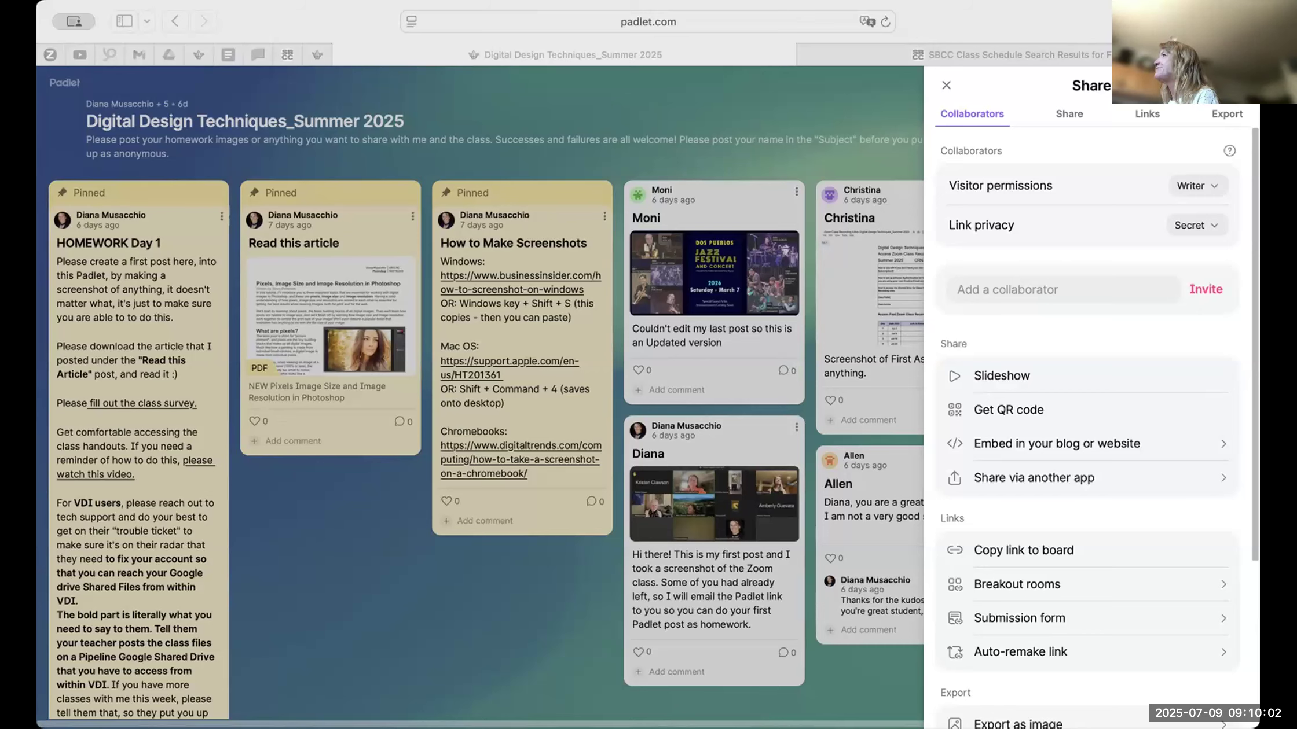
# - Close the sharing options and open the Photoshop_Summer 2025 padlet from the boards made by the account owner
pyautogui.click(943, 88)
pyautogui.click(943, 81)
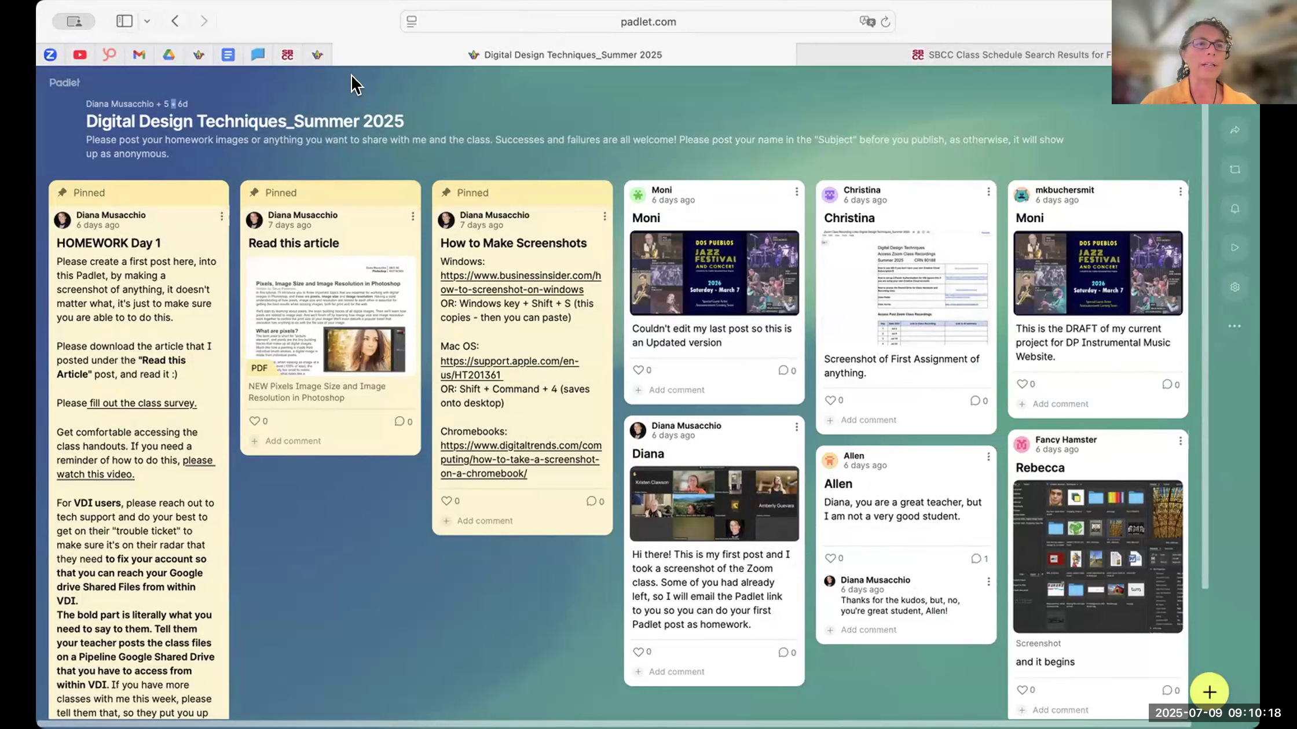
pyautogui.click(315, 56)
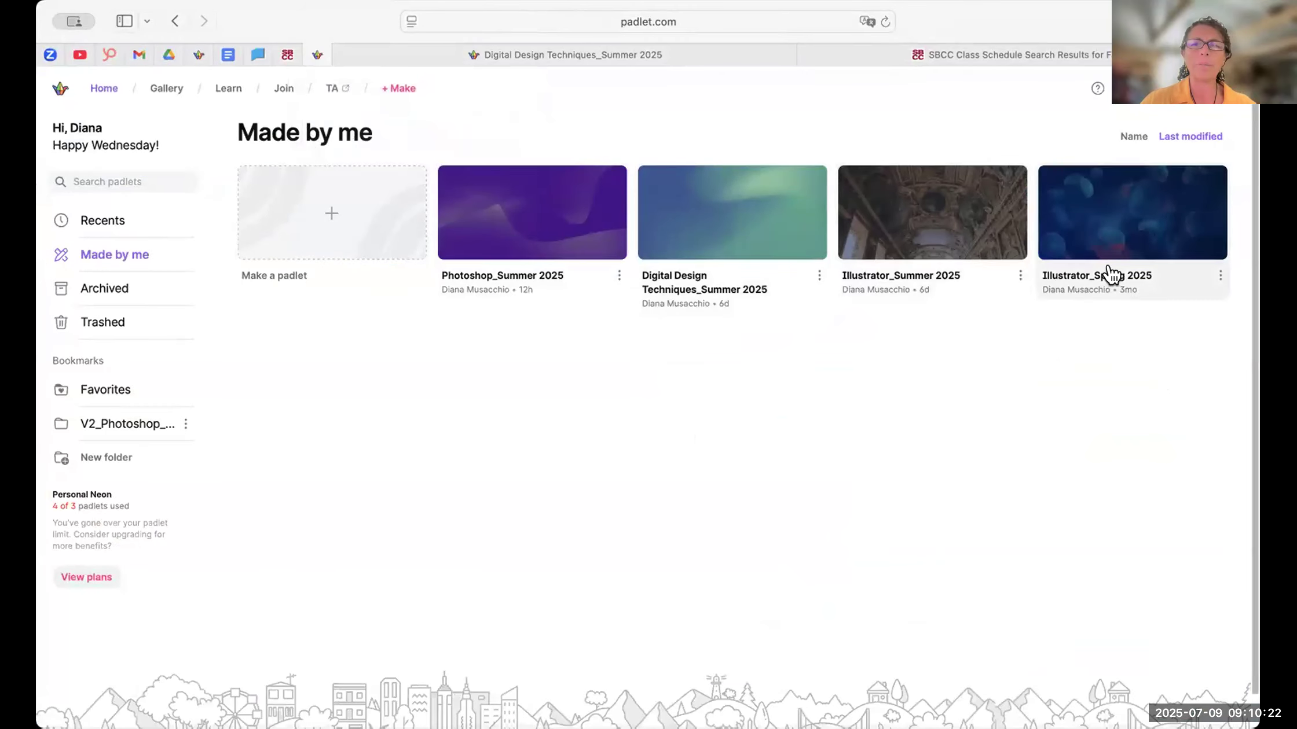
pyautogui.click(486, 277)
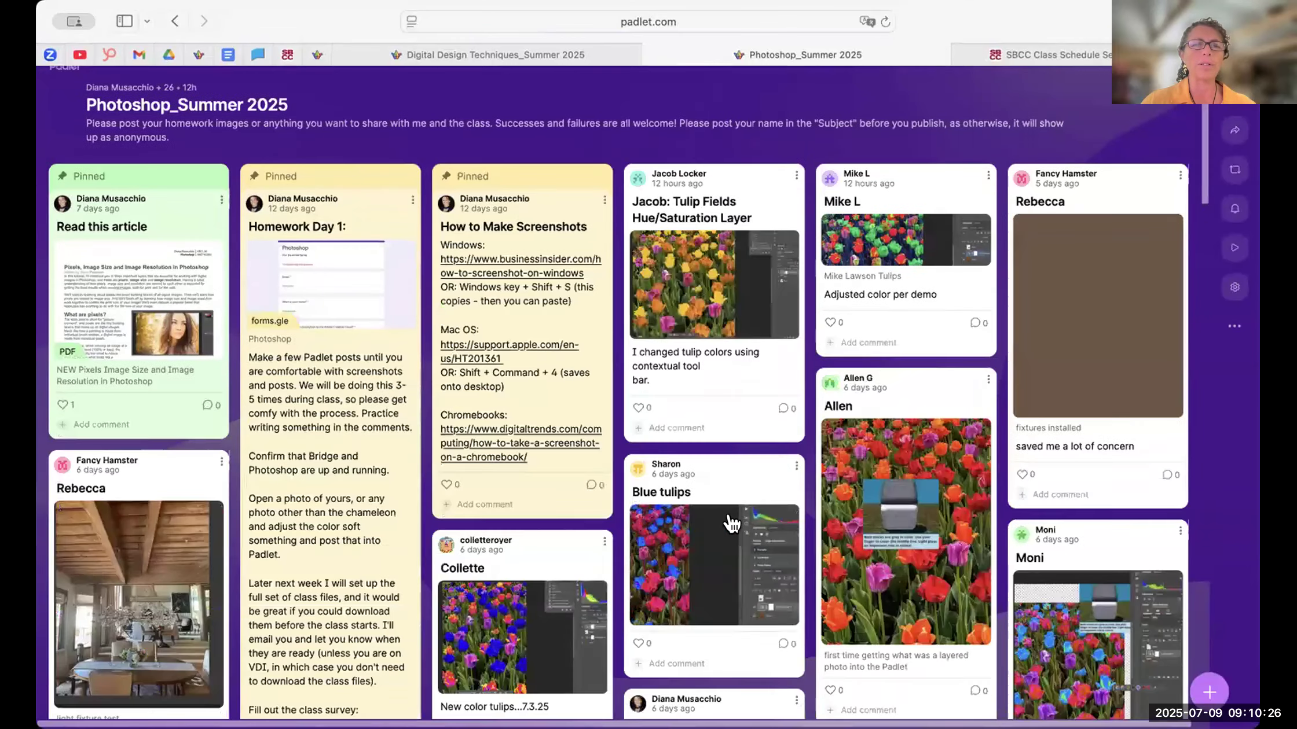
# - Browse the student posts on the Photoshop_Summer 2025 board, closing it once back on the Digital Design Techniques_Summer 2025 board
pyautogui.scroll(-15, 731, 524)
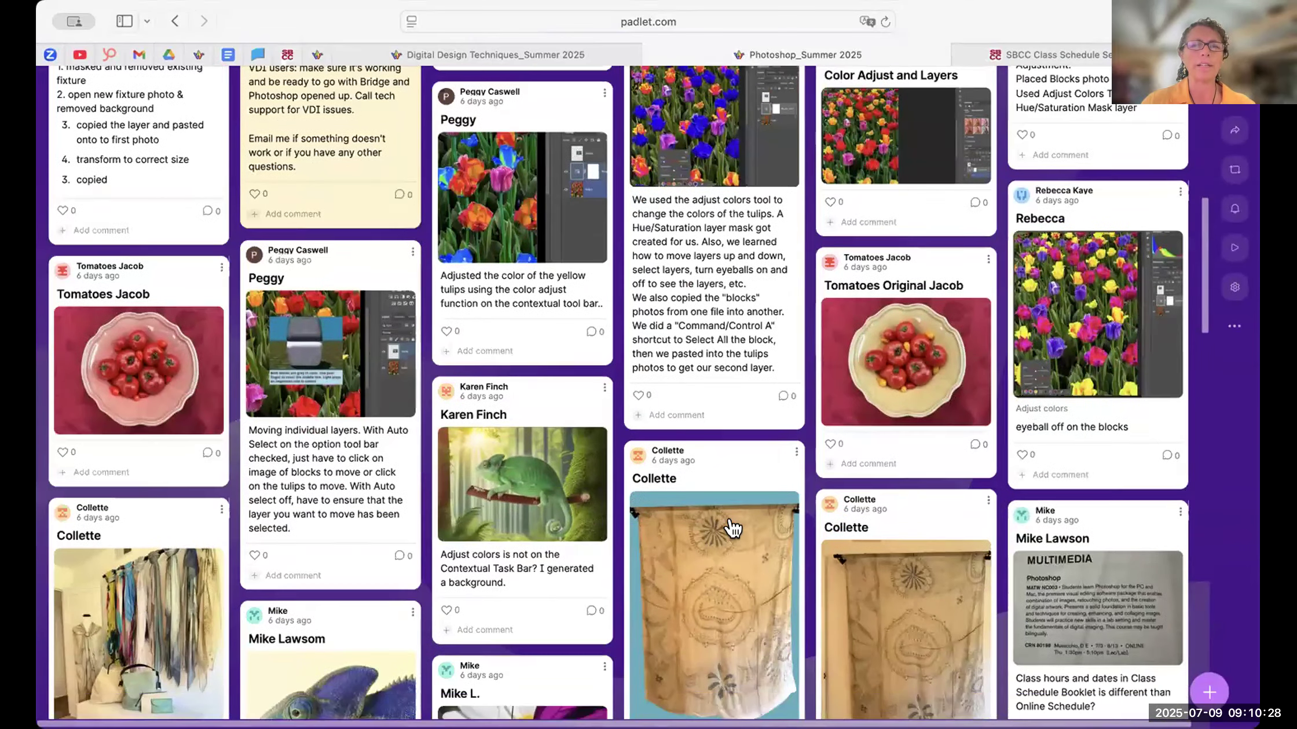
pyautogui.scroll(-10, 733, 528)
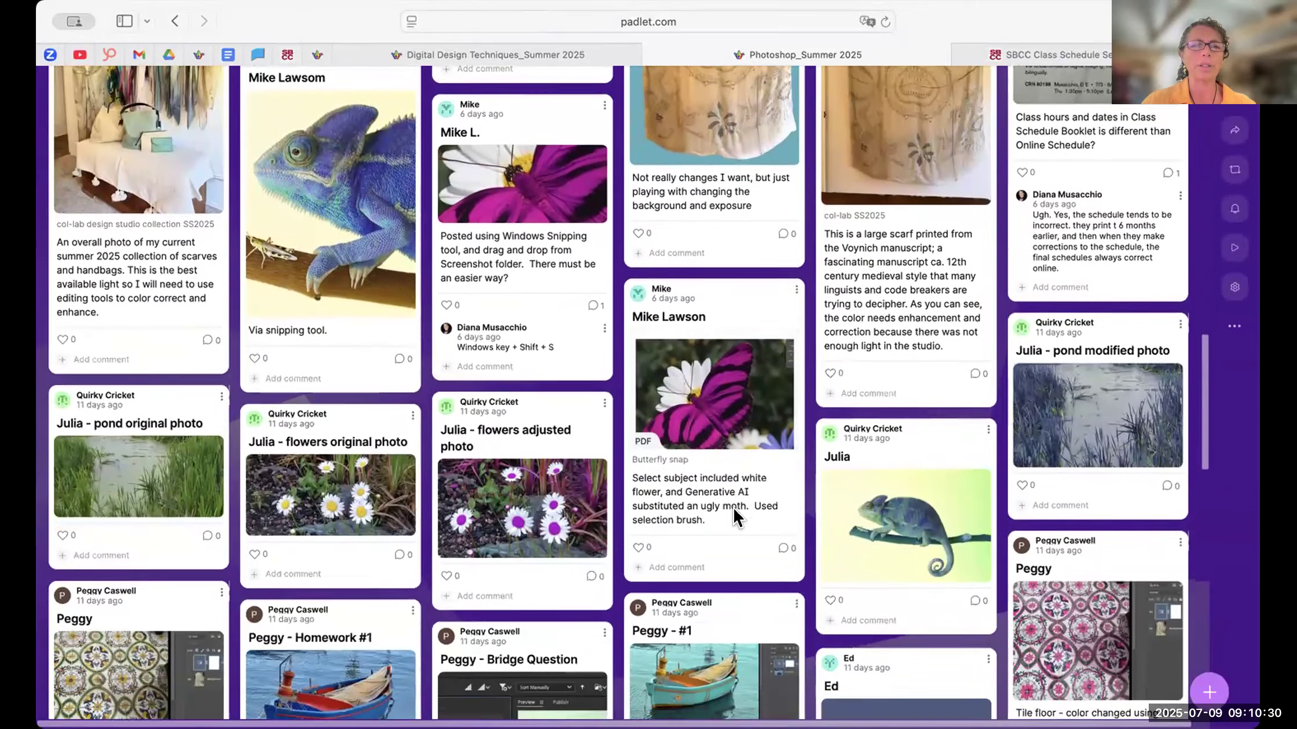
pyautogui.scroll(-6, 735, 517)
pyautogui.scroll(4, 504, 212)
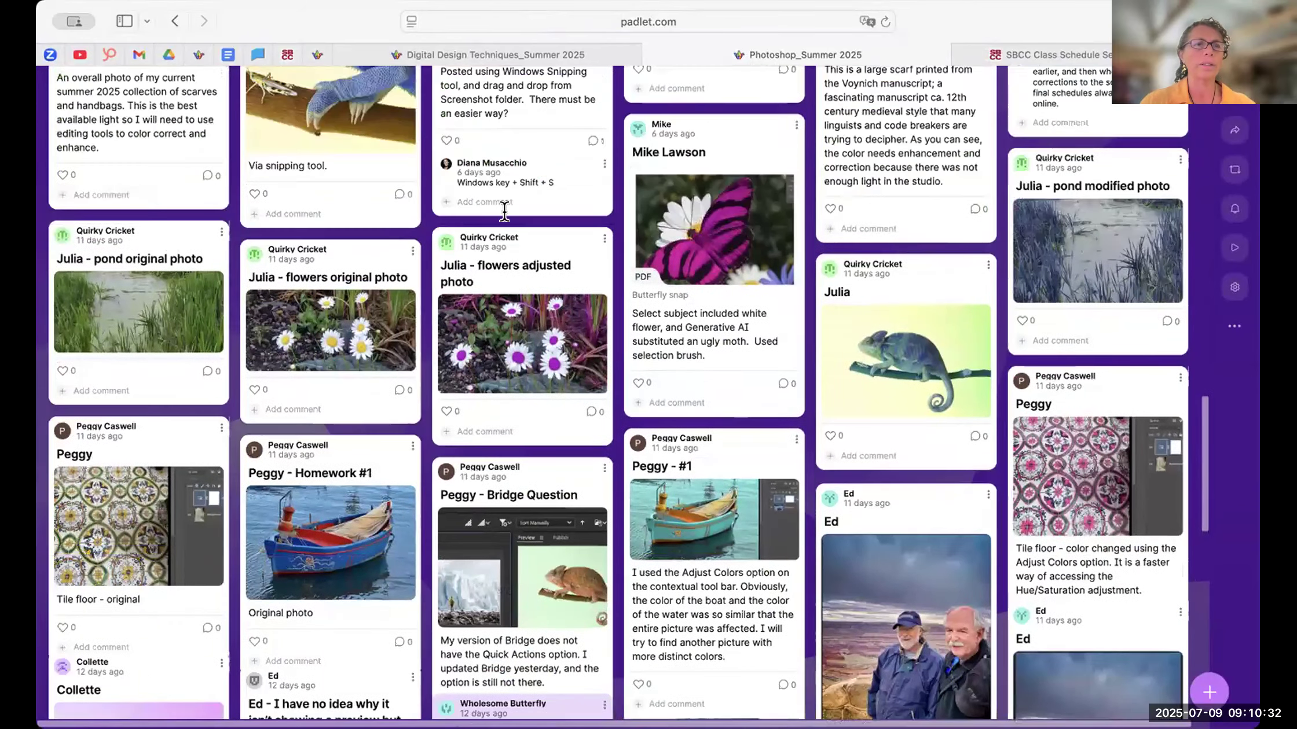
pyautogui.scroll(20, 504, 212)
pyautogui.click(497, 54)
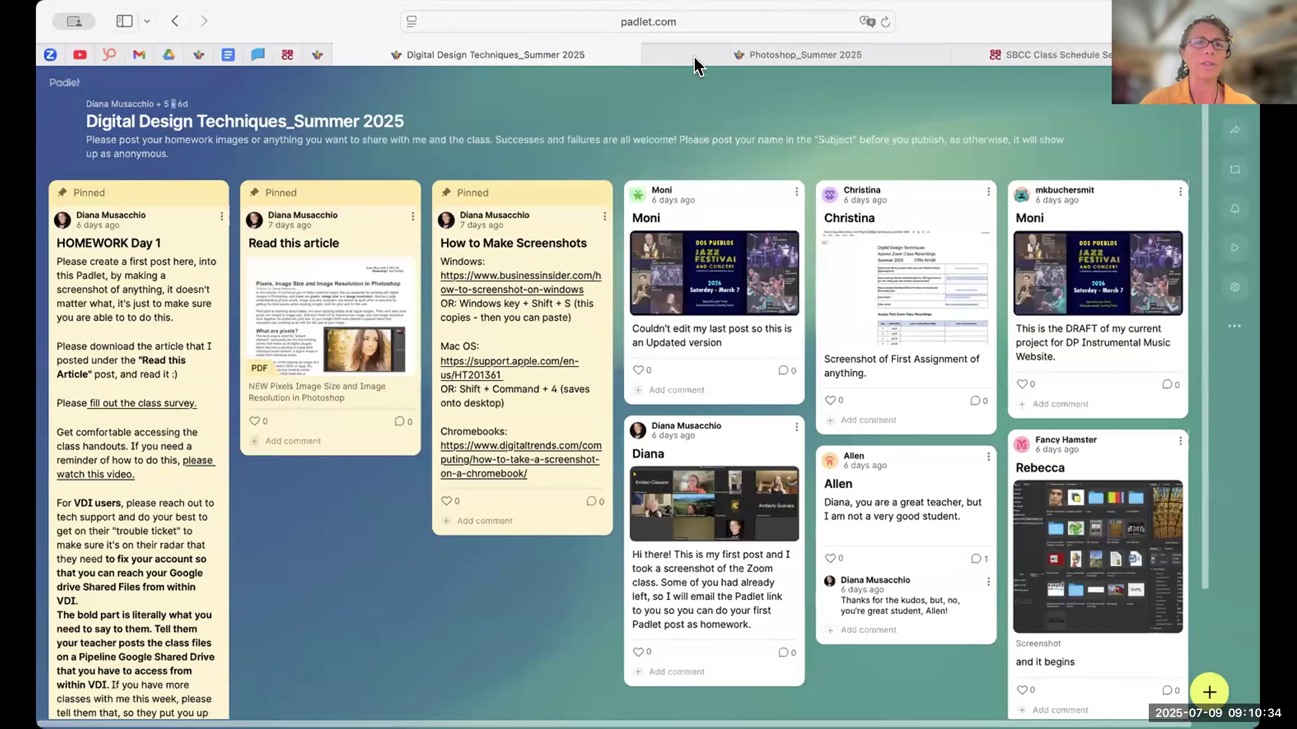
pyautogui.click(651, 57)
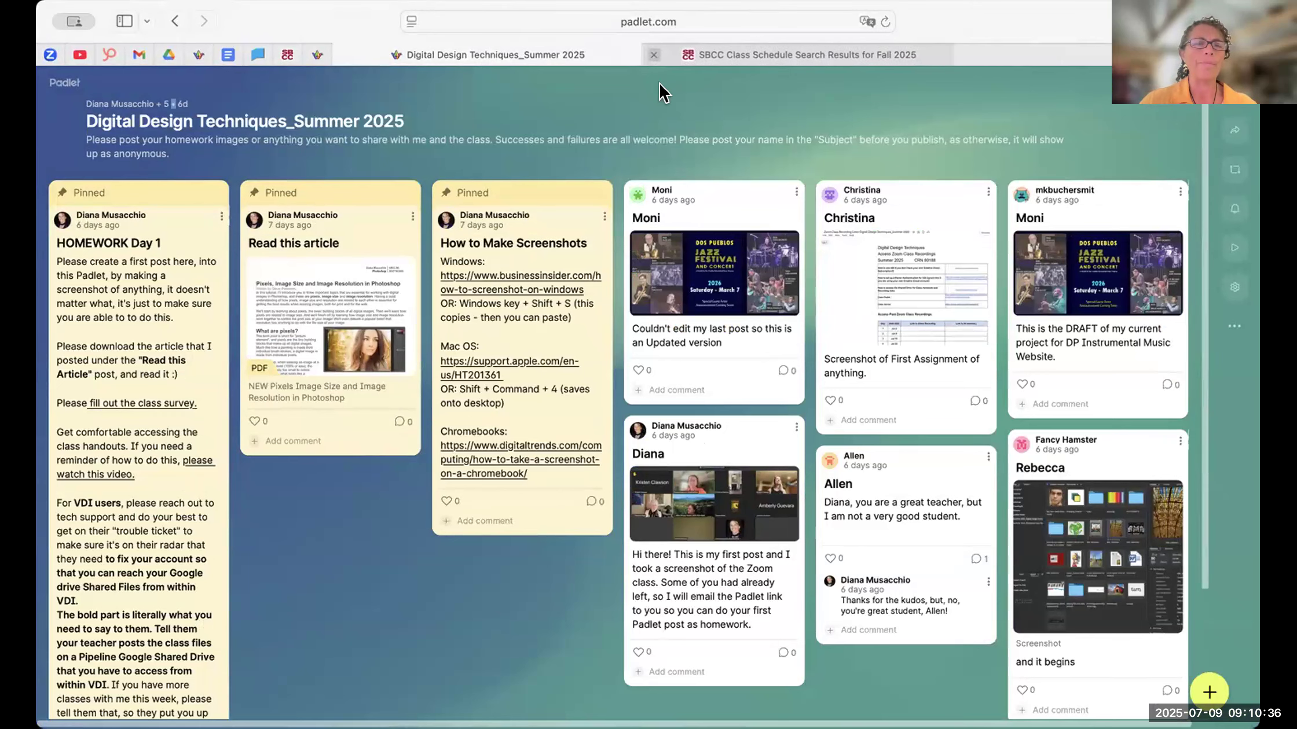
# - Reopen the Photoshop_Summer 2025 padlet, look through its posts, and return to the Digital Design Techniques_Summer 2025 board
pyautogui.click(316, 55)
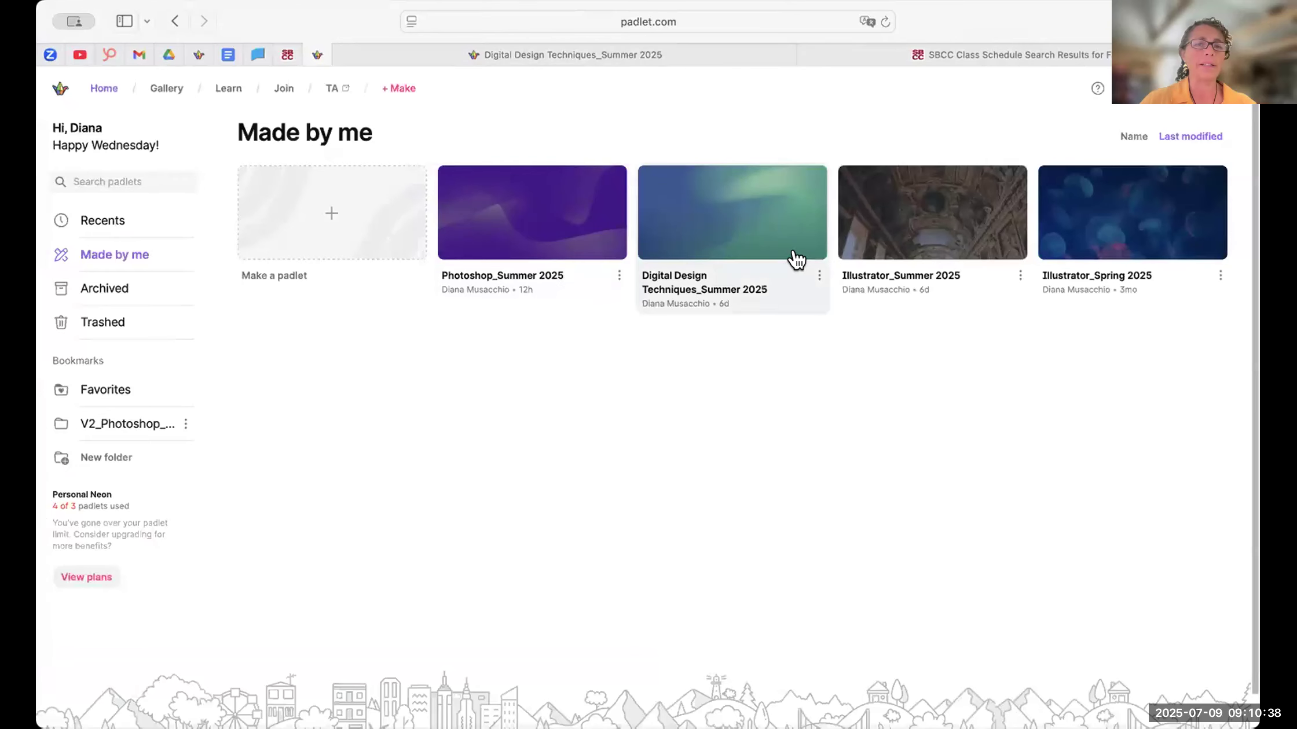
pyautogui.click(538, 272)
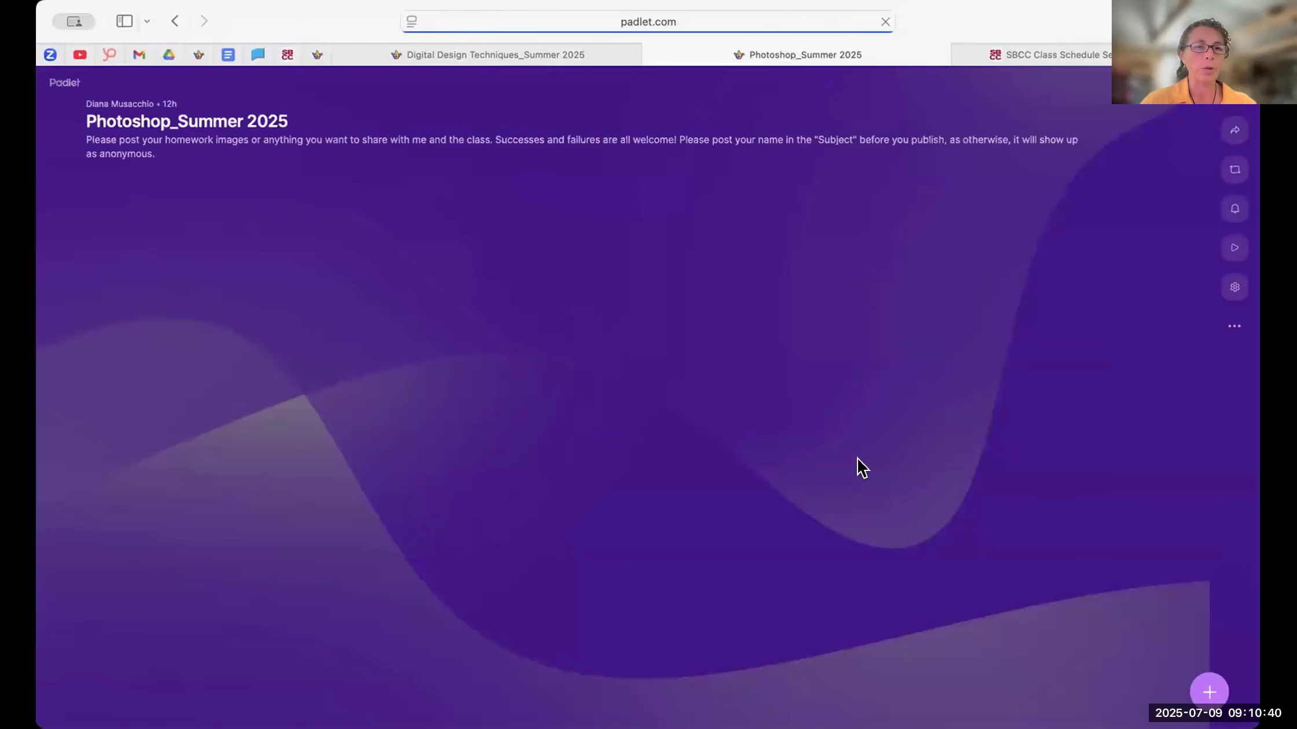
pyautogui.scroll(-5, 876, 451)
pyautogui.scroll(-15, 874, 454)
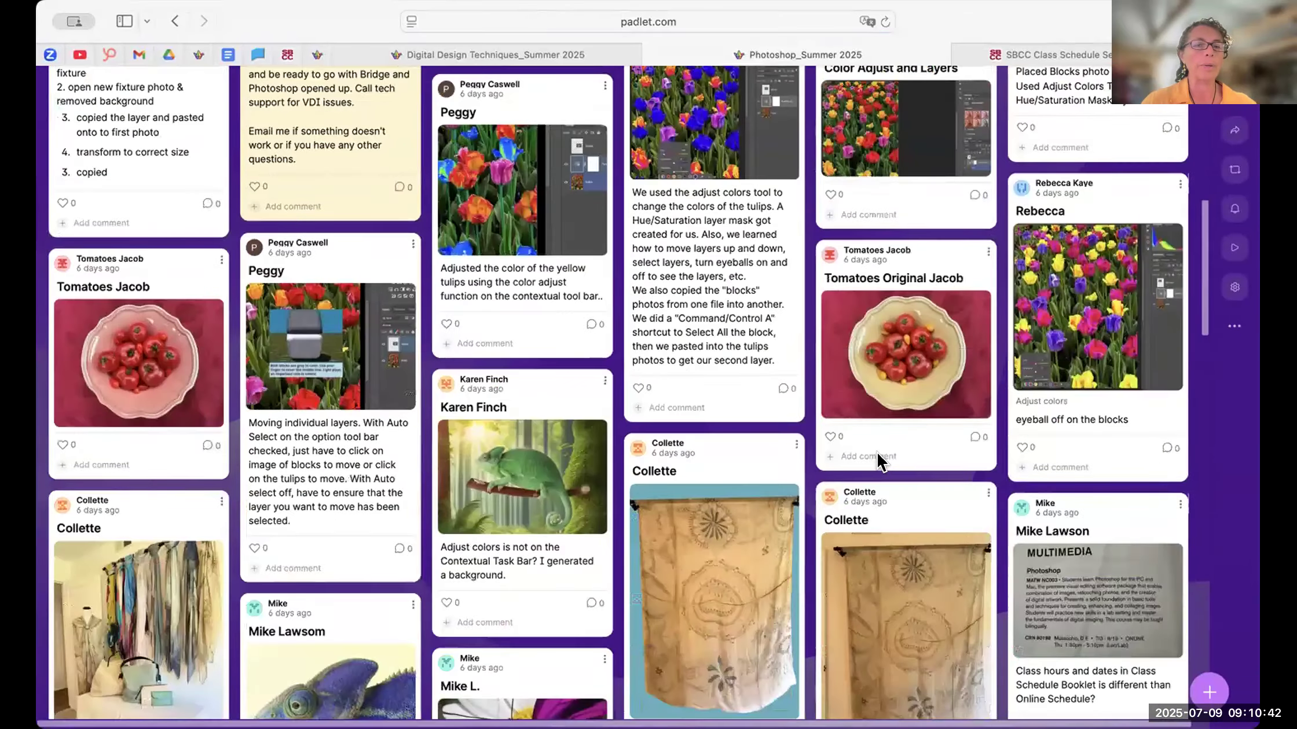
pyautogui.scroll(20, 556, 255)
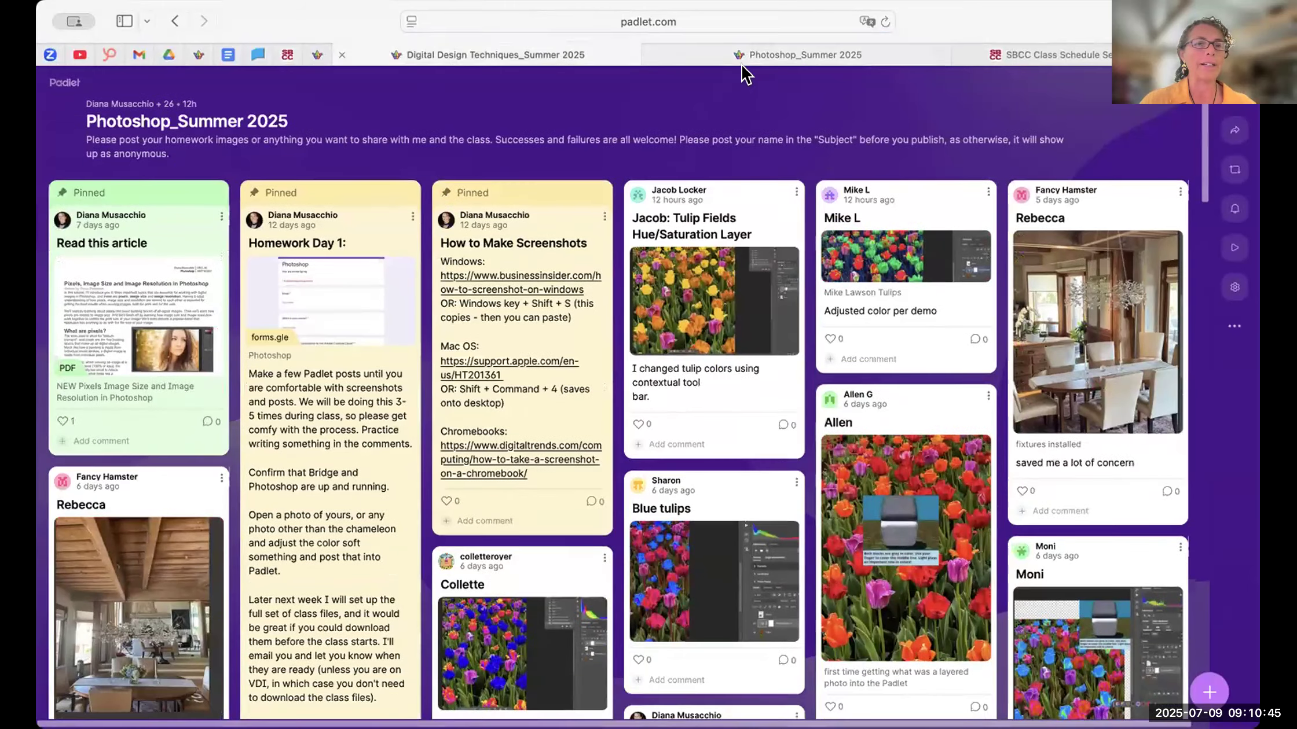
pyautogui.click(548, 55)
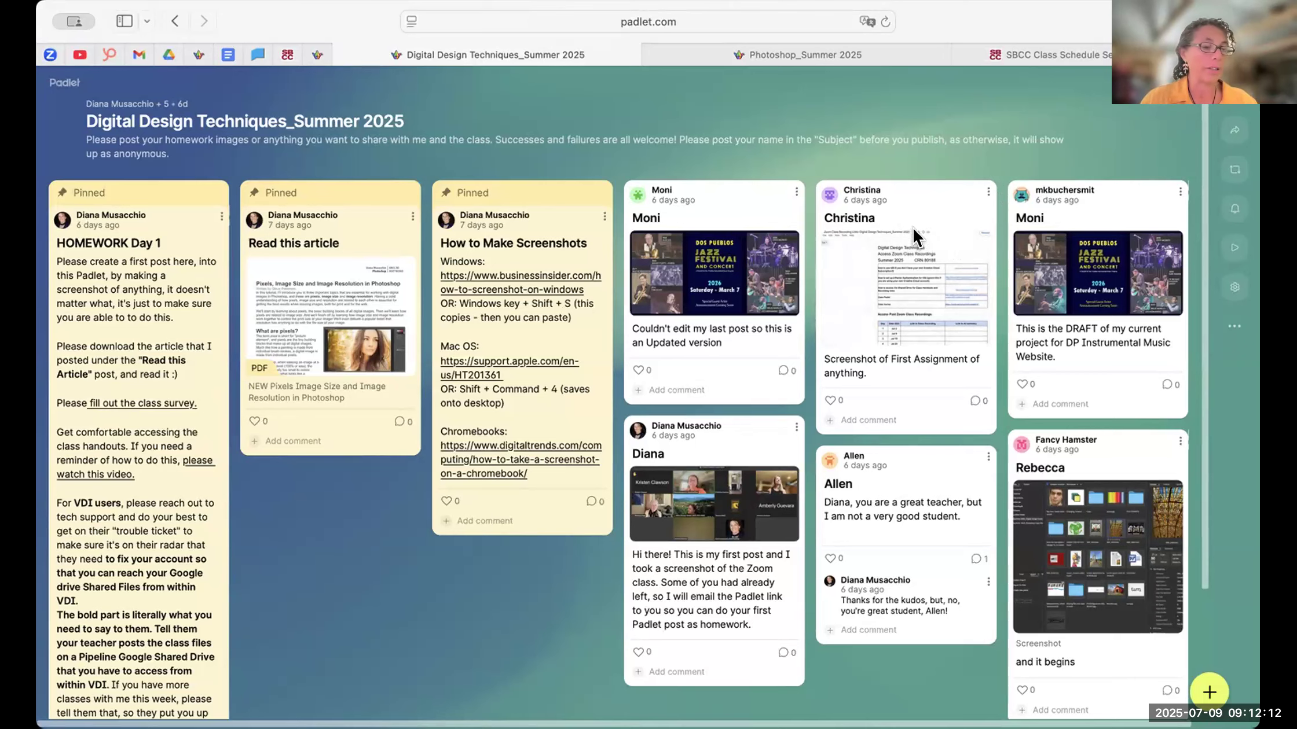
# - Open the Illustrator_Summer 2025 padlet and look over its homework instructions and student posts
pyautogui.click(318, 54)
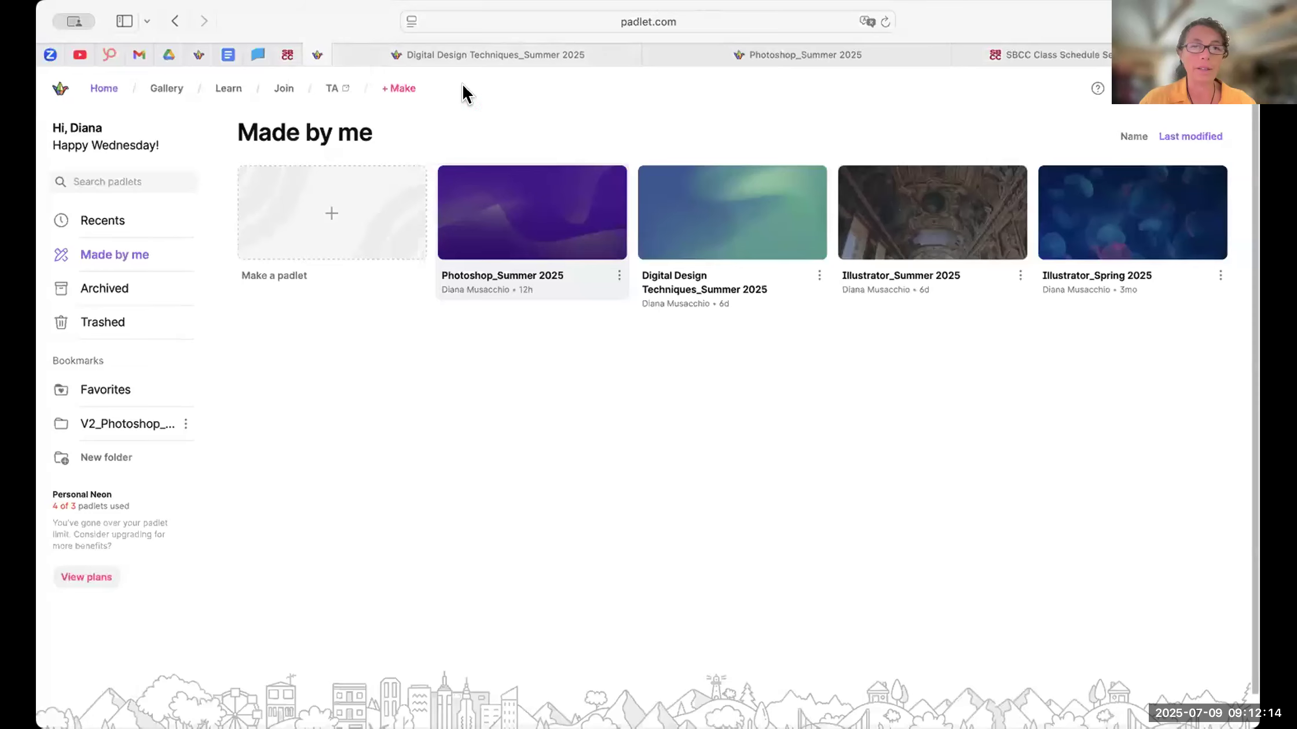
pyautogui.click(939, 284)
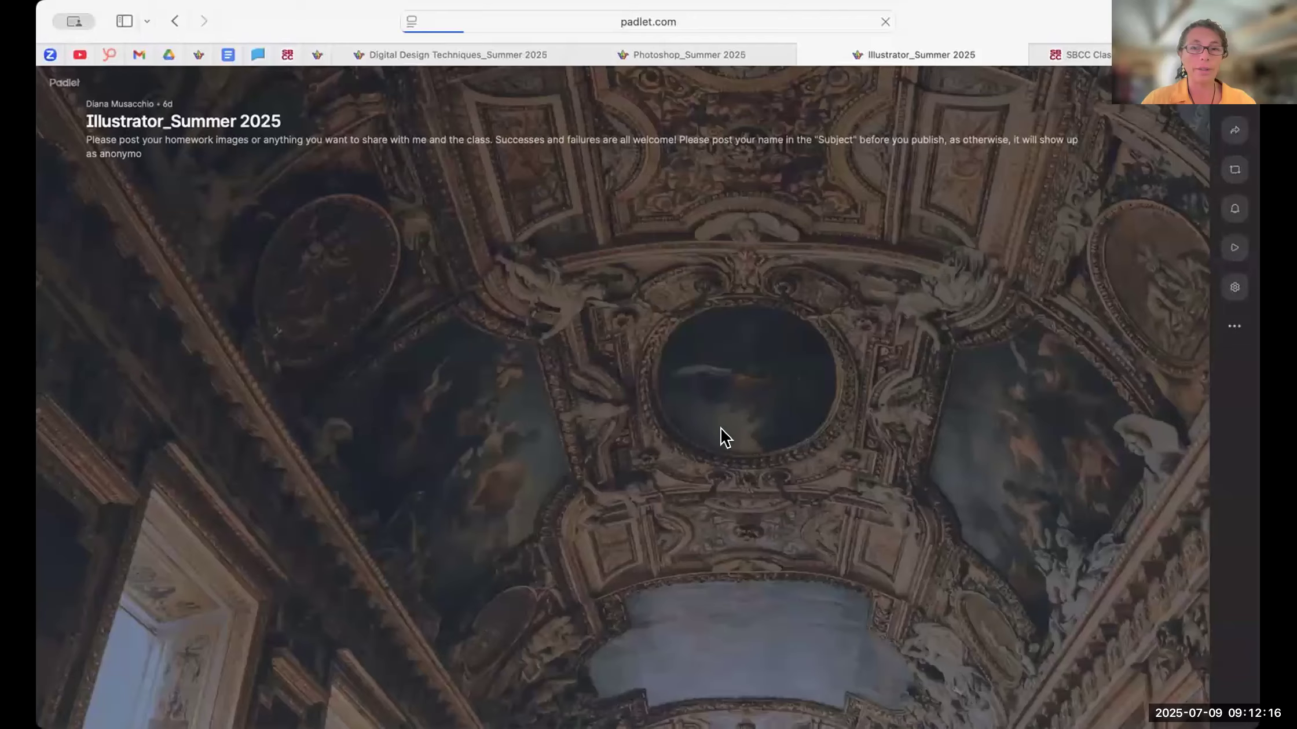
pyautogui.scroll(-2, 984, 376)
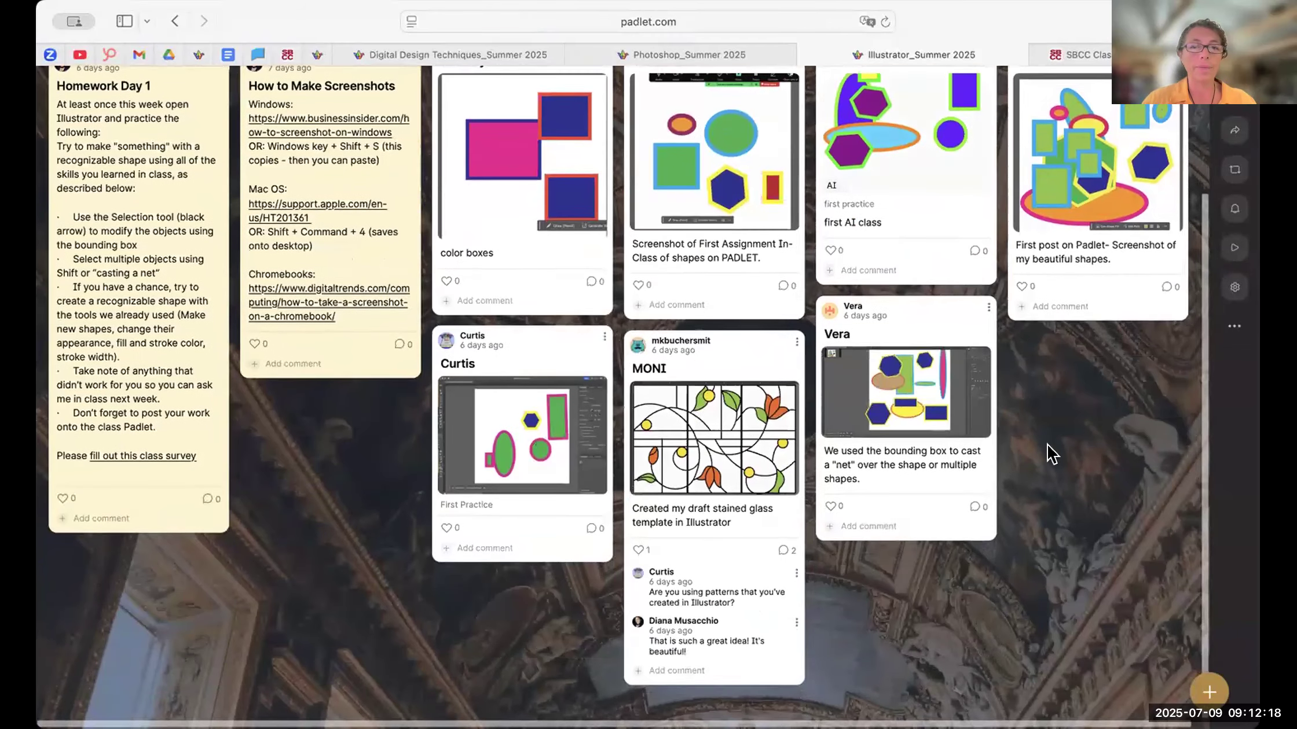
pyautogui.scroll(3, 979, 414)
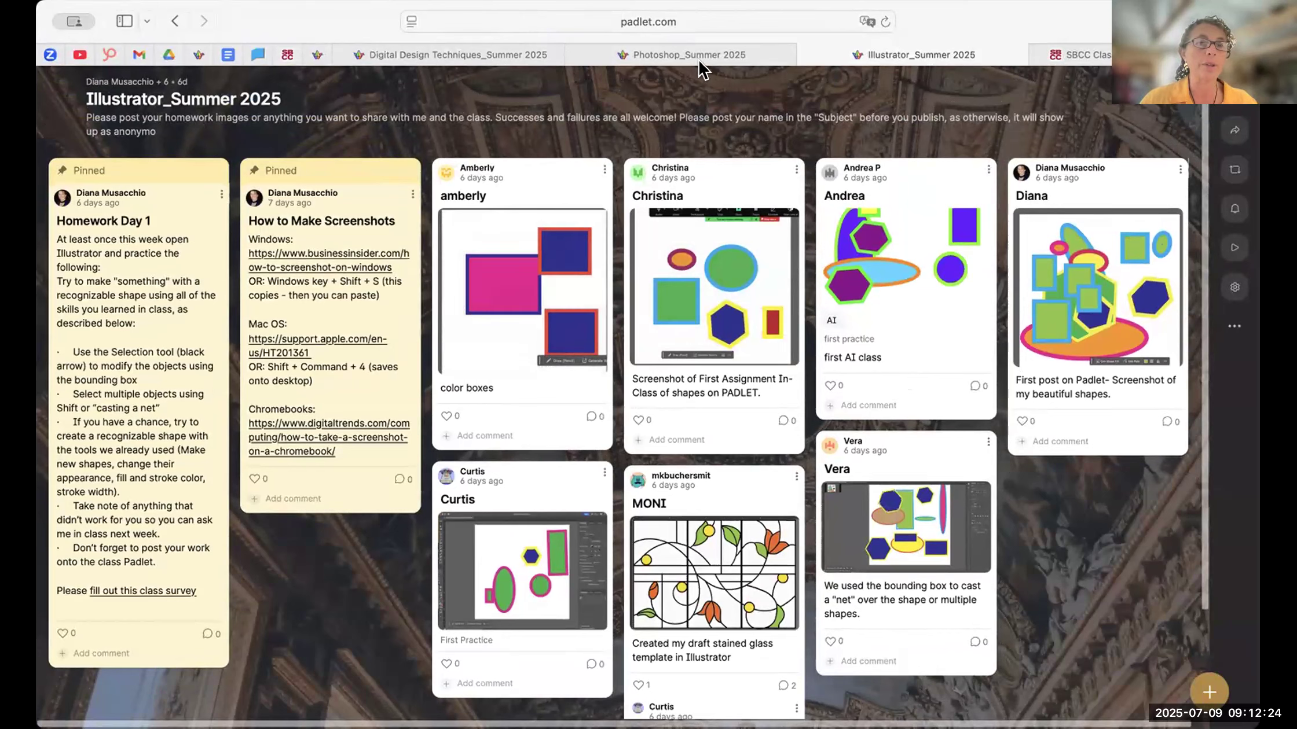
# - Close the Photoshop and Illustrator padlets and return to the Digital Design Techniques_Summer 2025 board
pyautogui.click(573, 58)
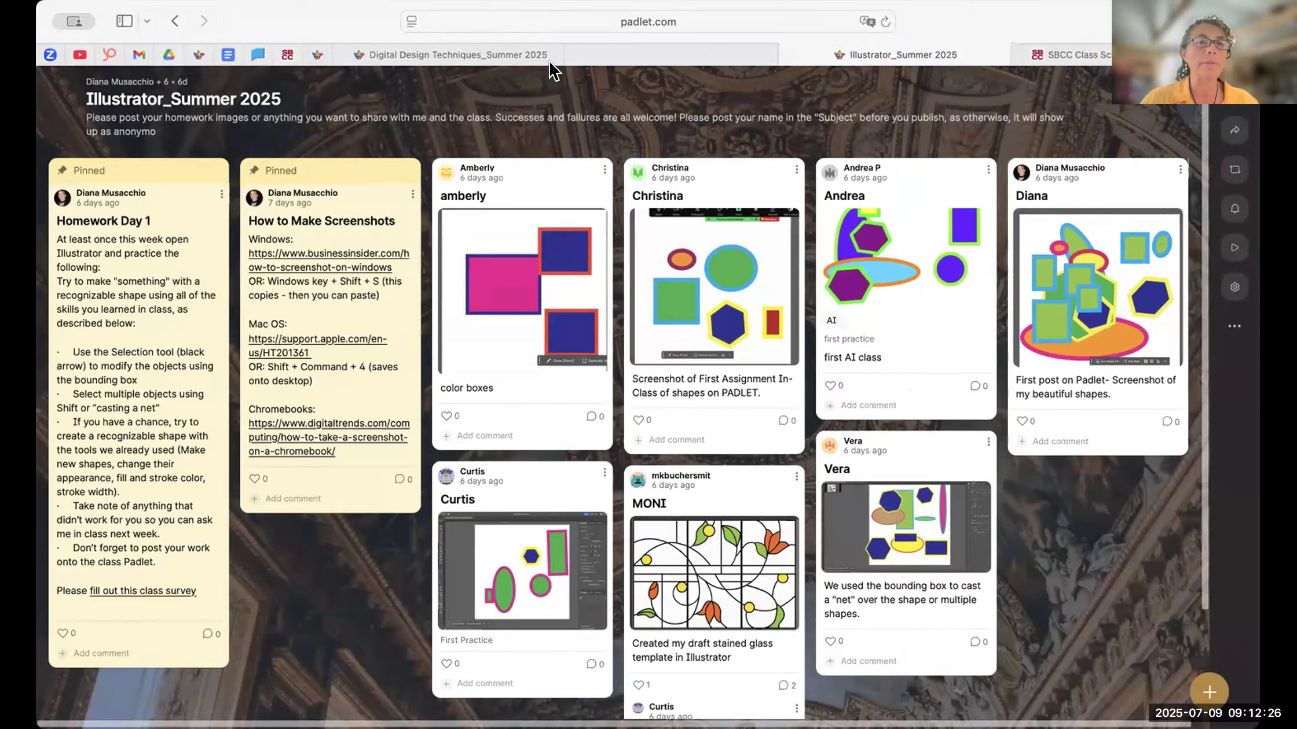
pyautogui.click(480, 56)
pyautogui.click(651, 55)
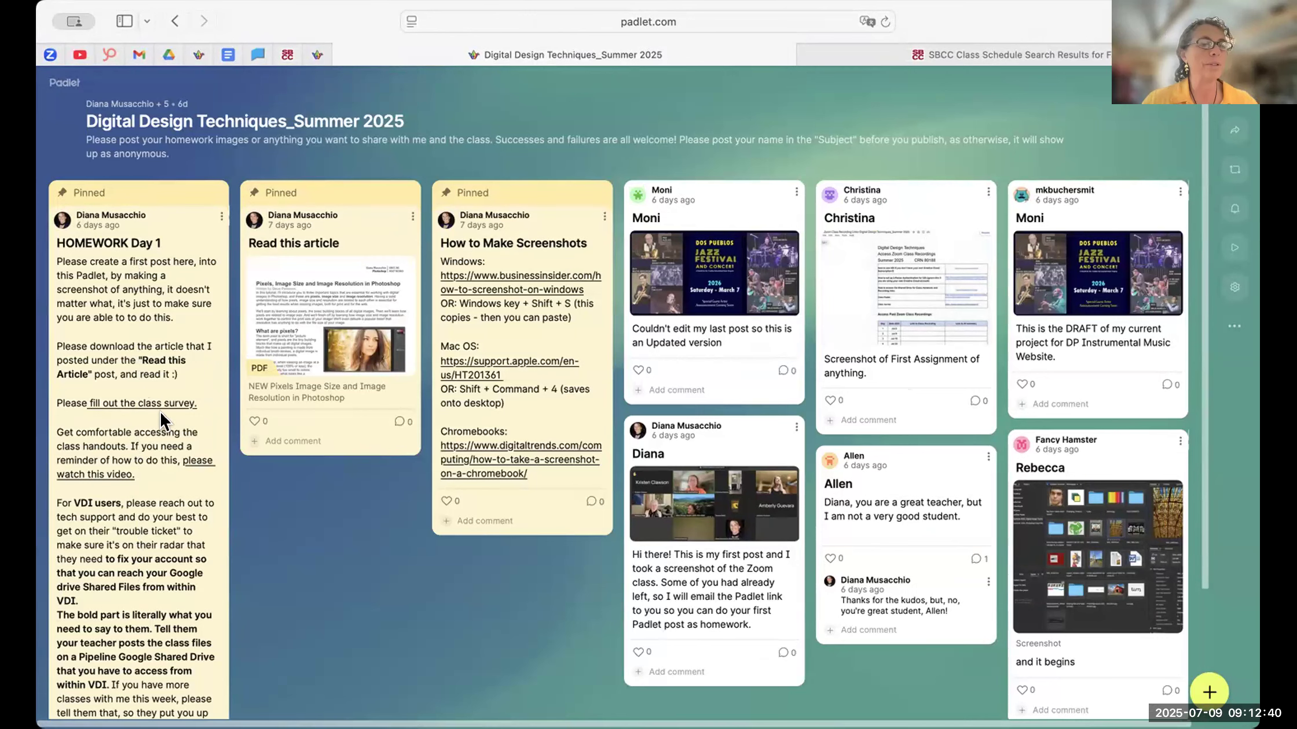
# - Review the pinned HOMEWORK Day 1 post, including its instructions for VDI users
pyautogui.scroll(-3, 144, 504)
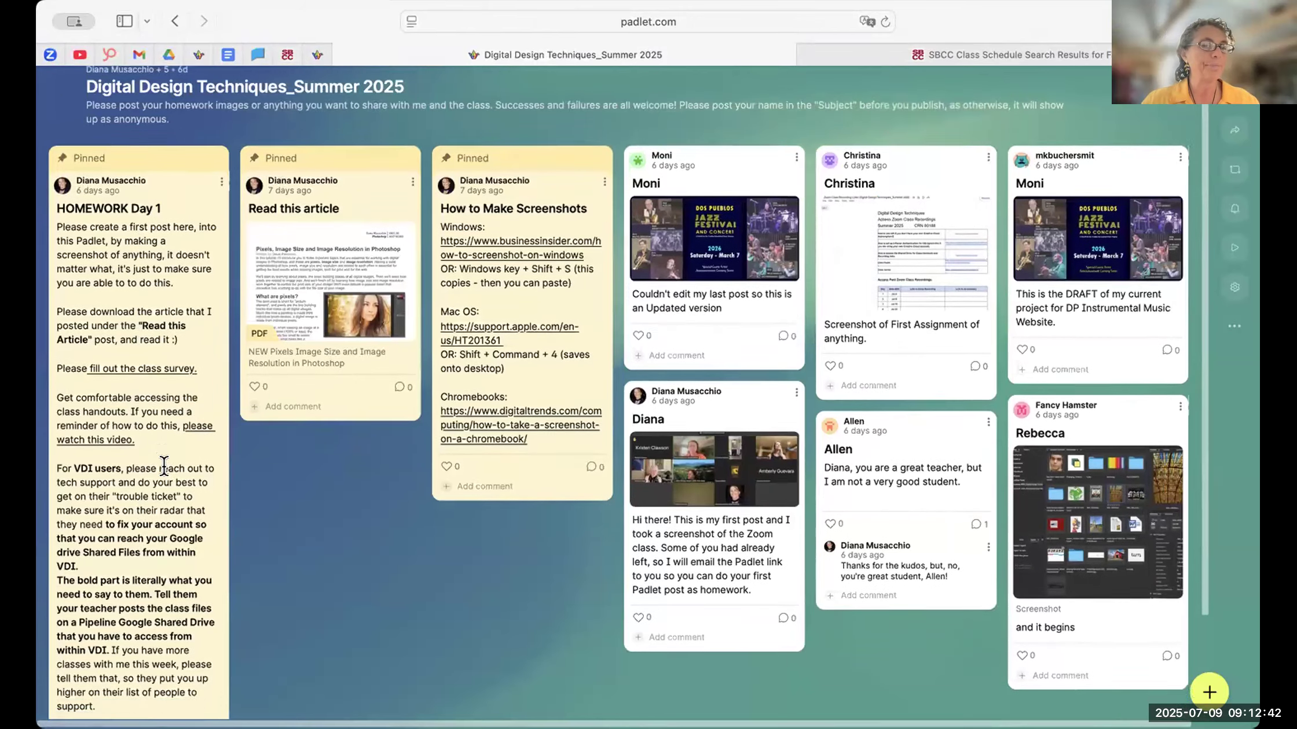
pyautogui.scroll(3, 127, 370)
pyautogui.scroll(-3, 149, 127)
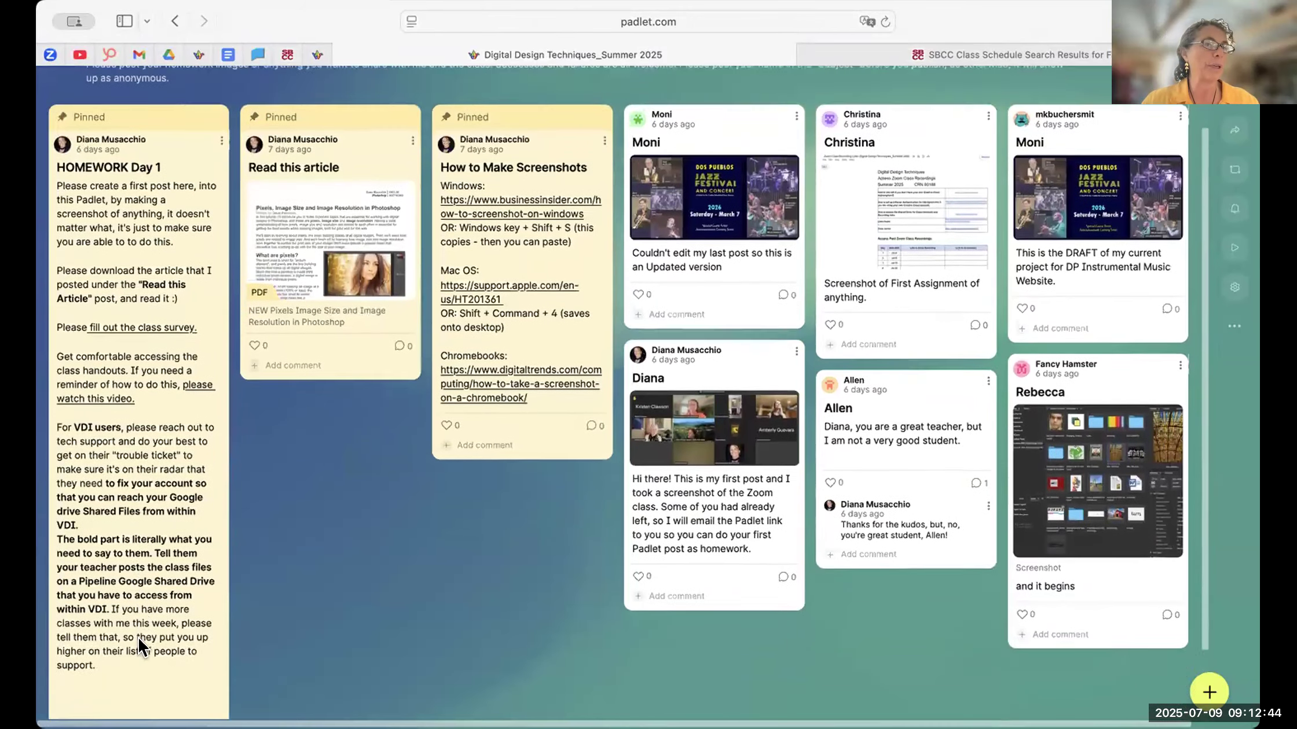
pyautogui.scroll(3, 338, 404)
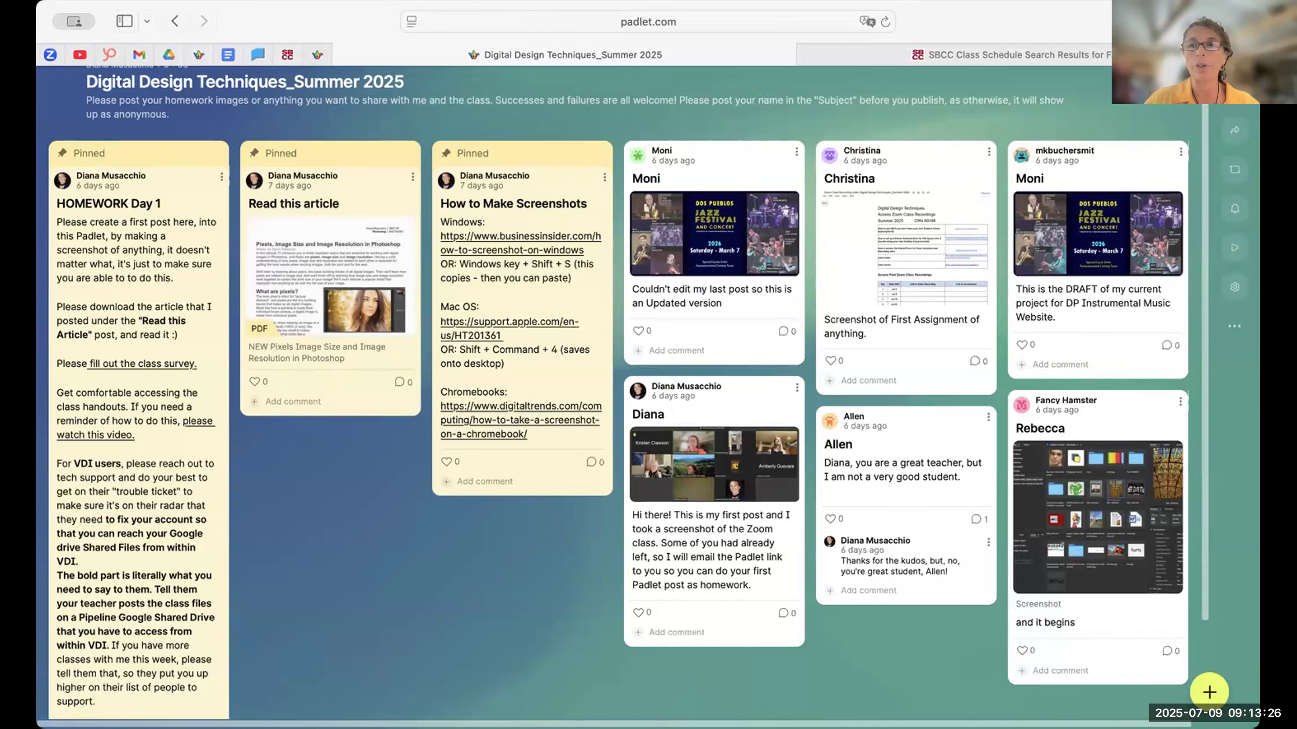
# - View the Dos Pueblos Jazz Festival banner from the "Updated version" post enlarged, and close the post
pyautogui.click(454, 61)
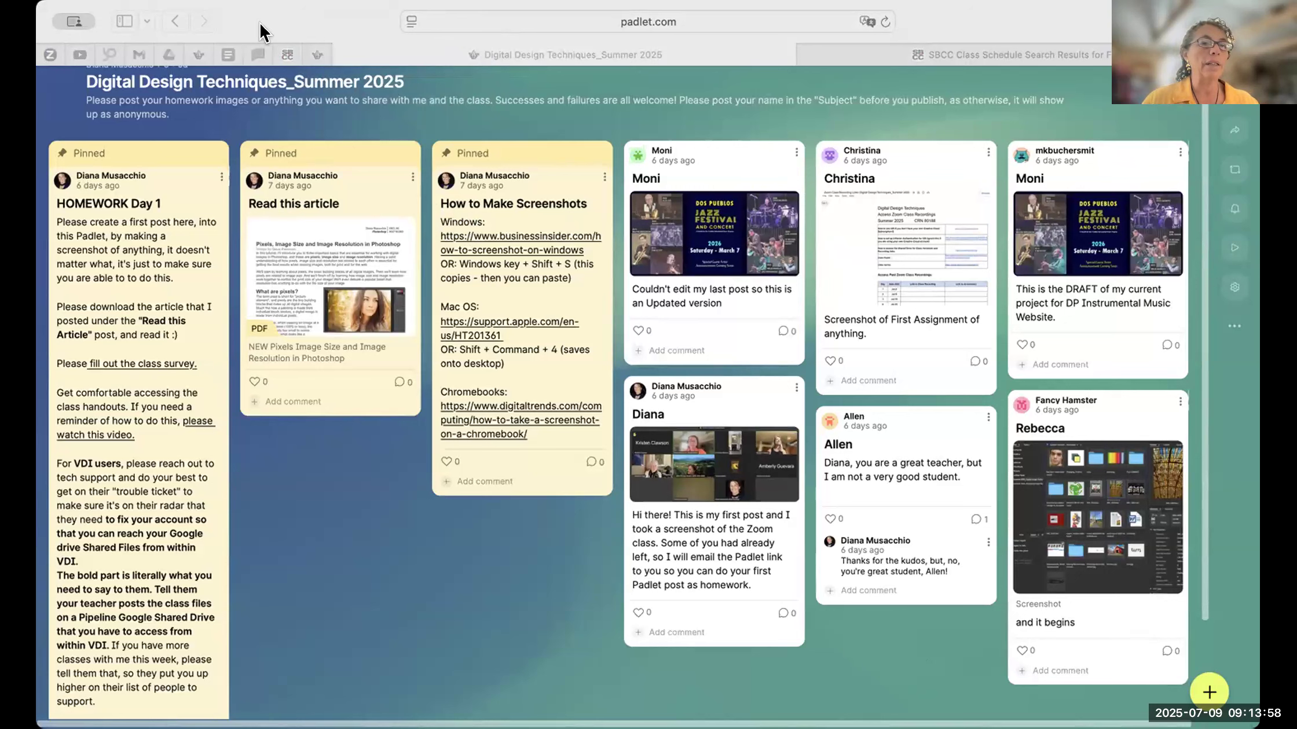
pyautogui.click(377, 17)
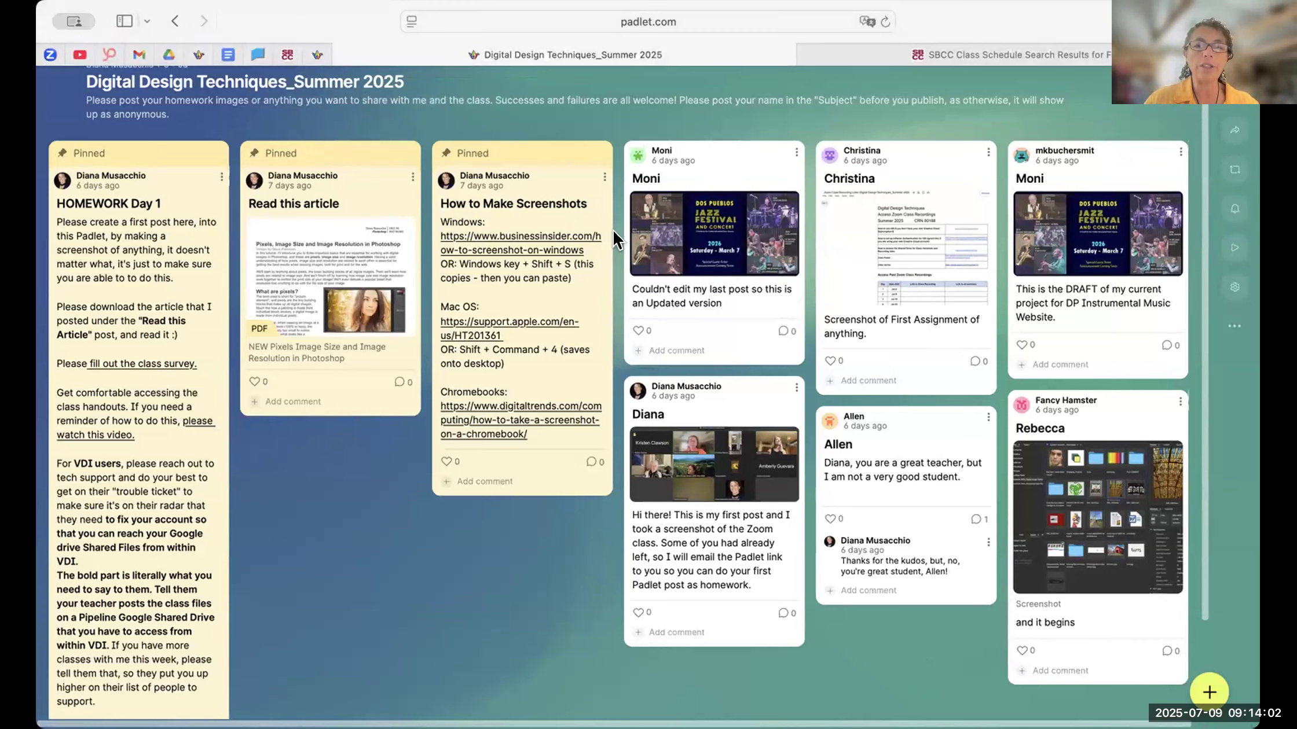
pyautogui.click(702, 245)
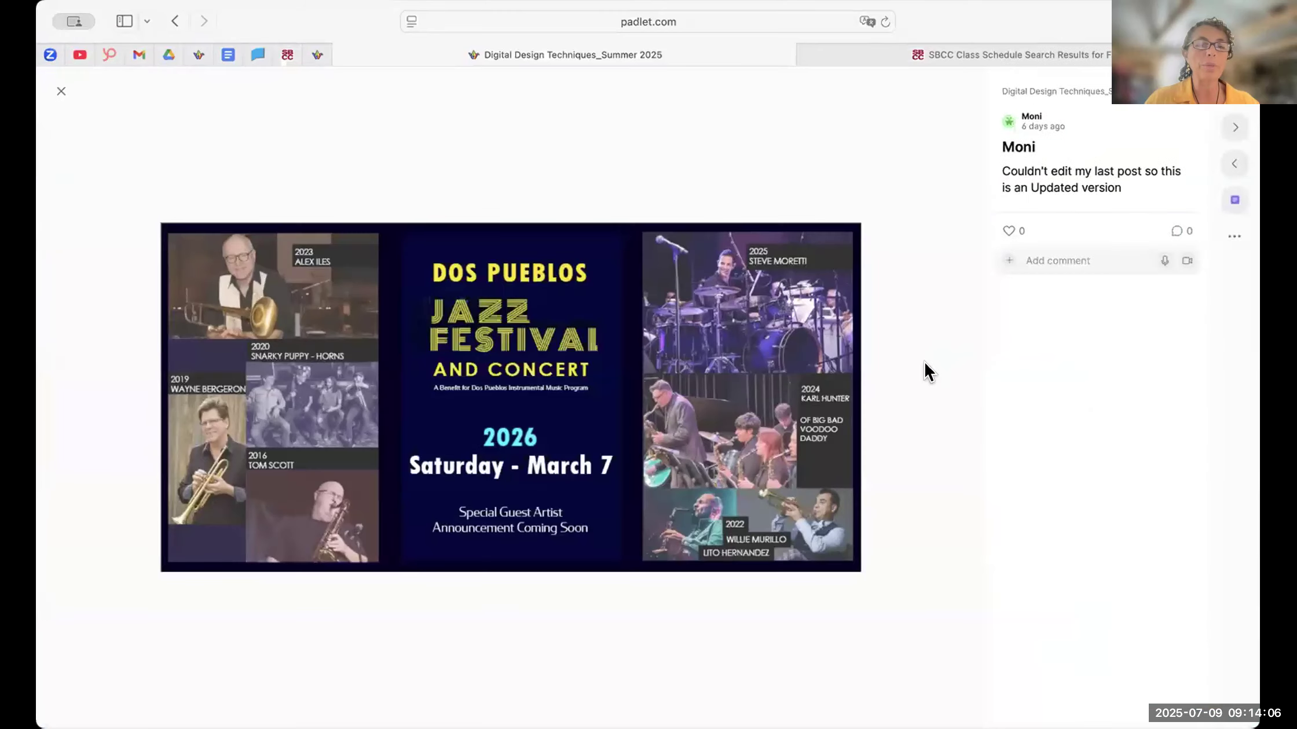
pyautogui.scroll(3, 585, 438)
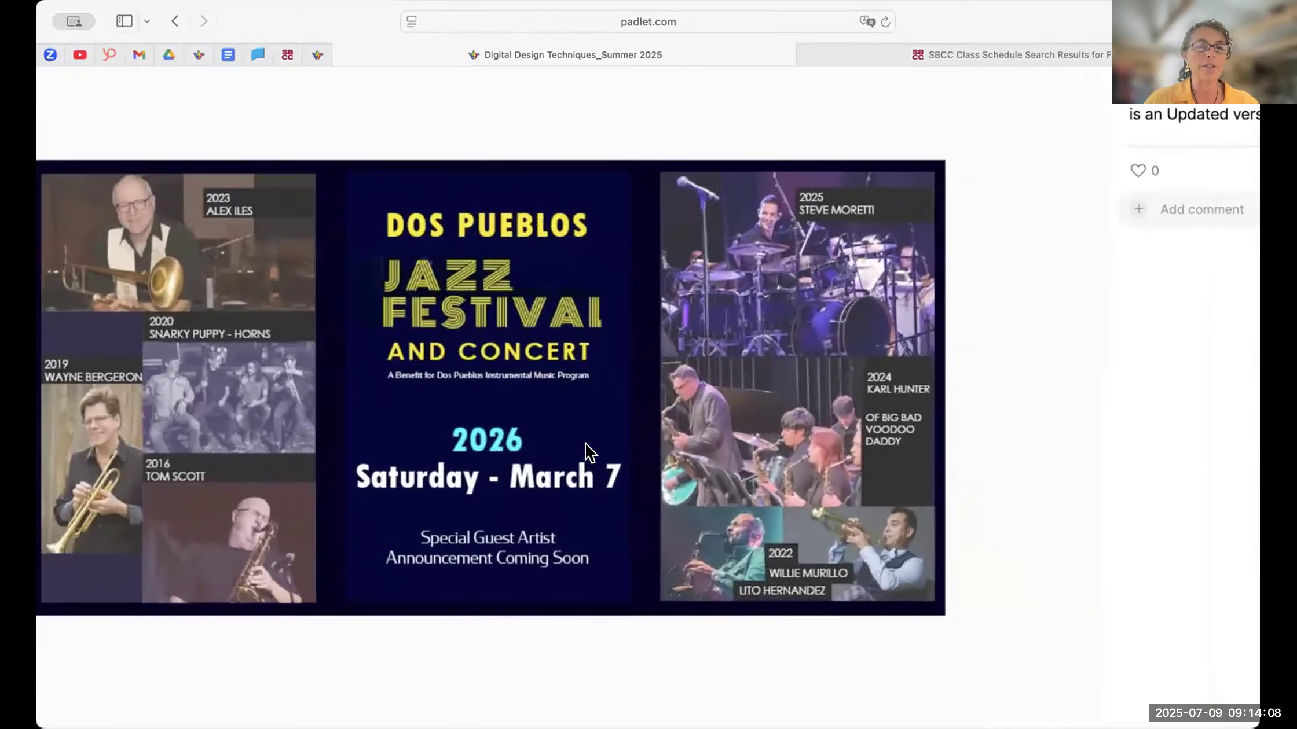
pyautogui.hscroll(-3, 578, 446)
pyautogui.scroll(-1, 573, 447)
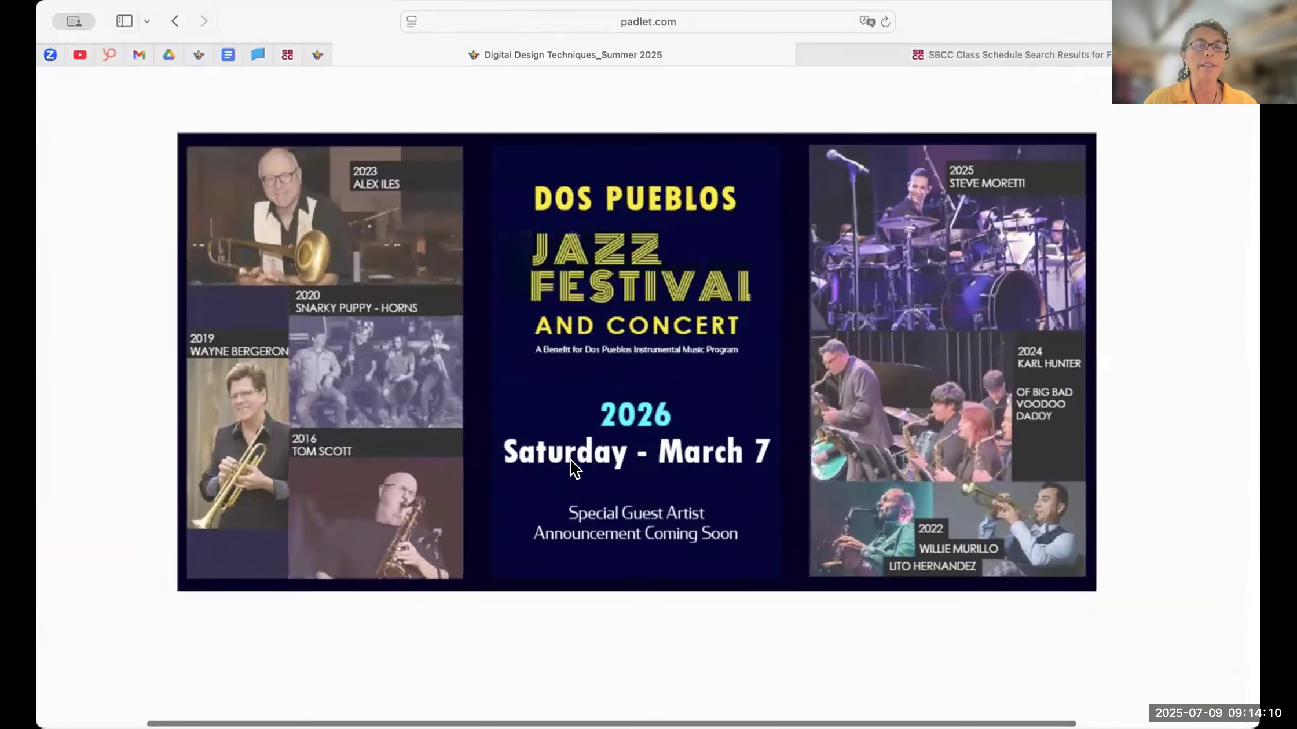
pyautogui.scroll(-3, 767, 434)
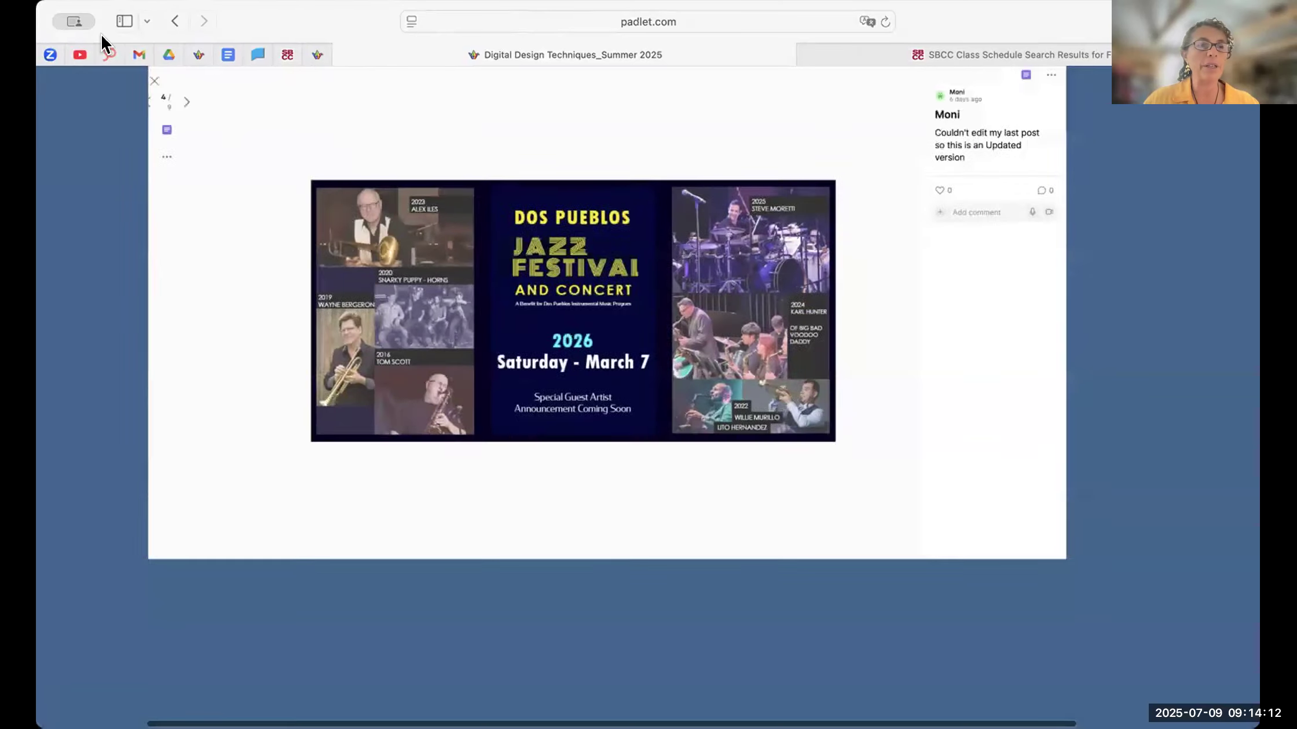
pyautogui.press('Escape')
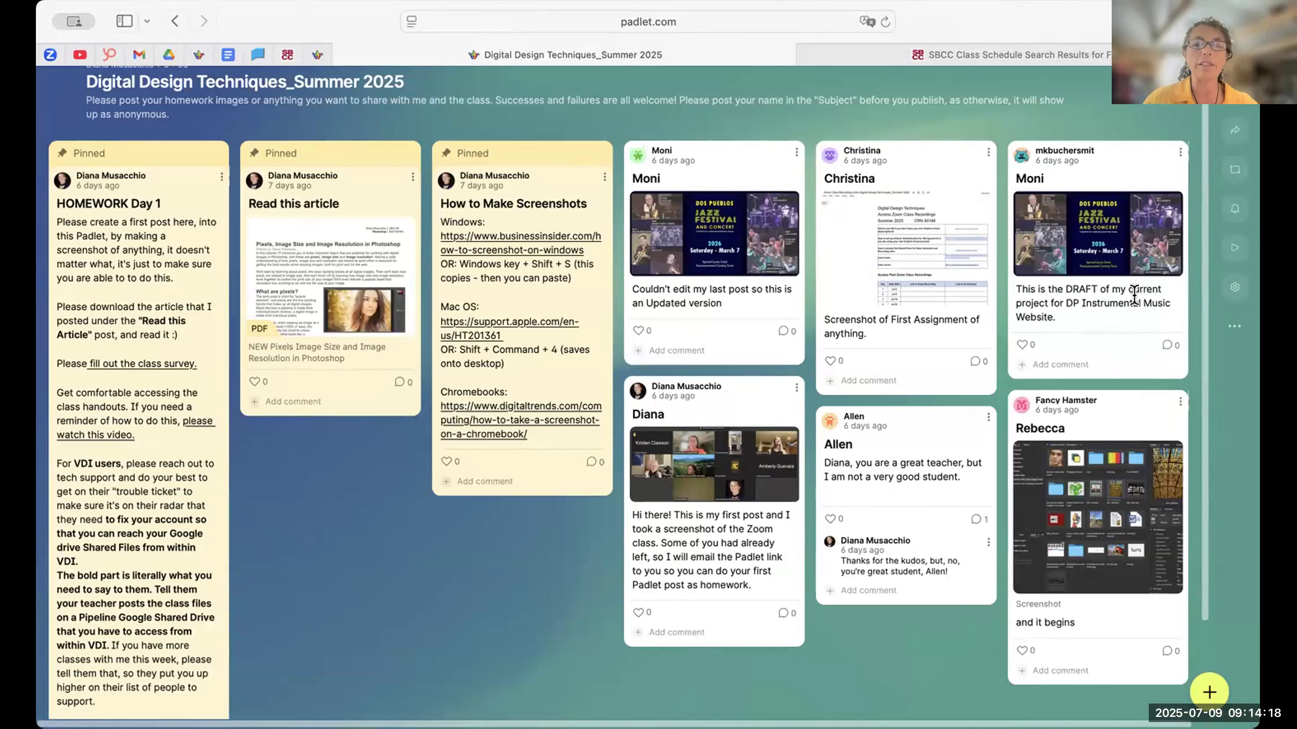
# - Reopen the post with the updated jazz festival banner and magnify the artwork to examine its photos and text
pyautogui.click(707, 251)
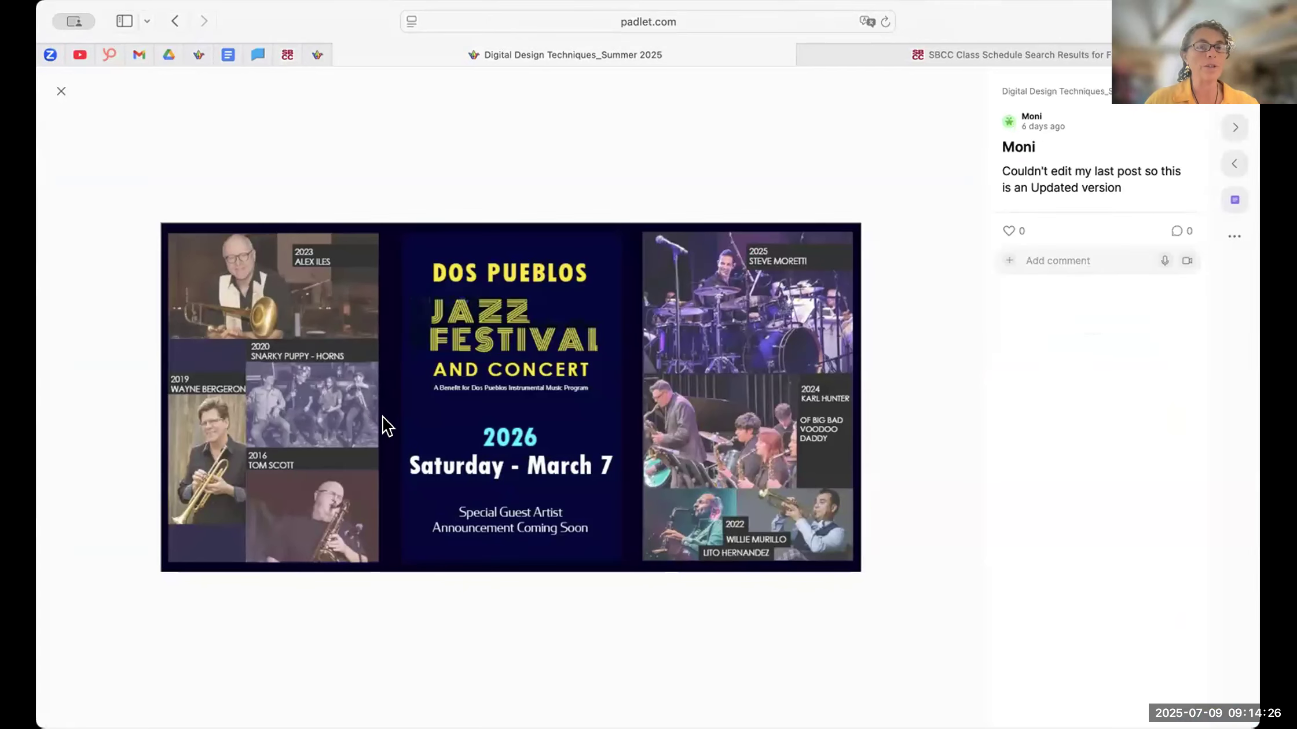
pyautogui.scroll(3, 386, 421)
pyautogui.hscroll(-3, 386, 421)
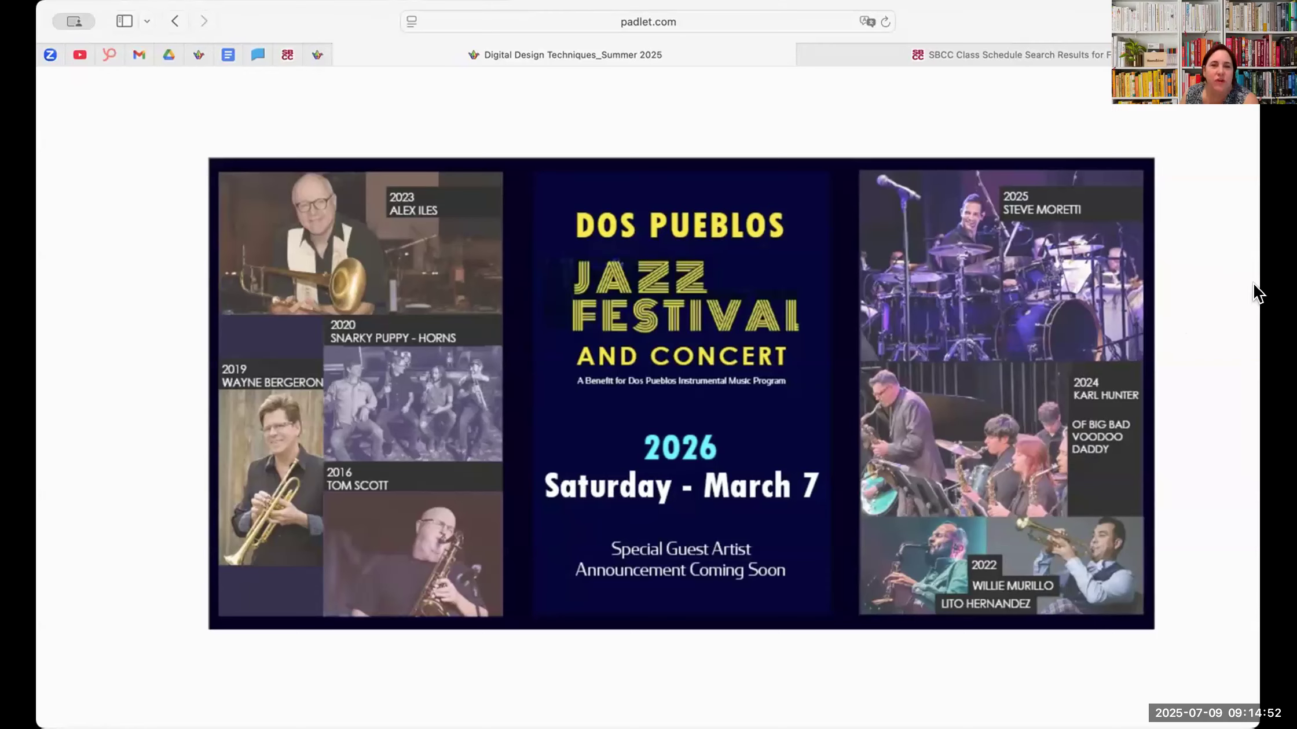
pyautogui.click(1218, 271)
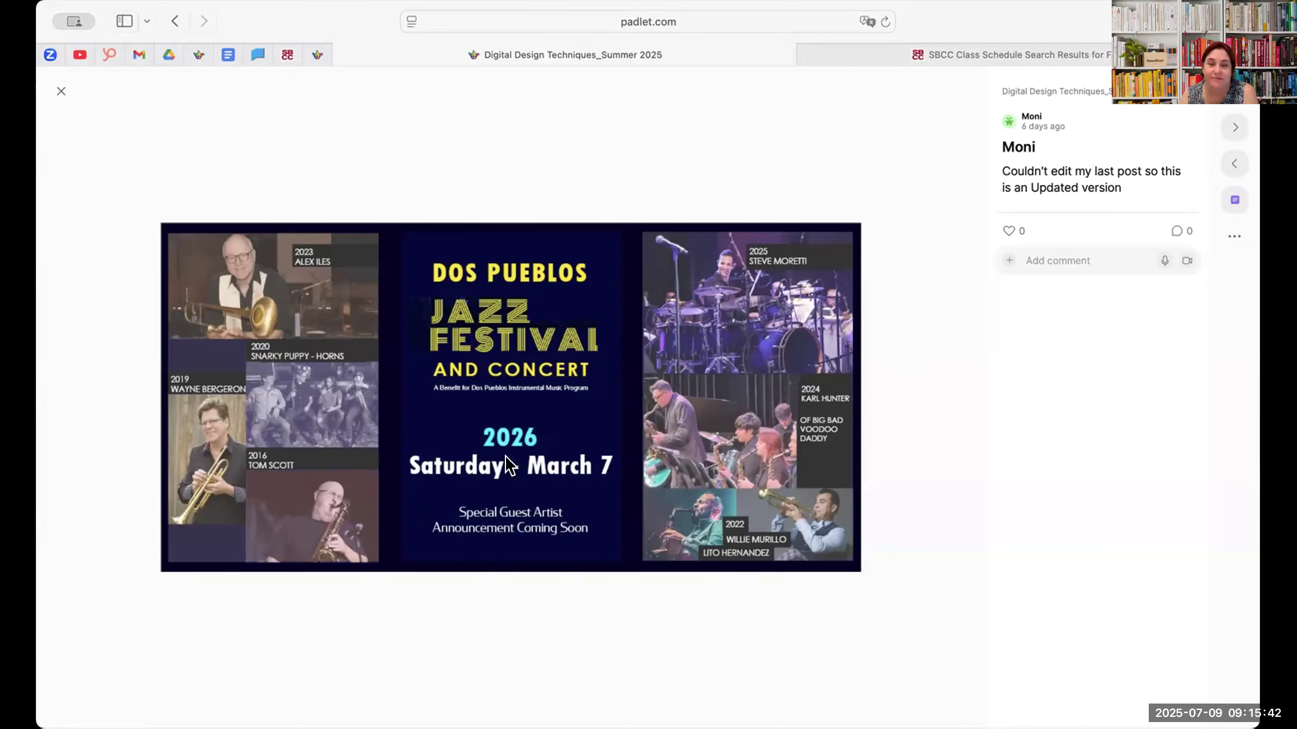
pyautogui.scroll(4, 502, 437)
pyautogui.hscroll(-3, 487, 458)
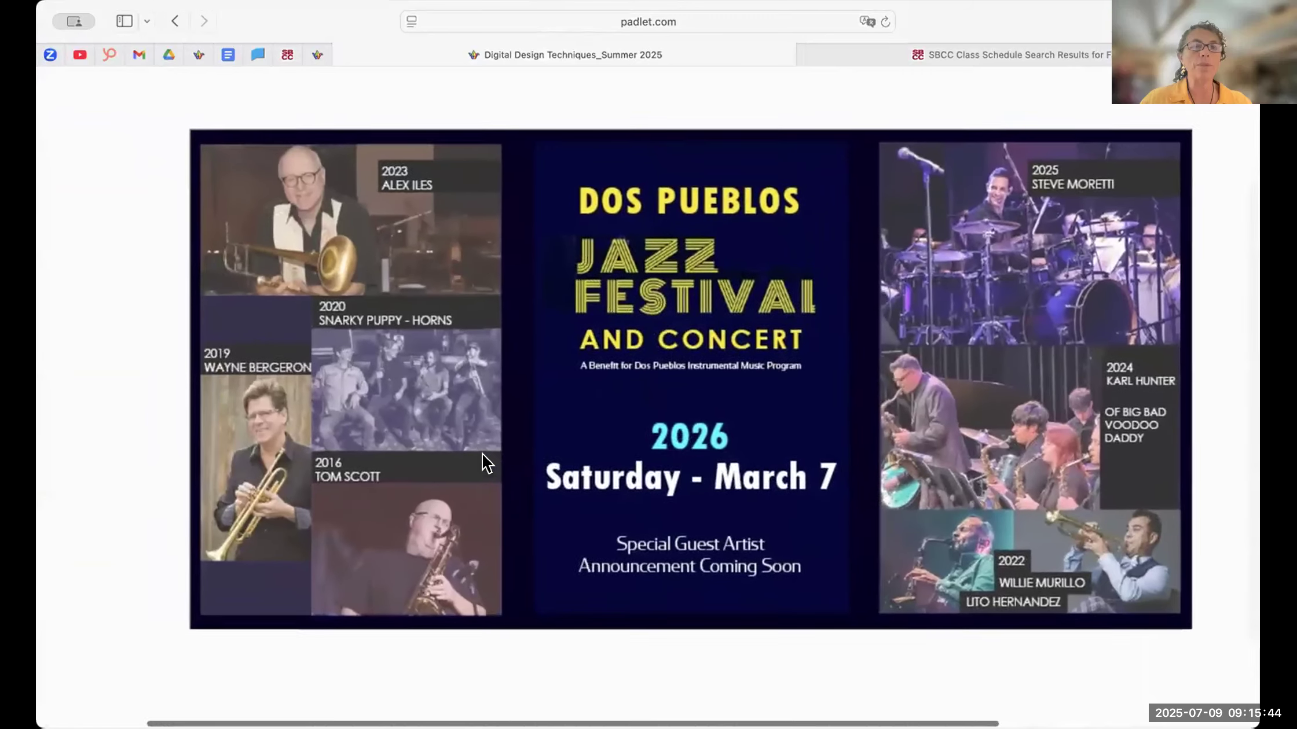
pyautogui.scroll(2, 481, 457)
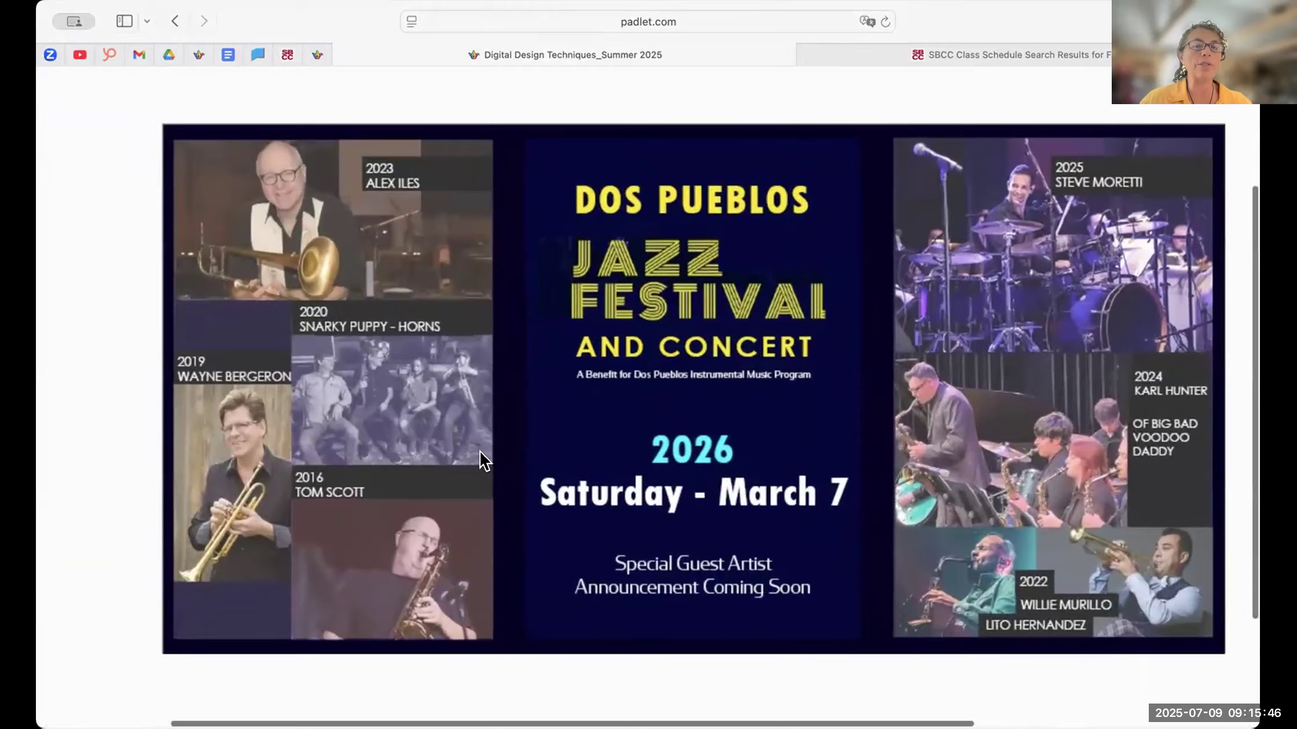
pyautogui.hscroll(3, 478, 445)
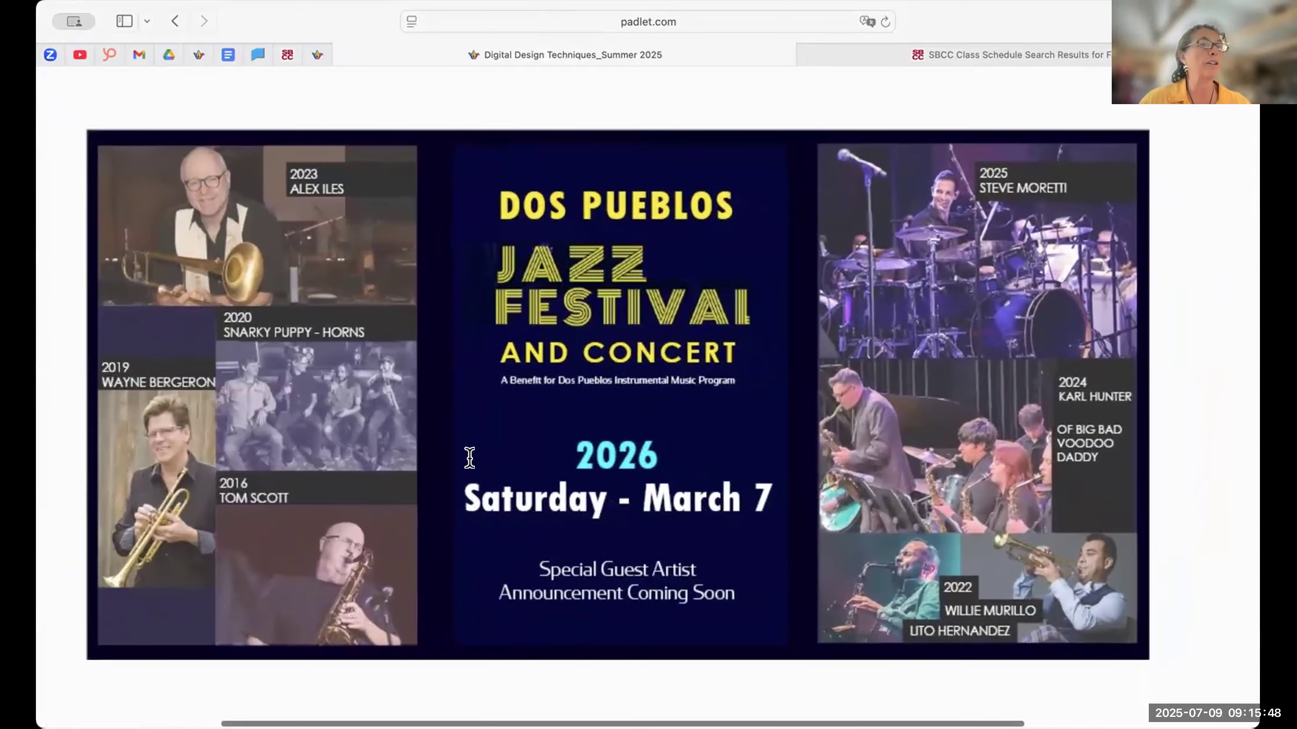
# - Examine the magnified jazz festival banner, including its side photo collages, and return it to normal size
pyautogui.scroll(2, 470, 454)
pyautogui.scroll(-4, 814, 347)
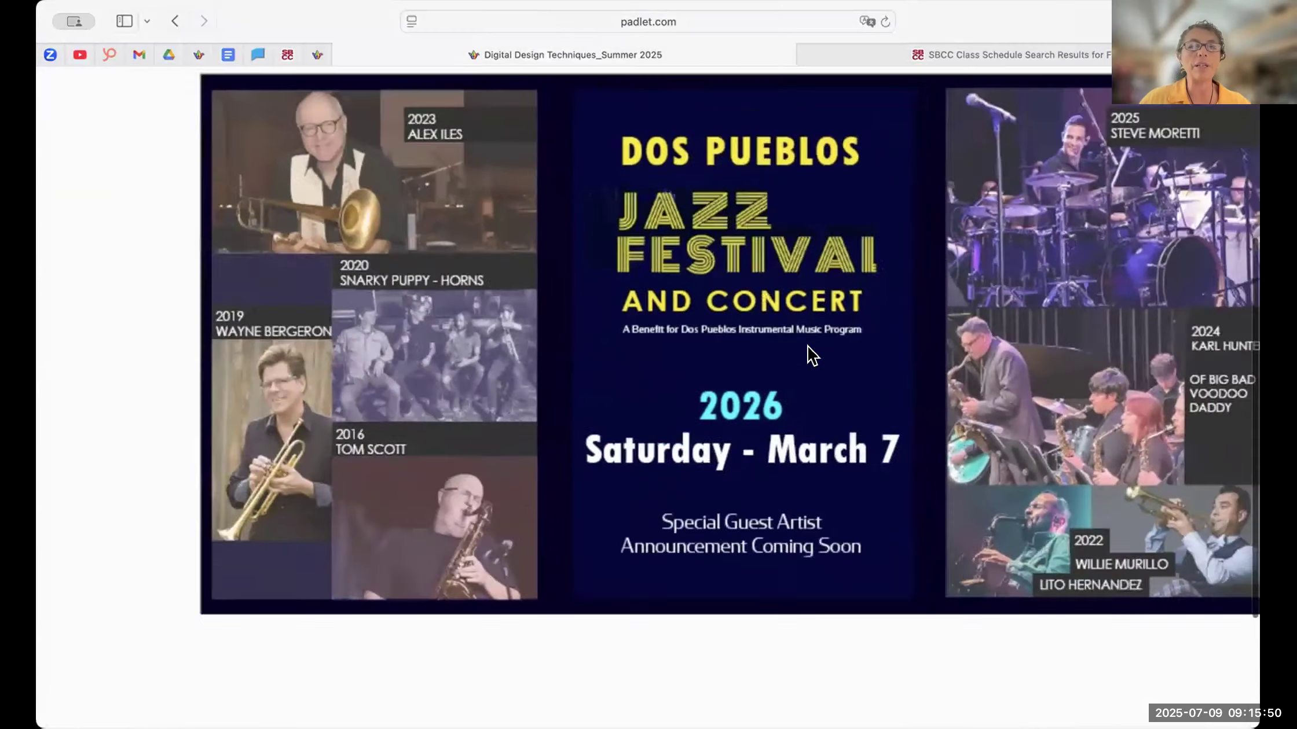
pyautogui.hscroll(2, 810, 312)
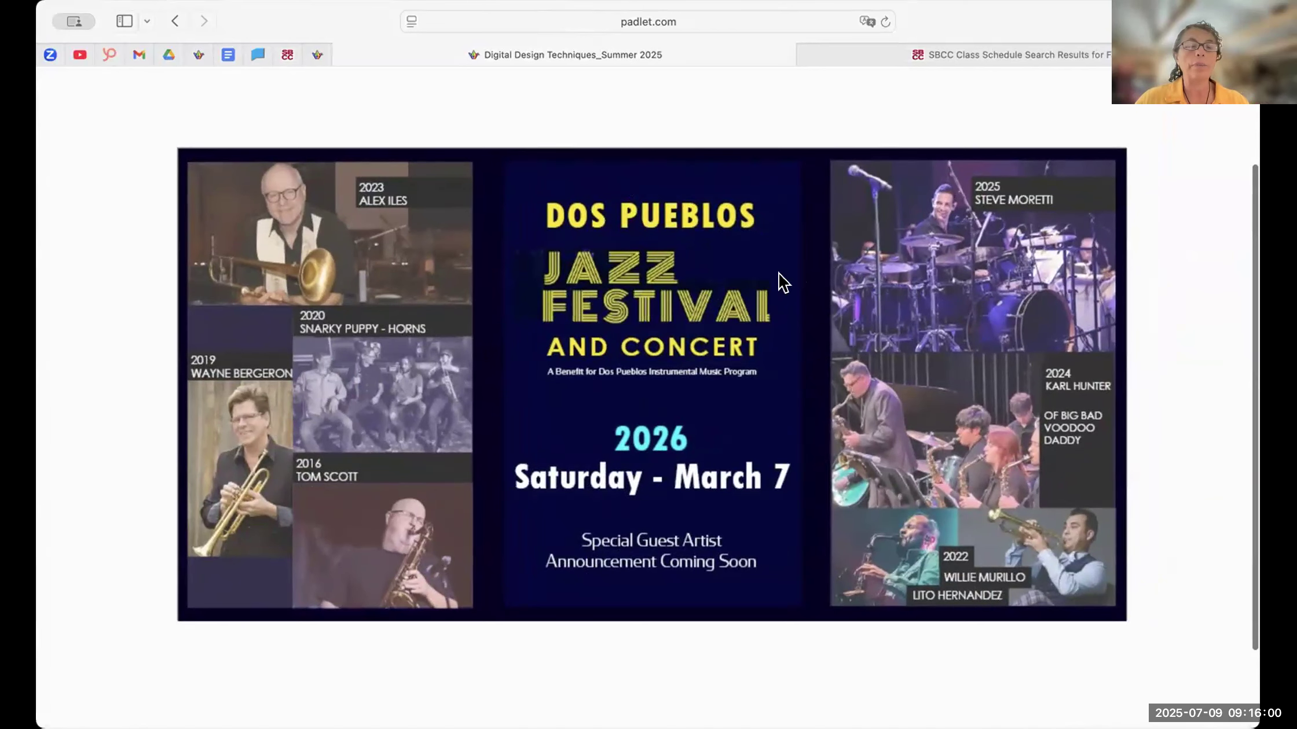
pyautogui.click(707, 333)
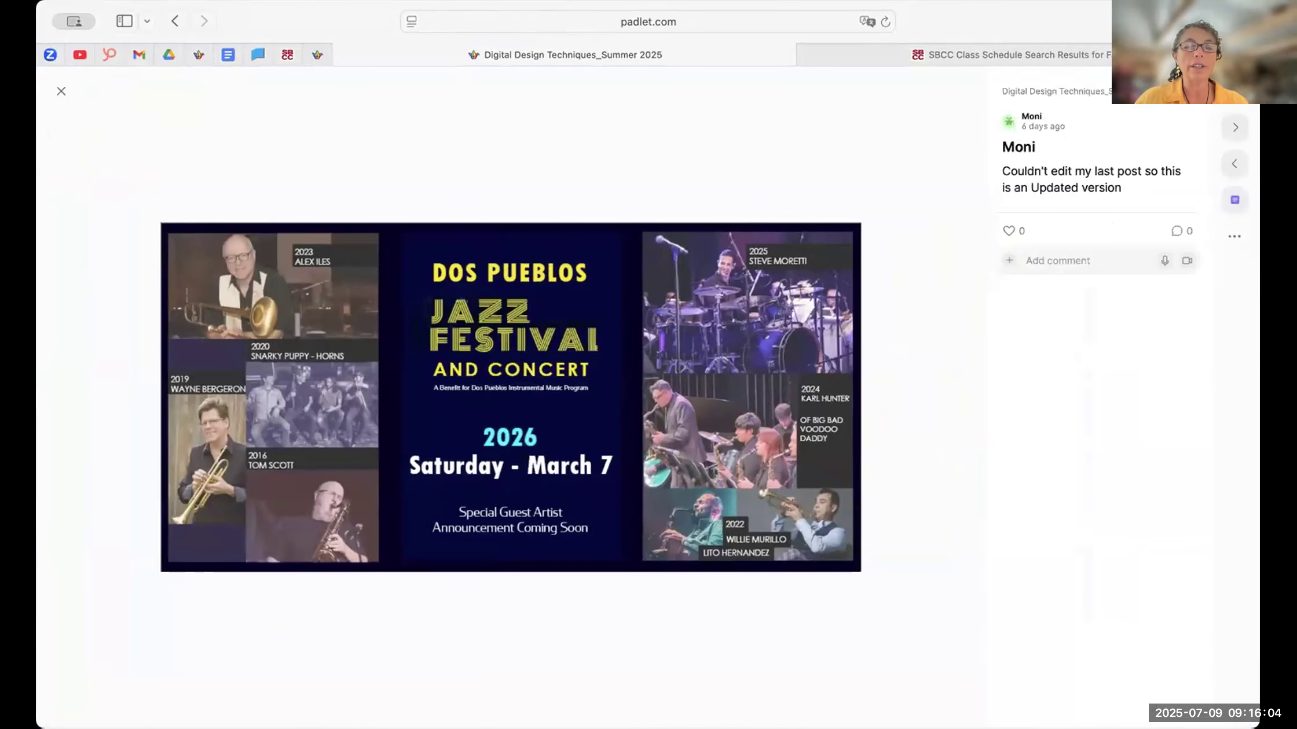
# - Check the open tabs, return to the banner post, and magnify the artwork to examine its layout
pyautogui.press('super+shift+backslash')
pyautogui.click(925, 481)
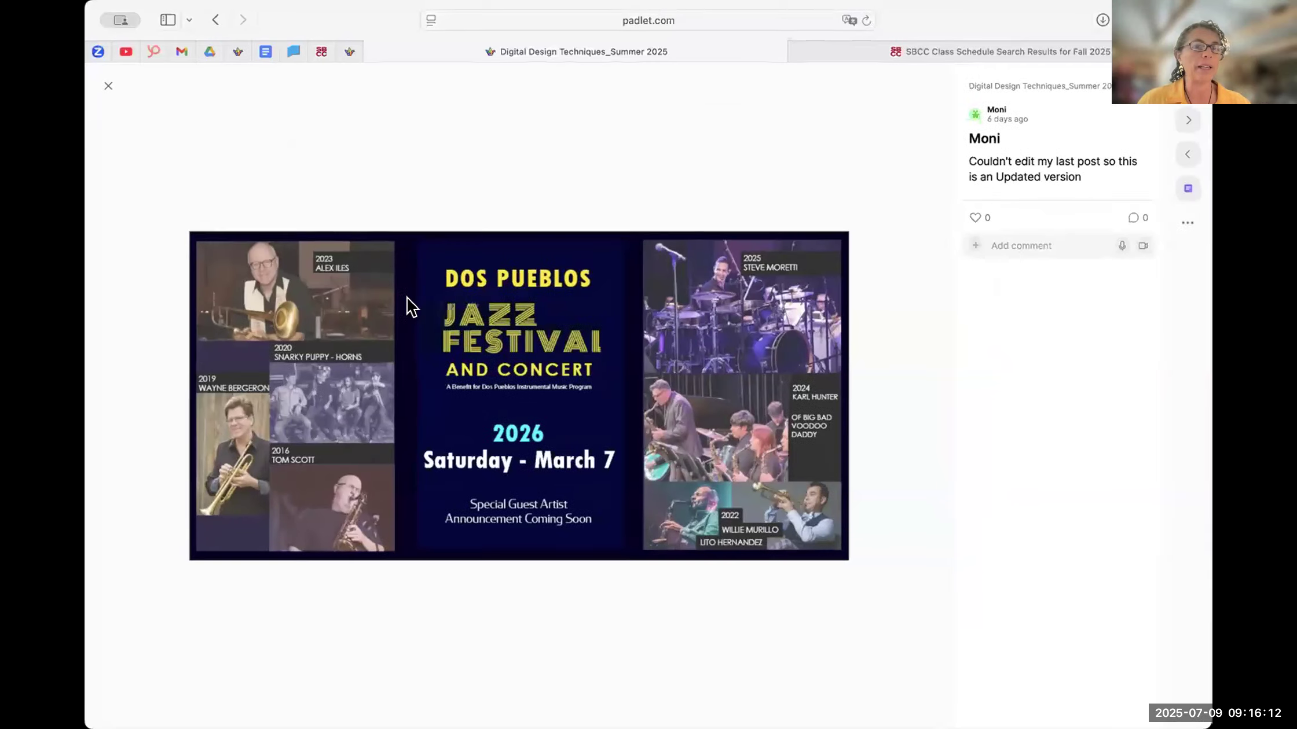
pyautogui.scroll(-3, 533, 395)
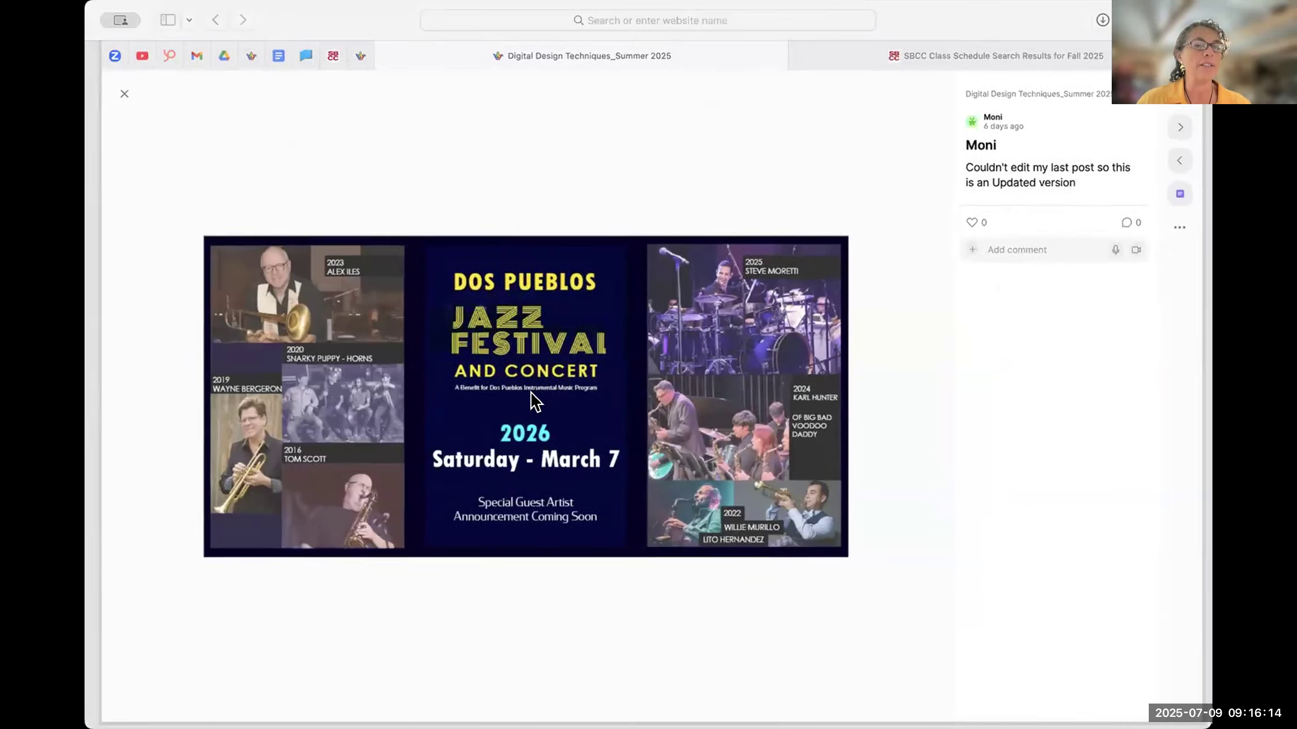
pyautogui.scroll(5, 556, 393)
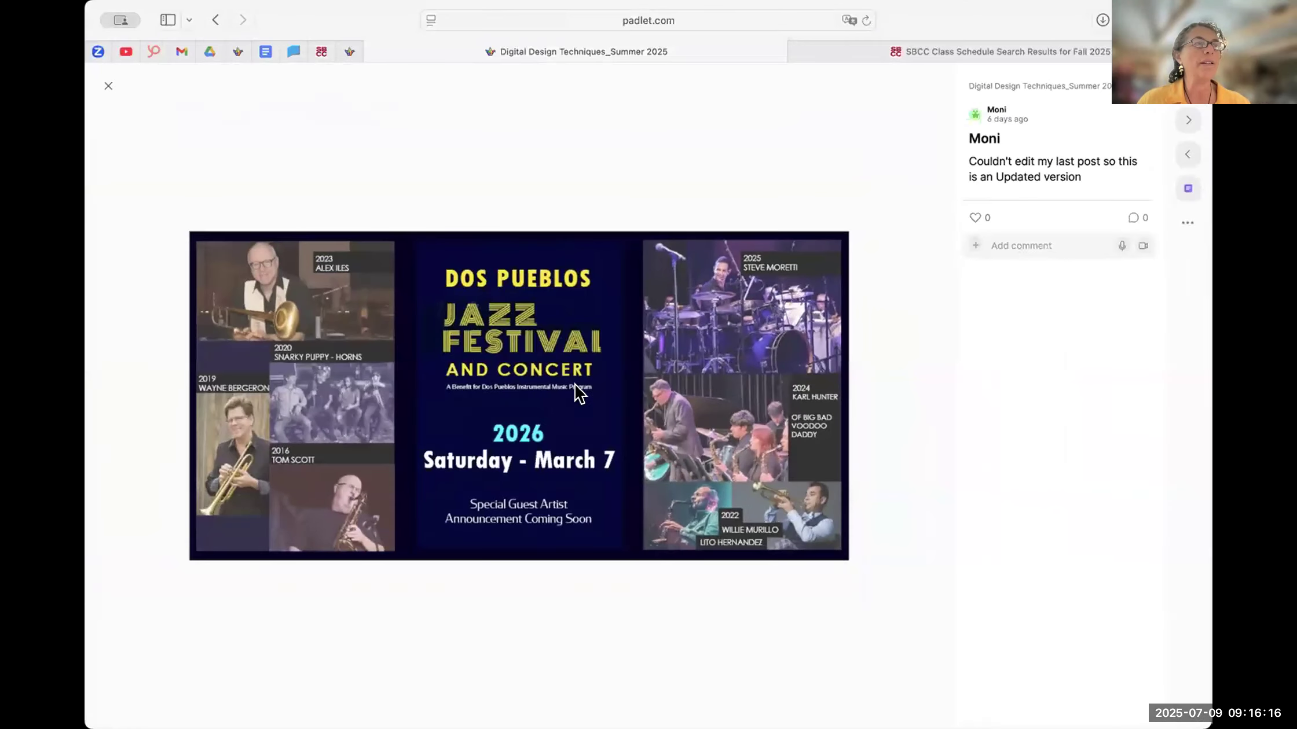
pyautogui.hscroll(-3, 559, 389)
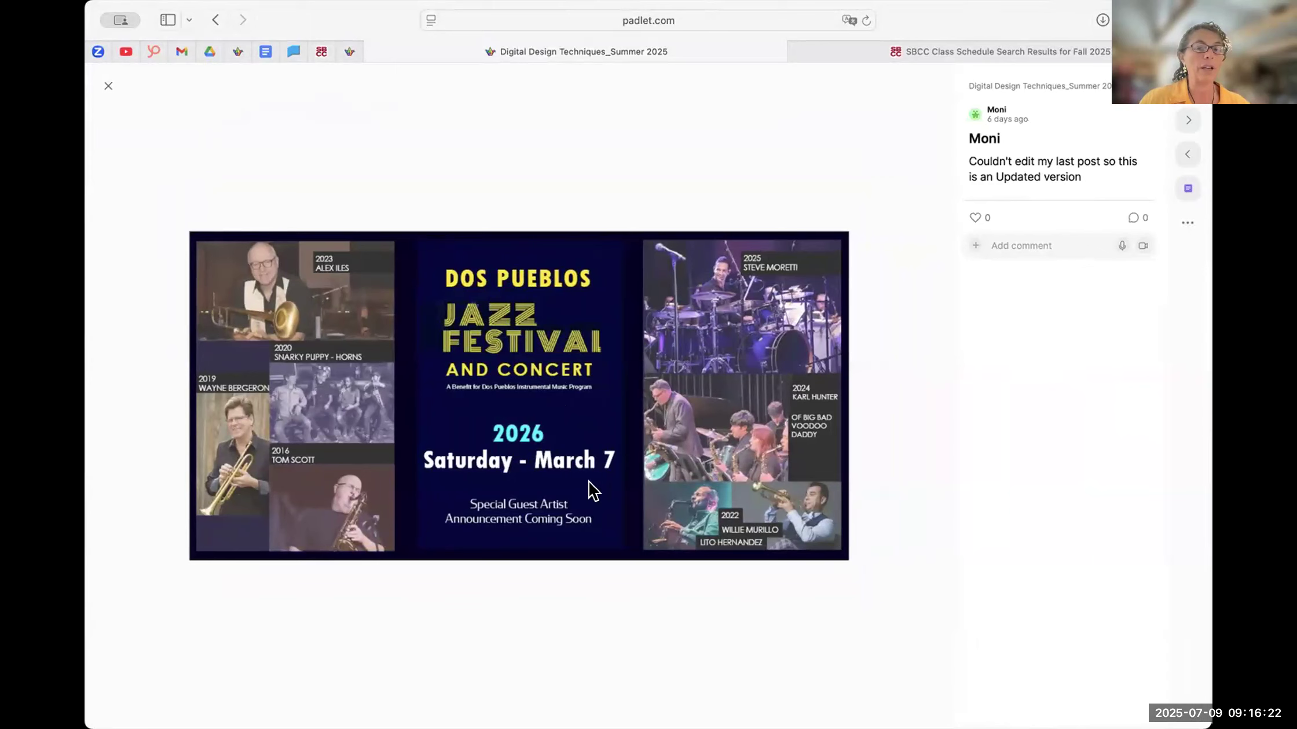
pyautogui.scroll(5, 745, 485)
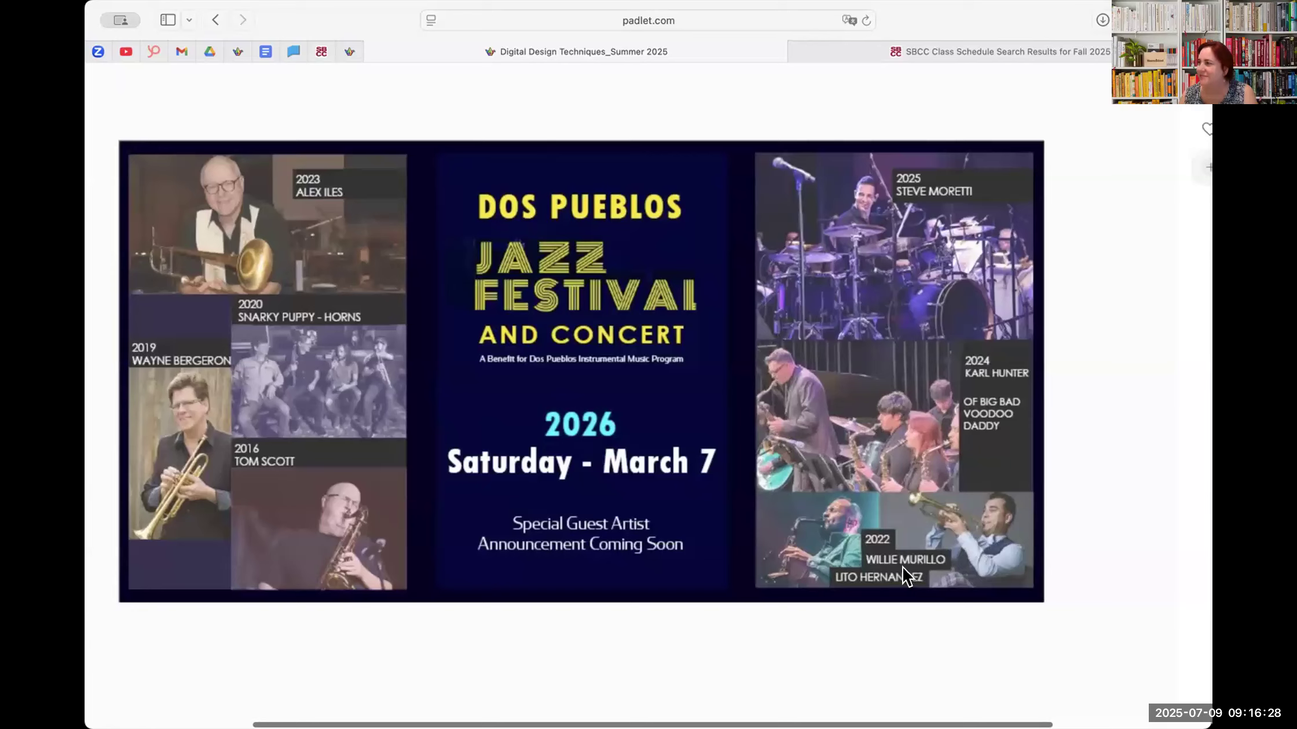
pyautogui.scroll(1, 873, 572)
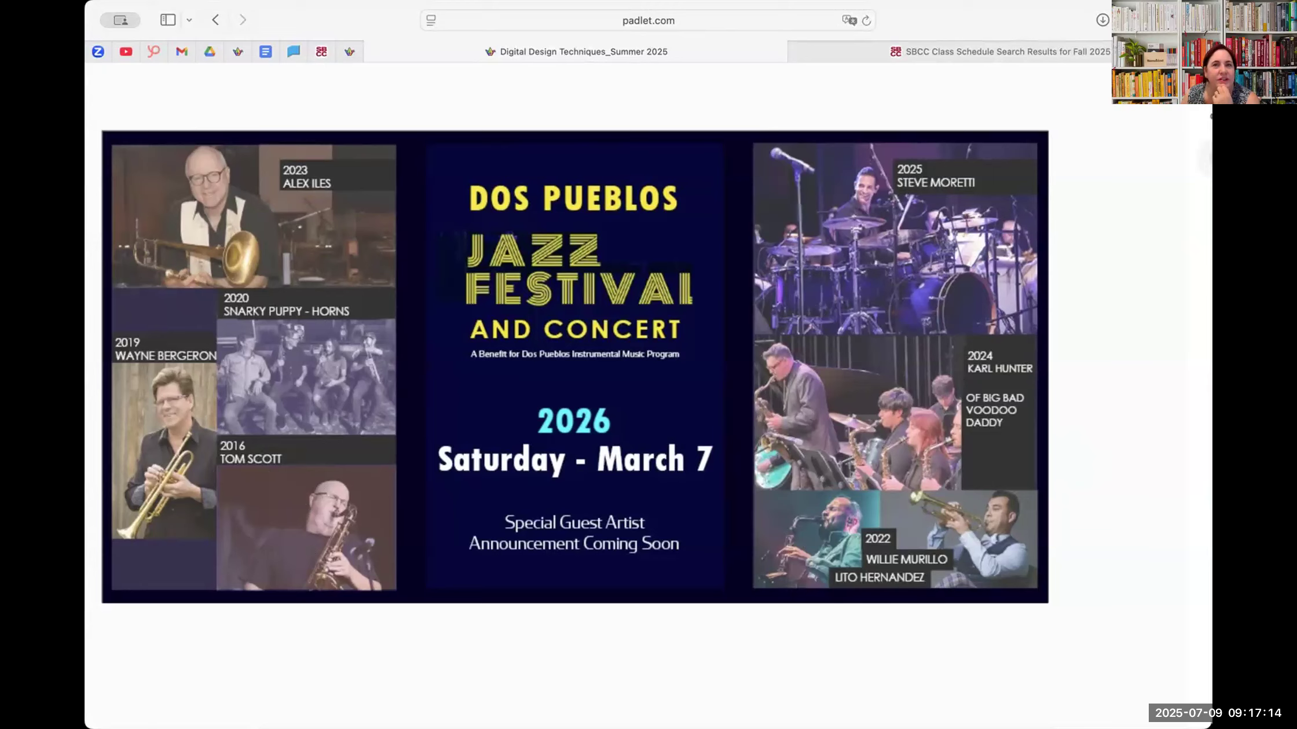
# - Open the Dos Pueblos Instrumental Music Program website, dphsmusic.org, and look over its home page
pyautogui.click(787, 153)
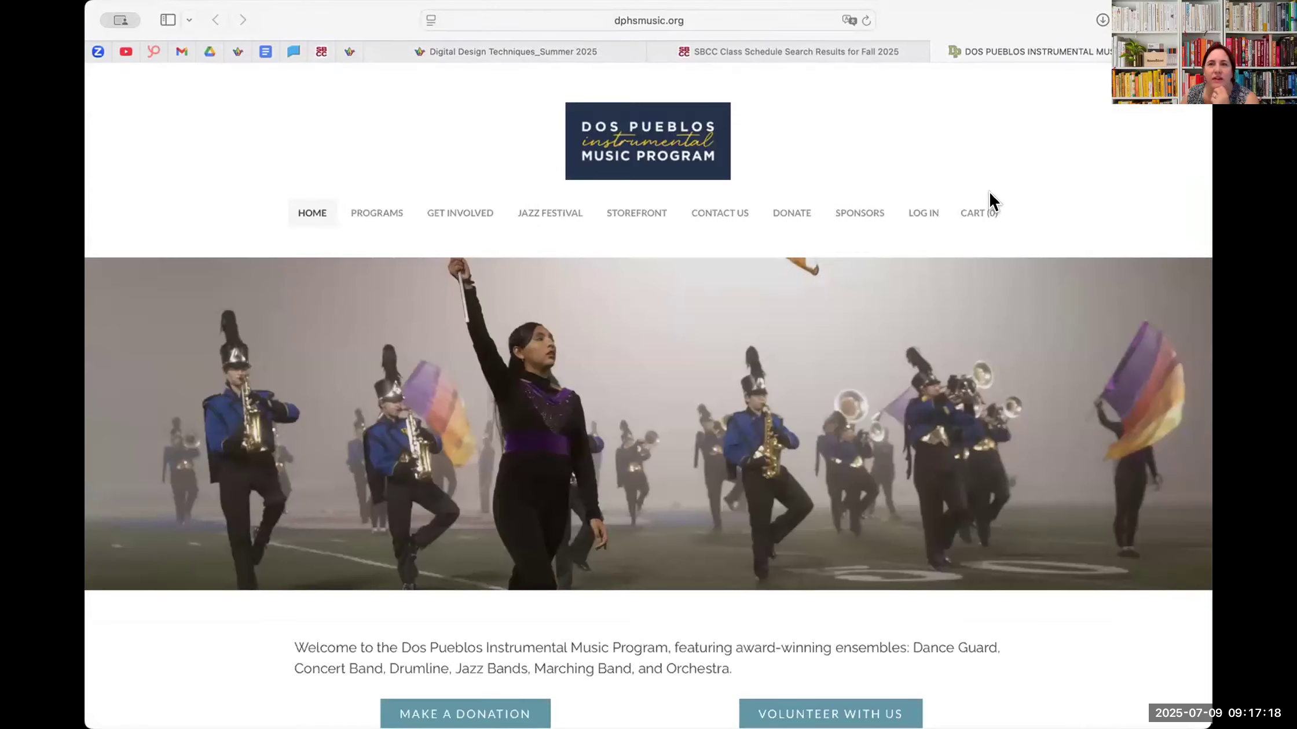
pyautogui.scroll(-5, 926, 417)
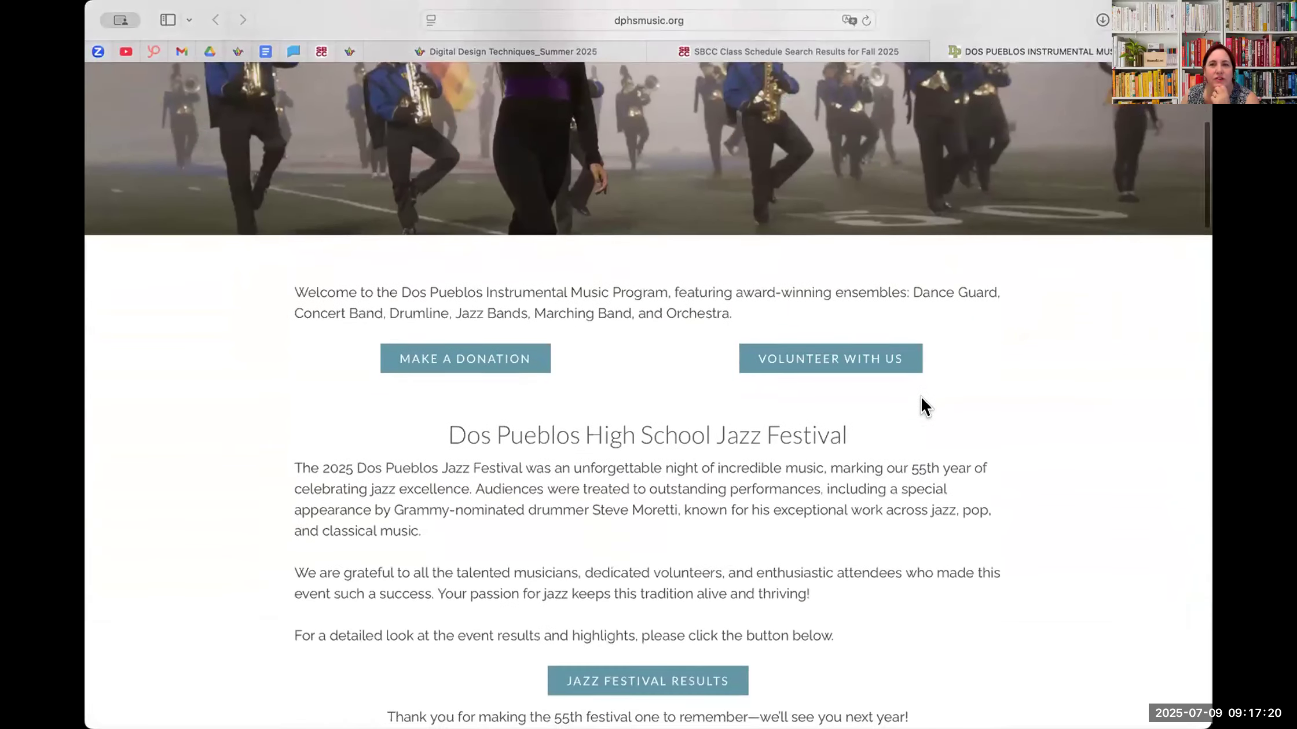
pyautogui.scroll(6, 920, 406)
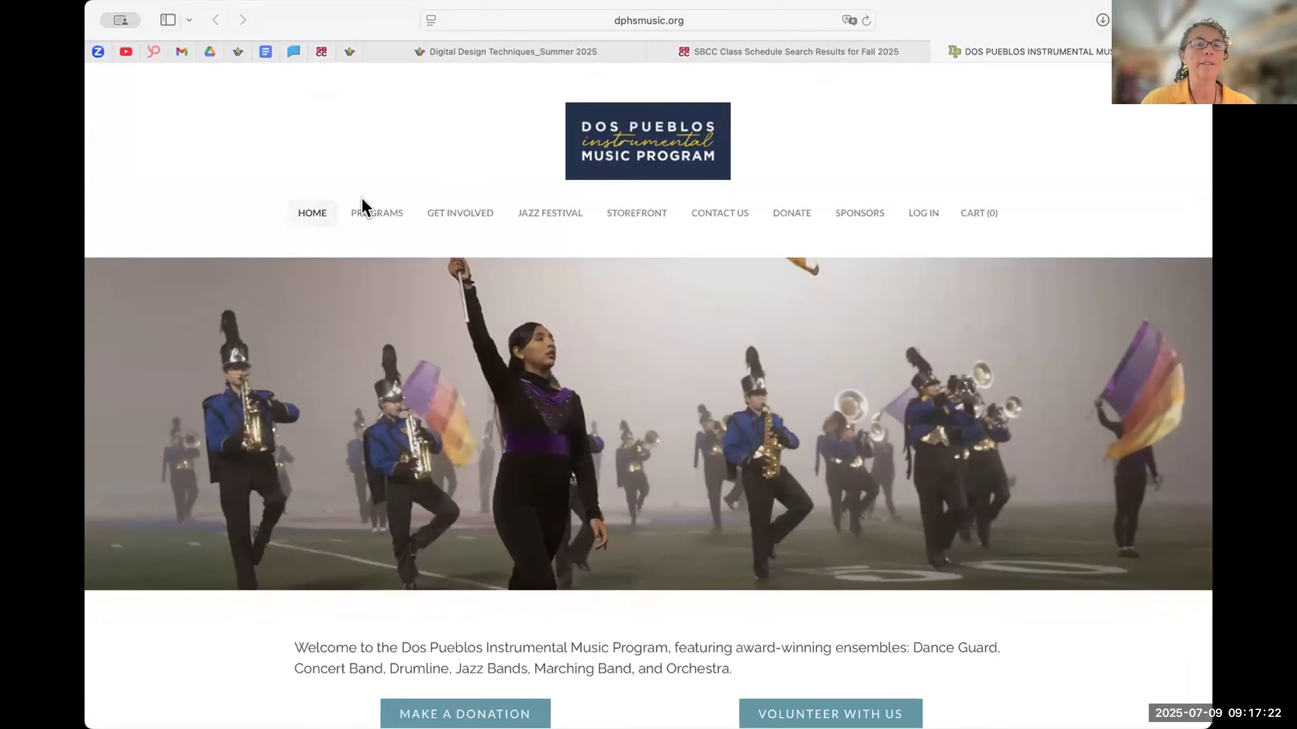
# - Open the website's Jazz Festival page and look through the 2025 festival photo and text
pyautogui.click(543, 214)
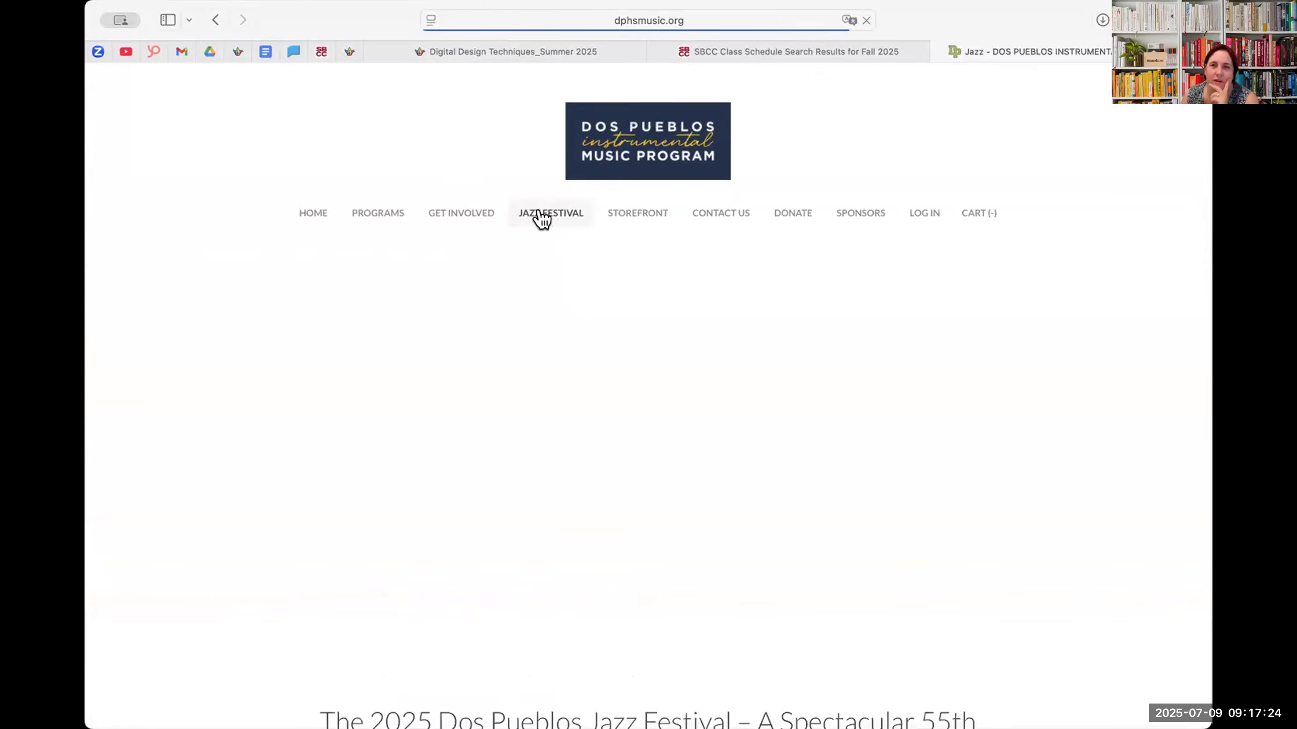
pyautogui.scroll(-3, 1086, 326)
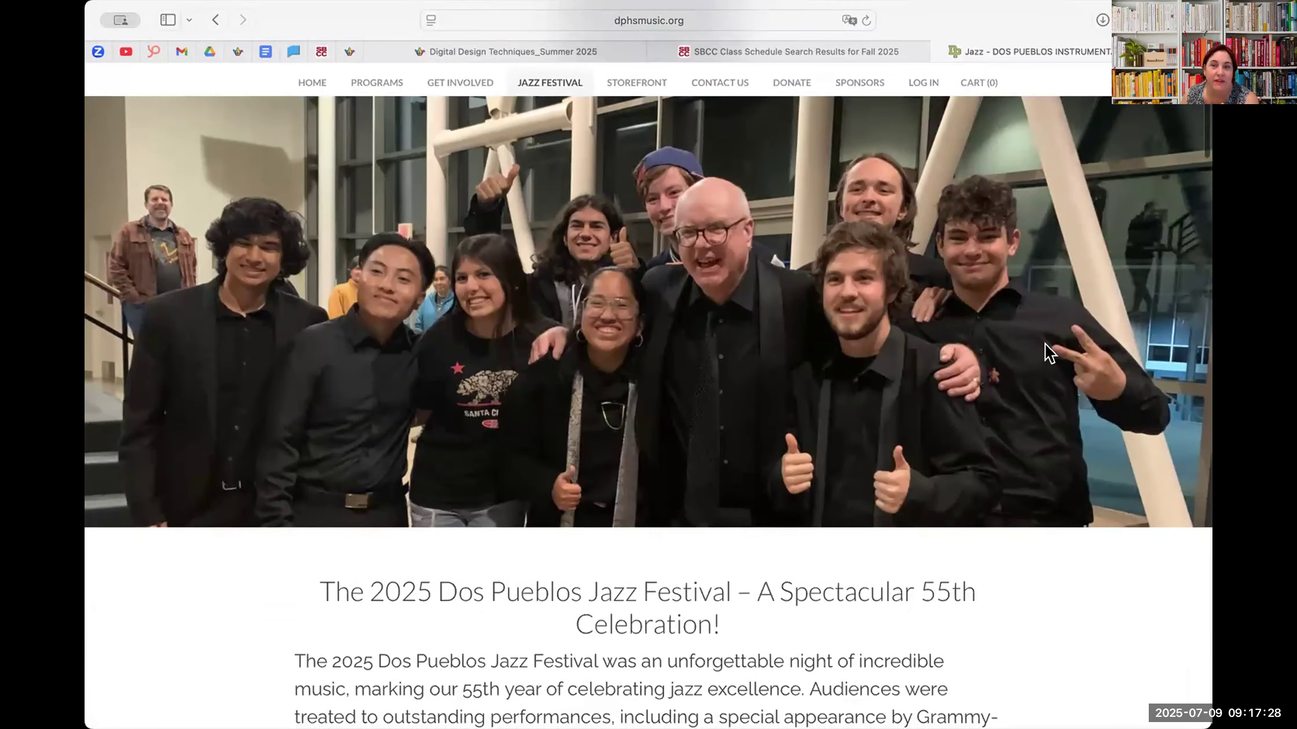
pyautogui.scroll(-5, 1036, 347)
pyautogui.scroll(-10, 1035, 343)
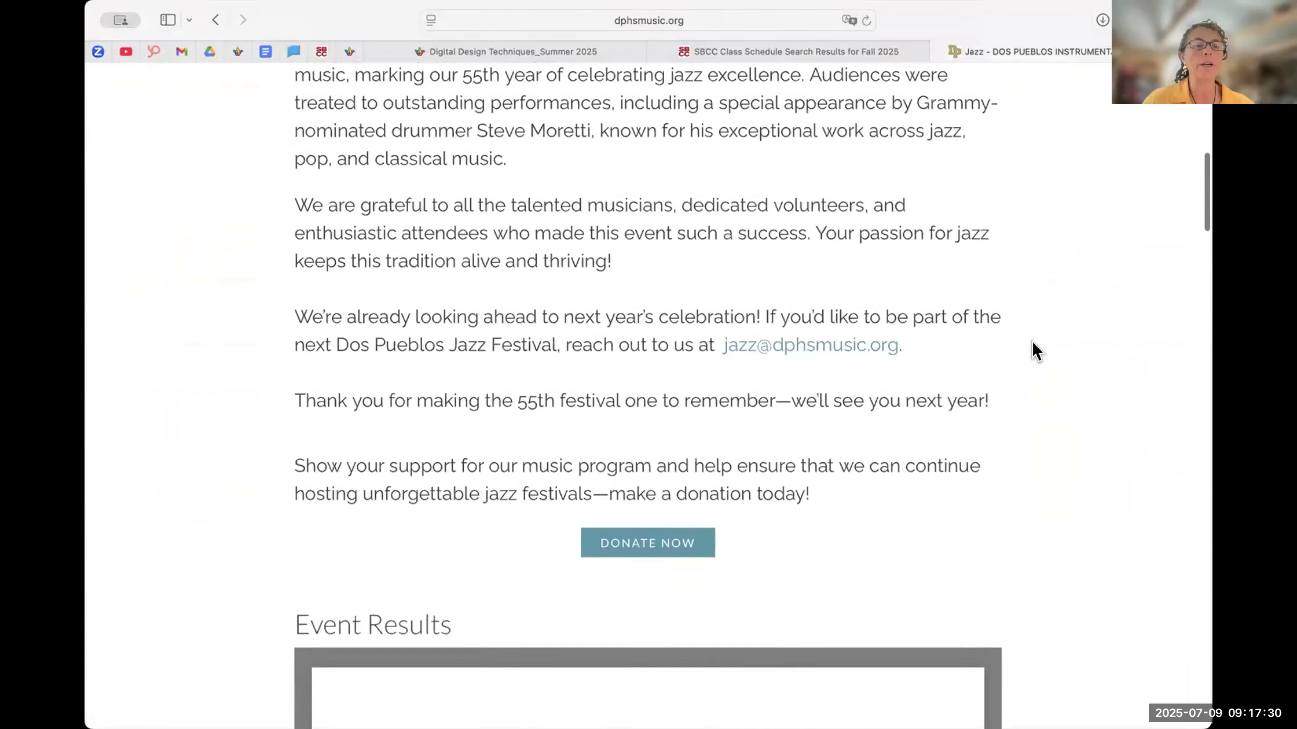
pyautogui.scroll(8, 1025, 344)
pyautogui.scroll(8, 1022, 353)
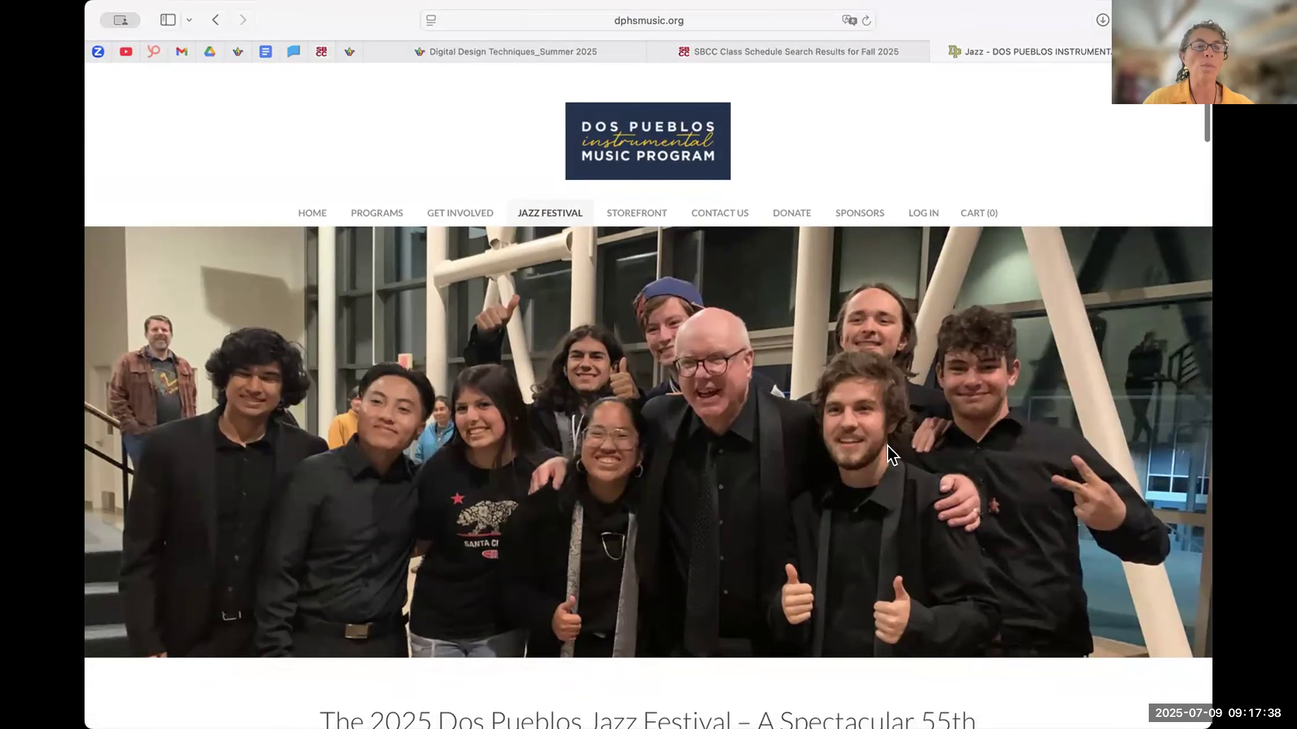
pyautogui.scroll(-3, 890, 456)
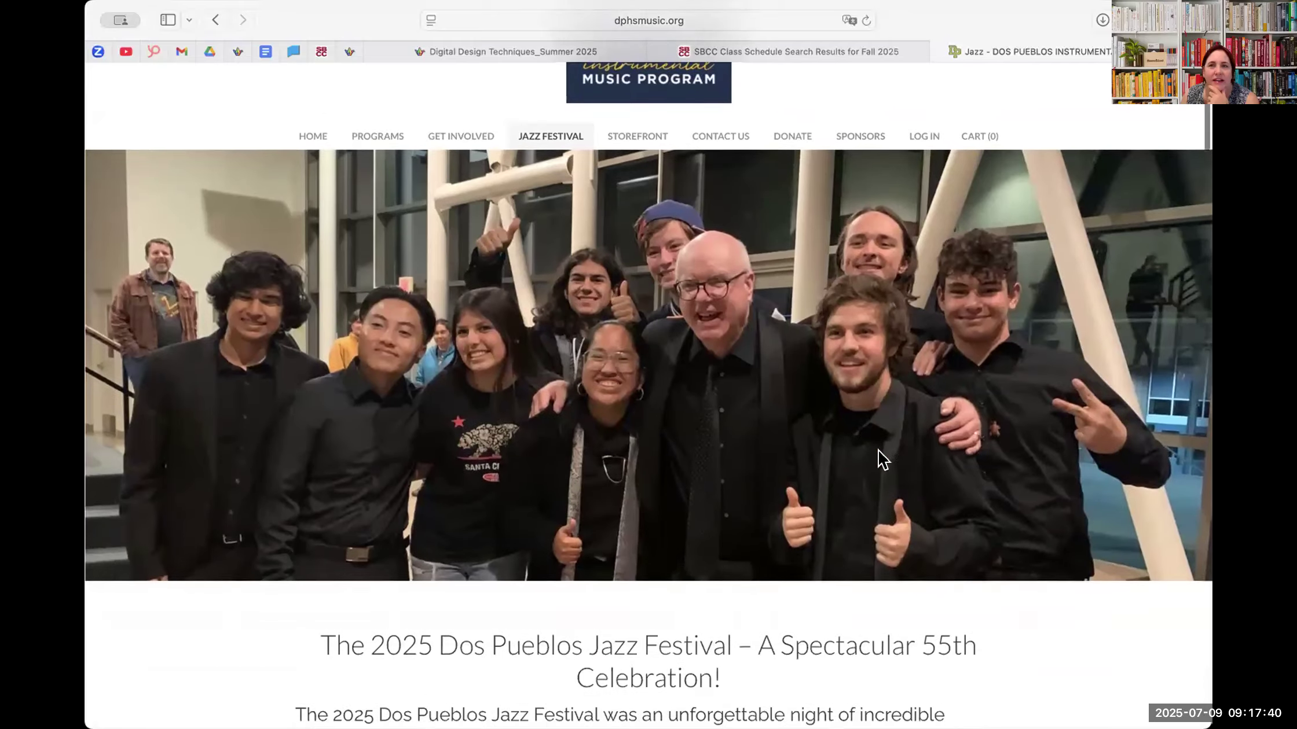
pyautogui.scroll(3, 883, 460)
# - Open the Jazz Posters page and bring the full poster slideshow into view
pyautogui.moveTo(543, 214)
pyautogui.click(551, 240)
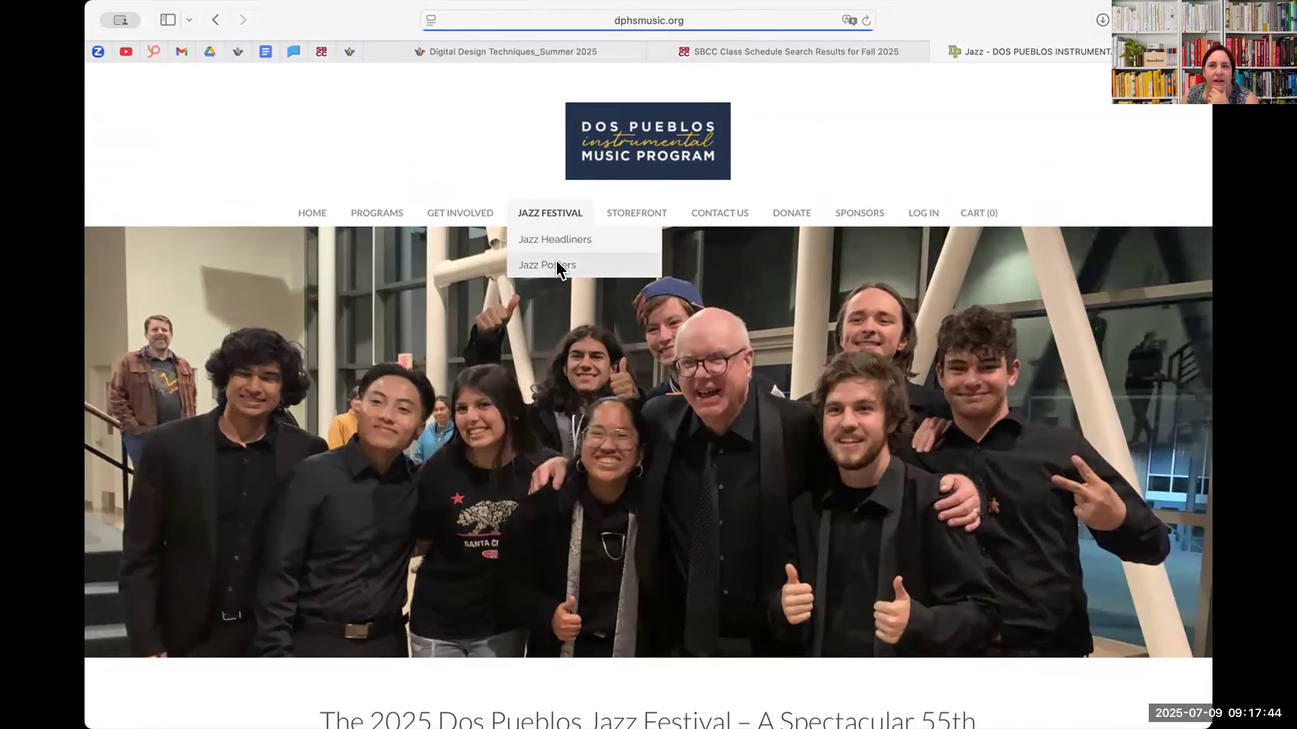
pyautogui.click(553, 266)
pyautogui.scroll(-2, 566, 426)
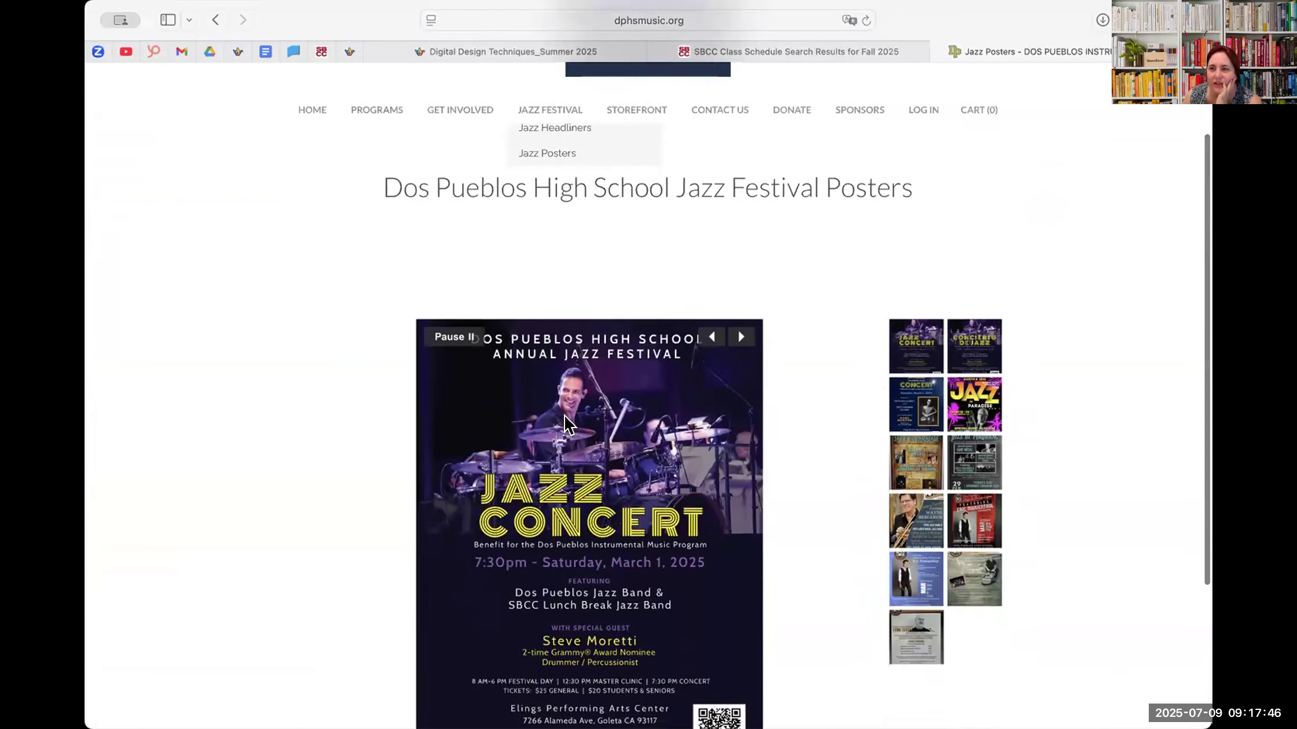
pyautogui.scroll(-2, 566, 425)
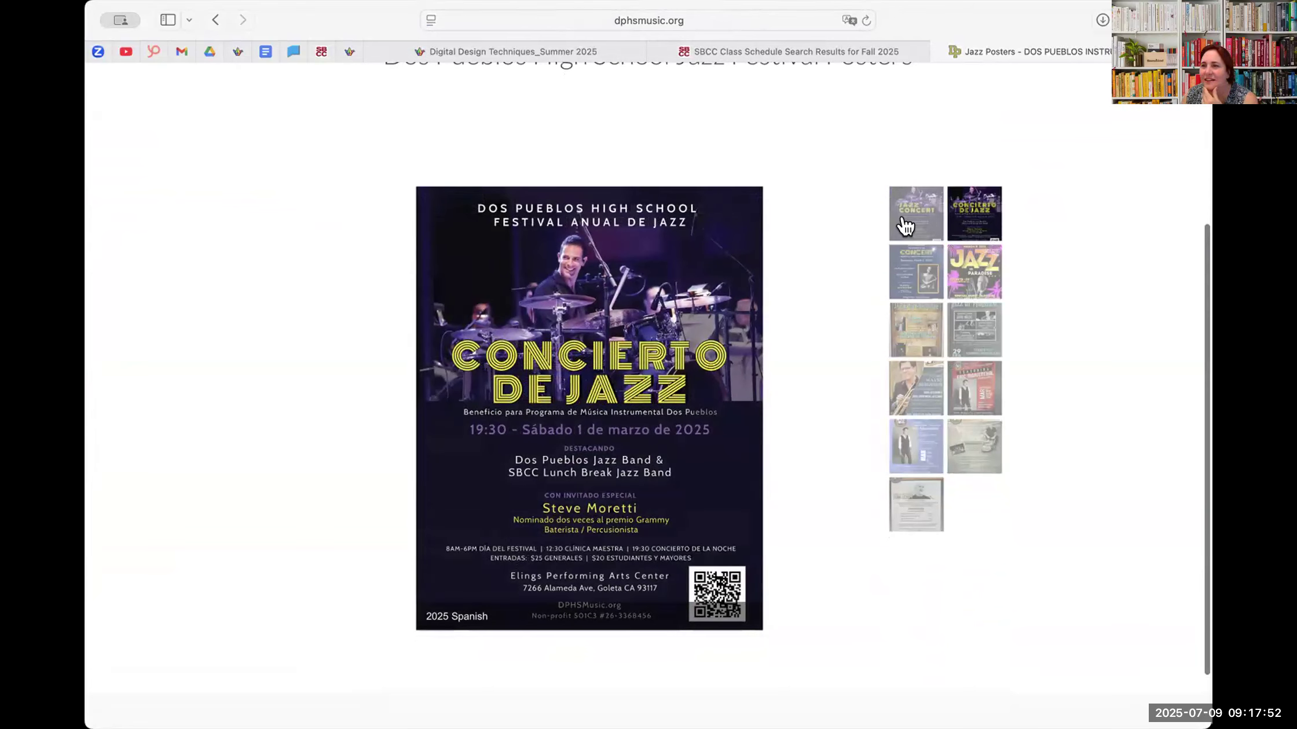
# - View the 2023, 2024 and 2025 jazz festival posters in the gallery for comparison
pyautogui.click(965, 271)
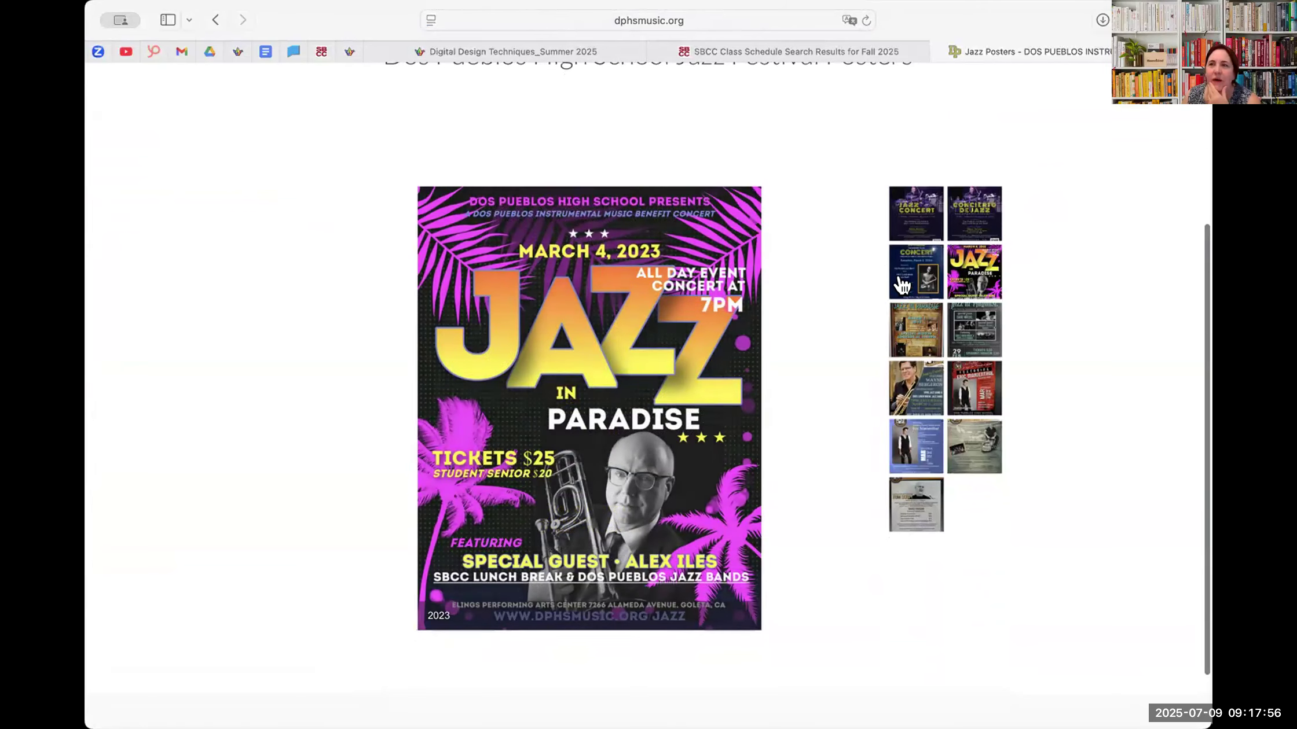
pyautogui.click(902, 282)
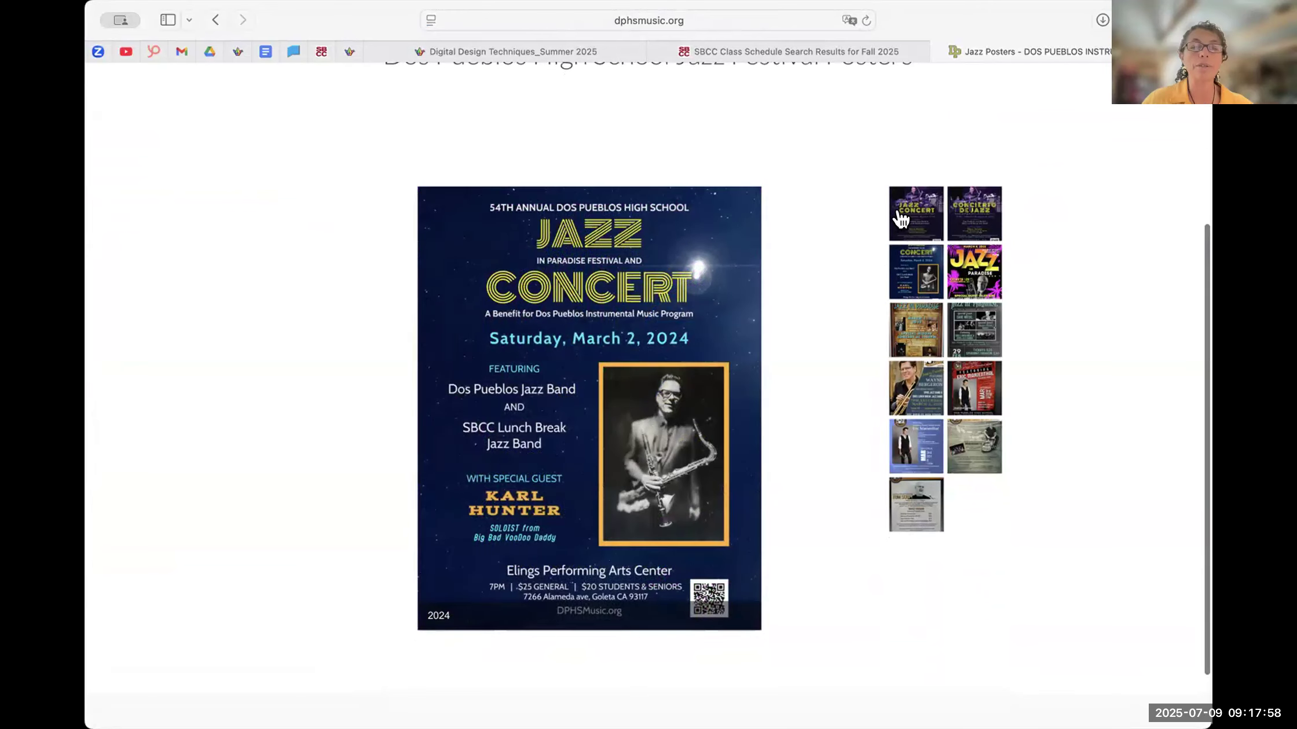
pyautogui.click(900, 219)
pyautogui.click(913, 271)
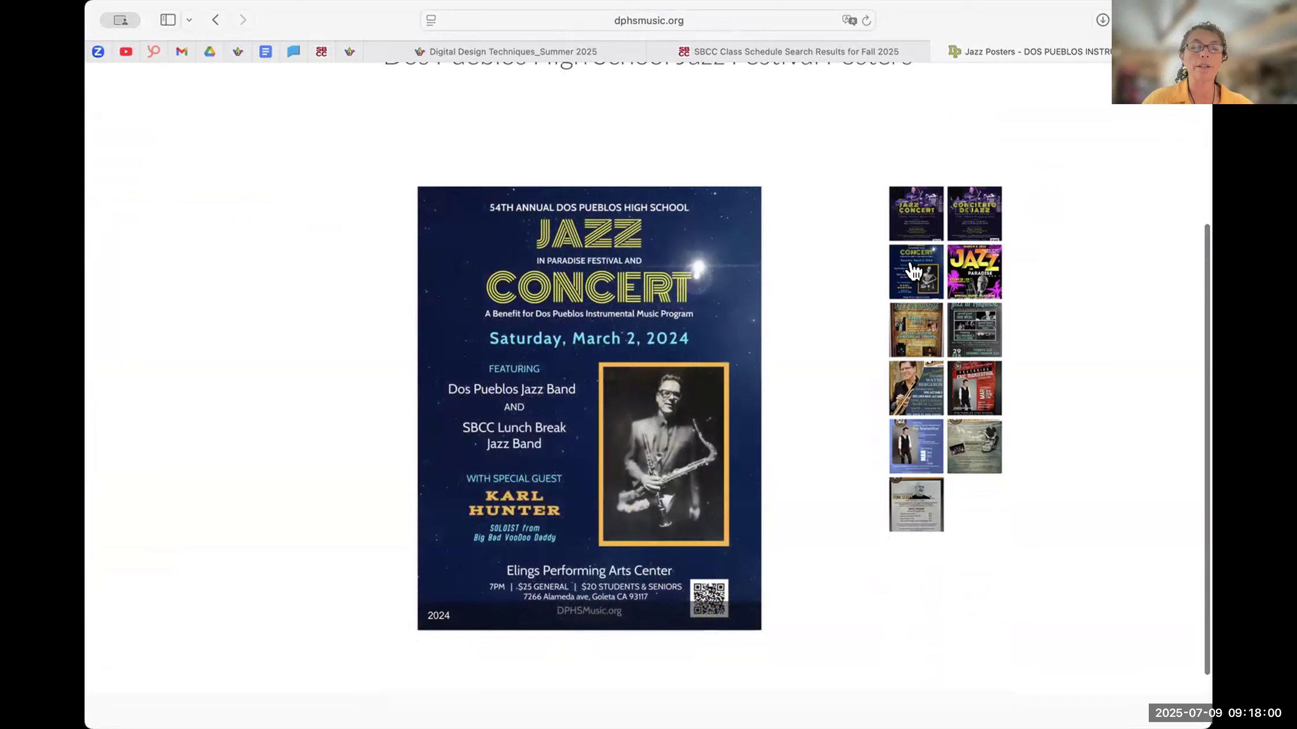
pyautogui.click(911, 219)
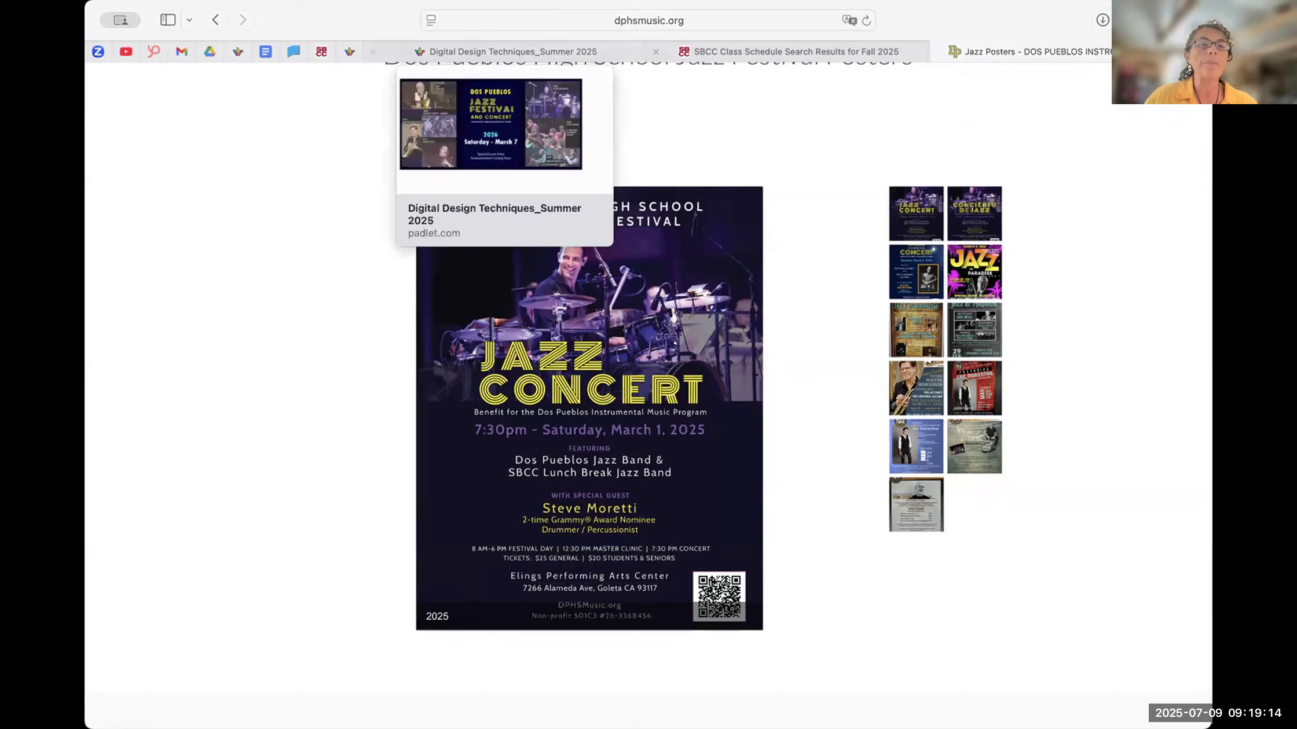
# - Look through the Jazz Headliners page with its 2025 and previous headliners, and return to the main Jazz Festival page
pyautogui.scroll(5, 853, 236)
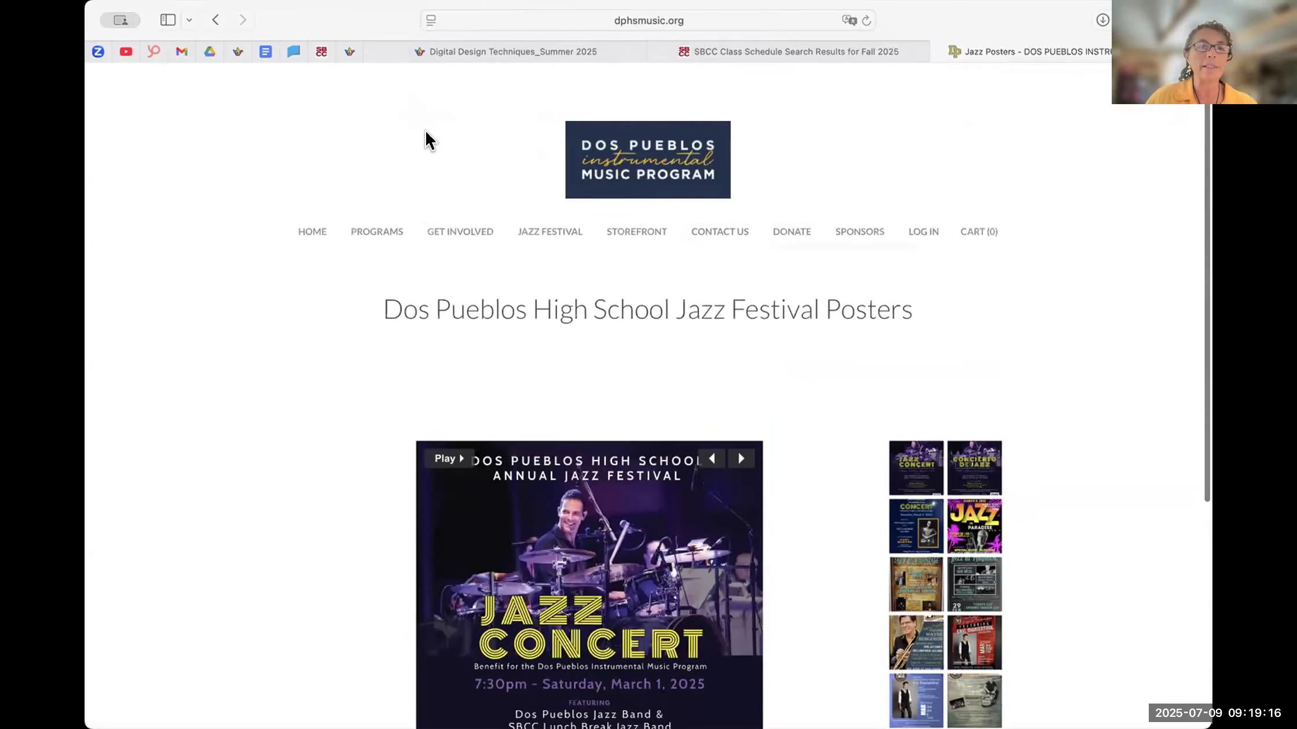
pyautogui.moveTo(536, 219)
pyautogui.click(553, 241)
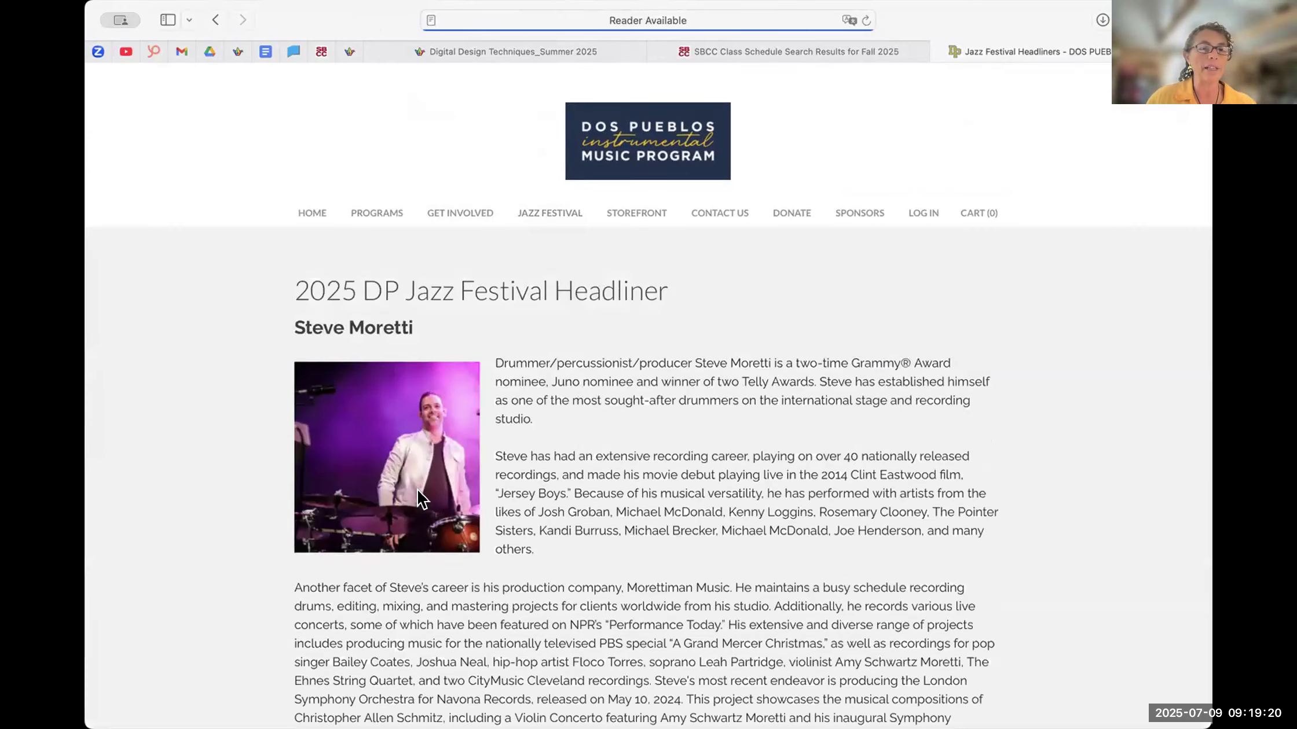
pyautogui.scroll(-7, 406, 371)
pyautogui.scroll(3, 419, 323)
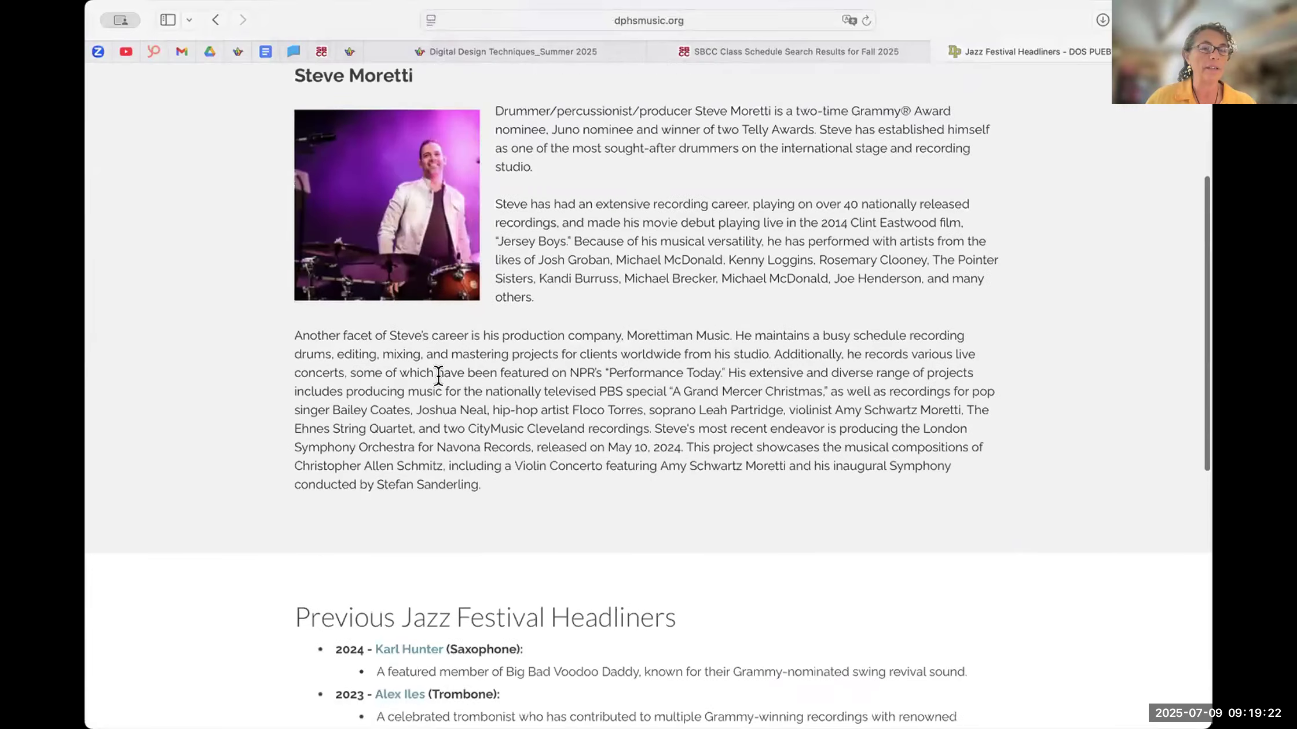
pyautogui.scroll(-8, 434, 370)
pyautogui.scroll(15, 420, 449)
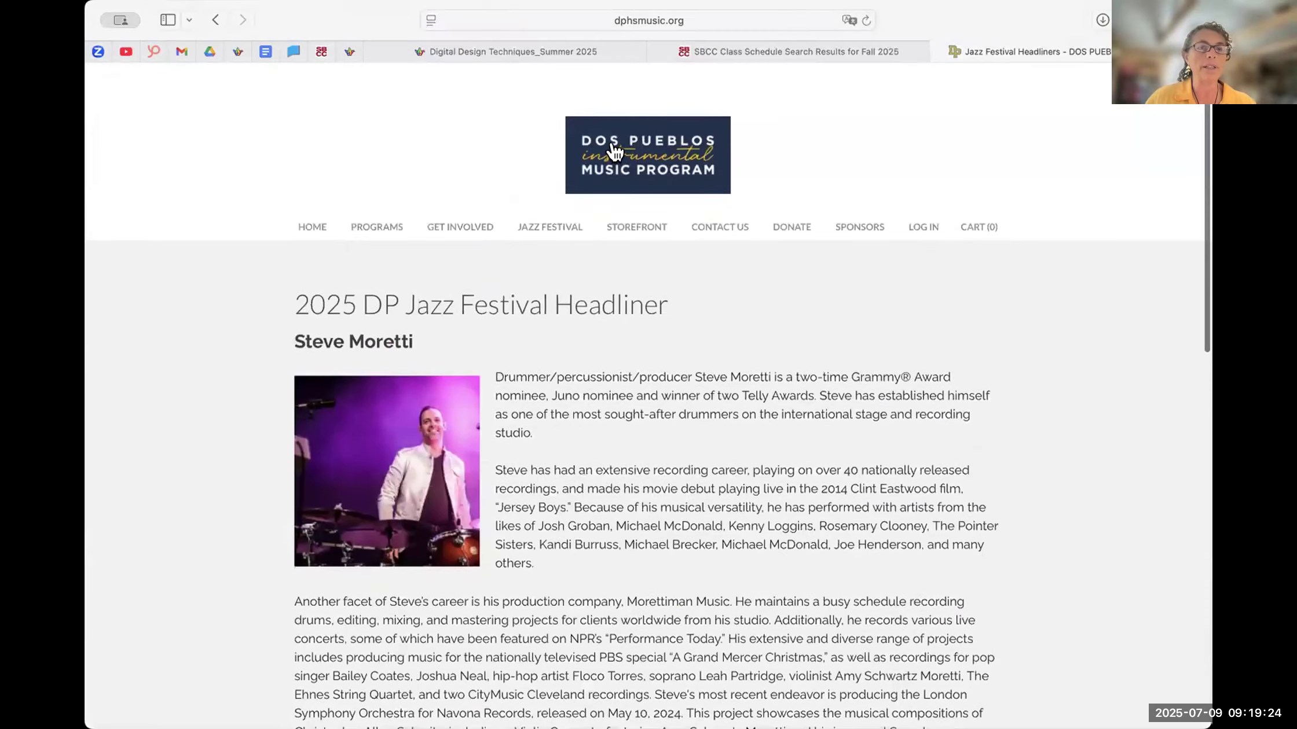
pyautogui.click(550, 217)
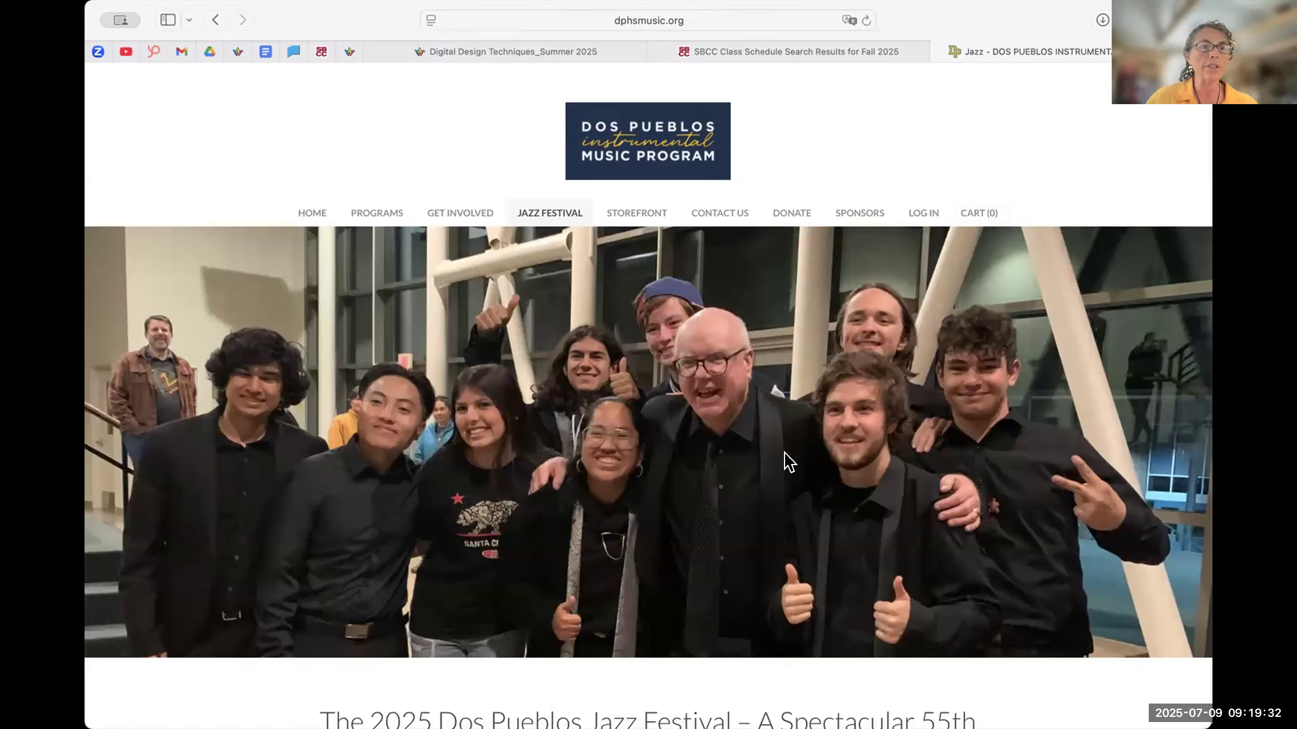
# - Move the Jazz Festival website tab directly after the Digital Design Techniques_Summer 2025 tab, and return to the banner on Padlet
pyautogui.click(476, 55)
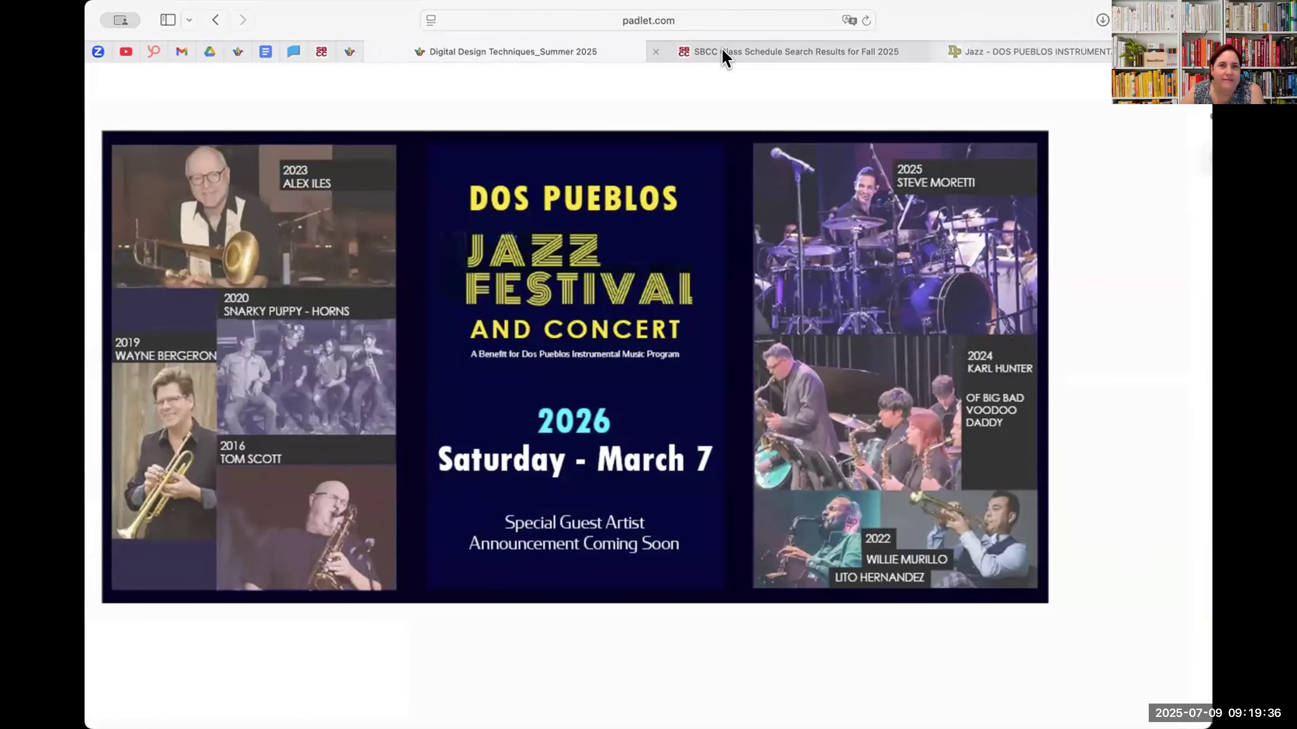
pyautogui.click(1088, 54)
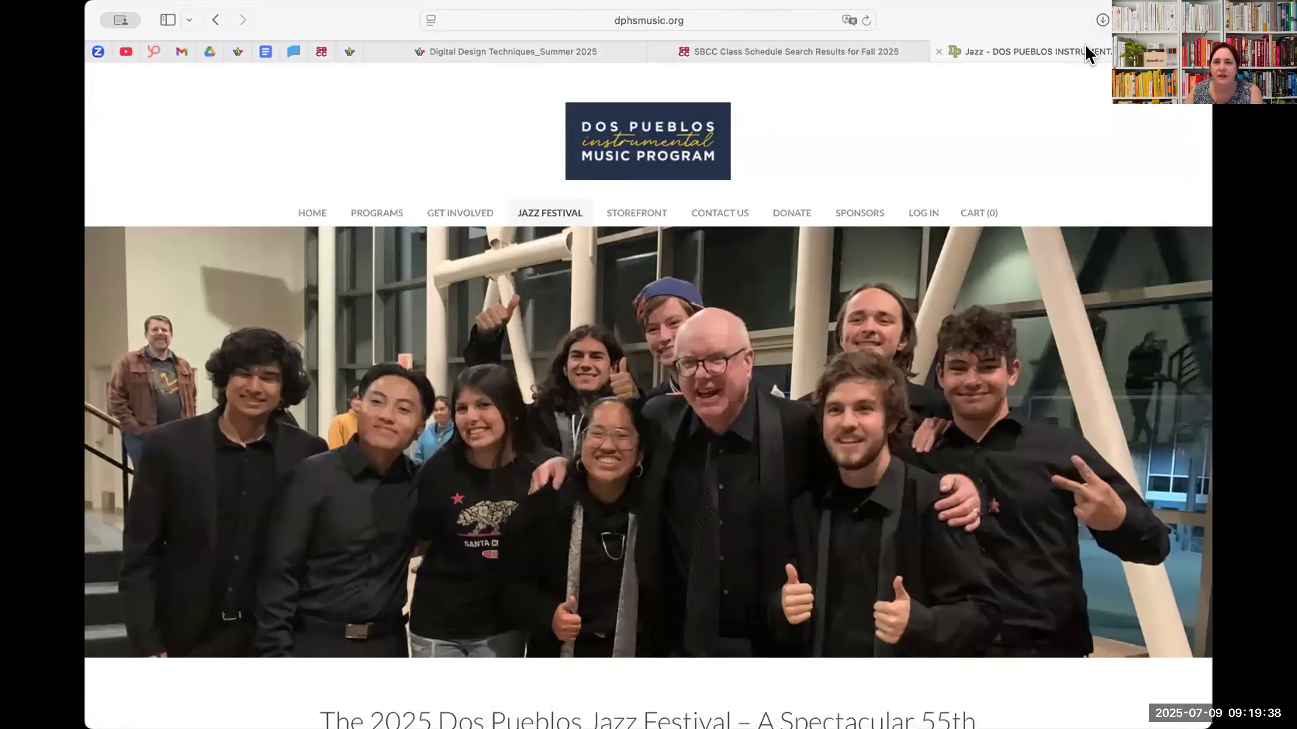
pyautogui.moveTo(1014, 50); pyautogui.dragTo(779, 44)
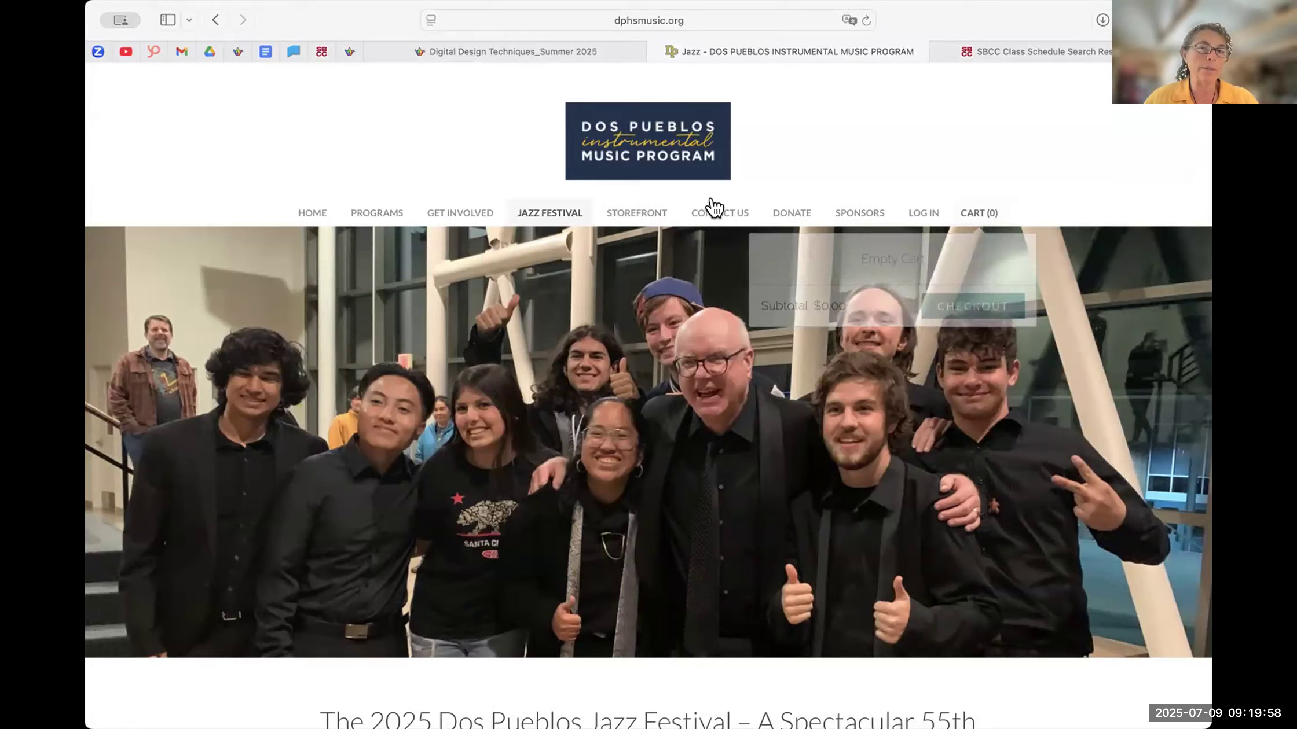
pyautogui.click(541, 51)
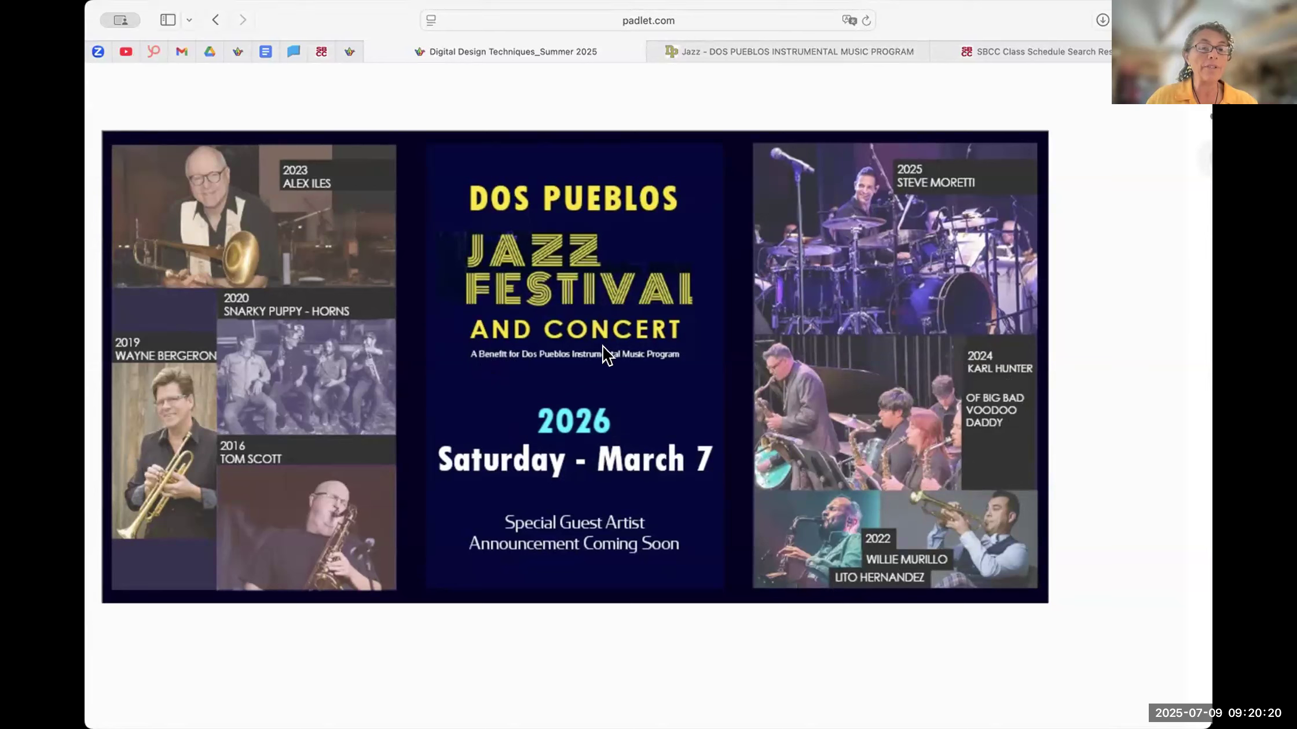
# - Open the Jazz Posters page from the music program website in a new tab and switch to it
pyautogui.click(804, 58)
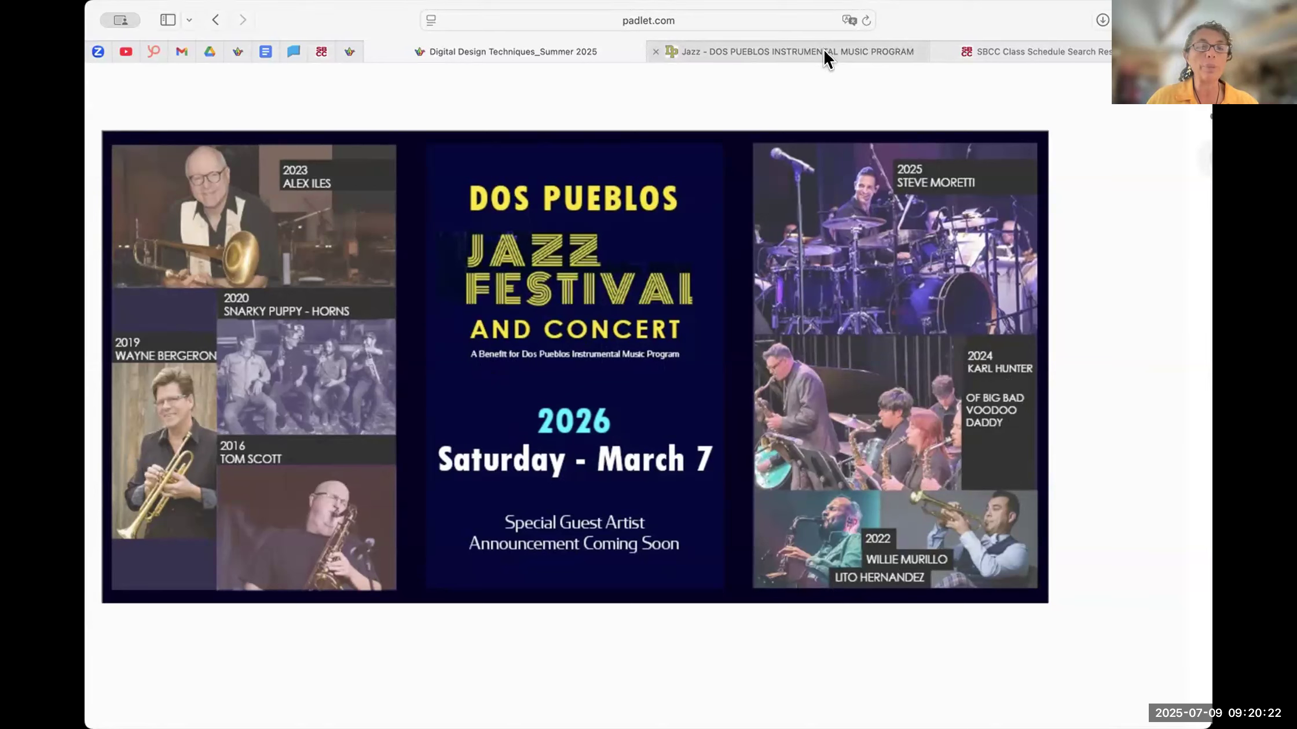
pyautogui.moveTo(550, 214)
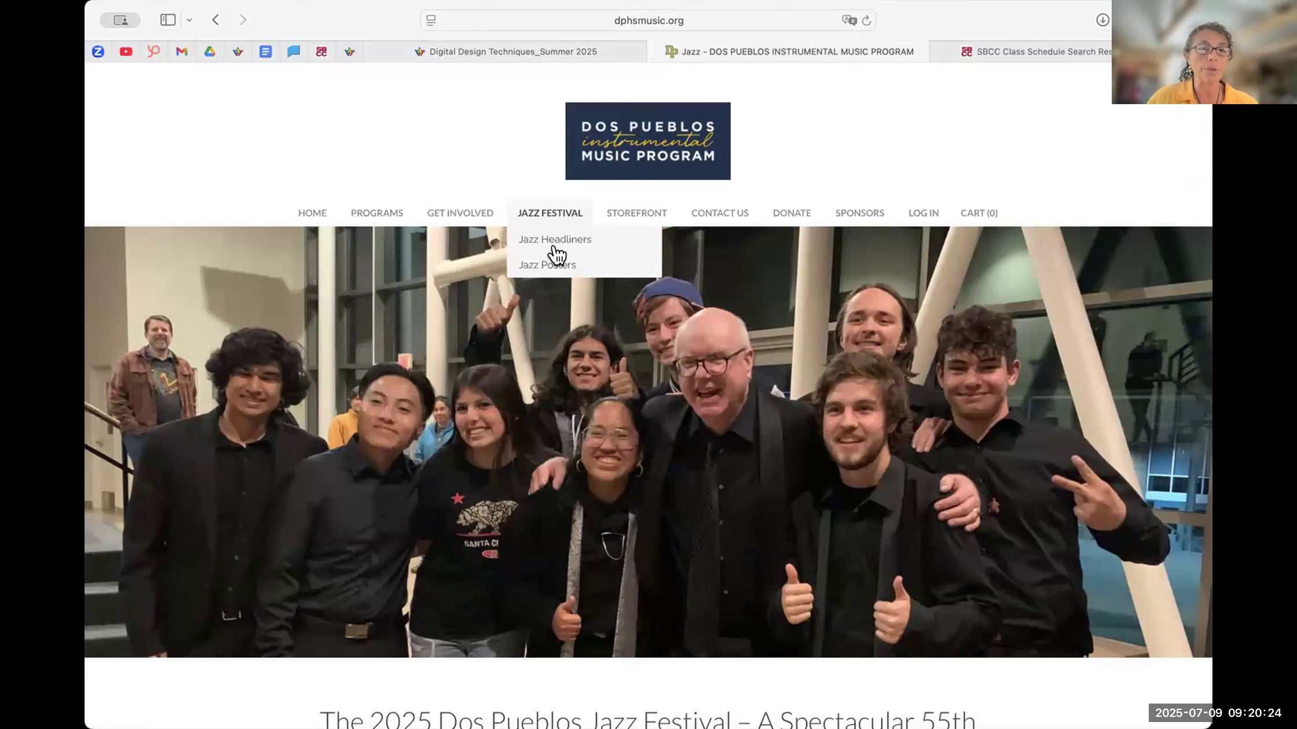
pyautogui.rightClick(562, 268)
pyautogui.click(620, 276)
pyautogui.click(952, 54)
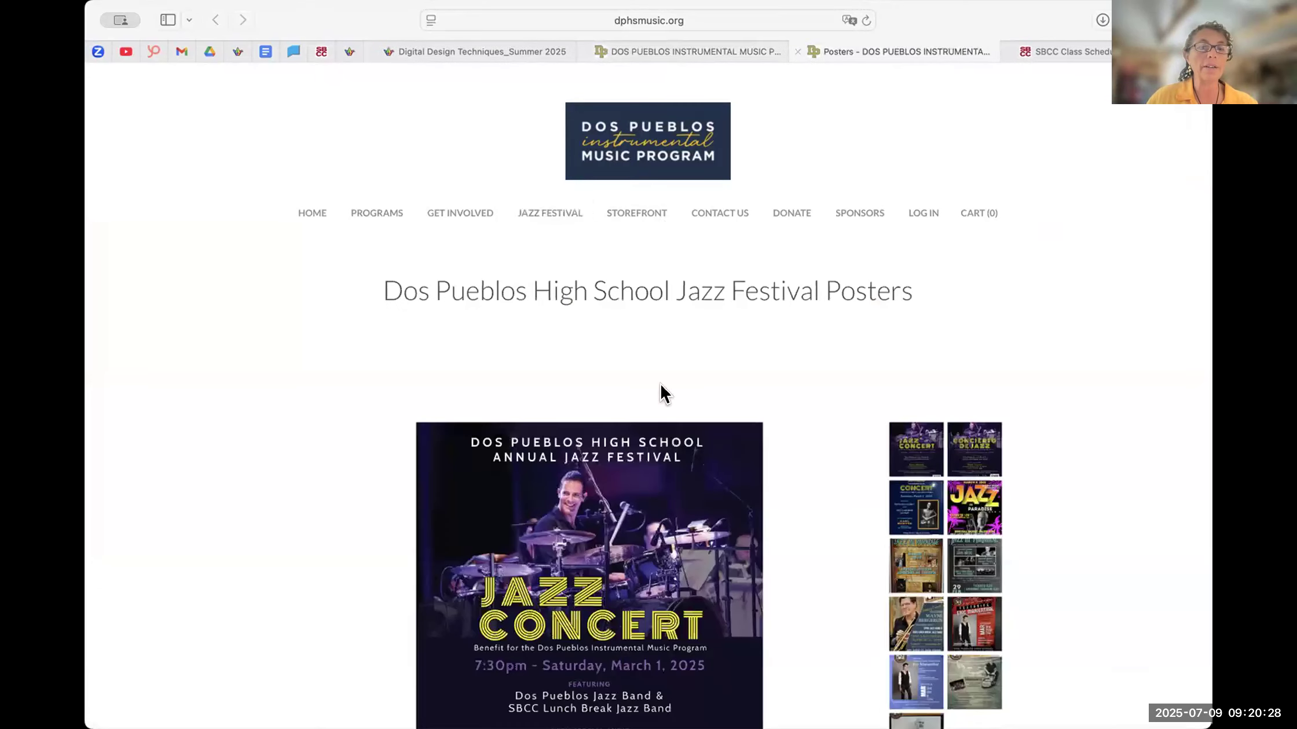
# - View the 2024 and 2025 jazz festival posters in the gallery, and return to the festival banner on Padlet
pyautogui.scroll(-2, 655, 431)
pyautogui.scroll(-4, 654, 431)
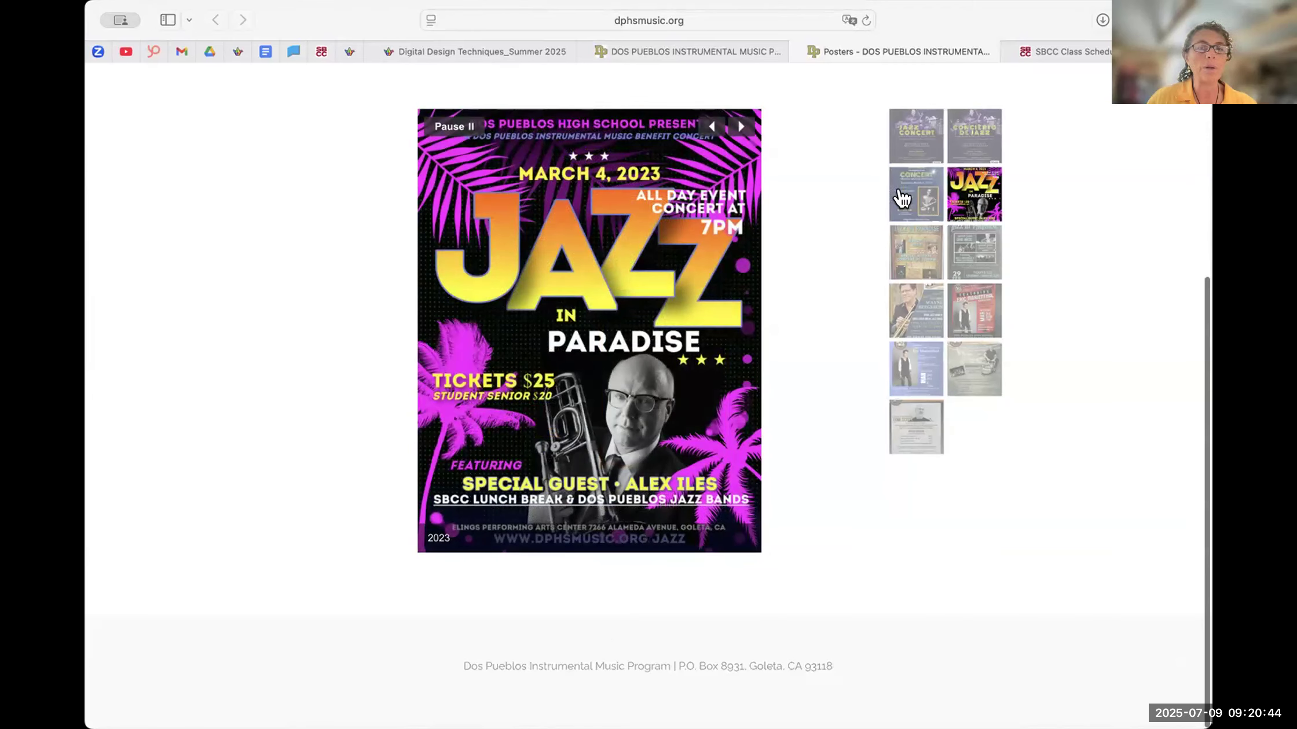
pyautogui.click(902, 198)
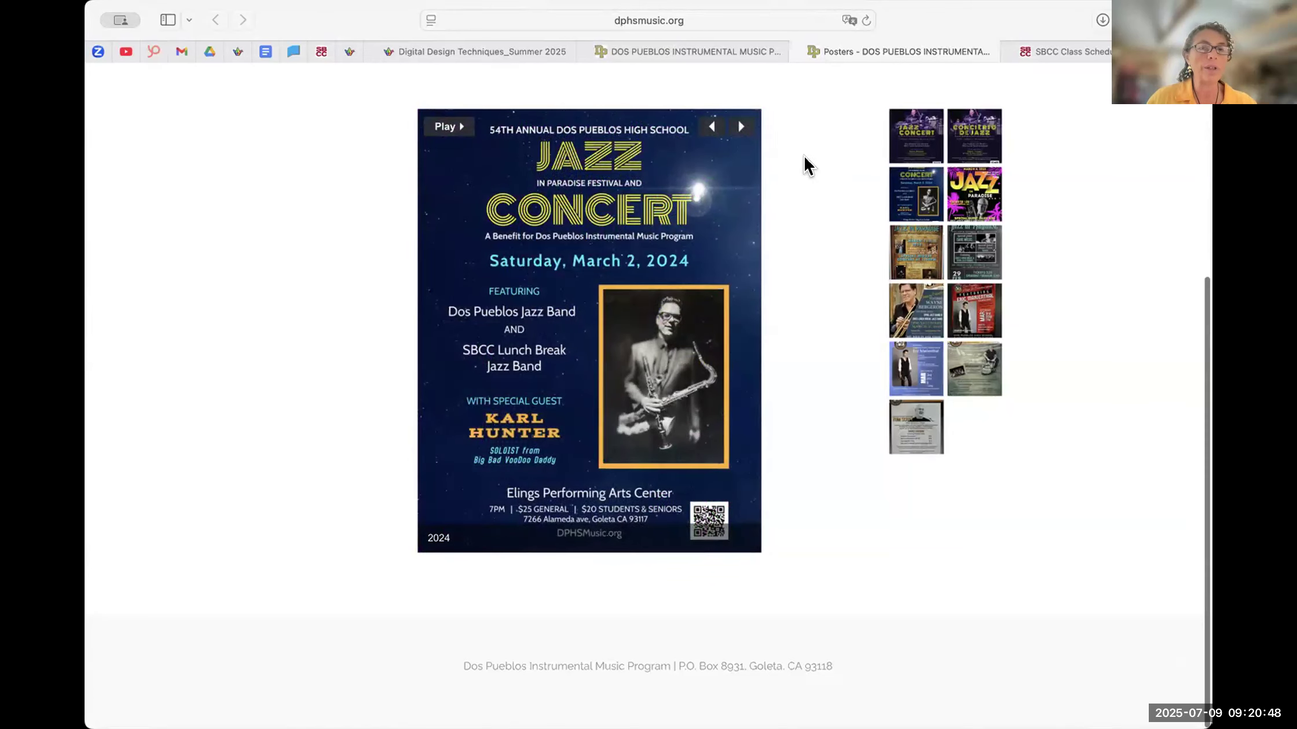
pyautogui.click(913, 142)
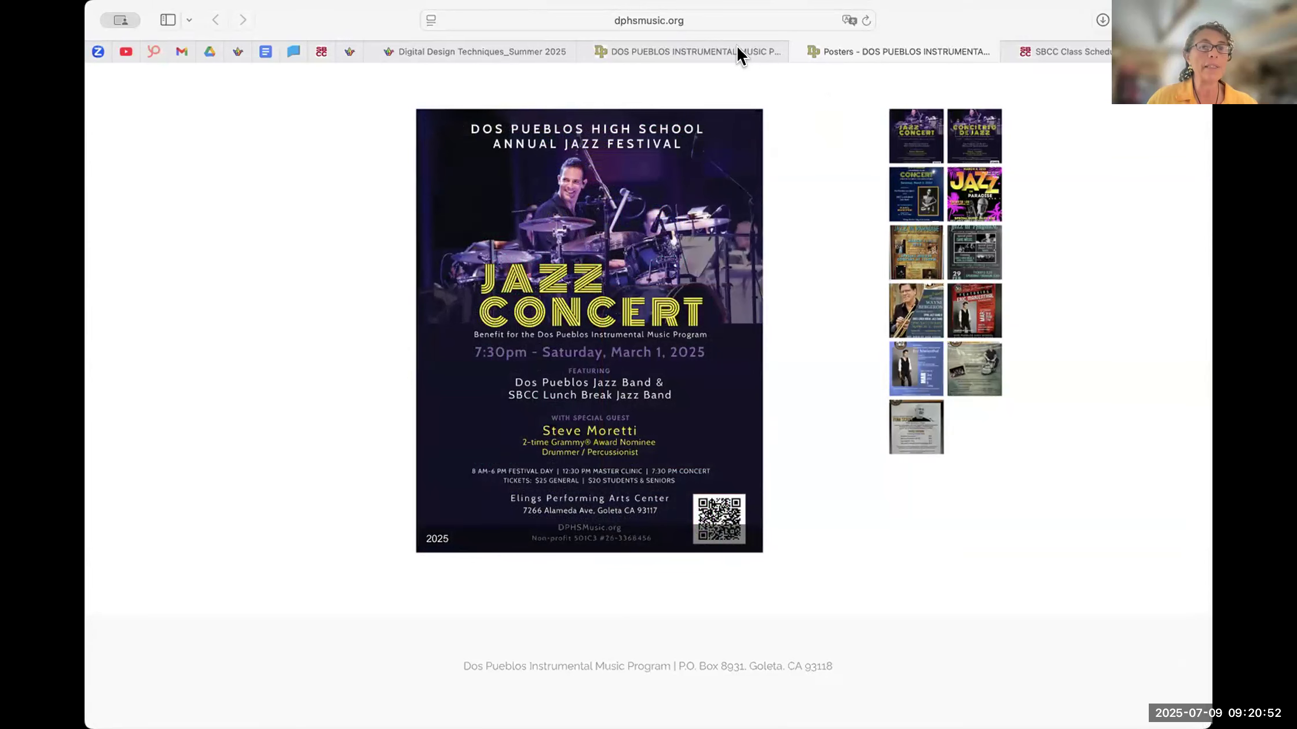
pyautogui.click(701, 52)
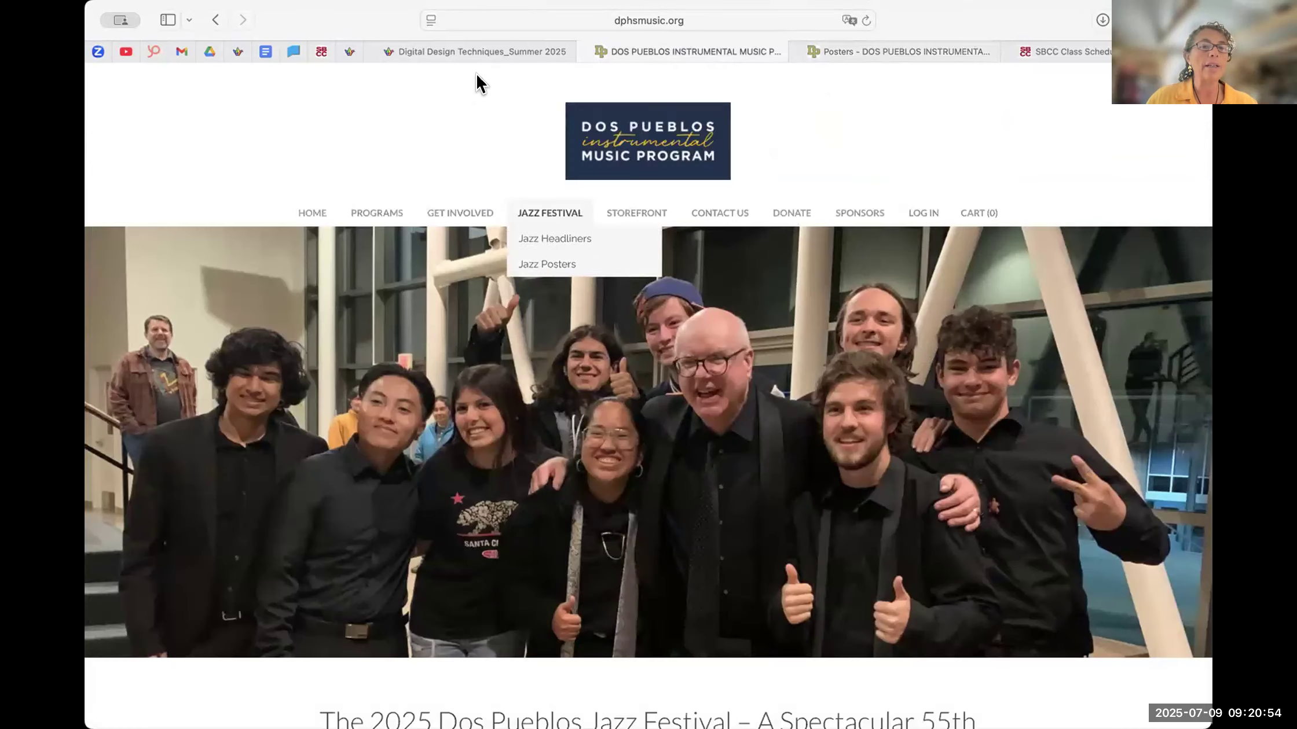
pyautogui.click(476, 52)
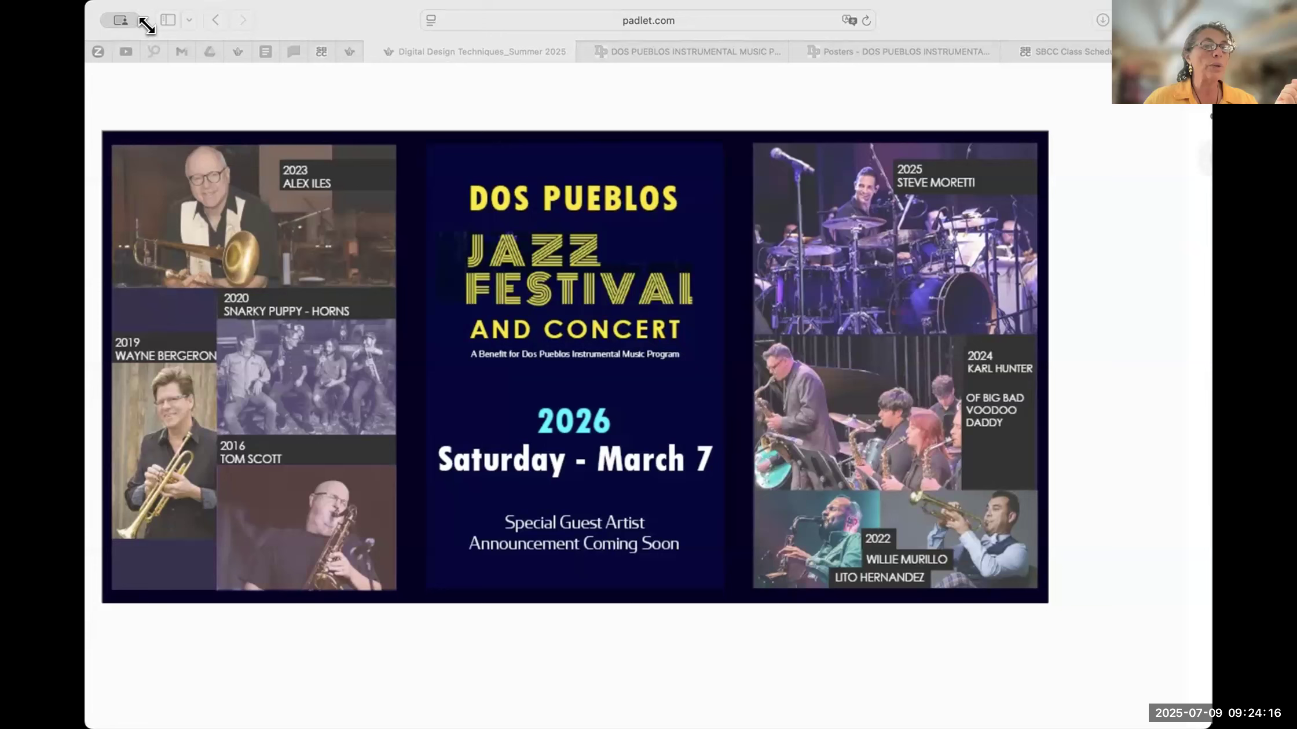
# - Resize the browser window slightly smaller and bring the entire Jazz Festival banner into view
pyautogui.click(118, 4)
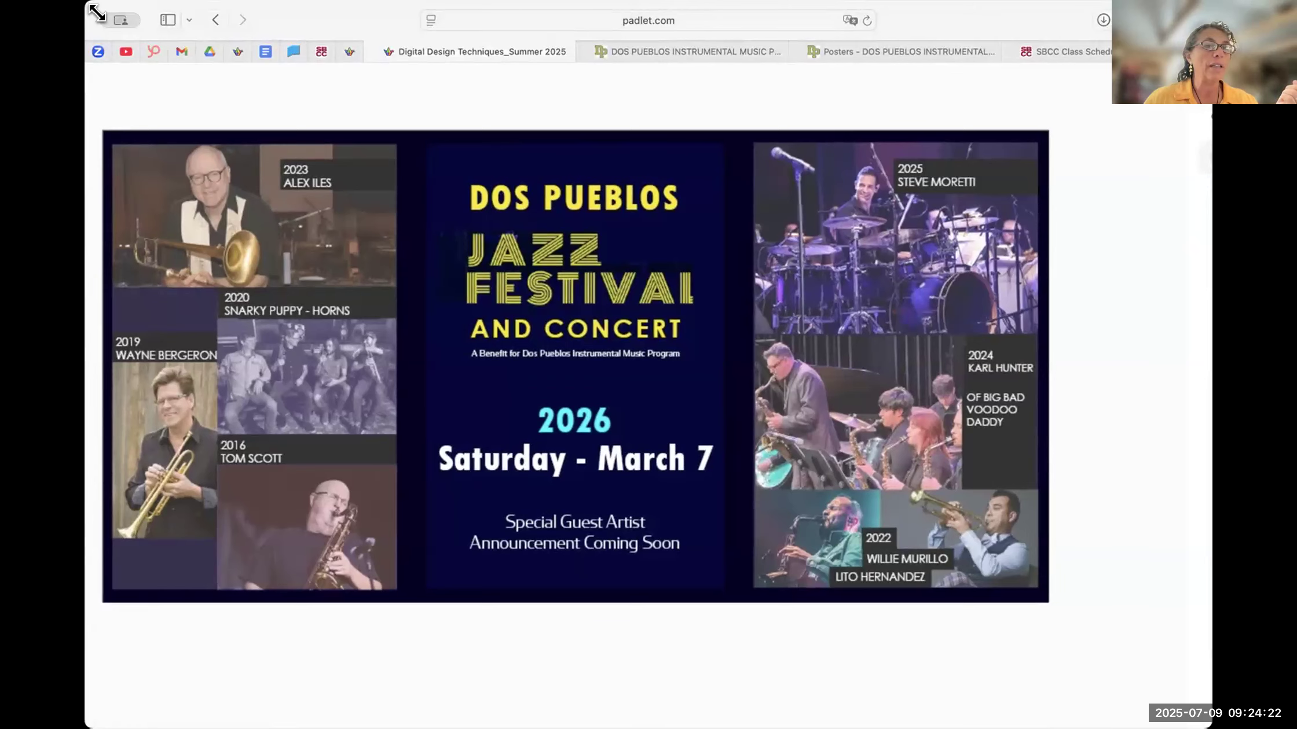
pyautogui.moveTo(96, 12); pyautogui.dragTo(107, 12)
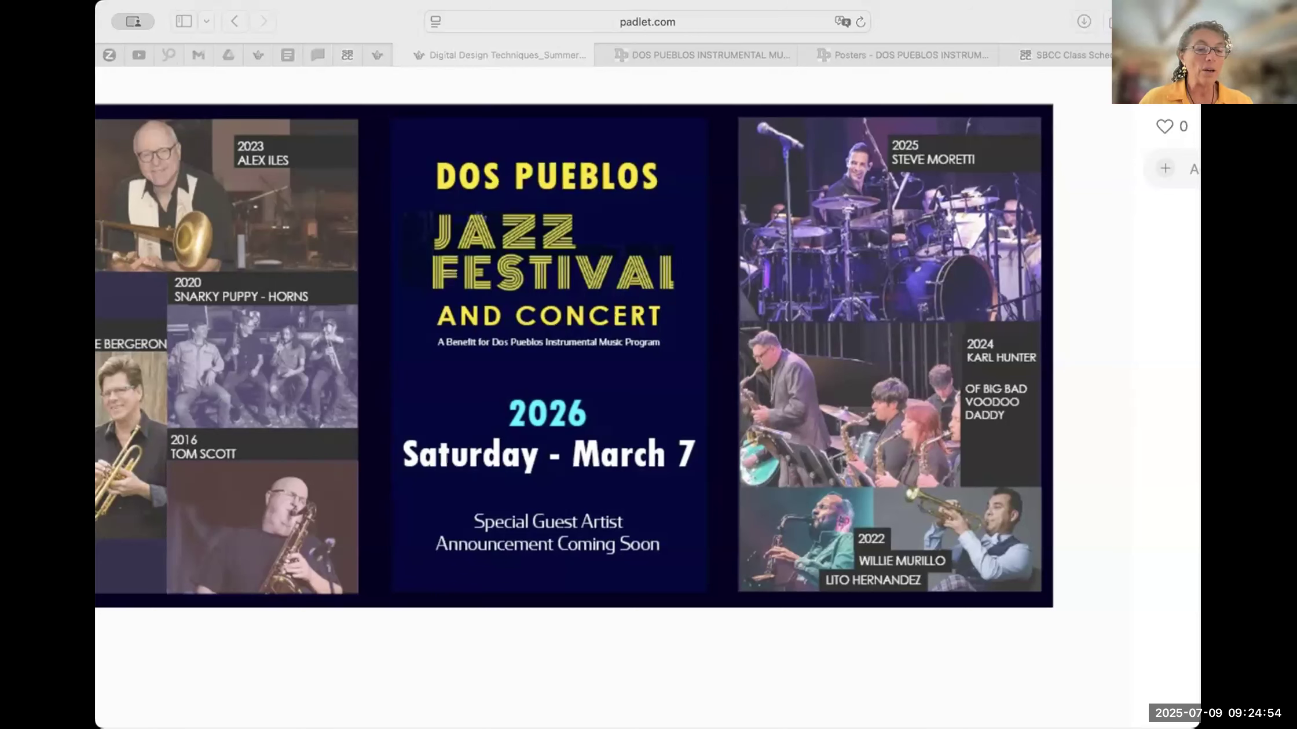
pyautogui.click(183, 686)
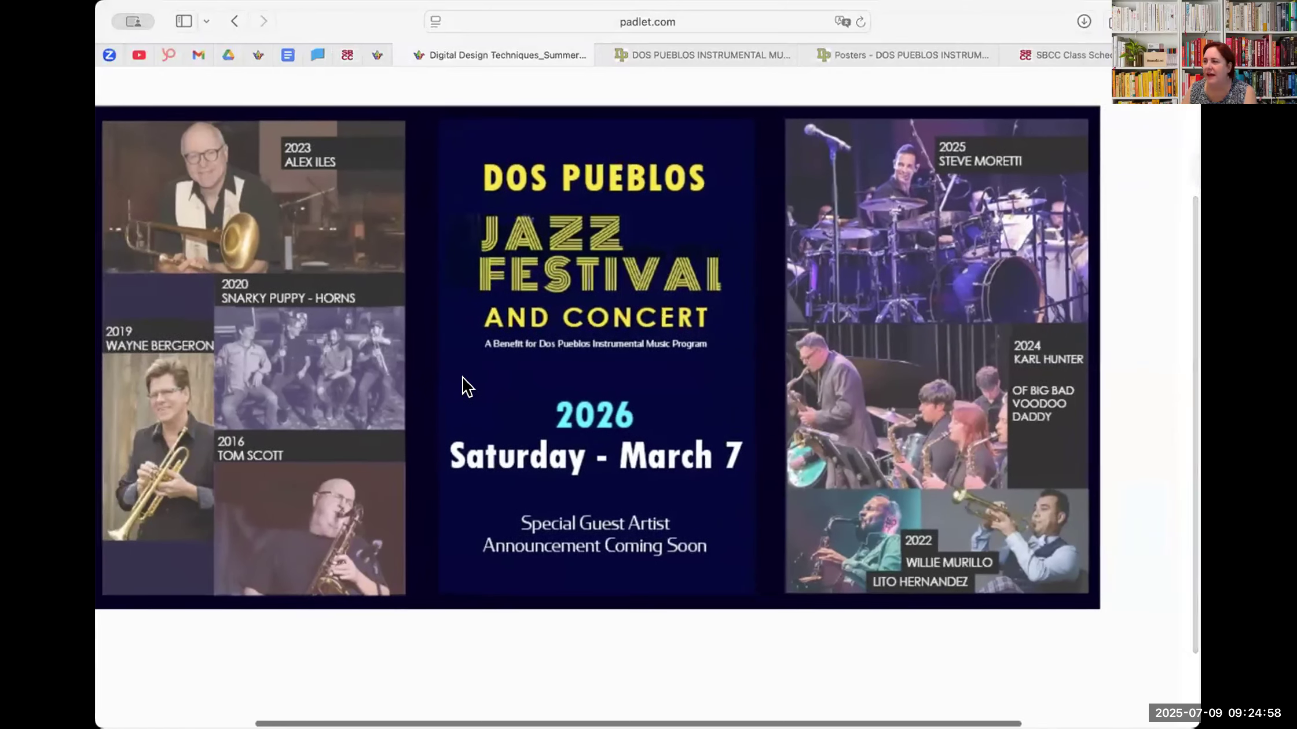
pyautogui.hscroll(-2, 468, 385)
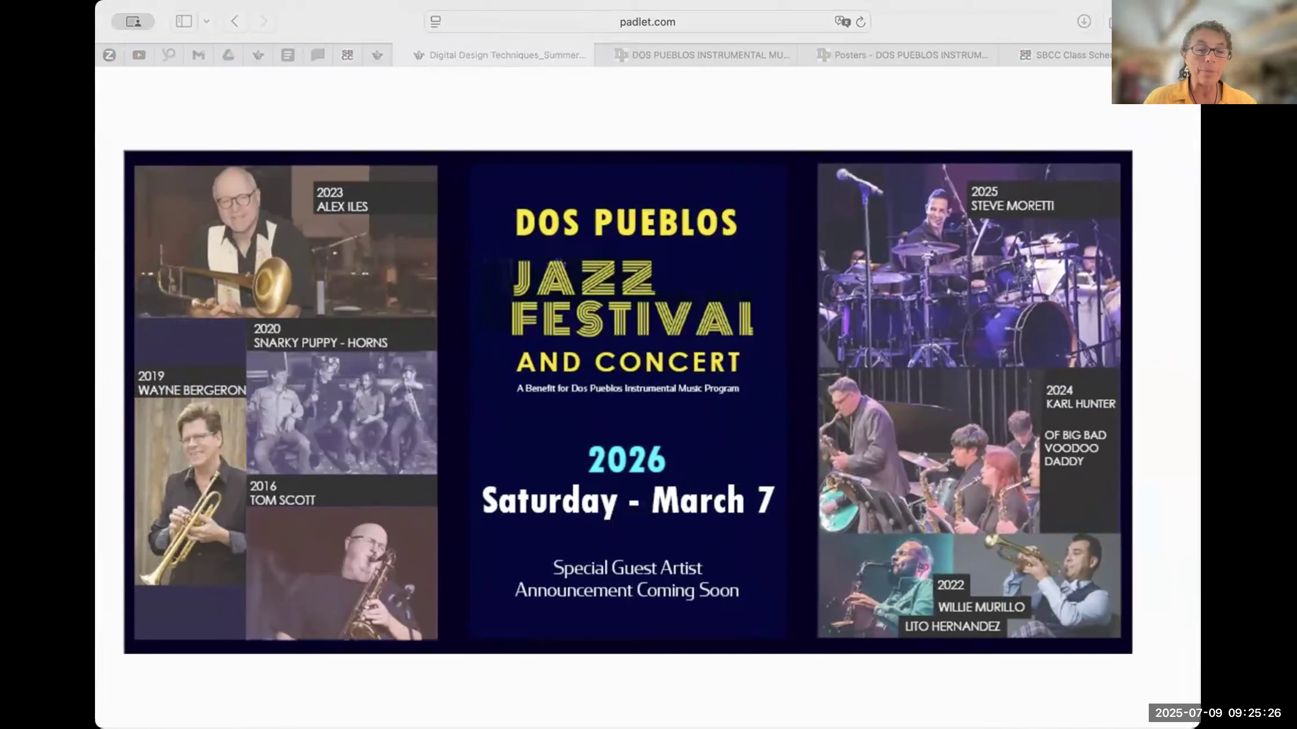
pyautogui.click(302, 377)
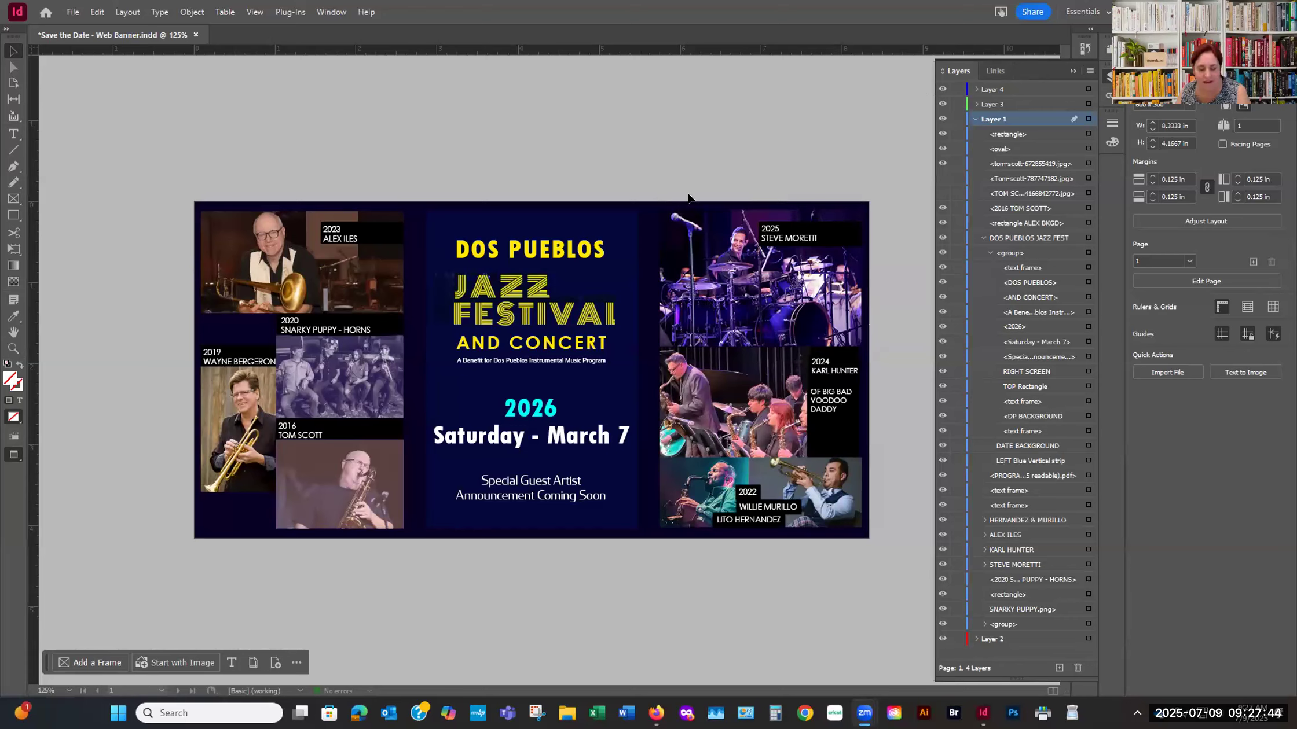
# - Undo the last two deletions to restore the RIGHT SCREEN and LEFT SCREEN overlays over the banner's photos
pyautogui.click(617, 122)
pyautogui.hotkey('ctrl', 'z')
pyautogui.hotkey('ctrl', 'z')
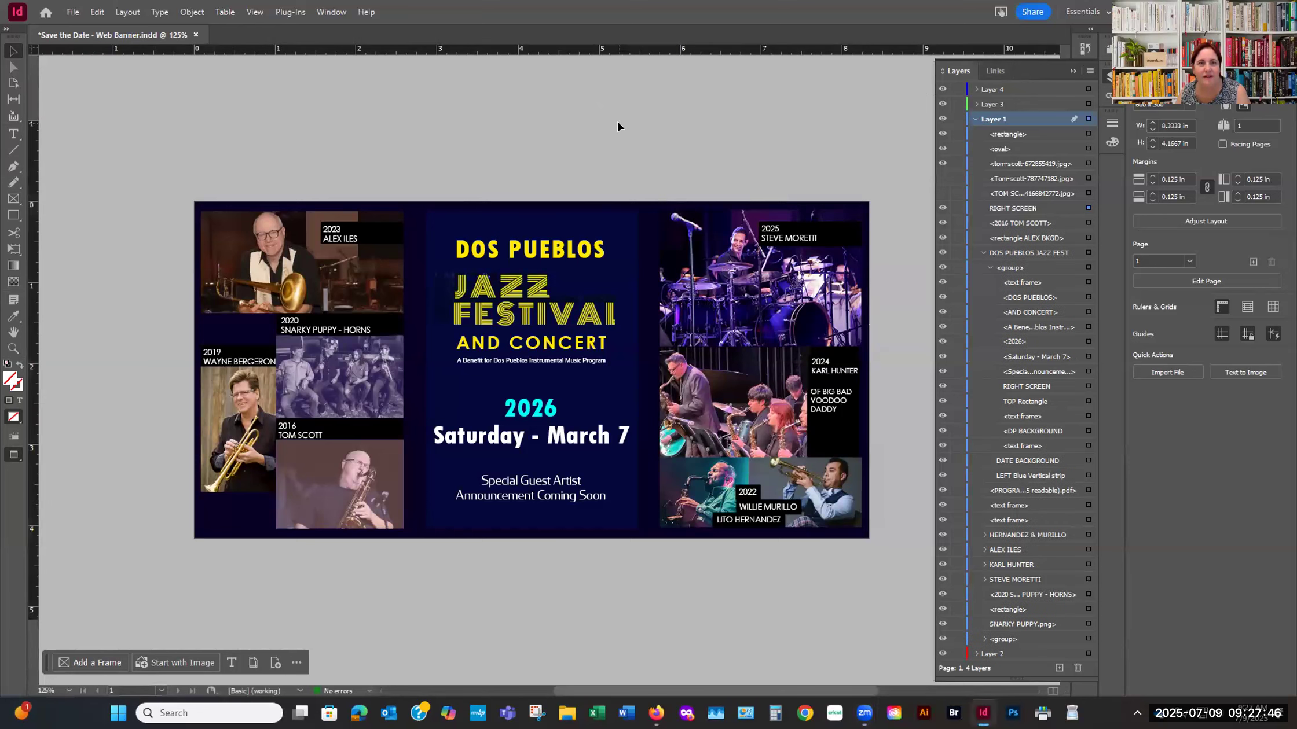
pyautogui.click(617, 122)
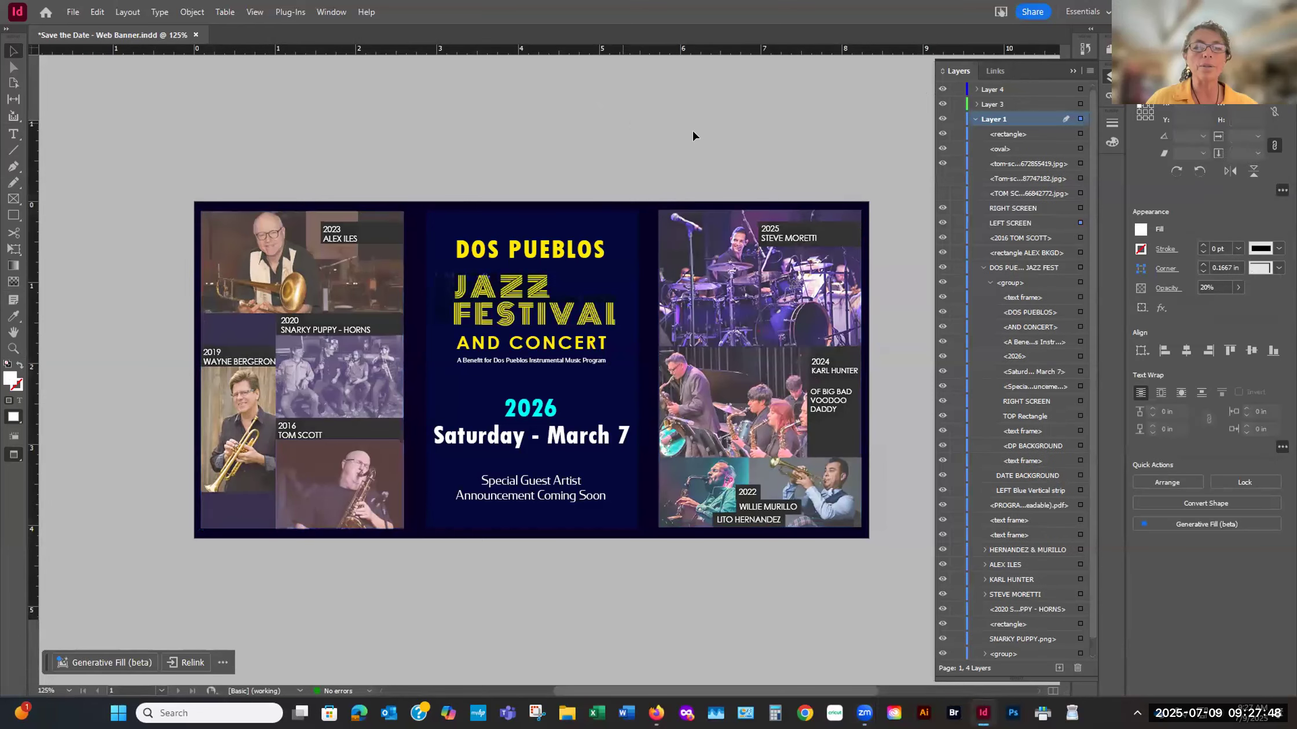
# - Try deleting the LEFT SCREEN overlay from the left photo collage, and undo the deletion
pyautogui.click(310, 346)
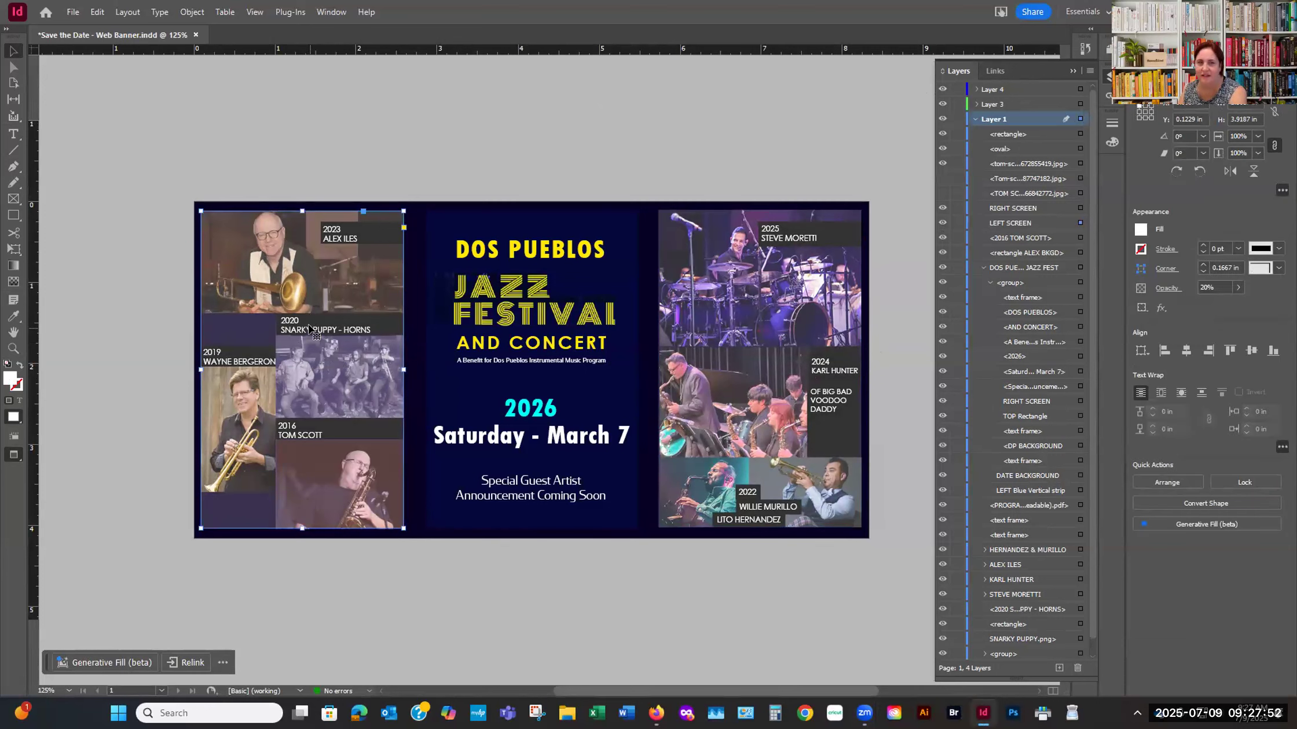
pyautogui.press('Delete')
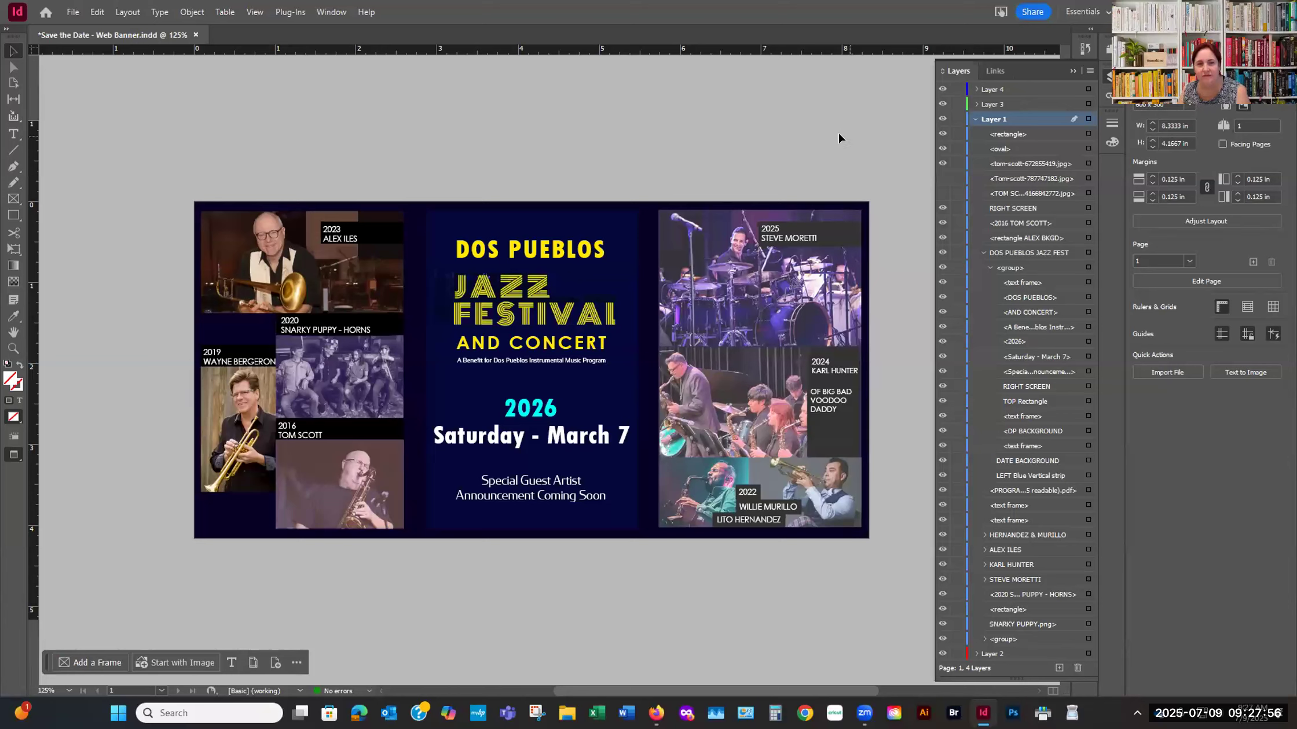
pyautogui.hotkey('ctrl', 'z')
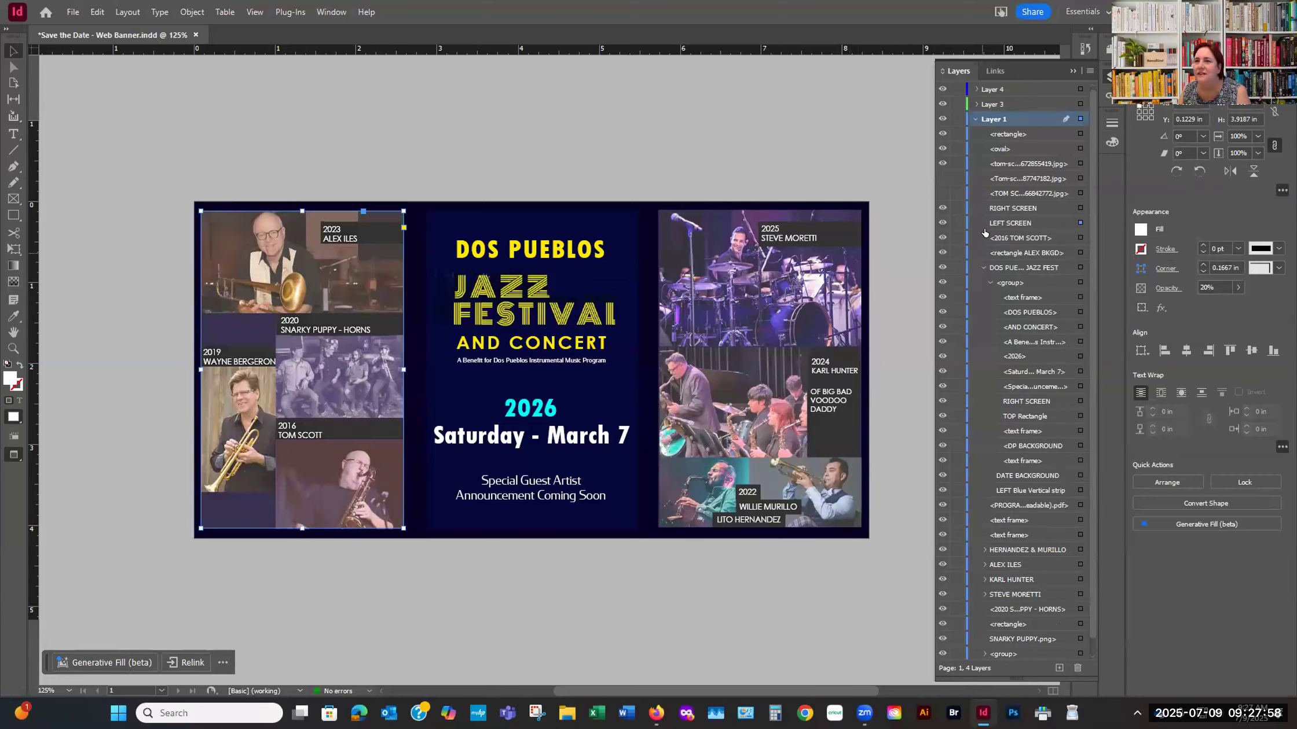
# - Toggle the LEFT SCREEN overlay's visibility to compare the photos, and leave both LEFT SCREEN and RIGHT SCREEN hidden
pyautogui.click(943, 223)
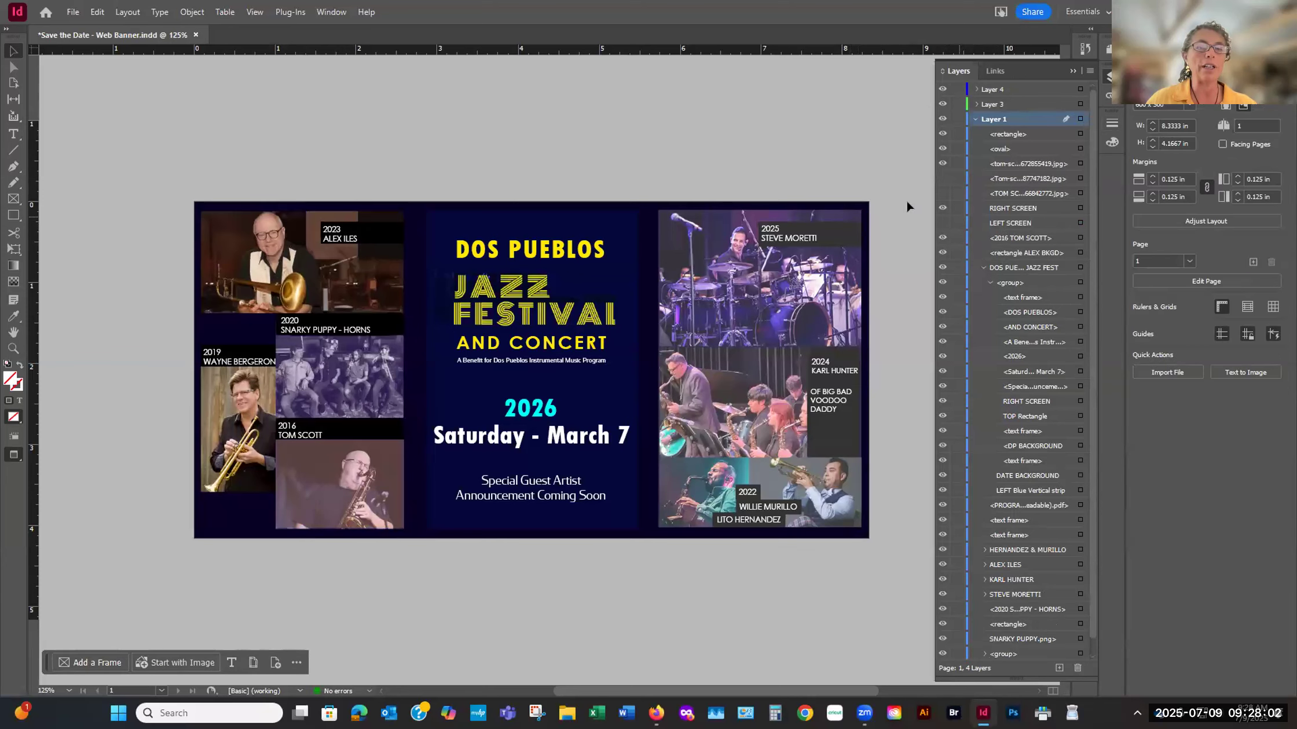
pyautogui.click(943, 223)
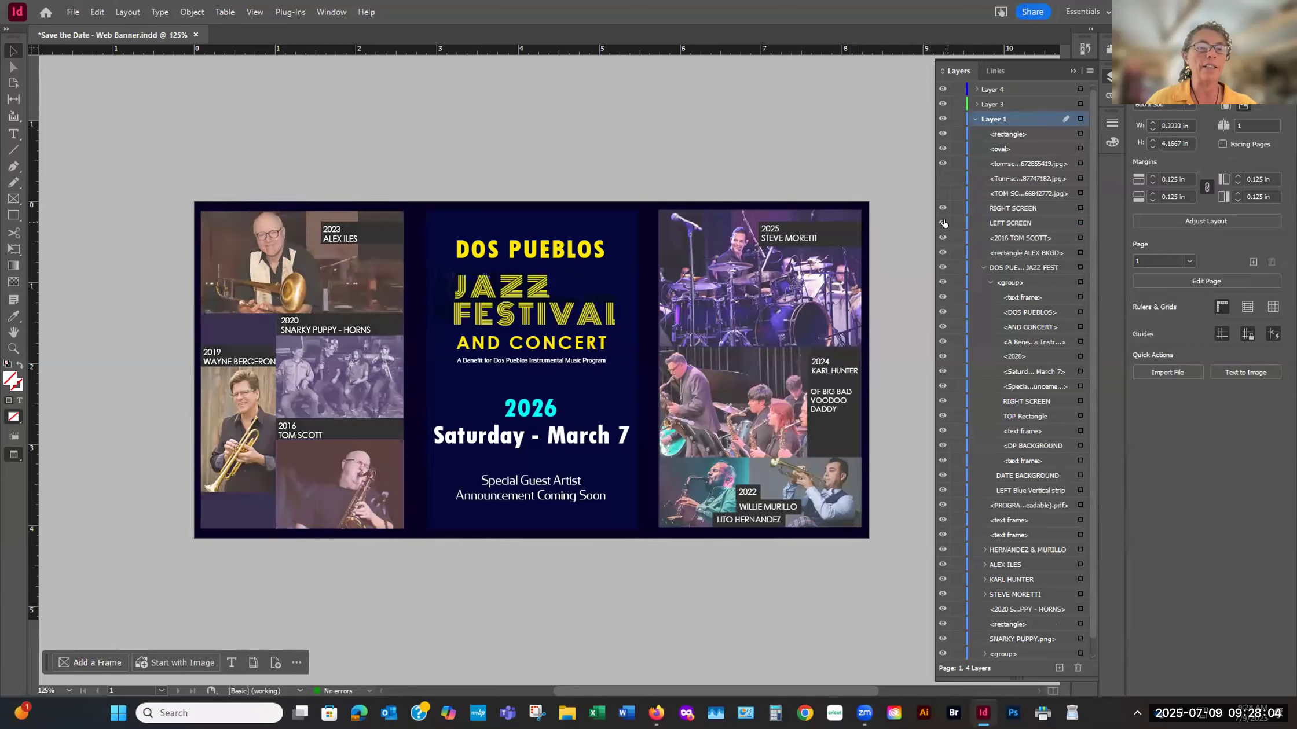
pyautogui.click(943, 222)
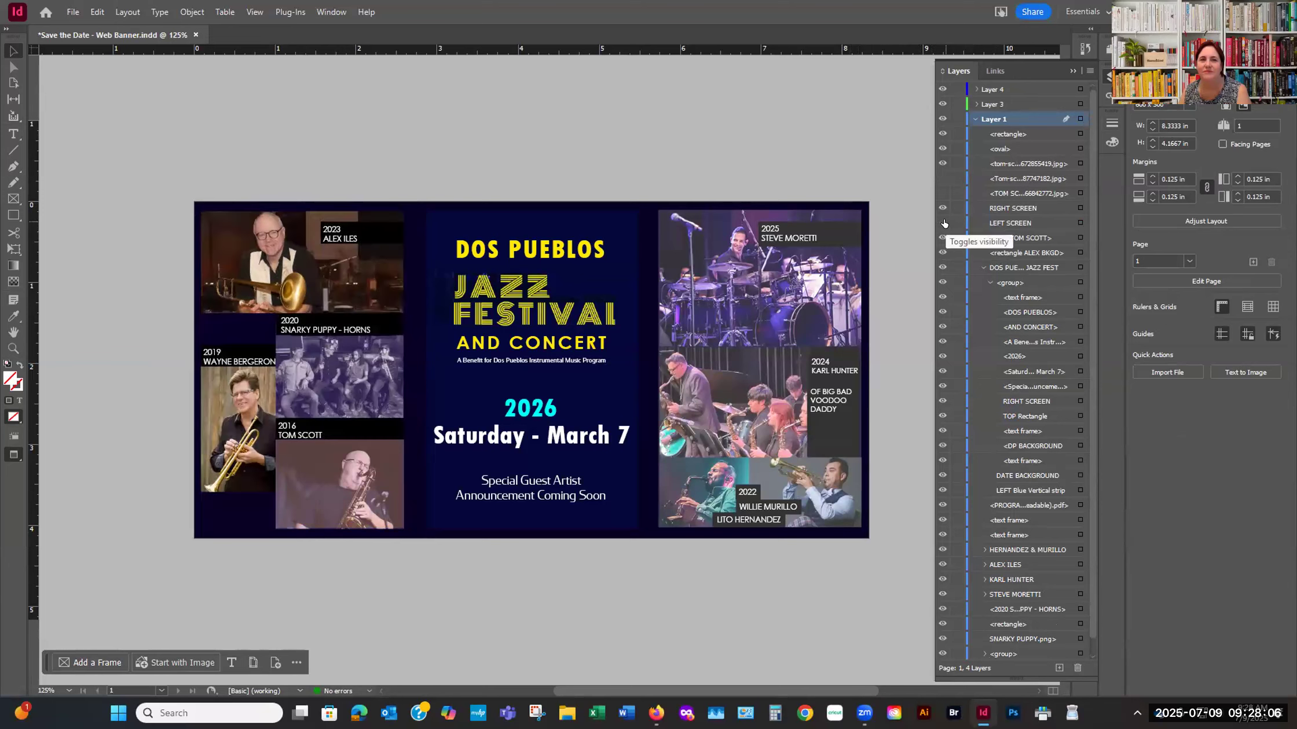
pyautogui.click(943, 223)
pyautogui.click(943, 223)
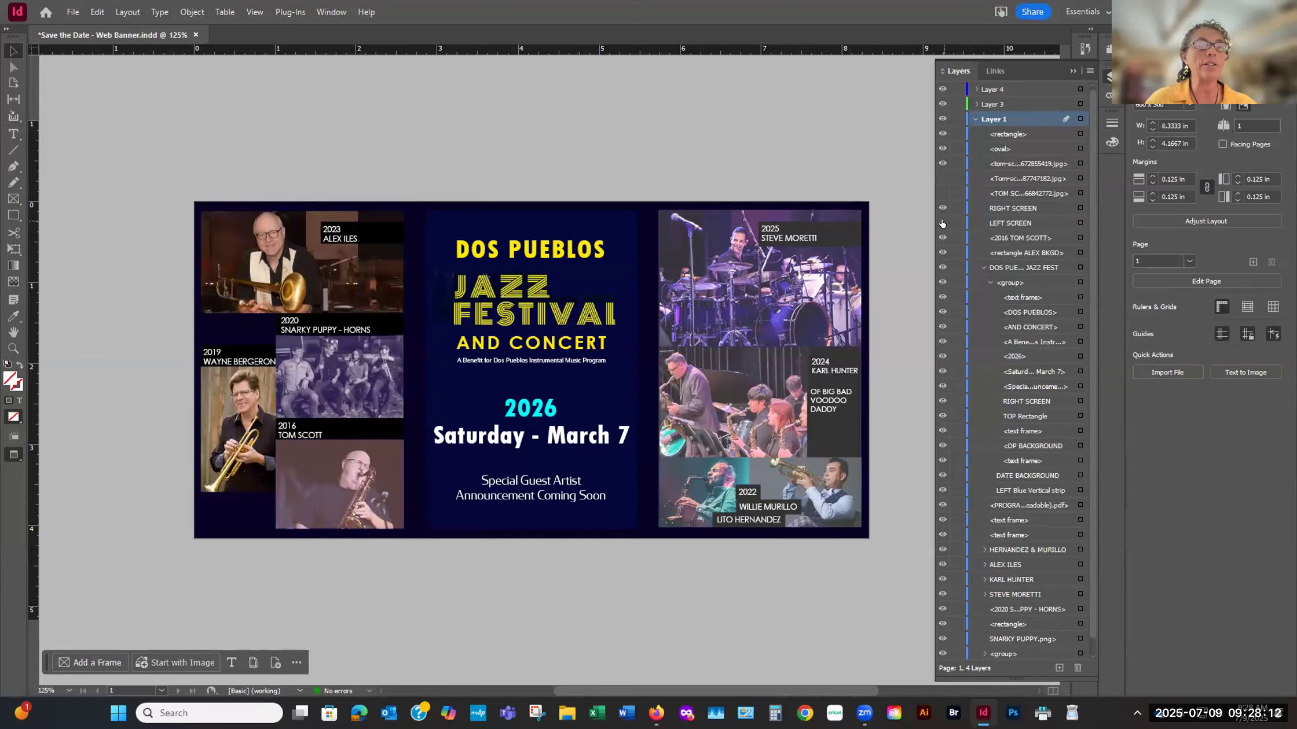
pyautogui.click(941, 224)
pyautogui.click(942, 223)
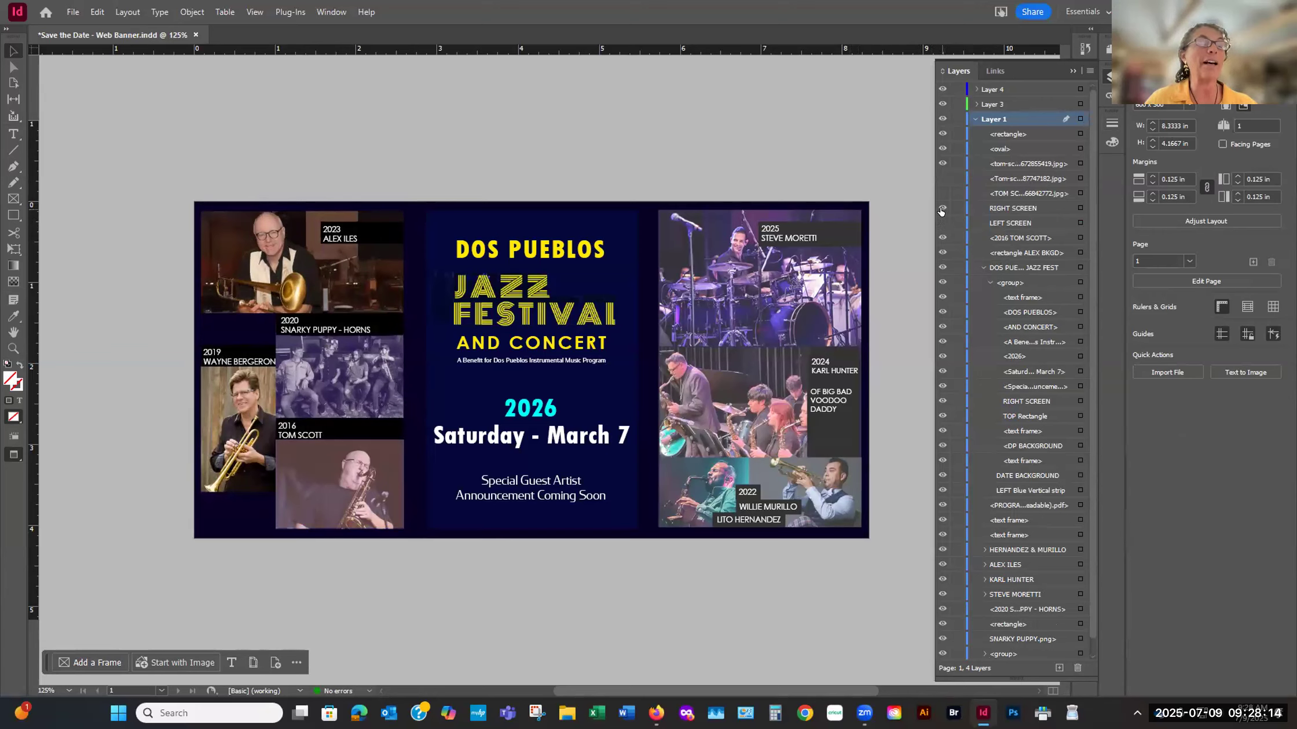
pyautogui.click(942, 209)
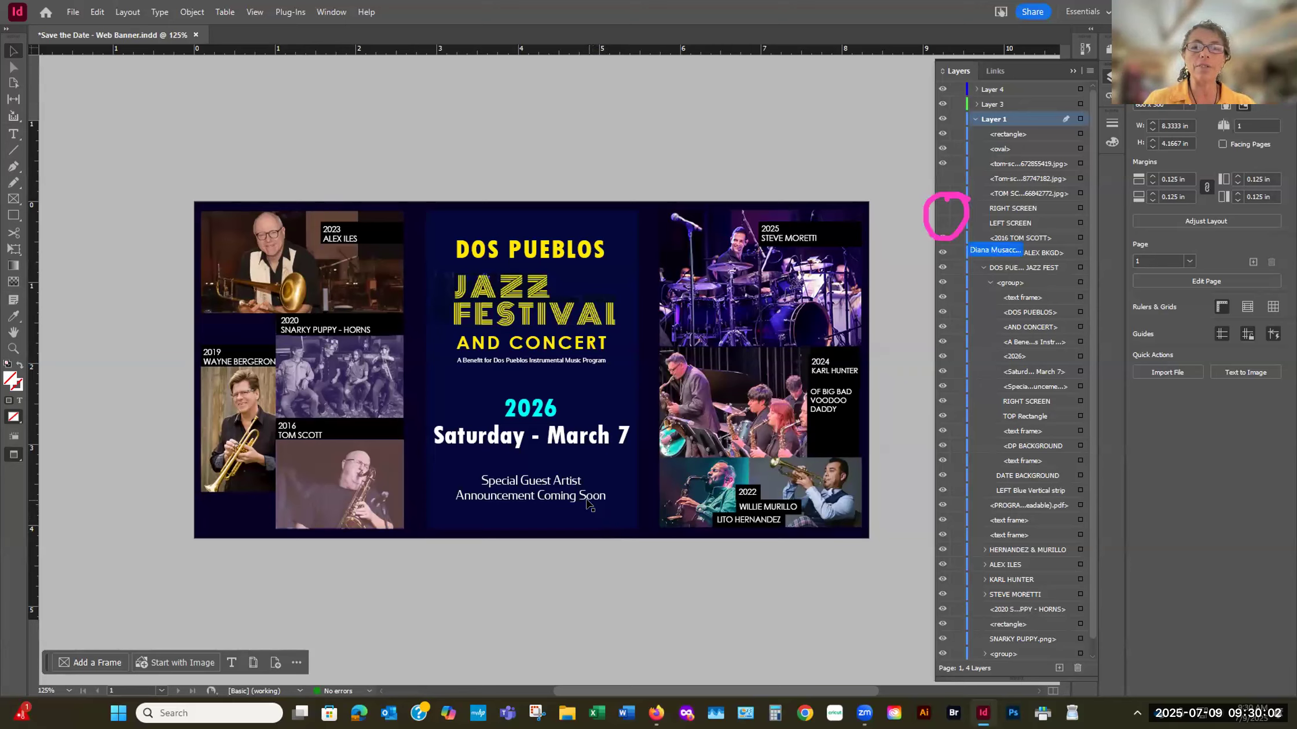
# - Show and hide the LEFT SCREEN overlay several times to compare the left photos' contrast, ending with it hidden
pyautogui.click(939, 226)
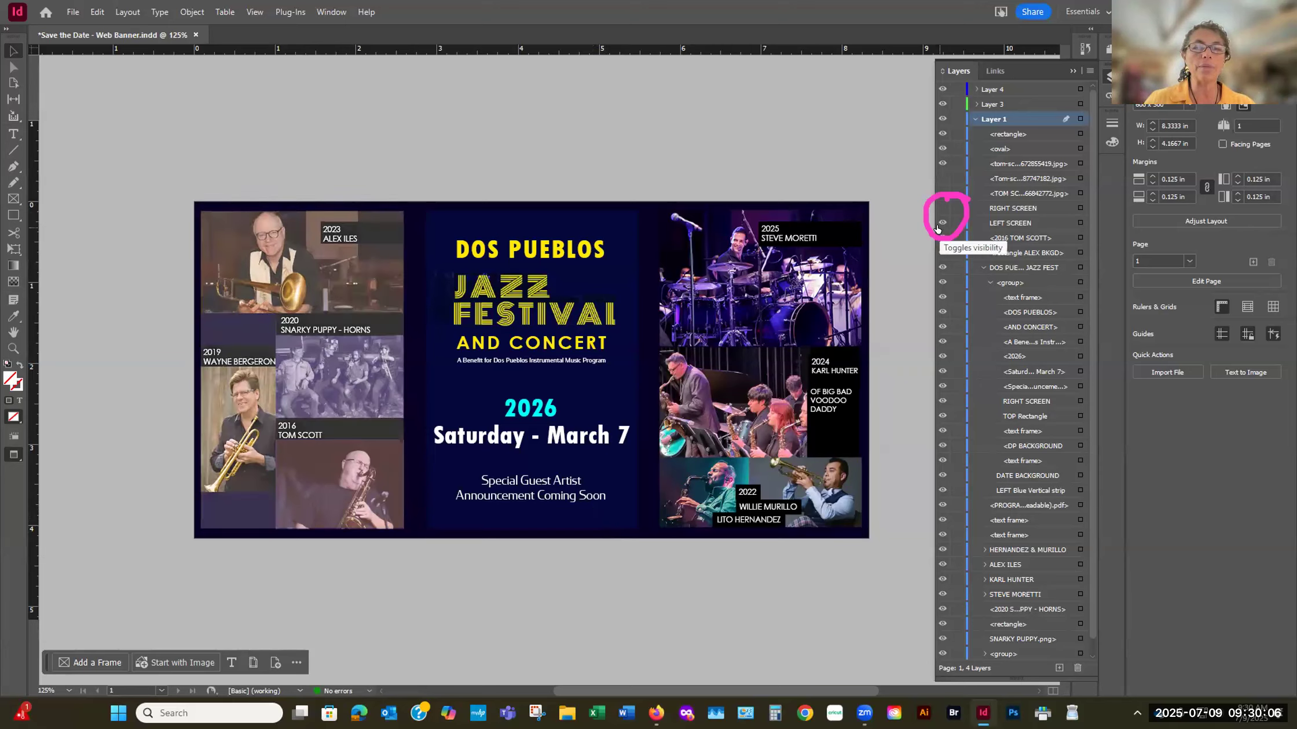
pyautogui.click(940, 225)
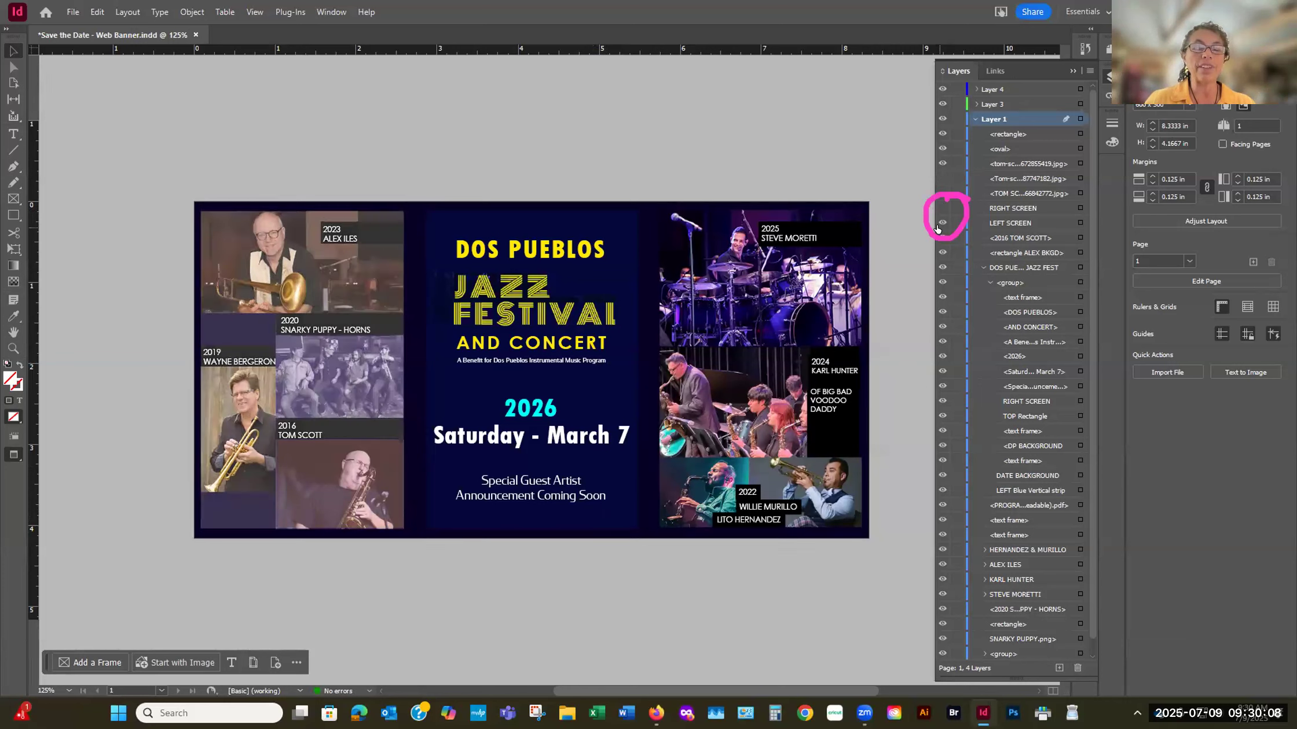
pyautogui.click(938, 227)
pyautogui.click(938, 227)
pyautogui.click(938, 227)
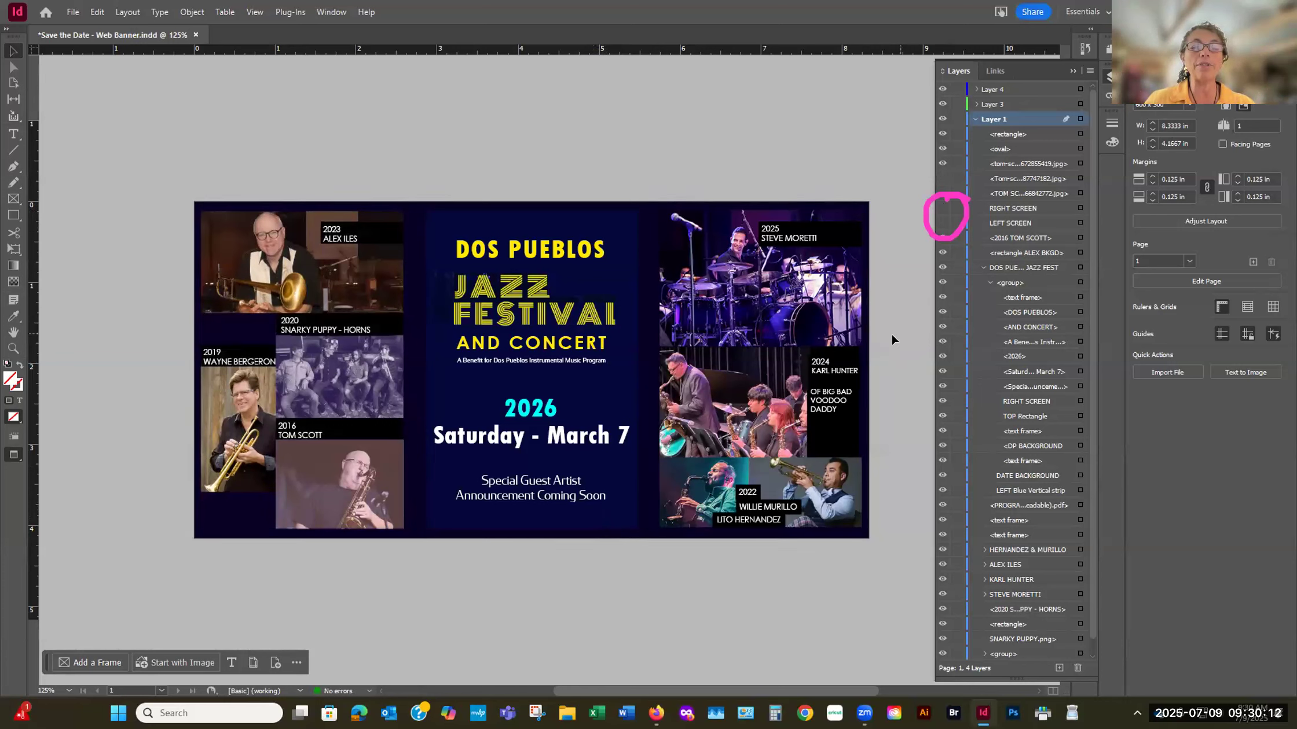
# - Toggle the RIGHT SCREEN overlay to compare the right photos with and without it, and leave it shown
pyautogui.click(943, 209)
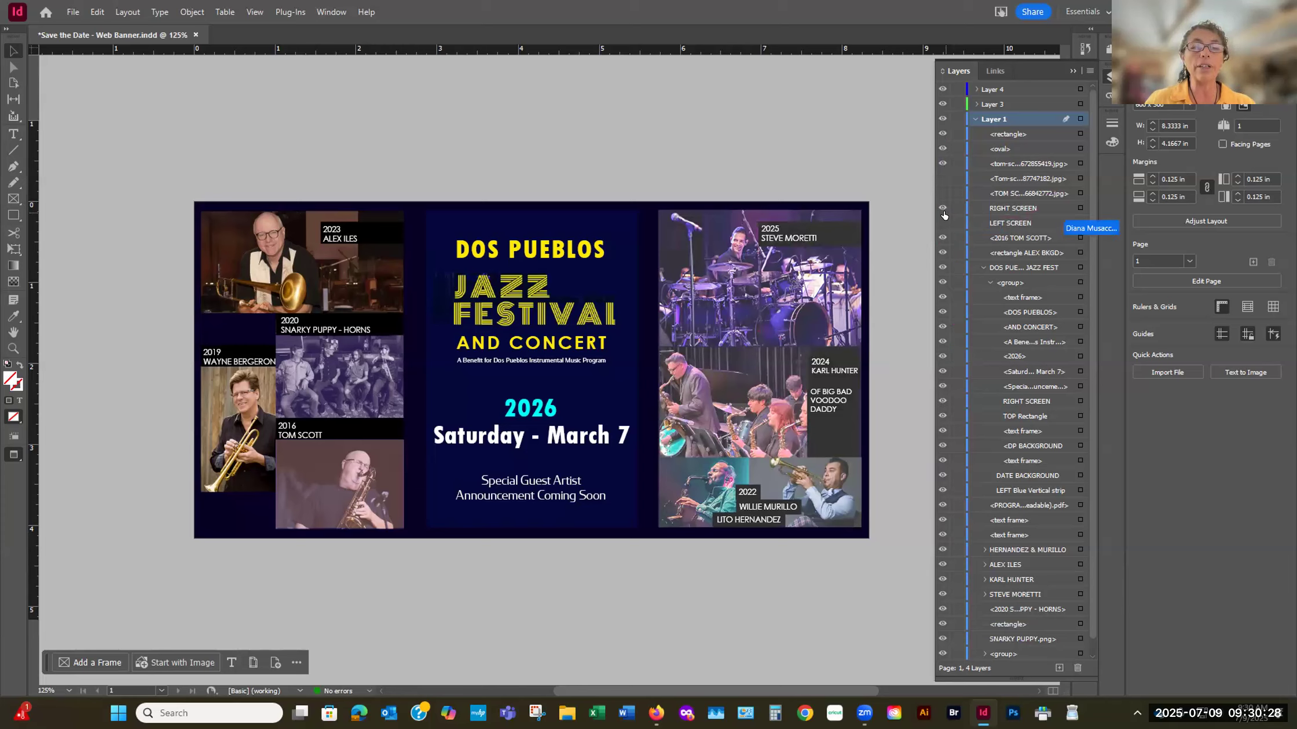
pyautogui.click(942, 209)
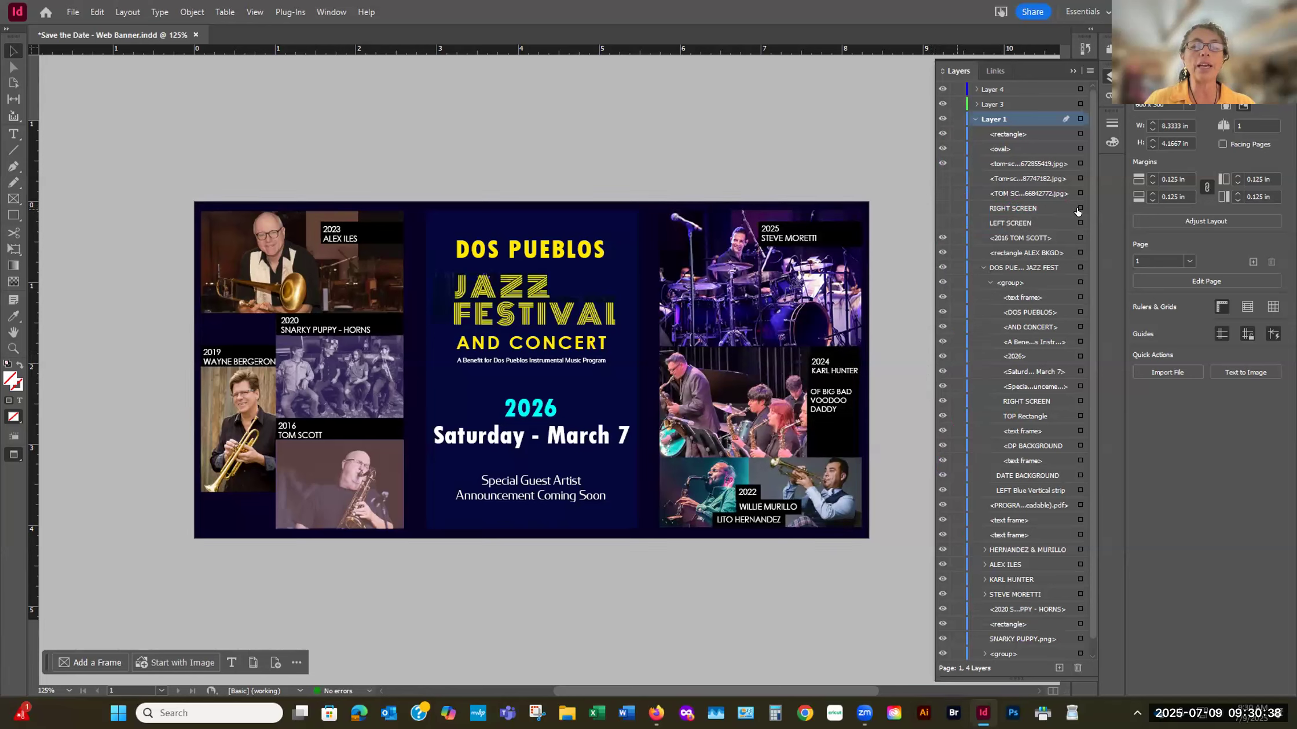
pyautogui.moveTo(939, 199); pyautogui.dragTo(941, 206)
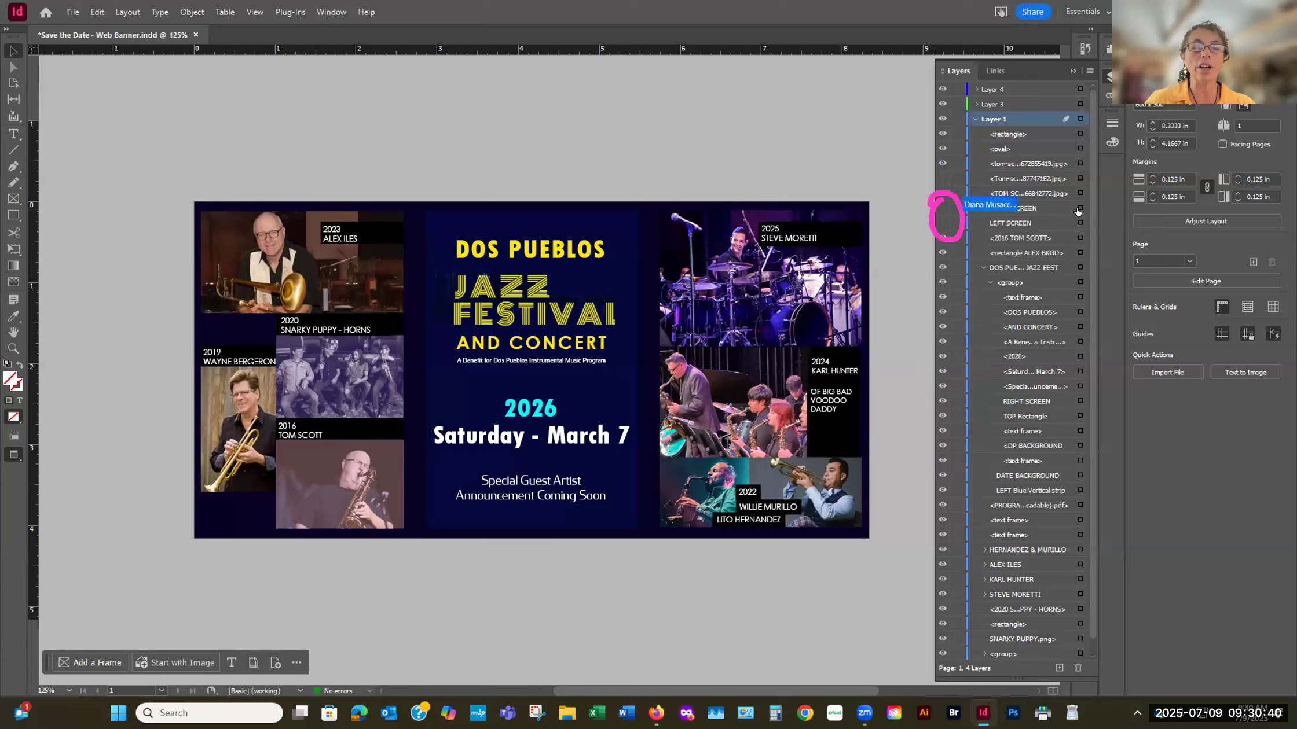
pyautogui.click(941, 208)
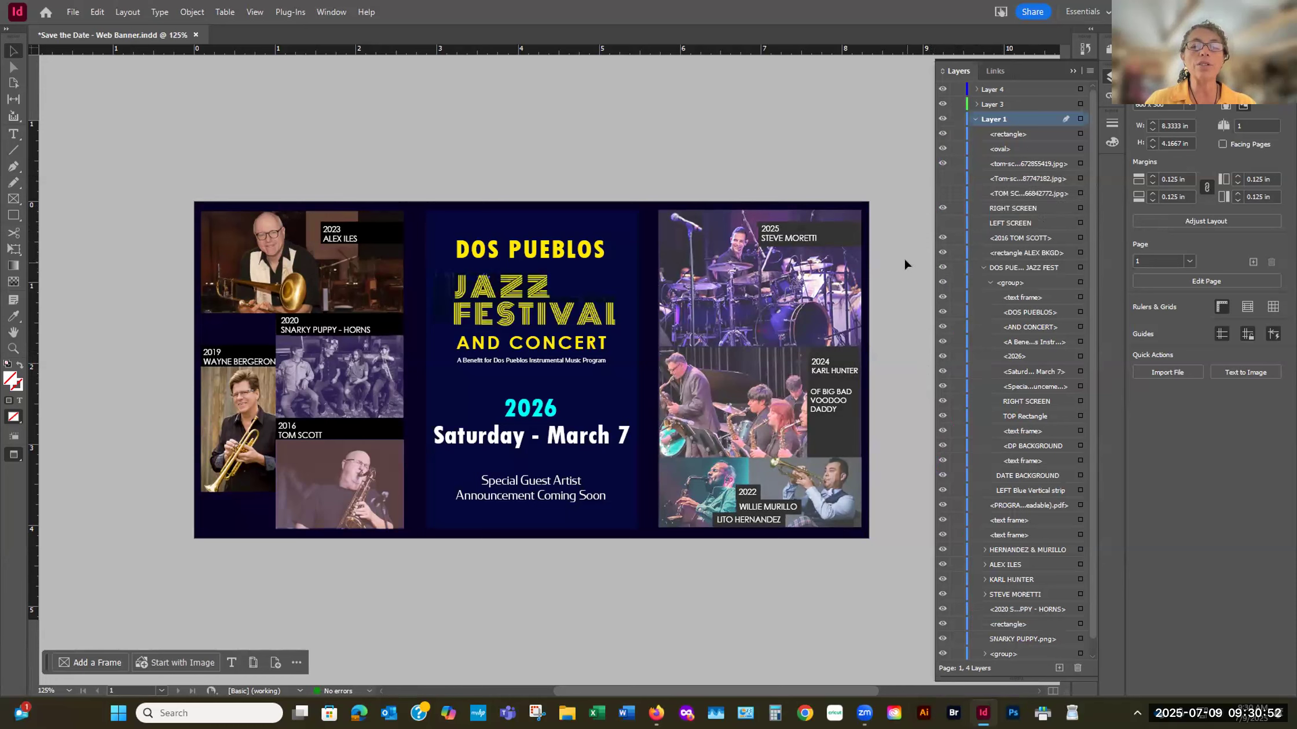
# - Shrink the RIGHT SCREEN rectangle to about 3.2 in high and move it up and left, partly over the banner's center panel
pyautogui.click(1081, 193)
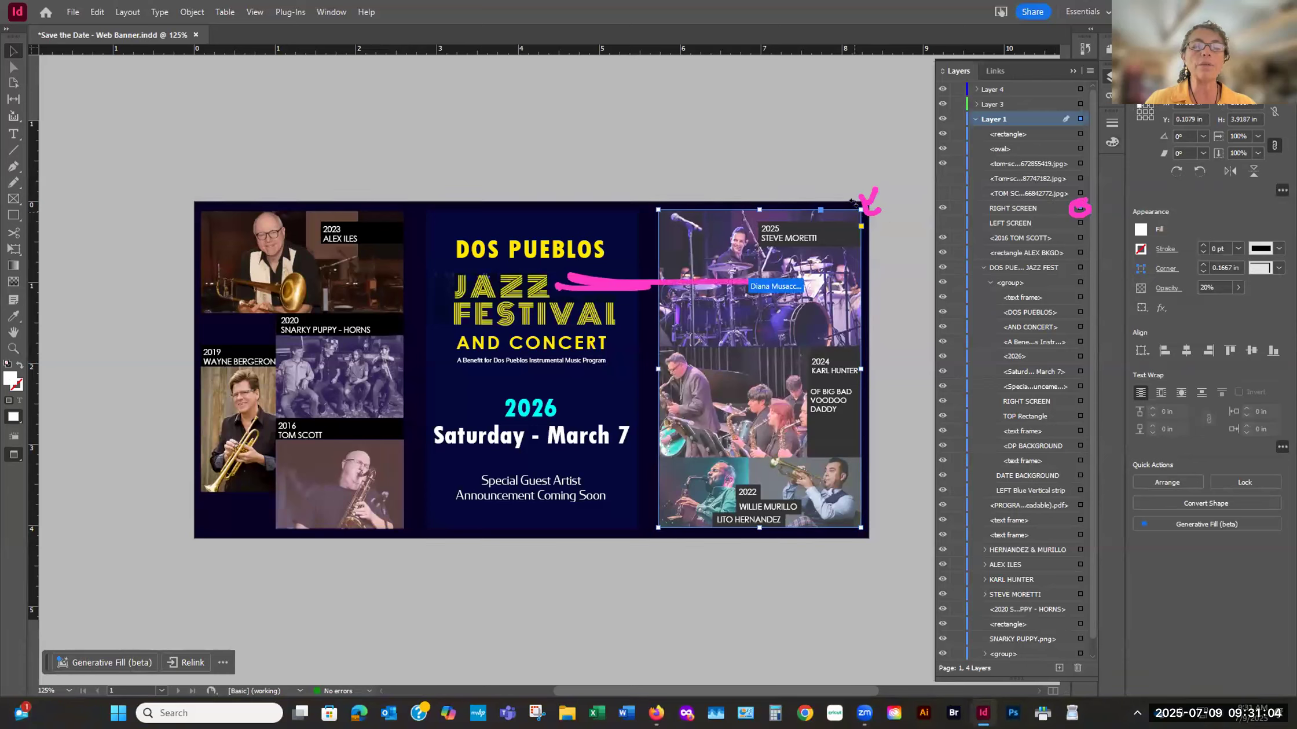
pyautogui.moveTo(858, 210); pyautogui.dragTo(779, 268)
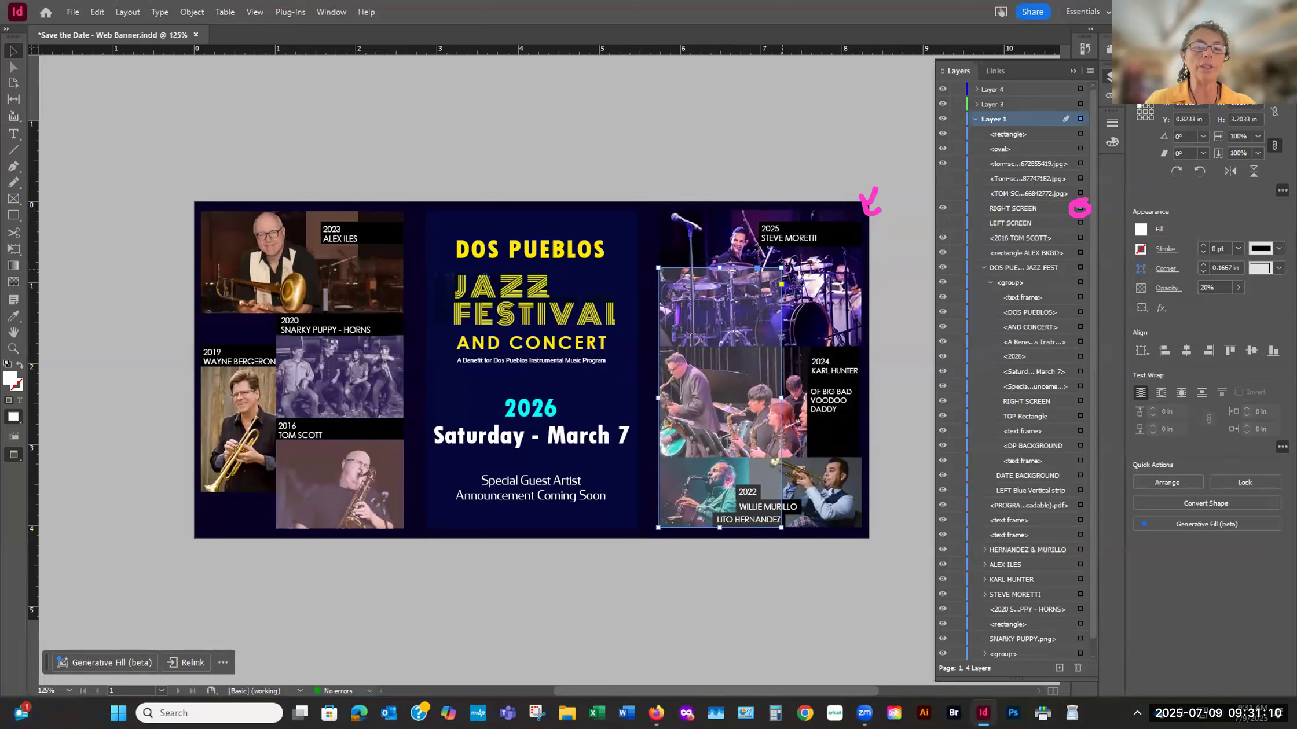
pyautogui.moveTo(703, 294); pyautogui.dragTo(657, 169)
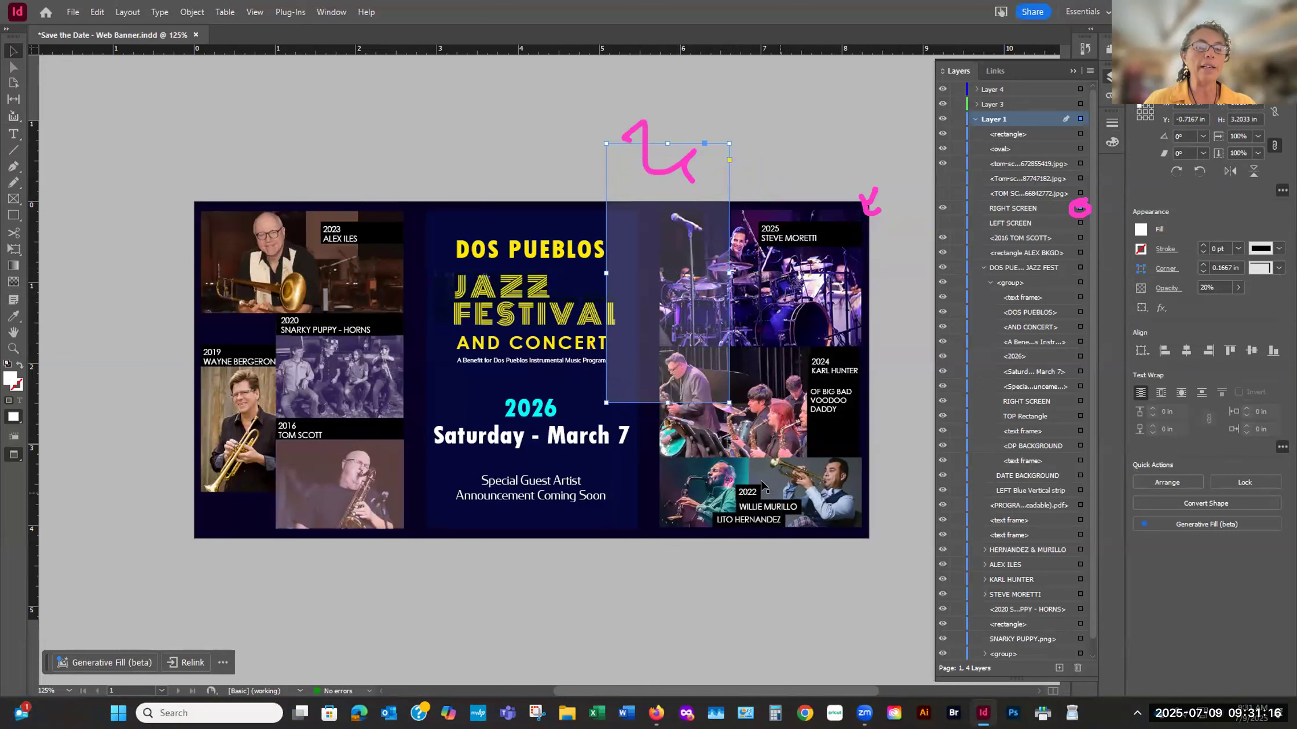
pyautogui.moveTo(628, 360); pyautogui.dragTo(585, 351)
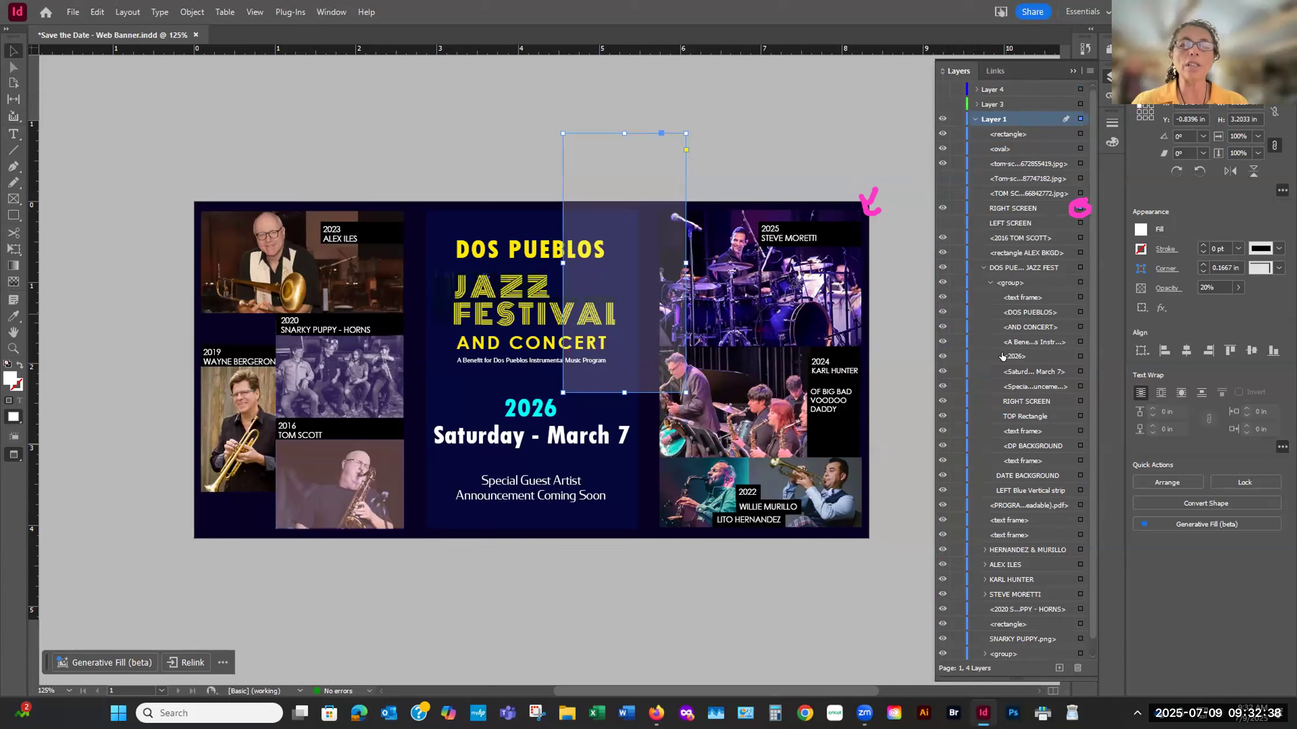
# - Expand Layer 2 to list its rectangles and BACKGROUND, toggle its visibility, and leave the layer hidden
pyautogui.scroll(-1, 1003, 356)
pyautogui.click(977, 654)
pyautogui.scroll(-4, 991, 615)
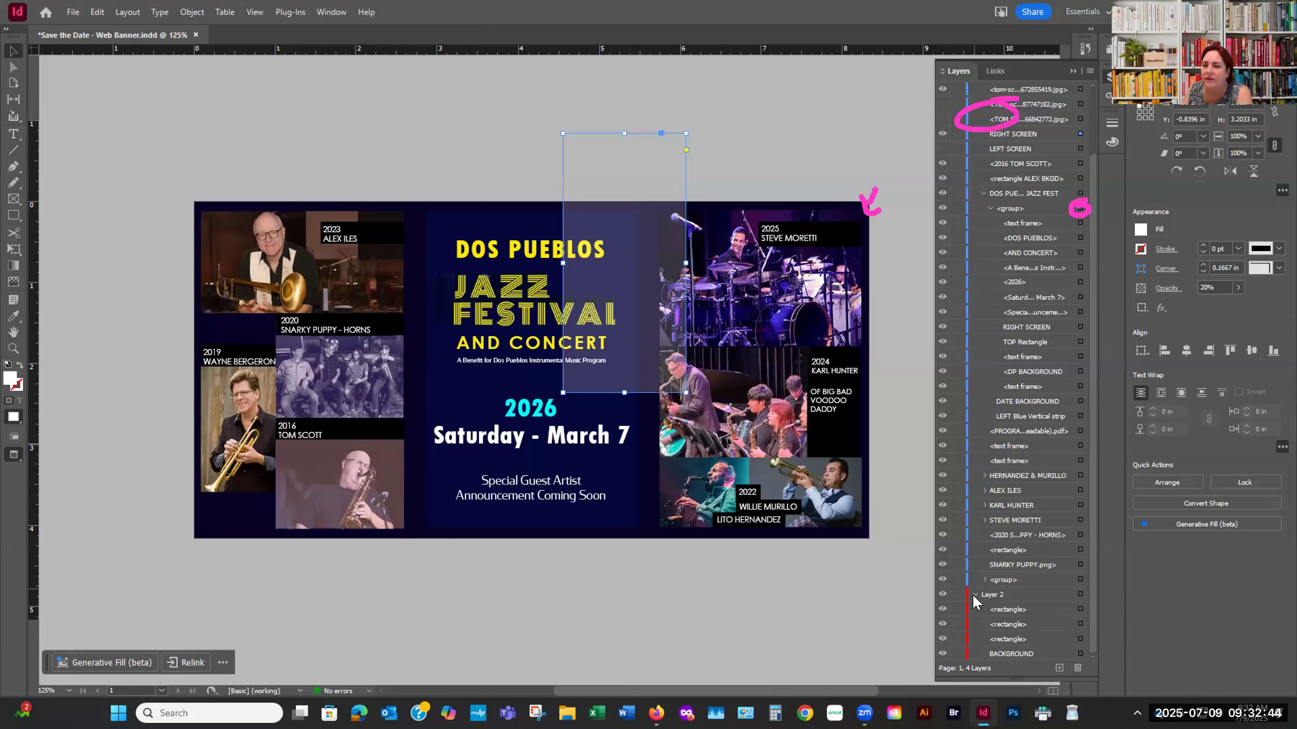
pyautogui.click(938, 595)
pyautogui.click(938, 595)
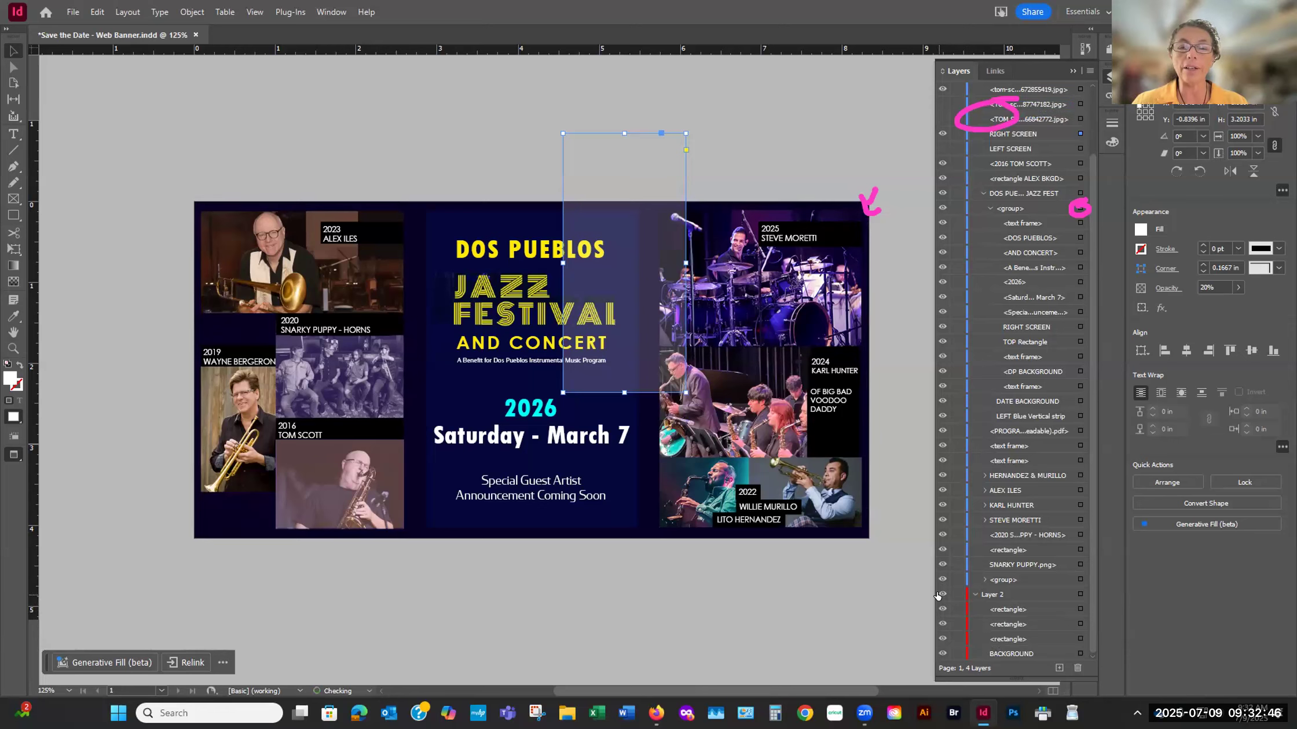
pyautogui.click(938, 596)
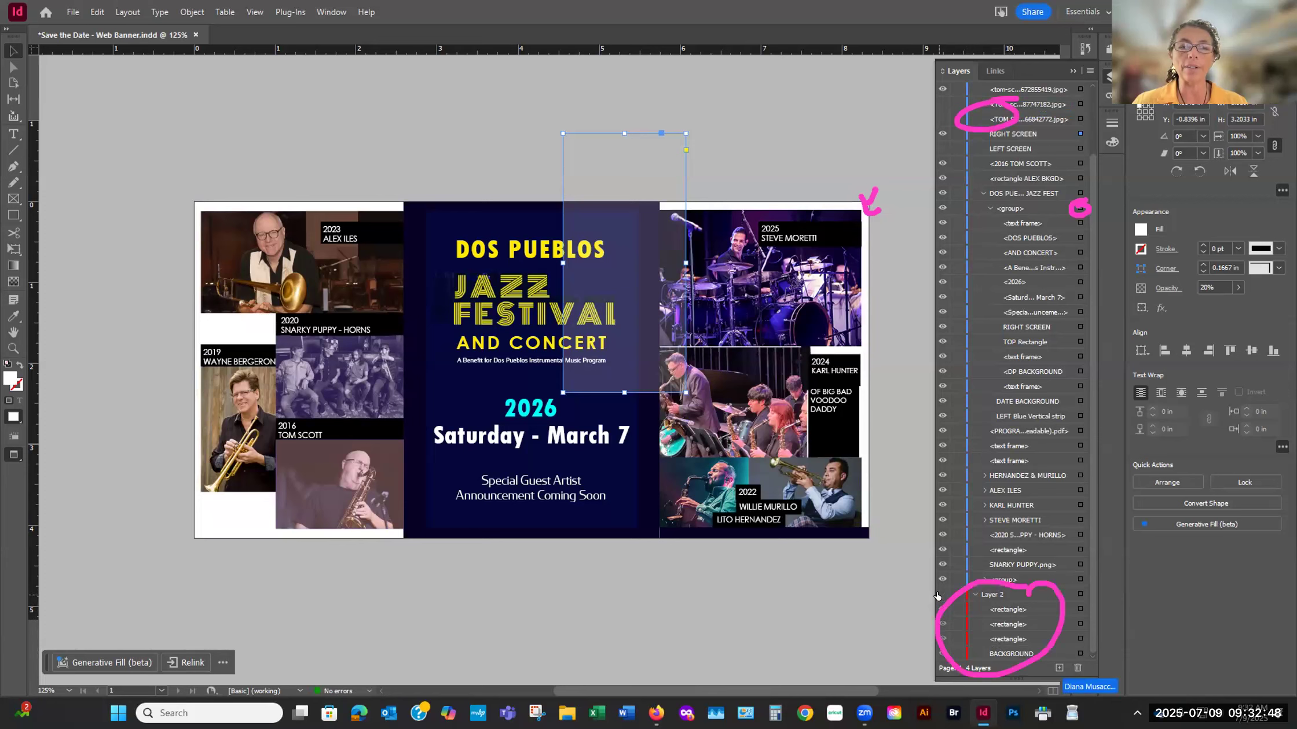
# - Make Layer 2 visible again and collapse its list of rectangles and BACKGROUND
pyautogui.click(938, 595)
pyautogui.click(973, 596)
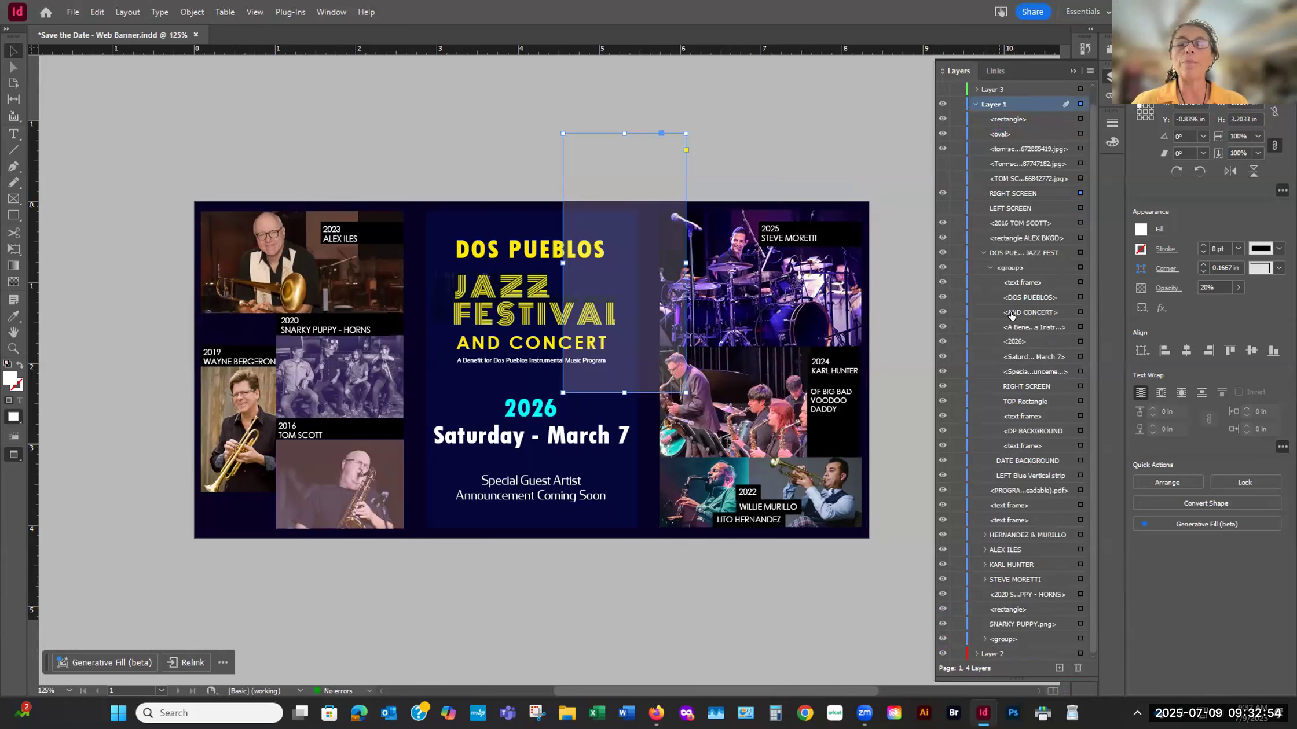
# - Show Layer 4 briefly to check its effect on the banner, and leave it hidden
pyautogui.scroll(1, 1011, 315)
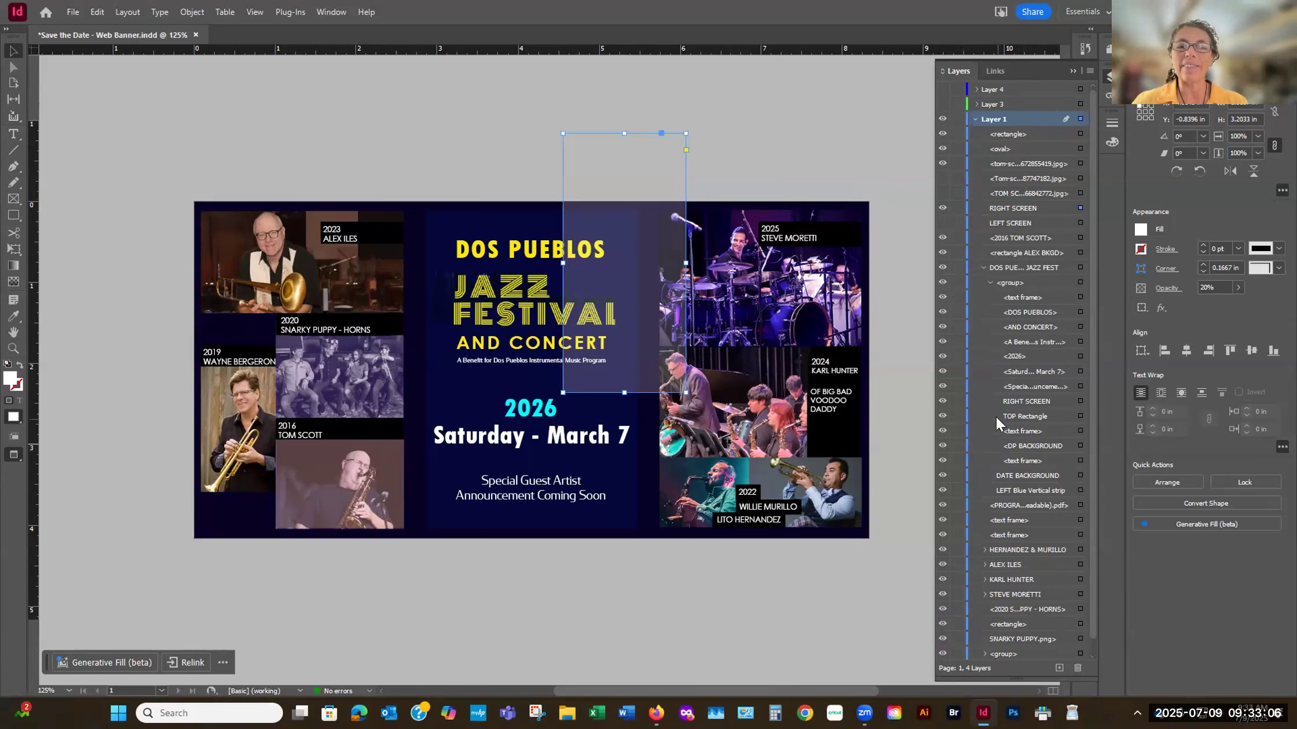
pyautogui.click(943, 89)
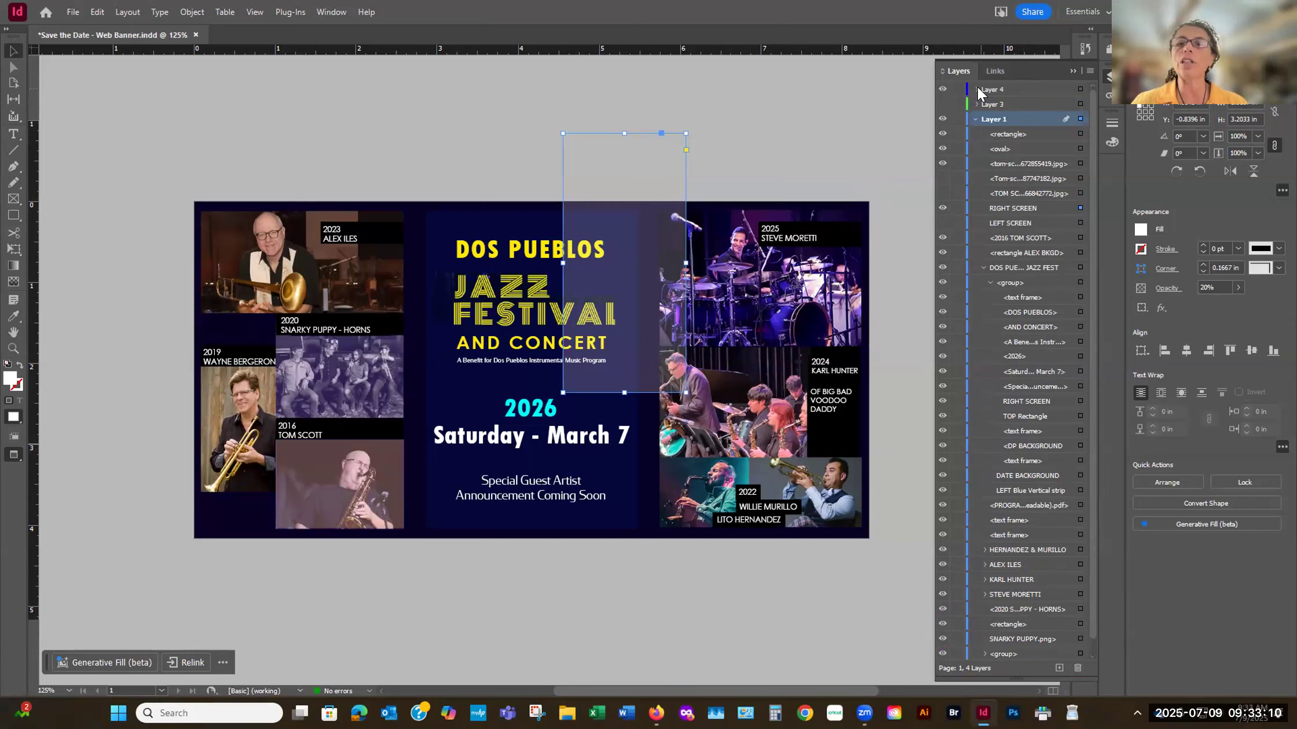
pyautogui.click(943, 90)
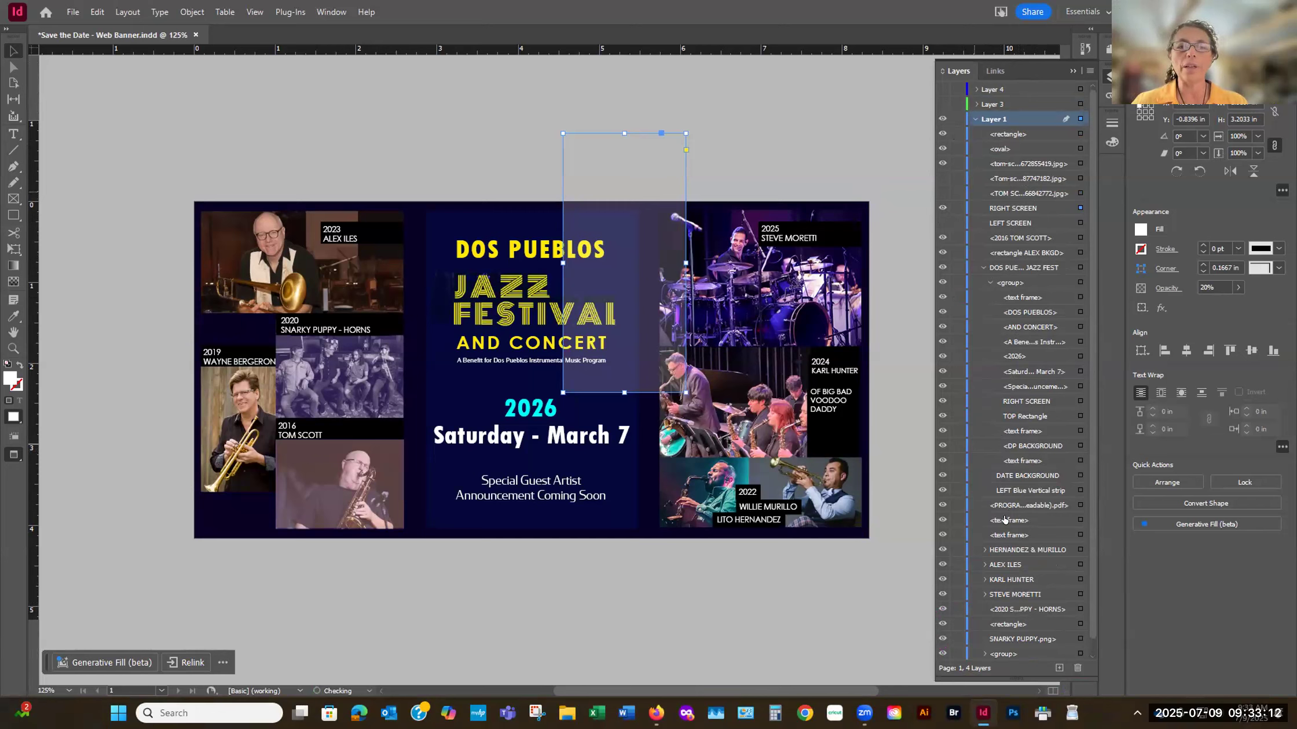
# - Collapse the DOS PUEBLOS JAZZ FEST group and inspect the contents of the STEVE MORETTI group, leaving both collapsed
pyautogui.scroll(-1, 1003, 524)
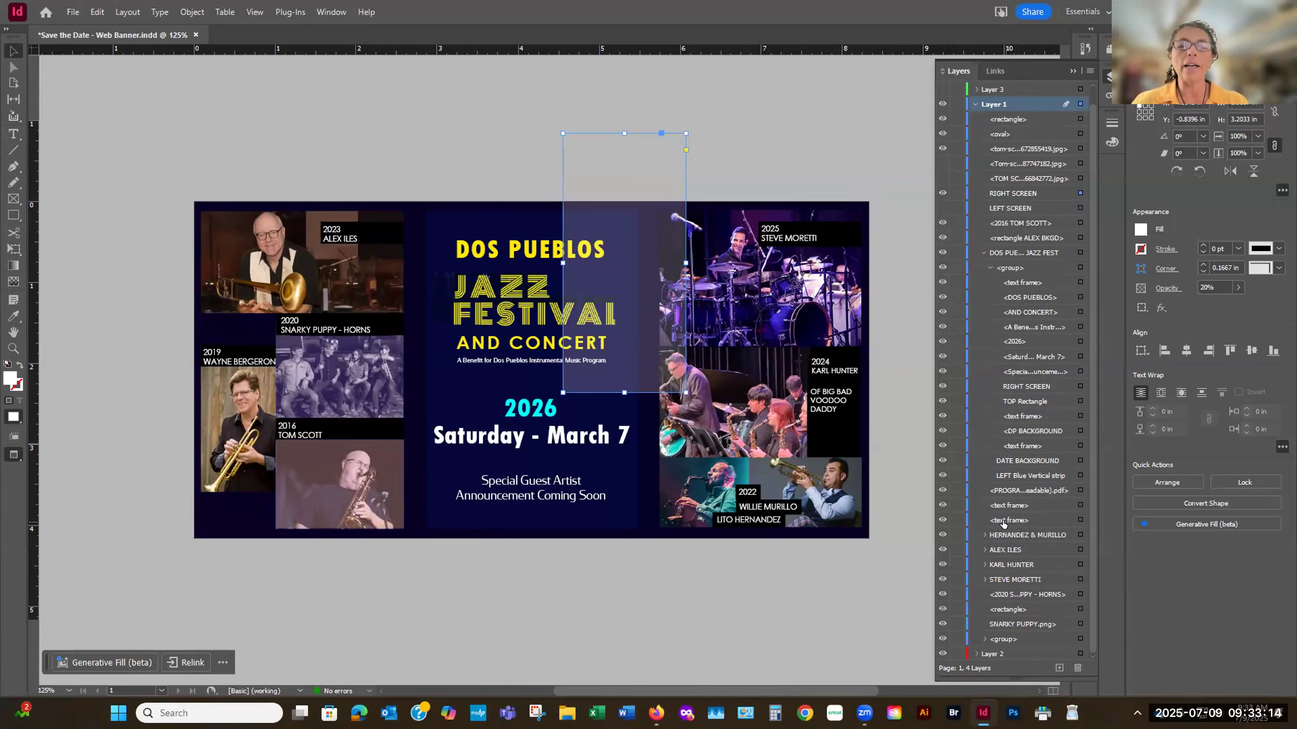
pyautogui.scroll(1, 1003, 524)
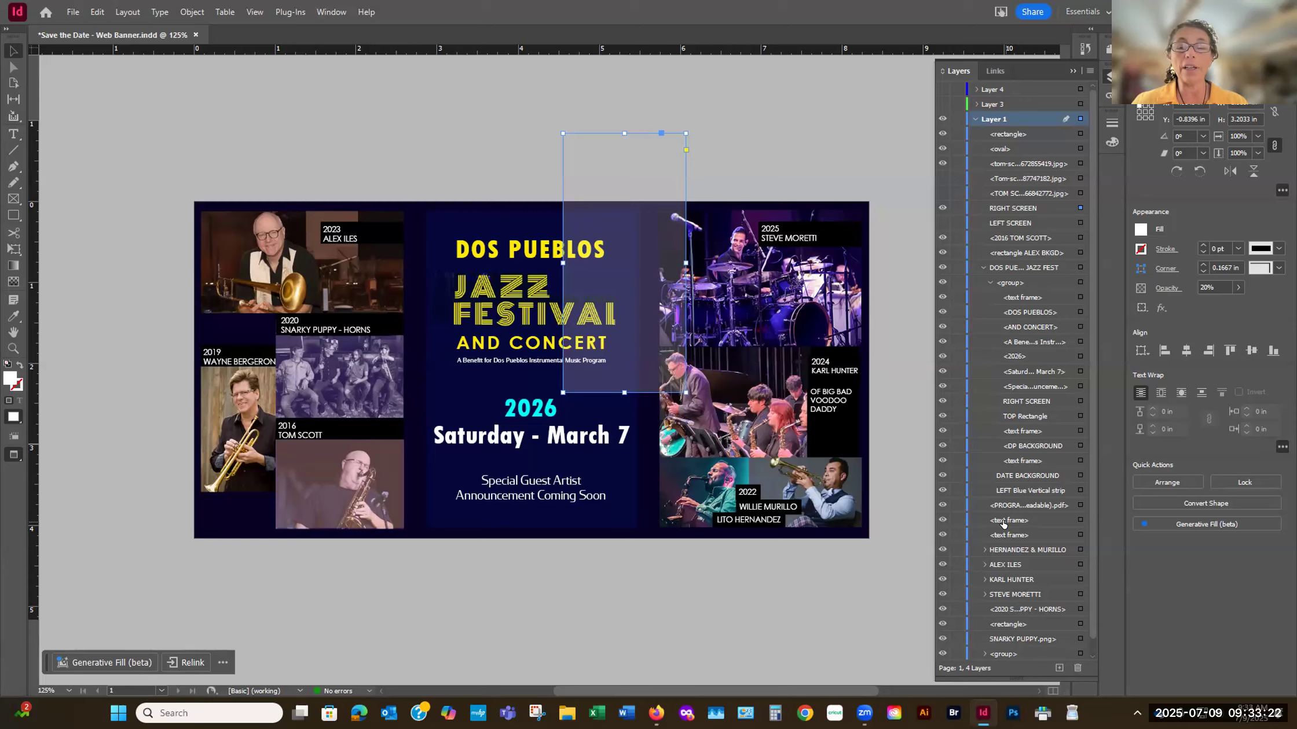
pyautogui.scroll(-1, 1003, 524)
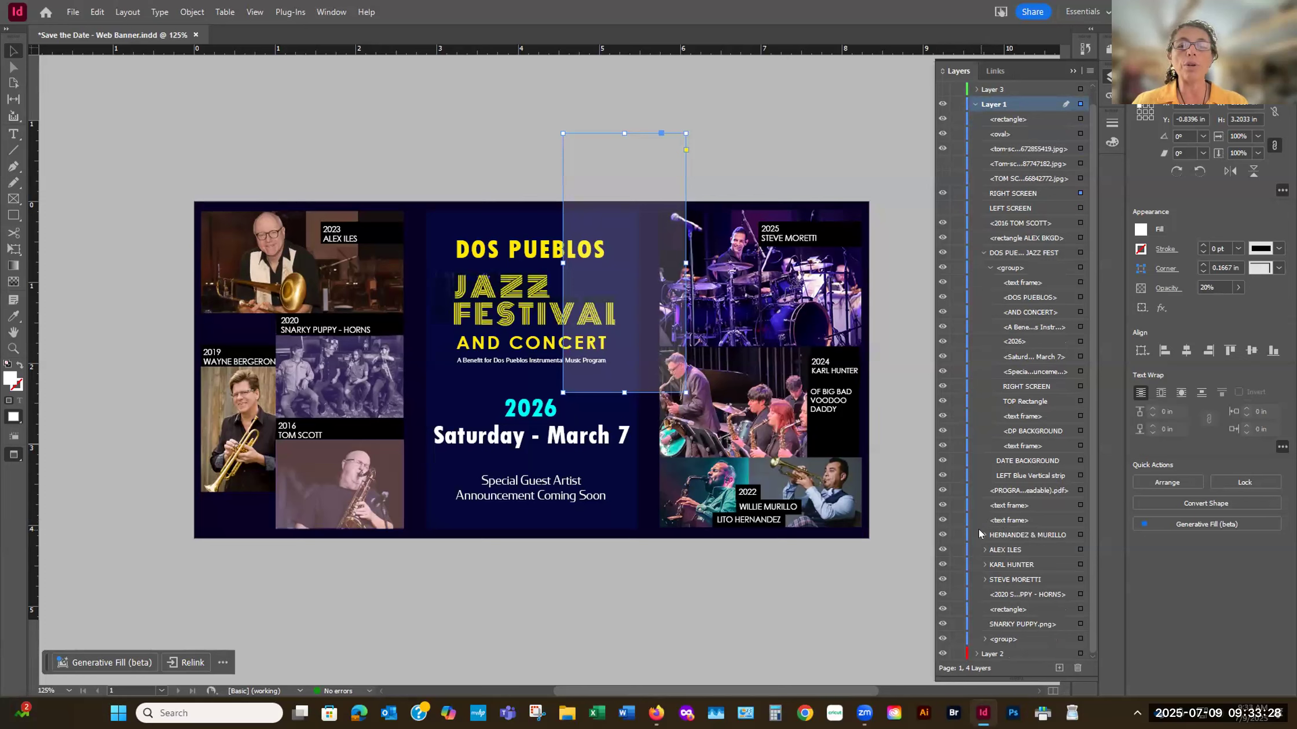
pyautogui.click(983, 252)
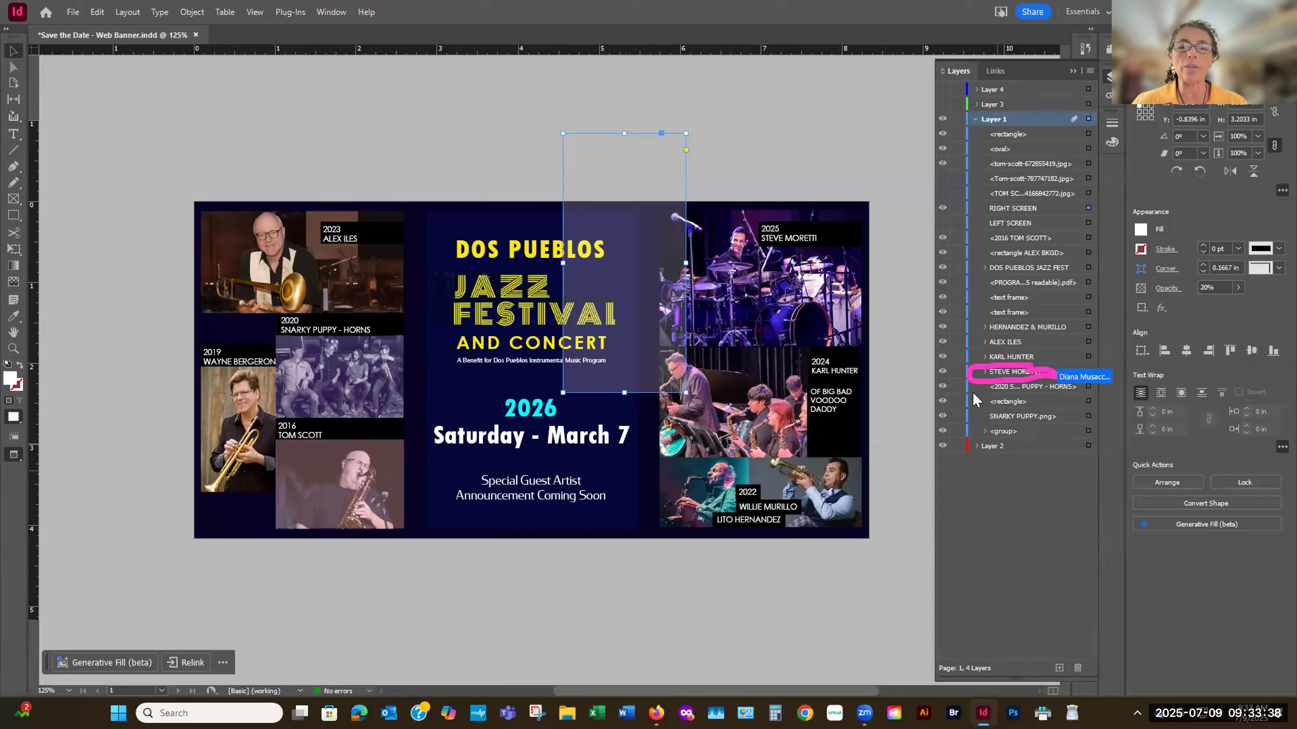
pyautogui.click(983, 372)
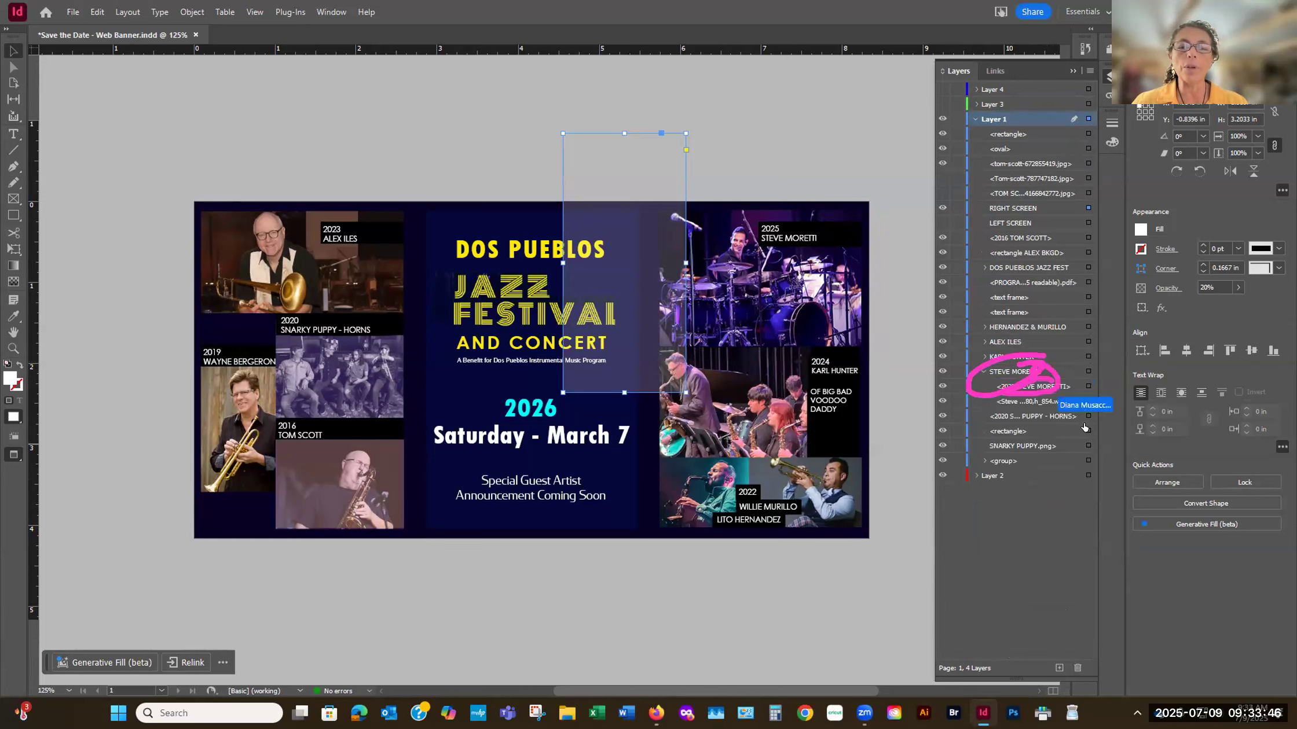
pyautogui.click(985, 371)
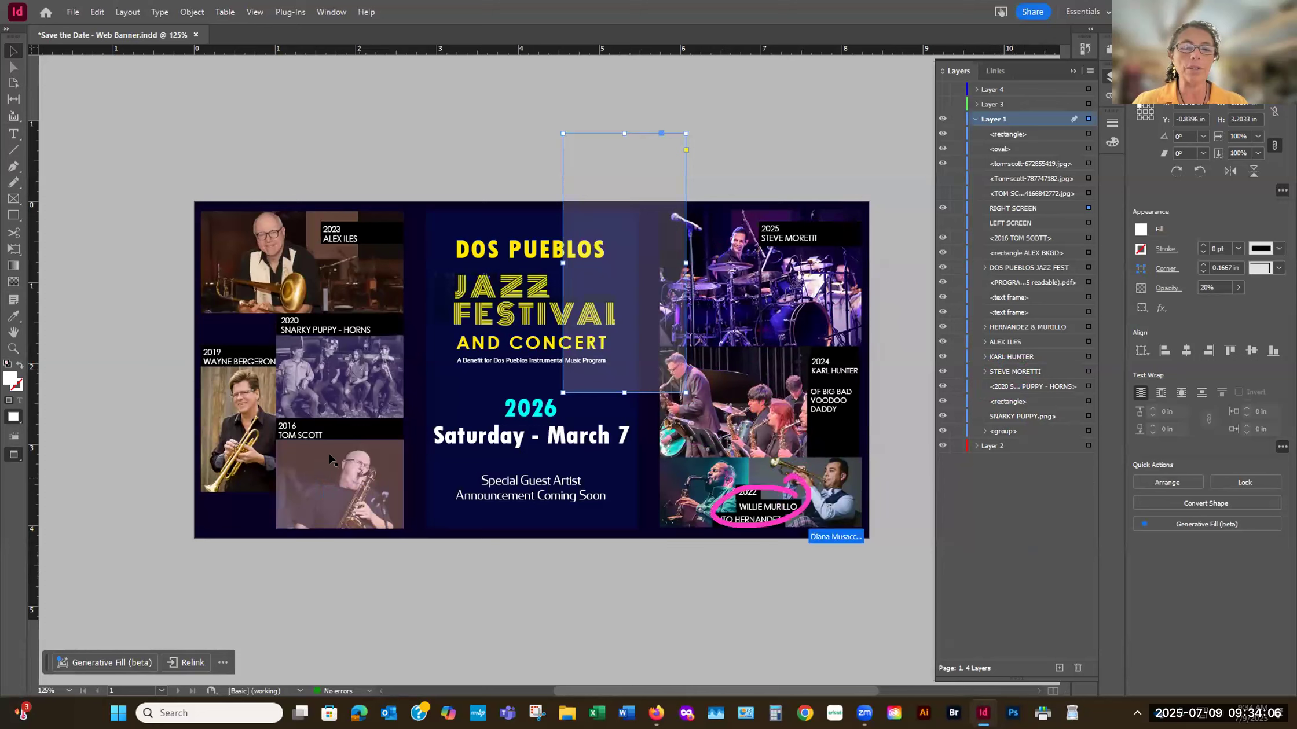
# - Select the HERNANDEZ & MURILLO photo group on the banner and examine it up close at 187.5% zoom
pyautogui.click(760, 517)
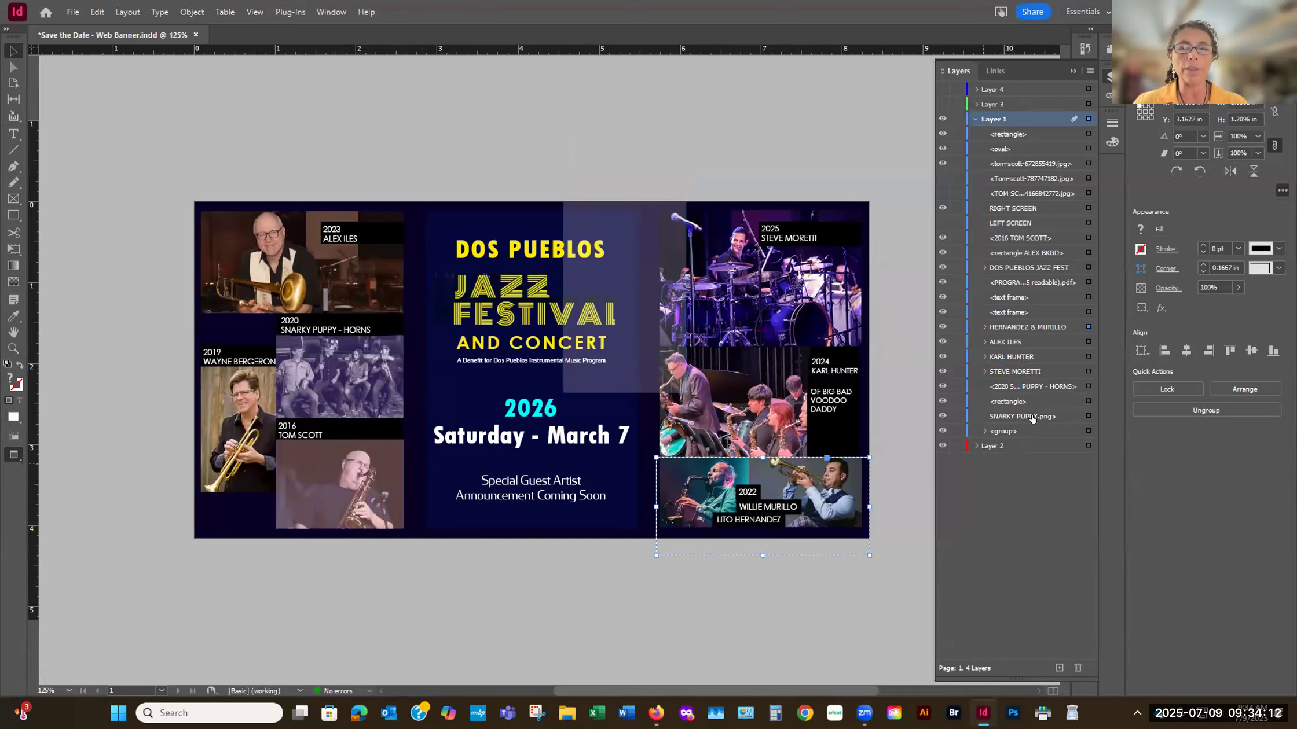
pyautogui.hotkey('ctrl', '=')
pyautogui.hotkey('ctrl', '=')
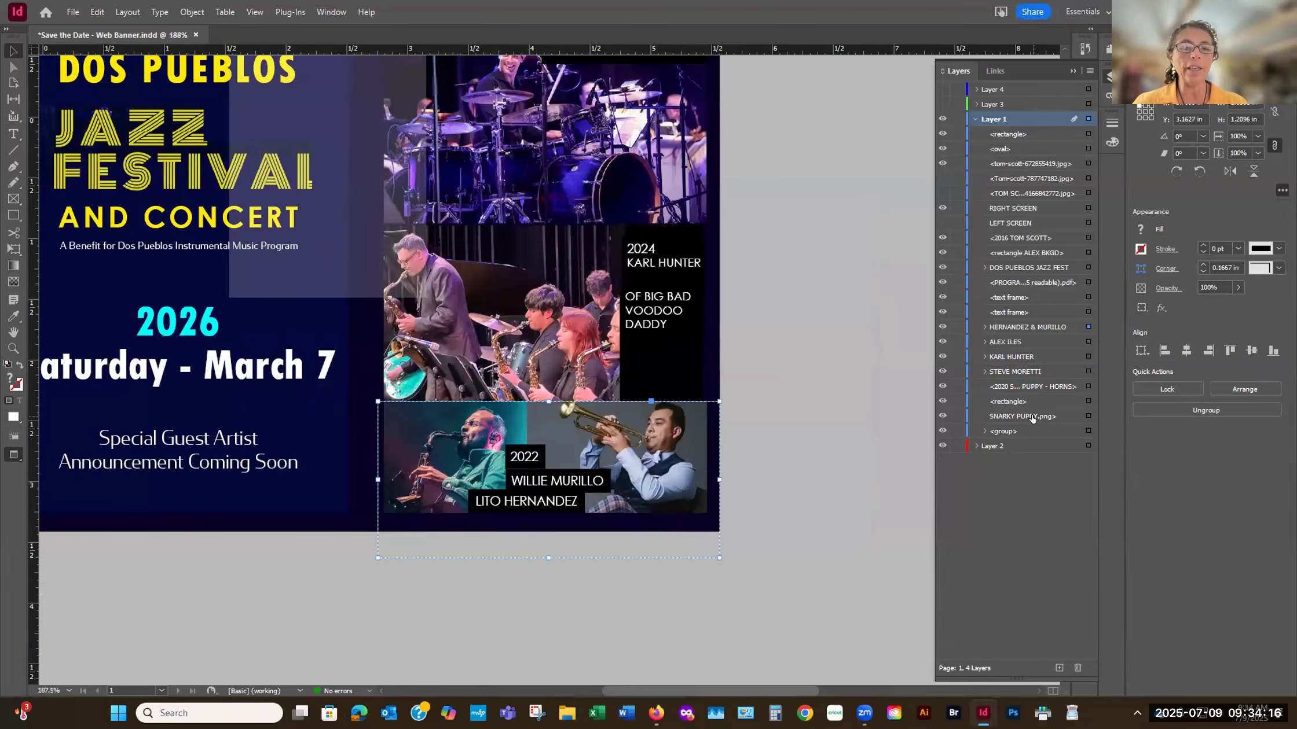
pyautogui.hotkey('ctrl', '0')
pyautogui.moveTo(771, 689); pyautogui.dragTo(817, 692)
pyautogui.scroll(-3, 796, 580)
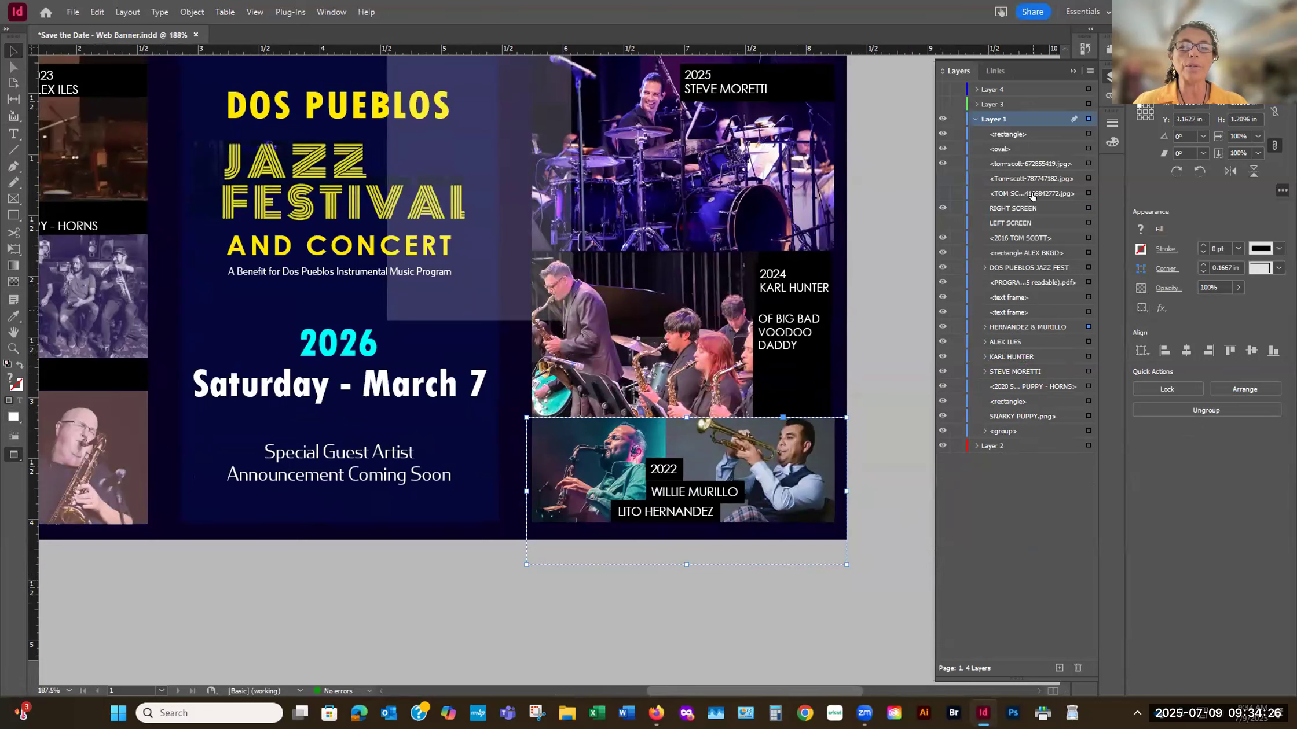
pyautogui.click(984, 431)
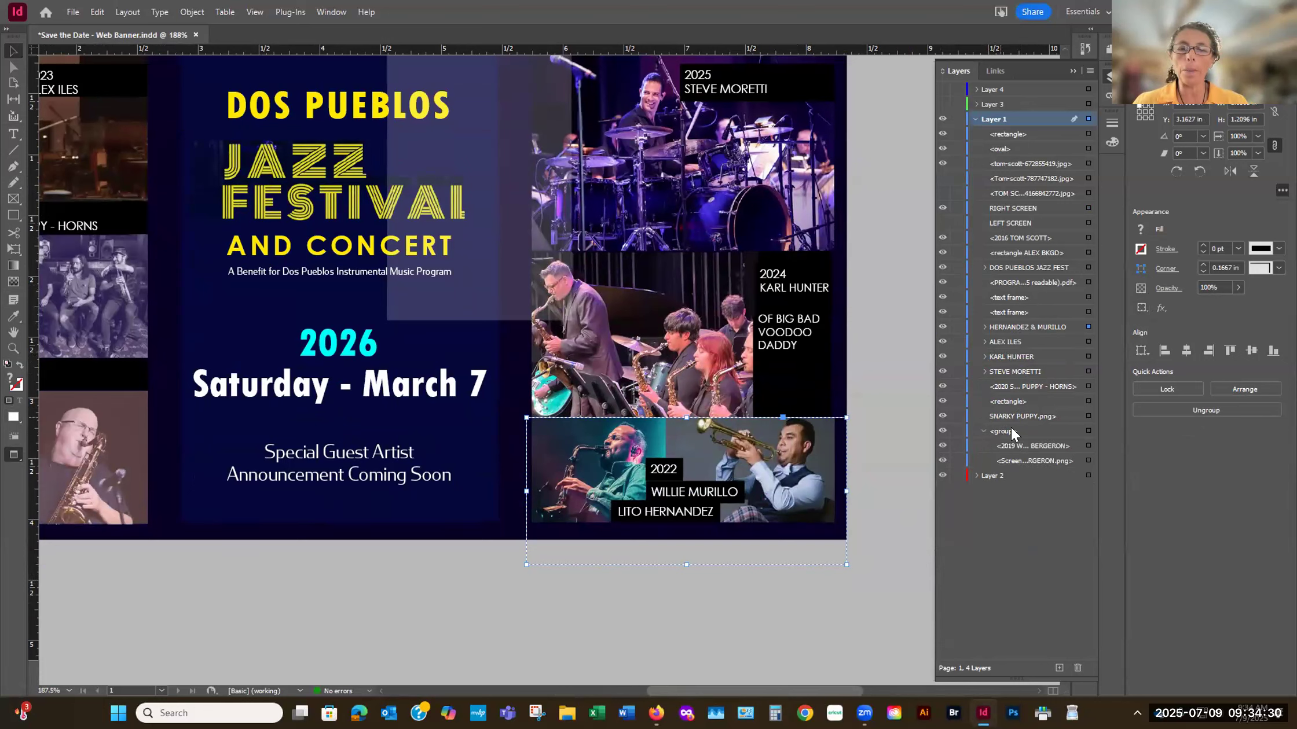
pyautogui.click(984, 371)
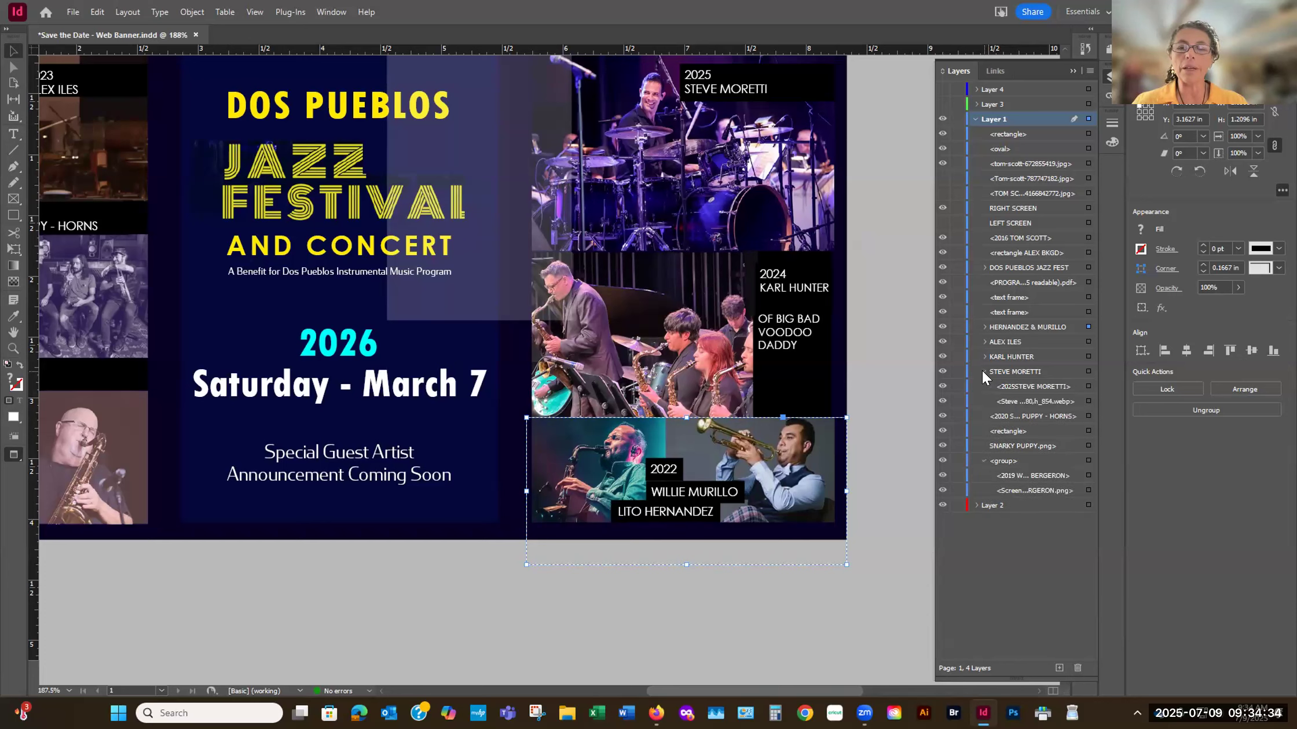
pyautogui.click(984, 372)
pyautogui.click(984, 371)
pyautogui.click(984, 327)
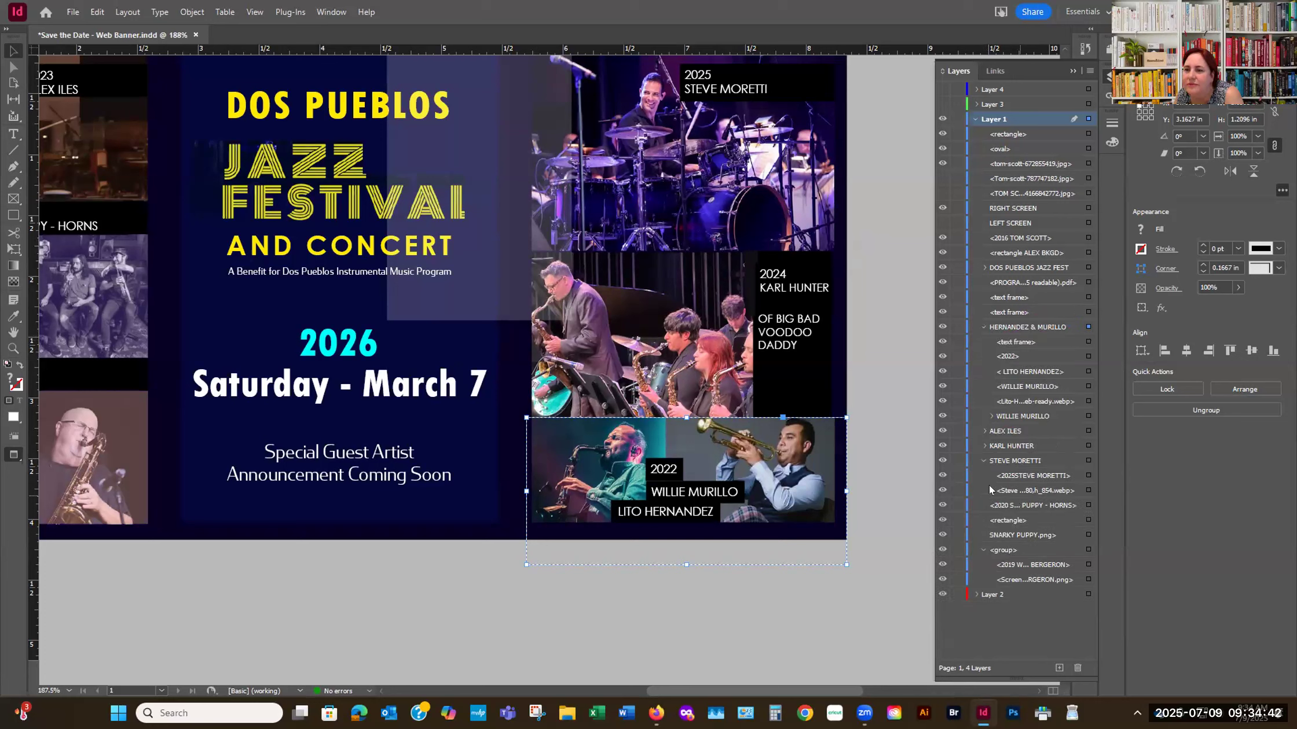
pyautogui.click(982, 460)
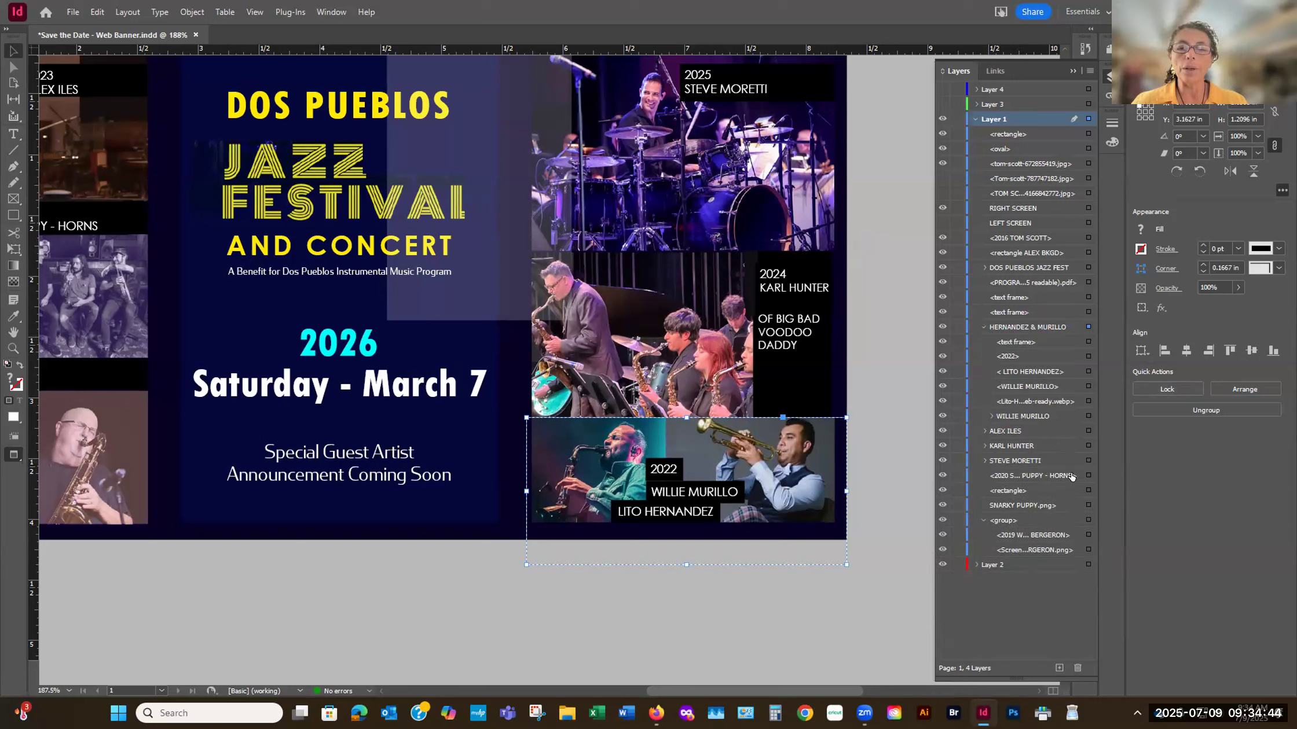
pyautogui.click(989, 416)
pyautogui.click(1088, 416)
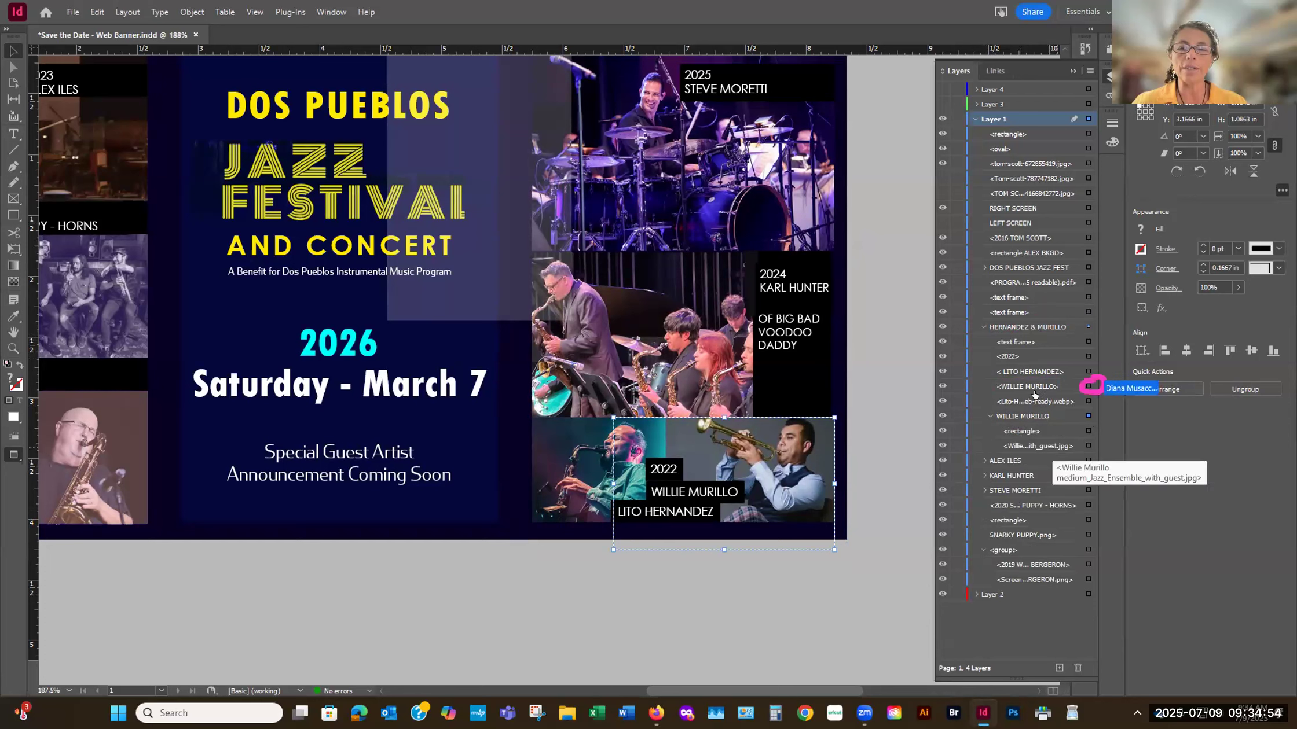
pyautogui.click(1060, 389)
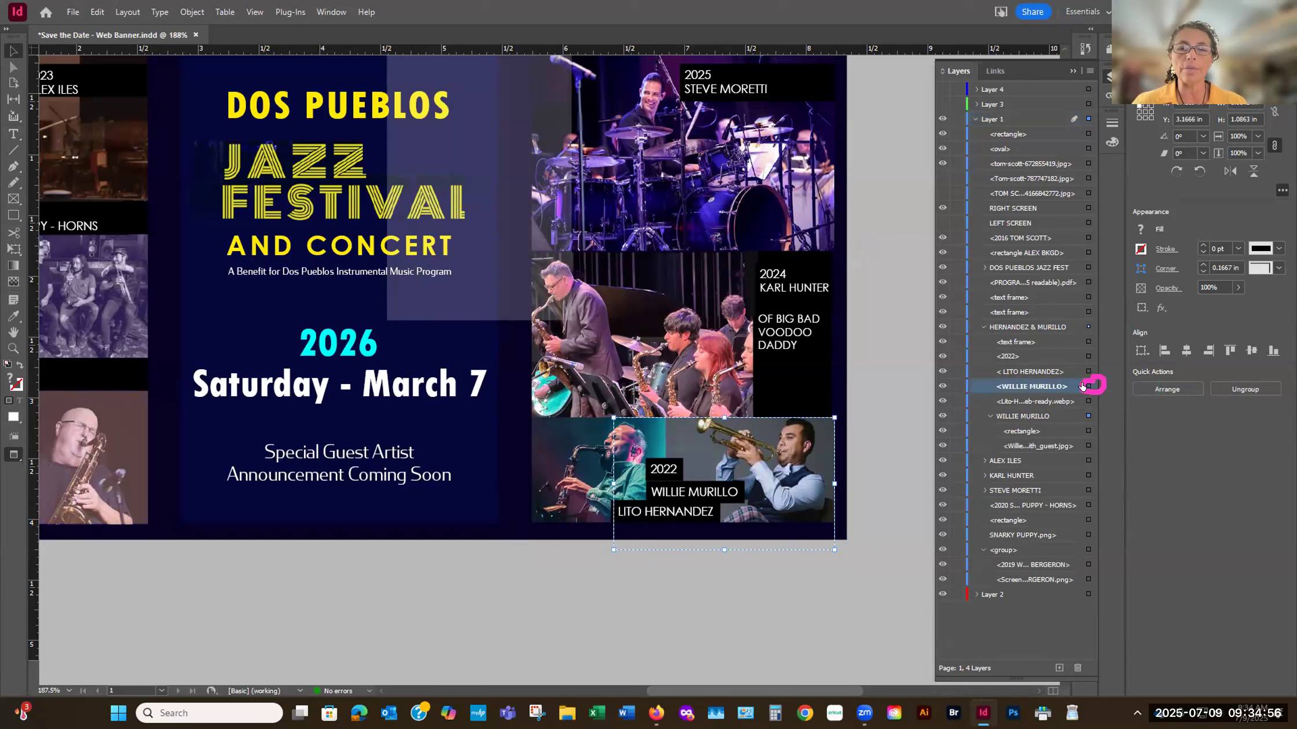
pyautogui.click(1088, 386)
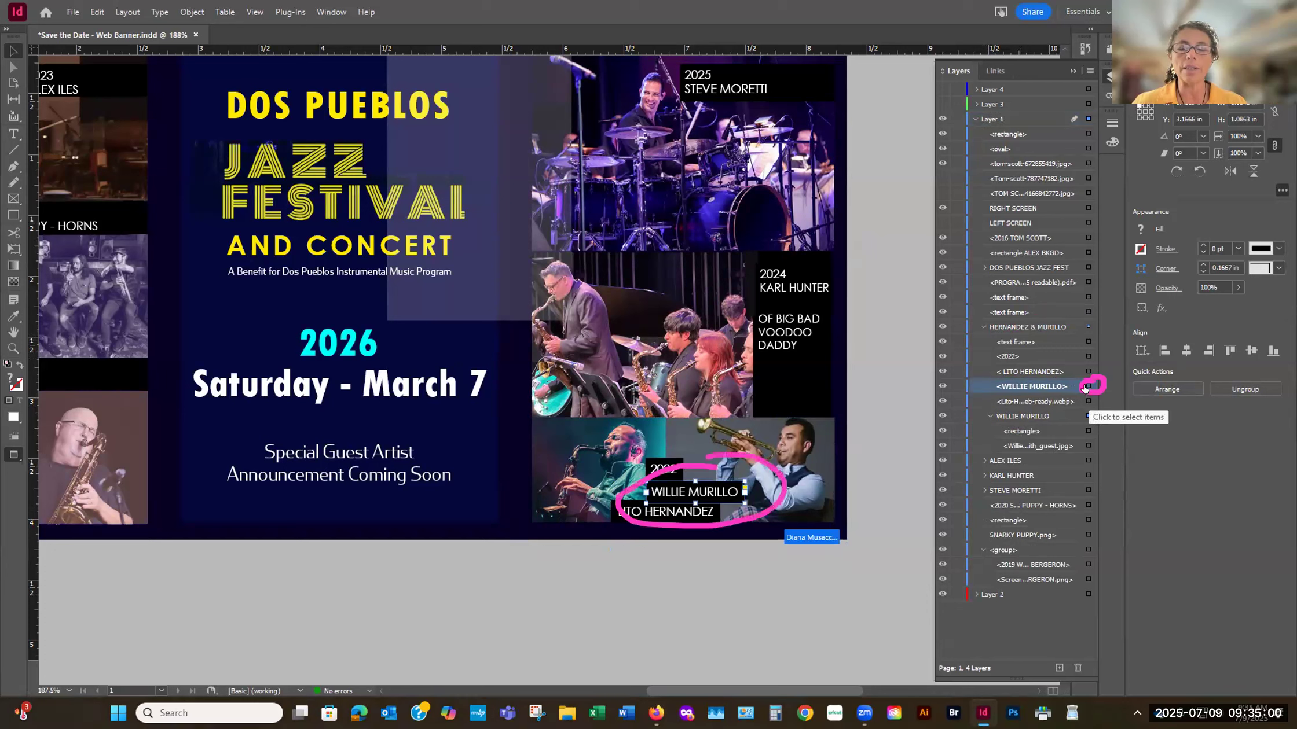
pyautogui.click(1087, 386)
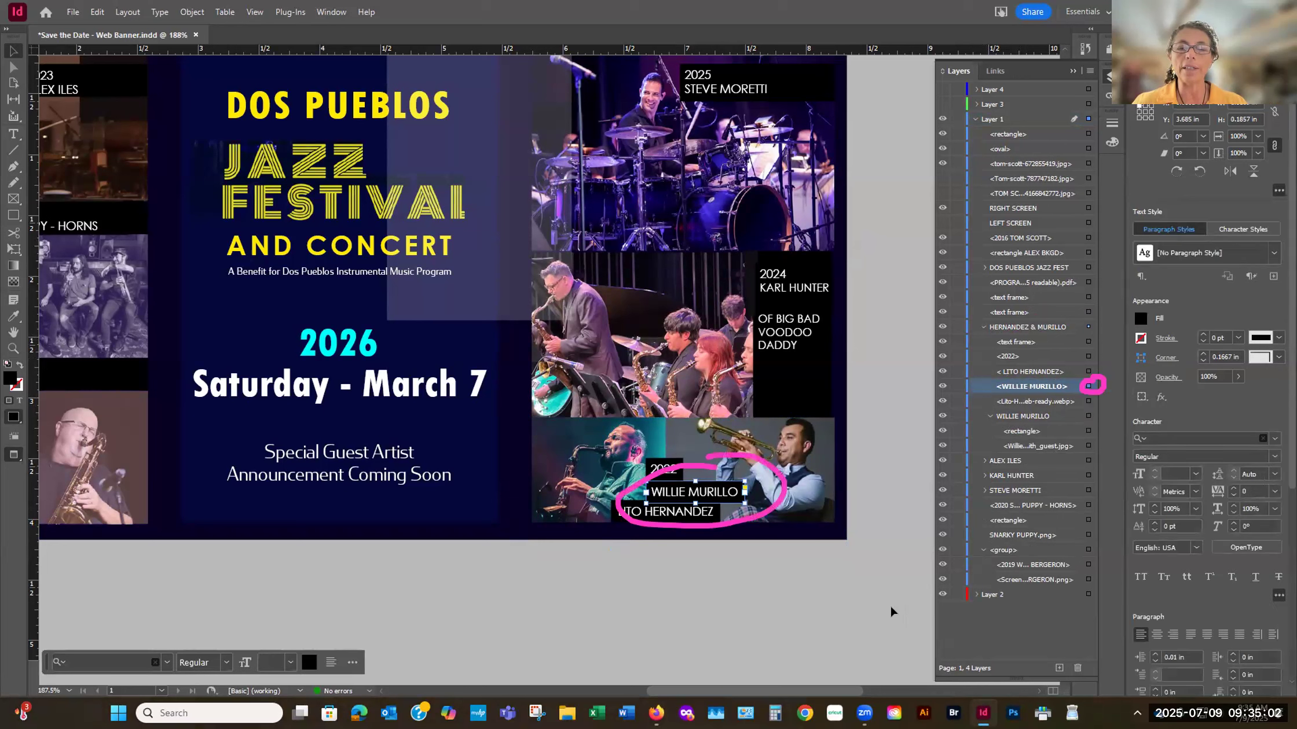
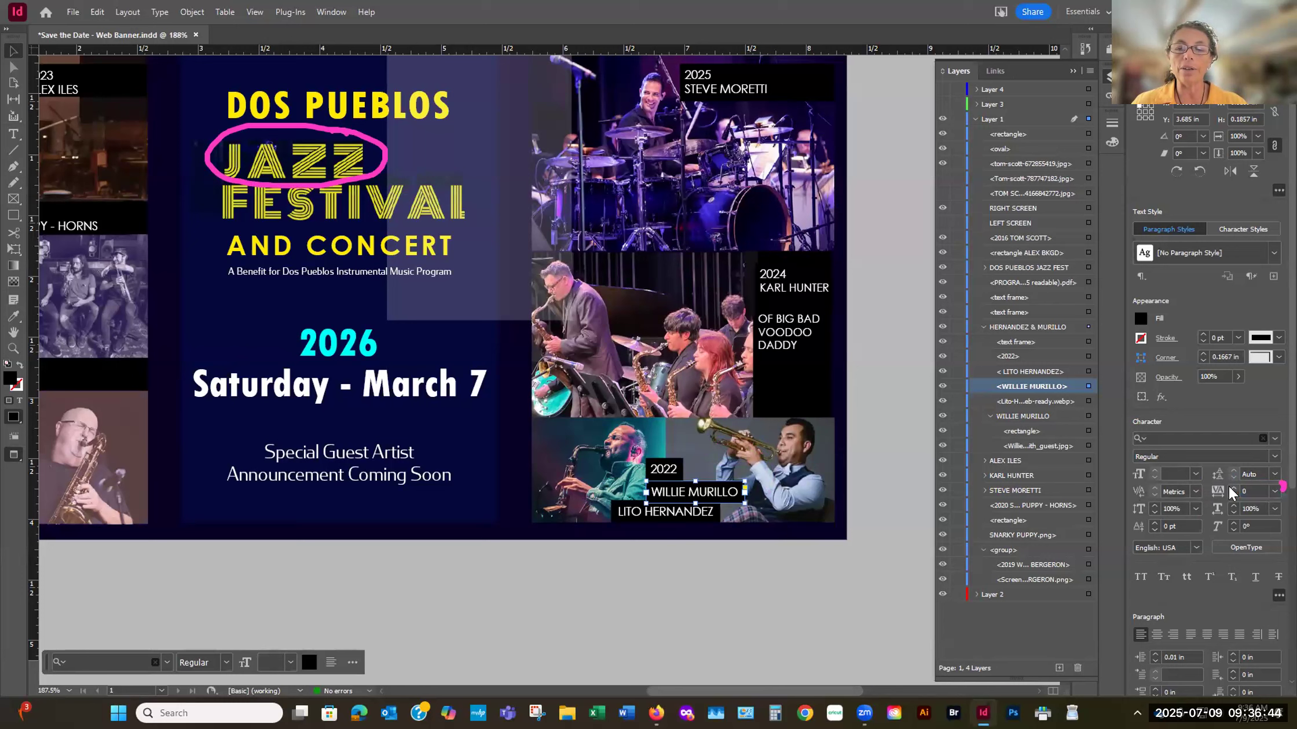
pyautogui.click(1274, 491)
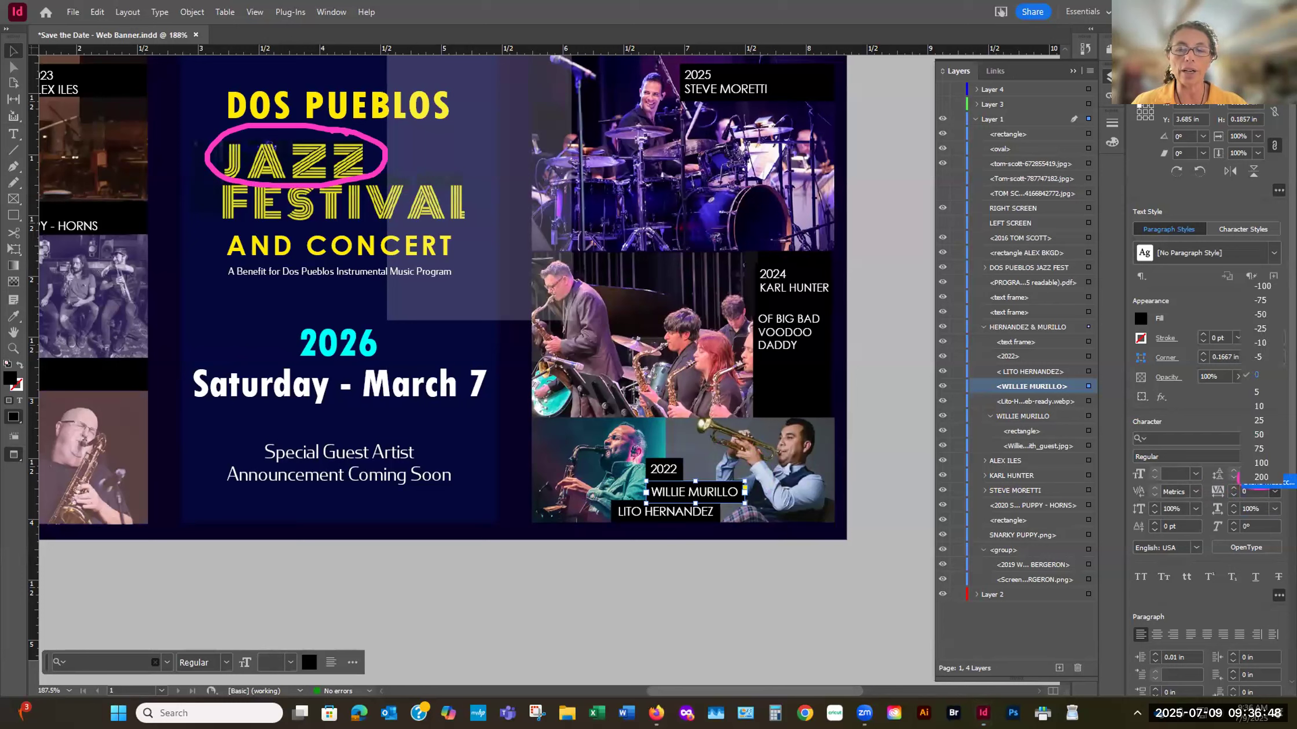
pyautogui.click(1259, 477)
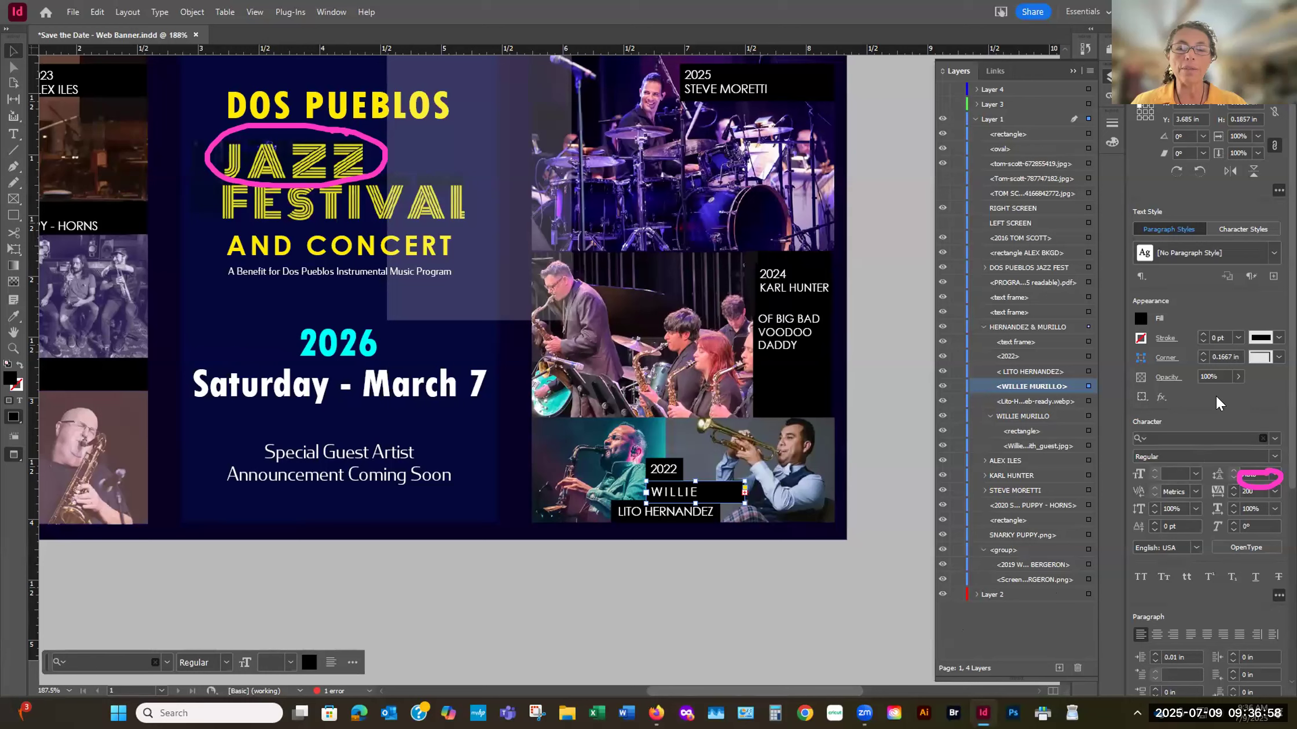
pyautogui.hotkey('ctrl', 'z')
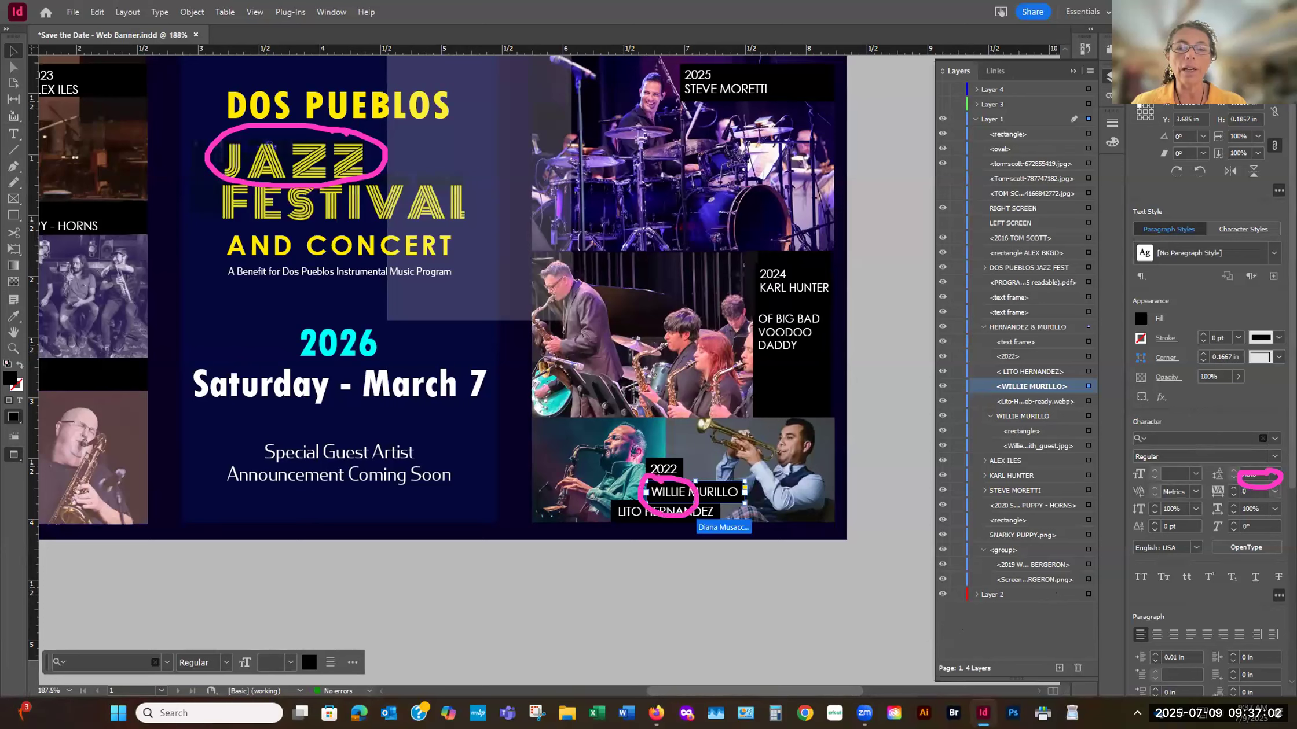
pyautogui.click(1275, 492)
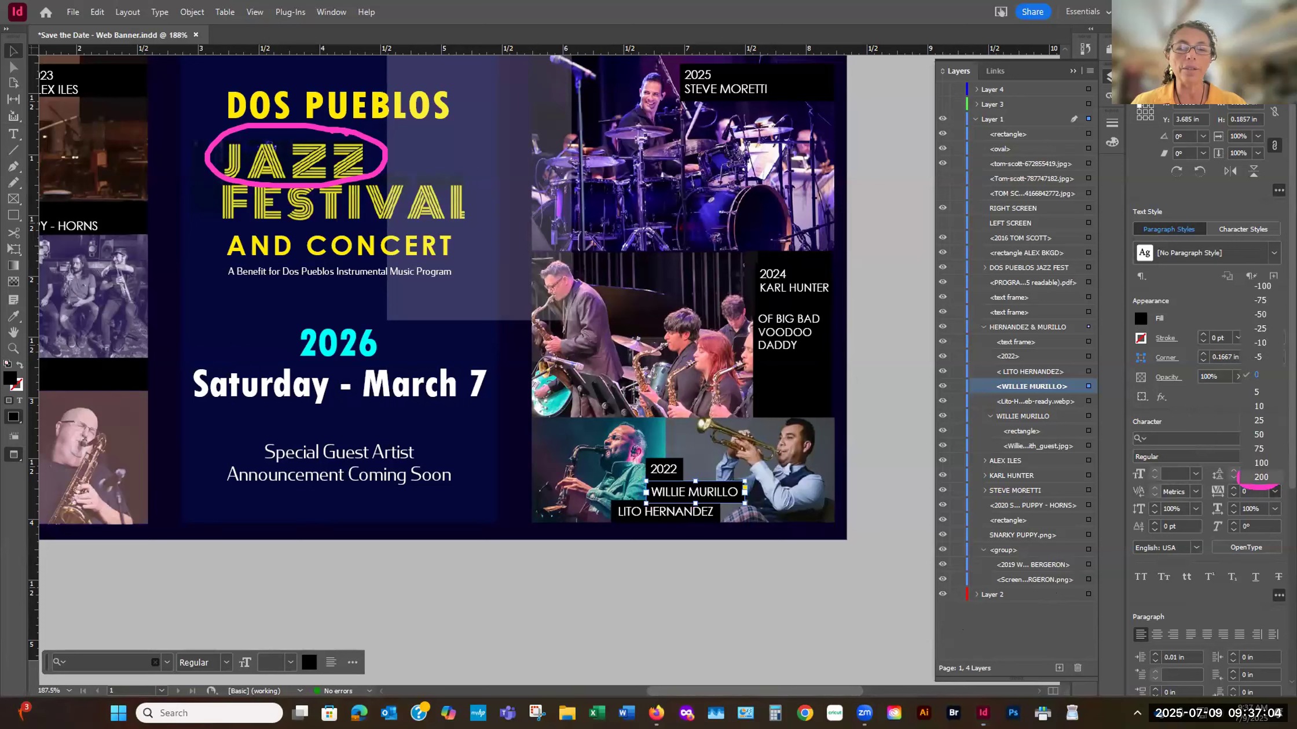
pyautogui.click(1261, 477)
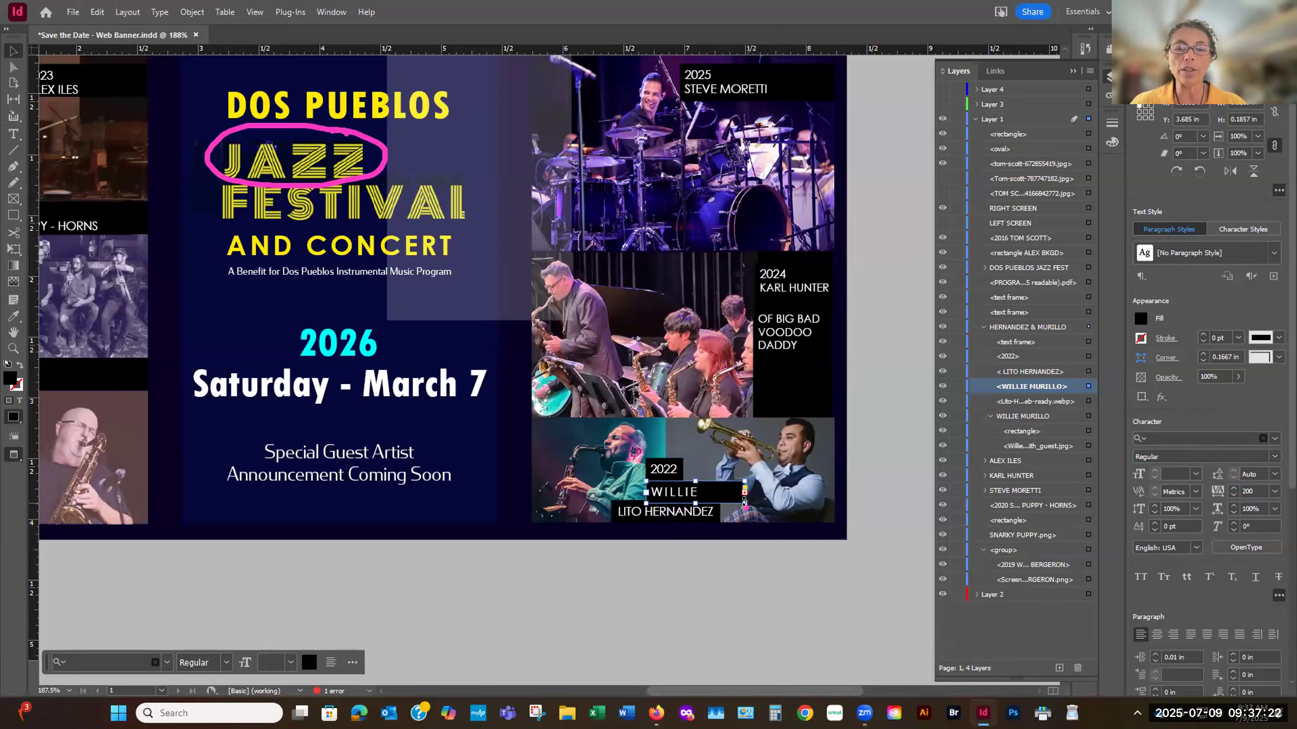
pyautogui.moveTo(745, 501); pyautogui.dragTo(747, 493)
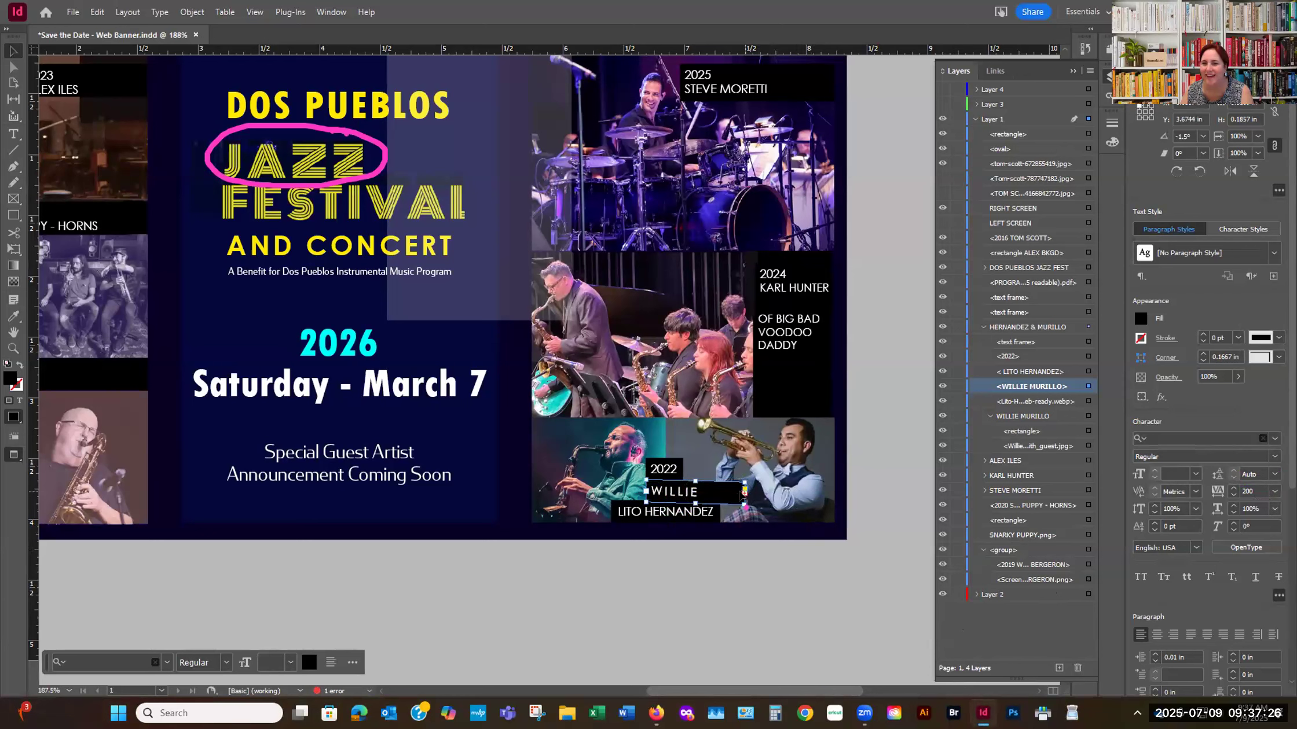
pyautogui.hotkey('ctrl', 'z')
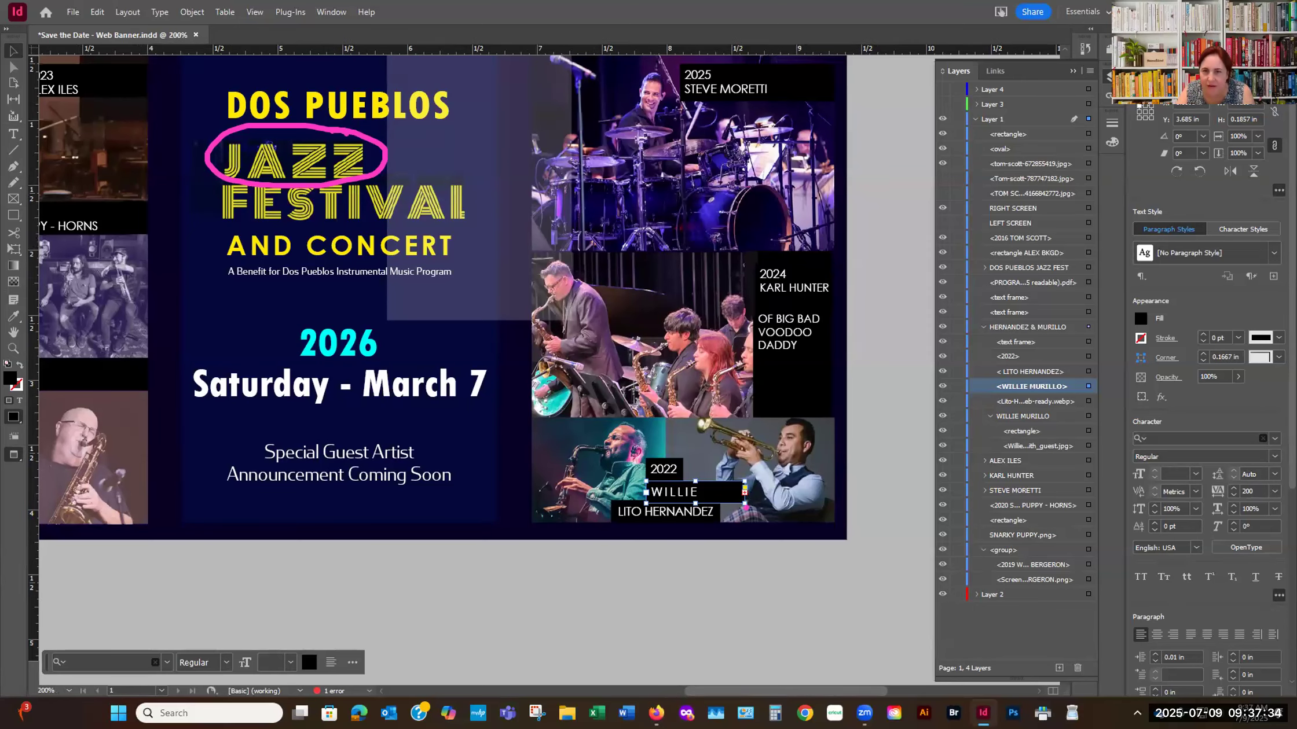
pyautogui.hotkey('ctrl', '=')
pyautogui.hotkey('ctrl', '=')
pyautogui.hotkey('ctrl', '=')
pyautogui.hotkey('ctrl', '=')
pyautogui.hotkey('ctrl', '=')
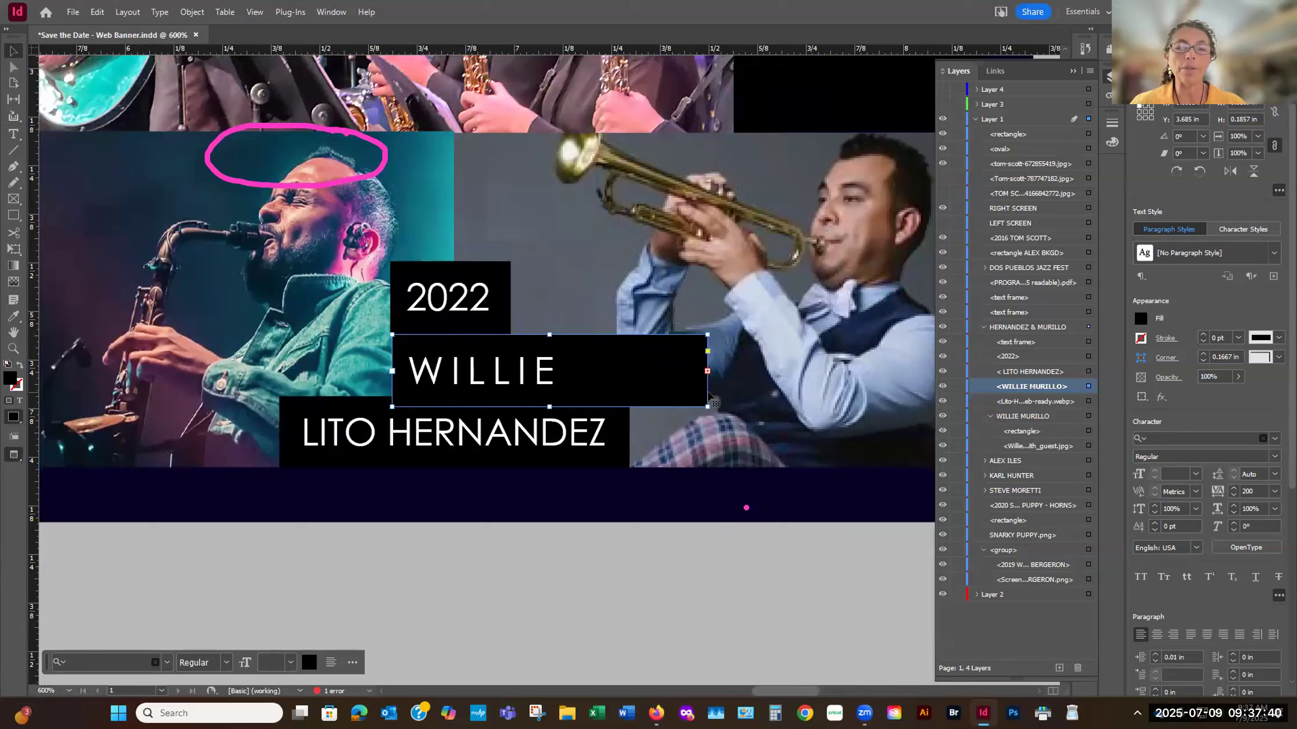
pyautogui.moveTo(718, 398); pyautogui.dragTo(739, 394)
pyautogui.hotkey('ctrl', 'z')
pyautogui.moveTo(705, 405); pyautogui.dragTo(826, 433)
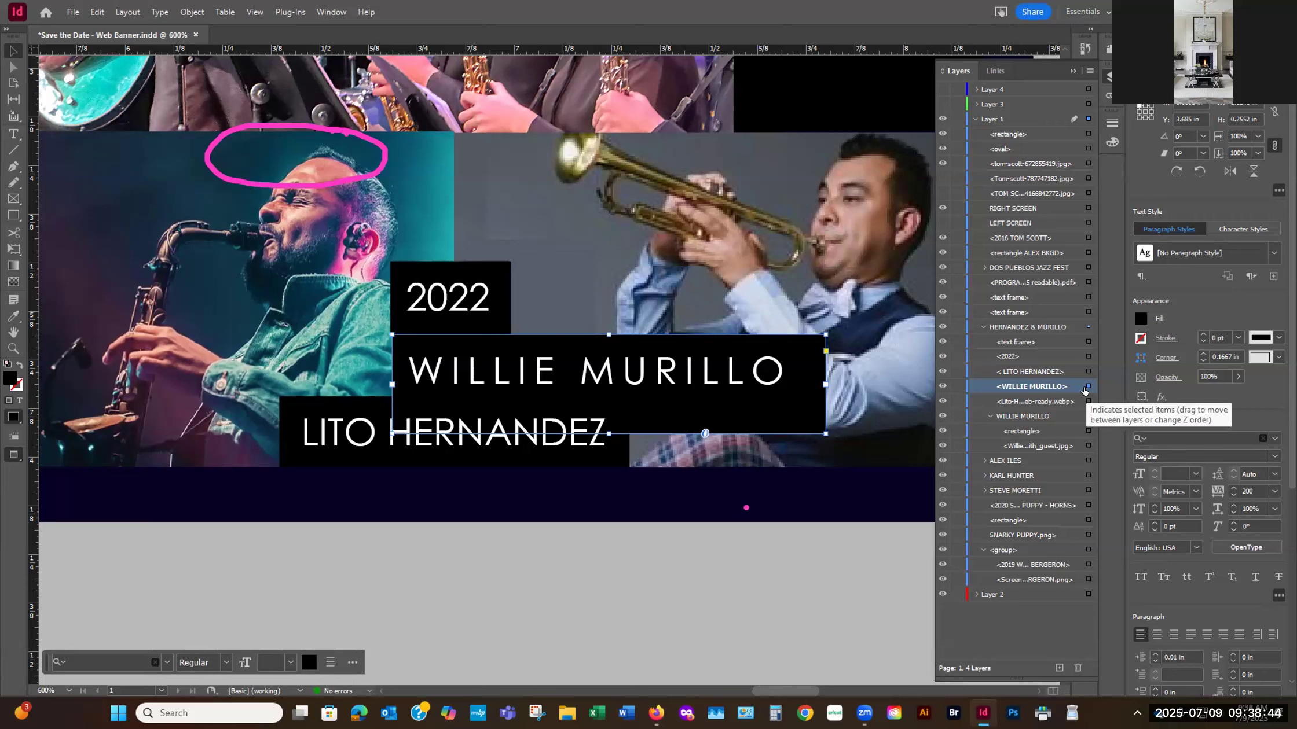
# - Select the 2022 caption frame inside the HERNANDEZ & MURILLO group and switch the selection back to the WILLIE MURILLO caption frame
pyautogui.click(1088, 356)
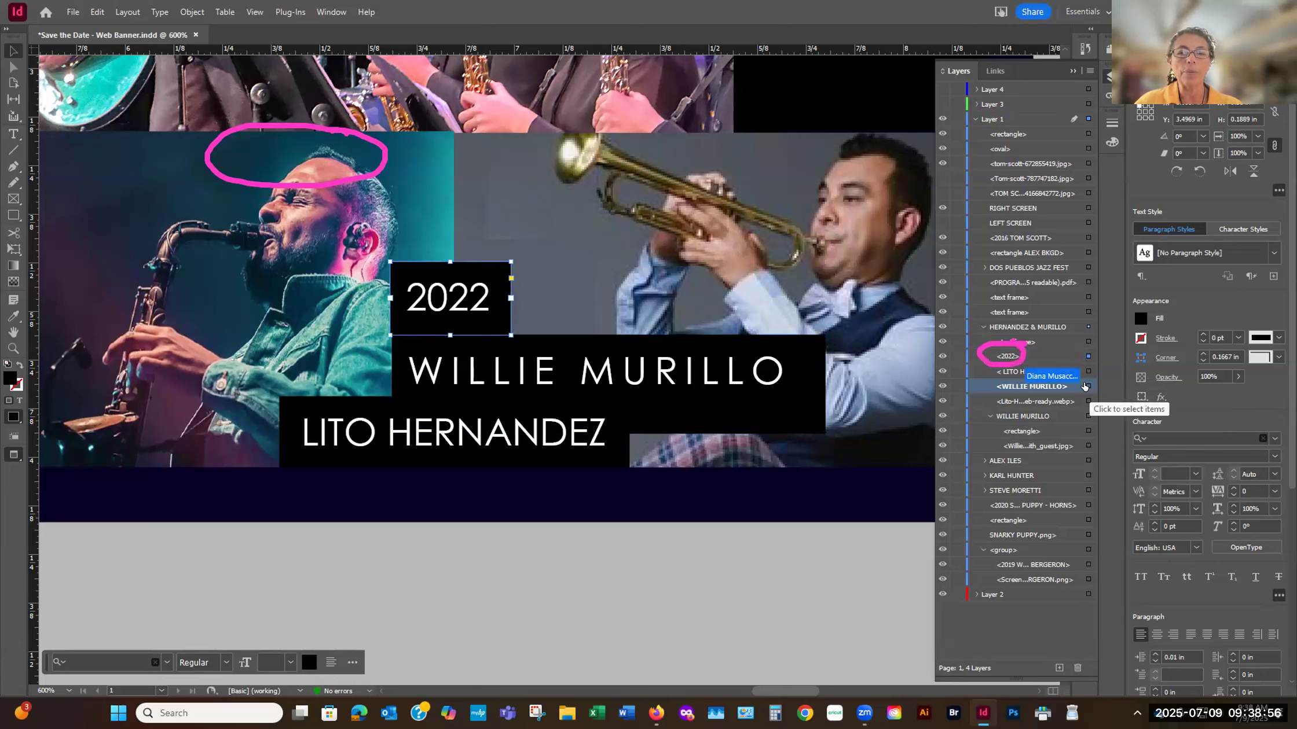
pyautogui.click(1085, 386)
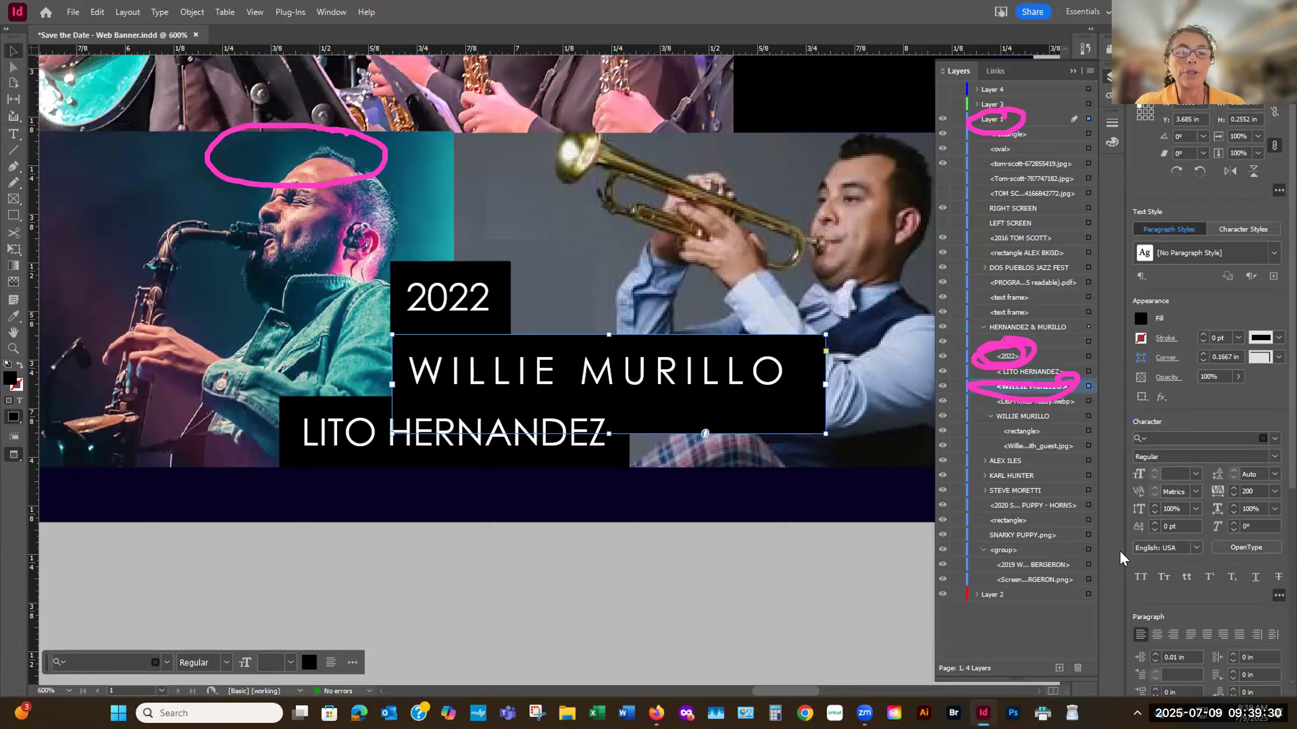
# - Try moving the 2022 caption and the trumpeter photo separately within the banner, and undo all the moves
pyautogui.moveTo(492, 270); pyautogui.dragTo(569, 204)
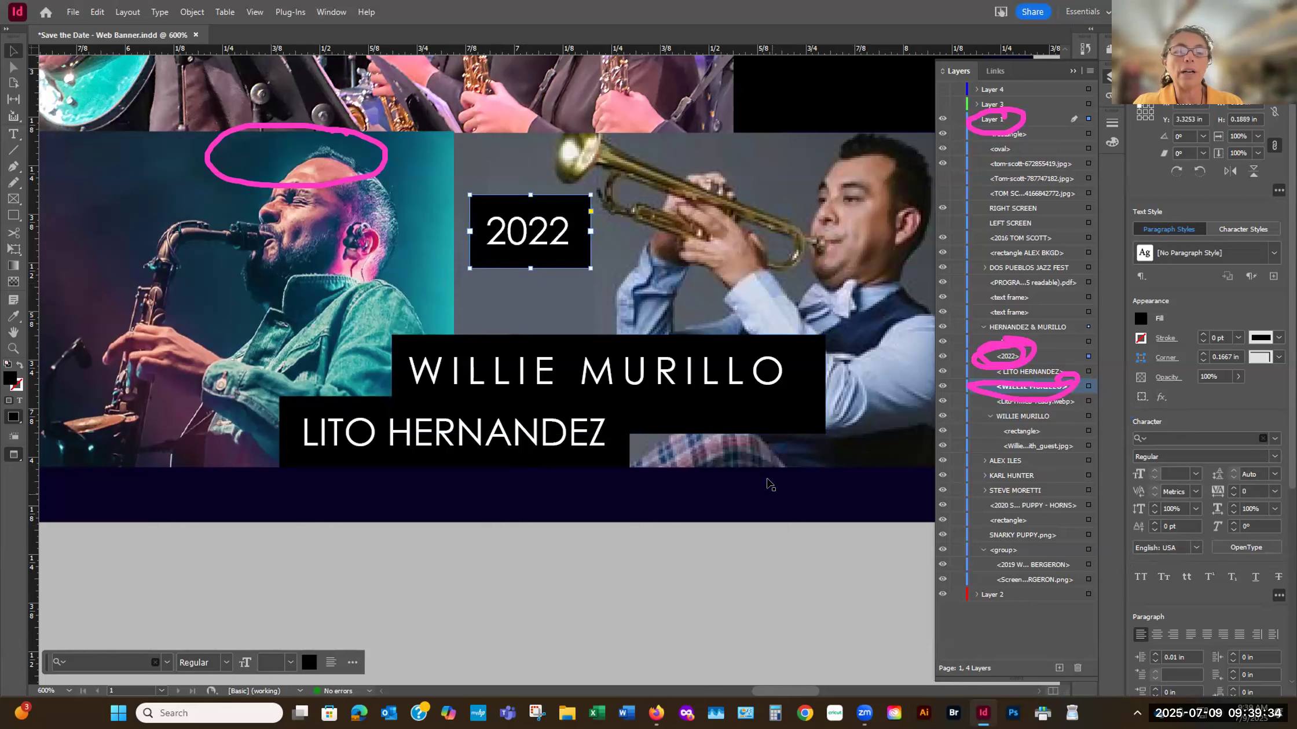
pyautogui.click(832, 347)
pyautogui.moveTo(641, 400); pyautogui.dragTo(422, 324)
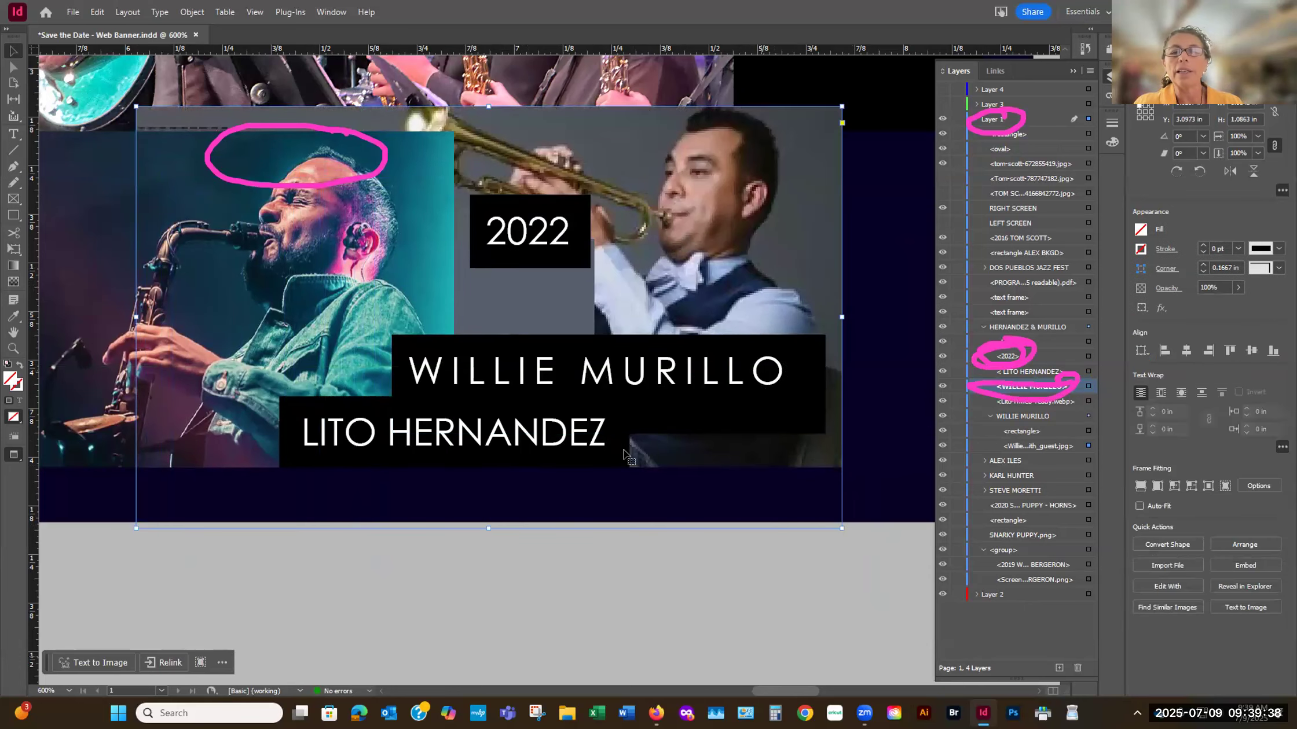
pyautogui.moveTo(539, 432); pyautogui.dragTo(555, 495)
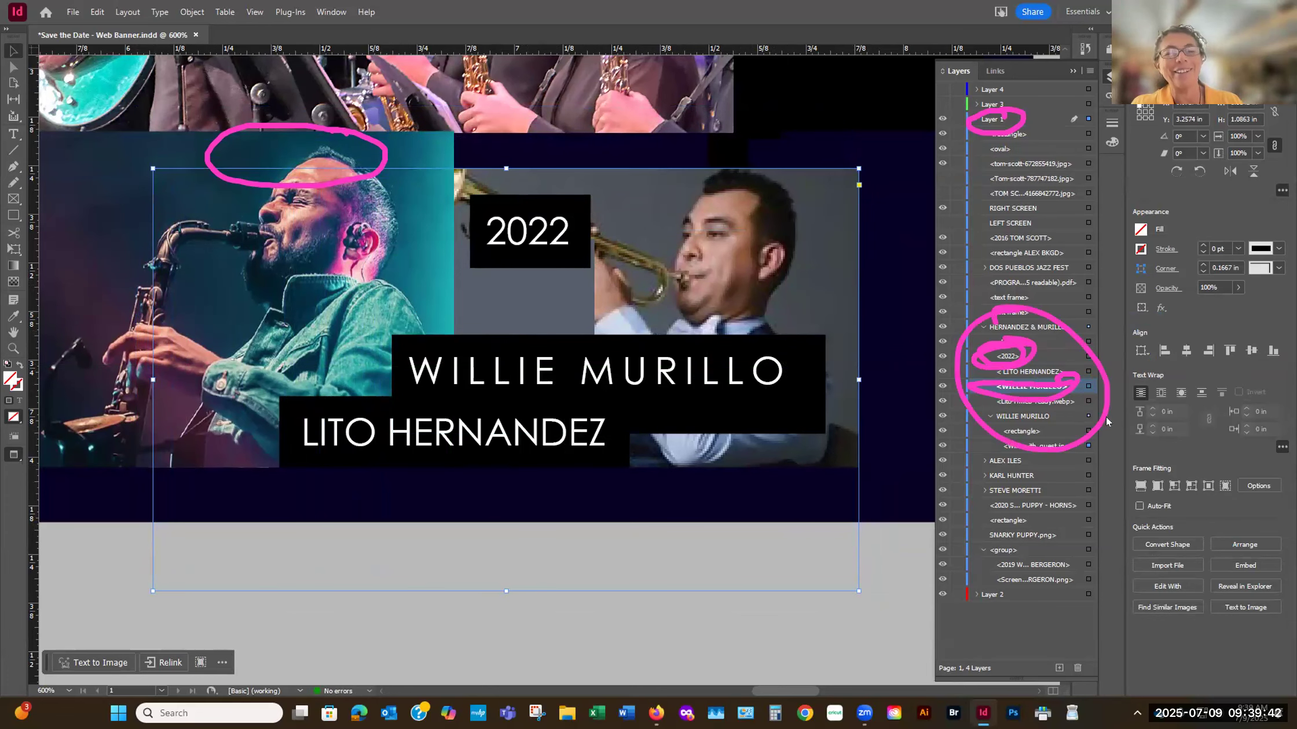
pyautogui.hotkey('ctrl', 'z')
pyautogui.hotkey('ctrl', 'z')
pyautogui.hotkey('ctrl', 'z')
pyautogui.hotkey('ctrl', 'z')
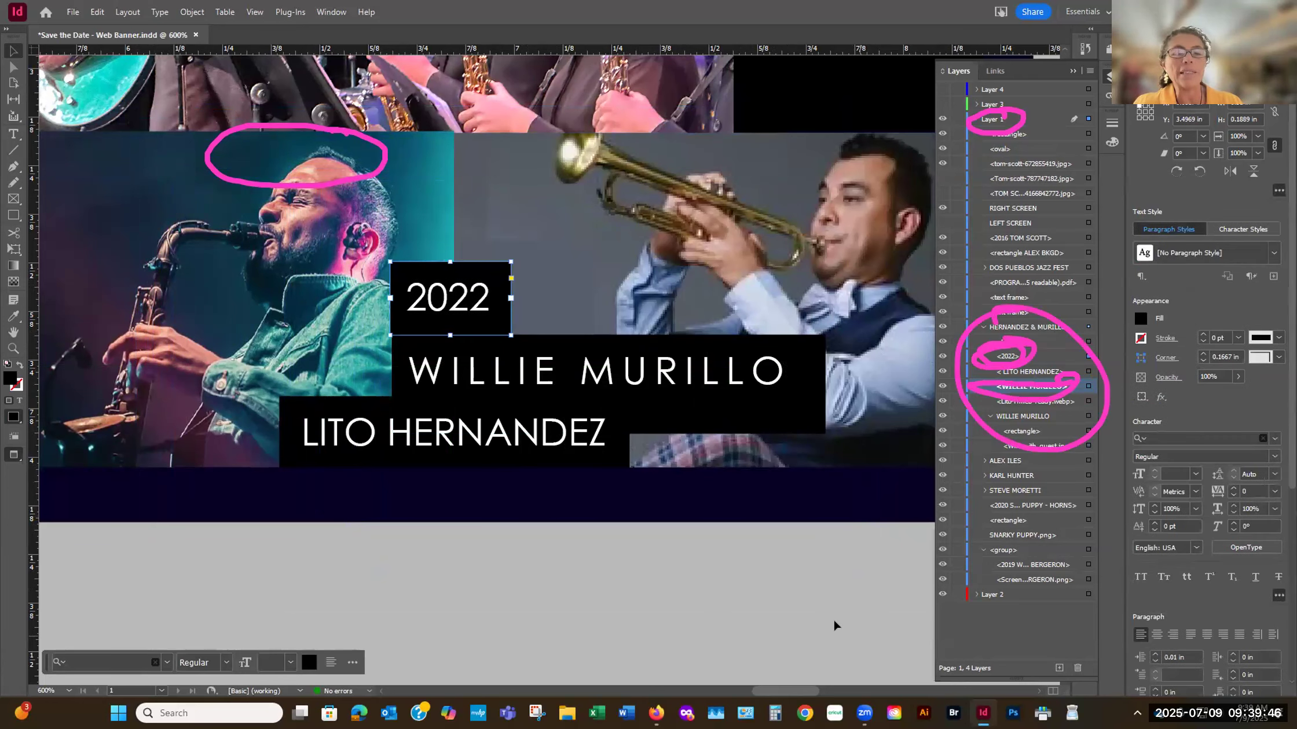
# - Nudge the 2022 caption sideways and the trumpeter photo vertically by one increment, returning each to its original position
pyautogui.press('Right')
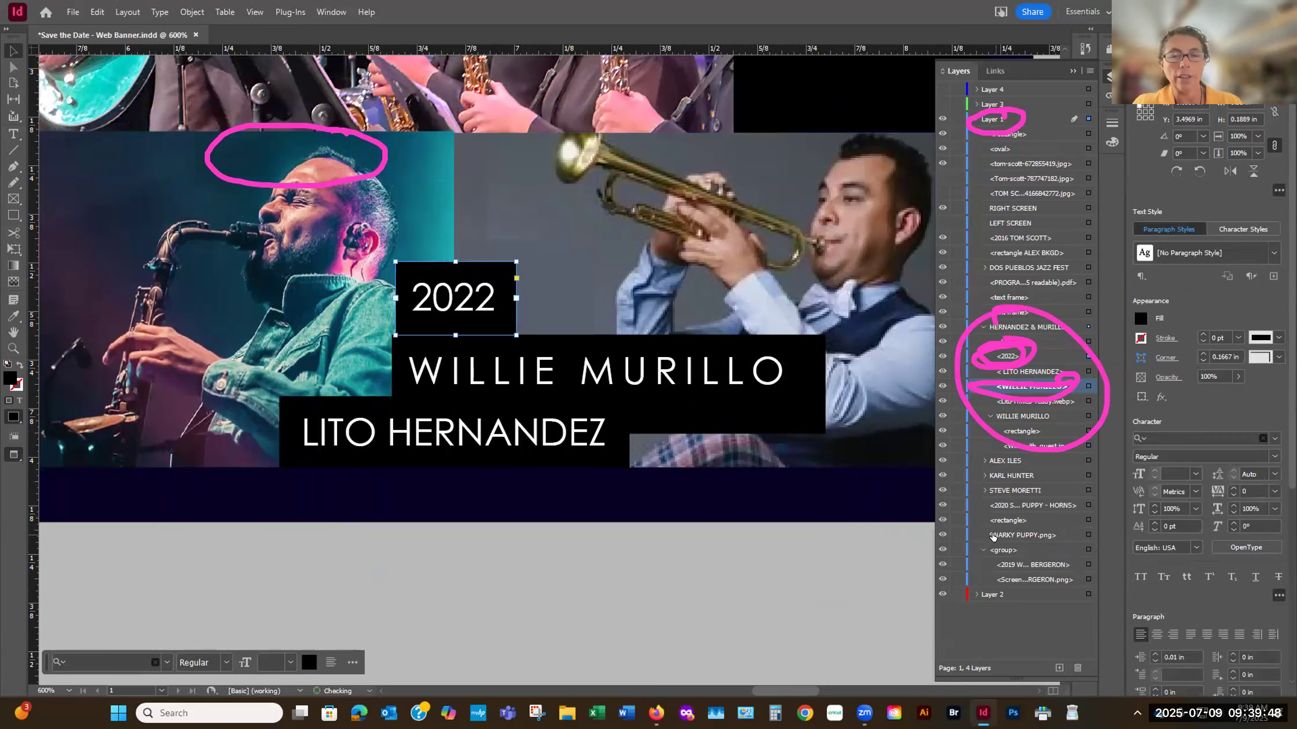
pyautogui.press('Left')
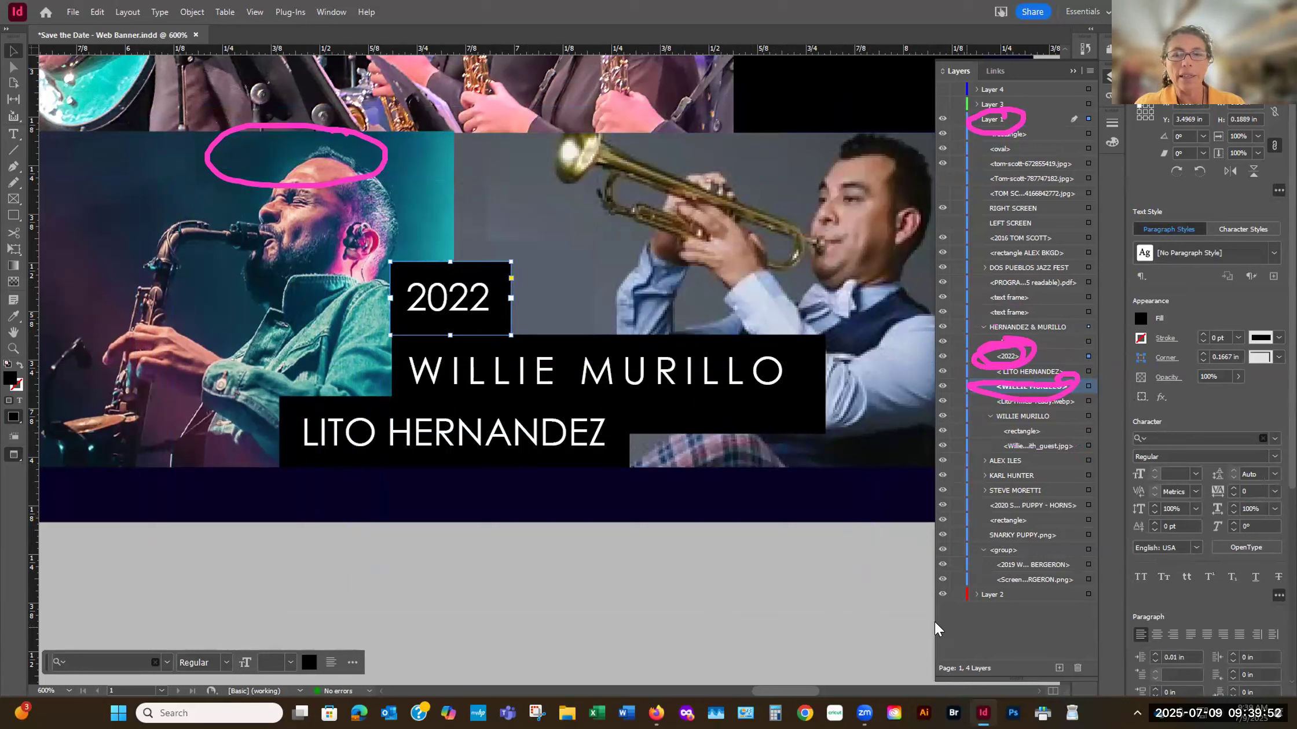
pyautogui.click(502, 196)
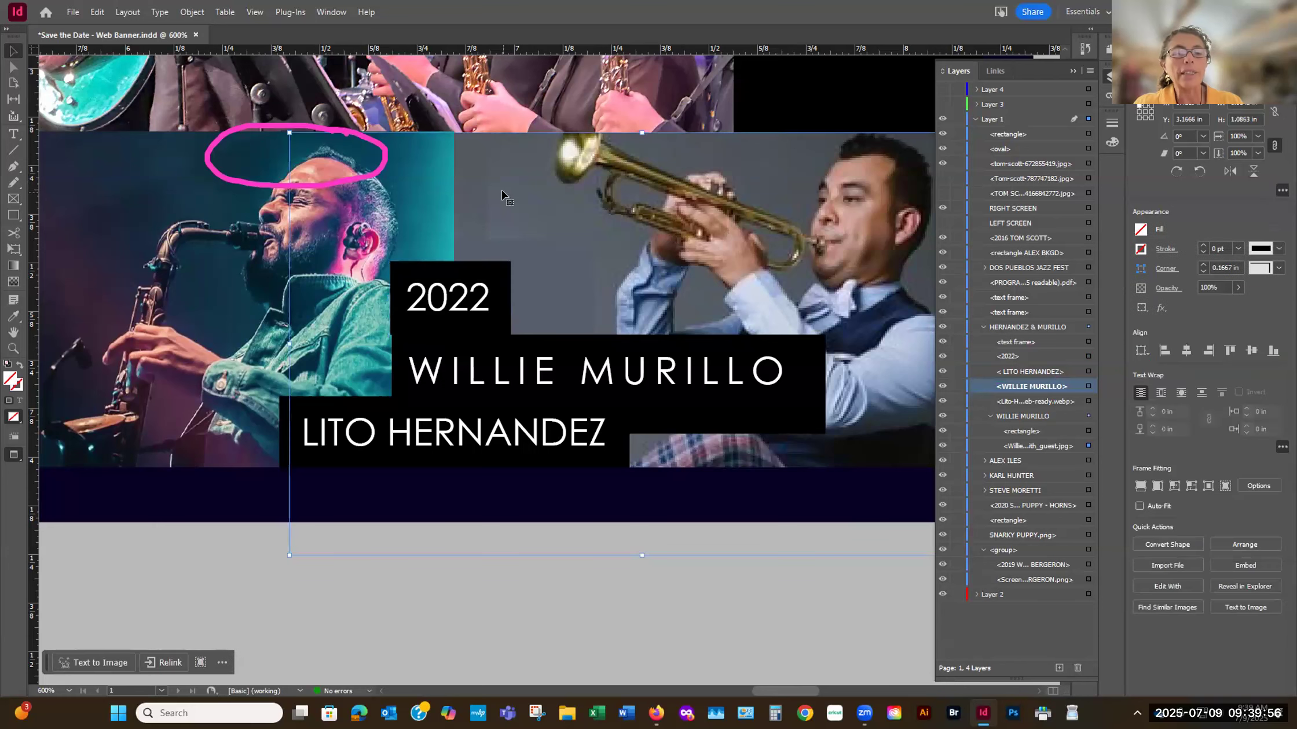
pyautogui.press('Up')
pyautogui.press('Down')
pyautogui.click(574, 596)
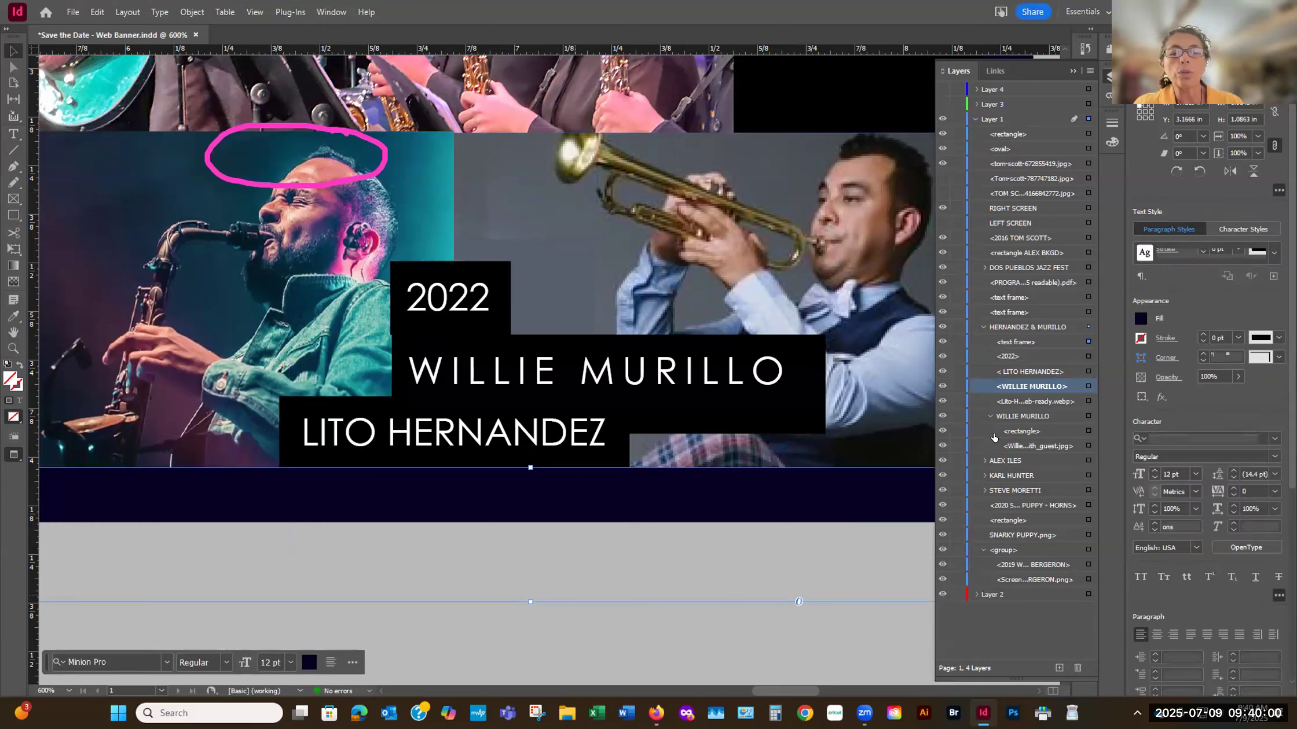
pyautogui.click(1087, 416)
pyautogui.hotkey('ctrl', '-')
pyautogui.hotkey('ctrl', '-')
pyautogui.hotkey('ctrl', '-')
pyautogui.hotkey('ctrl', '-')
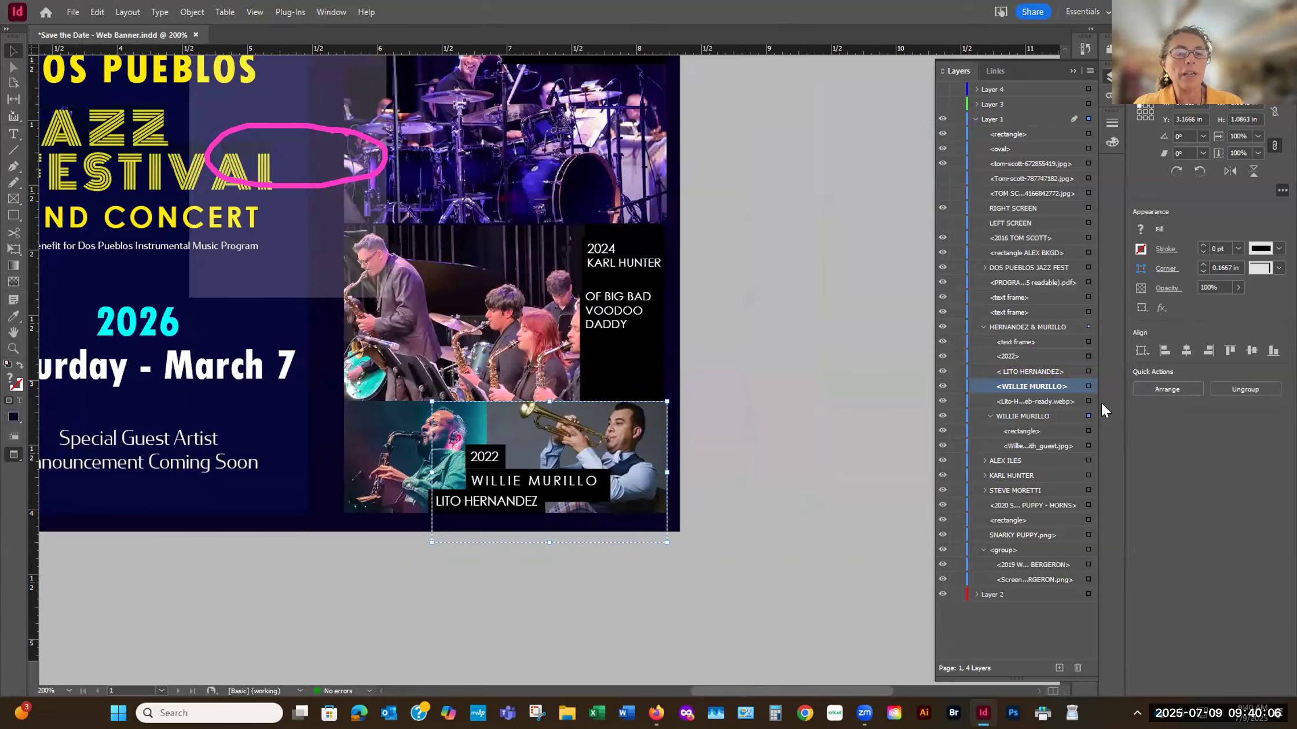
pyautogui.click(844, 509)
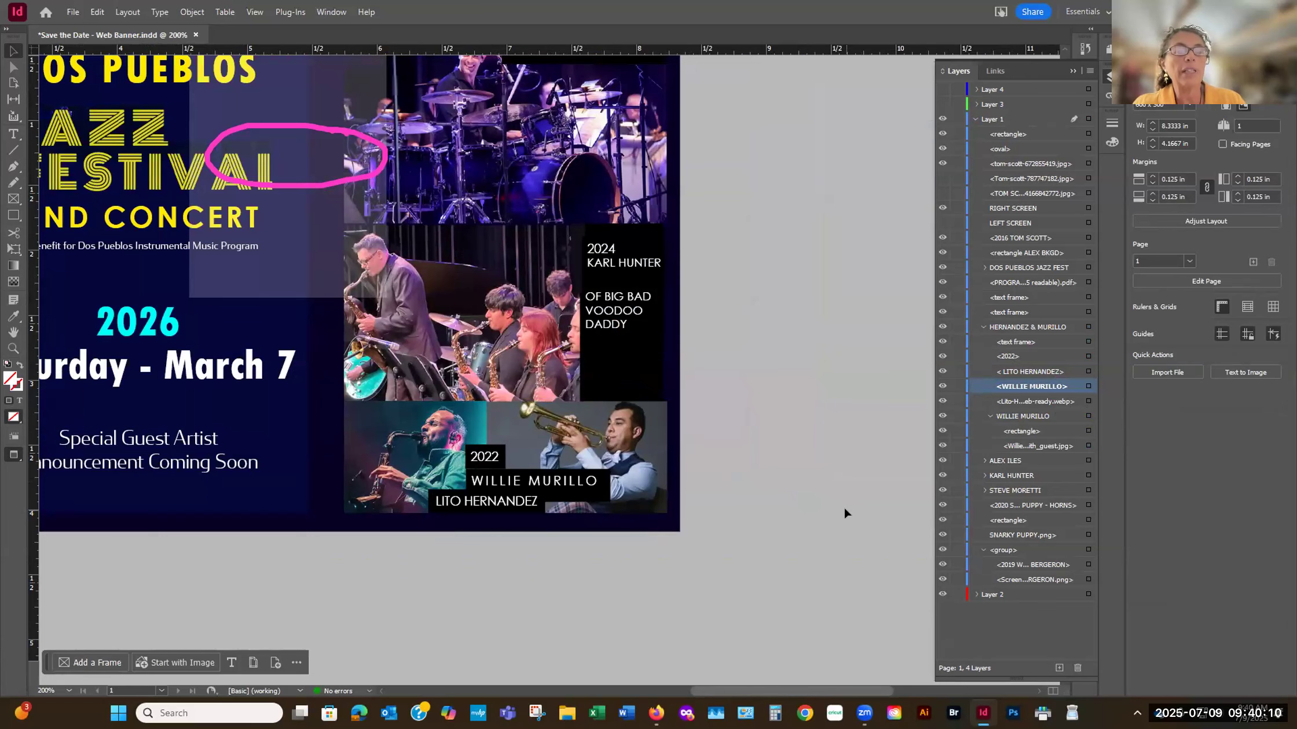
pyautogui.hotkey('ctrl', '-')
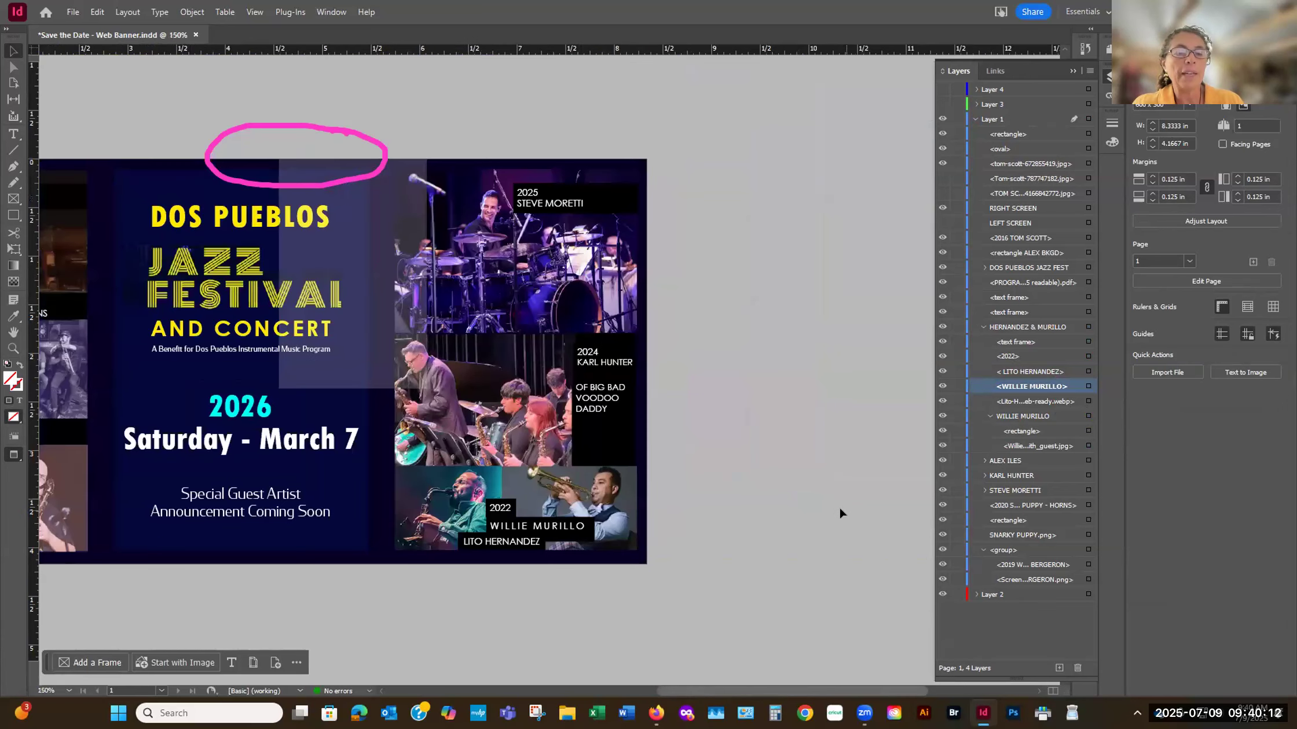
pyautogui.hotkey('ctrl', 'o')
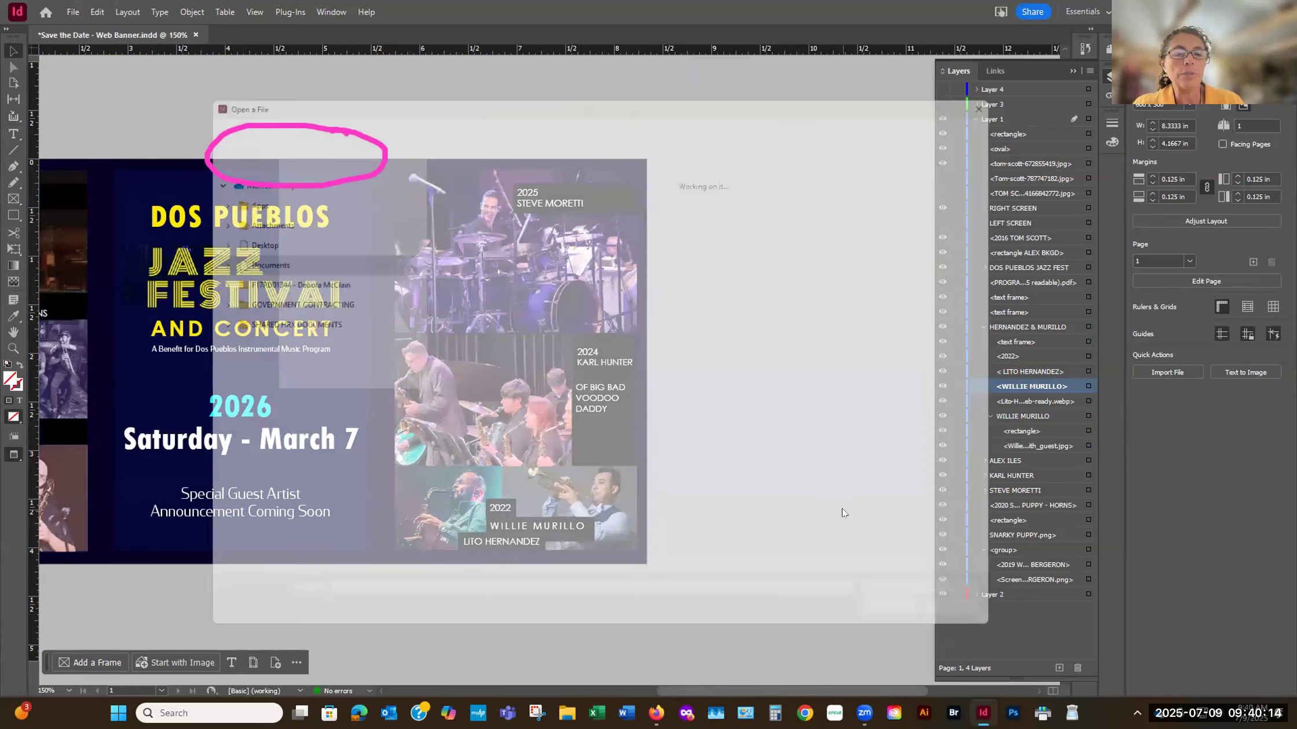
pyautogui.press('Escape')
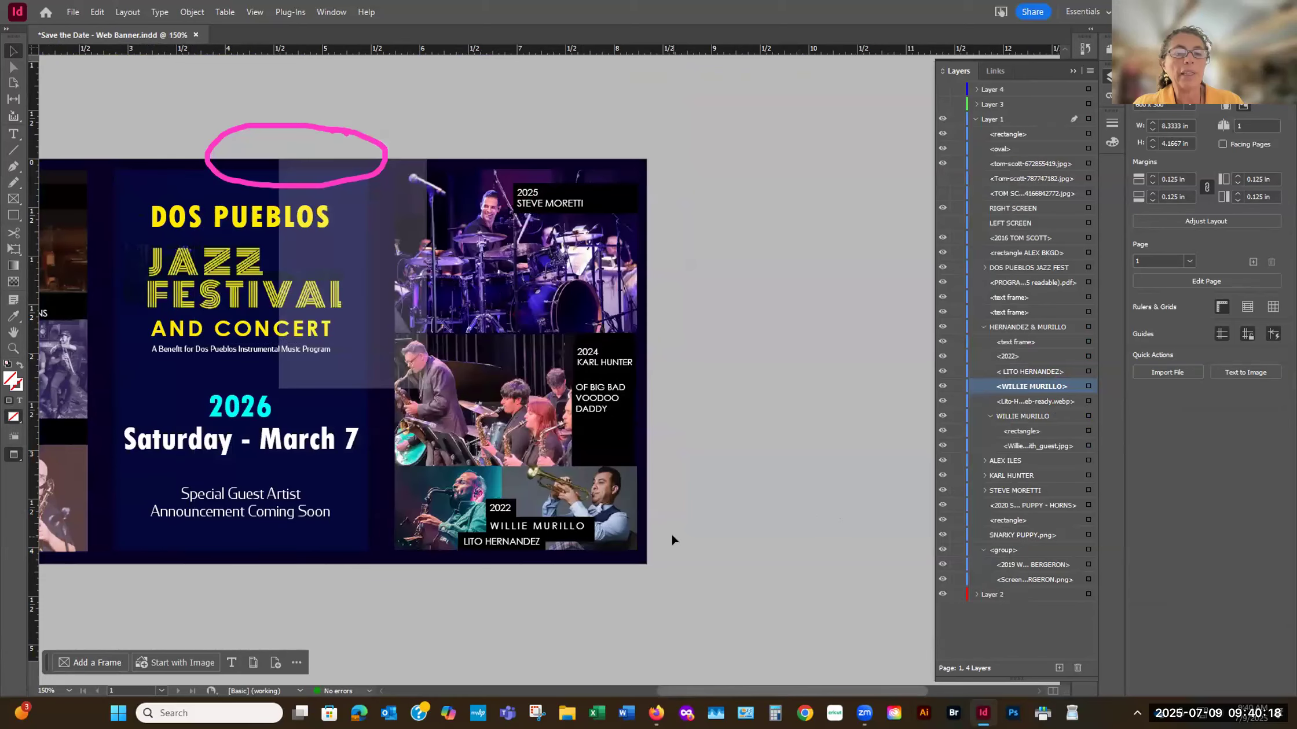
pyautogui.hotkey('ctrl', '-')
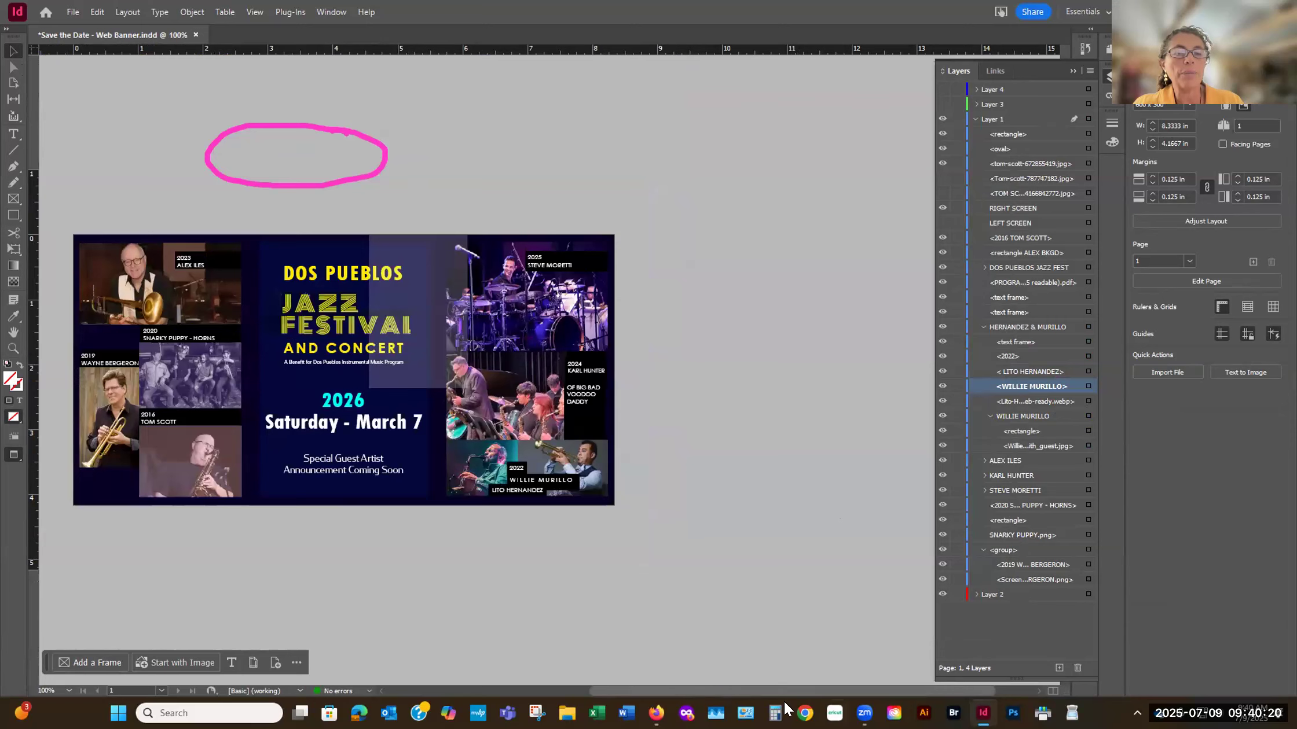
pyautogui.hscroll(-5, 781, 687)
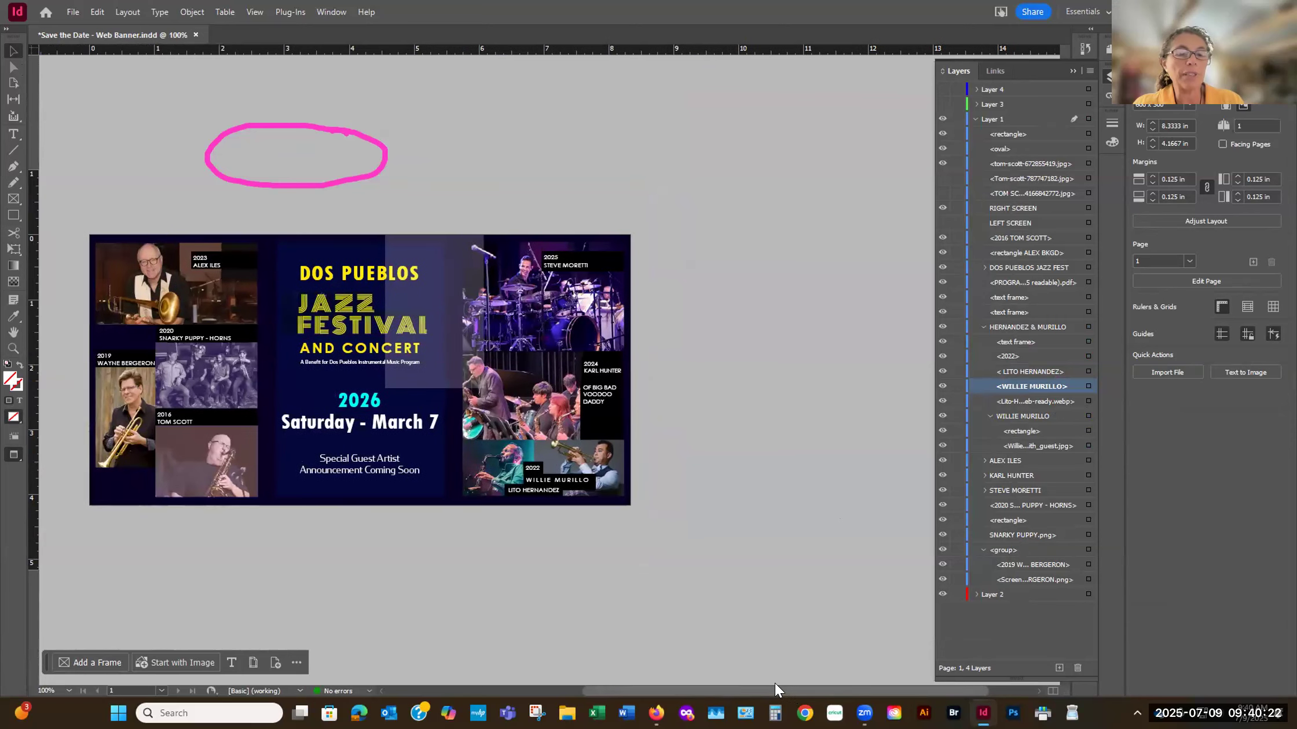
pyautogui.moveTo(781, 690); pyautogui.dragTo(903, 681)
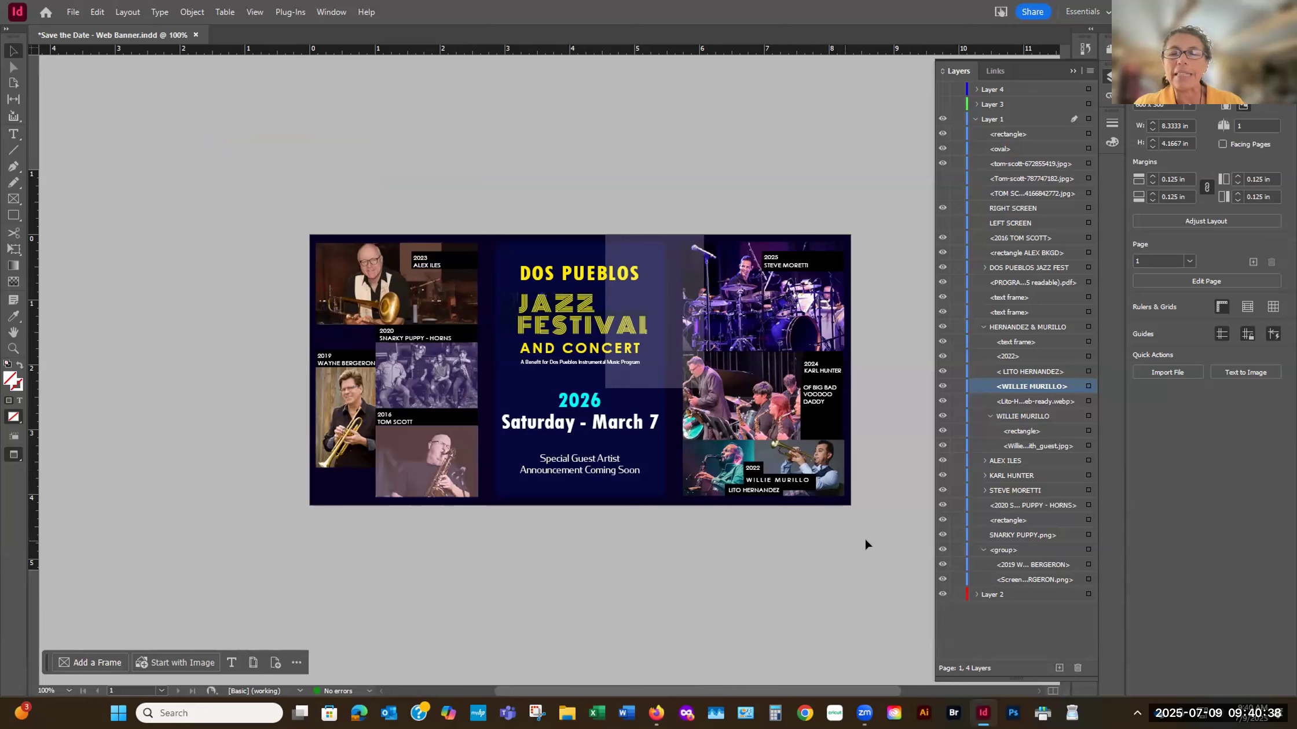
pyautogui.click(1088, 357)
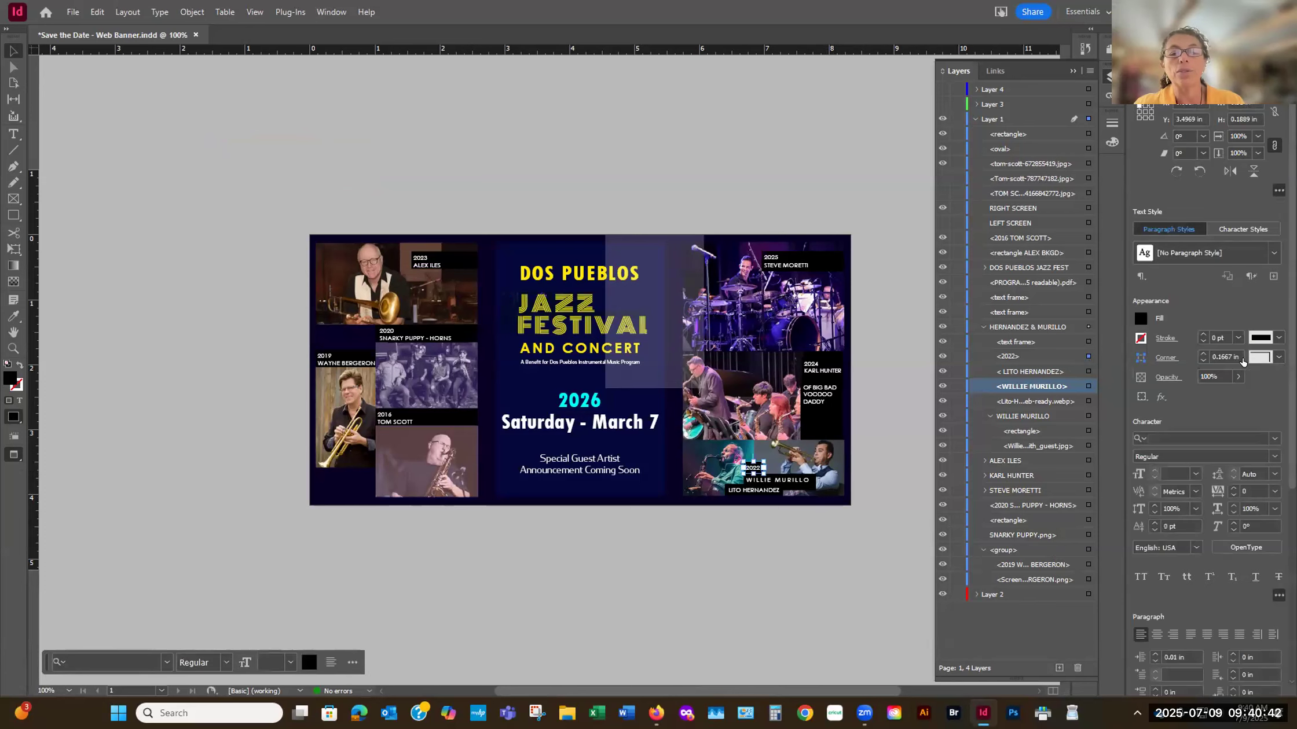
pyautogui.click(1274, 491)
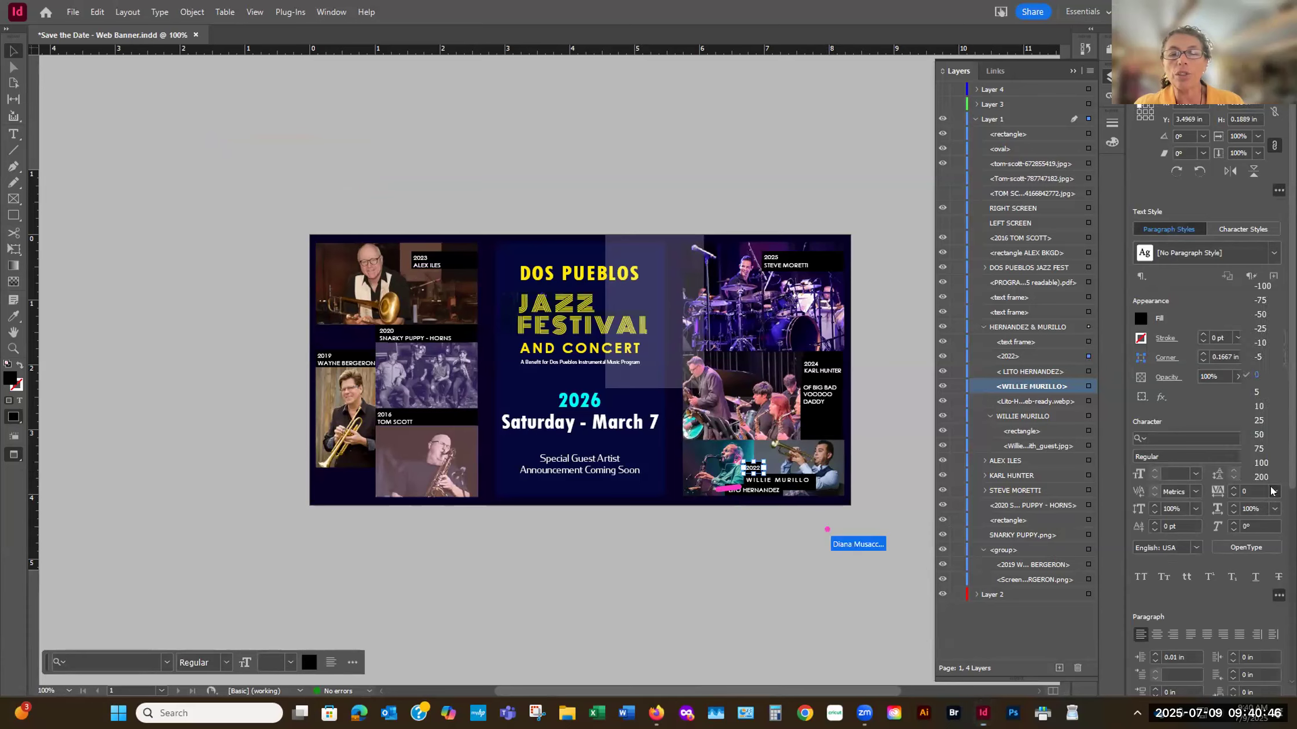
pyautogui.click(1268, 476)
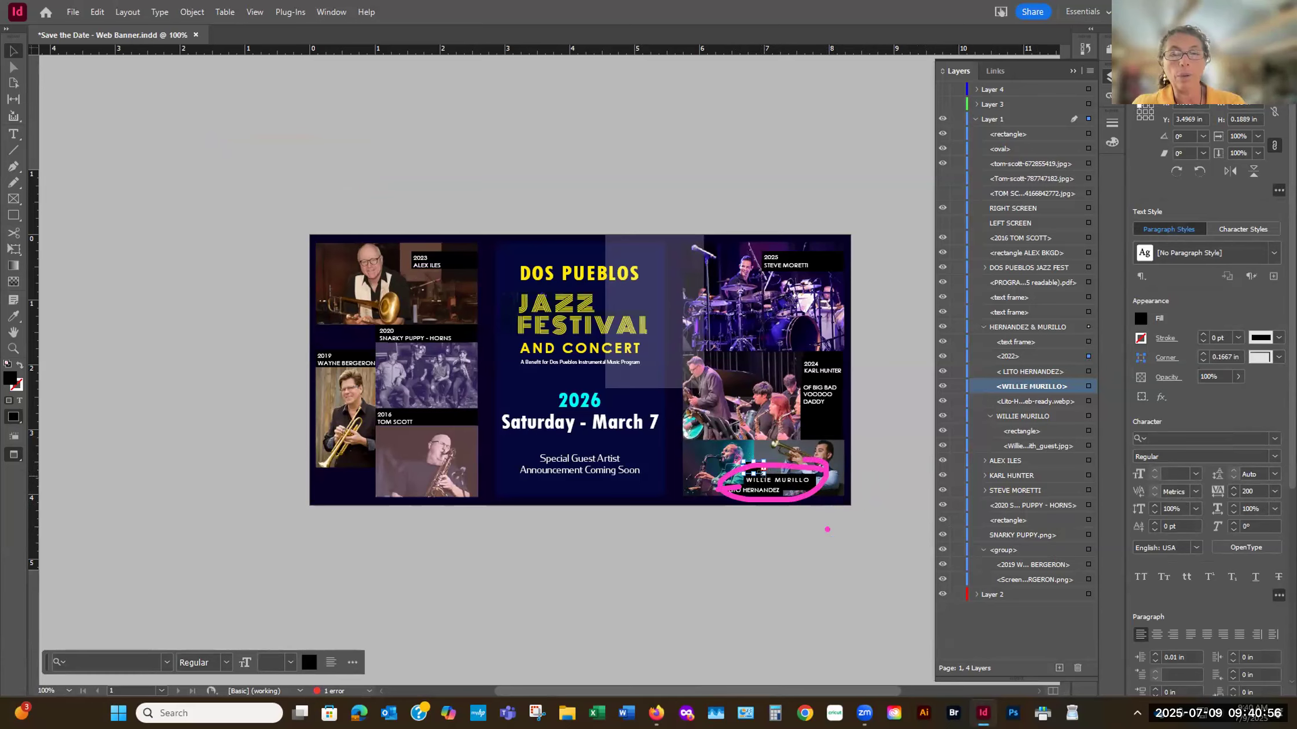
# - Enlarge the 2022 caption frame to about 0.27 in high so its spaced text fits, and clear the selection after checking it
pyautogui.moveTo(763, 474); pyautogui.dragTo(773, 480)
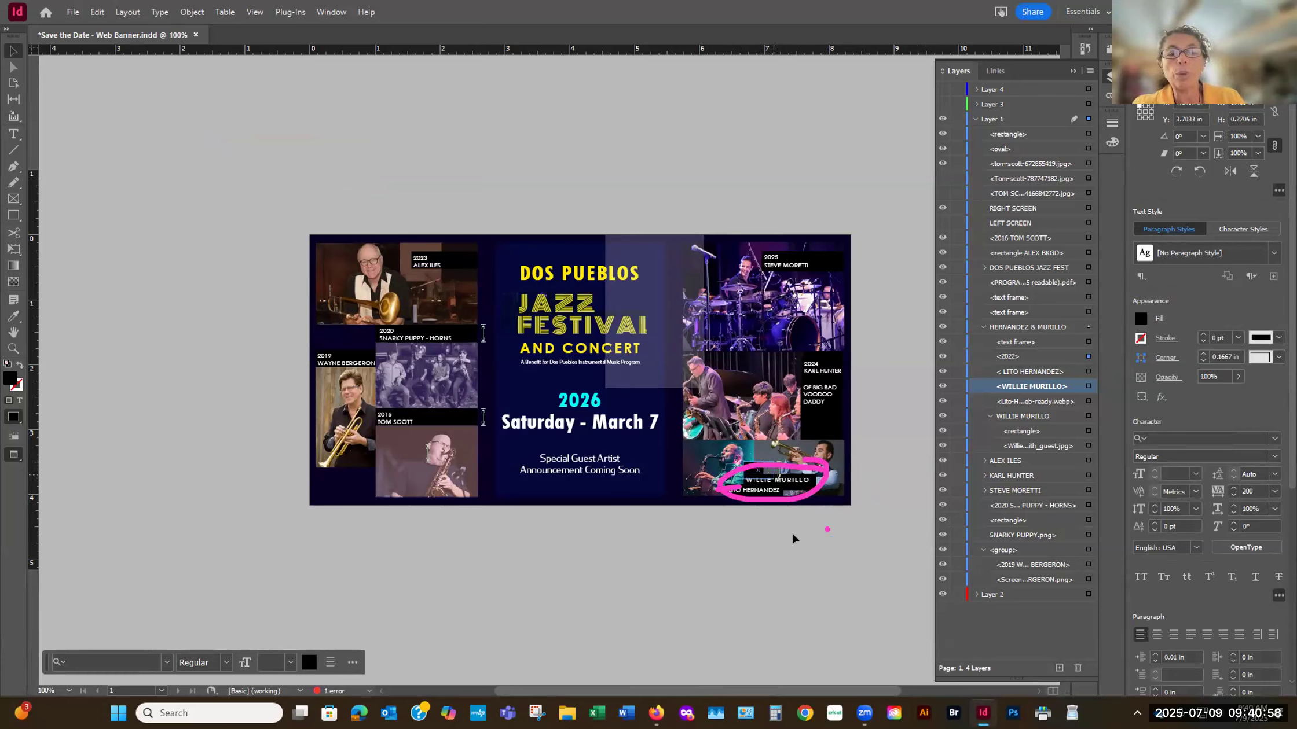
pyautogui.click(803, 611)
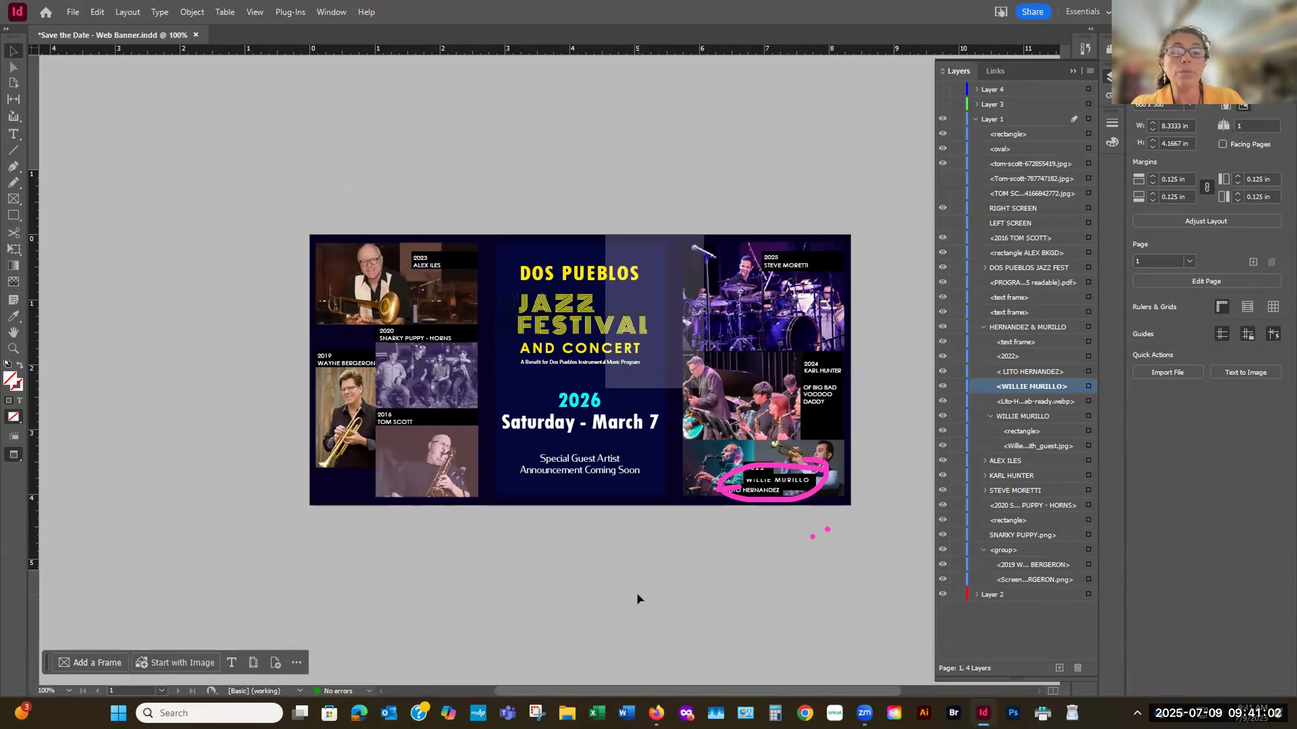
pyautogui.click(769, 476)
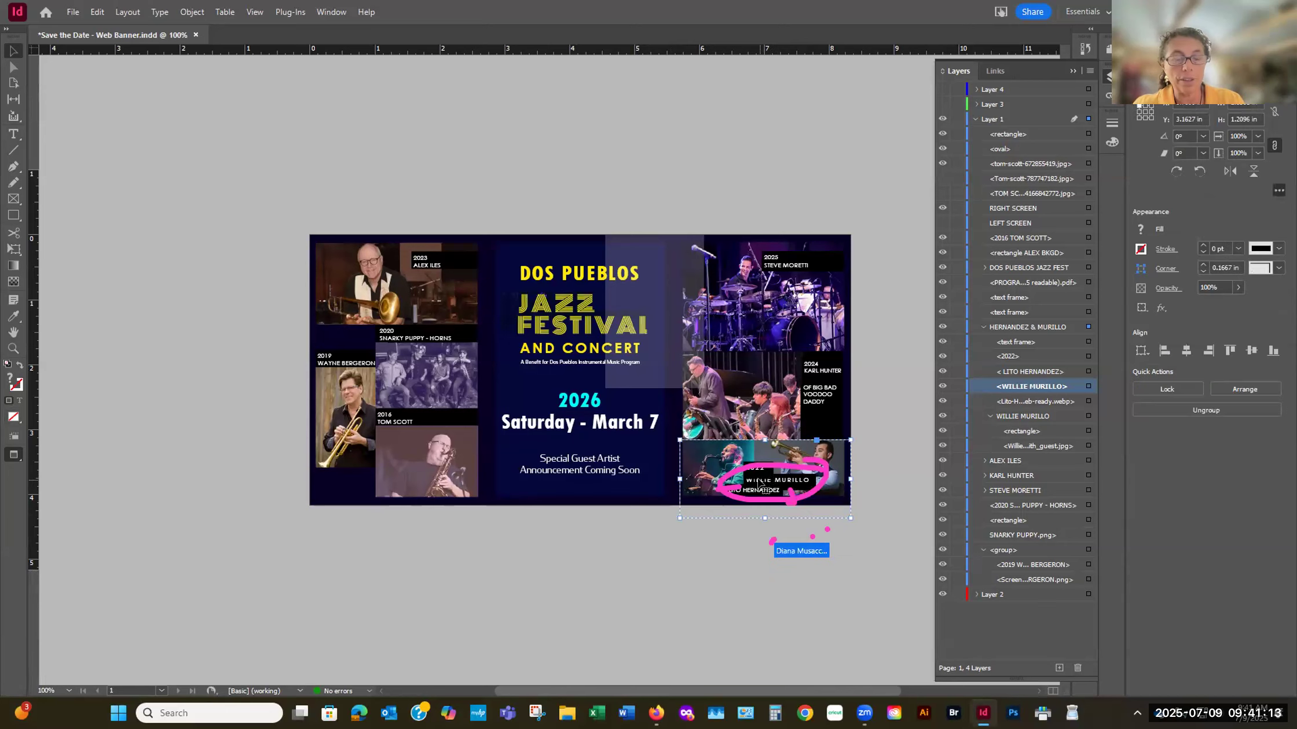
pyautogui.click(1089, 357)
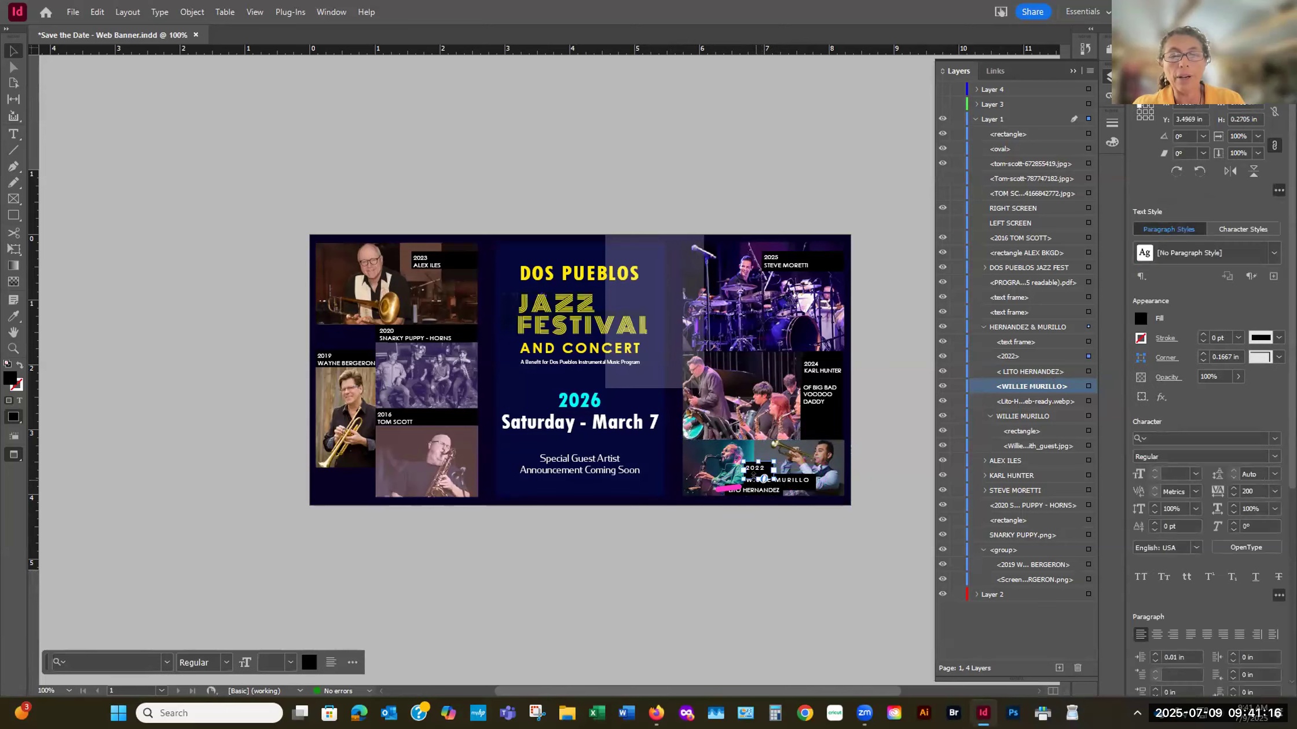
pyautogui.click(805, 547)
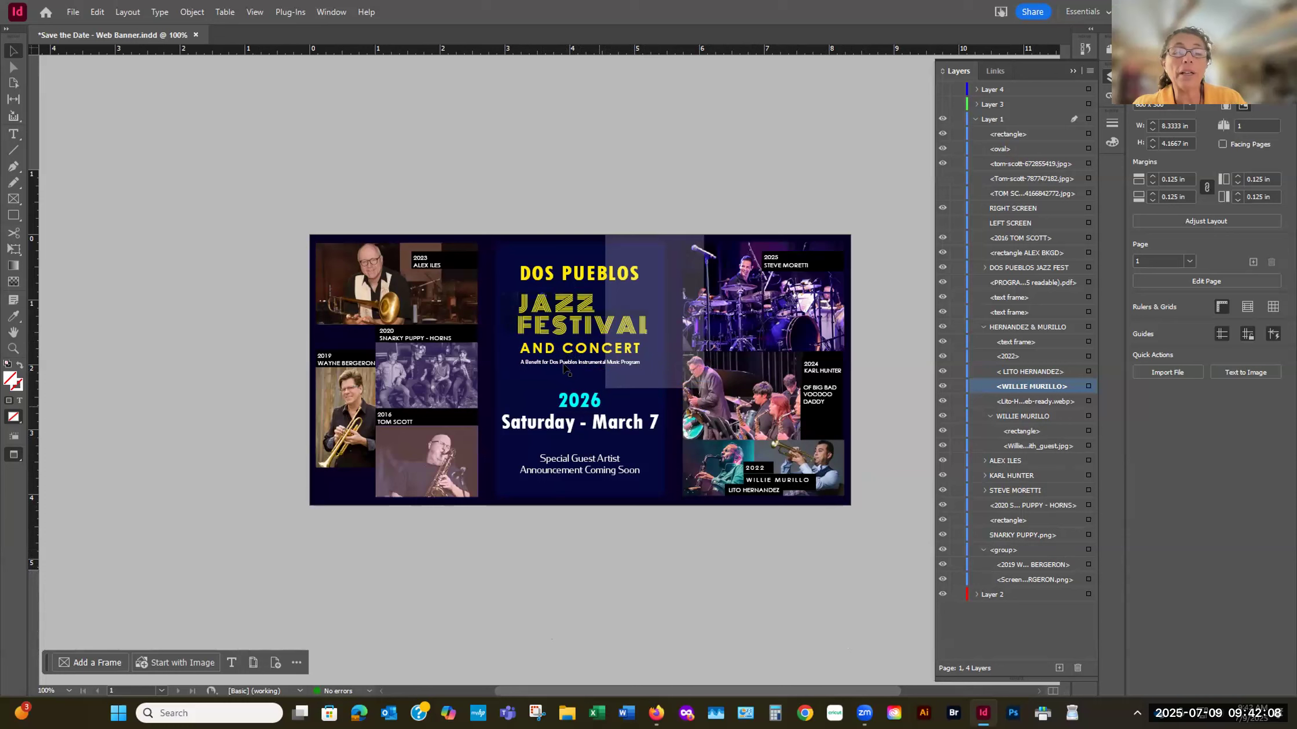
# - Select the central DOS PUEBLOS JAZZ FEST group and magnify the banner to 200% for a closer look
pyautogui.click(533, 332)
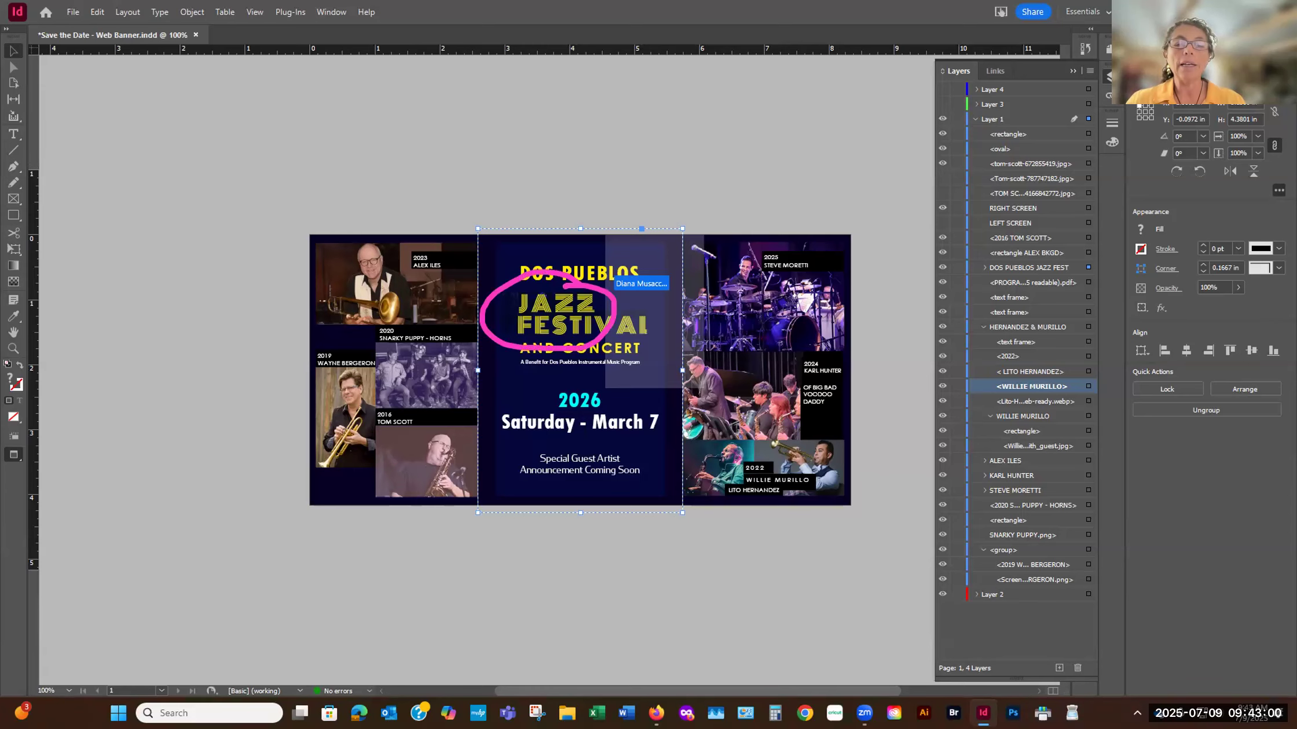
pyautogui.hotkey('ctrl', '=')
pyautogui.hotkey('ctrl', '=')
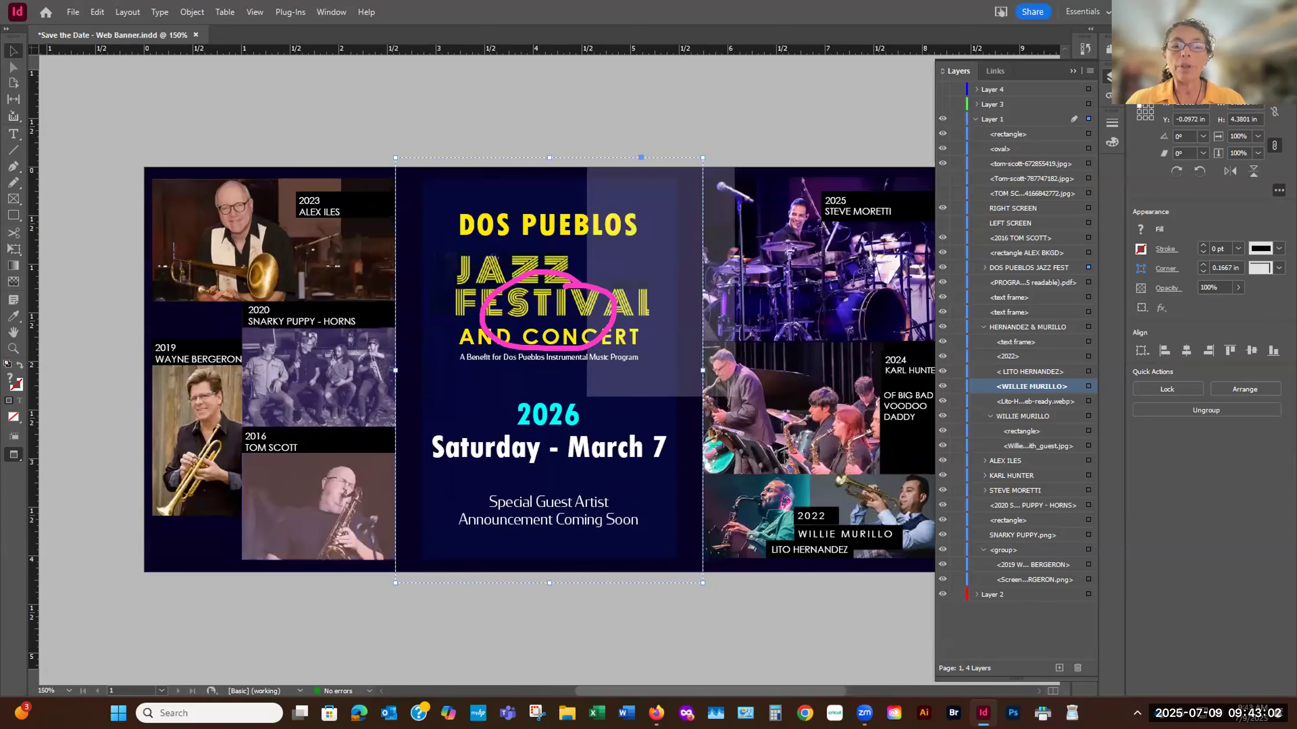
pyautogui.hotkey('ctrl', '=')
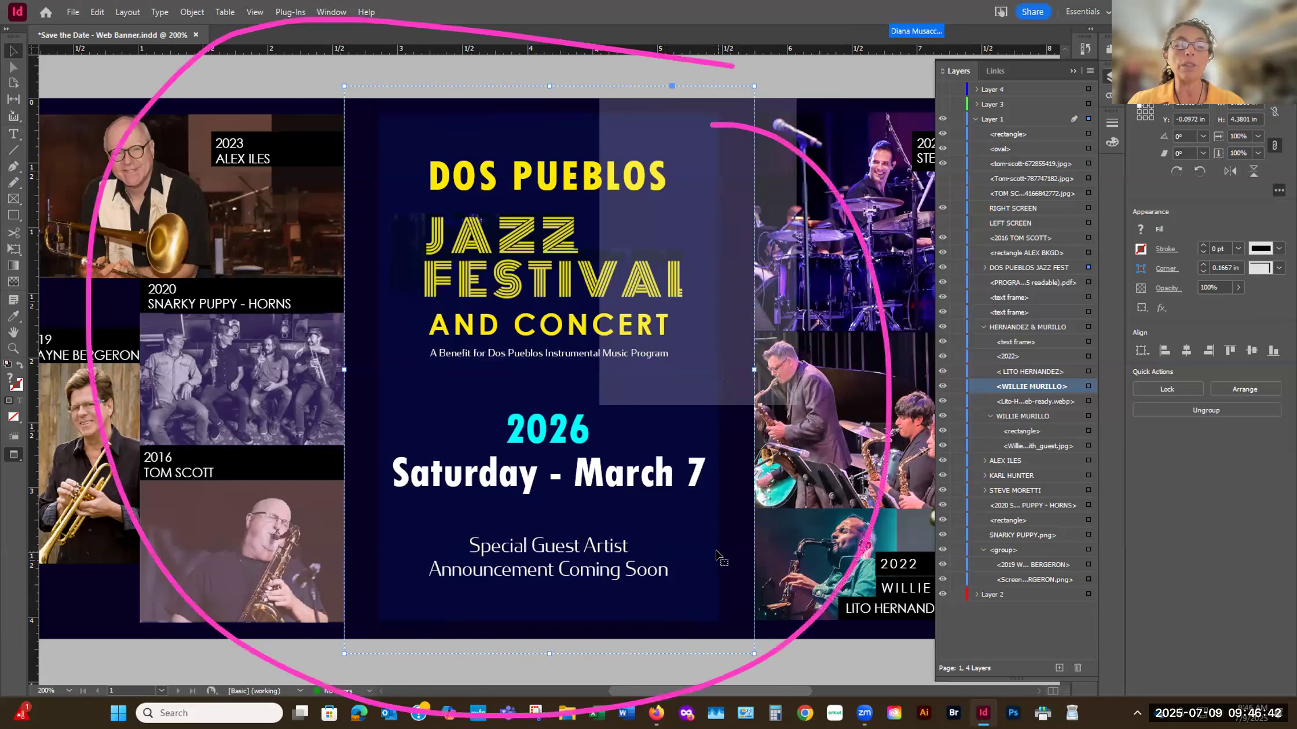
# - Expand the DOS PUEBLOS JAZZ FEST group, select its DP BACKGROUND frame behind the heading, and collapse the group again
pyautogui.click(984, 268)
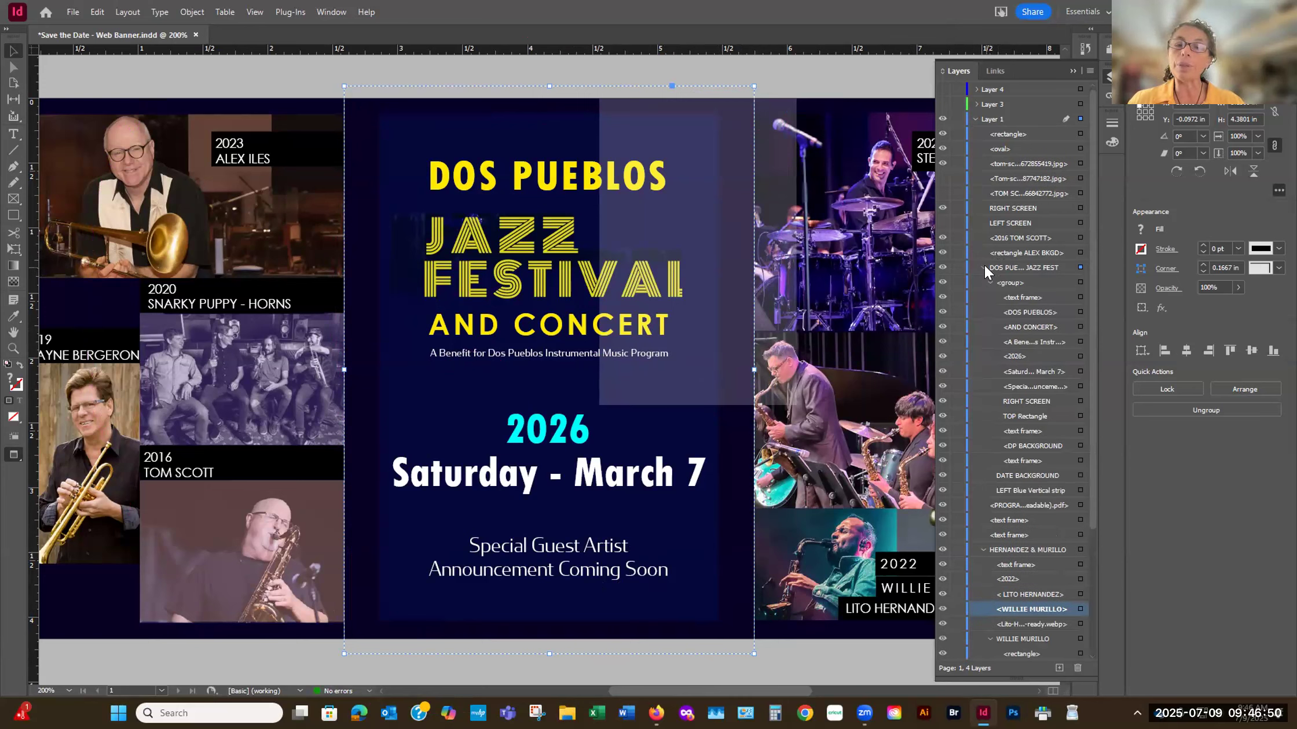
pyautogui.click(1077, 444)
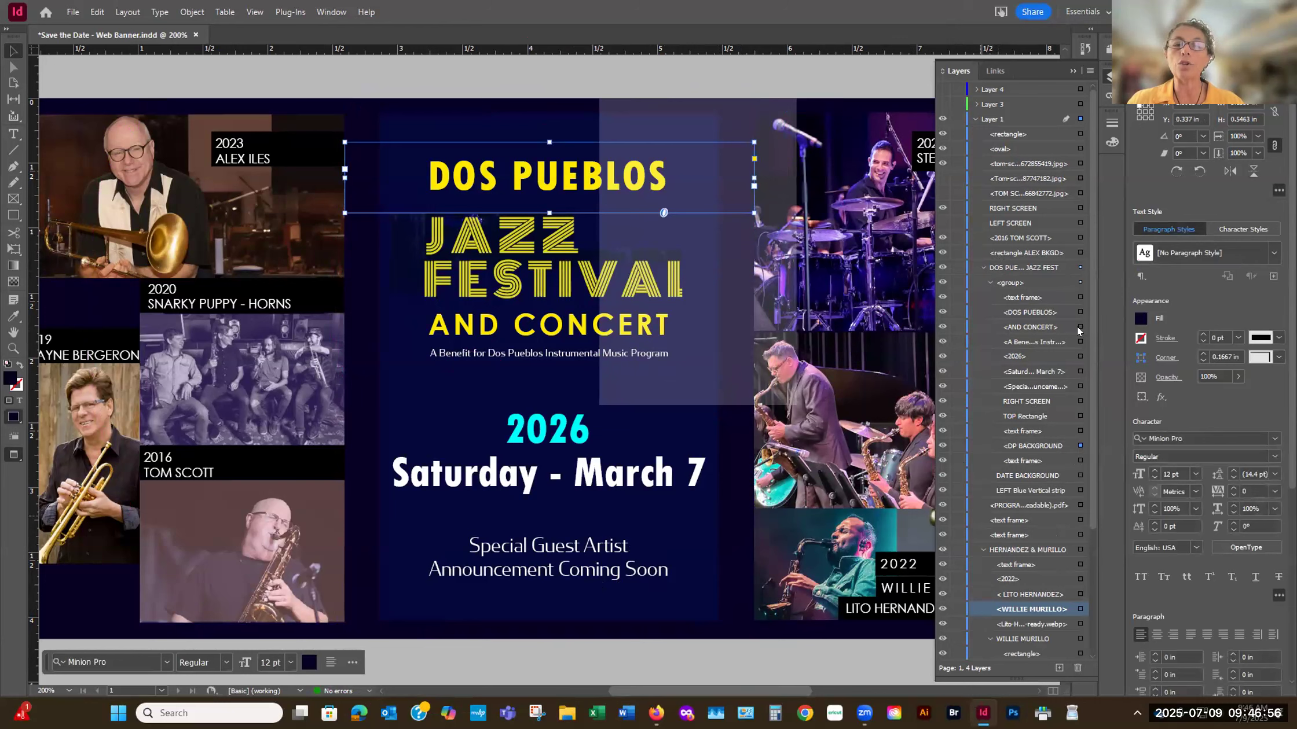
pyautogui.click(982, 267)
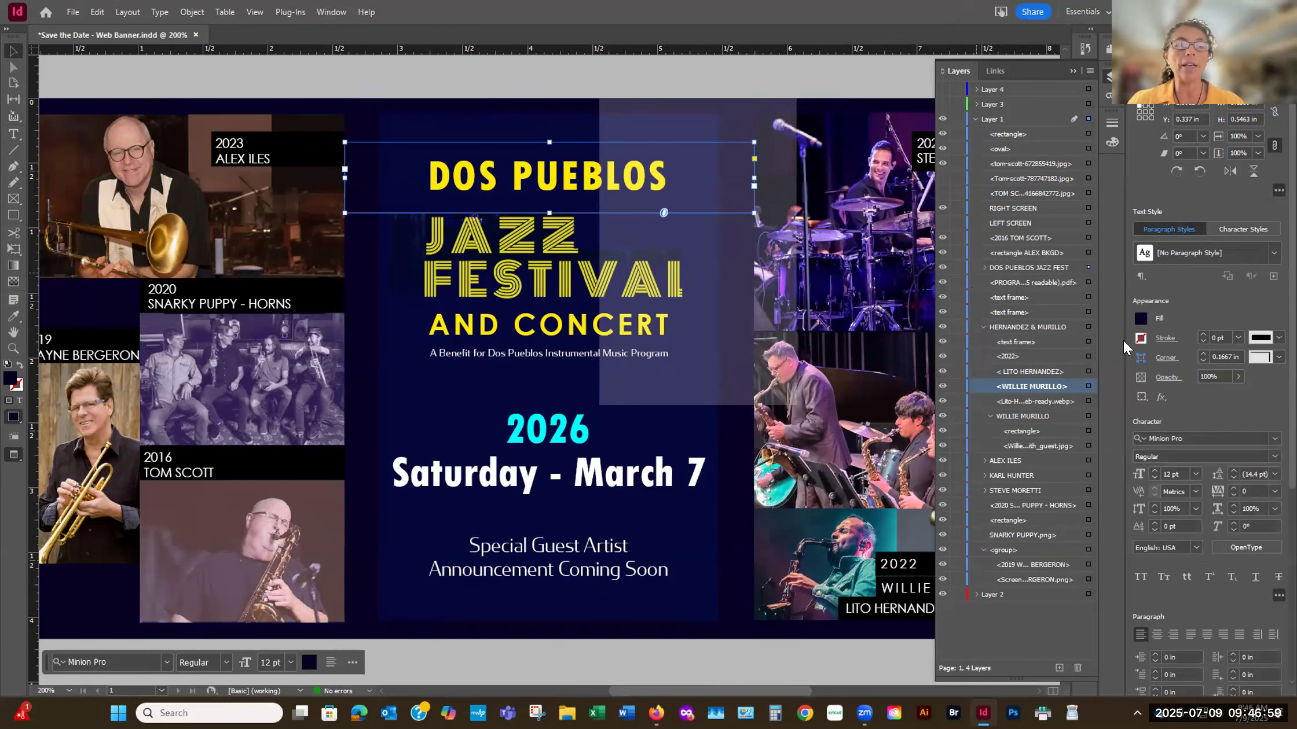
# - Select the WILLIE MURILLO caption, and switch the selection to the "A Benefit for Dos Pueblos Instrumental Music Program" frame inside the expanded DOS PUEBLOS JAZZ FEST group
pyautogui.click(1087, 386)
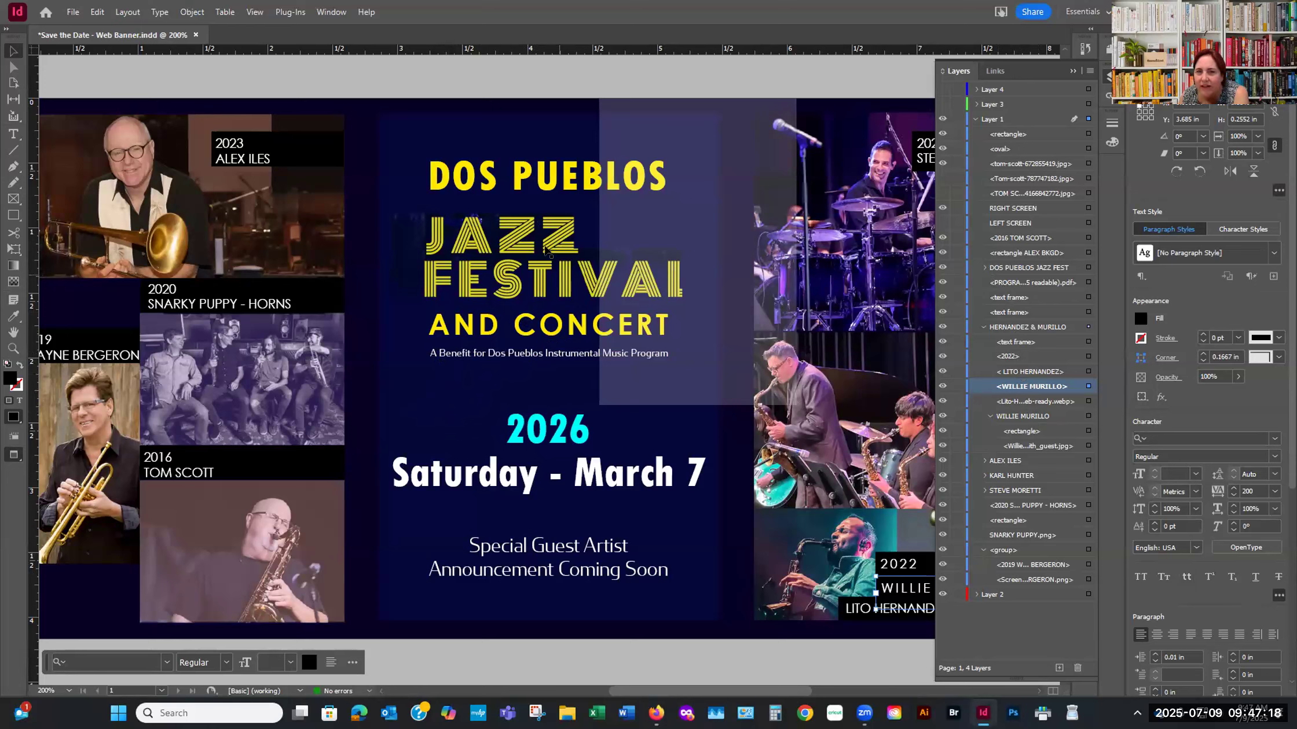
pyautogui.click(983, 267)
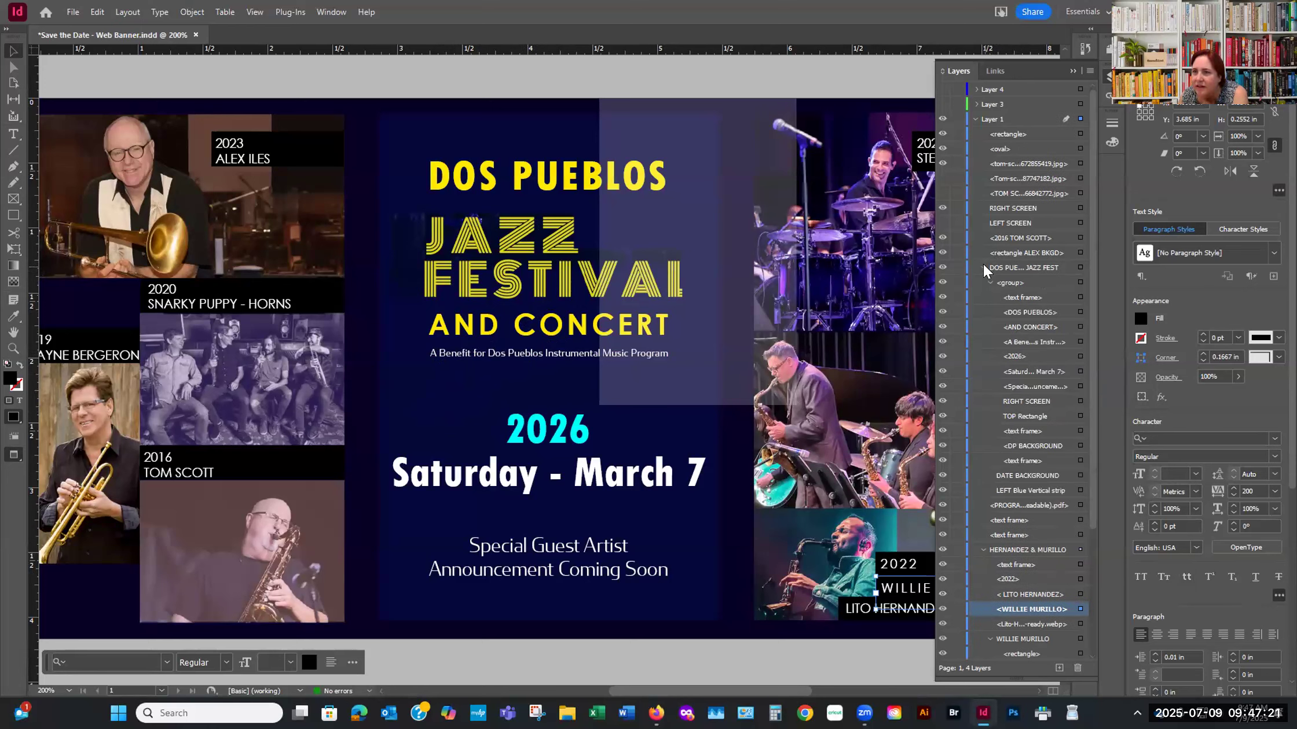
pyautogui.click(1079, 343)
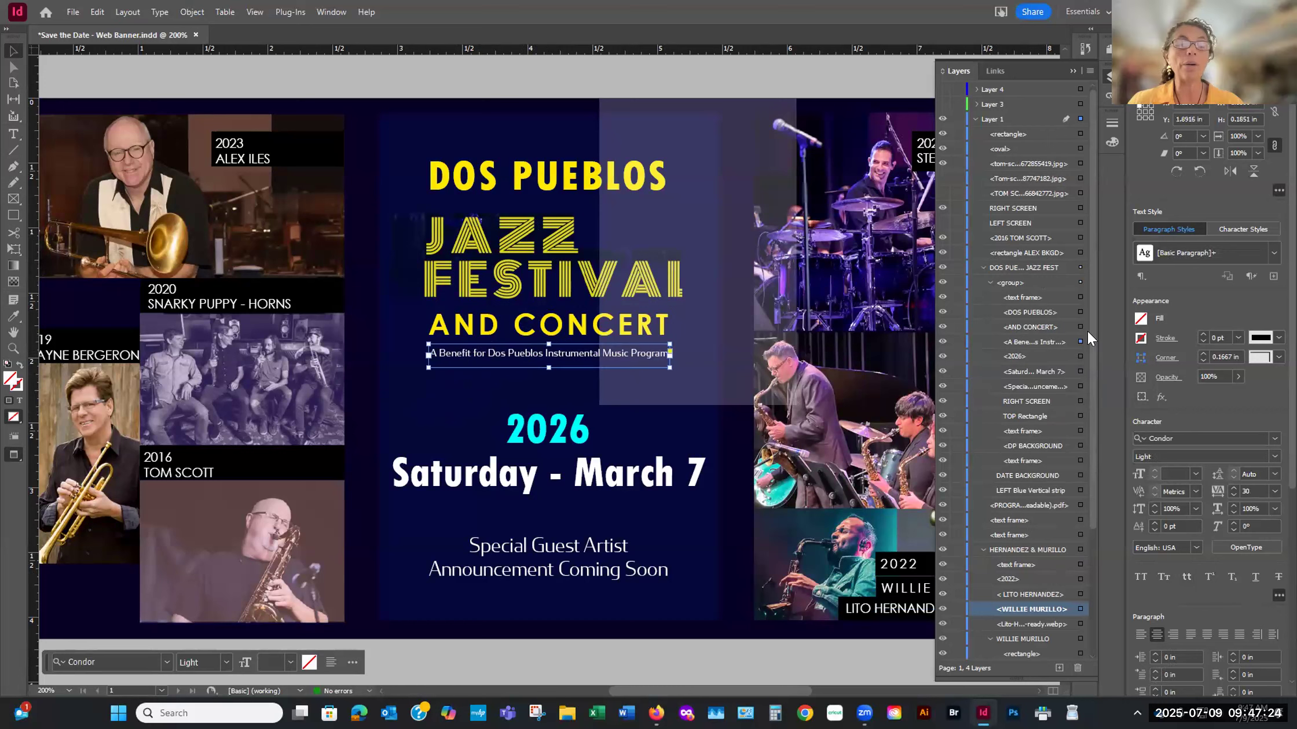
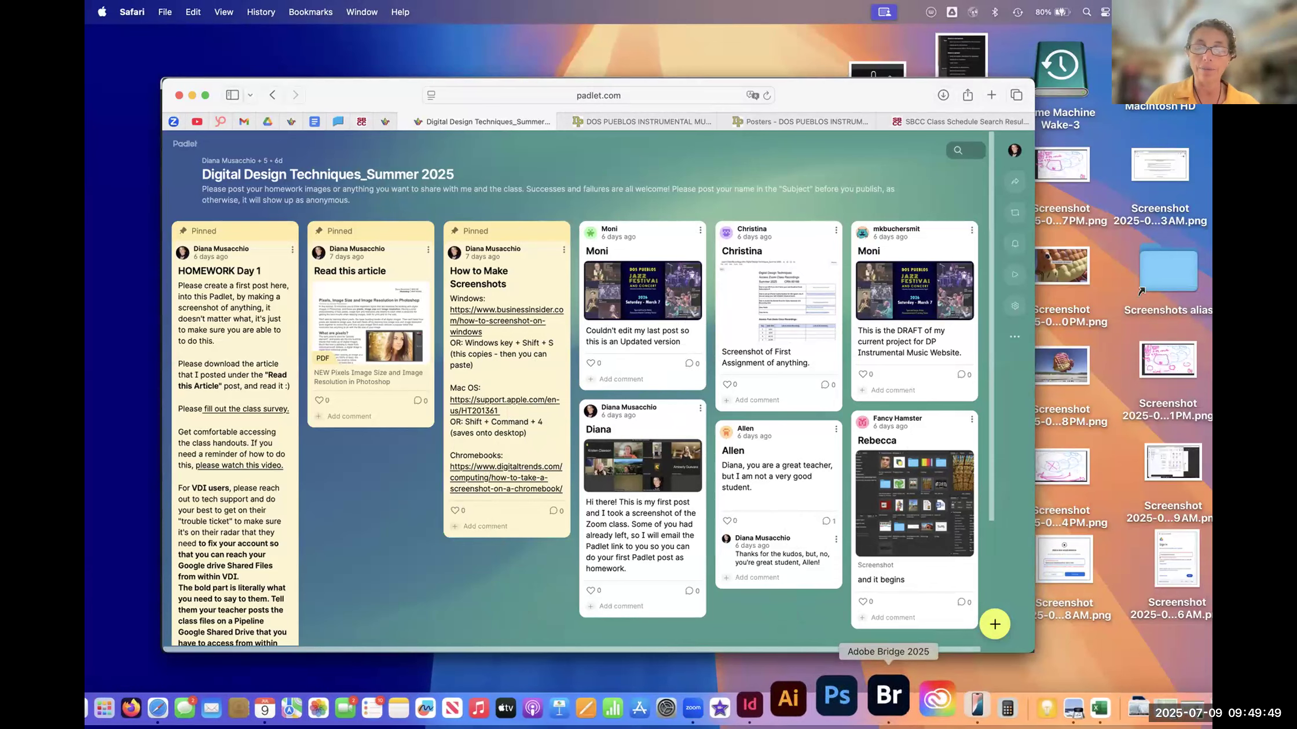
# - Switch to Adobe Bridge and show the contents of the Summer 2025_Digital Design Techniques favorite folder
pyautogui.click(877, 703)
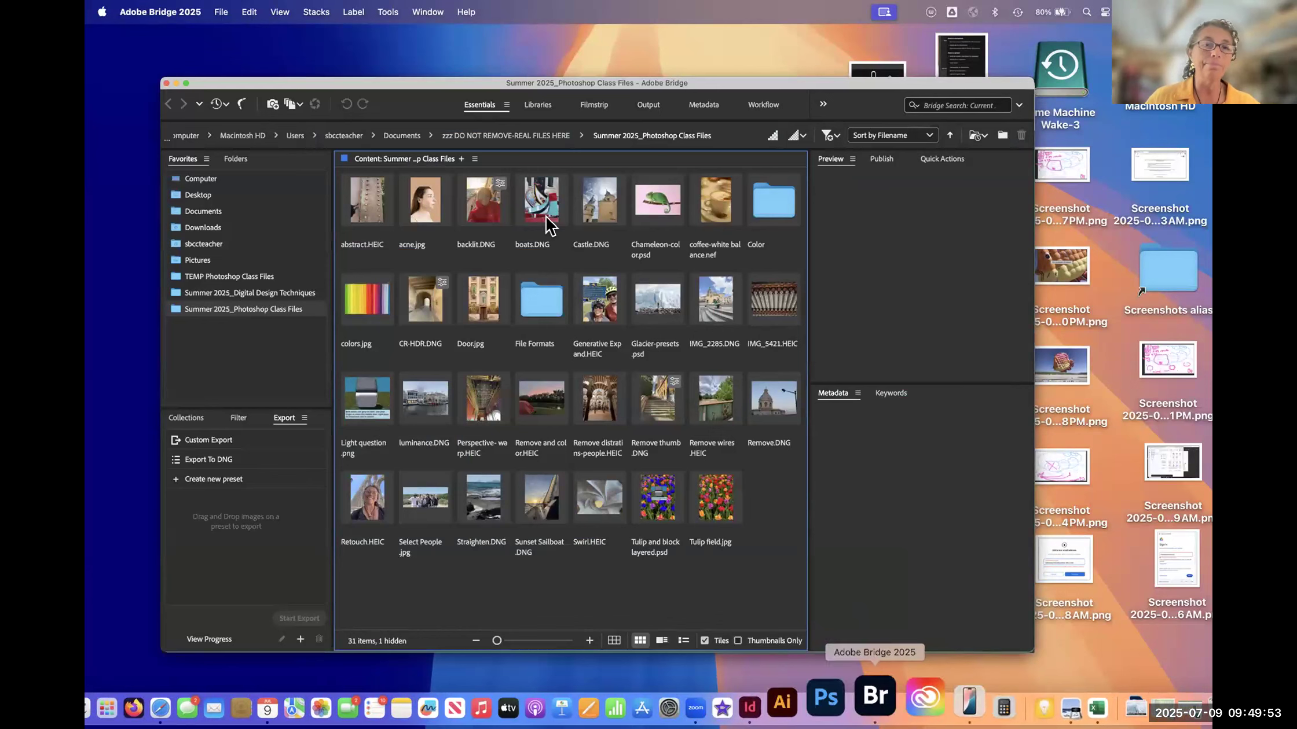
pyautogui.moveTo(421, 82); pyautogui.dragTo(420, 82)
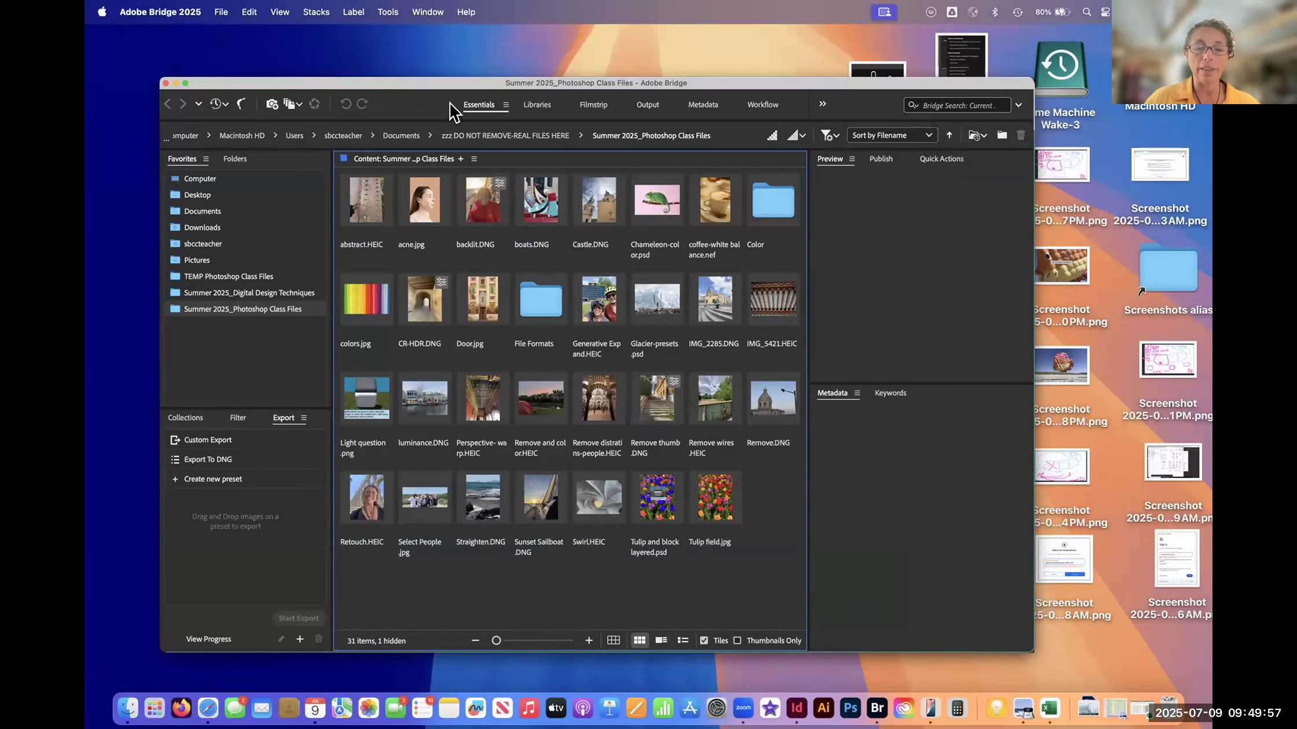
pyautogui.click(235, 293)
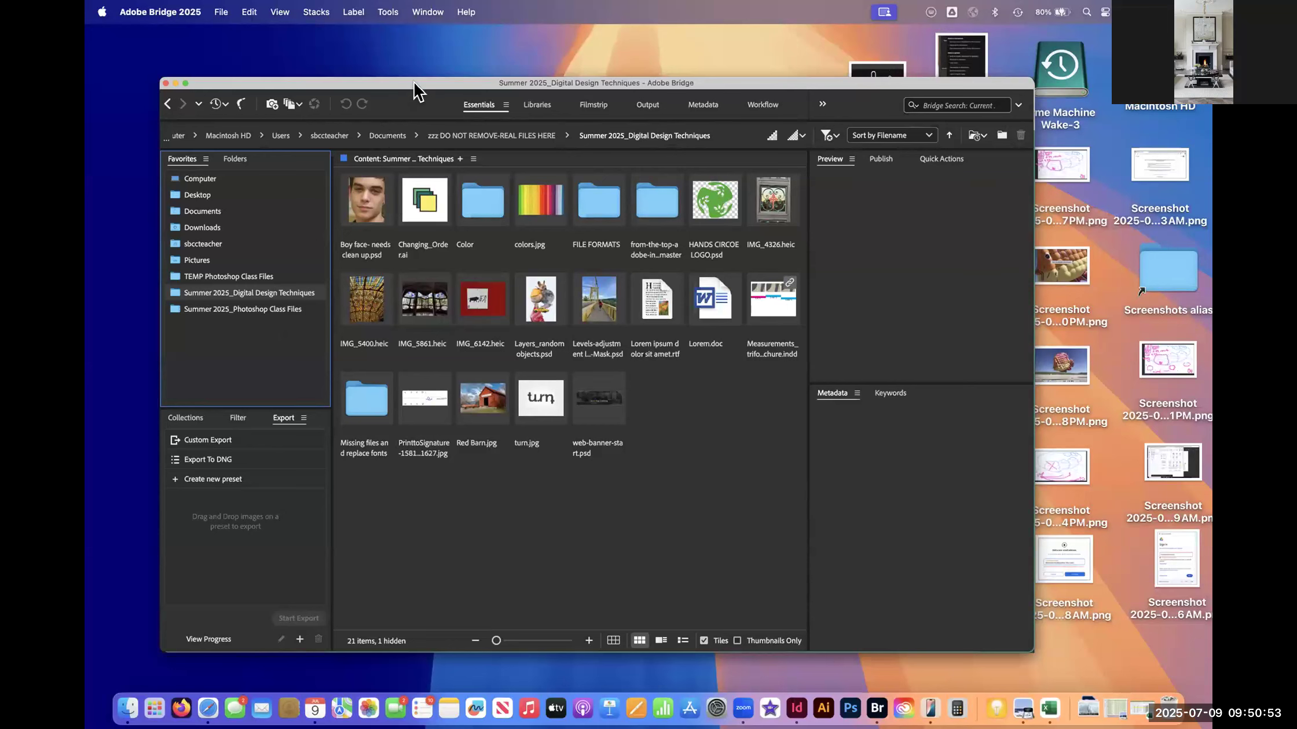
pyautogui.moveTo(414, 83); pyautogui.dragTo(413, 83)
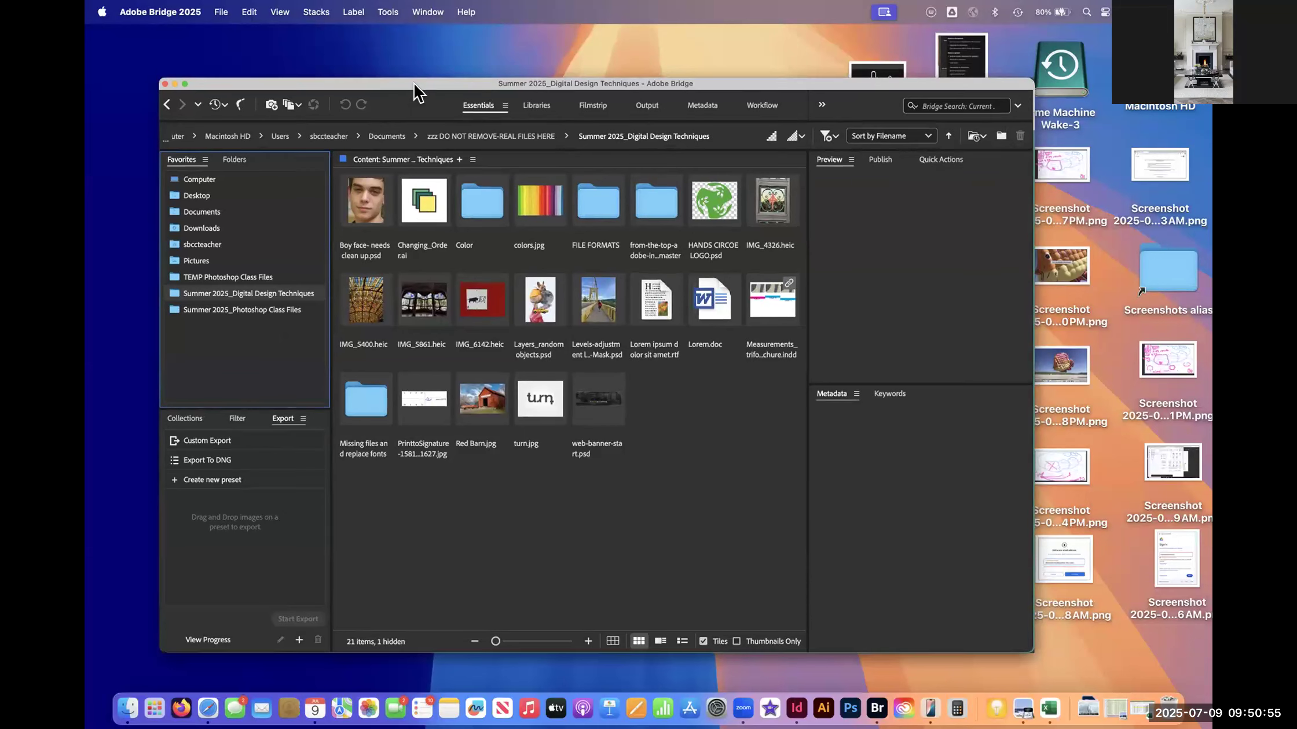
pyautogui.click(693, 424)
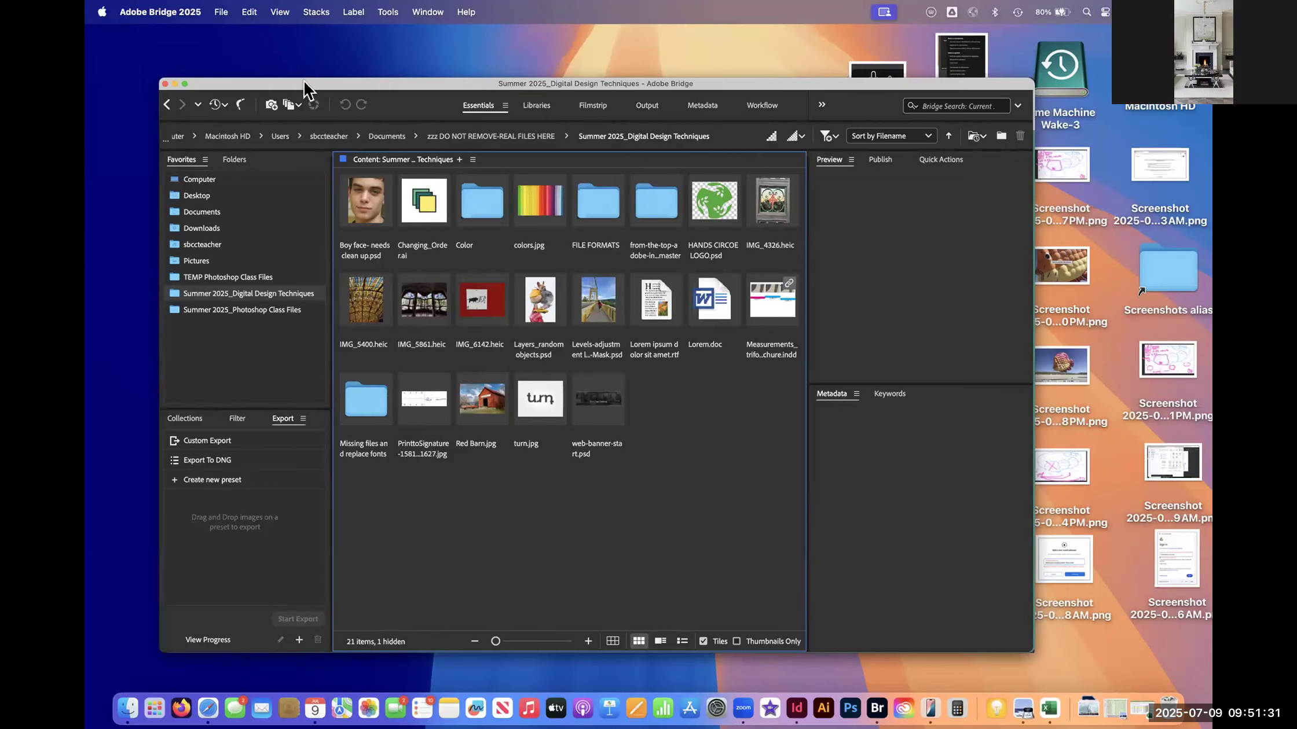
pyautogui.moveTo(313, 84); pyautogui.dragTo(312, 84)
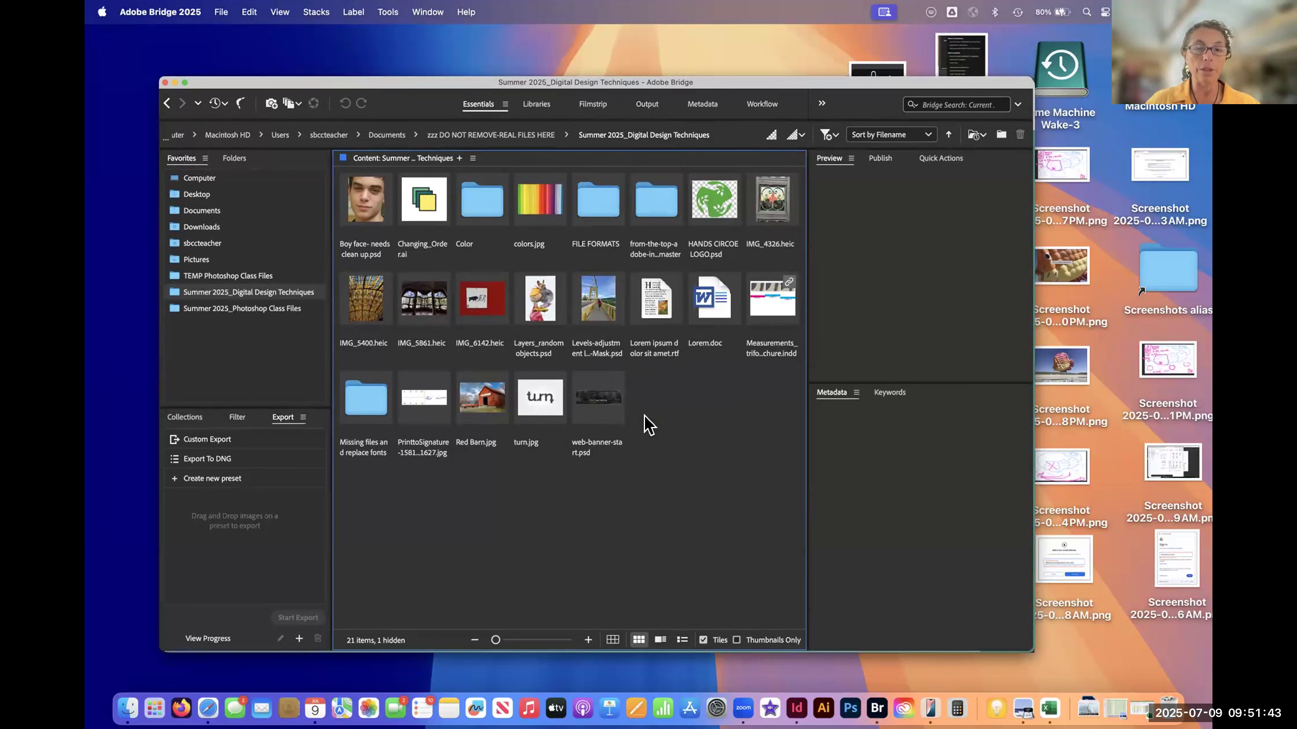
# - Preview Red Barn.jpg, PrinttoSignature-1581961627.jpg and Changing_Order.ai from the class folder
pyautogui.click(485, 404)
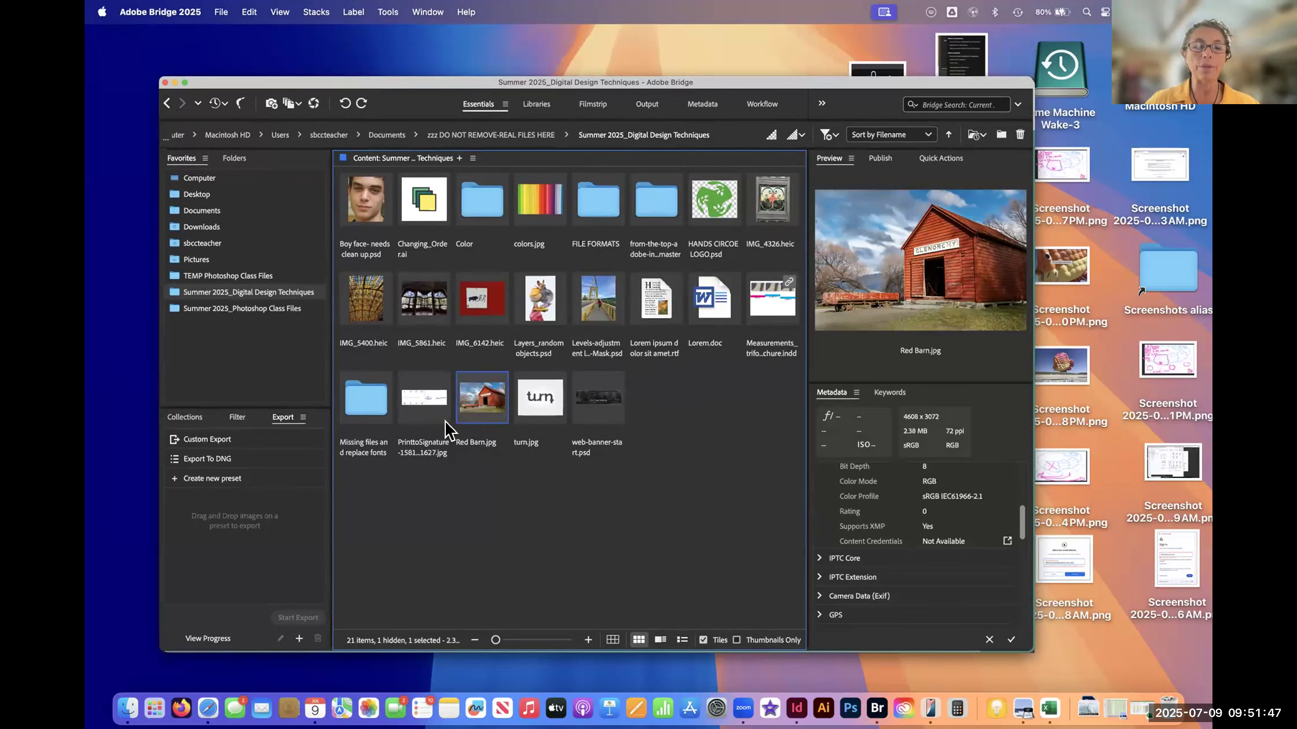
pyautogui.click(431, 409)
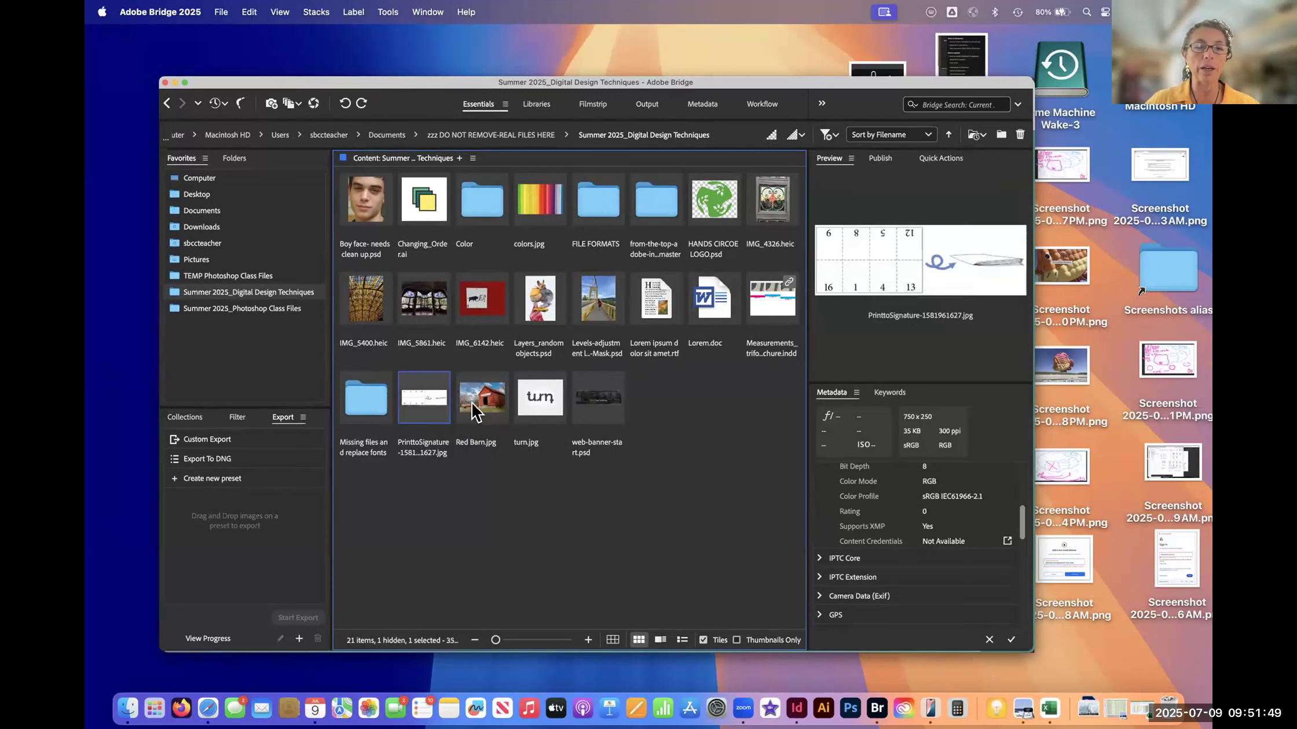
pyautogui.click(484, 412)
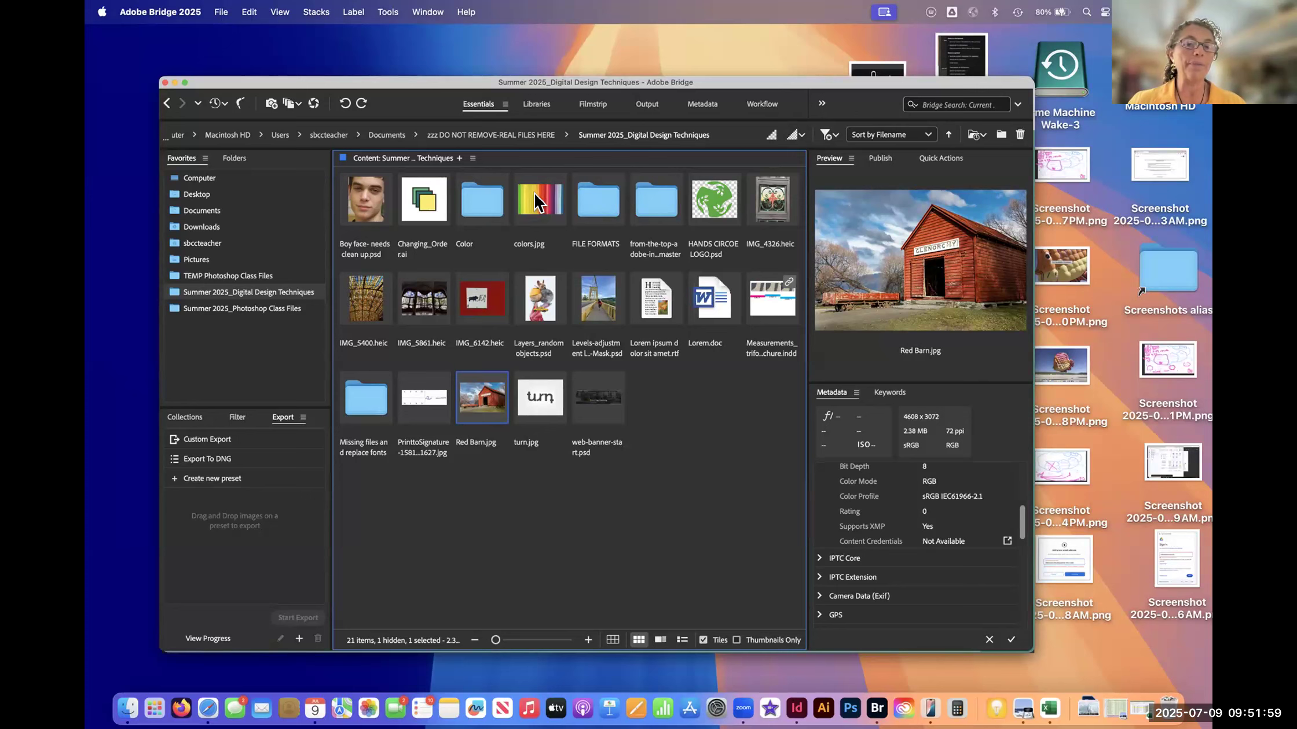
pyautogui.click(419, 197)
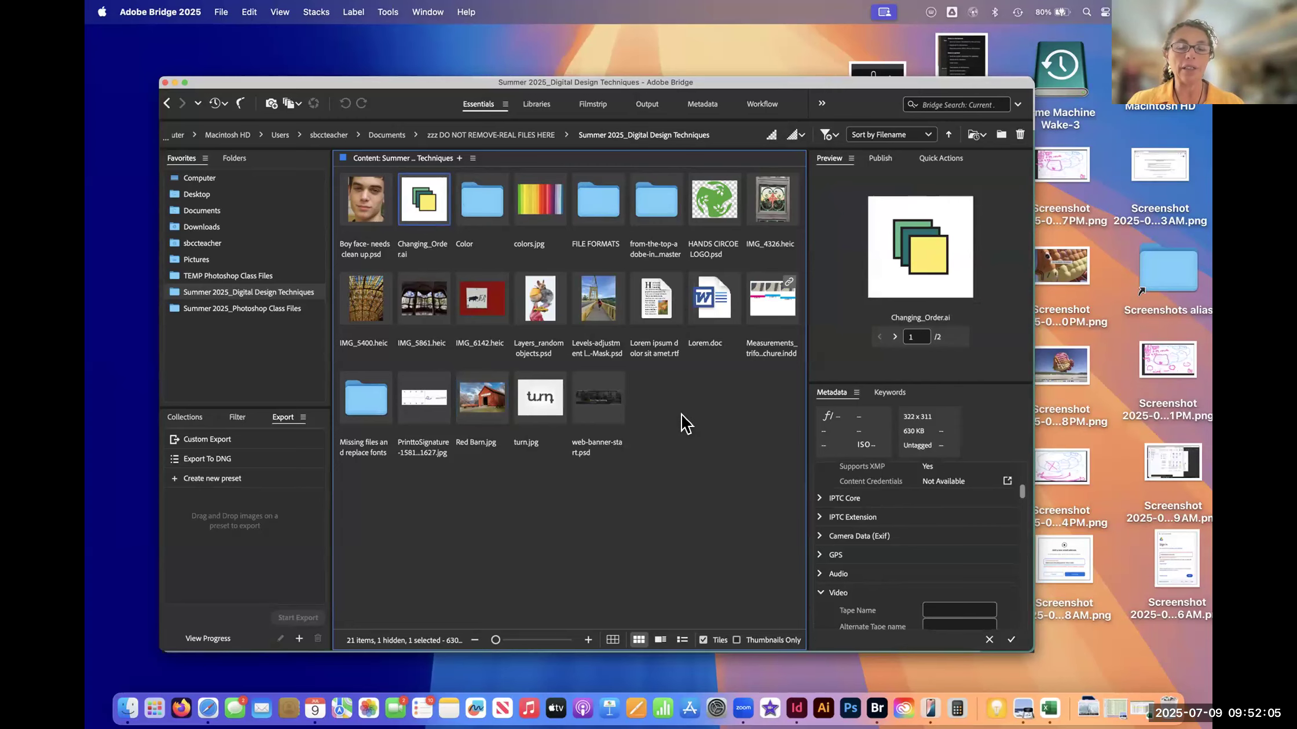
# - Switch to InDesign, start a new file, and reposition the New Document dialog over the home screen
pyautogui.click(799, 695)
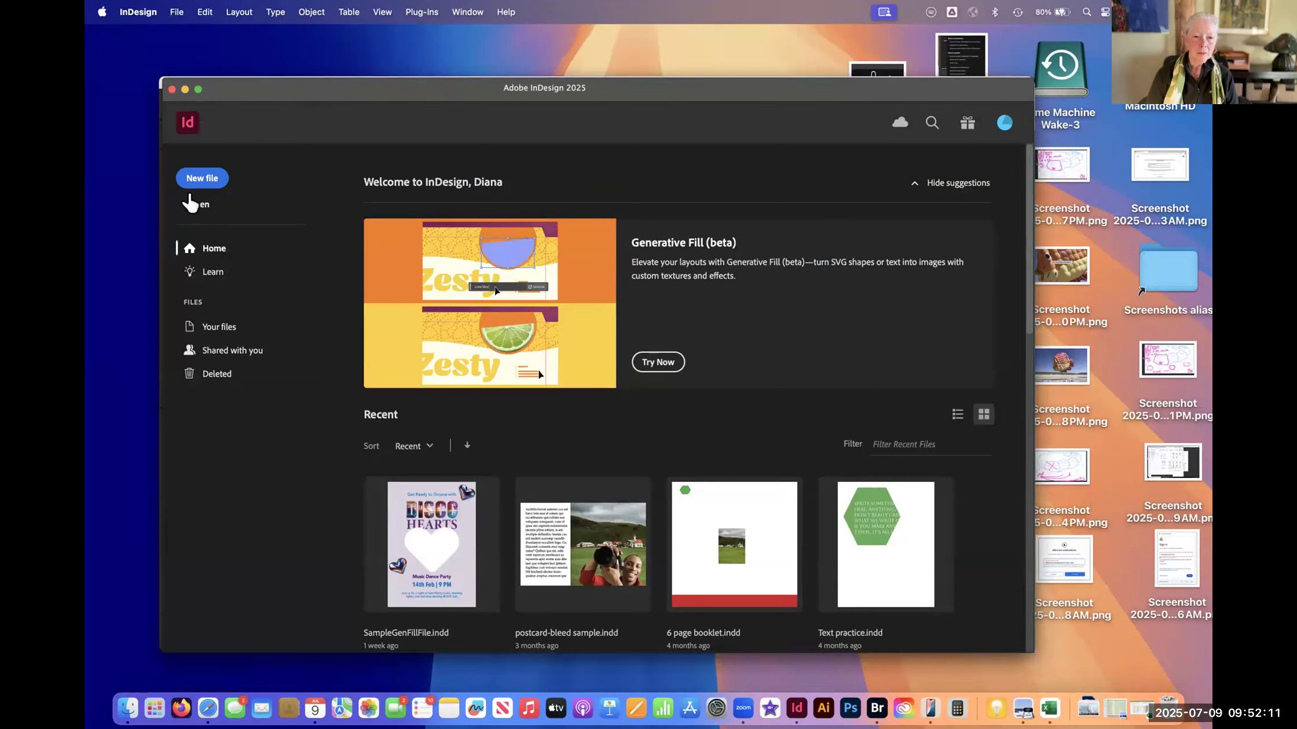
pyautogui.moveTo(267, 88); pyautogui.dragTo(264, 86)
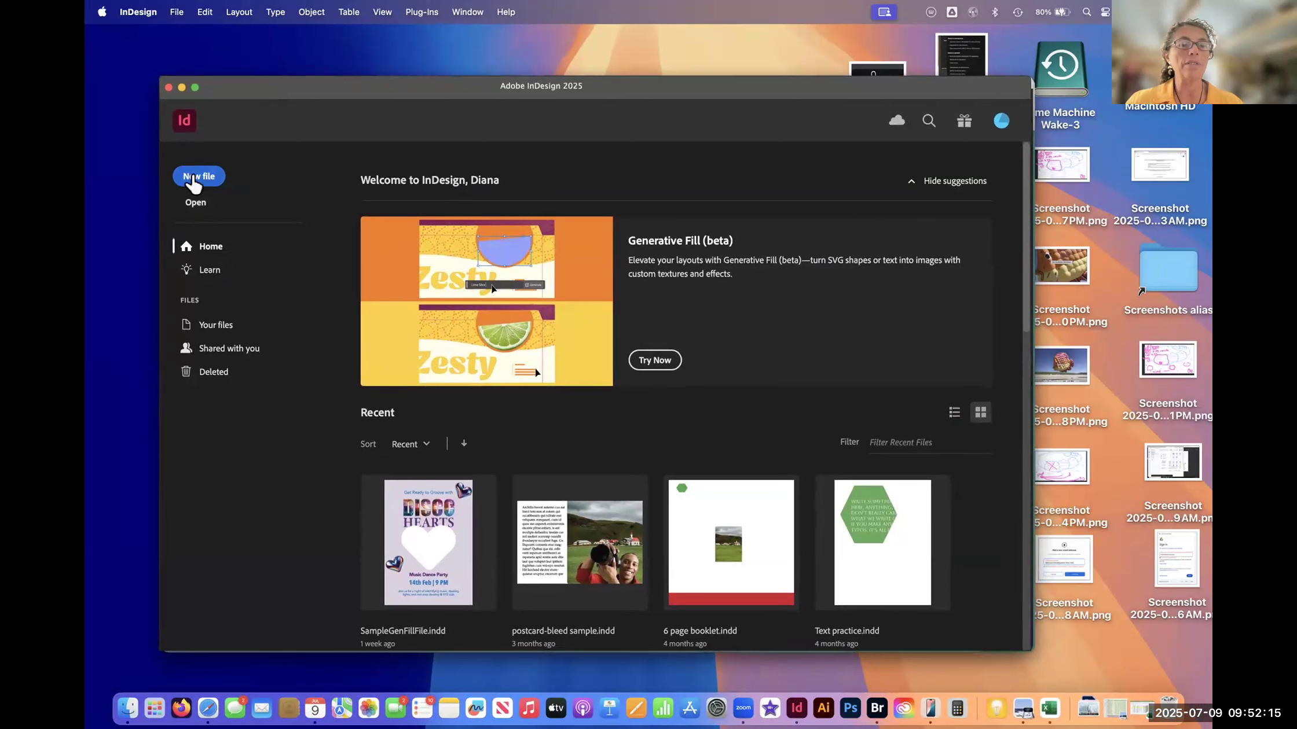
pyautogui.click(197, 179)
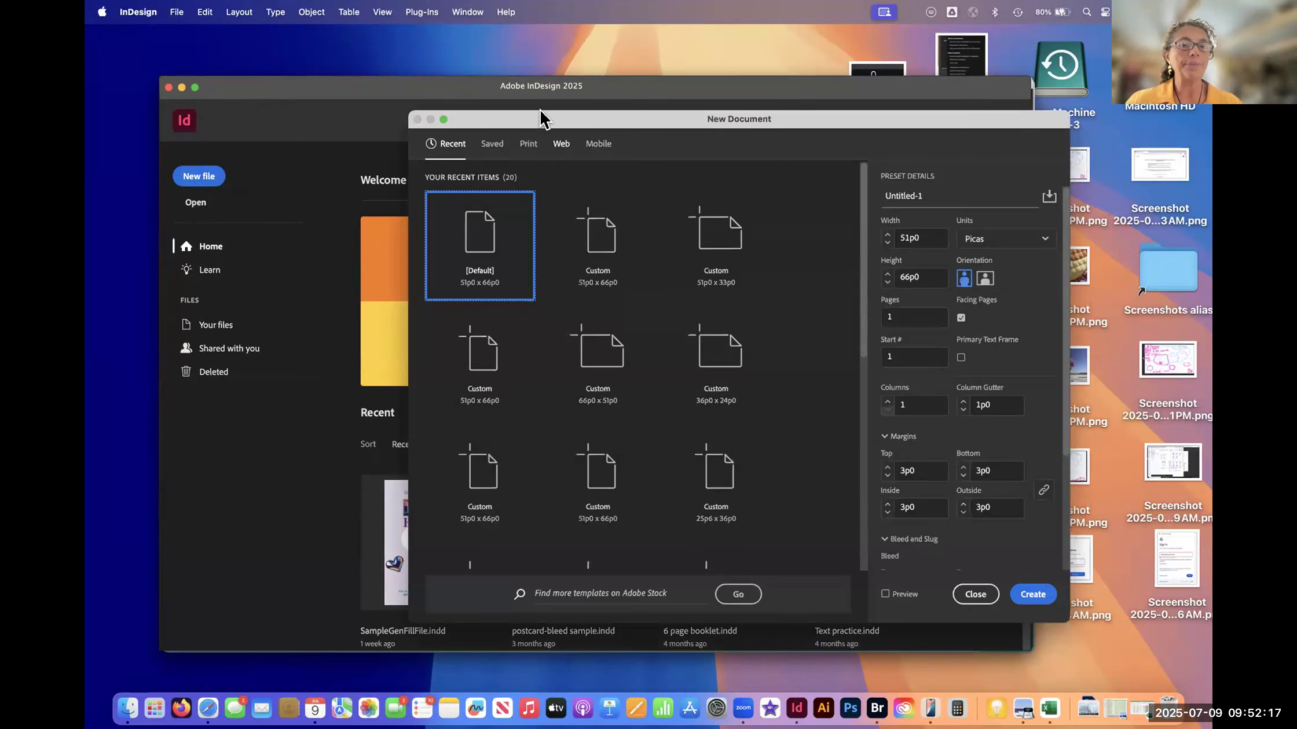
pyautogui.moveTo(483, 127); pyautogui.dragTo(408, 110)
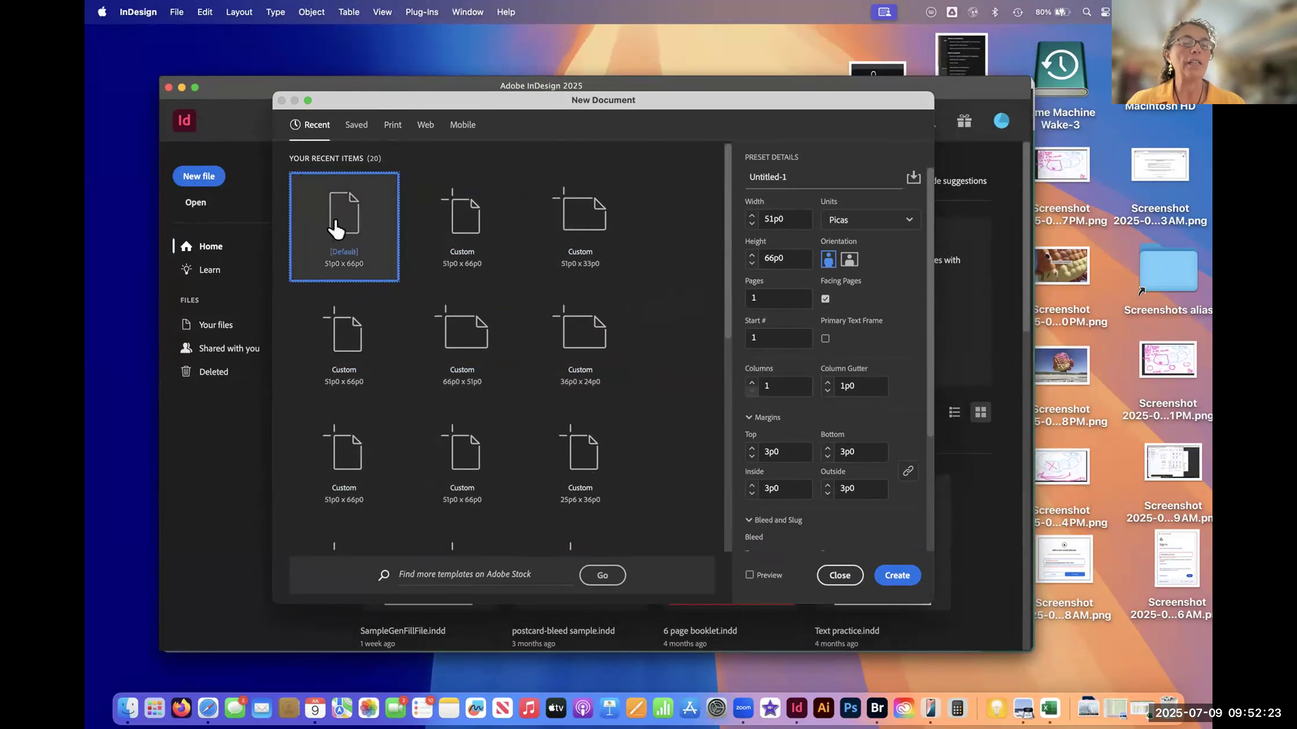
pyautogui.moveTo(499, 107)
pyautogui.mouseDown()
pyautogui.moveTo(521, 128)
pyautogui.moveTo(490, 110)
pyautogui.mouseUp()
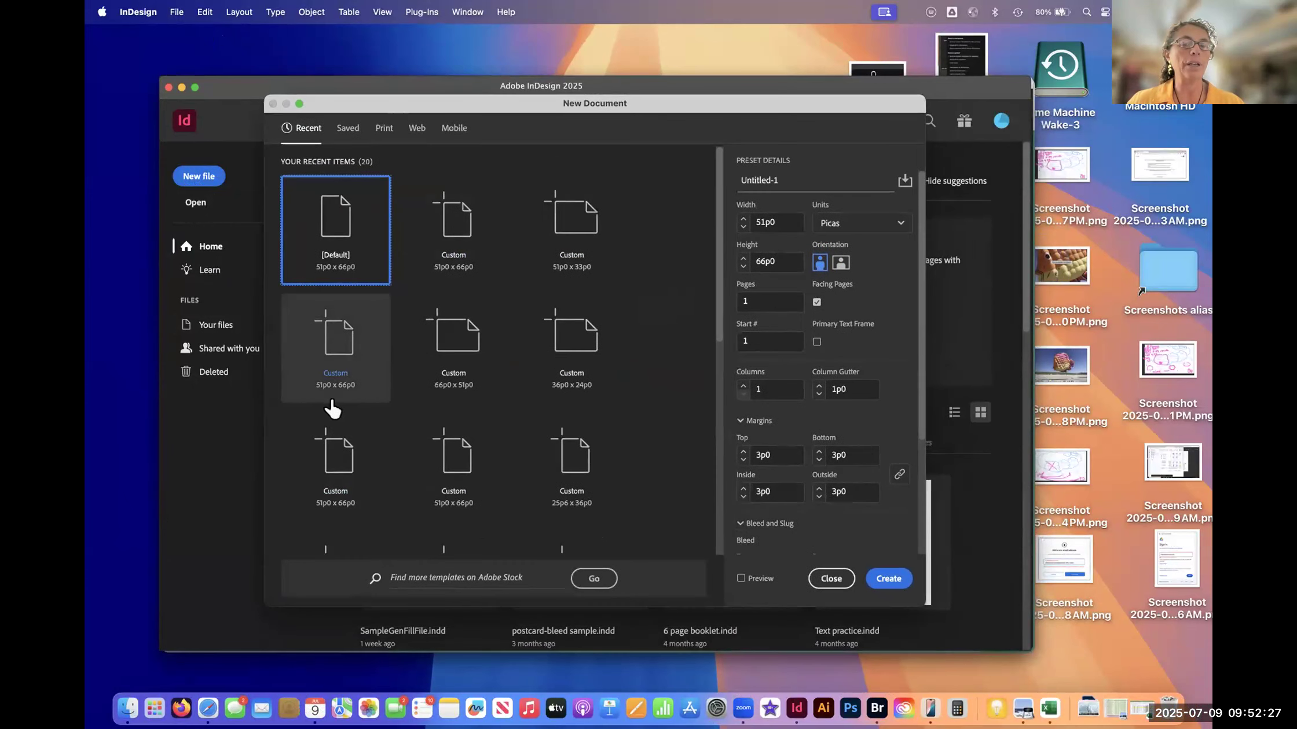
# - Compare the blank document presets and default units offered for Print, Web and Mobile, finishing on the Print presets
pyautogui.click(384, 128)
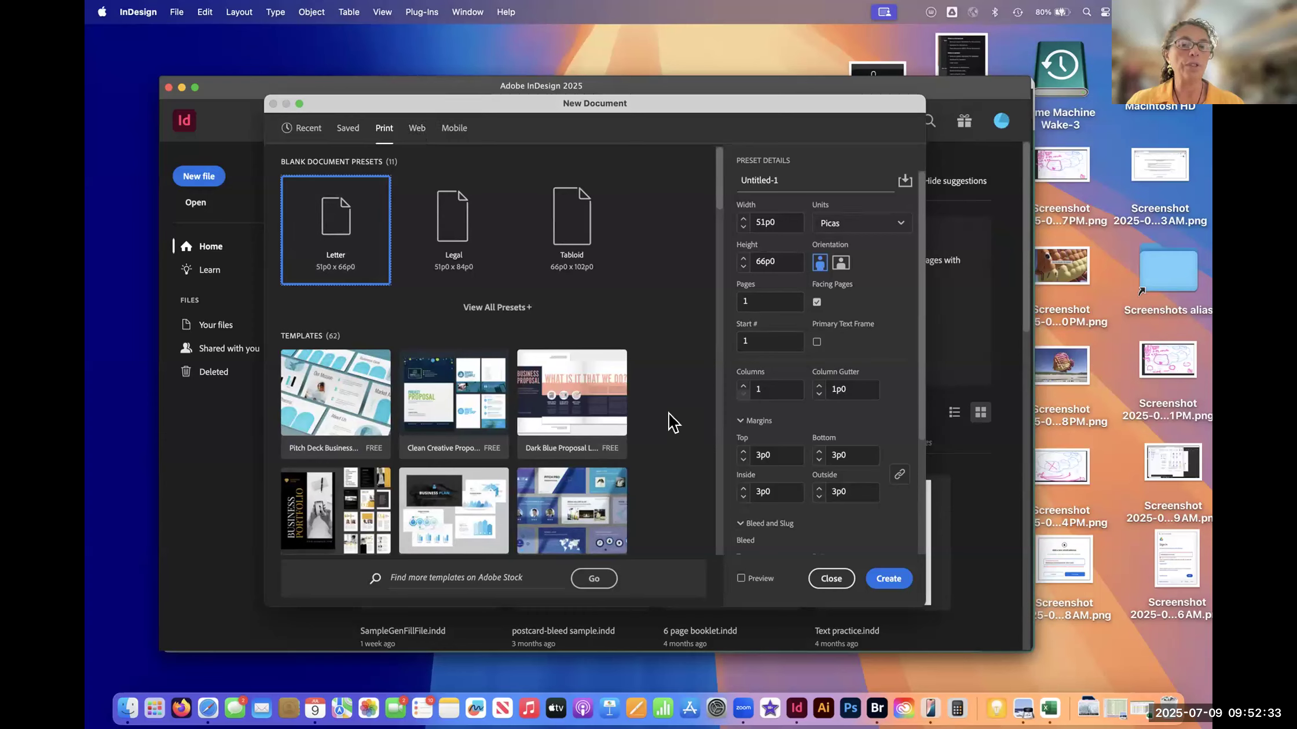
pyautogui.click(421, 133)
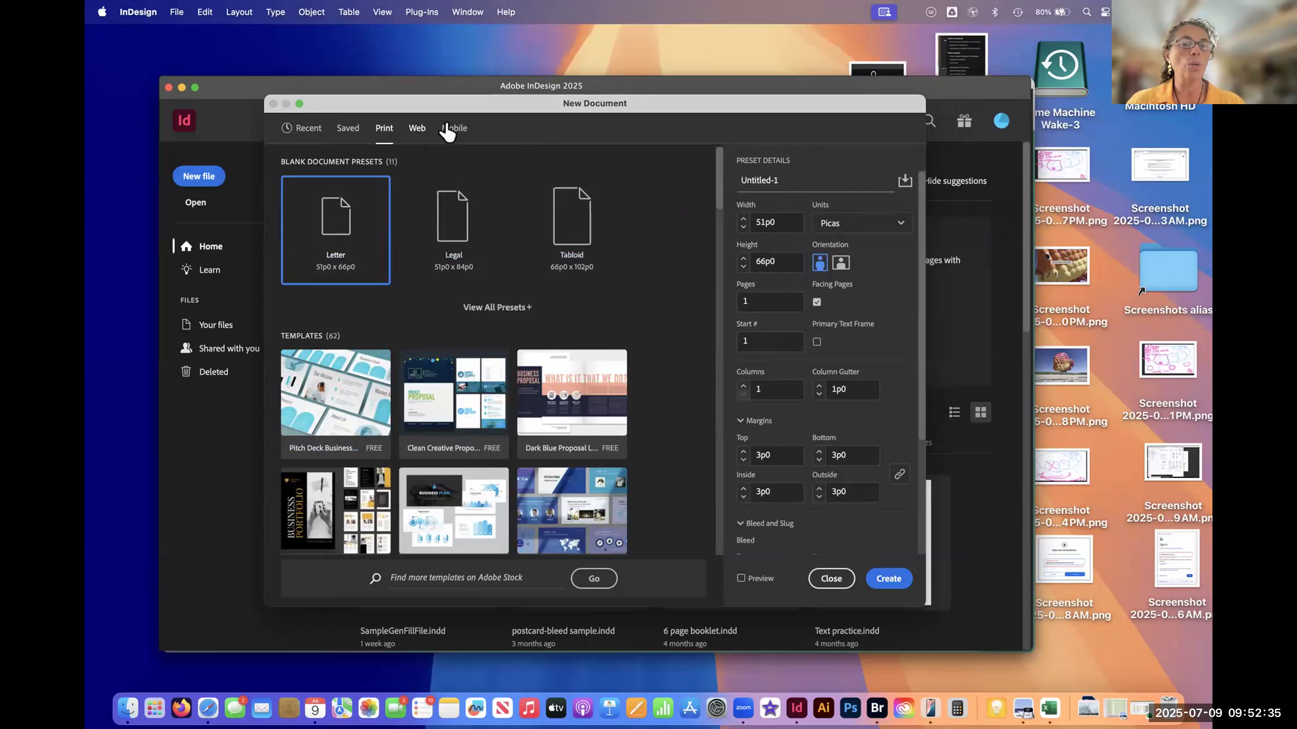
pyautogui.click(454, 129)
pyautogui.click(414, 132)
pyautogui.click(450, 132)
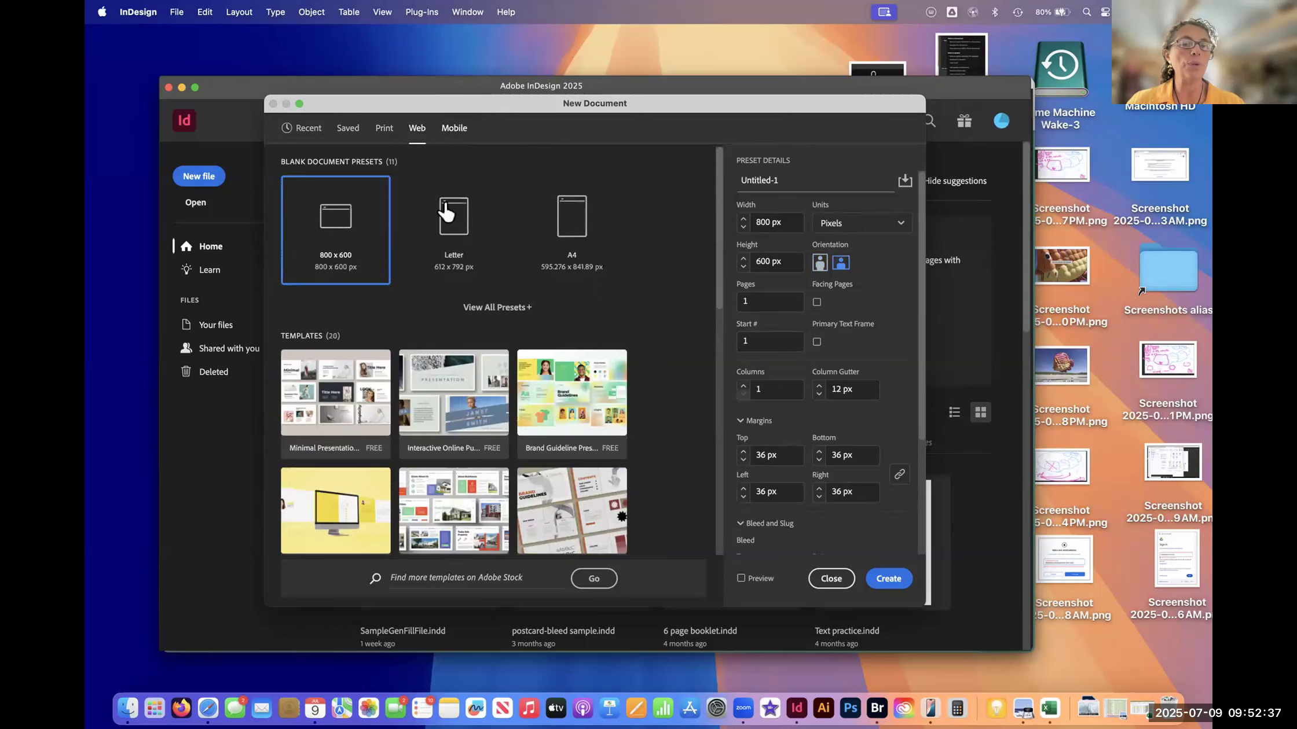
pyautogui.click(418, 132)
pyautogui.click(447, 132)
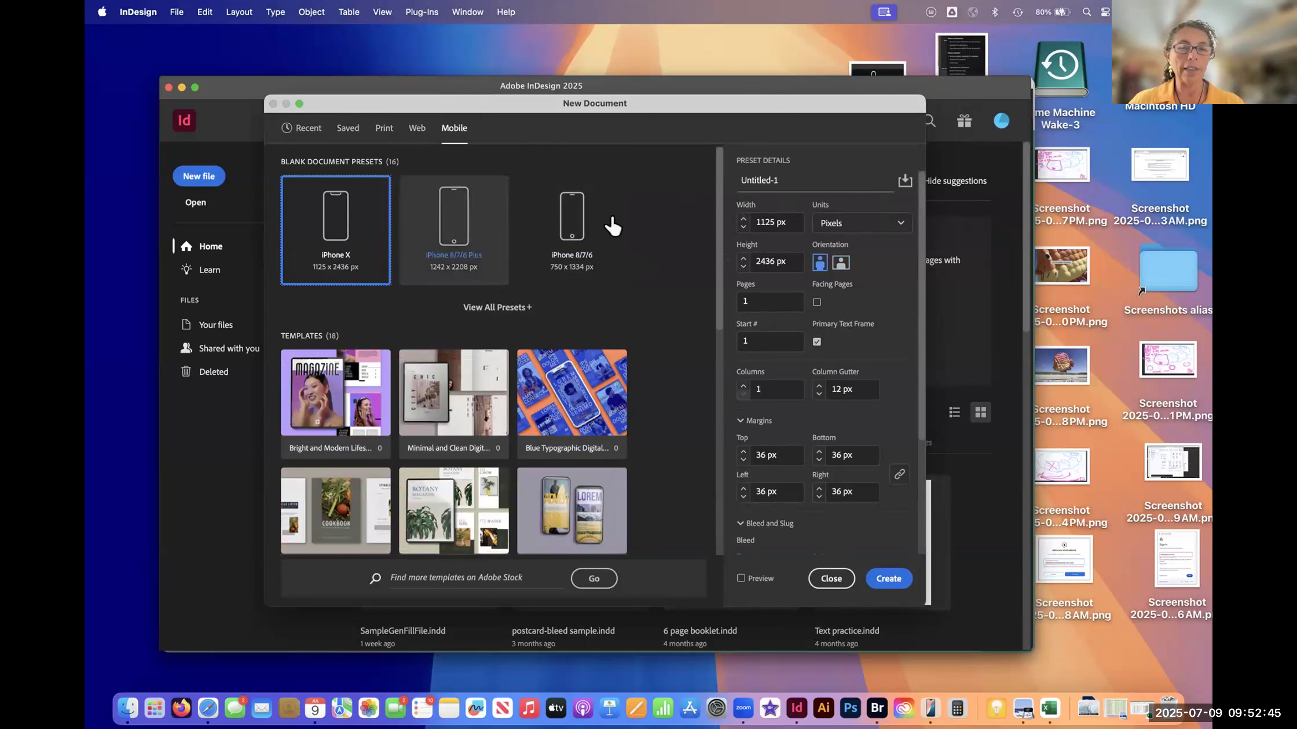
pyautogui.click(416, 130)
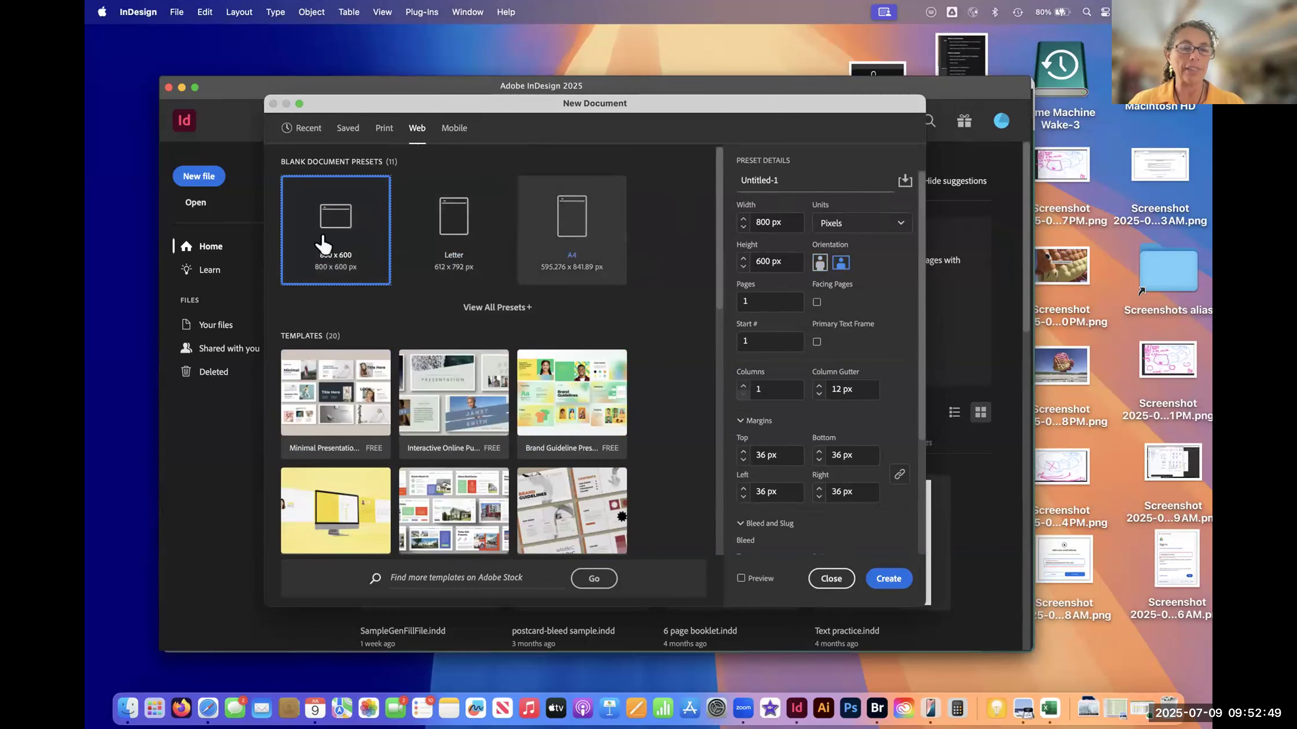
pyautogui.click(454, 130)
pyautogui.click(416, 132)
pyautogui.click(383, 129)
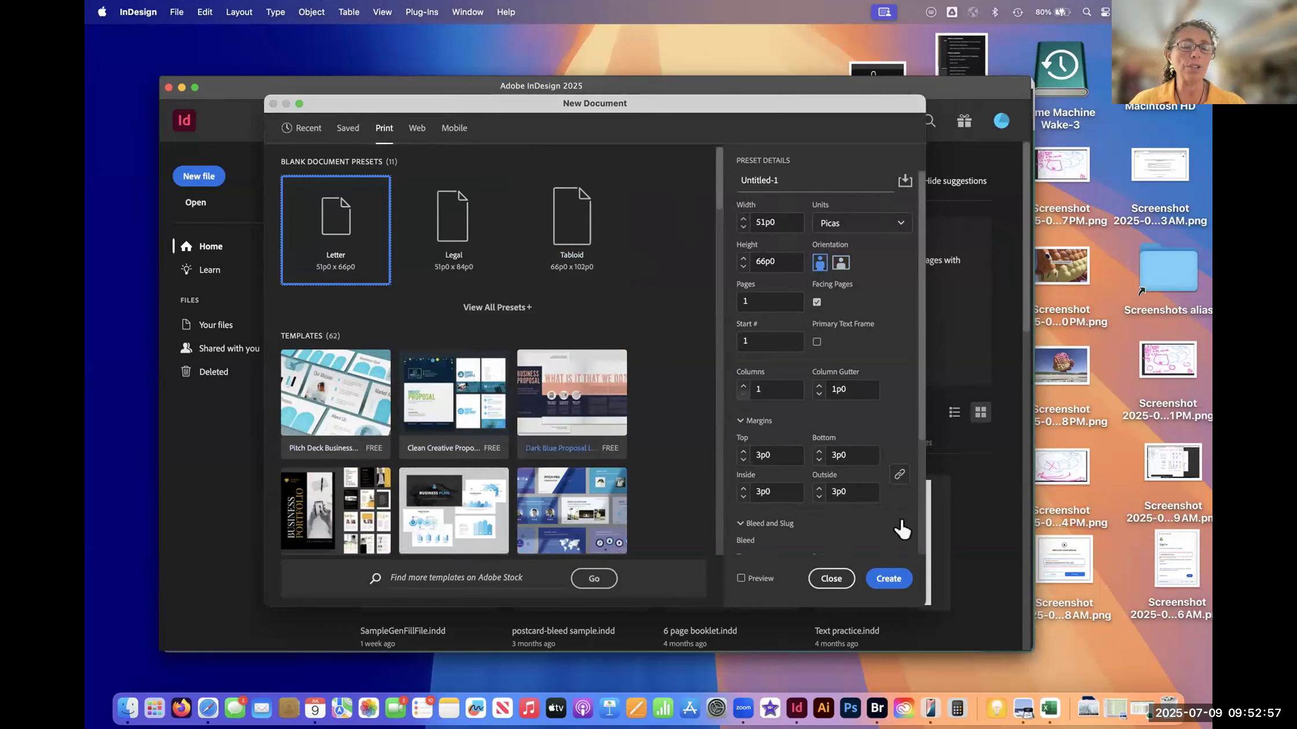
# - Enlarge the New Document dialog, review the Web and Mobile presets again, and return to the Print category's Letter preset
pyautogui.moveTo(918, 604); pyautogui.dragTo(1022, 643)
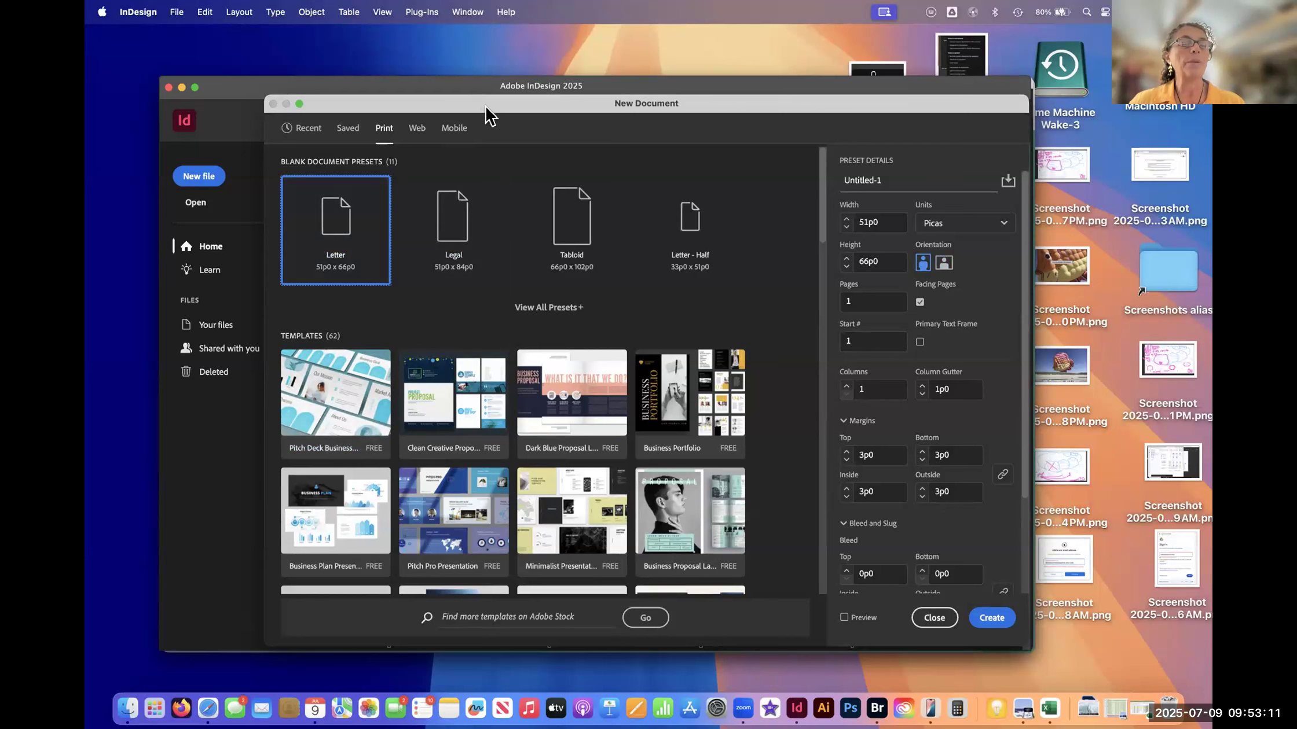
pyautogui.click(418, 129)
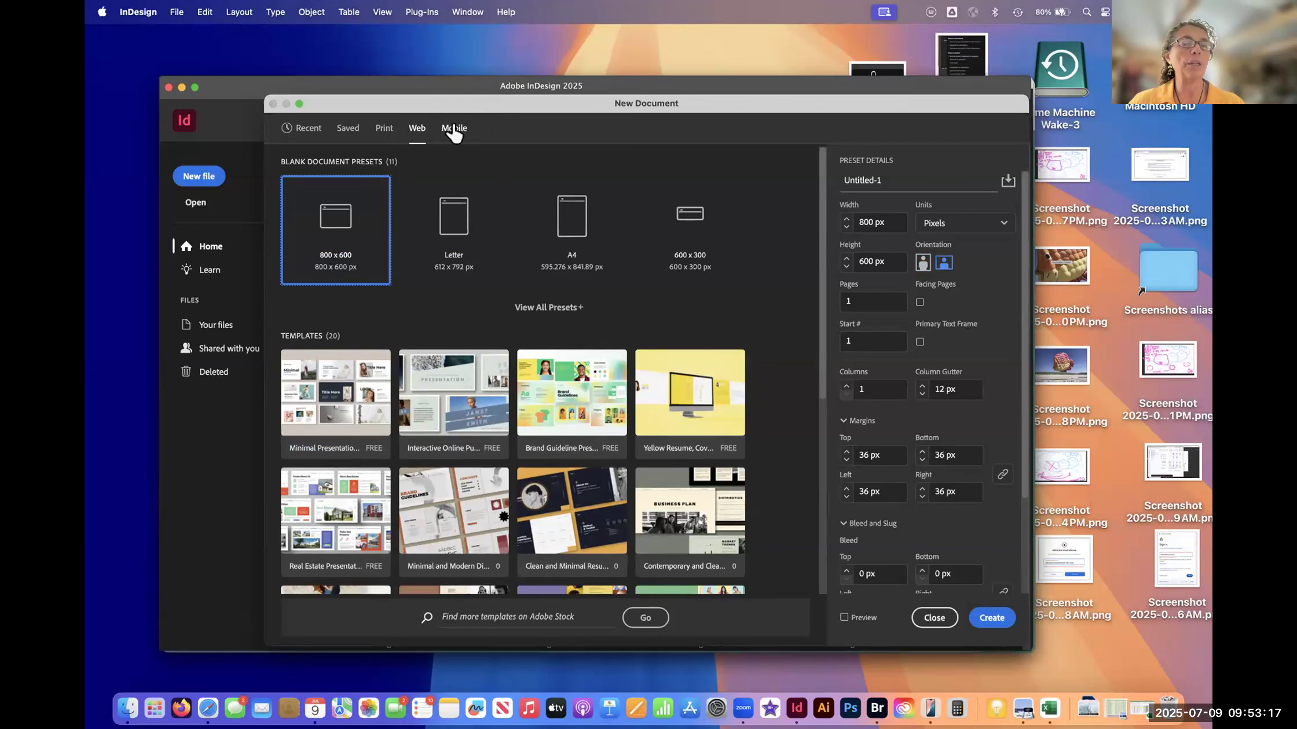
pyautogui.click(454, 133)
pyautogui.click(408, 138)
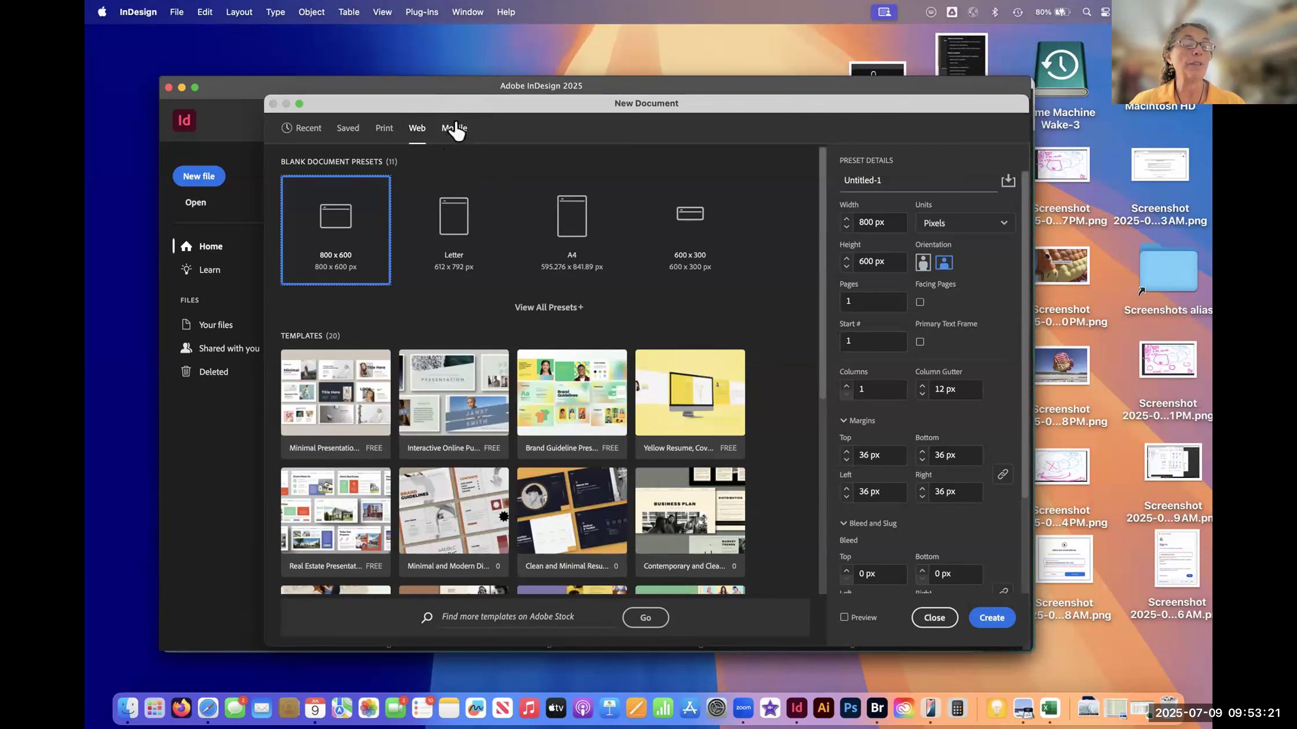
pyautogui.click(383, 131)
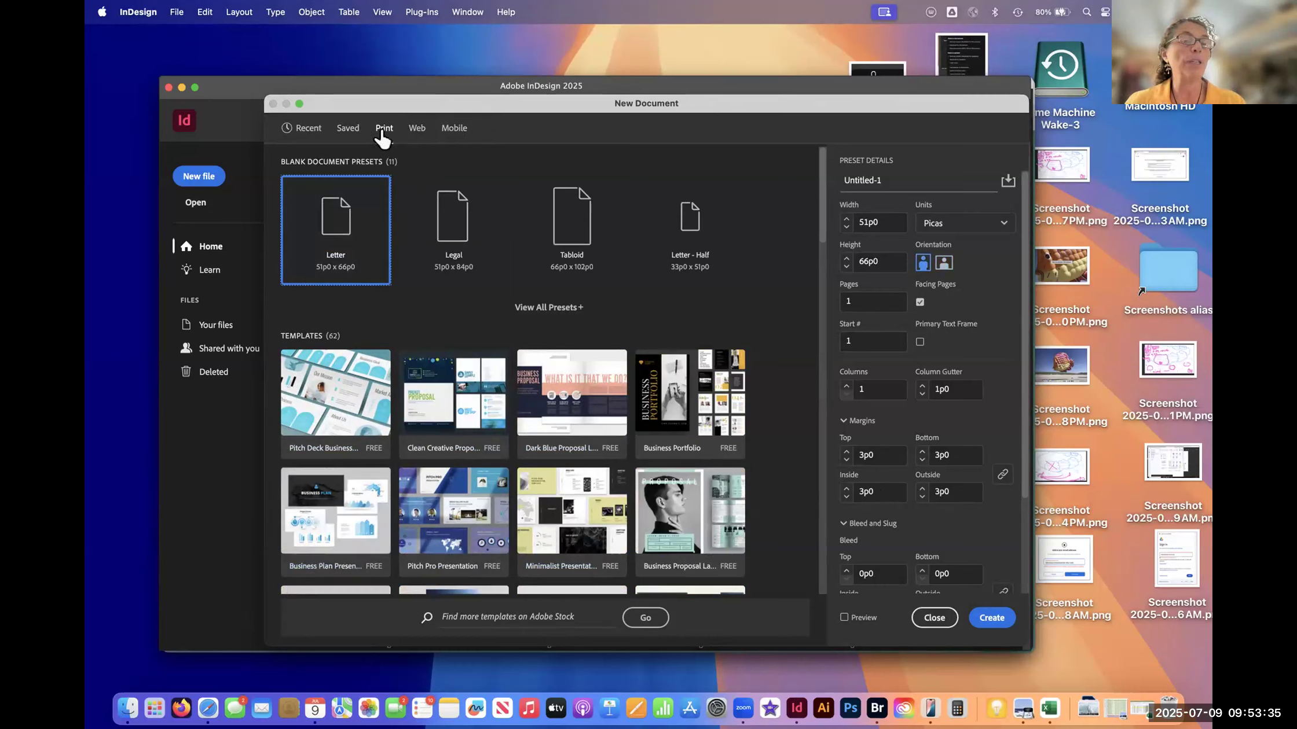
pyautogui.click(384, 131)
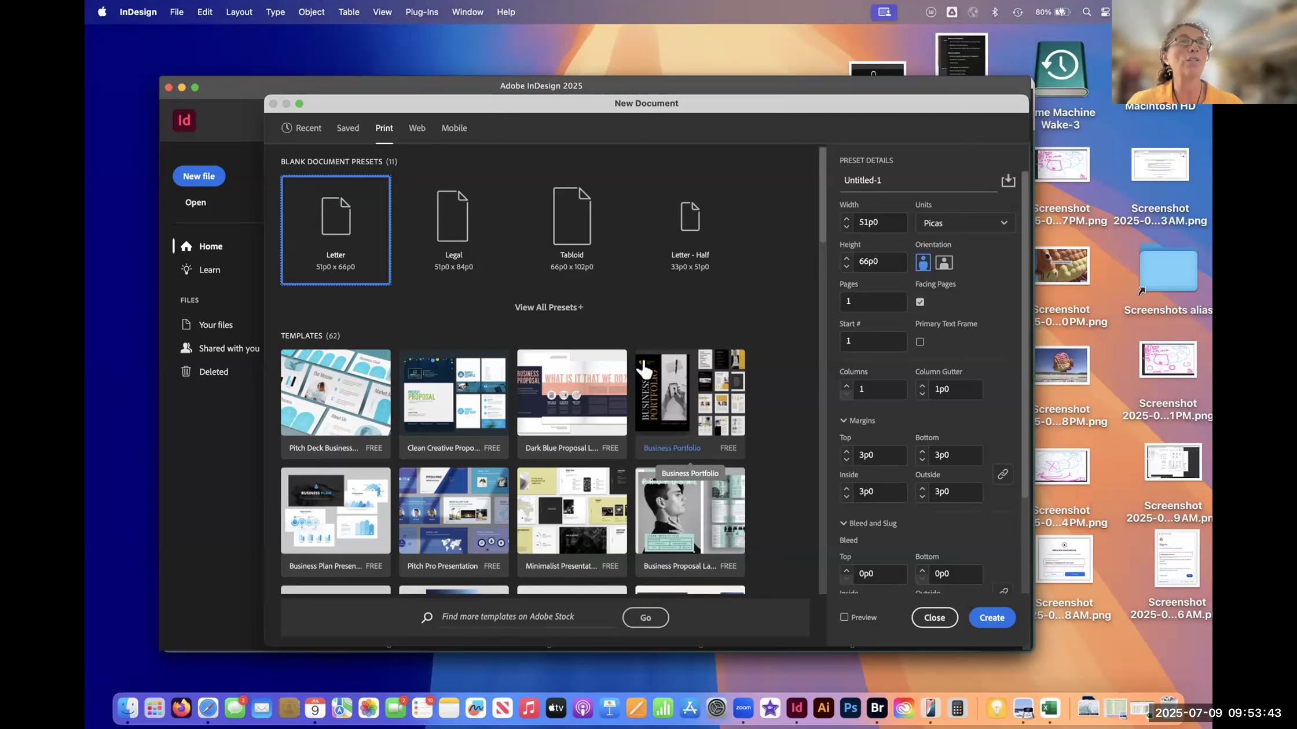
pyautogui.click(417, 132)
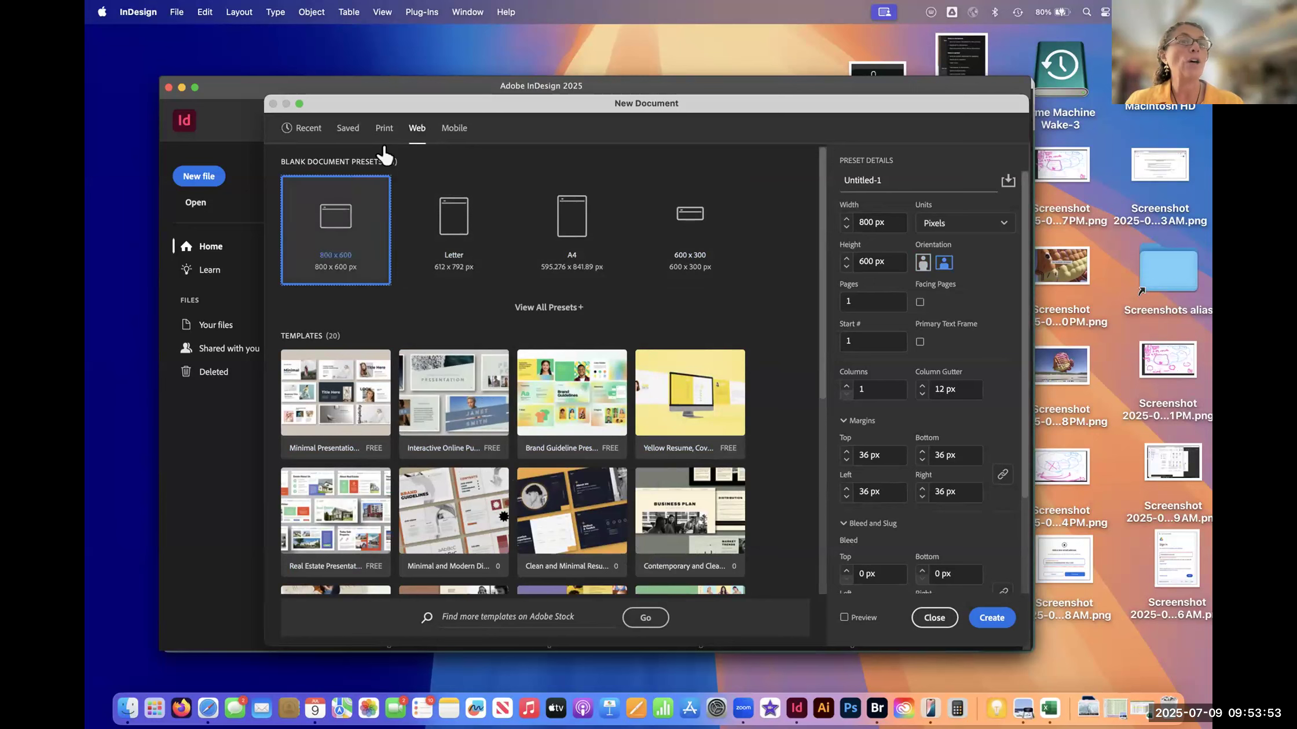
pyautogui.click(385, 129)
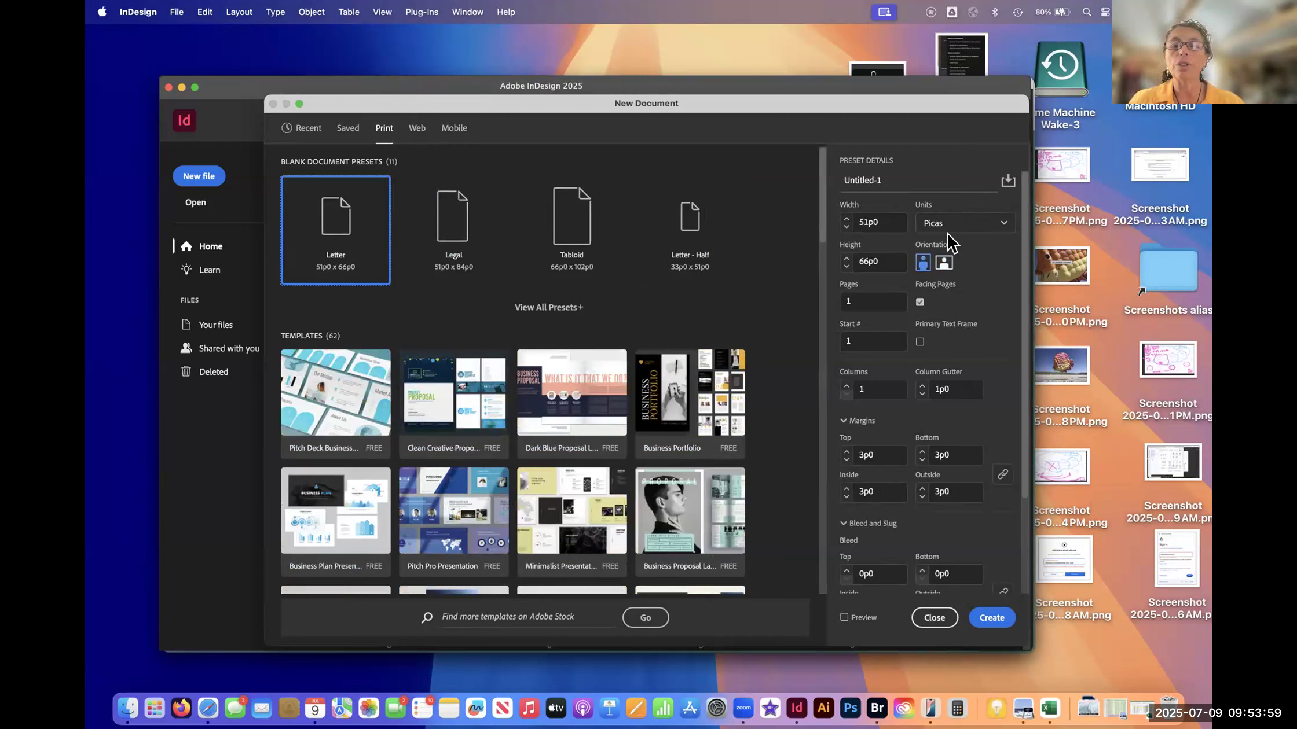
# - Set the new Letter document's units to Inches and its orientation to portrait after trying landscape
pyautogui.click(965, 226)
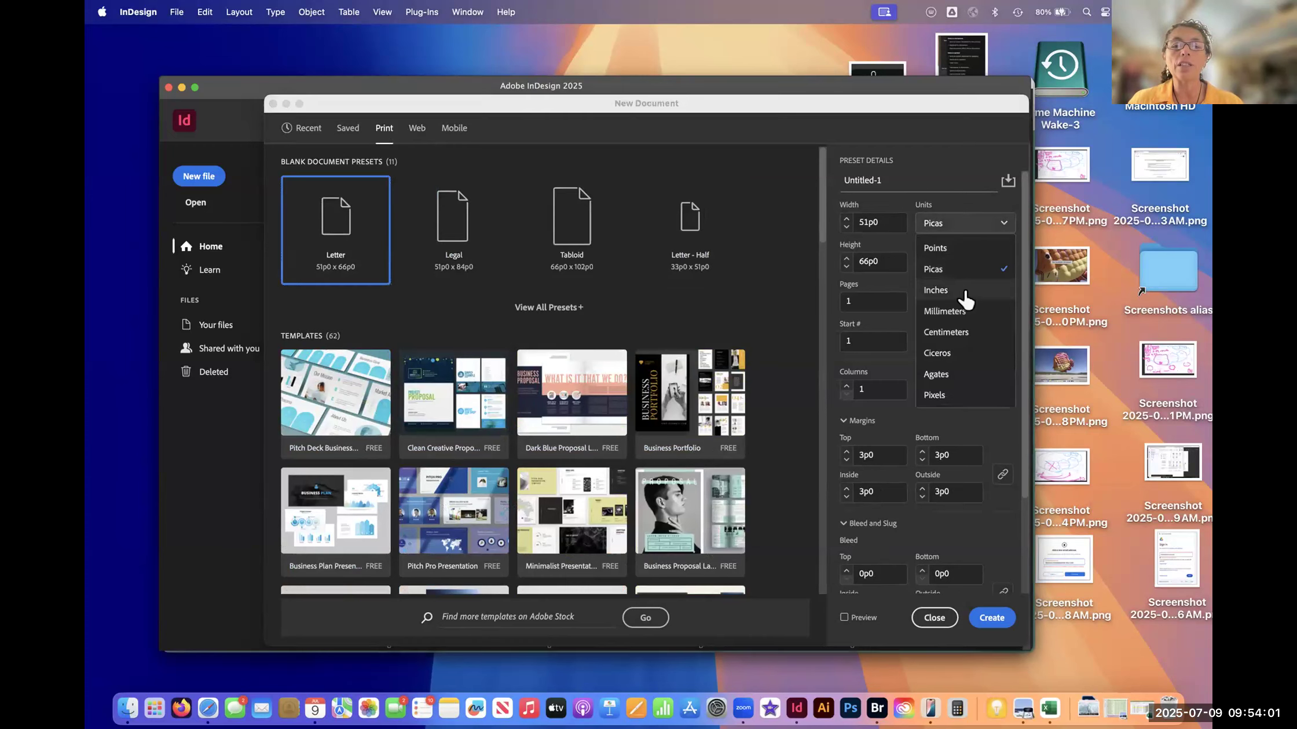
pyautogui.click(966, 294)
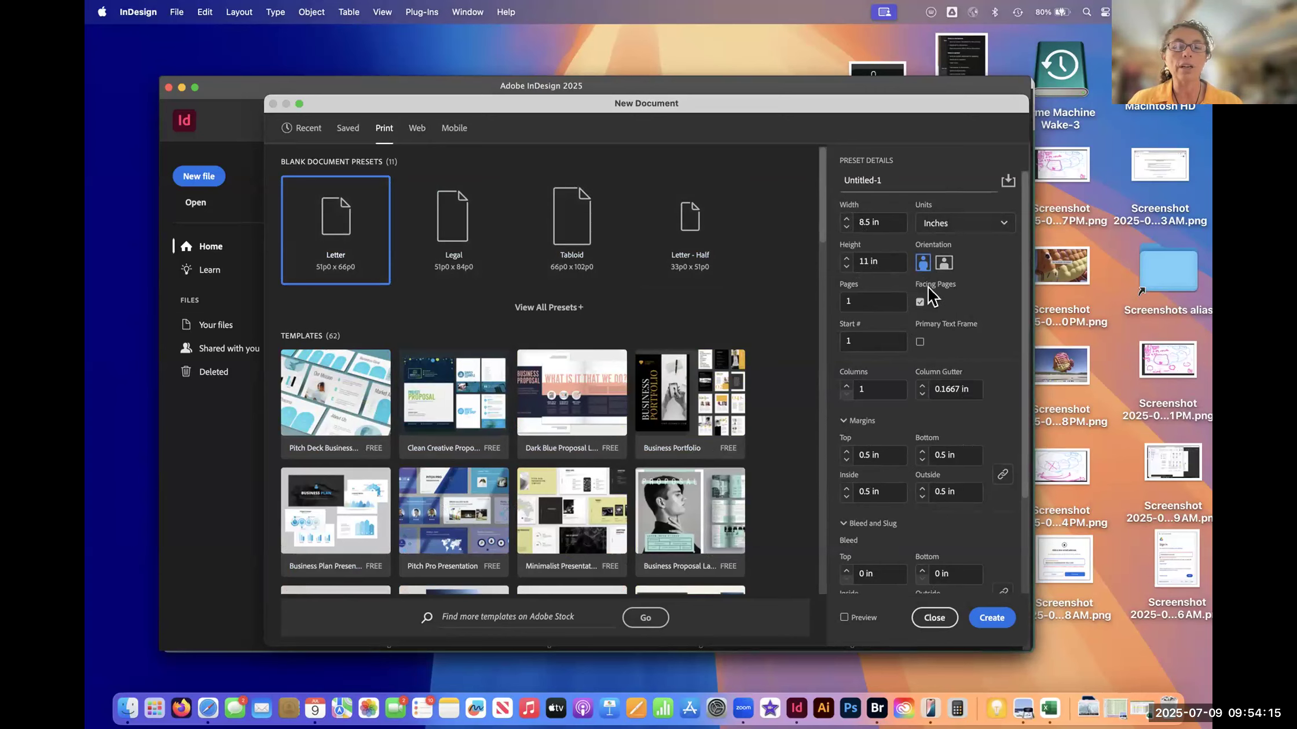
pyautogui.click(940, 263)
pyautogui.click(922, 263)
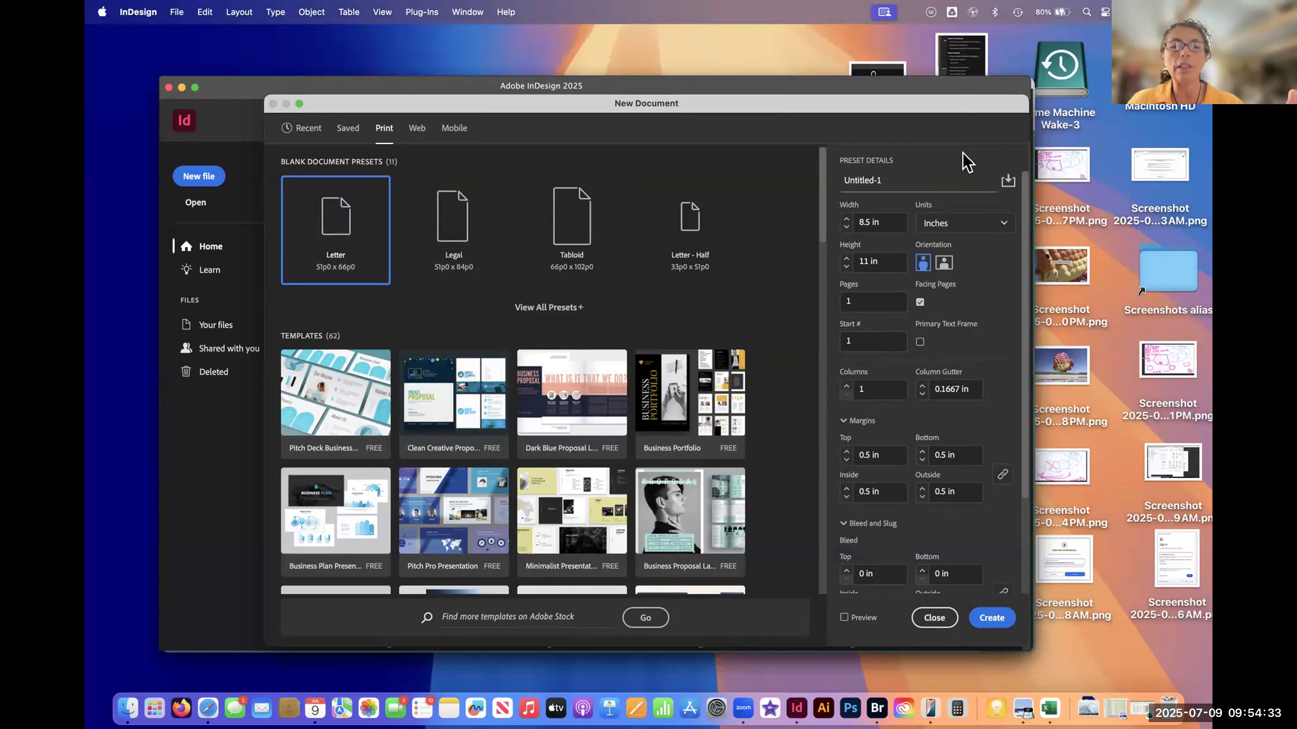
pyautogui.click(978, 225)
pyautogui.click(977, 294)
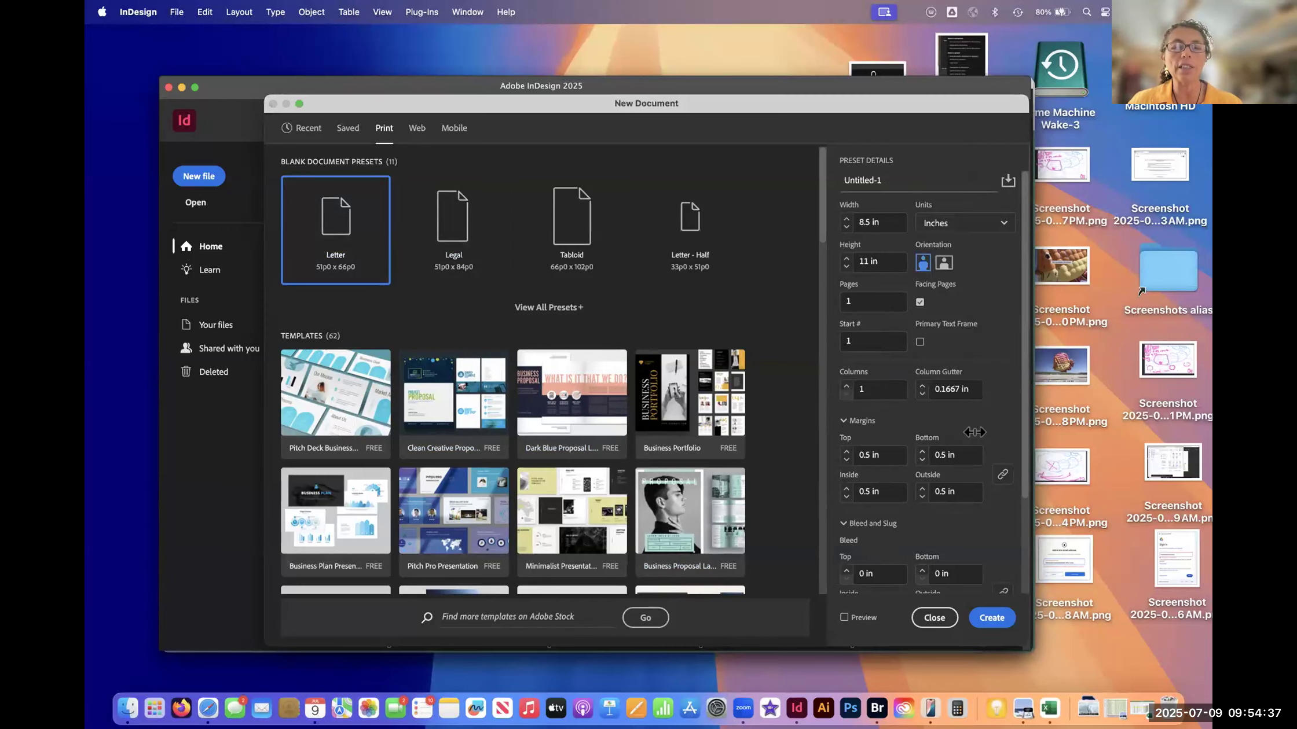
# - Create the 8.5 x 11 in document and clear the page view by collapsing Text to Image and moving the contextual task bar
pyautogui.click(990, 619)
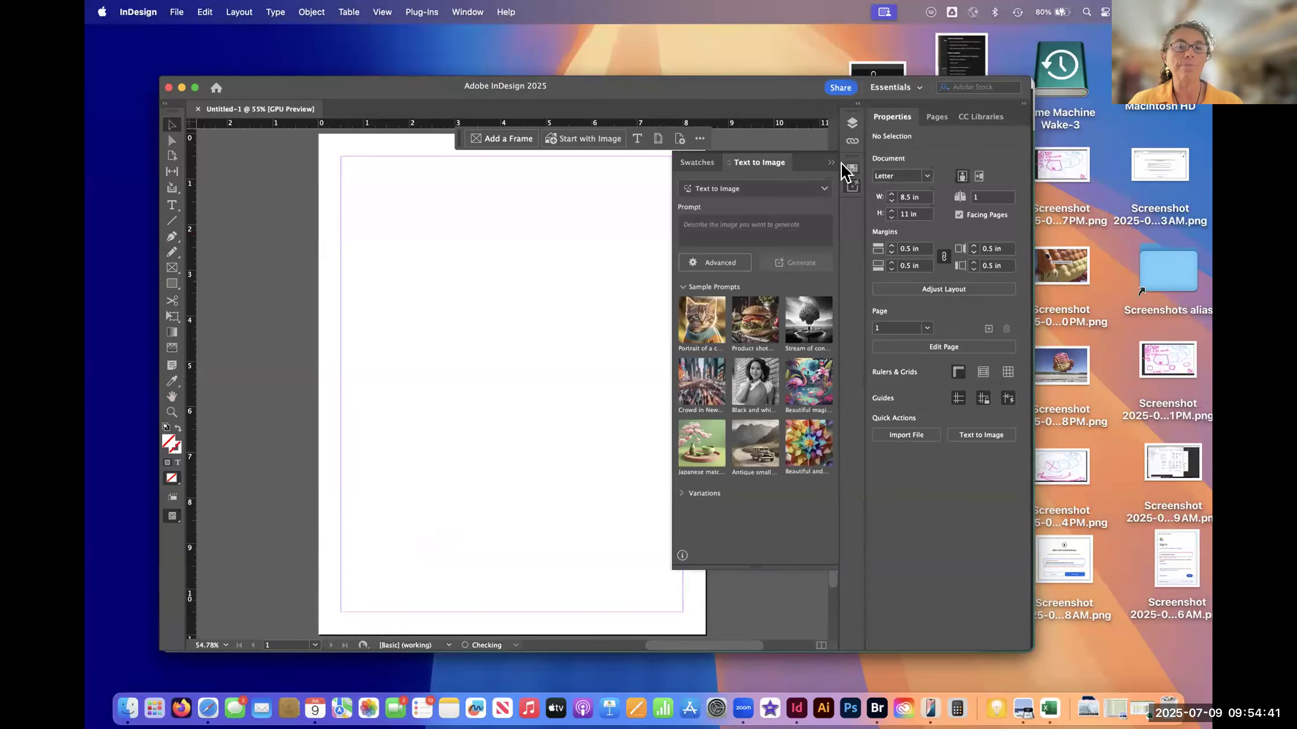
pyautogui.click(830, 163)
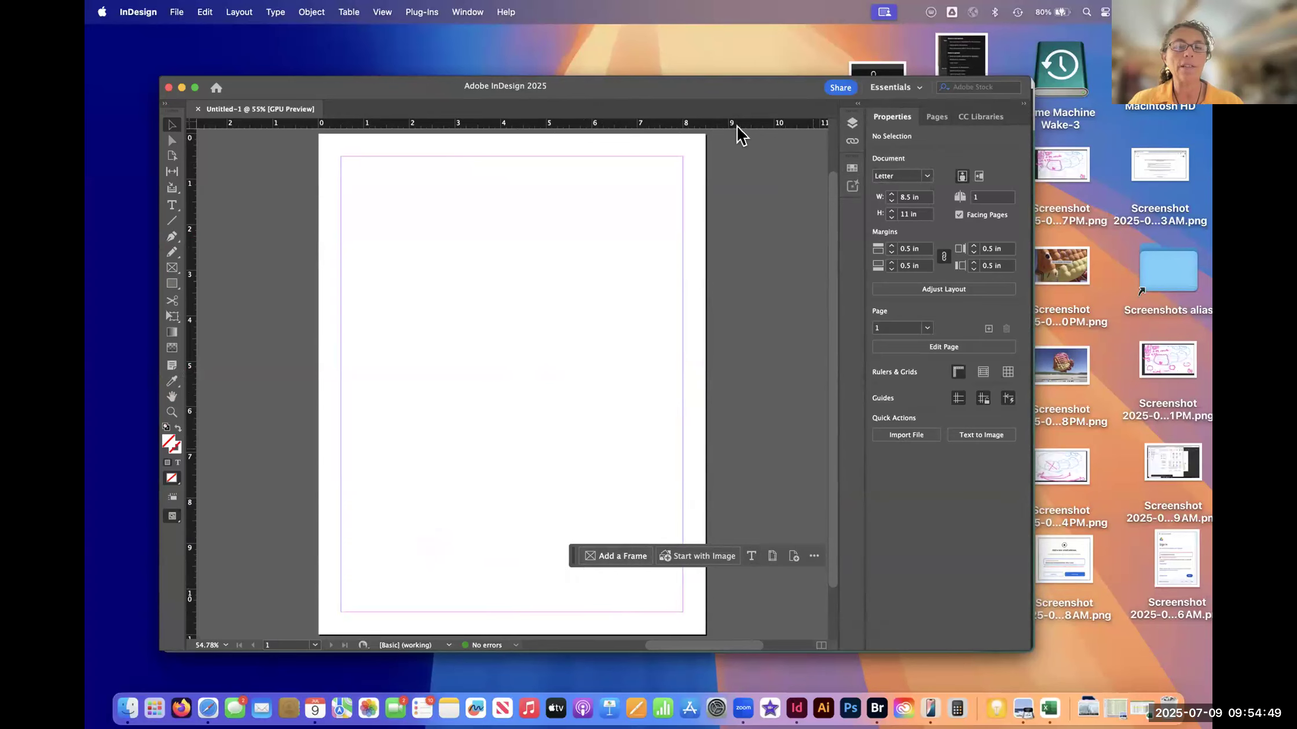
pyautogui.moveTo(571, 559); pyautogui.dragTo(501, 554)
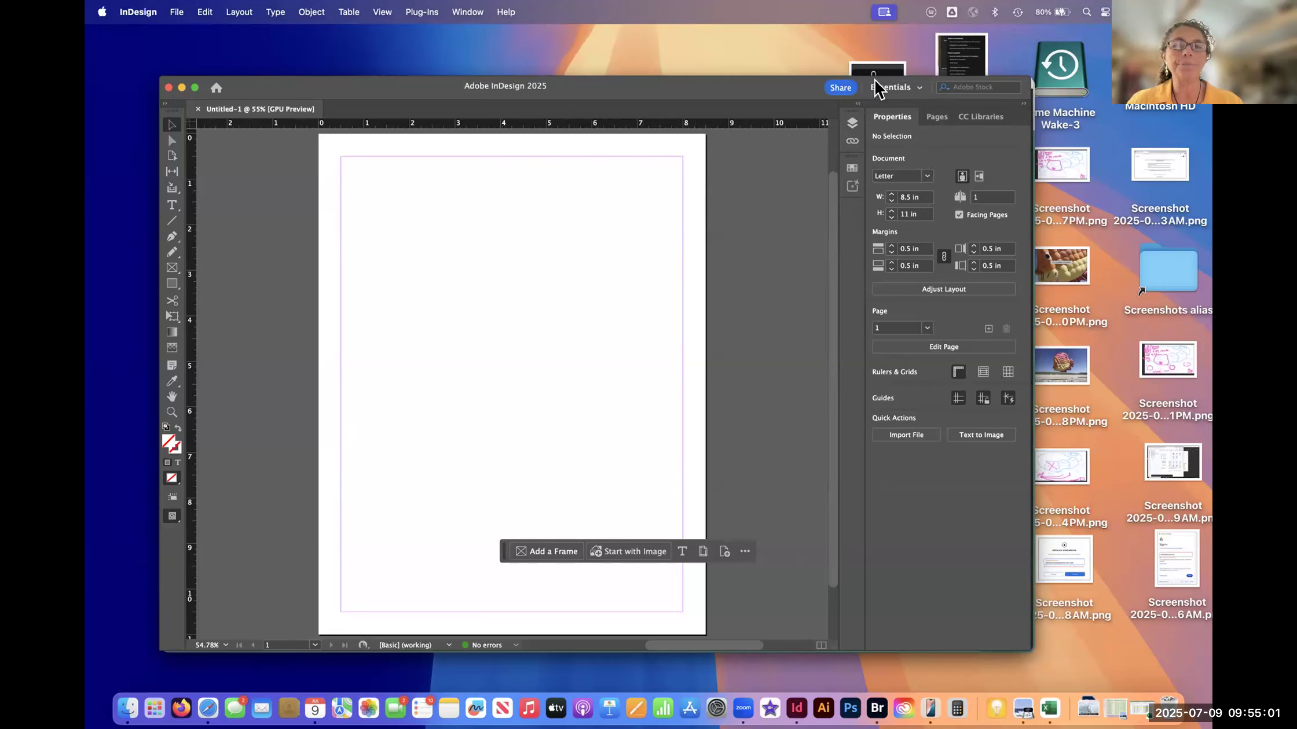
# - Compare the panel layouts of the Advanced, Book, Digital Publishing and Typography workspaces, finishing on Essentials
pyautogui.moveTo(905, 80)
pyautogui.mouseDown()
pyautogui.moveTo(855, 119)
pyautogui.moveTo(925, 77)
pyautogui.mouseUp()
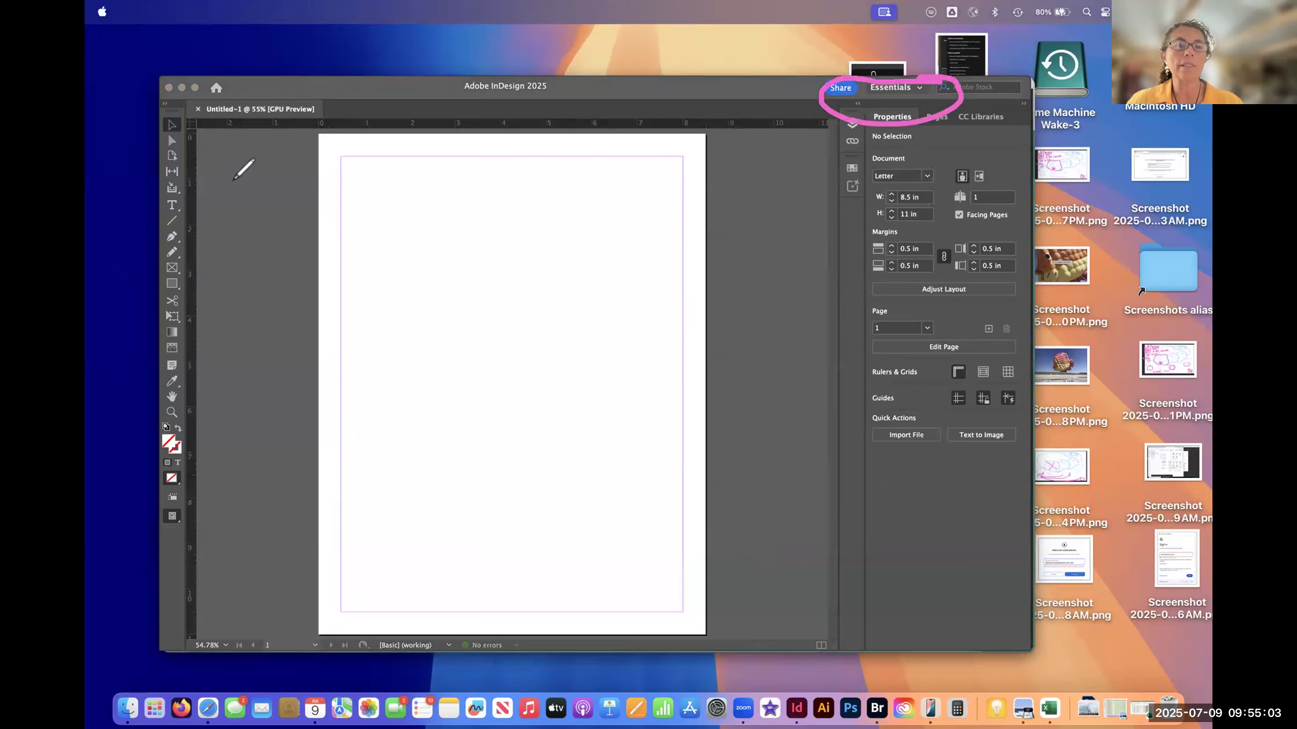
pyautogui.click(920, 94)
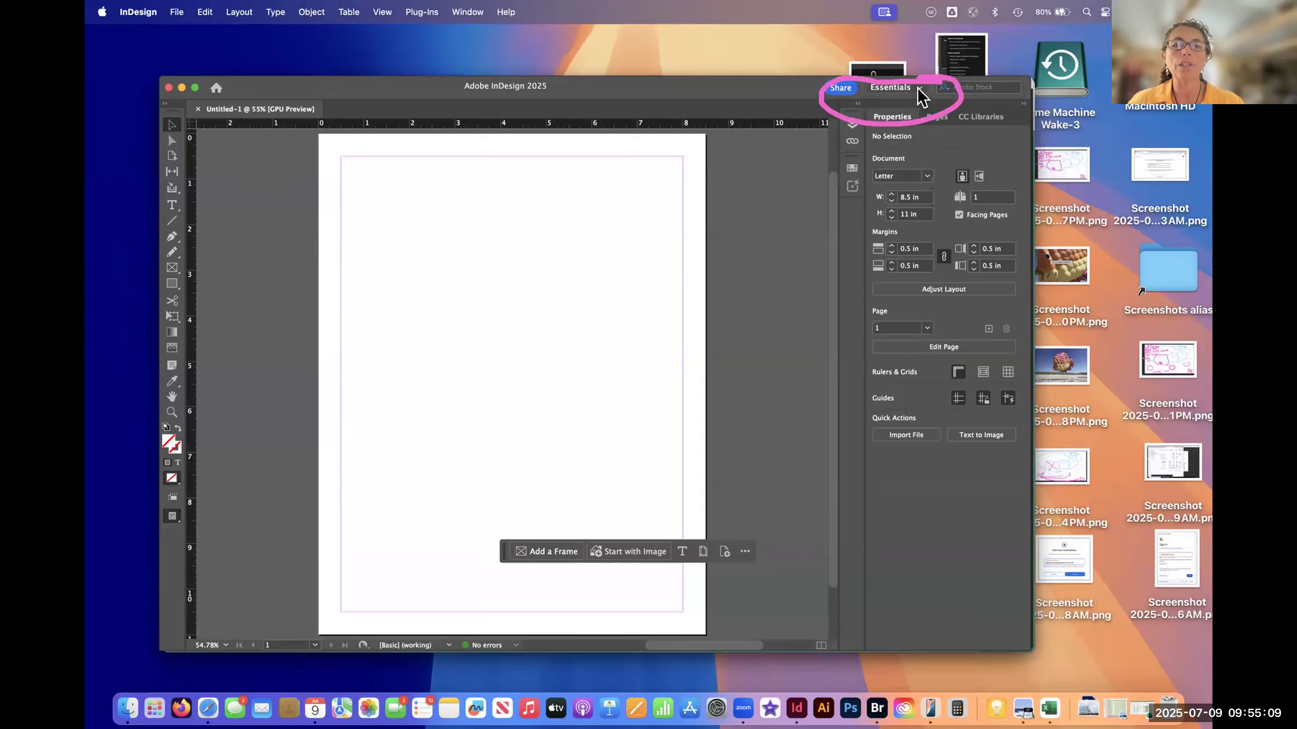
pyautogui.click(919, 89)
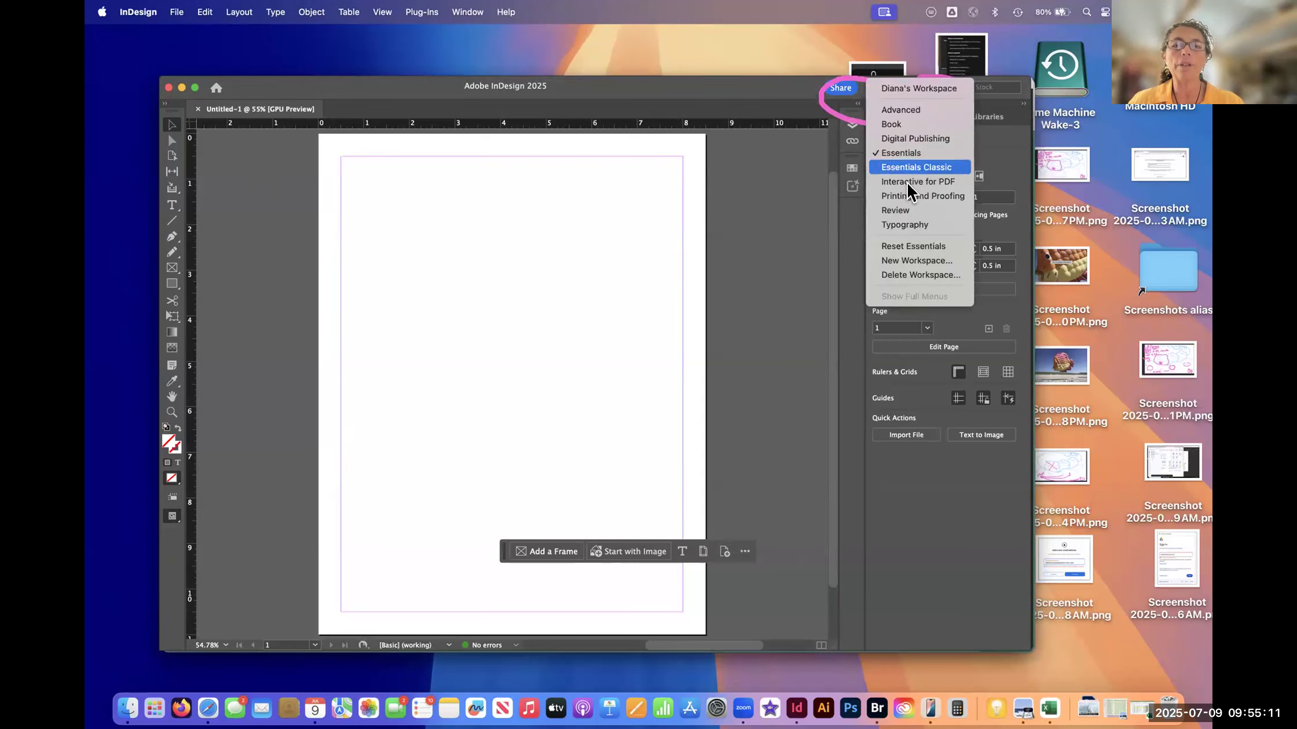
pyautogui.click(901, 110)
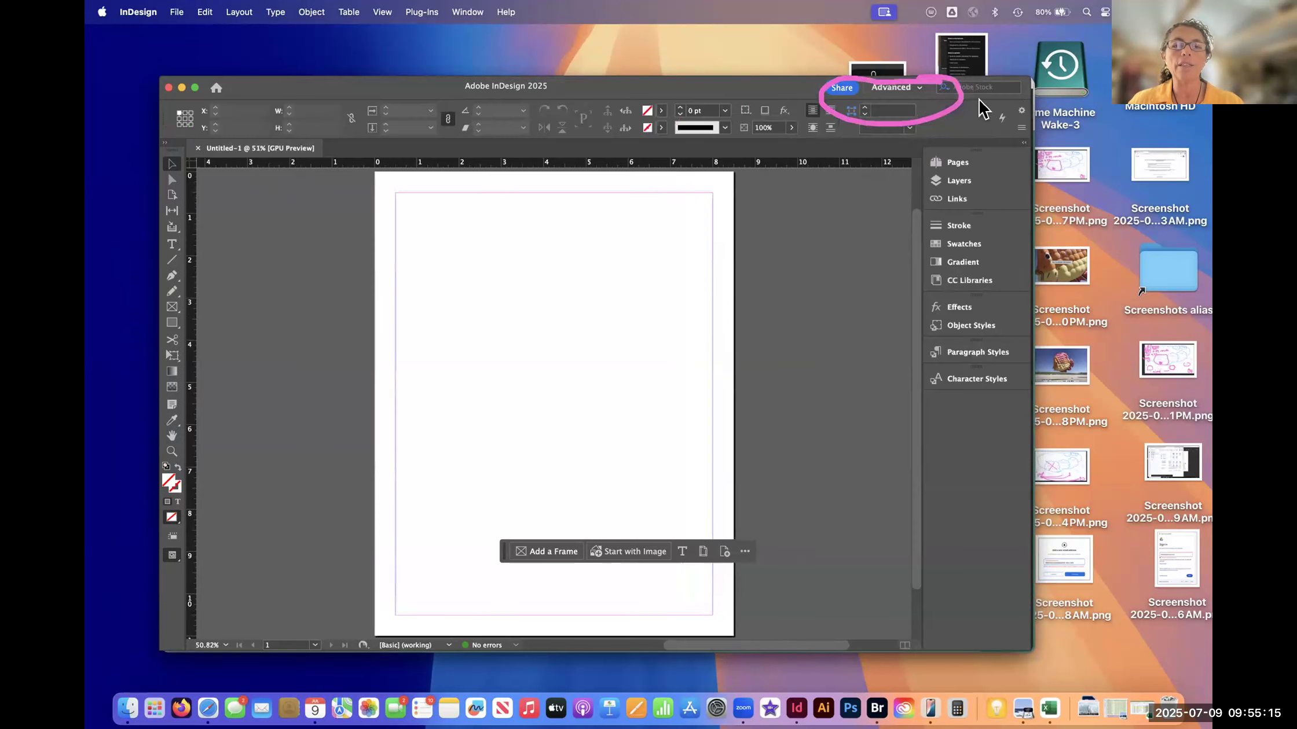
pyautogui.click(921, 90)
pyautogui.click(973, 122)
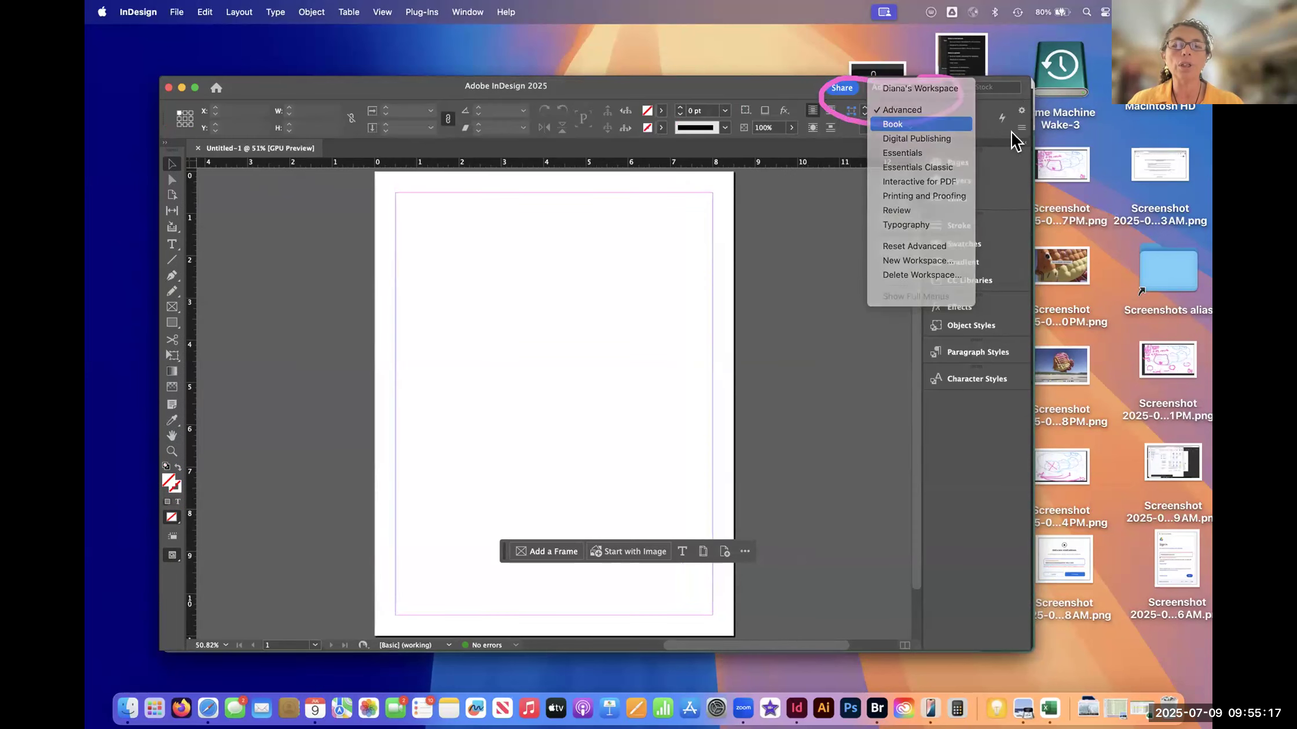
pyautogui.click(917, 91)
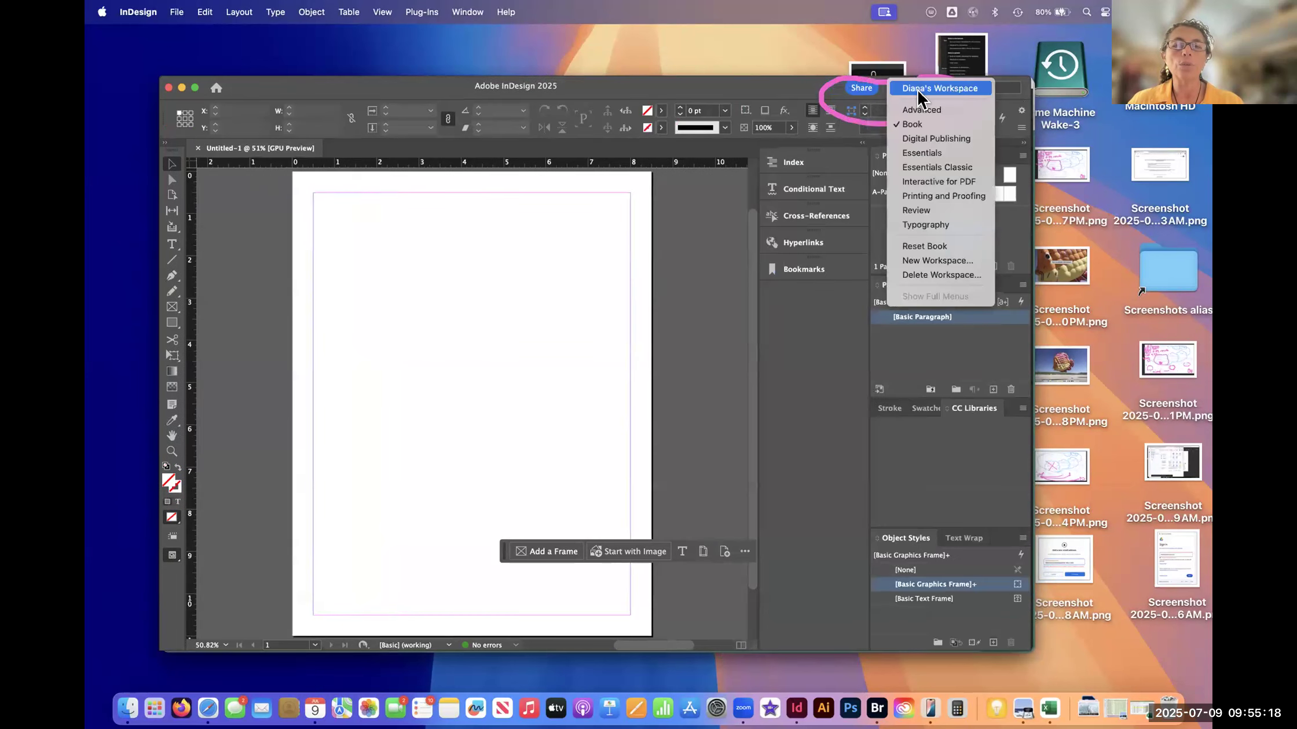
pyautogui.click(932, 139)
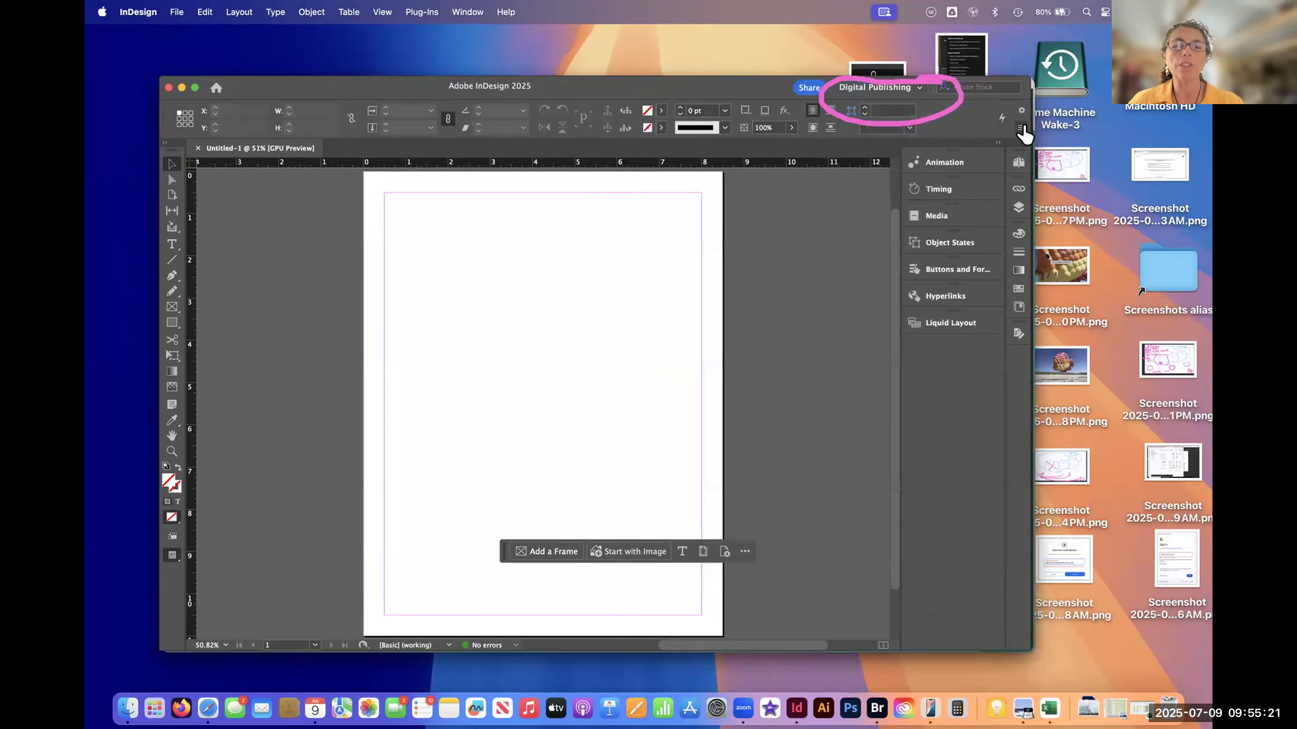
pyautogui.click(919, 93)
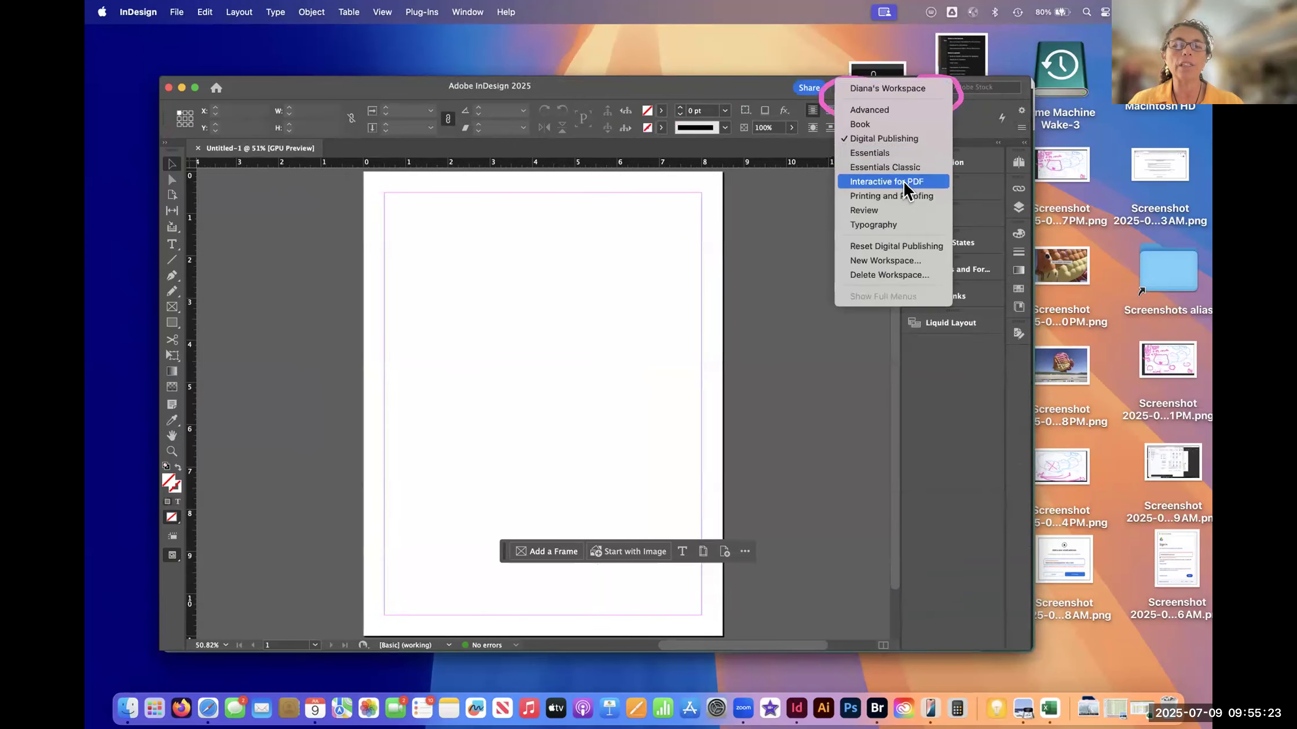
pyautogui.click(892, 225)
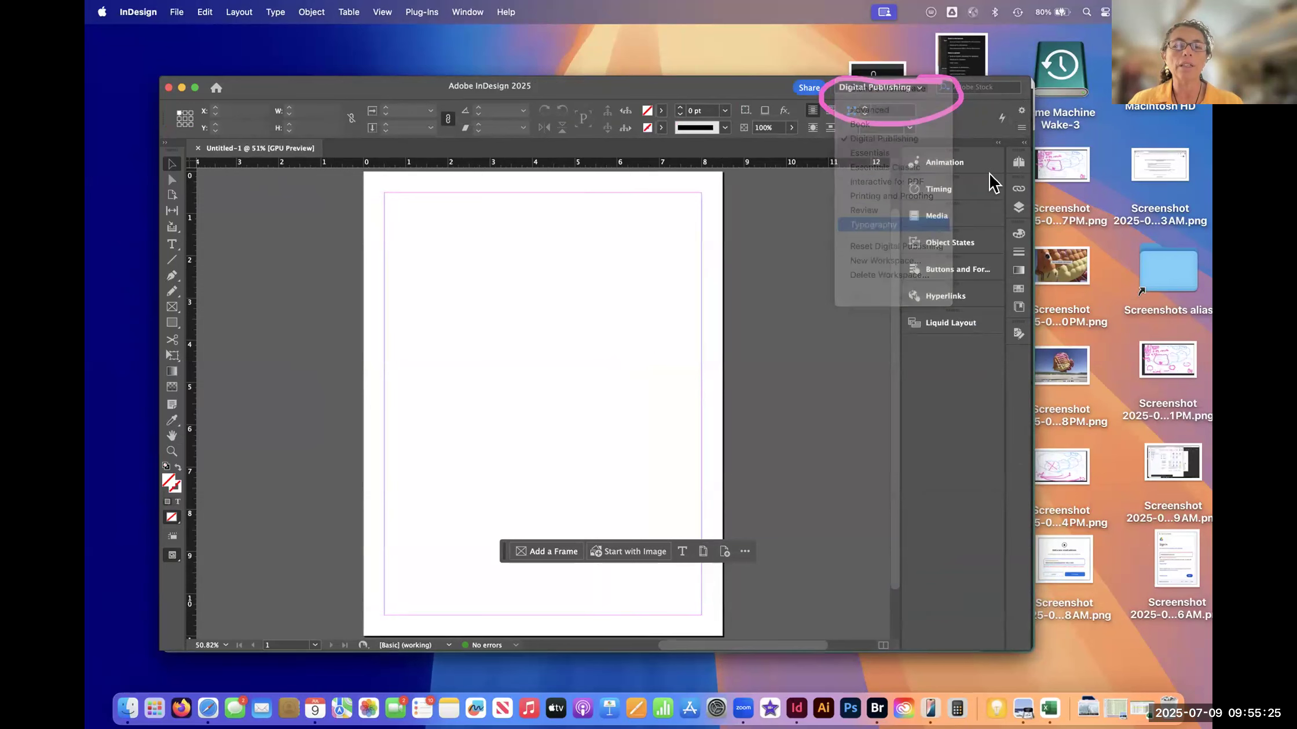
pyautogui.click(918, 93)
pyautogui.click(902, 154)
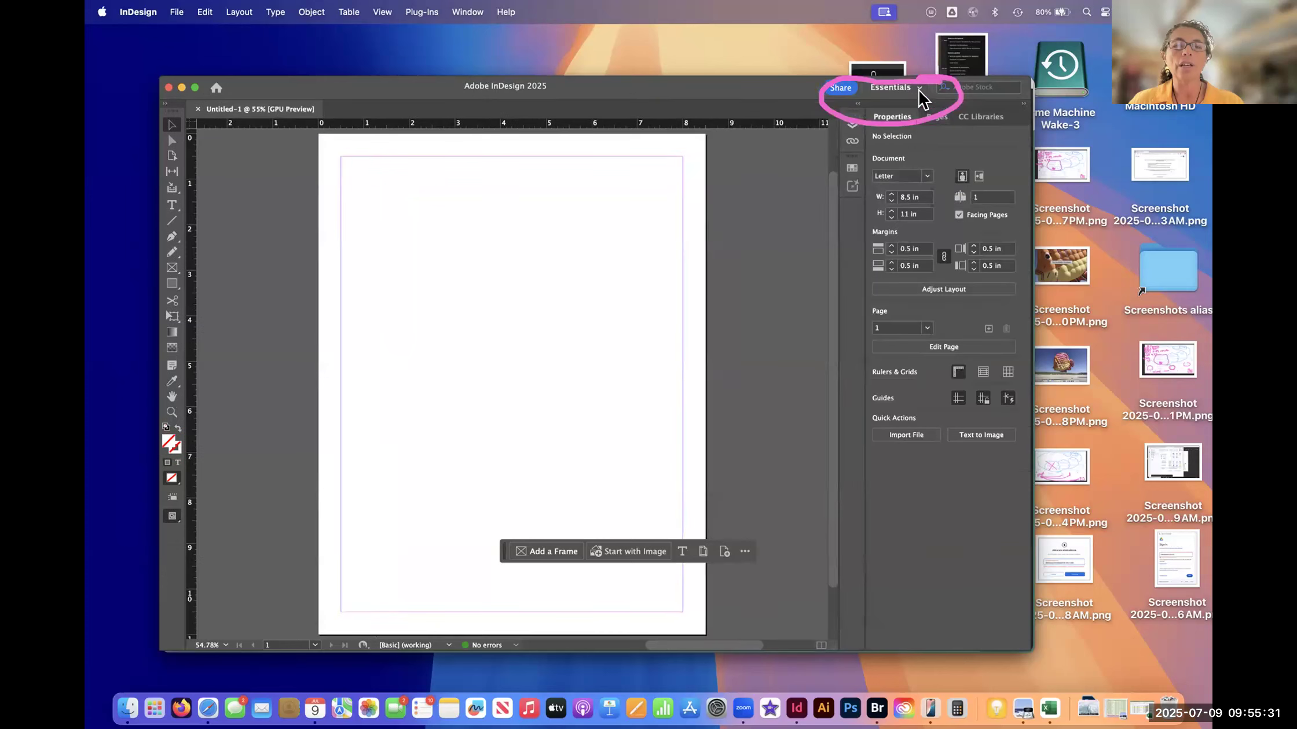
# - Reset the Essentials workspace to its default panel layout and review the list of available workspaces
pyautogui.click(921, 95)
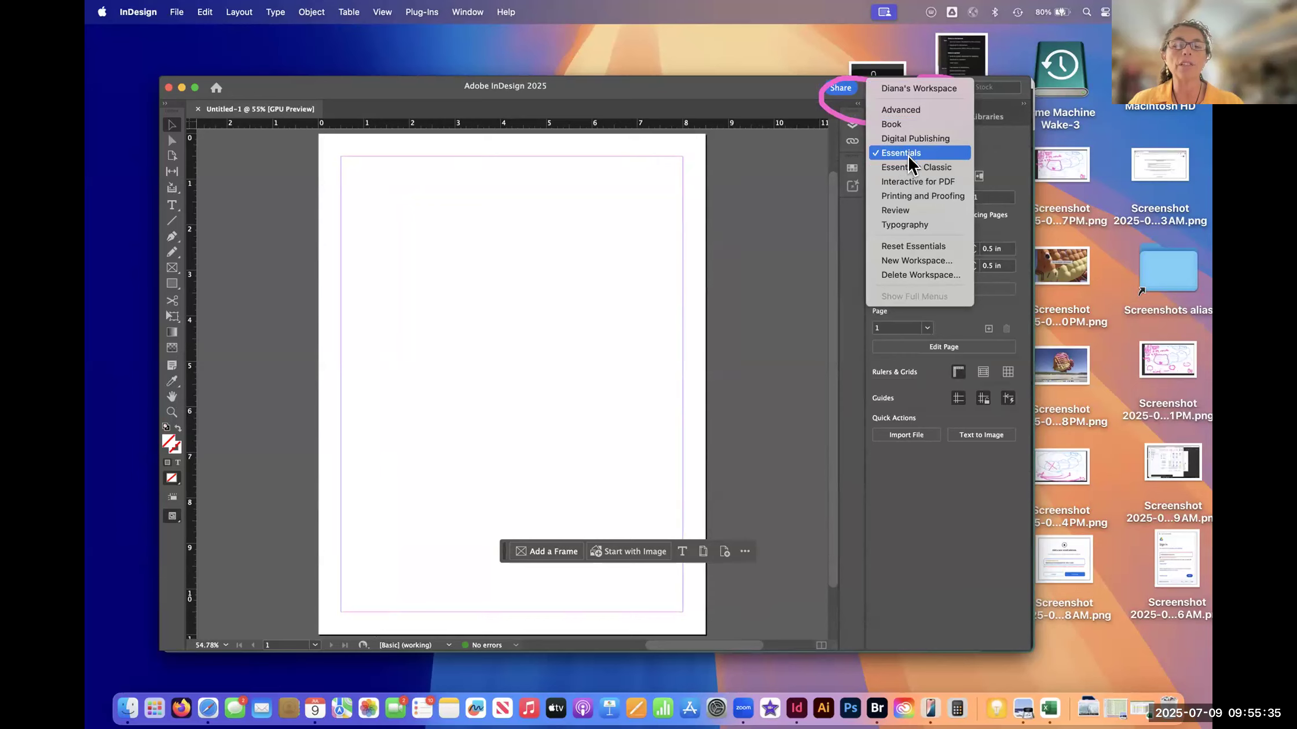
pyautogui.click(920, 246)
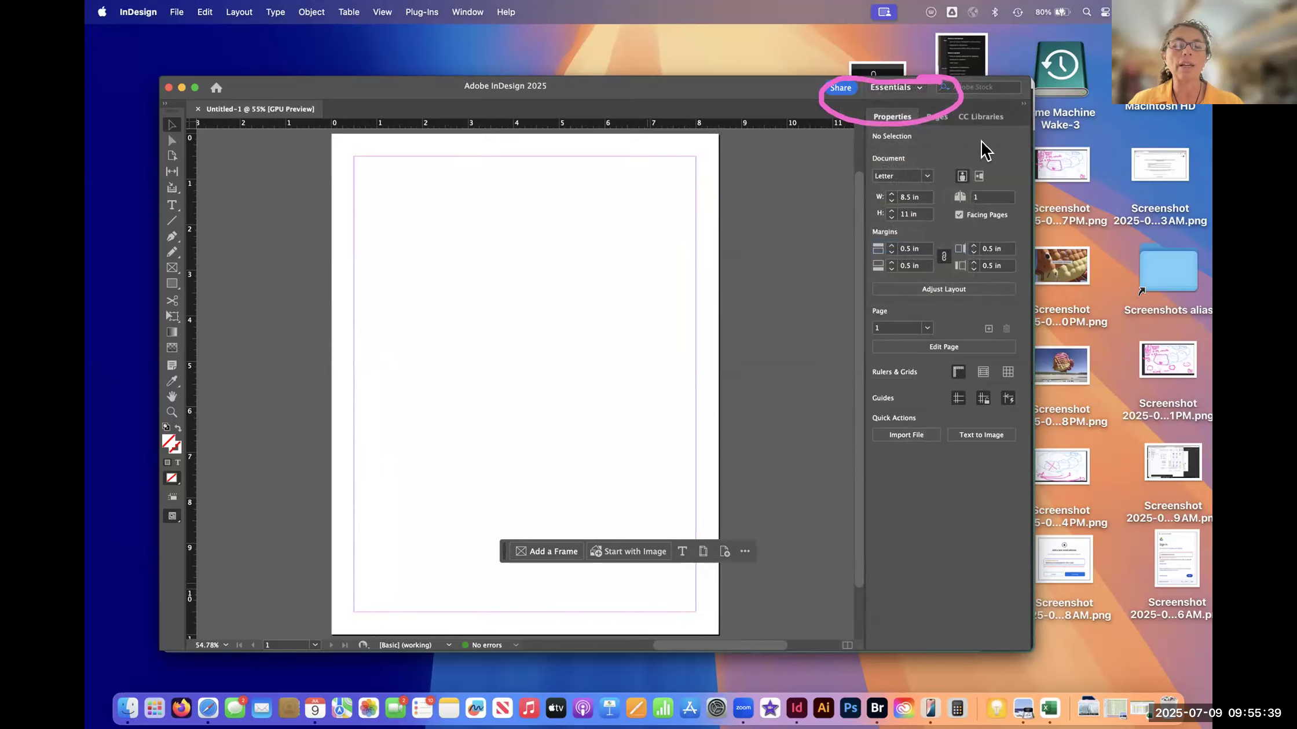
pyautogui.click(919, 99)
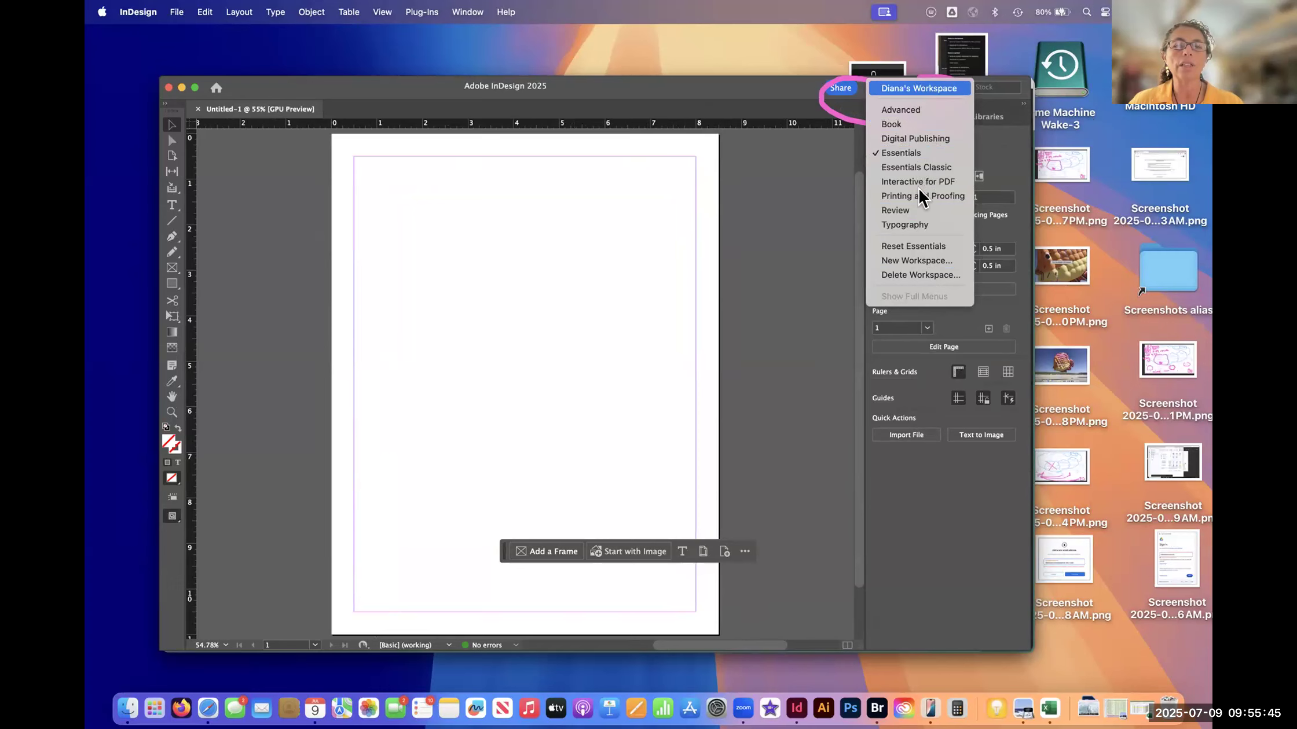
pyautogui.click(915, 316)
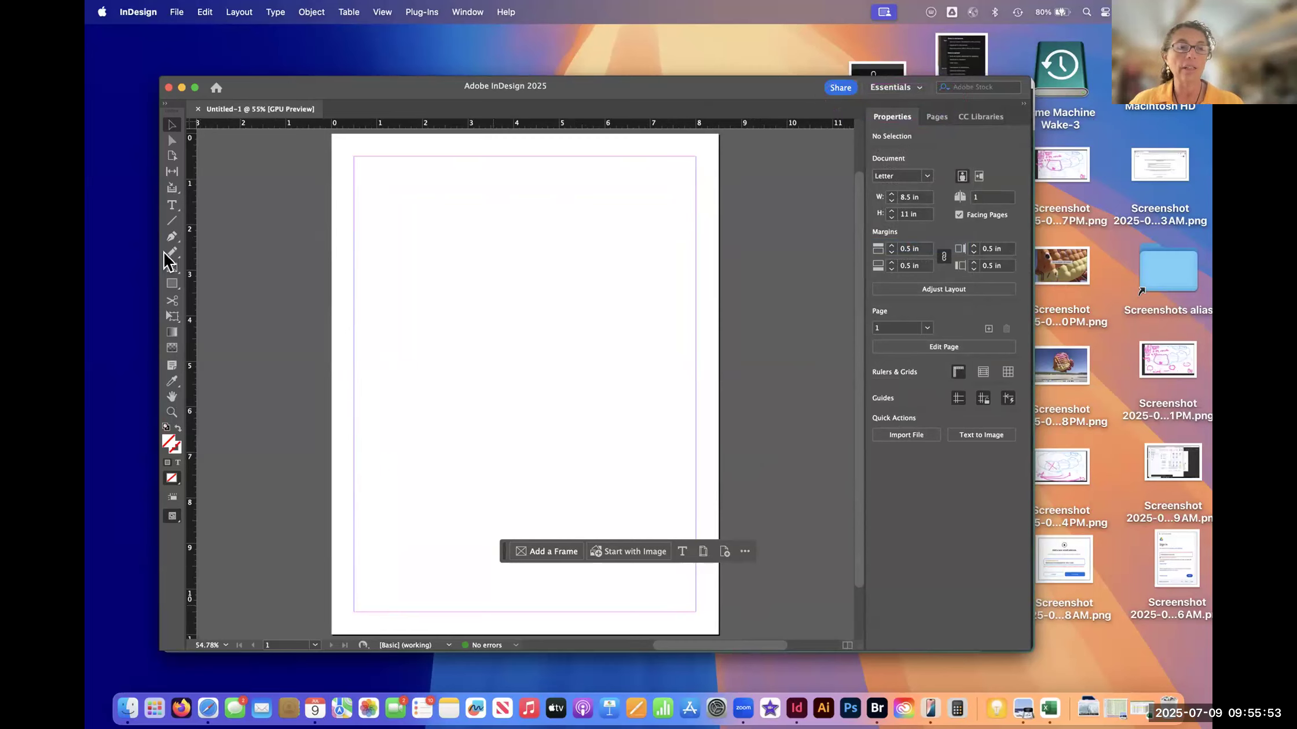
# - Start adding a frame and try to bring back the contextual task bar by switching its display off and on
pyautogui.click(516, 553)
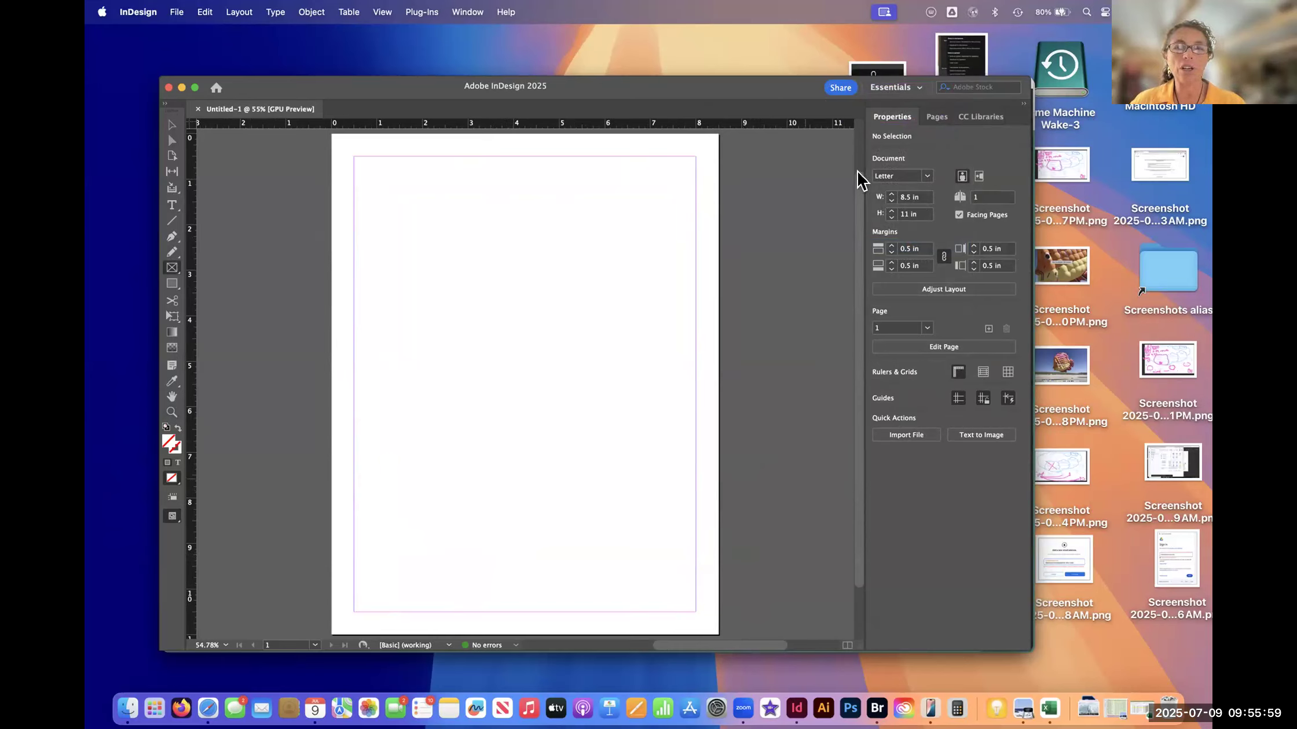
pyautogui.click(468, 13)
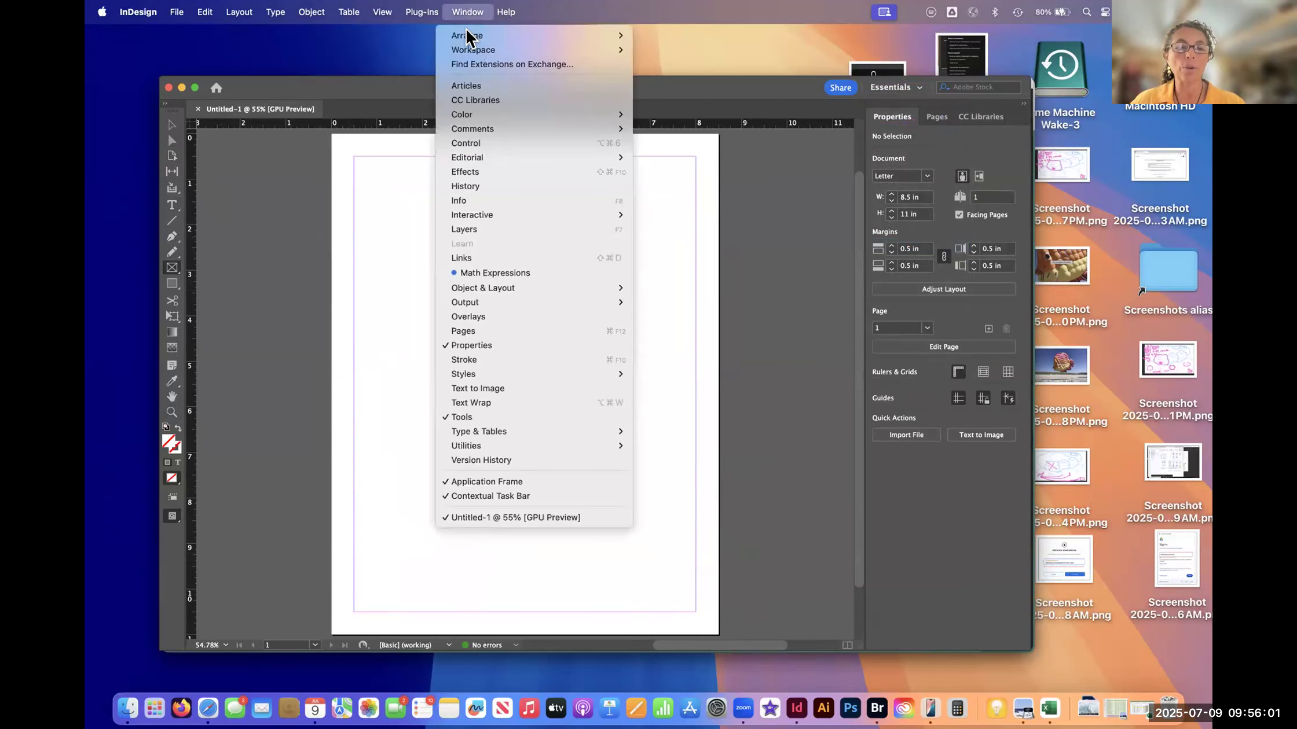
pyautogui.click(519, 496)
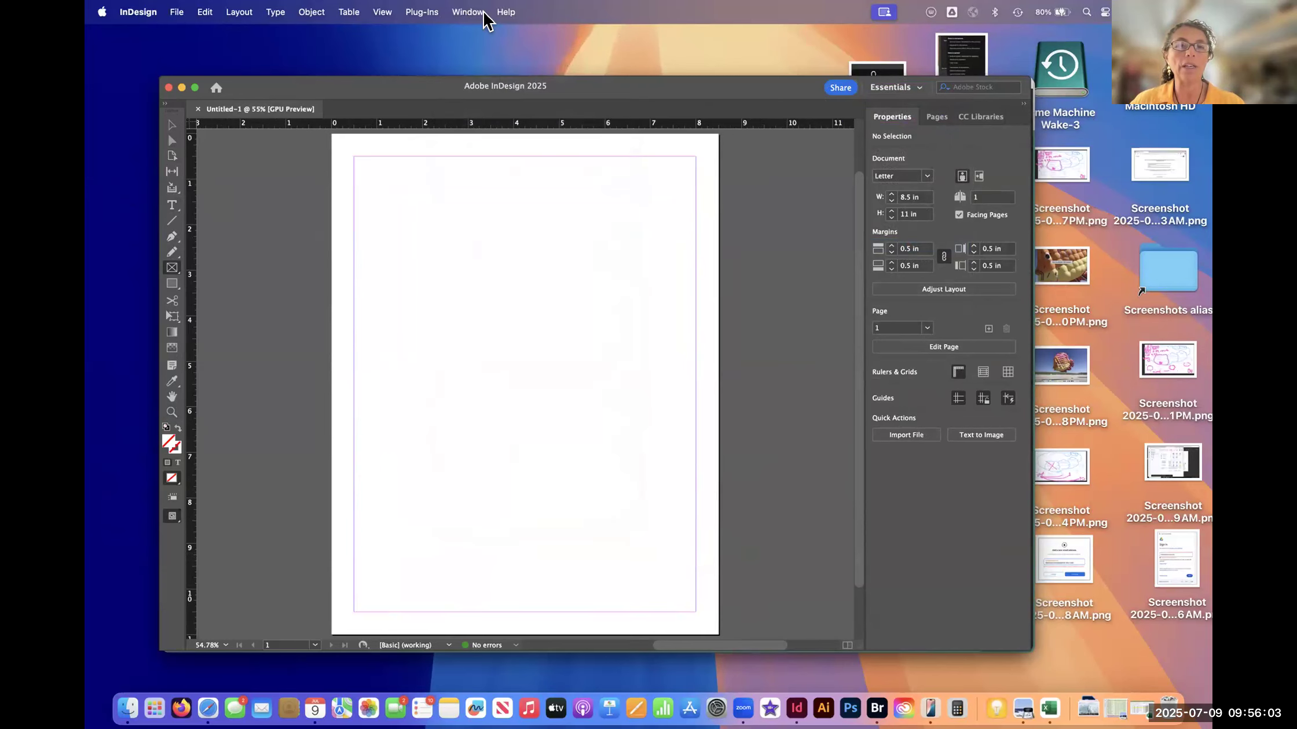
pyautogui.click(484, 12)
pyautogui.click(510, 496)
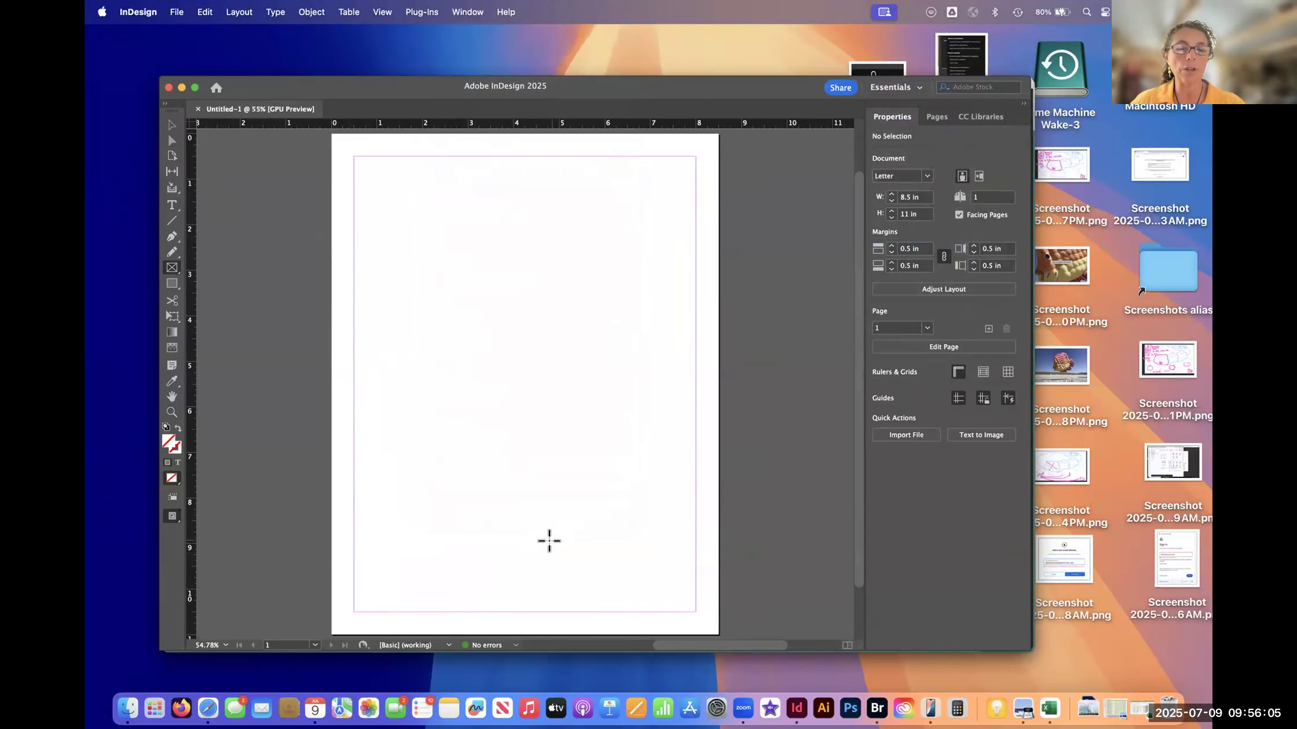
pyautogui.click(624, 394)
pyautogui.click(697, 379)
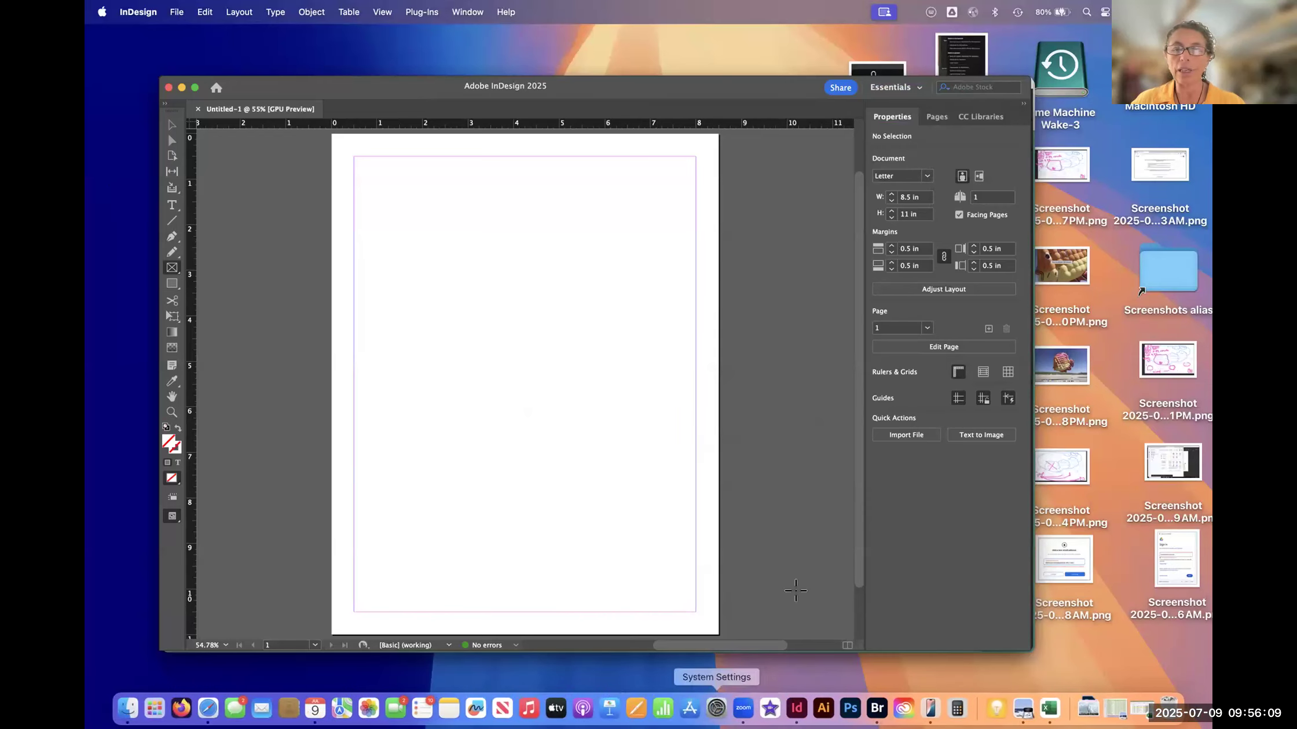
pyautogui.scroll(3, 822, 457)
pyautogui.scroll(-3, 828, 521)
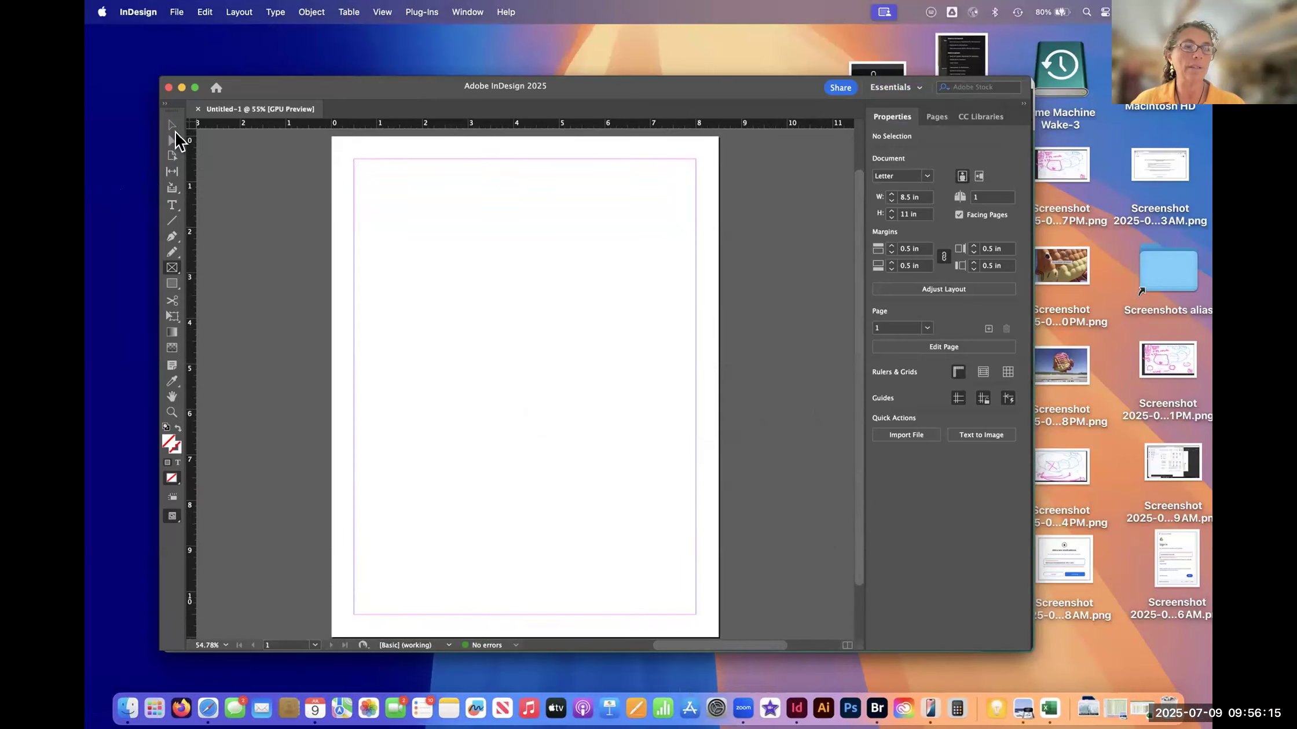
# - Activate the Selection tool and move the contextual task bar down to the page's lower edge
pyautogui.click(171, 127)
pyautogui.moveTo(502, 551); pyautogui.dragTo(678, 617)
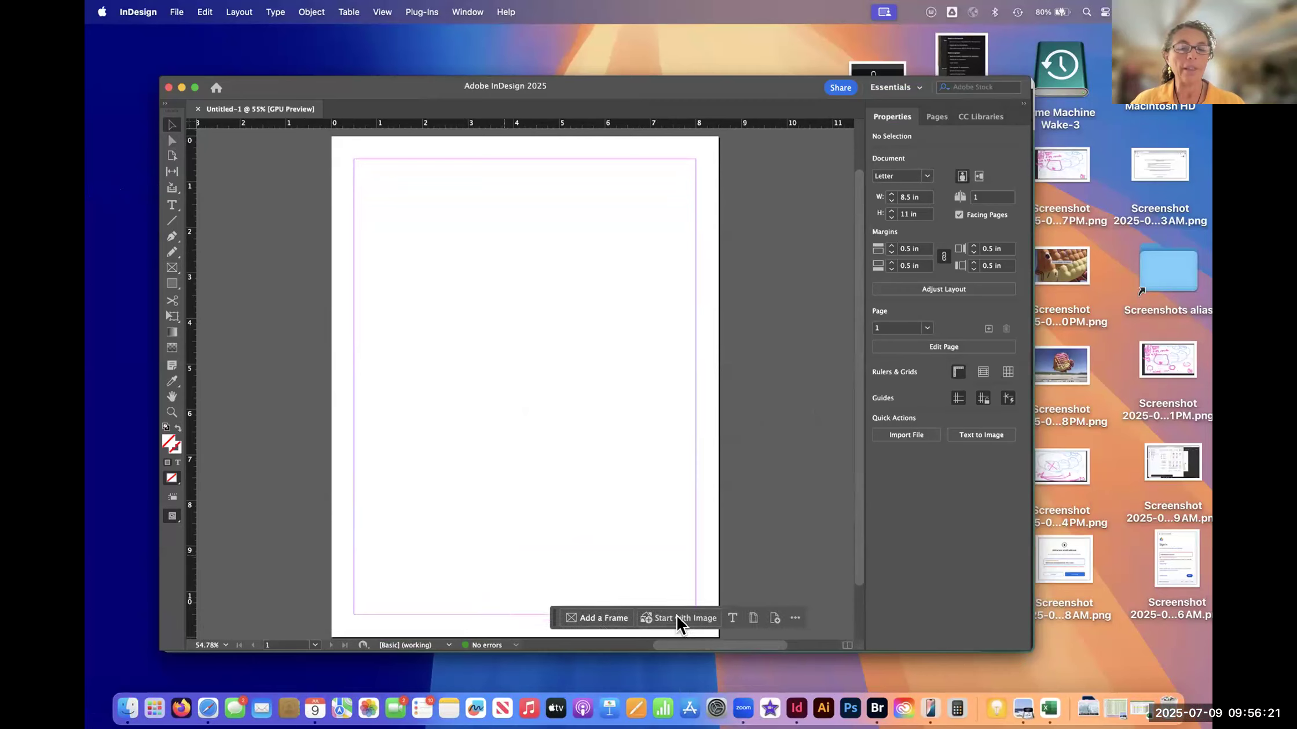
pyautogui.moveTo(663, 621); pyautogui.dragTo(712, 610)
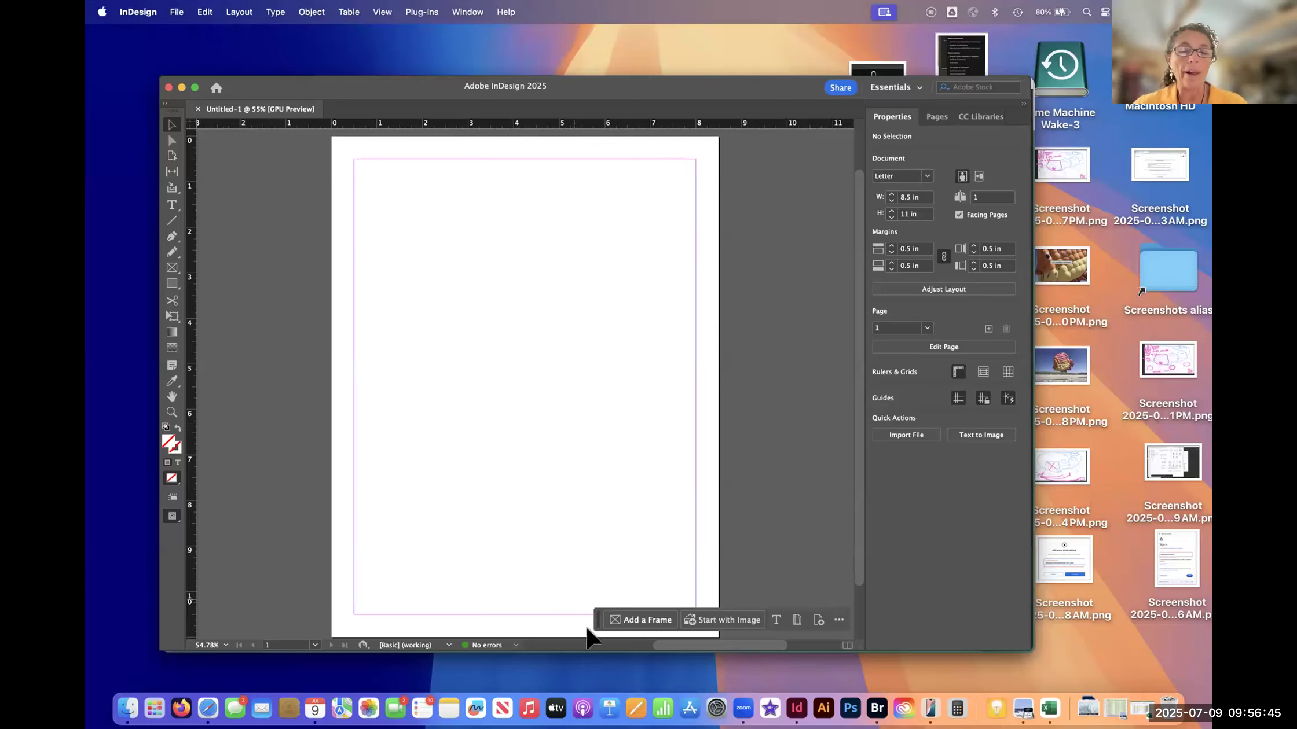
pyautogui.moveTo(598, 622); pyautogui.dragTo(565, 623)
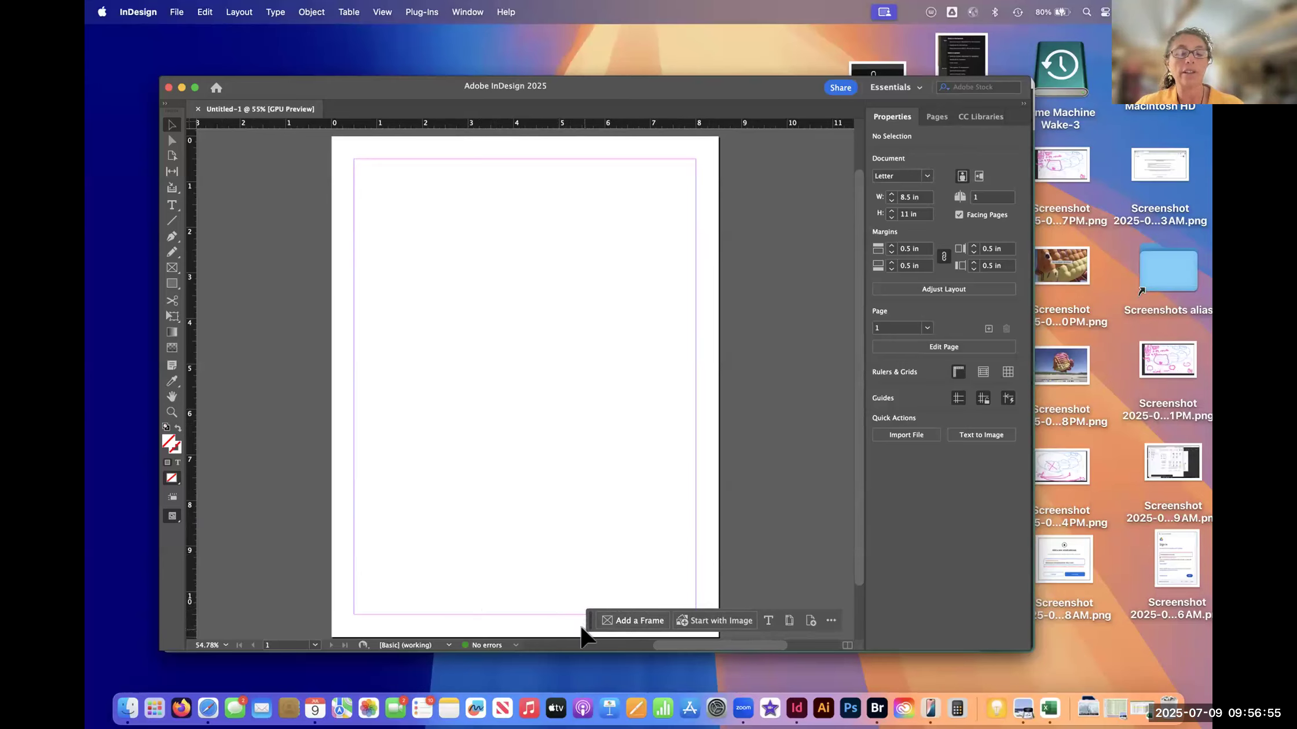
pyautogui.moveTo(586, 622); pyautogui.dragTo(605, 683)
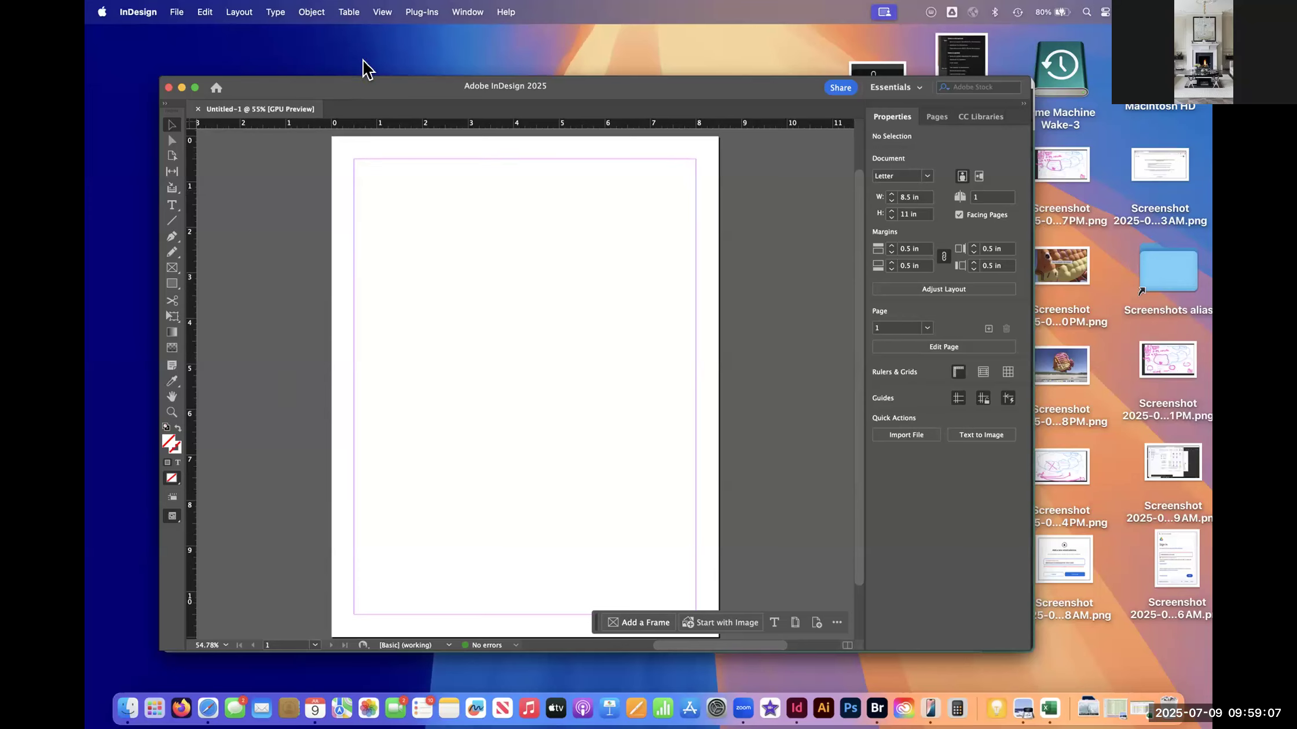
# - Close the untitled document and start a new file from the Print category's Letter preset
pyautogui.moveTo(415, 79); pyautogui.dragTo(414, 79)
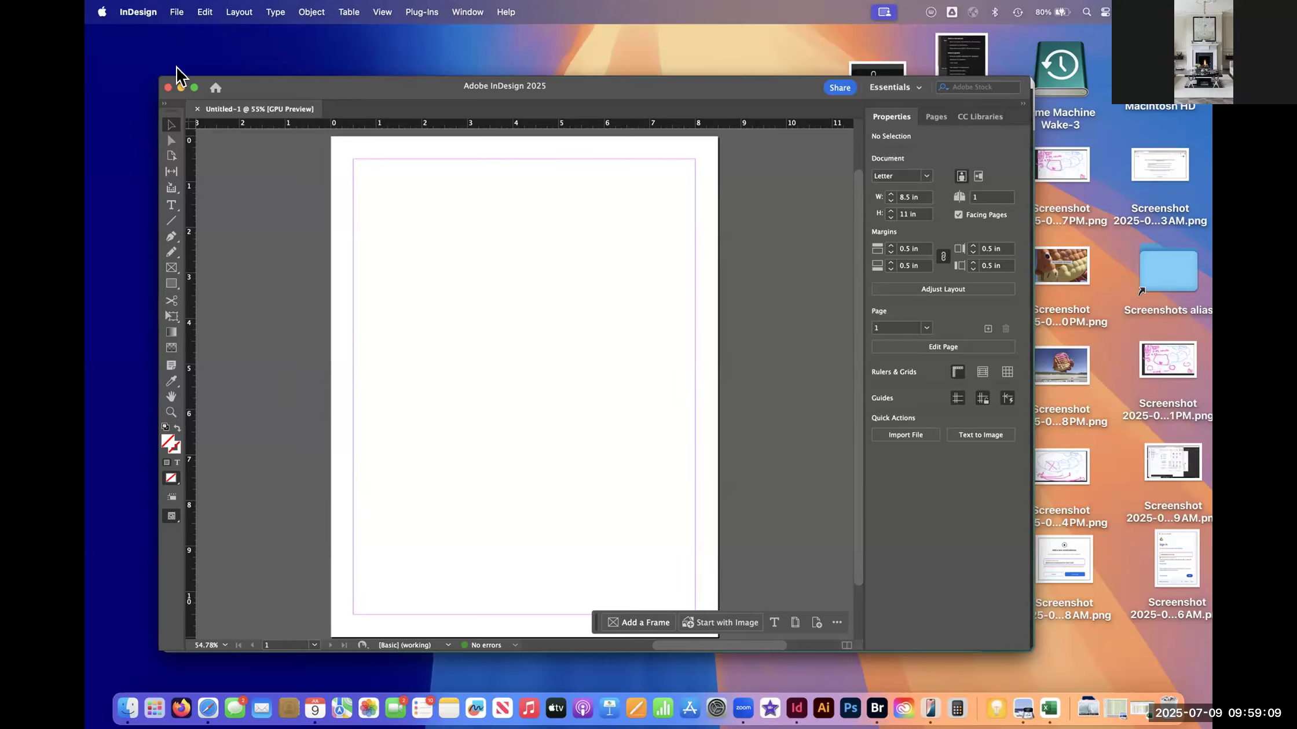
pyautogui.click(197, 109)
pyautogui.click(197, 176)
pyautogui.moveTo(483, 107); pyautogui.dragTo(440, 102)
pyautogui.click(335, 131)
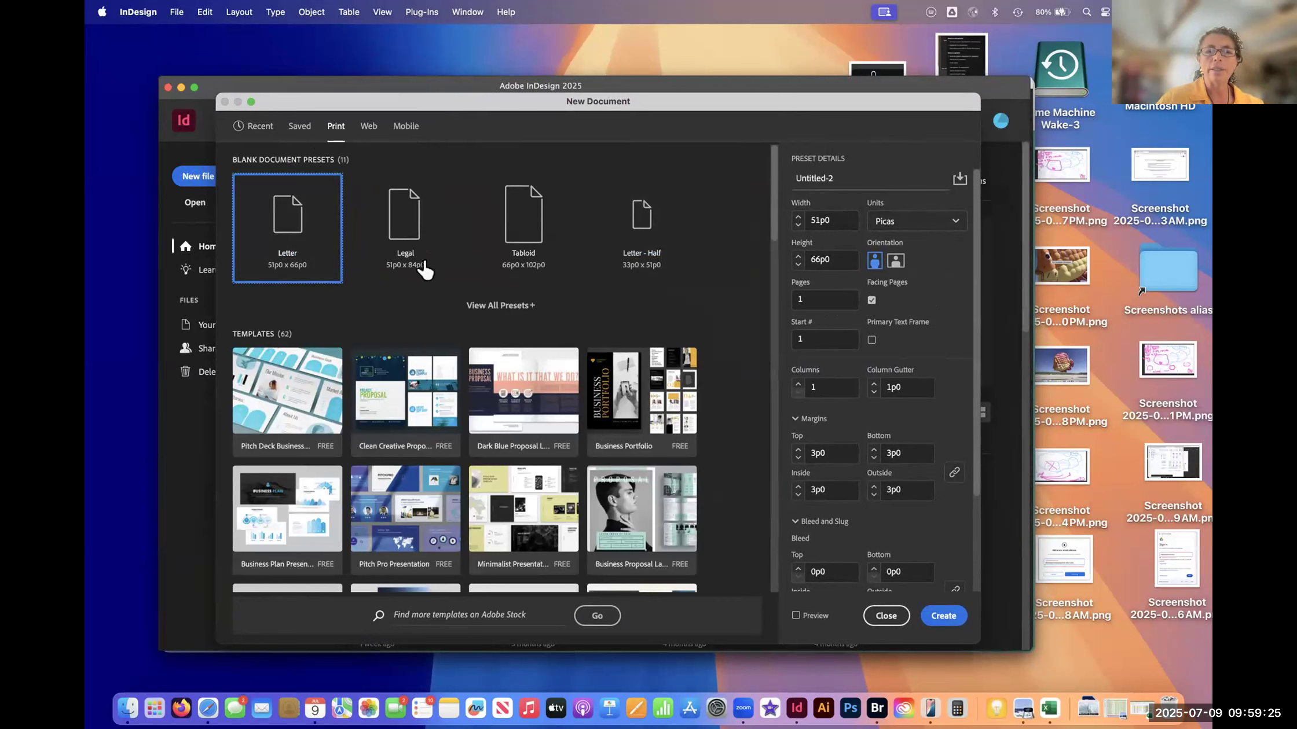
# - Set the Letter preset's units to Inches, and visit the Web category before returning to Print
pyautogui.click(958, 225)
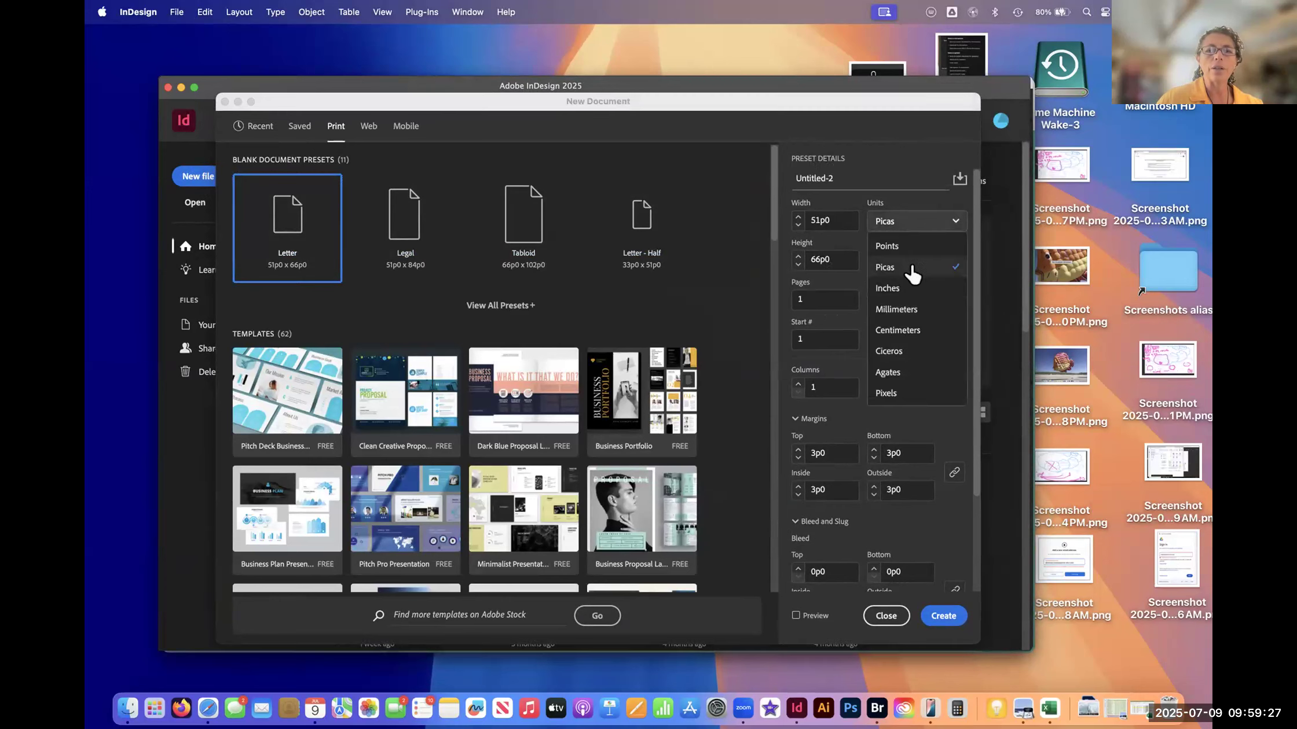
pyautogui.click(912, 289)
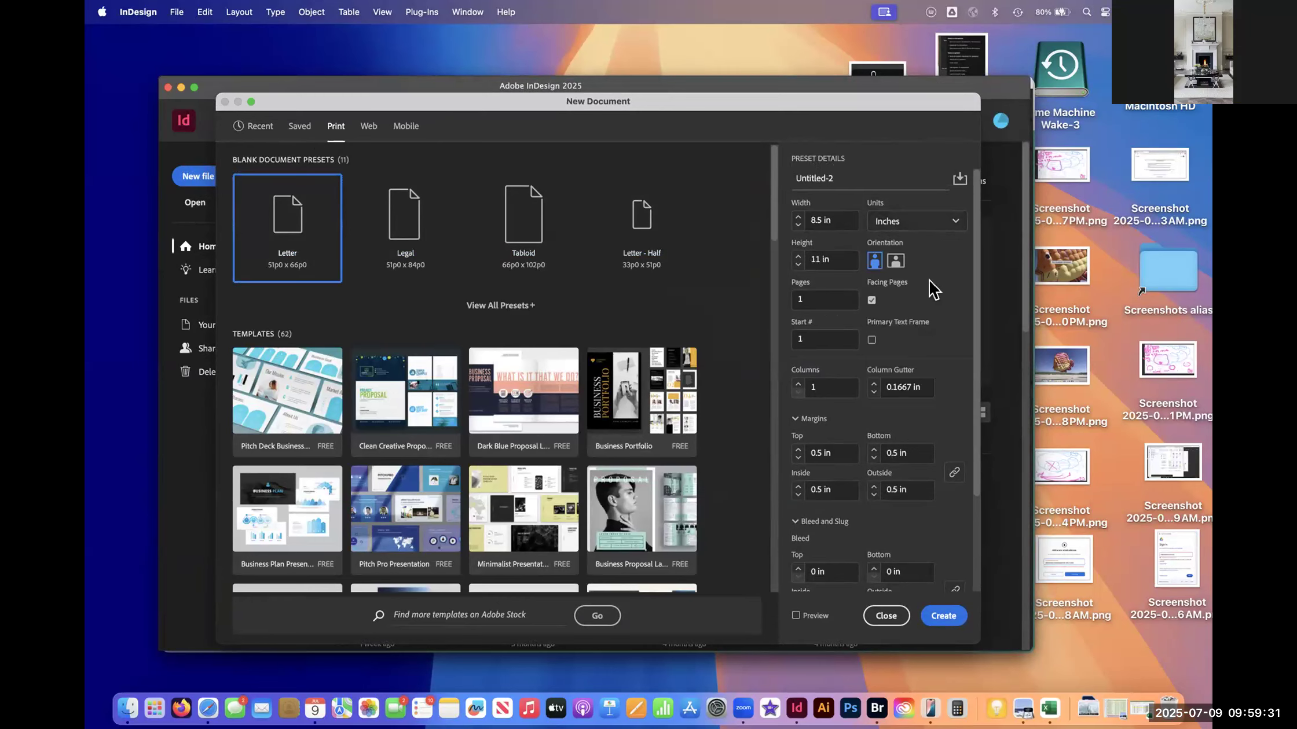
pyautogui.click(951, 224)
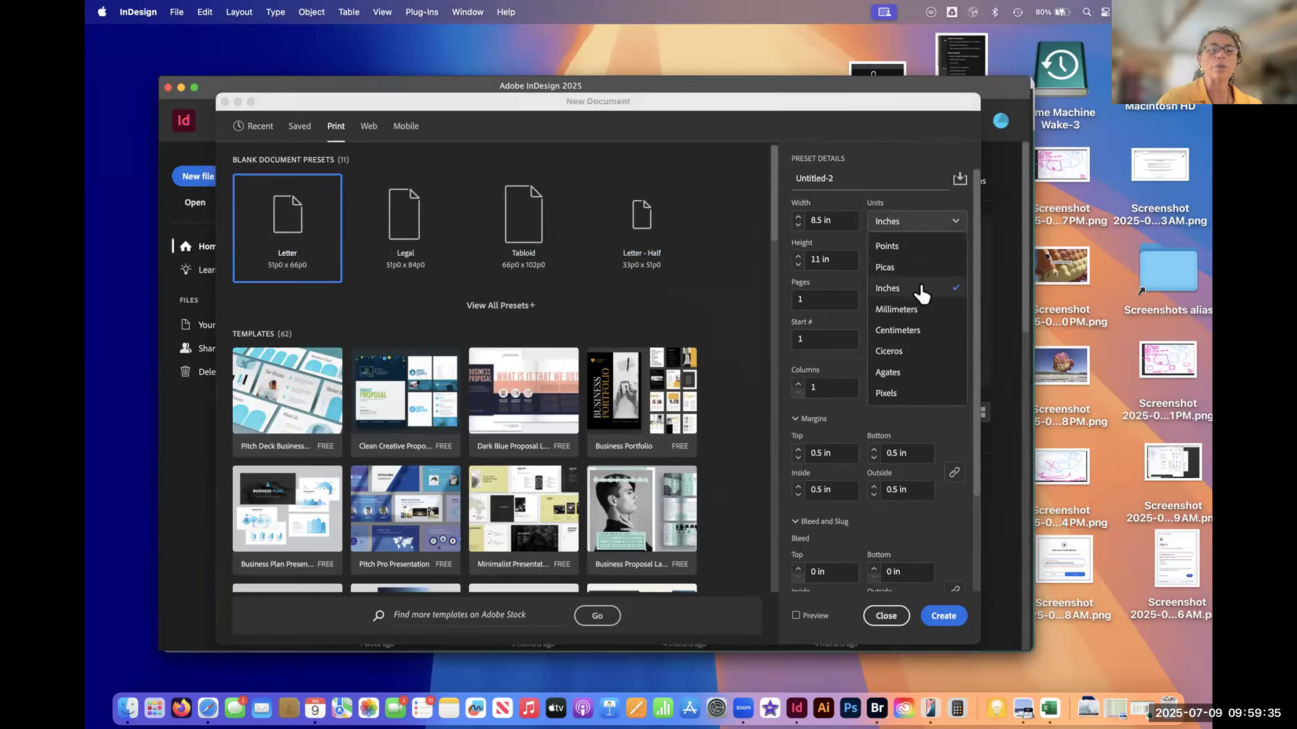
pyautogui.click(925, 289)
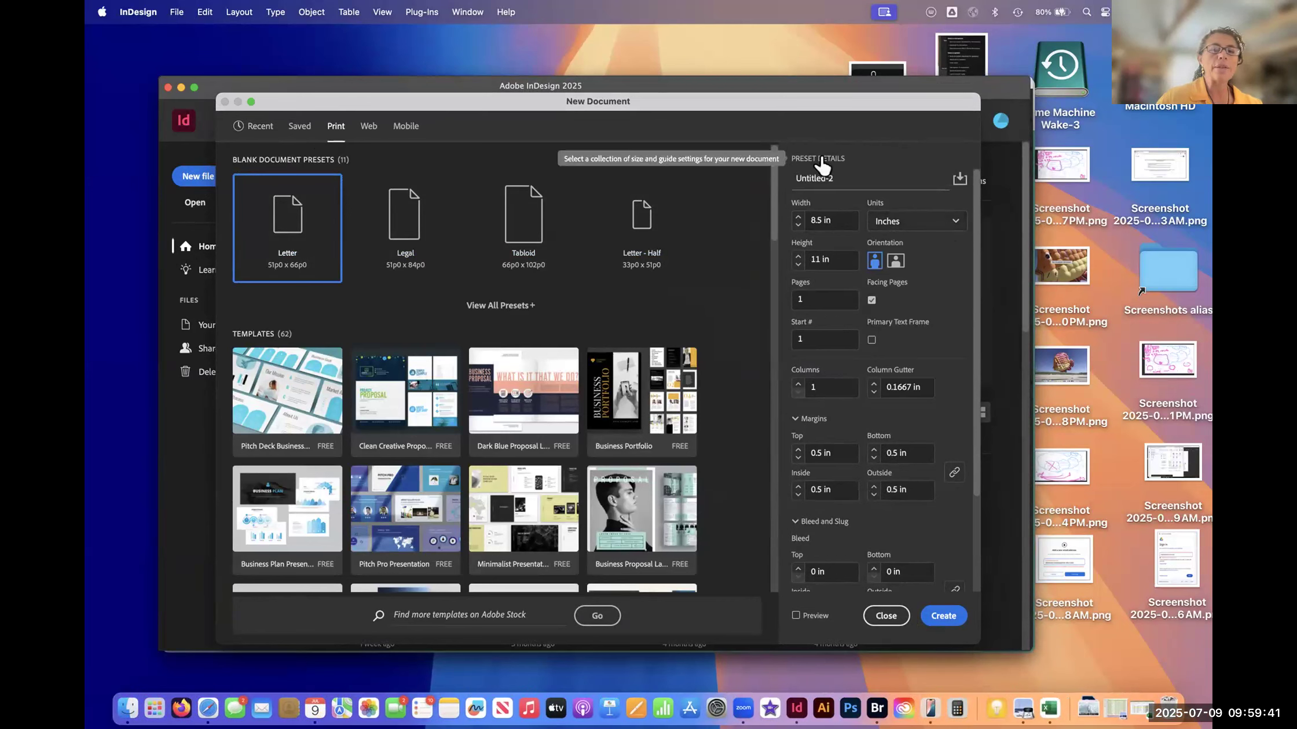
pyautogui.click(369, 136)
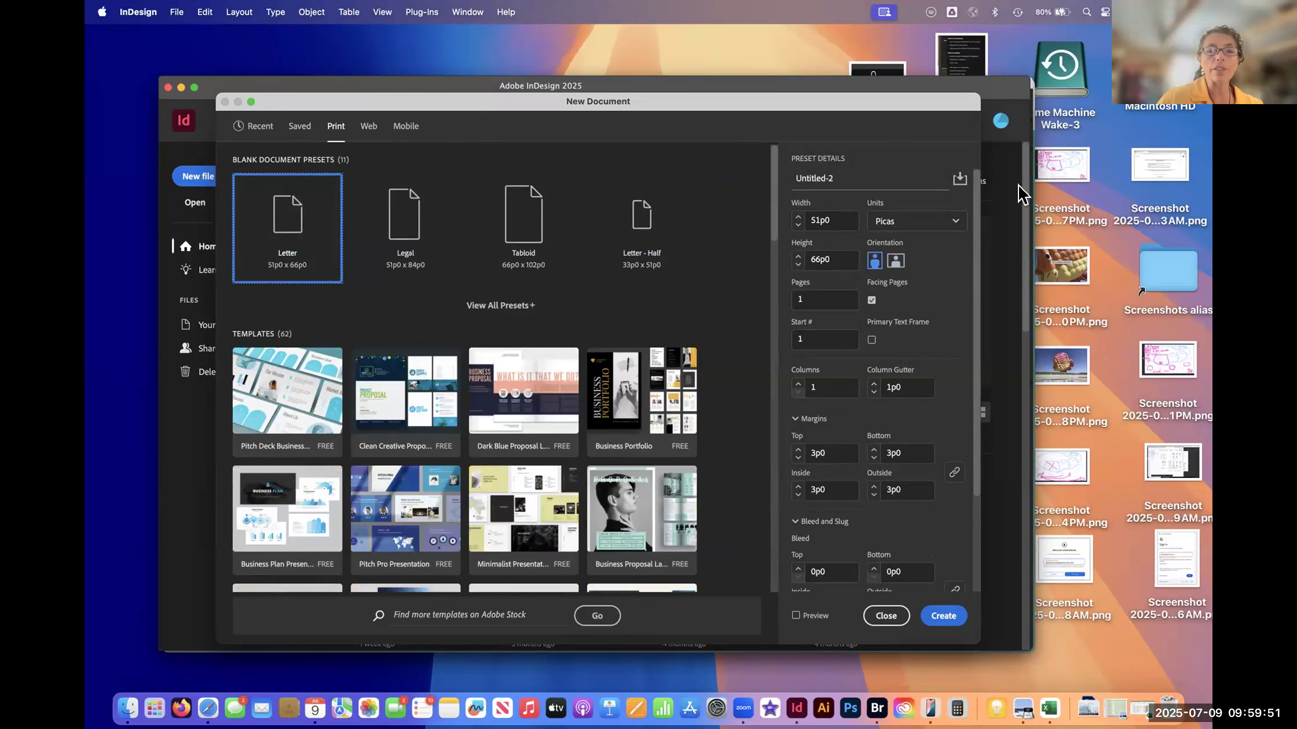
# - Create the portrait Letter document with its units set to Inches, and move the contextual task bar higher up the page
pyautogui.click(949, 223)
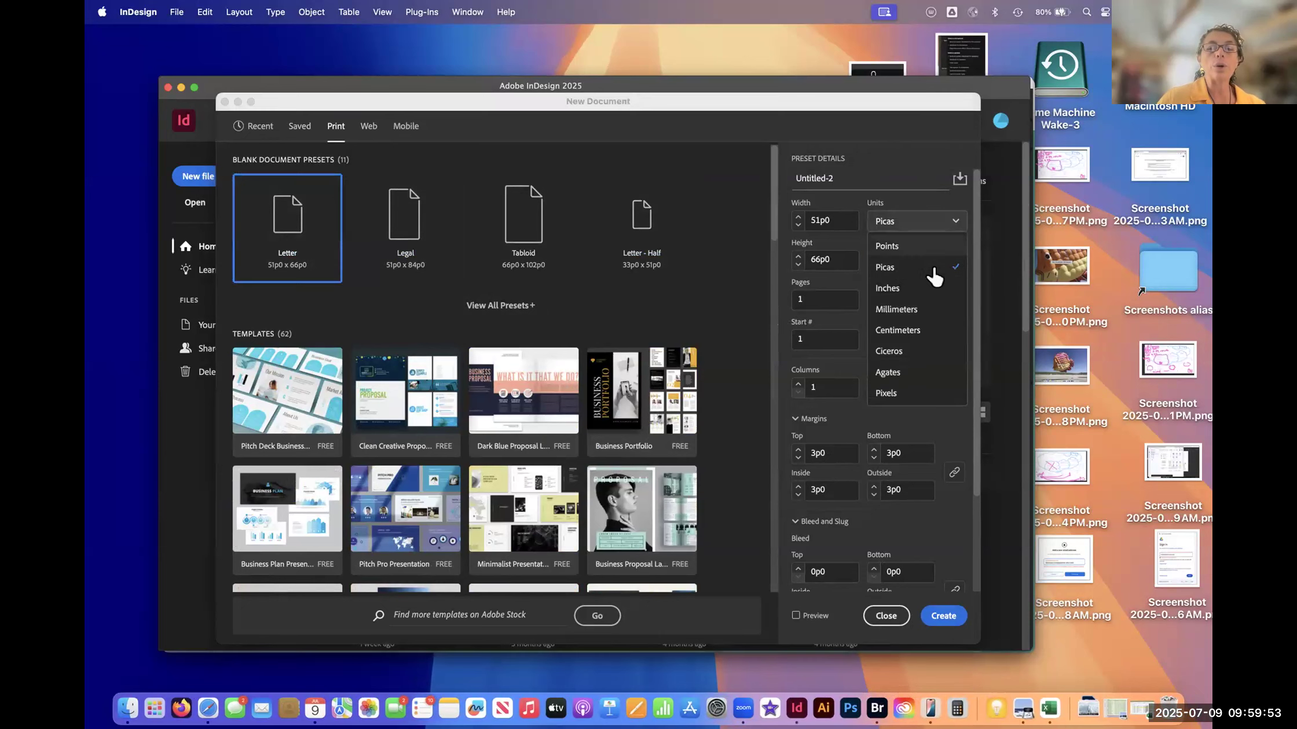
pyautogui.click(920, 286)
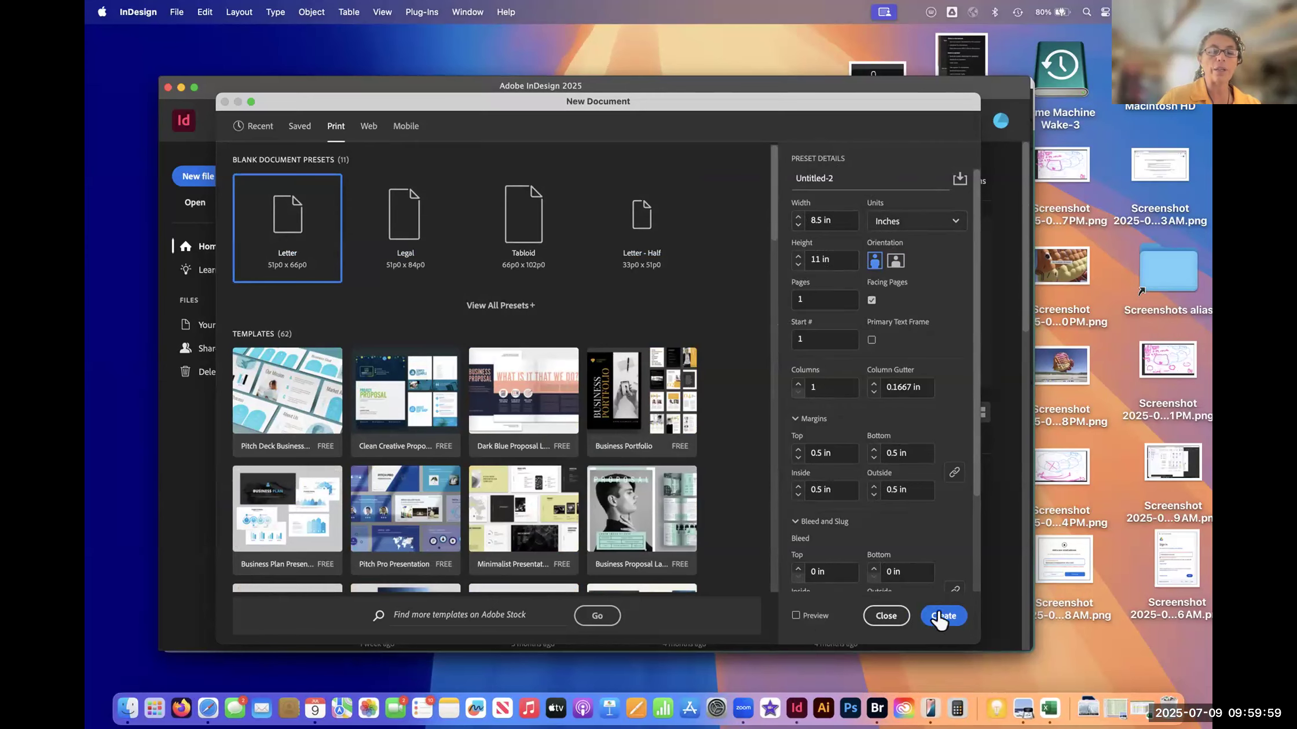
pyautogui.click(932, 622)
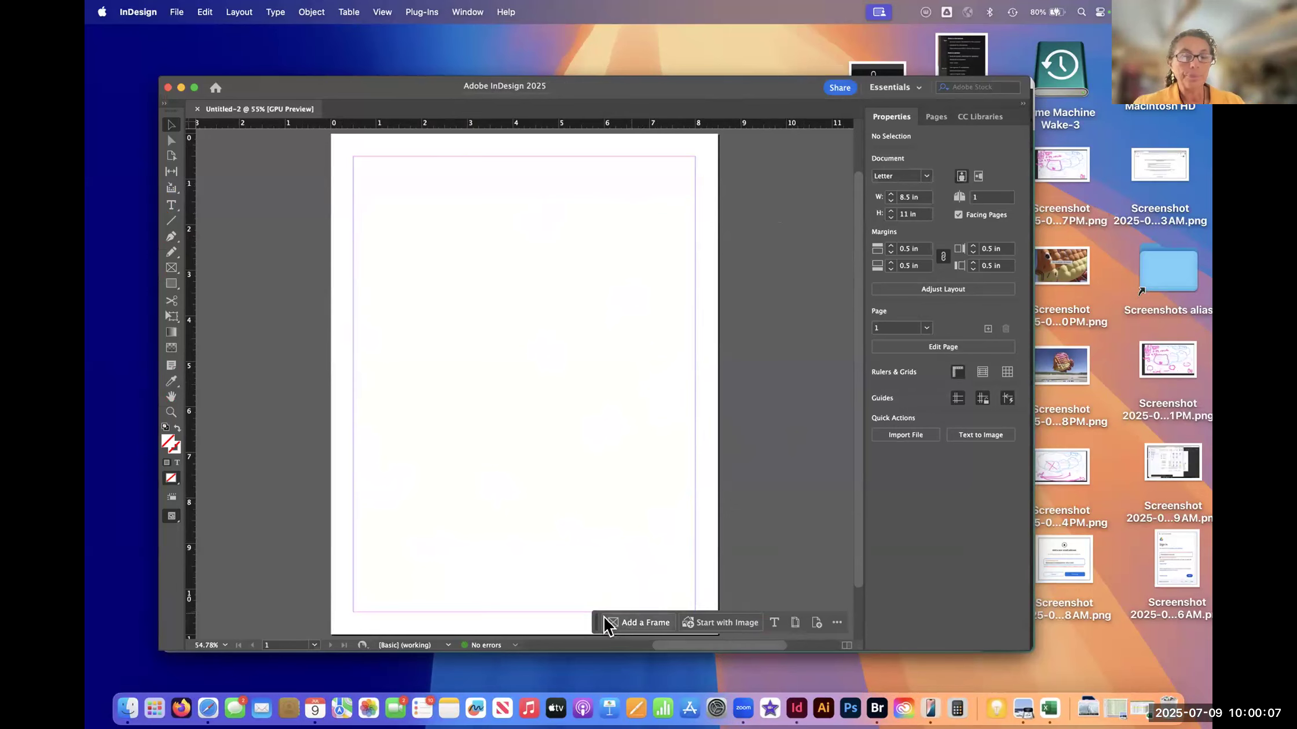
pyautogui.moveTo(597, 624); pyautogui.dragTo(591, 492)
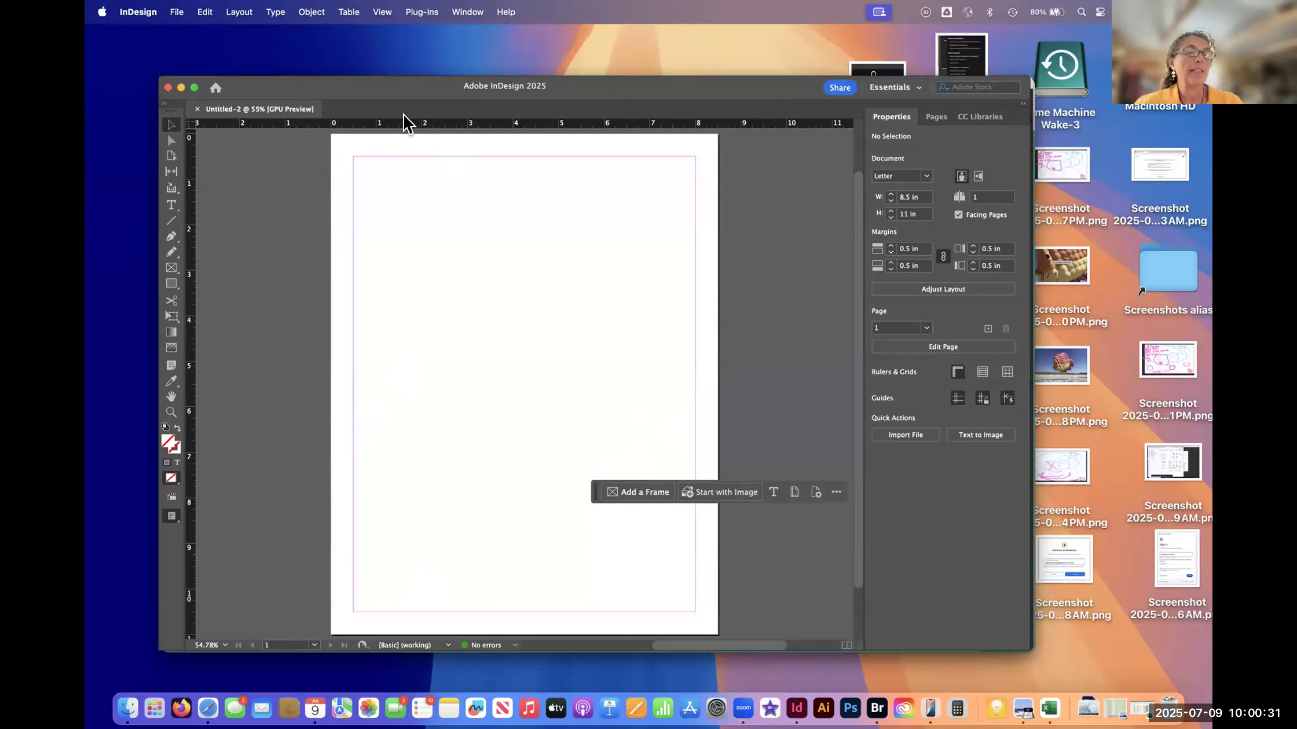
# - Toggle the document rulers off and back on twice
pyautogui.moveTo(416, 116)
pyautogui.mouseDown()
pyautogui.moveTo(377, 109)
pyautogui.moveTo(361, 126)
pyautogui.moveTo(430, 127)
pyautogui.moveTo(406, 112)
pyautogui.mouseUp()
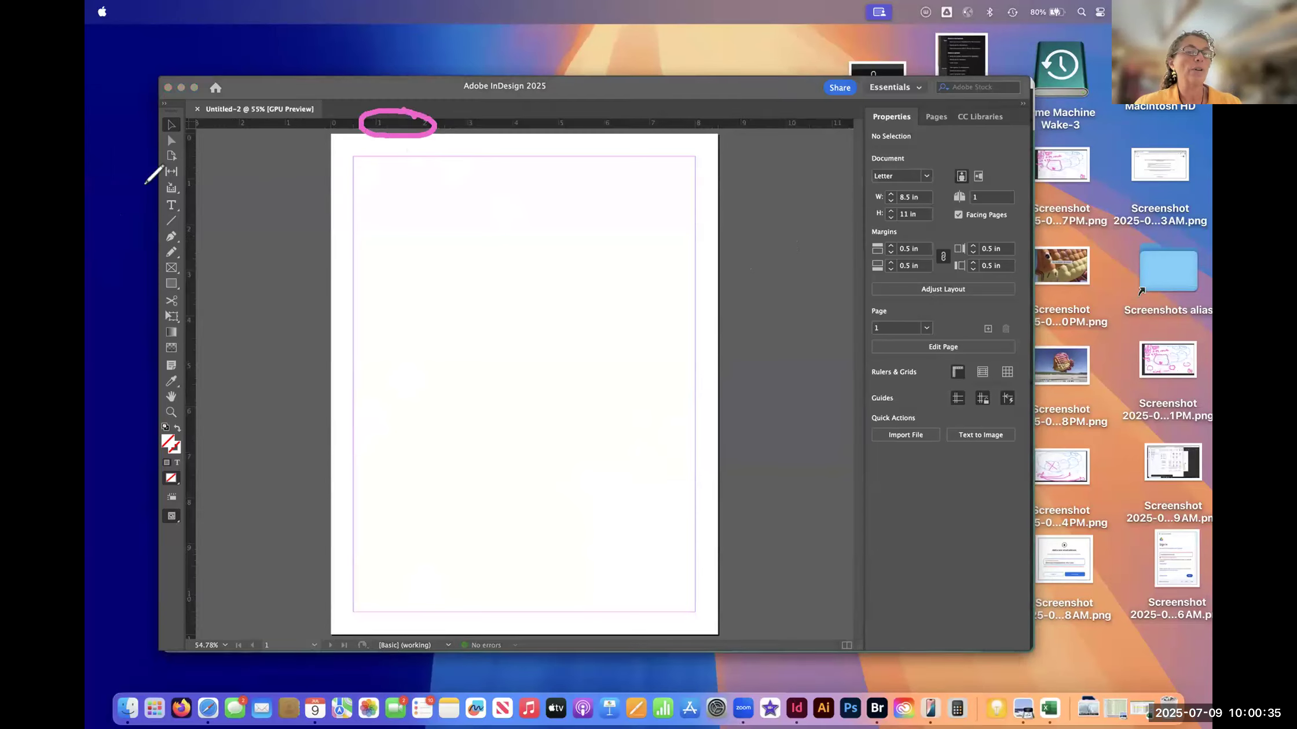
pyautogui.click(354, 91)
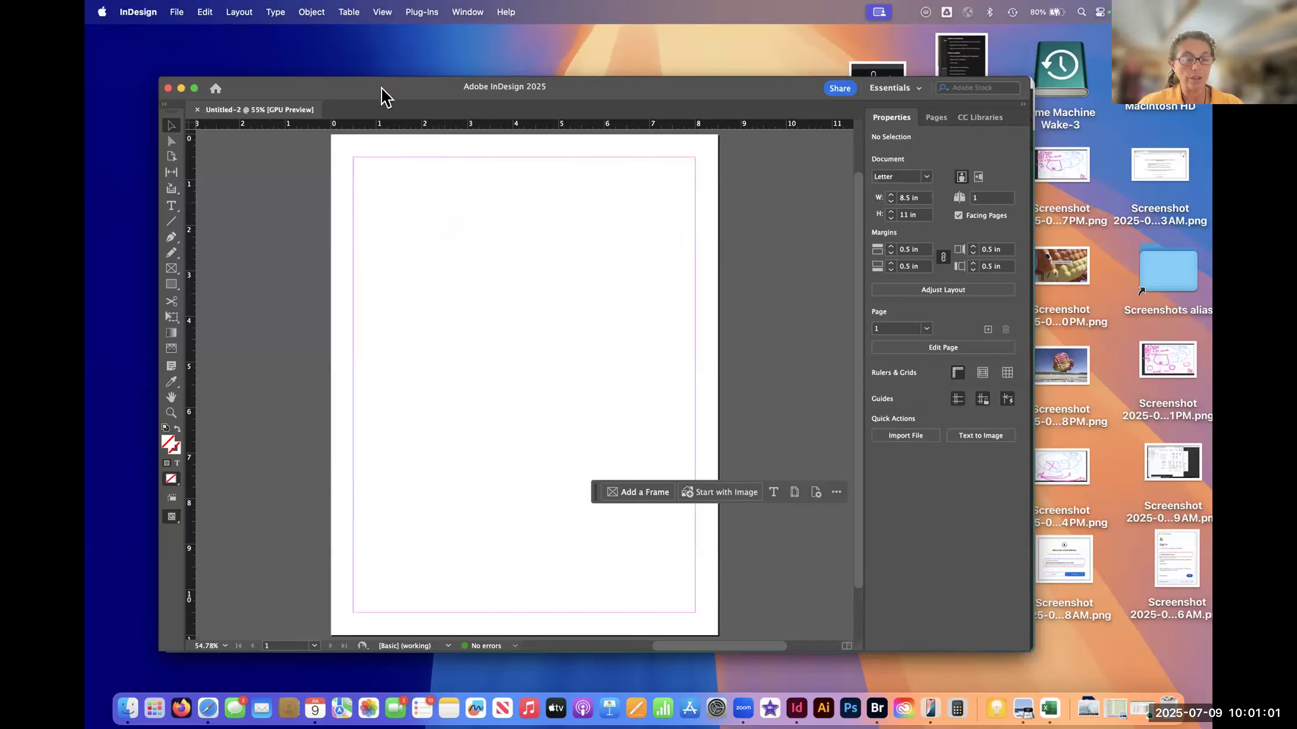
pyautogui.press('super+r')
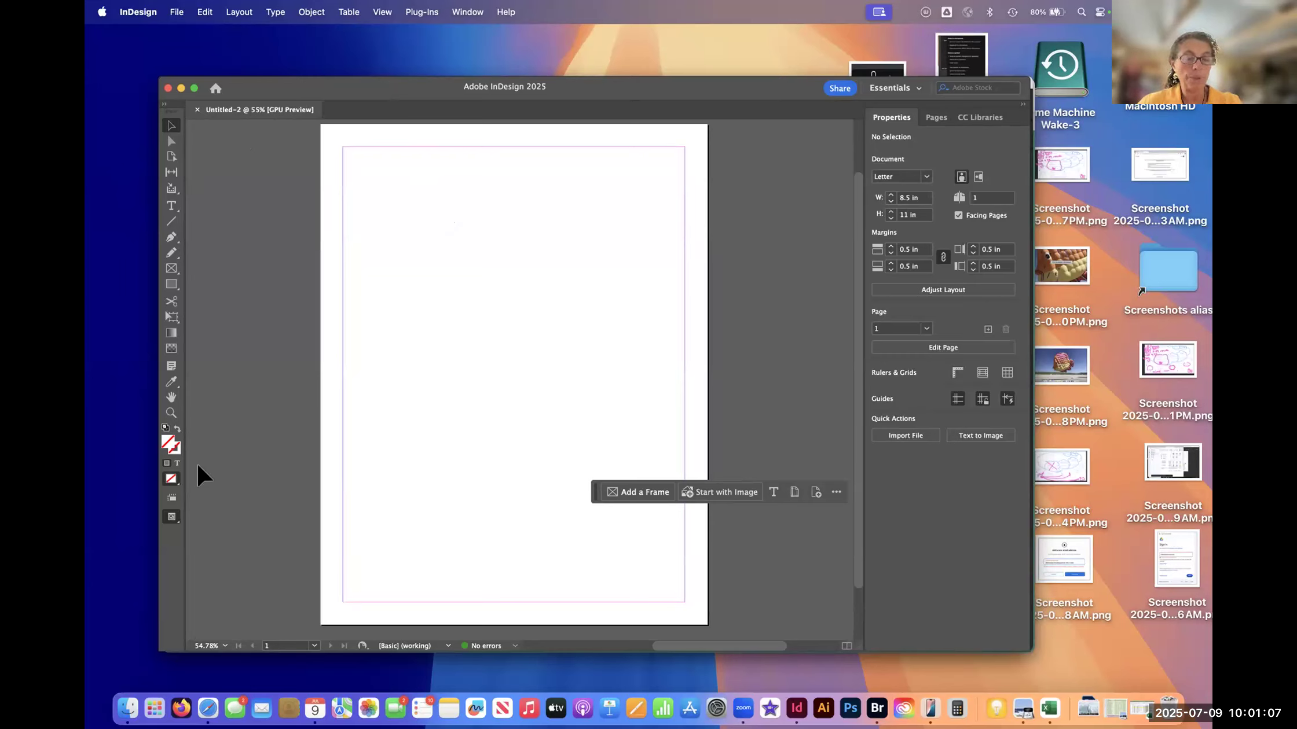
pyautogui.press('super+r')
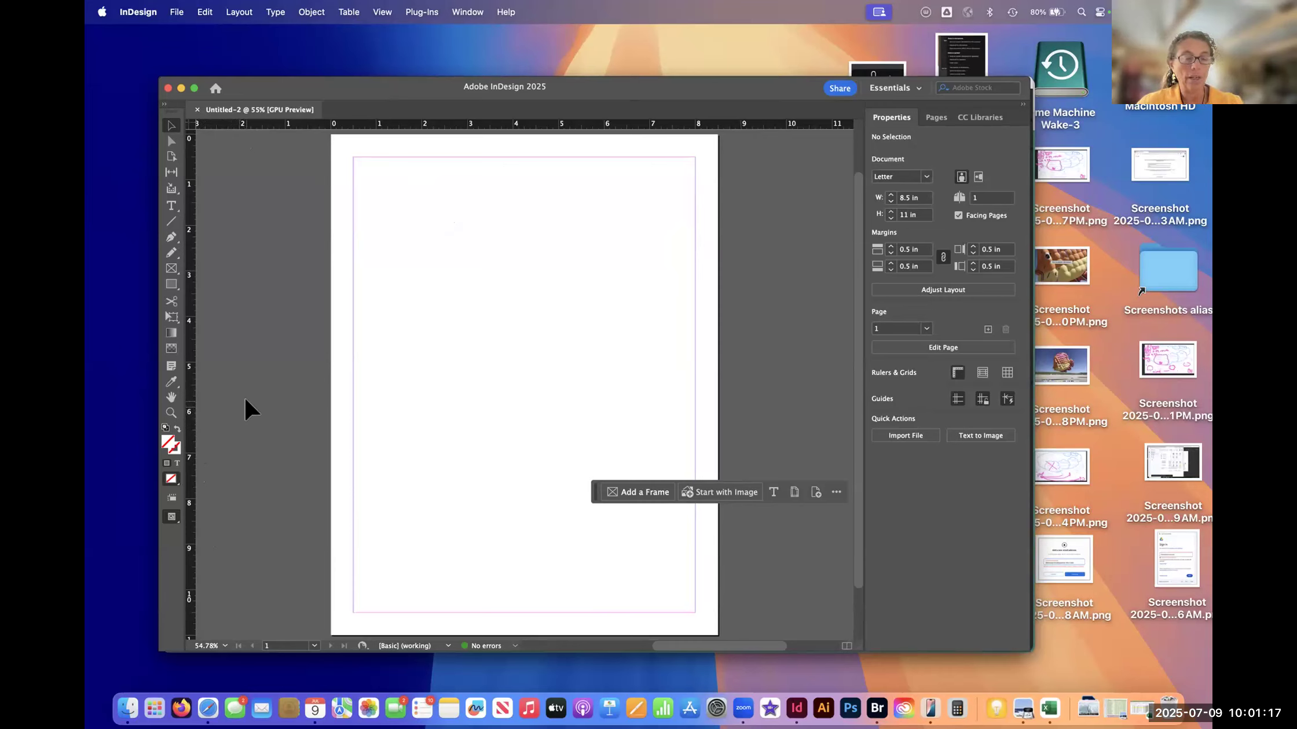
pyautogui.press('super+r')
pyautogui.press('super+r')
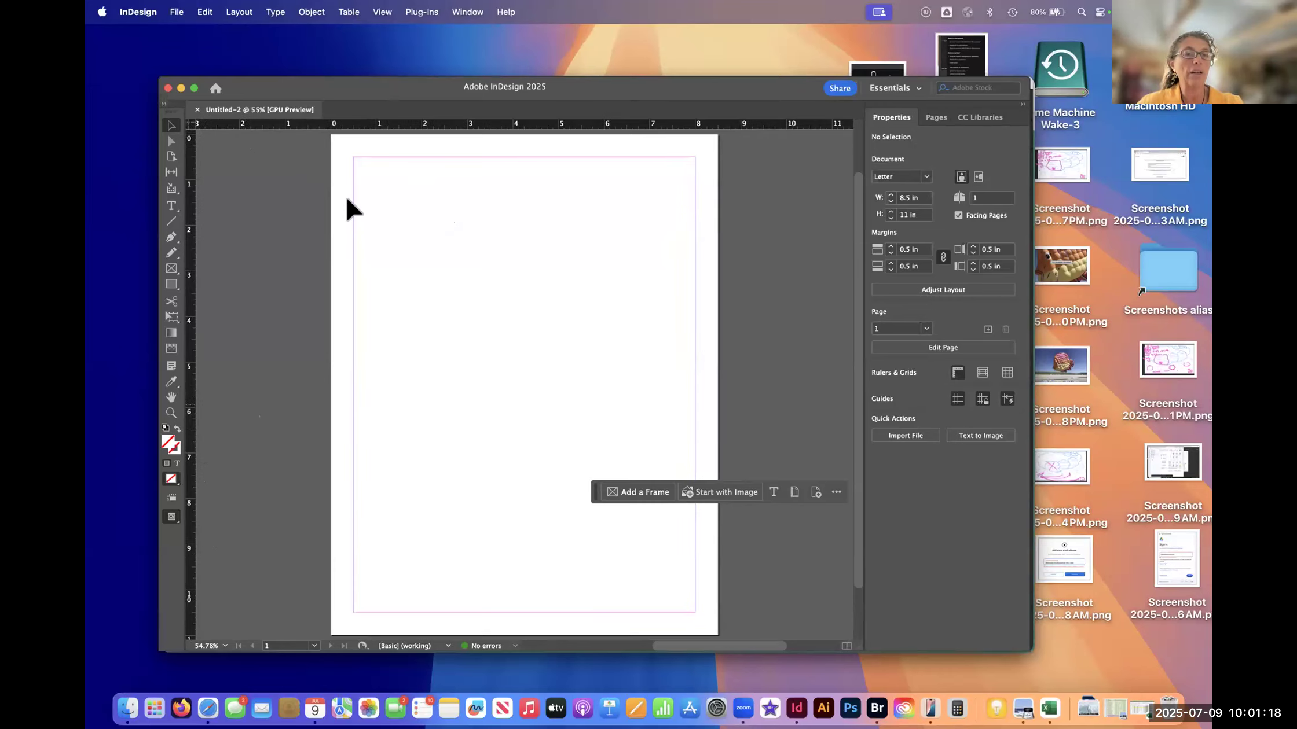
# - Return focus to the document, hide its rulers with Hide Rulers, and restore them with Show Rulers
pyautogui.click(372, 38)
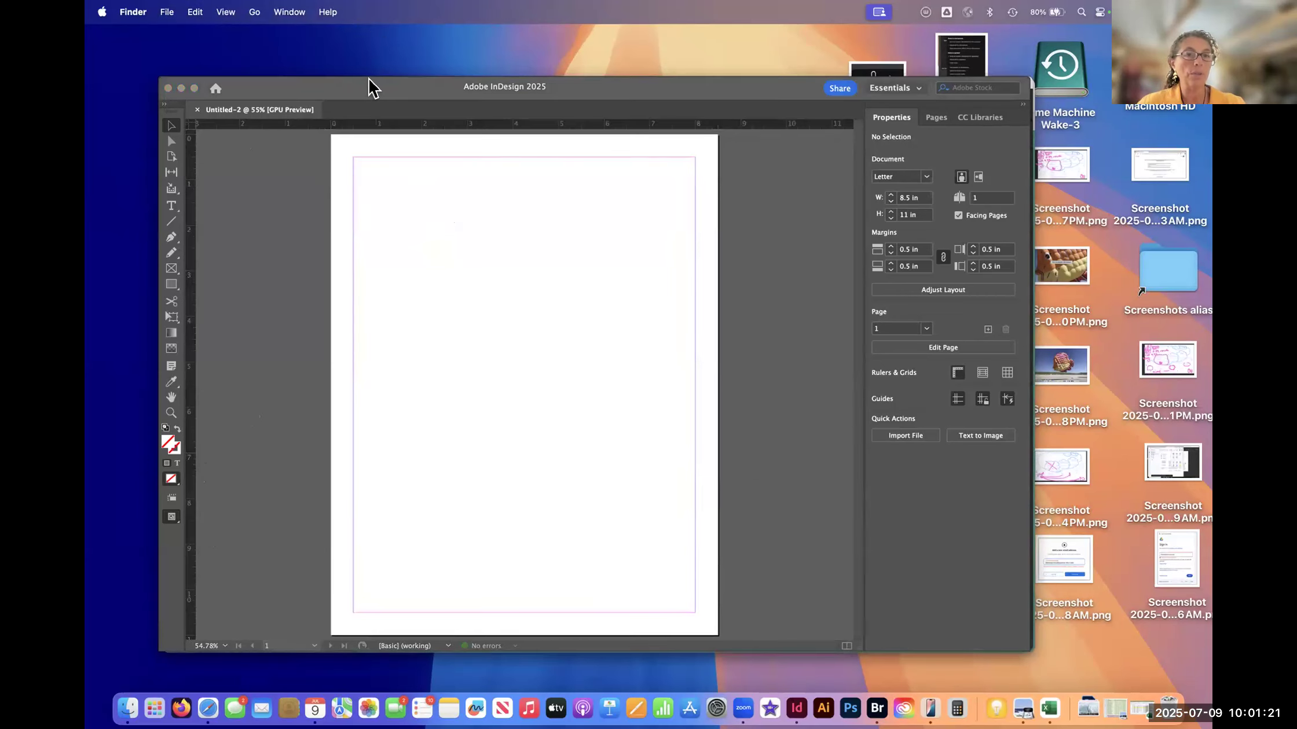
pyautogui.click(371, 86)
pyautogui.click(382, 11)
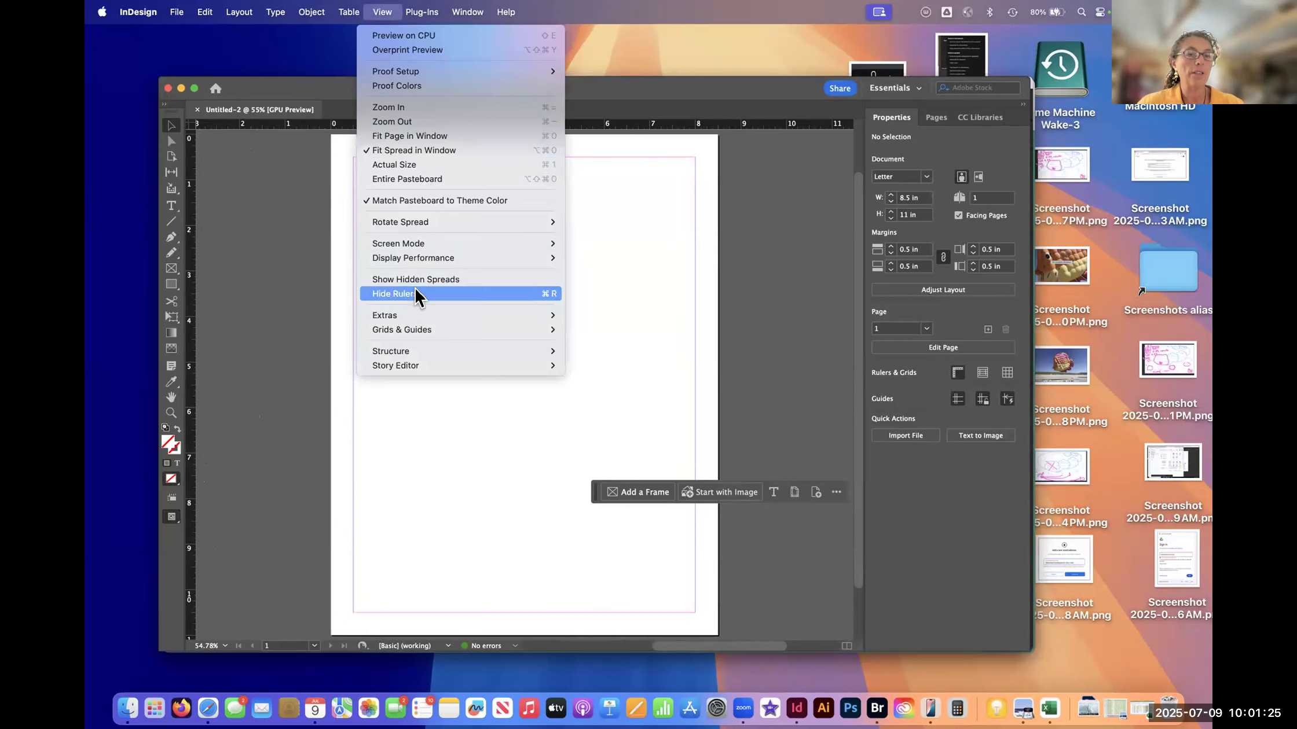
pyautogui.click(545, 295)
pyautogui.click(380, 12)
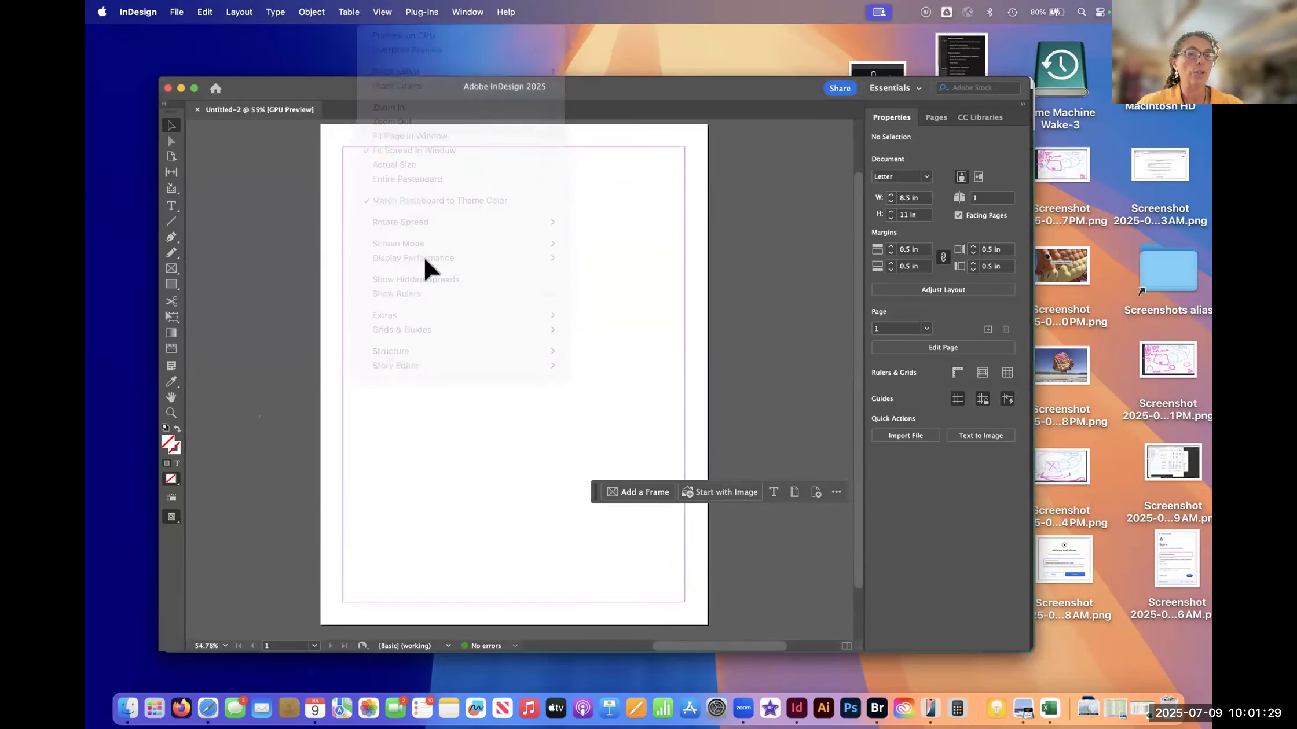
pyautogui.click(382, 12)
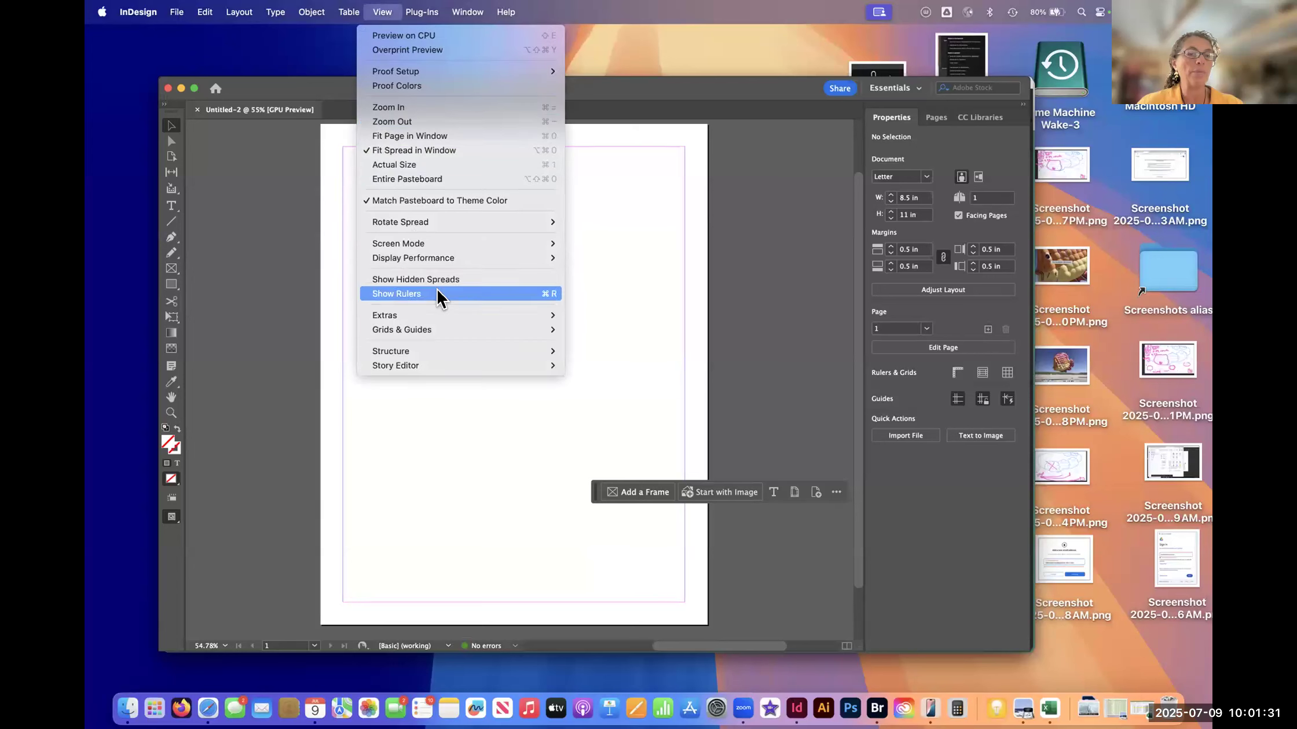
pyautogui.click(461, 294)
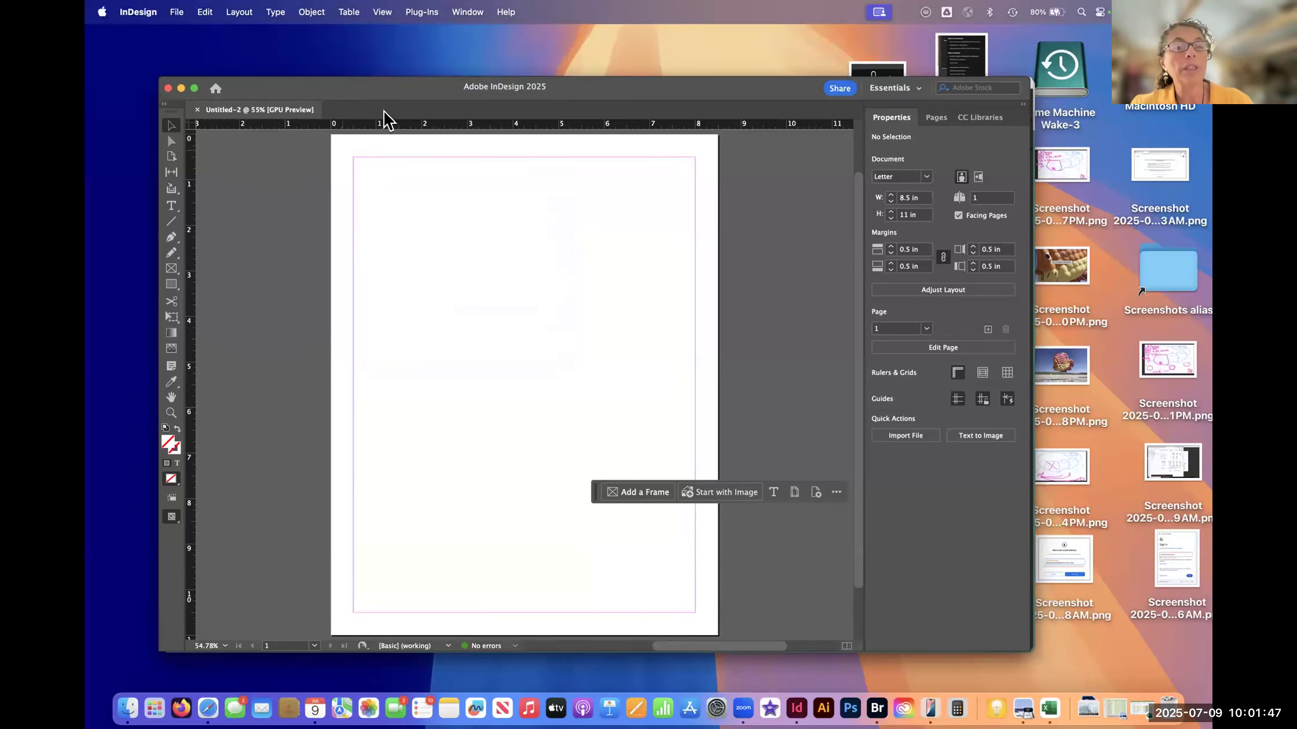
# - Move the contextual task bar down to the page's bottom margin
pyautogui.moveTo(449, 93); pyautogui.dragTo(452, 93)
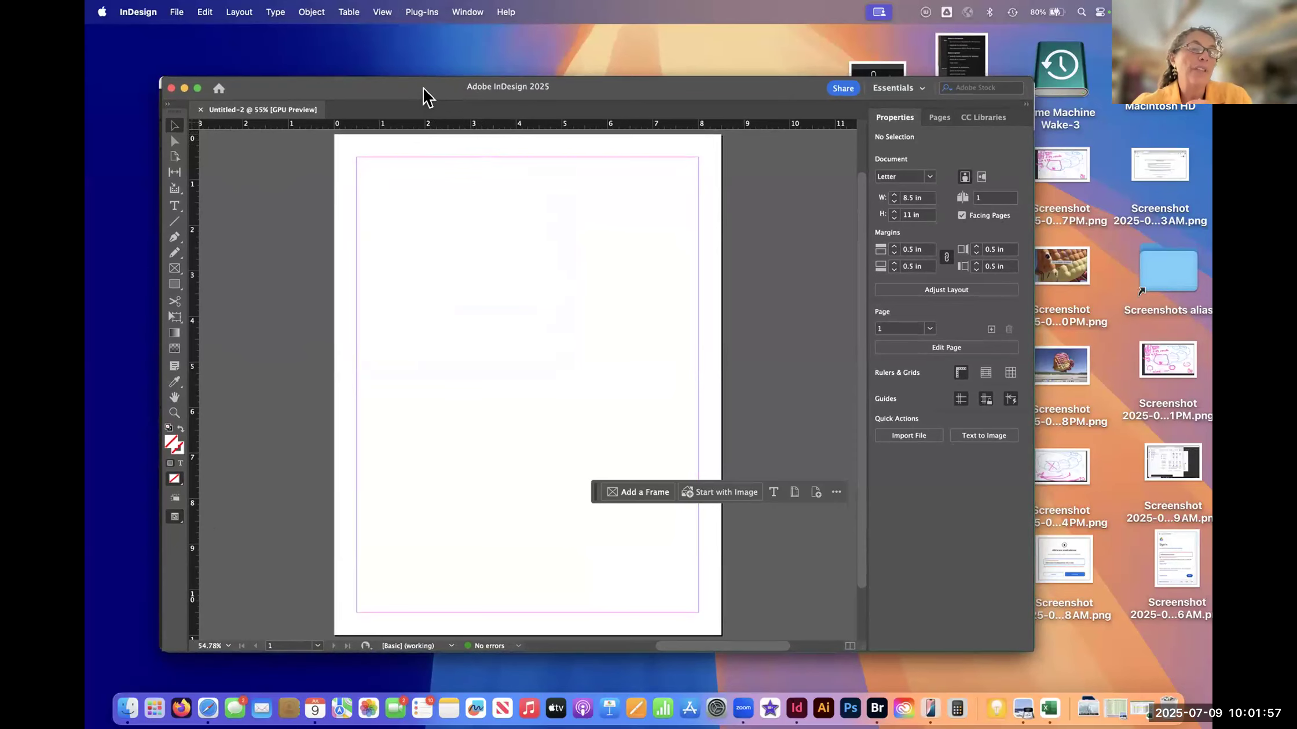
pyautogui.moveTo(424, 88); pyautogui.dragTo(420, 88)
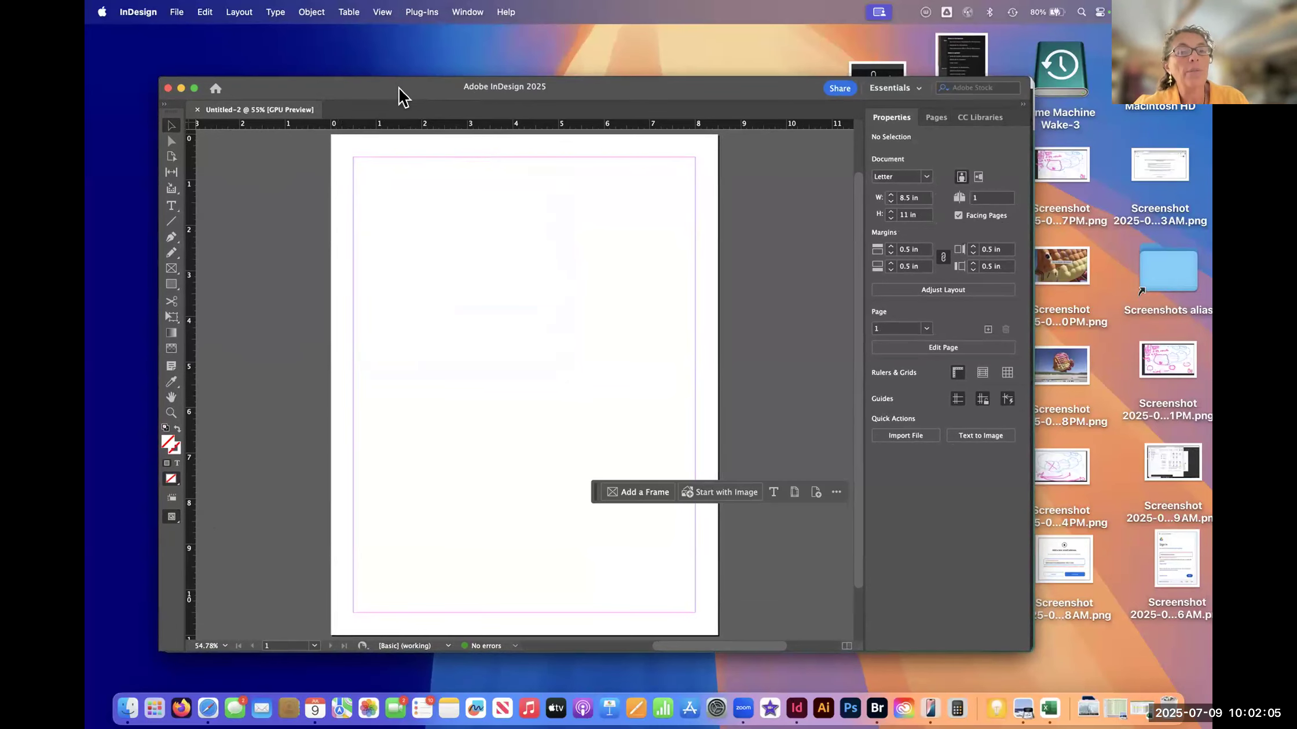
pyautogui.moveTo(399, 88); pyautogui.dragTo(399, 86)
pyautogui.moveTo(593, 493); pyautogui.dragTo(569, 608)
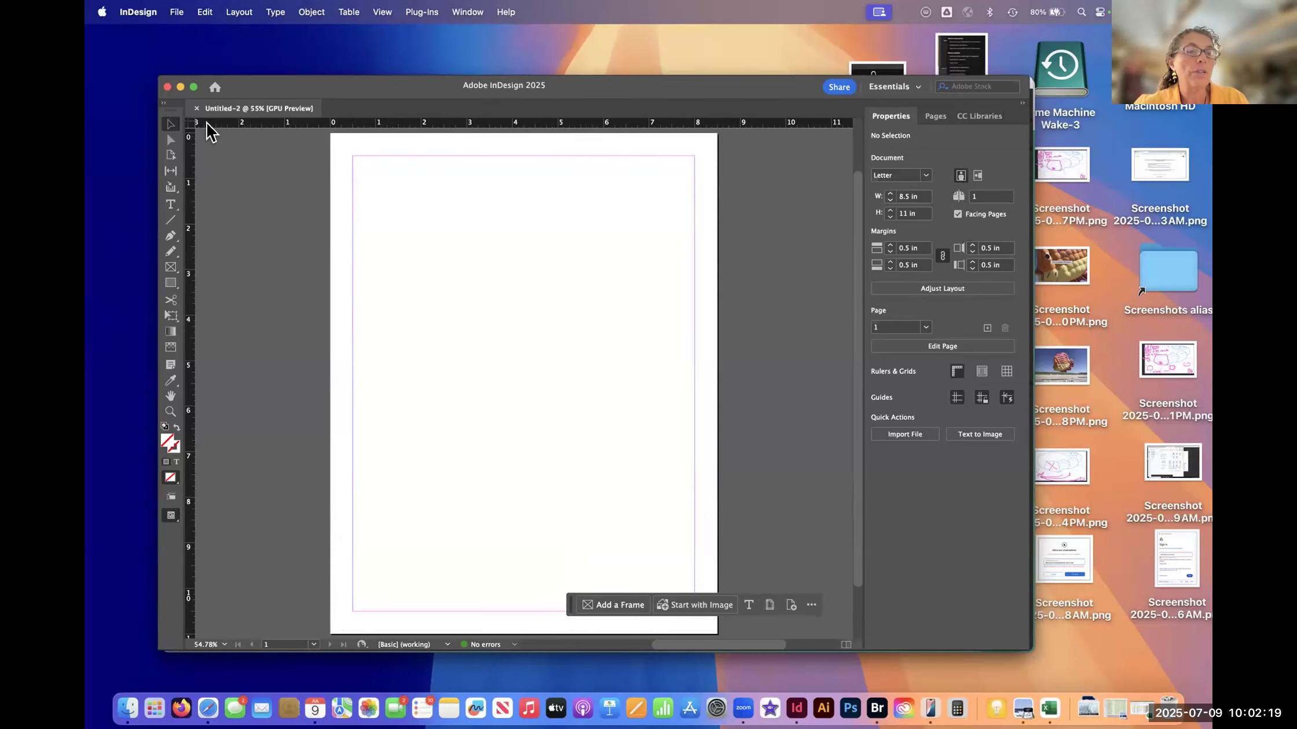
# - Close the untitled document and create a new one from the Print category's Letter preset, leaving the units in Picas
pyautogui.click(197, 108)
pyautogui.click(195, 175)
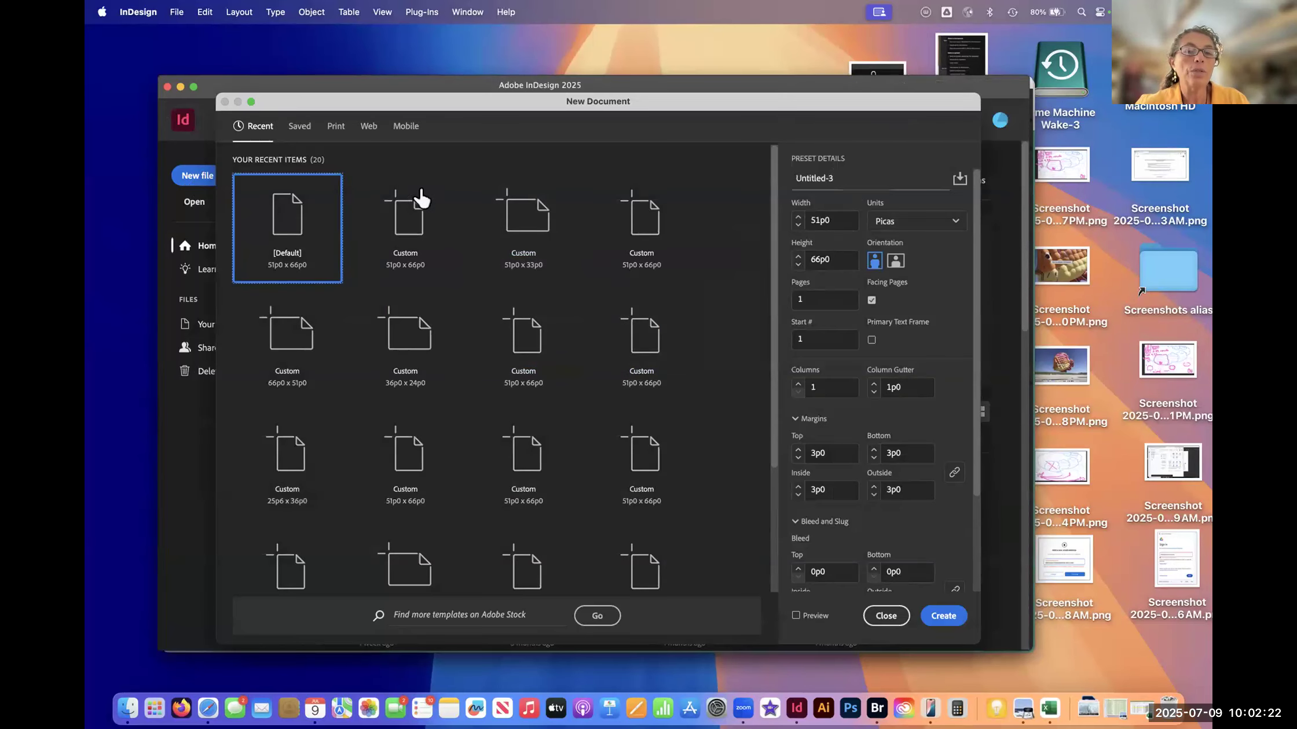
pyautogui.click(338, 131)
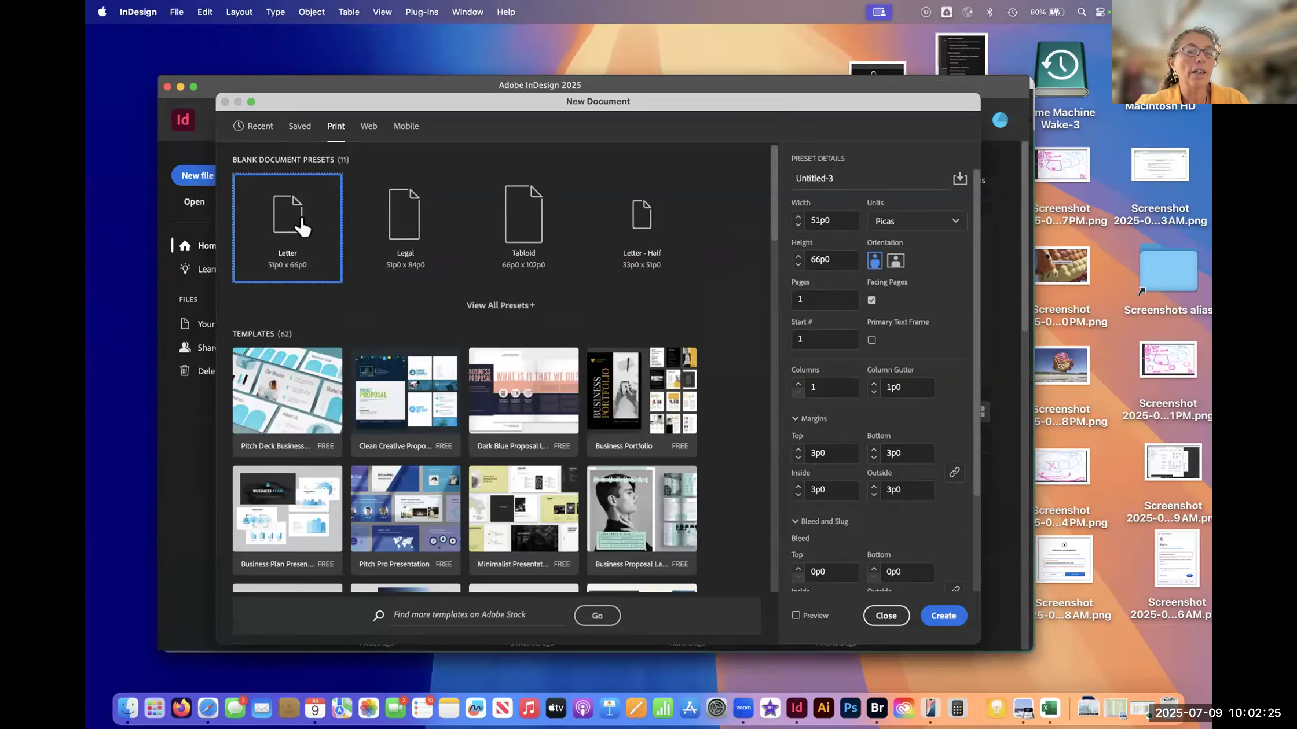
pyautogui.click(944, 616)
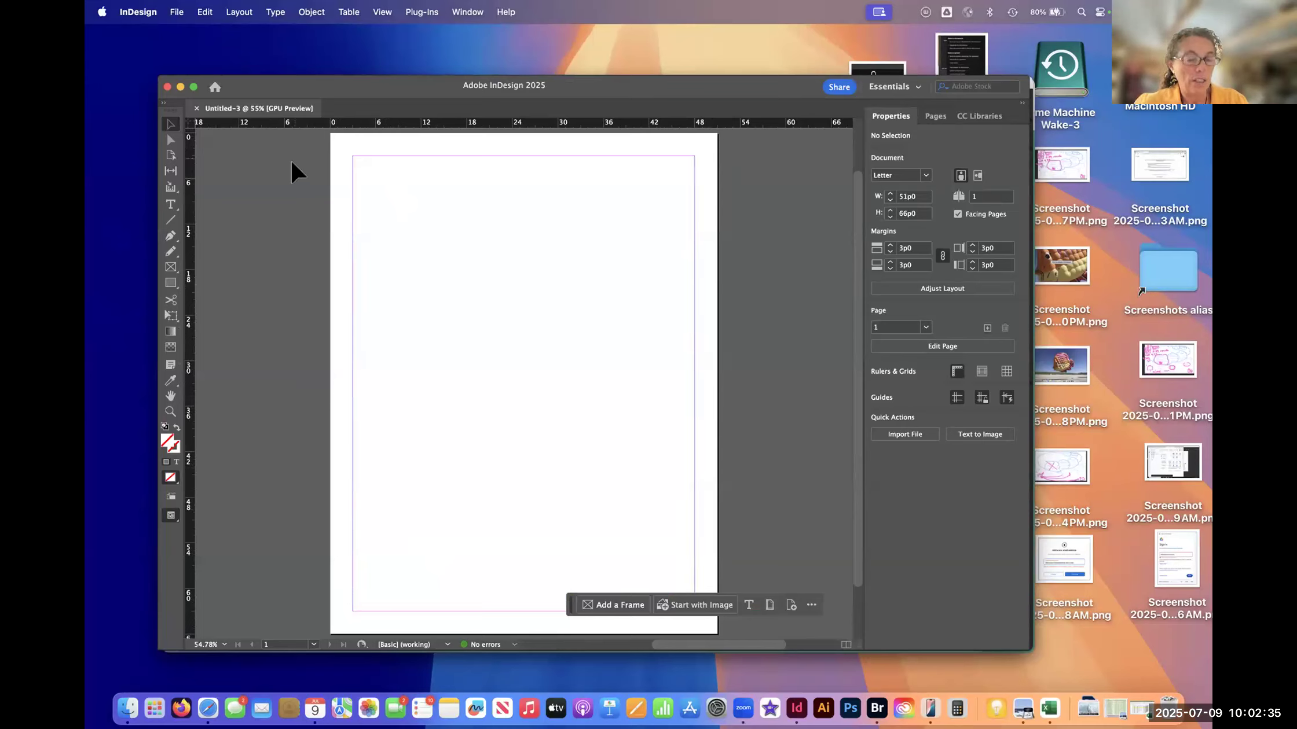
# - Set the units of both the horizontal and vertical rulers to Inches using the rulers' intersection
pyautogui.rightClick(306, 126)
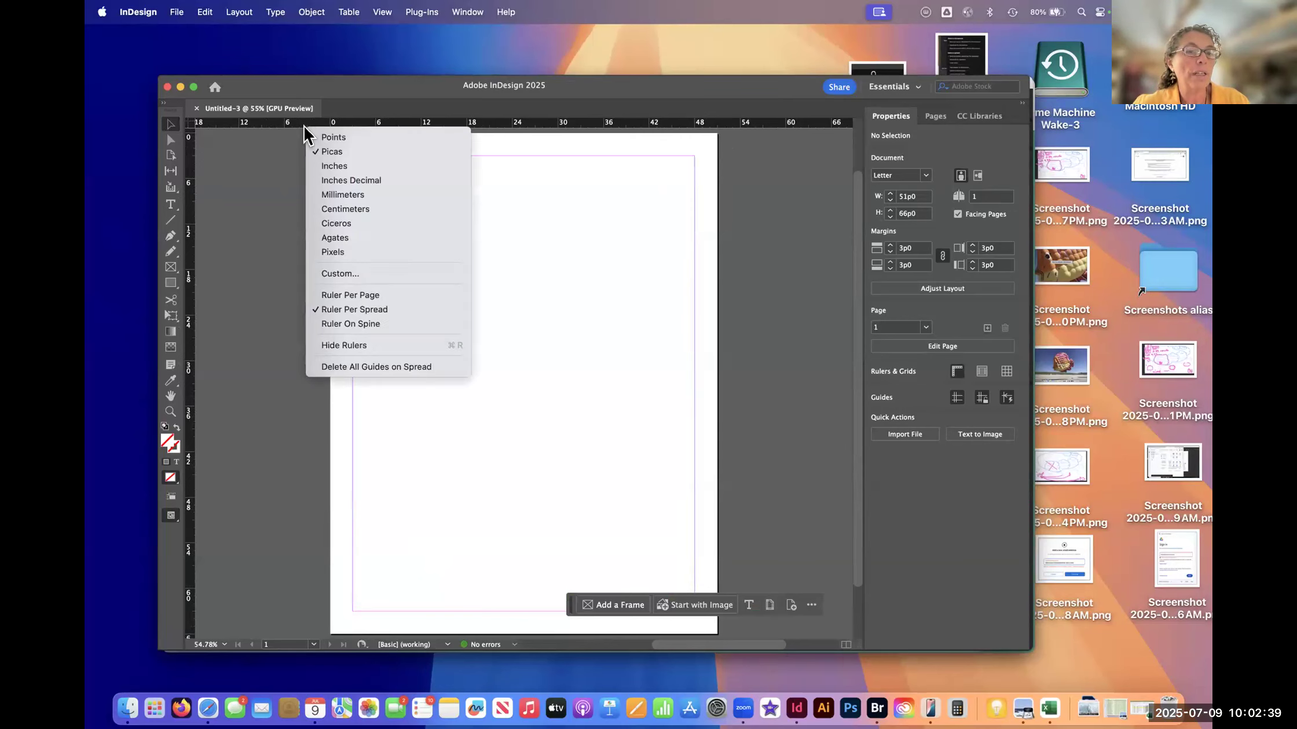
pyautogui.click(336, 172)
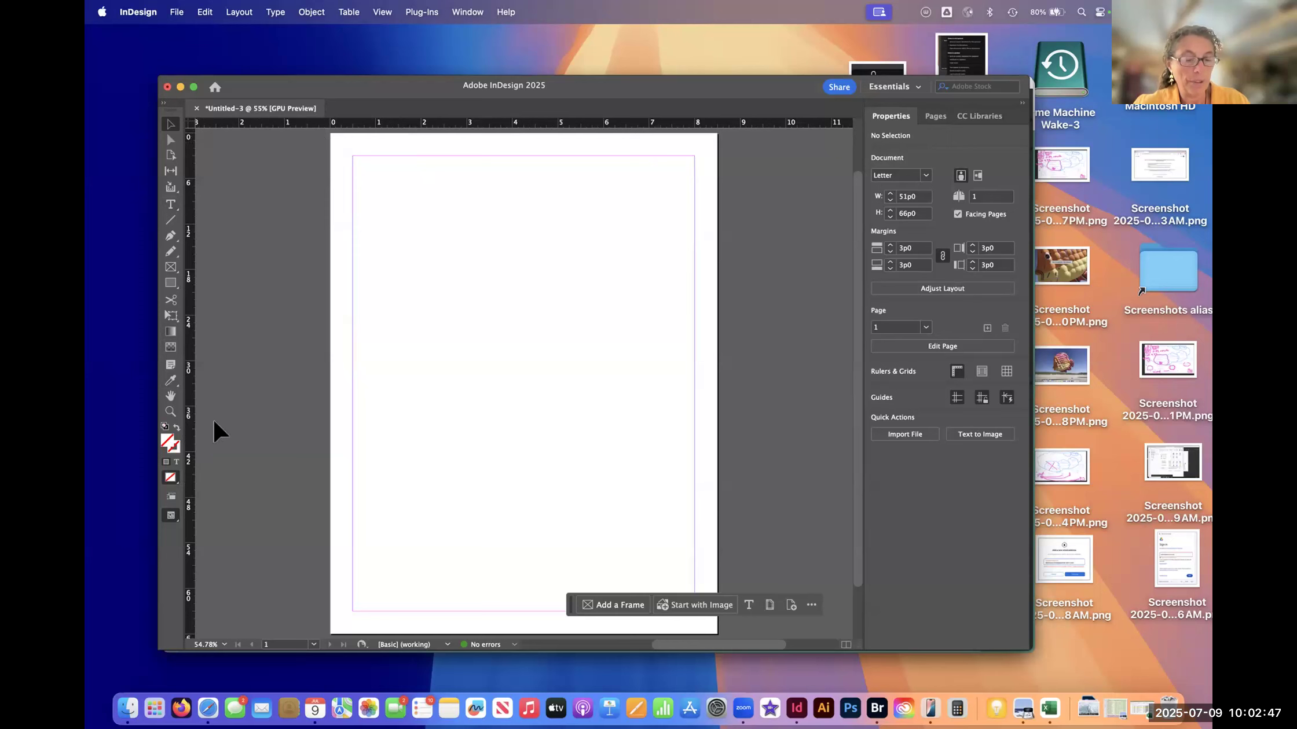
pyautogui.rightClick(189, 129)
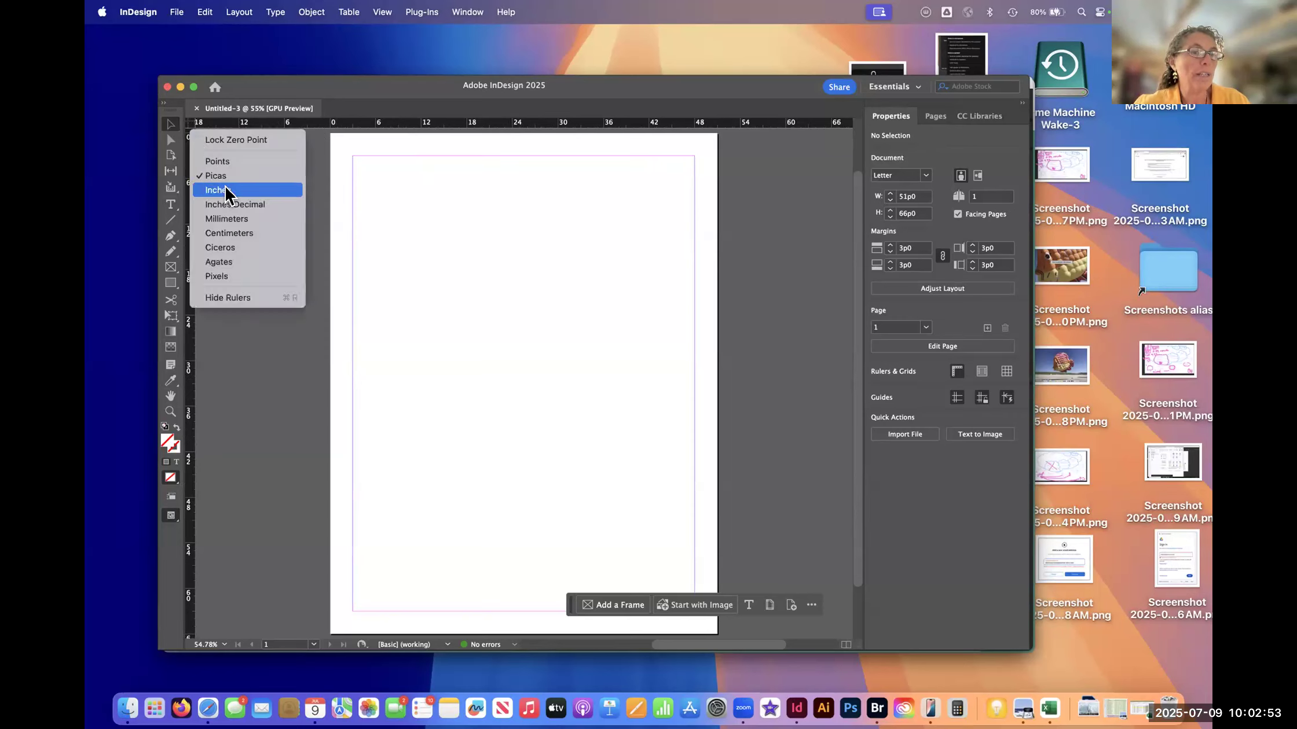
pyautogui.click(214, 167)
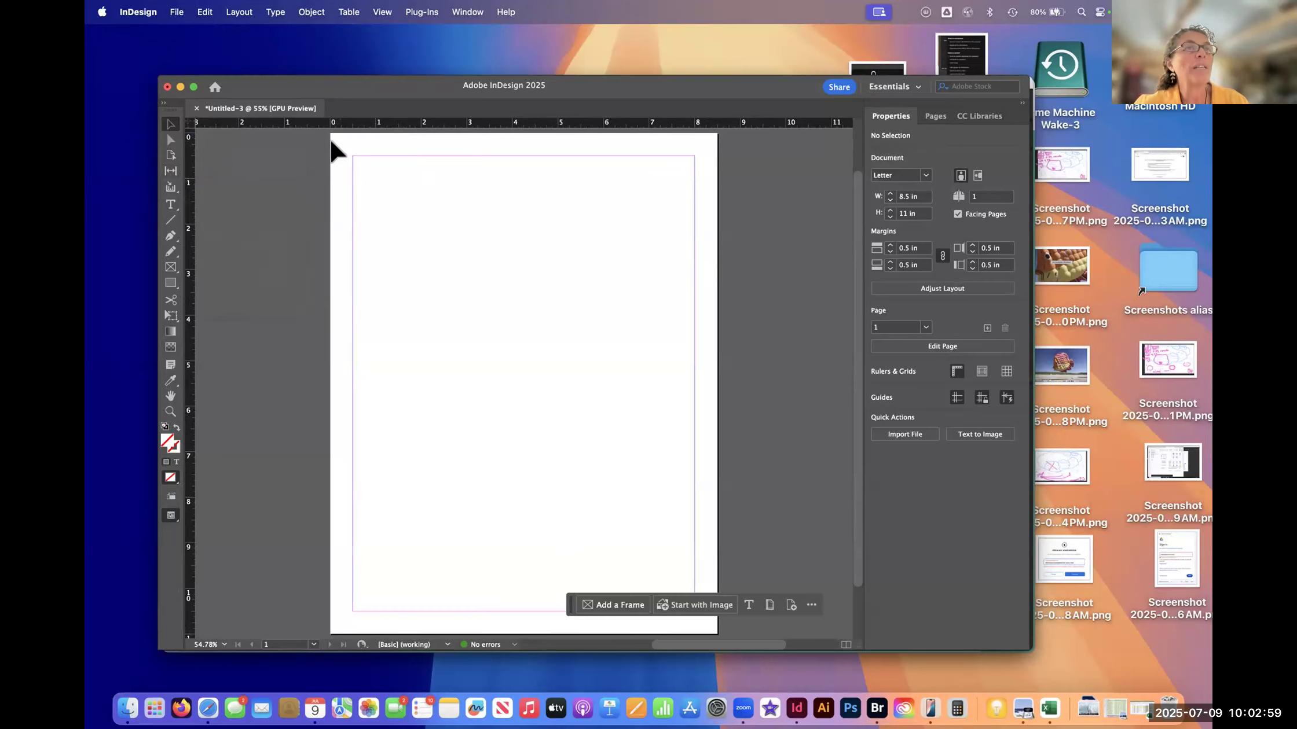
# - Set only the horizontal ruler to Millimeters and return it to Inches
pyautogui.rightClick(305, 123)
pyautogui.click(347, 199)
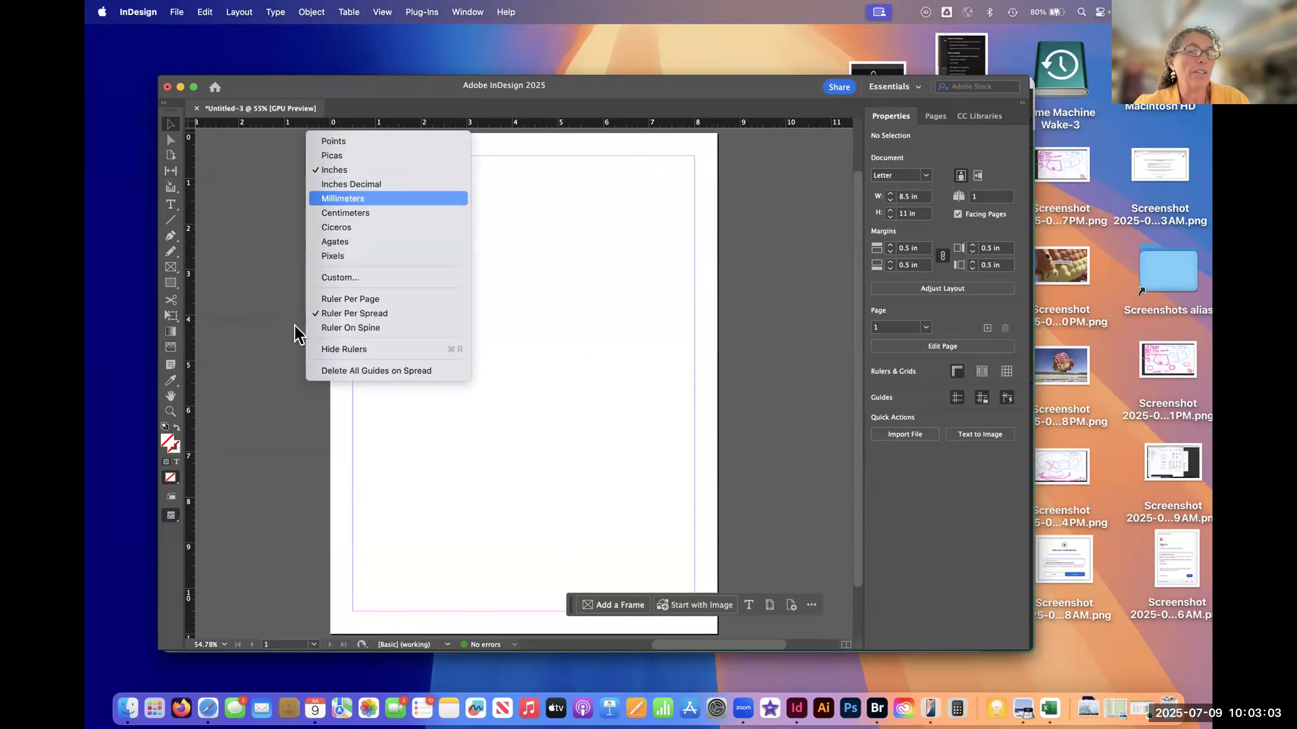
pyautogui.rightClick(310, 122)
pyautogui.click(343, 165)
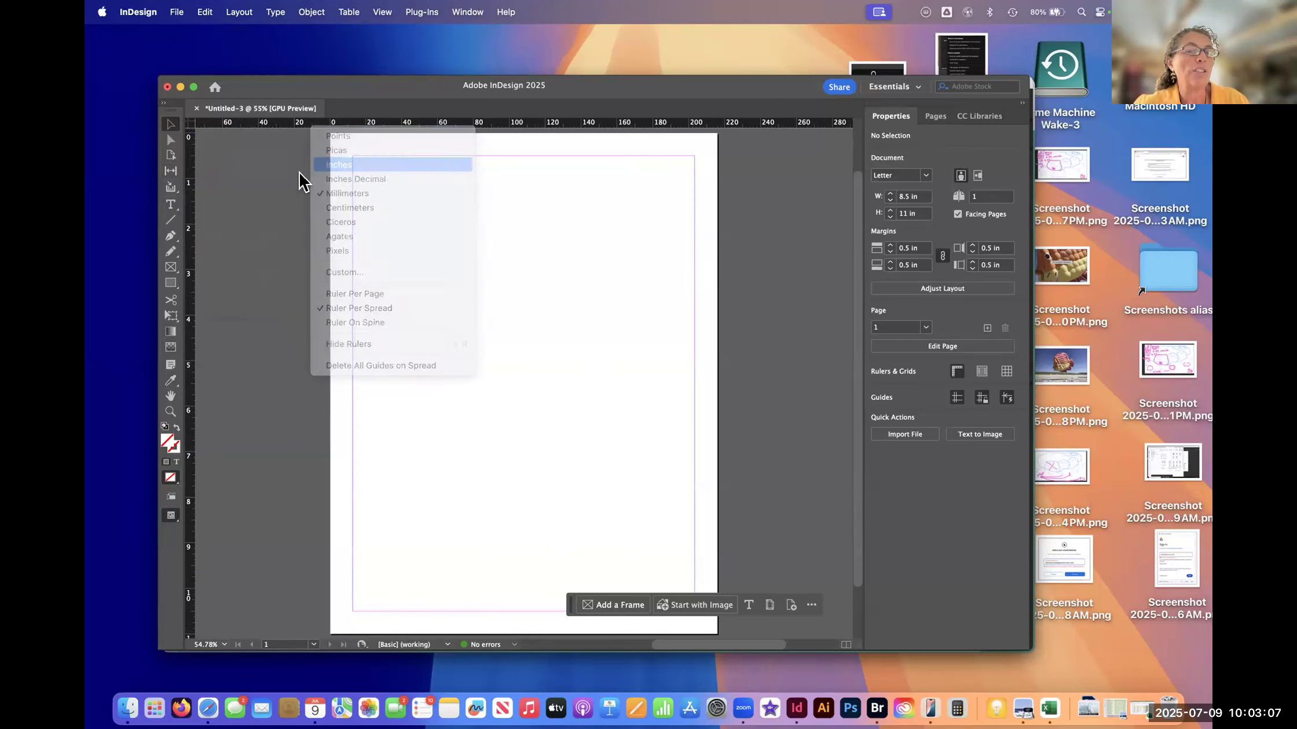
# - Switch both rulers through Ciceros, Agates and Centimeters, and set them back to Inches
pyautogui.rightClick(191, 130)
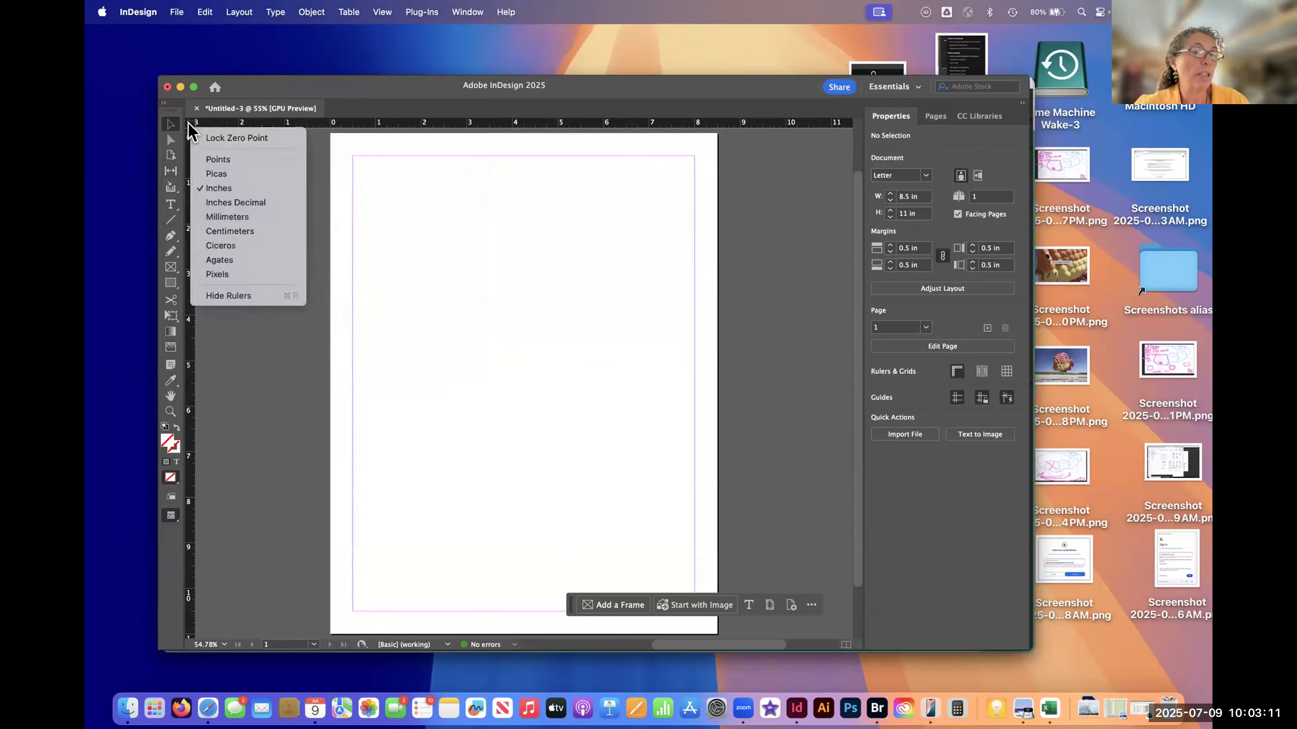
pyautogui.click(233, 248)
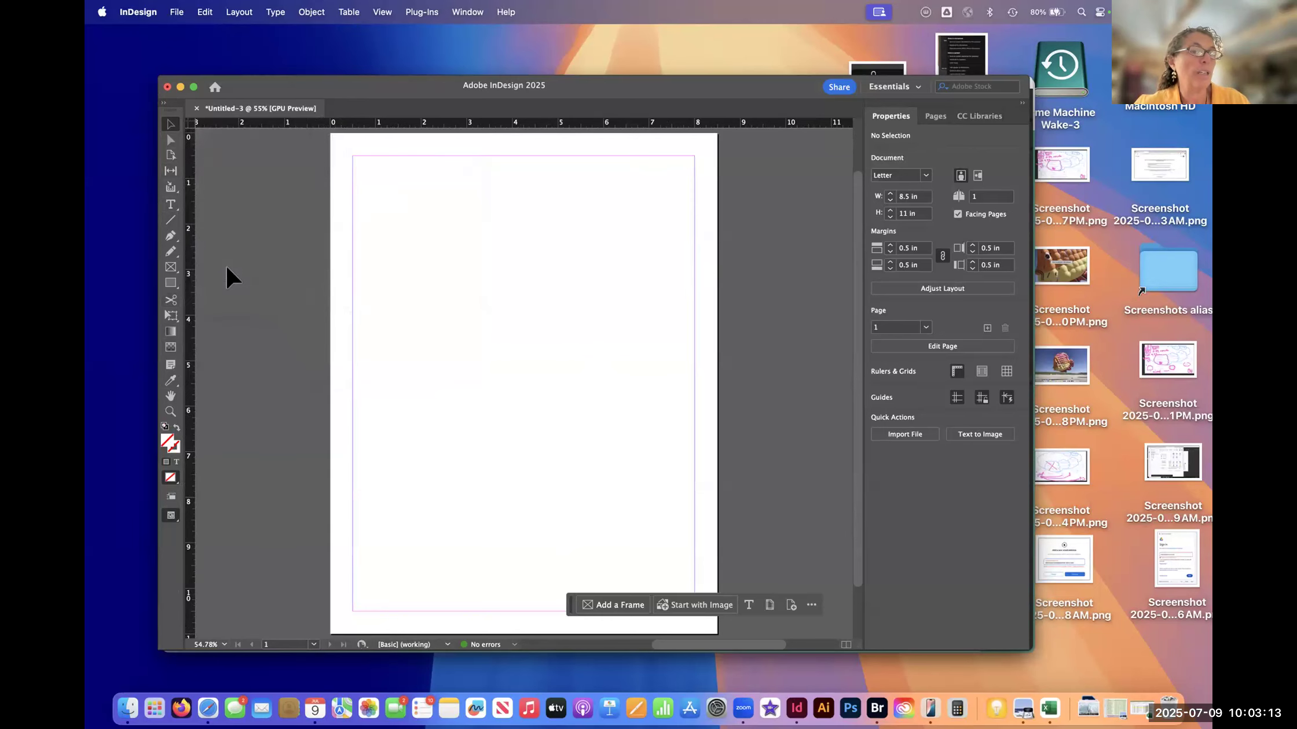
pyautogui.rightClick(189, 125)
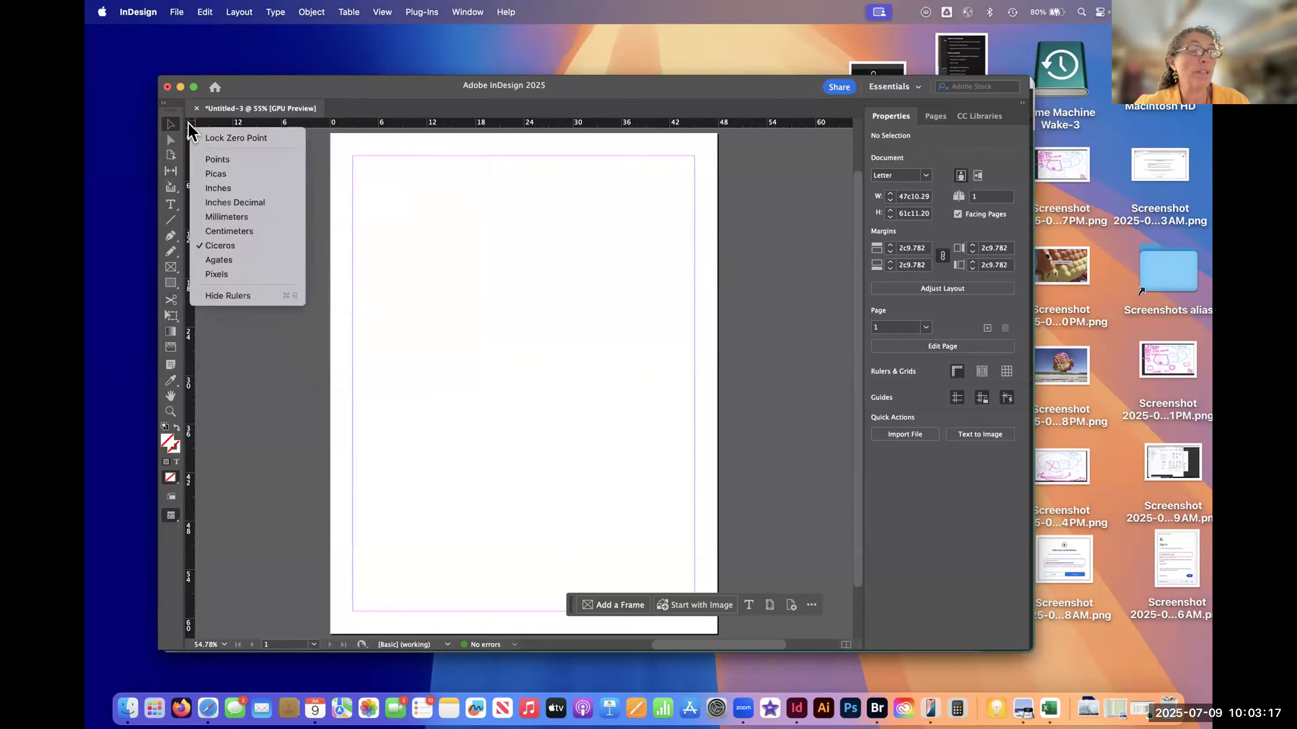
pyautogui.click(231, 260)
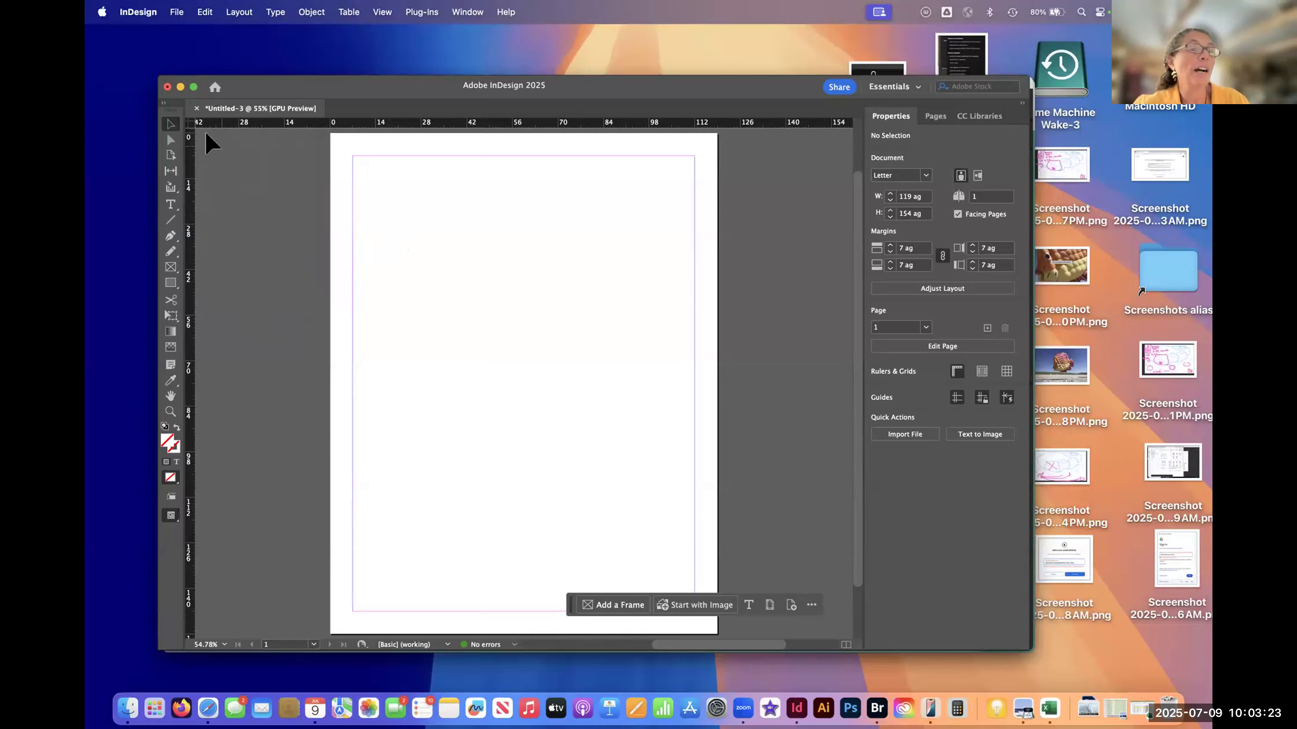
pyautogui.rightClick(190, 133)
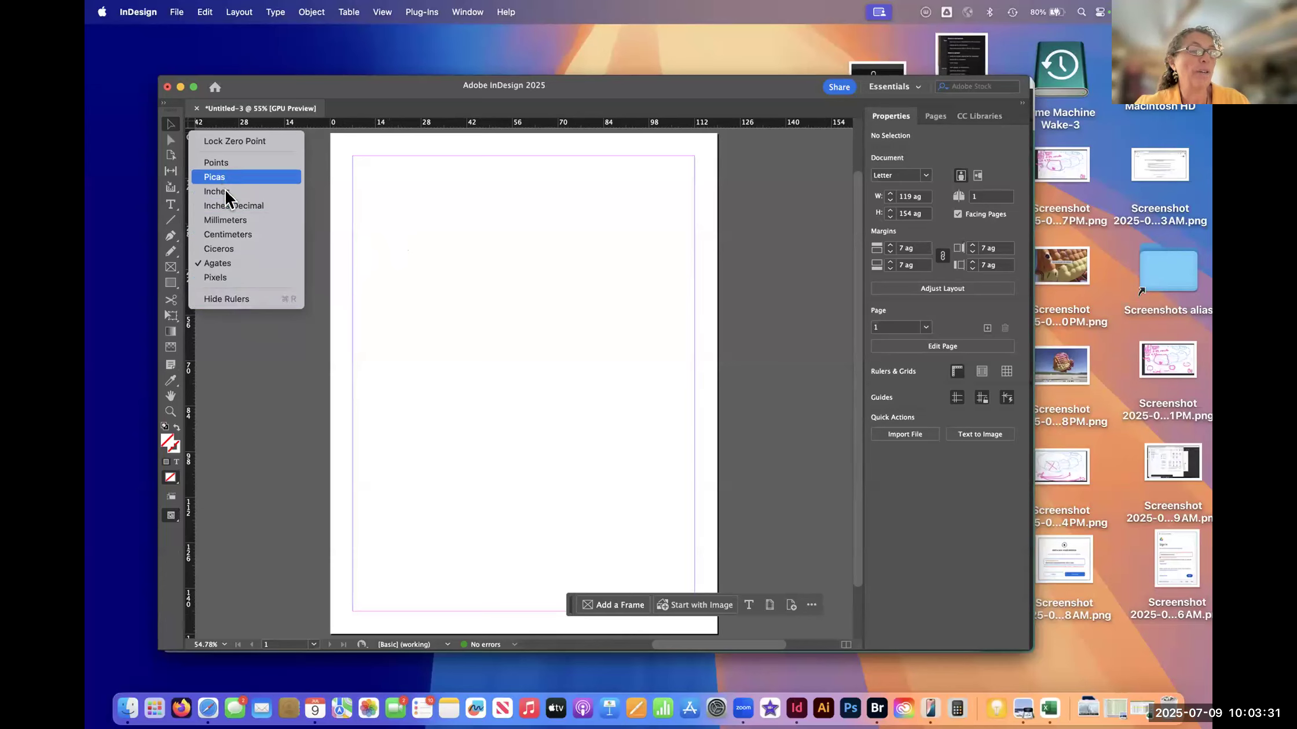
pyautogui.click(233, 236)
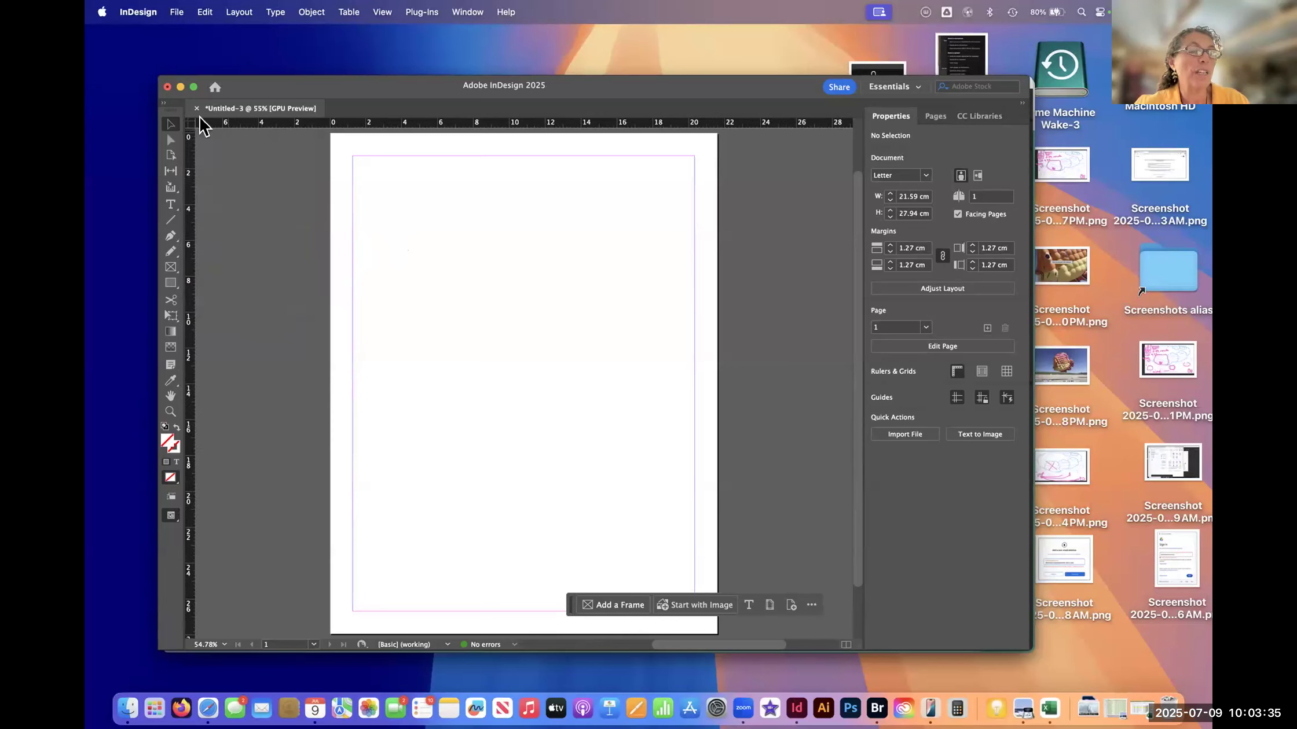
pyautogui.rightClick(185, 125)
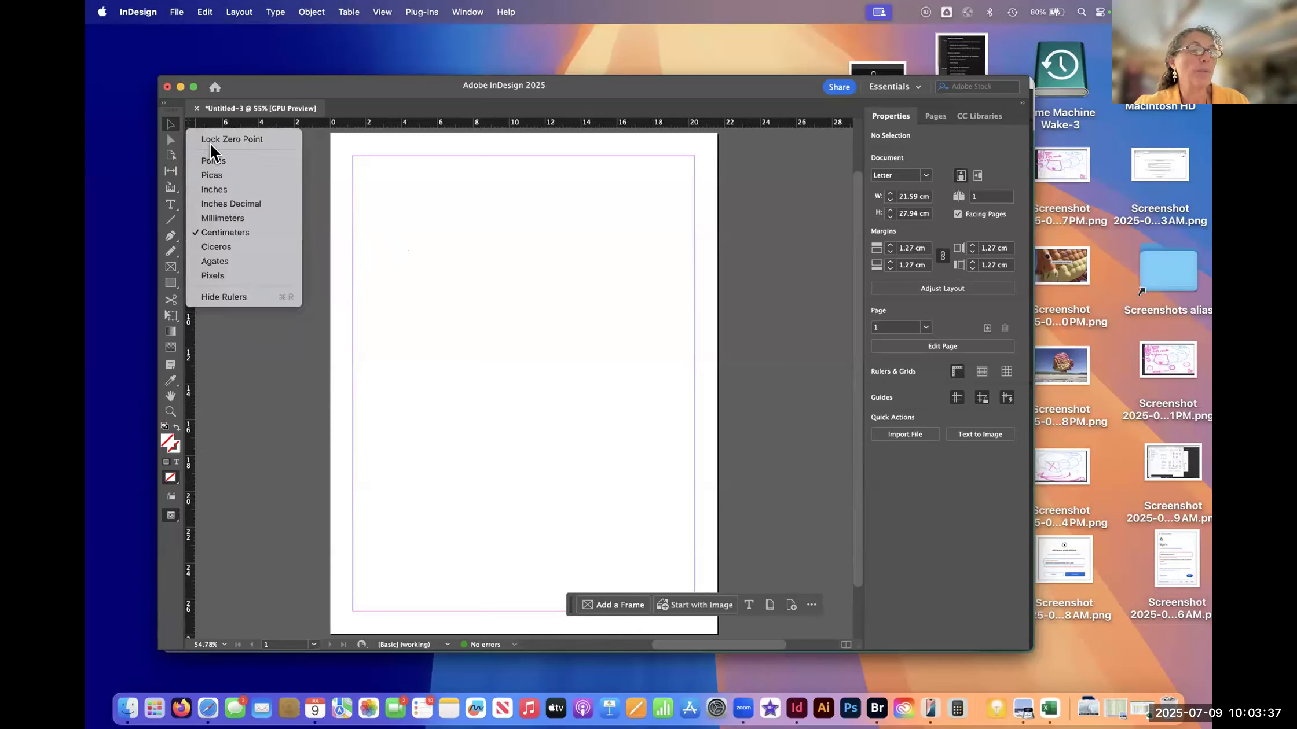
pyautogui.click(227, 193)
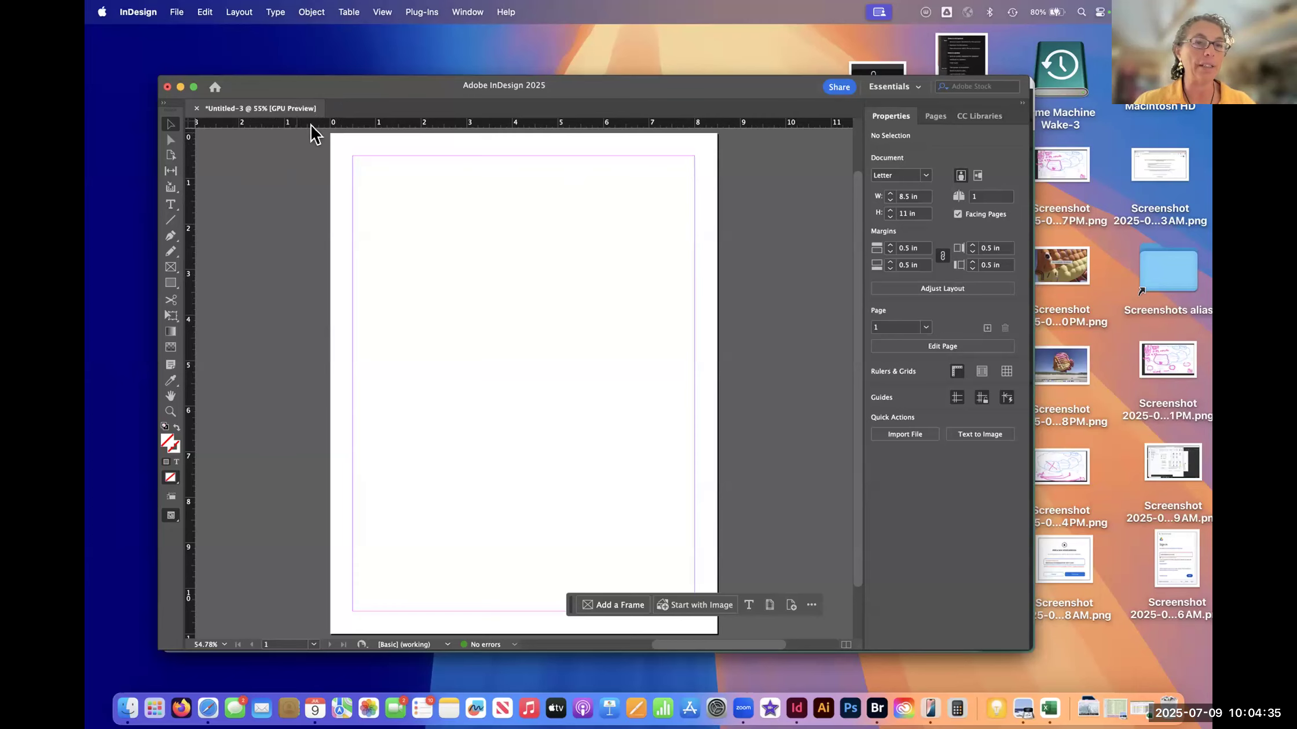
# - Show the Layers panel beside the document and reset the Essentials workspace to clear it
pyautogui.moveTo(292, 92); pyautogui.dragTo(299, 89)
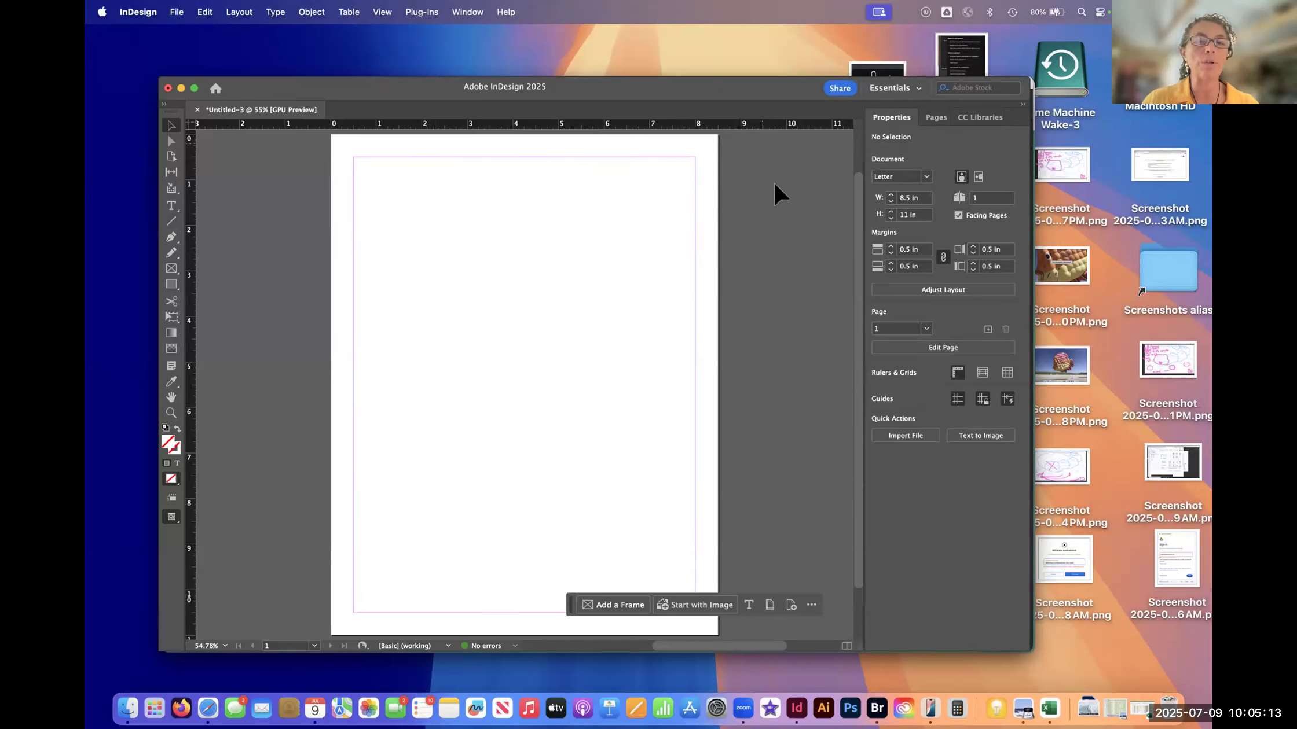
pyautogui.click(463, 12)
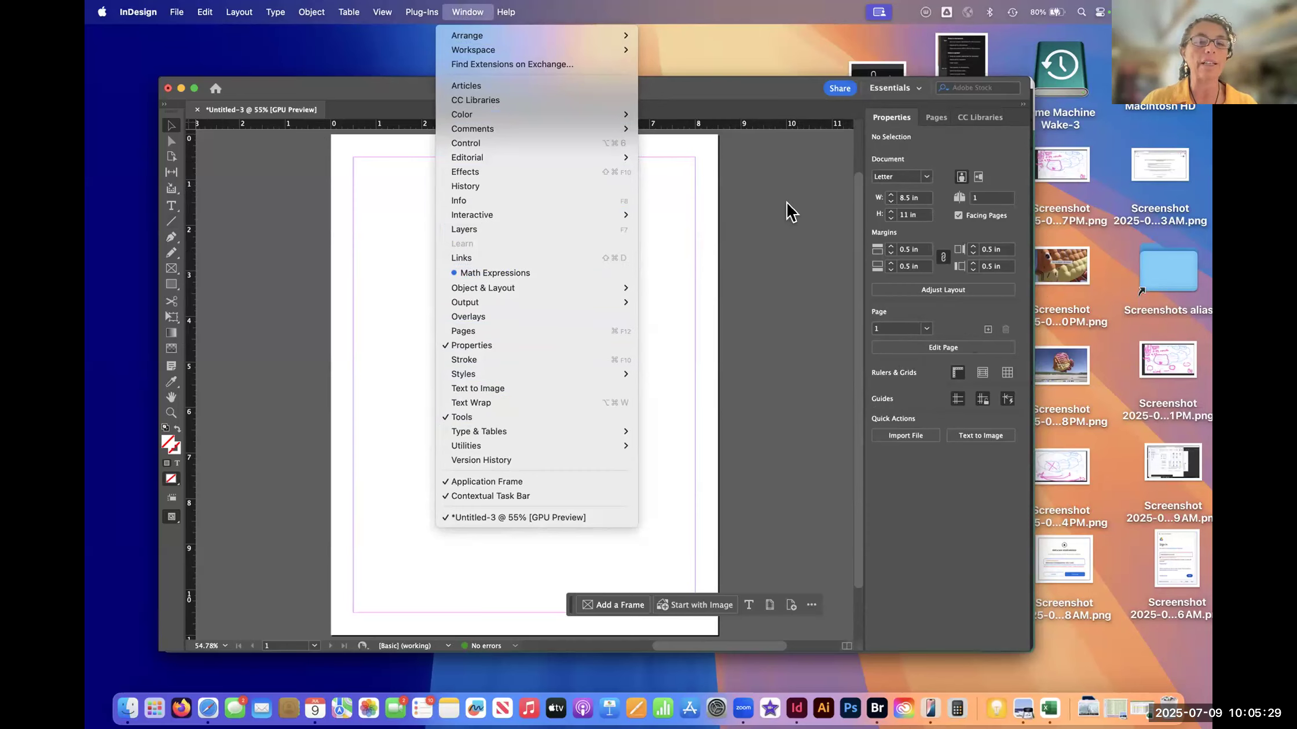
pyautogui.click(462, 231)
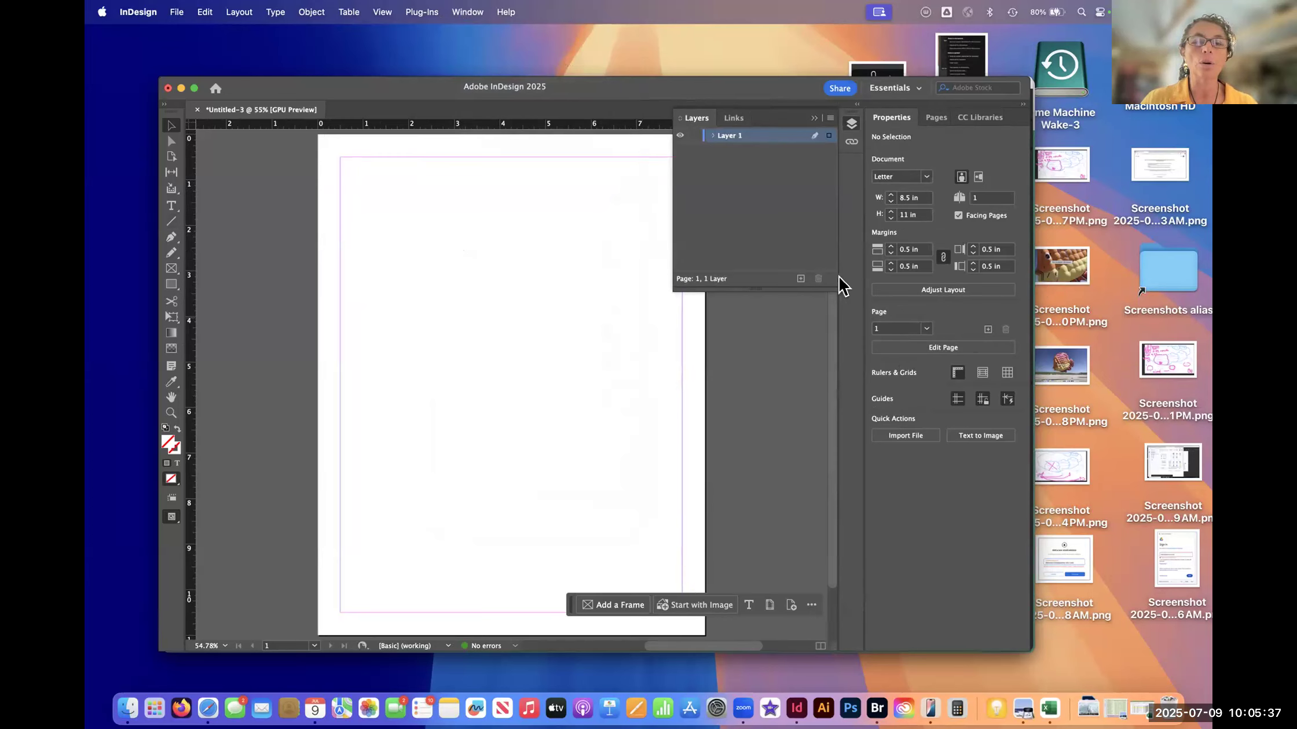
pyautogui.click(912, 90)
pyautogui.click(926, 247)
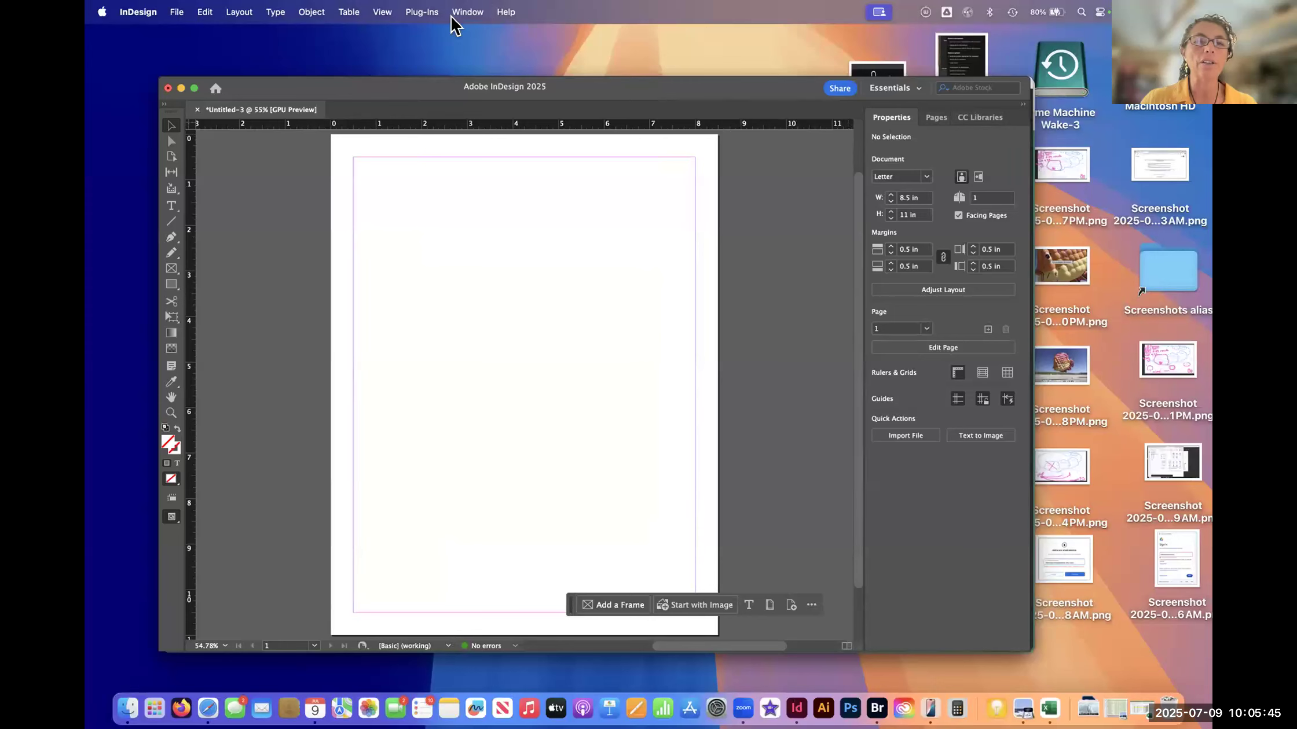
# - Open the Layers panel beside the document and demonstrate collapsing and expanding it
pyautogui.click(466, 13)
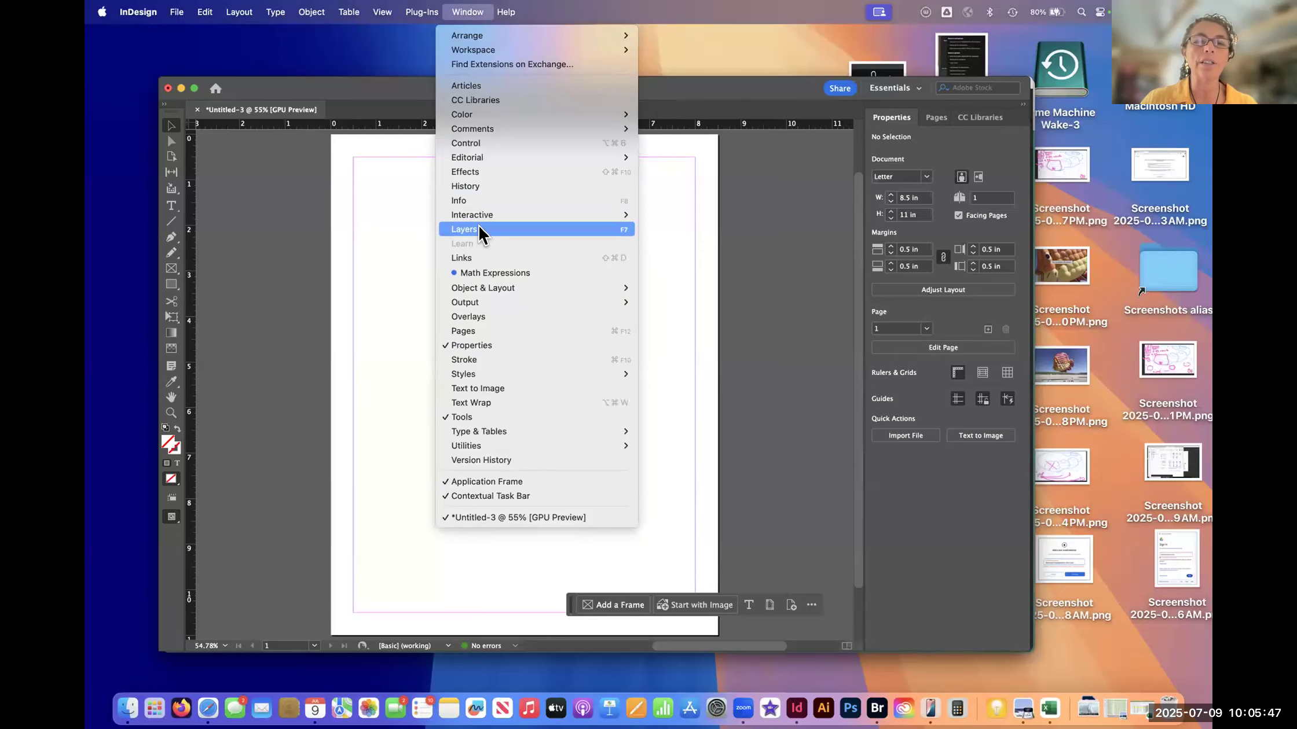
pyautogui.click(480, 229)
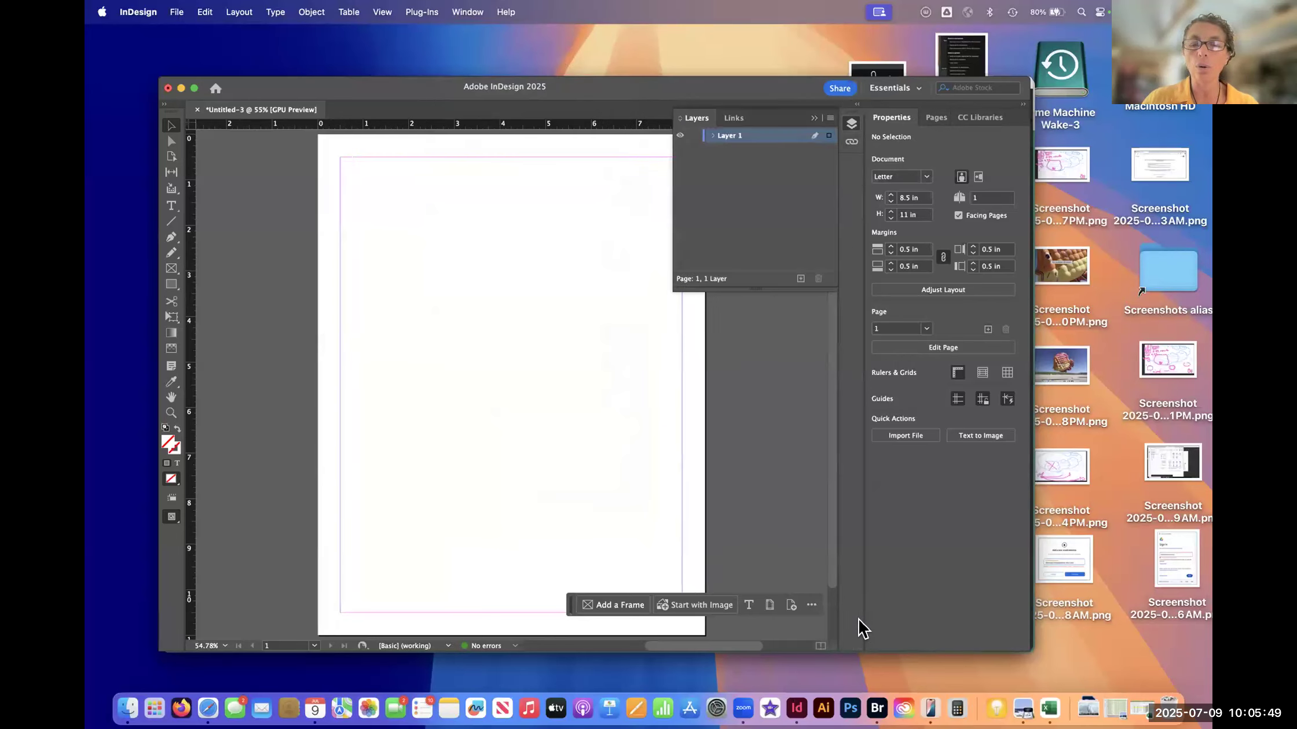
pyautogui.click(851, 130)
pyautogui.click(851, 129)
pyautogui.click(852, 131)
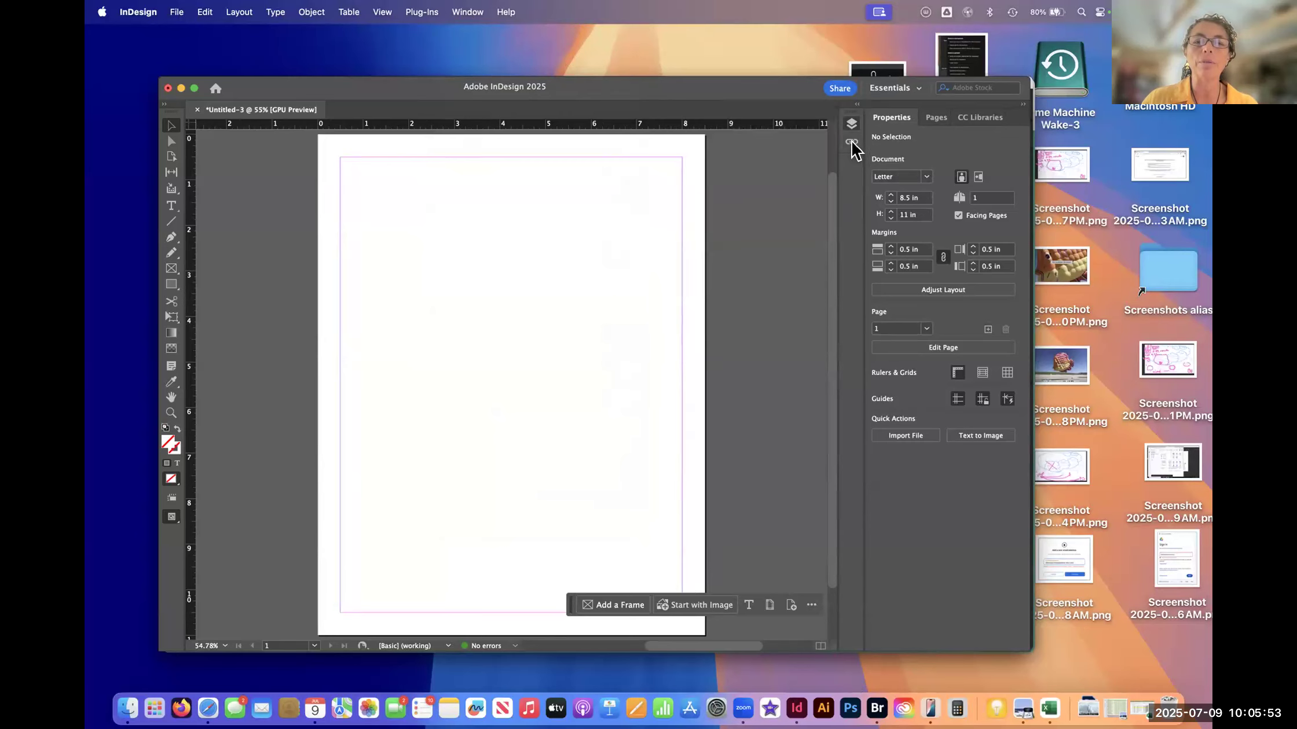
pyautogui.click(851, 128)
pyautogui.click(852, 128)
pyautogui.click(851, 127)
pyautogui.click(849, 125)
pyautogui.click(851, 128)
pyautogui.click(851, 126)
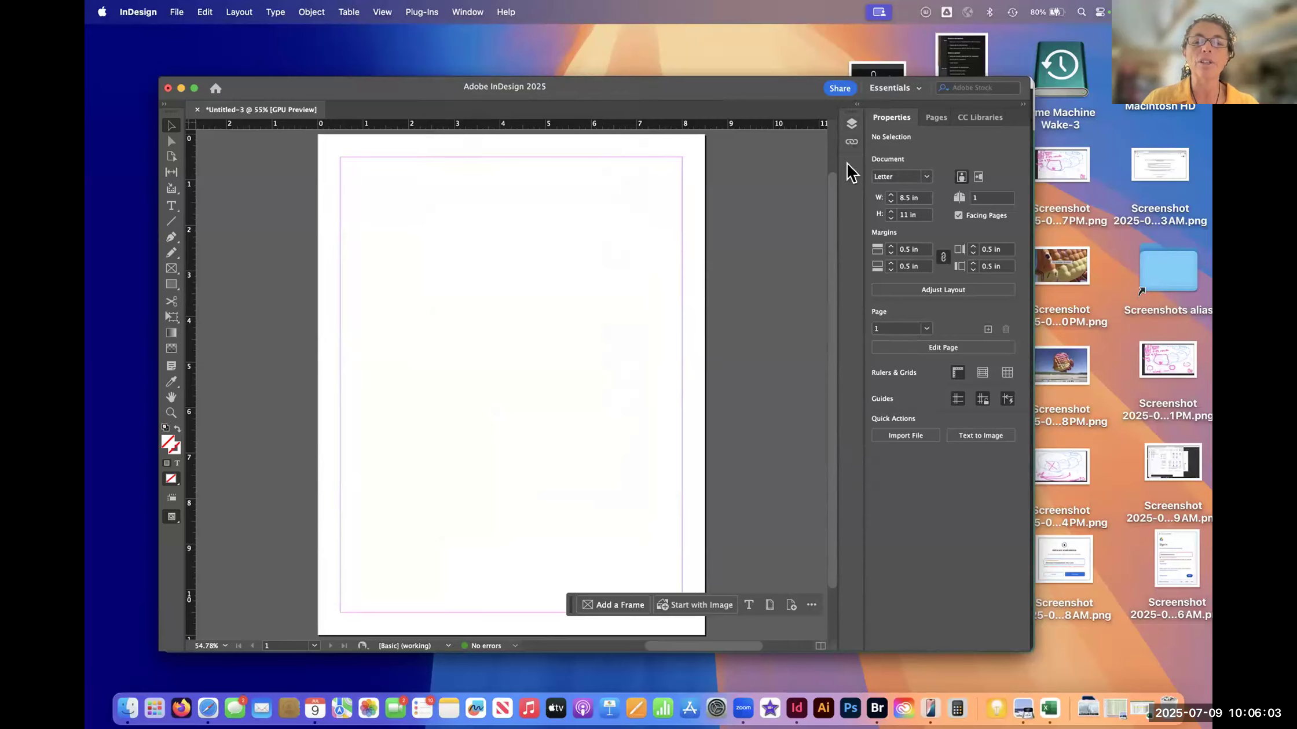
# - Expand and collapse the docked Layers panel and the Links panel in turn
pyautogui.click(850, 123)
pyautogui.click(849, 123)
pyautogui.click(851, 123)
pyautogui.click(851, 124)
pyautogui.click(851, 142)
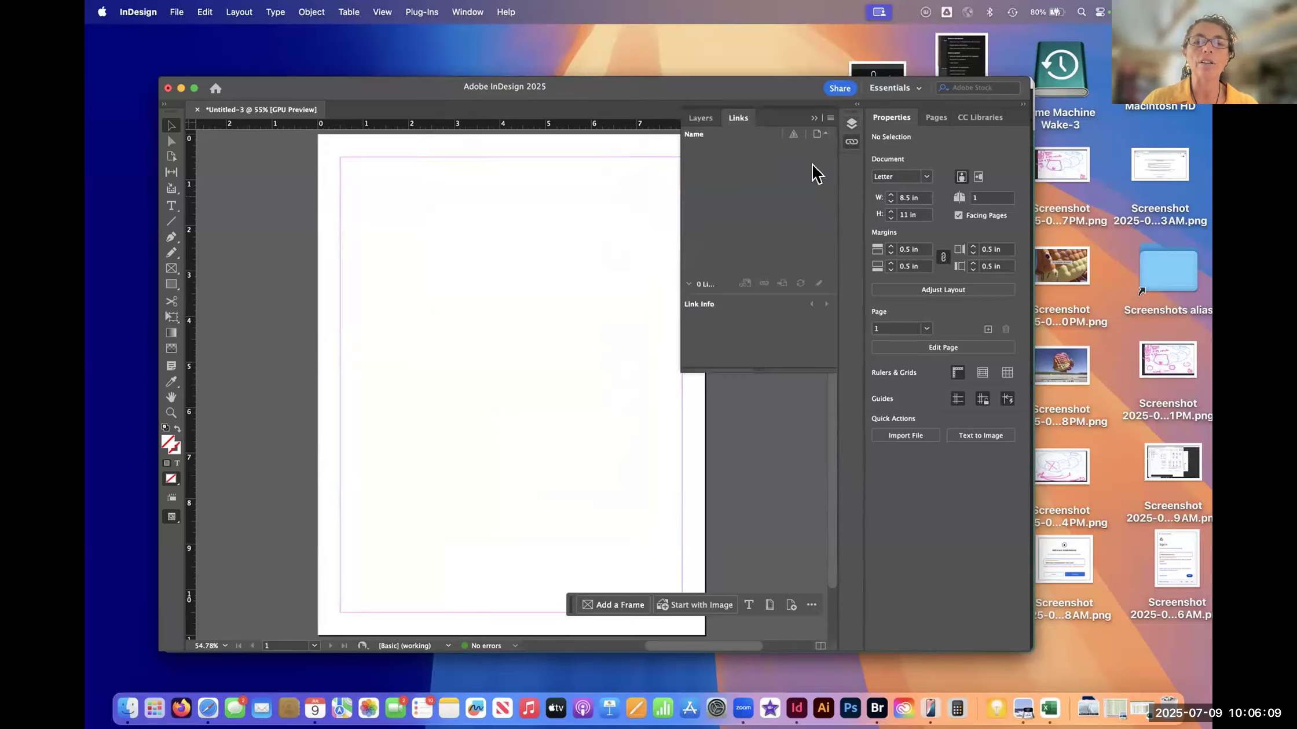
pyautogui.click(851, 142)
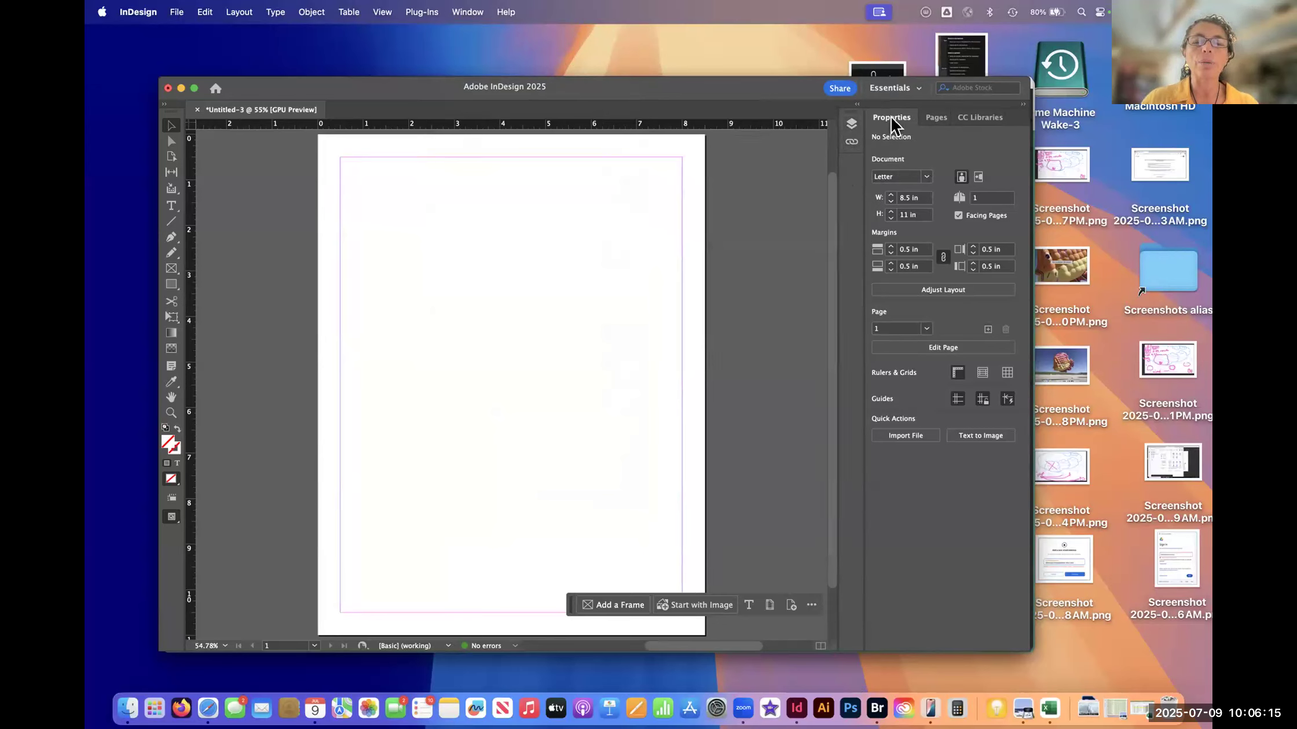
# - Alternate between viewing the Pages panel and the Properties panel, ending on Properties
pyautogui.click(936, 118)
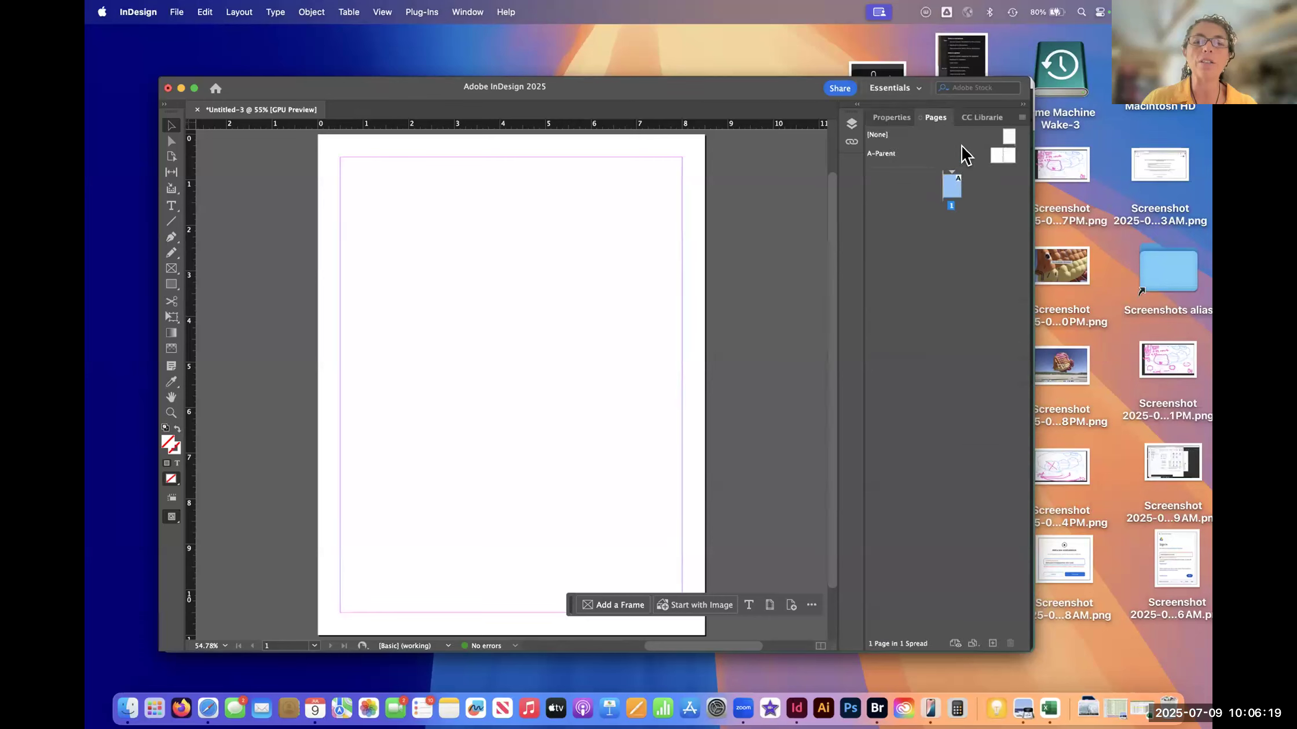
pyautogui.click(892, 119)
pyautogui.click(891, 118)
pyautogui.click(925, 122)
pyautogui.click(907, 118)
pyautogui.click(928, 118)
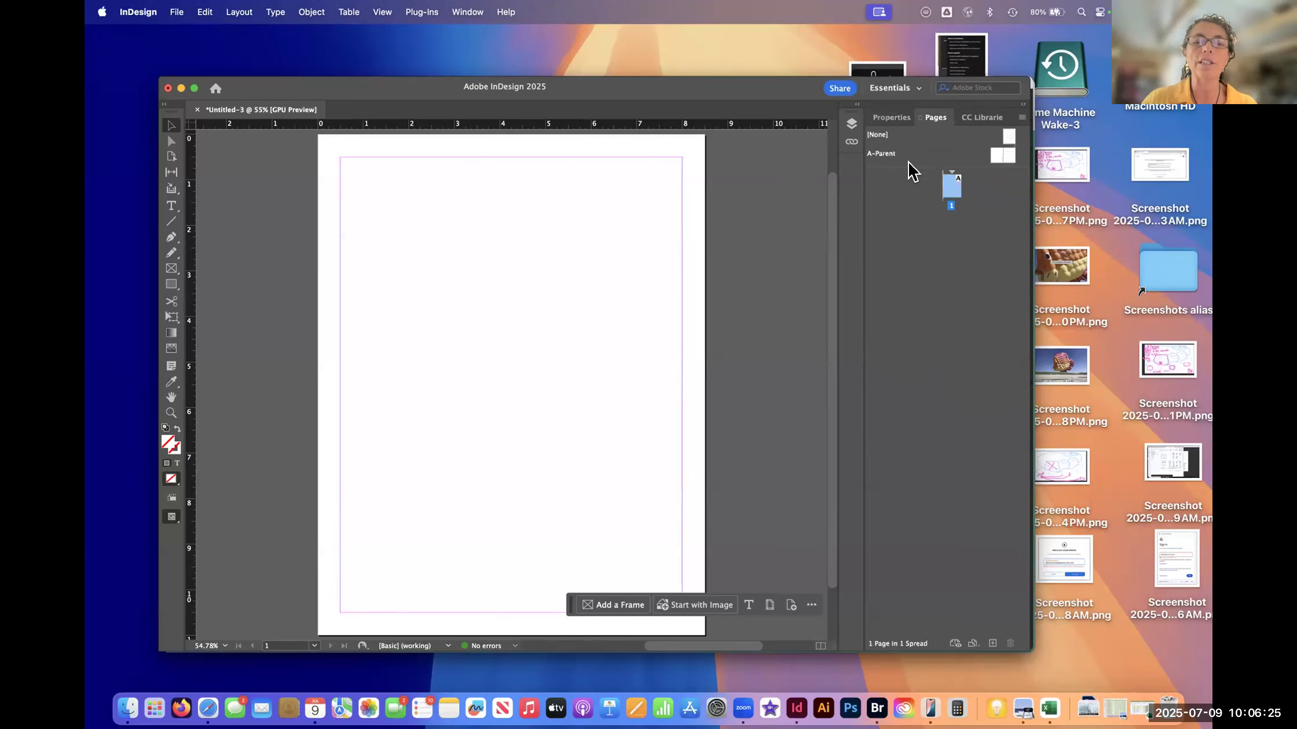
pyautogui.click(895, 121)
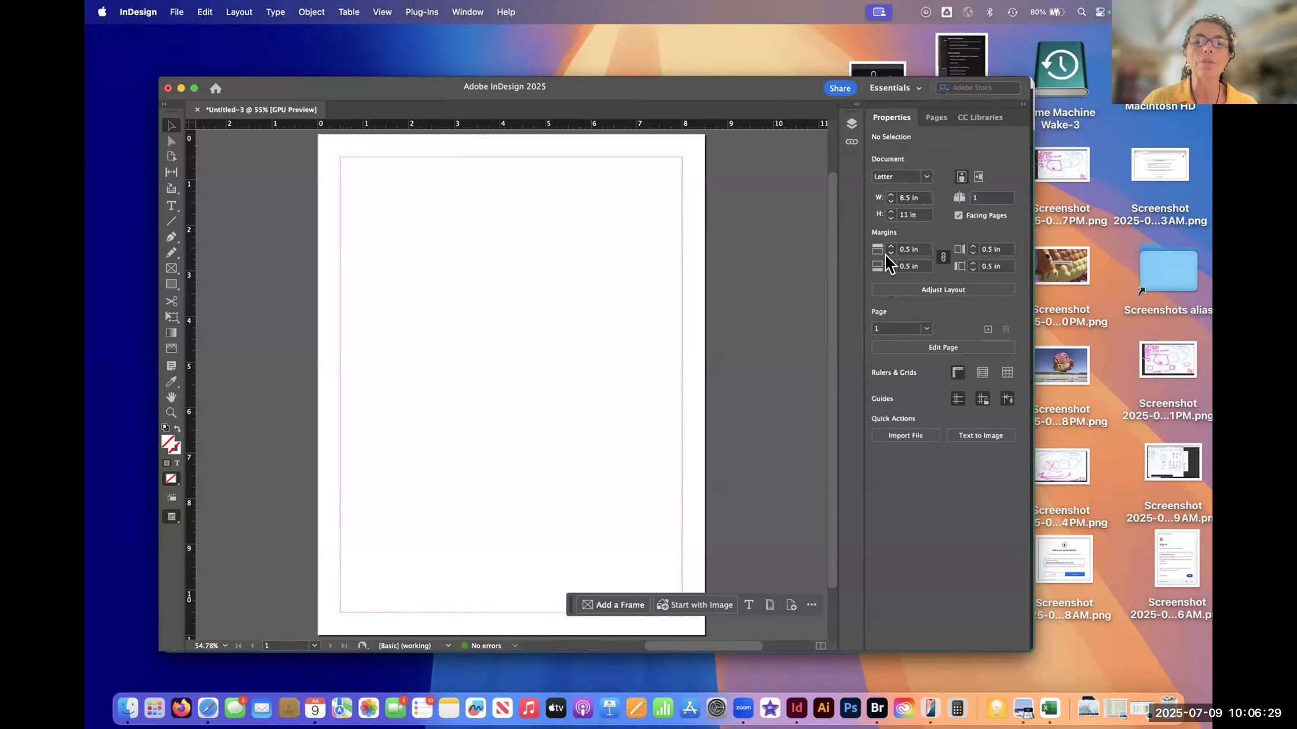
# - Move the Pages panel out of the Properties group and dock it as an icon below Links
pyautogui.click(935, 118)
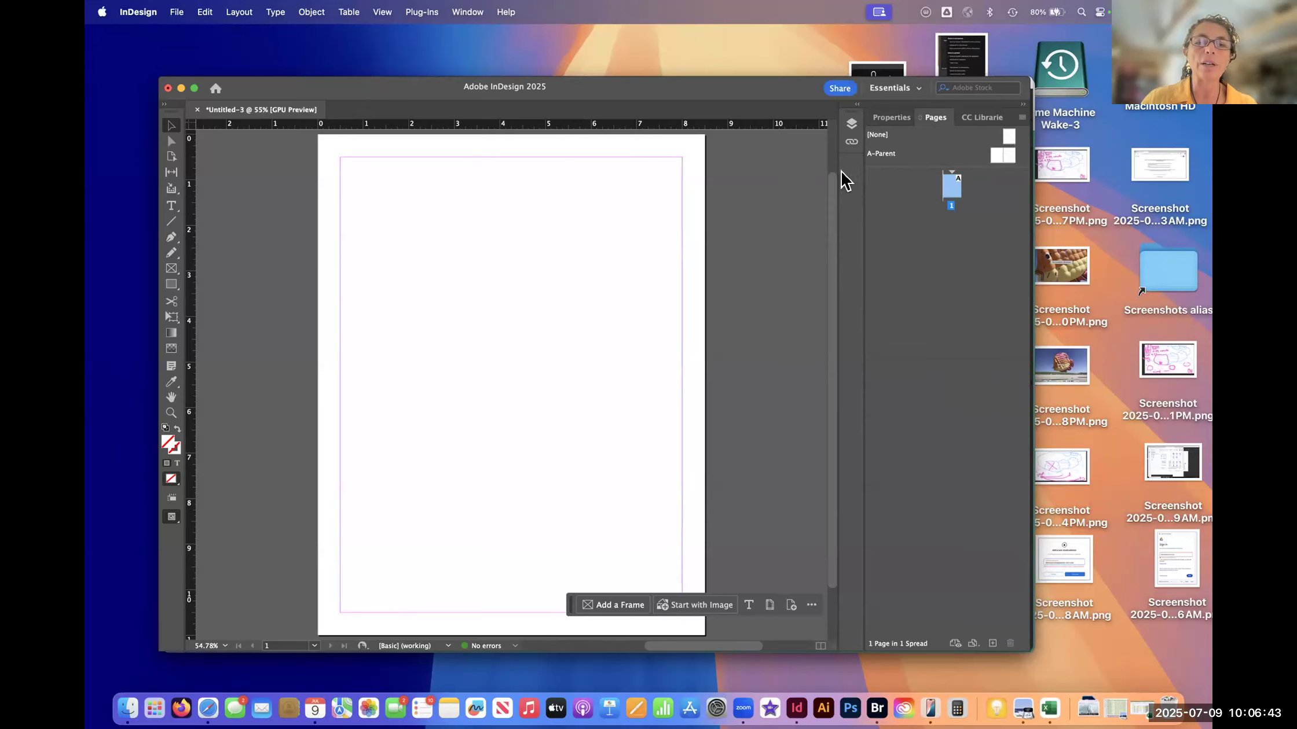
pyautogui.moveTo(935, 126); pyautogui.dragTo(866, 193)
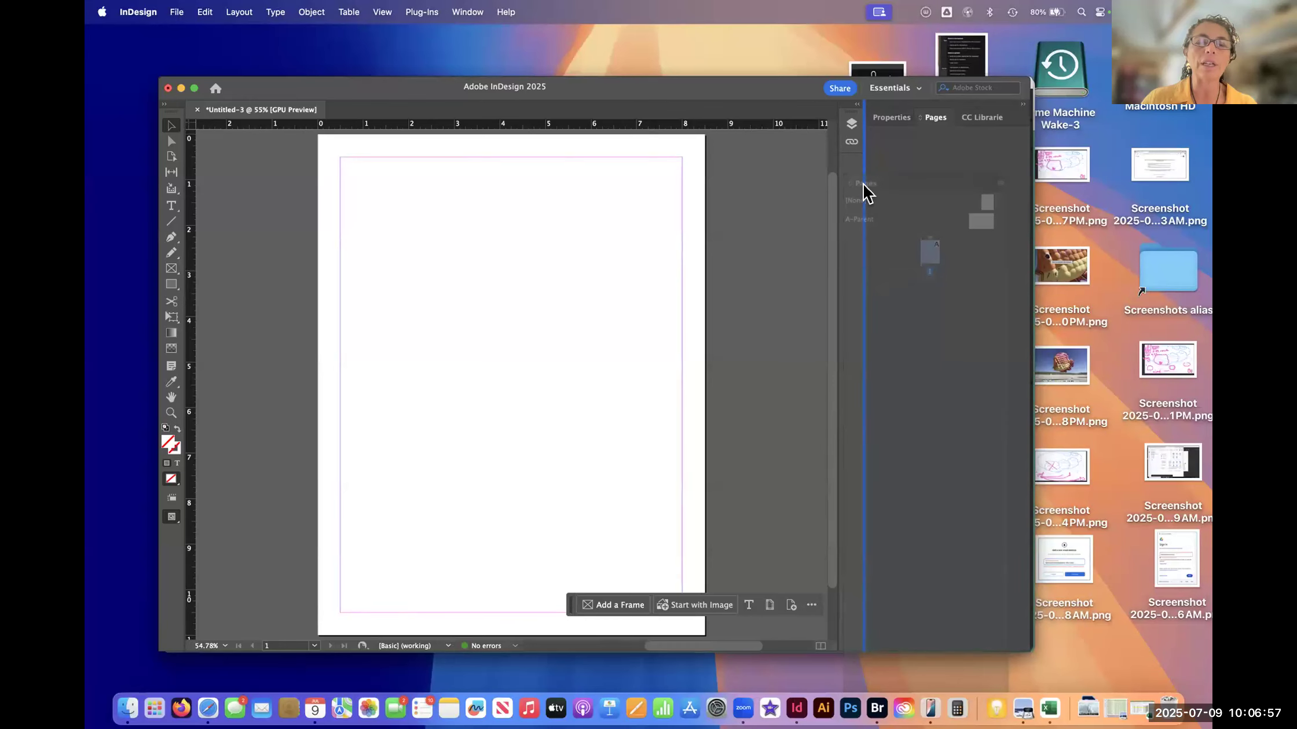
pyautogui.moveTo(863, 192); pyautogui.dragTo(858, 180)
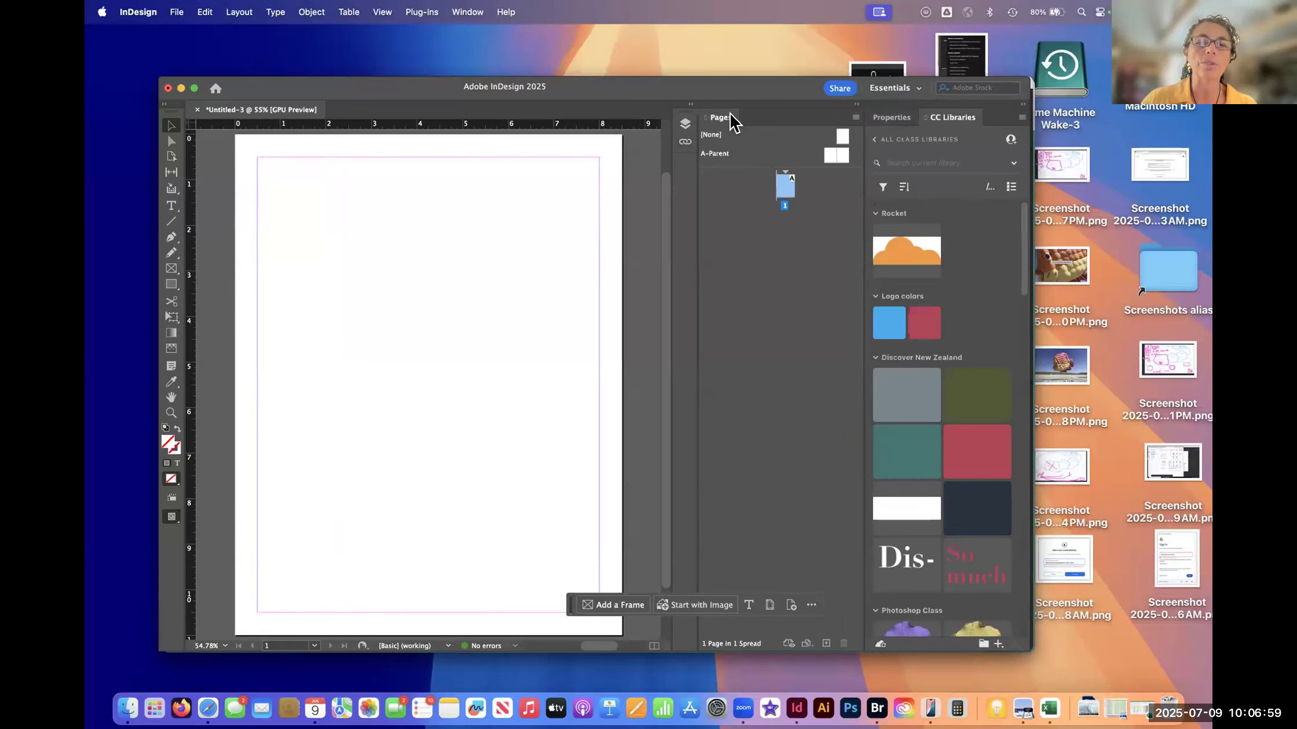
pyautogui.moveTo(715, 120); pyautogui.dragTo(700, 192)
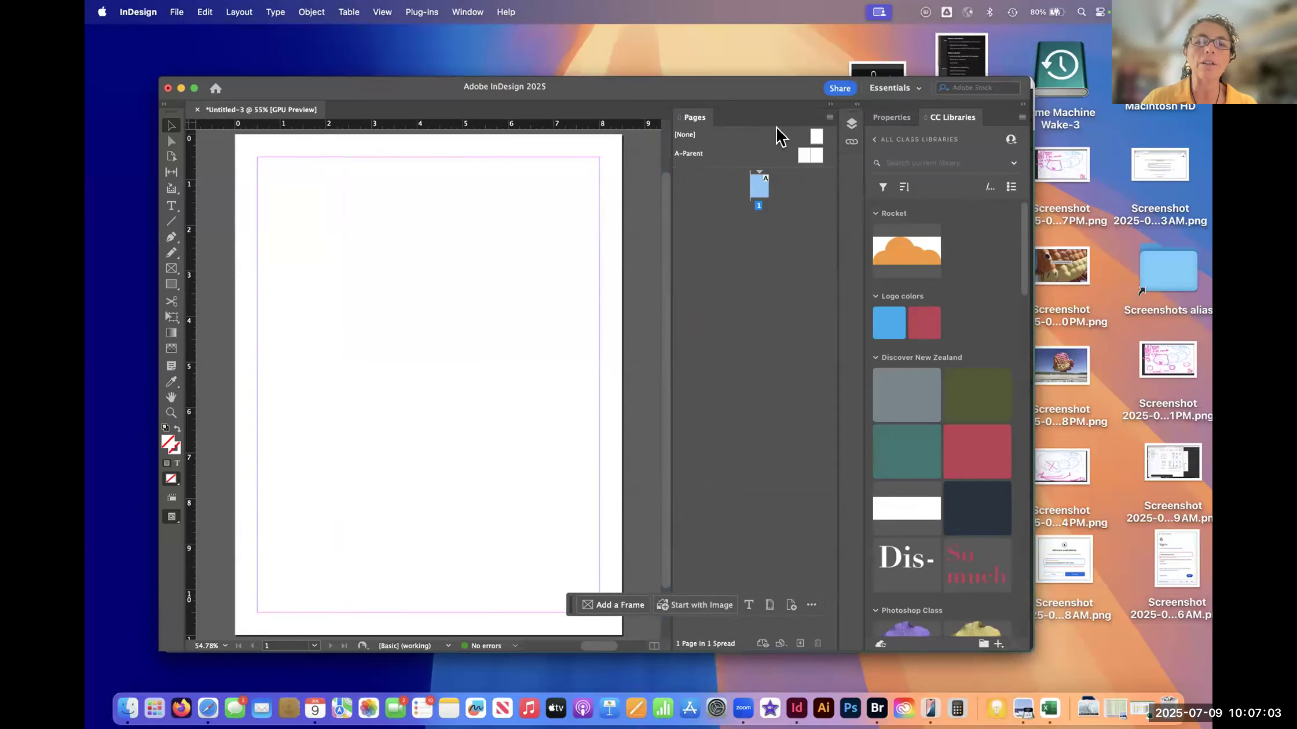
pyautogui.moveTo(697, 122); pyautogui.dragTo(852, 172)
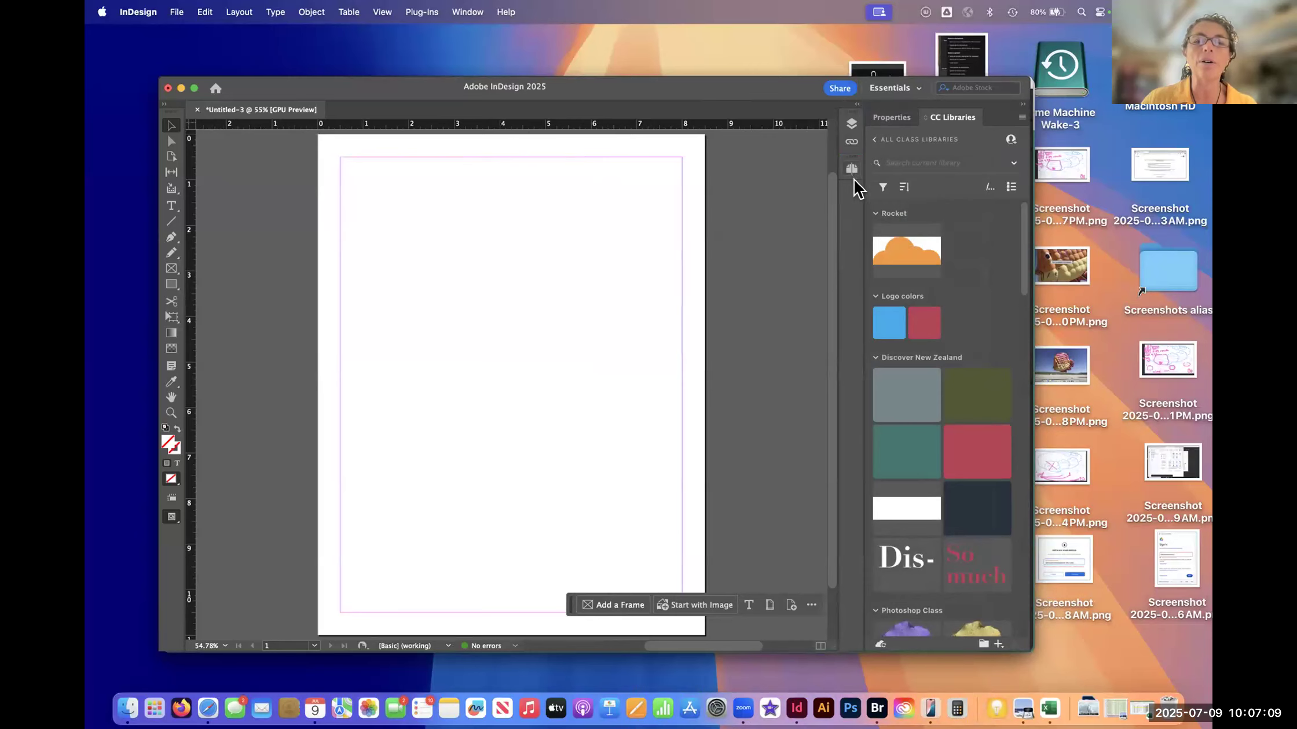
# - Bring the Properties panel forward, and expand and collapse the docked Pages, Links and Layers panels
pyautogui.click(851, 168)
pyautogui.click(852, 170)
pyautogui.click(852, 168)
pyautogui.click(891, 118)
pyautogui.click(852, 169)
pyautogui.click(852, 169)
pyautogui.click(852, 168)
pyautogui.click(851, 141)
pyautogui.click(851, 141)
pyautogui.click(851, 124)
pyautogui.click(851, 126)
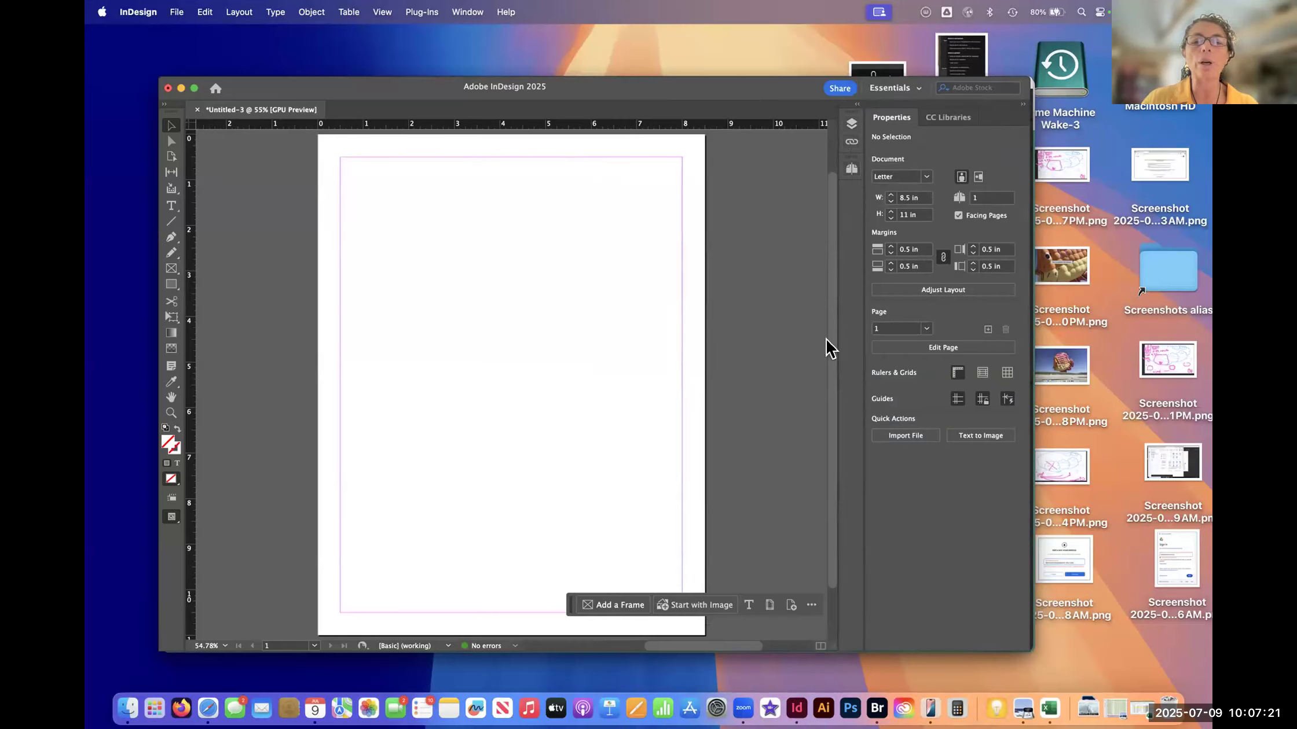
pyautogui.click(850, 128)
pyautogui.click(850, 127)
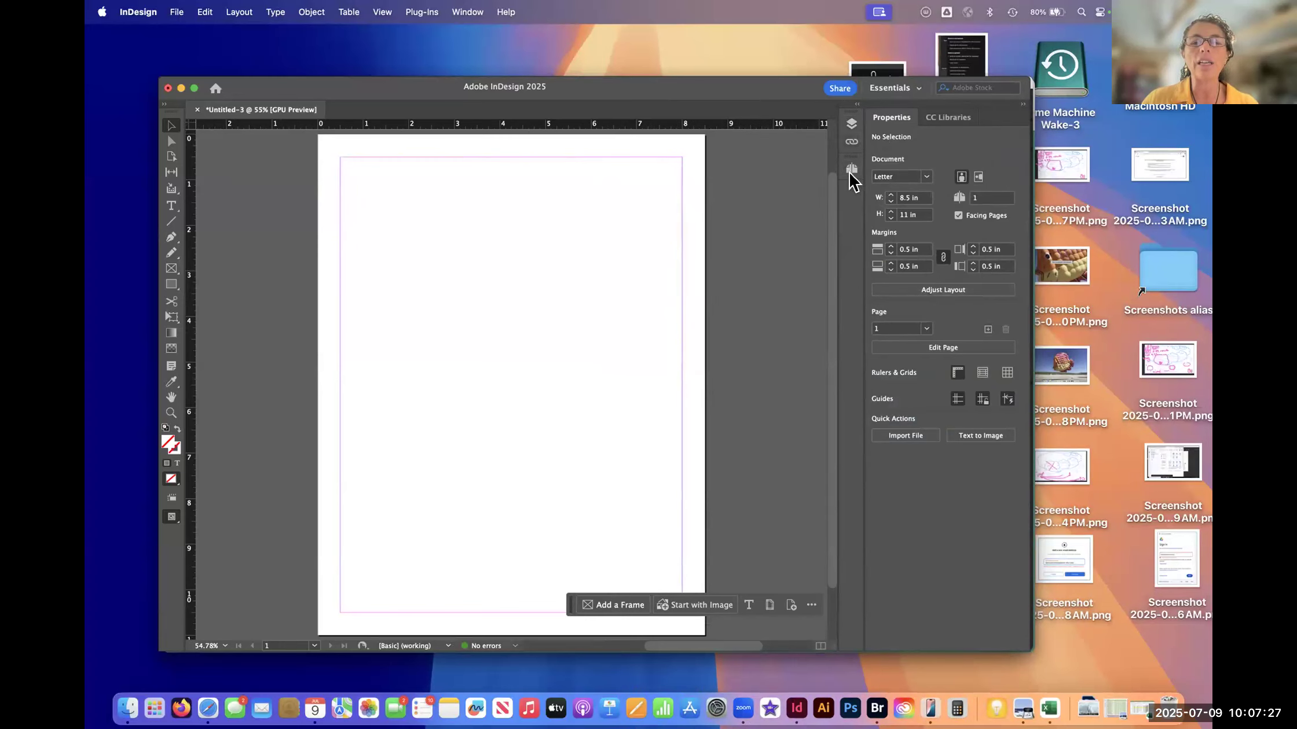
# - Undock the Pages panel so it floats over the document, expand it, and close it
pyautogui.moveTo(852, 174); pyautogui.dragTo(728, 237)
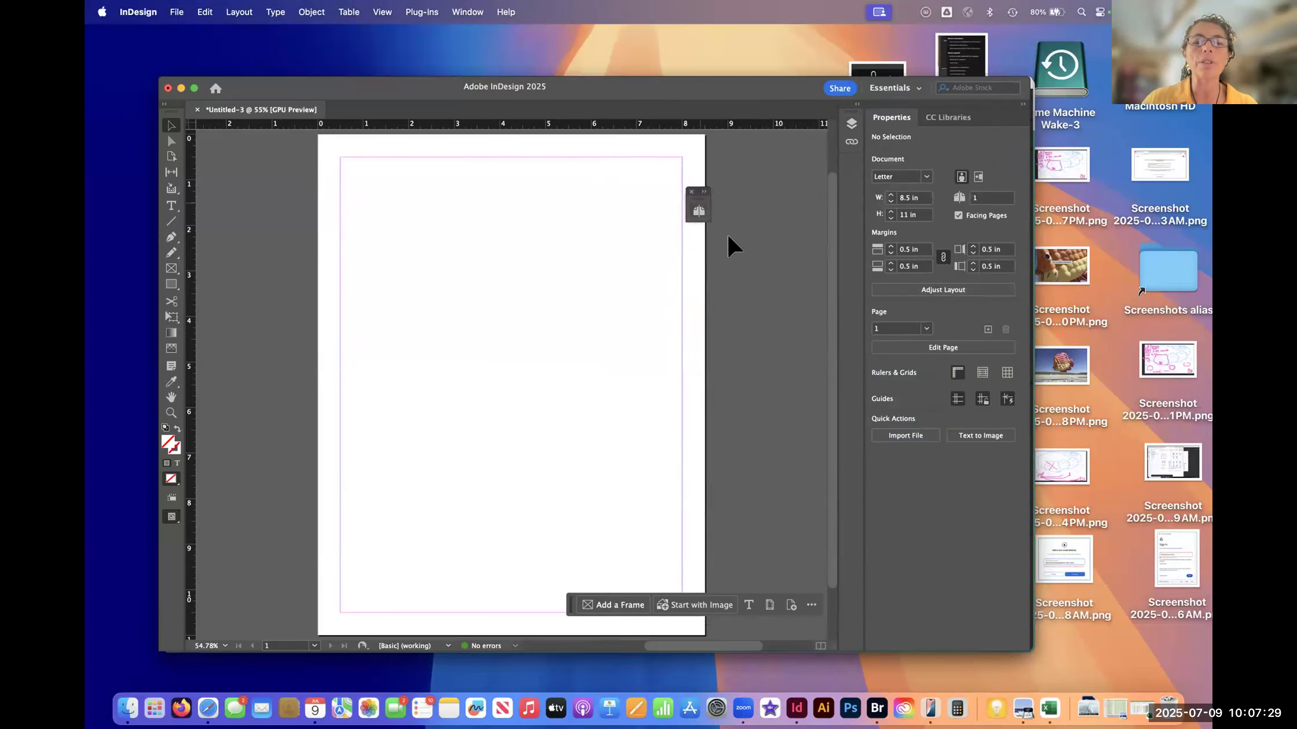
pyautogui.click(699, 208)
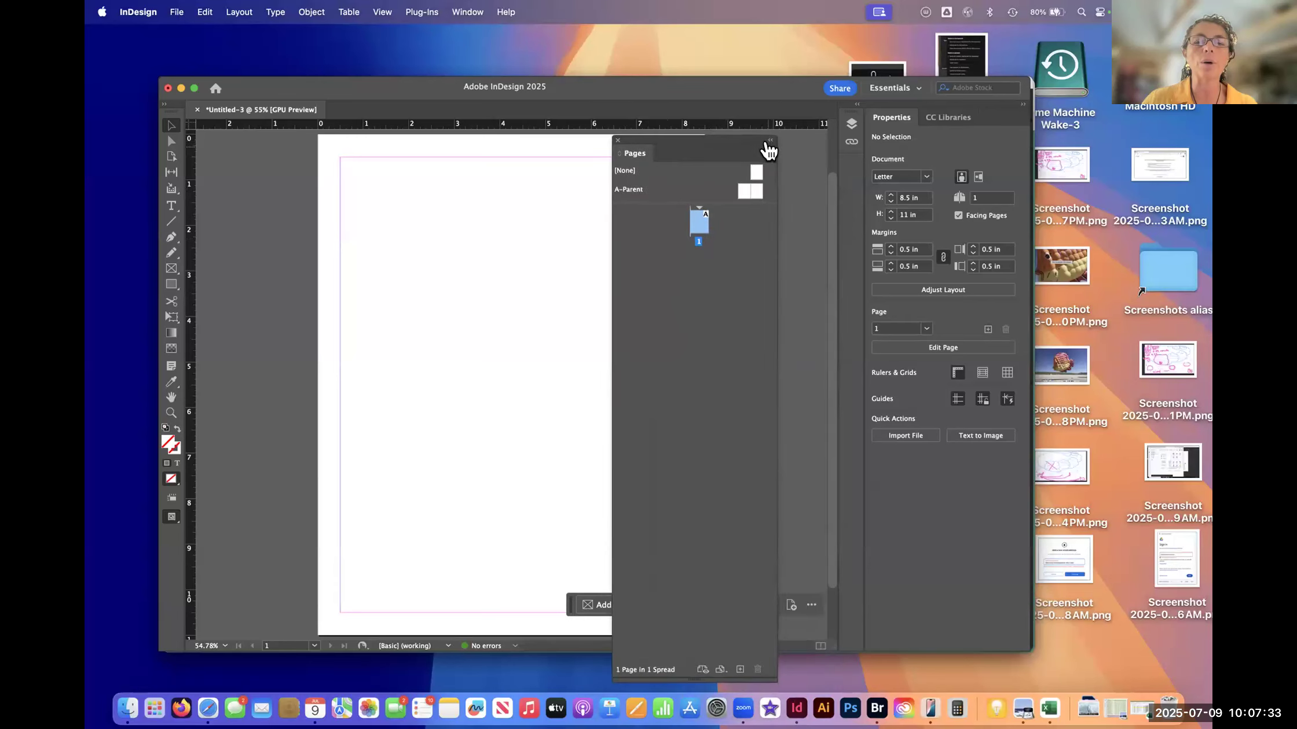
pyautogui.click(769, 143)
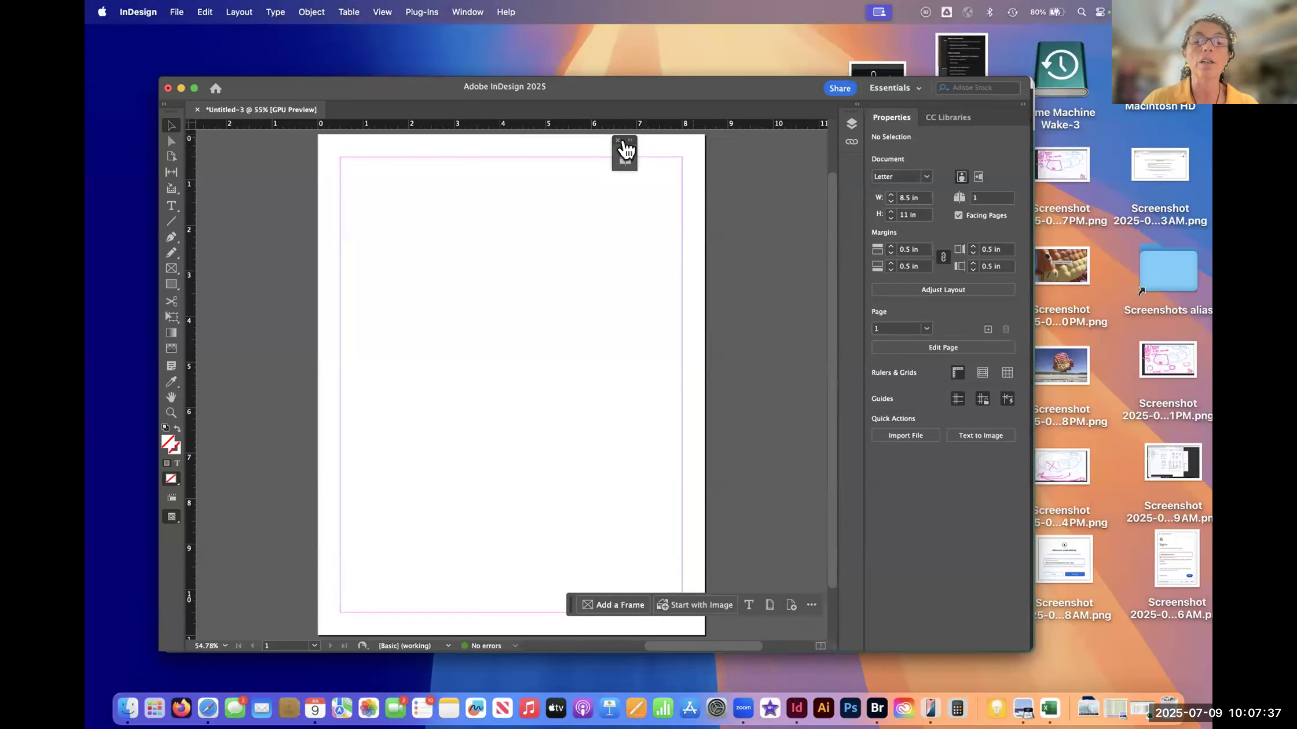
# - Reopen the Pages panel and dock it as an icon below the Links panel
pyautogui.click(468, 12)
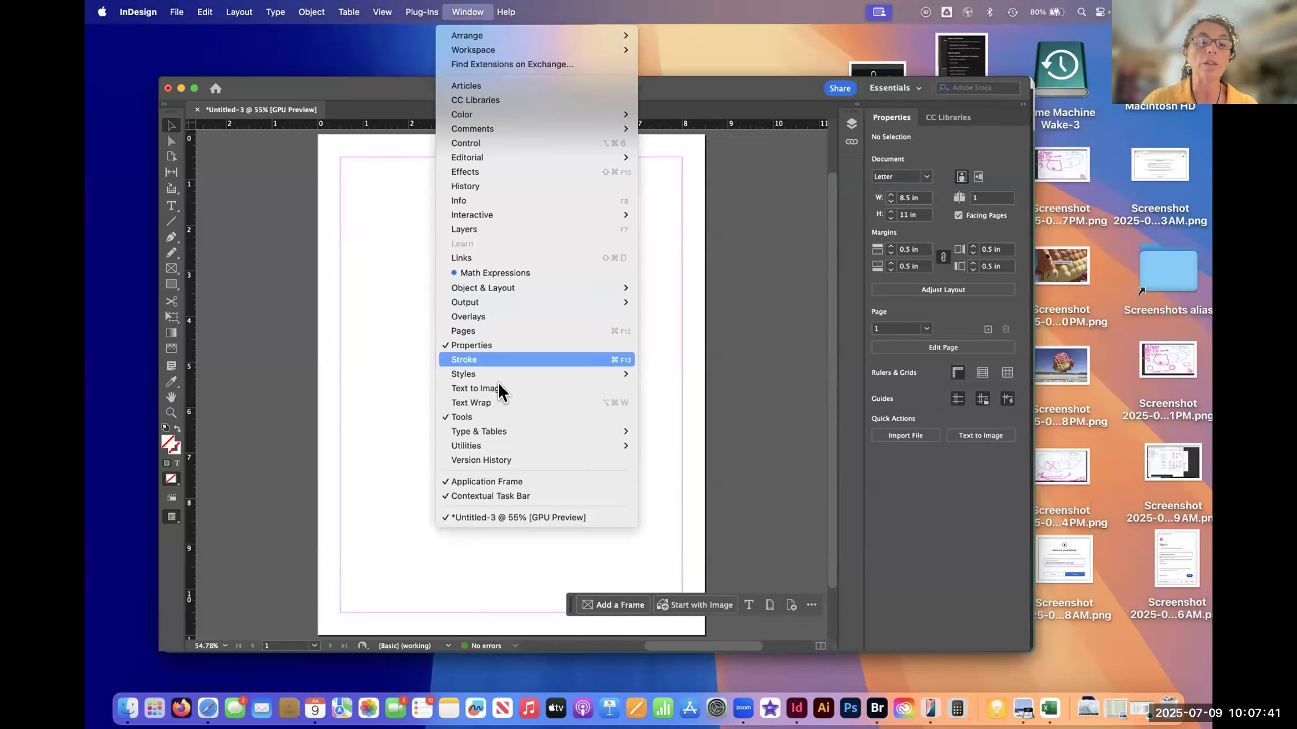
pyautogui.click(497, 331)
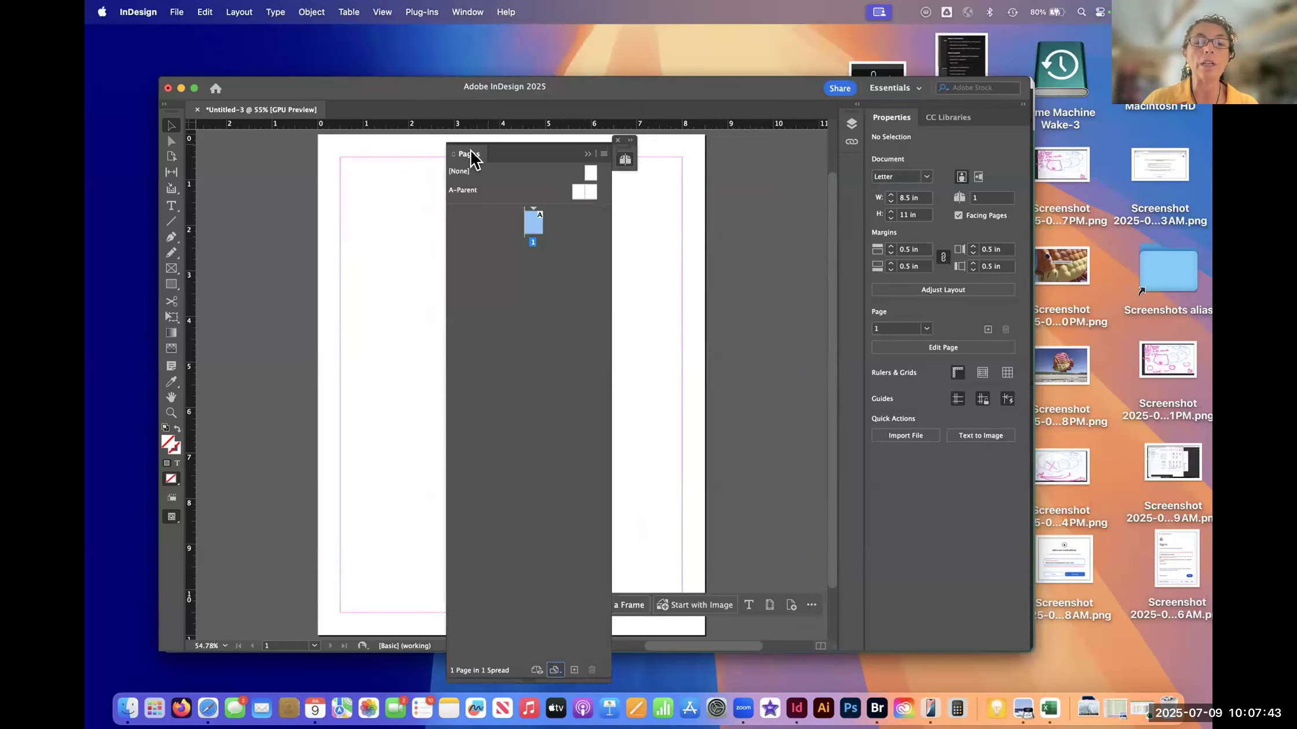
pyautogui.moveTo(515, 158); pyautogui.dragTo(855, 163)
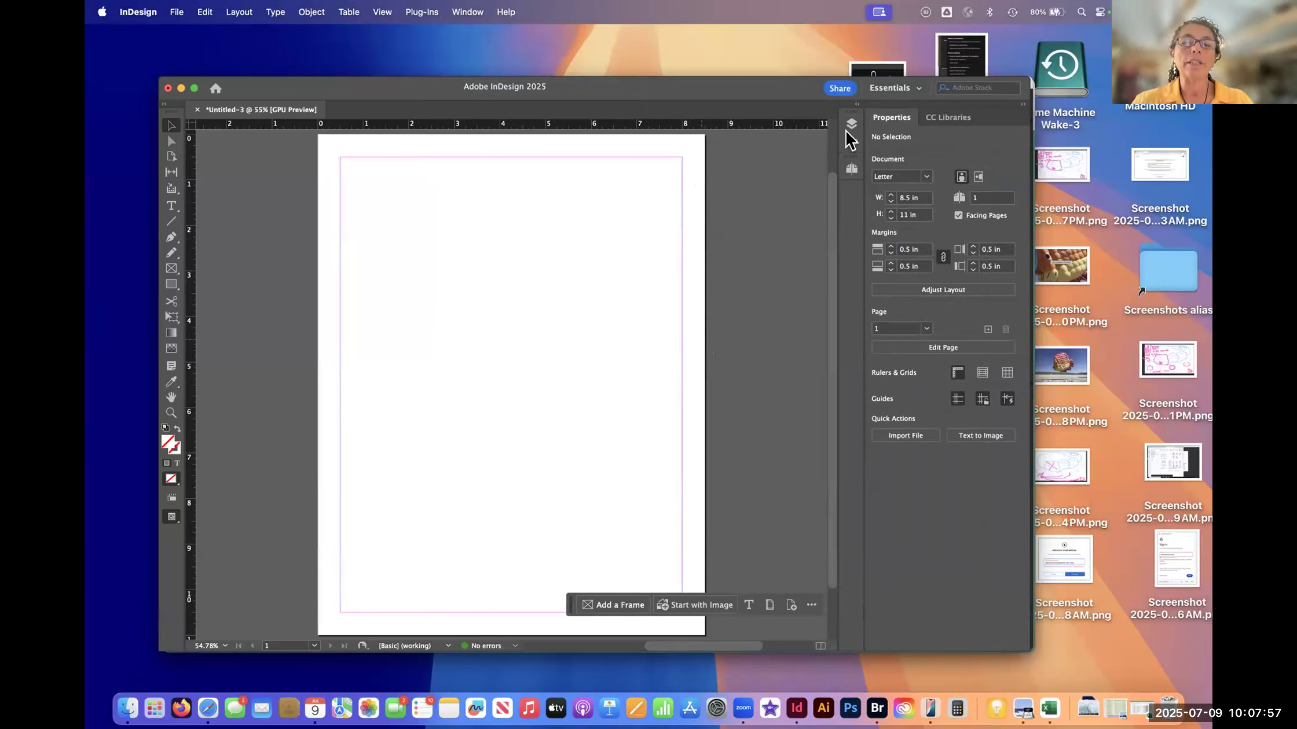
# - Reset the Essentials workspace to its default panel layout
pyautogui.click(920, 96)
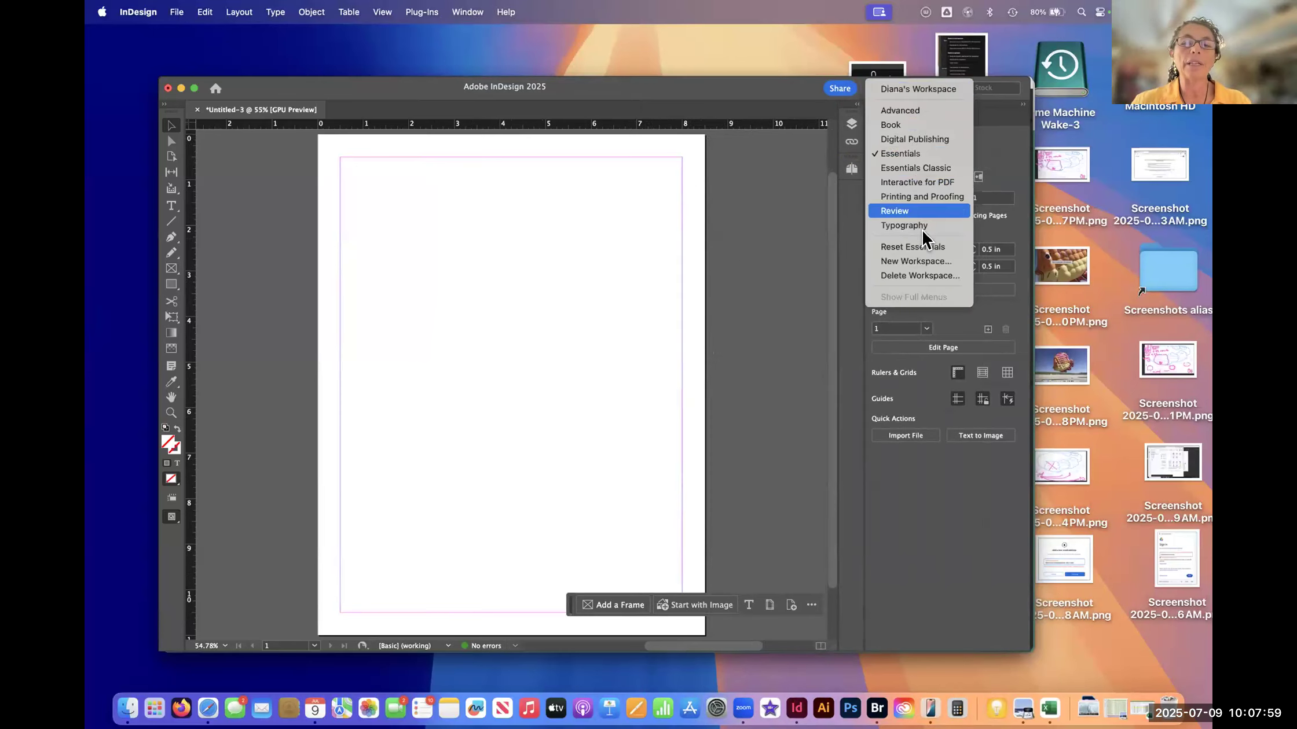
pyautogui.click(912, 247)
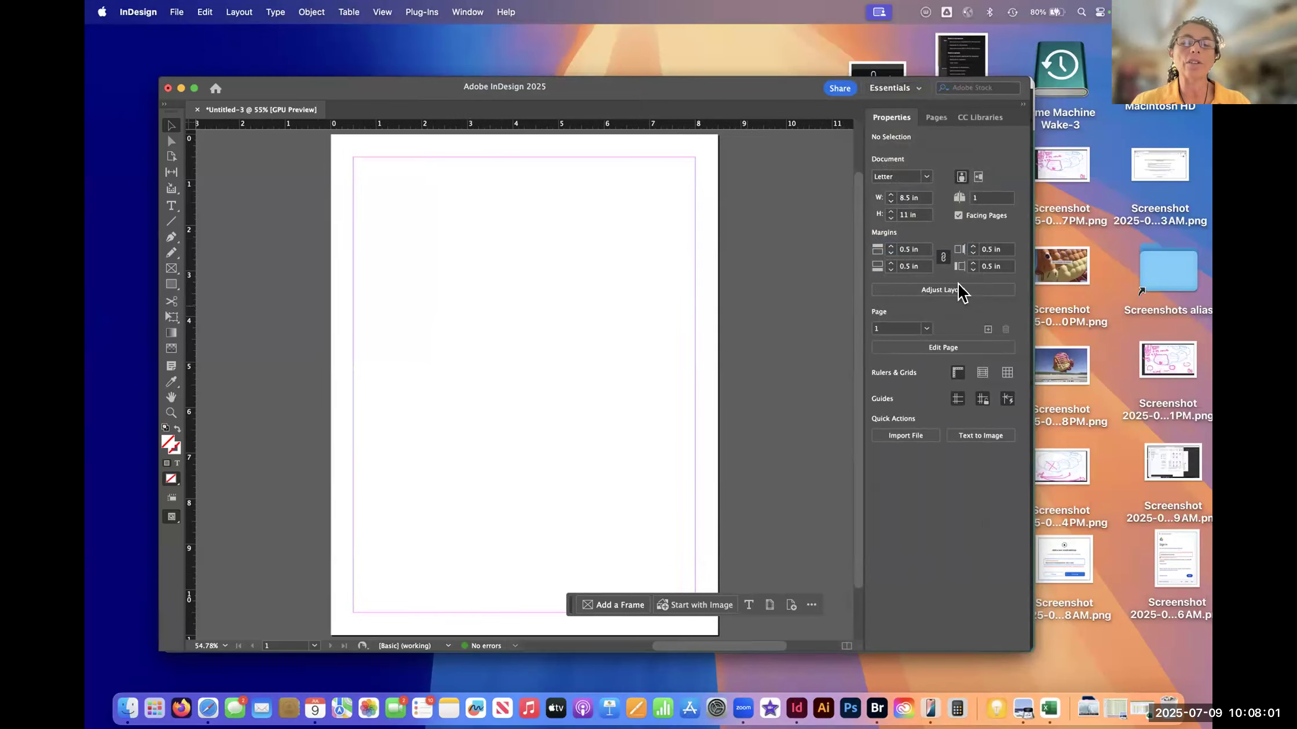
# - Switch the workspace to Essentials Classic and on to Digital Publishing to compare their panel layouts
pyautogui.click(922, 93)
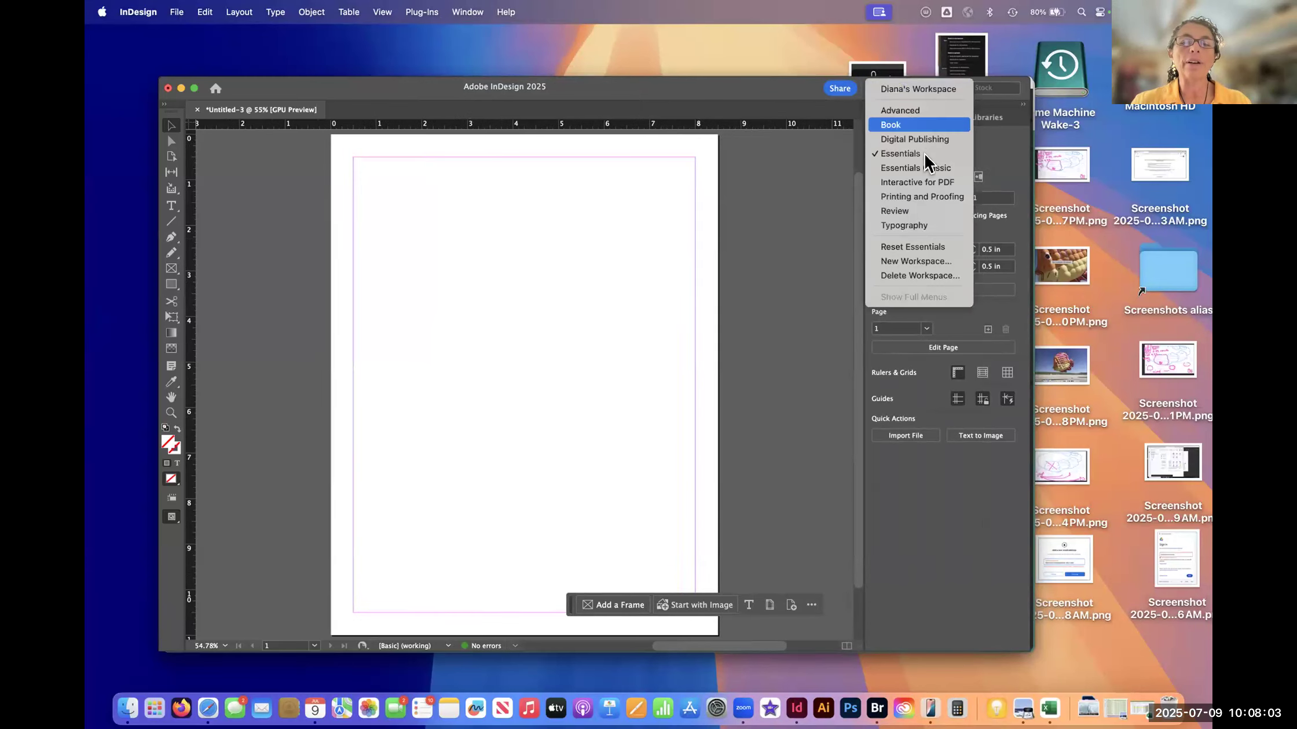
pyautogui.click(927, 169)
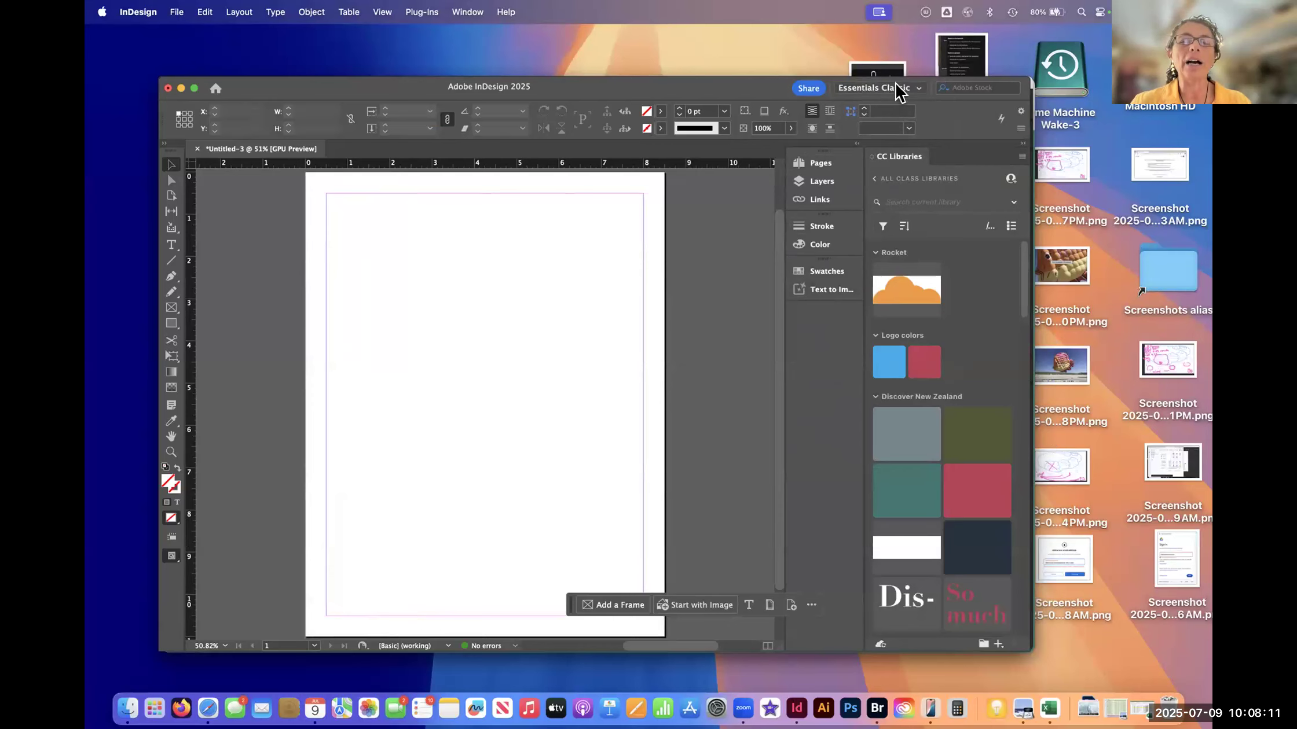
pyautogui.click(894, 87)
pyautogui.click(901, 140)
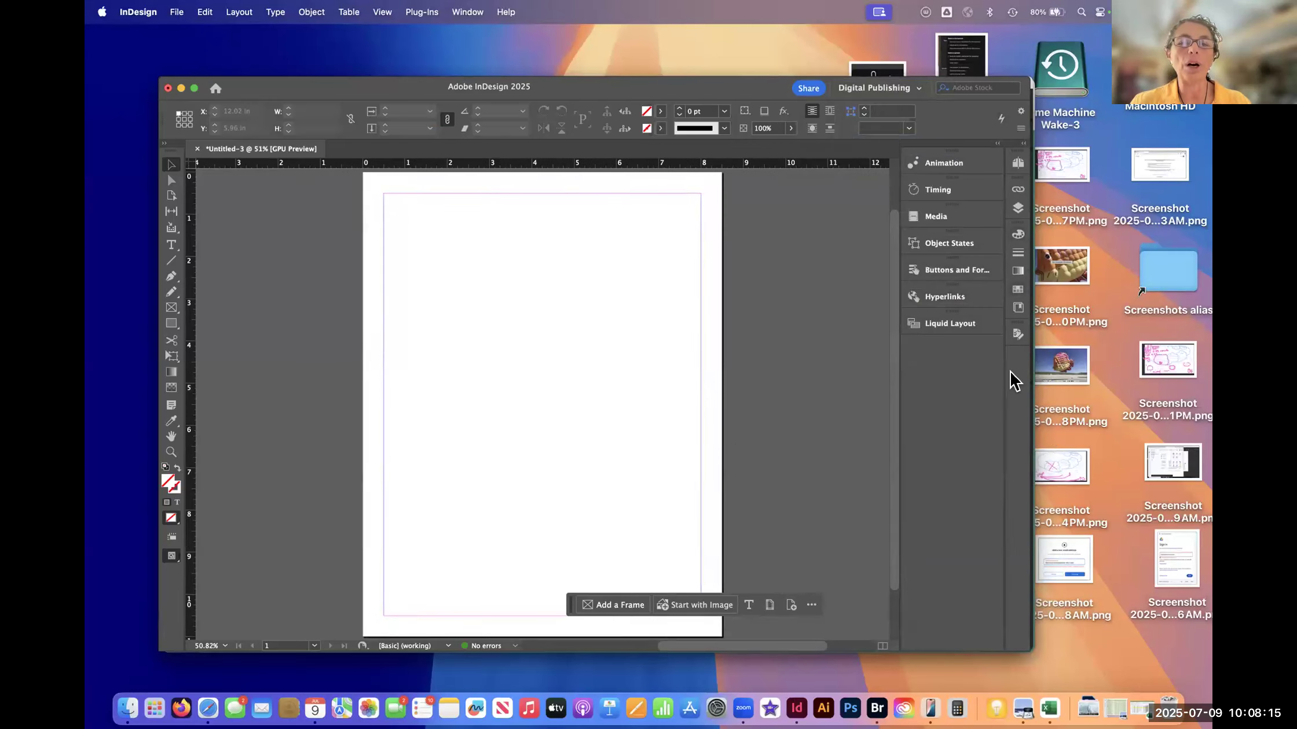
pyautogui.click(919, 89)
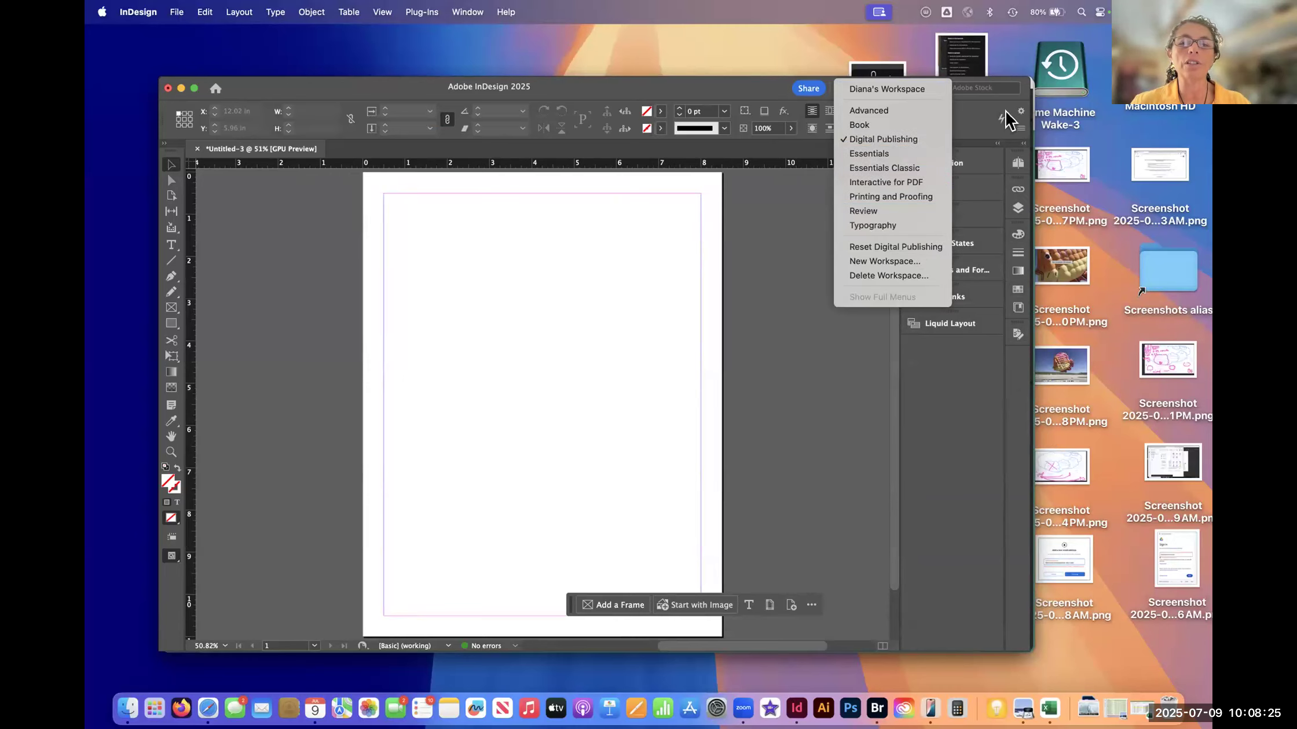
pyautogui.click(959, 440)
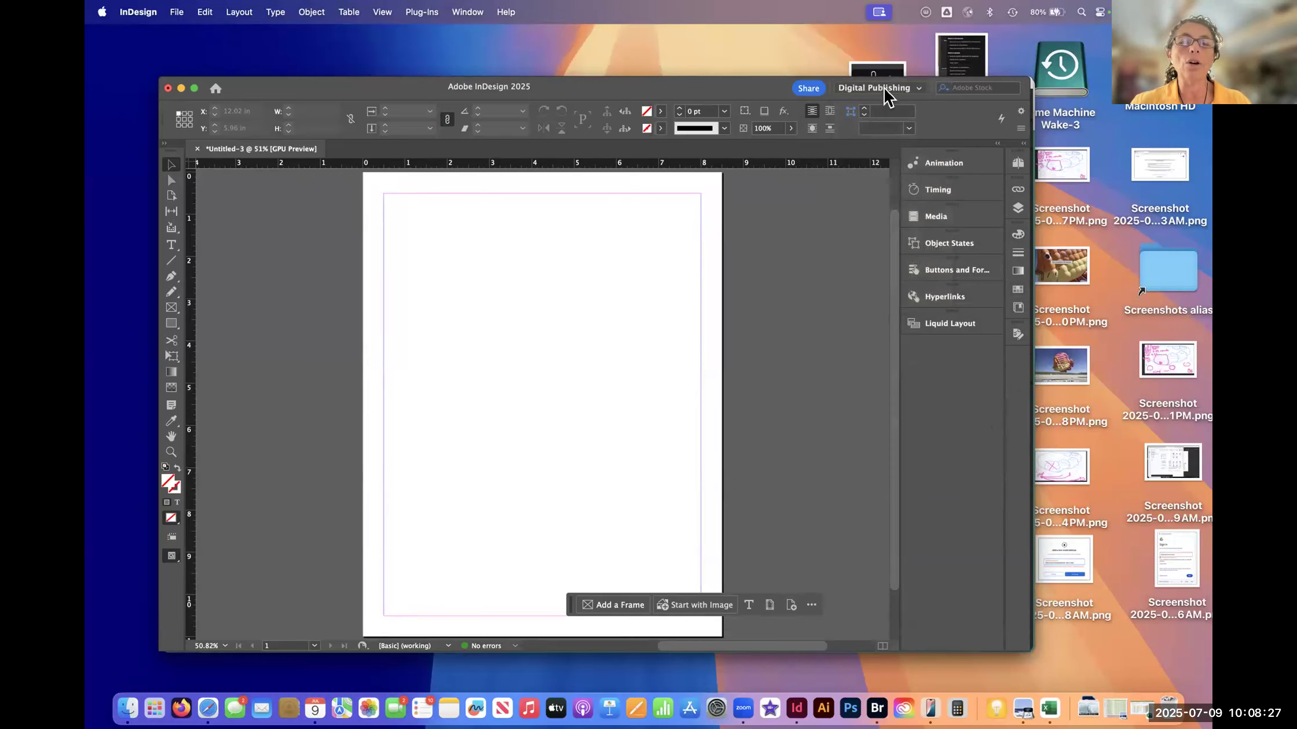
# - Return from the Digital Publishing workspace to the Essentials workspace
pyautogui.click(886, 93)
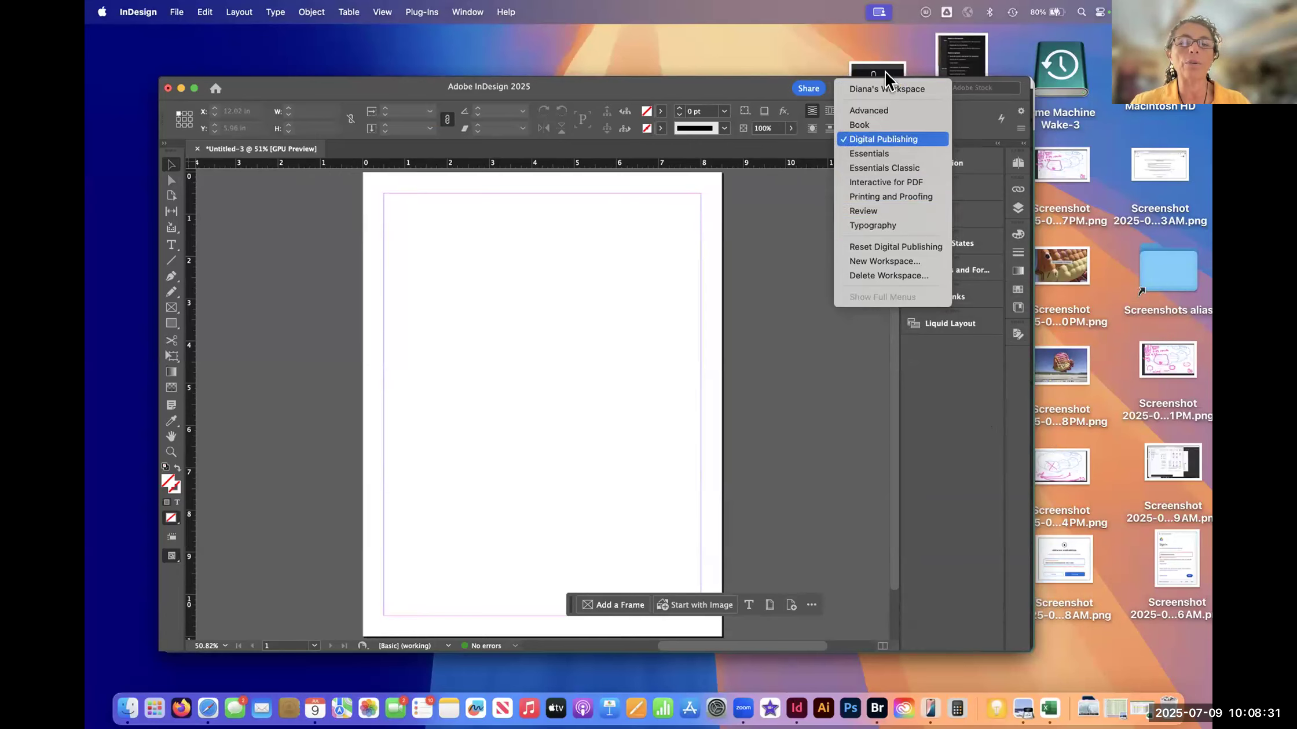
pyautogui.click(890, 155)
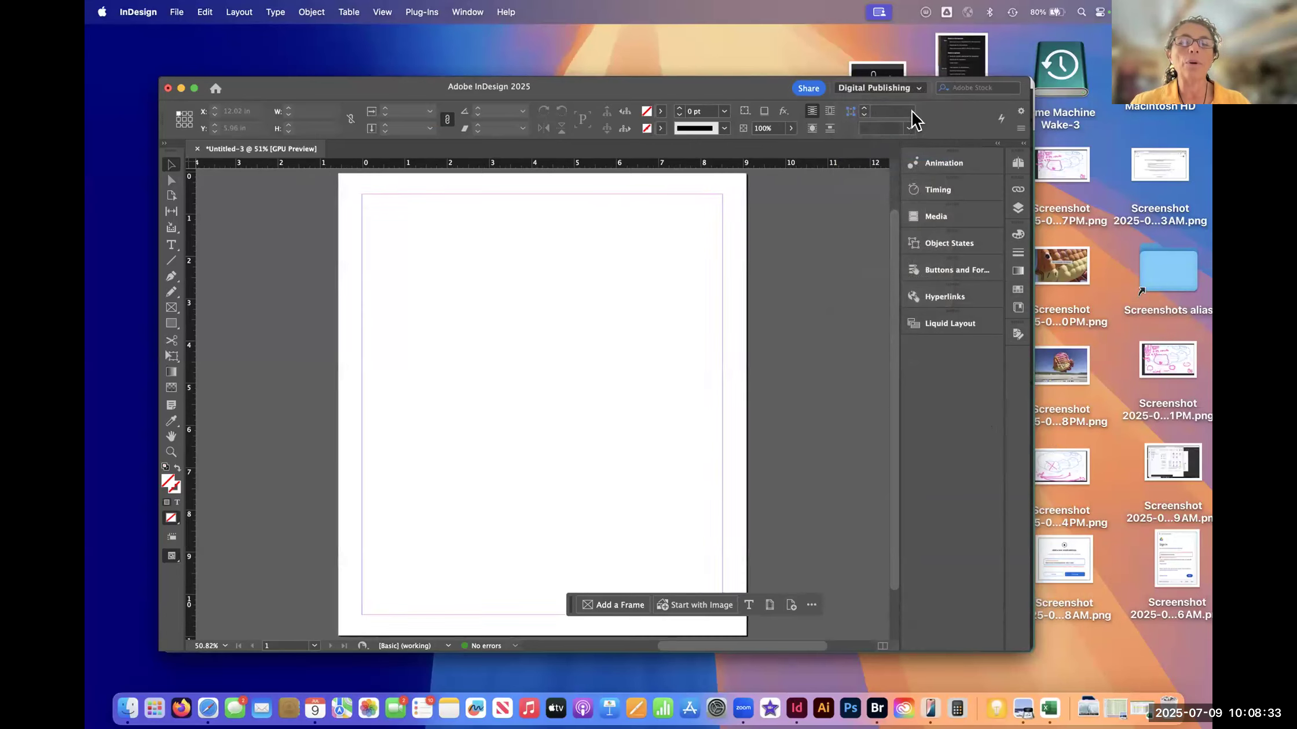
pyautogui.click(921, 92)
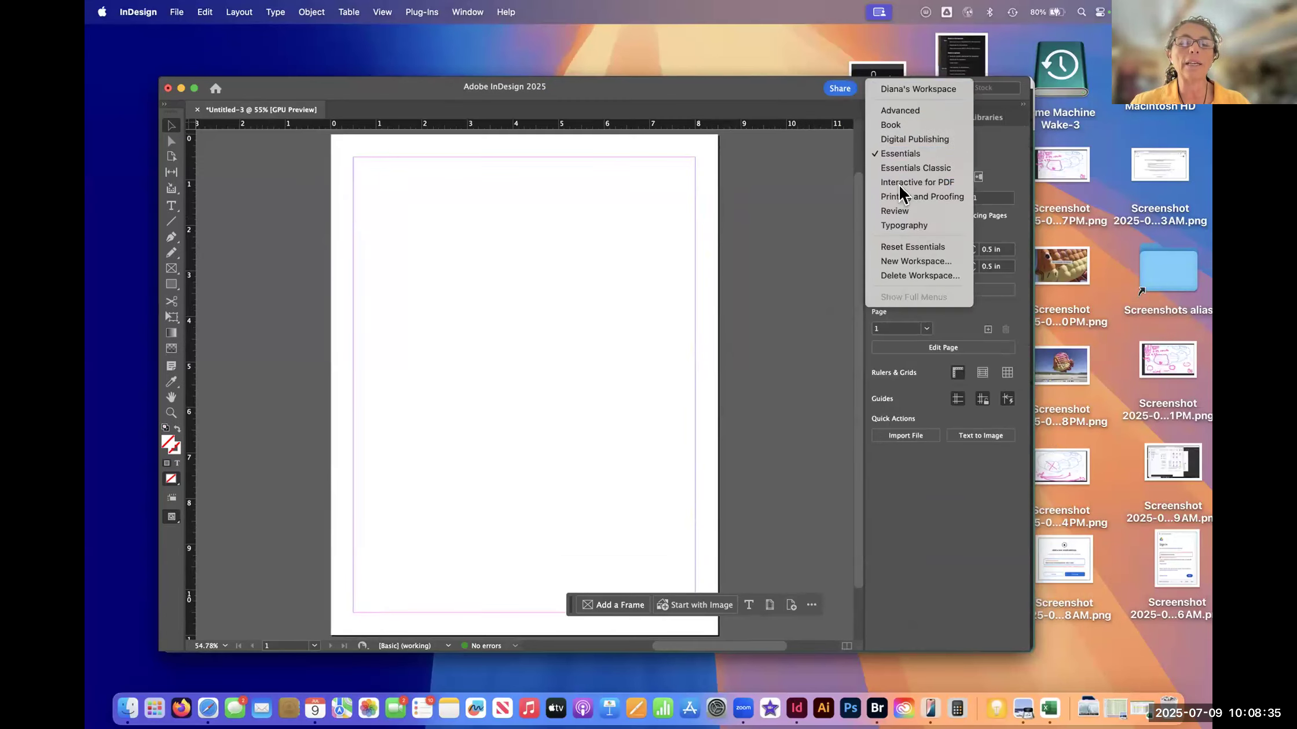
pyautogui.click(898, 155)
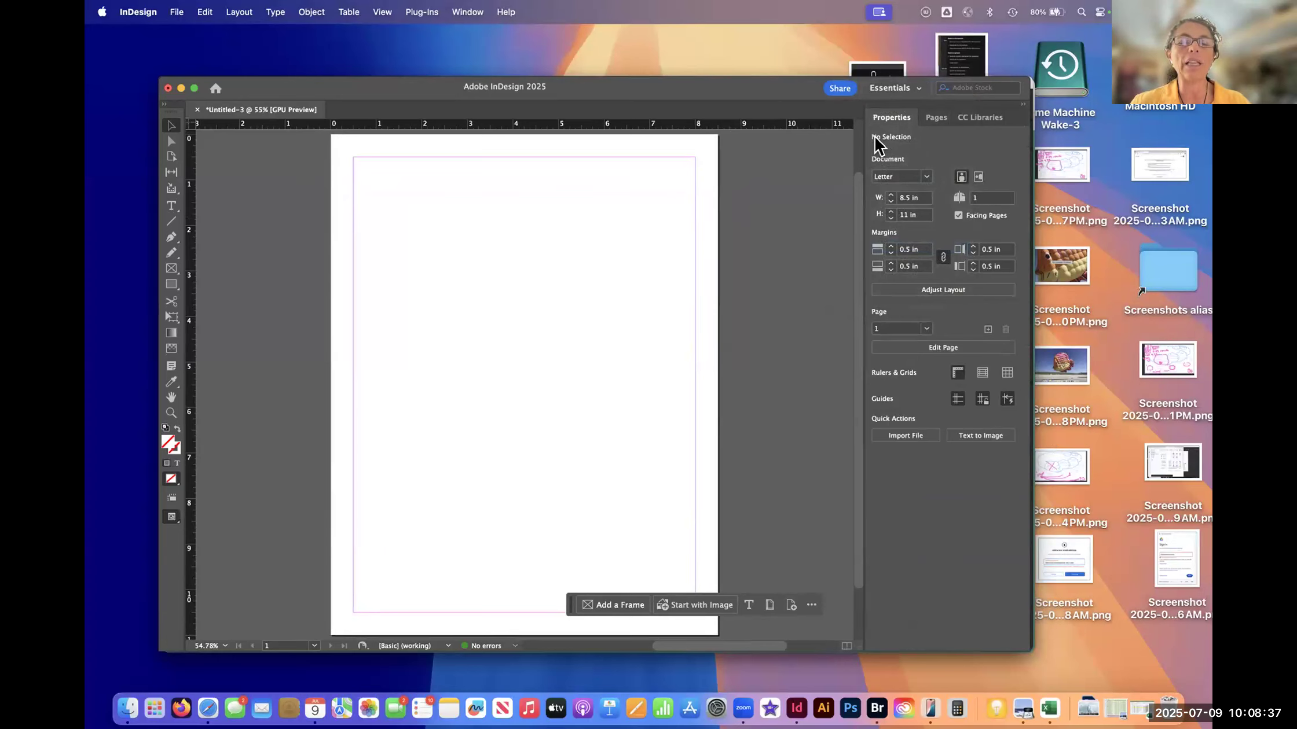
# - Switch to the saved custom workspace and show the list of available workspaces
pyautogui.click(917, 89)
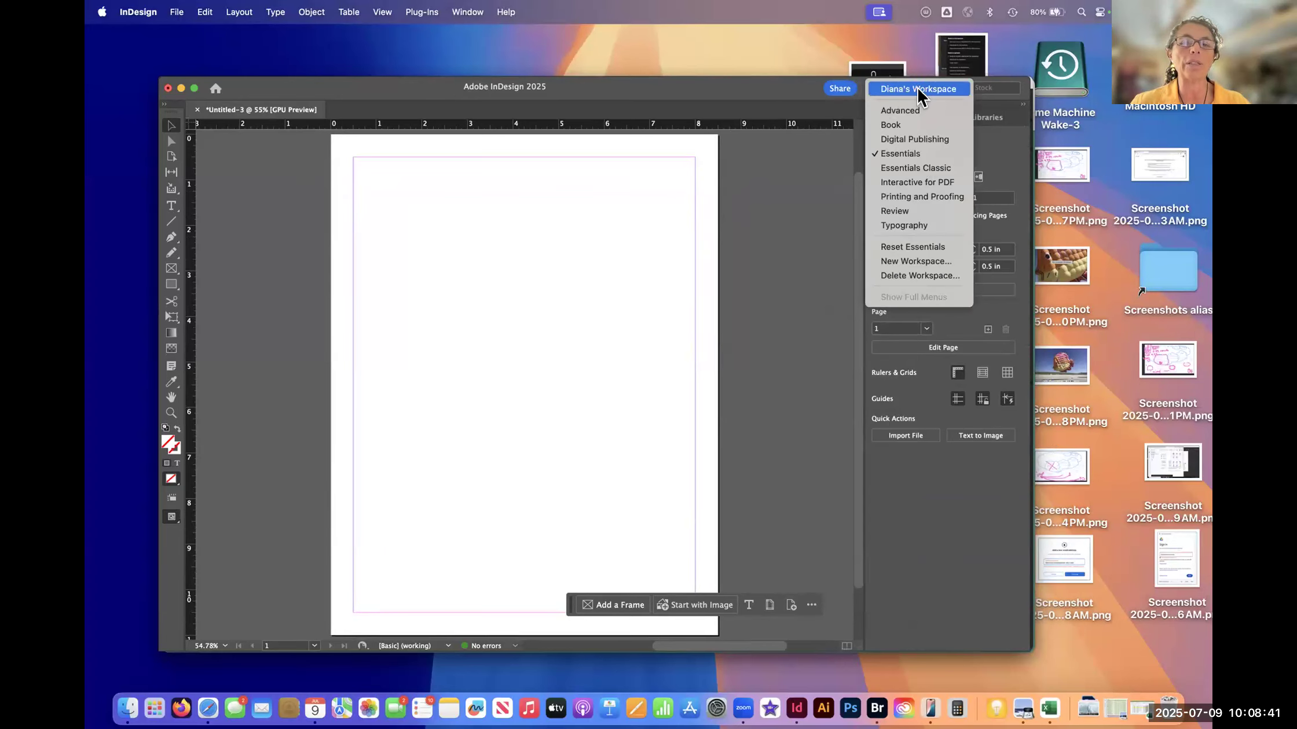
pyautogui.click(921, 90)
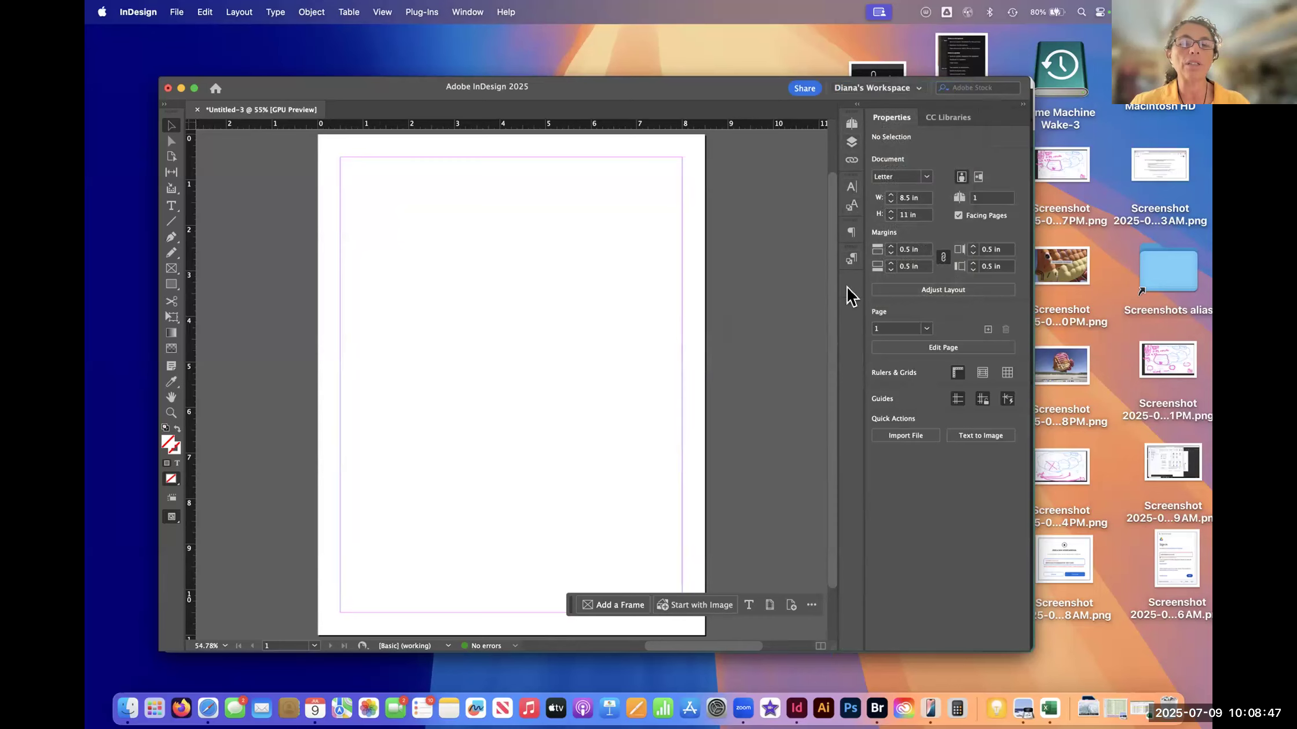
pyautogui.click(919, 87)
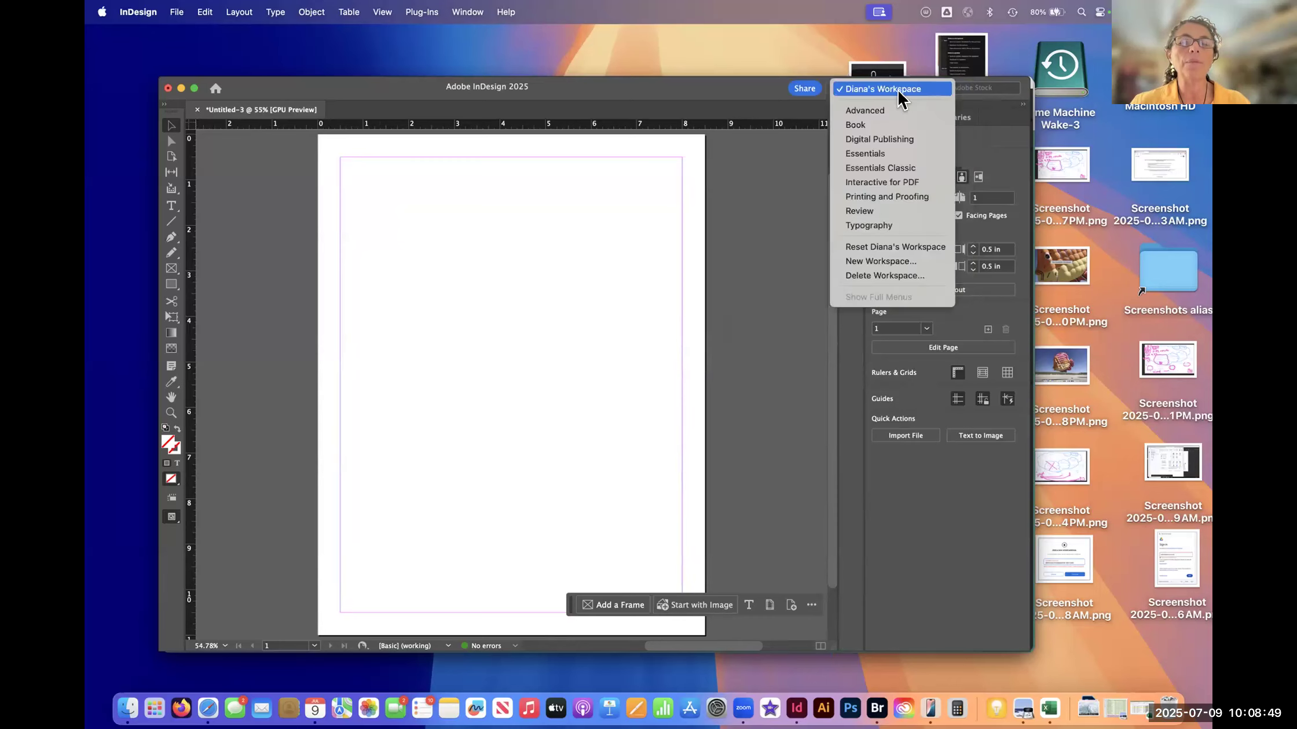
# - Delete the saved custom workspace and select the Essentials workspace
pyautogui.click(898, 277)
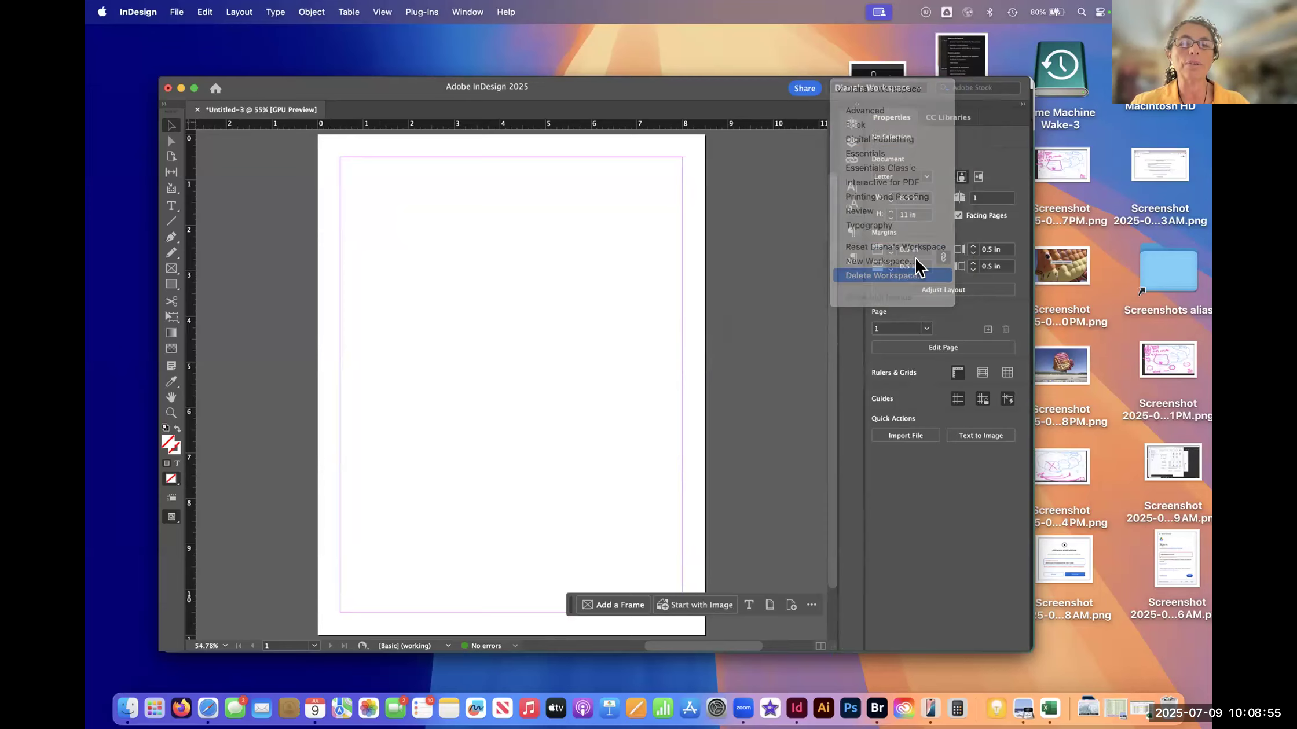
pyautogui.press('Return')
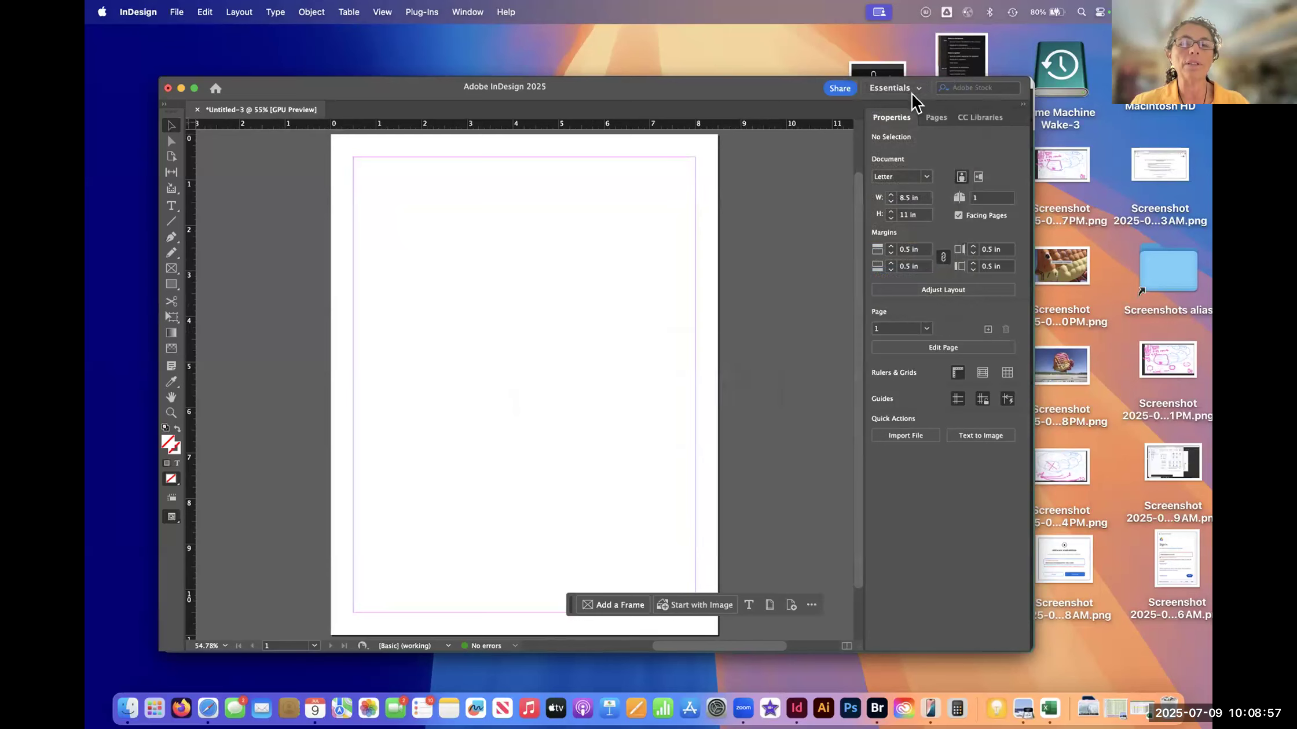
pyautogui.click(920, 88)
pyautogui.click(919, 132)
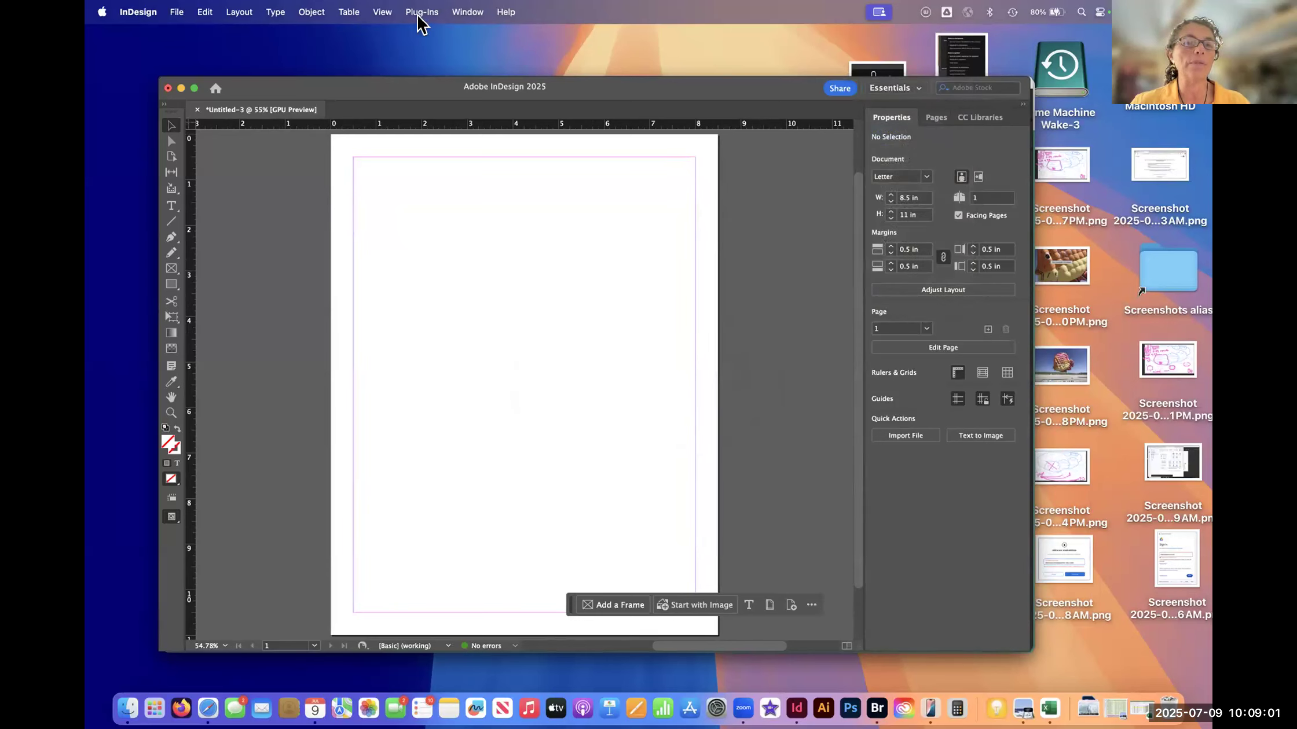
# - Show the Layers panel with Links in the icon dock beside Properties and collapse it to icons
pyautogui.click(382, 18)
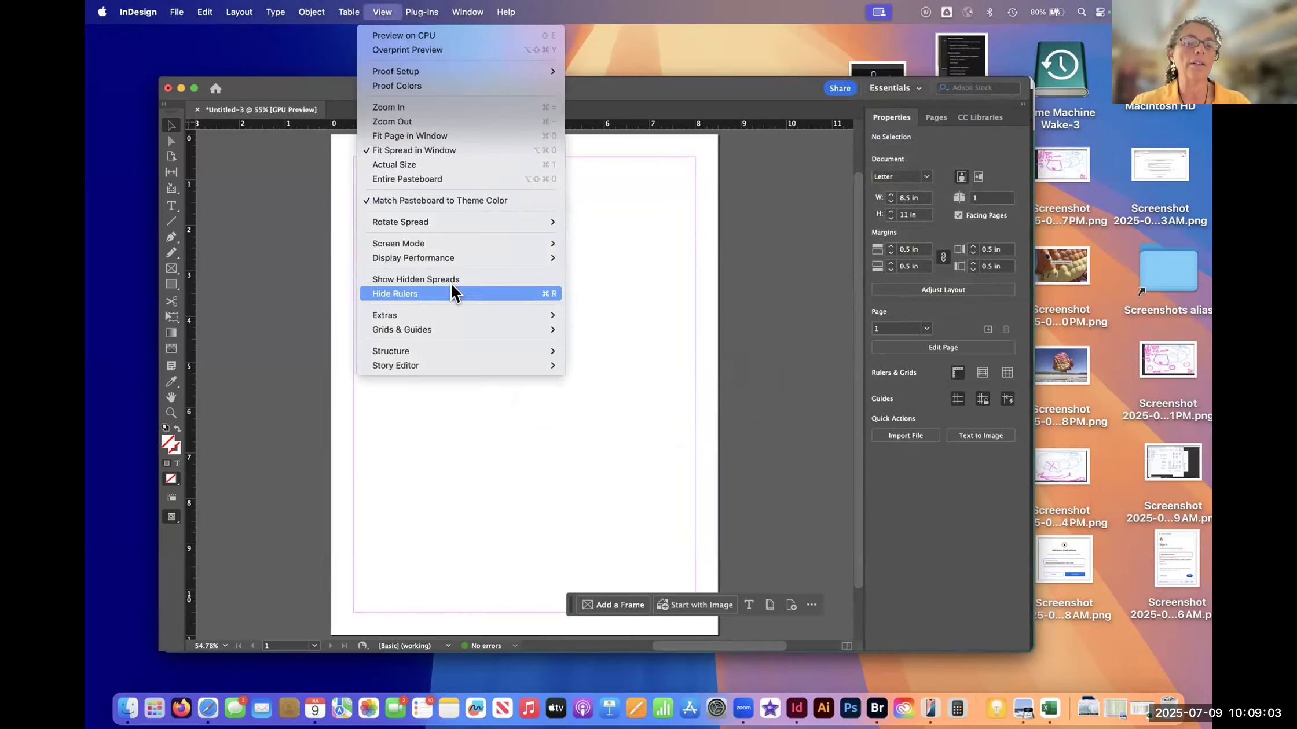
pyautogui.moveTo(467, 12)
pyautogui.click(472, 229)
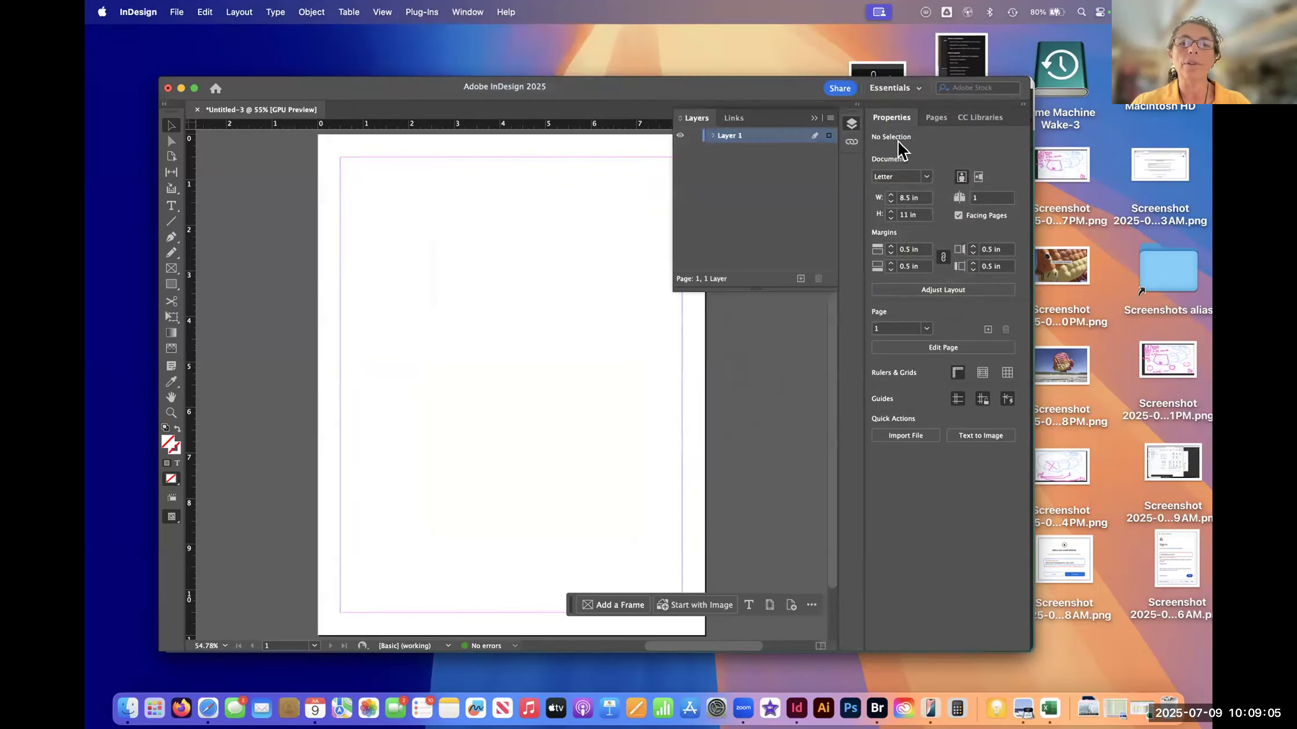
pyautogui.click(851, 125)
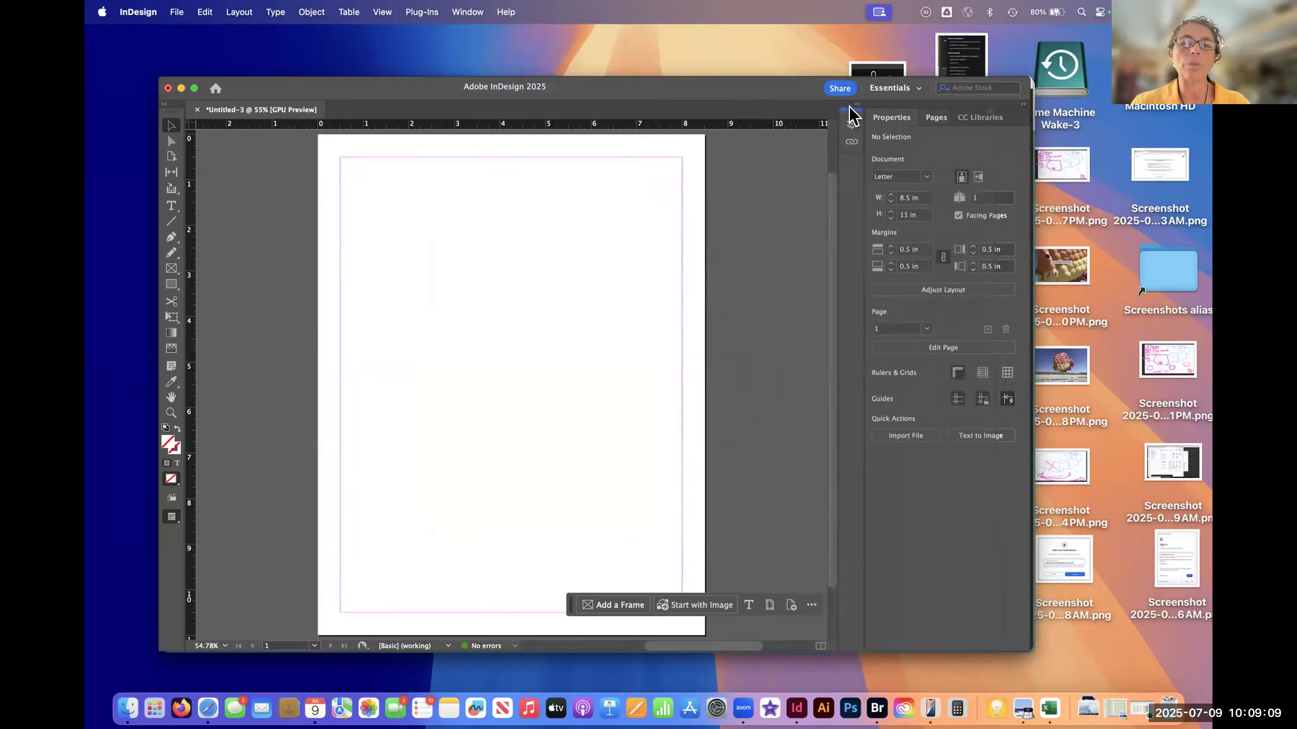
# - Move the Pages panel out of the Properties group into the icon dock, below Layers and Links
pyautogui.moveTo(857, 113); pyautogui.dragTo(855, 119)
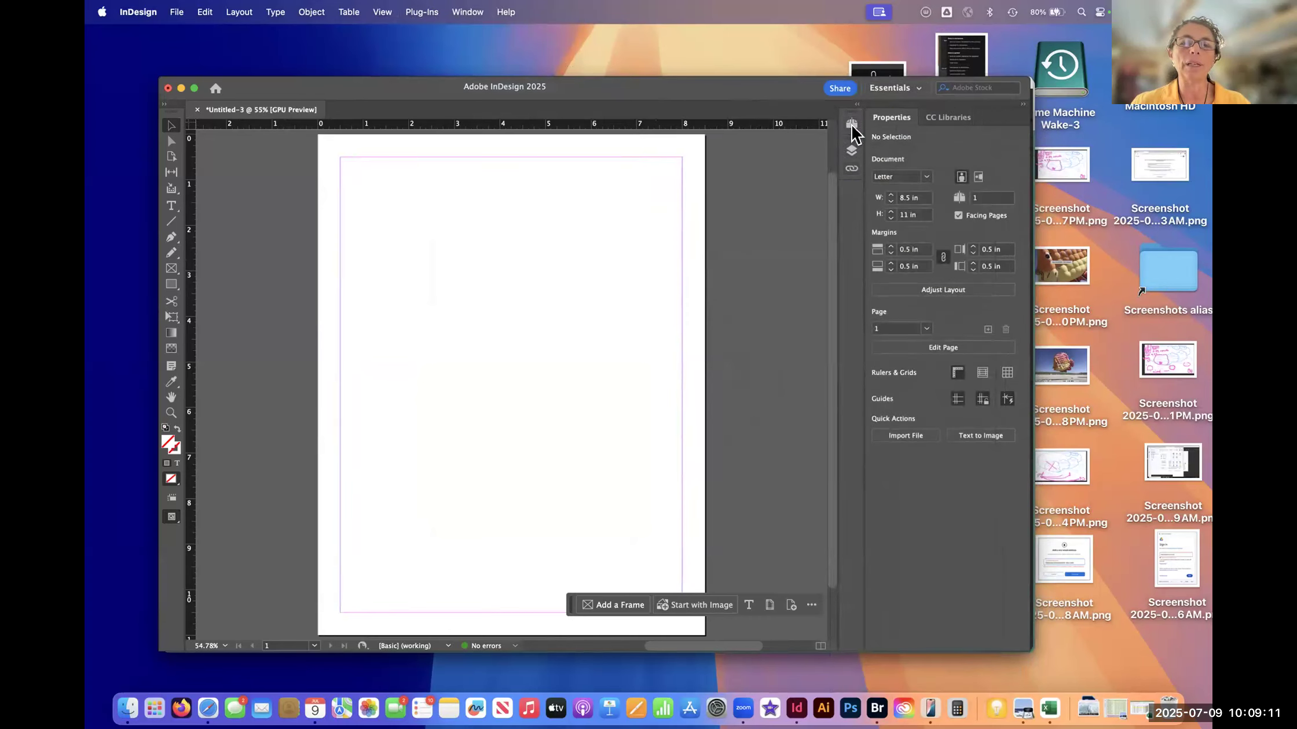
pyautogui.click(851, 124)
pyautogui.click(851, 124)
pyautogui.moveTo(851, 123); pyautogui.dragTo(856, 211)
# - Show the History panel, dock it above Layers in the icon column, and collapse it to its icon
pyautogui.click(468, 12)
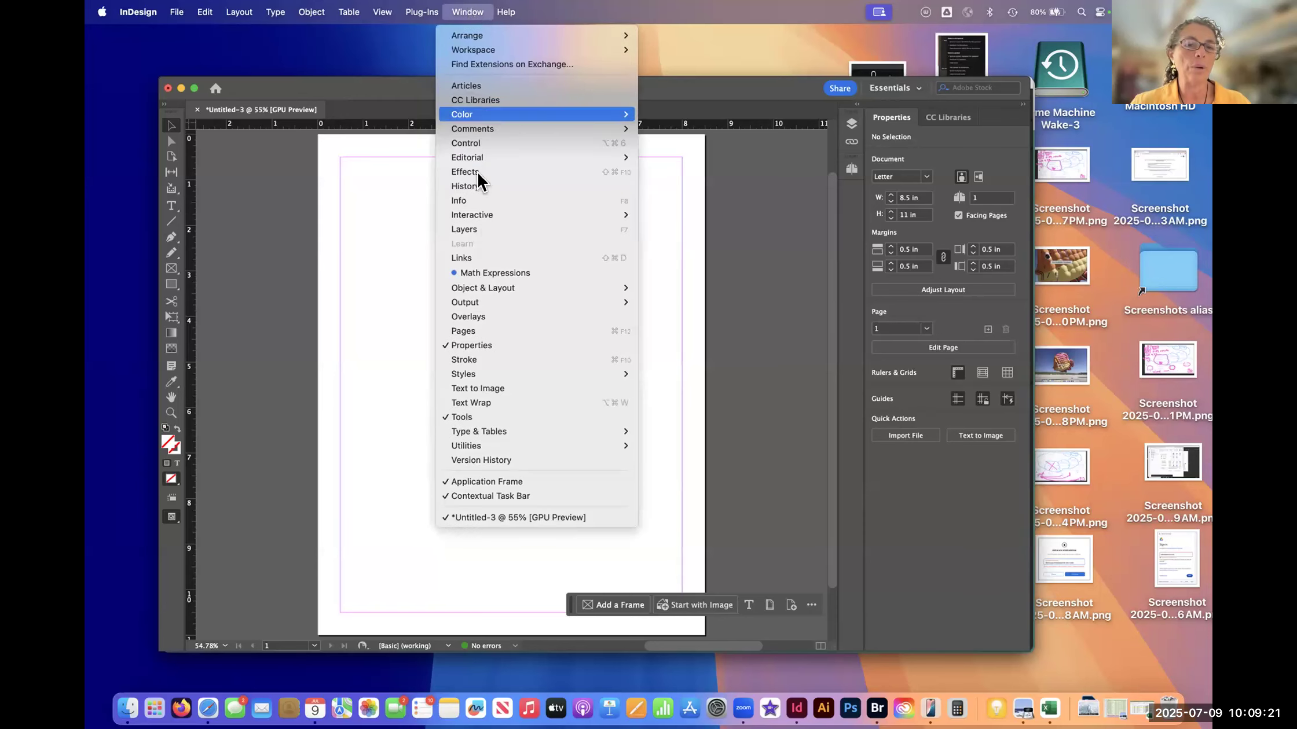
pyautogui.click(514, 193)
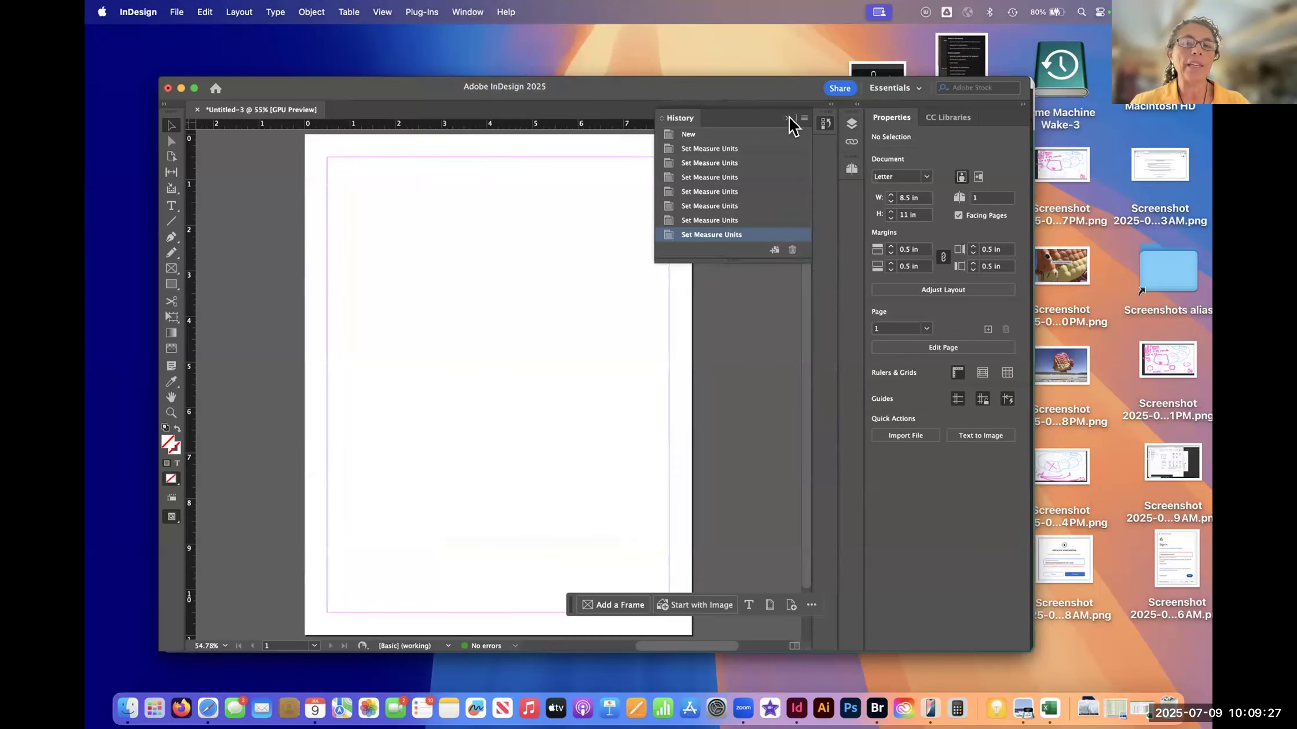
pyautogui.click(825, 122)
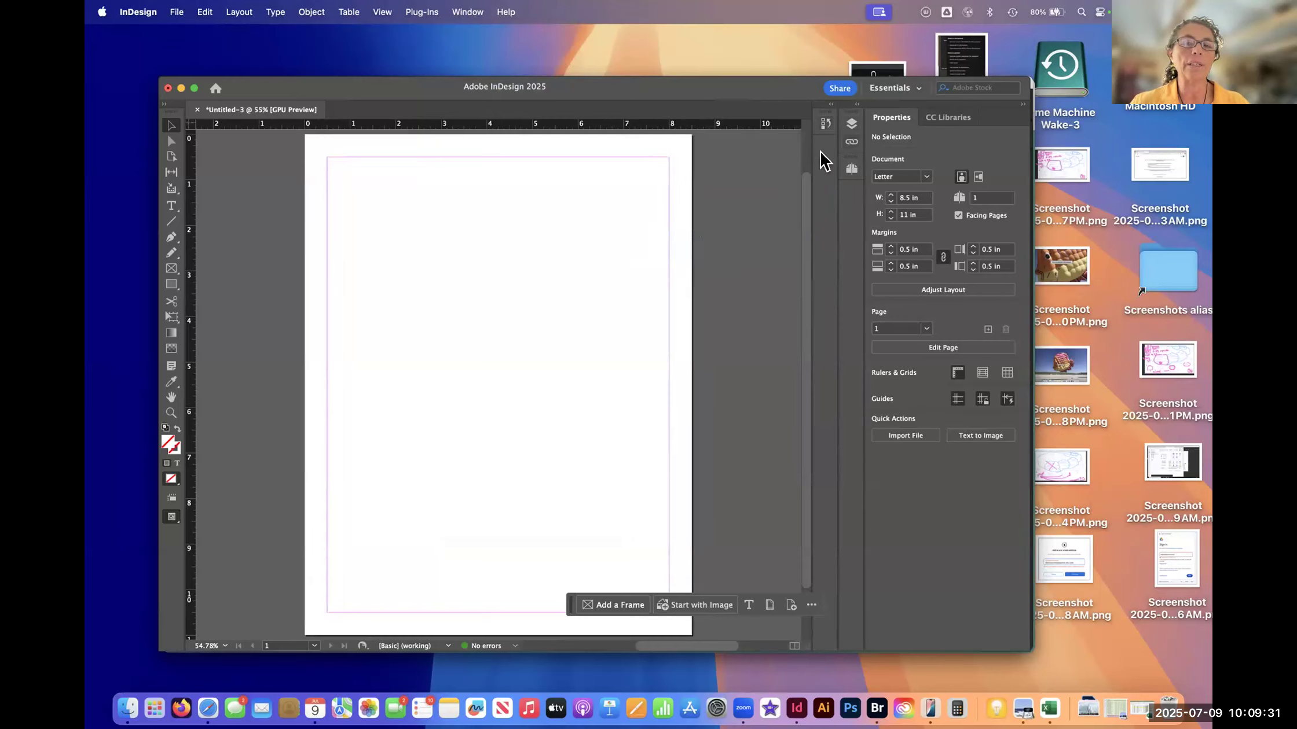
pyautogui.moveTo(825, 129); pyautogui.dragTo(854, 122)
pyautogui.click(853, 123)
pyautogui.click(849, 124)
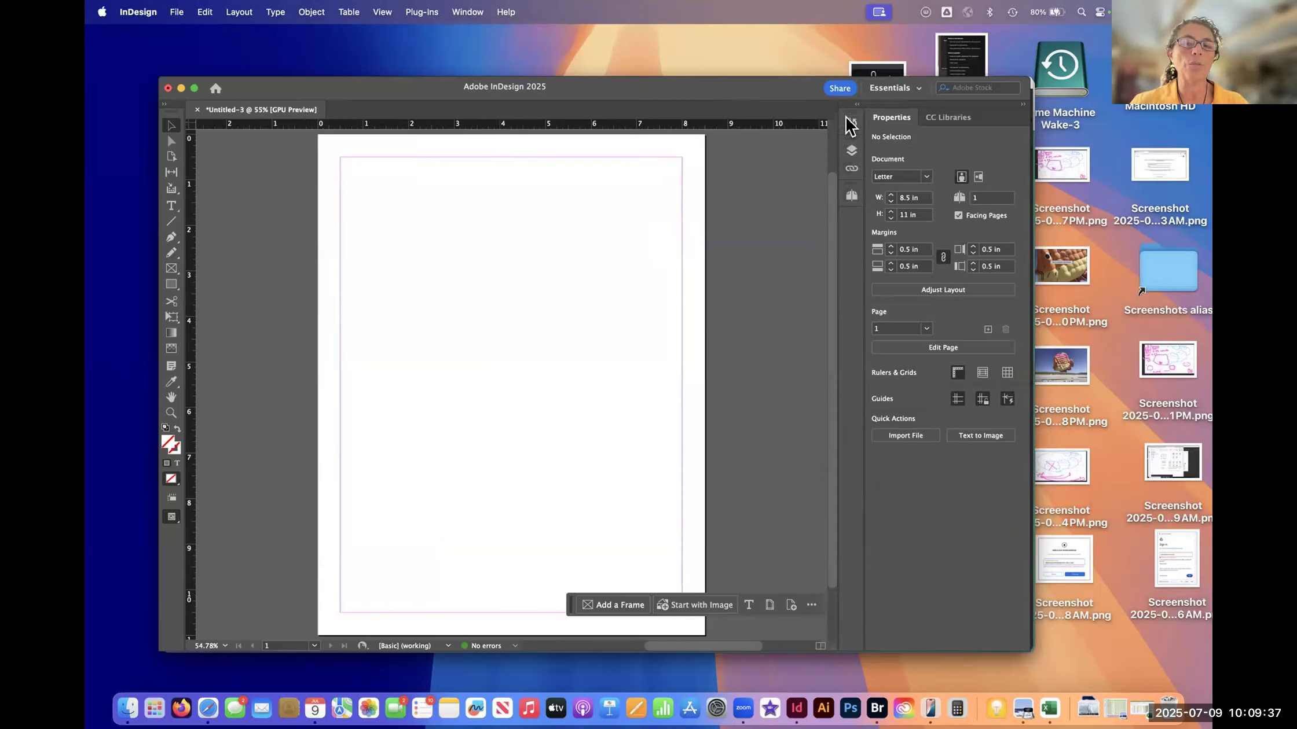
pyautogui.click(853, 121)
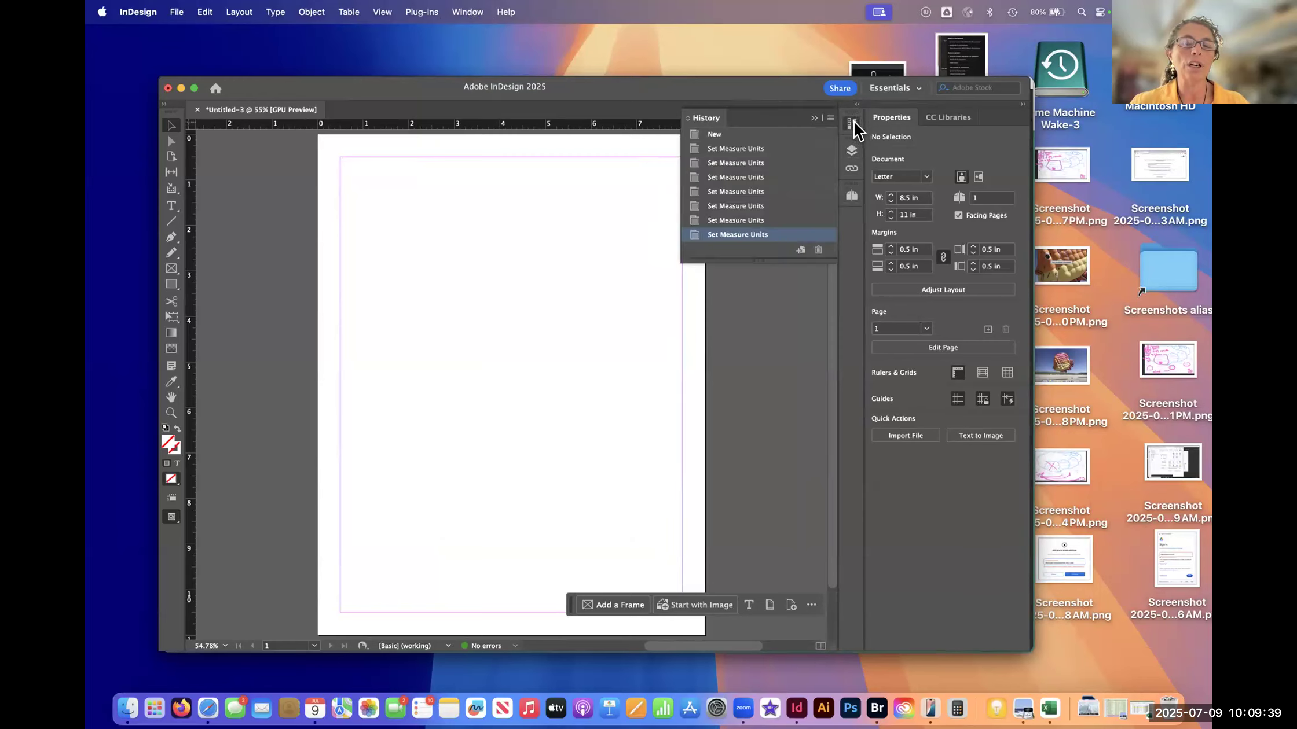
pyautogui.click(853, 124)
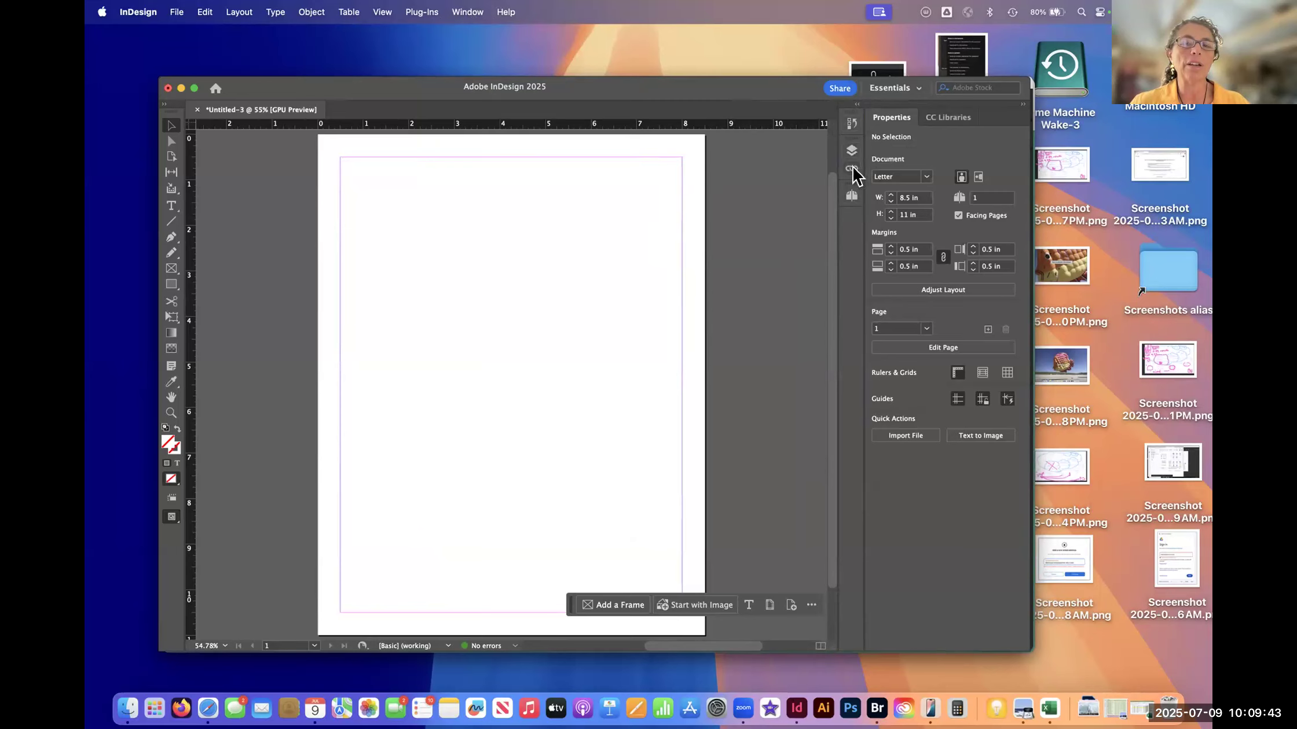
# - Move the Pages panel directly below History as its own dock group, and undo the last measurement-unit change
pyautogui.moveTo(846, 172); pyautogui.dragTo(851, 138)
pyautogui.press('alt+shift+super+u')
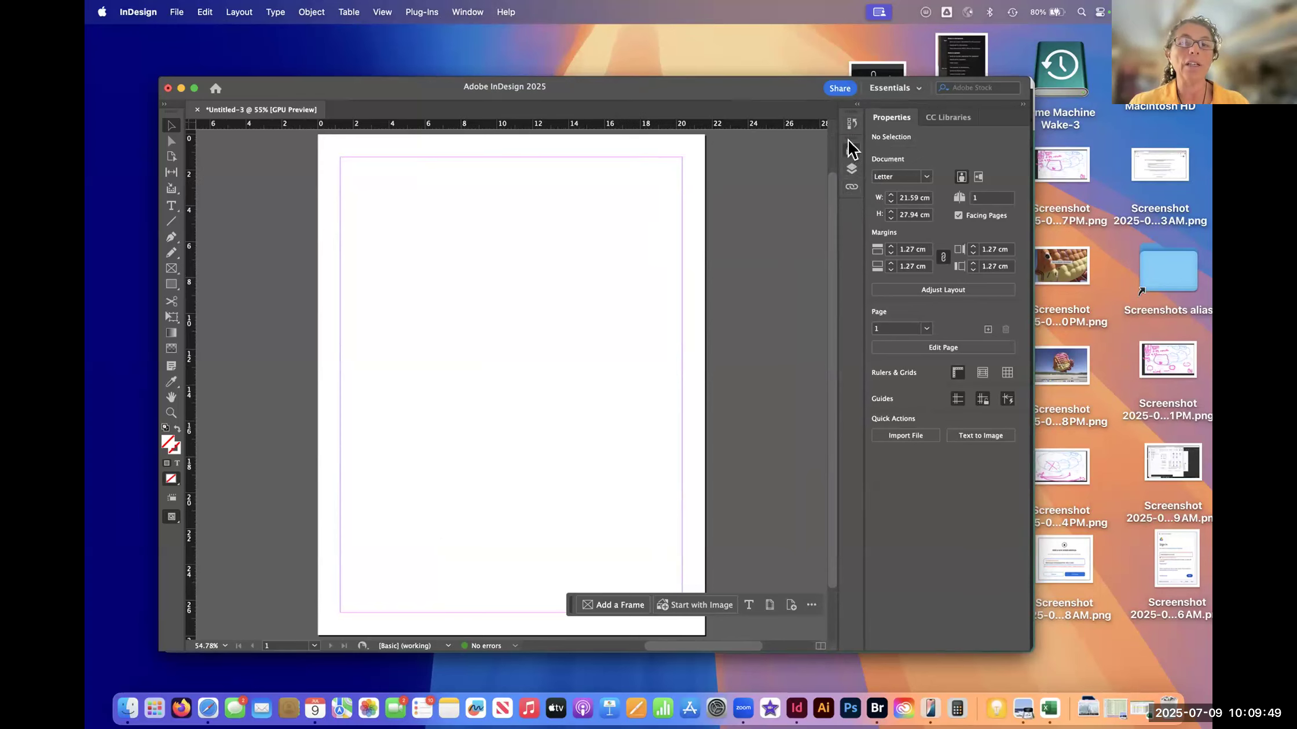
pyautogui.moveTo(850, 139); pyautogui.dragTo(852, 133)
# - Show the Character and Paragraph panels as floating panels over the page
pyautogui.click(468, 12)
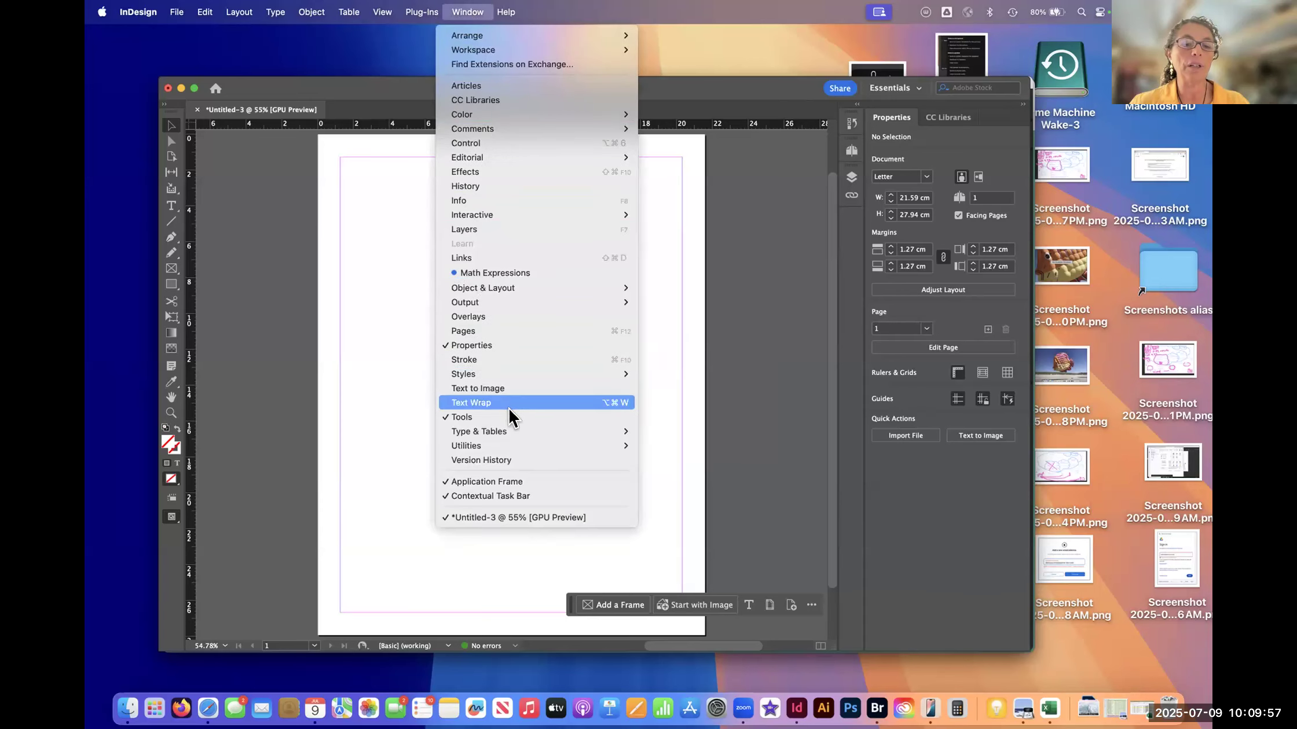
pyautogui.moveTo(515, 433)
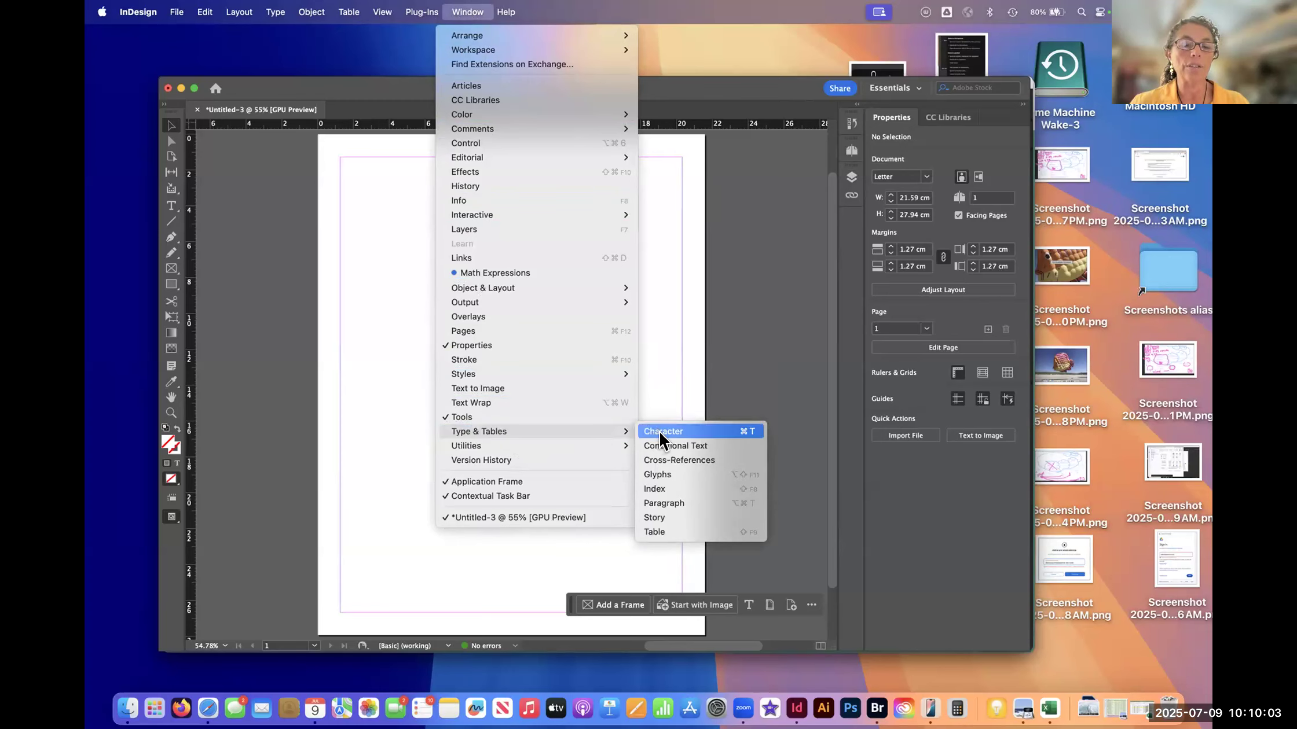
pyautogui.click(661, 434)
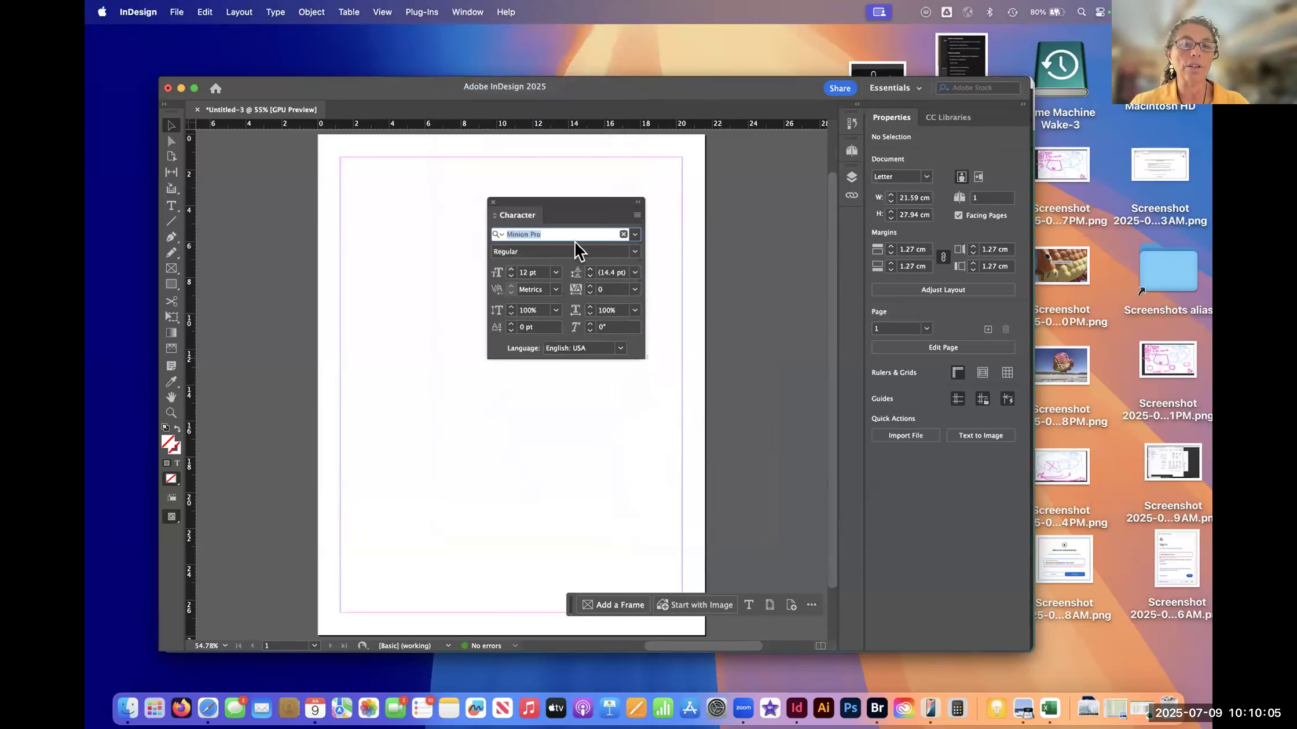
pyautogui.click(462, 12)
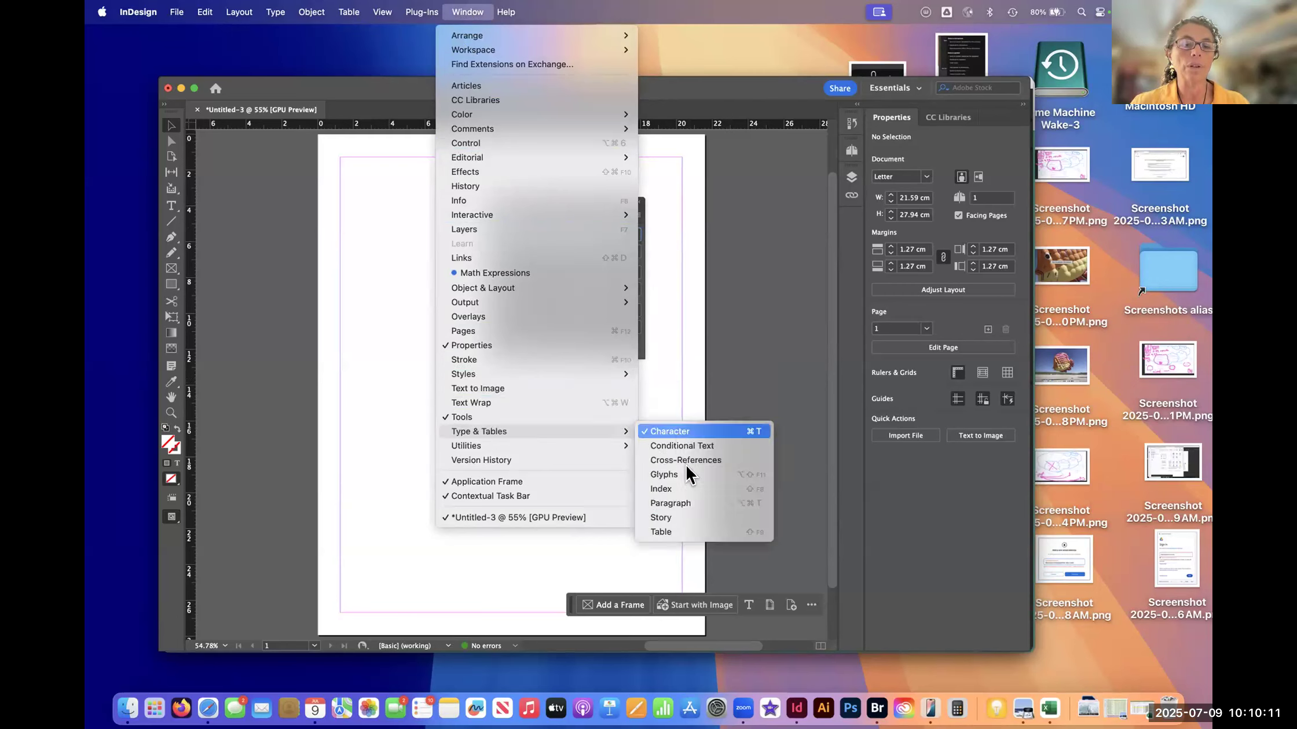
pyautogui.click(689, 503)
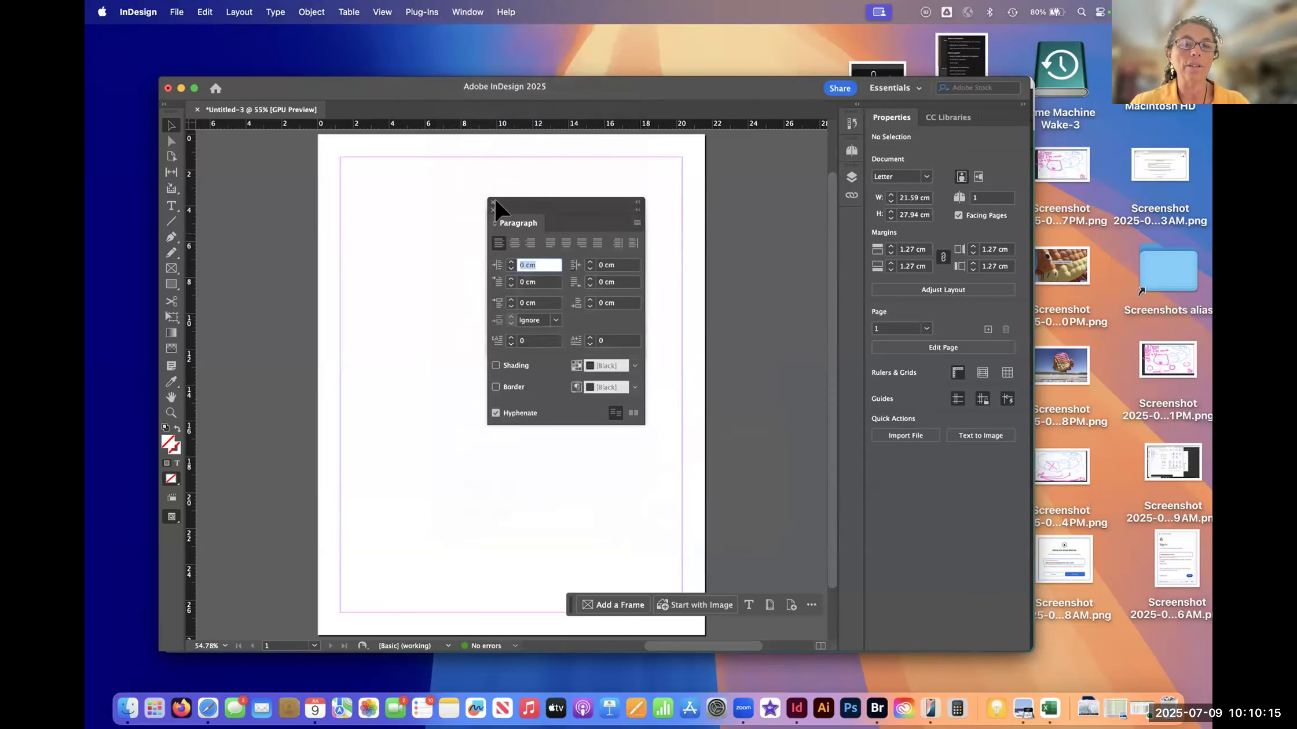
# - Separate the Paragraph panel from Character and dock both in the icon column below Links
pyautogui.moveTo(518, 209); pyautogui.dragTo(679, 296)
pyautogui.moveTo(524, 216); pyautogui.dragTo(847, 222)
pyautogui.moveTo(684, 299); pyautogui.dragTo(845, 252)
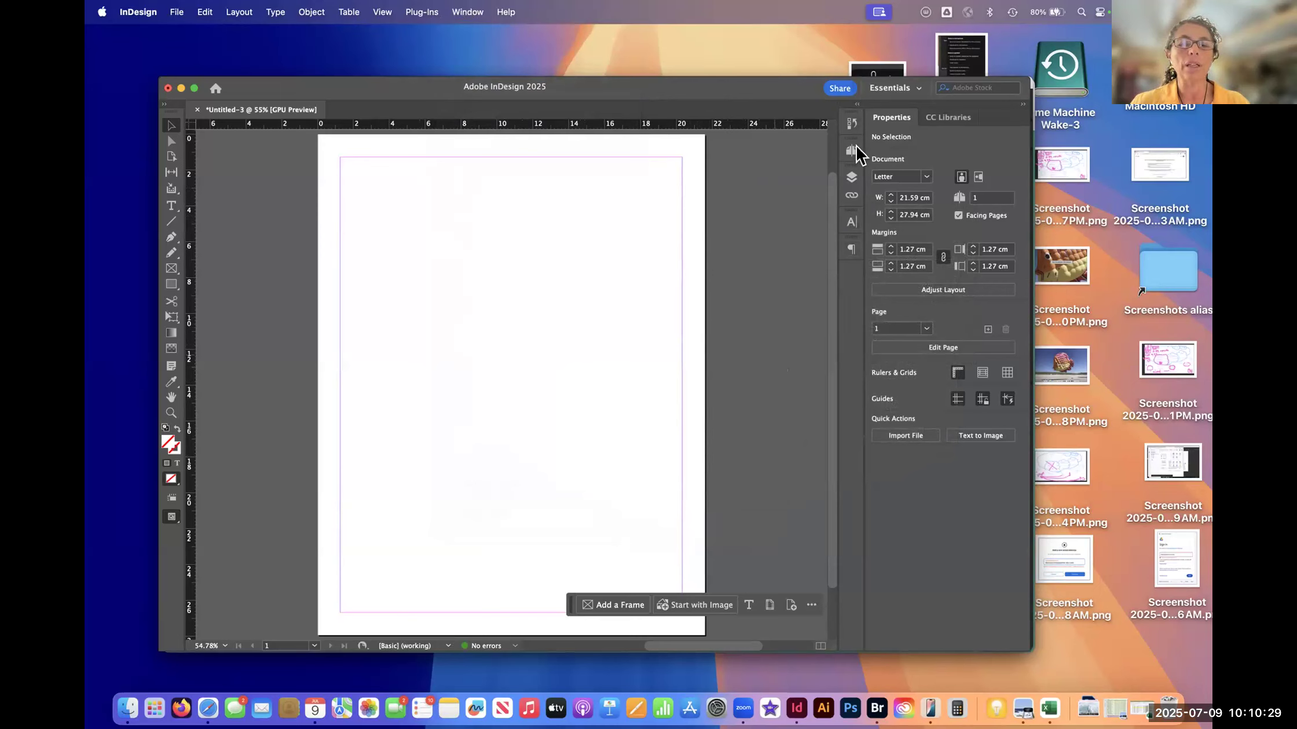
# - Expand the docked History panel, lengthen it to about twice its height, and collapse it again
pyautogui.click(852, 123)
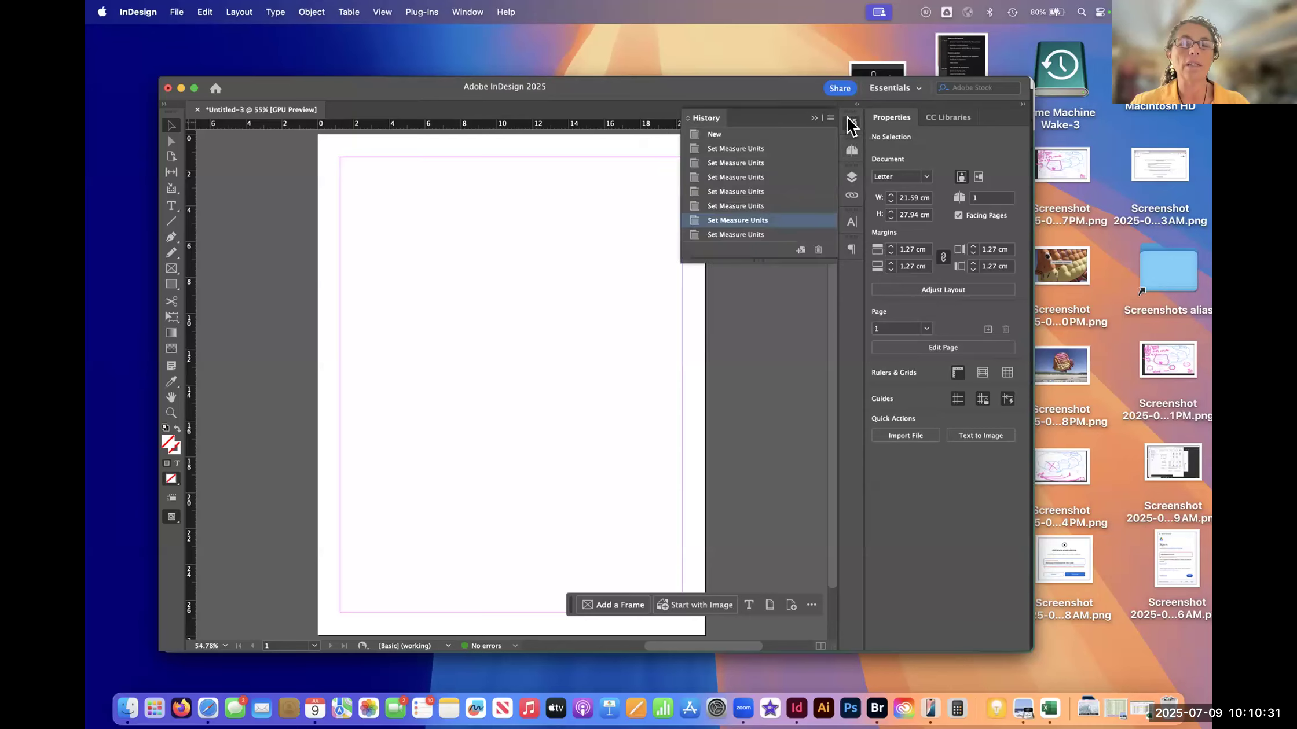
pyautogui.click(851, 123)
pyautogui.click(851, 123)
pyautogui.click(851, 123)
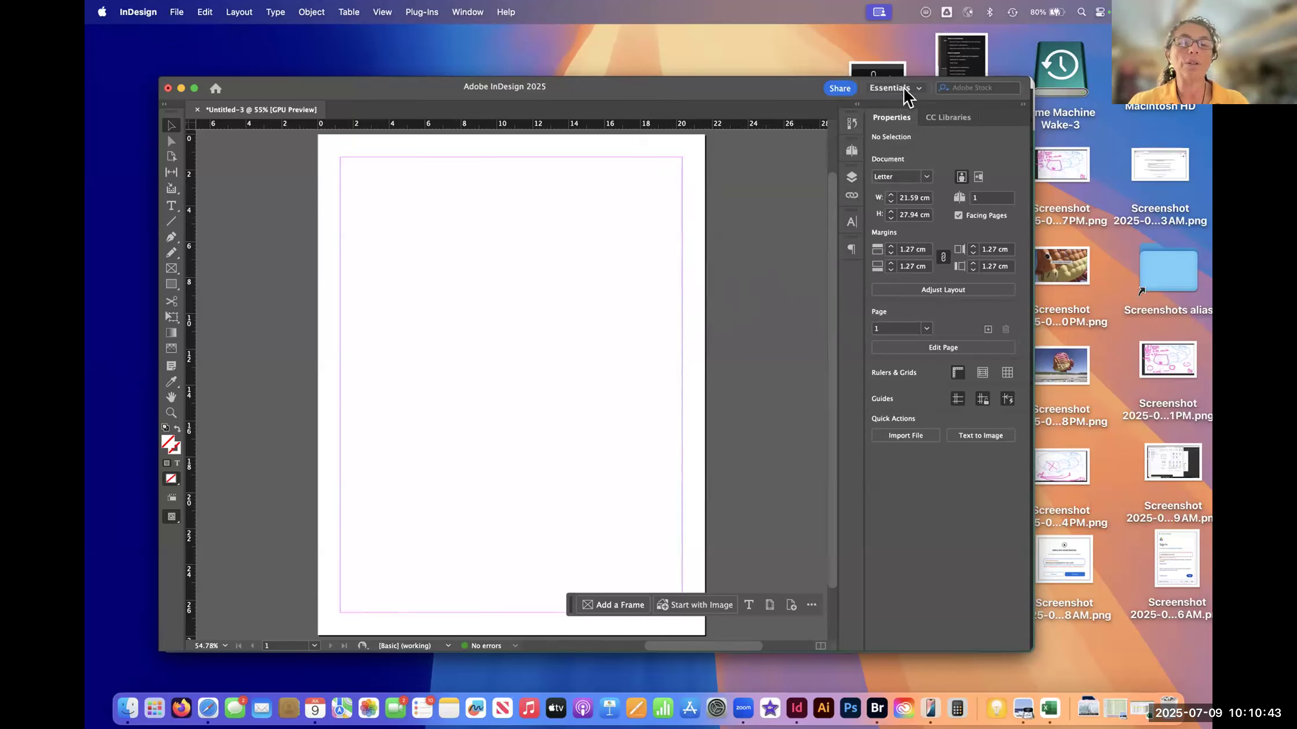
pyautogui.click(852, 124)
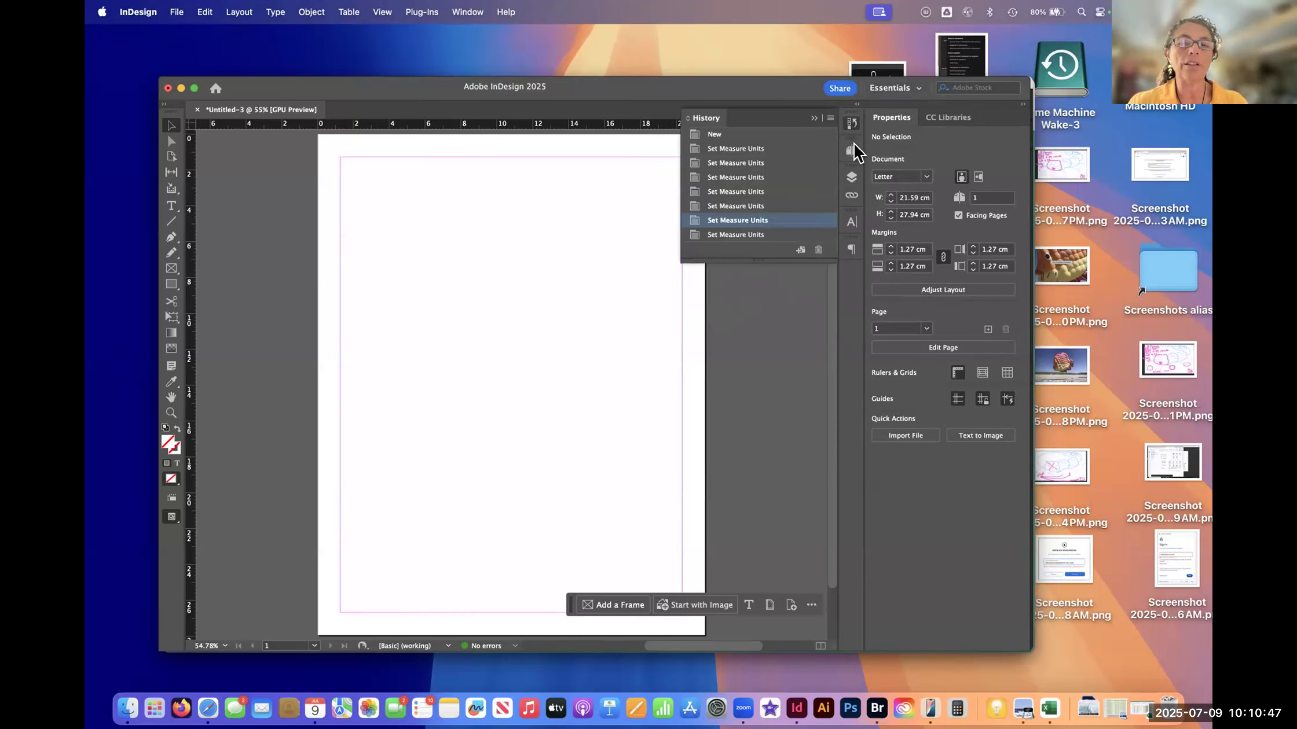
pyautogui.click(851, 123)
pyautogui.click(852, 125)
pyautogui.moveTo(747, 261); pyautogui.dragTo(717, 503)
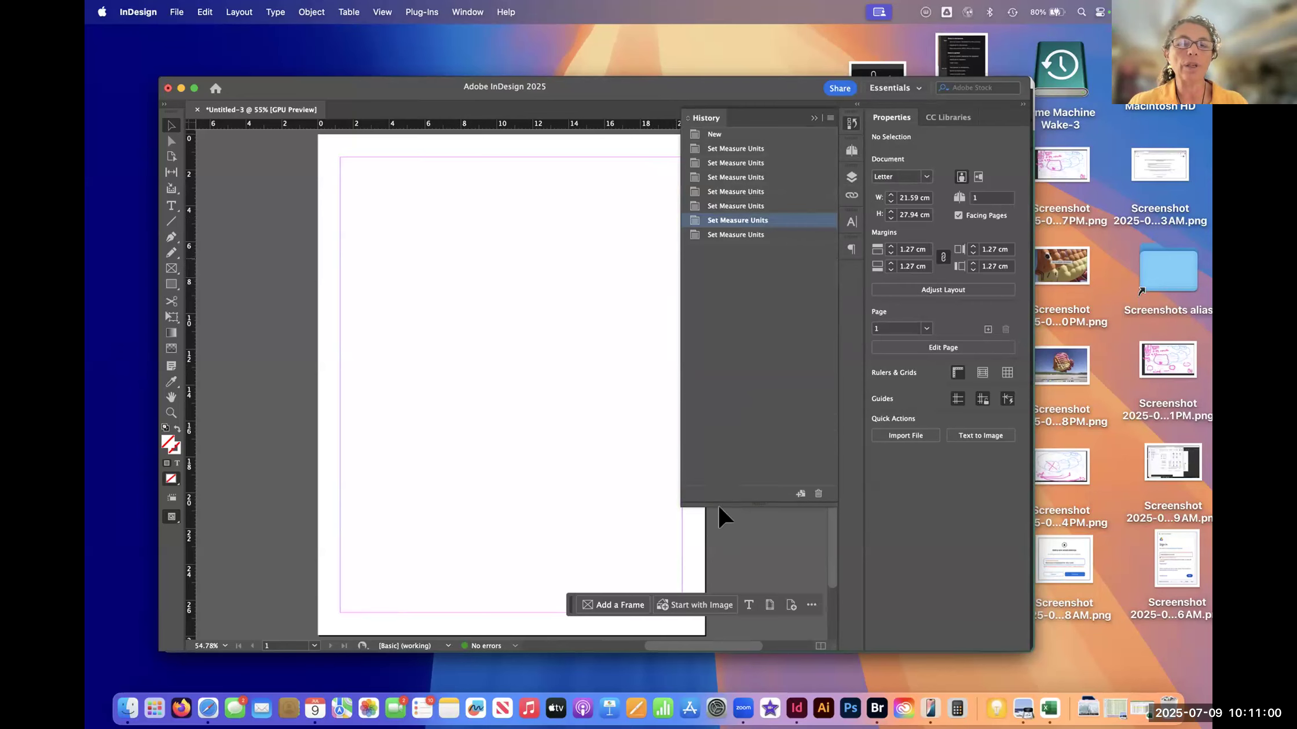
pyautogui.click(852, 123)
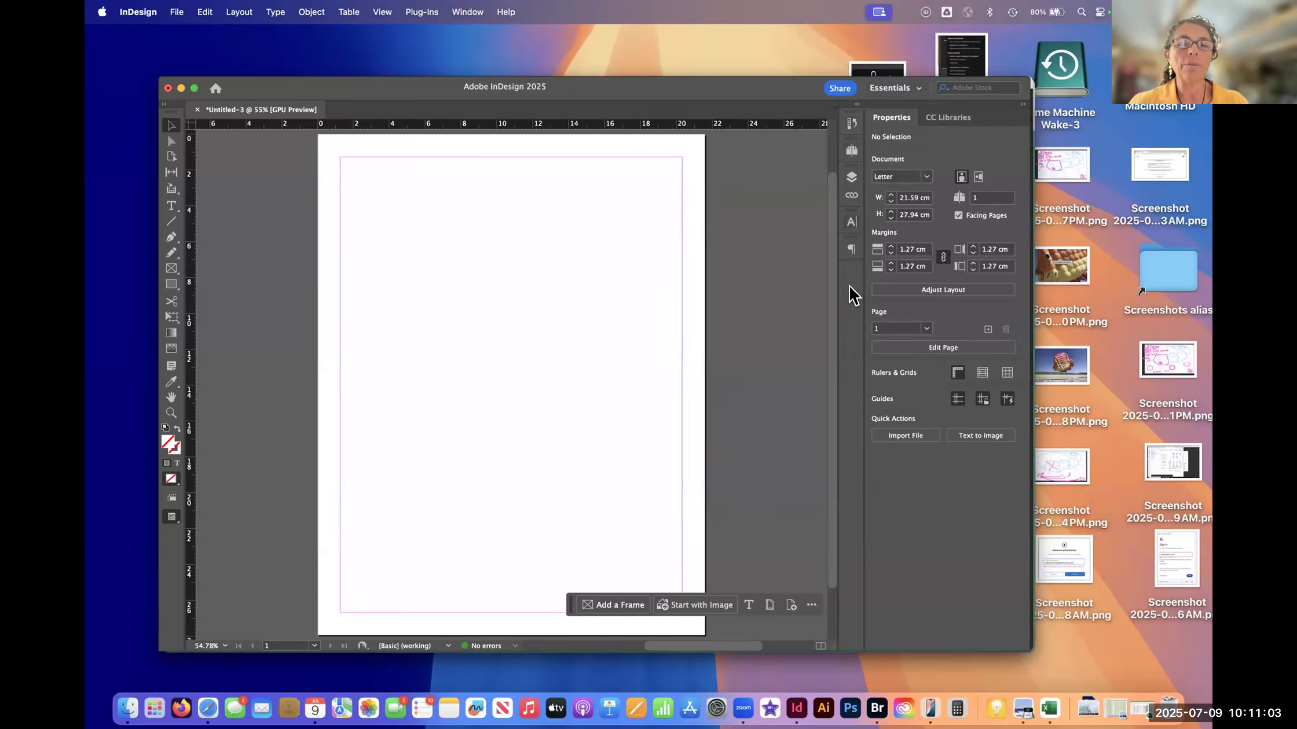
# - Lengthen the Layers panel, and briefly expand and collapse the Pages panel
pyautogui.click(851, 178)
pyautogui.moveTo(755, 340); pyautogui.dragTo(746, 491)
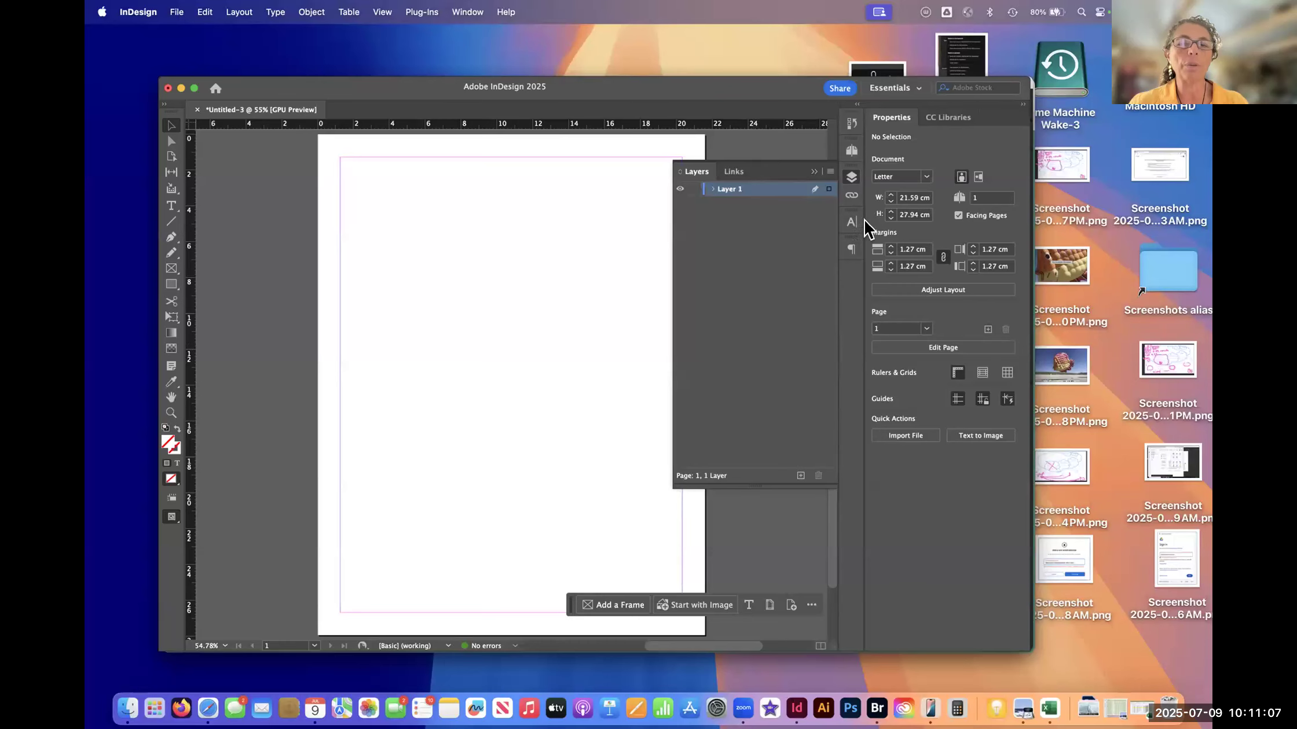
pyautogui.click(851, 151)
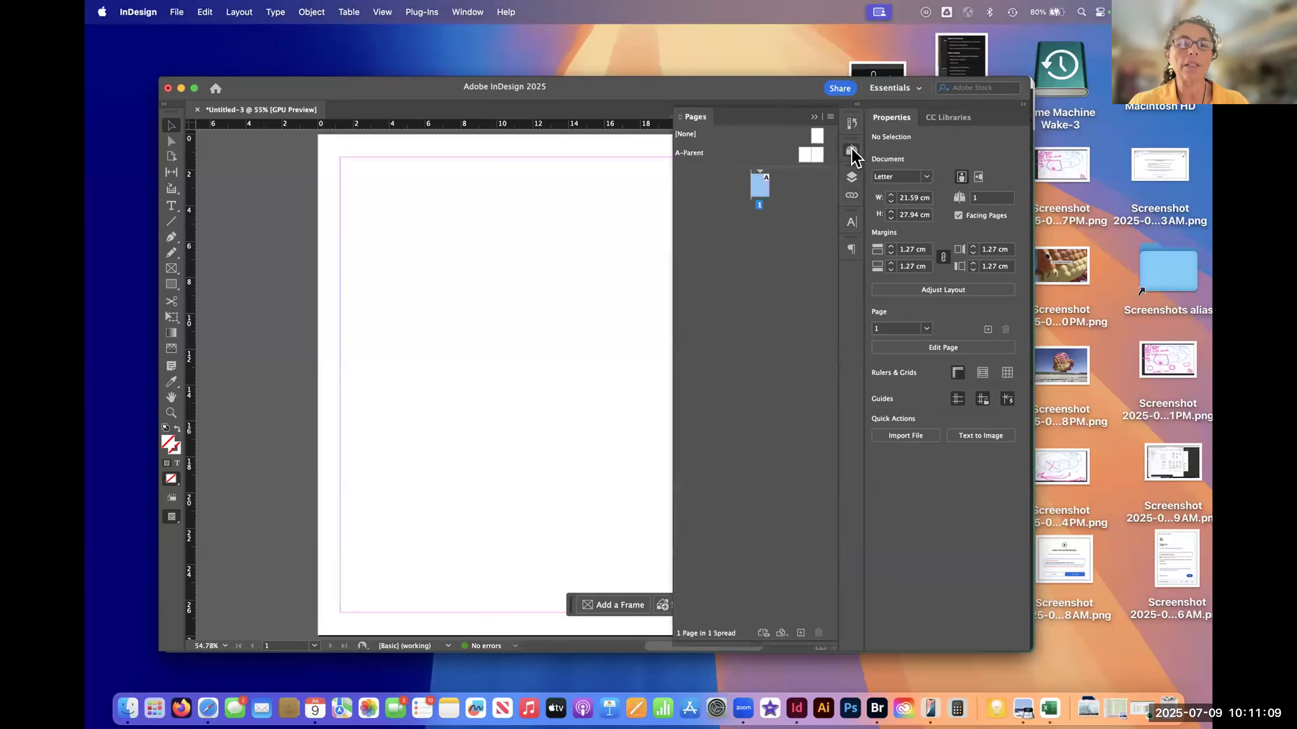
pyautogui.click(852, 151)
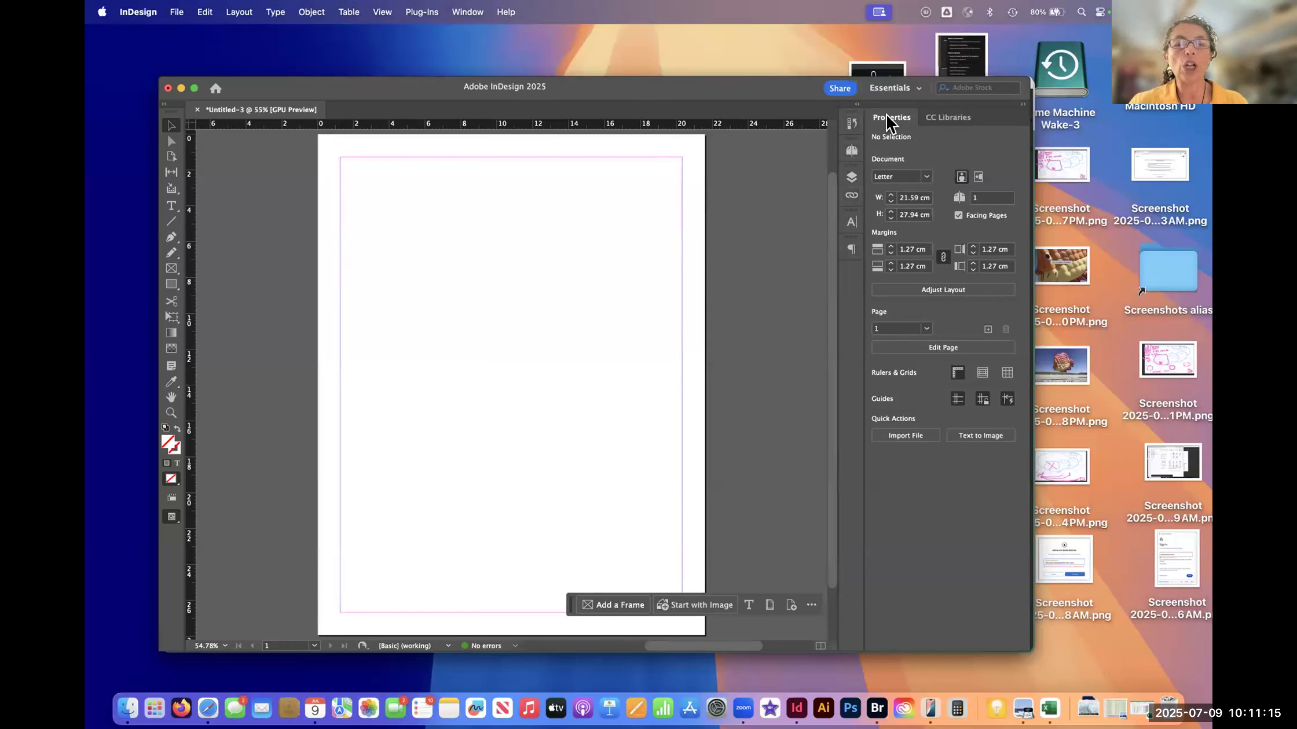
# - Save the panel arrangement as a new workspace named with the owner's first name plus "DDT Workspace", capturing panel locations and menu customization
pyautogui.click(917, 89)
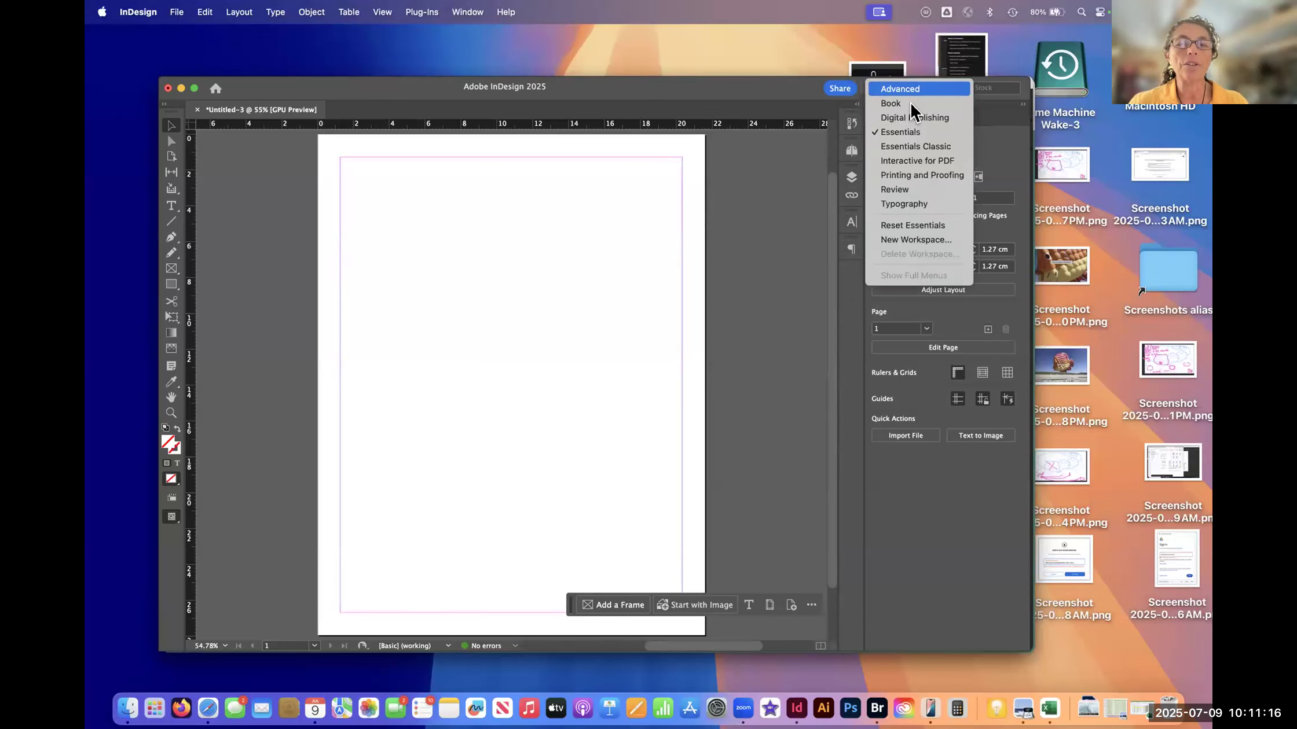
pyautogui.click(919, 242)
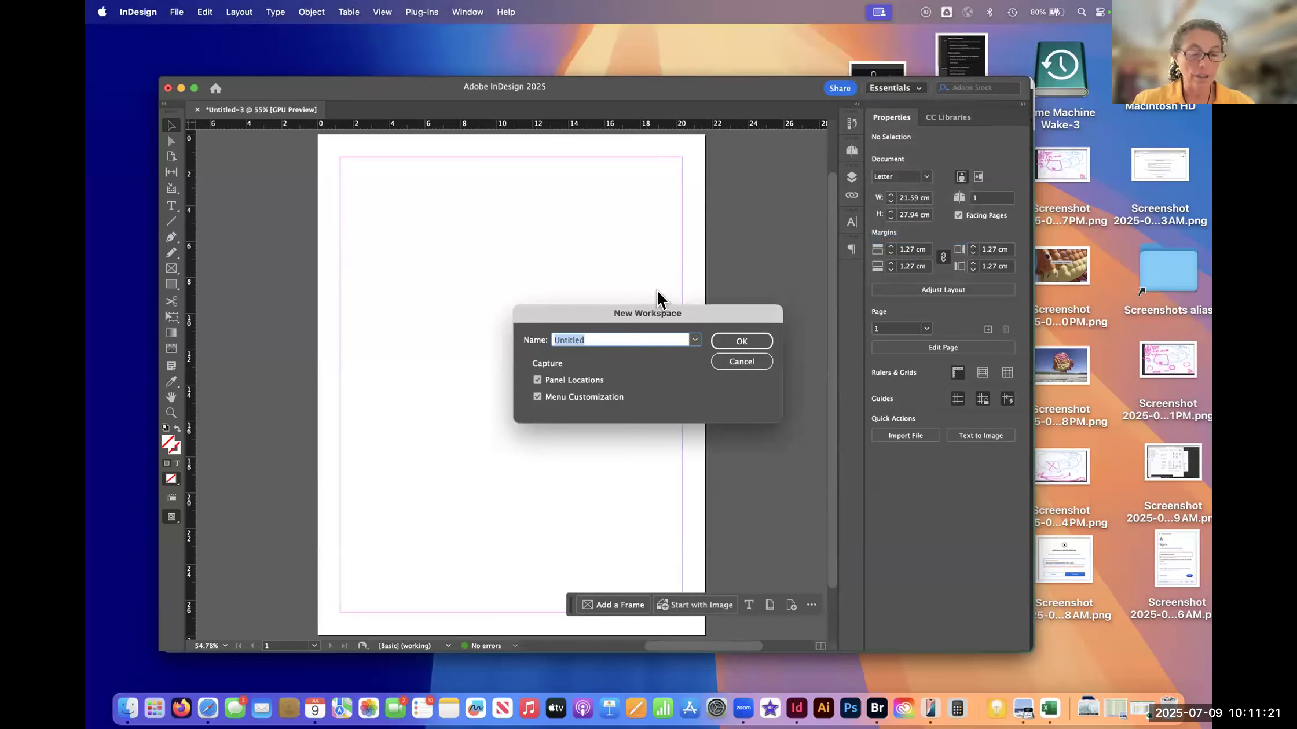
pyautogui.write('DI')
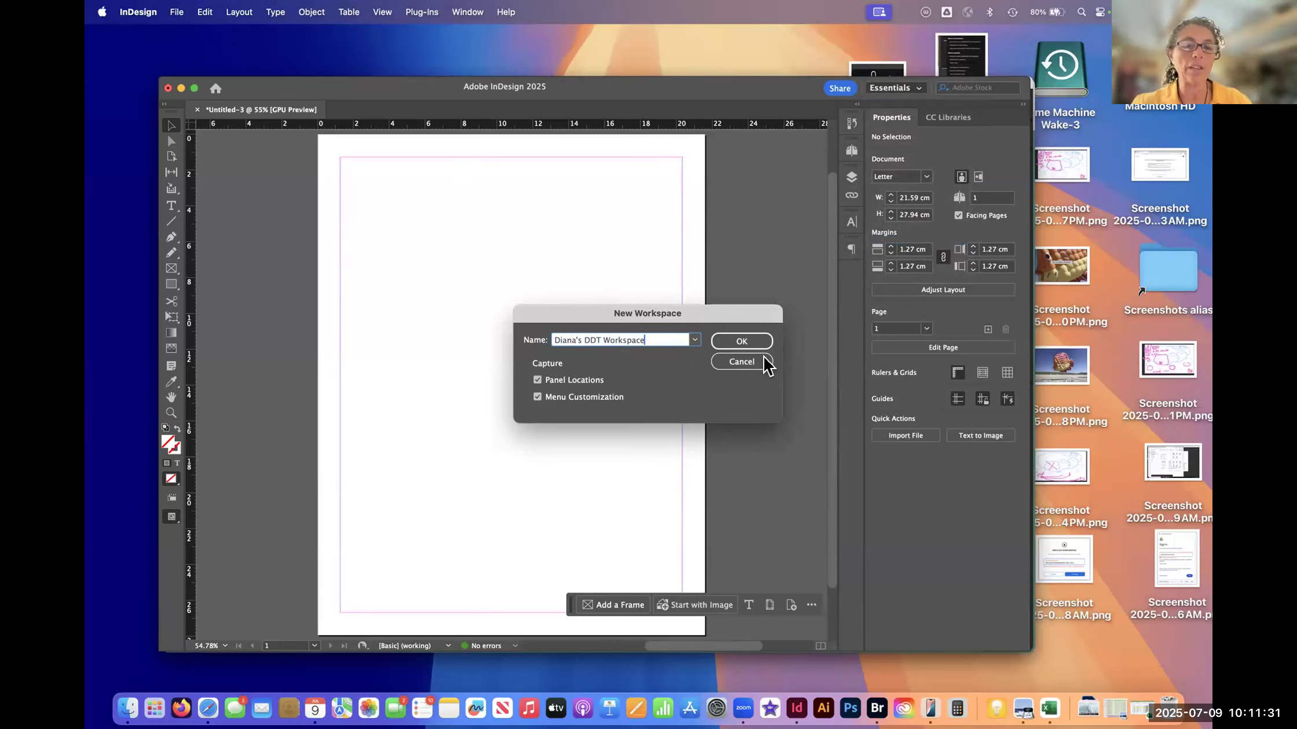
pyautogui.click(745, 341)
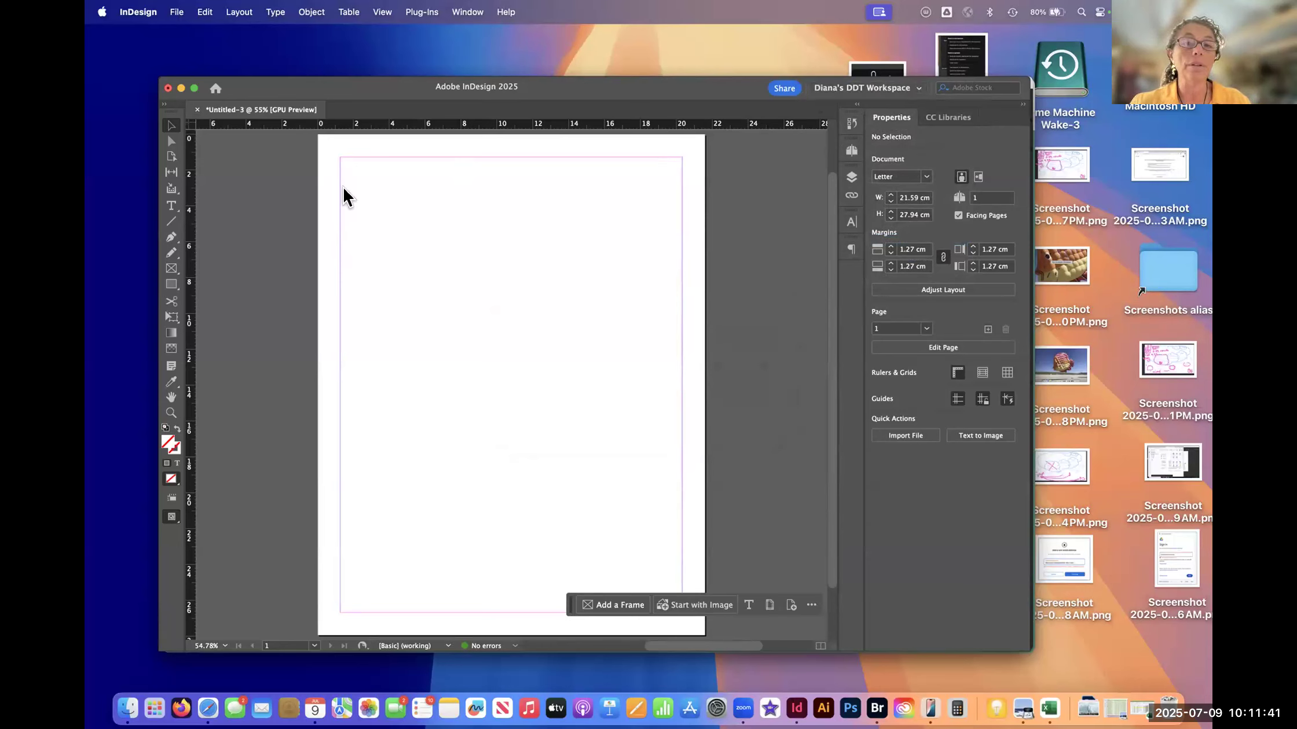
# - Switch to the Typography workspace and back to the saved DDT workspace to compare their panel layouts
pyautogui.click(913, 90)
pyautogui.click(886, 226)
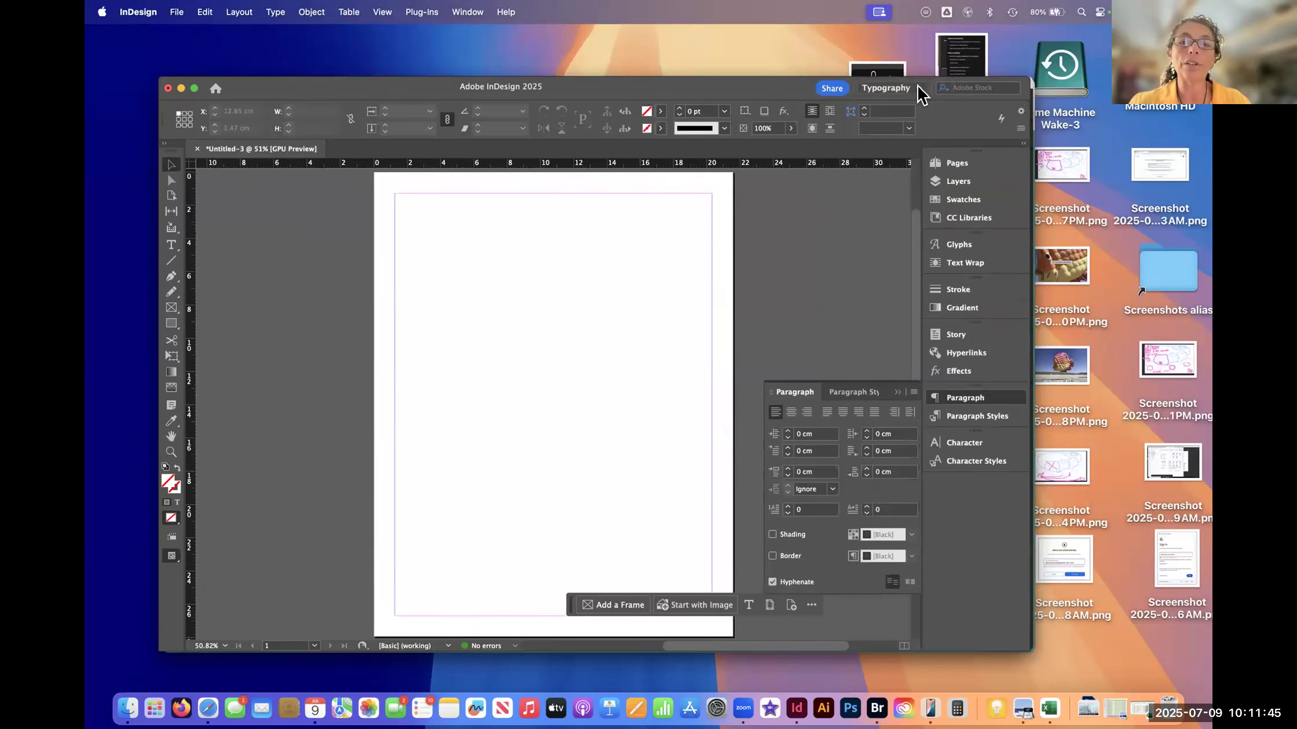
pyautogui.click(918, 92)
pyautogui.click(925, 87)
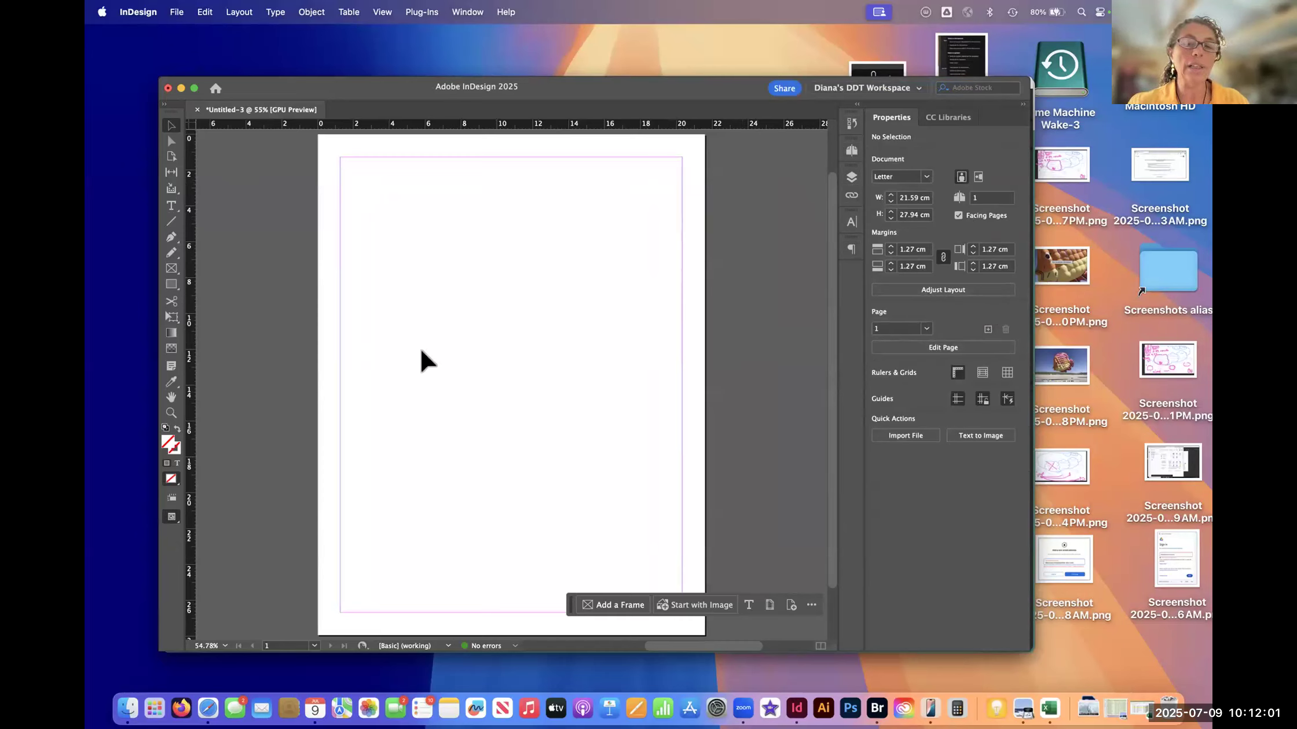
# - Expand the docked History, Pages and Layers panels one after another to check their contents, and collapse the Layers panel
pyautogui.click(852, 125)
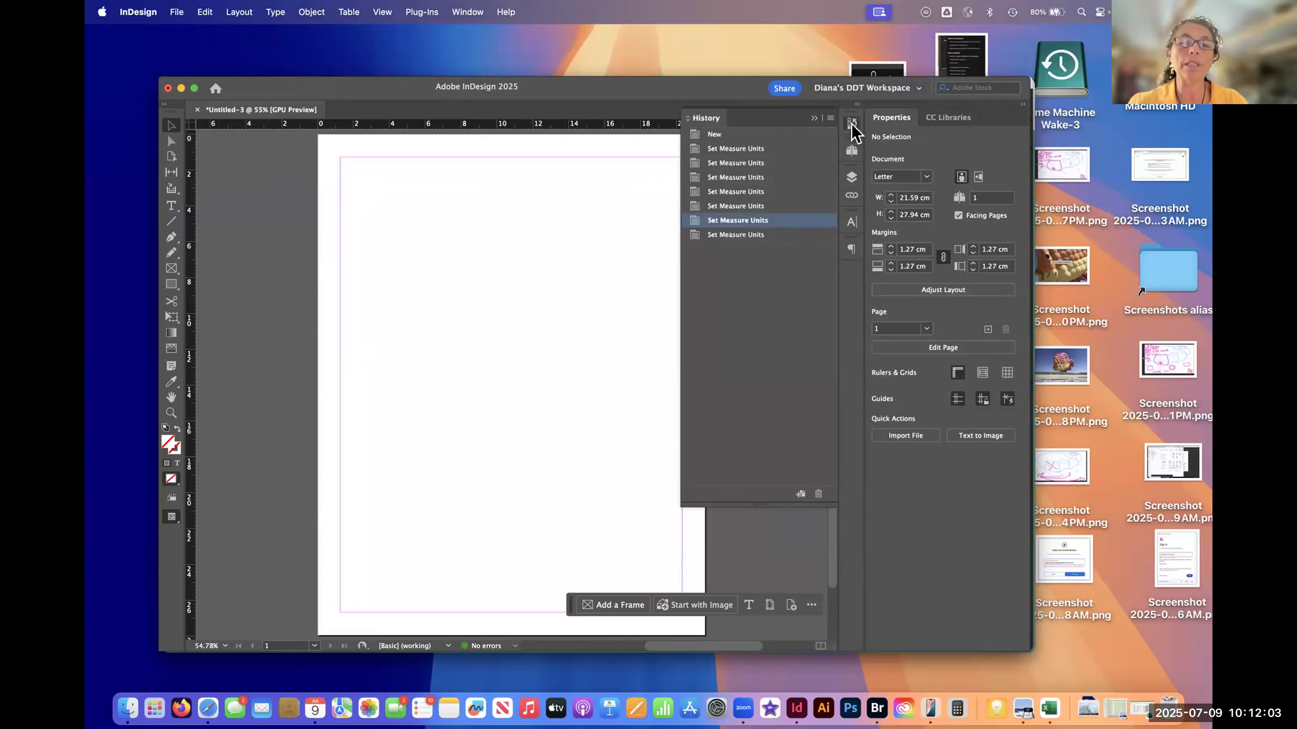
pyautogui.click(851, 151)
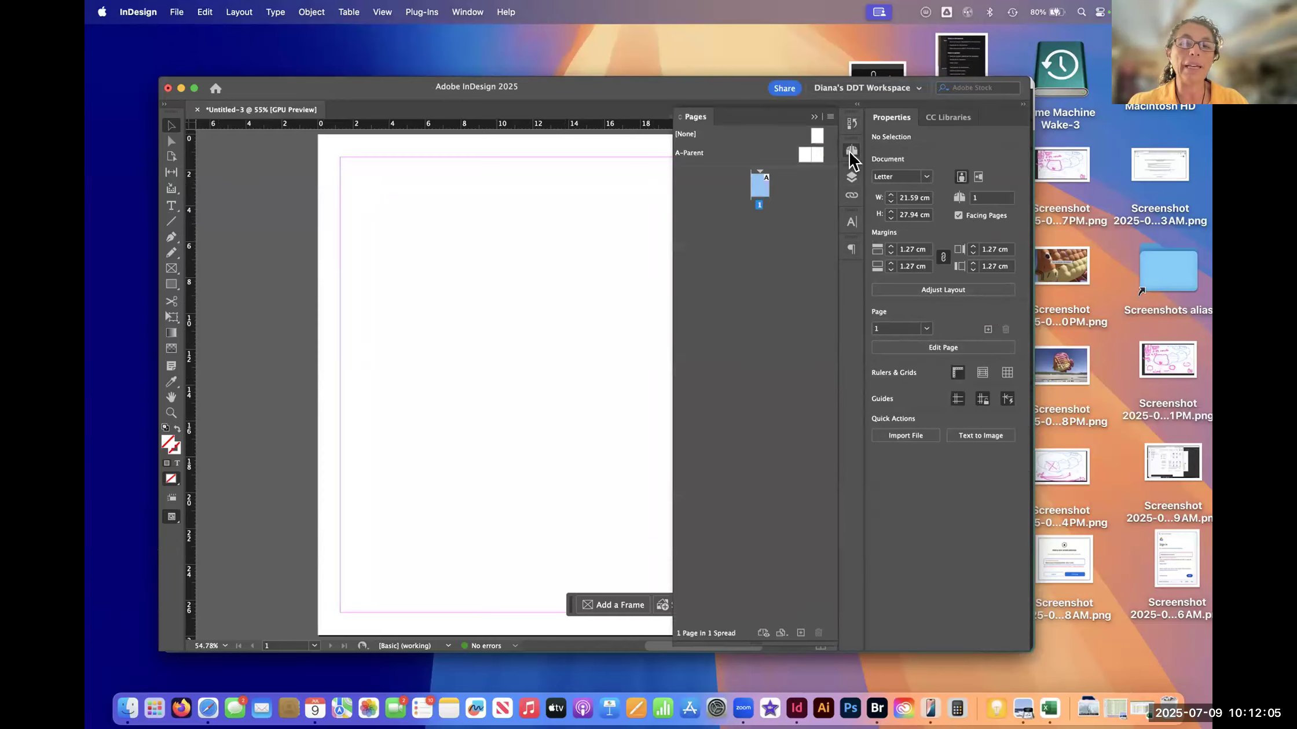
pyautogui.click(852, 177)
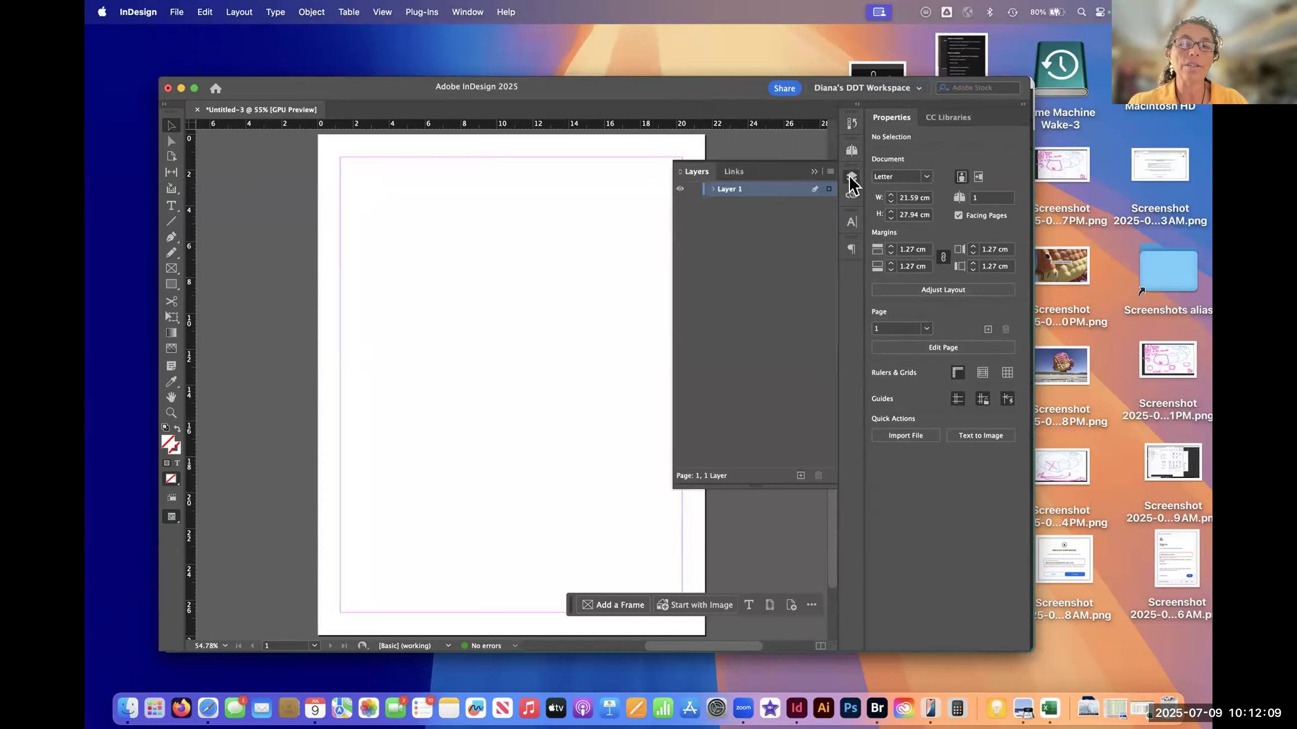
pyautogui.click(850, 181)
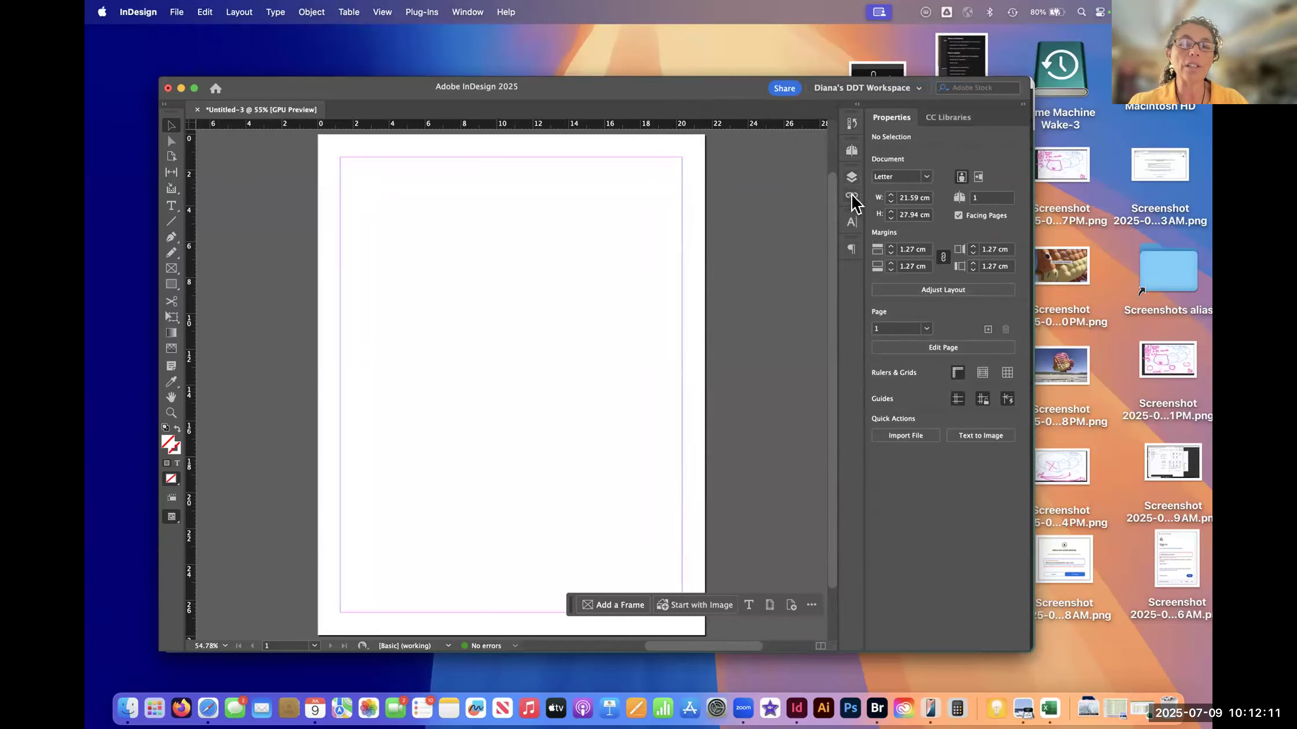
# - Expand the docked Links panel, switch between its grouped Layers and Links panels to compare them, and collapse the group
pyautogui.click(851, 195)
pyautogui.click(849, 196)
pyautogui.click(852, 176)
pyautogui.click(734, 171)
pyautogui.click(697, 172)
pyautogui.click(733, 171)
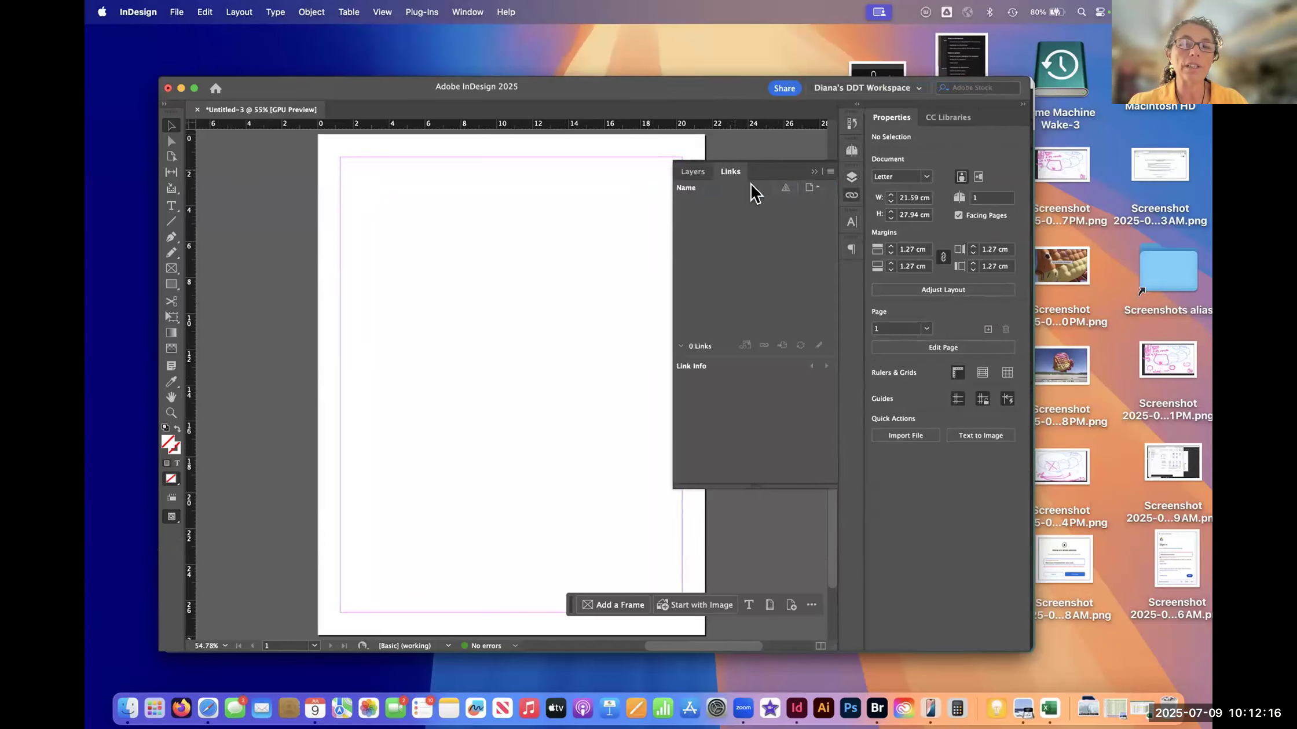
pyautogui.click(849, 196)
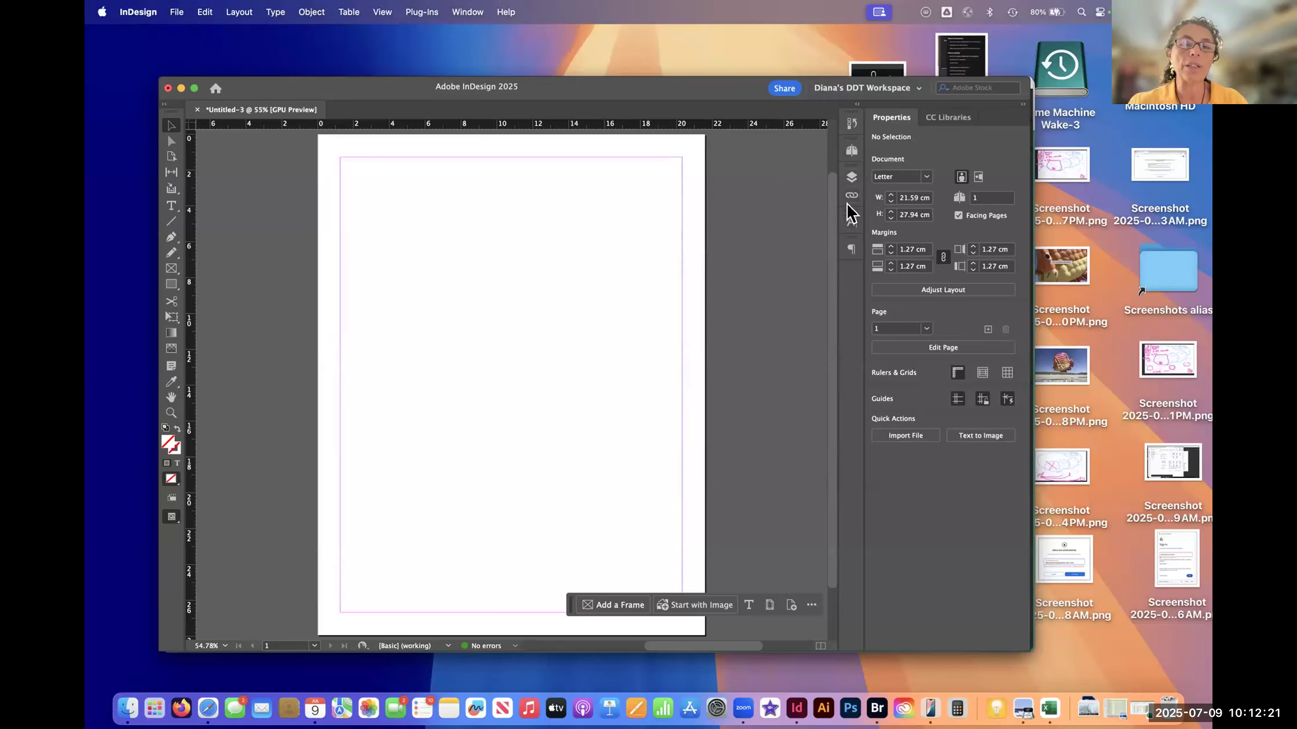
# - Briefly expand and collapse the docked Character and Paragraph panels to check their options
pyautogui.click(851, 224)
pyautogui.click(850, 222)
pyautogui.click(851, 250)
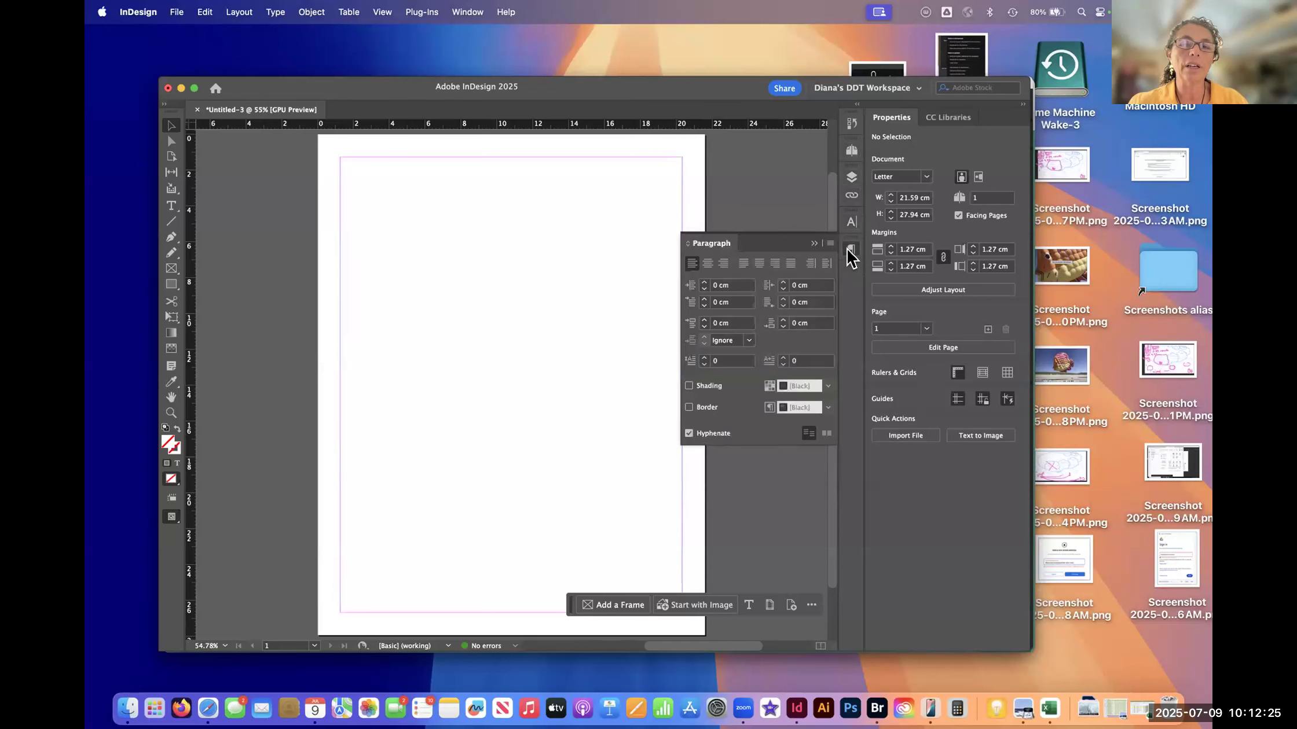
pyautogui.click(850, 254)
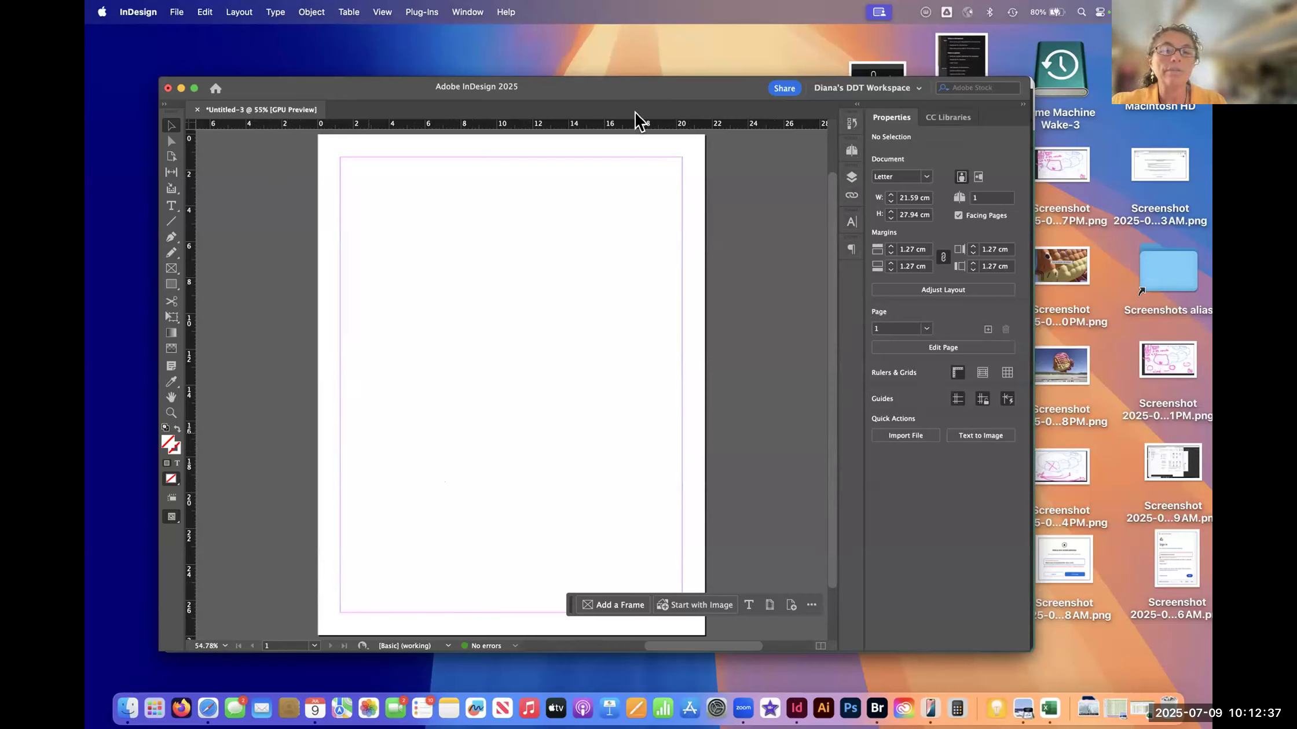
# - Float the CC Libraries, Layers, Paragraph and History panels over the document, and reset the custom DDT workspace to its saved layout
pyautogui.moveTo(949, 118); pyautogui.dragTo(380, 222)
pyautogui.moveTo(700, 208); pyautogui.dragTo(570, 238)
pyautogui.moveTo(852, 230); pyautogui.dragTo(744, 272)
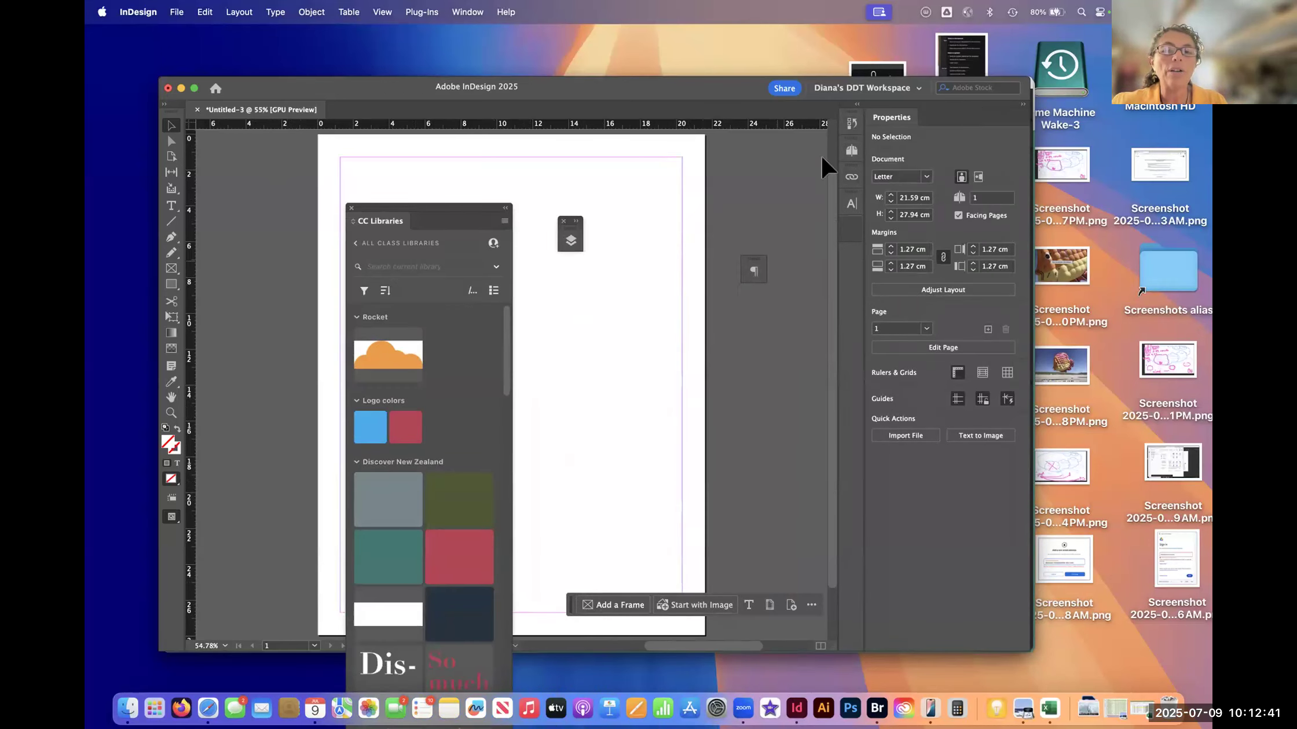
pyautogui.click(852, 124)
pyautogui.moveTo(785, 122); pyautogui.dragTo(619, 371)
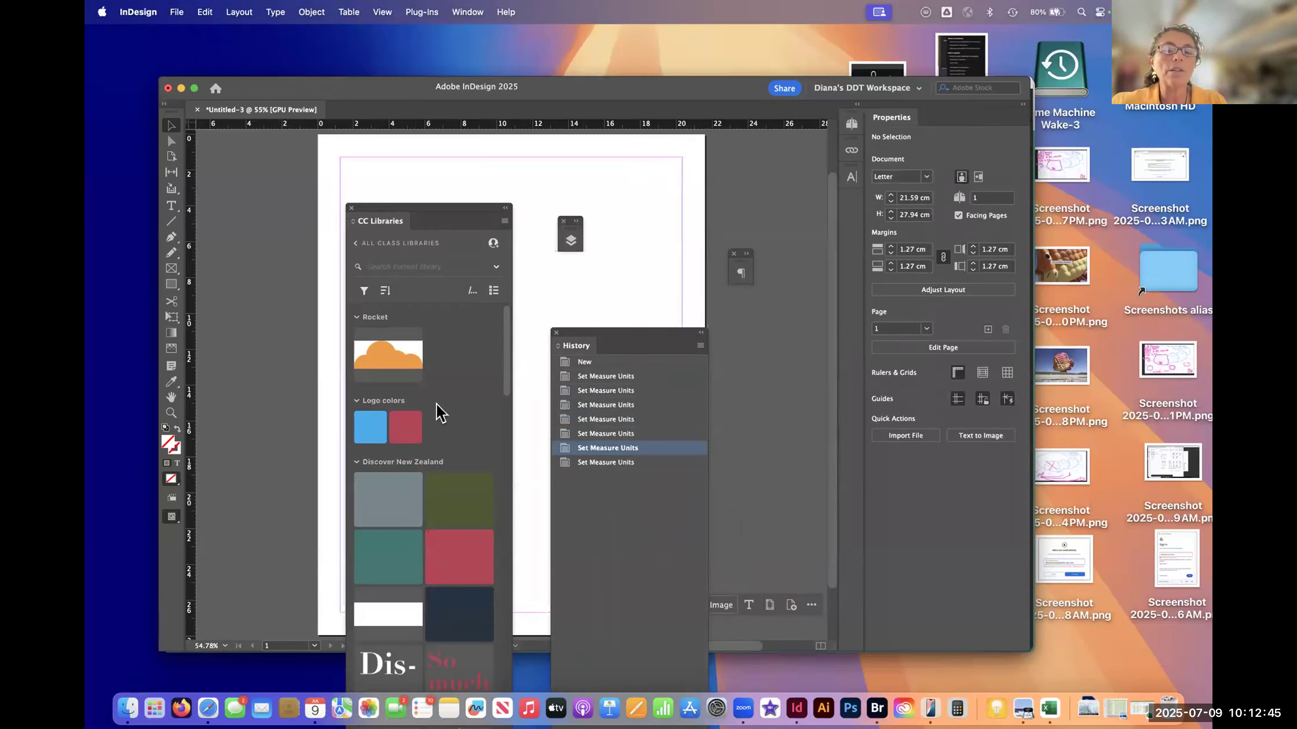
pyautogui.click(919, 88)
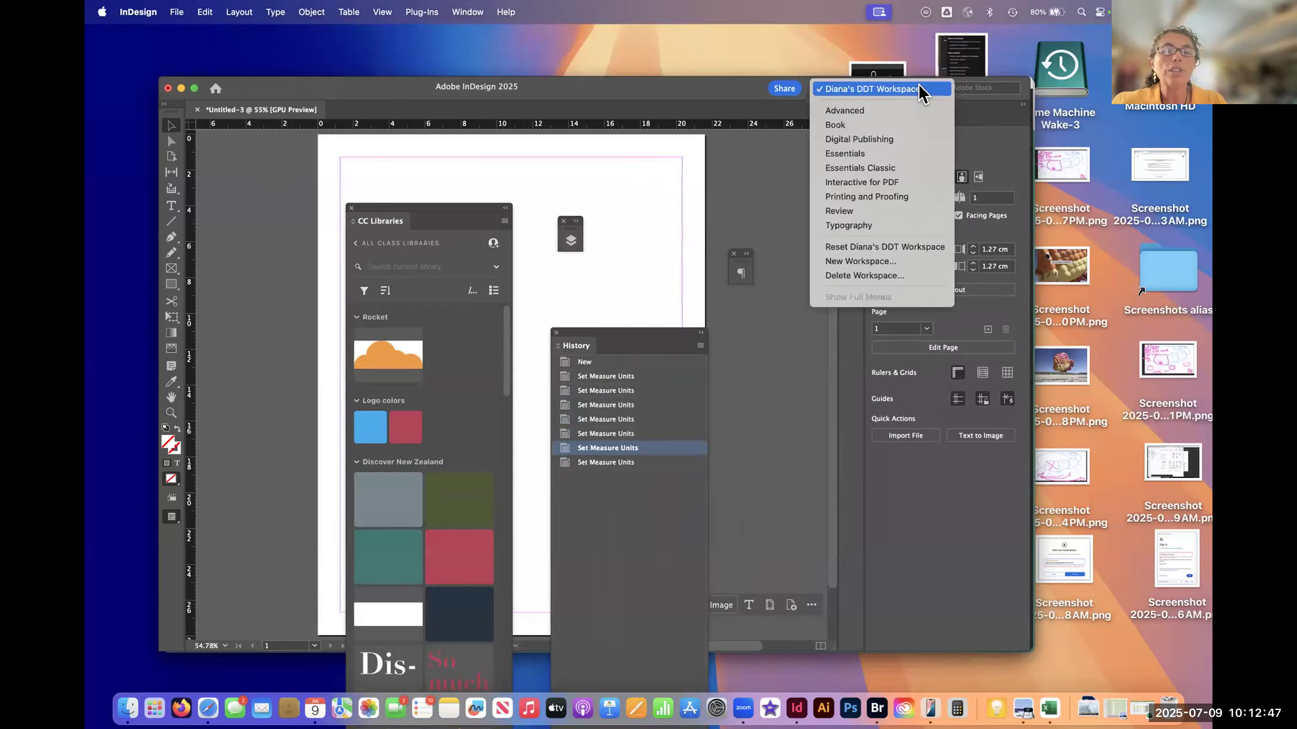
pyautogui.click(926, 250)
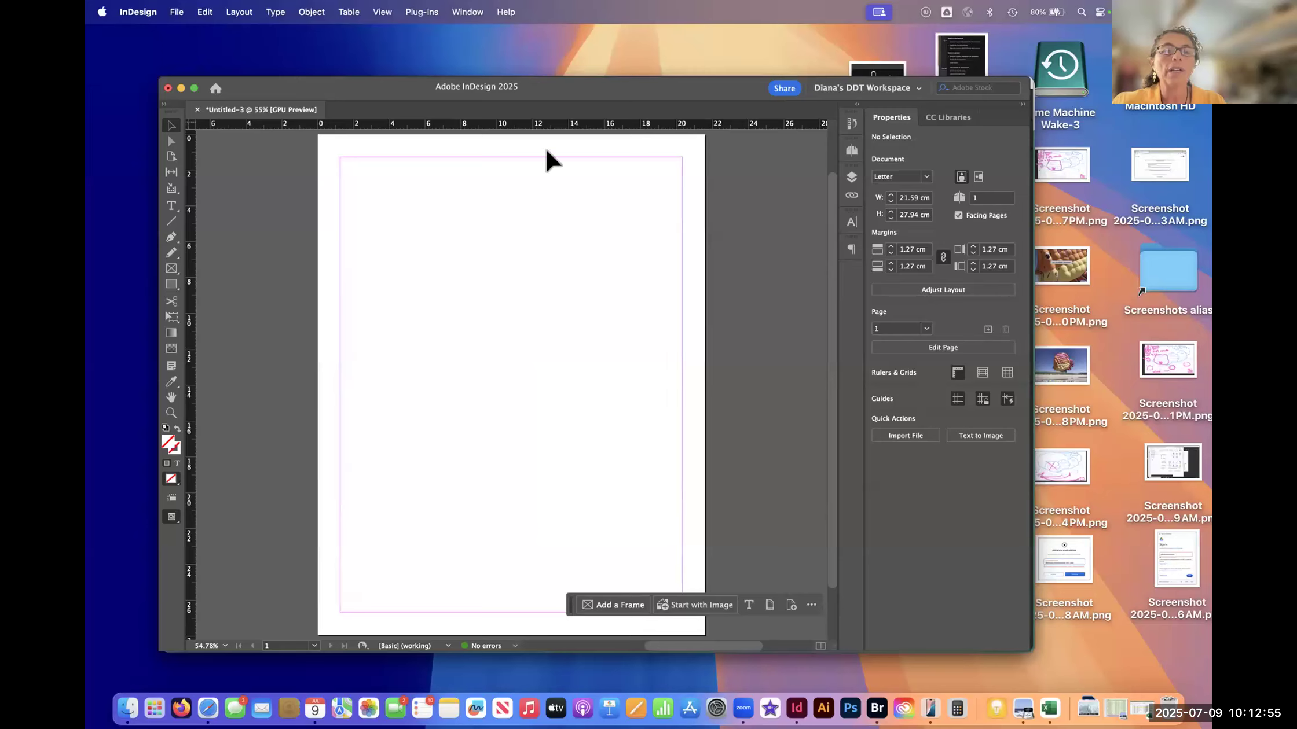
# - Open the Text Wrap panel and move it over the tools, beside the page's lower-left edge
pyautogui.click(465, 12)
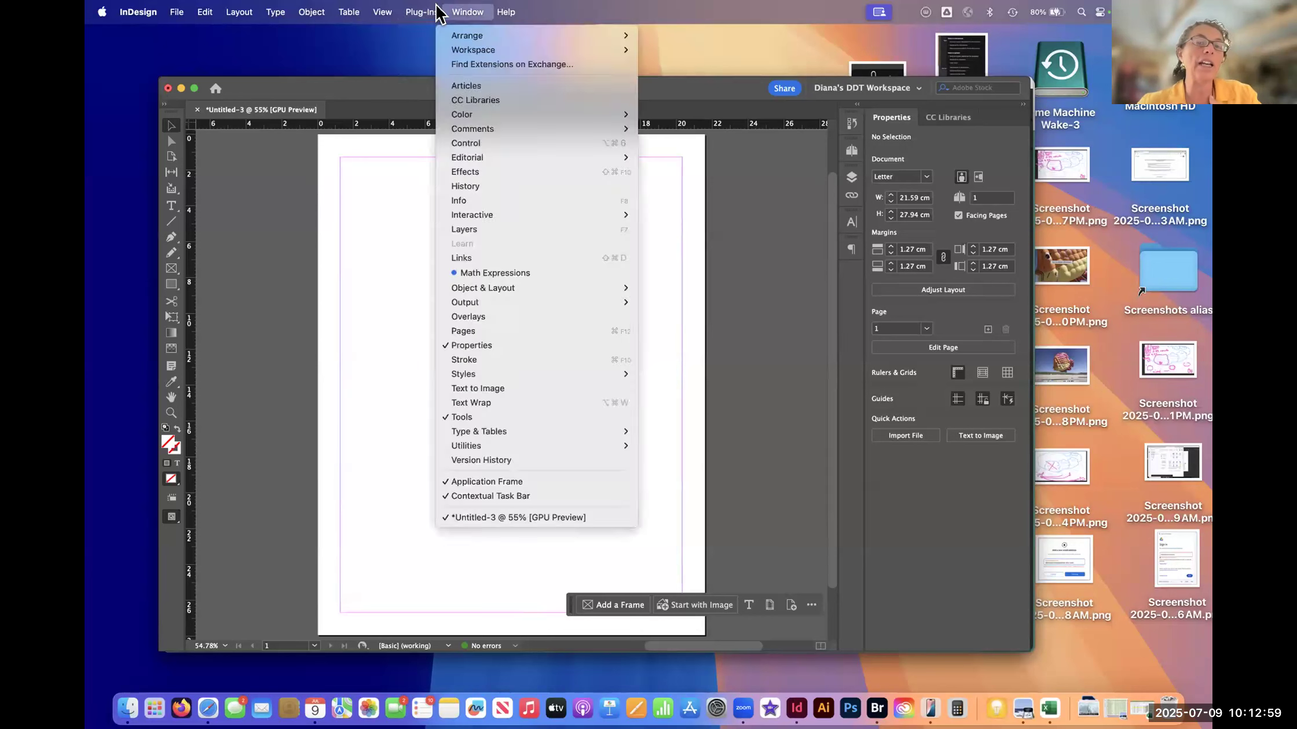
pyautogui.click(466, 12)
pyautogui.click(466, 11)
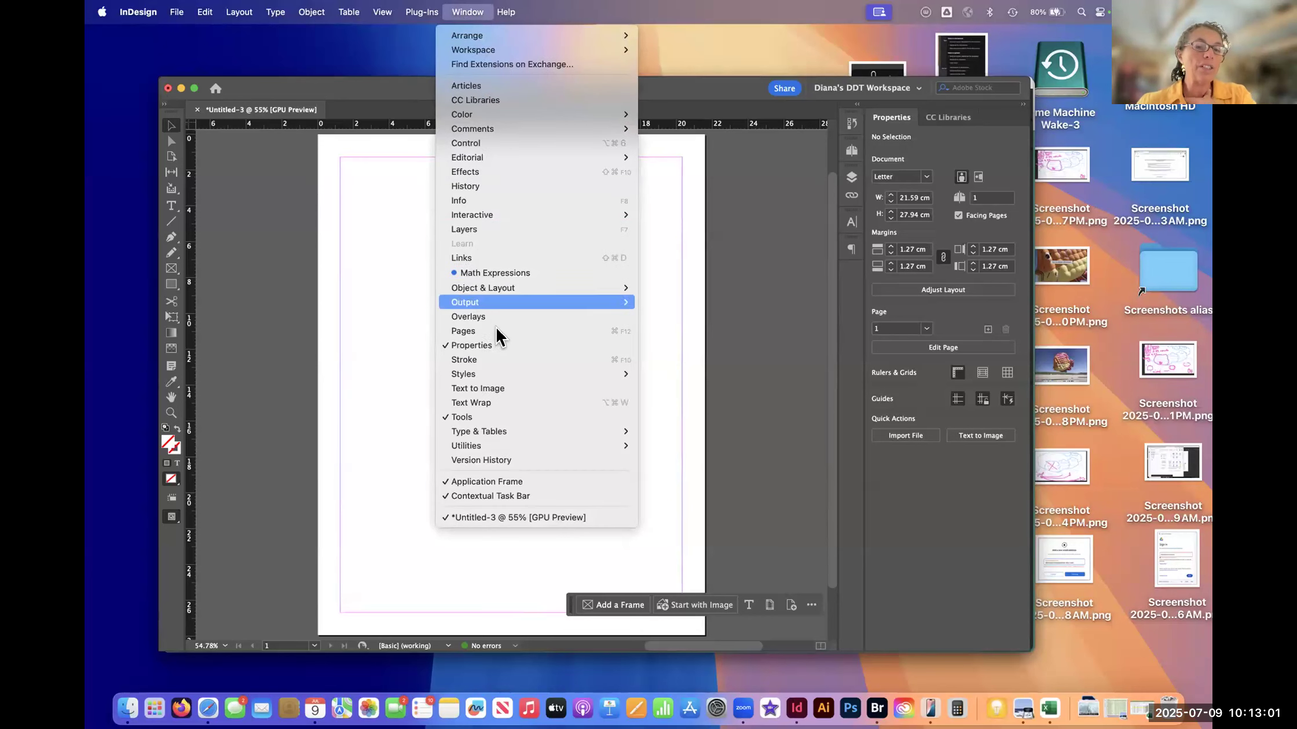
pyautogui.click(488, 408)
pyautogui.moveTo(582, 226); pyautogui.dragTo(315, 333)
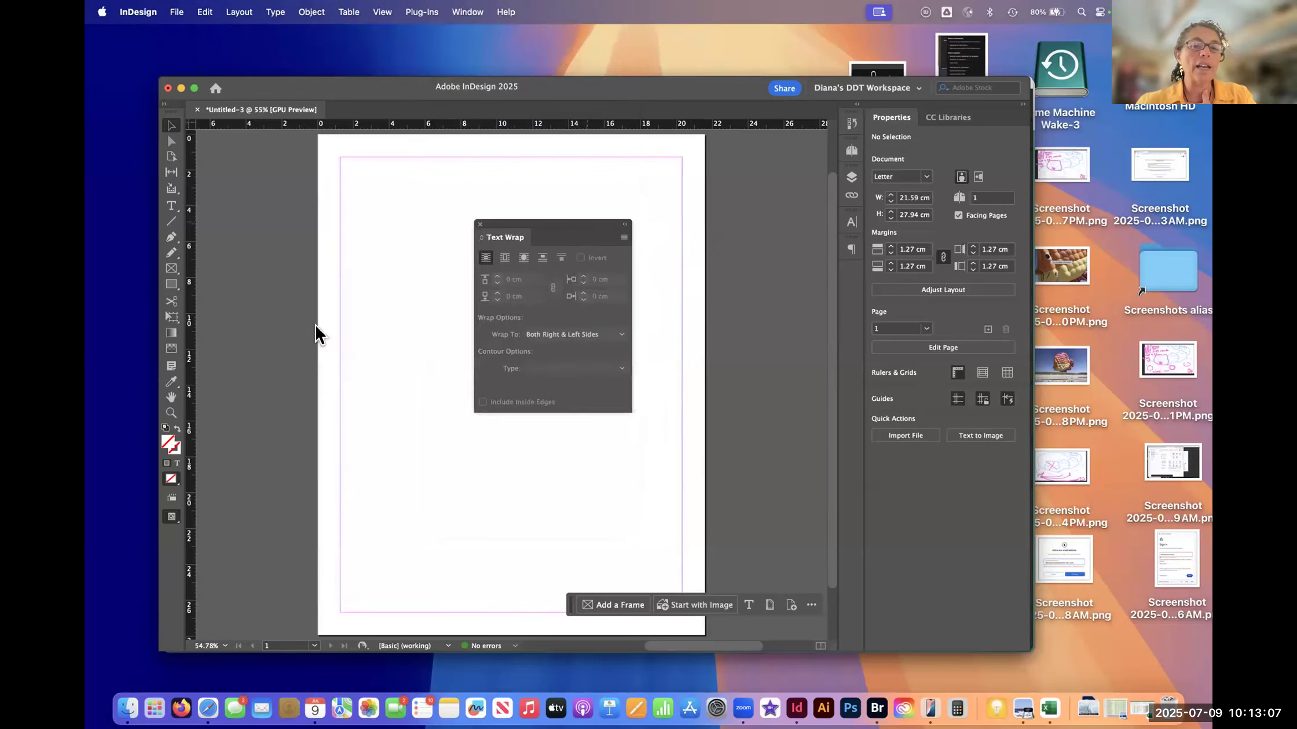
# - Open the Info panel, and reset the custom DDT workspace to clear the extra floating panels
pyautogui.click(468, 11)
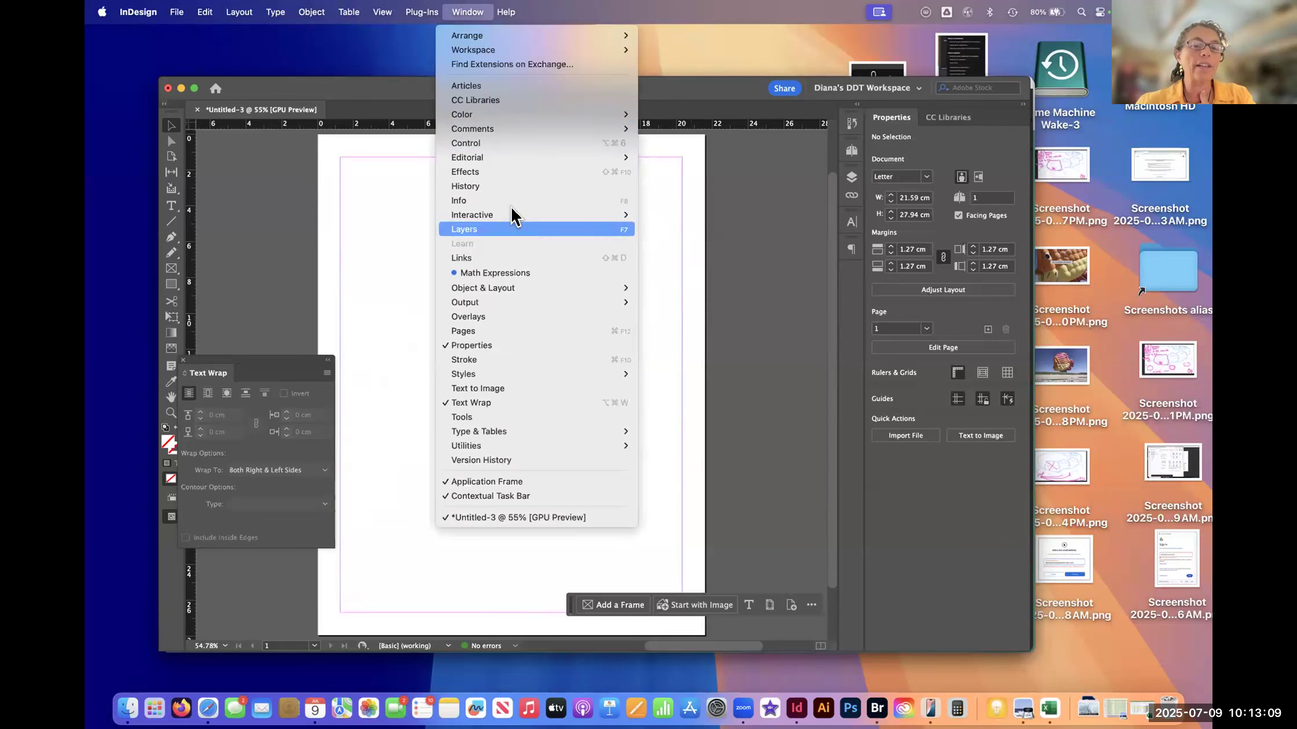
pyautogui.click(570, 200)
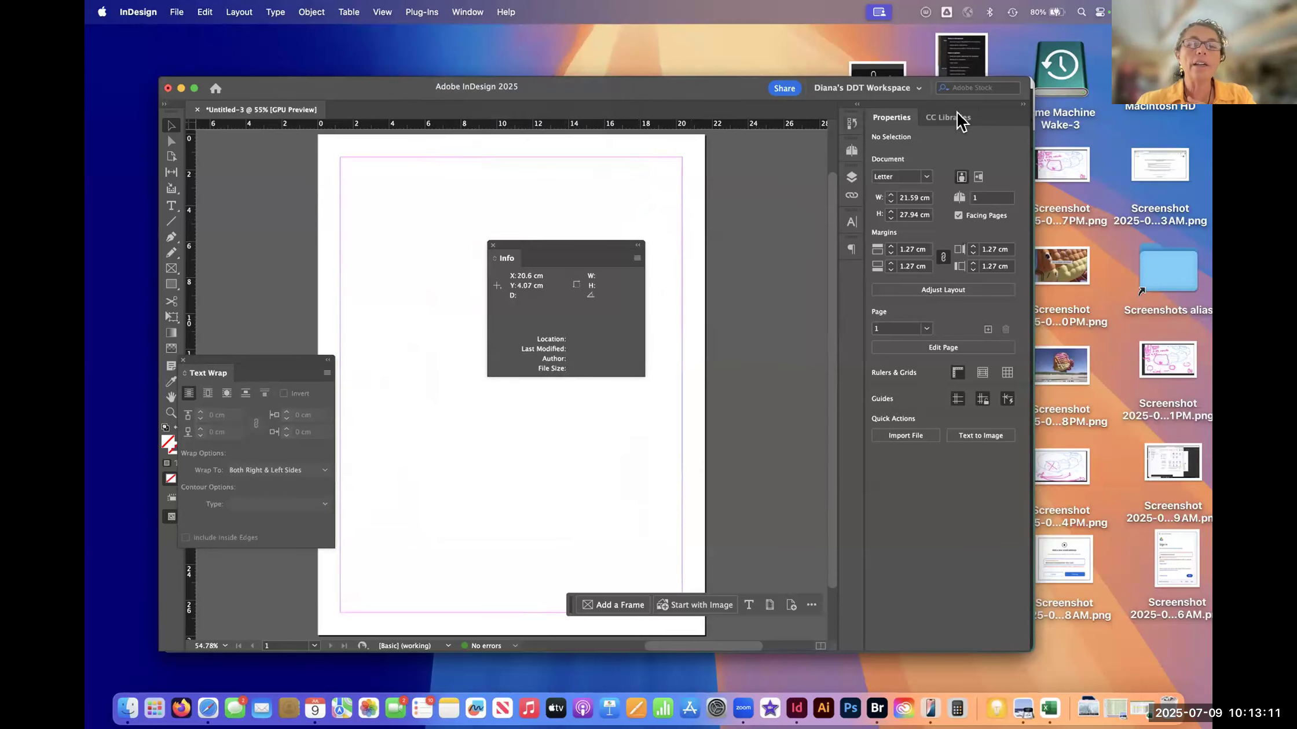
pyautogui.click(906, 92)
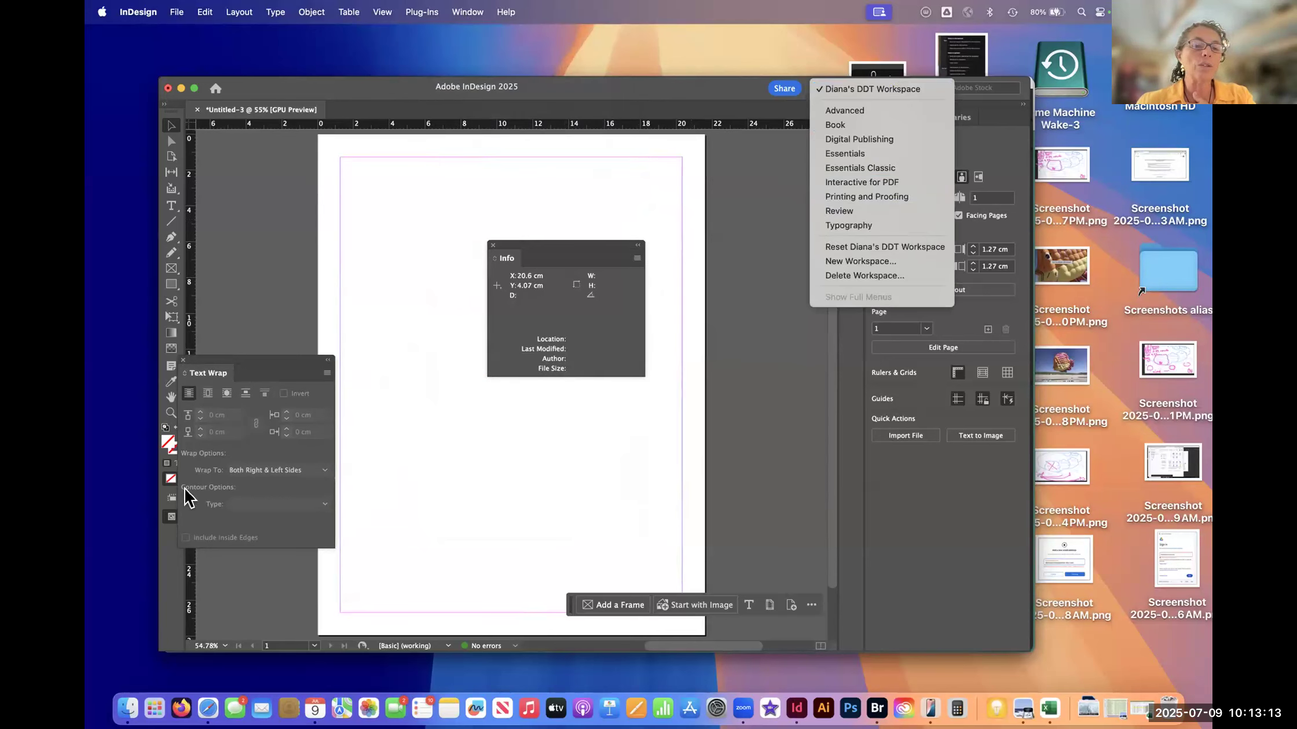
pyautogui.click(889, 248)
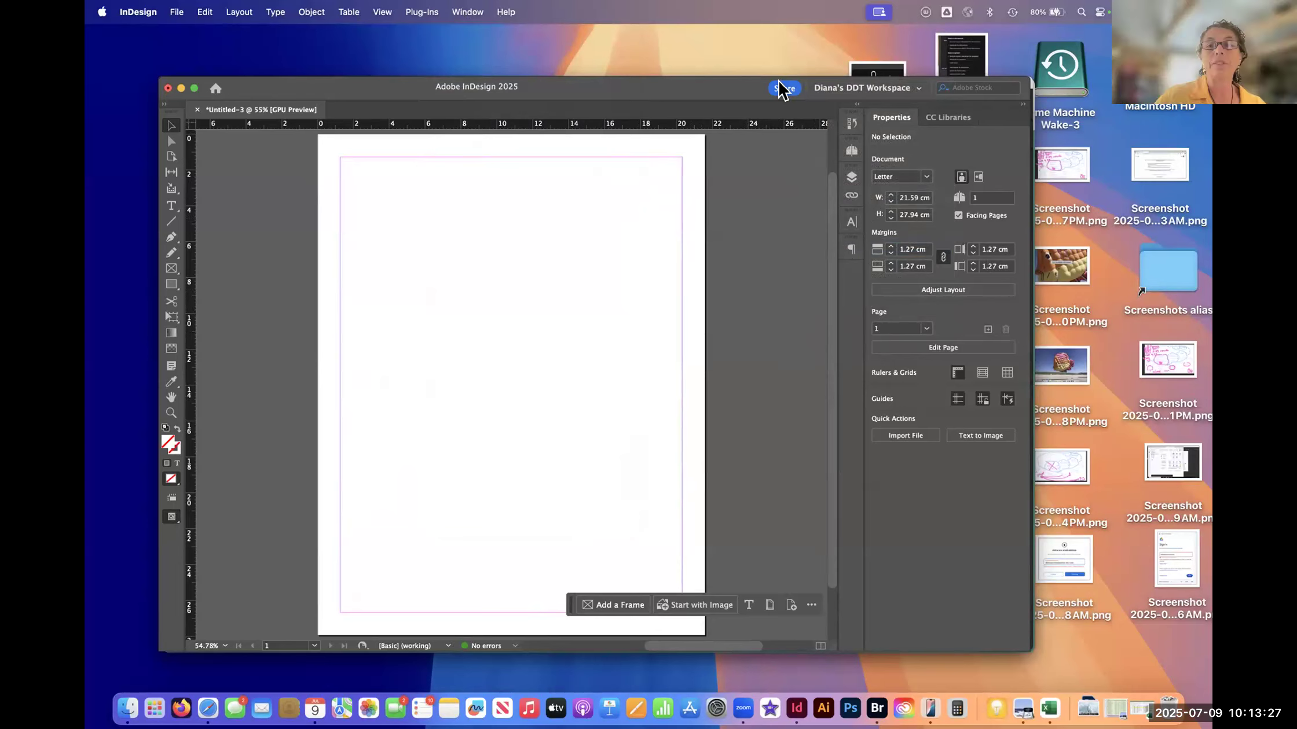
# - Switch to the Essentials workspace and reset it to its default panel layout
pyautogui.click(918, 88)
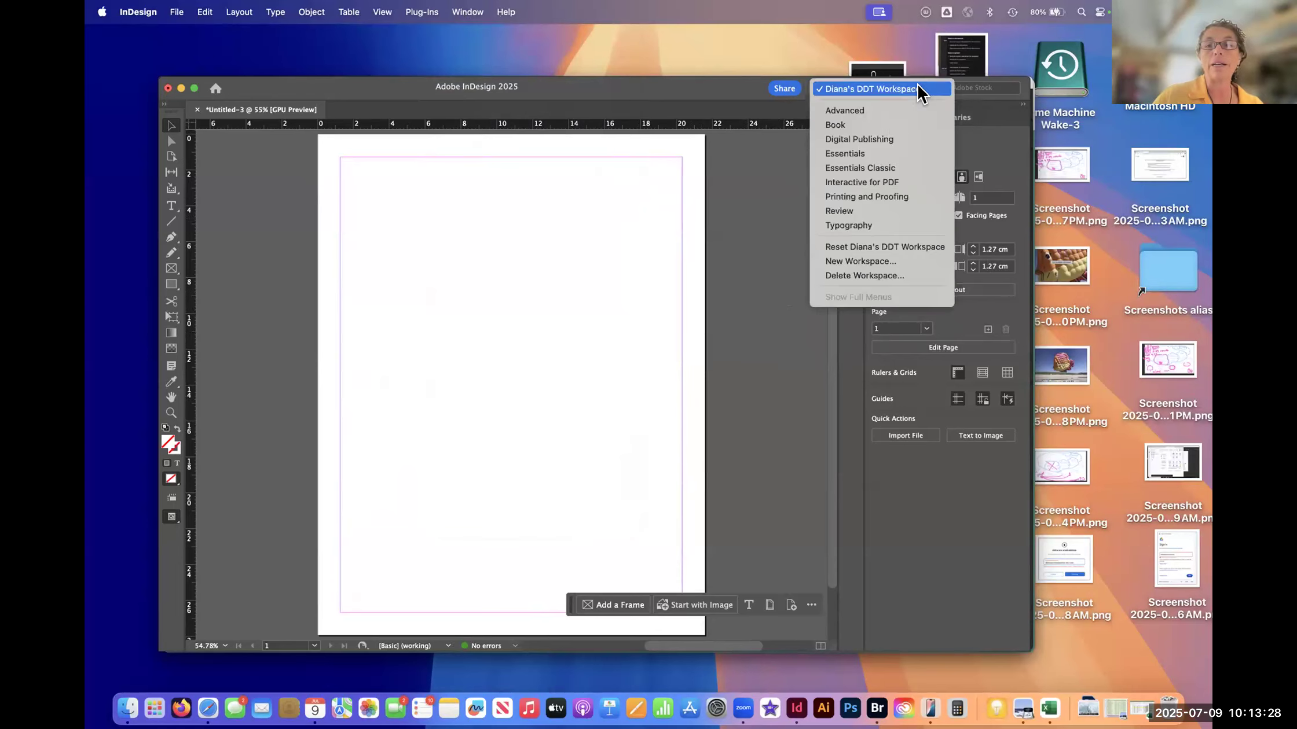
pyautogui.click(874, 155)
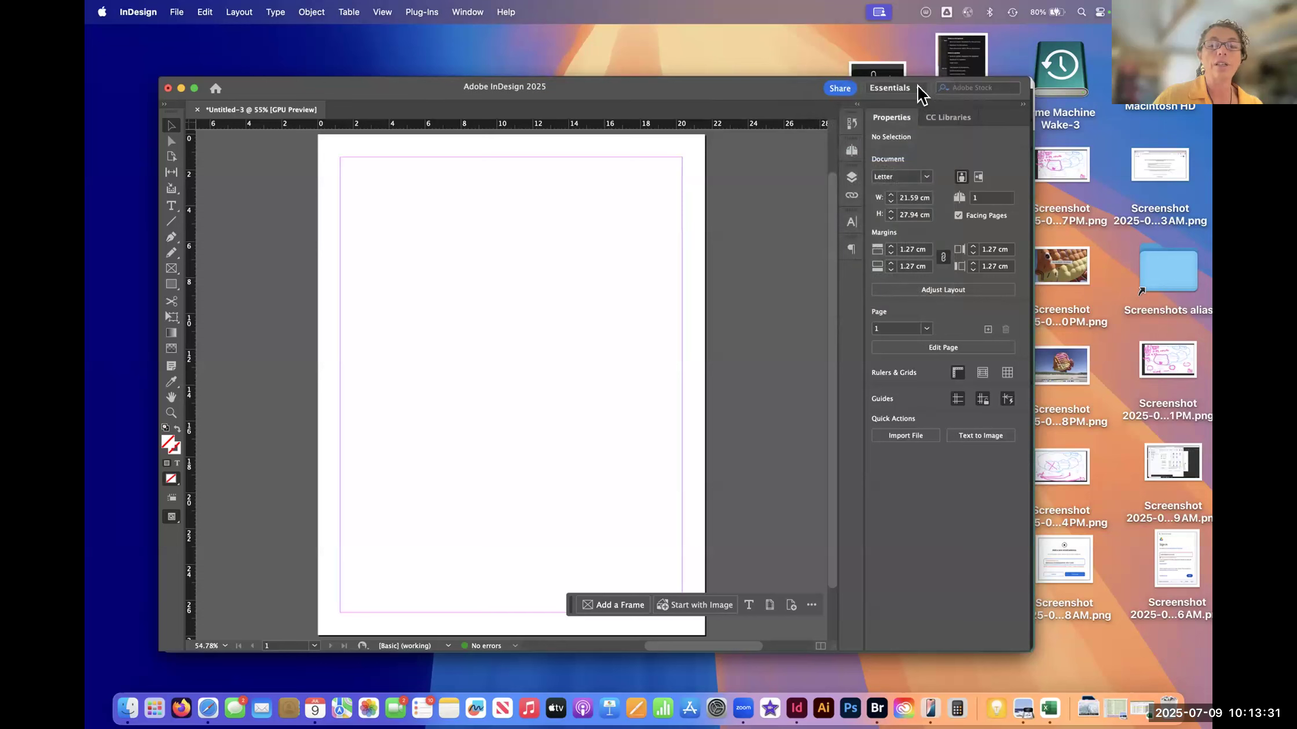
pyautogui.click(923, 89)
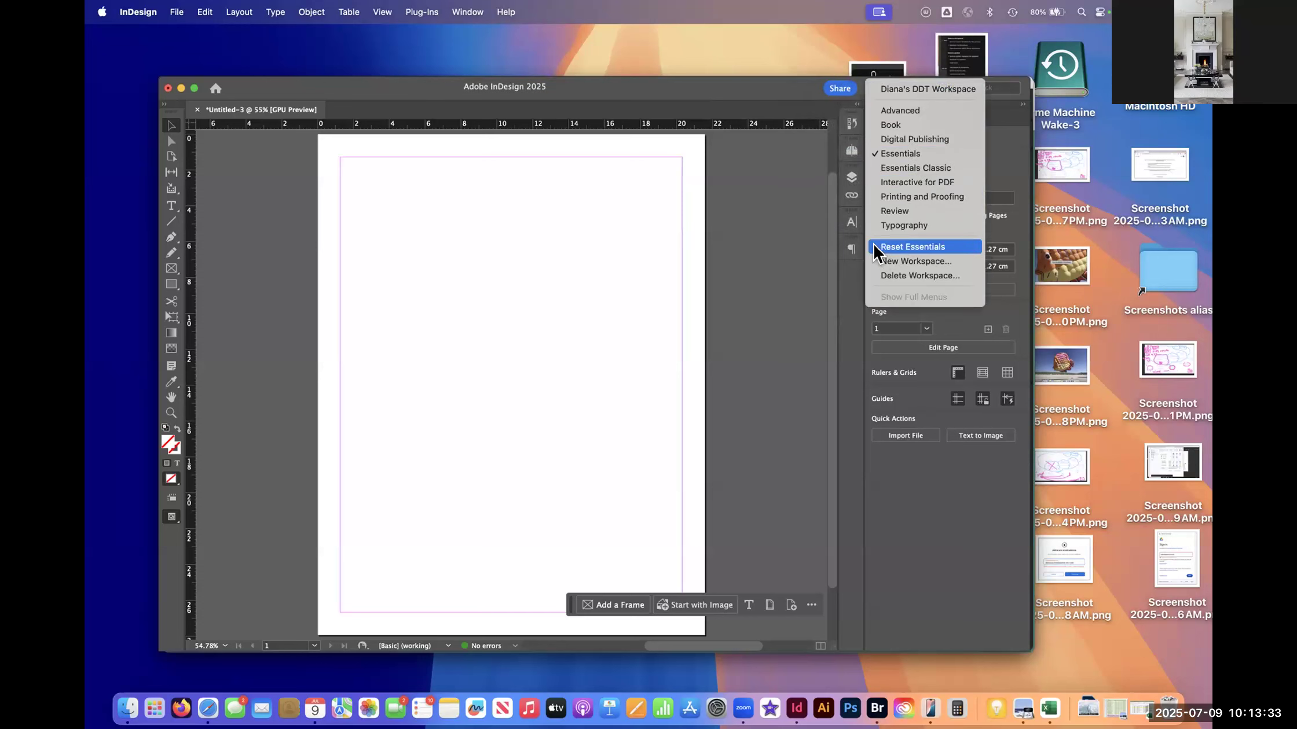
pyautogui.click(925, 247)
# - Switch back to the custom DDT workspace and reset it to its saved panel layout
pyautogui.click(902, 89)
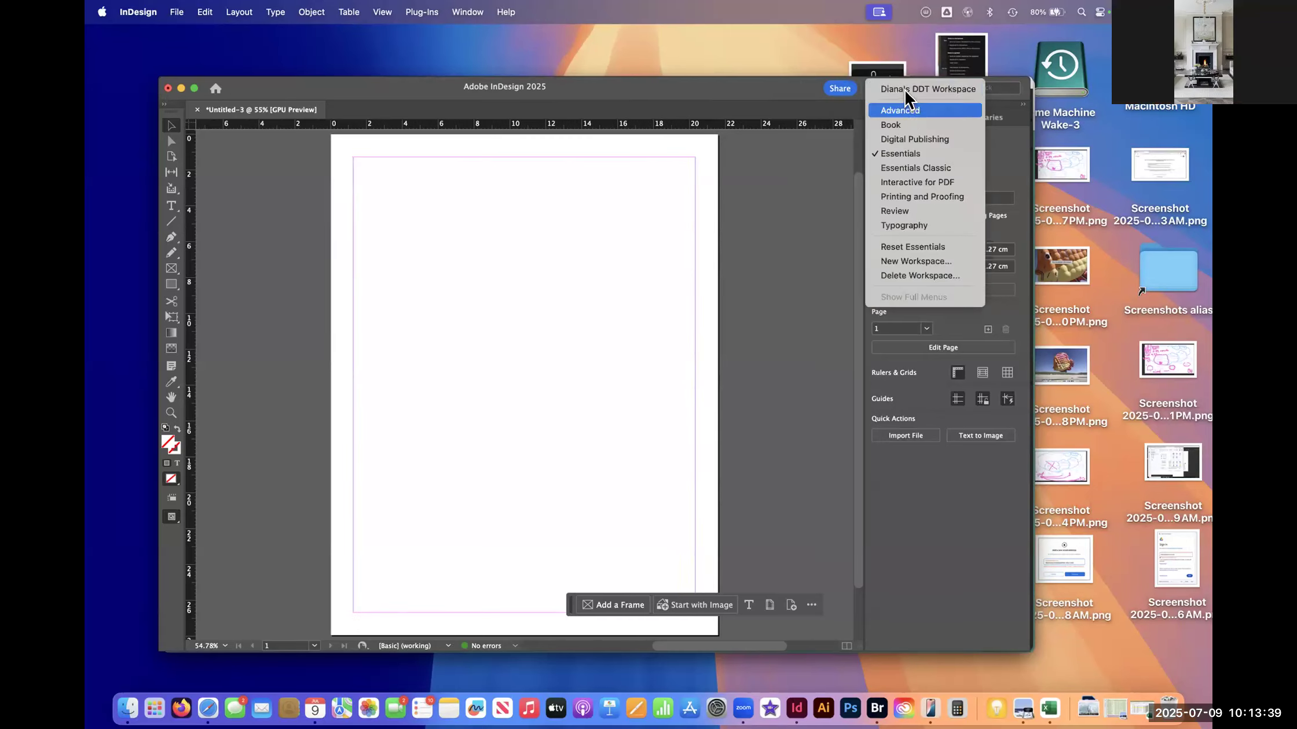
pyautogui.click(928, 89)
pyautogui.click(915, 89)
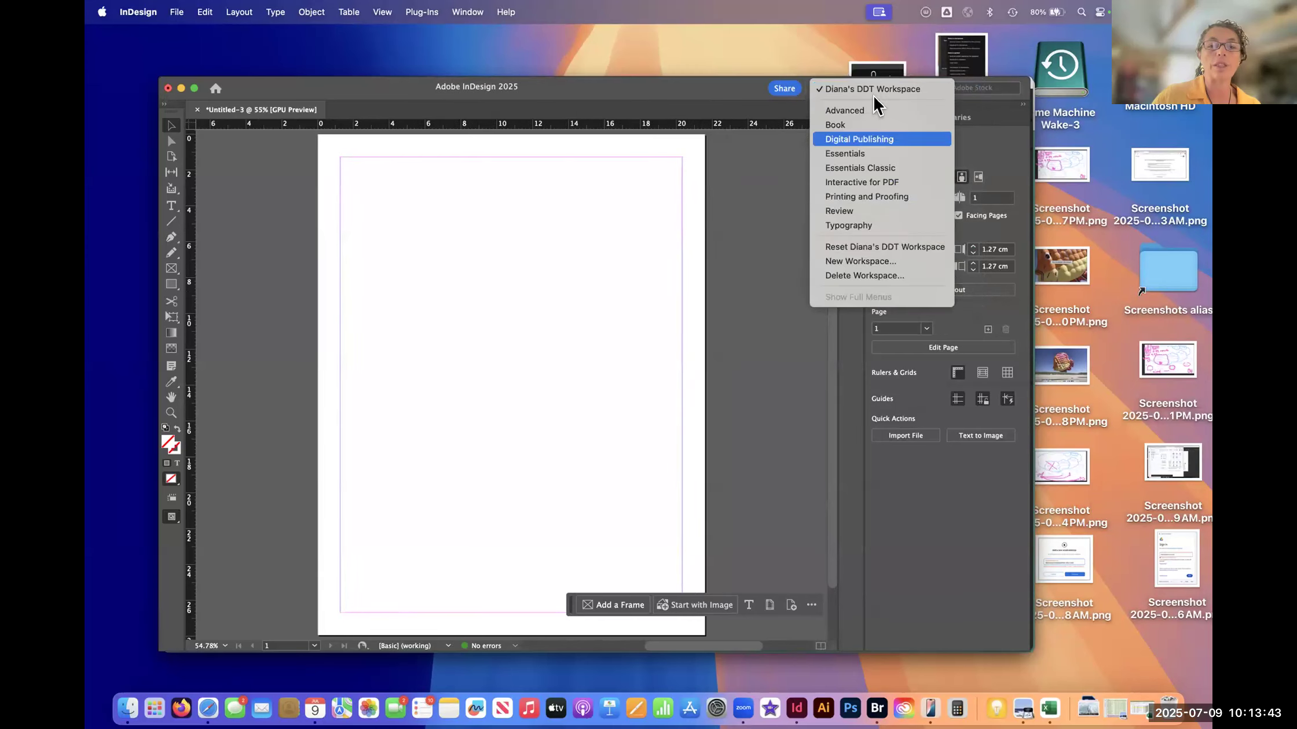
pyautogui.click(918, 248)
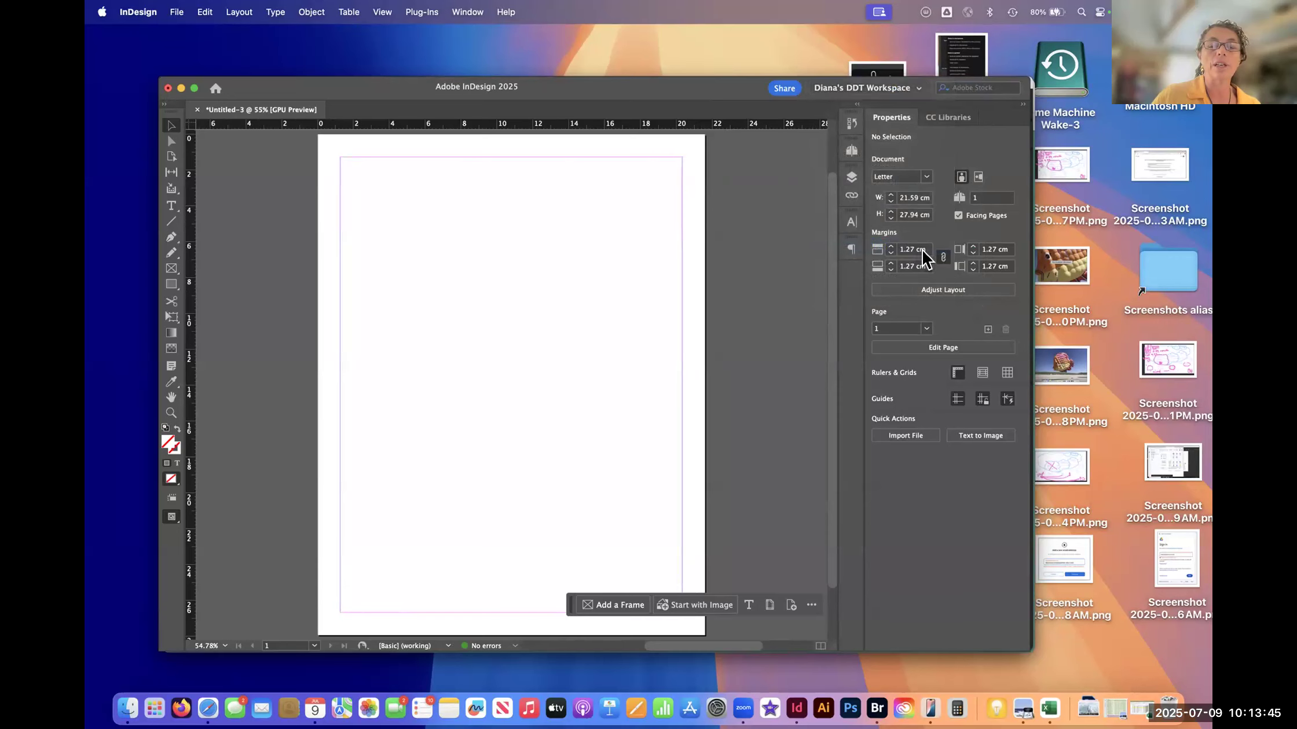
pyautogui.click(913, 90)
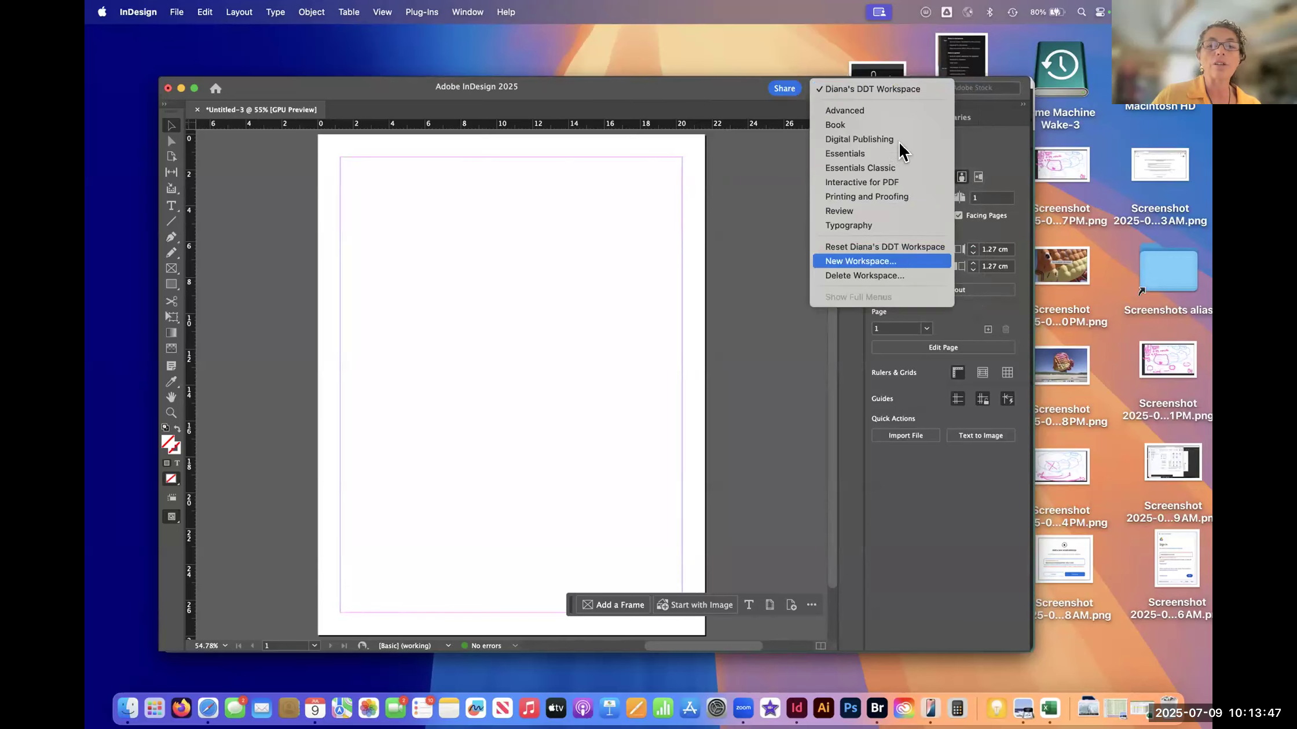
pyautogui.click(751, 253)
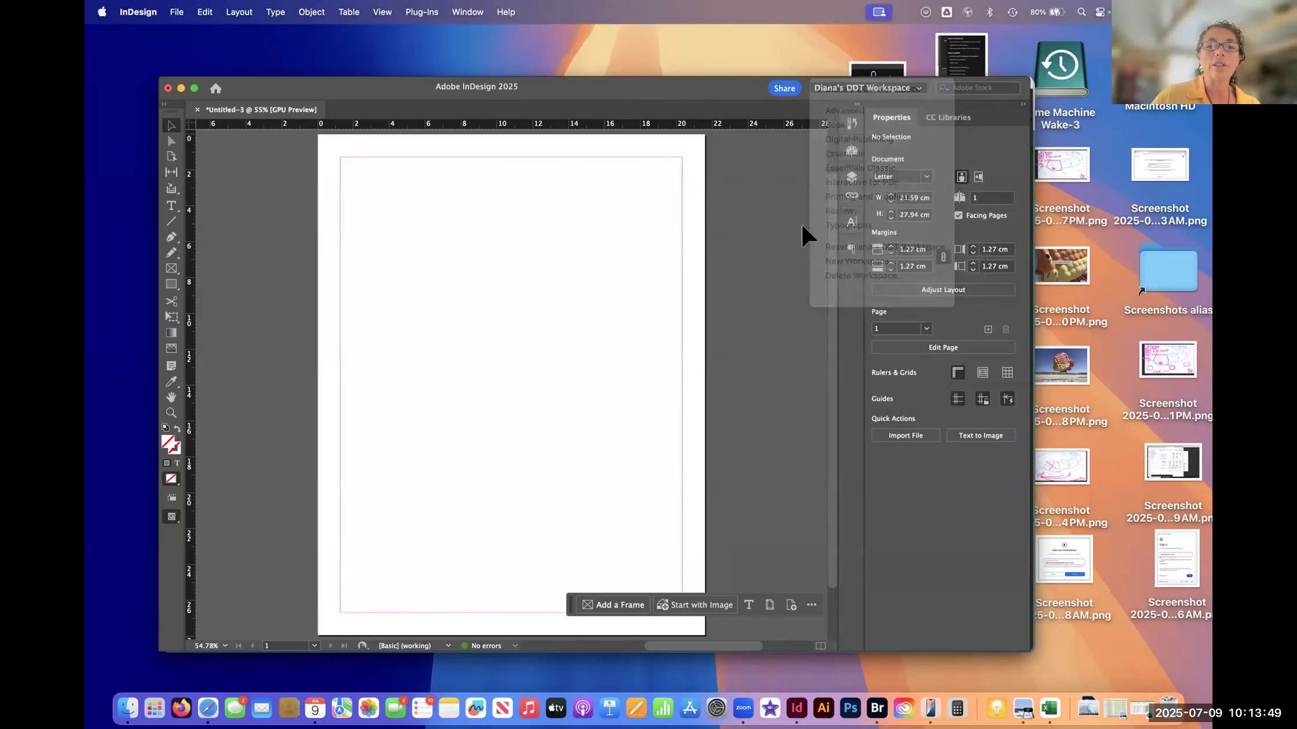
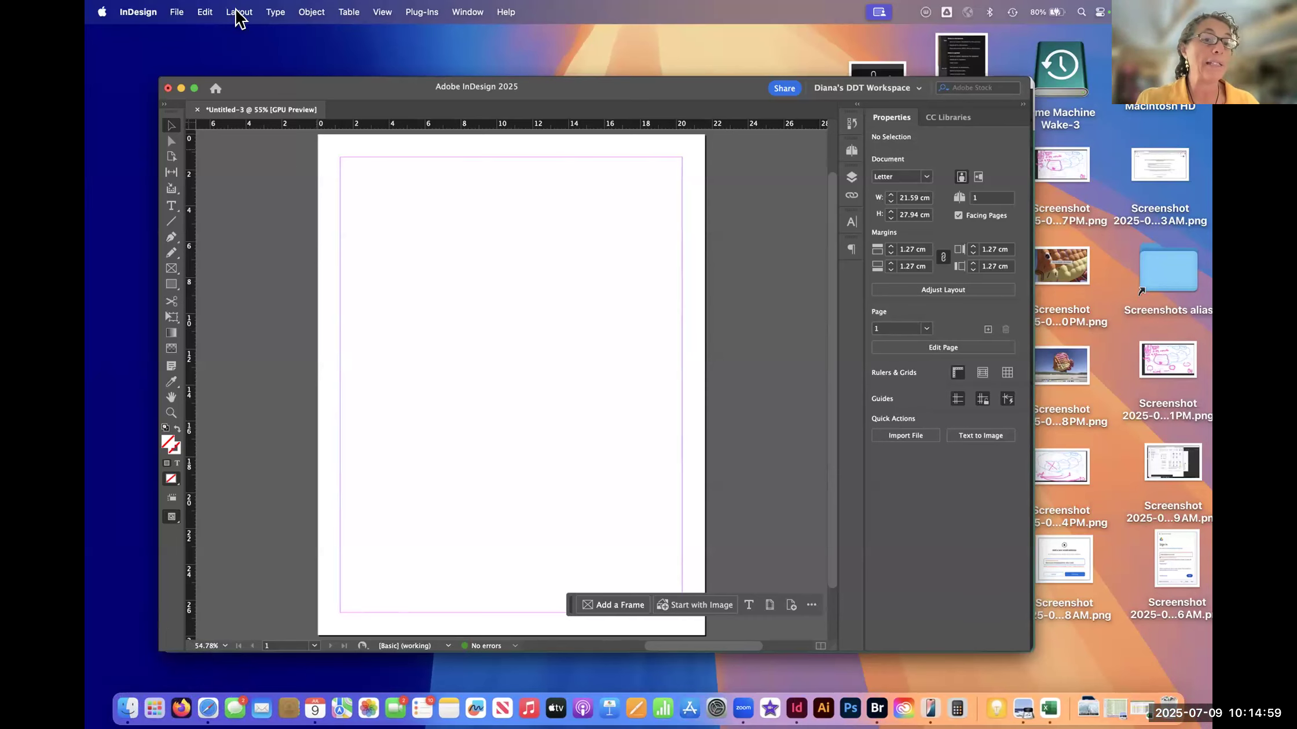
# - Switch to Safari, look through the Fall 2025 class schedule results, and bring up the Digital Design Techniques_Summer 2025 Padlet board
pyautogui.click(197, 700)
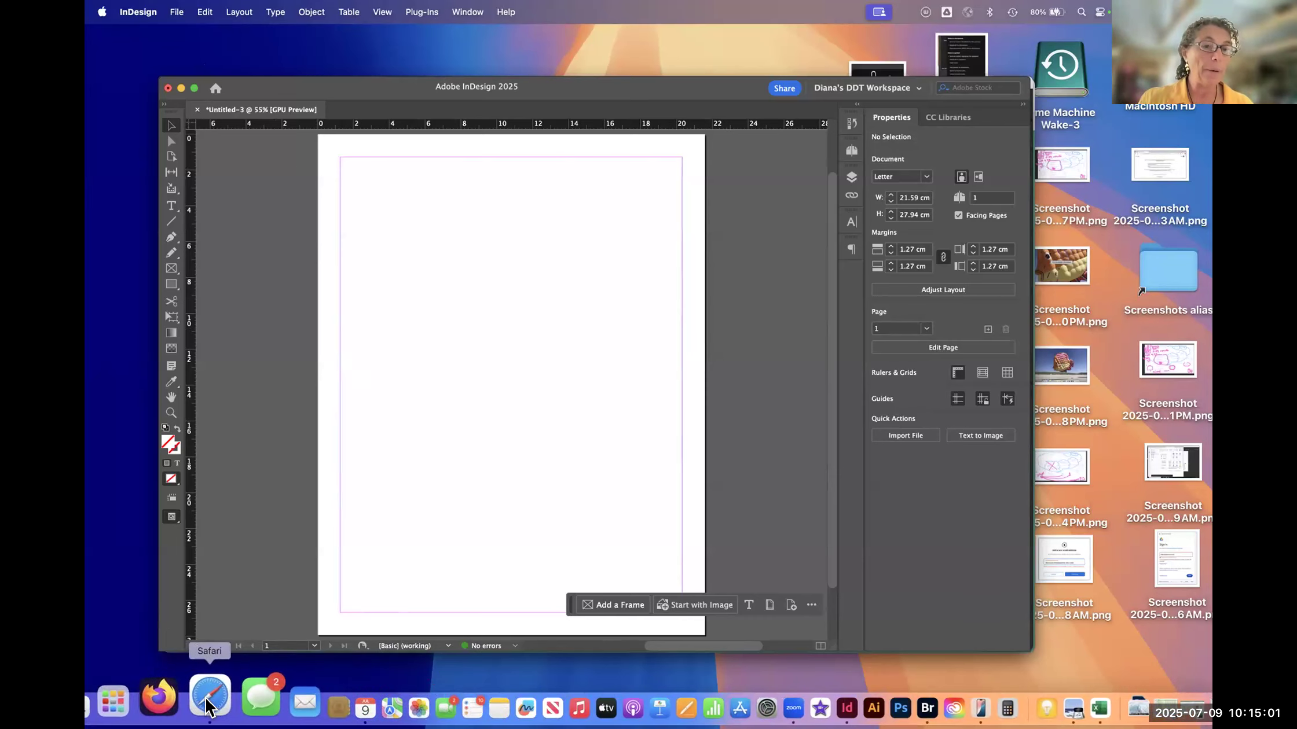
pyautogui.click(361, 122)
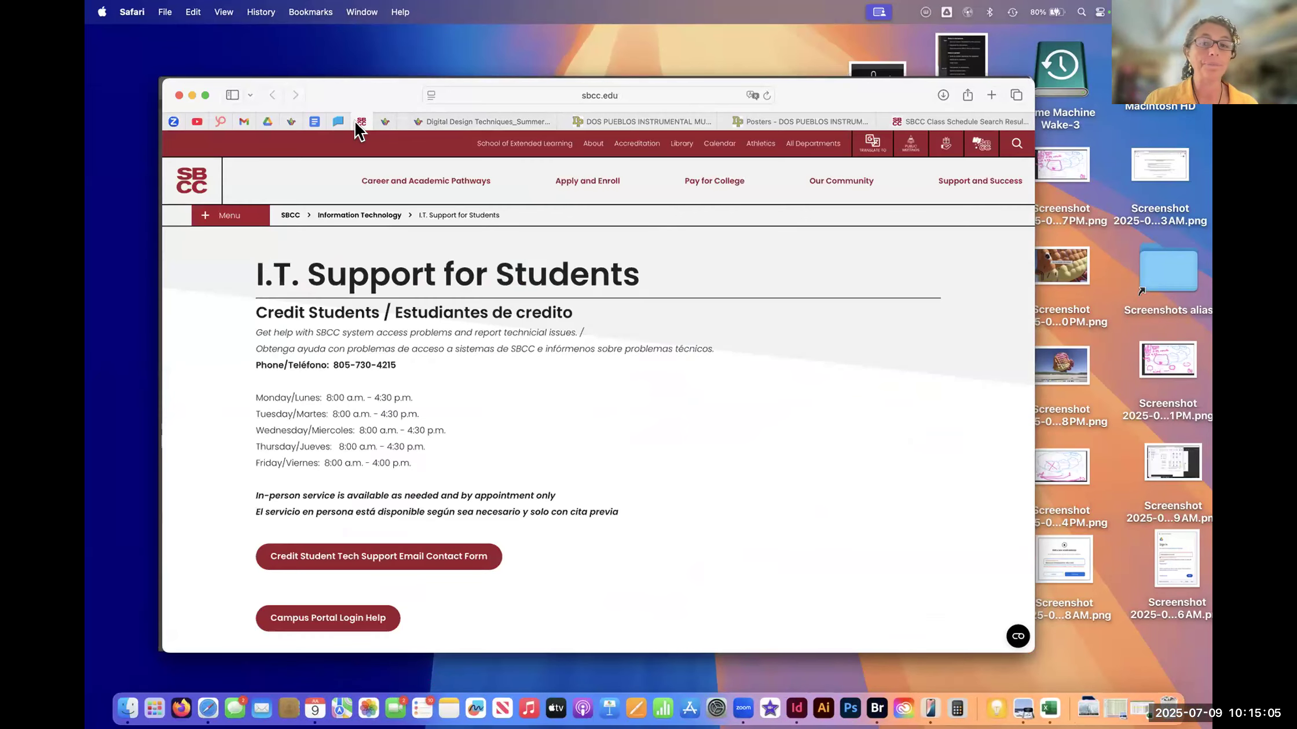
pyautogui.moveTo(941, 121); pyautogui.dragTo(443, 122)
pyautogui.scroll(8, 514, 299)
pyautogui.scroll(10, 514, 298)
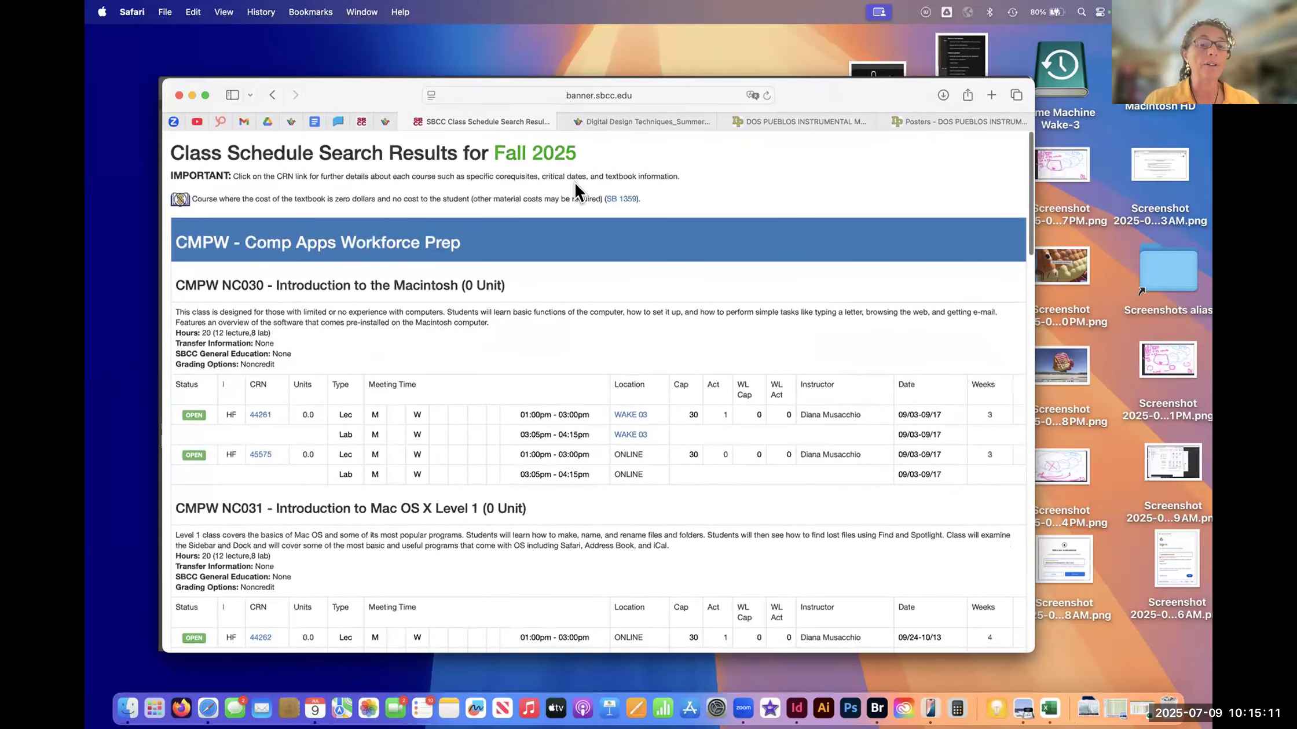
pyautogui.scroll(-2, 485, 400)
pyautogui.scroll(-15, 485, 399)
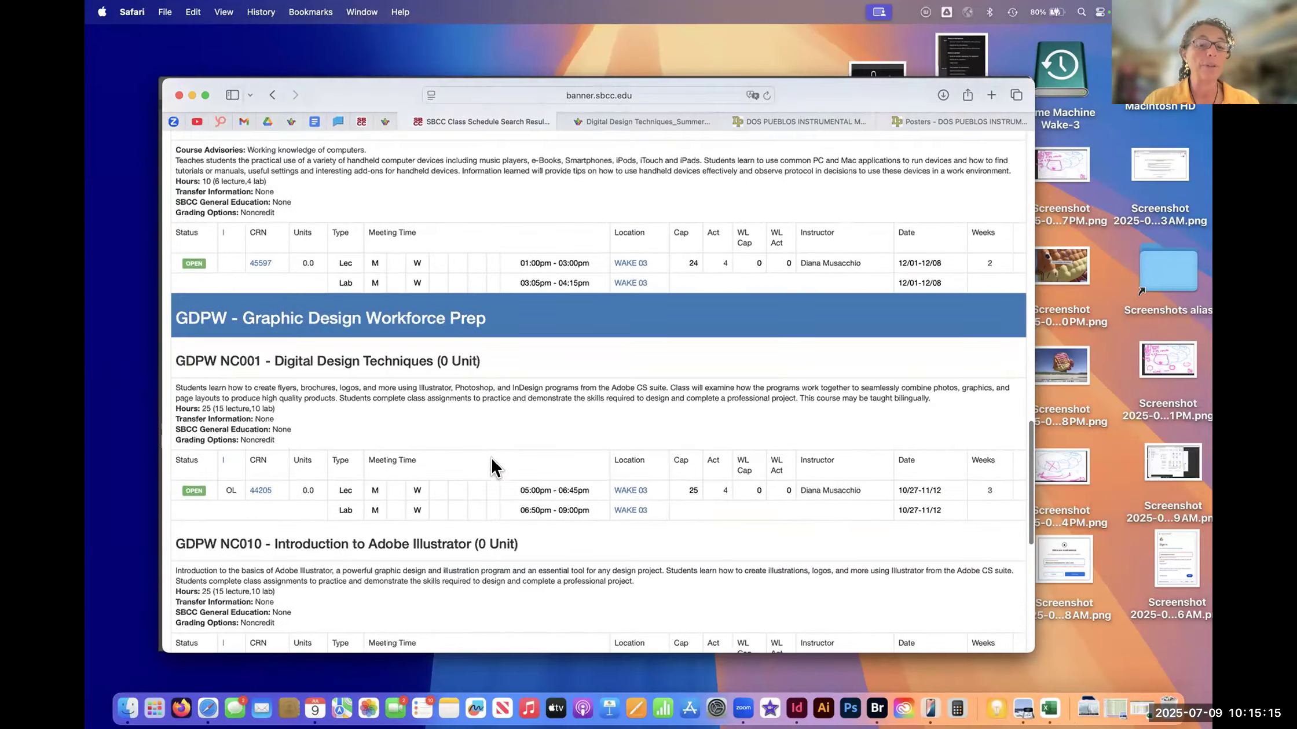
pyautogui.scroll(-10, 492, 463)
pyautogui.scroll(20, 486, 440)
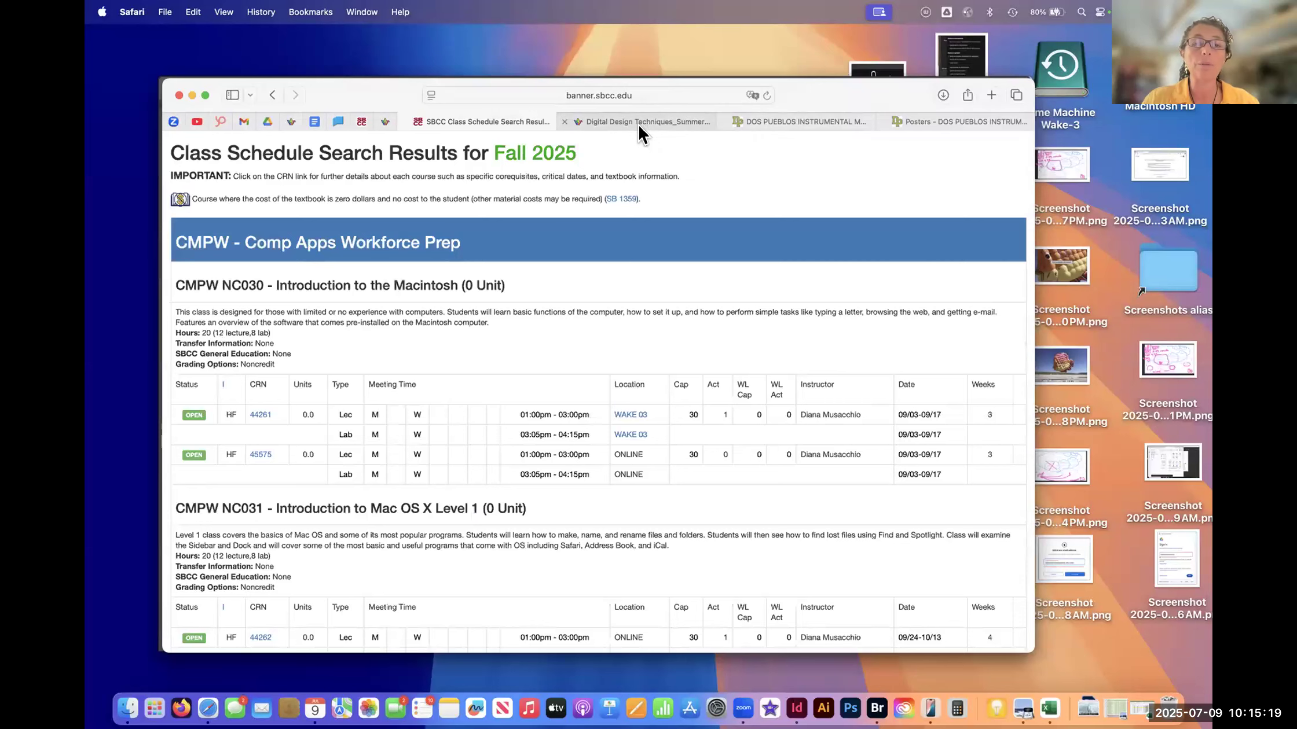
pyautogui.click(636, 123)
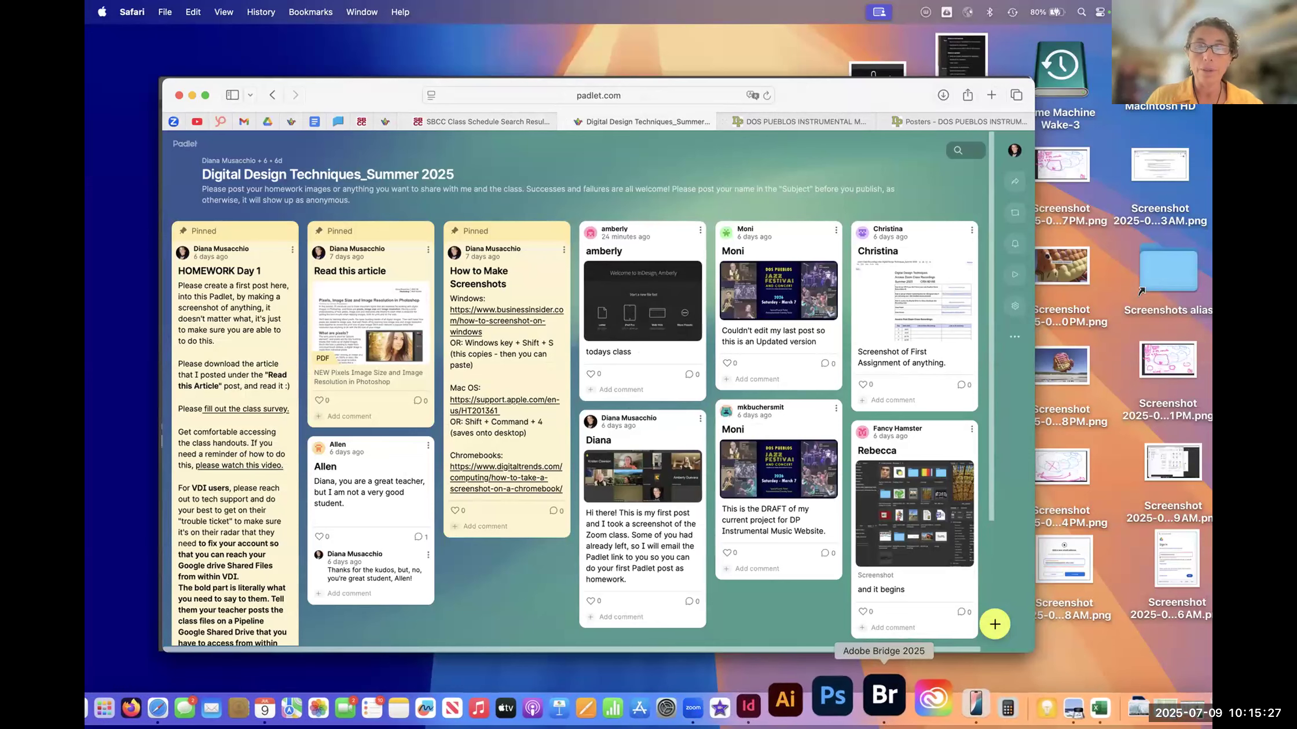
# - Switch back to InDesign, open the Layers panel to examine Layer 1 of the blank document, and collapse the panel
pyautogui.click(793, 698)
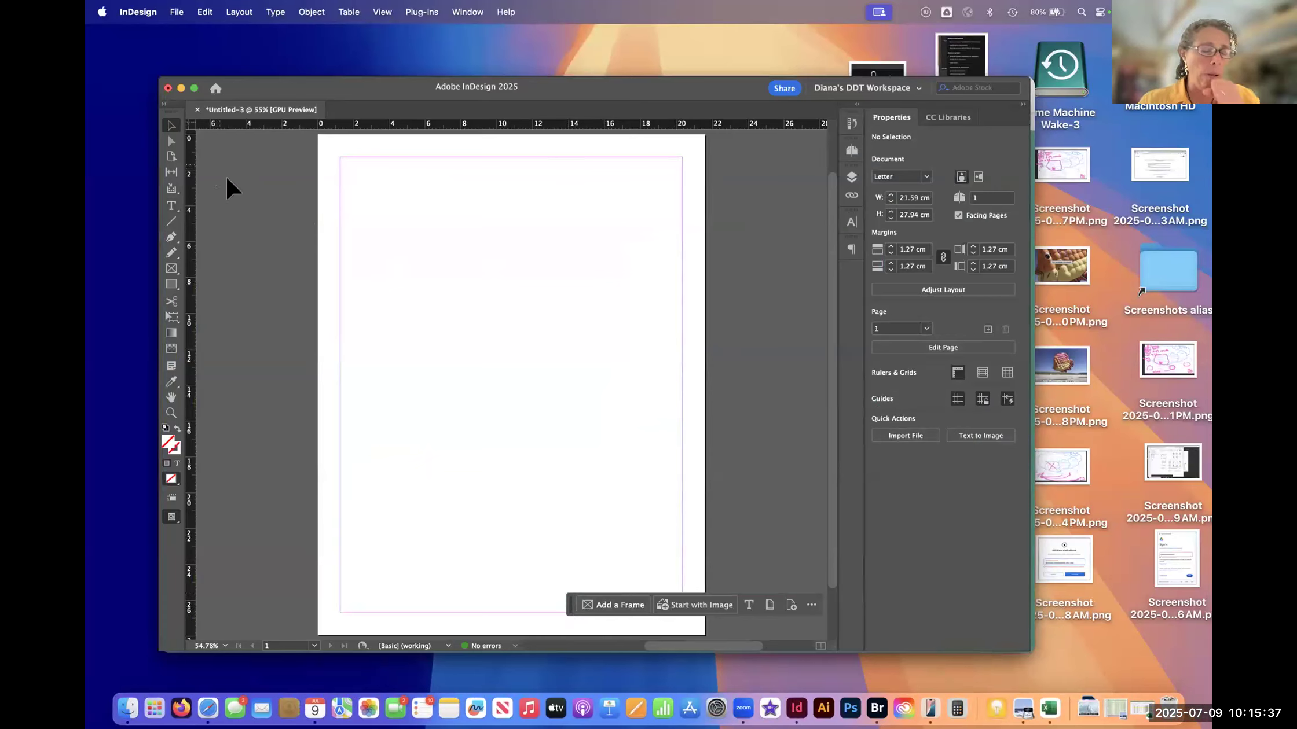
pyautogui.click(851, 178)
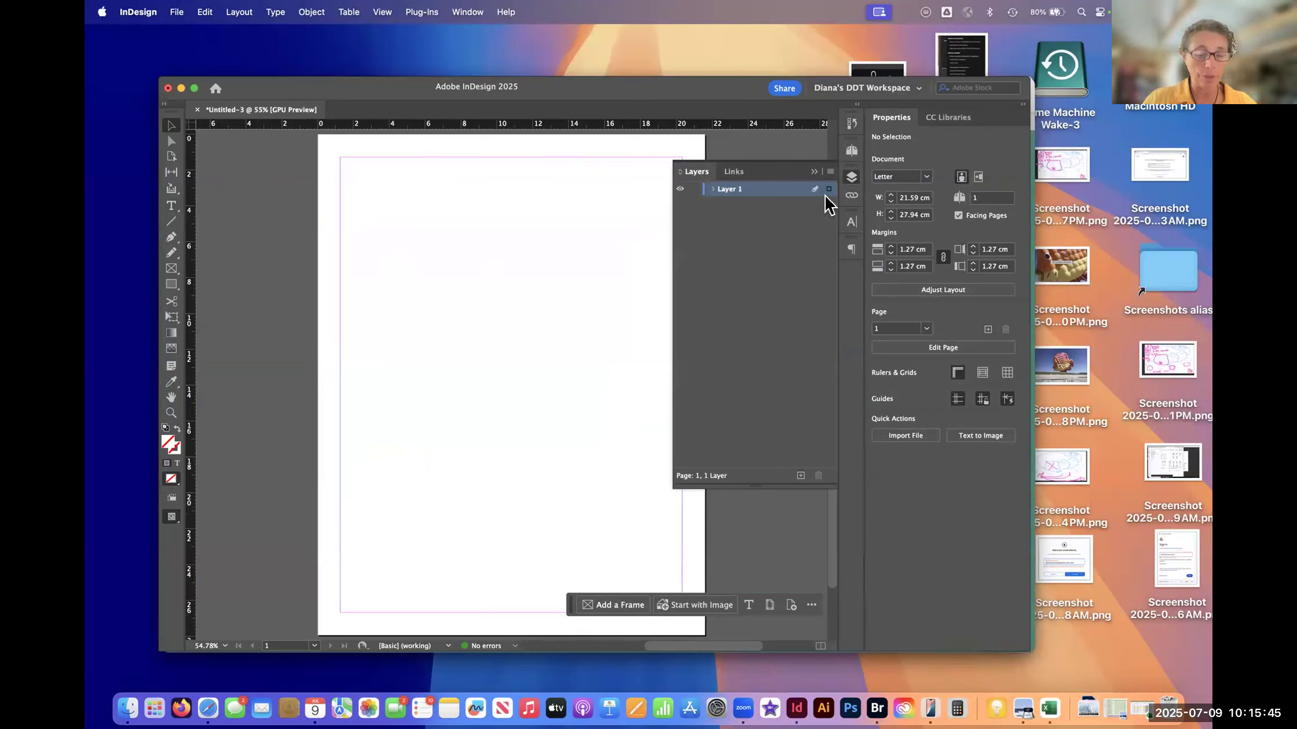
pyautogui.hscroll(1, 597, 275)
pyautogui.scroll(-1, 597, 274)
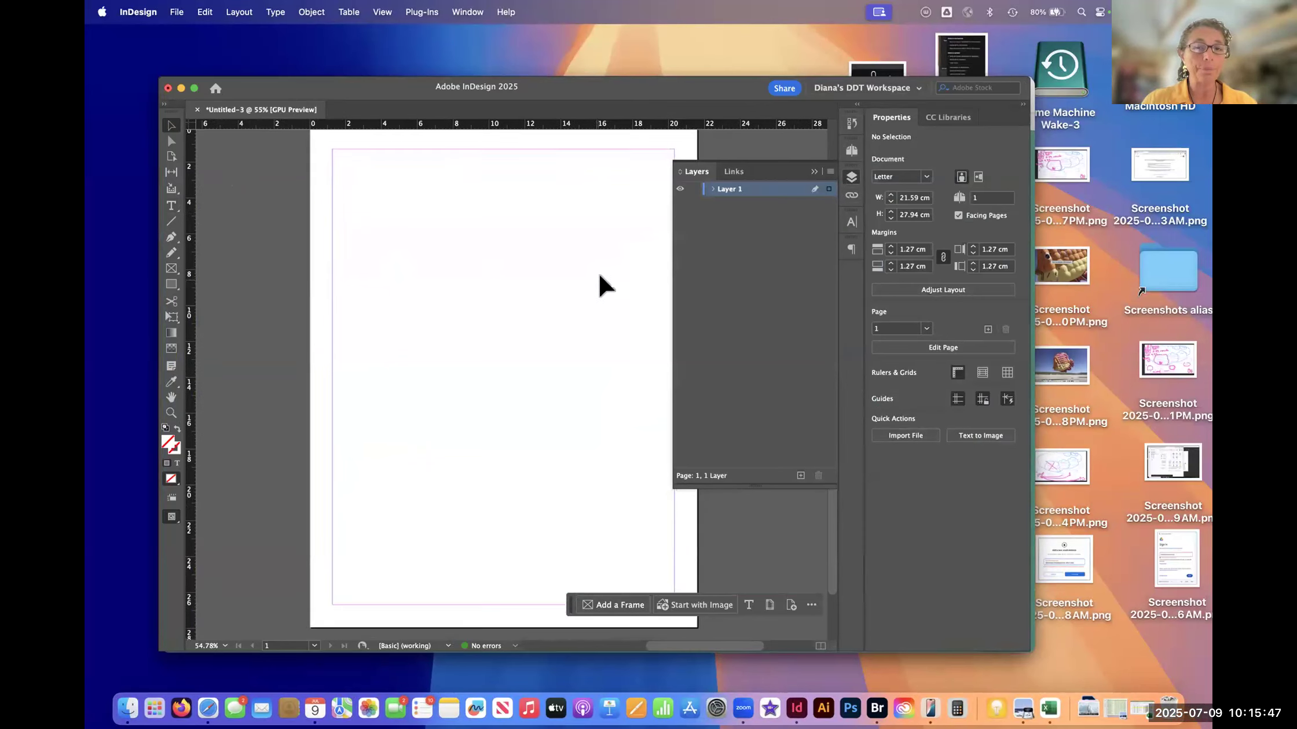
pyautogui.hscroll(2, 648, 207)
pyautogui.scroll(1, 648, 207)
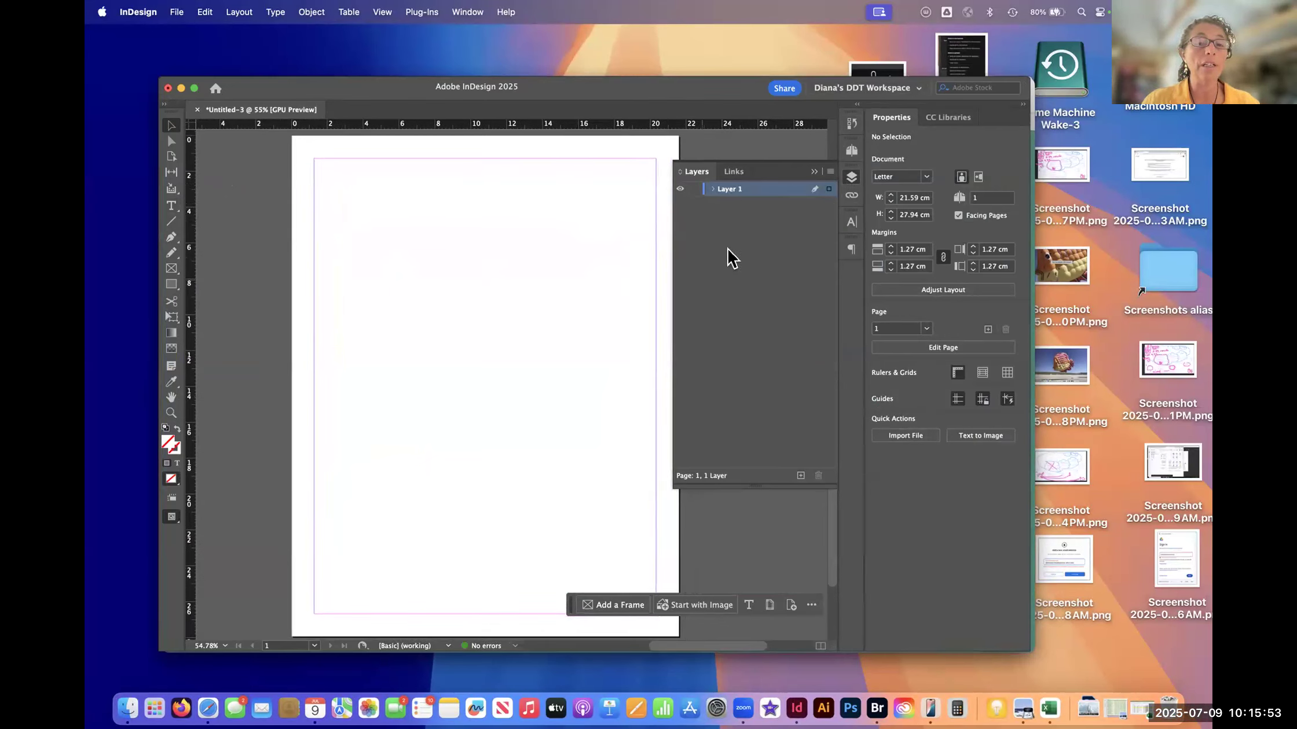
pyautogui.click(813, 172)
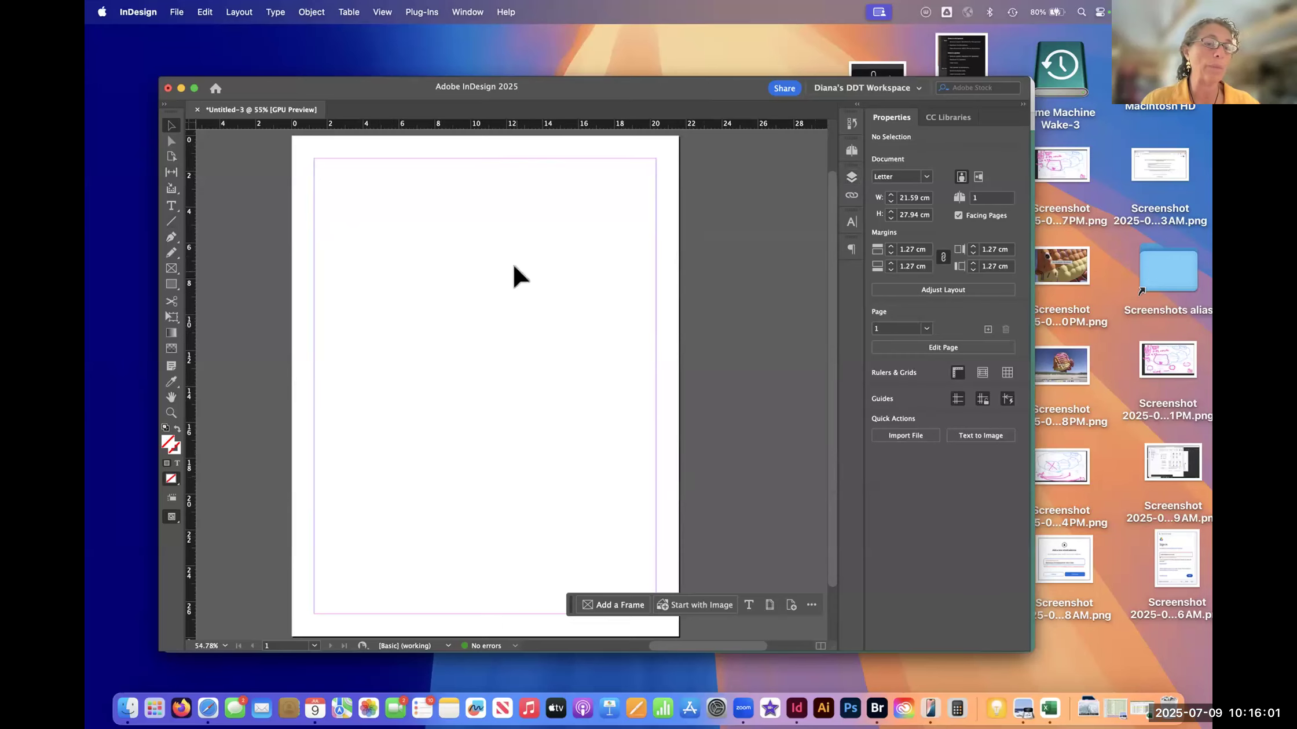
pyautogui.click(171, 205)
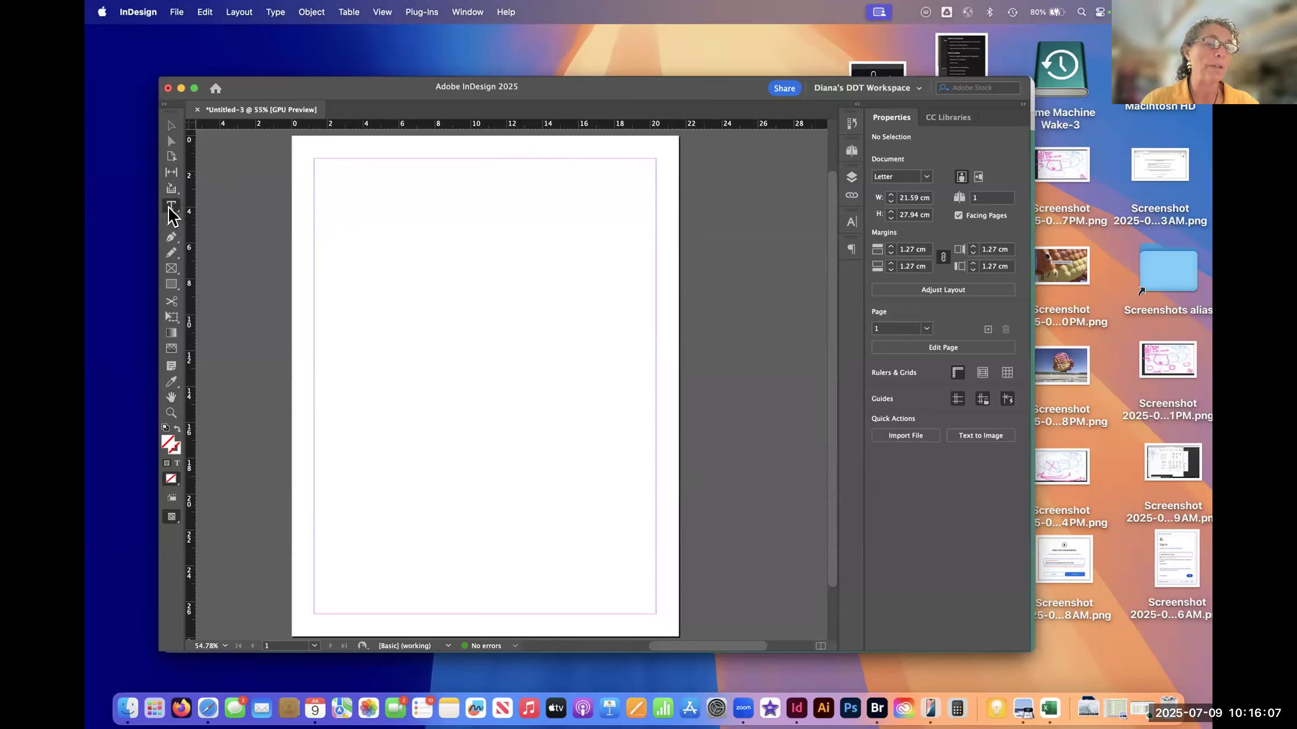
pyautogui.moveTo(364, 189); pyautogui.dragTo(527, 290)
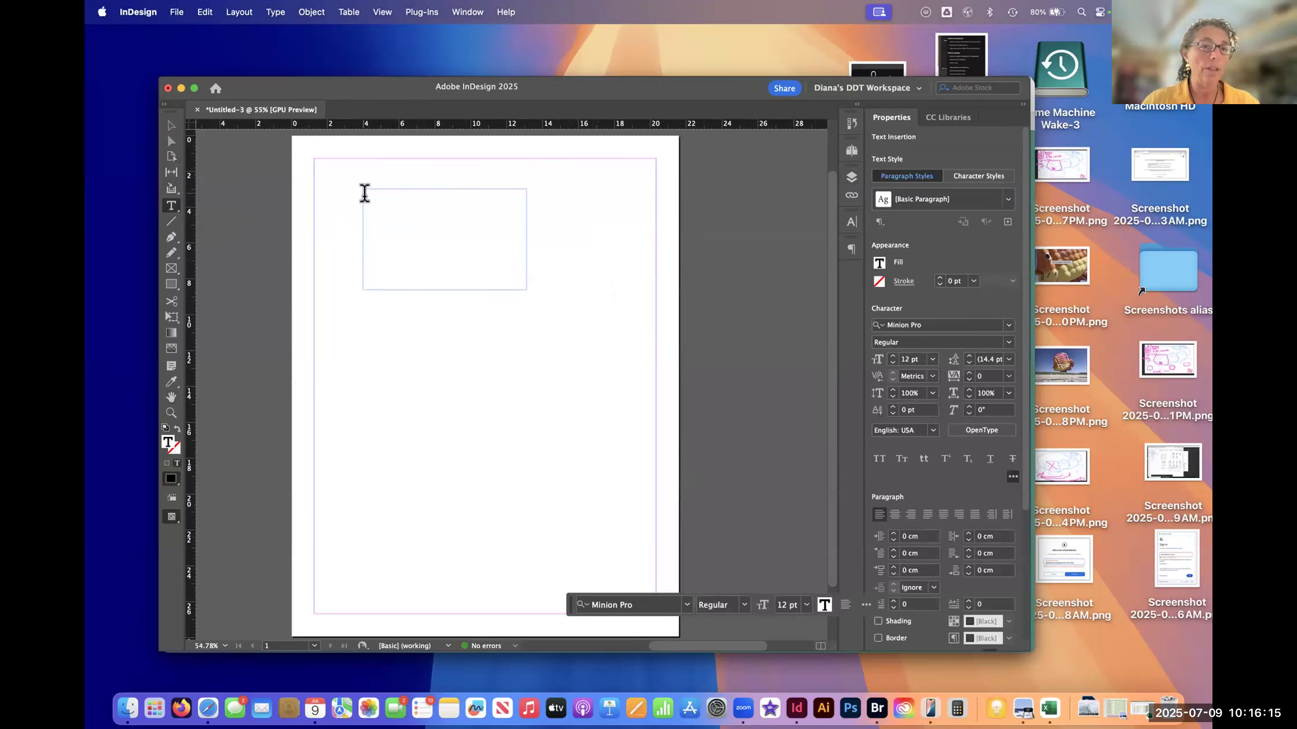
pyautogui.write(';seoif aois df;oasid ;oais')
pyautogui.press('super+z')
pyautogui.press('super+z')
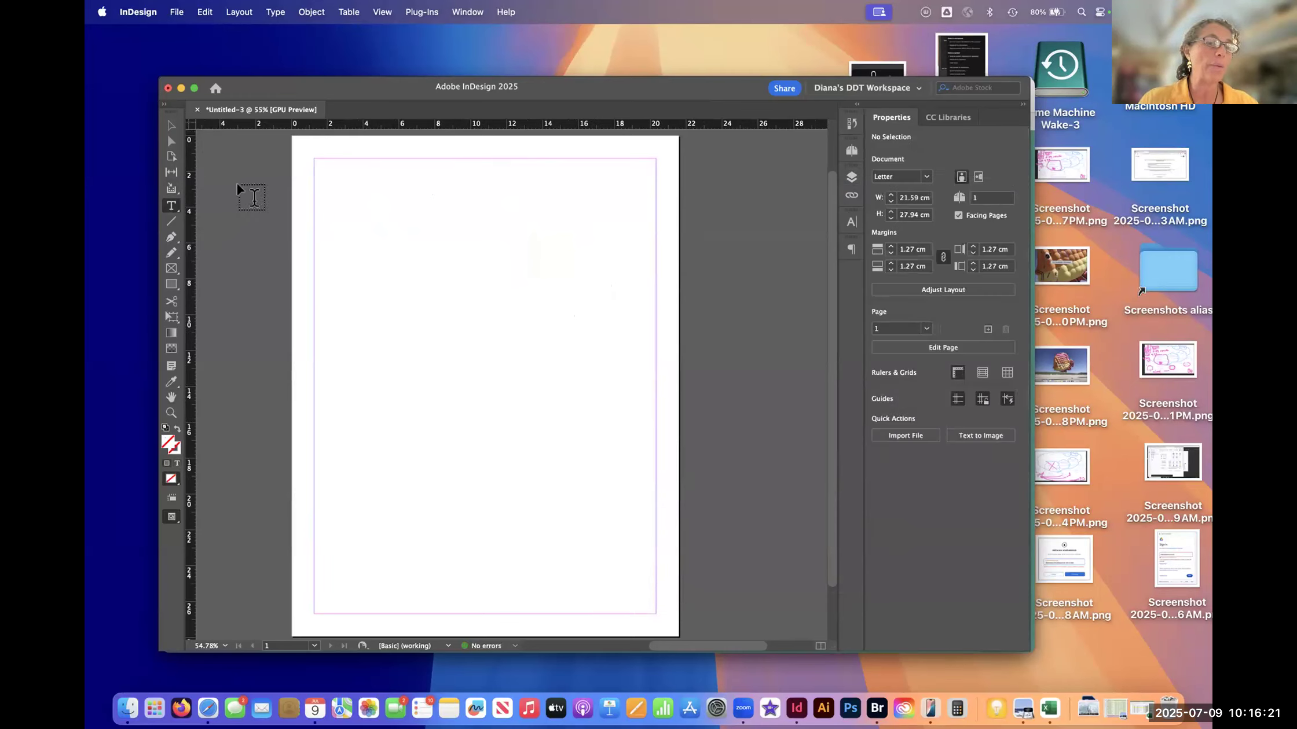
# - Draw a text frame about 8.9 by 2.57 cm near the page's upper margin and enter "This is my first text"
pyautogui.click(173, 207)
pyautogui.click(224, 221)
pyautogui.moveTo(383, 199); pyautogui.dragTo(543, 246)
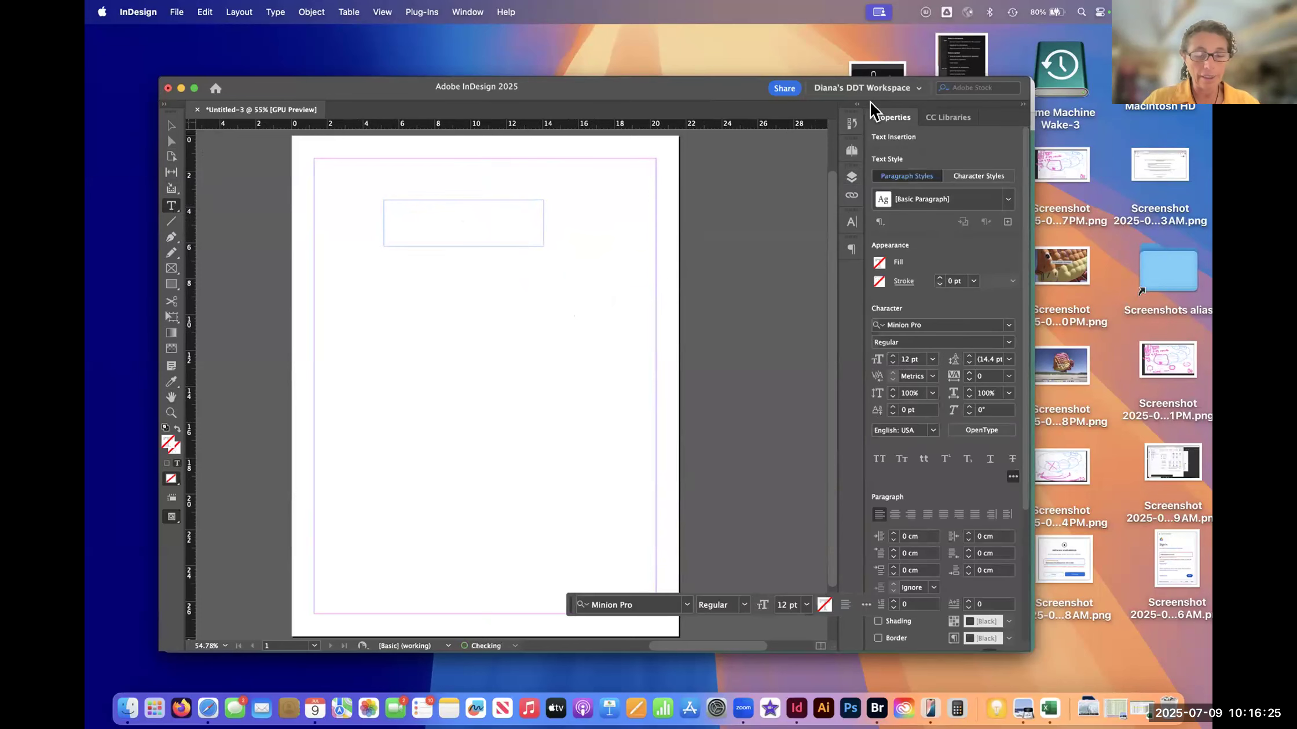
pyautogui.write('Thisis my firs')
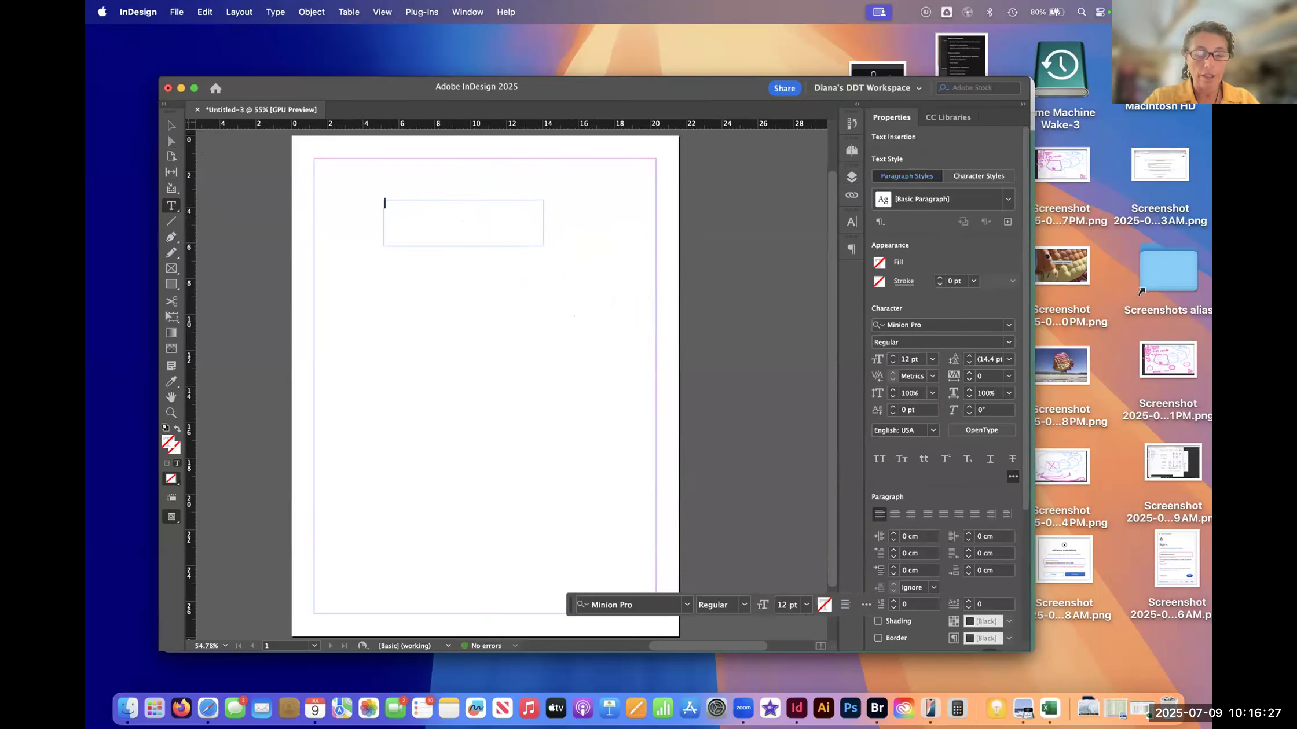
pyautogui.write('t text')
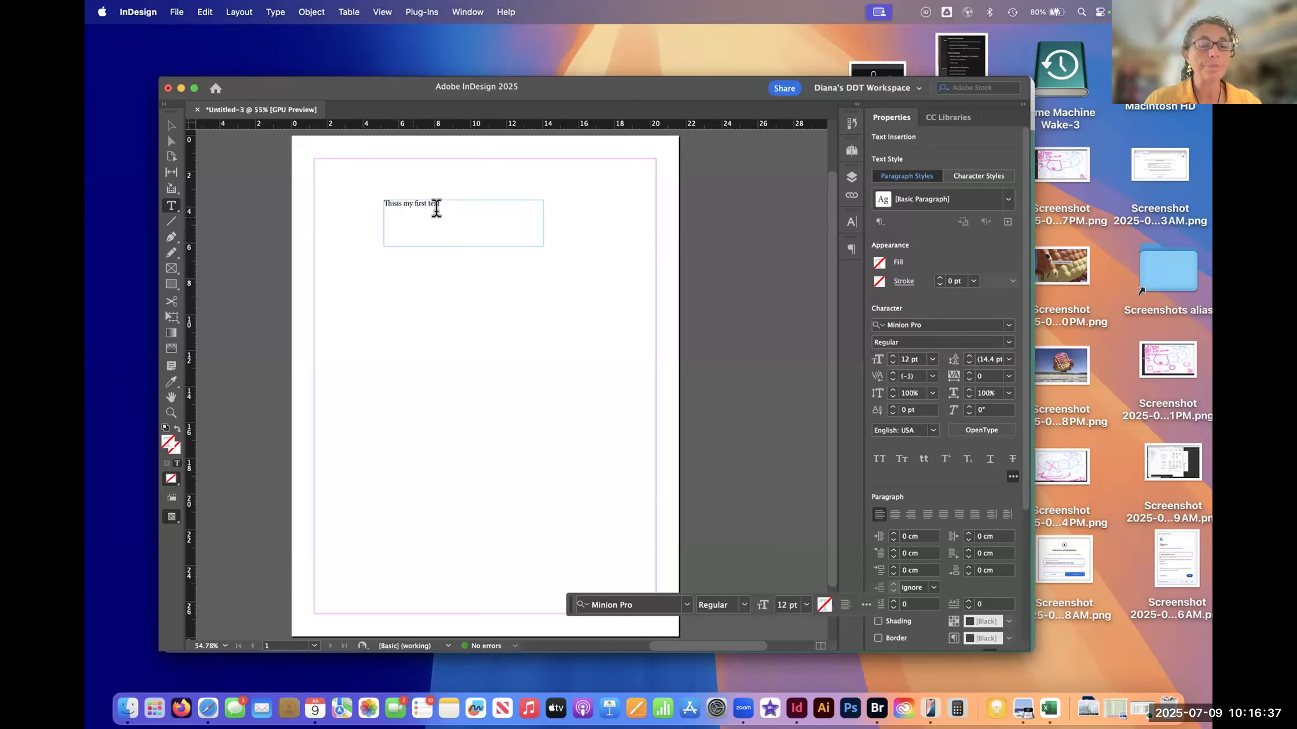
pyautogui.click(397, 203)
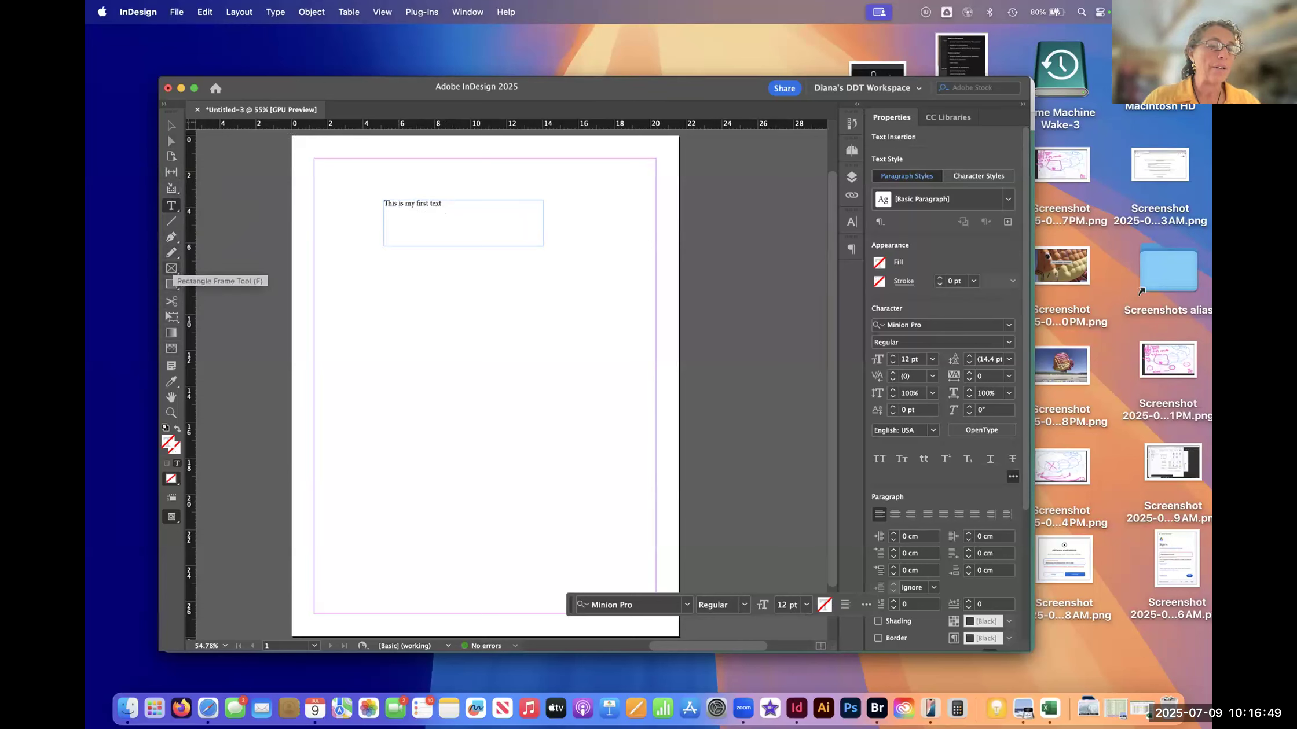
# - Draw a rectangle about 7.3 by 5.07 cm below the text frame with the Rectangle tool
pyautogui.click(171, 284)
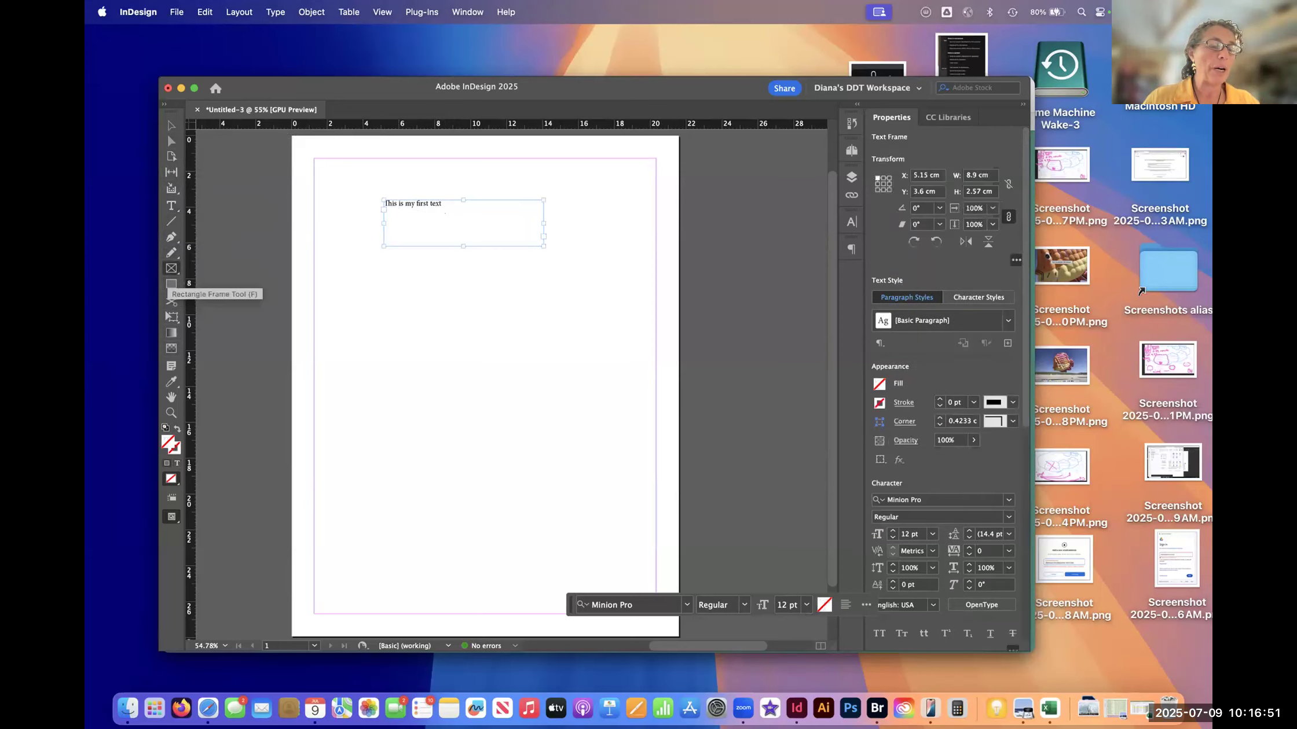
pyautogui.click(171, 284)
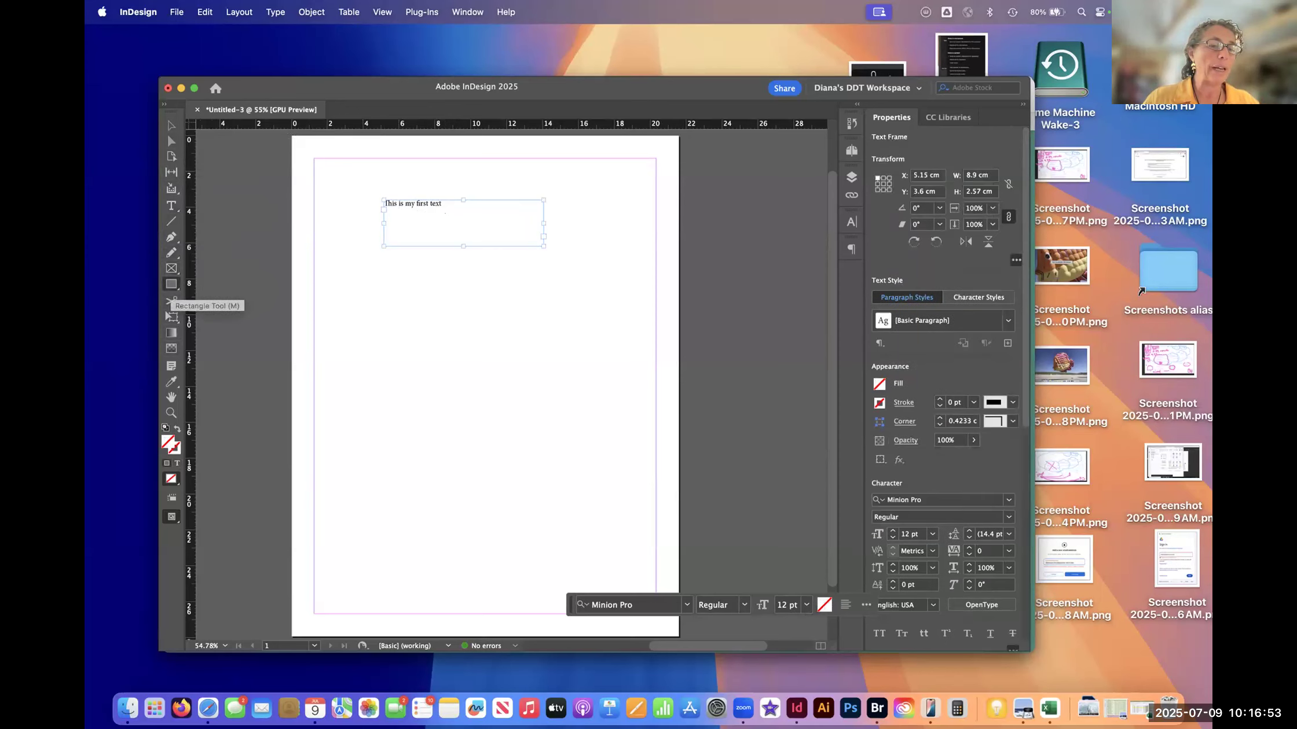
pyautogui.click(171, 268)
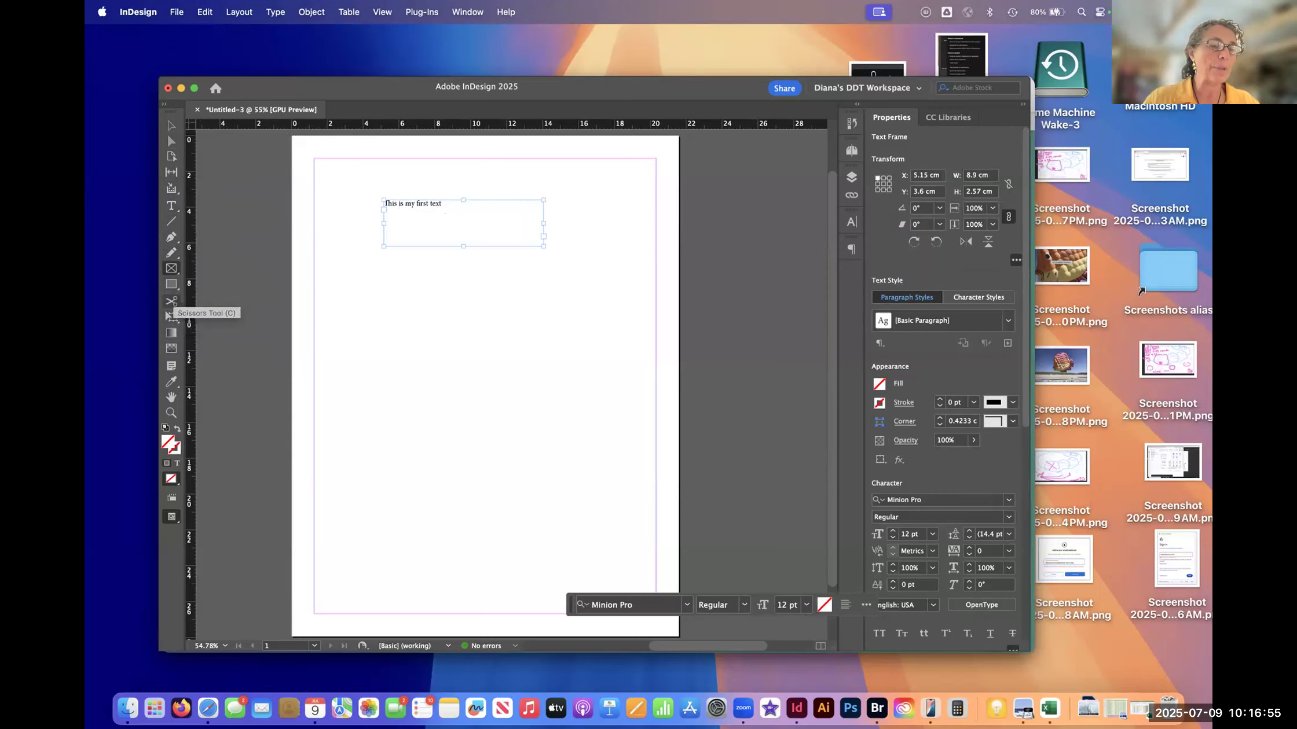
pyautogui.click(172, 285)
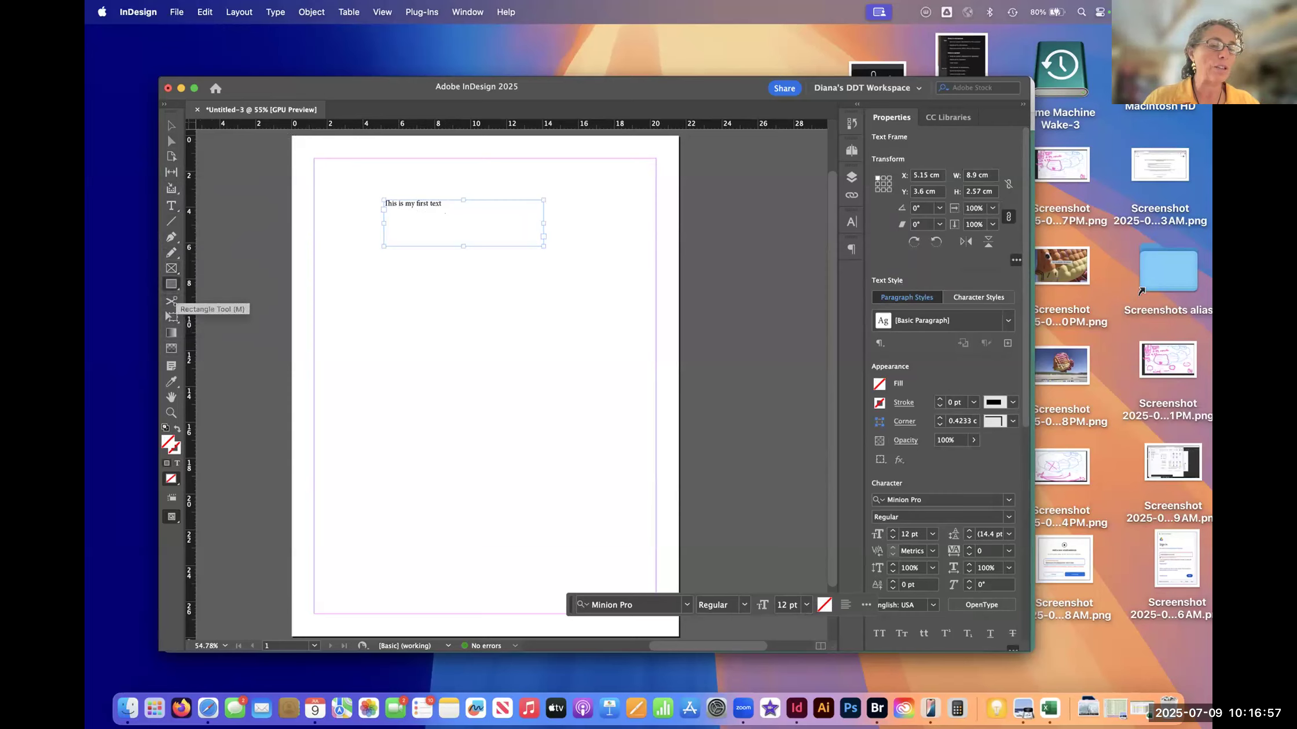
pyautogui.moveTo(449, 300); pyautogui.dragTo(580, 392)
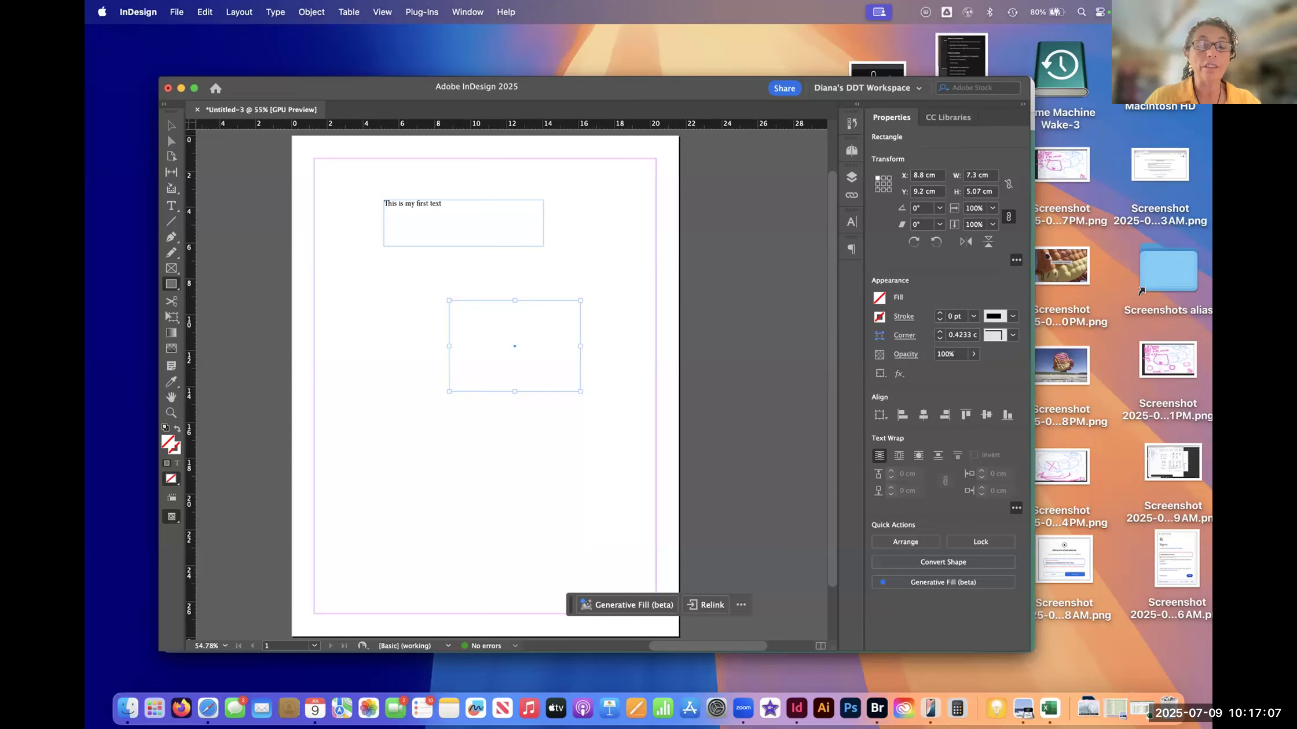
# - Fill the rectangle with the cyan C=100 M=0 Y=0 swatch, and deselect it with the Selection tool
pyautogui.click(879, 298)
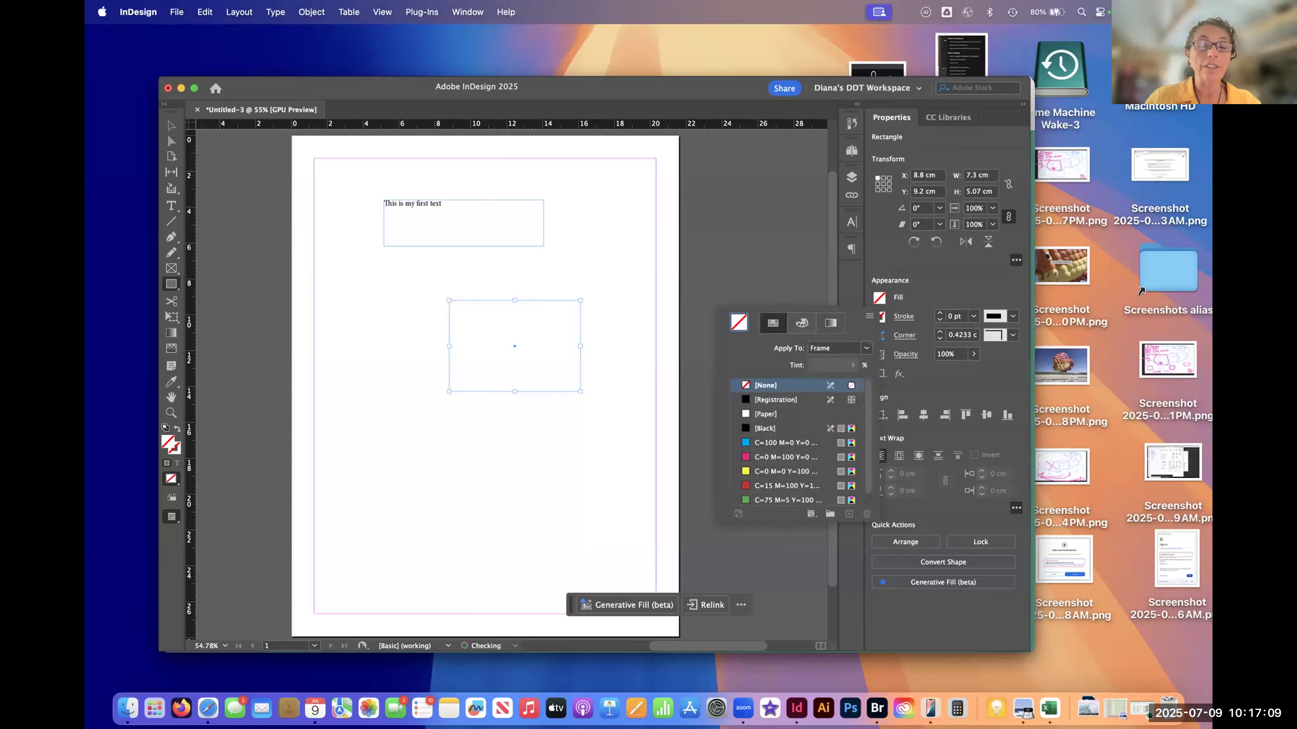
pyautogui.click(772, 443)
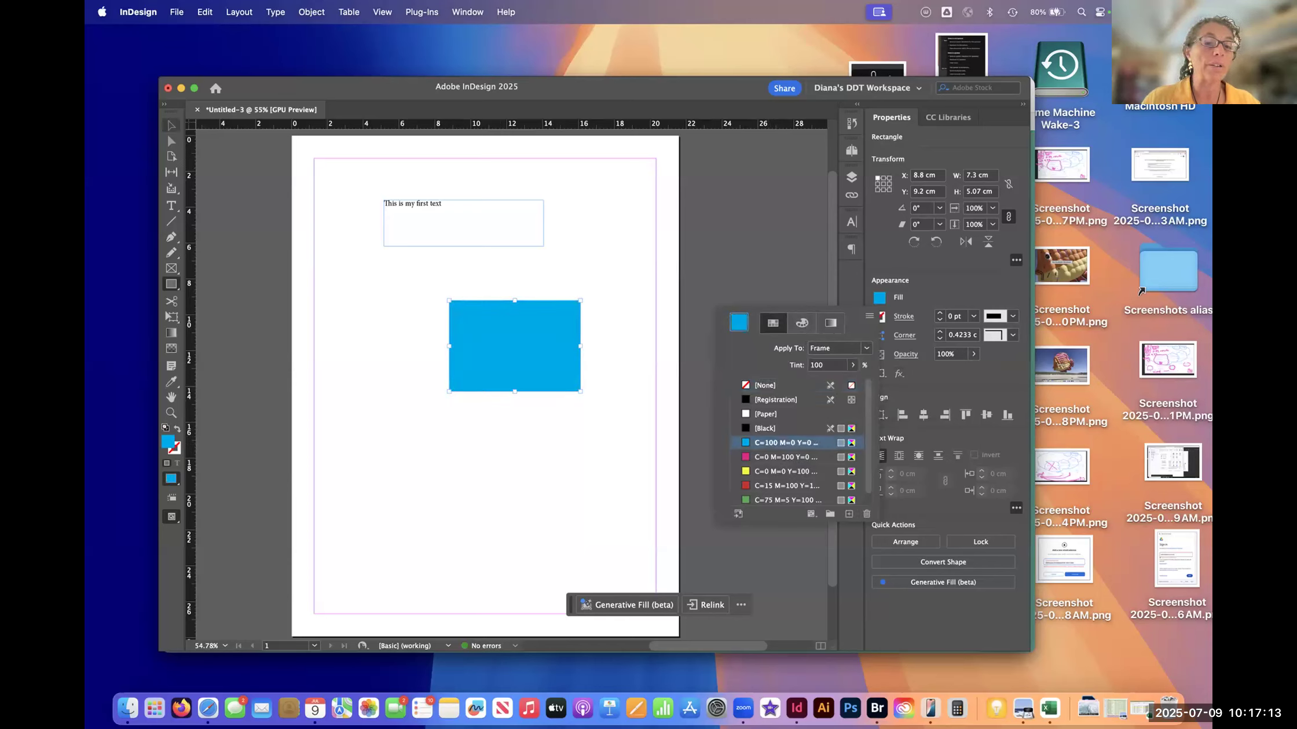
pyautogui.click(171, 126)
pyautogui.click(171, 125)
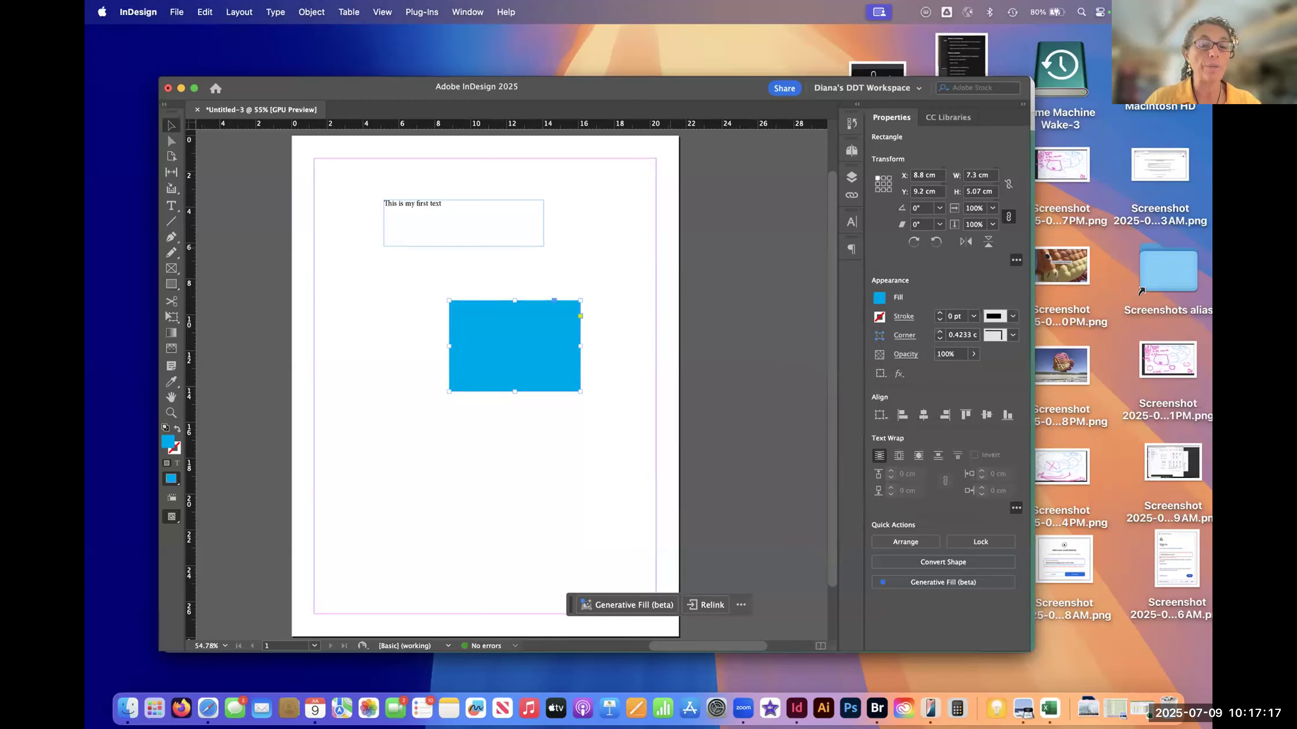
pyautogui.click(600, 186)
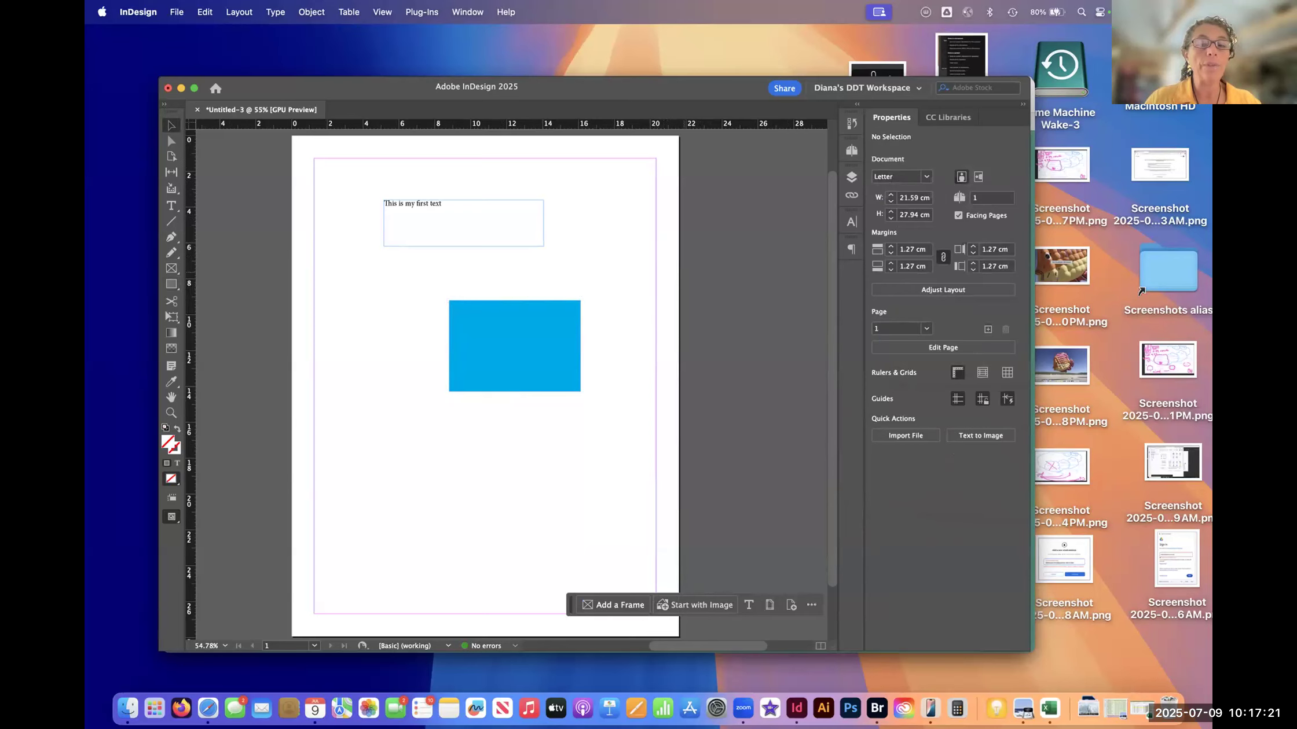
# - Open the Layers panel, and move the blue rectangle slightly up and left to about X 7.75 cm, Y 8.27 cm
pyautogui.click(851, 177)
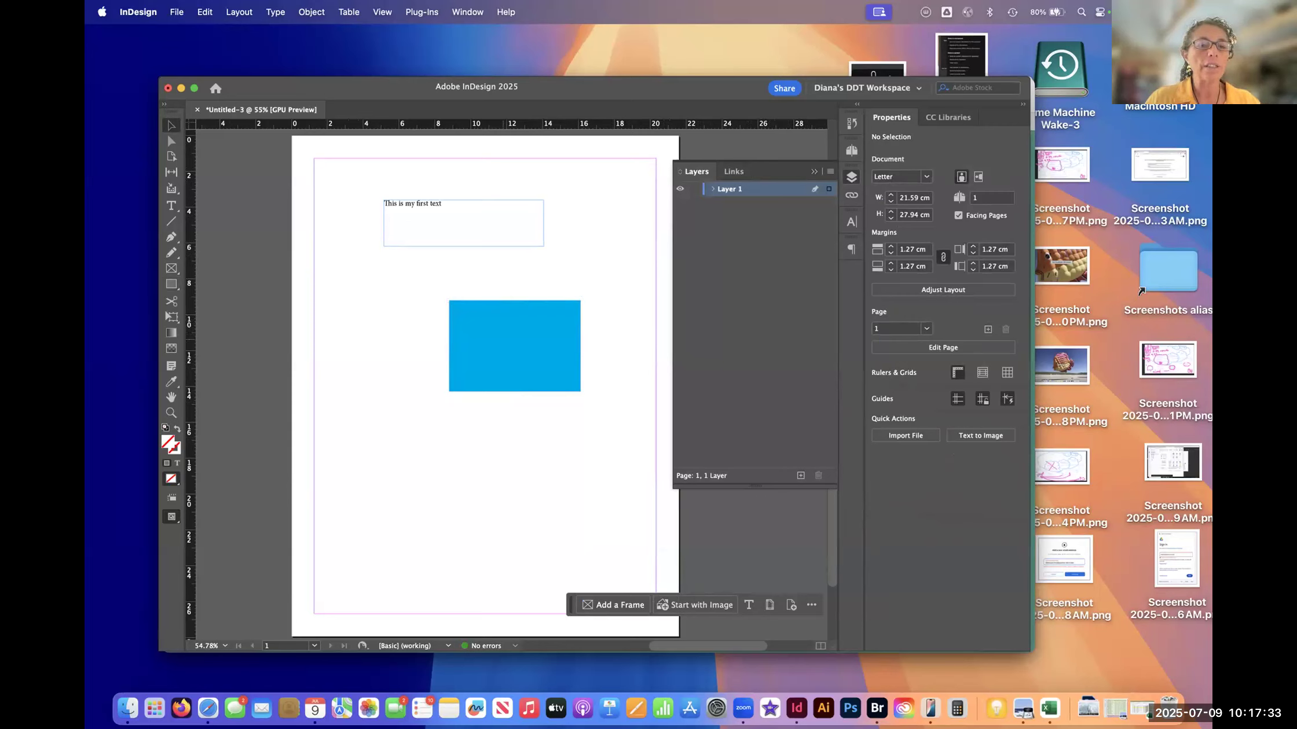
pyautogui.moveTo(515, 346)
pyautogui.mouseDown()
pyautogui.moveTo(515, 300)
pyautogui.moveTo(496, 328)
pyautogui.mouseUp()
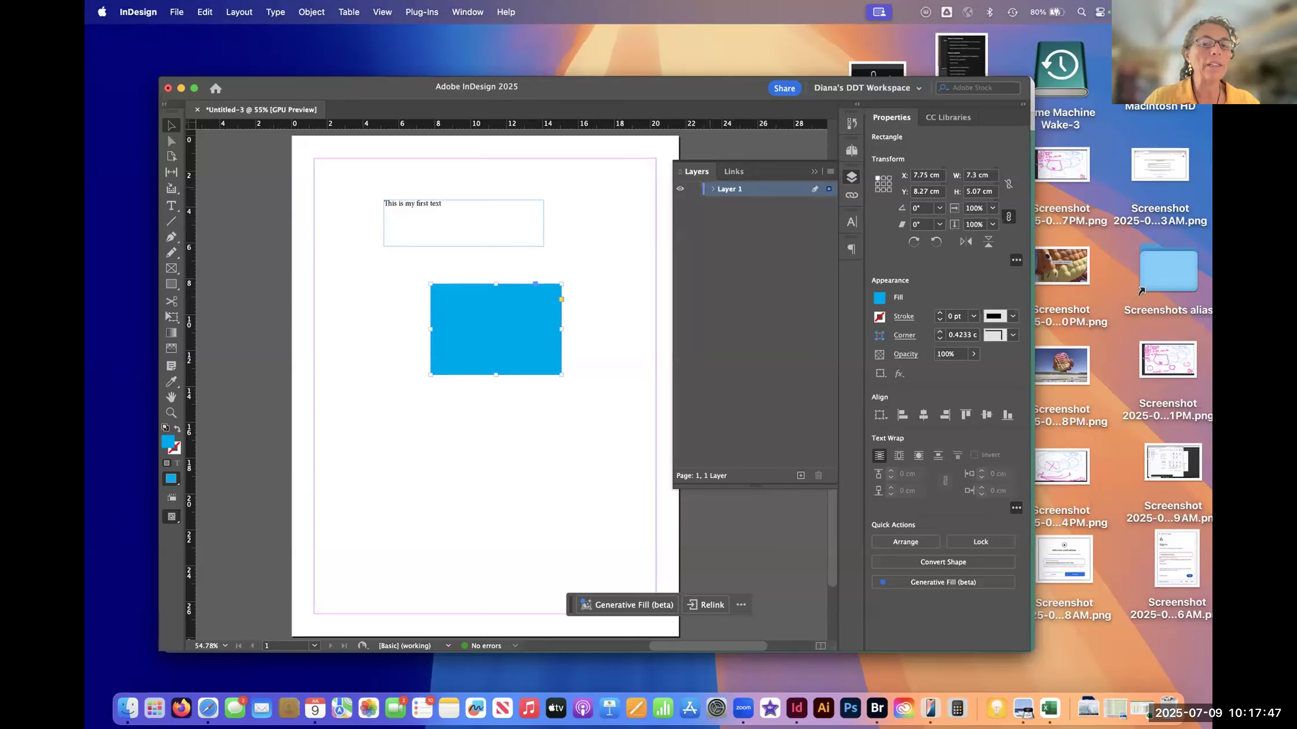
# - Expand Layer 1 to examine the rectangle and text entries it contains, deselect the rectangle, and collapse the layer
pyautogui.click(713, 189)
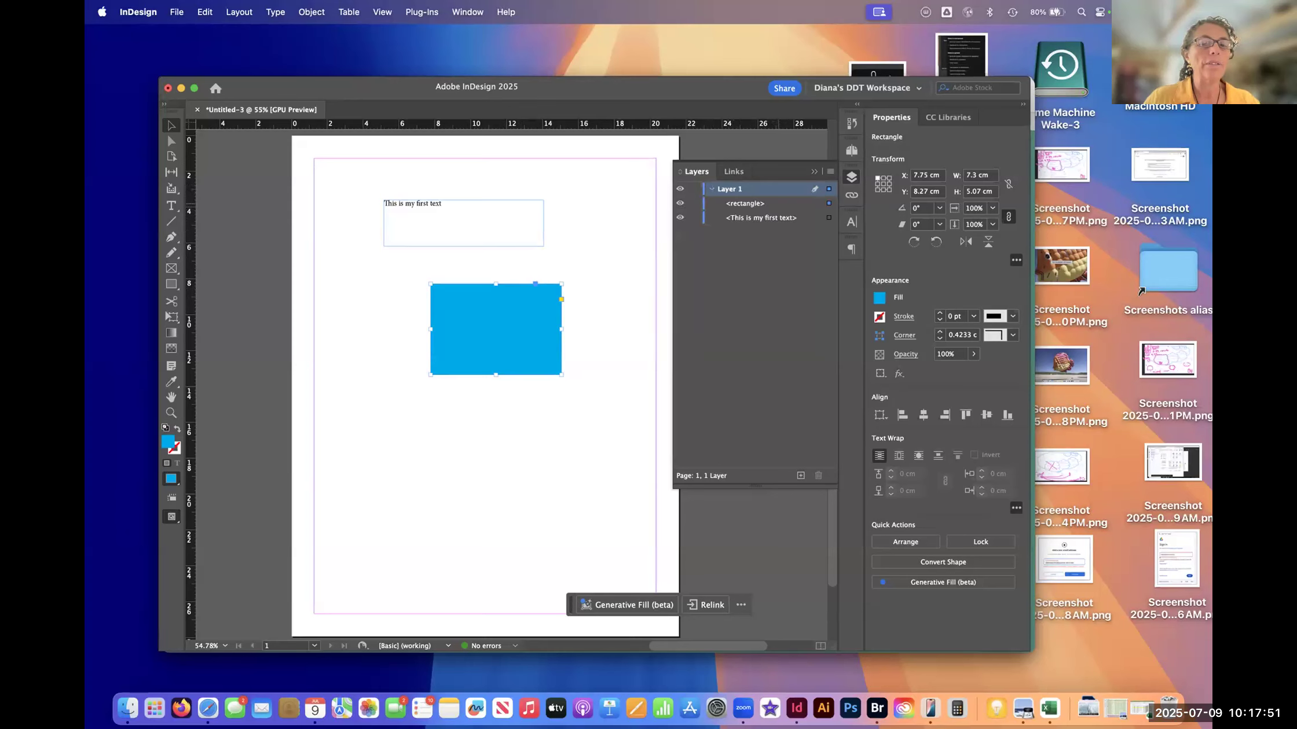
pyautogui.click(755, 204)
pyautogui.click(760, 217)
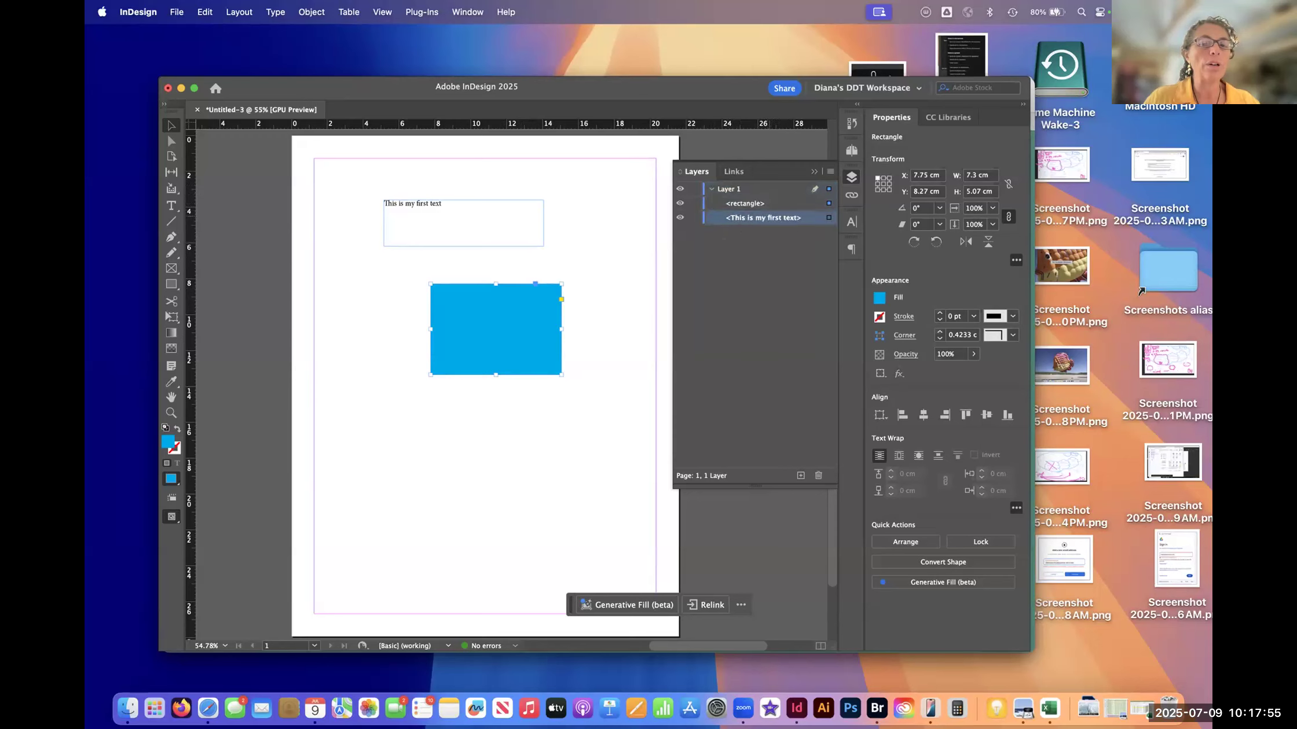
pyautogui.click(755, 189)
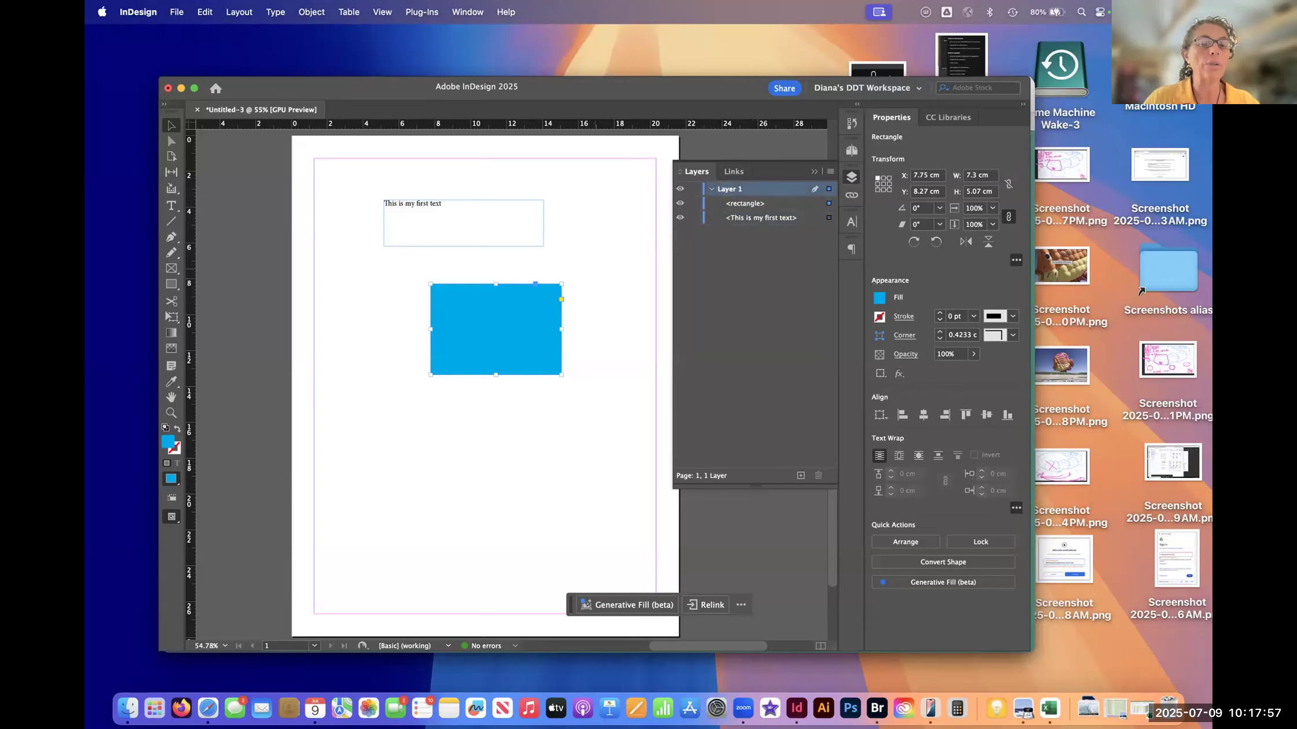
pyautogui.click(597, 270)
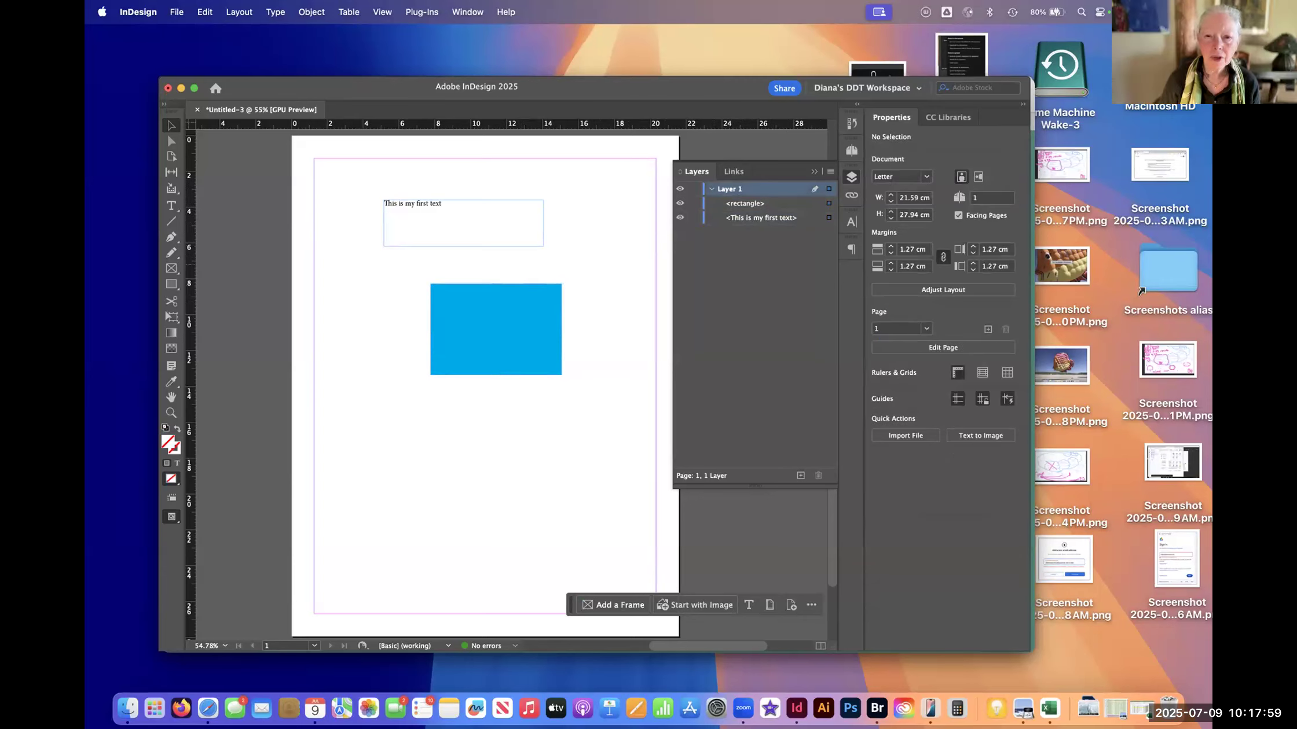
pyautogui.click(712, 190)
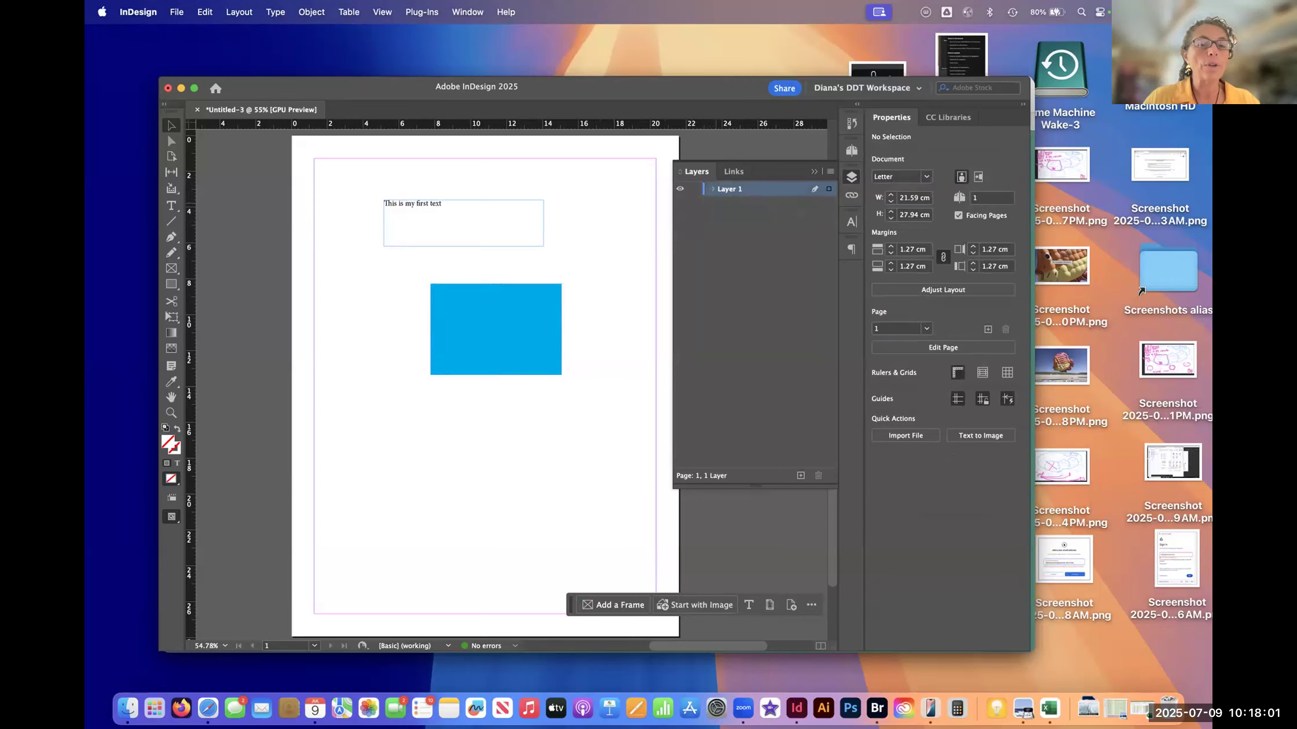
# - Draw a second rectangle about 5.9 by 6.1 cm on the page's lower-left part, below the blue rectangle
pyautogui.click(171, 284)
pyautogui.moveTo(371, 417); pyautogui.dragTo(478, 527)
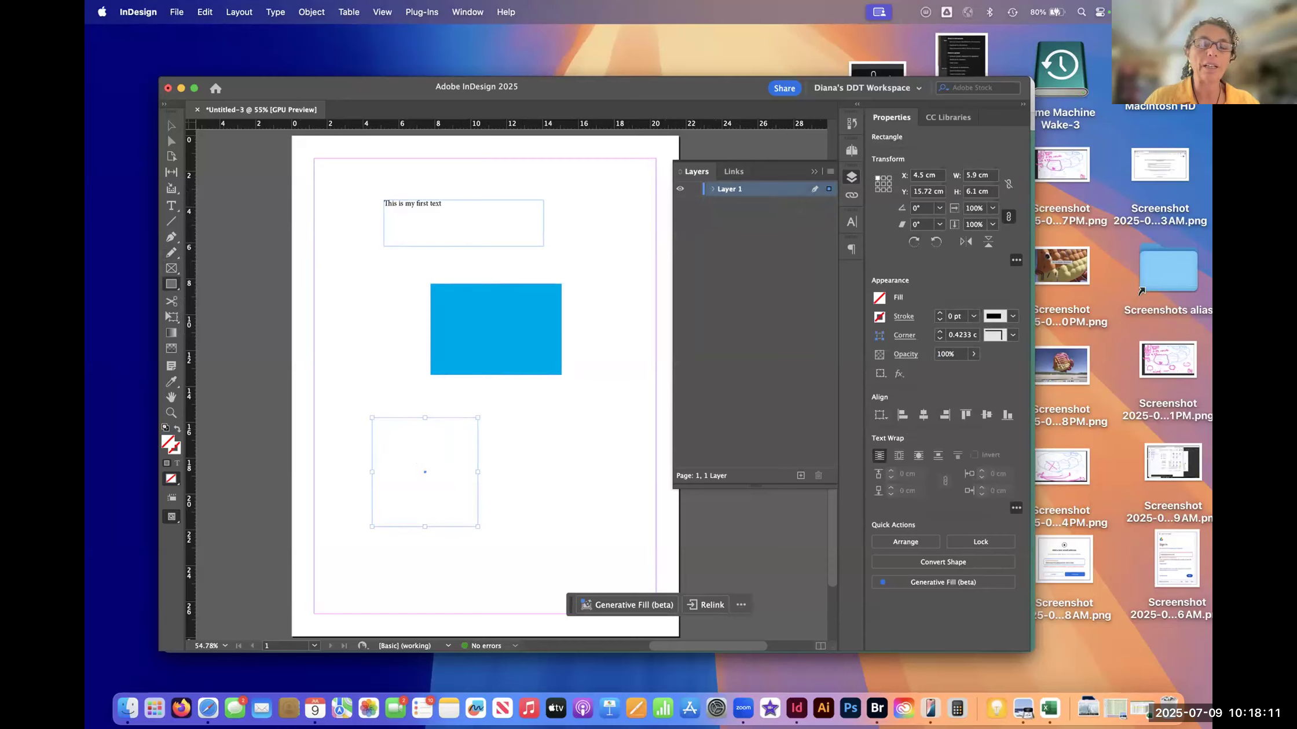
# - Fill the lower rectangle with the magenta C=0 M=100 Y=0 swatch, and close the Layers panel
pyautogui.click(879, 297)
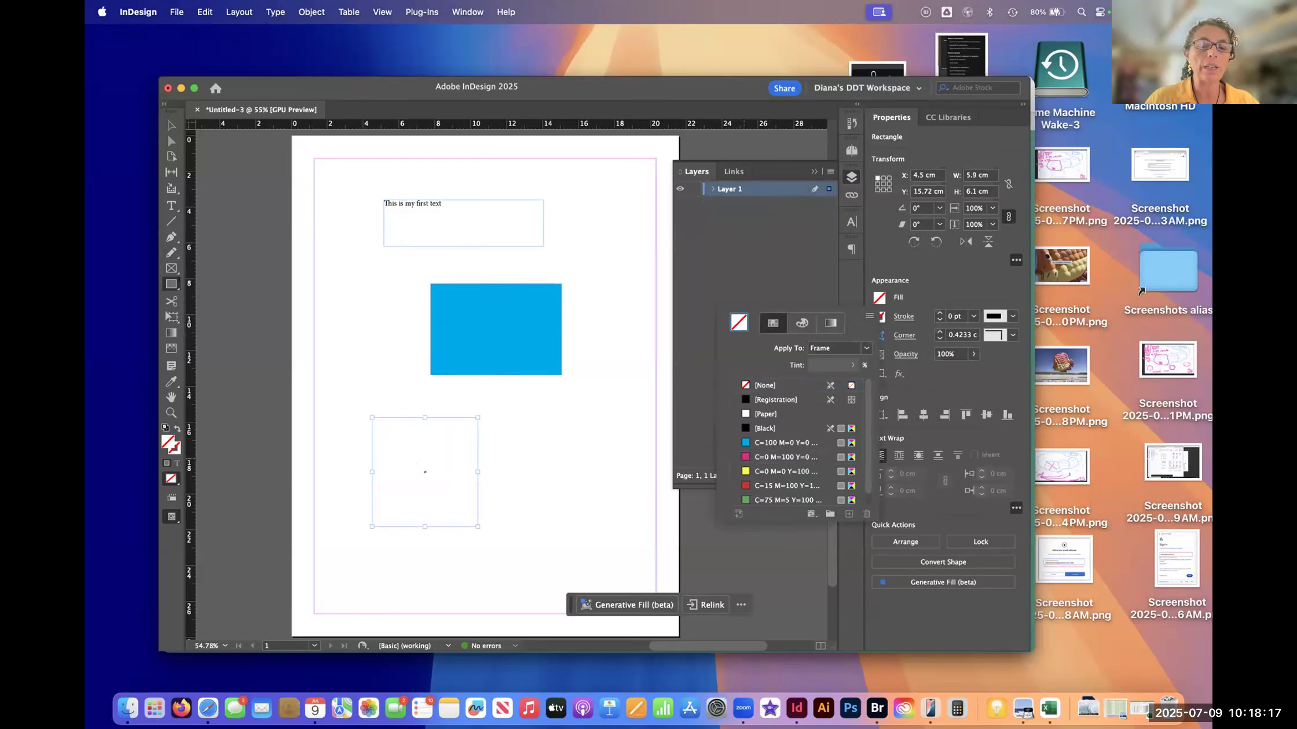
pyautogui.click(785, 456)
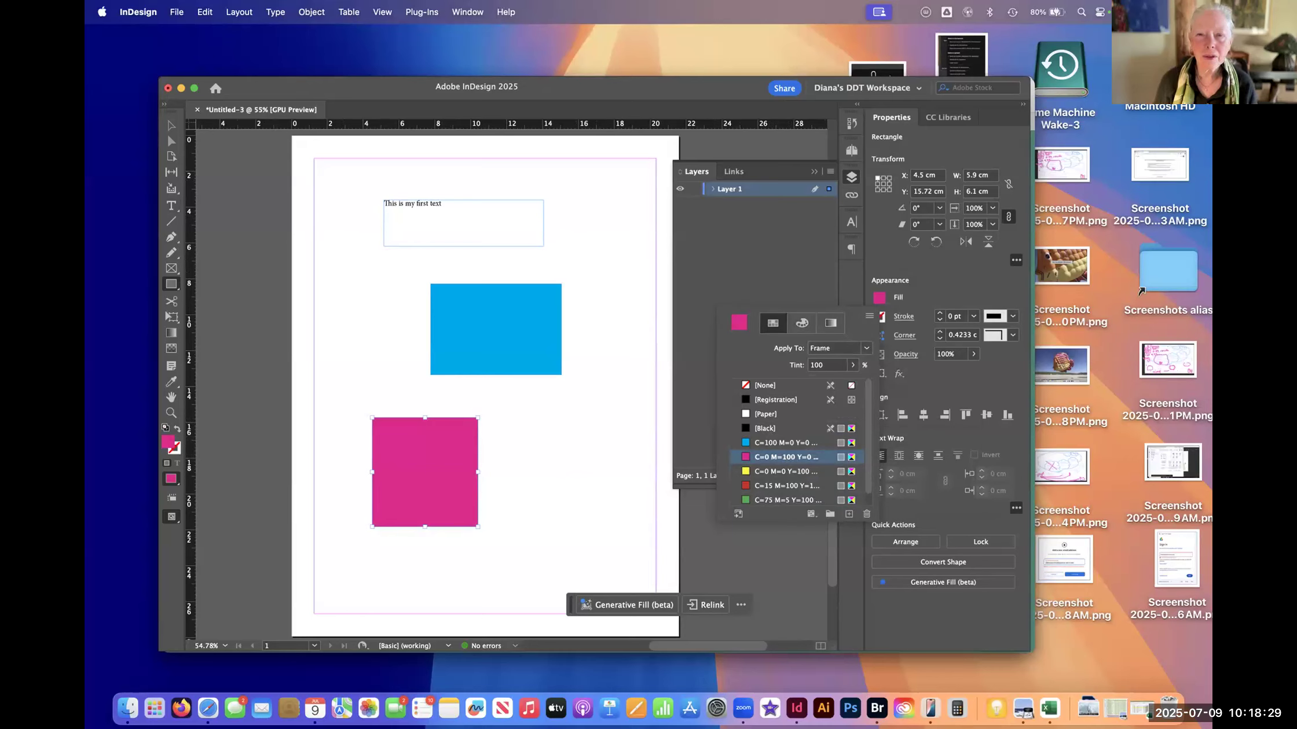
pyautogui.press('Escape')
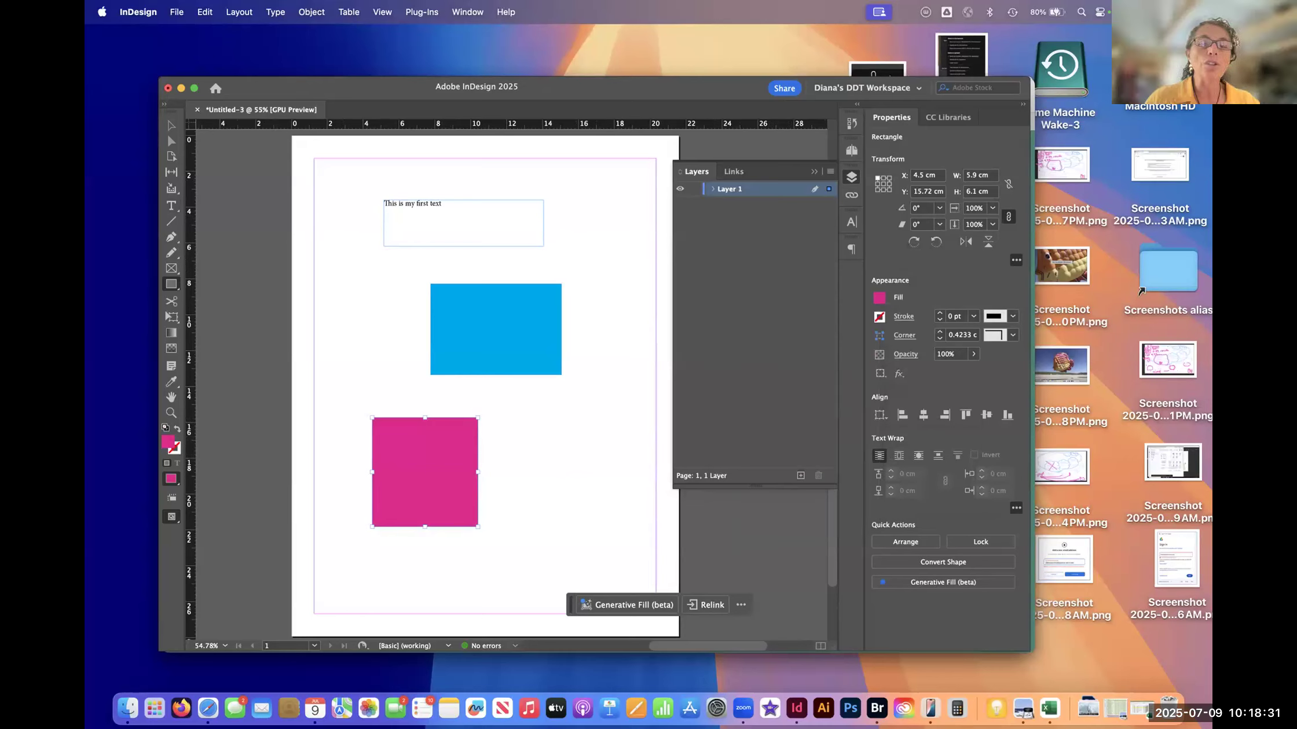
pyautogui.press('F7')
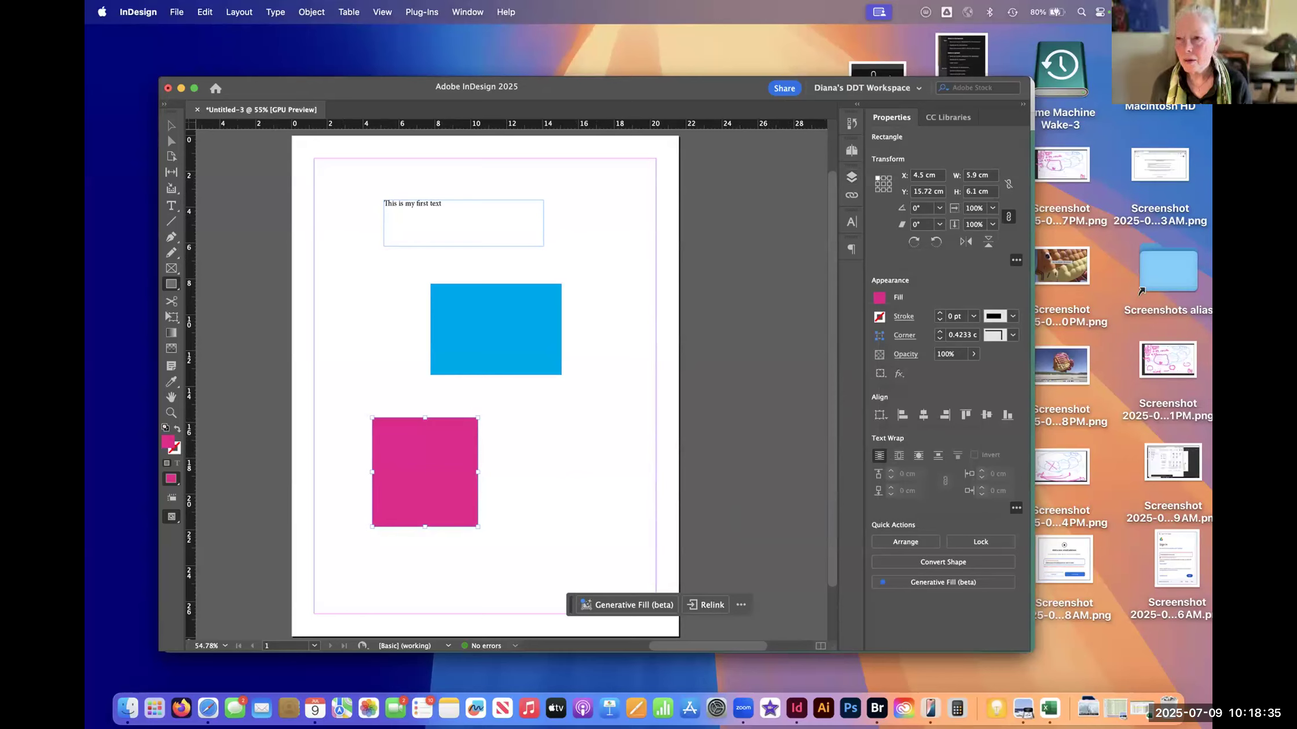
# - Draw a third rectangle about 5.1 by 3.7 cm between the blue and magenta ones, toward the page's right margin
pyautogui.click(172, 284)
pyautogui.click(226, 299)
pyautogui.moveTo(531, 386); pyautogui.dragTo(623, 453)
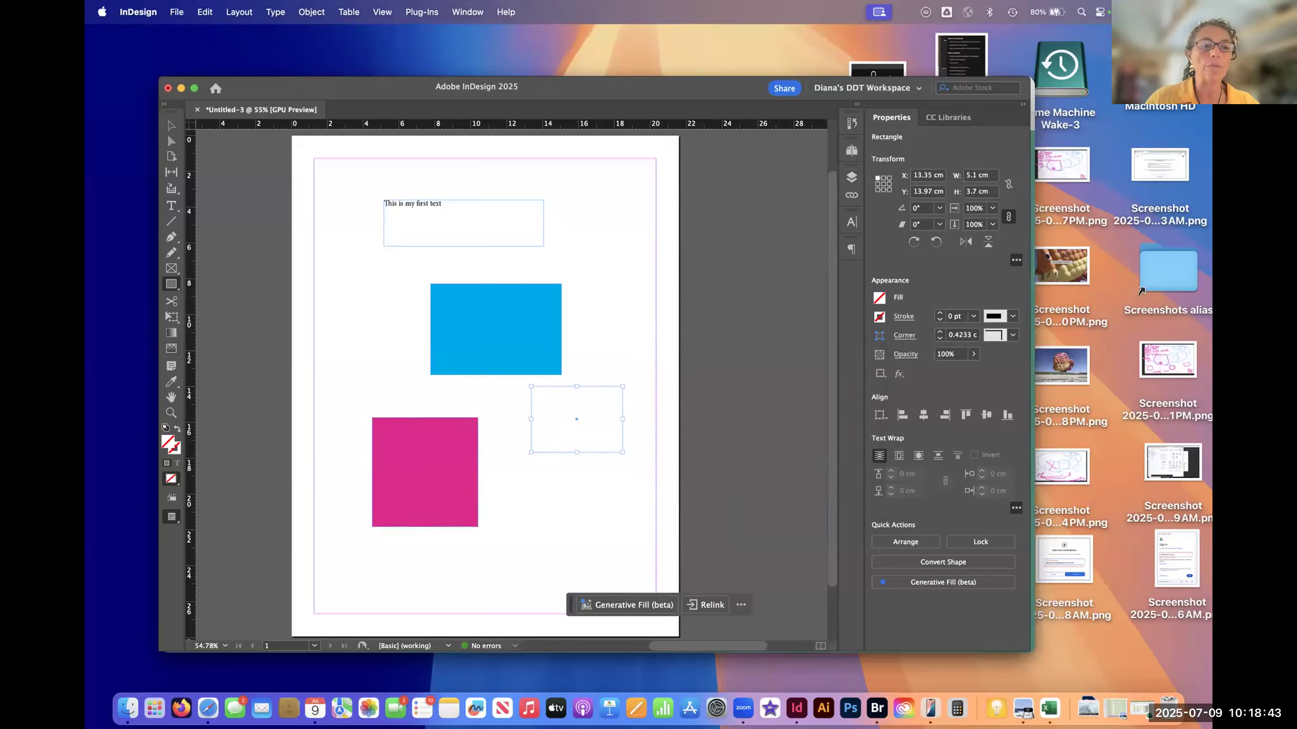
pyautogui.moveTo(943, 258)
pyautogui.mouseDown()
pyautogui.moveTo(867, 269)
pyautogui.moveTo(951, 350)
pyautogui.moveTo(935, 258)
pyautogui.mouseUp()
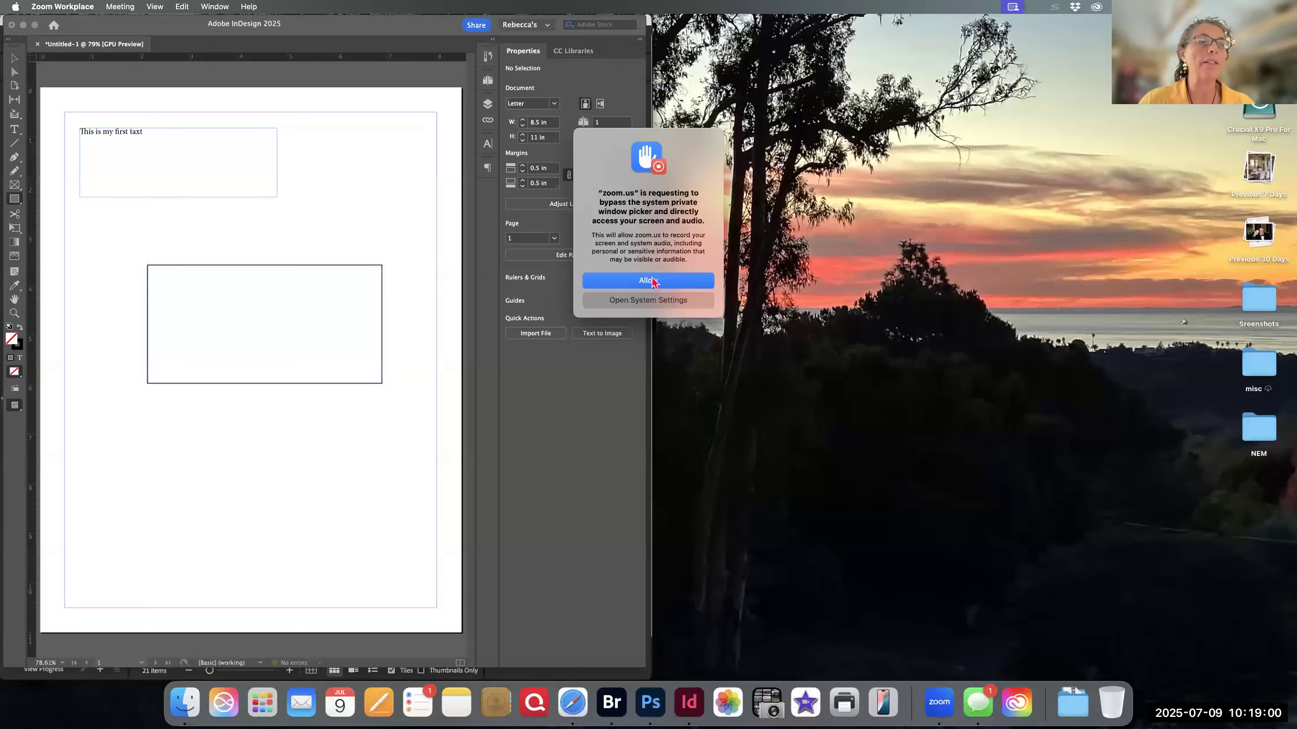
# - In the other Letter document, draw a rectangle about 4.88 by 2.46 in below the outlined one and fill it with yellow C=0 M=0 Y=100
pyautogui.click(653, 282)
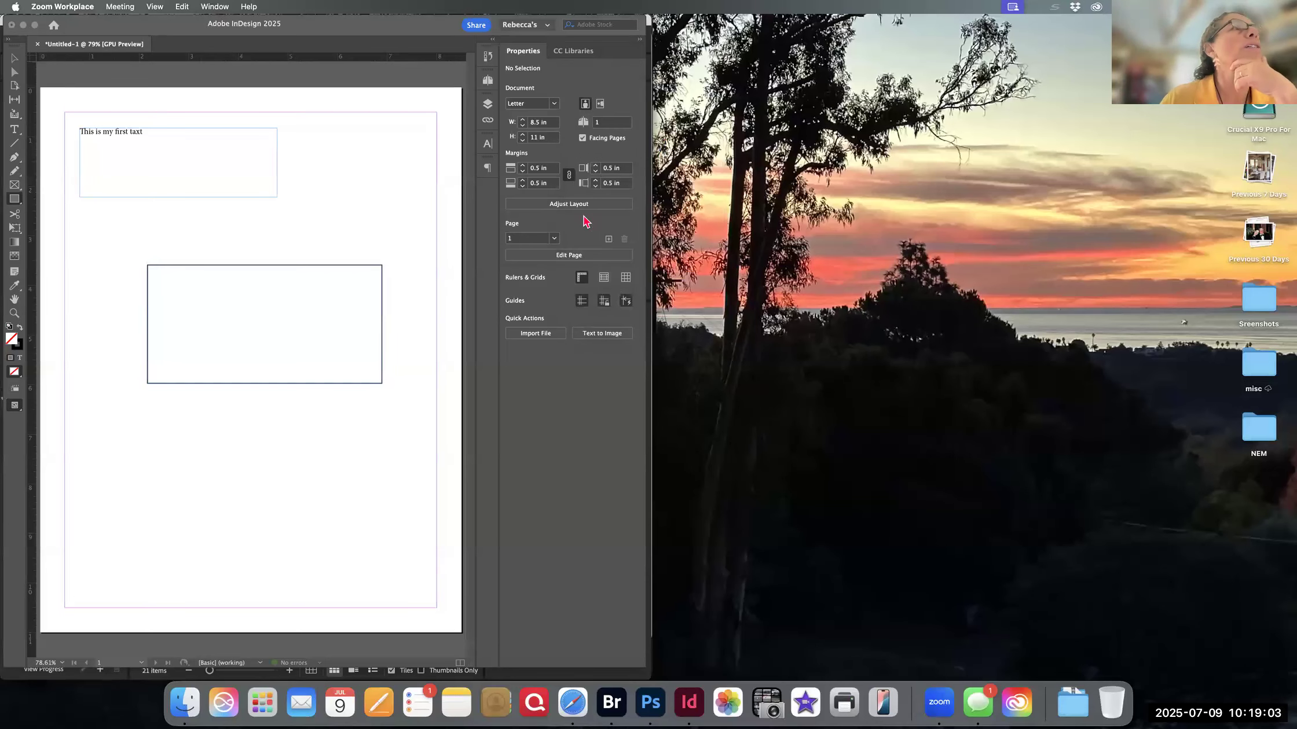
pyautogui.click(323, 357)
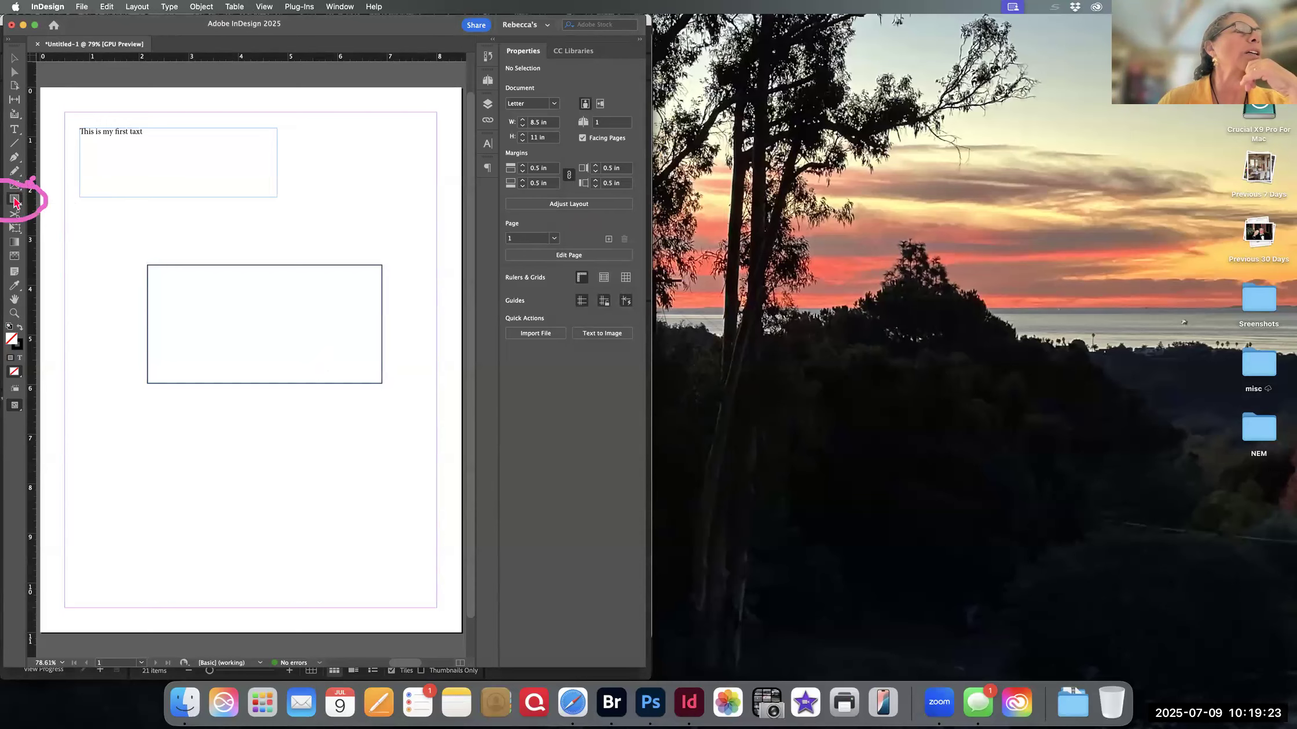
pyautogui.moveTo(135, 432)
pyautogui.mouseDown()
pyautogui.moveTo(130, 476)
pyautogui.moveTo(260, 551)
pyautogui.moveTo(378, 554)
pyautogui.mouseUp()
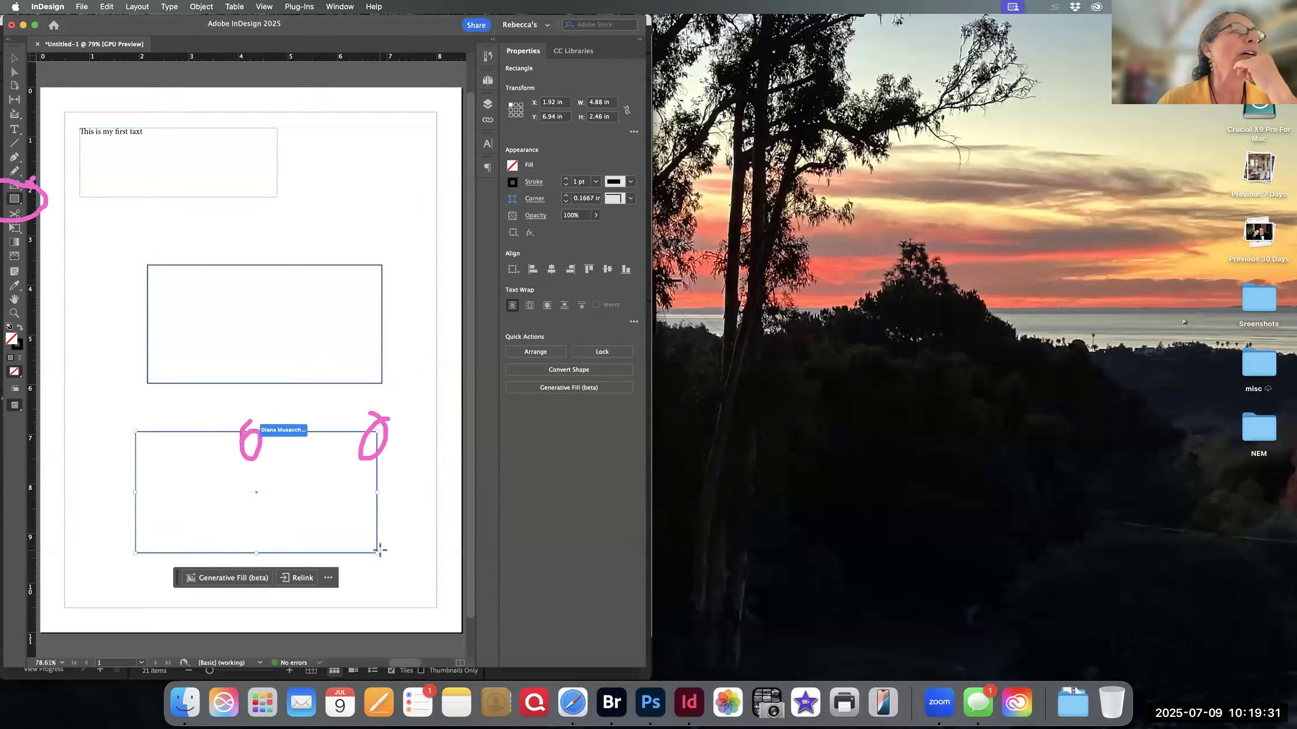
pyautogui.click(513, 166)
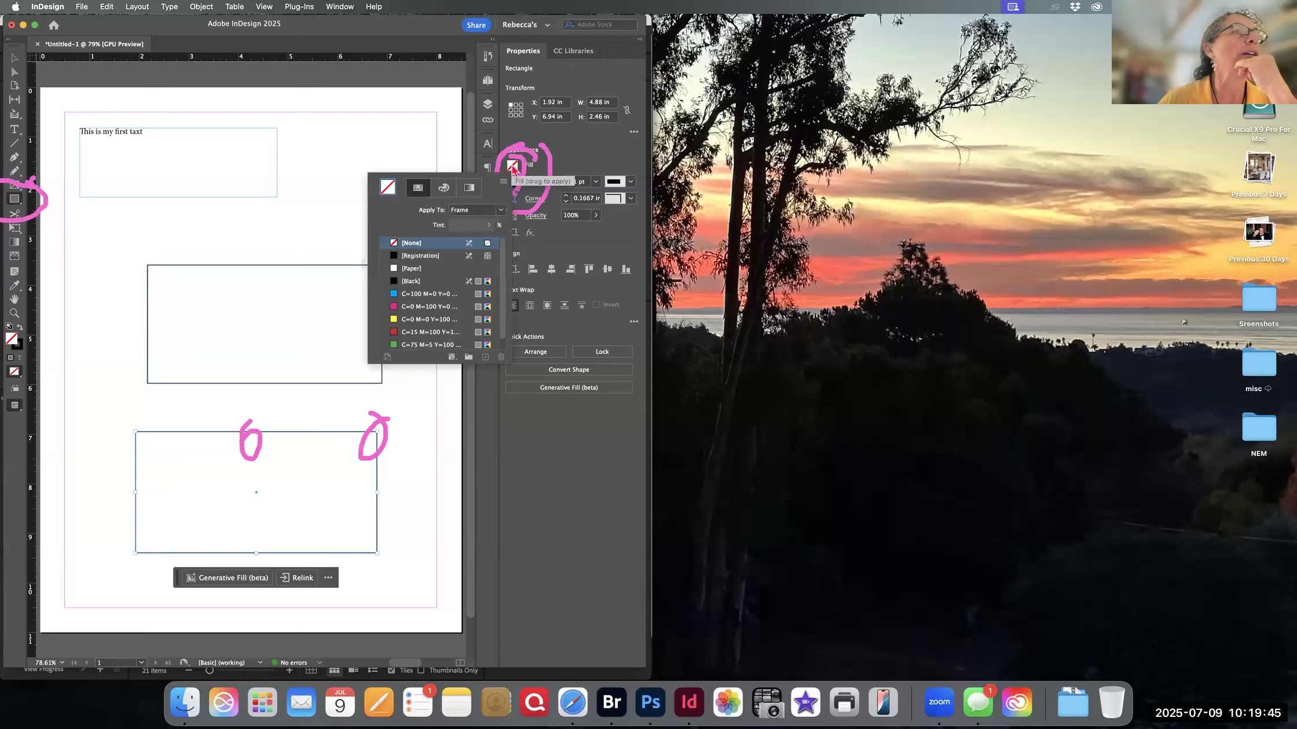
pyautogui.click(417, 324)
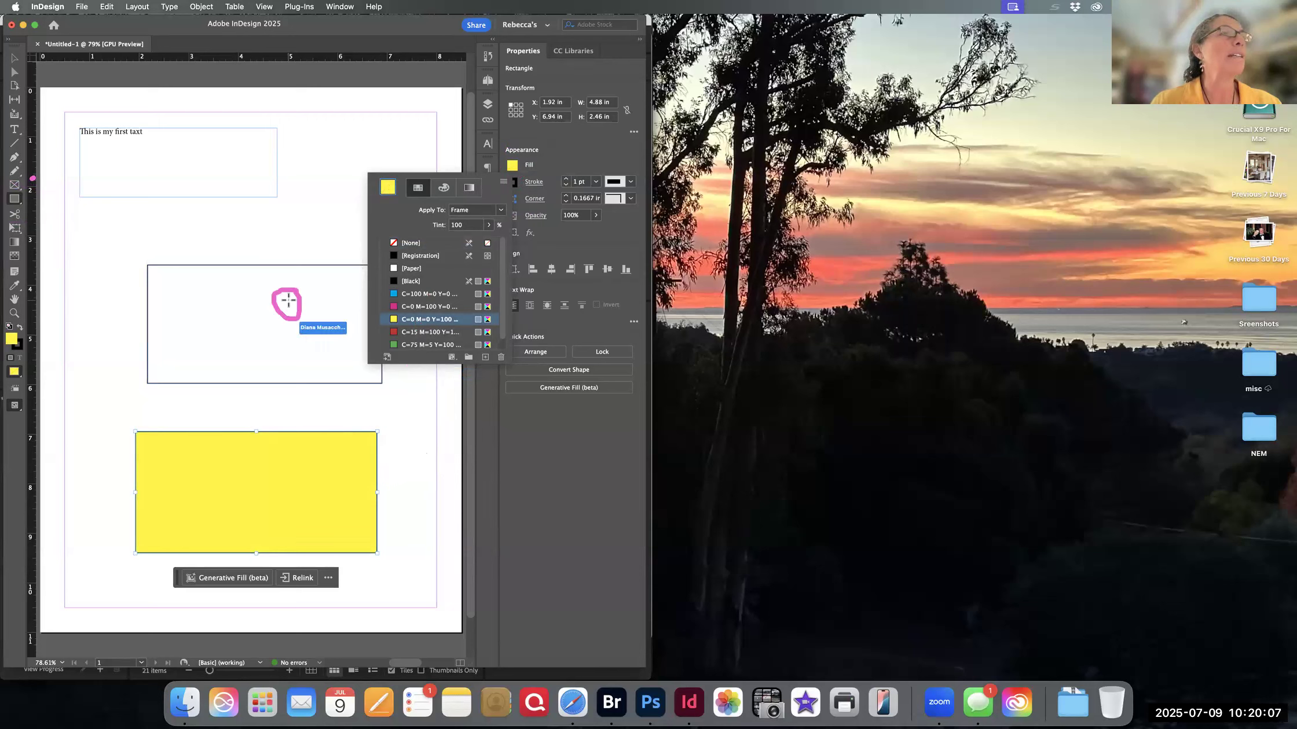
pyautogui.click(15, 61)
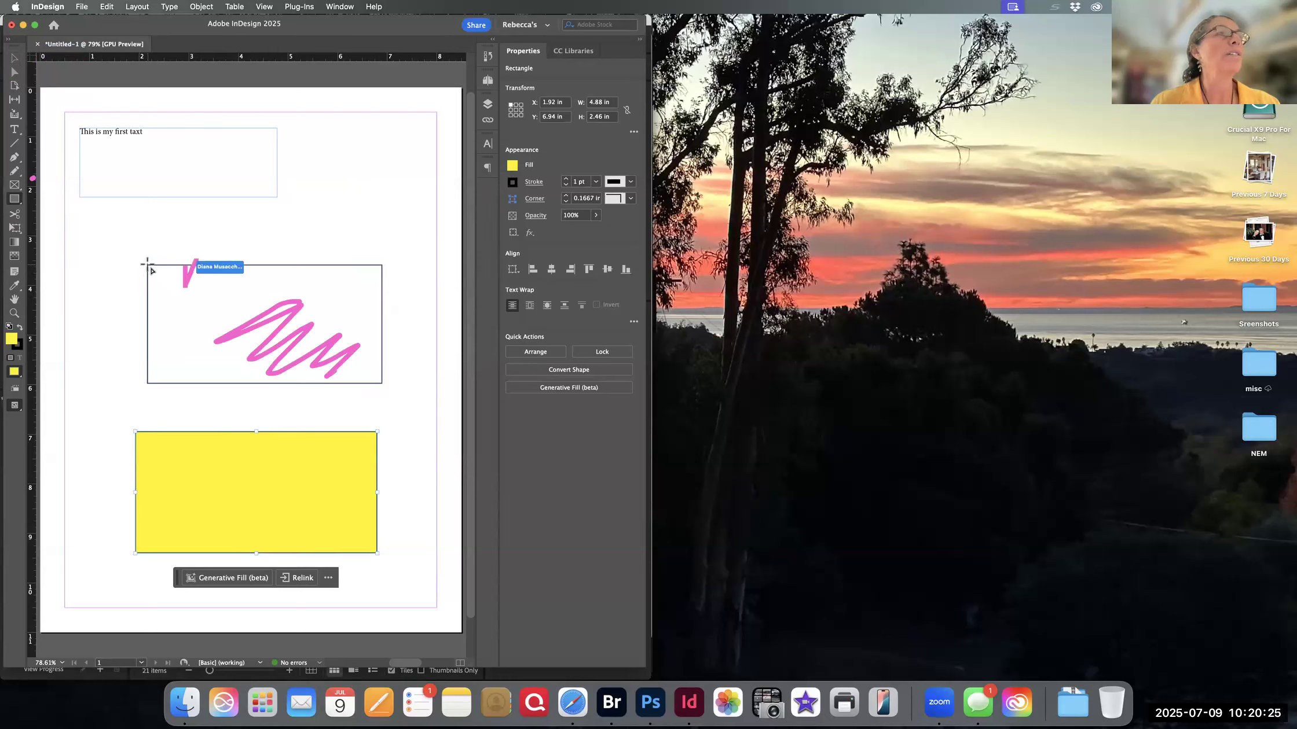
pyautogui.click(147, 265)
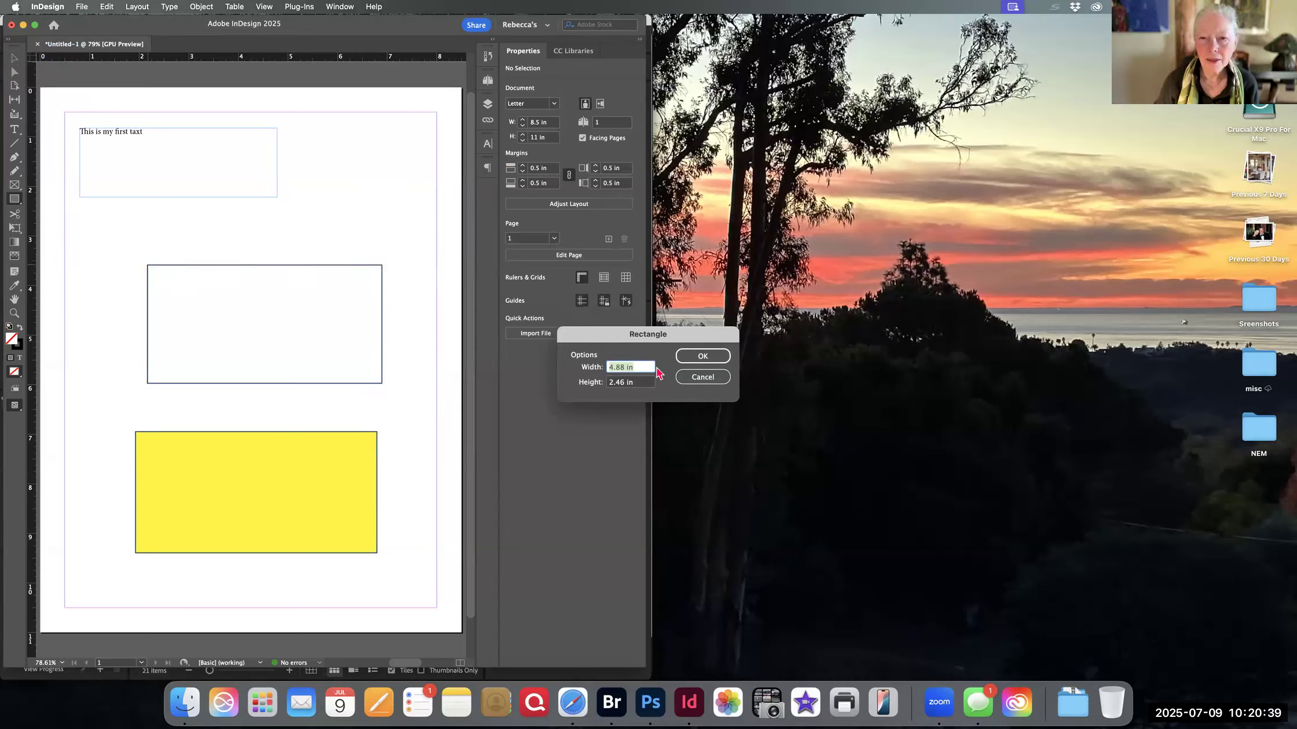
pyautogui.click(692, 375)
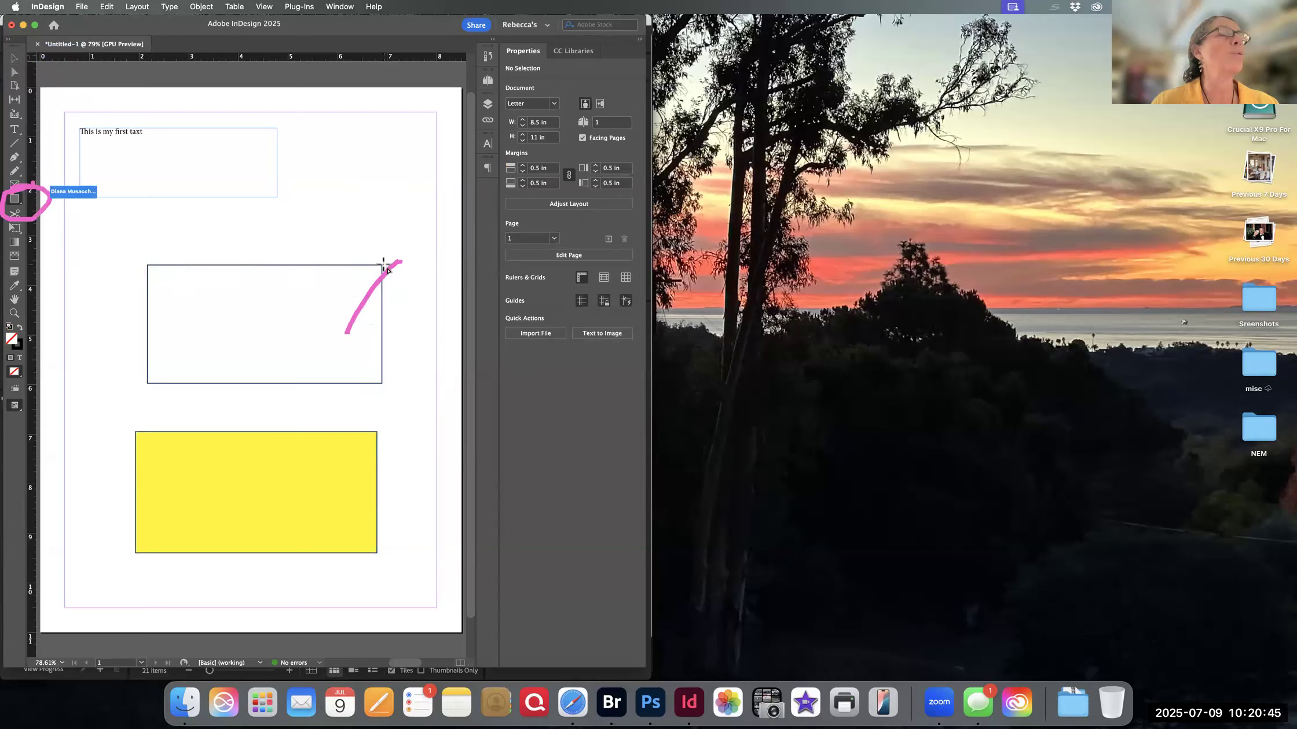
# - Select the unfilled outlined rectangle with the Selection tool and fill it with the magenta C=0 M=100 Y=0 swatch
pyautogui.click(14, 58)
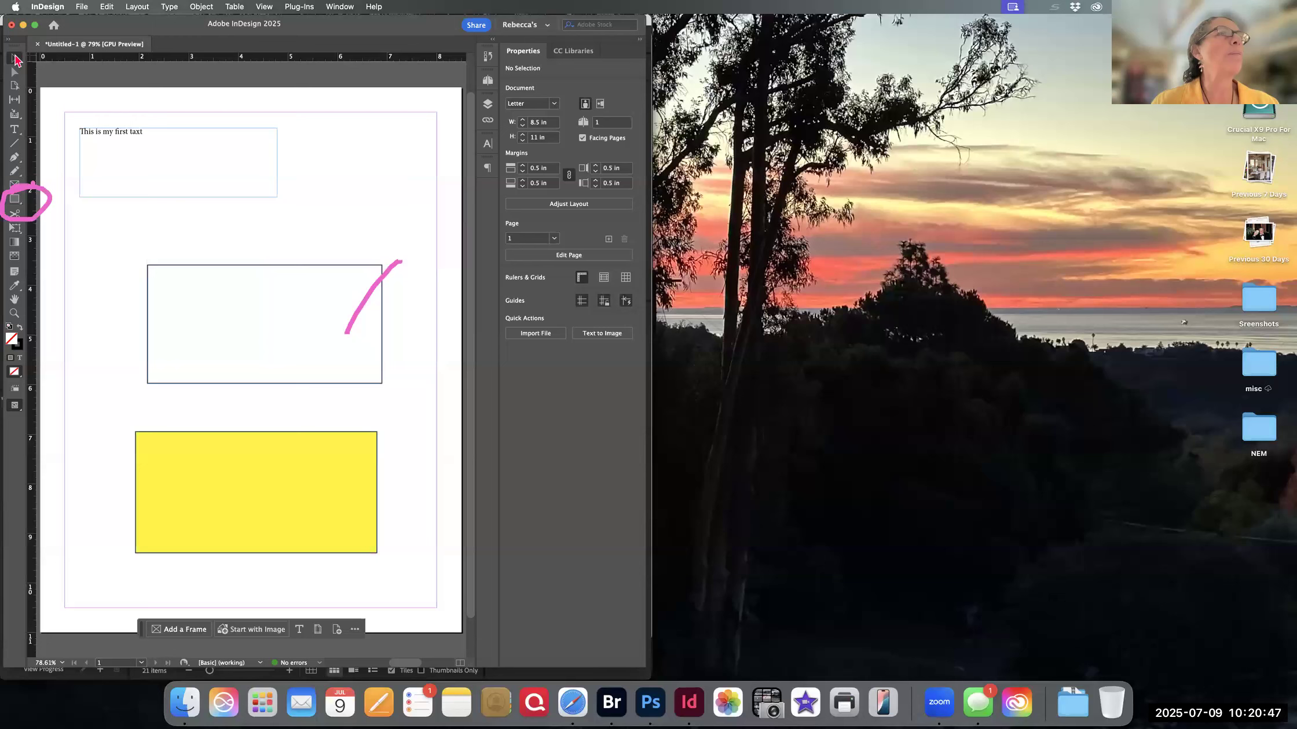
pyautogui.click(382, 268)
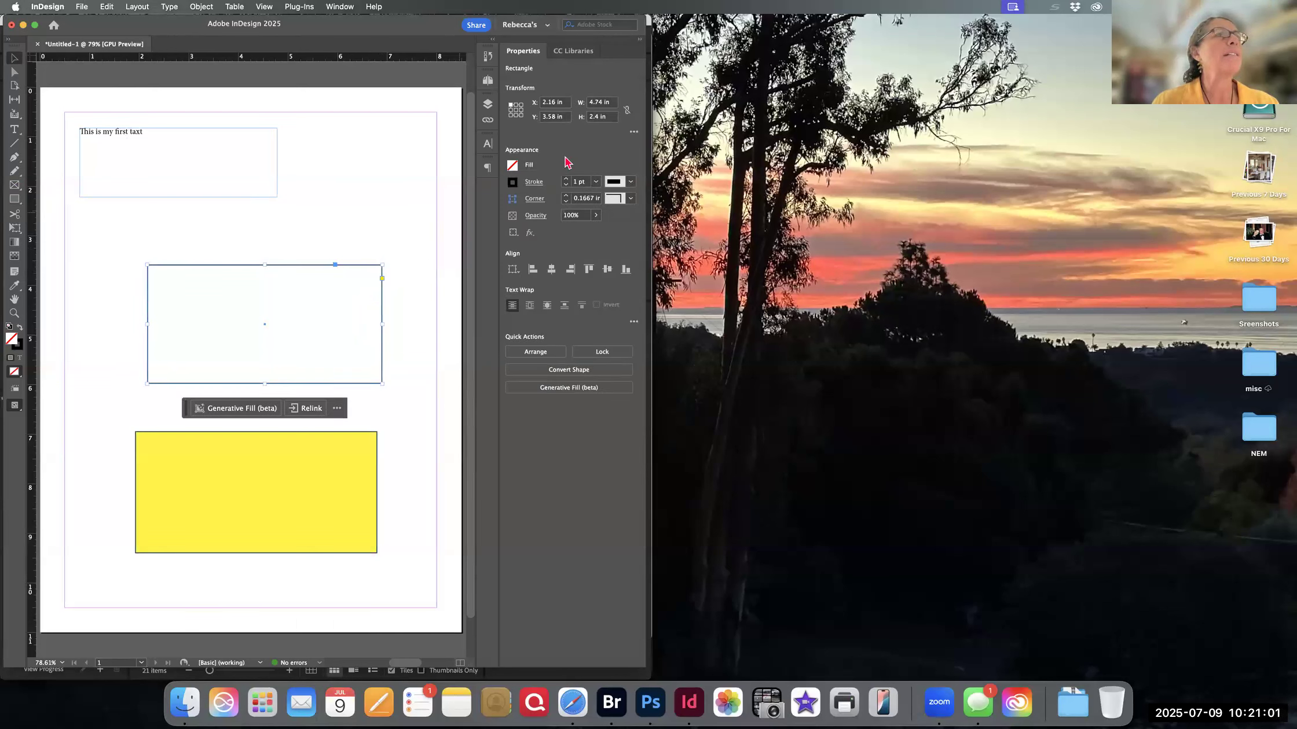
pyautogui.click(519, 167)
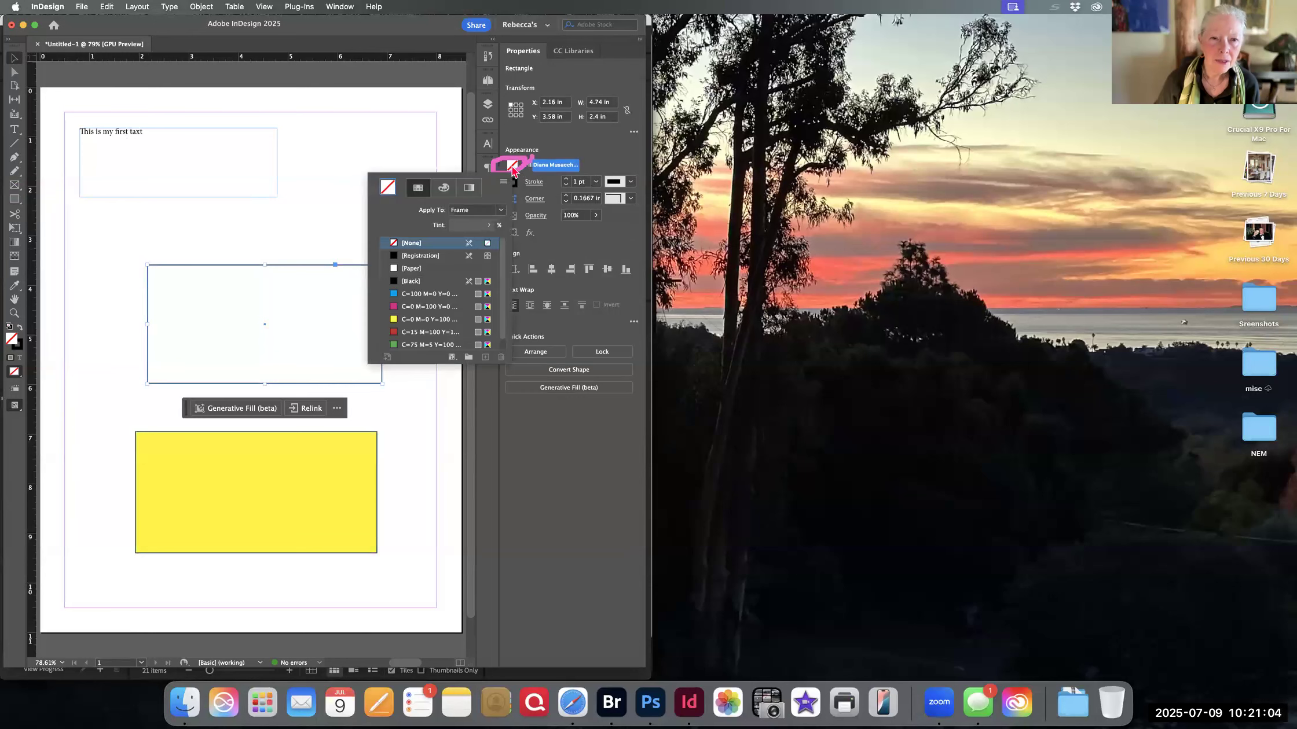
pyautogui.click(421, 308)
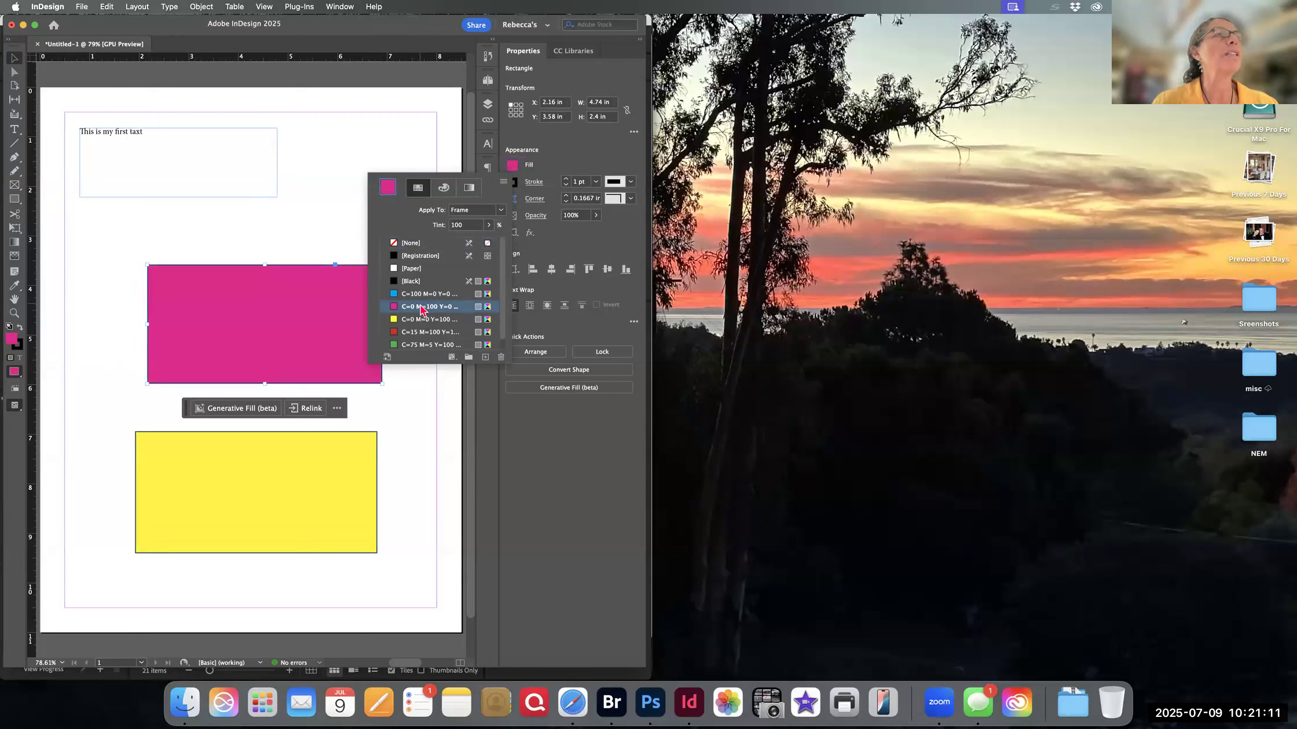
# - Open the Layers panel, expand Layer 1 to examine the objects it contains, and collapse it again
pyautogui.click(494, 109)
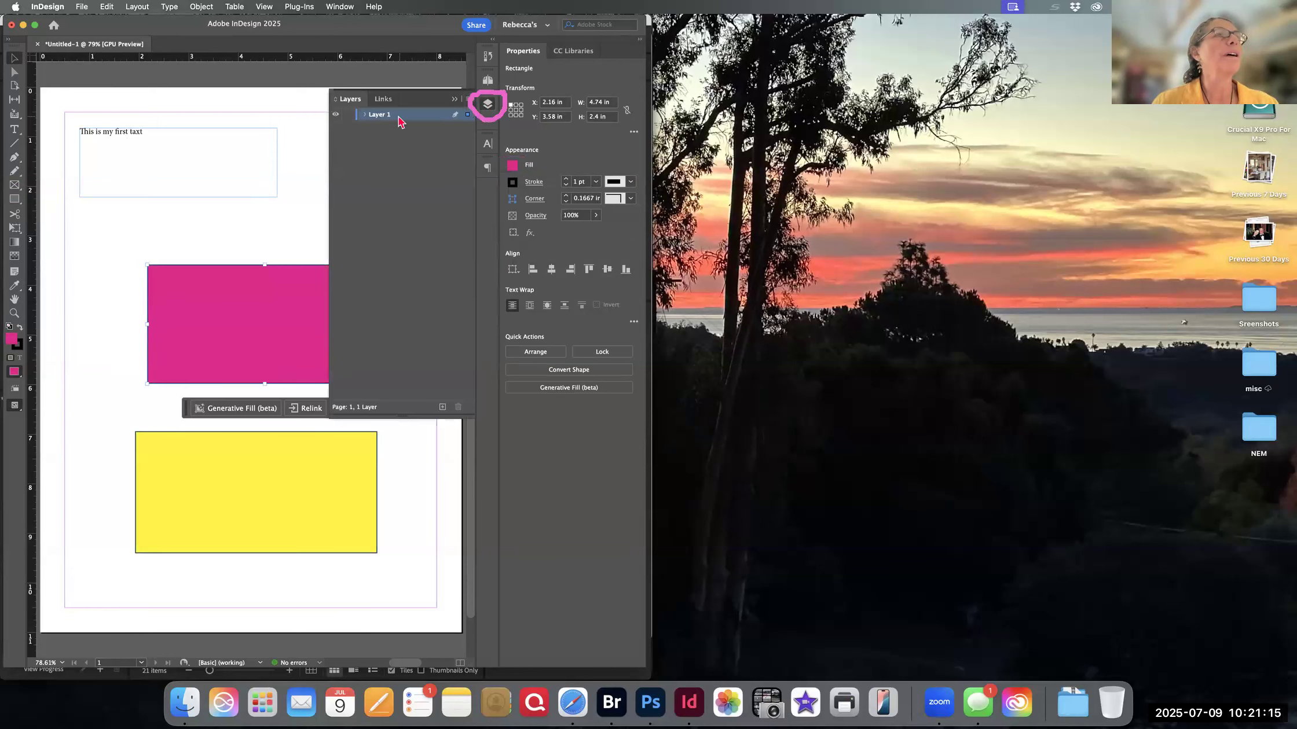
pyautogui.click(367, 115)
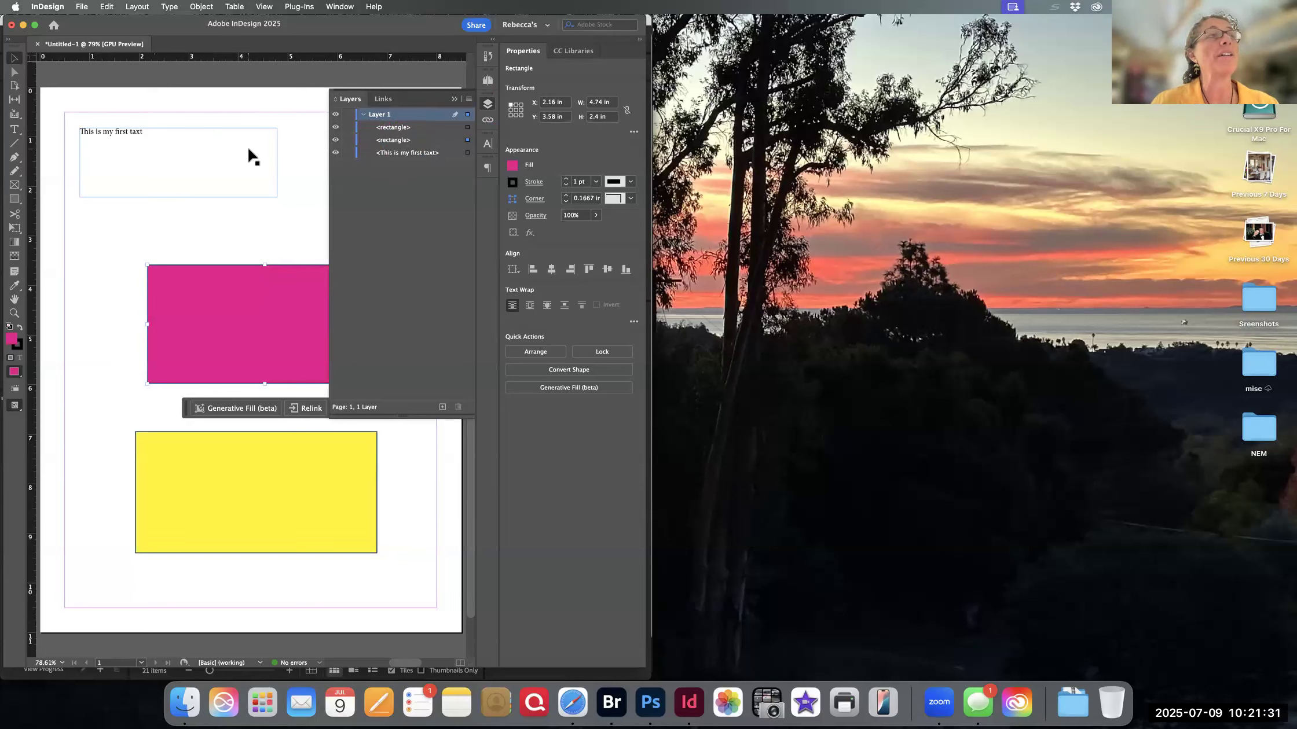
pyautogui.click(364, 115)
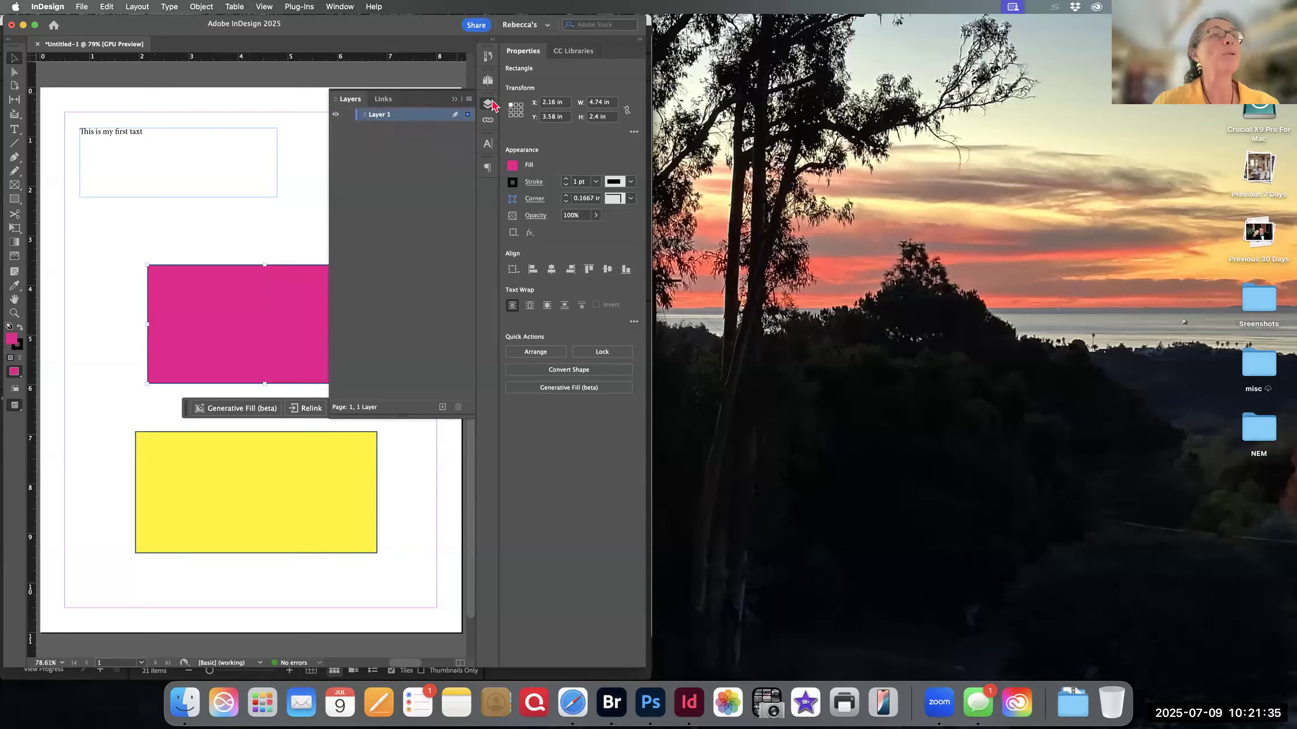
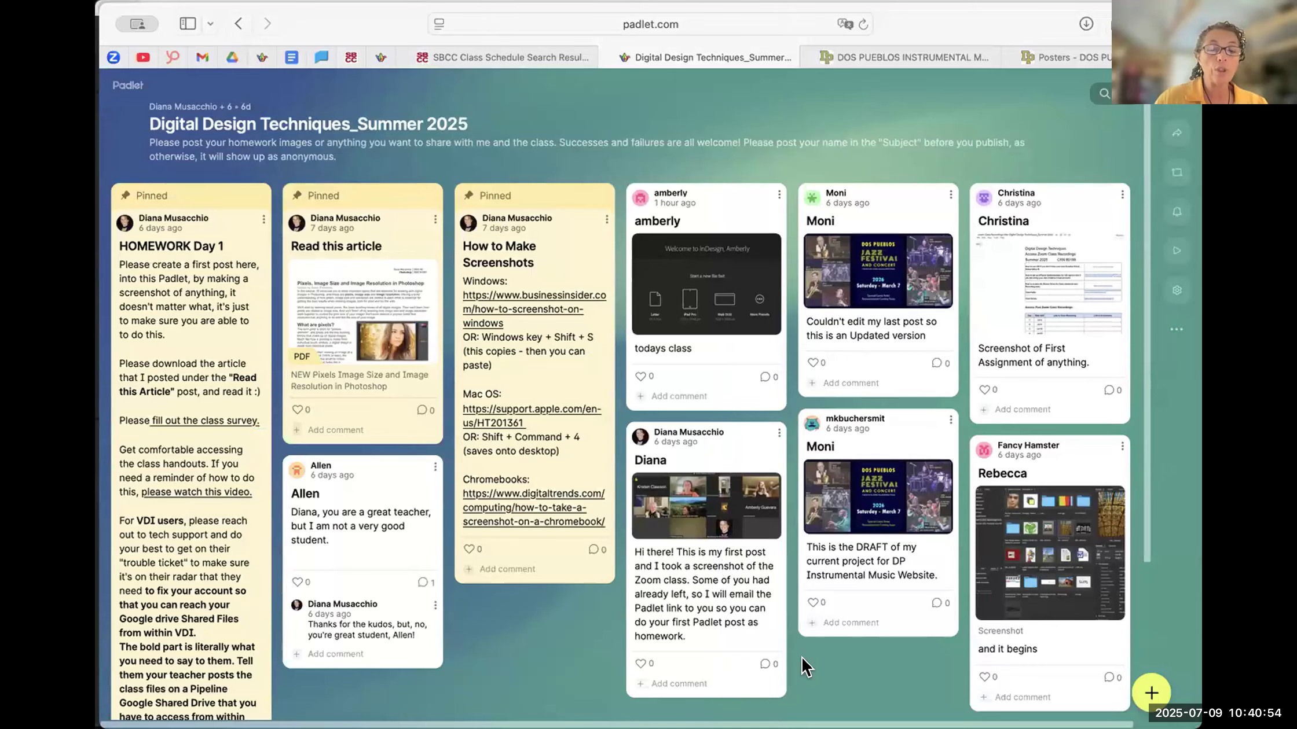
# - Copy the link to the Digital Design Techniques Padlet board from its sharing options
pyautogui.click(1177, 133)
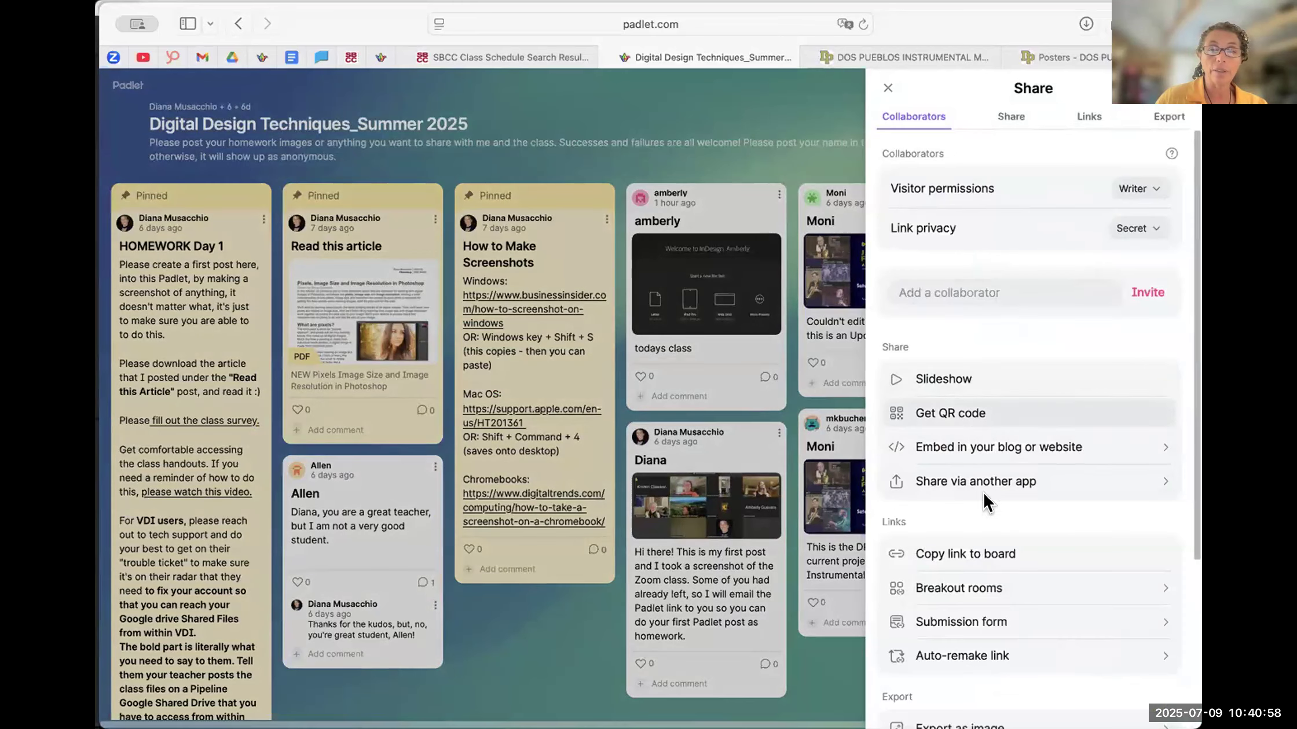
pyautogui.click(991, 553)
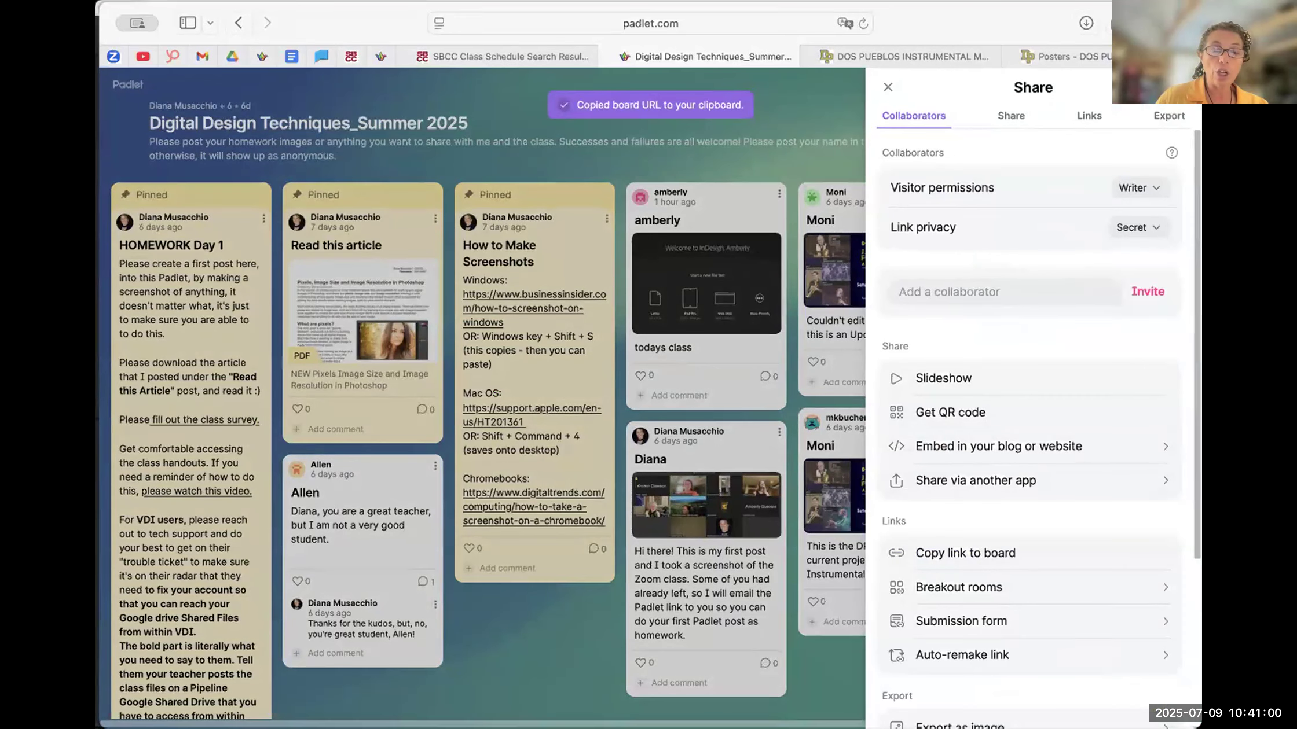
# - Switch to InDesign and show the Layers panel beside the coloured rectangles
pyautogui.press('super+Tab')
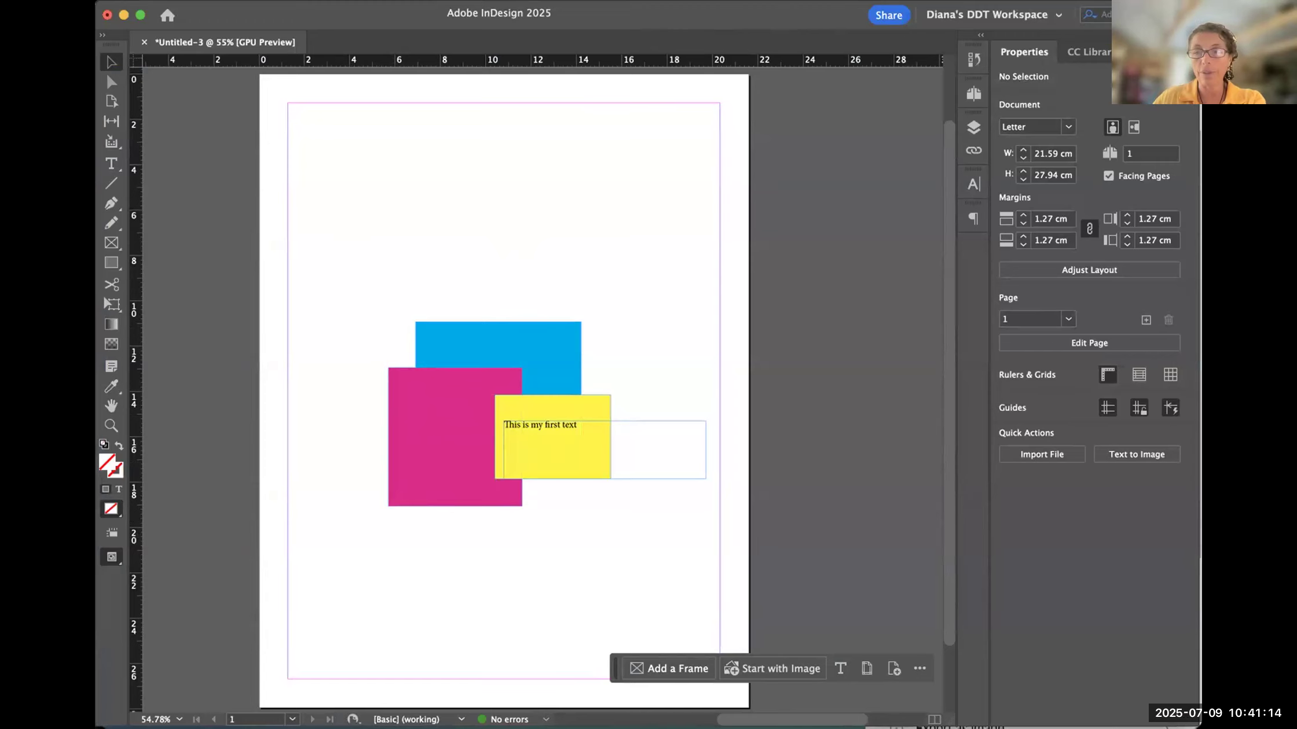
pyautogui.click(974, 127)
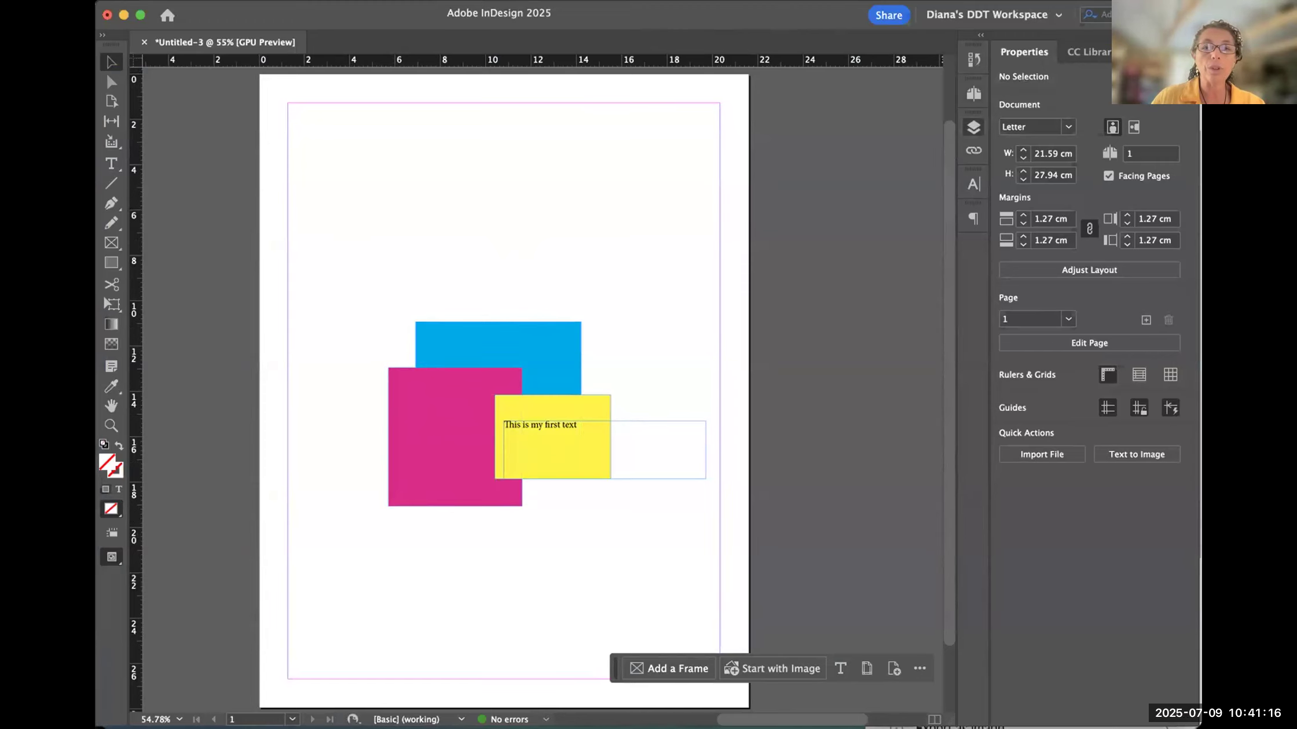
pyautogui.moveTo(568, 344); pyautogui.dragTo(661, 261)
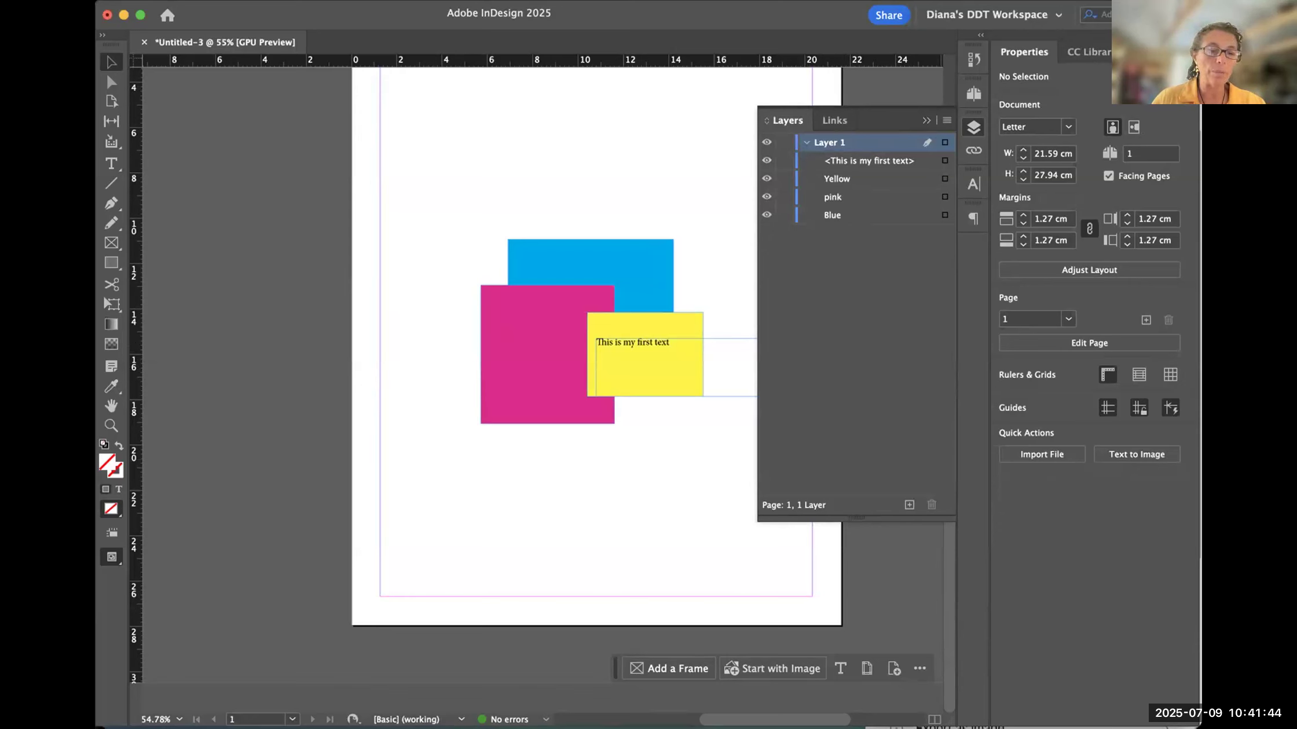
# - Switch back to Padlet, close the sharing options and start a post with the author's first name as subject and the InDesign screenshot attached
pyautogui.press('super+Tab')
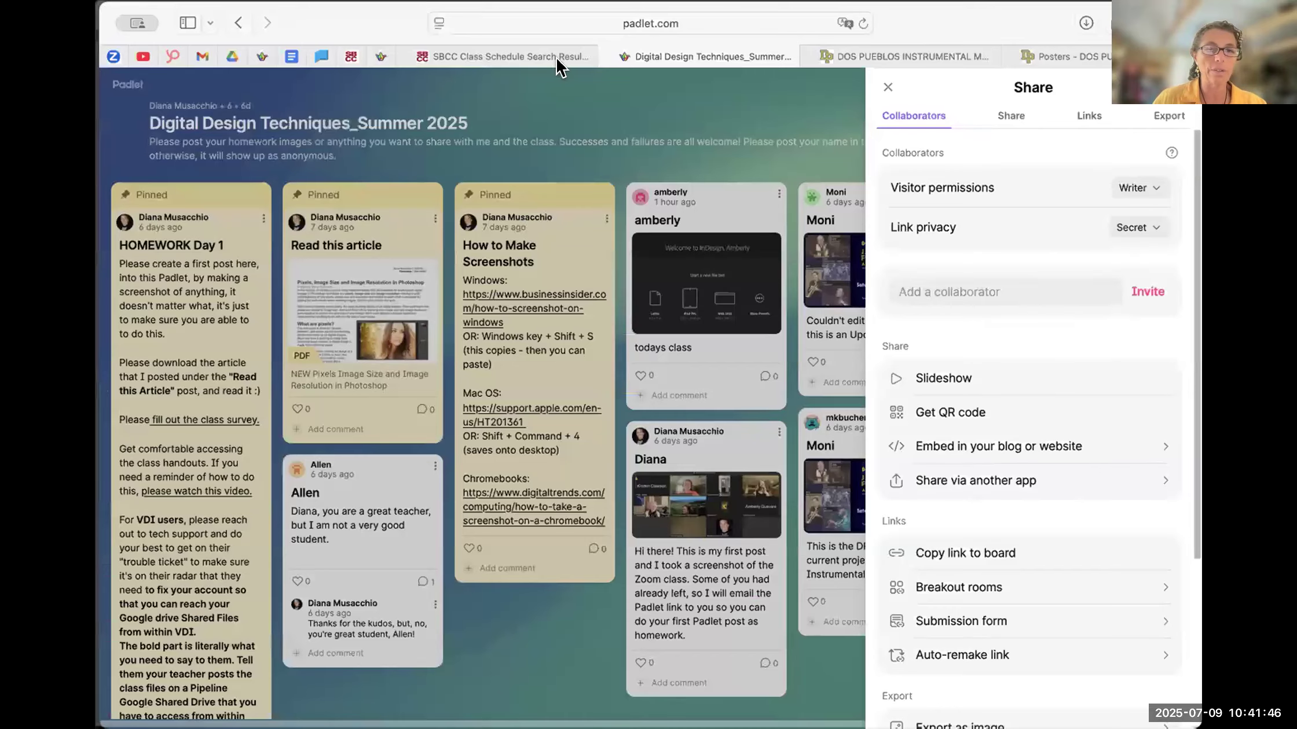
pyautogui.click(883, 88)
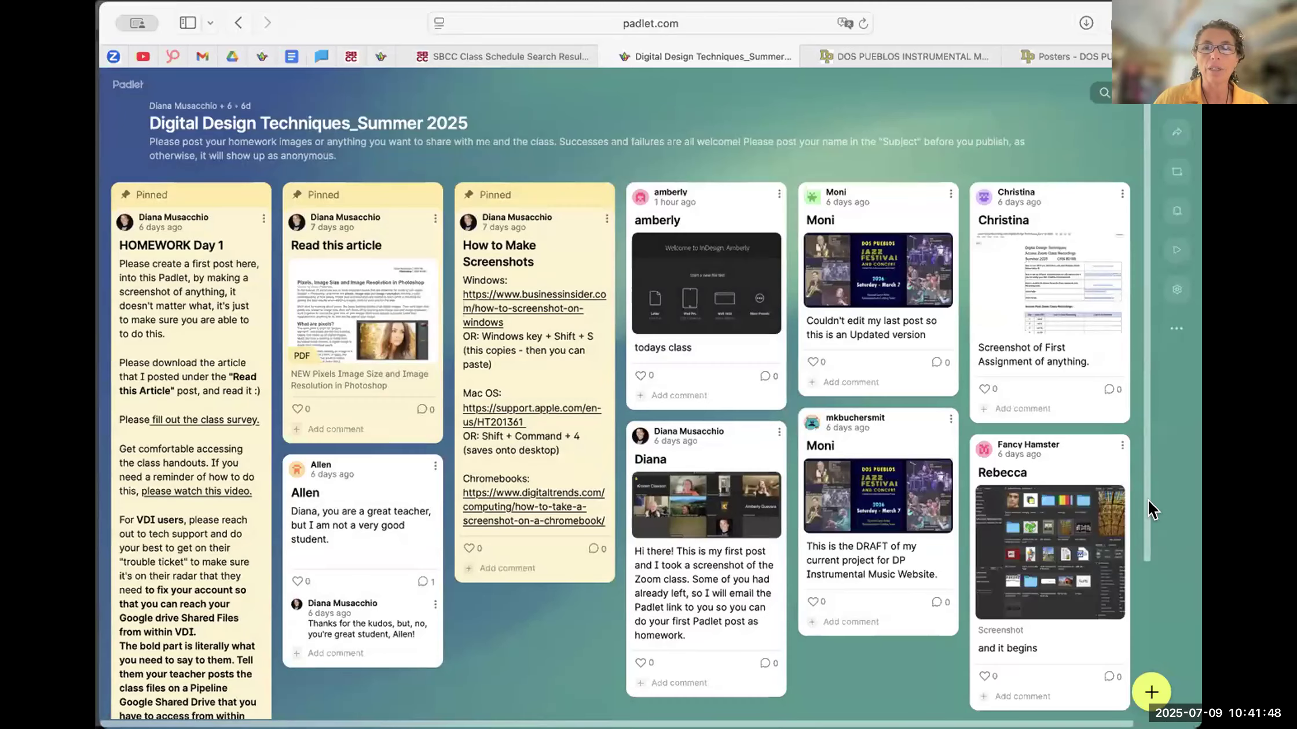
pyautogui.click(1149, 693)
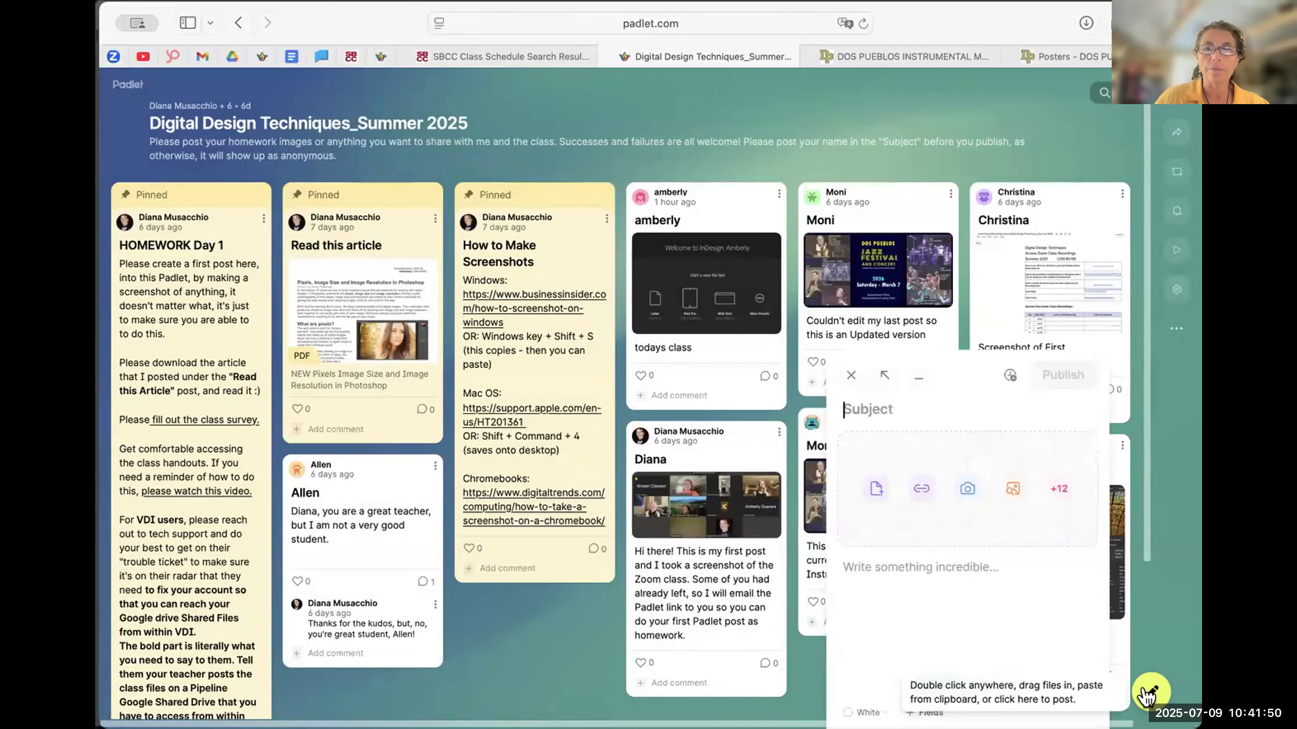
pyautogui.write('Diana')
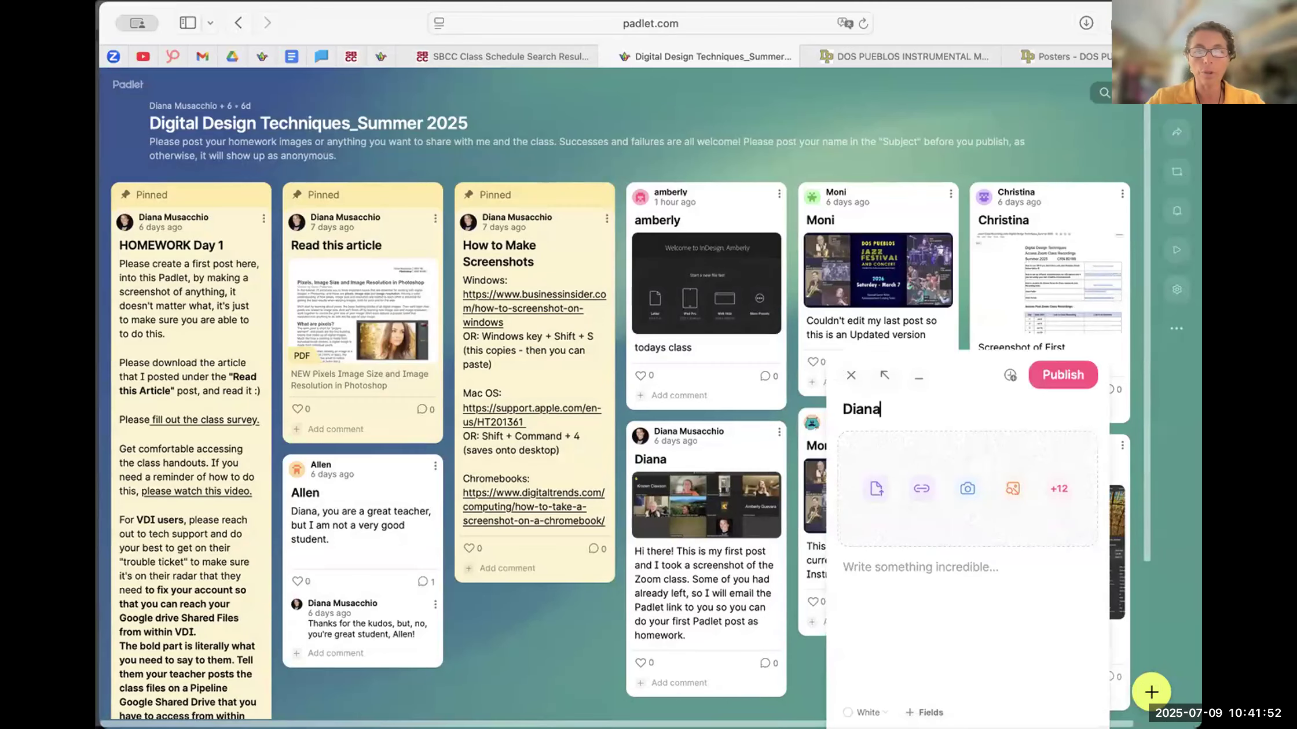
pyautogui.click(873, 489)
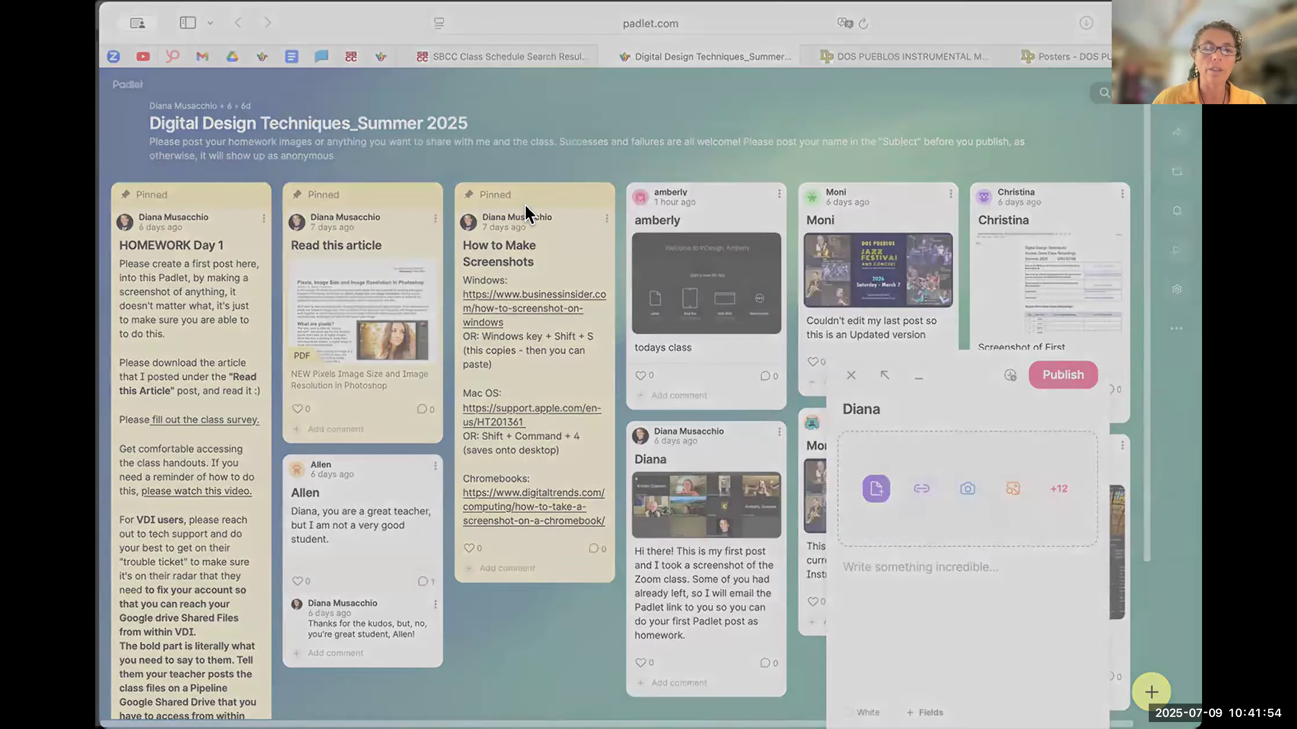
pyautogui.click(1069, 525)
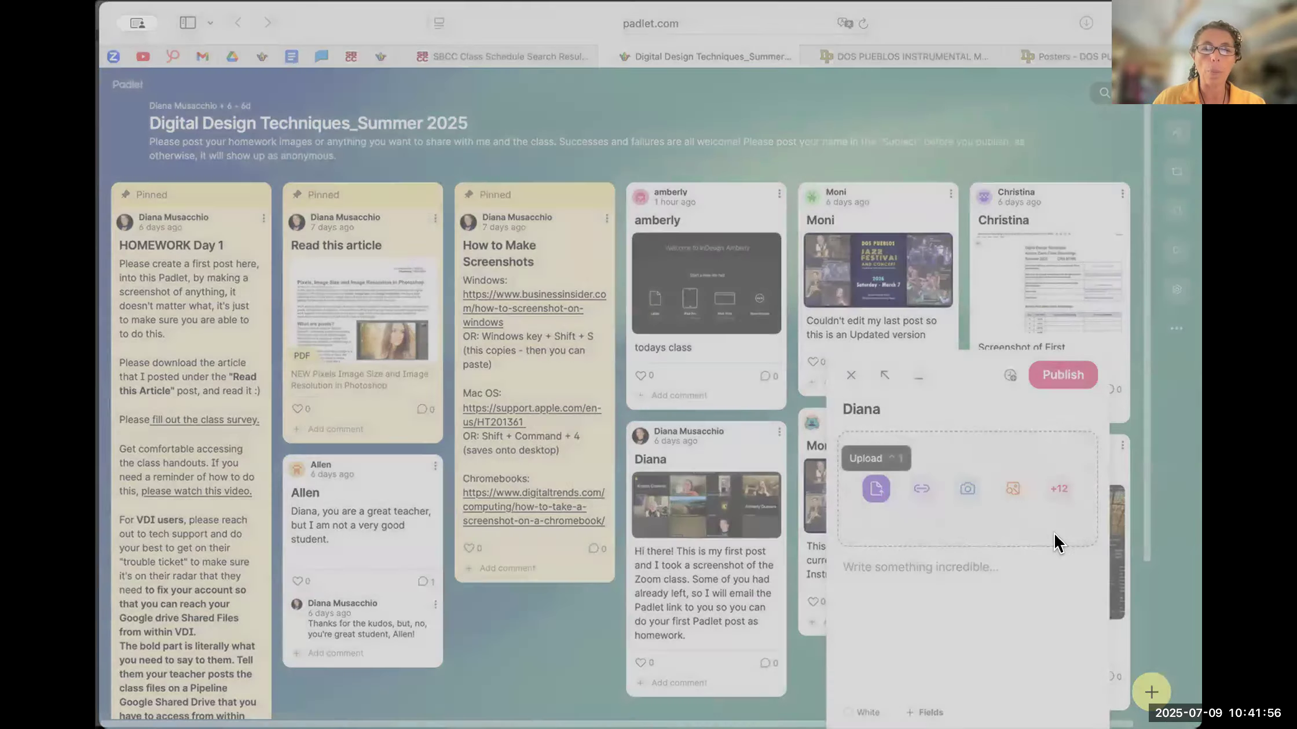
pyautogui.click(879, 632)
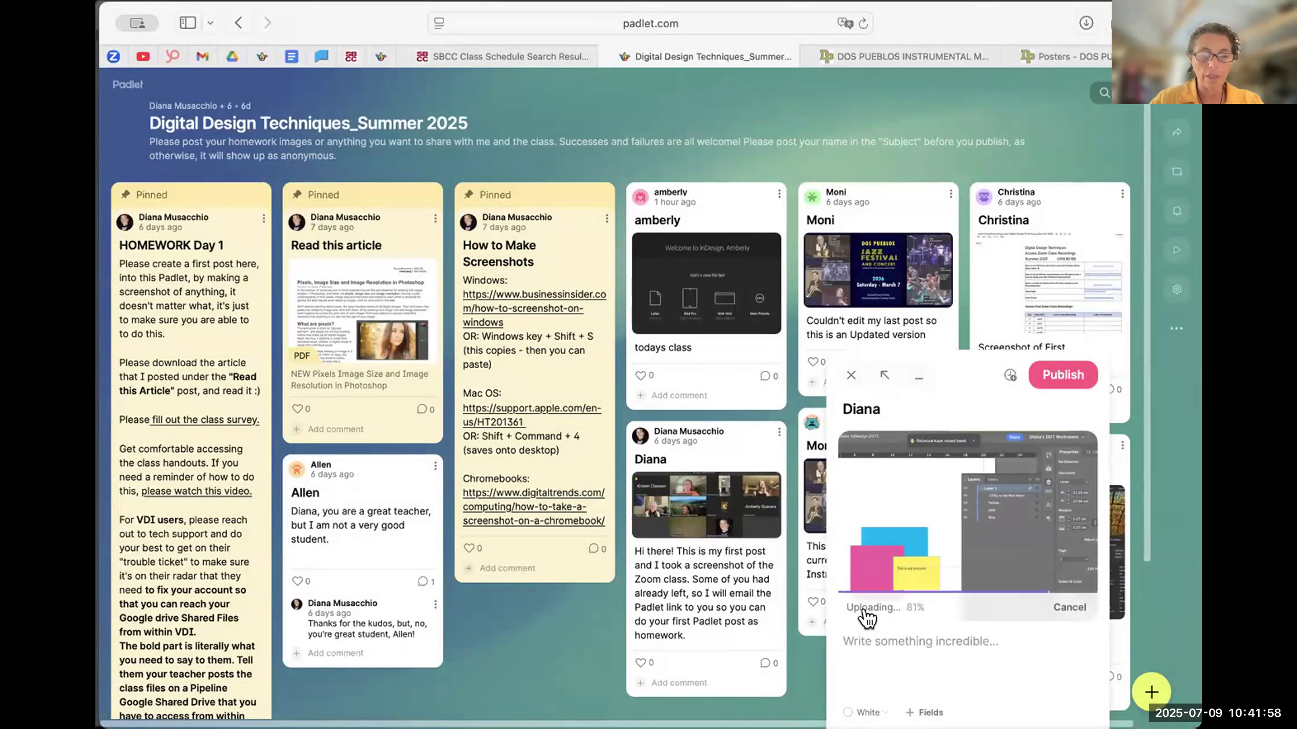
# - Write the post's body text: "InDesign- We created our own workspace and made 4 elements that fit in Layer 1."
pyautogui.write('InDeesign')
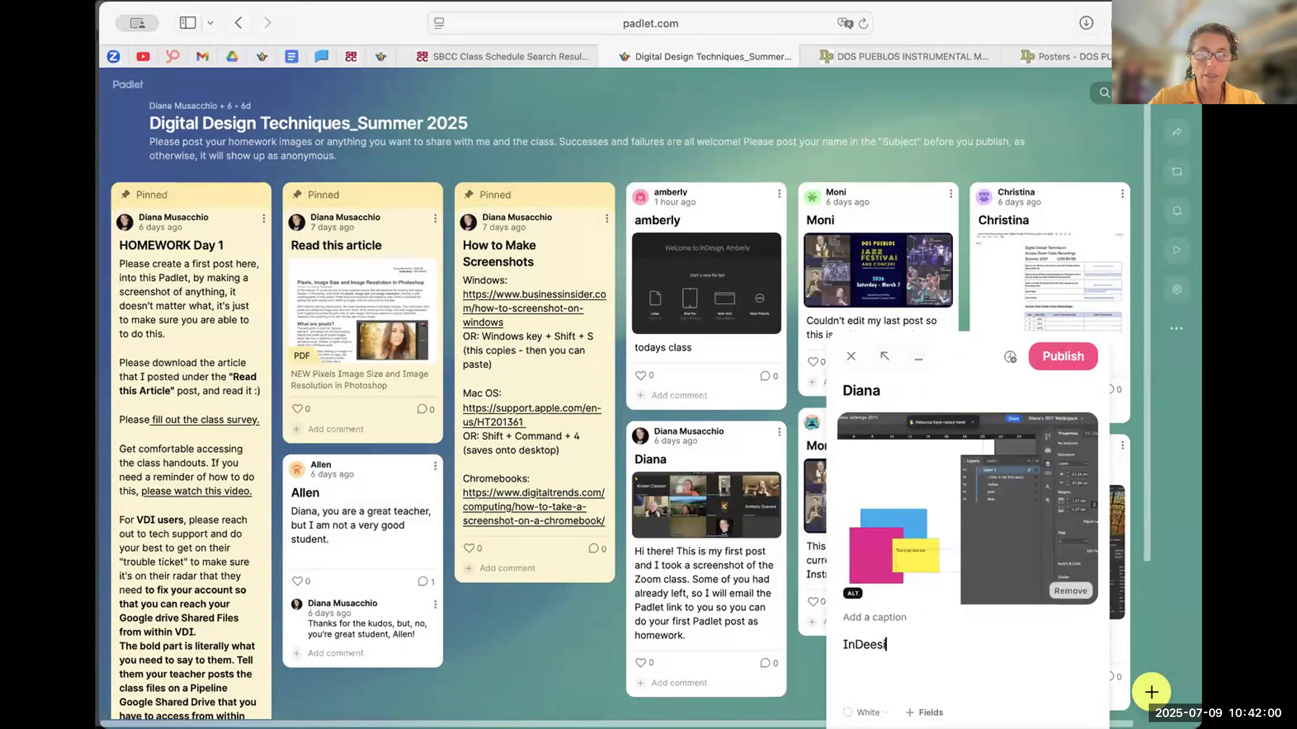
pyautogui.press('BackSpace')
pyautogui.press('BackSpace')
pyautogui.press('BackSpace')
pyautogui.press('BackSpace')
pyautogui.write('sign- We created')
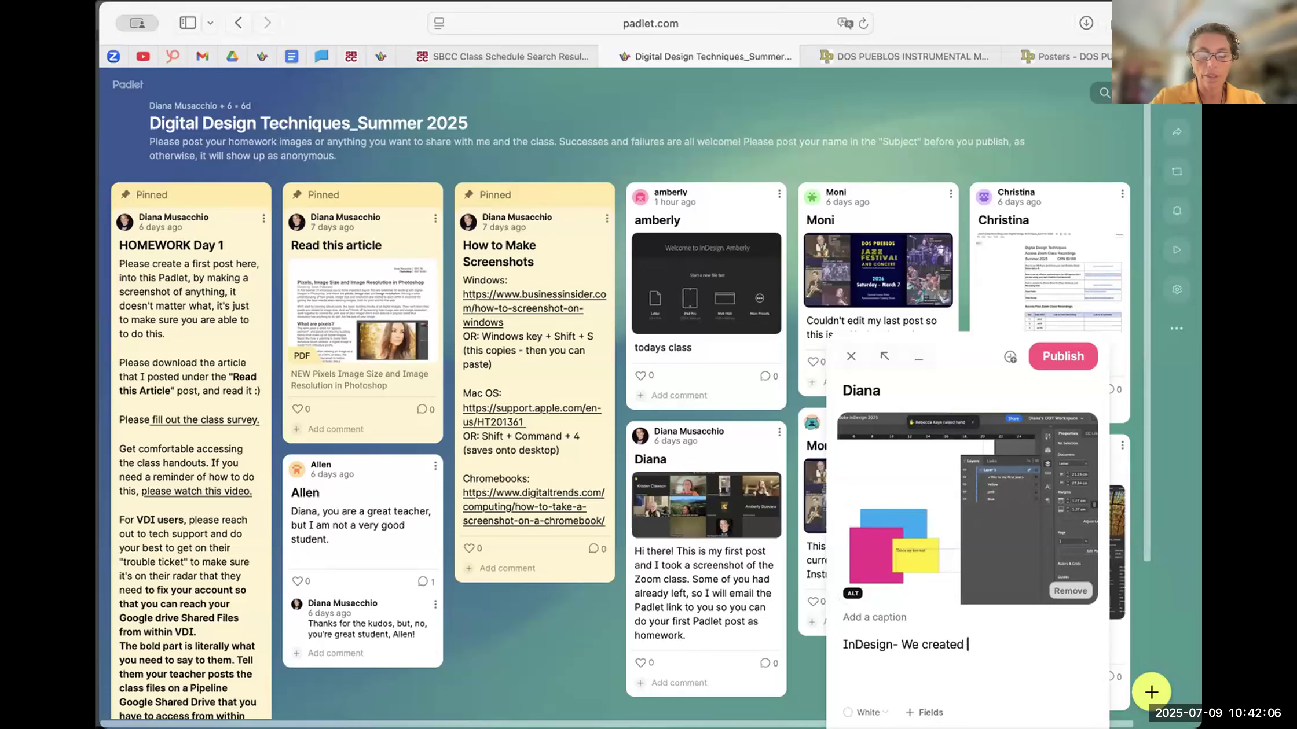
pyautogui.write(' our own ')
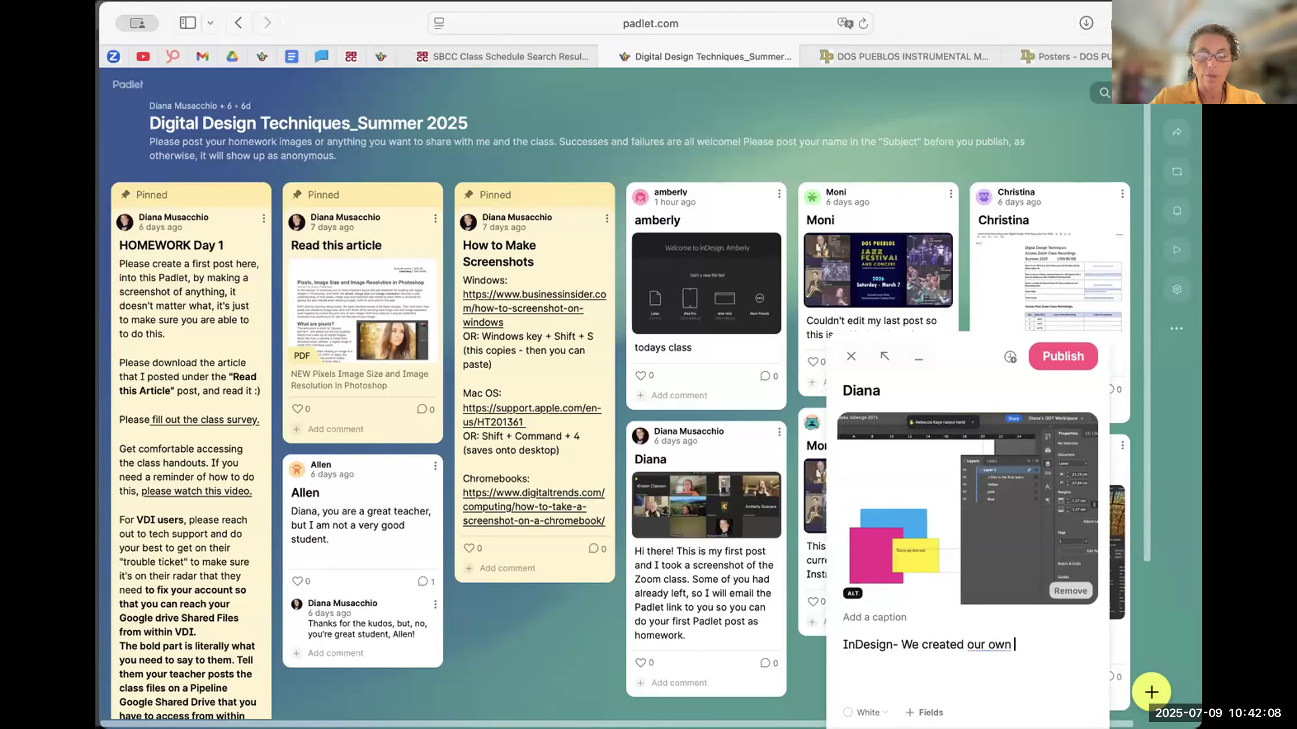
pyautogui.write('workspace and')
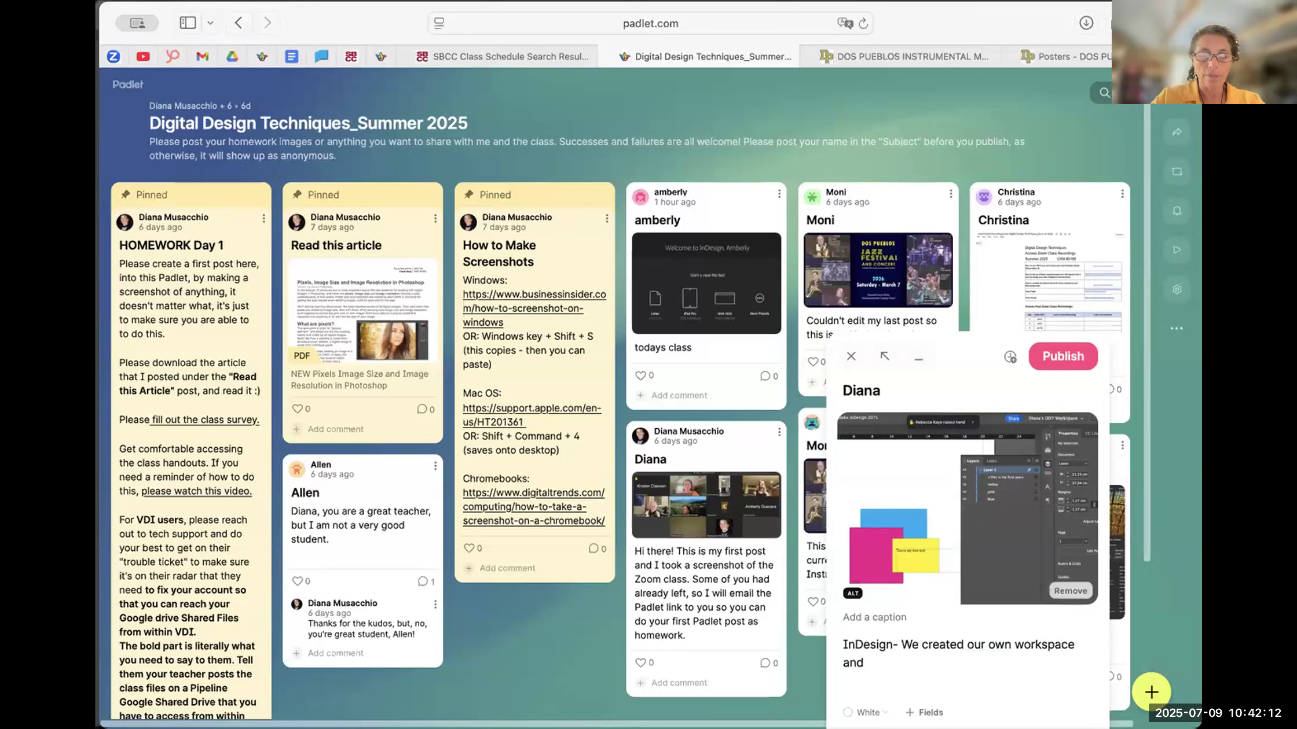
pyautogui.write(' made 4')
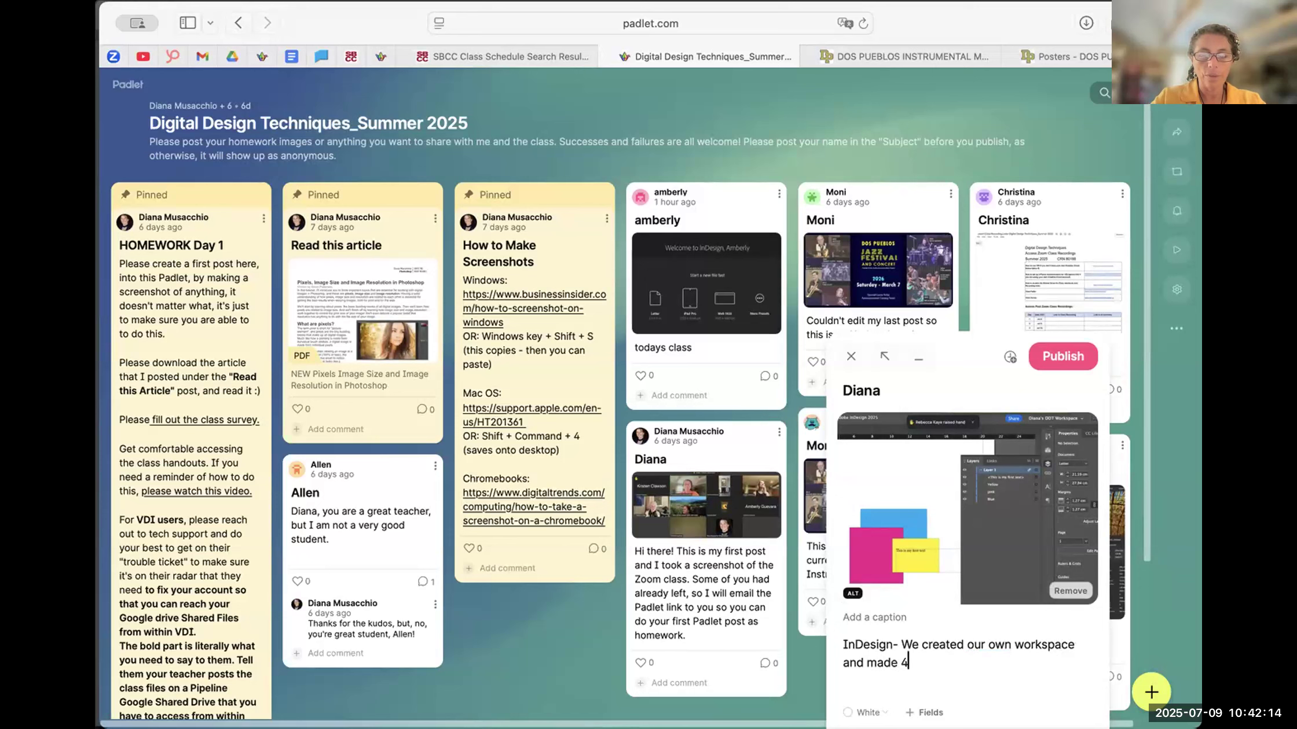
pyautogui.write(' elements')
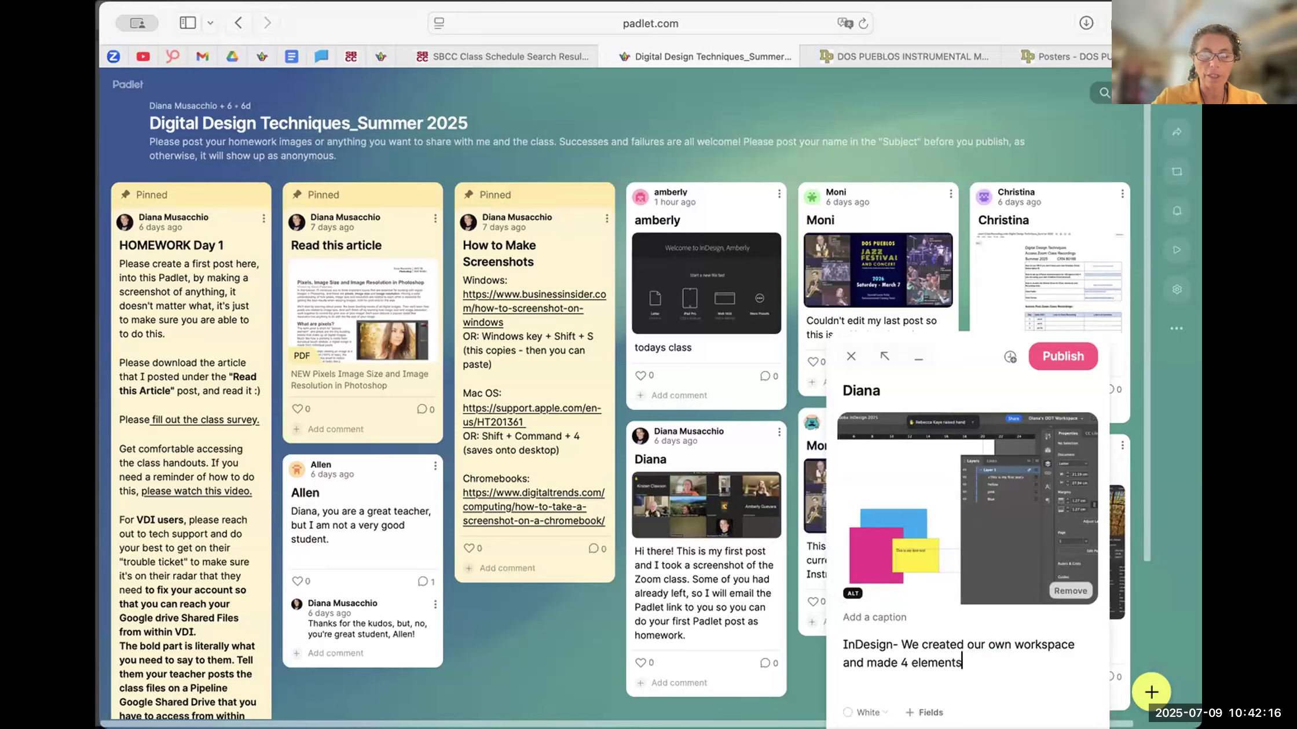
pyautogui.write(' that ')
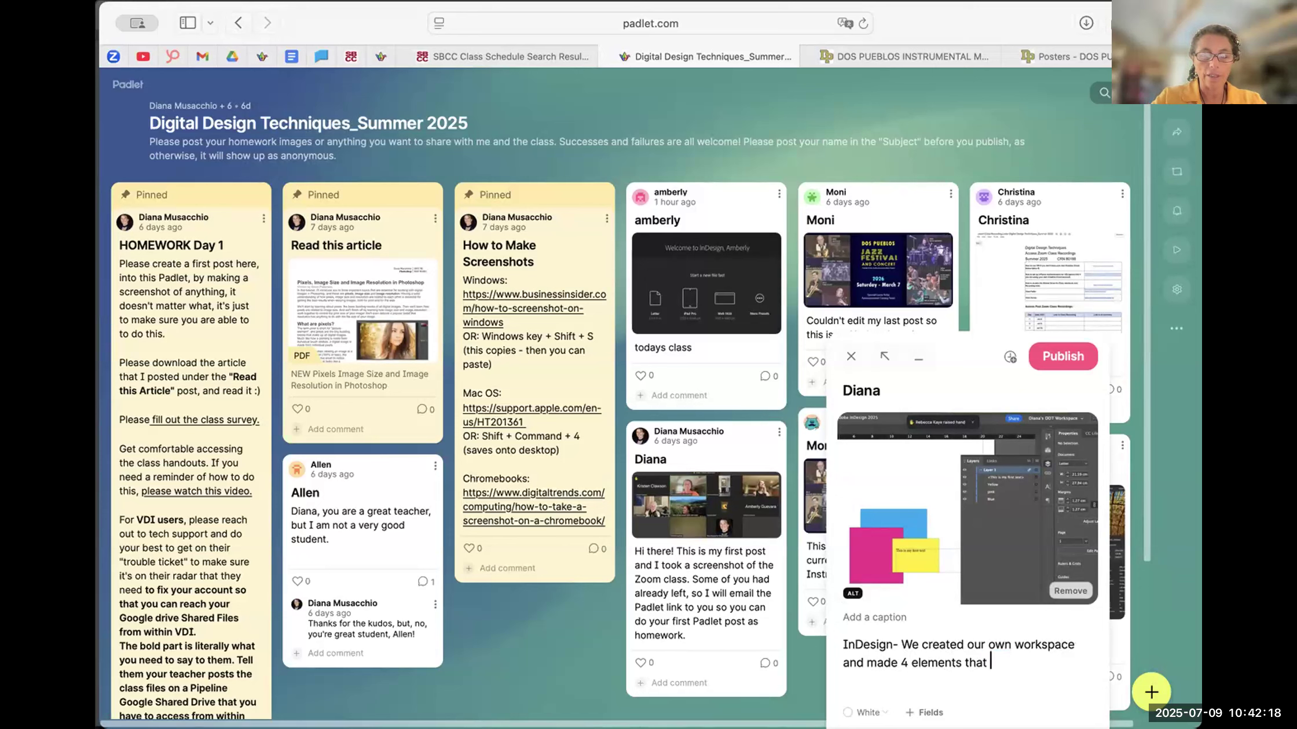
pyautogui.write('fir in Layer 1')
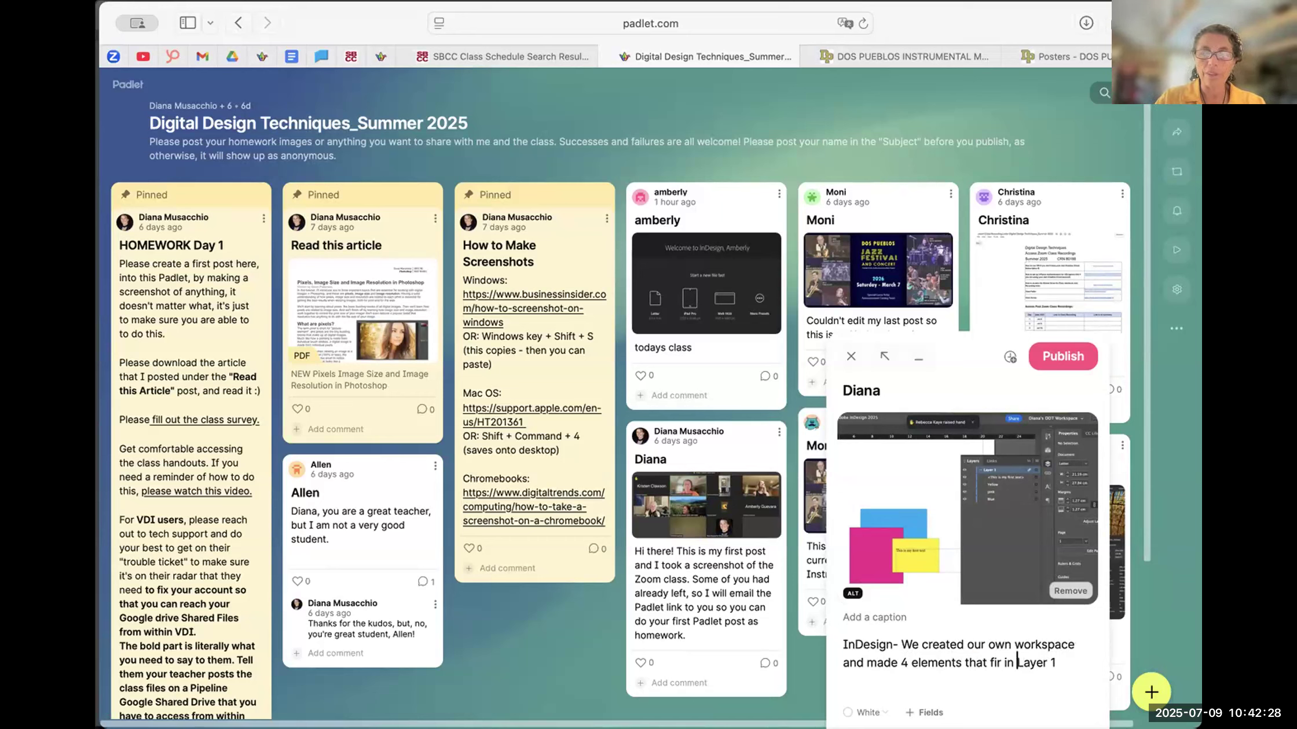
pyautogui.click(1002, 661)
pyautogui.press('BackSpace')
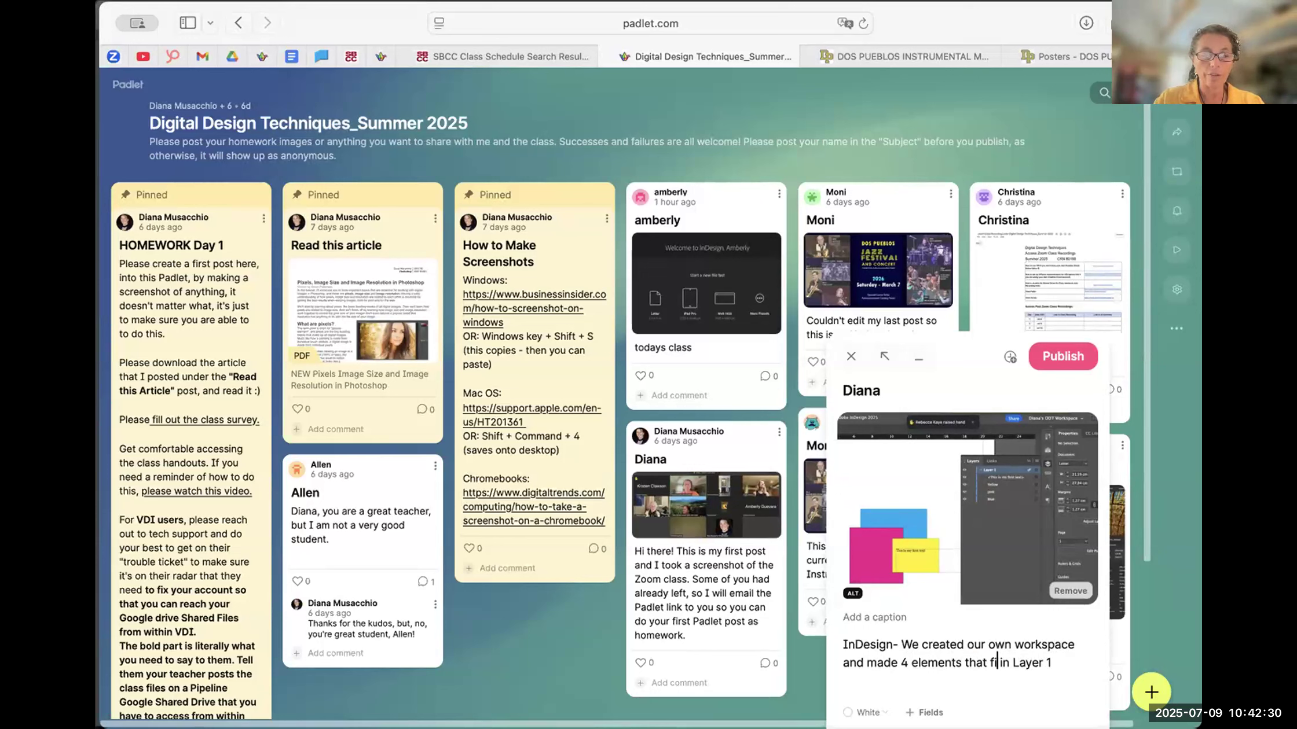
pyautogui.write('t')
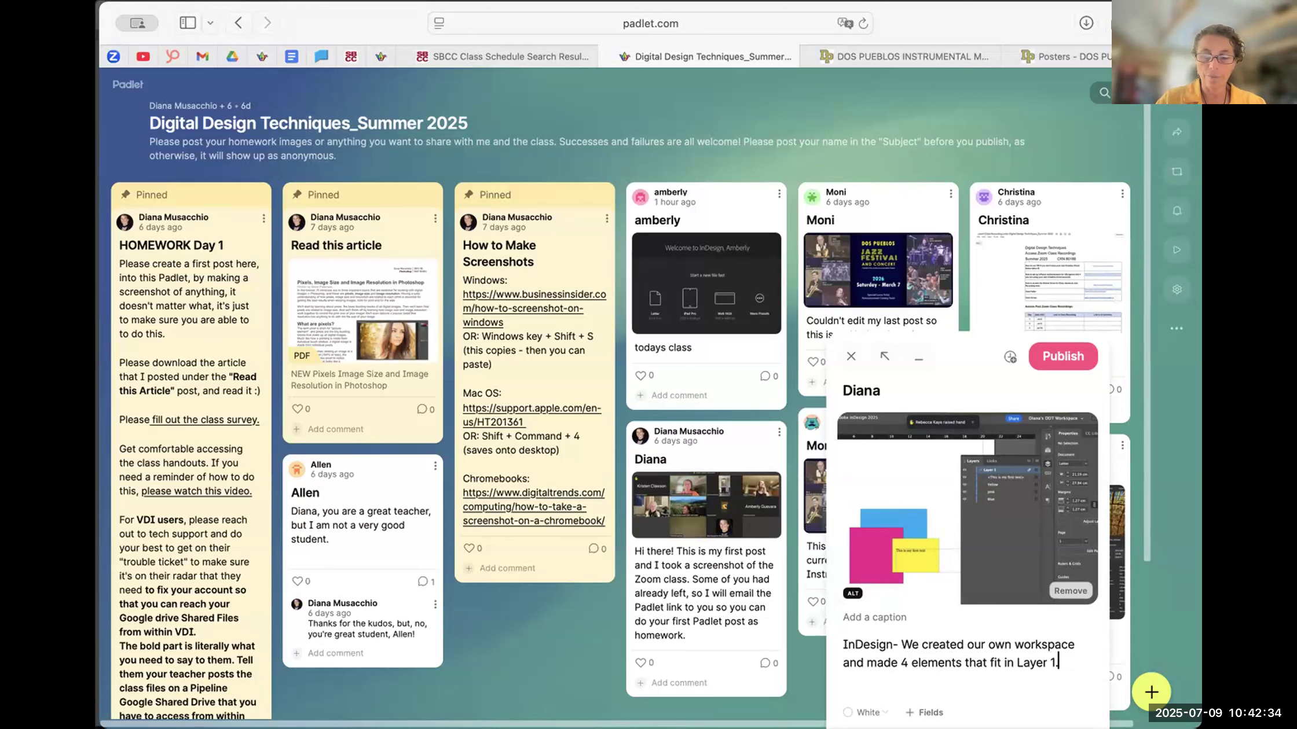
# - Add the line "Use the shortcut V to vet the Selection tool" after a blank line and publish the post
pyautogui.press('Return')
pyautogui.write('Use the')
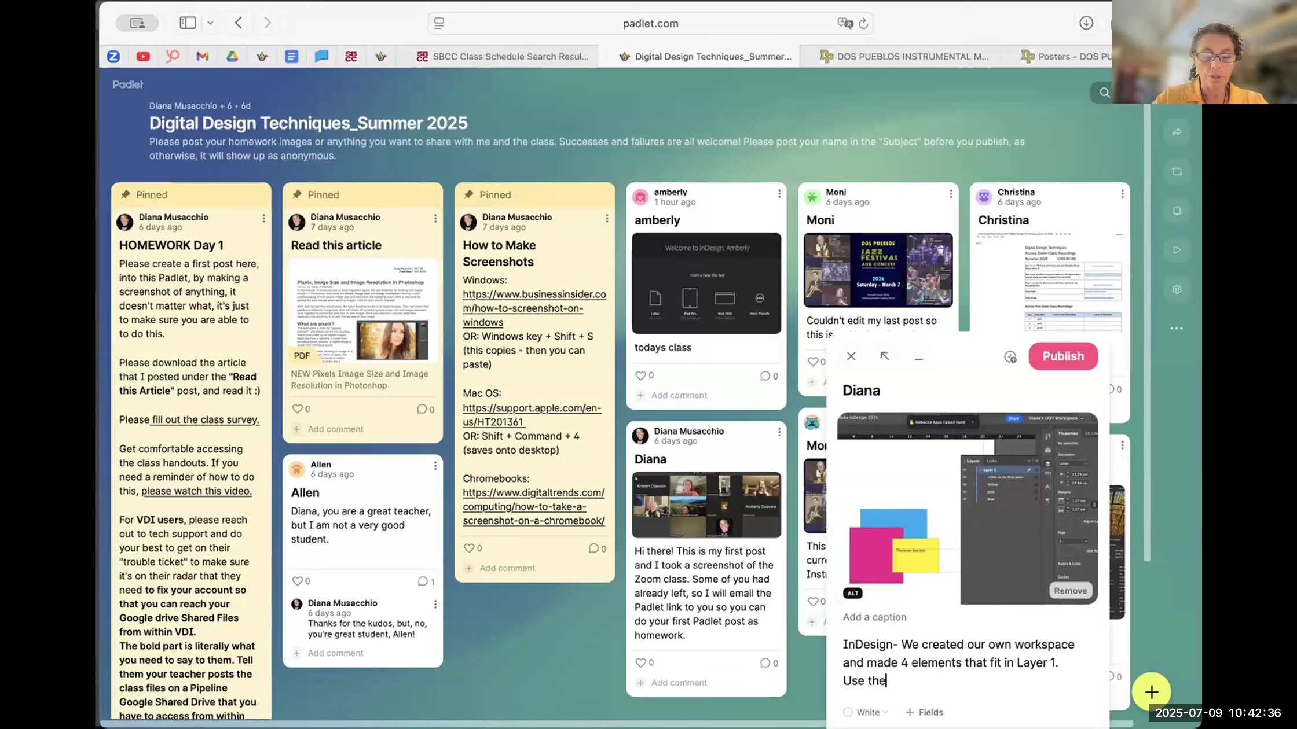
pyautogui.write(' shortcut ')
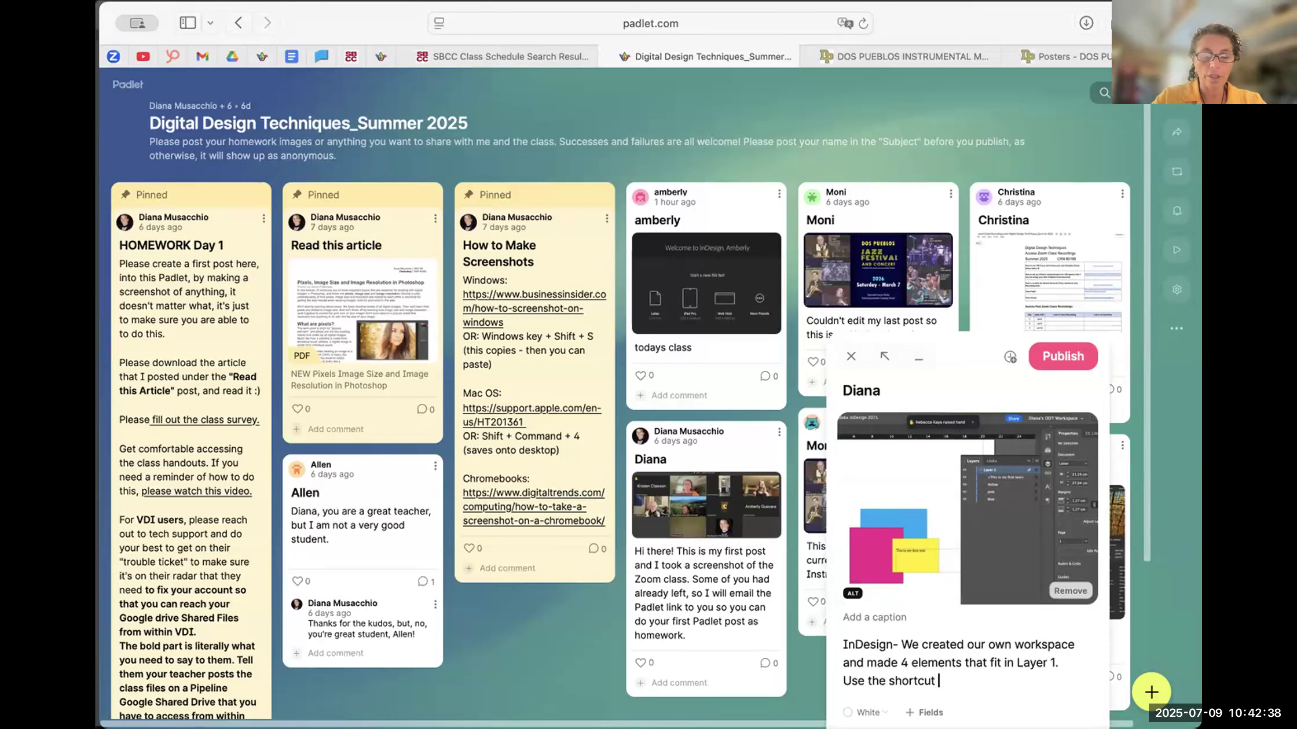
pyautogui.write('V to vet the Selection tool')
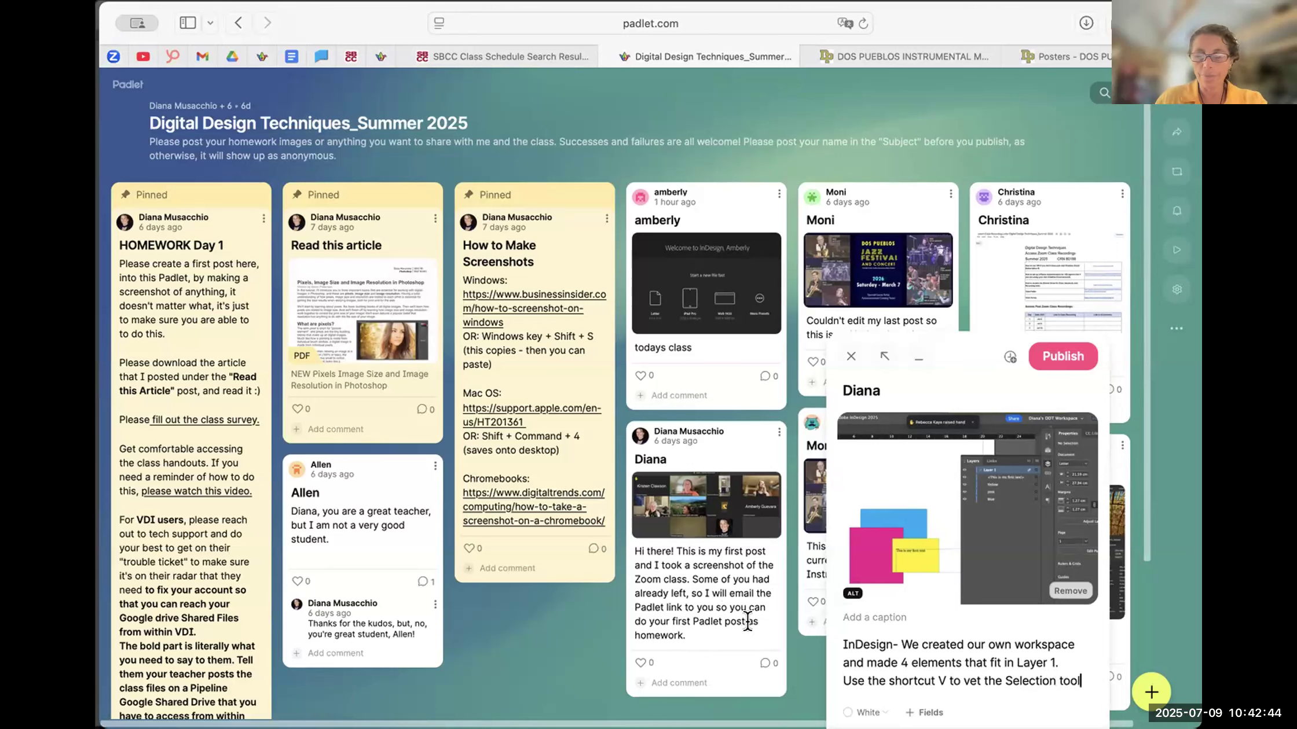
pyautogui.click(1065, 659)
pyautogui.press('Return')
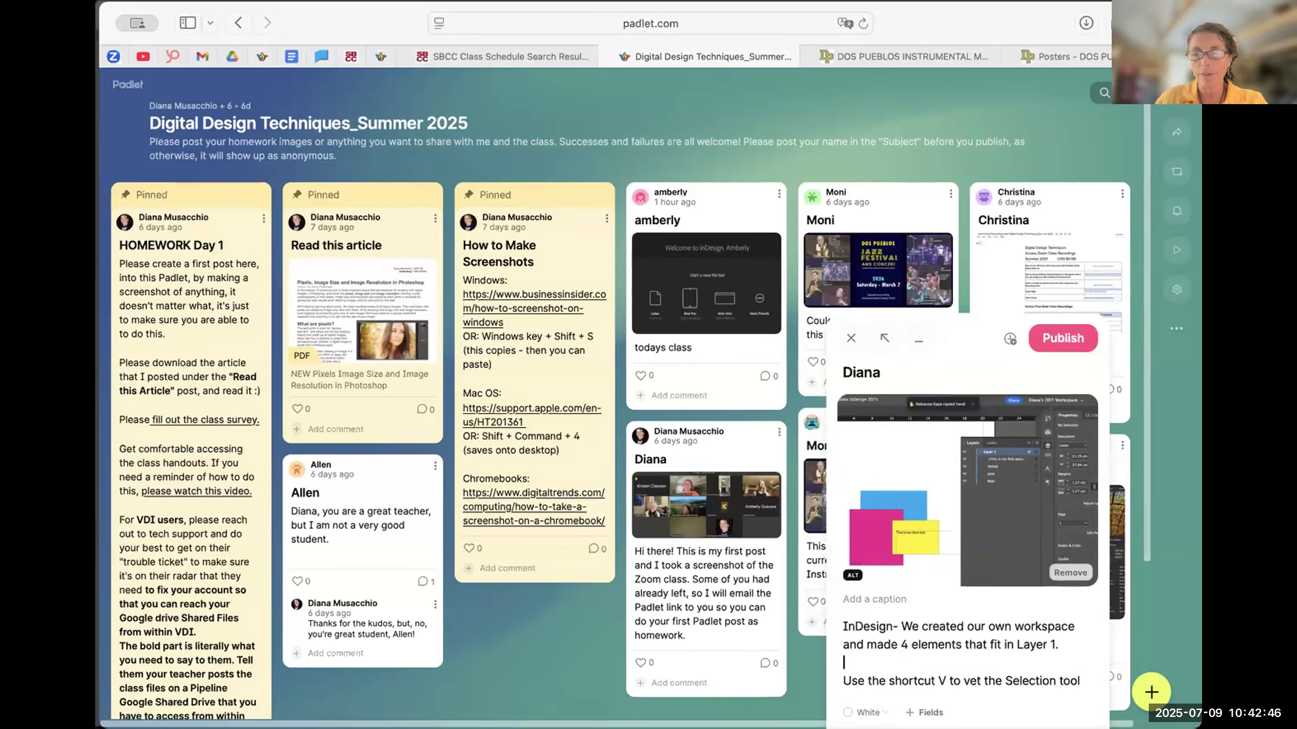
pyautogui.click(1062, 339)
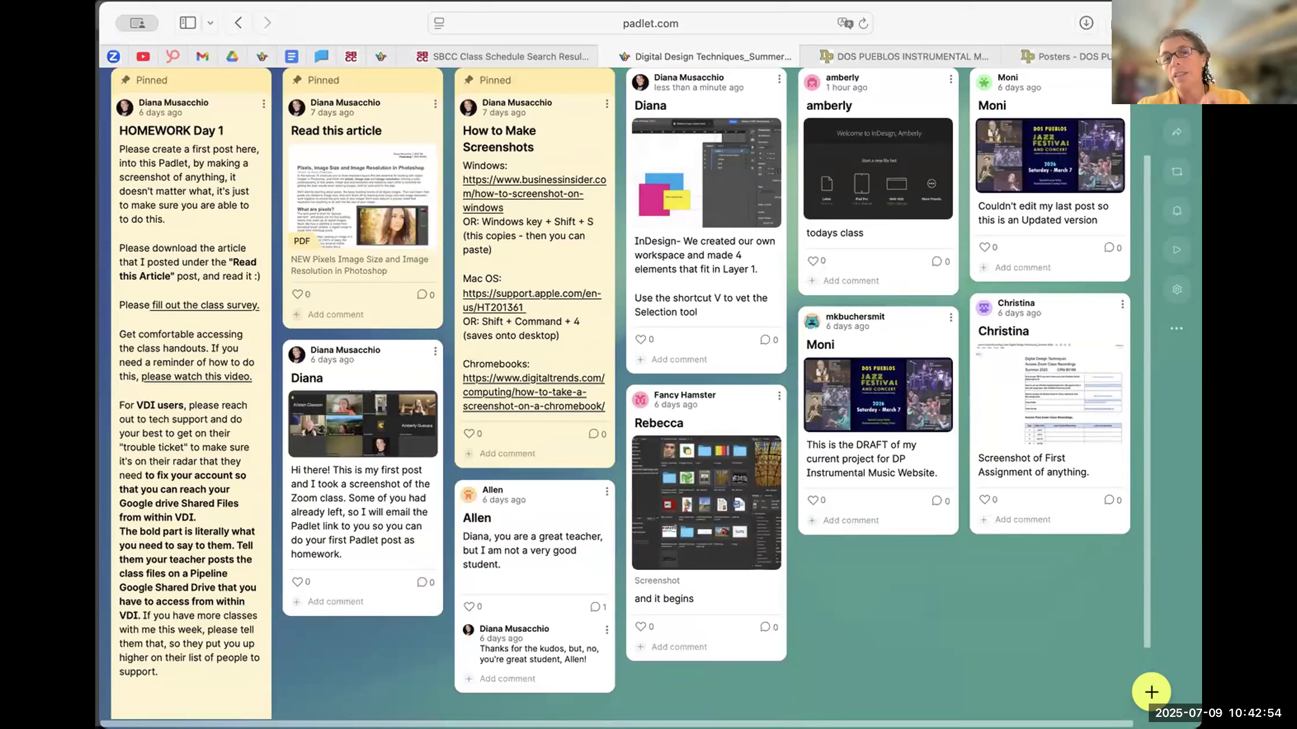
pyautogui.scroll(2, 706, 324)
pyautogui.scroll(-1, 706, 324)
pyautogui.scroll(2, 706, 324)
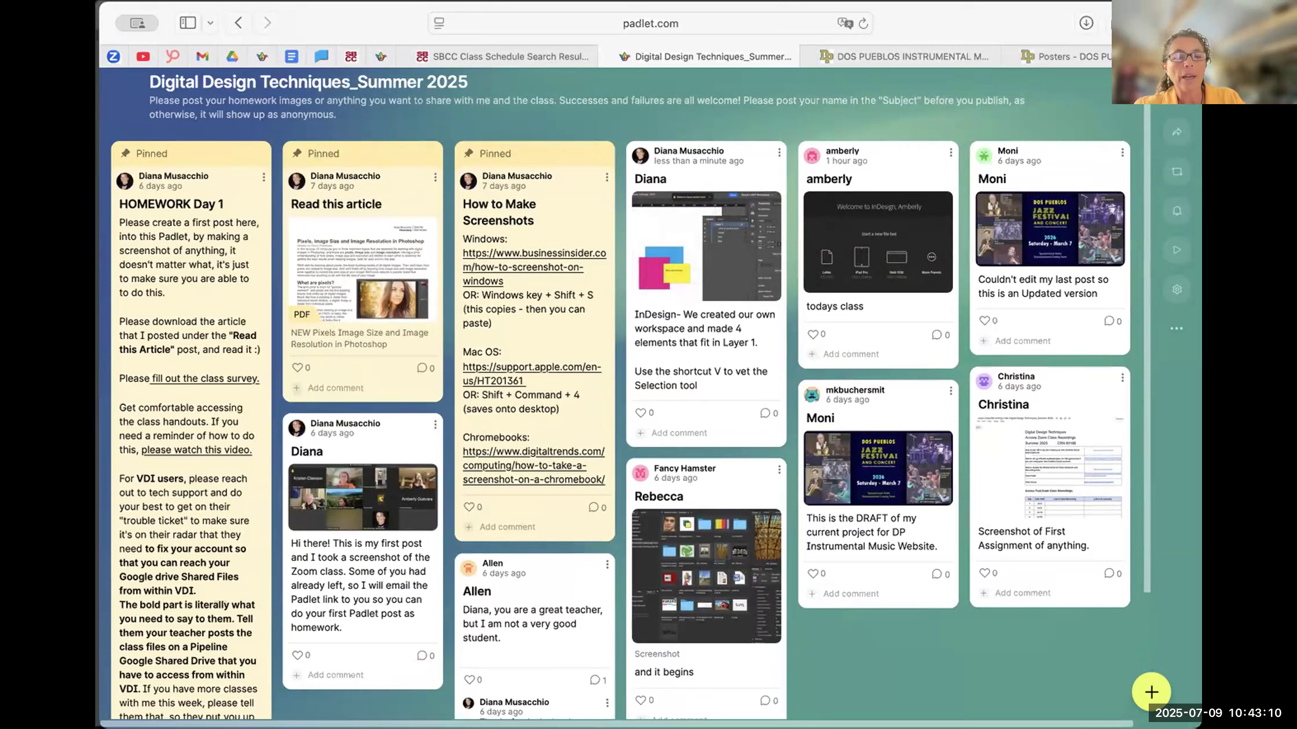
# - Switch to InDesign and start saving the rectangles document on the computer instead of Creative Cloud
pyautogui.press('super+Tab')
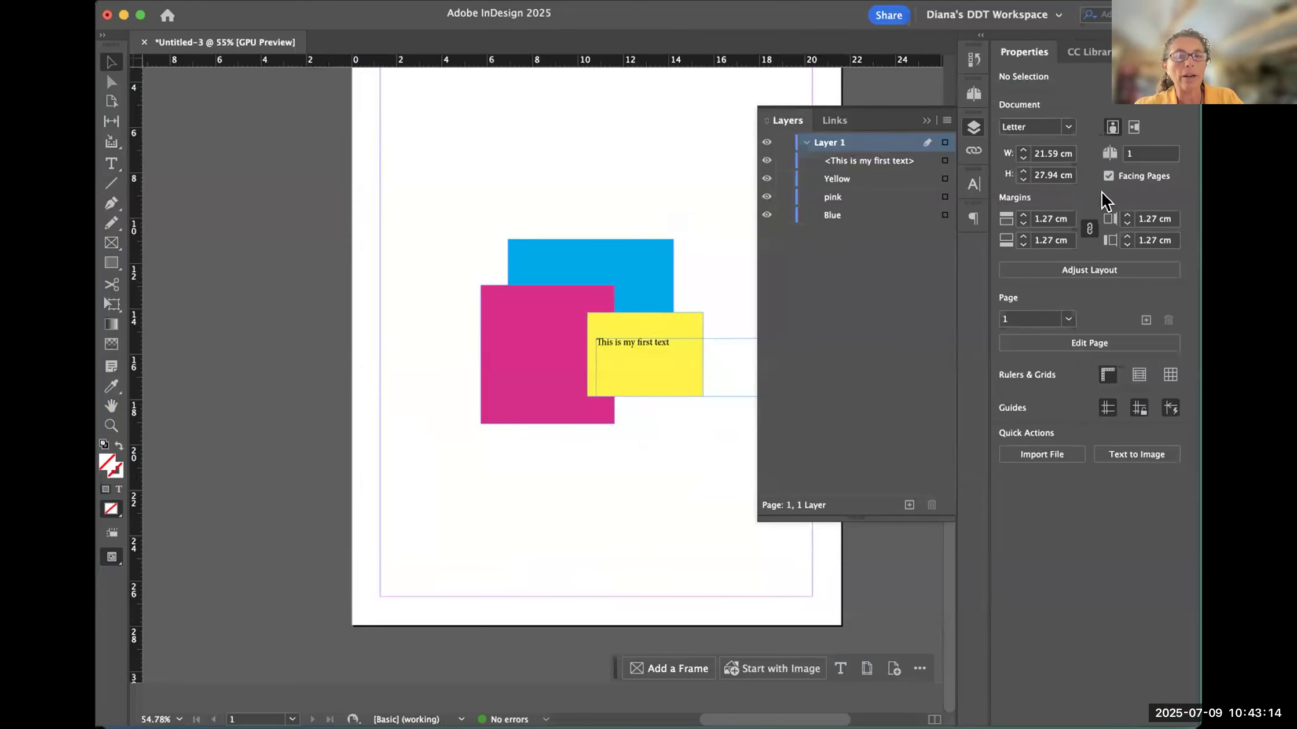
pyautogui.scroll(5, 326, 253)
pyautogui.hscroll(3, 327, 252)
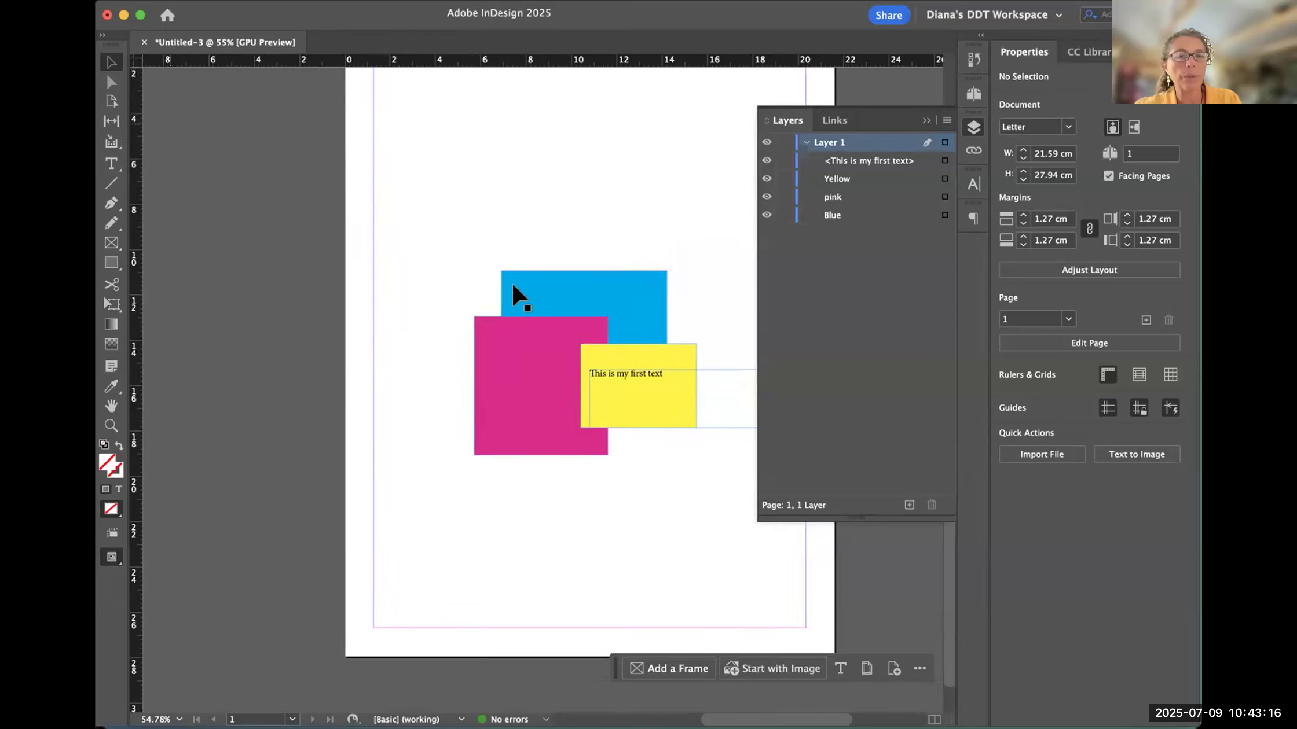
pyautogui.scroll(-1, 246, 290)
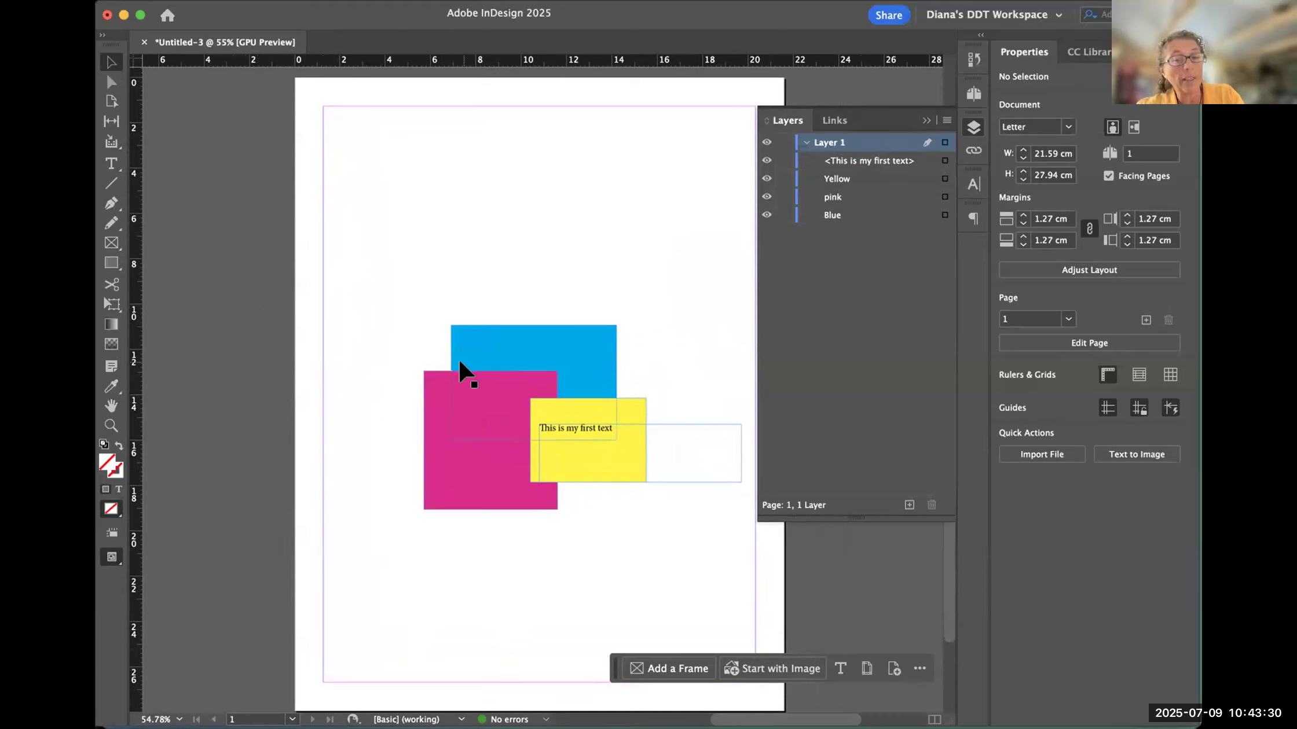
pyautogui.press('super+s')
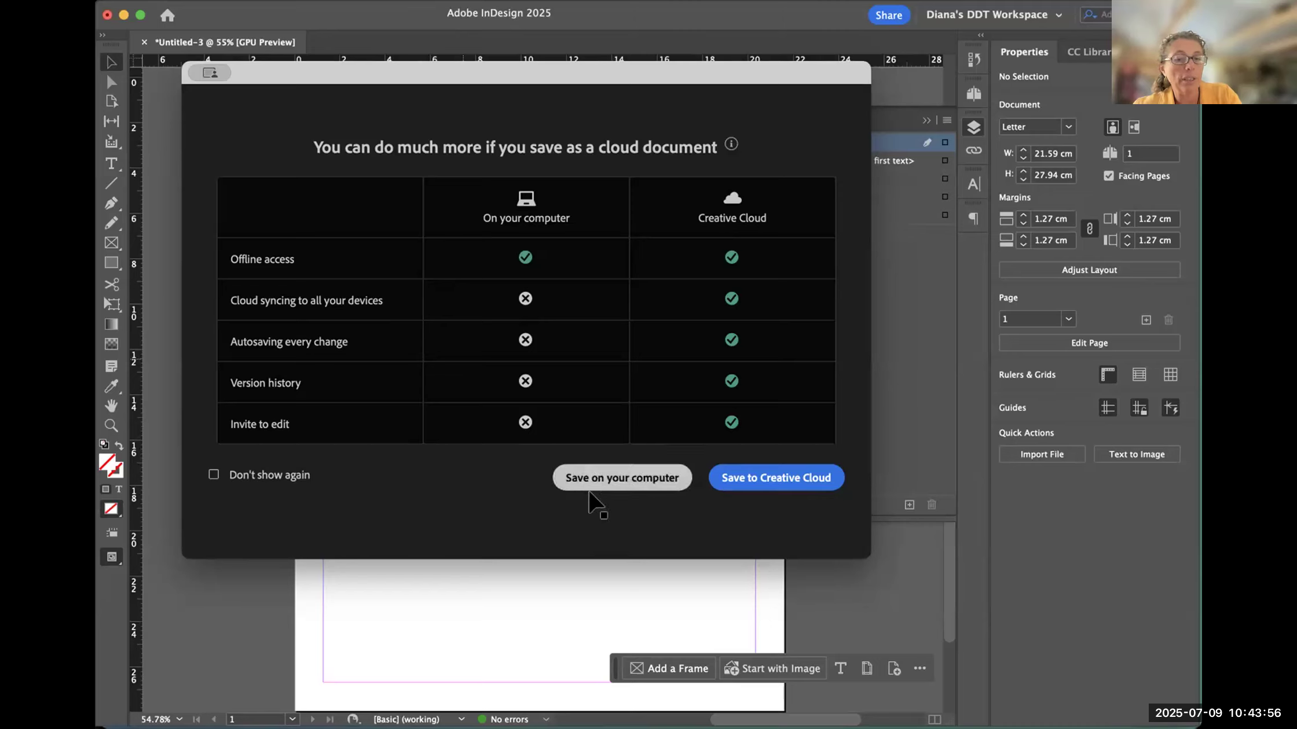
pyautogui.click(614, 481)
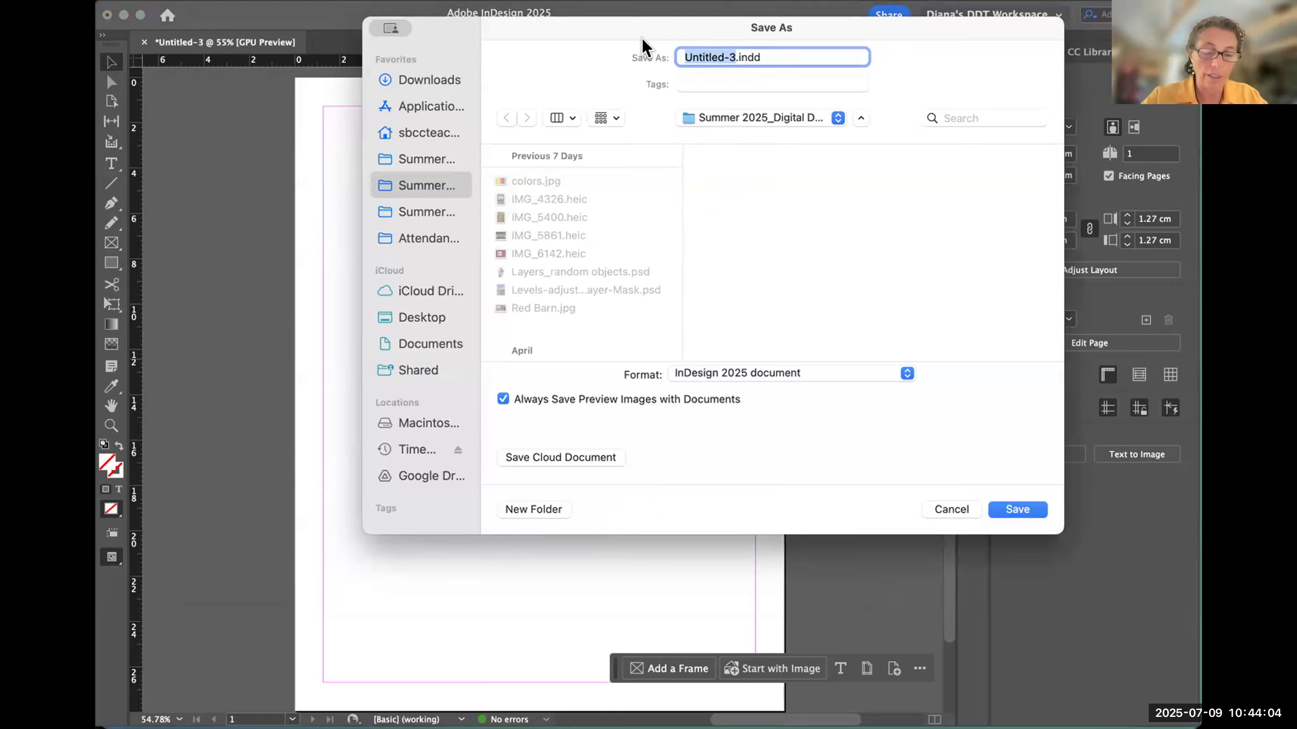
# - Save the document as "First indesign test.indd" in the Summer 2025_Digital Design Techniques folder, in InDesign 2025 document format
pyautogui.write('First ')
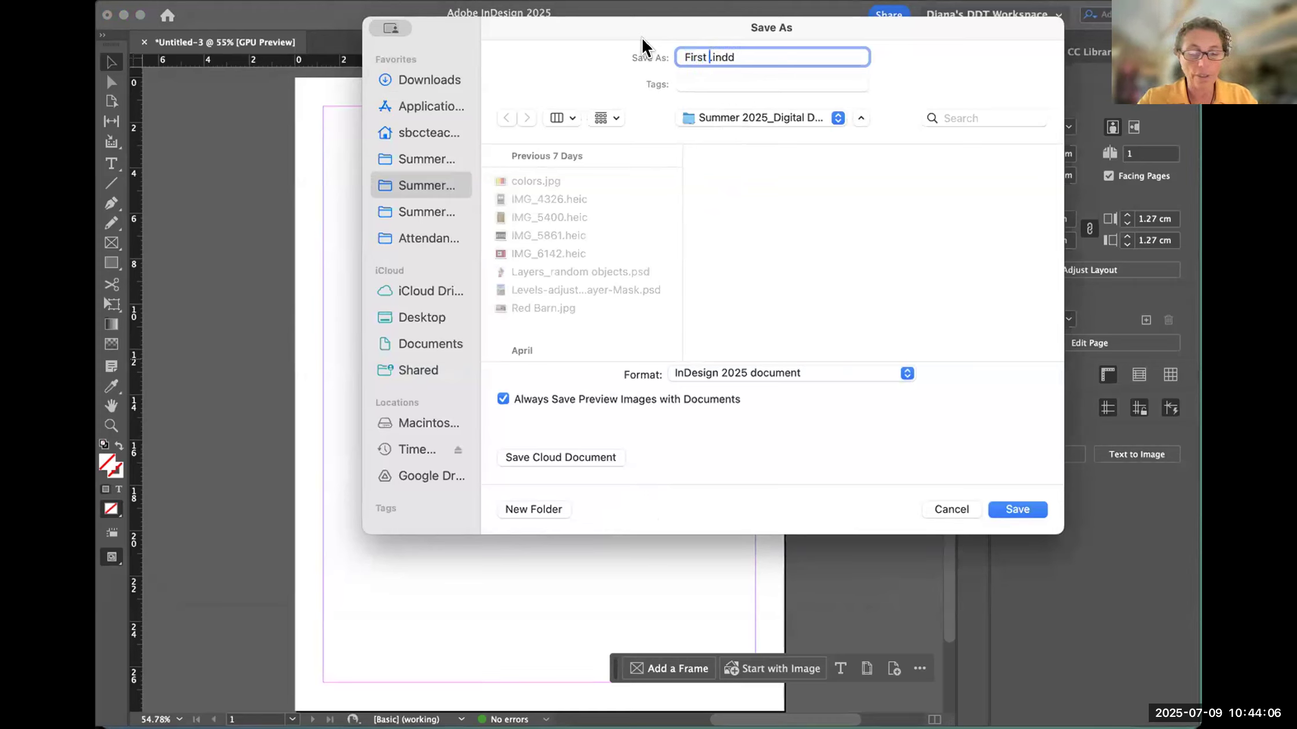
pyautogui.write('indesign')
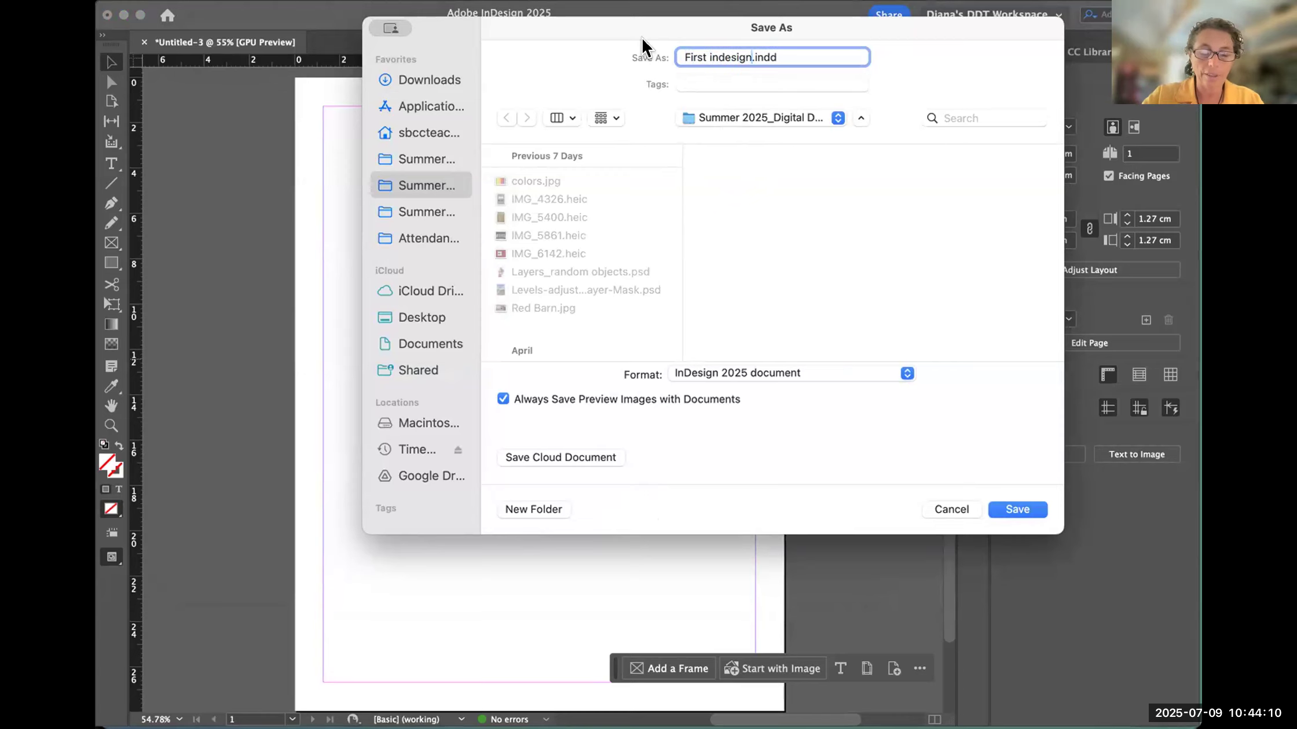
pyautogui.write('test')
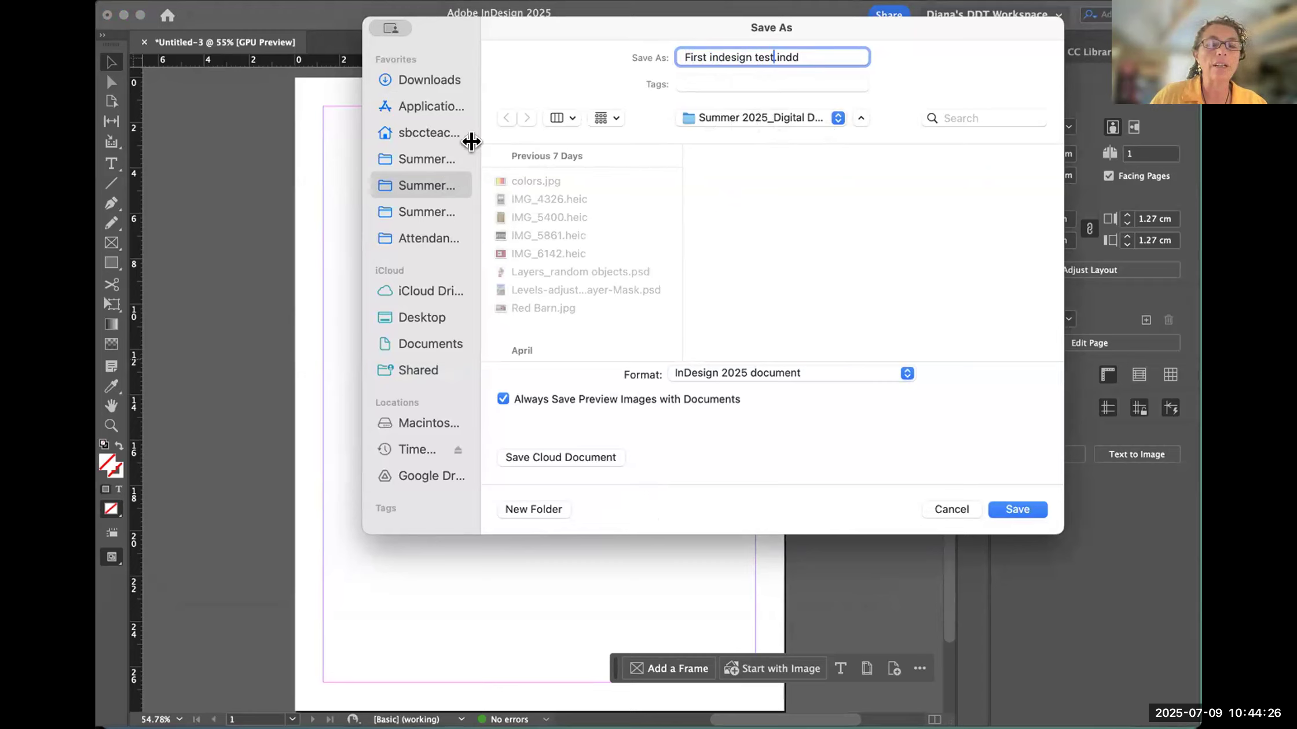
pyautogui.click(500, 165)
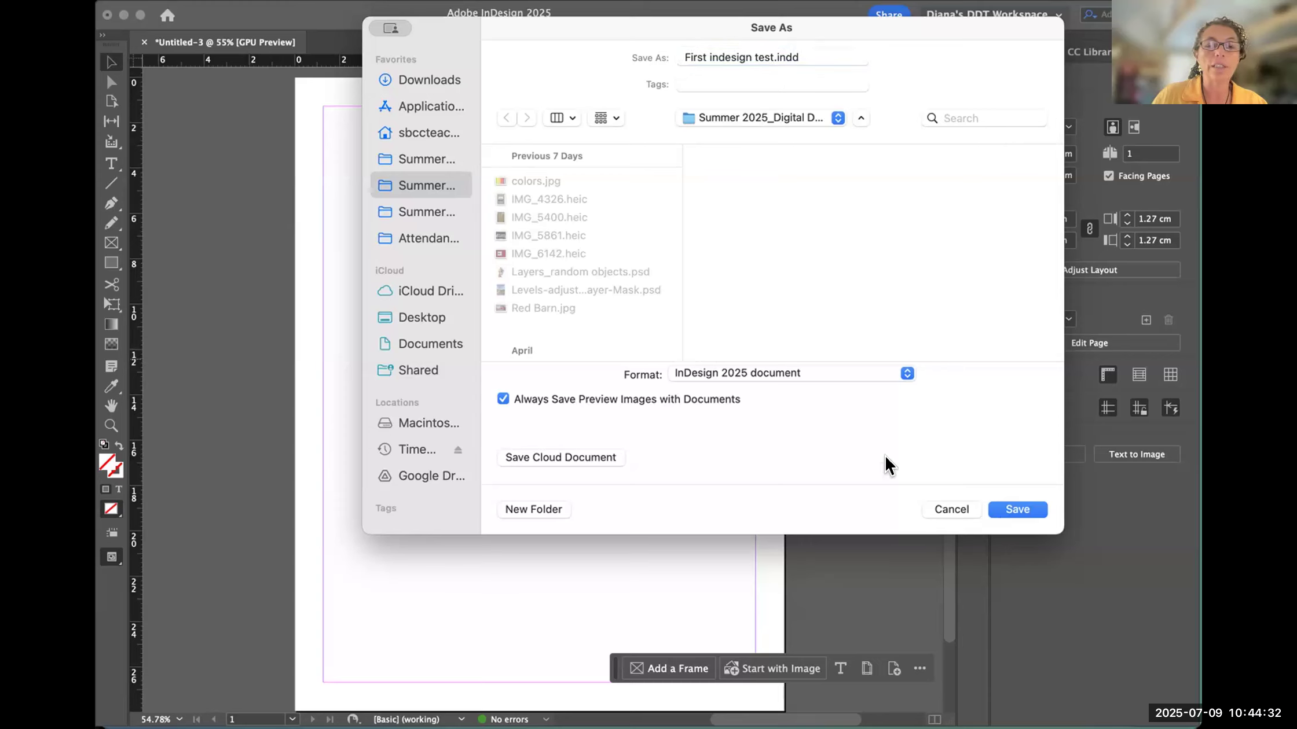
pyautogui.click(1014, 517)
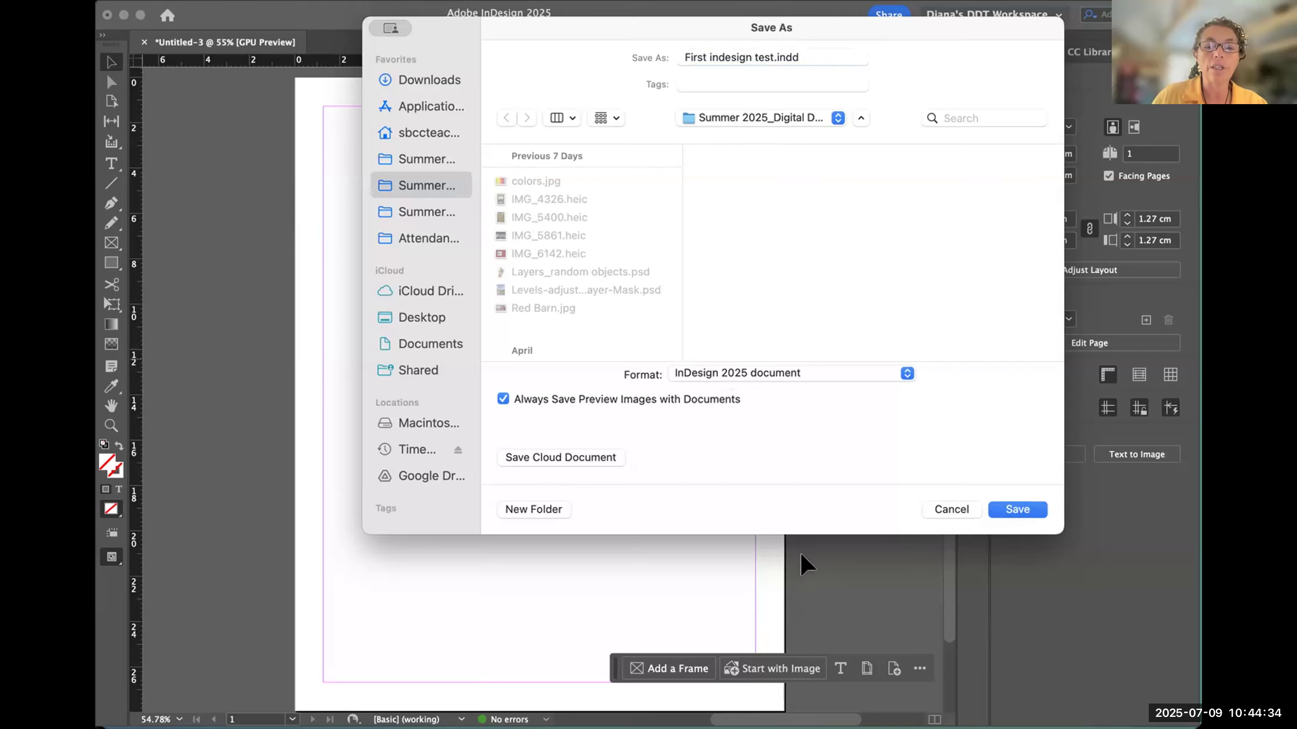
# - Switch to Adobe Bridge and preview First indesign test.indd in the Summer 2025_Digital Design Techniques folder
pyautogui.click(925, 723)
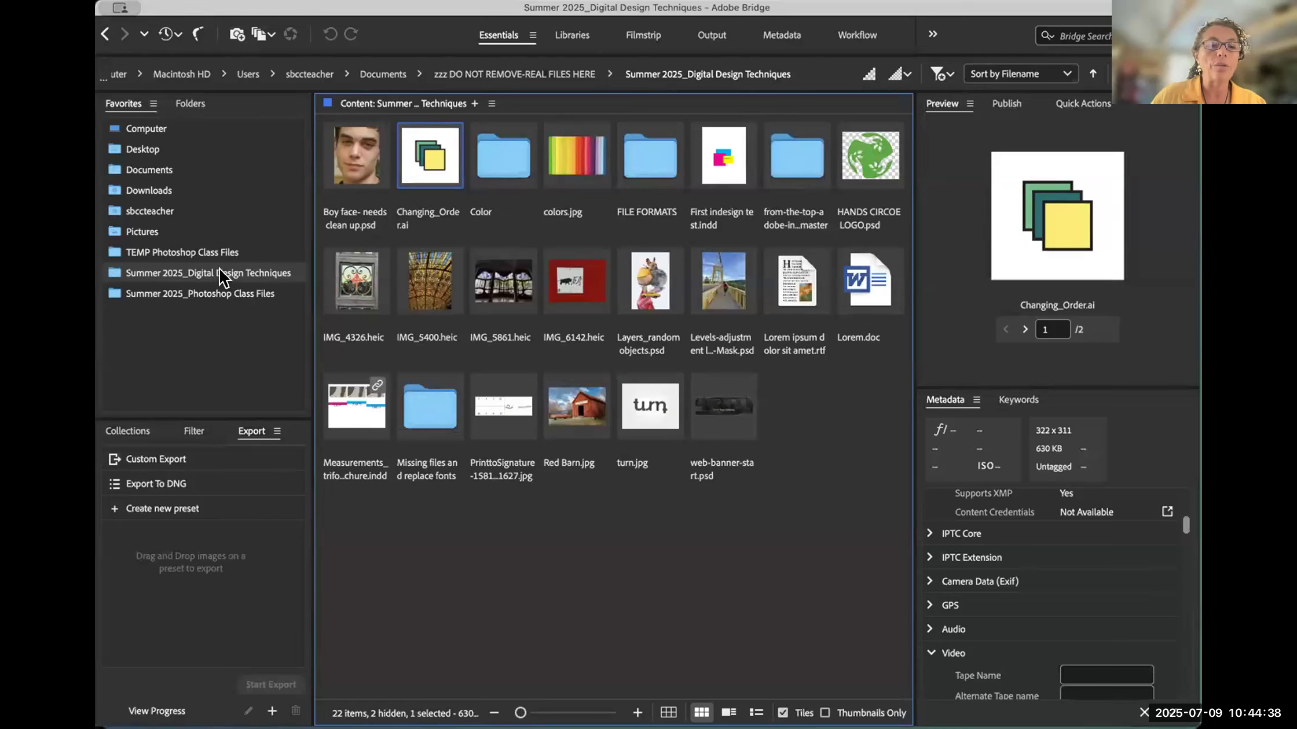
pyautogui.click(827, 469)
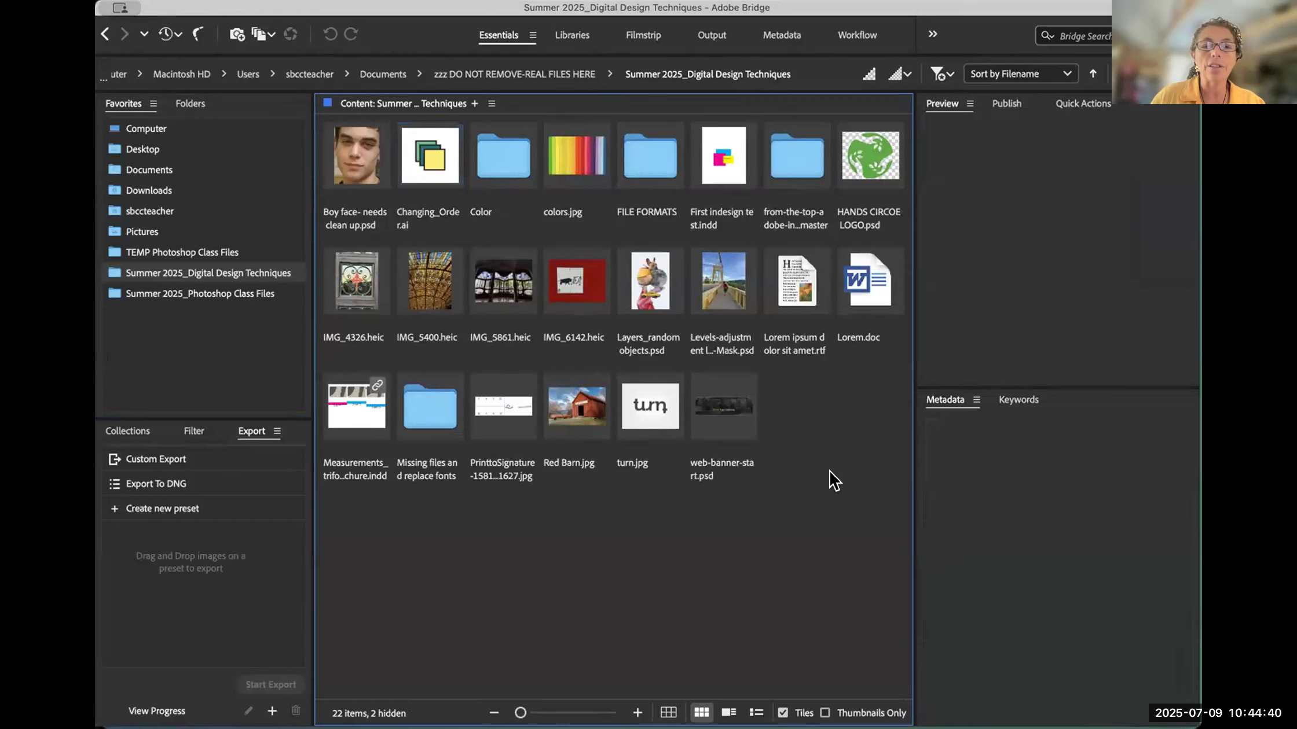
pyautogui.click(740, 181)
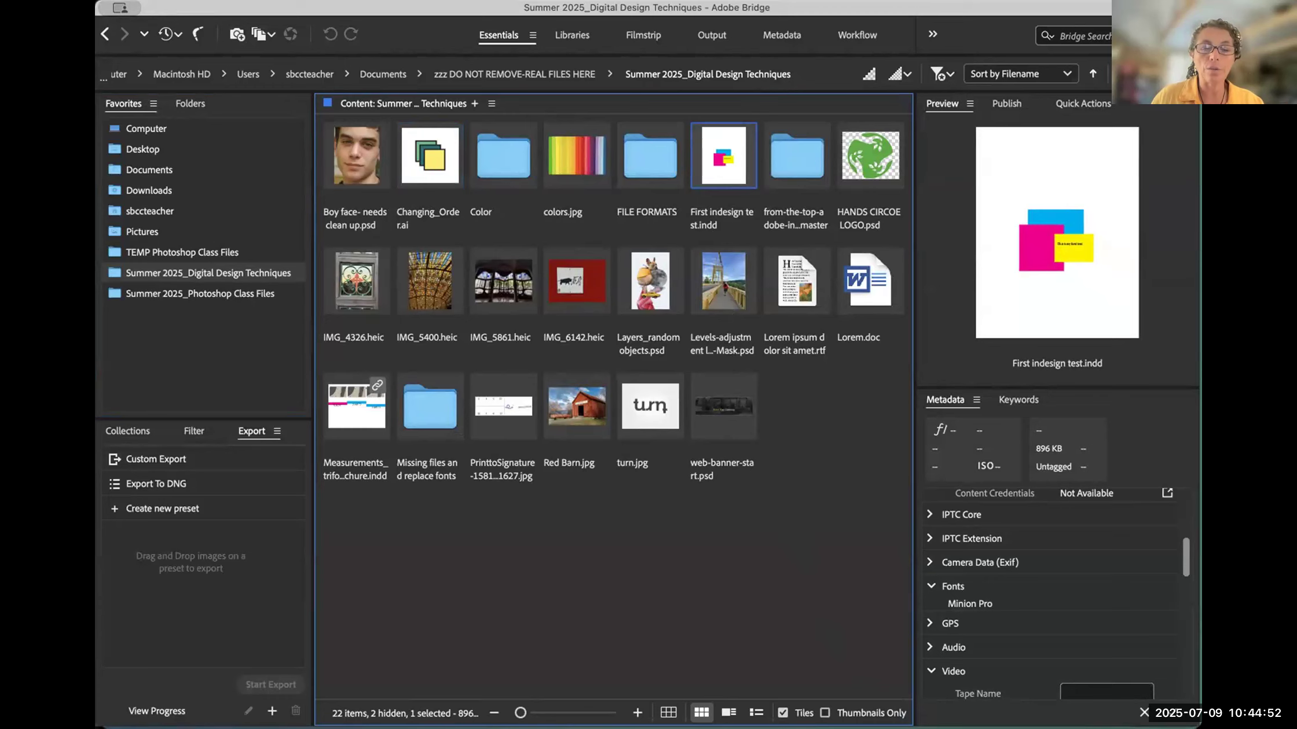
# - Switch to InDesign, check the class posts on the Padlet board, and return to the InDesign document
pyautogui.press('super+Tab')
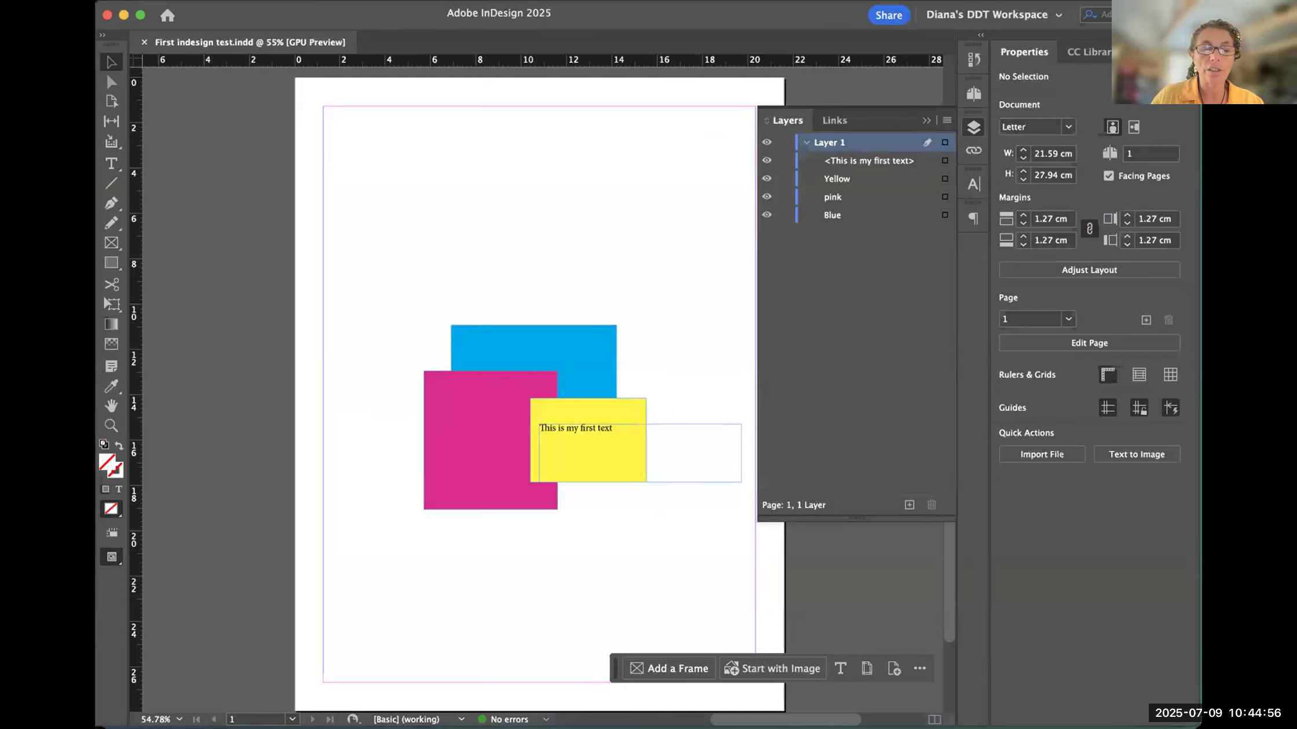
pyautogui.press('super+Tab')
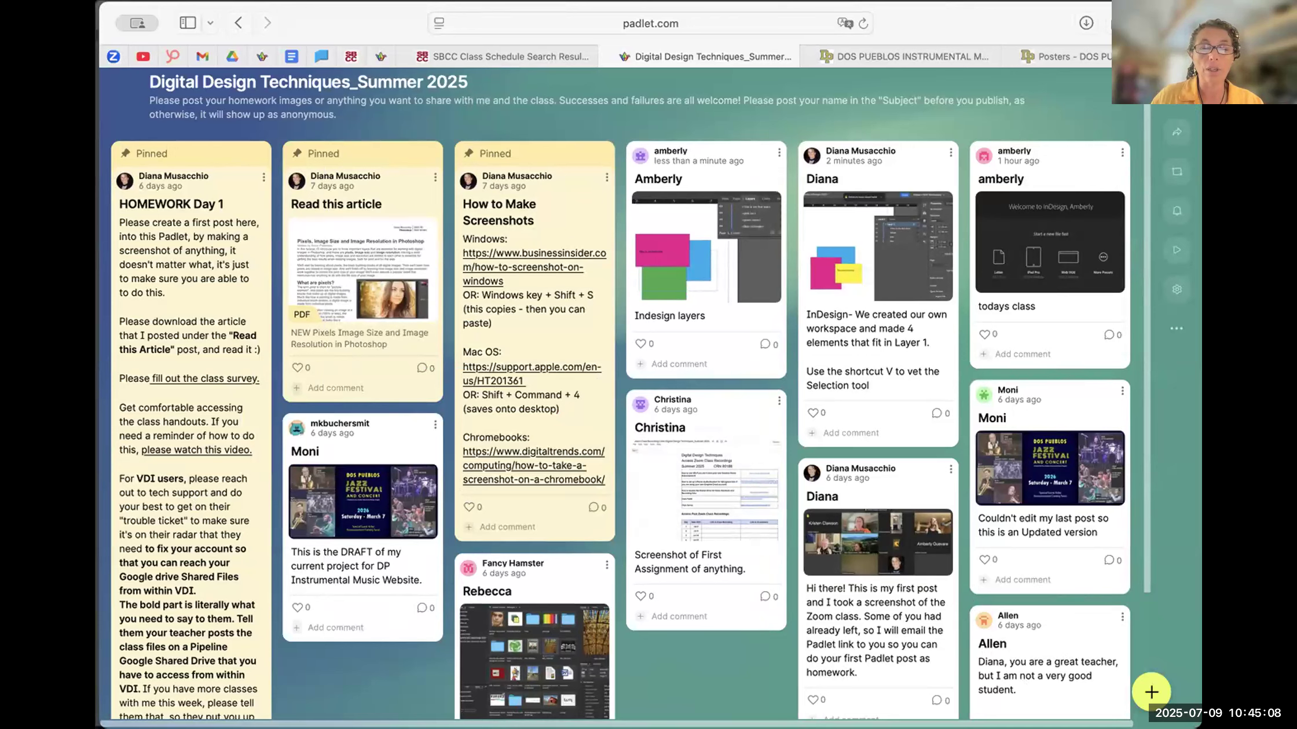
pyautogui.press('super+Tab')
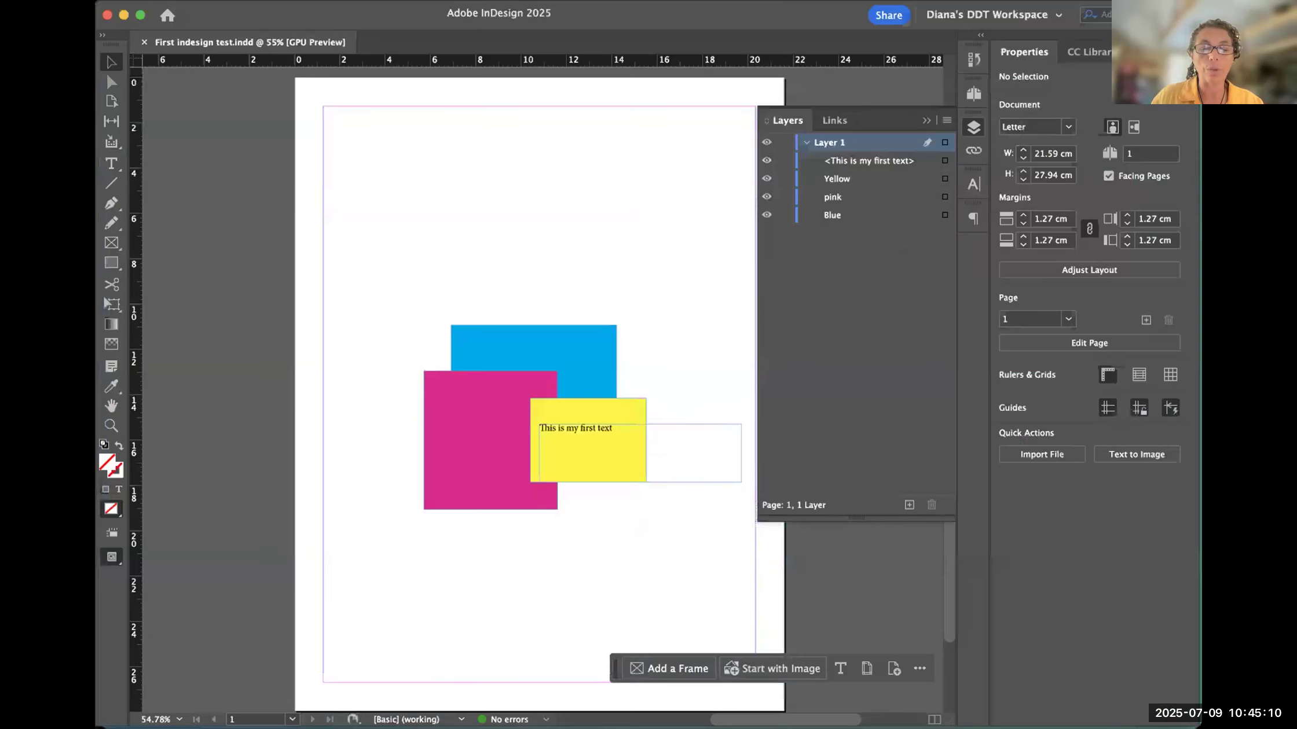
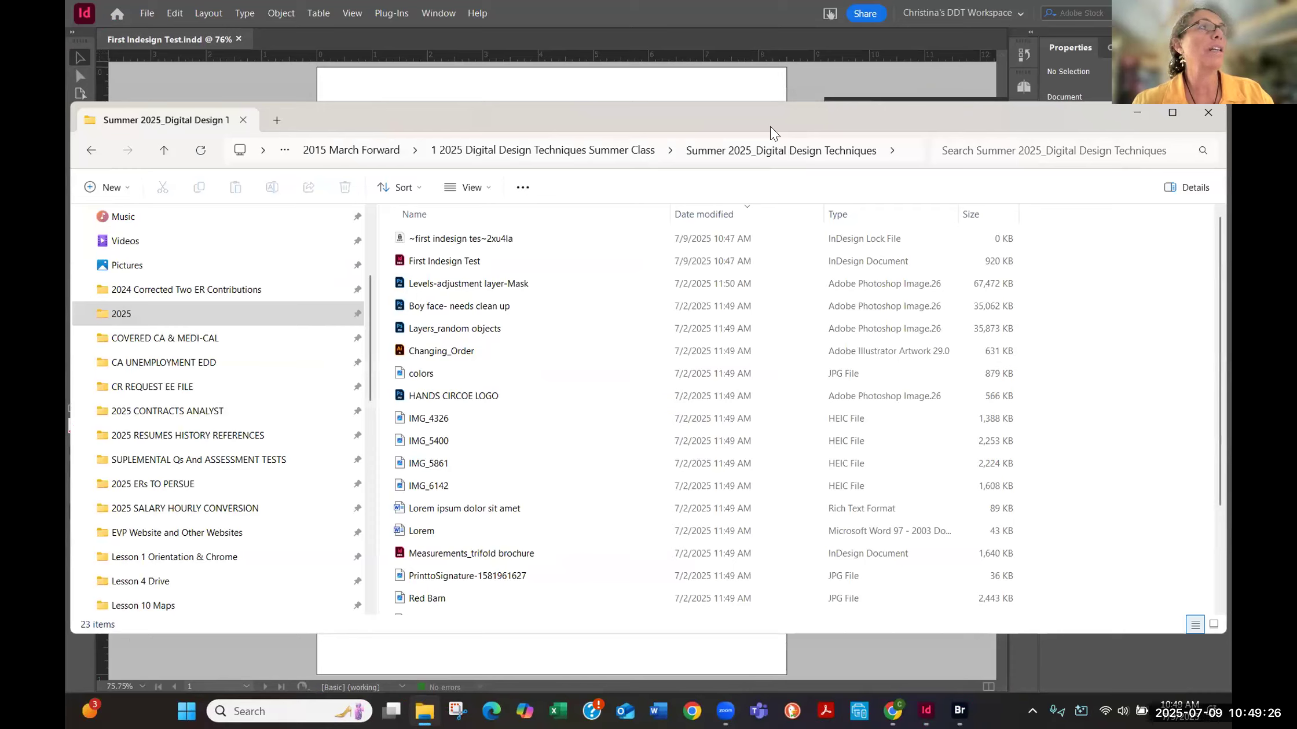
# - Close the File Explorer window and the First Indesign Test.indd document
pyautogui.click(1208, 113)
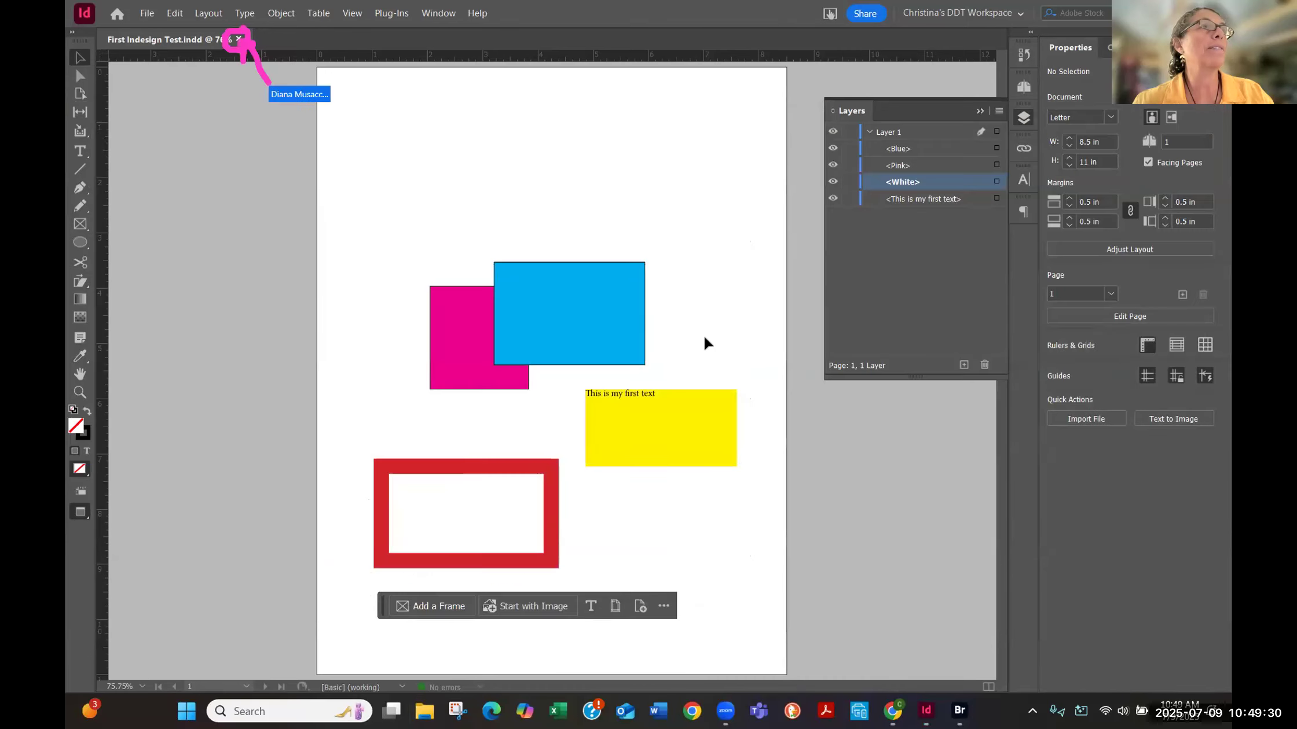
pyautogui.click(237, 39)
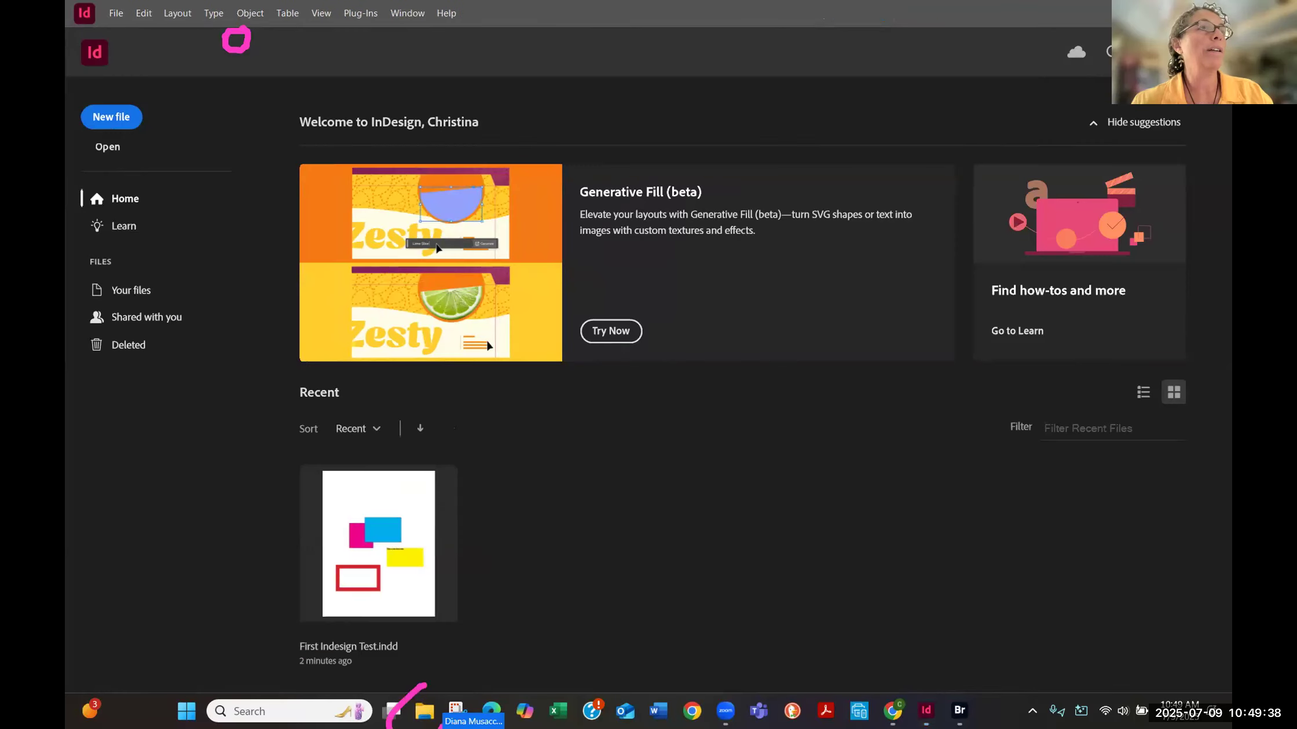
# - Browse in File Explorer through 2015 March Forward and 1 2025 Digital Design Techniques Summer Class to First Indesign Test in Summer 2025_Digital Design Techniques
pyautogui.click(424, 711)
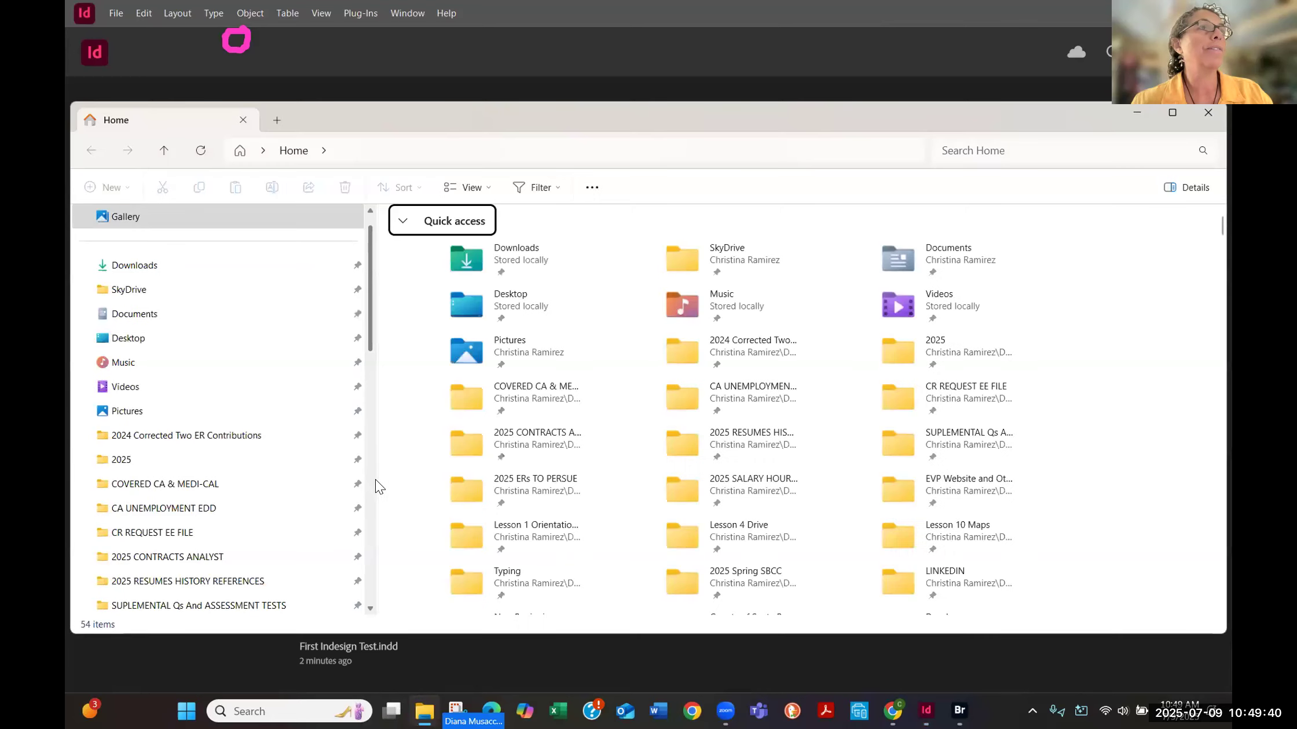
pyautogui.moveTo(375, 480); pyautogui.dragTo(169, 448)
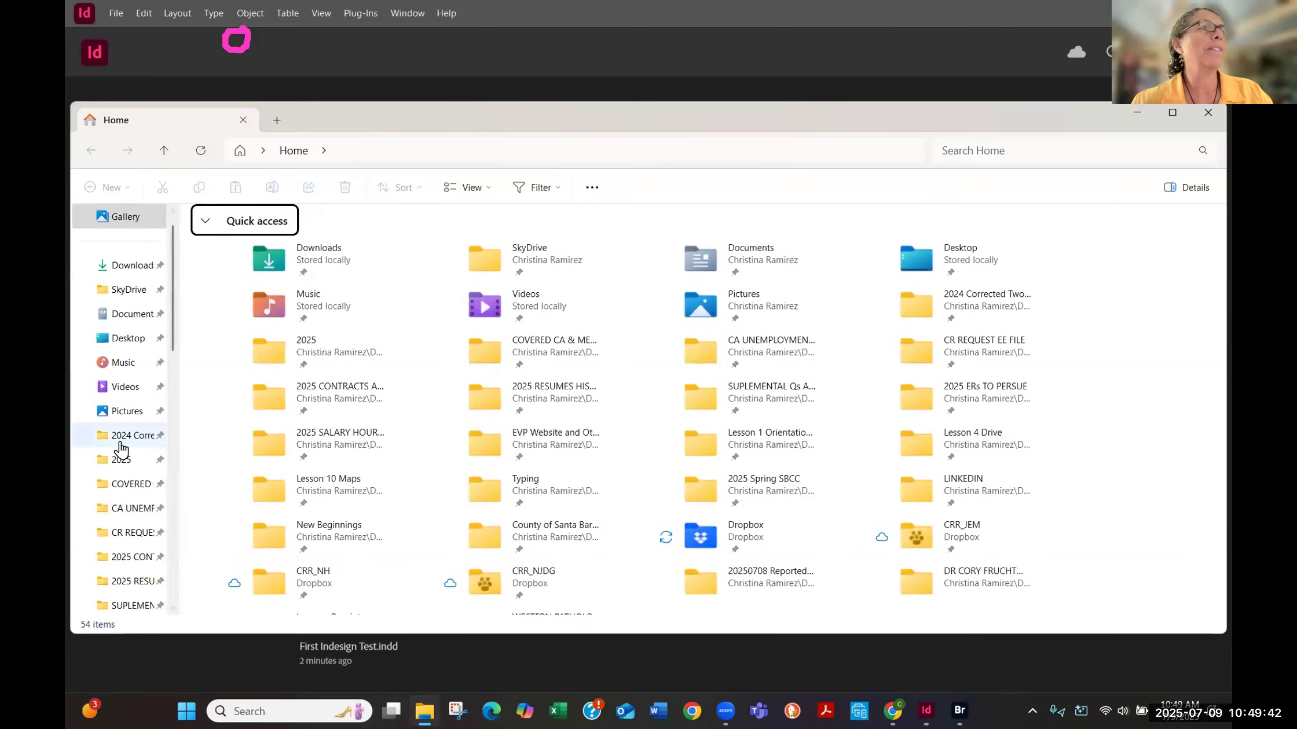
pyautogui.click(120, 459)
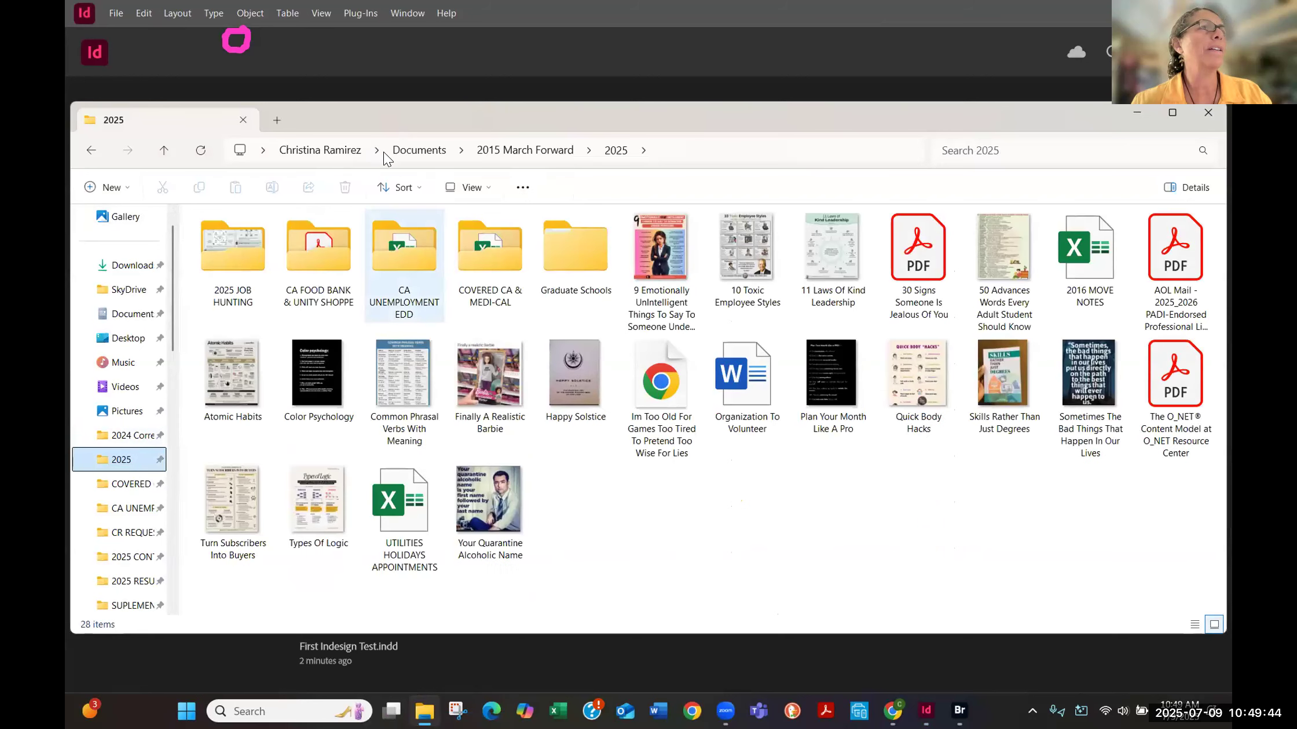
pyautogui.click(489, 152)
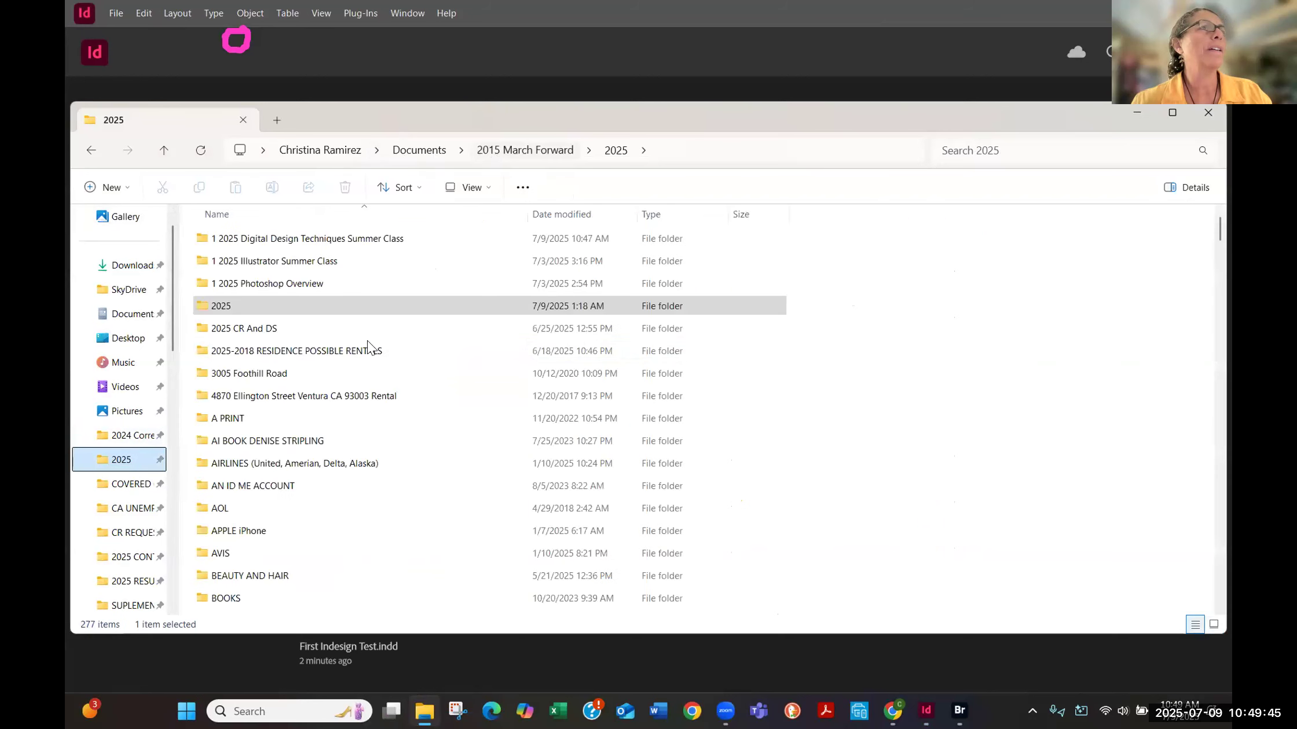
pyautogui.click(282, 239)
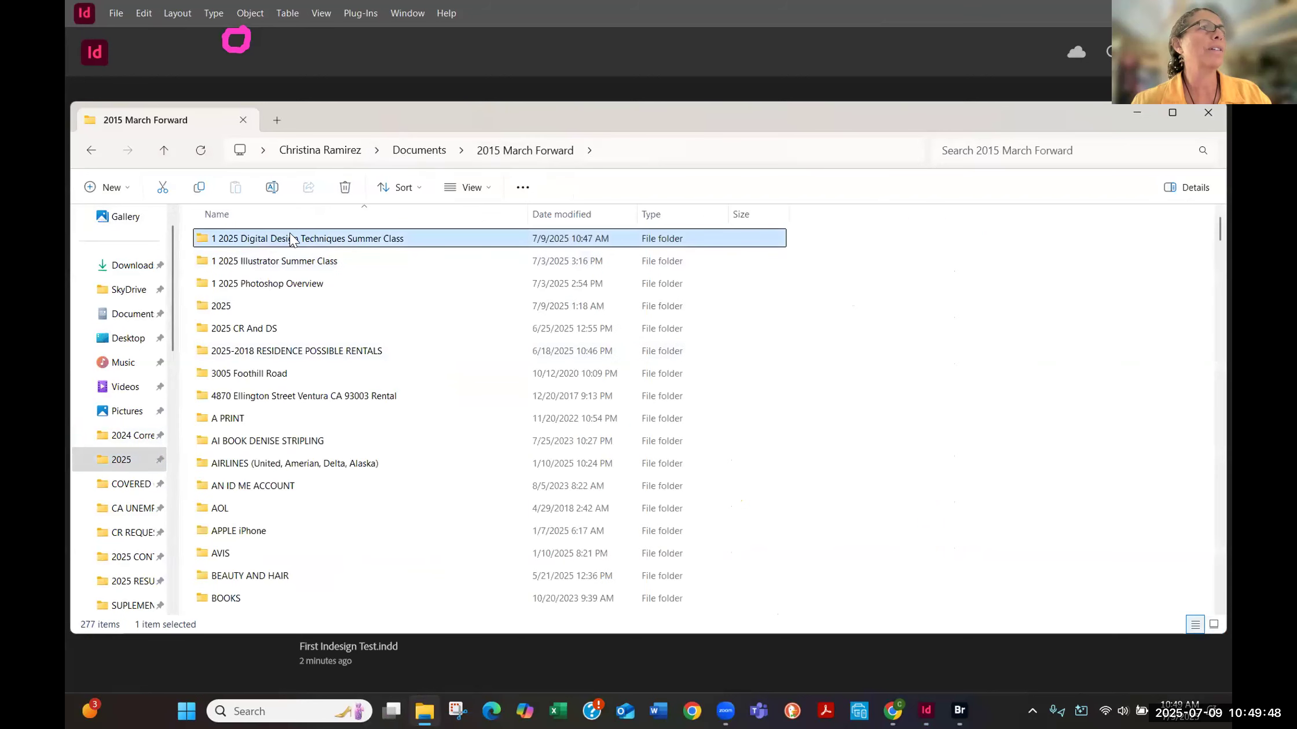
pyautogui.doubleClick(288, 238)
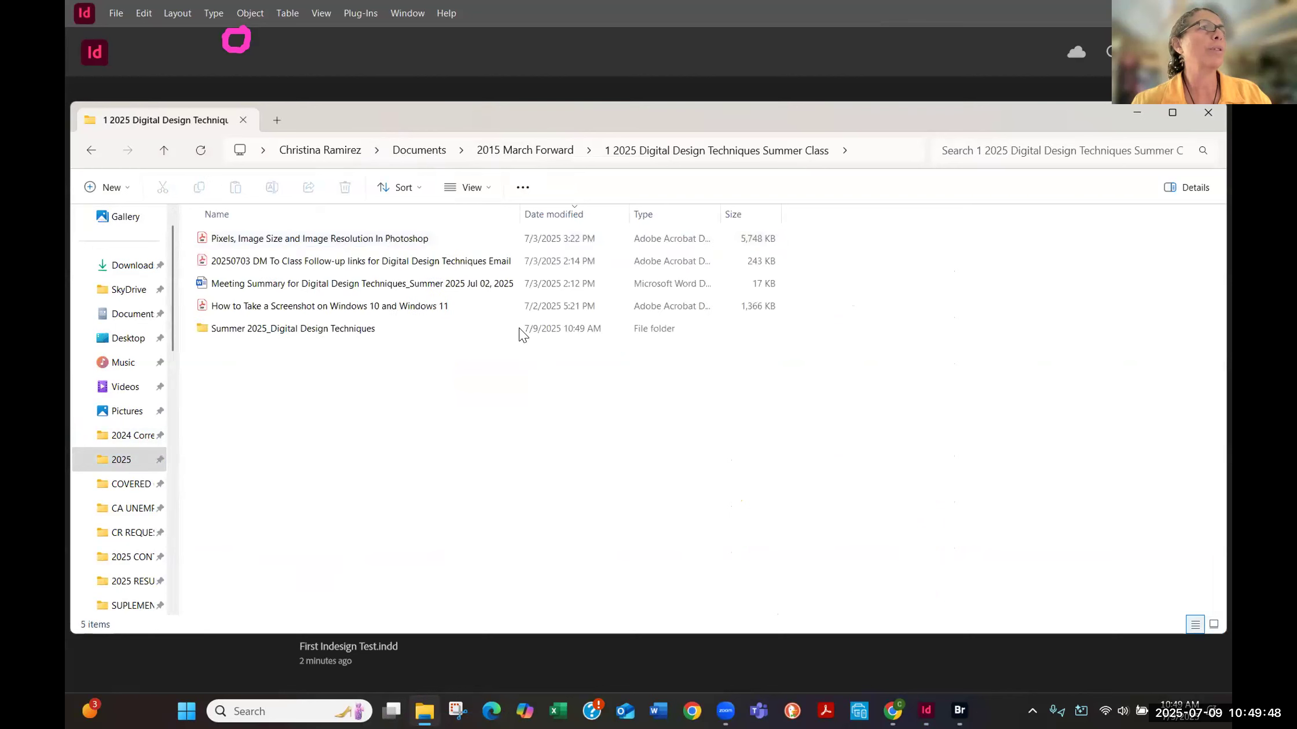
pyautogui.doubleClick(351, 327)
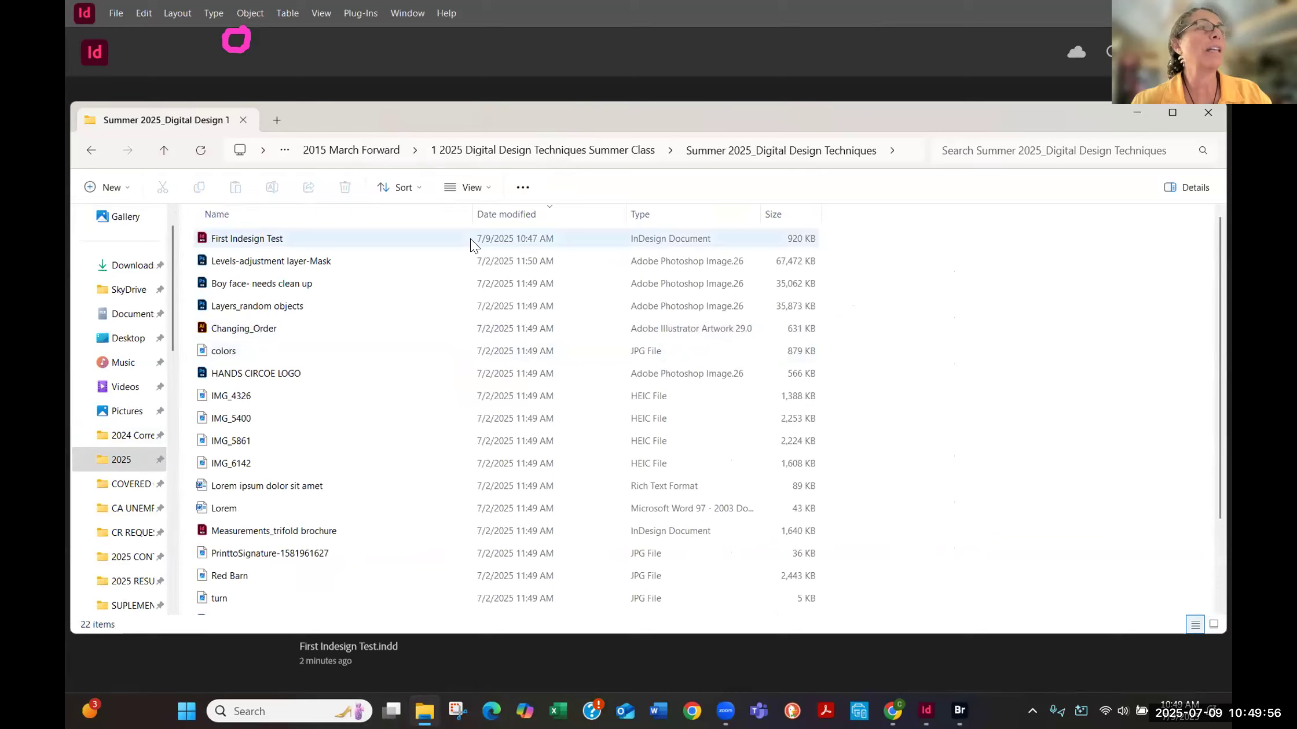
pyautogui.click(267, 238)
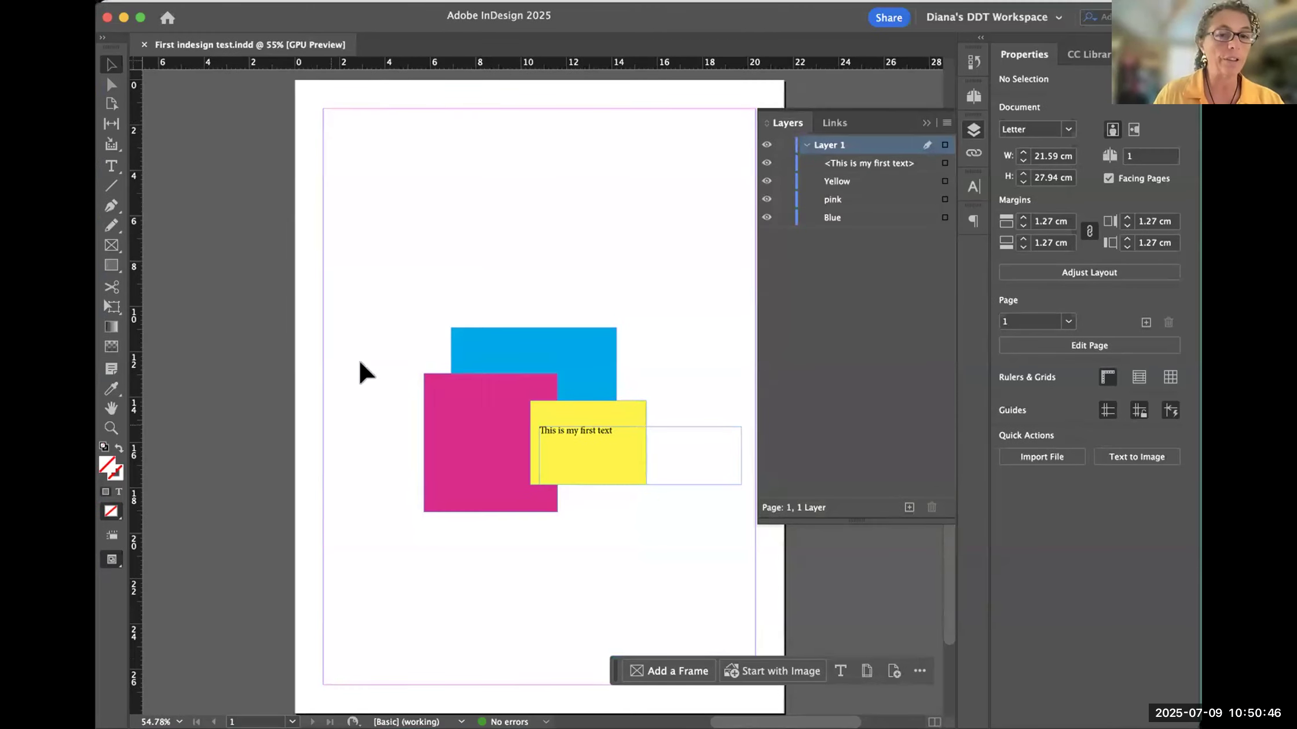
# - Switch to Finder, examine the InDesign lock file and First indesign test.indd in the class folder, and return to InDesign
pyautogui.press('super+Tab')
pyautogui.moveTo(351, 59); pyautogui.dragTo(289, 130)
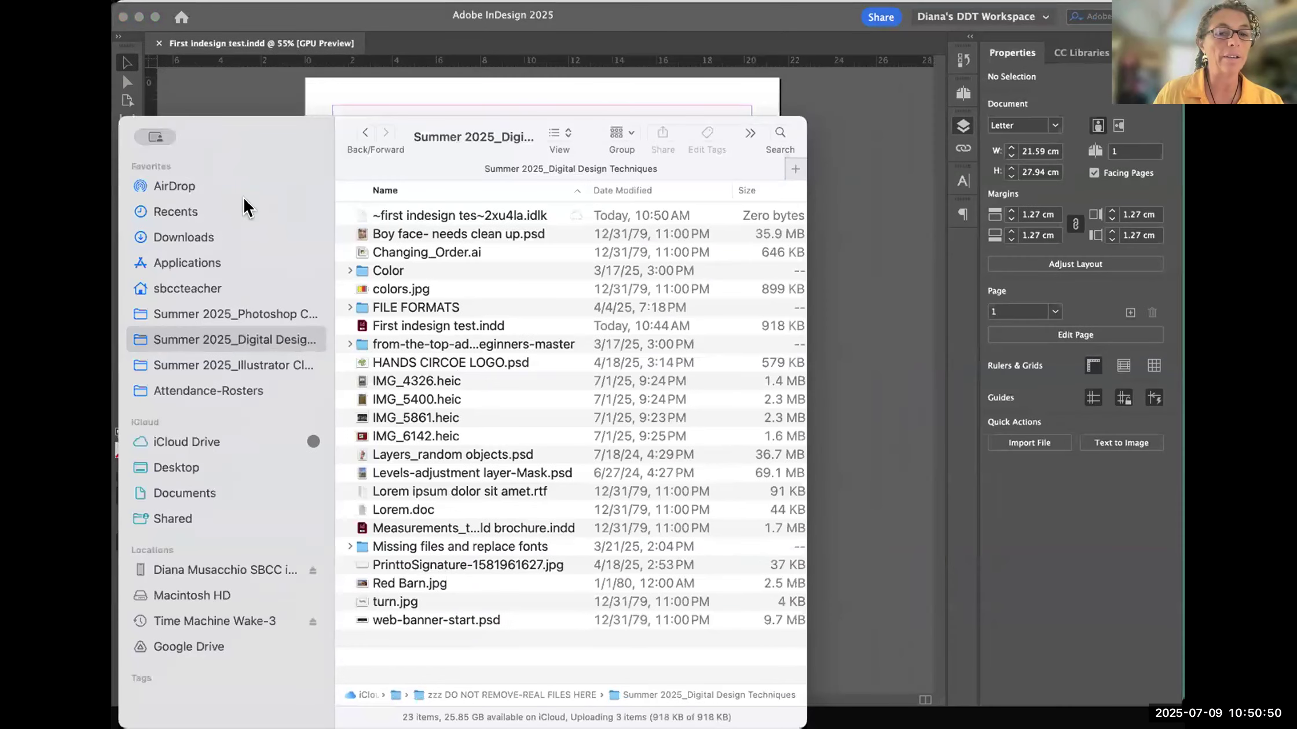
pyautogui.moveTo(405, 197)
pyautogui.mouseDown()
pyautogui.moveTo(328, 201)
pyautogui.moveTo(404, 233)
pyautogui.moveTo(559, 228)
pyautogui.moveTo(565, 189)
pyautogui.moveTo(424, 189)
pyautogui.mouseUp()
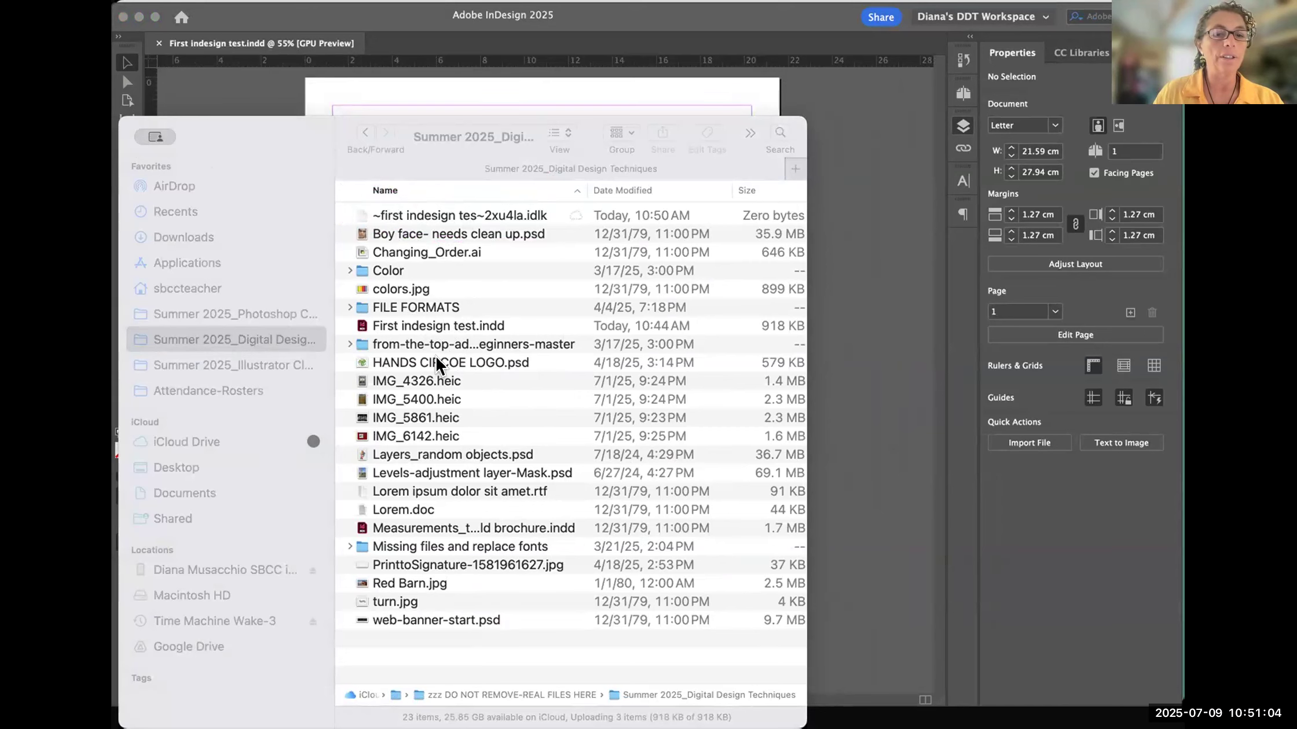
pyautogui.click(387, 326)
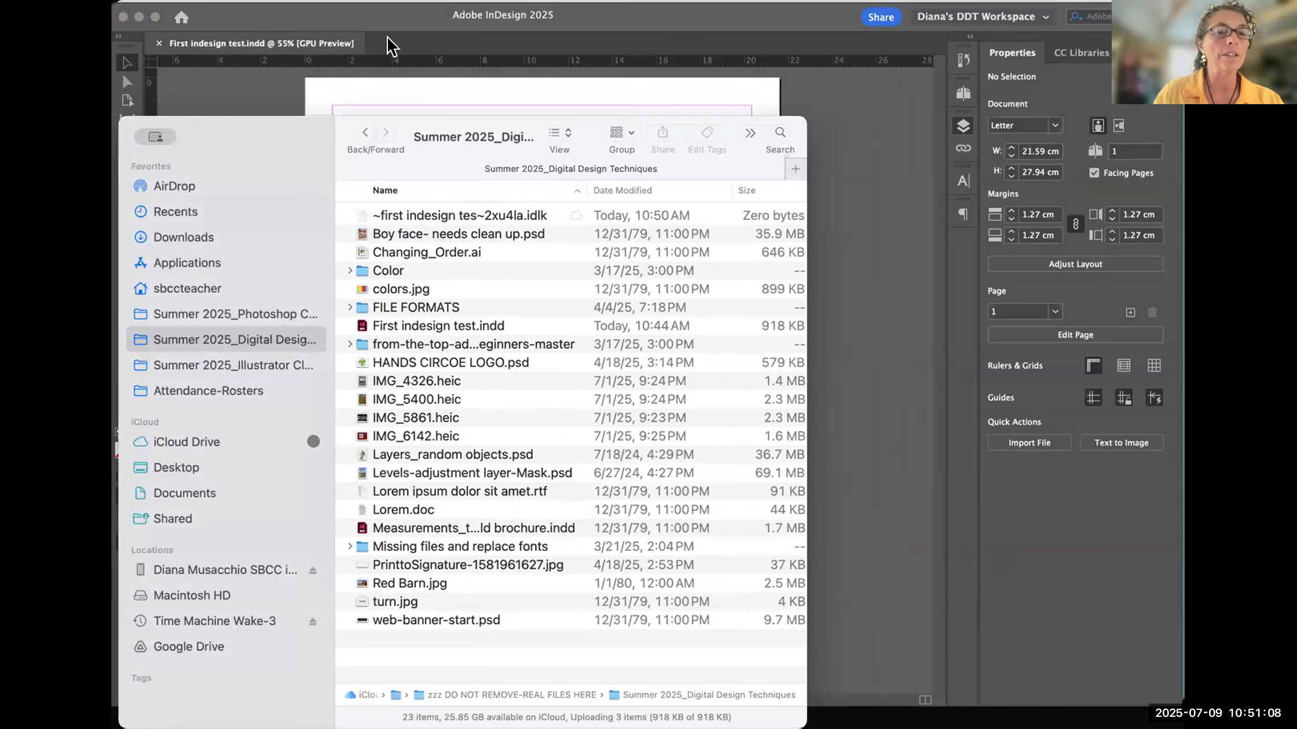
pyautogui.click(290, 13)
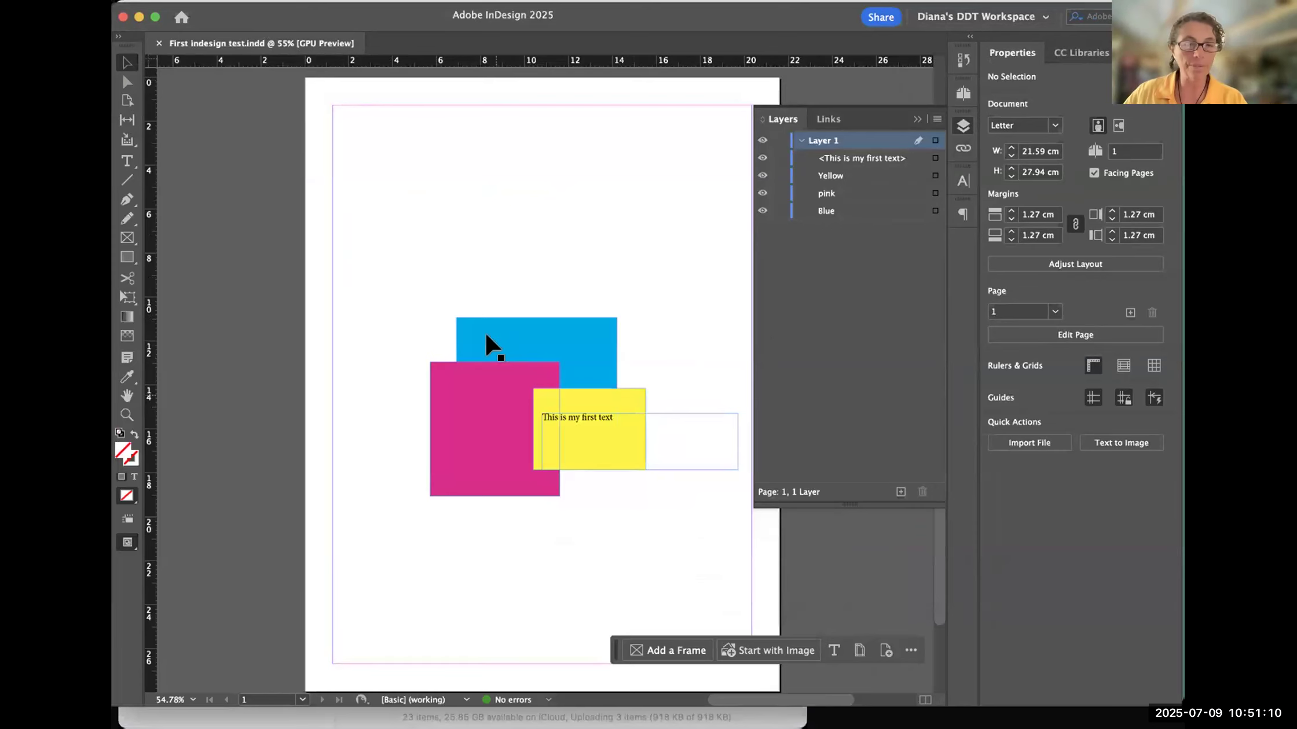
# - Select all objects on the page, deselect them, and close First indesign test.indd
pyautogui.hscroll(5, 400, 286)
pyautogui.moveTo(399, 314); pyautogui.dragTo(400, 312)
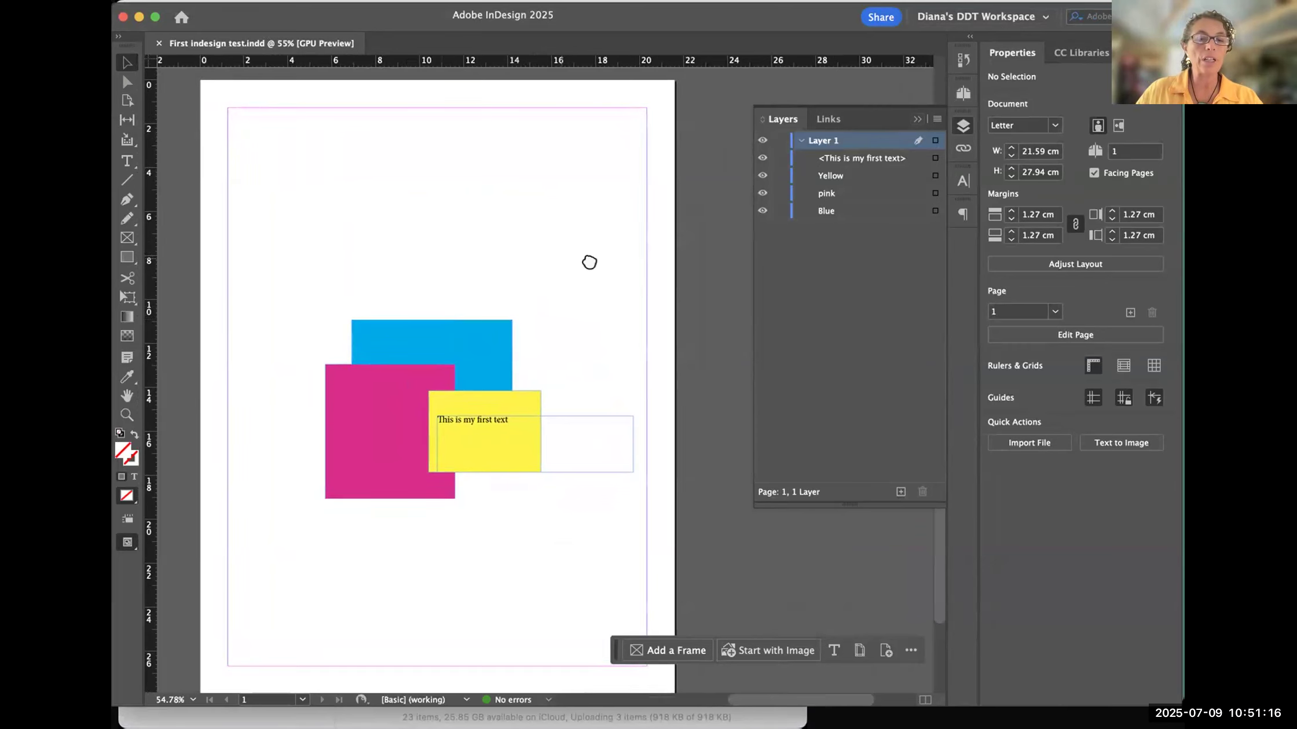
pyautogui.hscroll(-5, 559, 264)
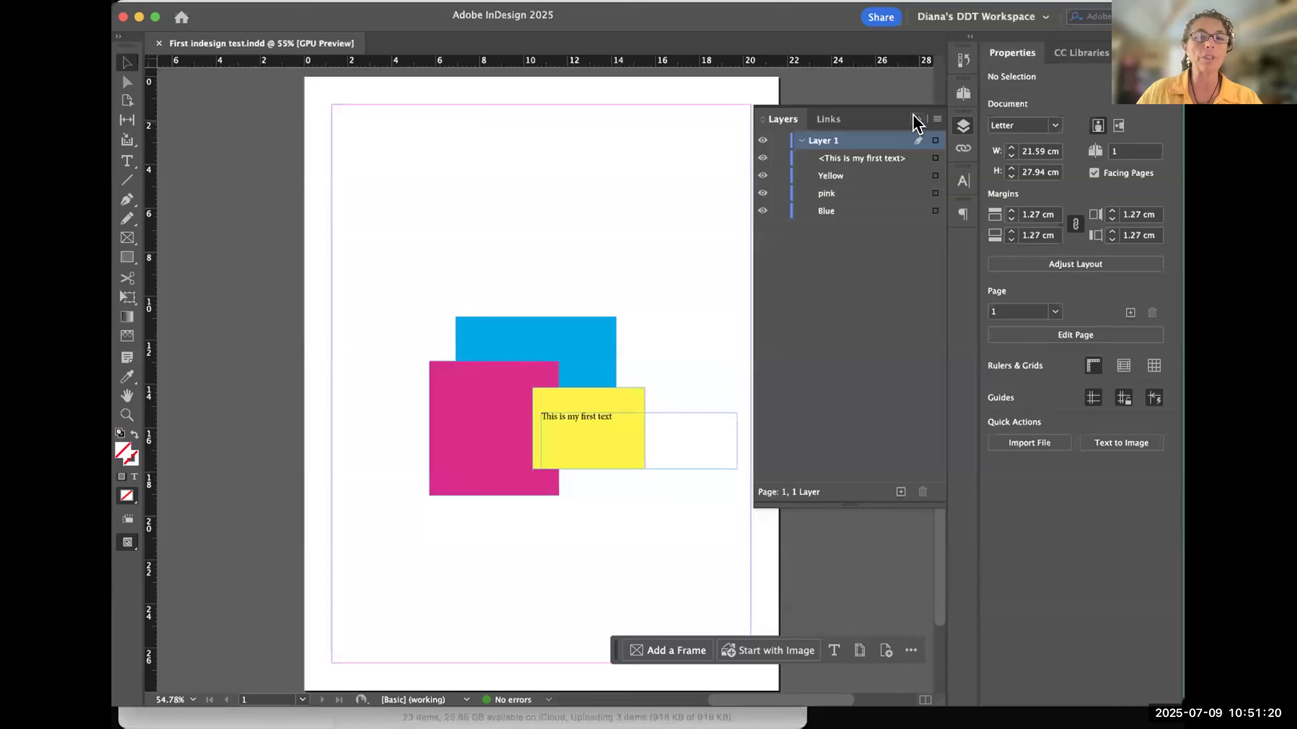
pyautogui.press('super+a')
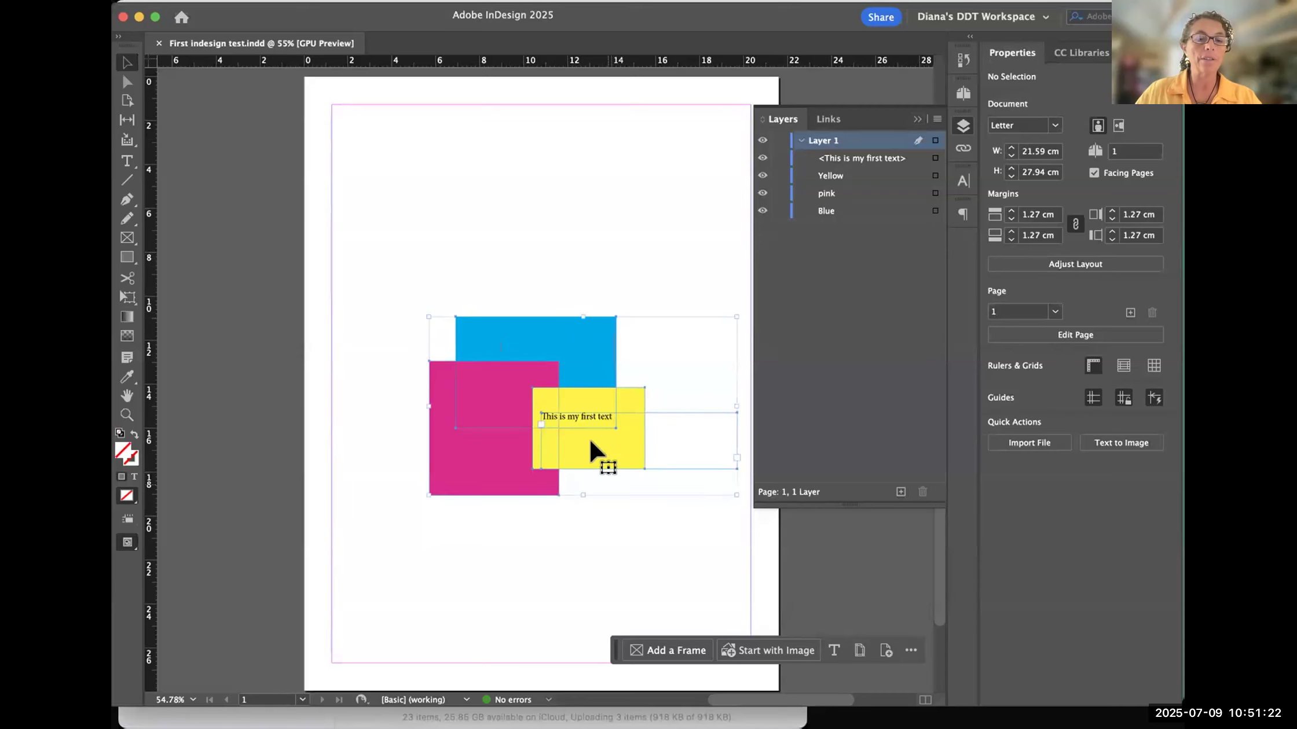
pyautogui.press('super+Tab')
pyautogui.click(849, 136)
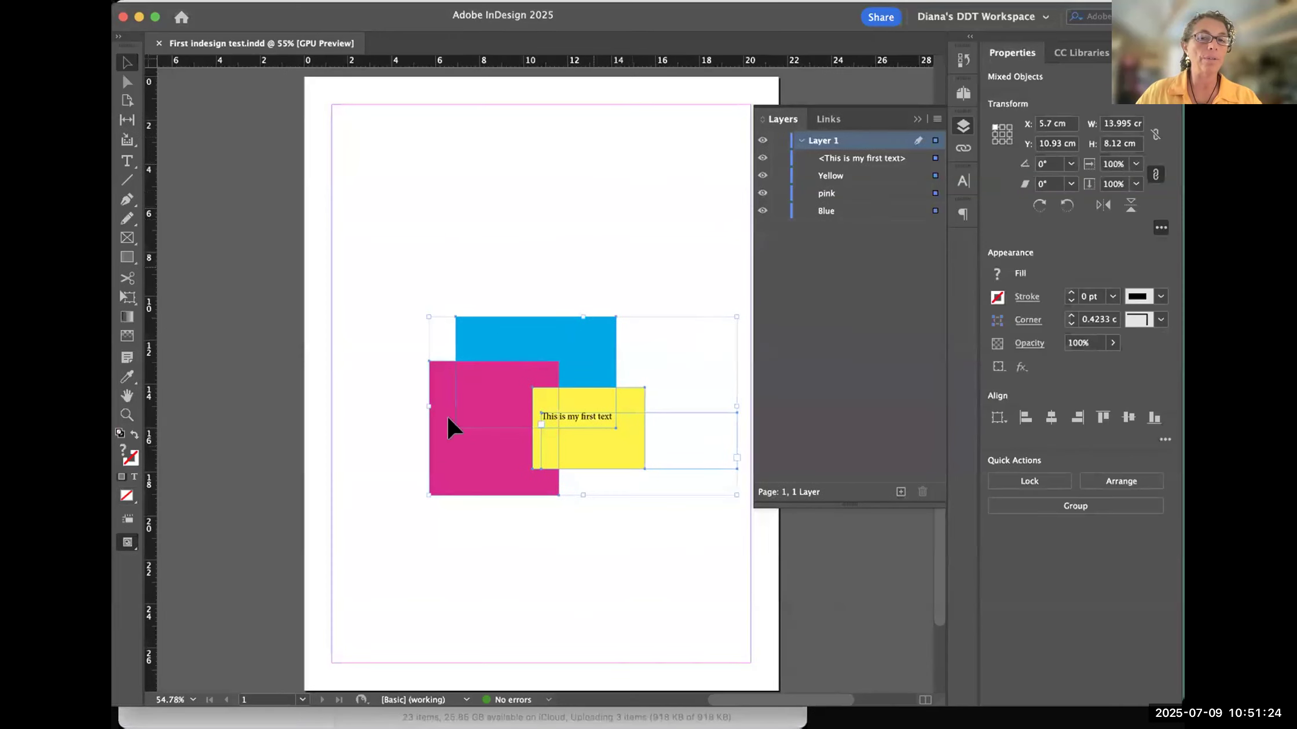
pyautogui.click(619, 326)
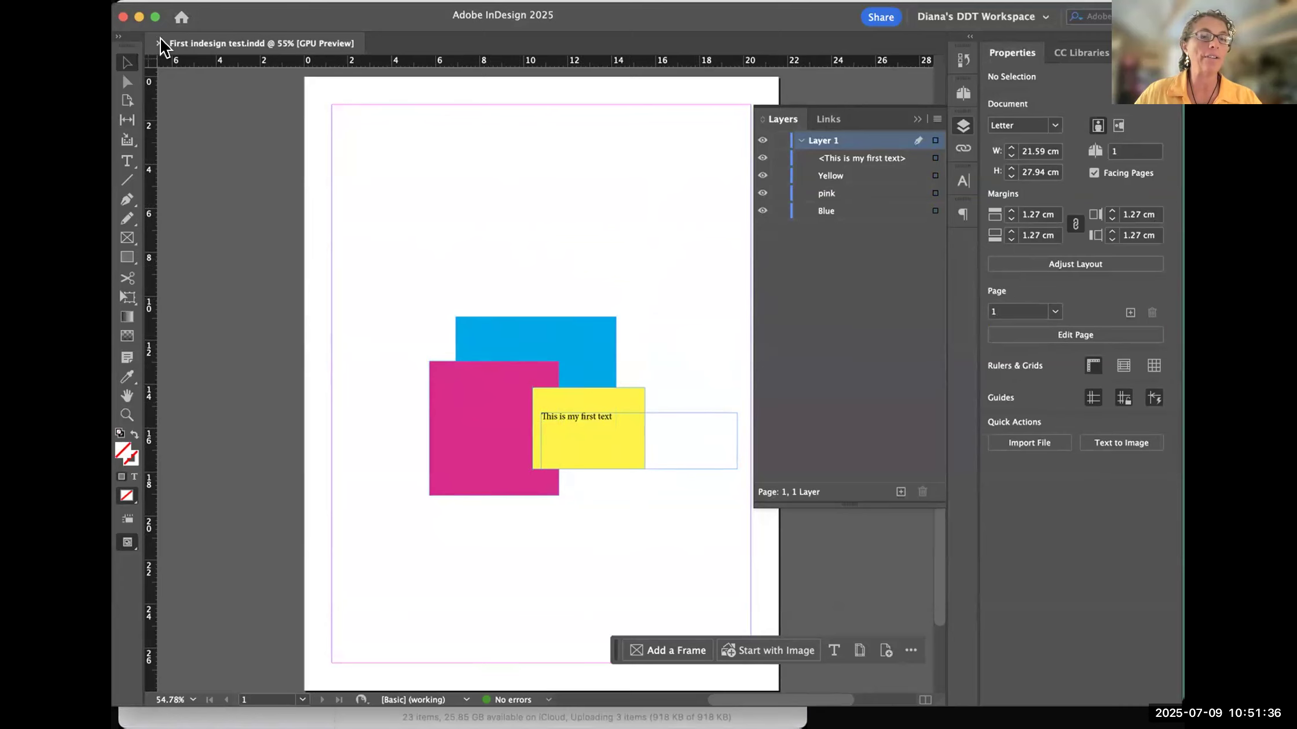
pyautogui.press('super+w')
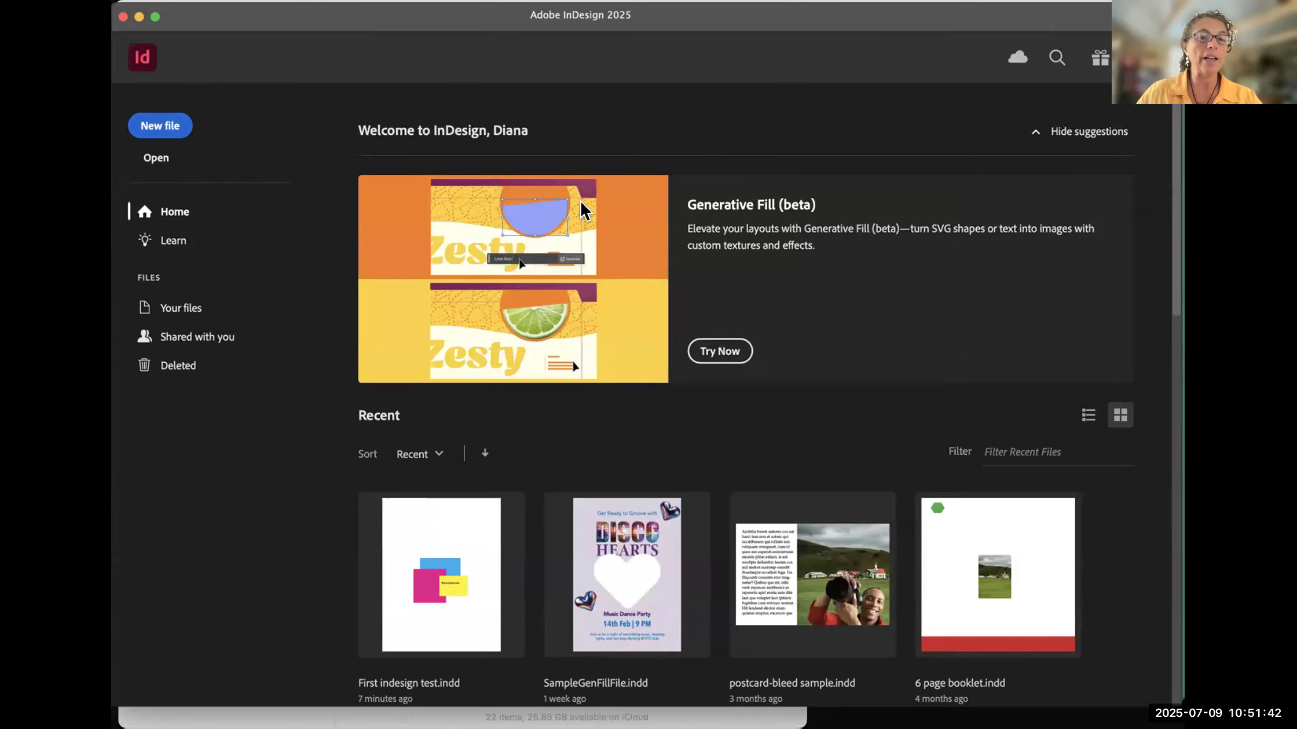
# - Create a blank document from the Letter print preset and collapse the Layers panel
pyautogui.click(161, 124)
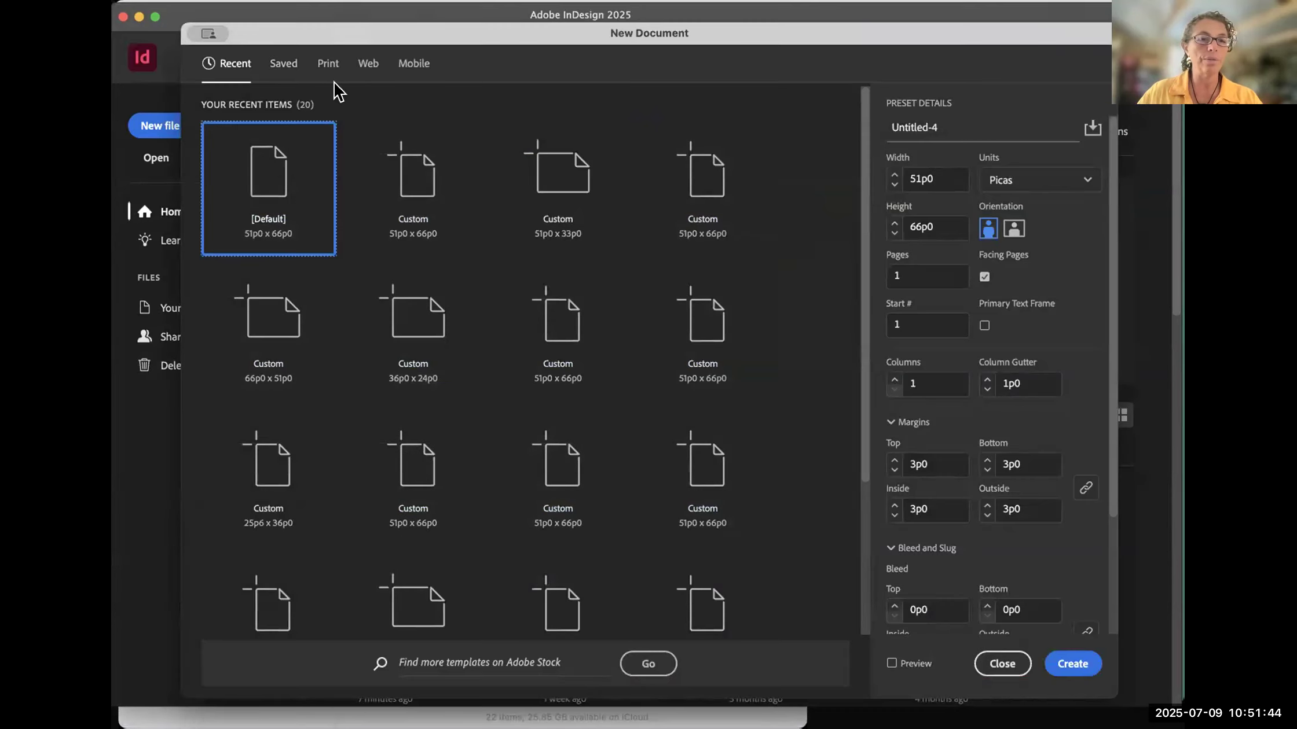
pyautogui.click(324, 65)
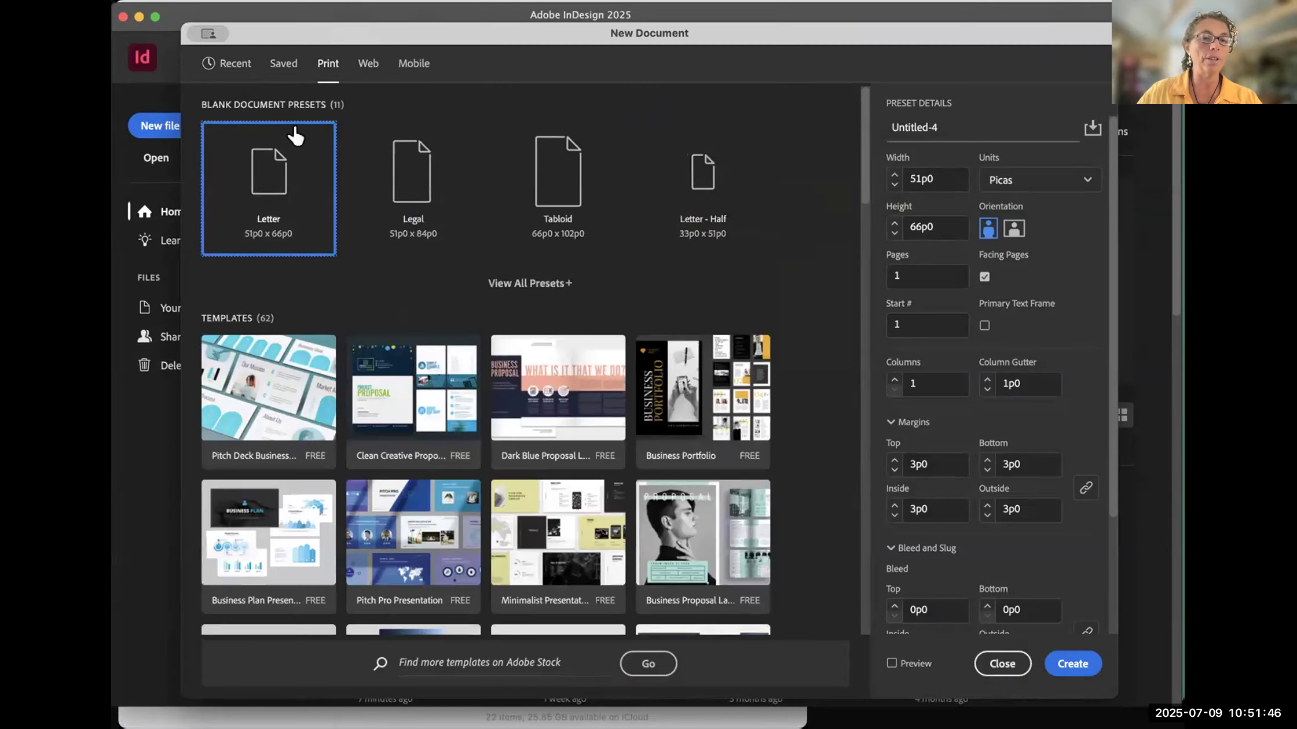
pyautogui.click(1070, 666)
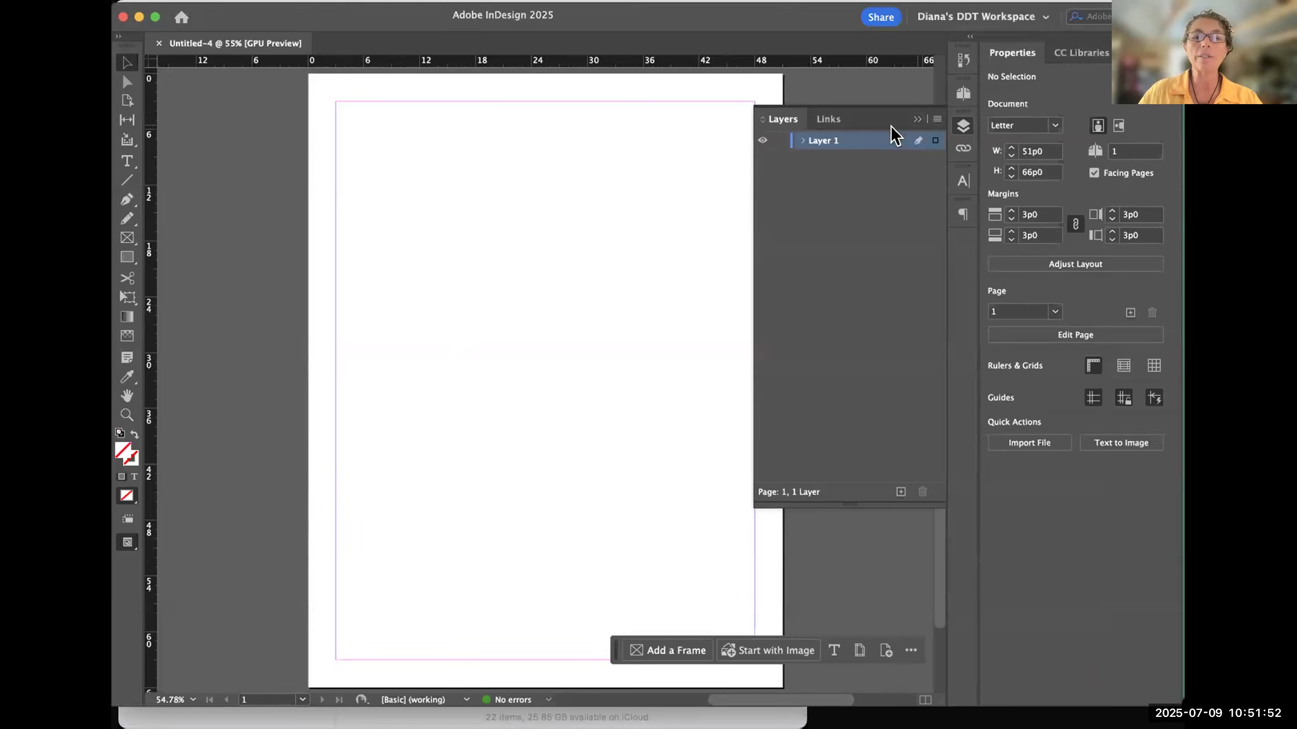
pyautogui.click(802, 140)
pyautogui.click(915, 120)
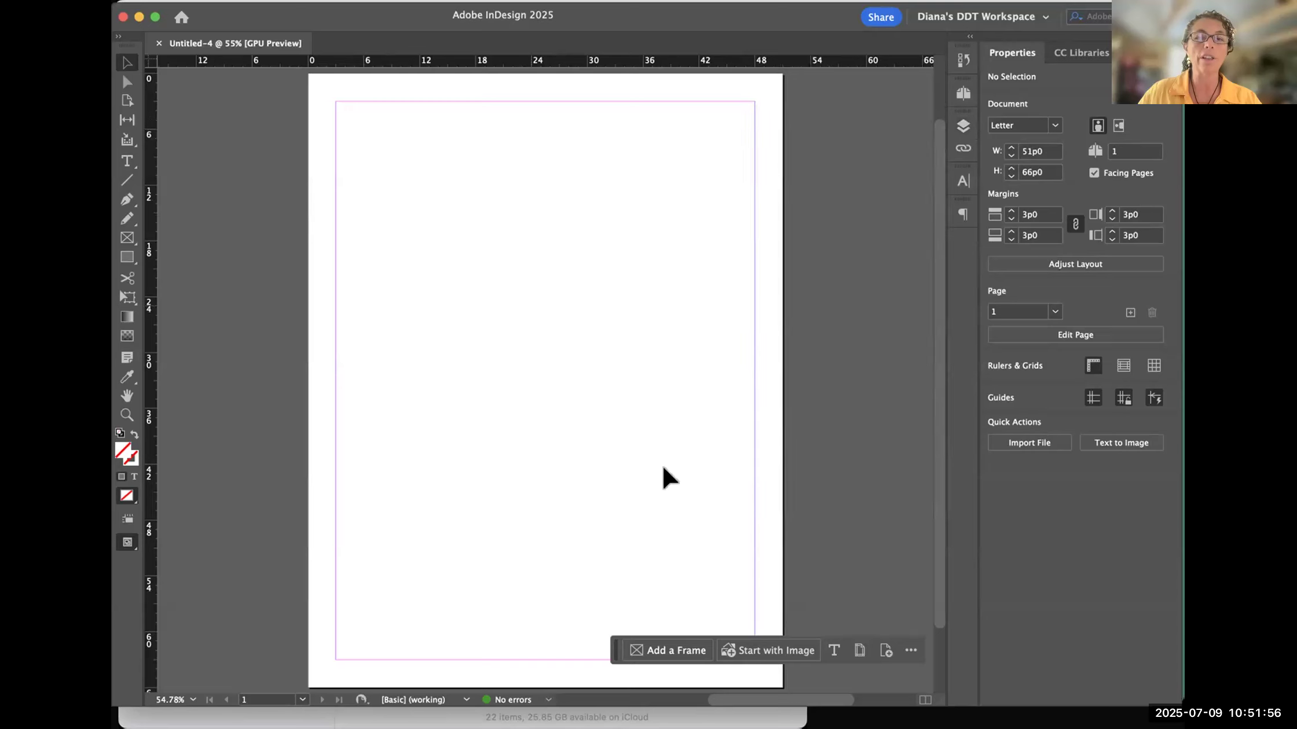
# - Check the list of available workspaces without switching, and close the untitled document
pyautogui.click(1043, 19)
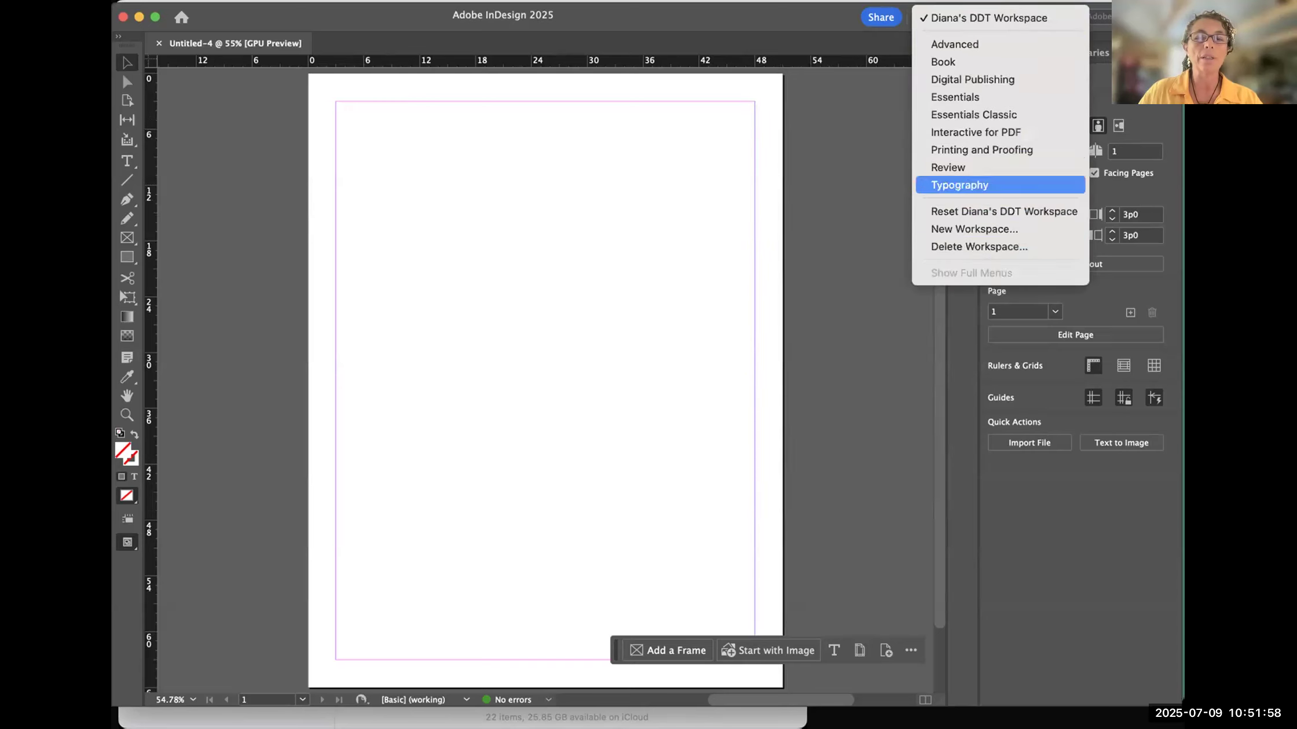
pyautogui.click(910, 185)
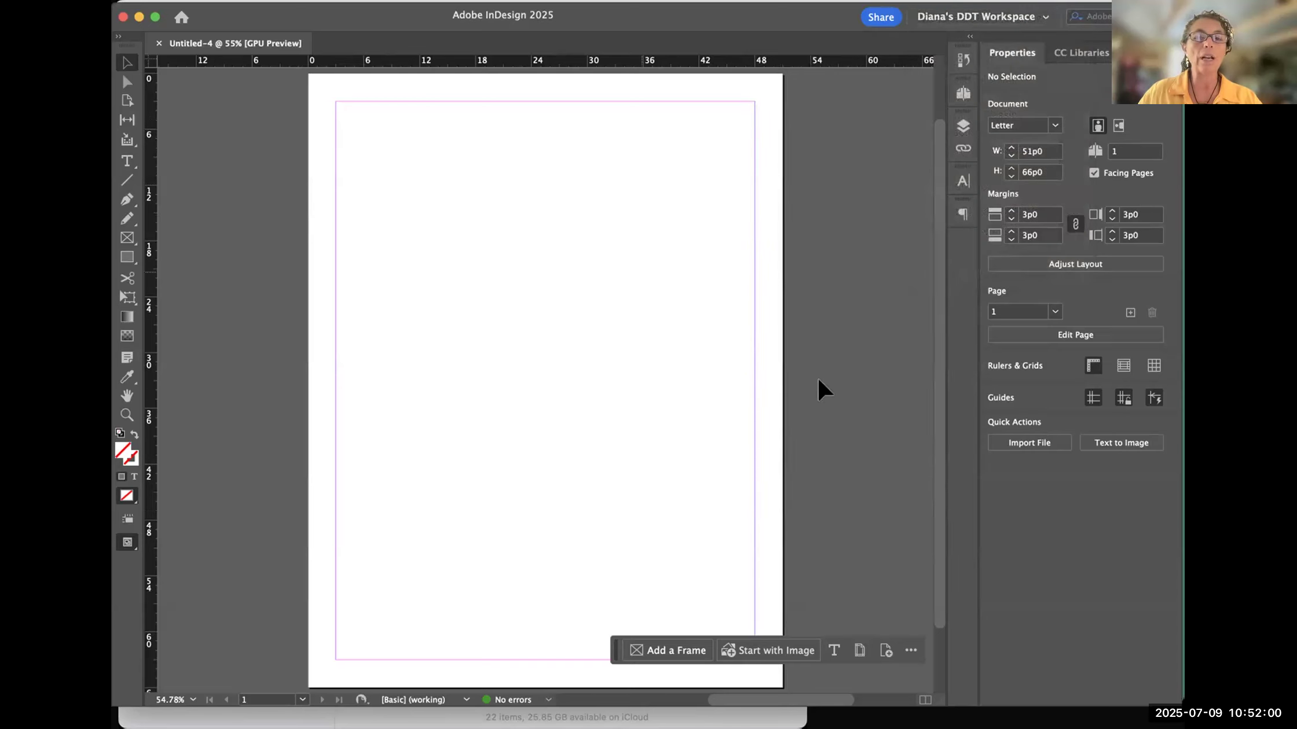
pyautogui.click(158, 43)
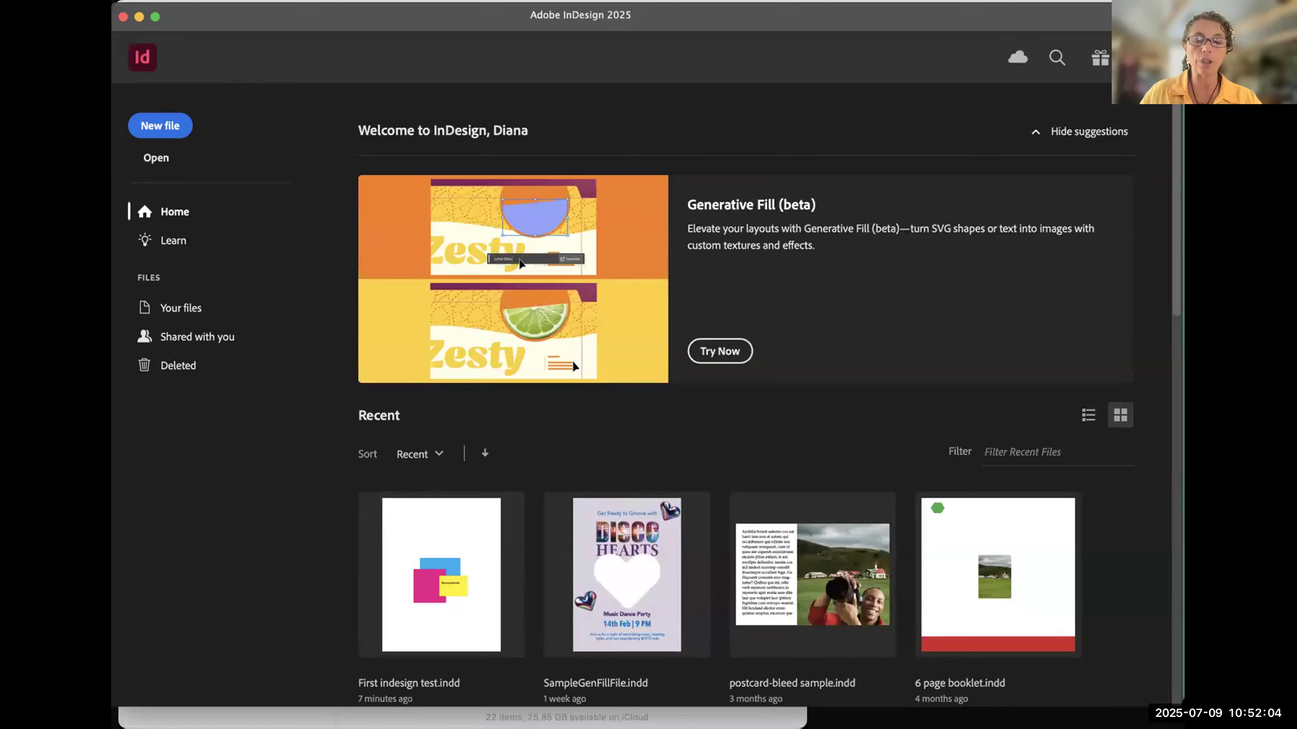
# - Switch to Adobe Bridge, open the Missing files and replace fonts folder, and preview template_Bifold Brochure.indd
pyautogui.press('super+Tab')
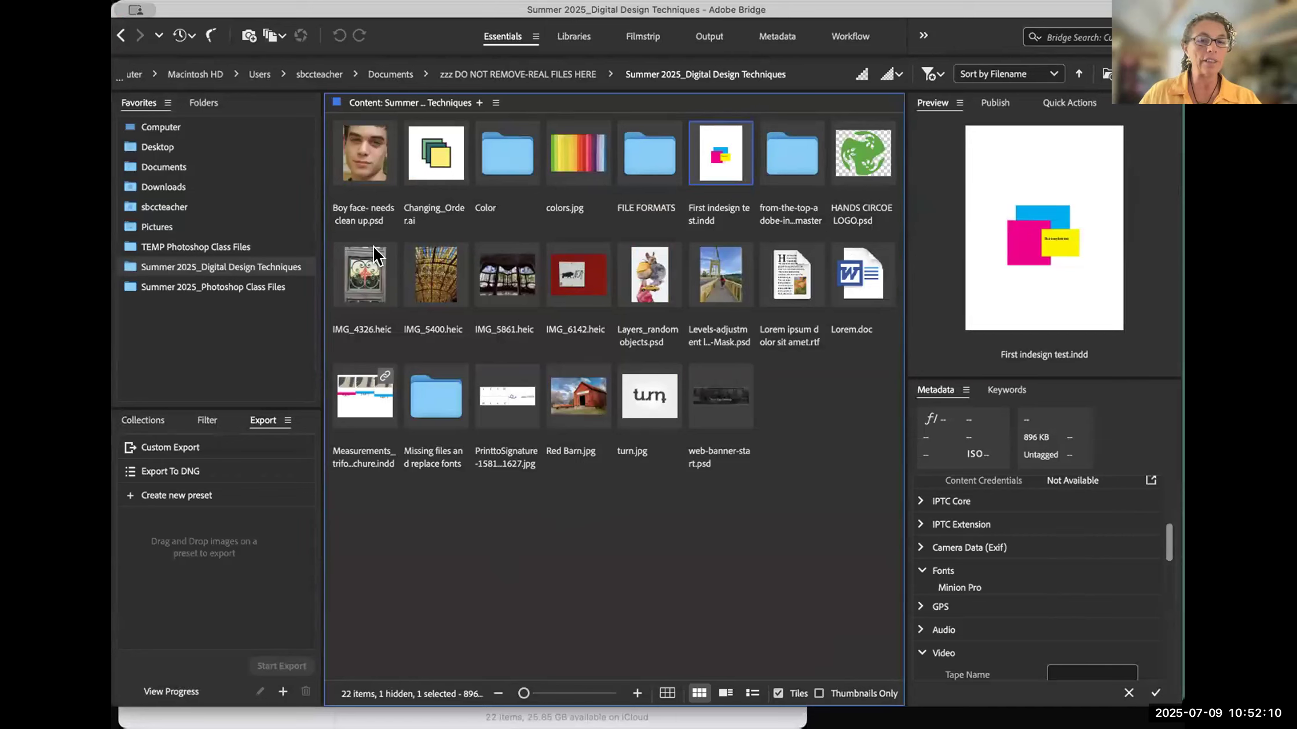
pyautogui.click(446, 412)
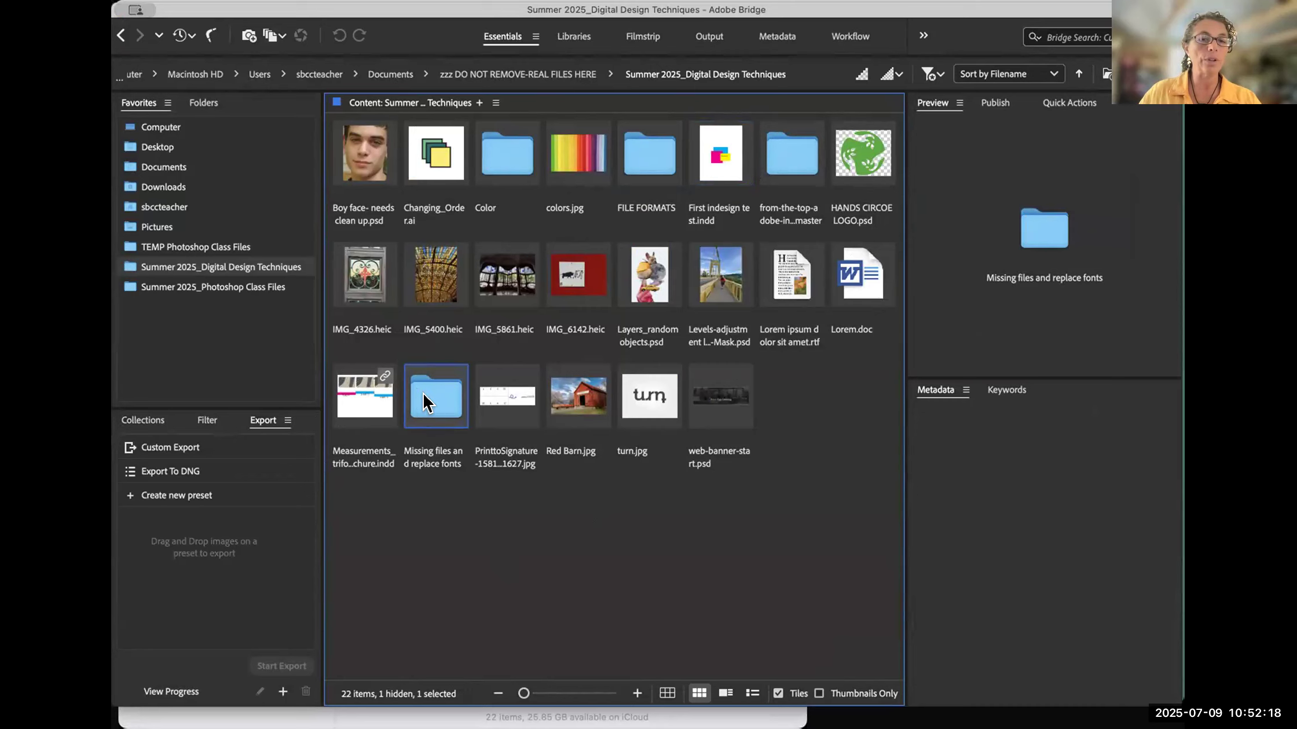
pyautogui.doubleClick(427, 403)
pyautogui.click(518, 158)
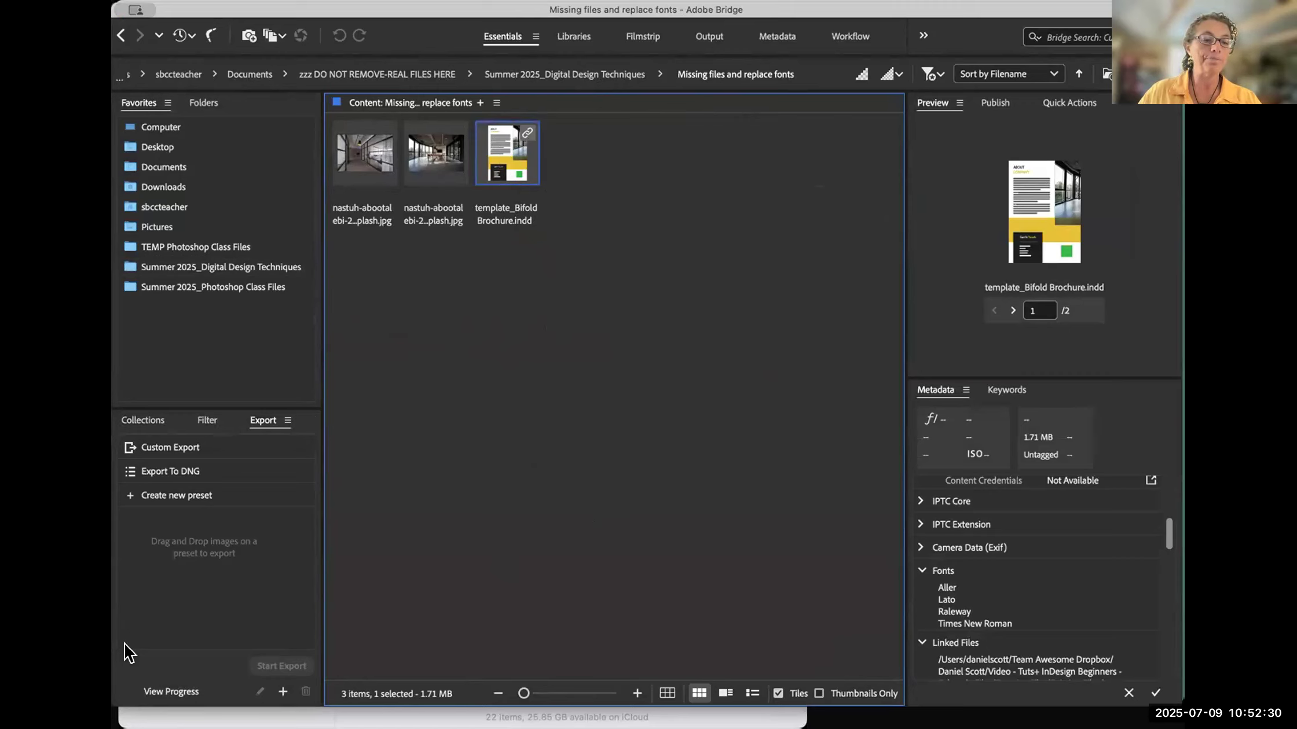
# - Go back to the Summer 2025_Digital Design Techniques folder, reopen Missing files and replace fonts, and select template_Bifold Brochure.indd
pyautogui.click(517, 242)
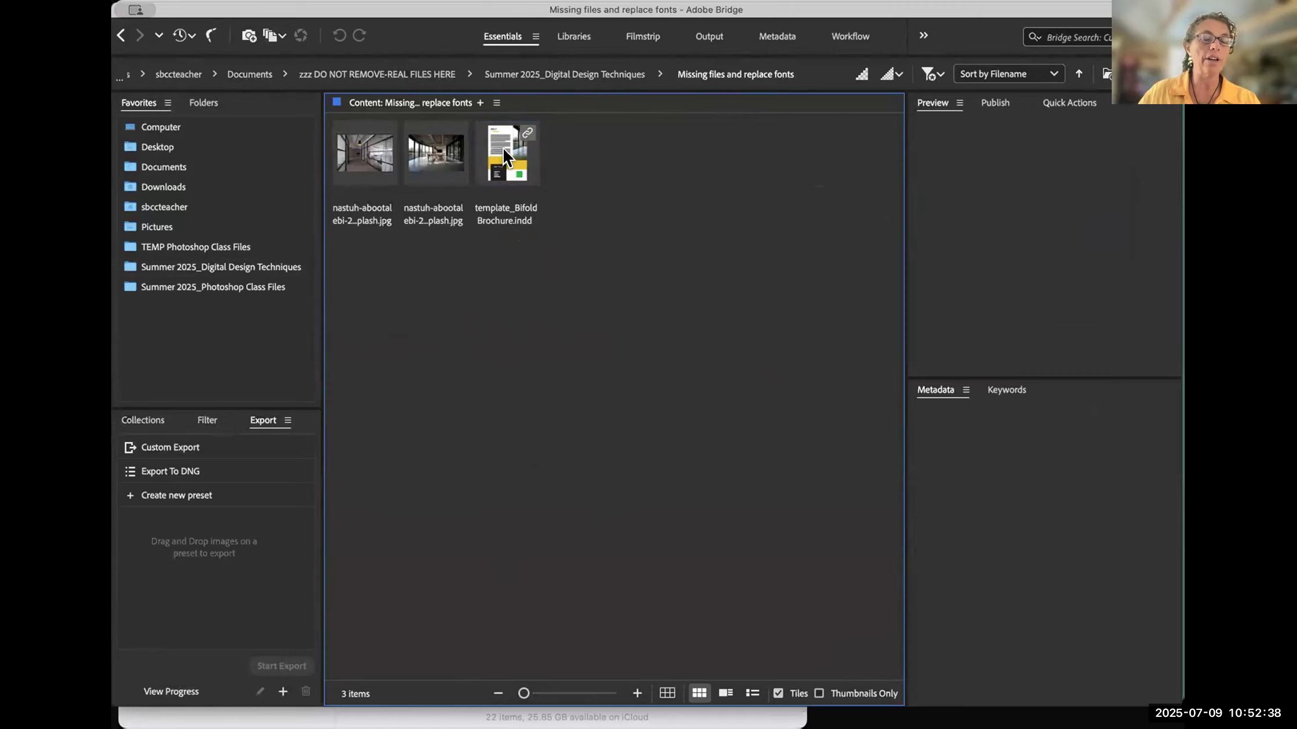
pyautogui.click(550, 75)
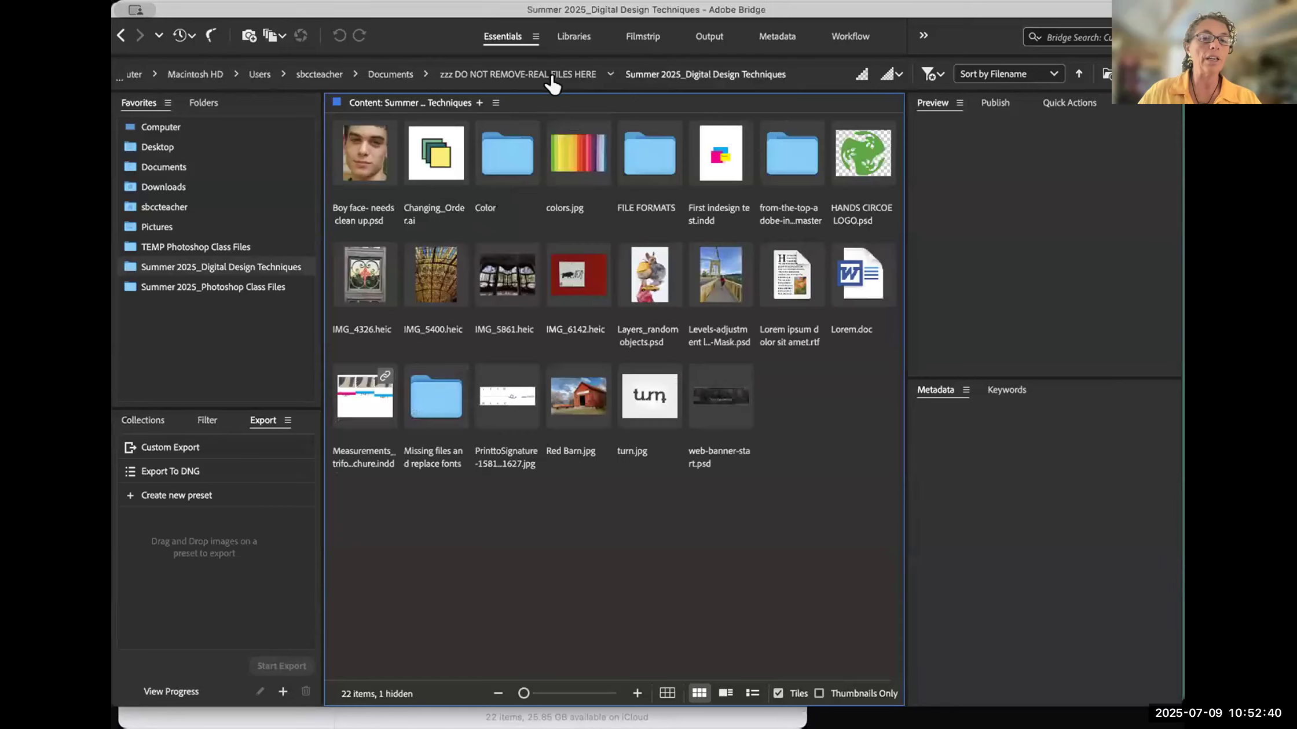
pyautogui.click(432, 404)
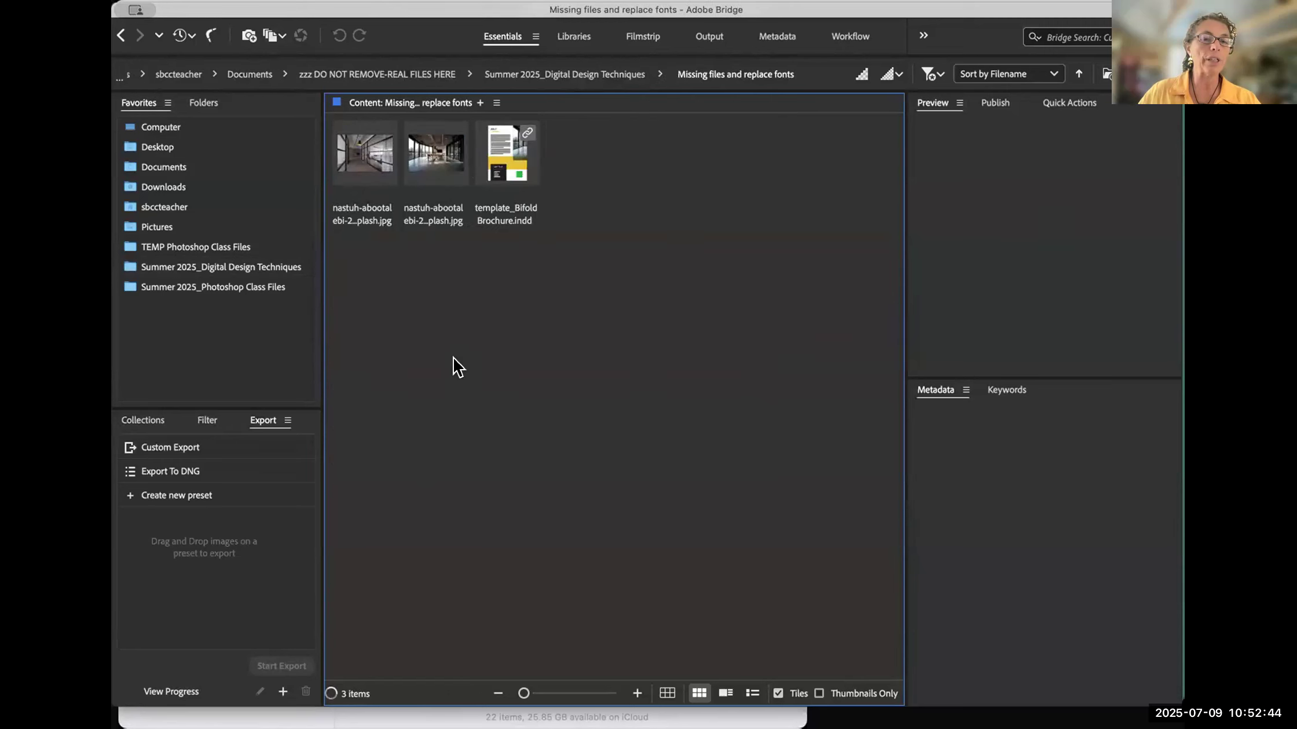
pyautogui.click(506, 161)
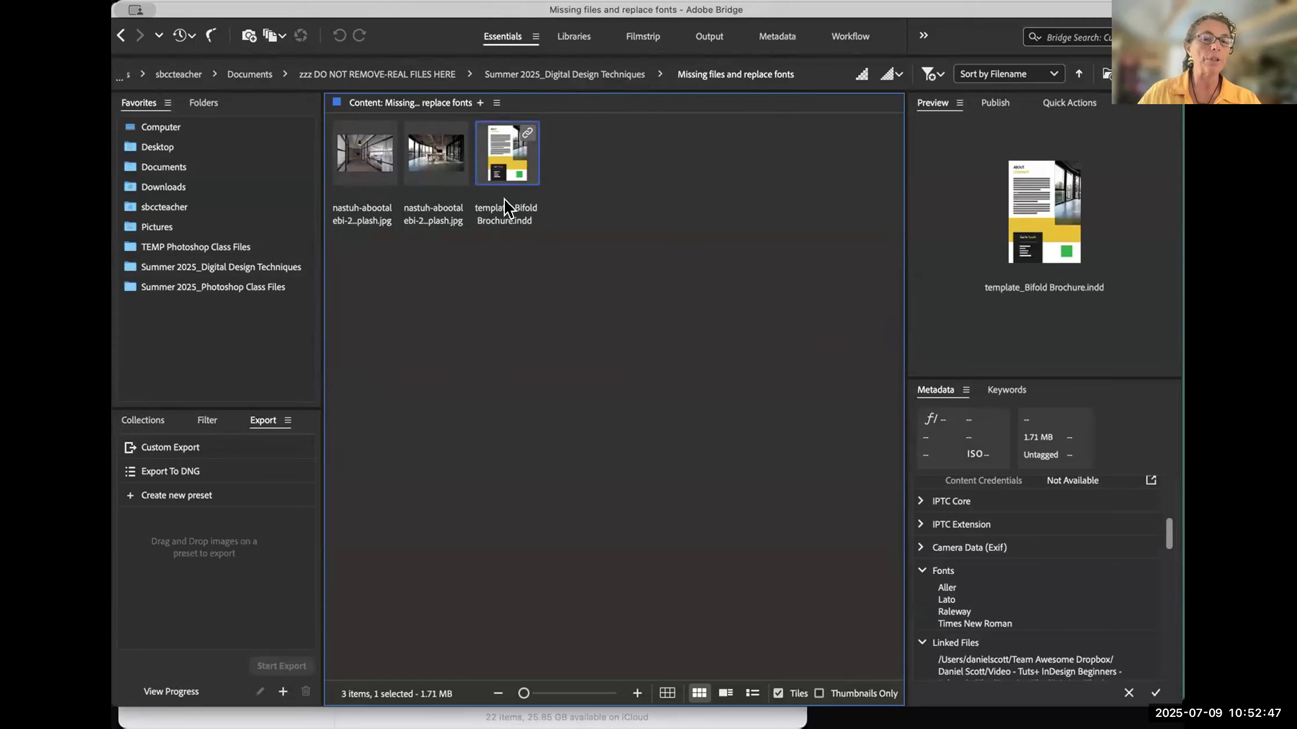
# - Open template_Bifold Brochure.indd in InDesign from Bridge and reposition the Issues with Links dialog
pyautogui.doubleClick(502, 156)
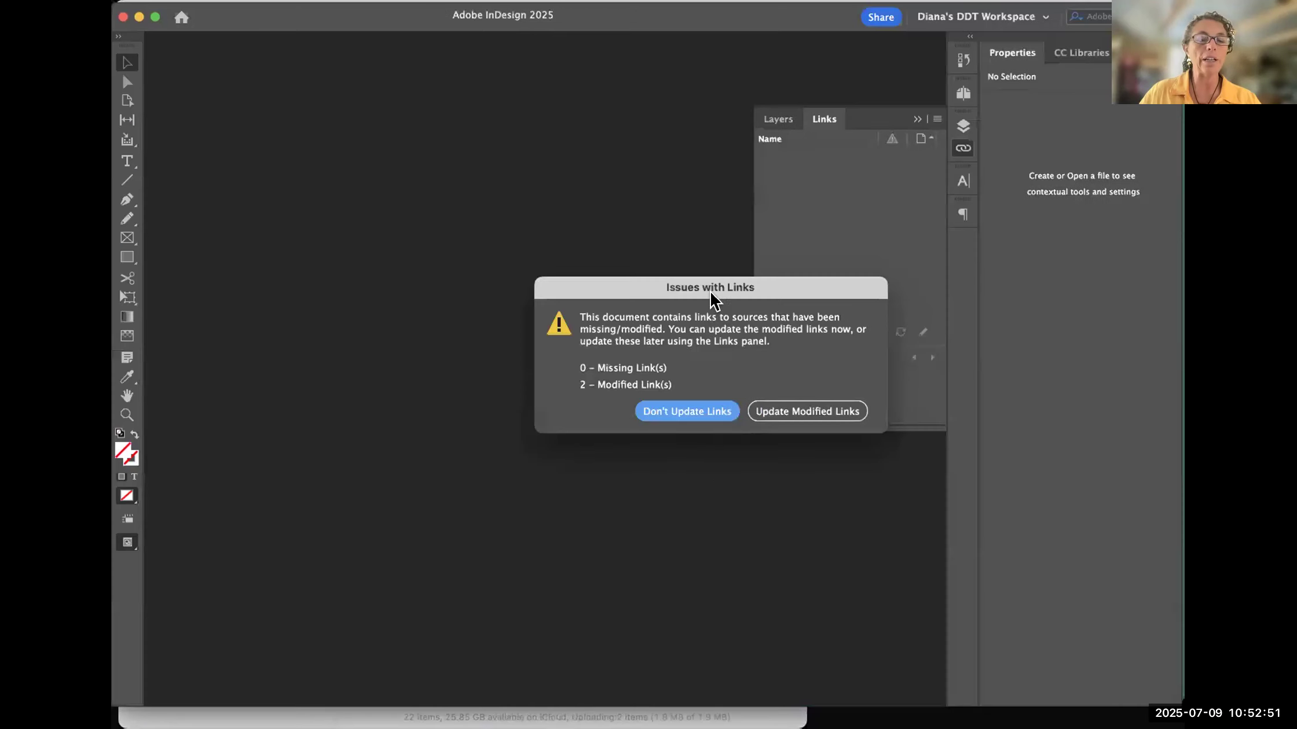
pyautogui.moveTo(804, 295); pyautogui.dragTo(621, 46)
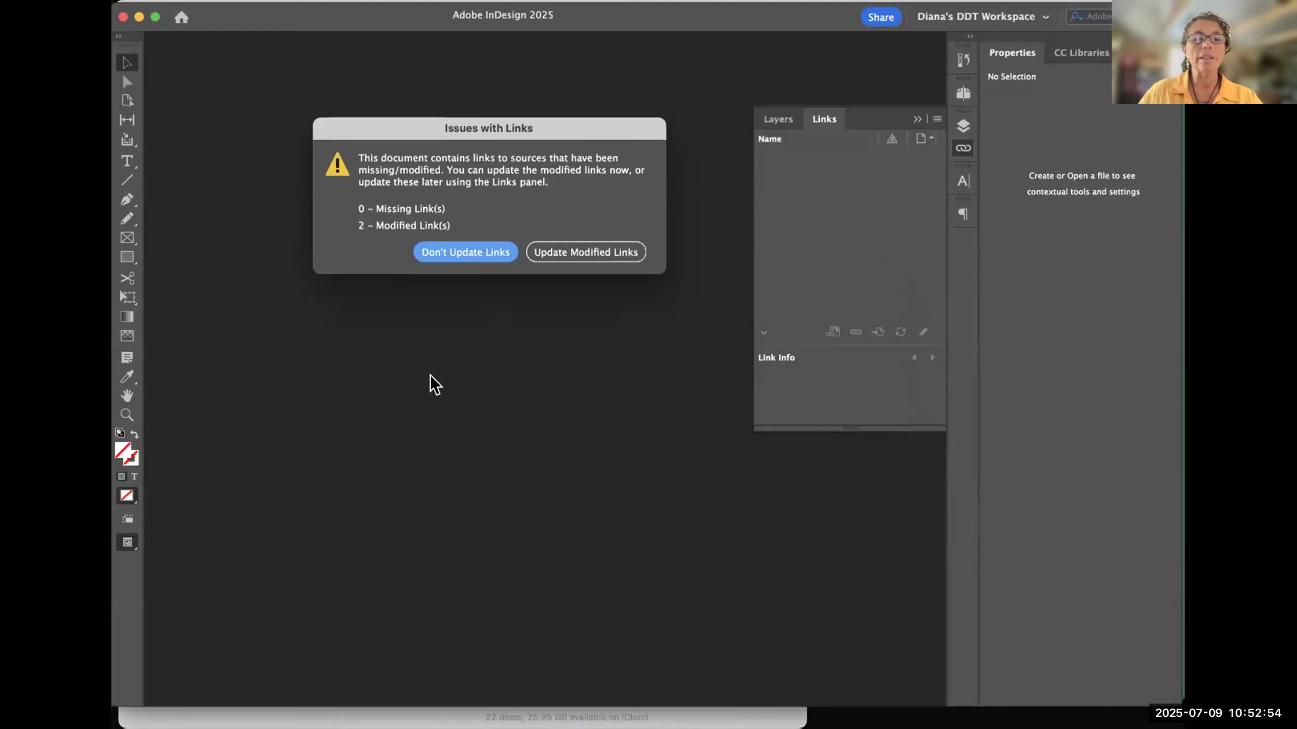
pyautogui.moveTo(571, 131); pyautogui.dragTo(527, 116)
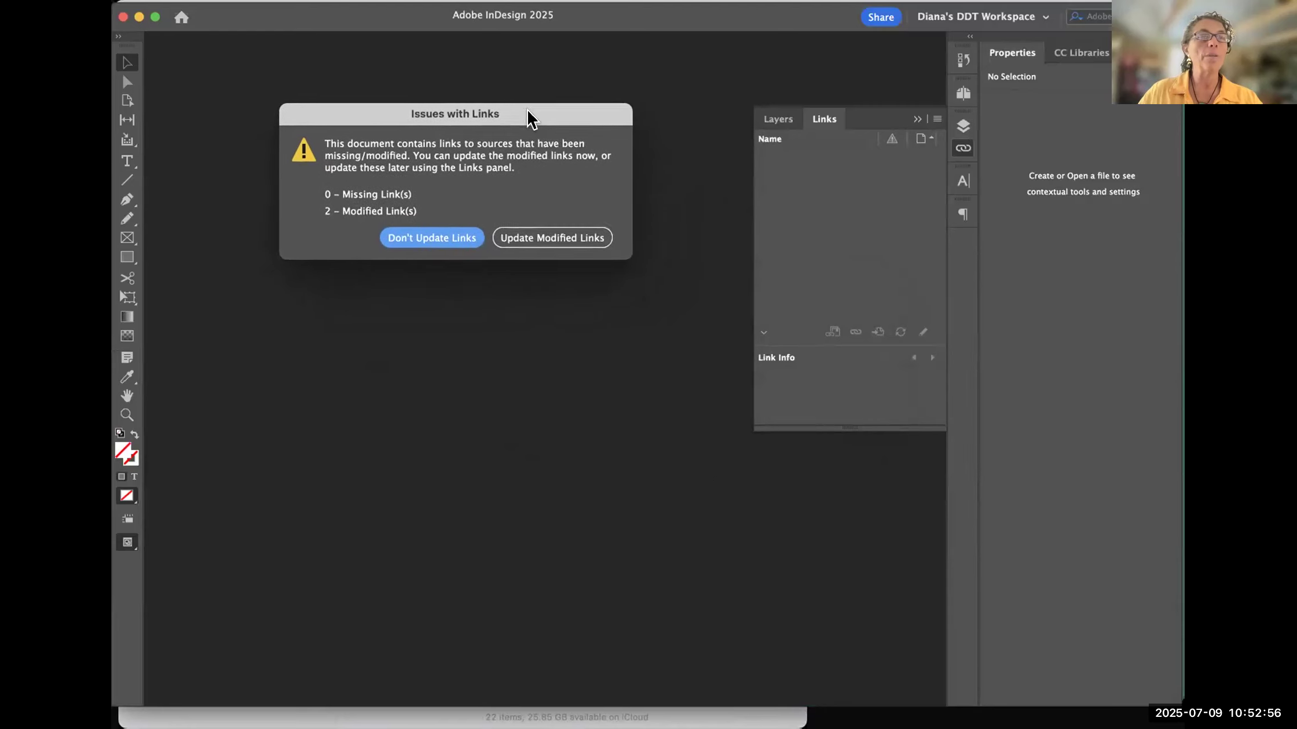
pyautogui.press('Return')
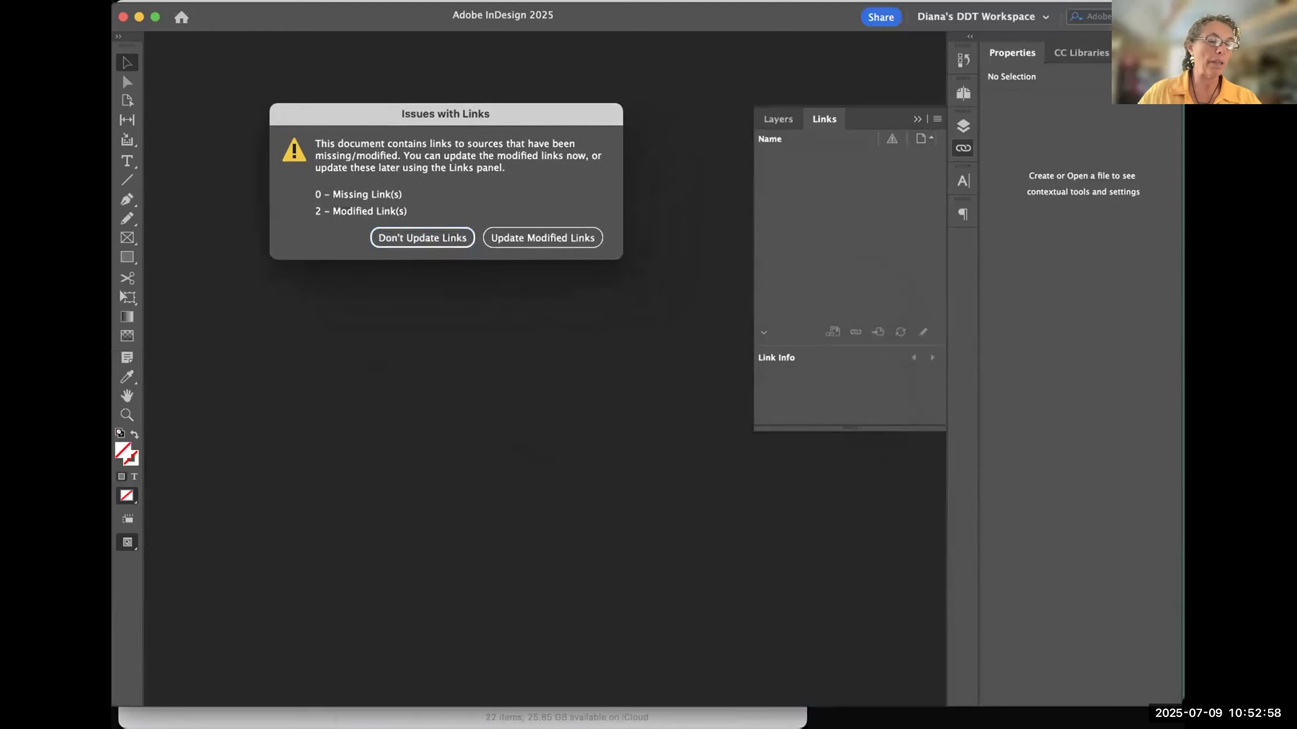
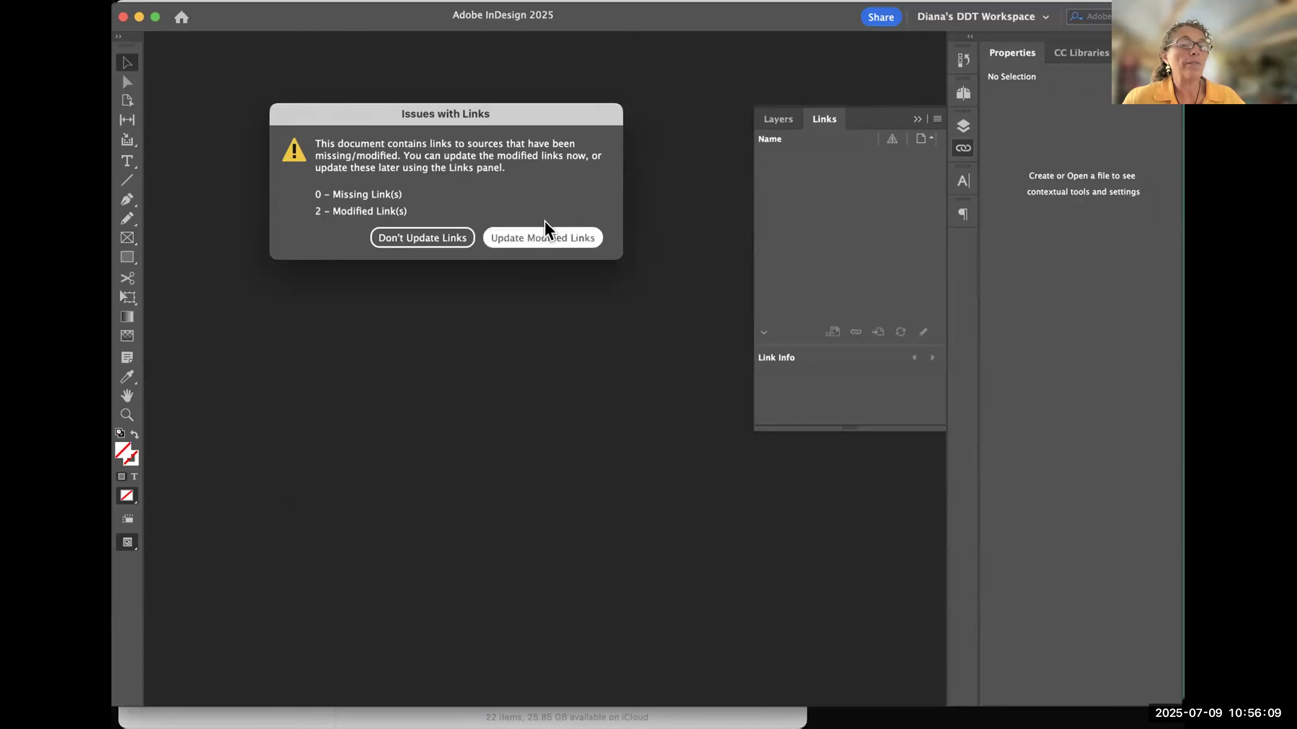
# - Update the modified links and skip replacing the missing Aller Regular font
pyautogui.click(553, 239)
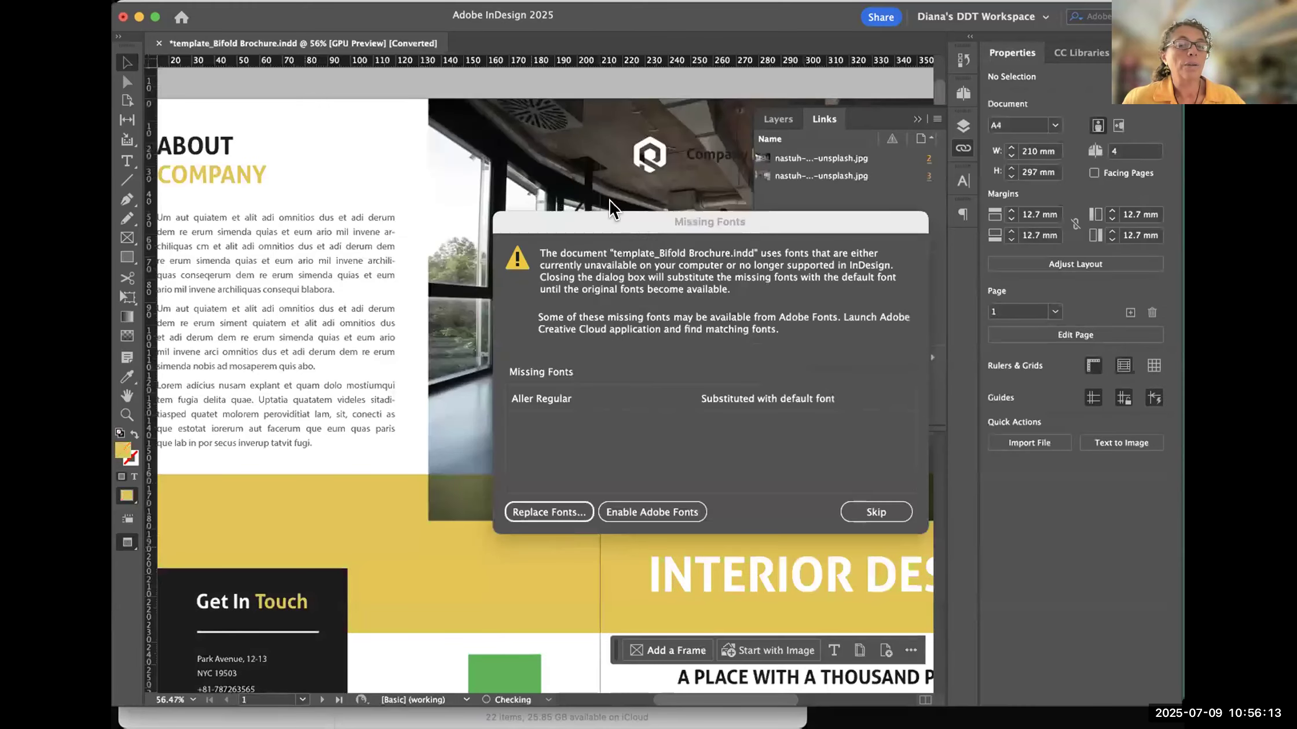
pyautogui.moveTo(640, 130); pyautogui.dragTo(325, 144)
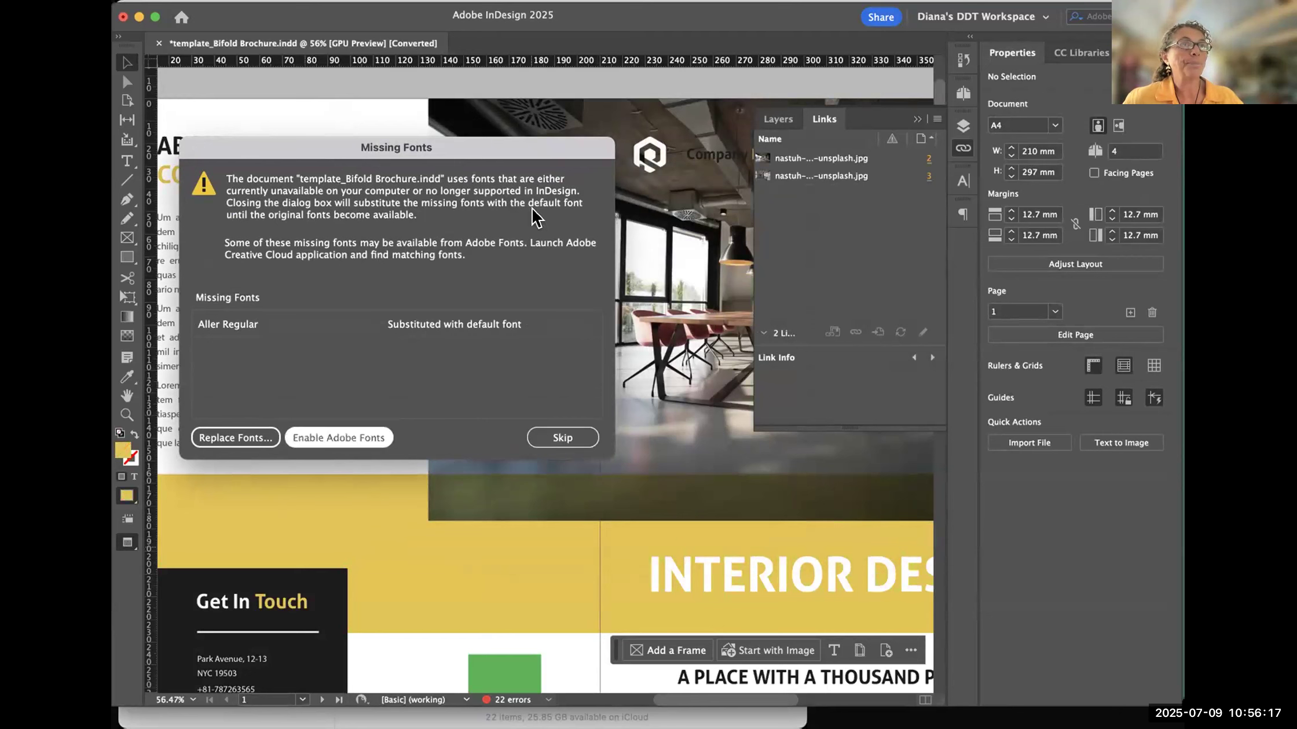
pyautogui.moveTo(526, 150); pyautogui.dragTo(706, 302)
pyautogui.moveTo(440, 291); pyautogui.dragTo(497, 112)
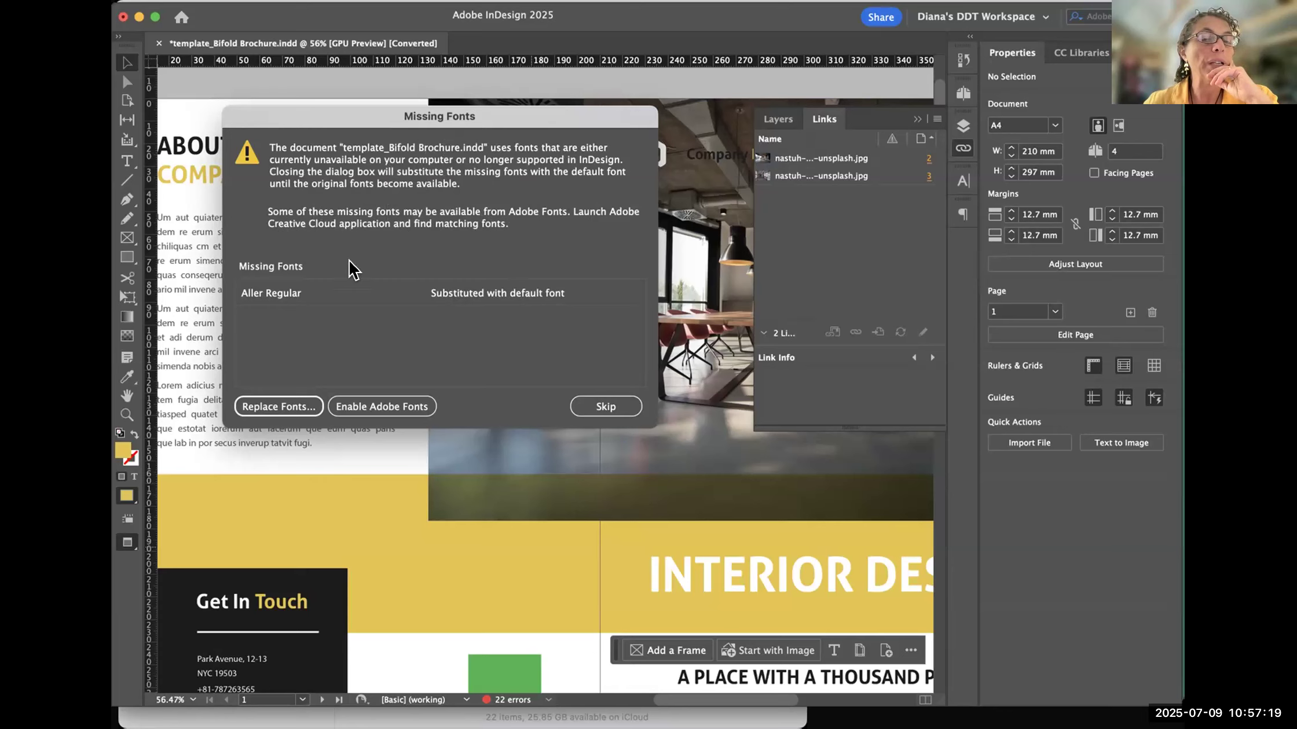
pyautogui.click(249, 304)
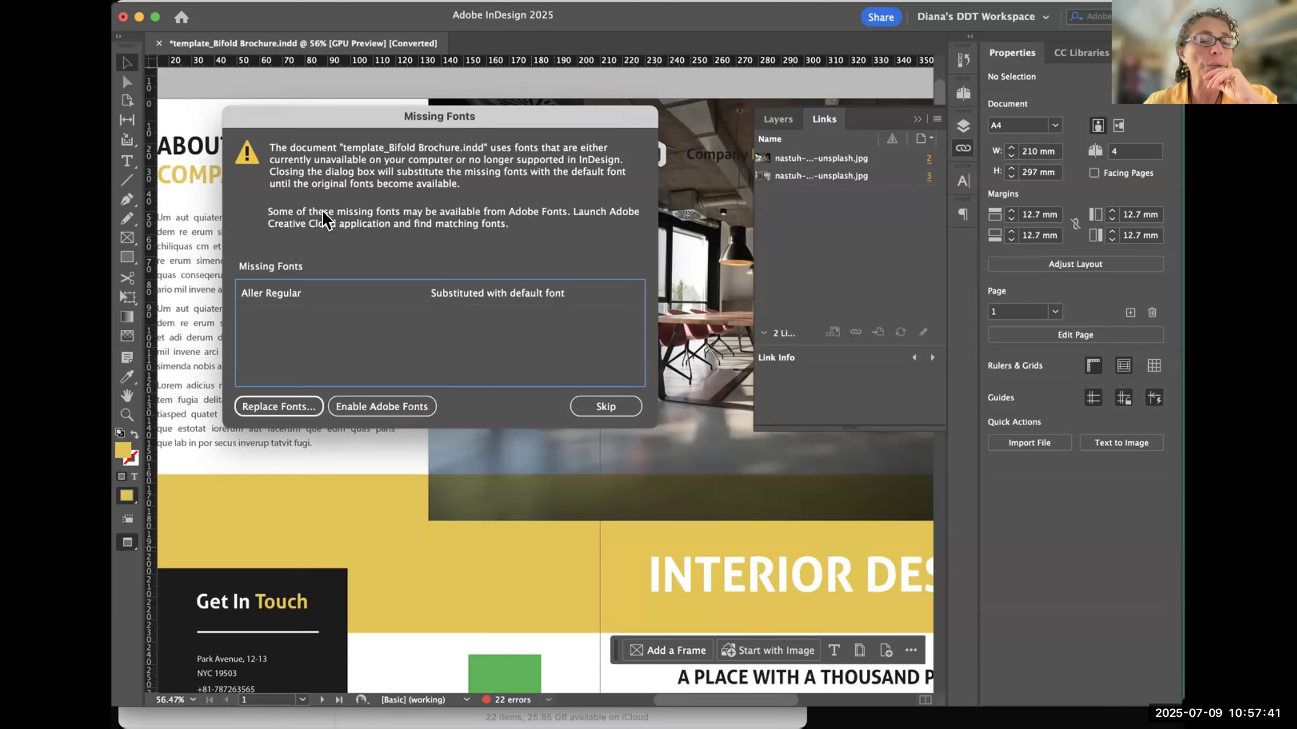
pyautogui.click(604, 407)
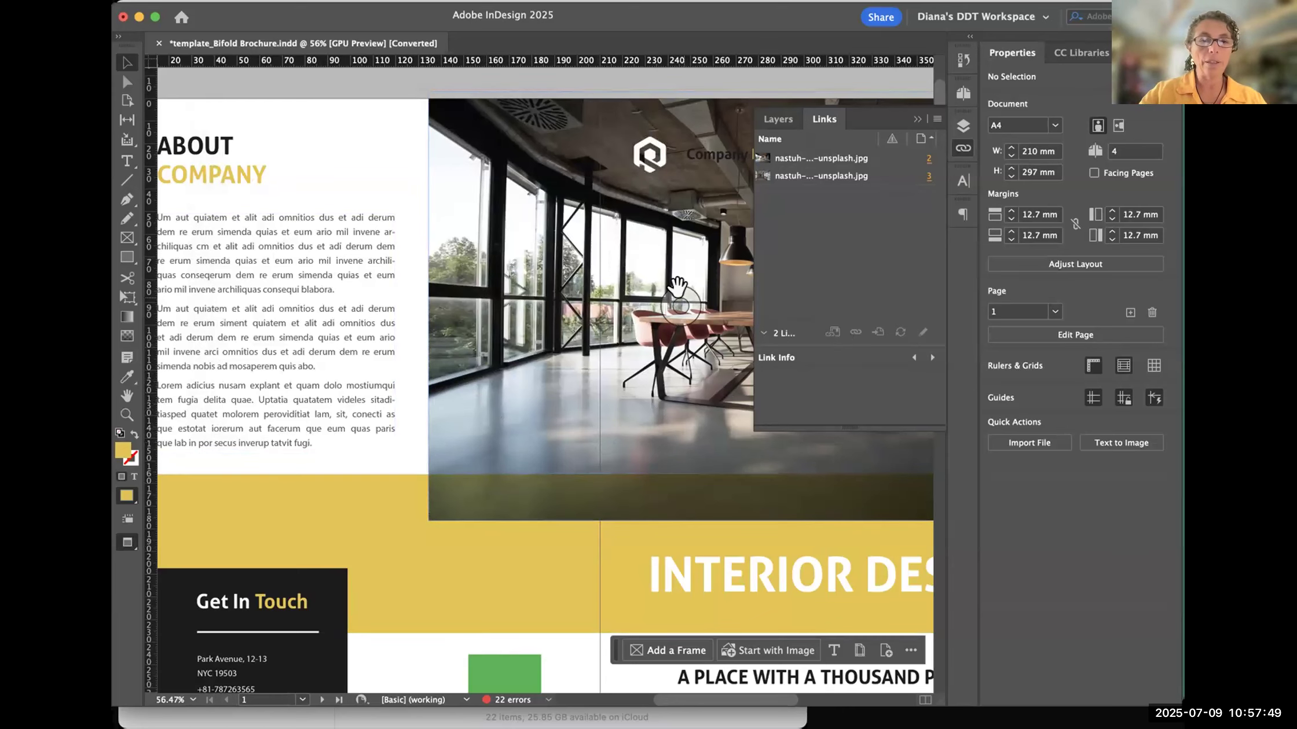
# - Collapse the Layers and Links panel group to uncover the brochure spreads
pyautogui.press('super+minus')
pyautogui.press('super+minus')
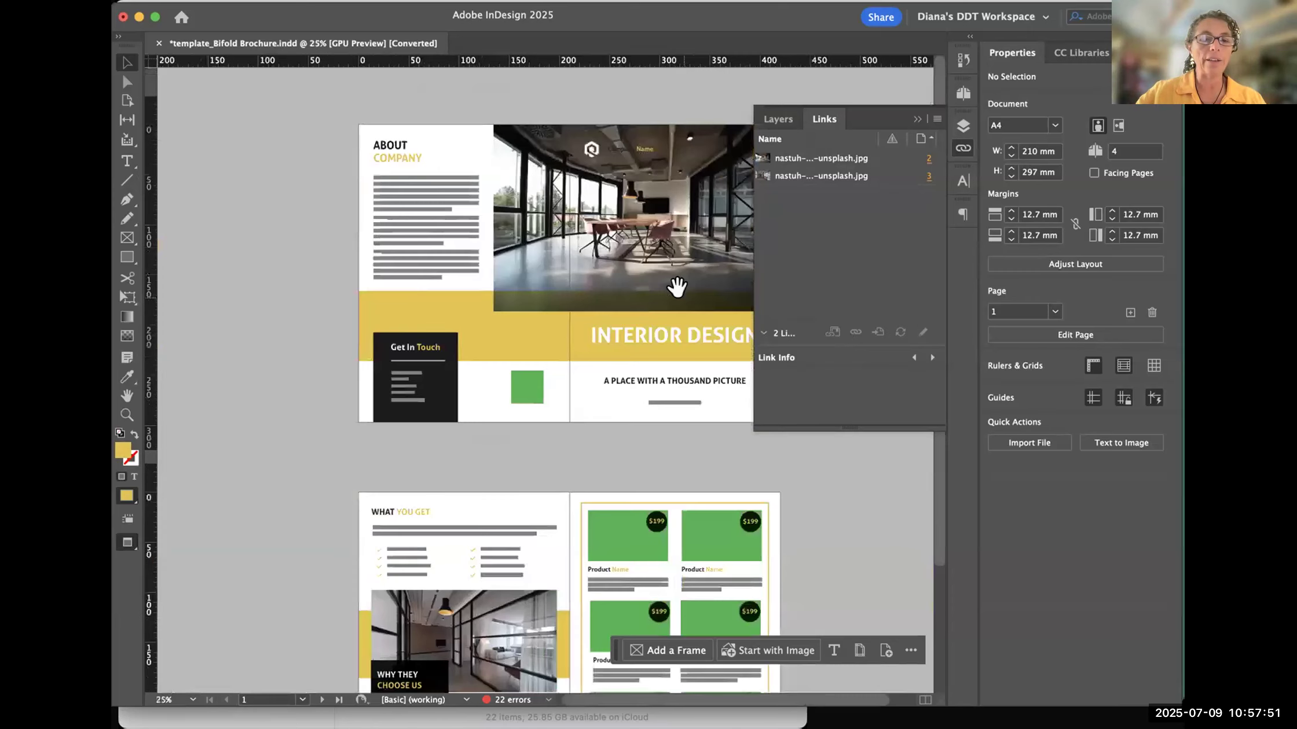
pyautogui.click(778, 119)
pyautogui.click(963, 126)
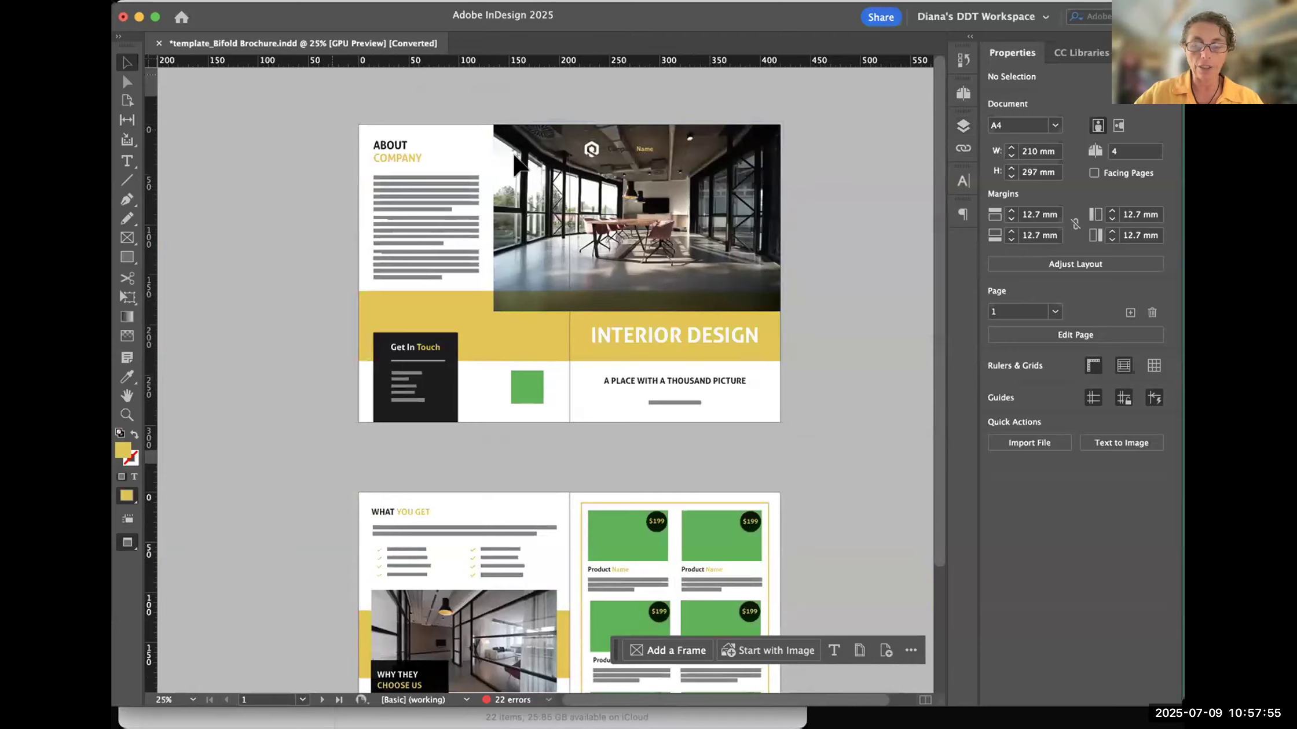
# - Examine both brochure spreads by zooming repeatedly between the overall layout and close-up text and image detail
pyautogui.press('super+equal')
pyautogui.press('super+equal')
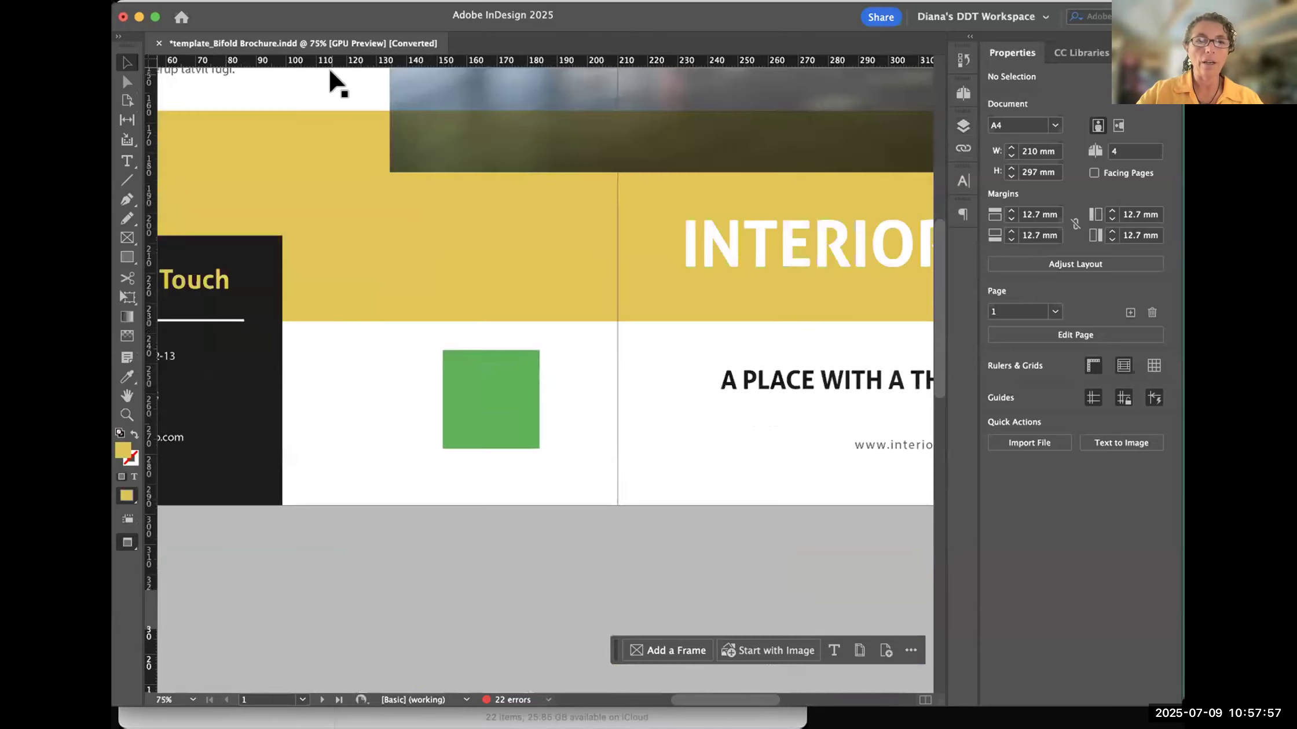
pyautogui.press('super+minus')
pyautogui.press('super+minus')
pyautogui.press('super+minus')
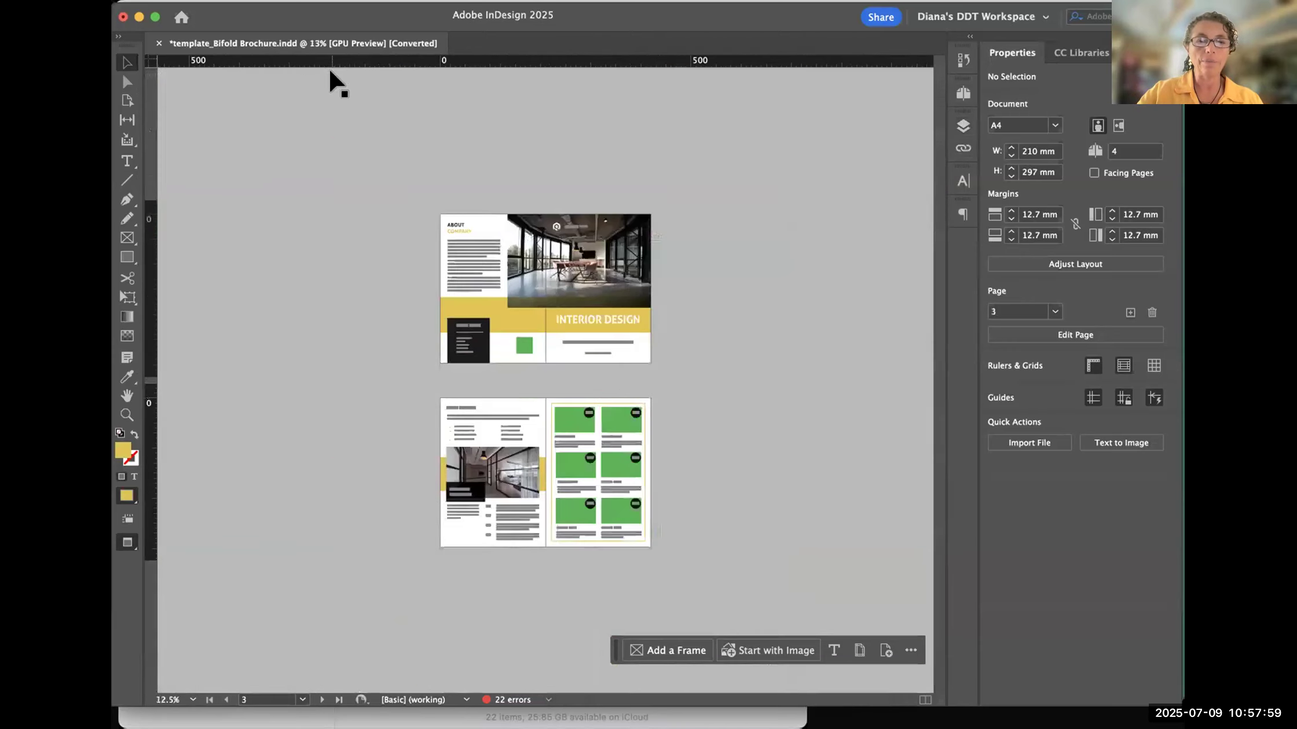
pyautogui.press('super+equal')
pyautogui.press('super+equal')
pyautogui.press('super+equal')
pyautogui.press('super+equal')
pyautogui.press('super+minus')
pyautogui.press('super+minus')
pyautogui.press('super+minus')
pyautogui.press('super+minus')
pyautogui.press('super+minus')
pyautogui.press('super+minus')
pyautogui.press('super+minus')
pyautogui.press('super+minus')
pyautogui.press('super+minus')
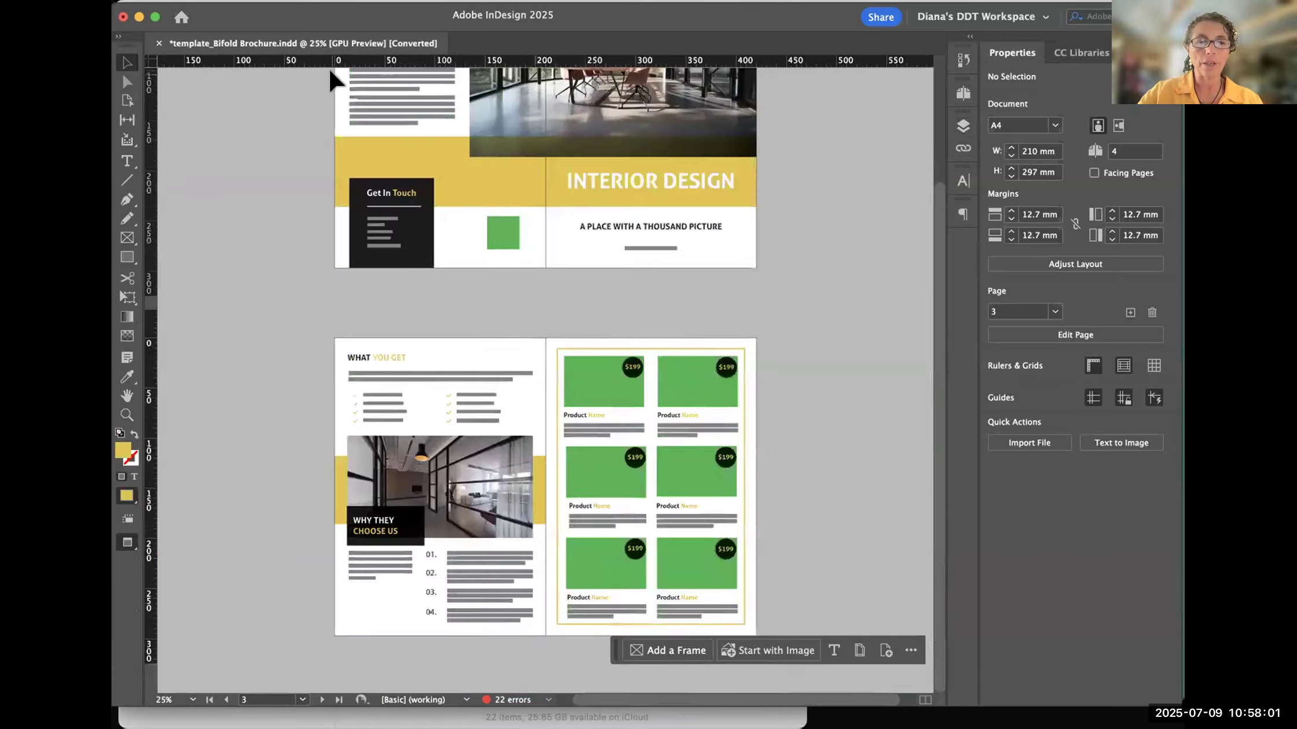
pyautogui.press('super+equal')
pyautogui.press('super+equal')
pyautogui.press('super+equal')
pyautogui.press('super+equal')
pyautogui.press('super+equal')
pyautogui.press('super+equal')
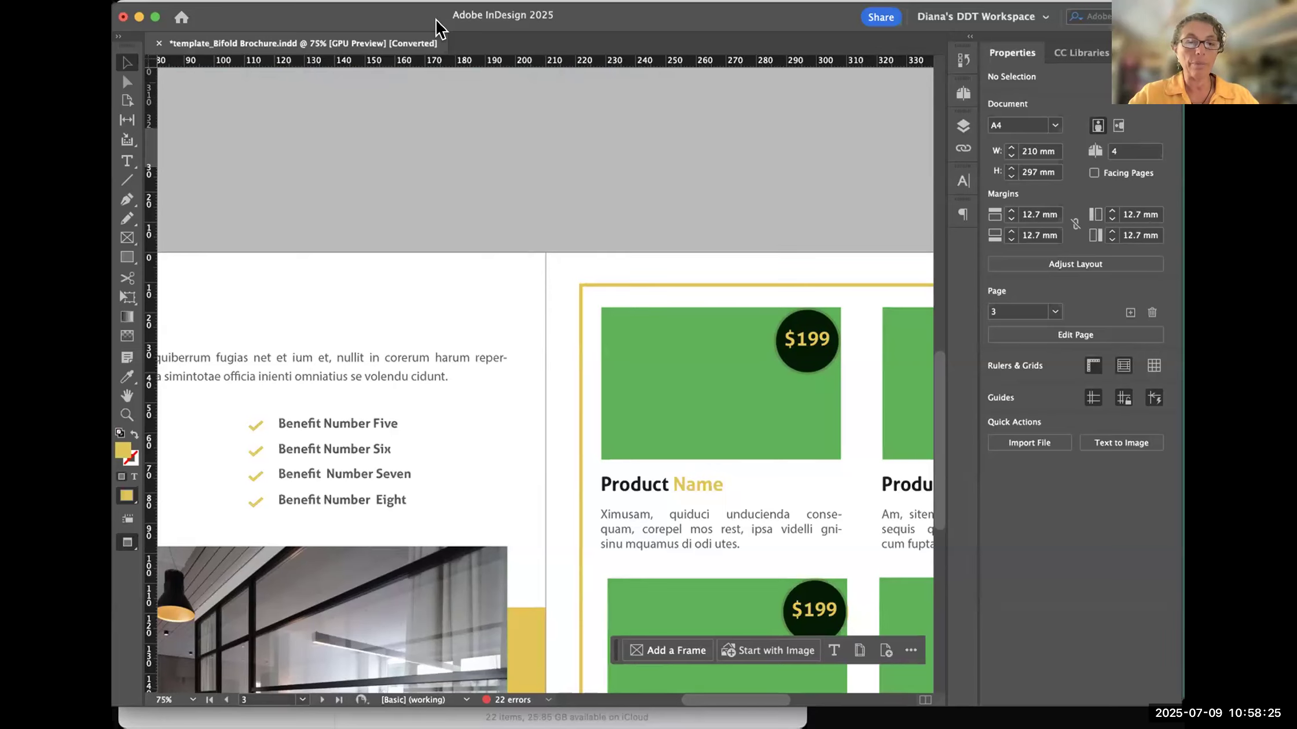
pyautogui.press('super+minus')
pyautogui.press('super+minus')
pyautogui.press('super+minus')
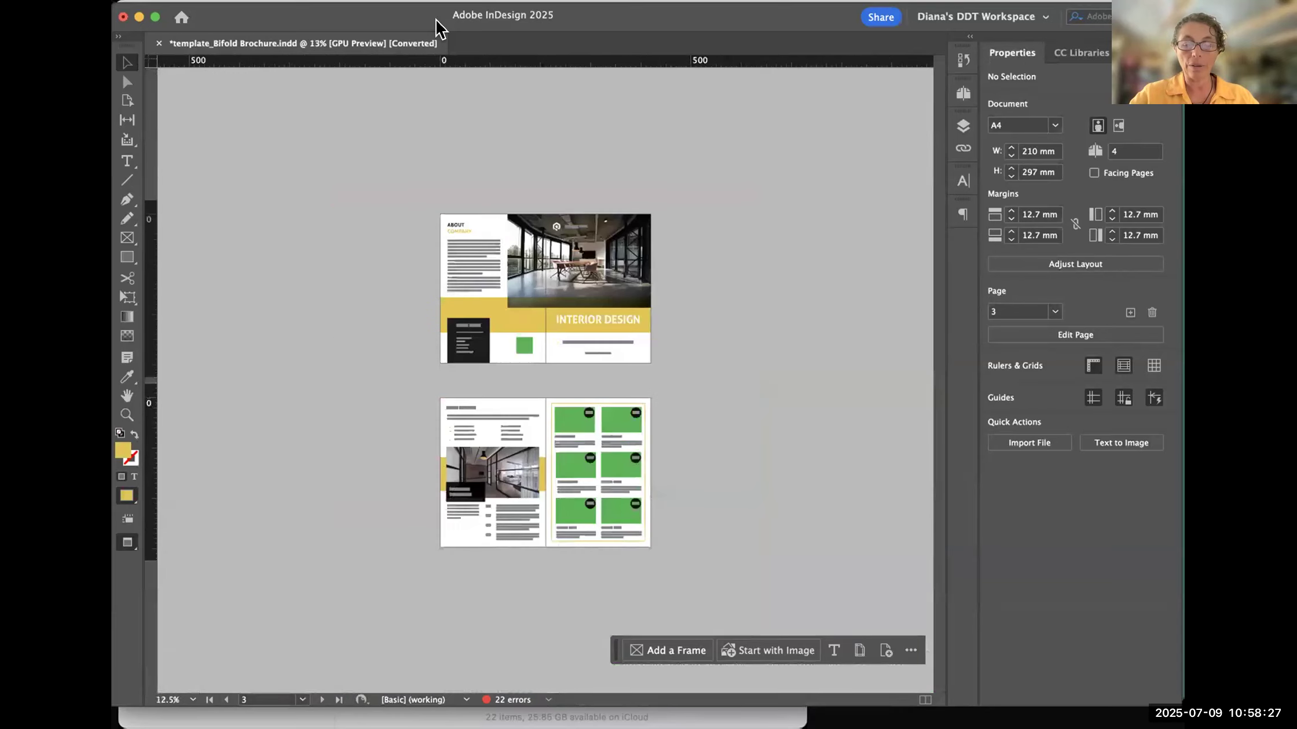
pyautogui.press('super+equal')
pyautogui.press('super+equal')
pyautogui.press('super+equal')
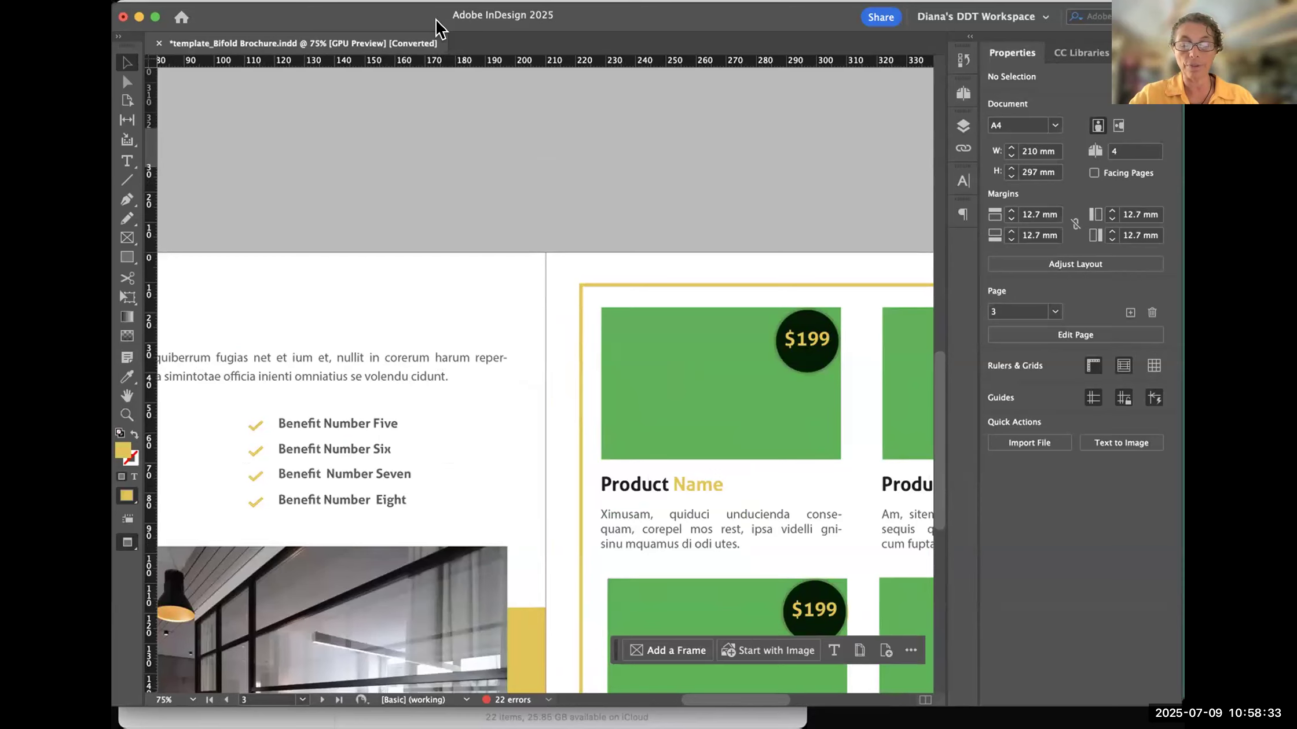
pyautogui.press('super+minus')
pyautogui.press('super+minus')
pyautogui.press('super+minus')
pyautogui.press('super+equal')
pyautogui.press('super+equal')
pyautogui.press('super+equal')
pyautogui.press('super+equal')
pyautogui.press('super+minus')
pyautogui.press('super+minus')
pyautogui.press('super+minus')
pyautogui.press('super+minus')
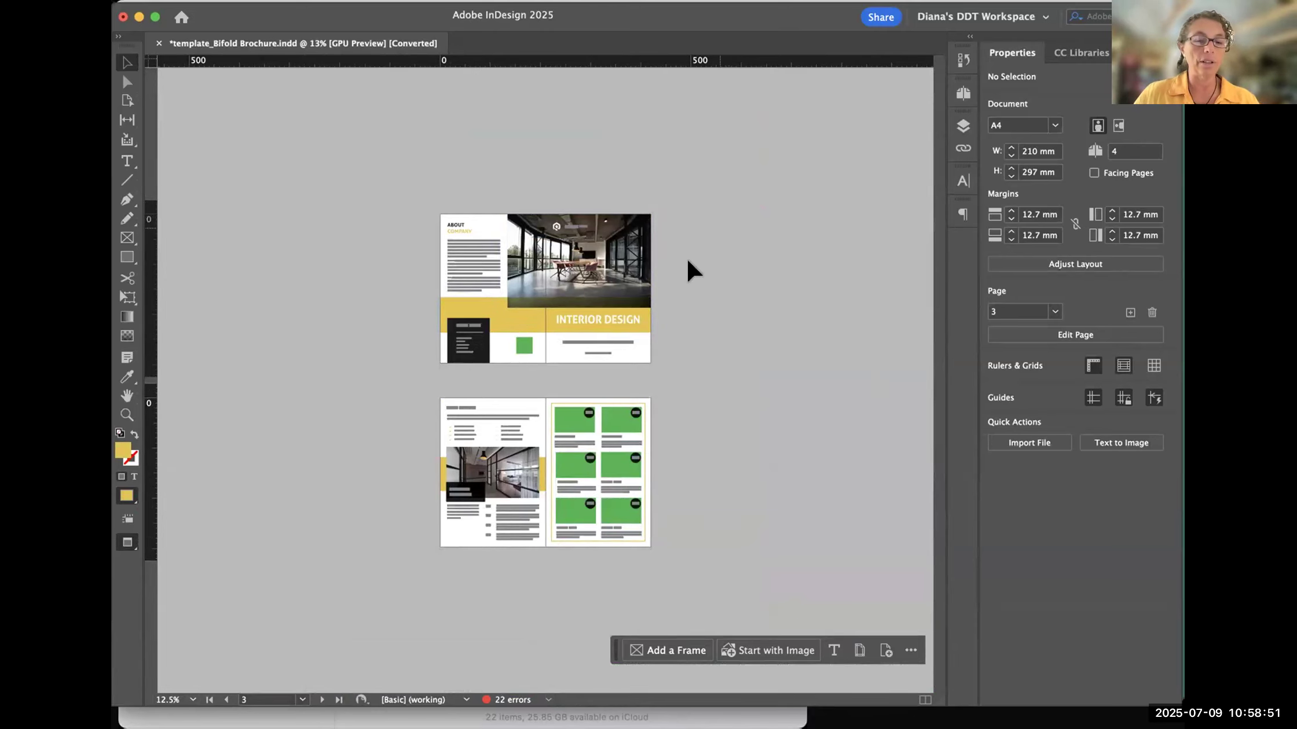
pyautogui.press('super+minus')
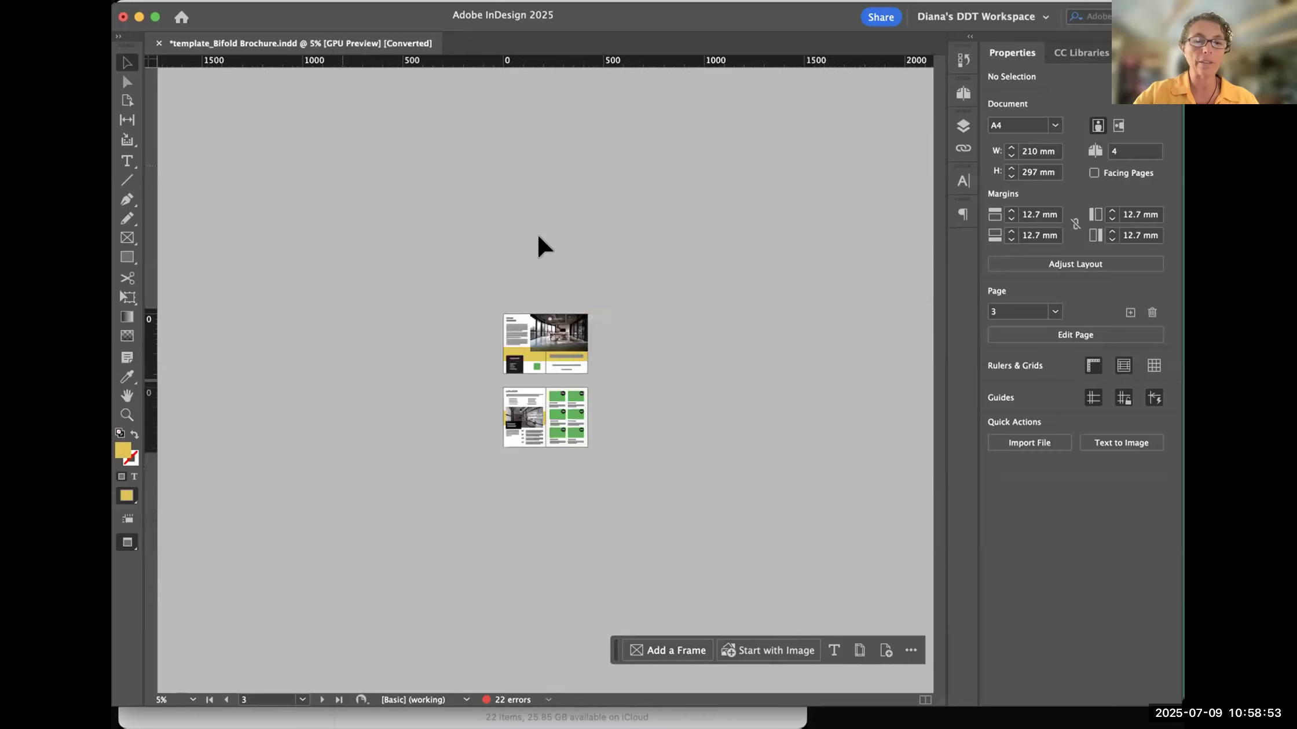
pyautogui.press('super+equal')
pyautogui.press('super+equal')
pyautogui.press('super+equal')
pyautogui.press('super+equal')
pyautogui.press('super+minus')
pyautogui.press('super+minus')
pyautogui.press('super+minus')
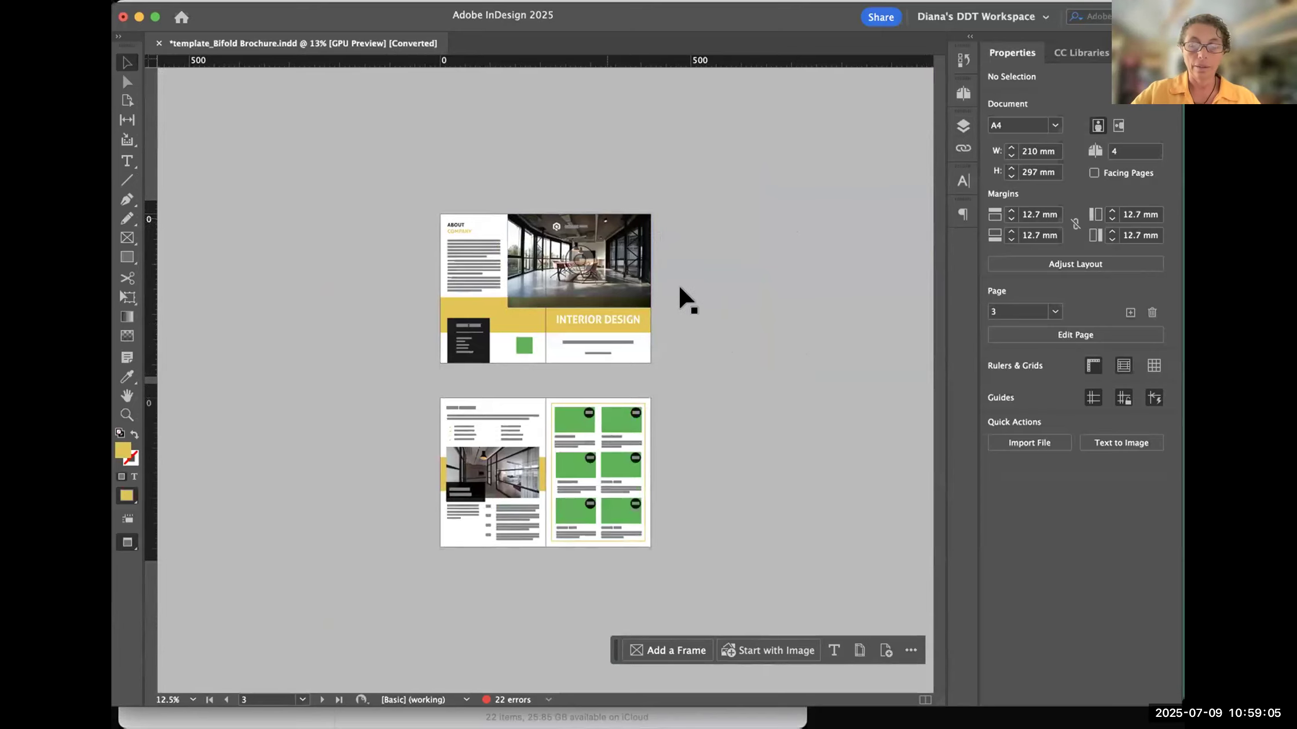
pyautogui.press('super+equal')
pyautogui.press('super+equal')
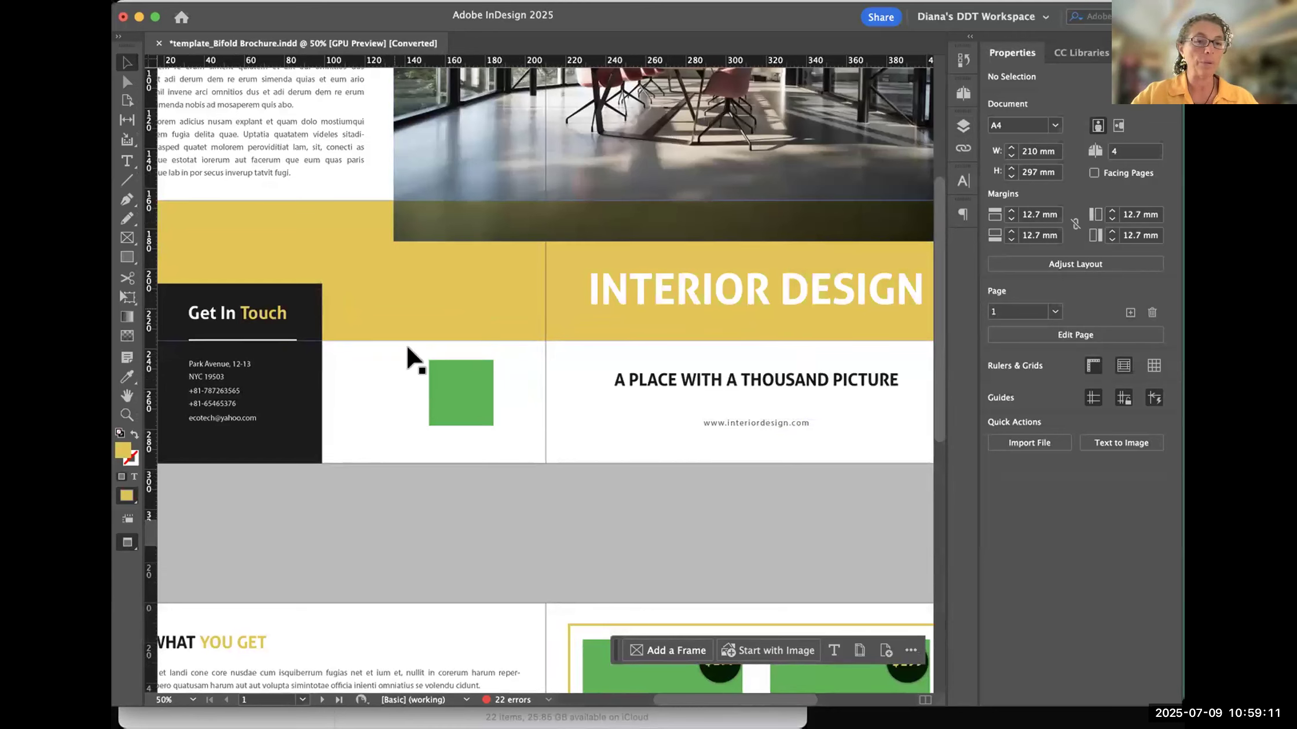
pyautogui.press('super+minus')
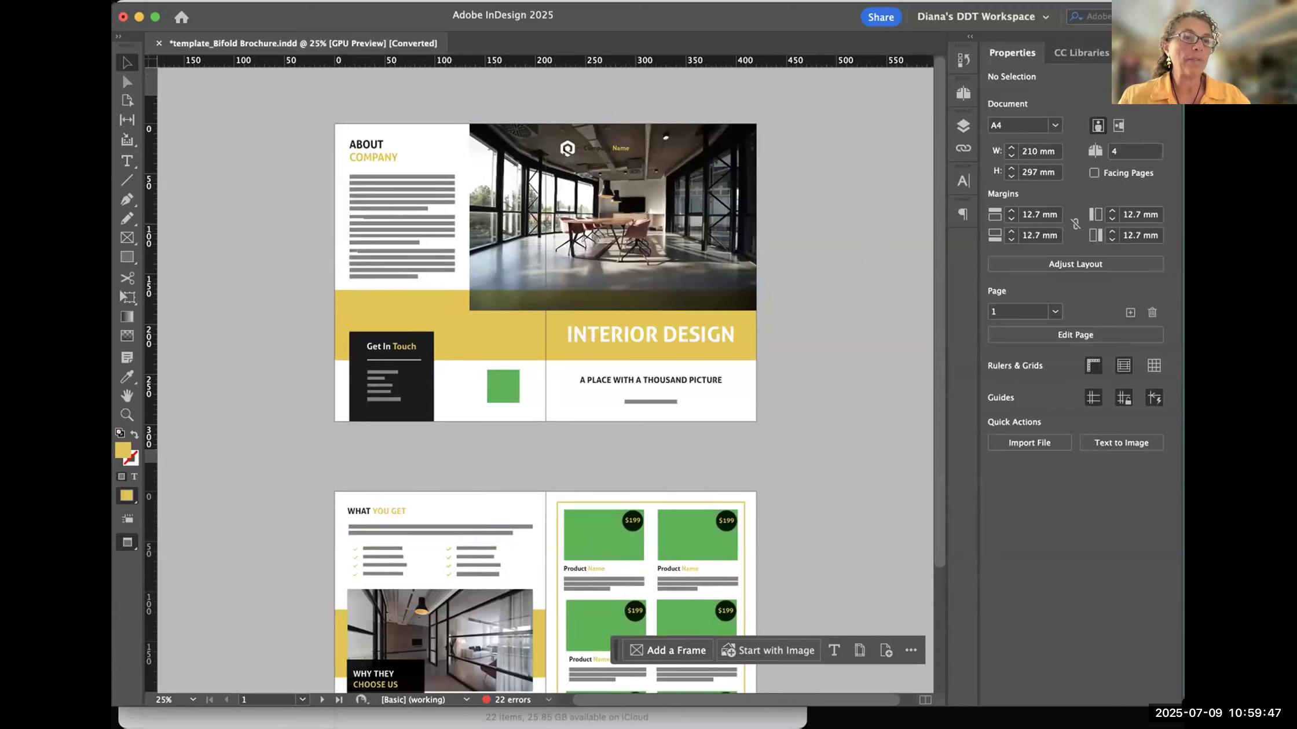
# - Open the Preflight panel to check the document's link and text error categories, and close it again
pyautogui.moveTo(484, 691)
pyautogui.mouseDown()
pyautogui.moveTo(533, 702)
pyautogui.moveTo(512, 665)
pyautogui.moveTo(464, 685)
pyautogui.moveTo(482, 714)
pyautogui.moveTo(491, 675)
pyautogui.mouseUp()
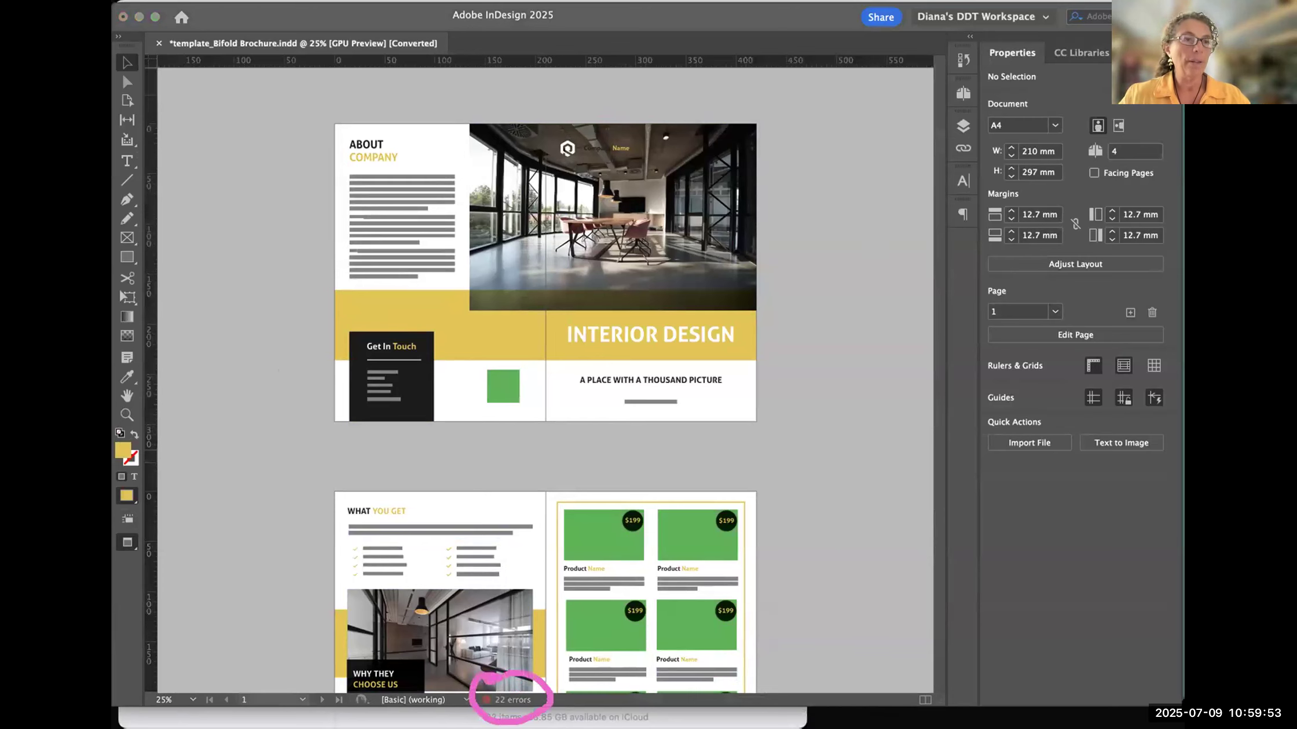
pyautogui.click(281, 631)
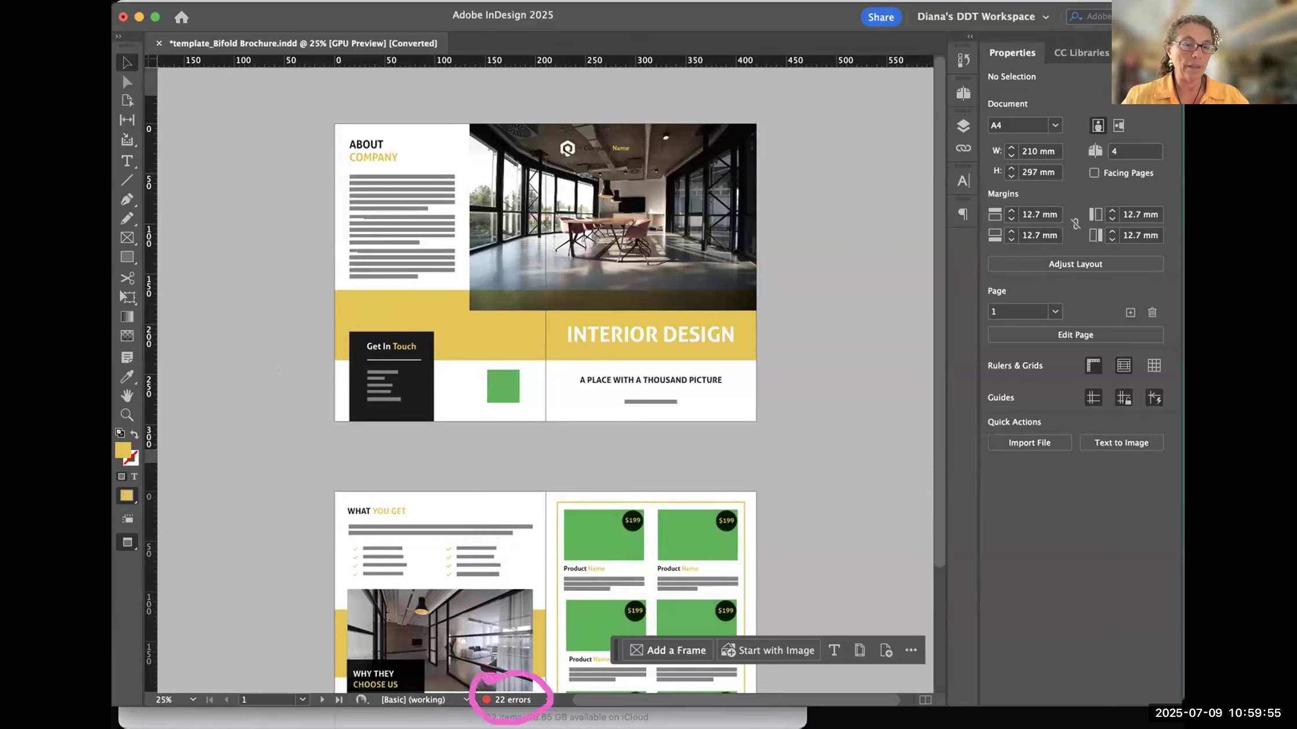
pyautogui.doubleClick(515, 701)
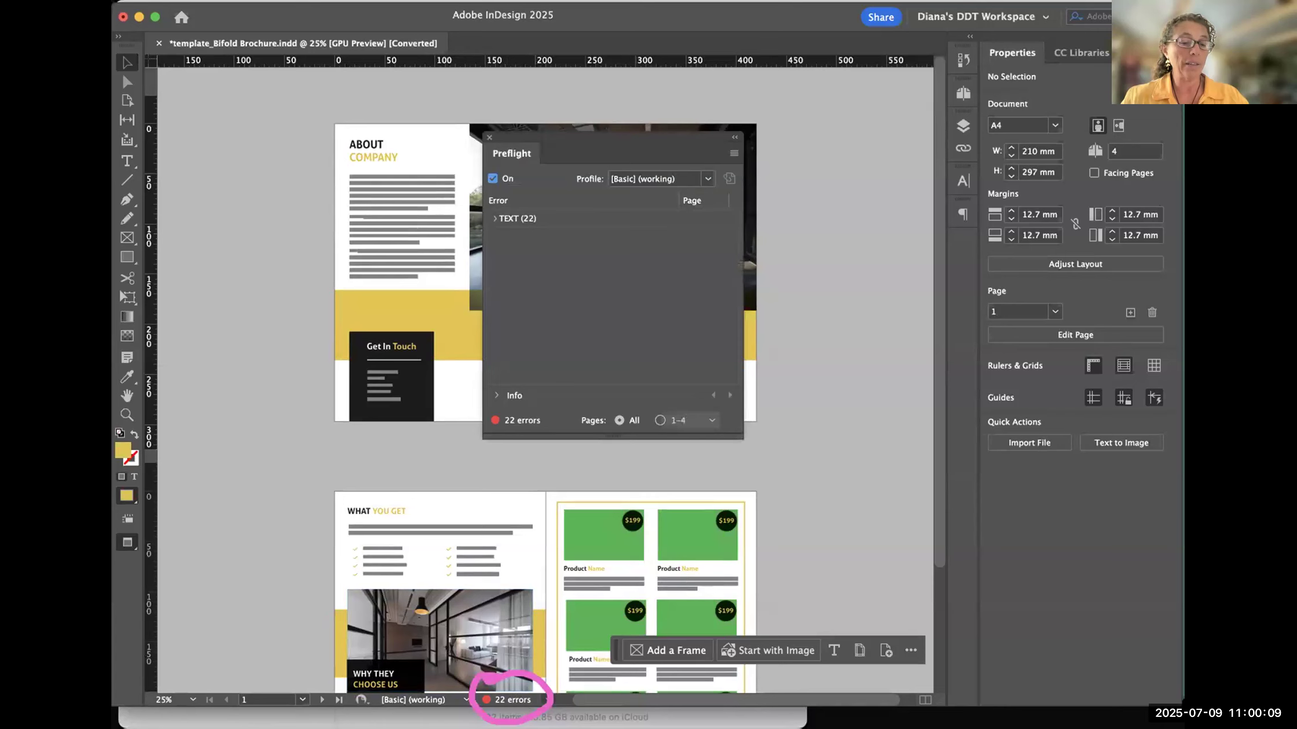
pyautogui.scroll(-5, 546, 699)
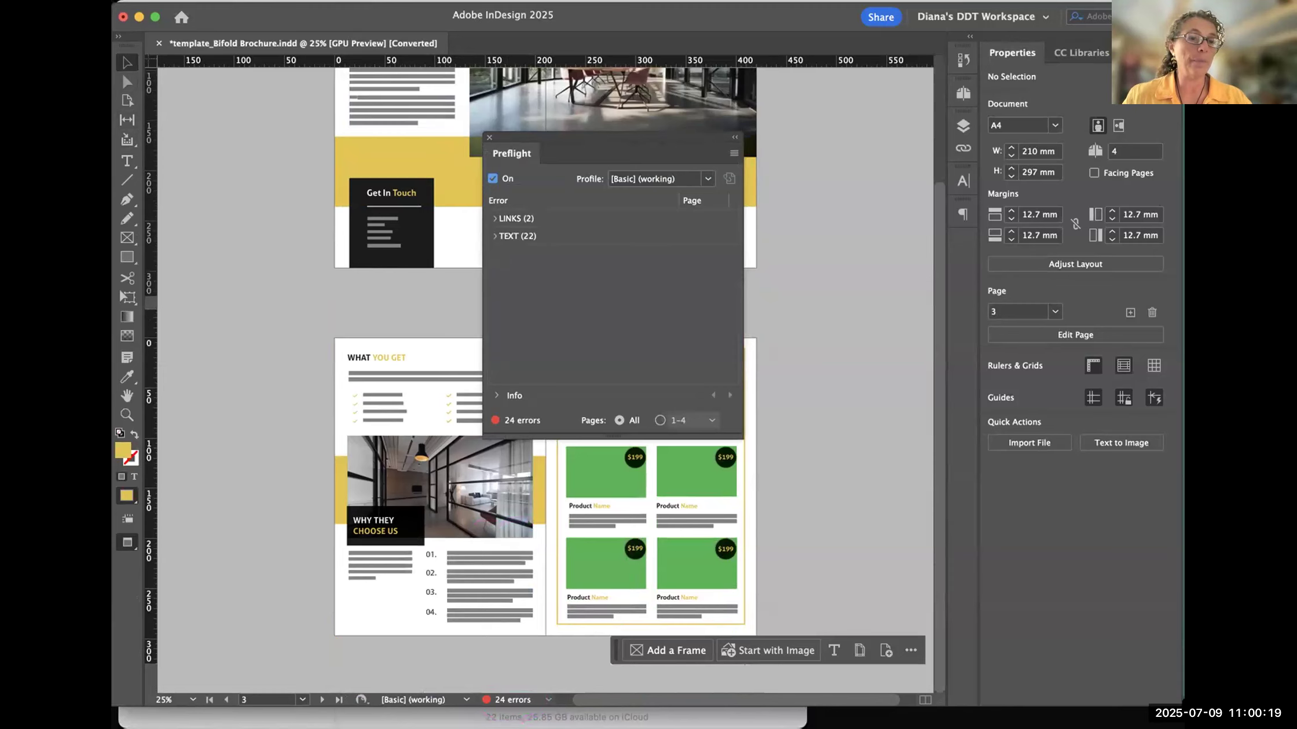
pyautogui.moveTo(499, 679)
pyautogui.mouseDown()
pyautogui.moveTo(468, 681)
pyautogui.moveTo(479, 704)
pyautogui.moveTo(543, 698)
pyautogui.moveTo(469, 684)
pyautogui.moveTo(487, 707)
pyautogui.moveTo(576, 686)
pyautogui.moveTo(486, 670)
pyautogui.mouseUp()
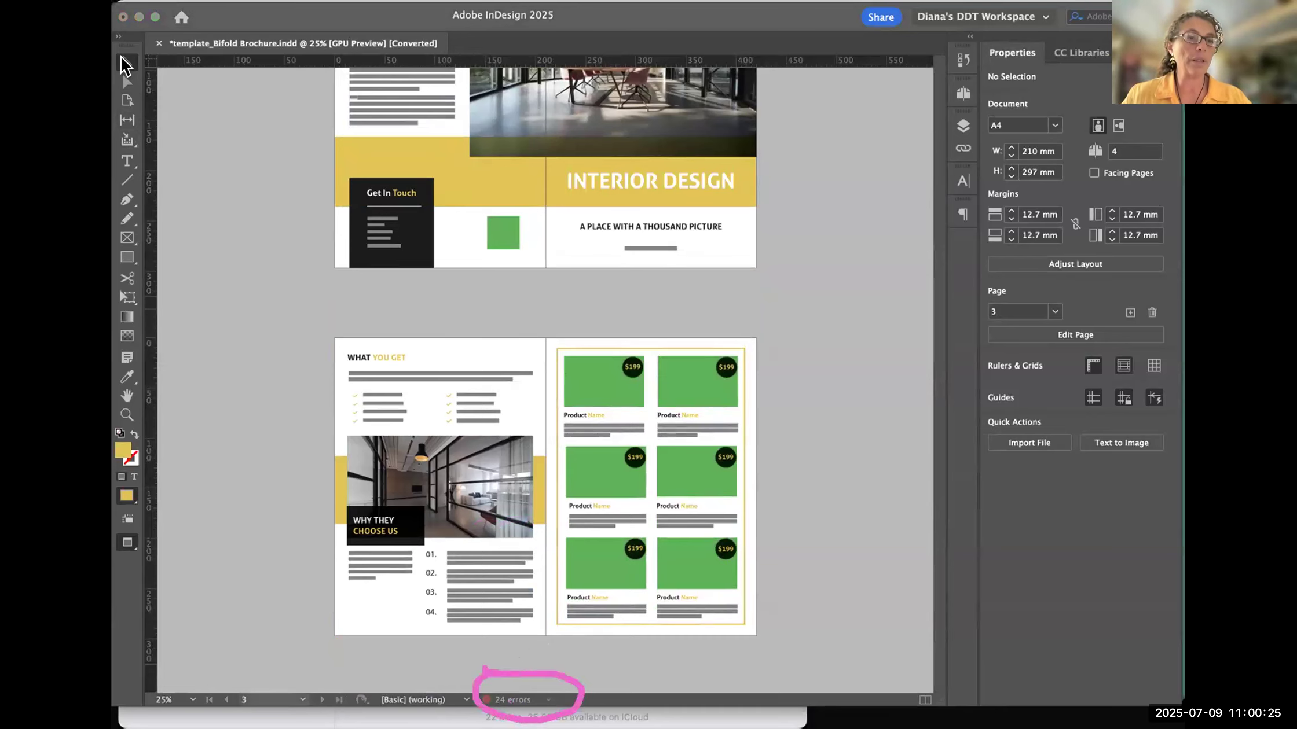
pyautogui.click(309, 631)
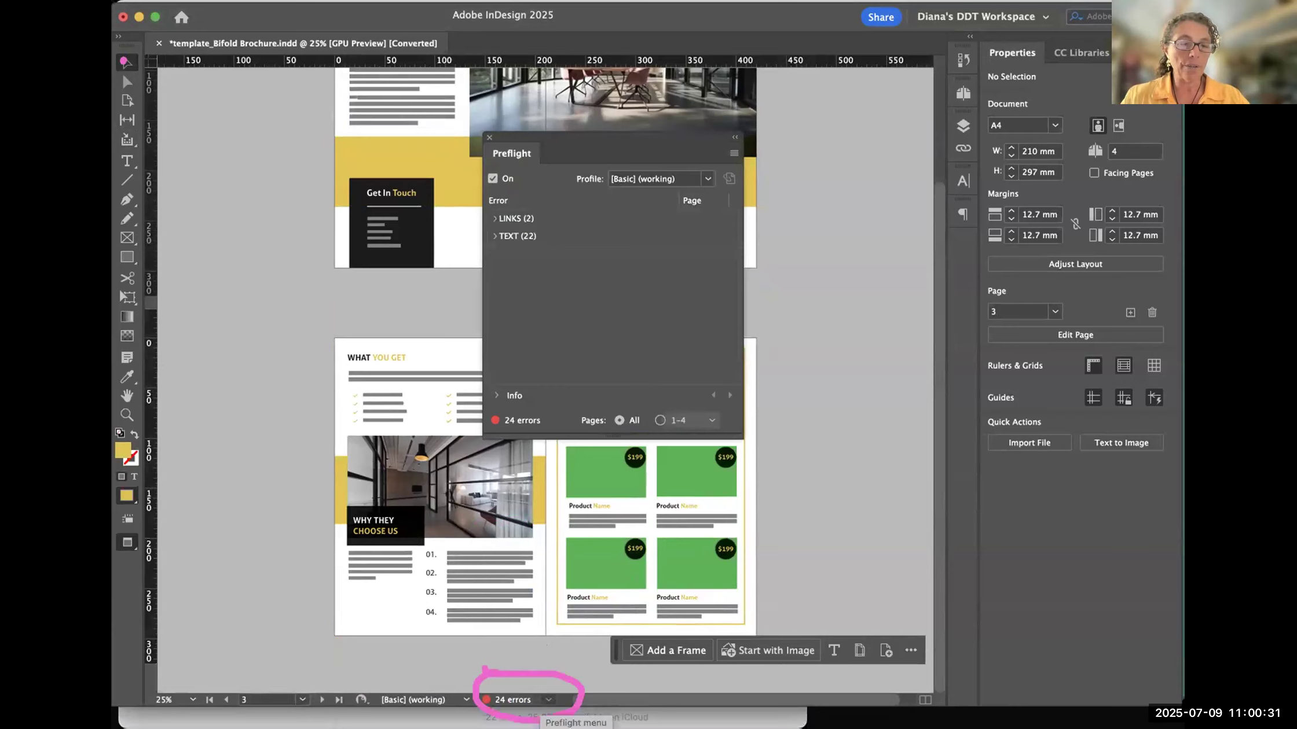
pyautogui.click(548, 700)
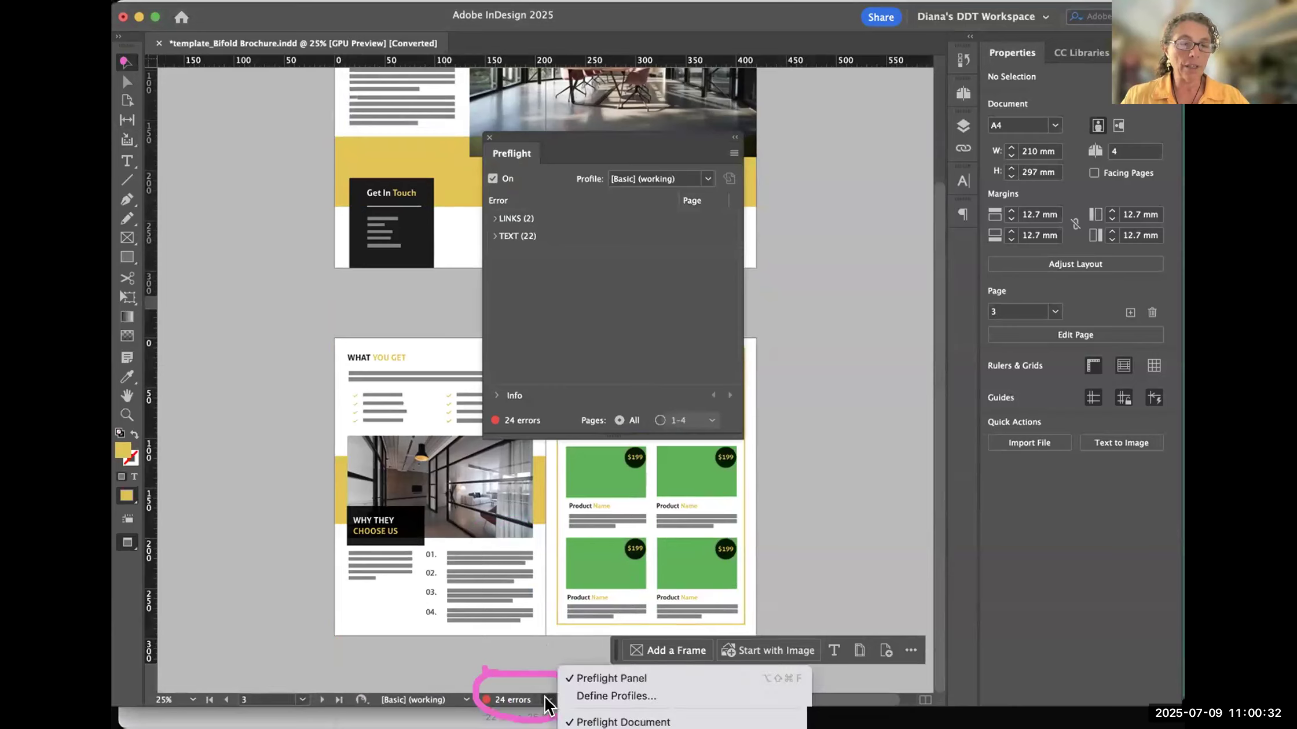
pyautogui.click(593, 678)
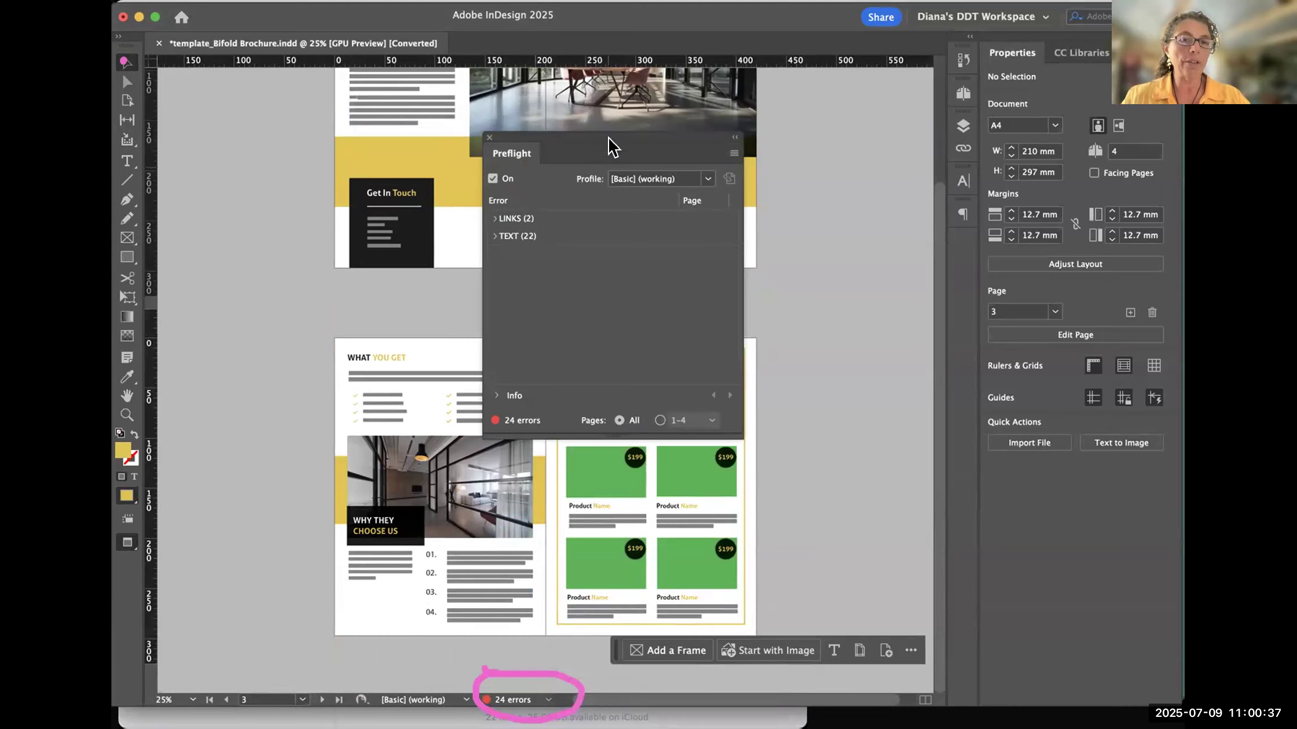
pyautogui.moveTo(633, 141); pyautogui.dragTo(782, 233)
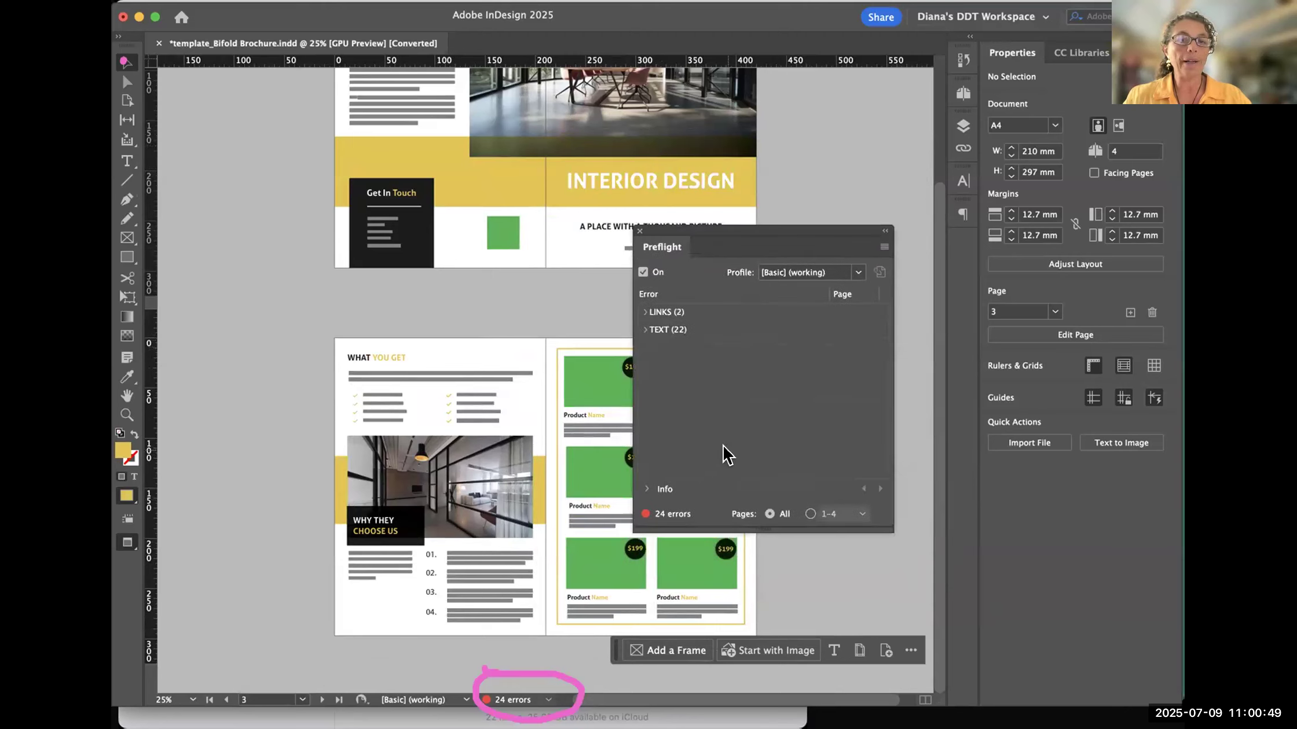
pyautogui.click(640, 231)
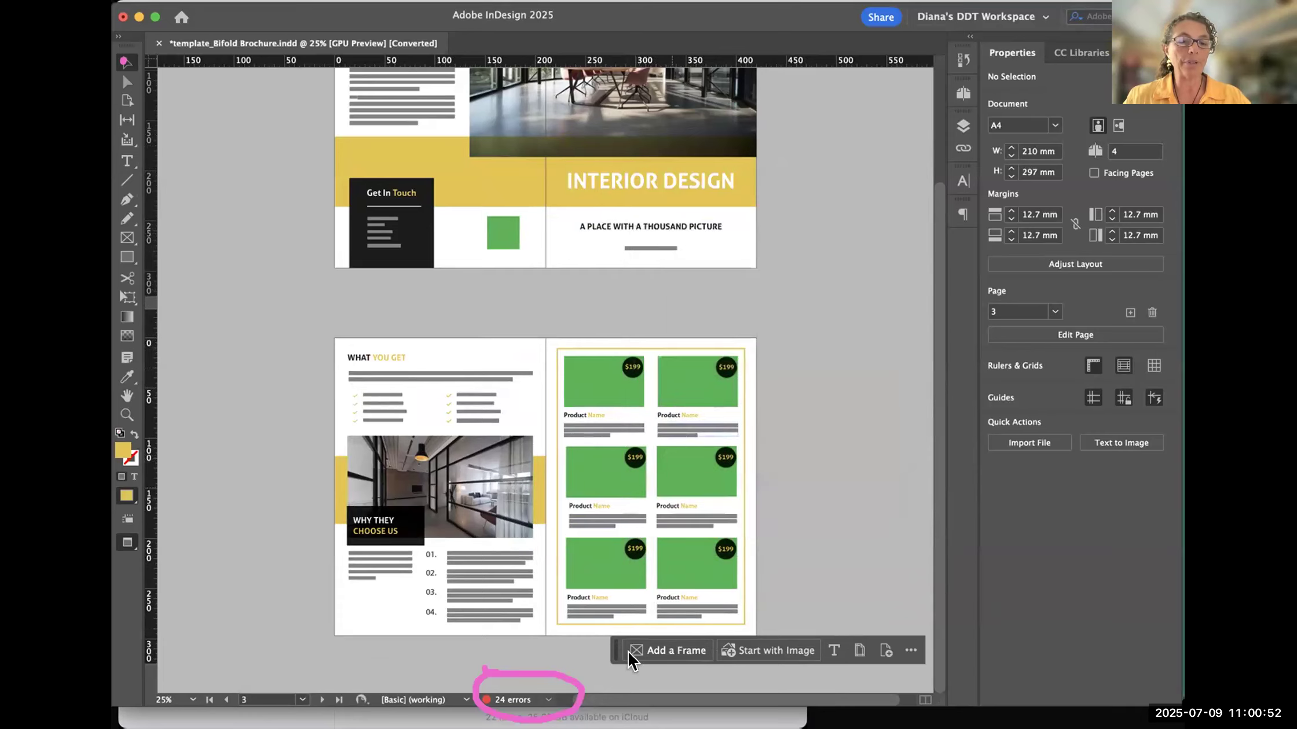
# - Reopen the Preflight panel and place it beside the brochure spreads
pyautogui.click(546, 699)
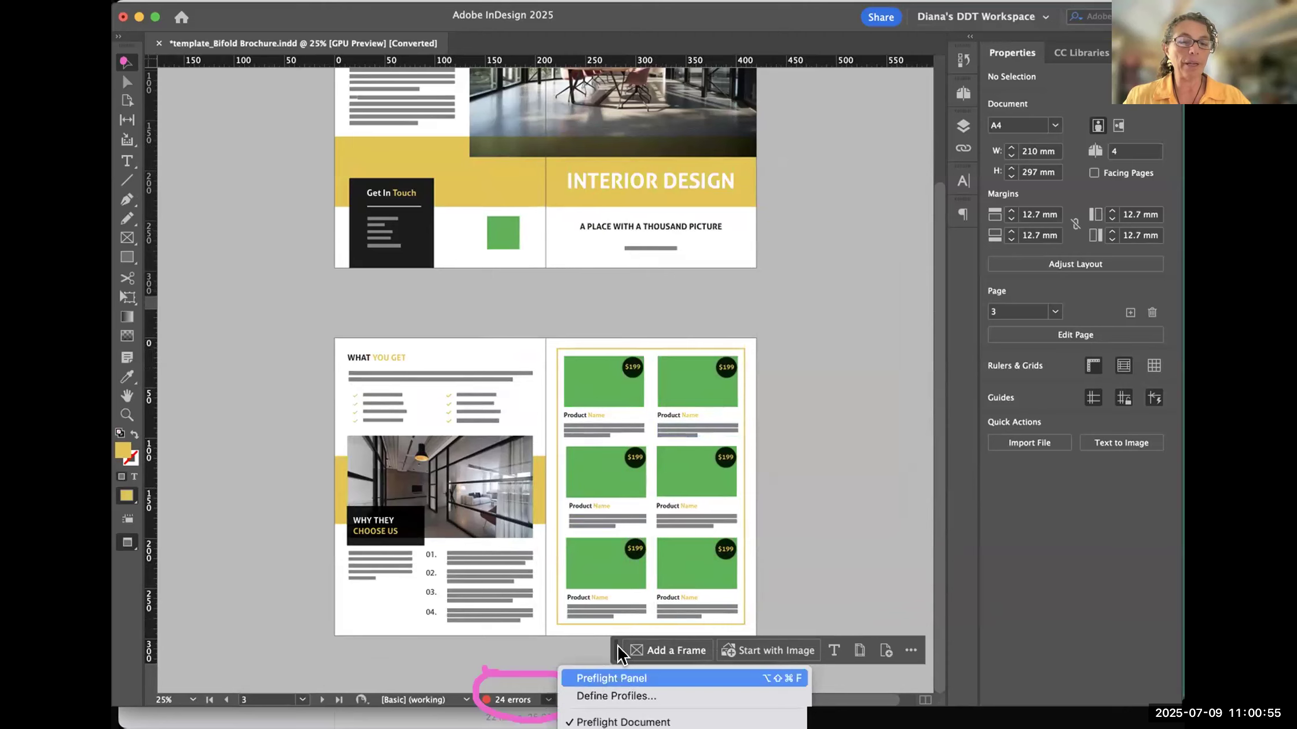
pyautogui.click(596, 679)
pyautogui.moveTo(721, 236); pyautogui.dragTo(569, 283)
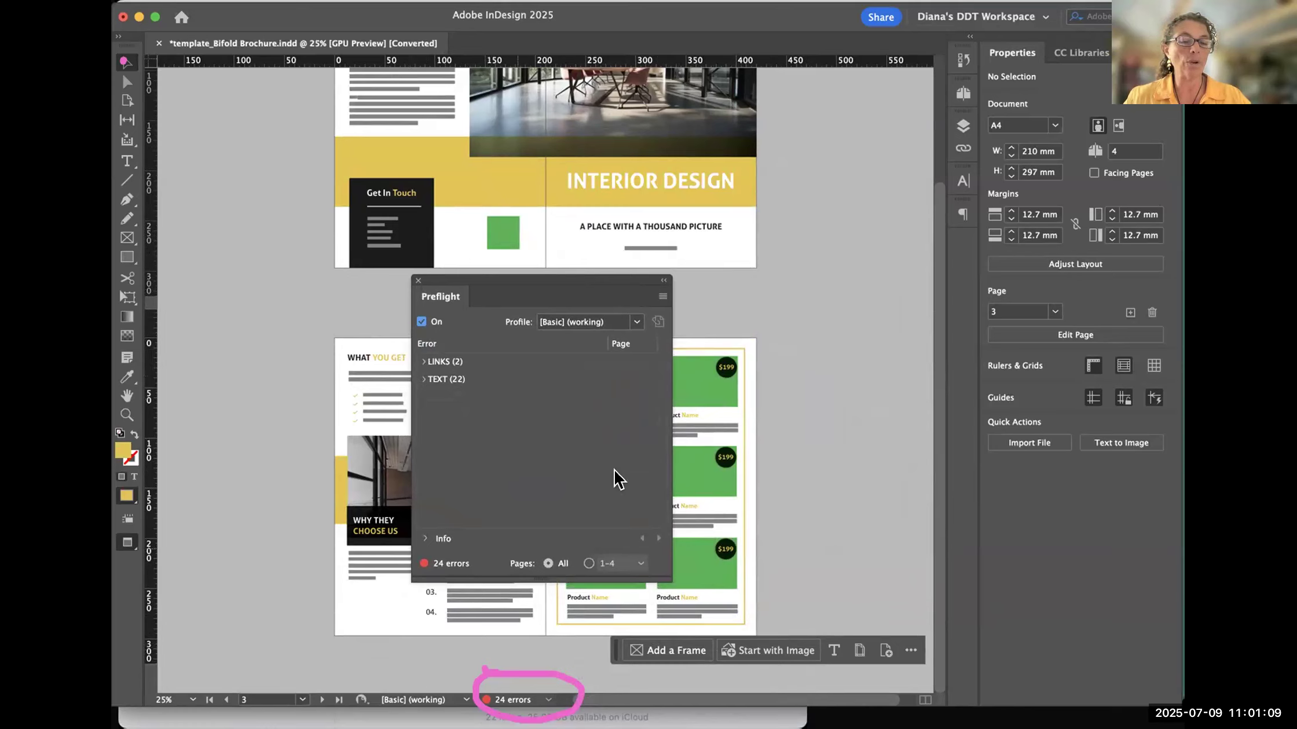
pyautogui.moveTo(588, 280); pyautogui.dragTo(743, 114)
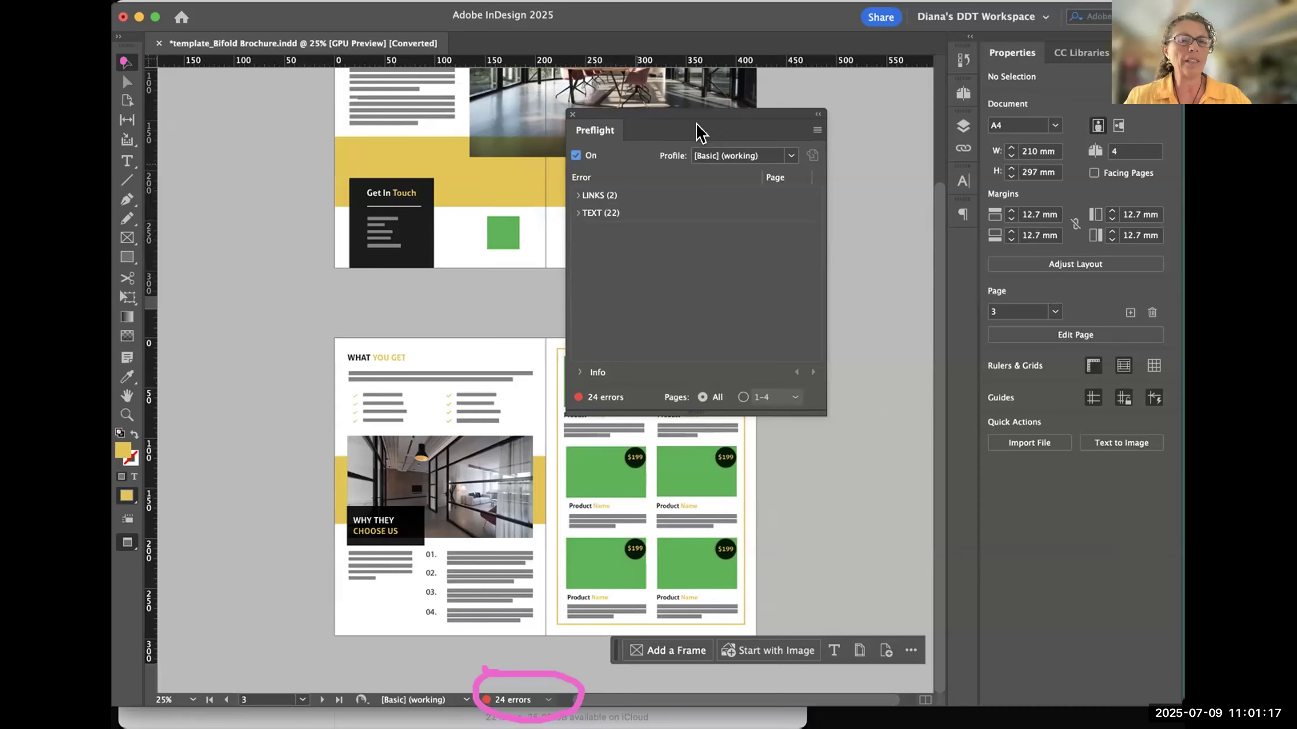
pyautogui.moveTo(710, 110); pyautogui.dragTo(650, 142)
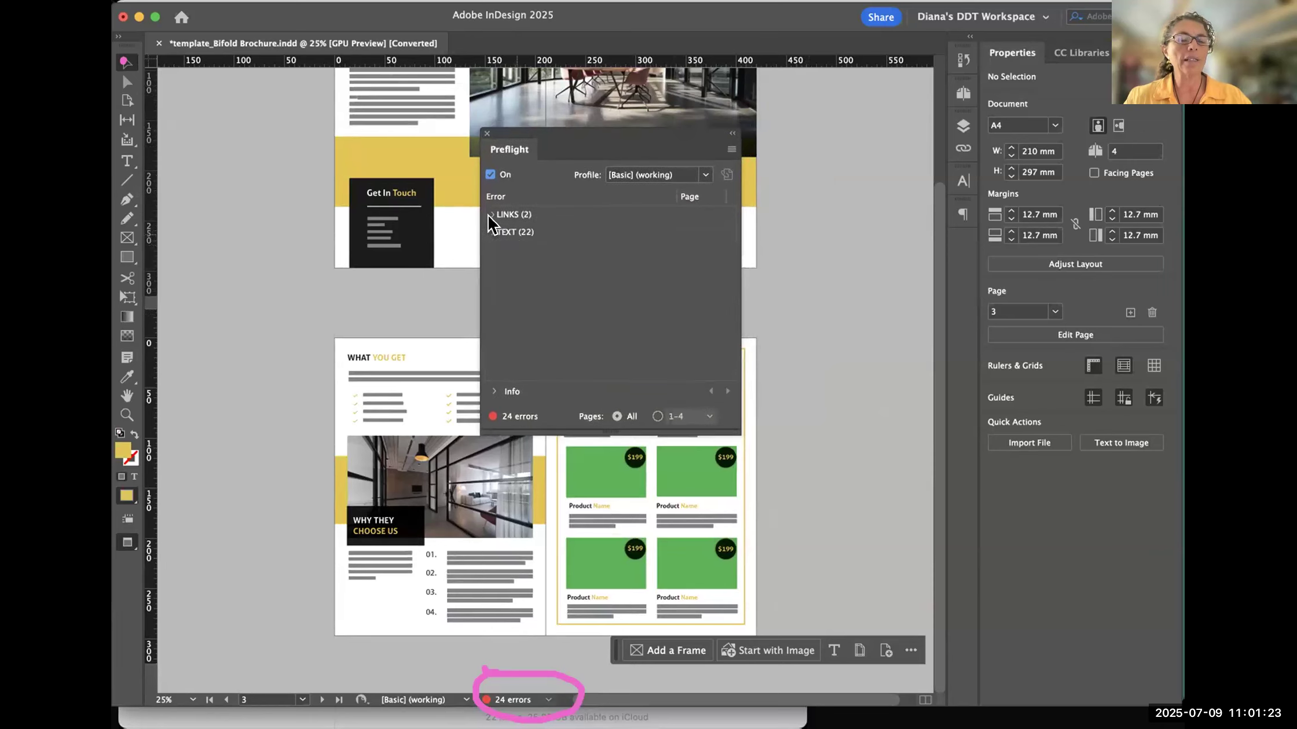
pyautogui.moveTo(566, 134); pyautogui.dragTo(764, 134)
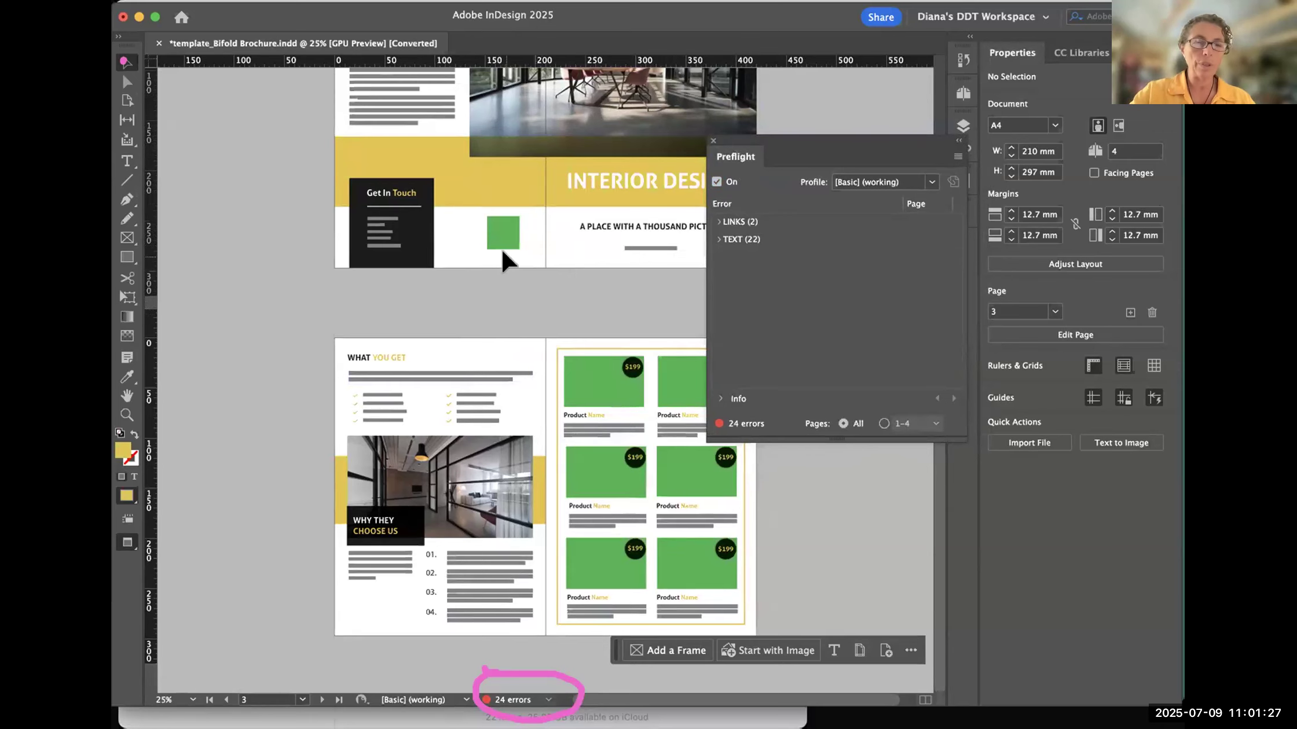
# - Examine both brochure spreads alongside the Preflight panel, alternating between the overall layout and close-ups of the text, photos and product blocks
pyautogui.press('super+minus')
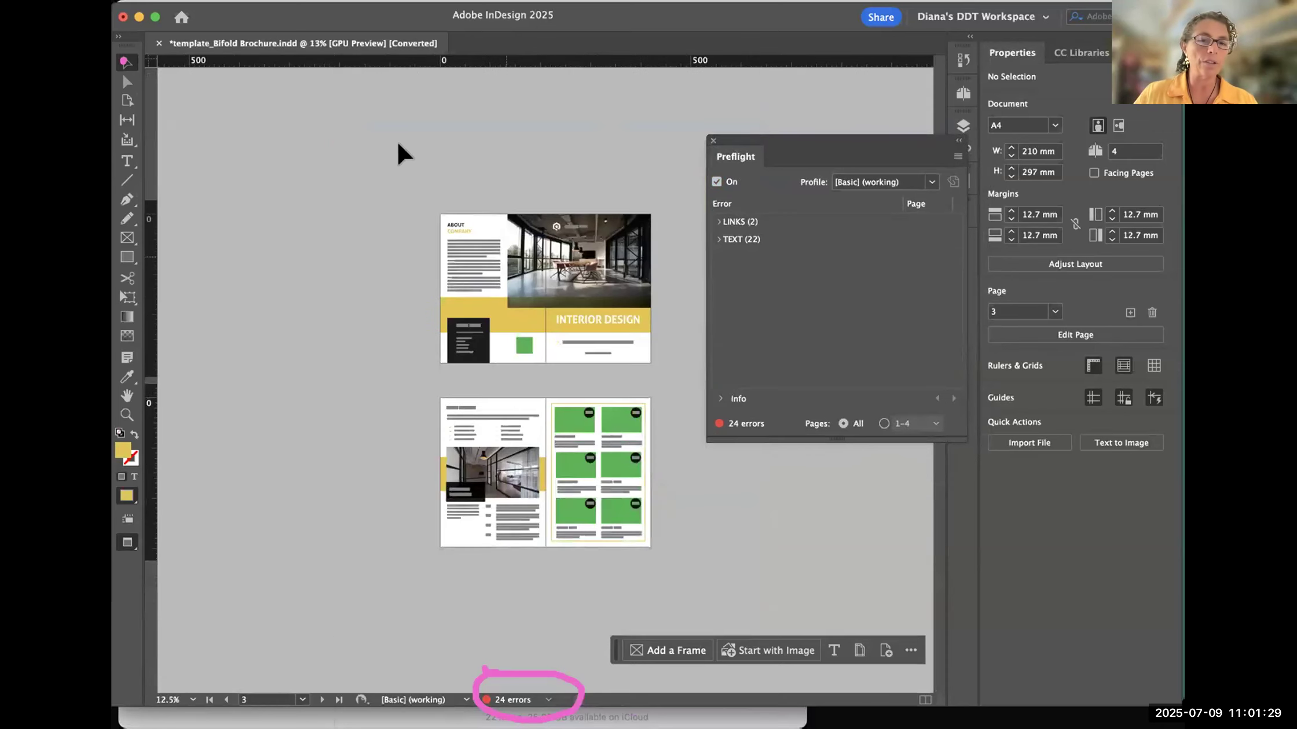
pyautogui.click(474, 457)
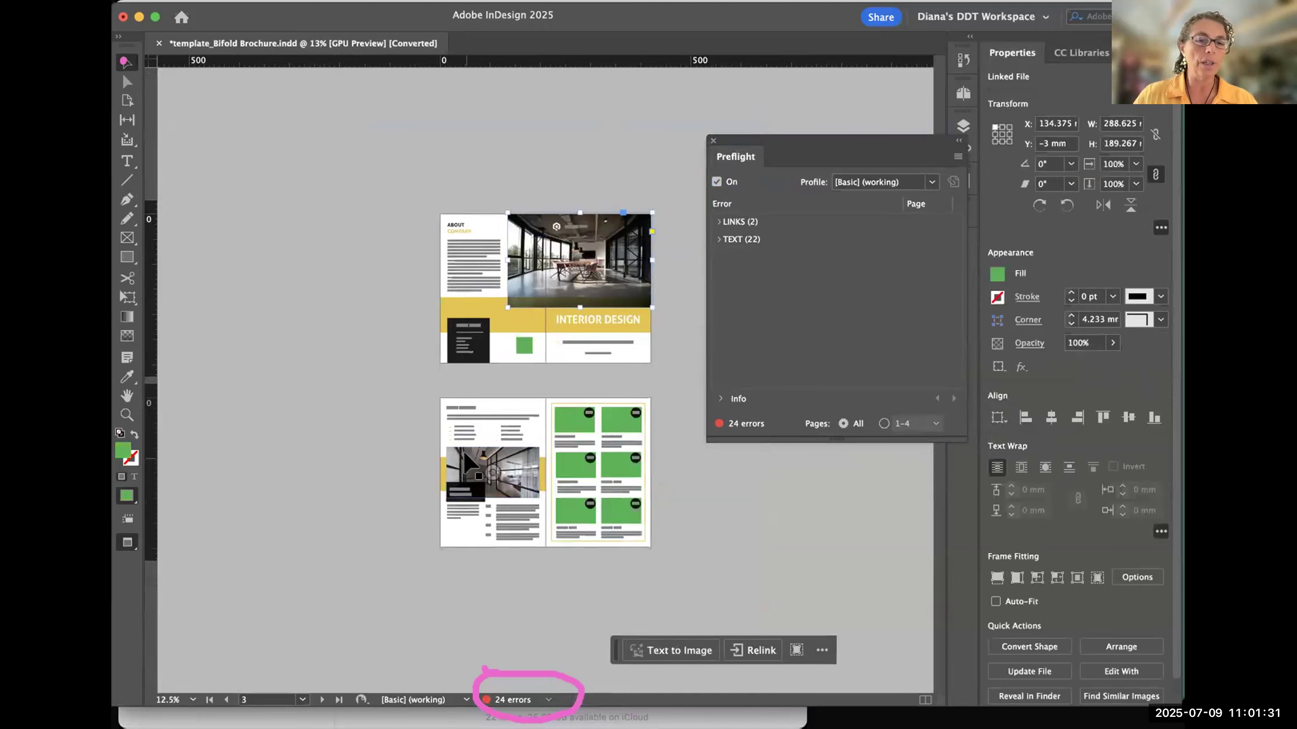
pyautogui.press('super+5')
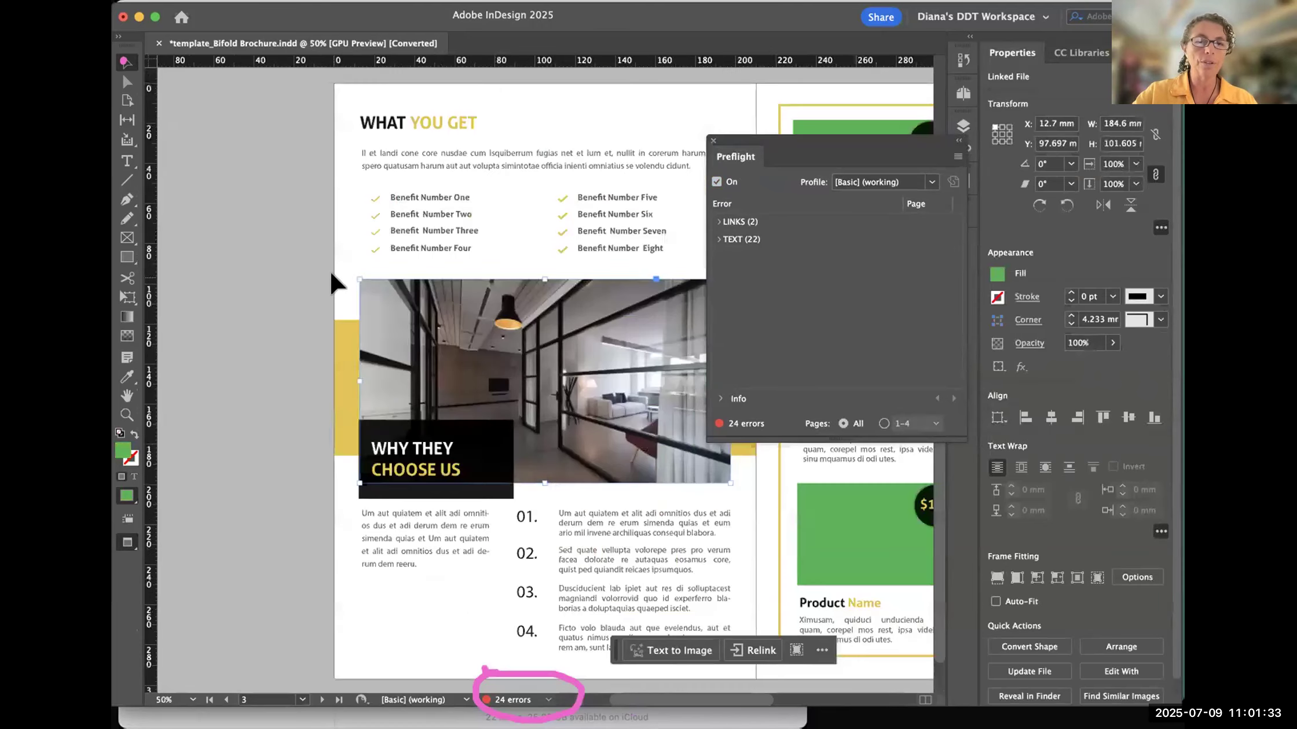
pyautogui.moveTo(571, 222); pyautogui.dragTo(497, 203)
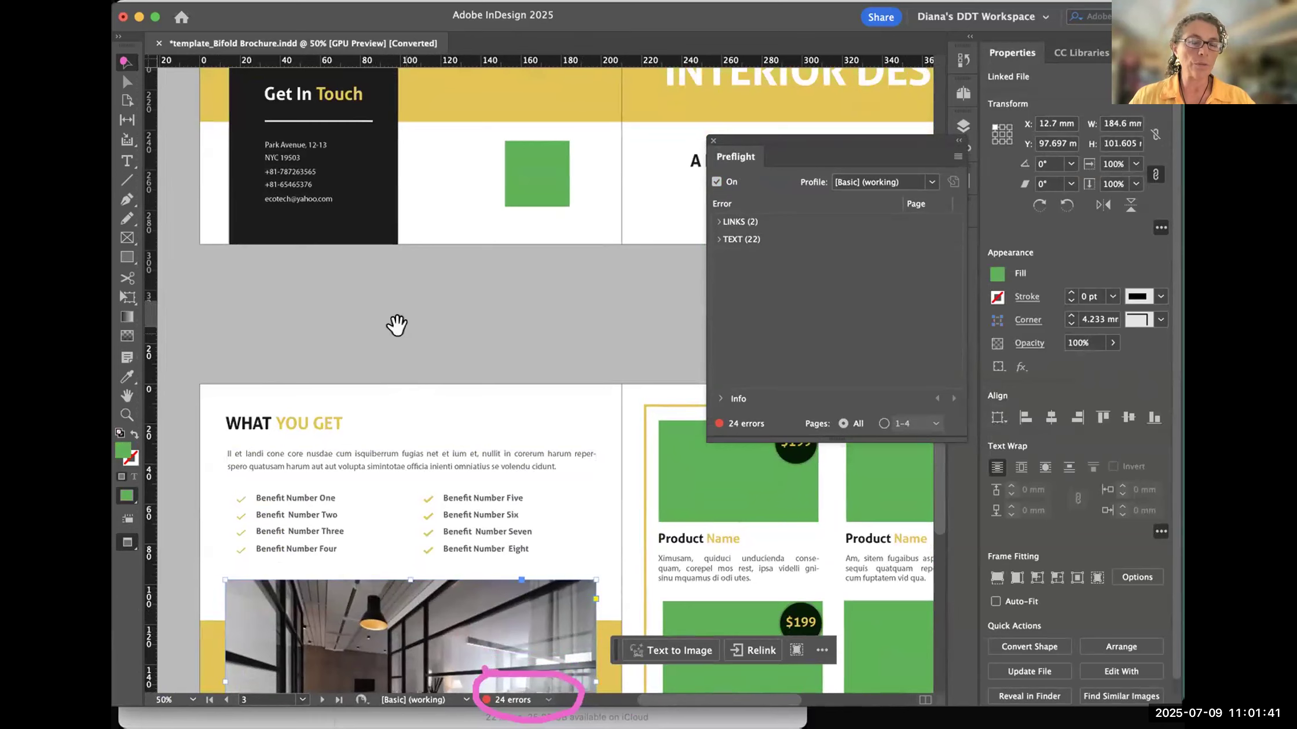
pyautogui.moveTo(452, 455); pyautogui.dragTo(412, 116)
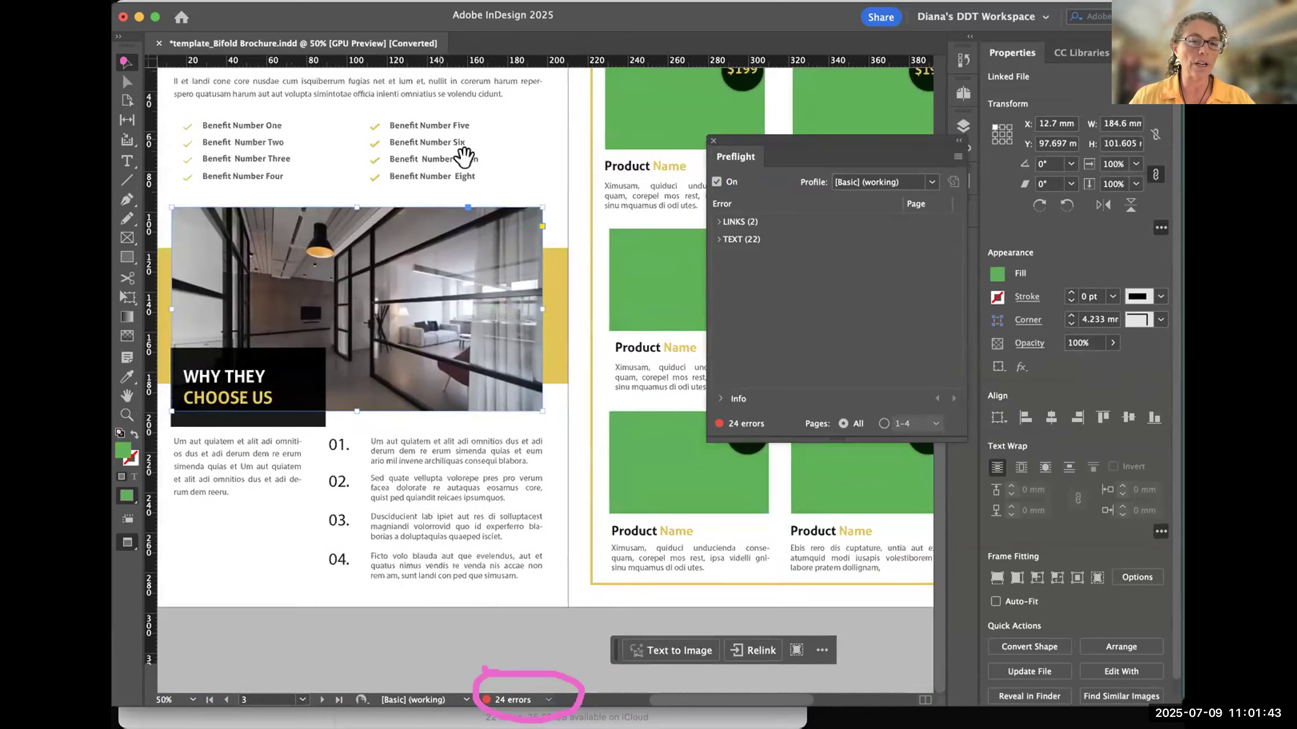
pyautogui.moveTo(464, 158); pyautogui.dragTo(434, 675)
pyautogui.moveTo(486, 333); pyautogui.dragTo(357, 688)
pyautogui.moveTo(601, 582); pyautogui.dragTo(920, 556)
pyautogui.moveTo(501, 602); pyautogui.dragTo(343, 320)
pyautogui.press('super+minus')
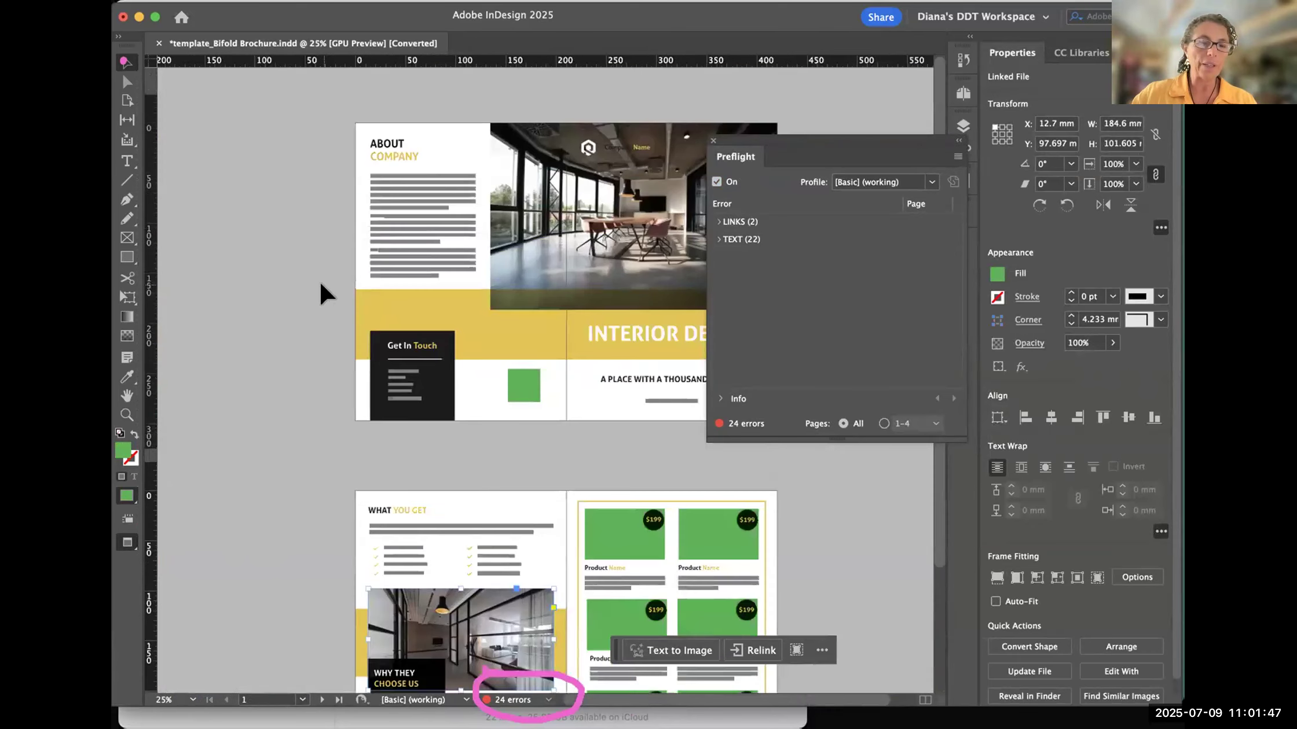
pyautogui.moveTo(318, 435); pyautogui.dragTo(260, 435)
pyautogui.moveTo(408, 191); pyautogui.dragTo(342, 108)
pyautogui.click(440, 300)
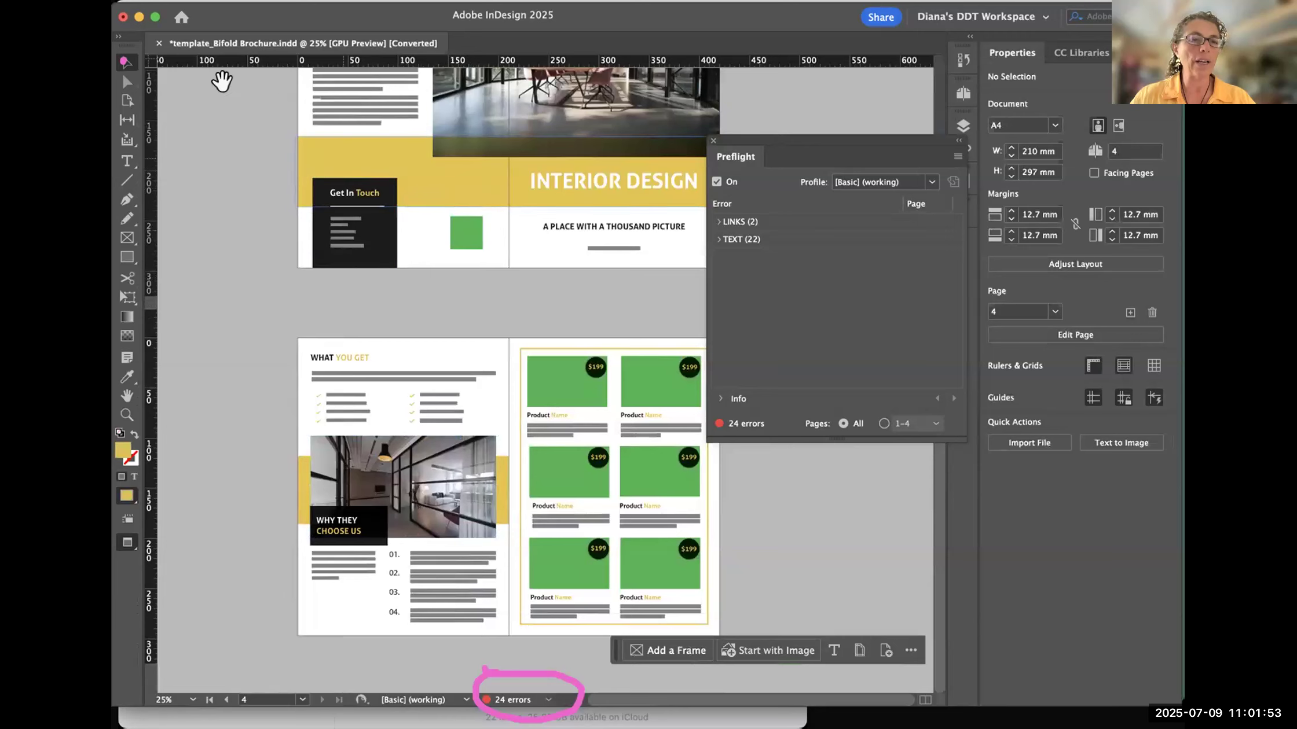
pyautogui.scroll(2, 345, 398)
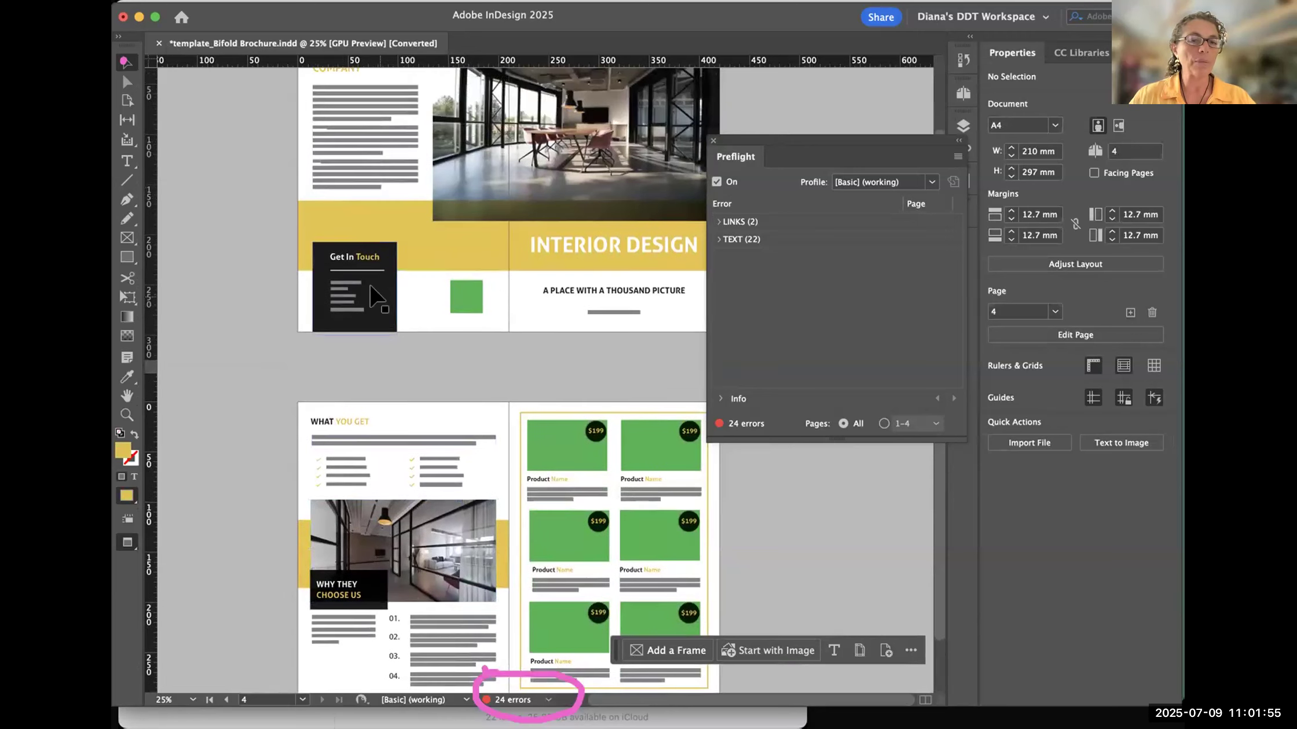
# - Try moving the black contact box and the yellow band on the cover spread, and undo both moves
pyautogui.moveTo(373, 295); pyautogui.dragTo(295, 294)
pyautogui.moveTo(355, 266); pyautogui.dragTo(402, 268)
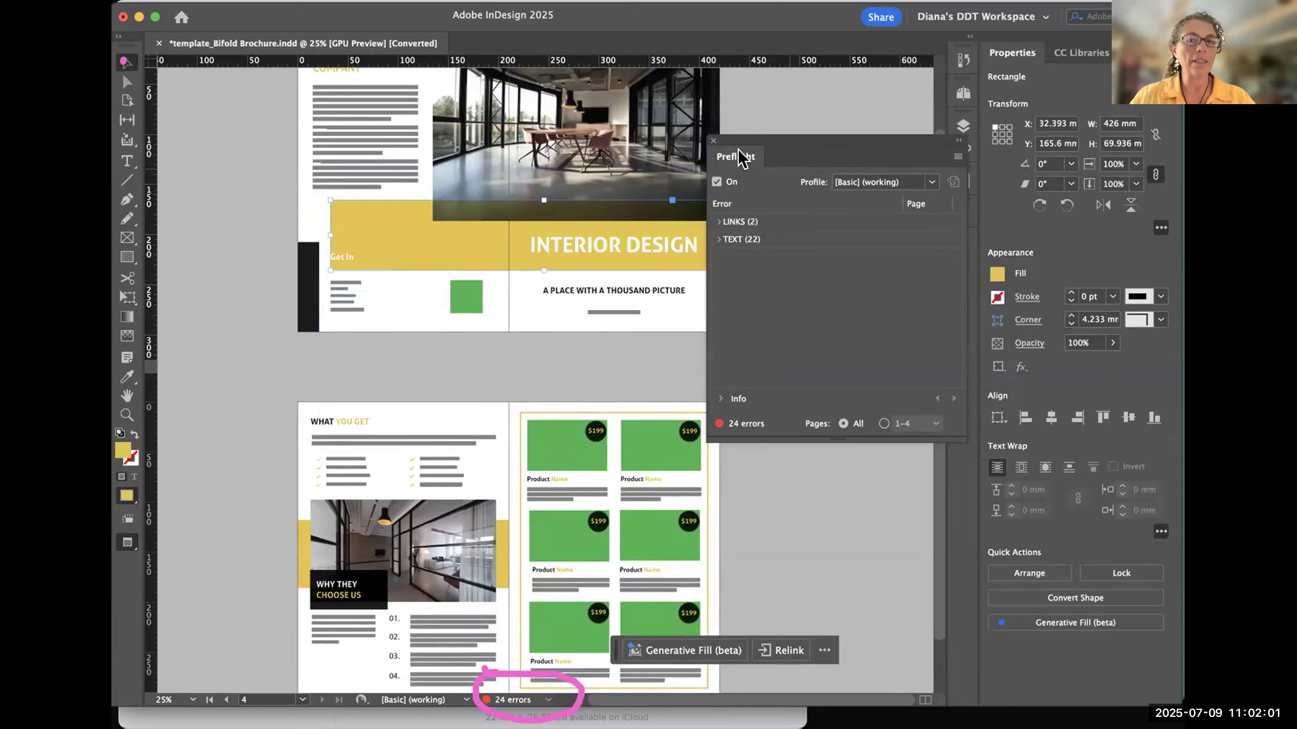
pyautogui.moveTo(765, 149); pyautogui.dragTo(792, 154)
pyautogui.moveTo(559, 267); pyautogui.dragTo(521, 165)
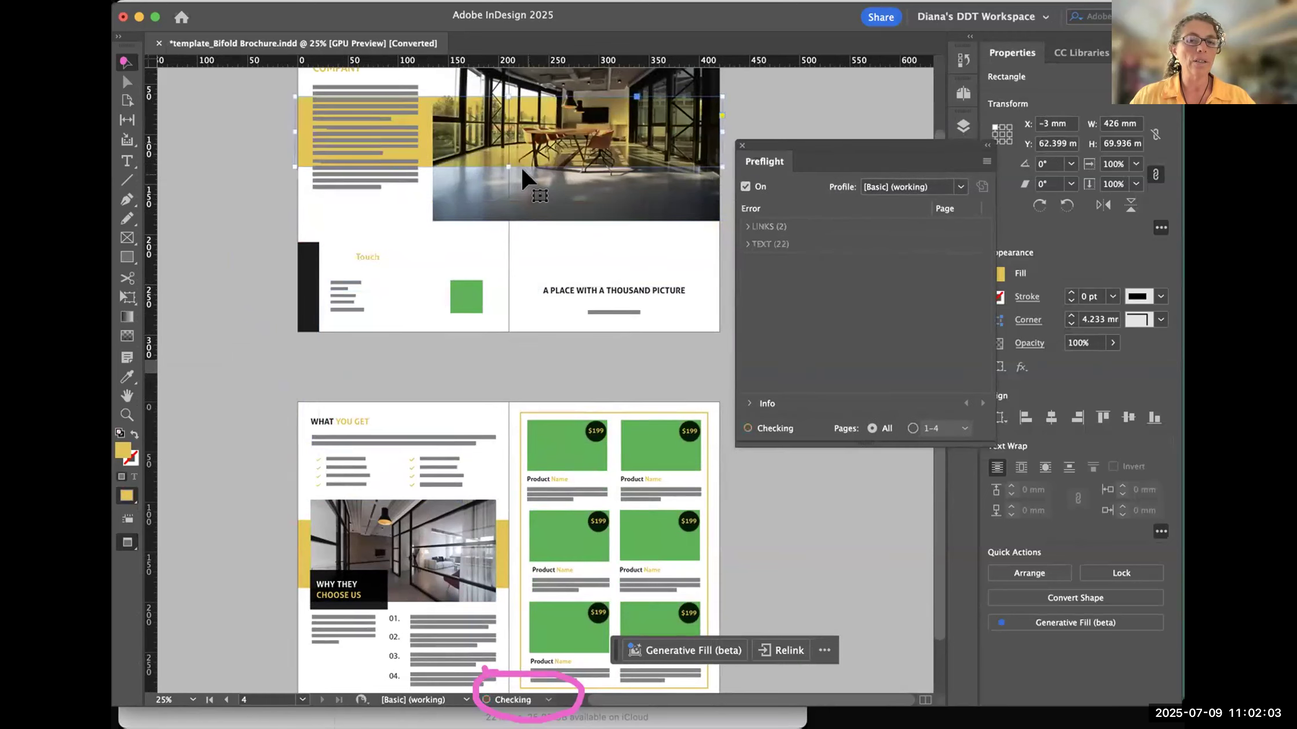
pyautogui.hotkey('ctrl', 'z')
pyautogui.hotkey('ctrl', 'z')
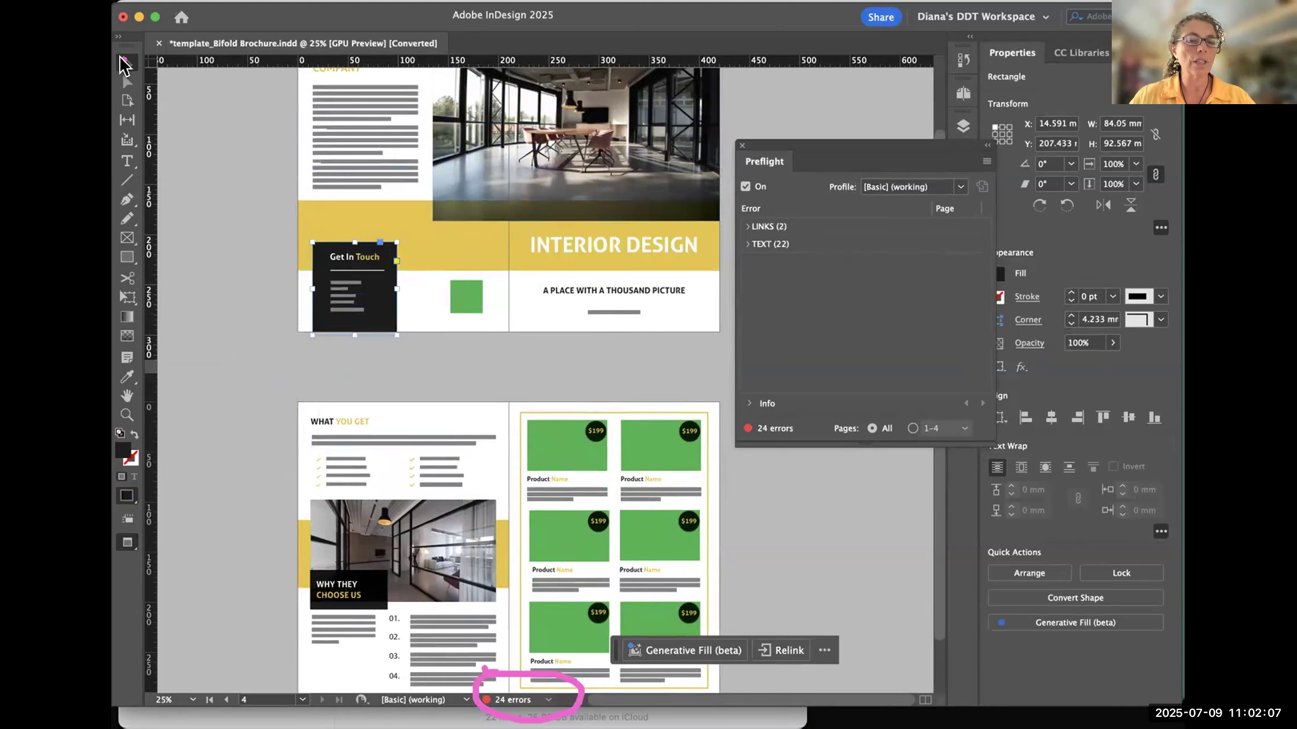
# - Try moving the small green square and the INTERIOR DESIGN title on the cover spread, and undo both moves
pyautogui.moveTo(481, 293); pyautogui.dragTo(482, 344)
pyautogui.moveTo(590, 233); pyautogui.dragTo(503, 286)
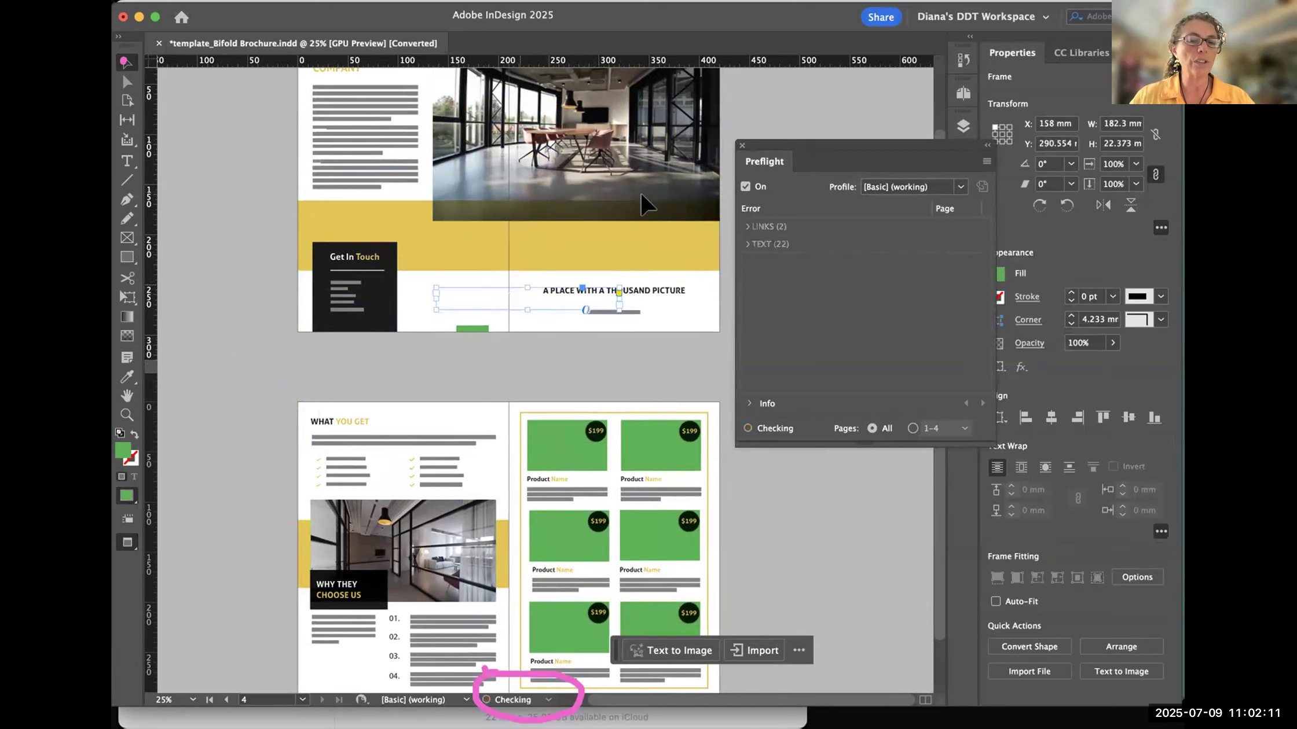
pyautogui.press('super+z')
pyautogui.press('super+z')
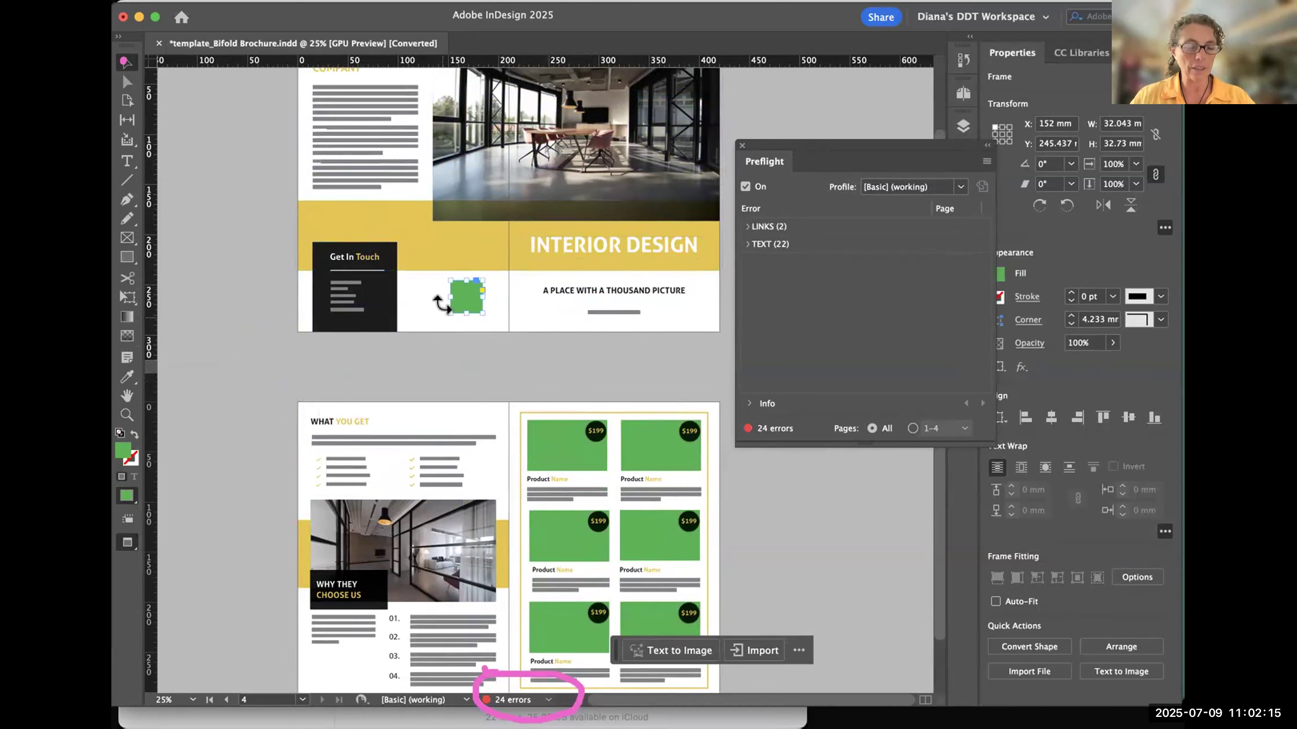
# - Reposition the Preflight panel beside the brochure so both complete spreads are uncovered
pyautogui.moveTo(481, 330); pyautogui.dragTo(518, 240)
pyautogui.moveTo(830, 149); pyautogui.dragTo(715, 170)
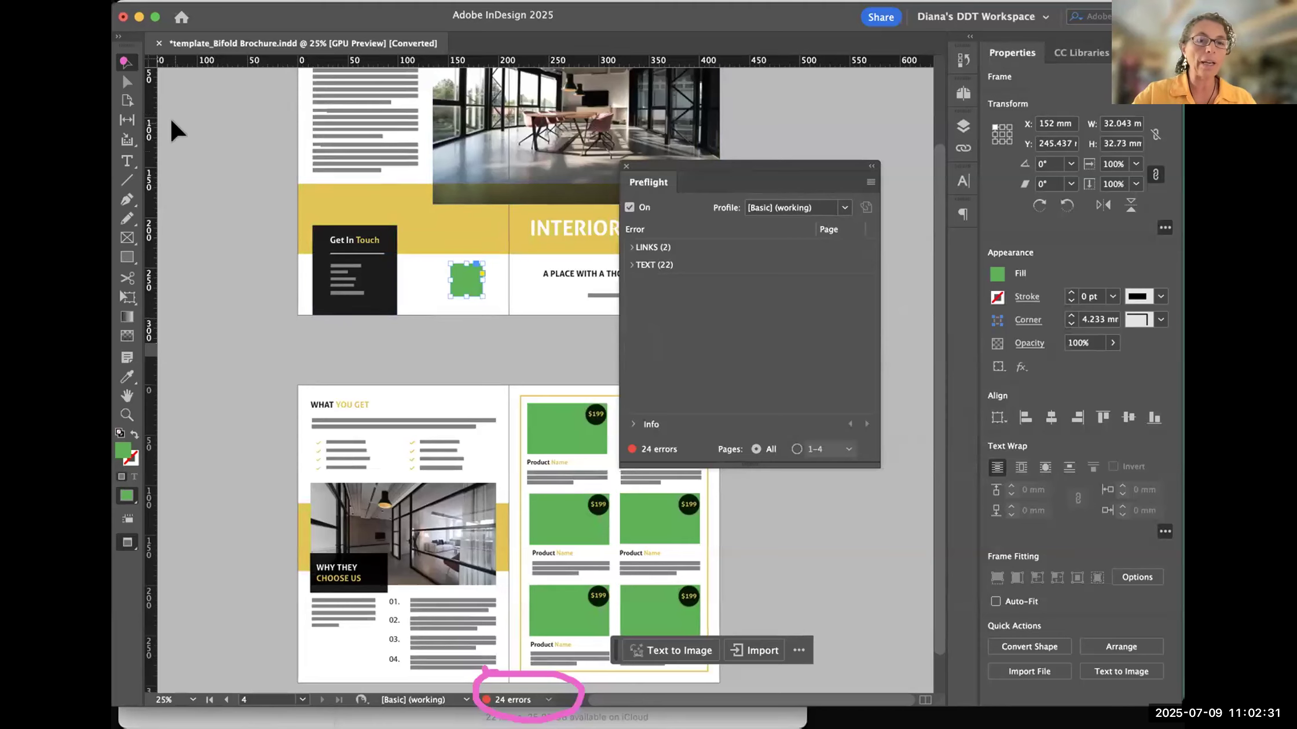
pyautogui.press('super+minus')
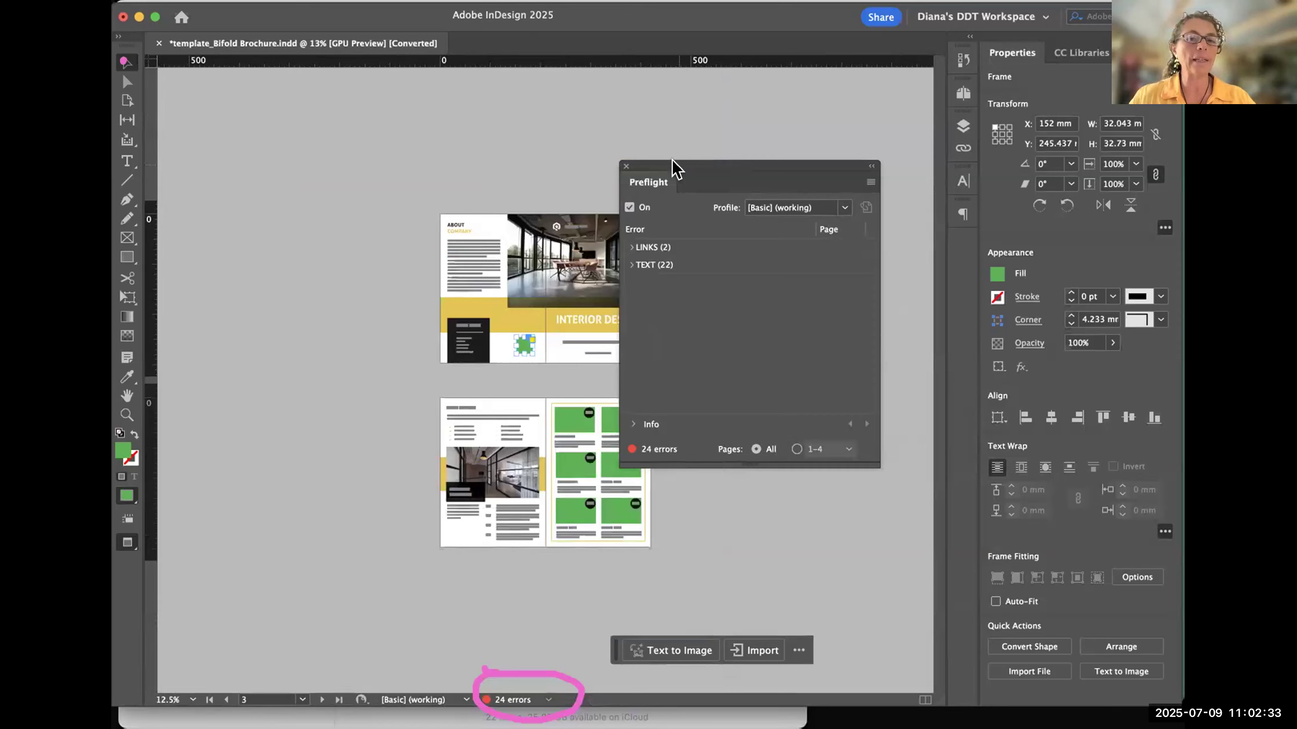
pyautogui.moveTo(671, 168); pyautogui.dragTo(756, 175)
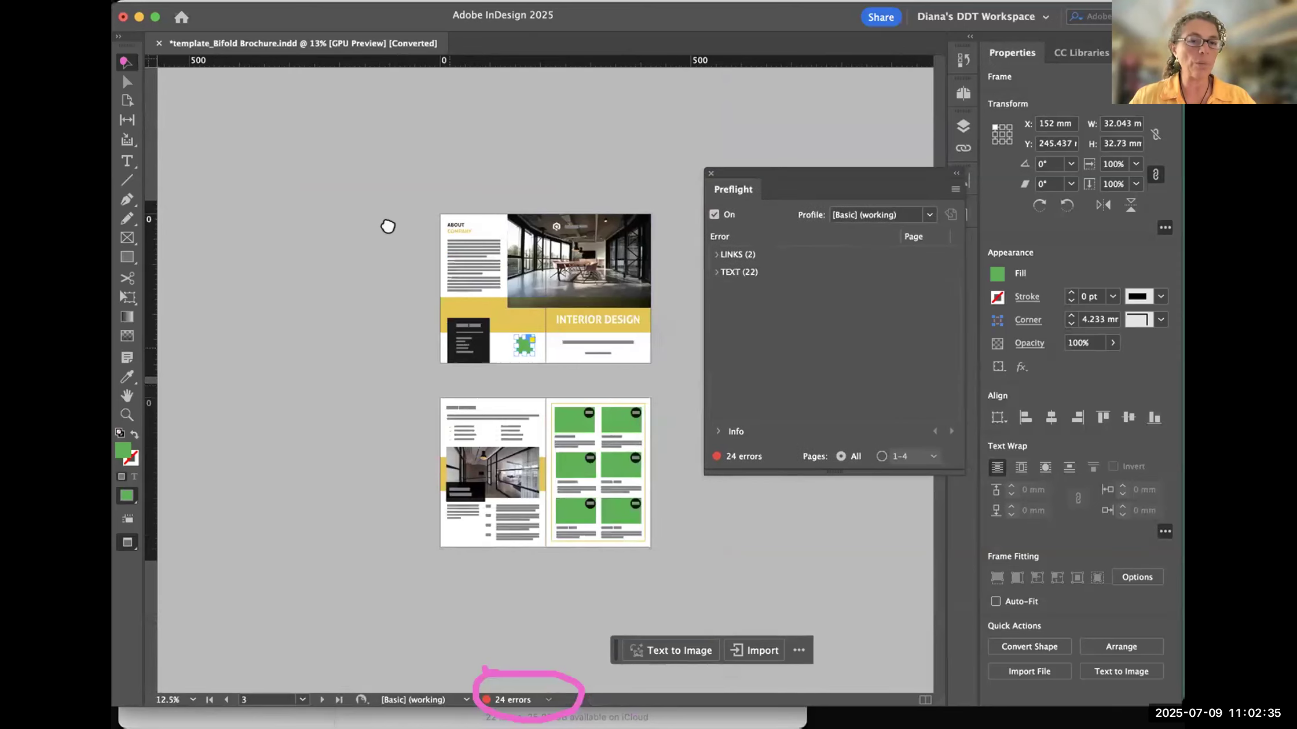
# - Examine the cover and inside spreads again, comparing the overall layout with close-ups of the benefits list and contact area
pyautogui.press('super+equal')
pyautogui.press('super+equal')
pyautogui.press('super+equal')
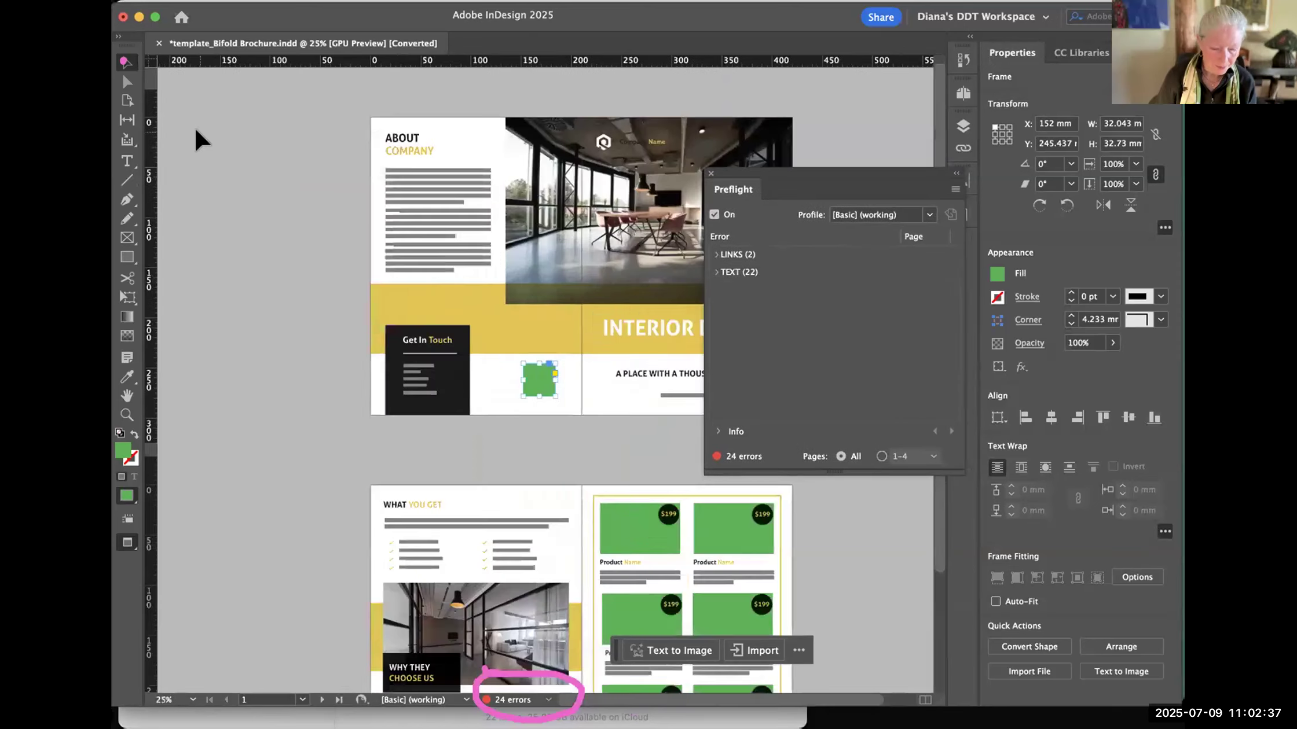
pyautogui.moveTo(392, 417); pyautogui.dragTo(498, 183)
pyautogui.moveTo(344, 416); pyautogui.dragTo(471, 194)
pyautogui.moveTo(292, 348); pyautogui.dragTo(180, 276)
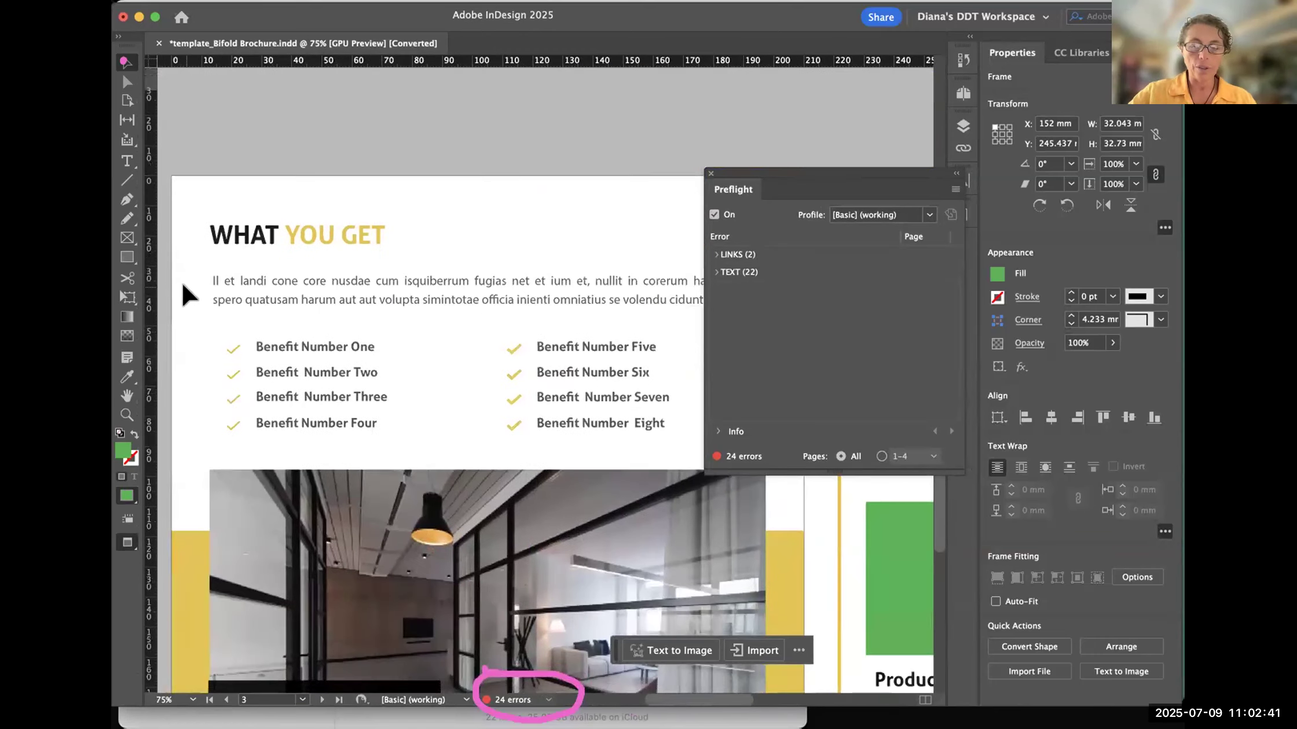
pyautogui.press('super+minus')
pyautogui.press('super+minus')
pyautogui.press('super+minus')
pyautogui.press('super+minus')
pyautogui.press('super+minus')
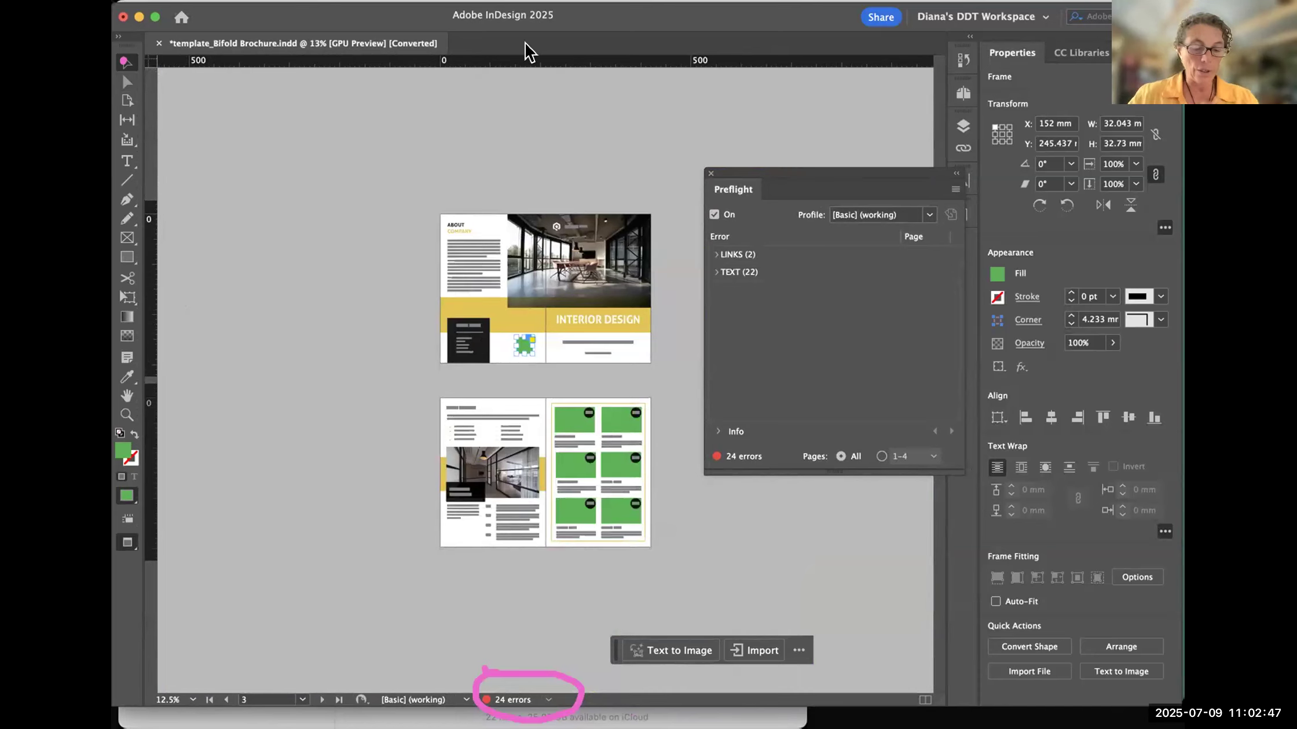
pyautogui.press('super+equal')
pyautogui.press('super+equal')
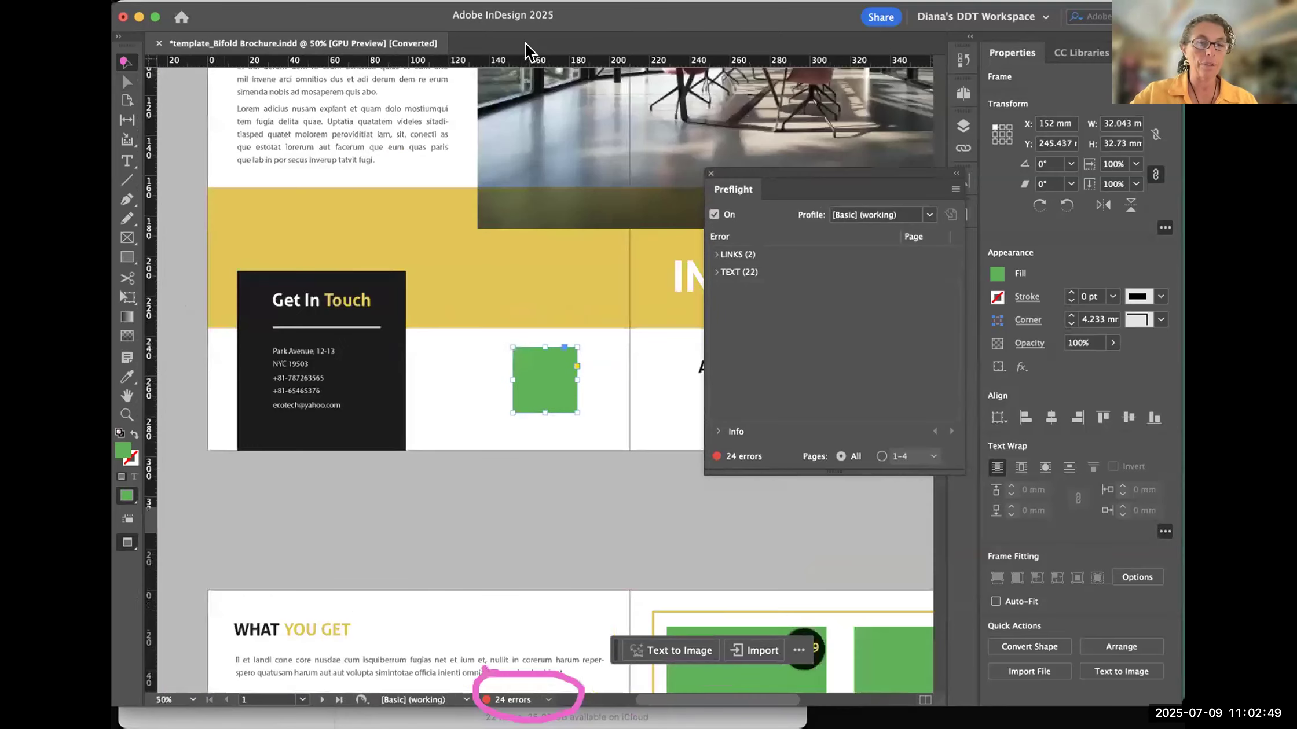
pyautogui.press('space')
pyautogui.moveTo(396, 206); pyautogui.dragTo(348, 465)
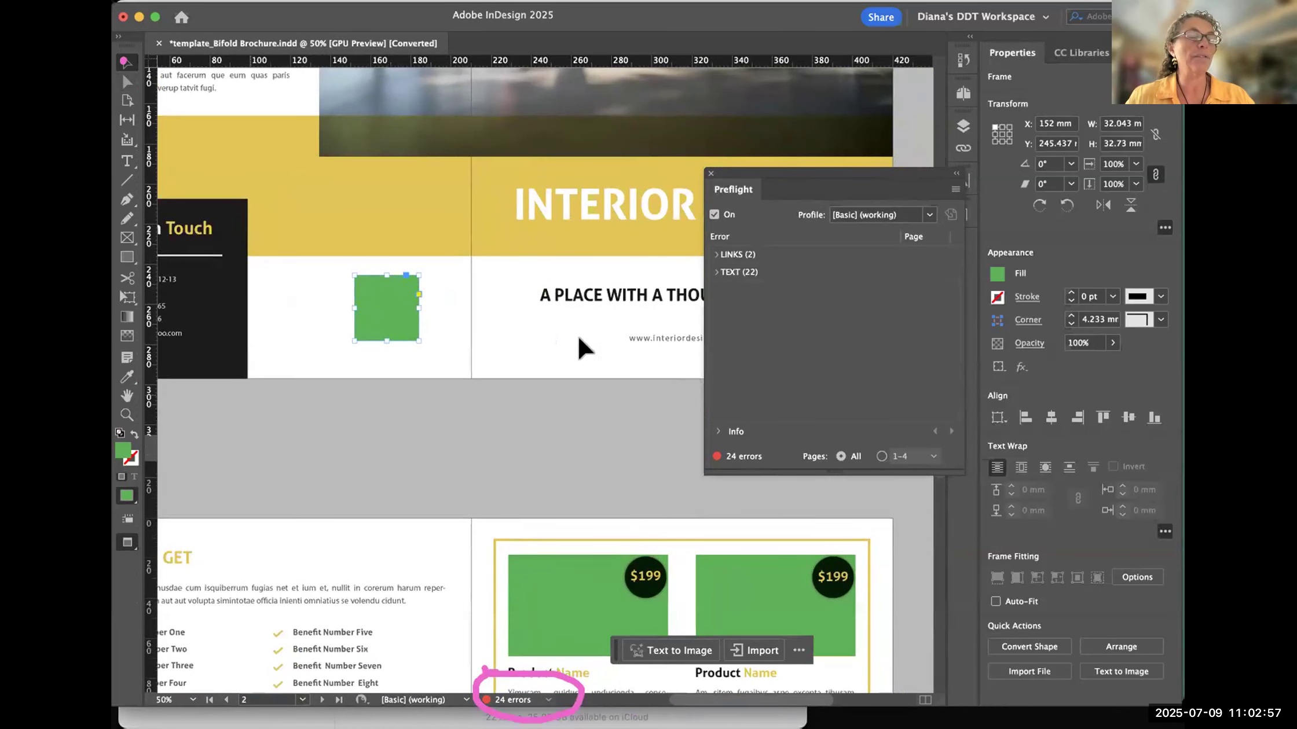
# - Move the Preflight panel over the cover spread and expand its links category down to the individual modified links
pyautogui.moveTo(877, 172); pyautogui.dragTo(643, 114)
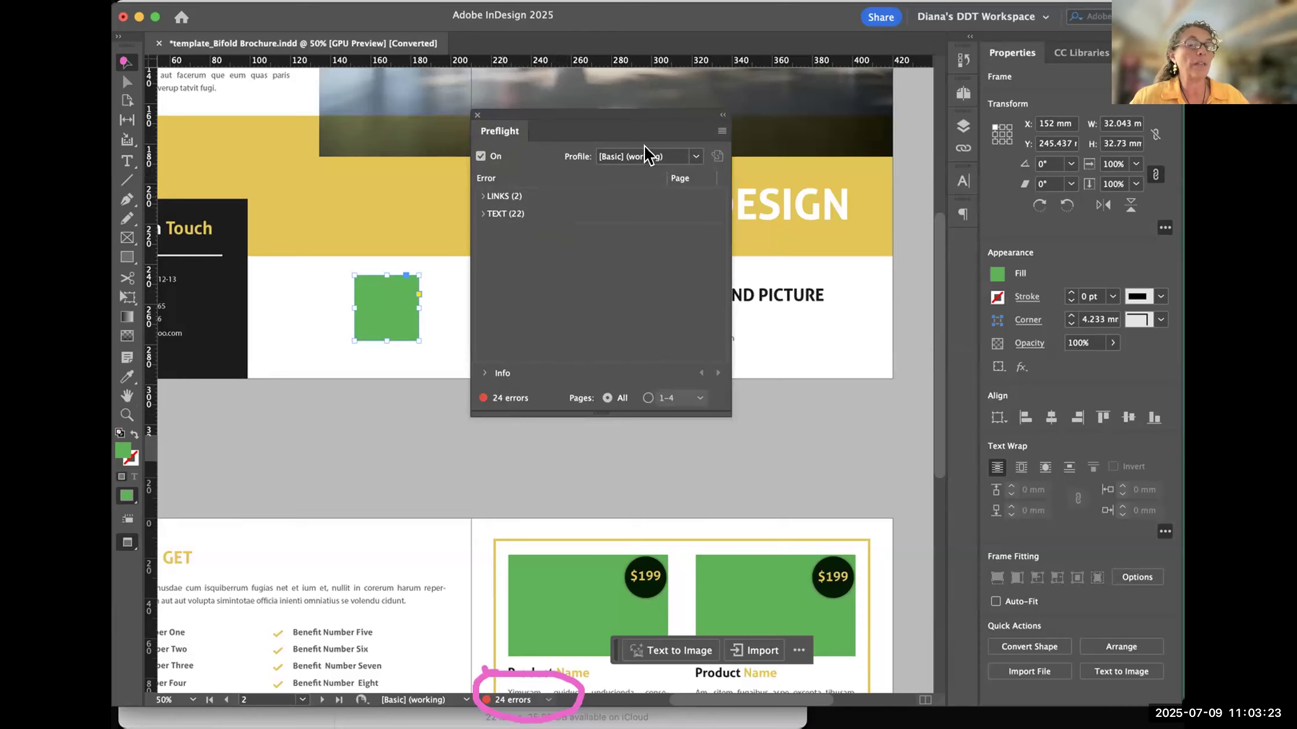
pyautogui.moveTo(581, 110); pyautogui.dragTo(468, 129)
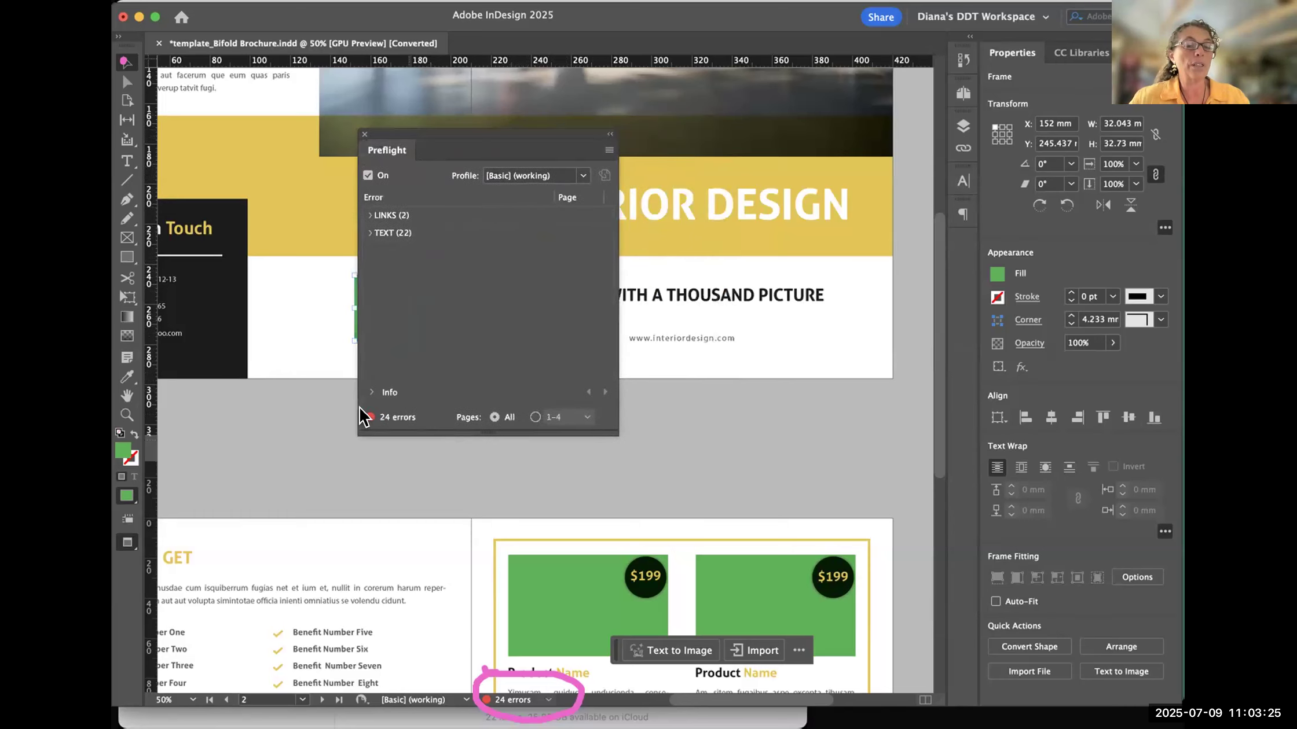
pyautogui.click(367, 216)
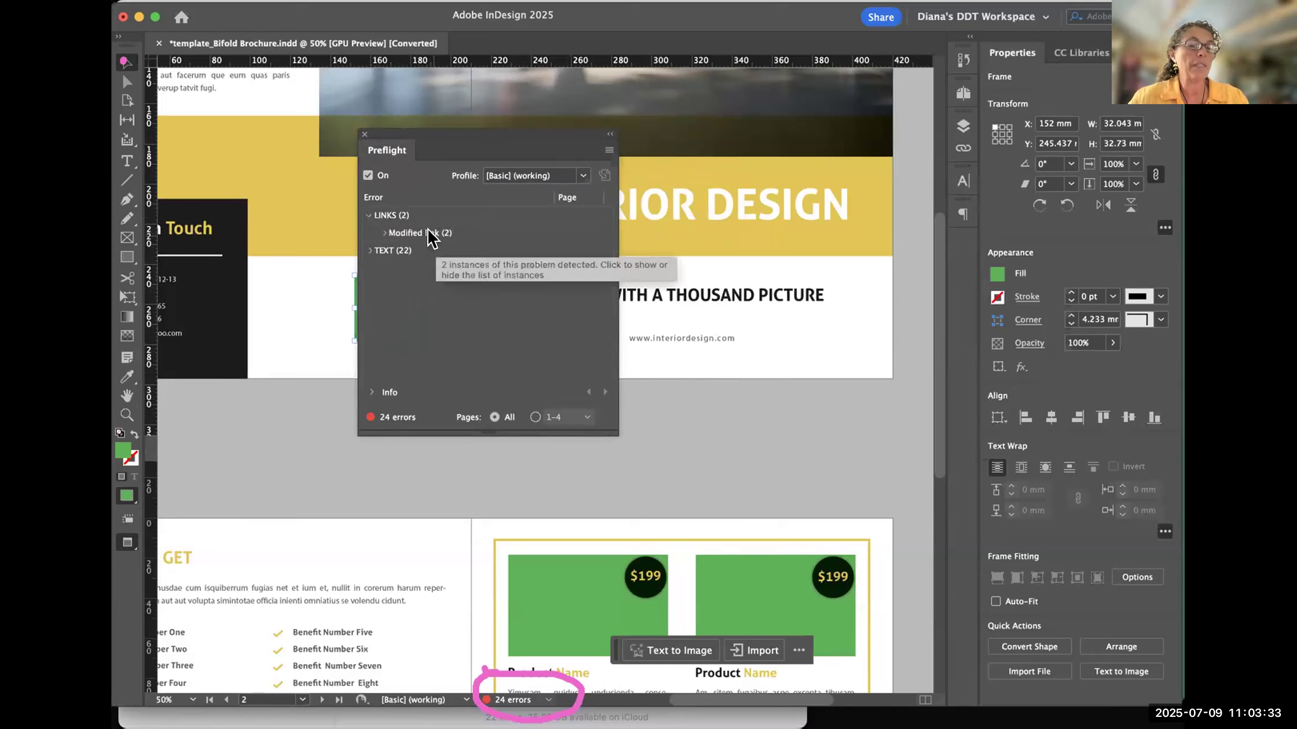
pyautogui.click(381, 232)
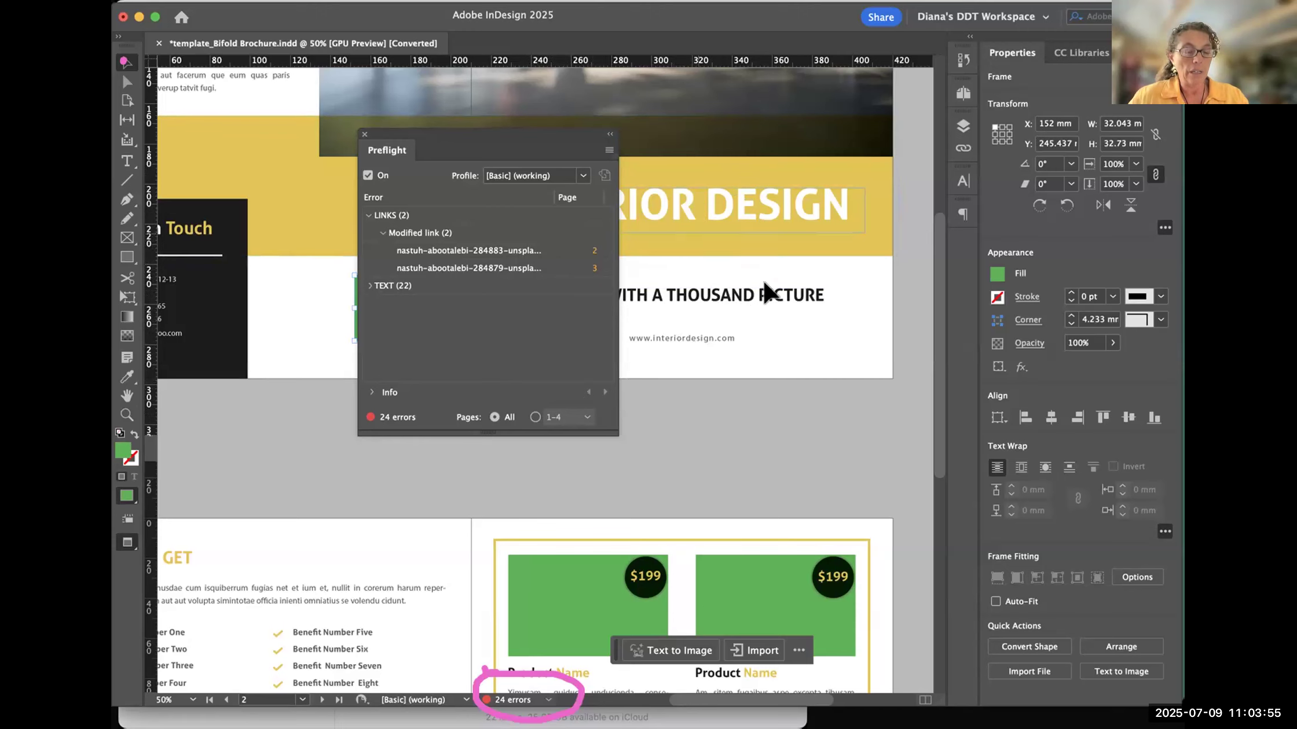
# - Jump from the Preflight error list to the modified image on page 3, and move the panel off the photo
pyautogui.press('super+minus')
pyautogui.press('super+minus')
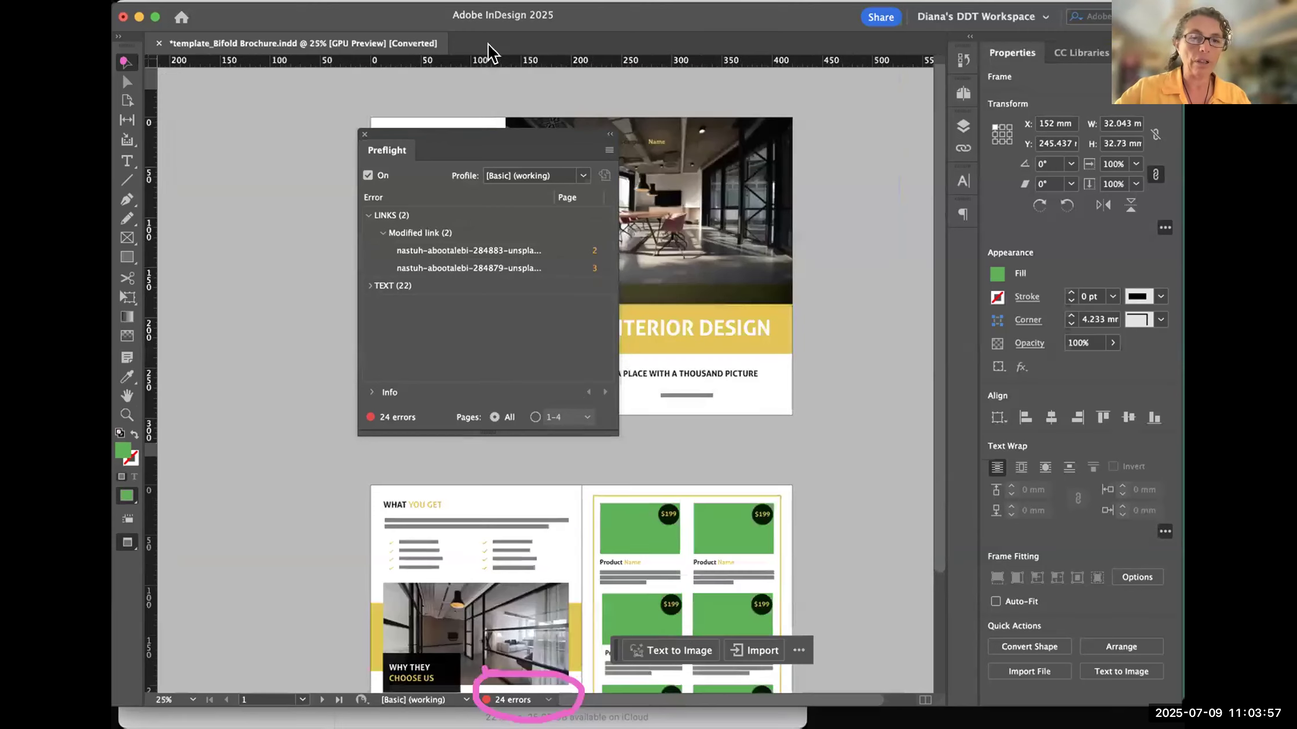
pyautogui.moveTo(516, 138); pyautogui.dragTo(816, 134)
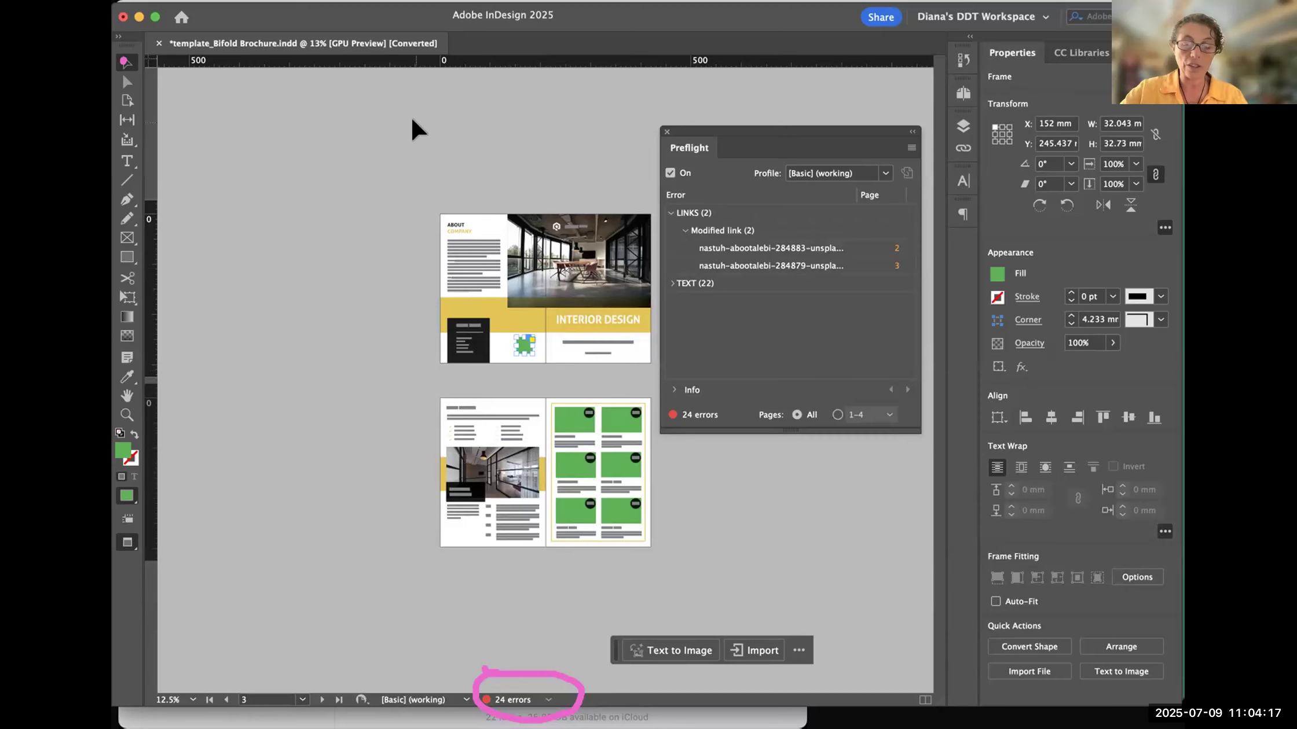
pyautogui.press('super+5')
pyautogui.press('super+=')
pyautogui.moveTo(506, 292); pyautogui.dragTo(387, 368)
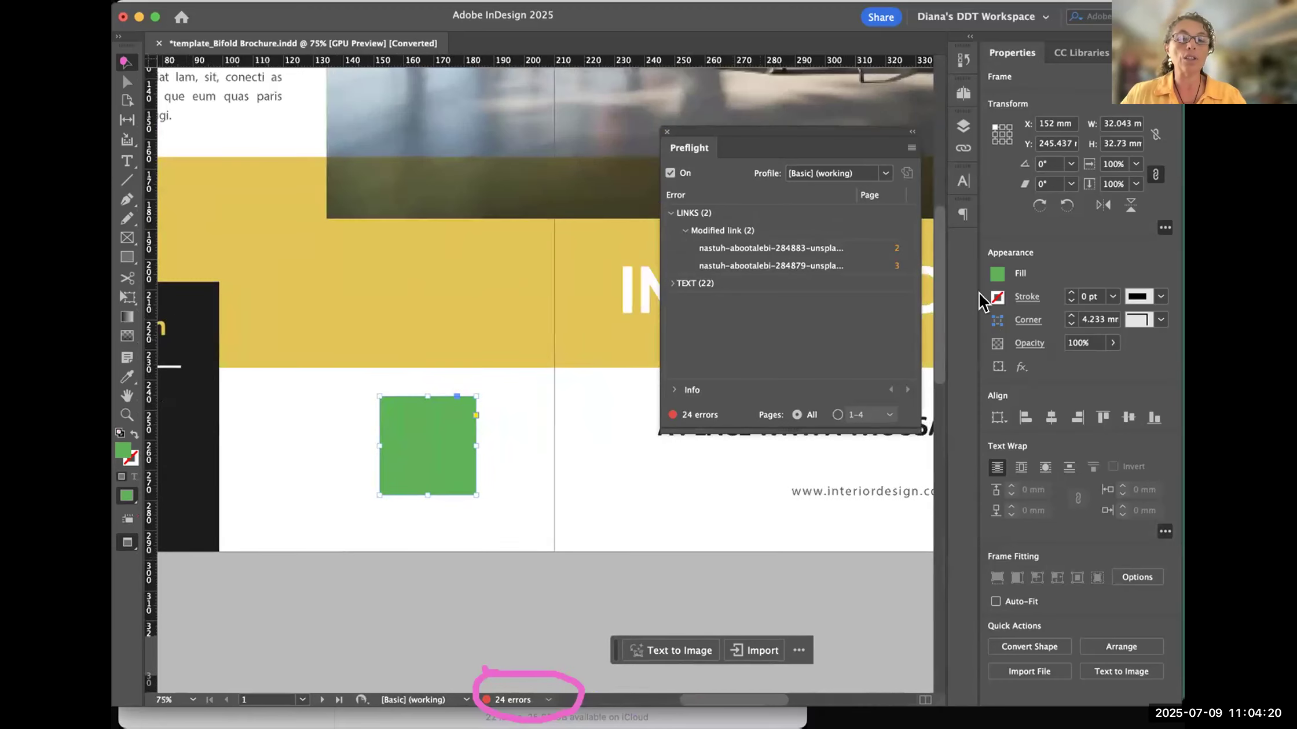
pyautogui.doubleClick(892, 270)
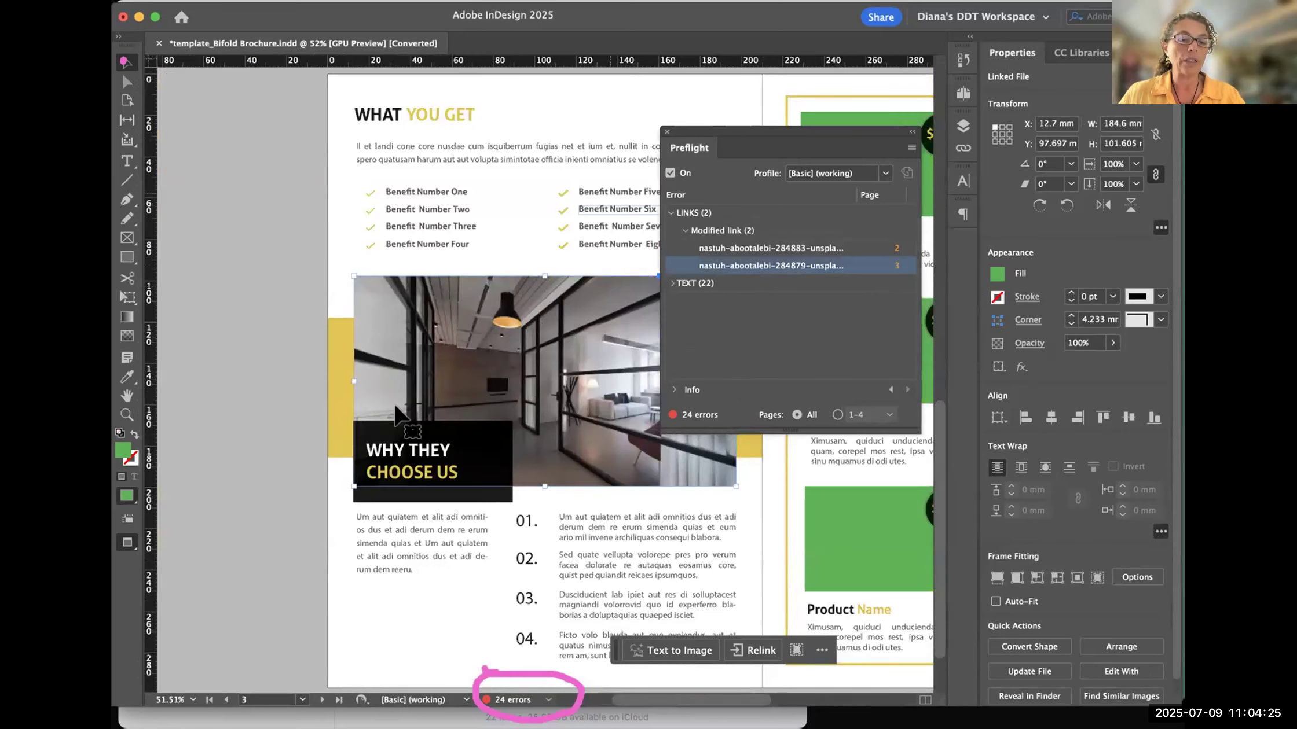
pyautogui.moveTo(724, 139); pyautogui.dragTo(883, 122)
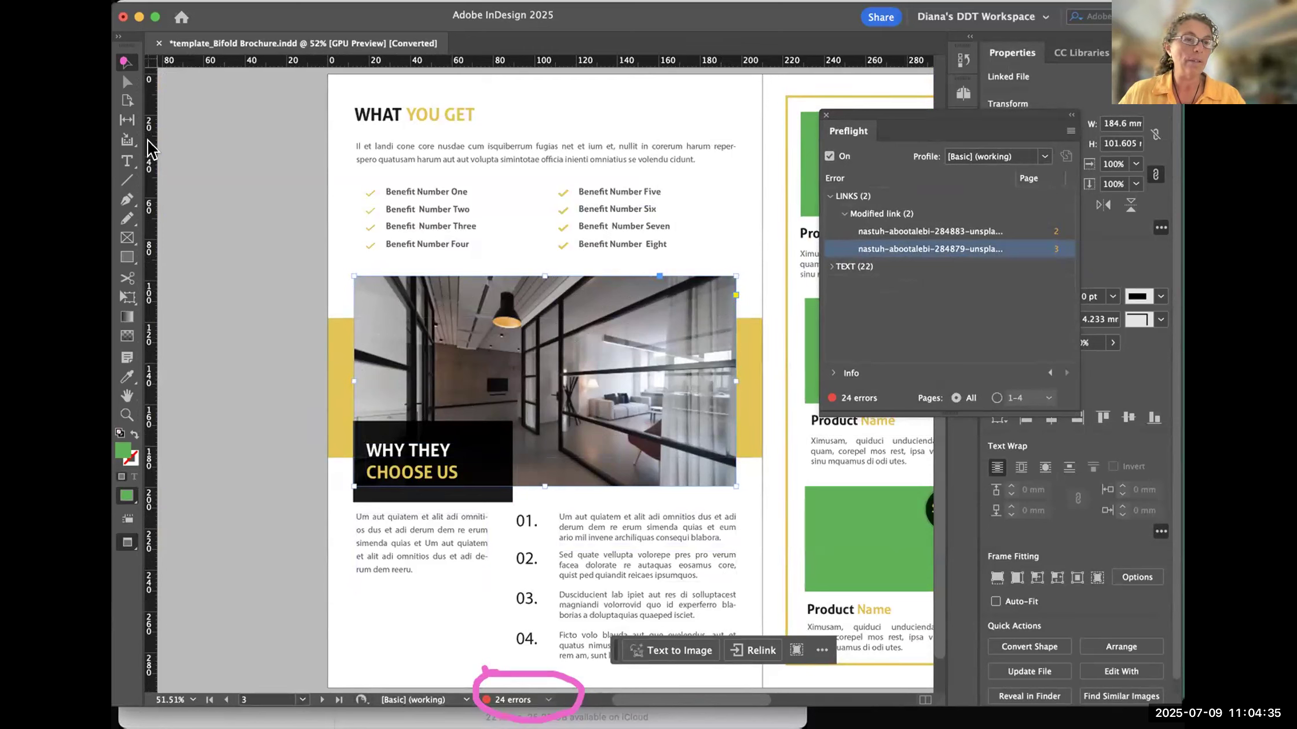
pyautogui.moveTo(240, 692)
pyautogui.mouseDown()
pyautogui.moveTo(264, 717)
pyautogui.moveTo(309, 691)
pyautogui.moveTo(239, 693)
pyautogui.mouseUp()
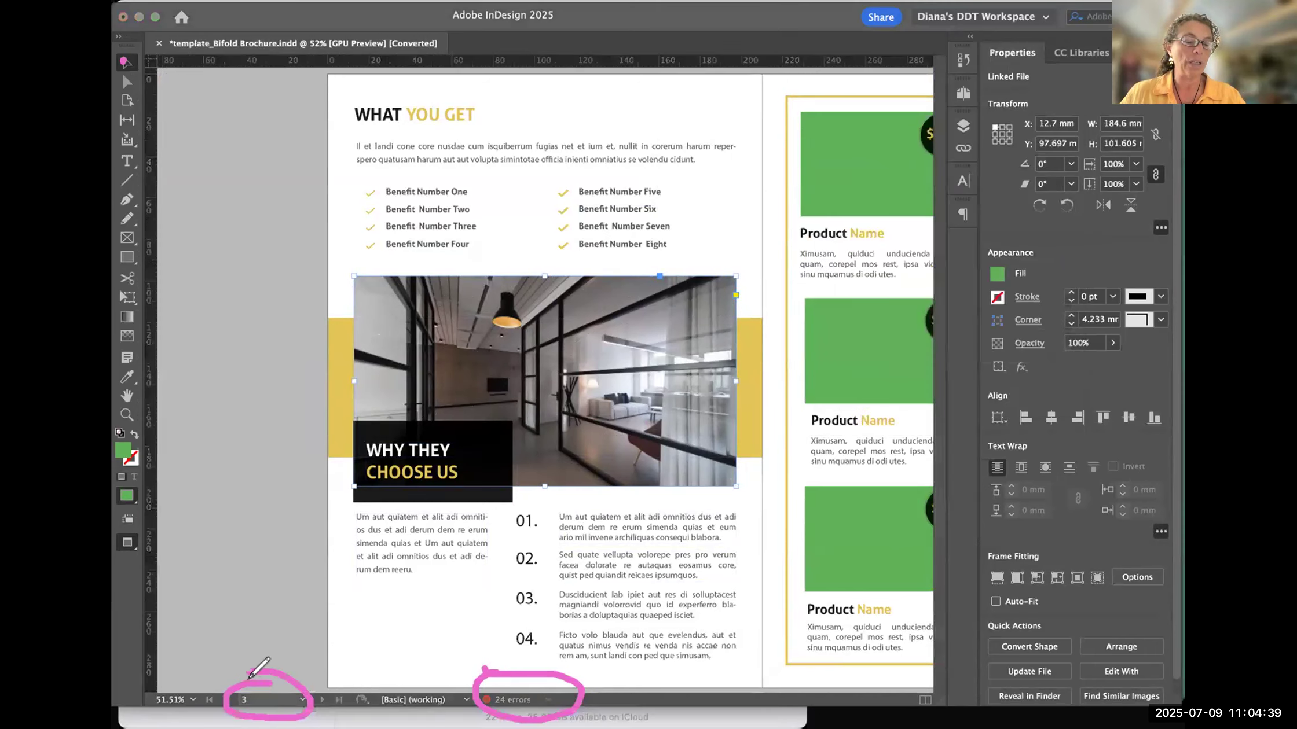
pyautogui.click(247, 256)
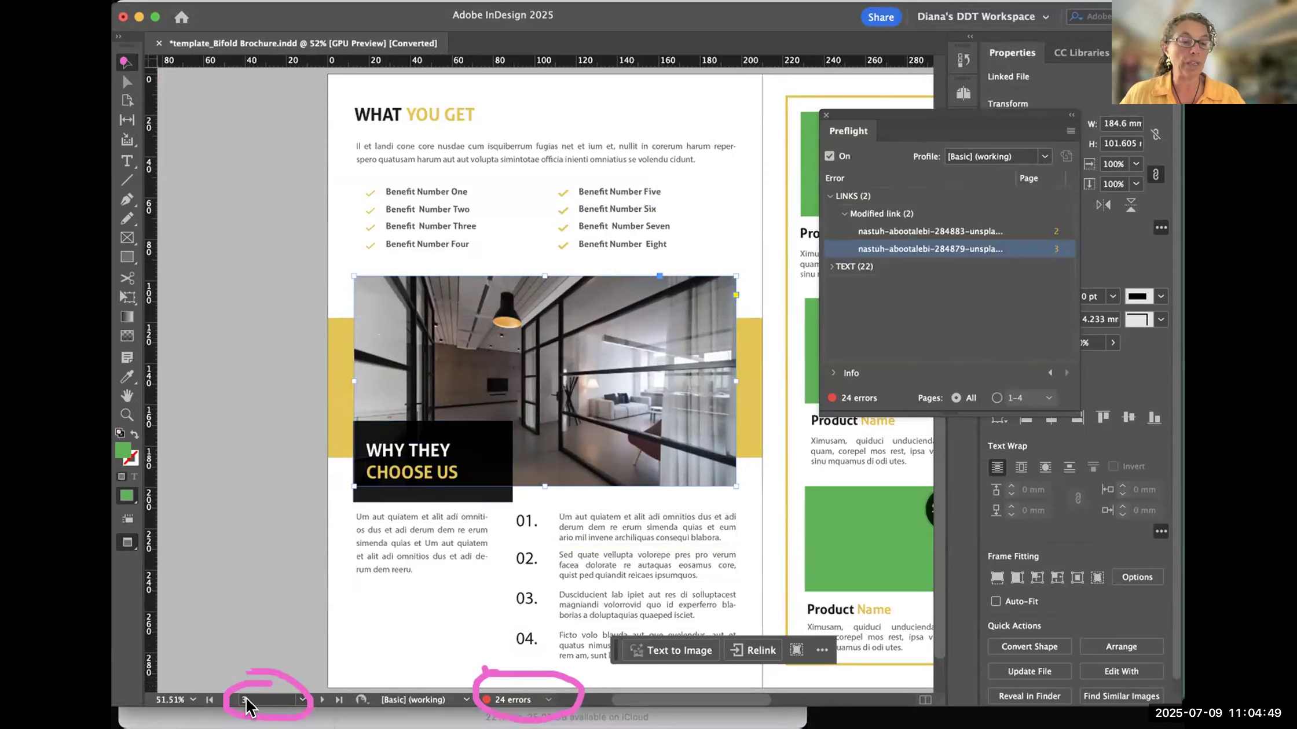
# - Try moving the interior photo partly off page 3, and undo the move
pyautogui.moveTo(639, 311); pyautogui.dragTo(496, 291)
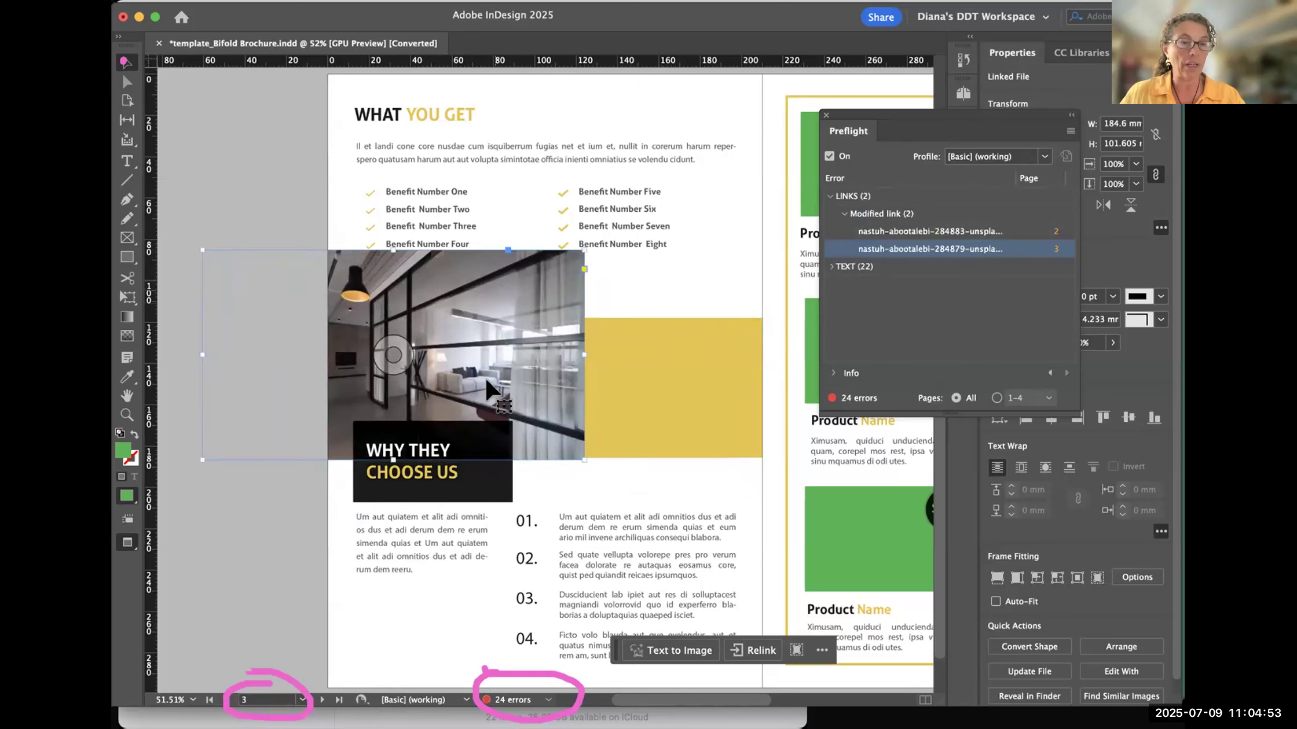
pyautogui.press('super+z')
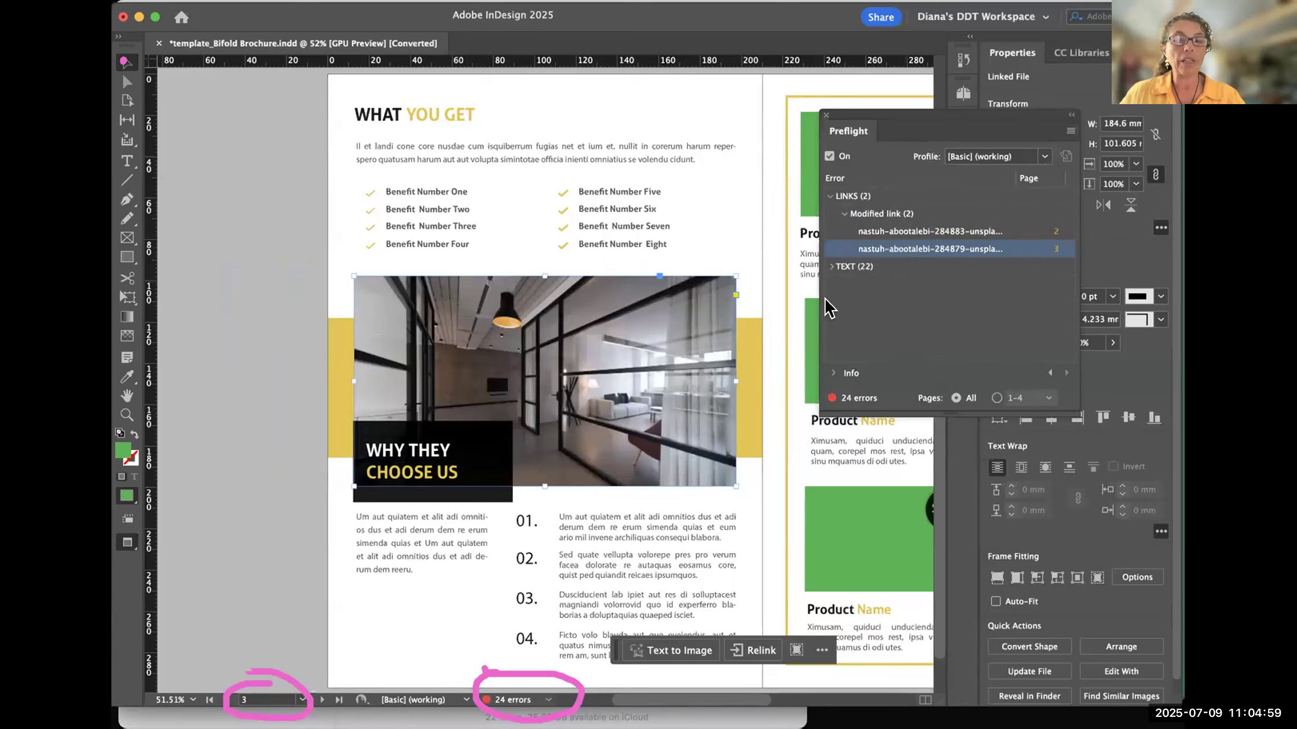
# - Move the Preflight panel over the outer edge of page 3, clear of the Properties panel
pyautogui.moveTo(904, 118); pyautogui.dragTo(292, 113)
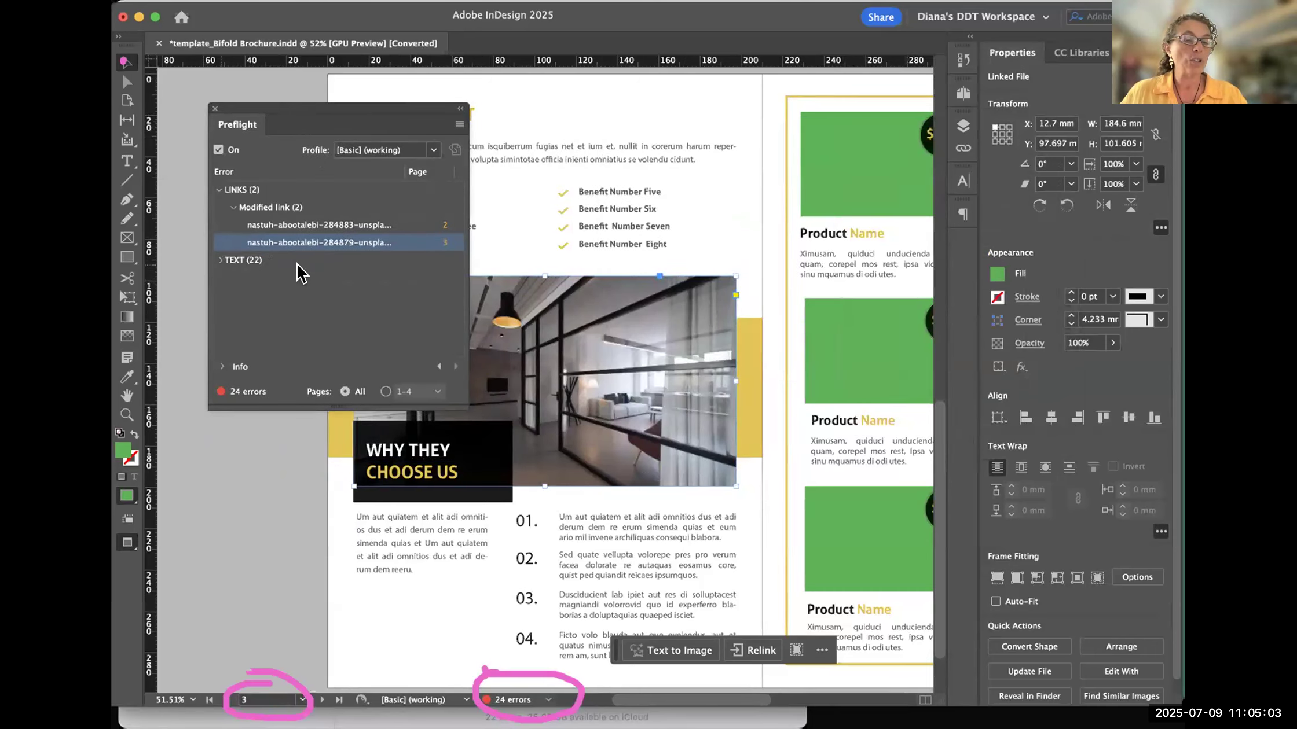
# - Expand the Preflight text errors through the missing font category down to the individual Aller Regular instances
pyautogui.click(220, 260)
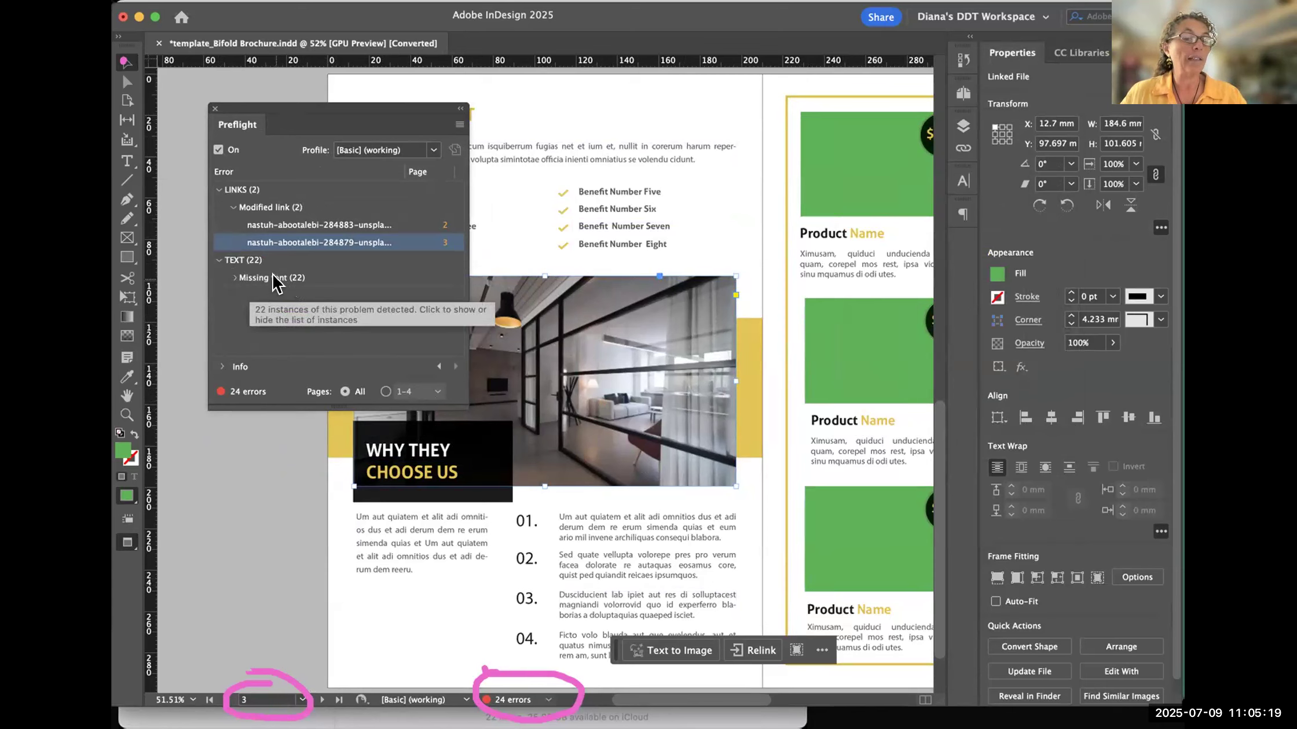
pyautogui.click(236, 279)
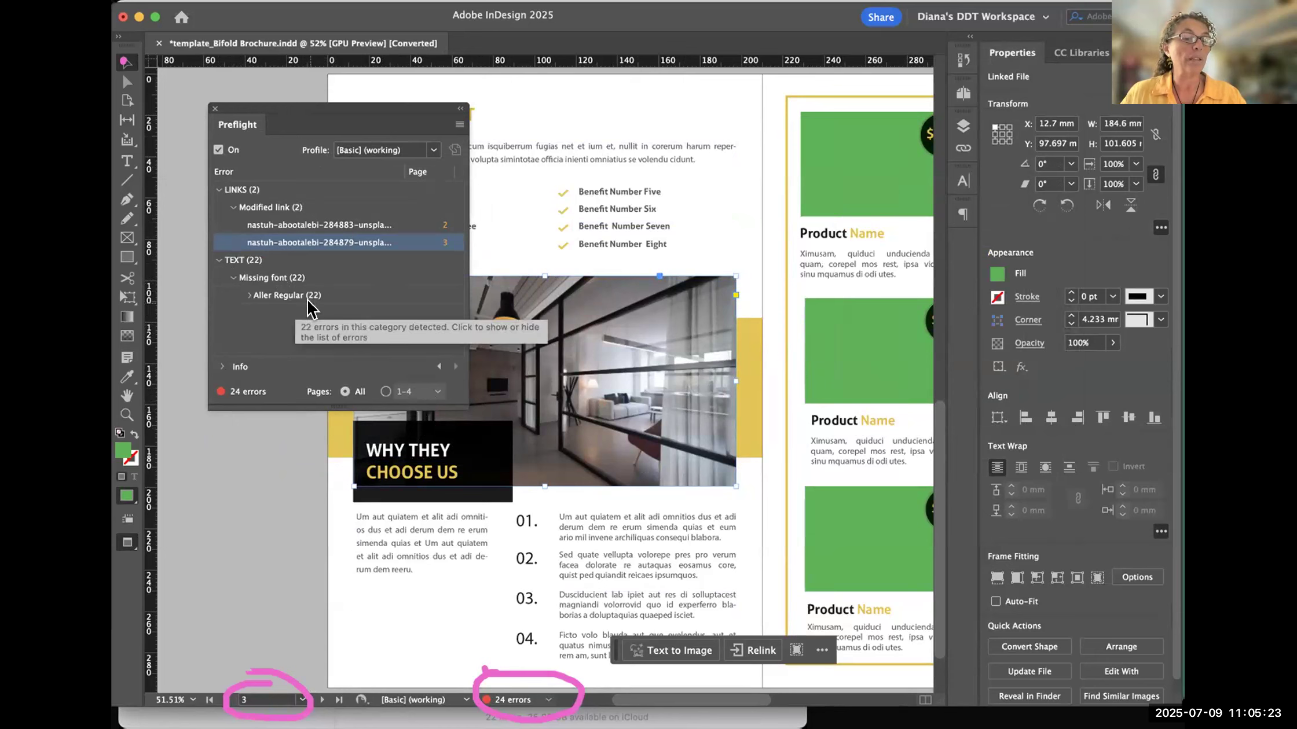
pyautogui.click(250, 296)
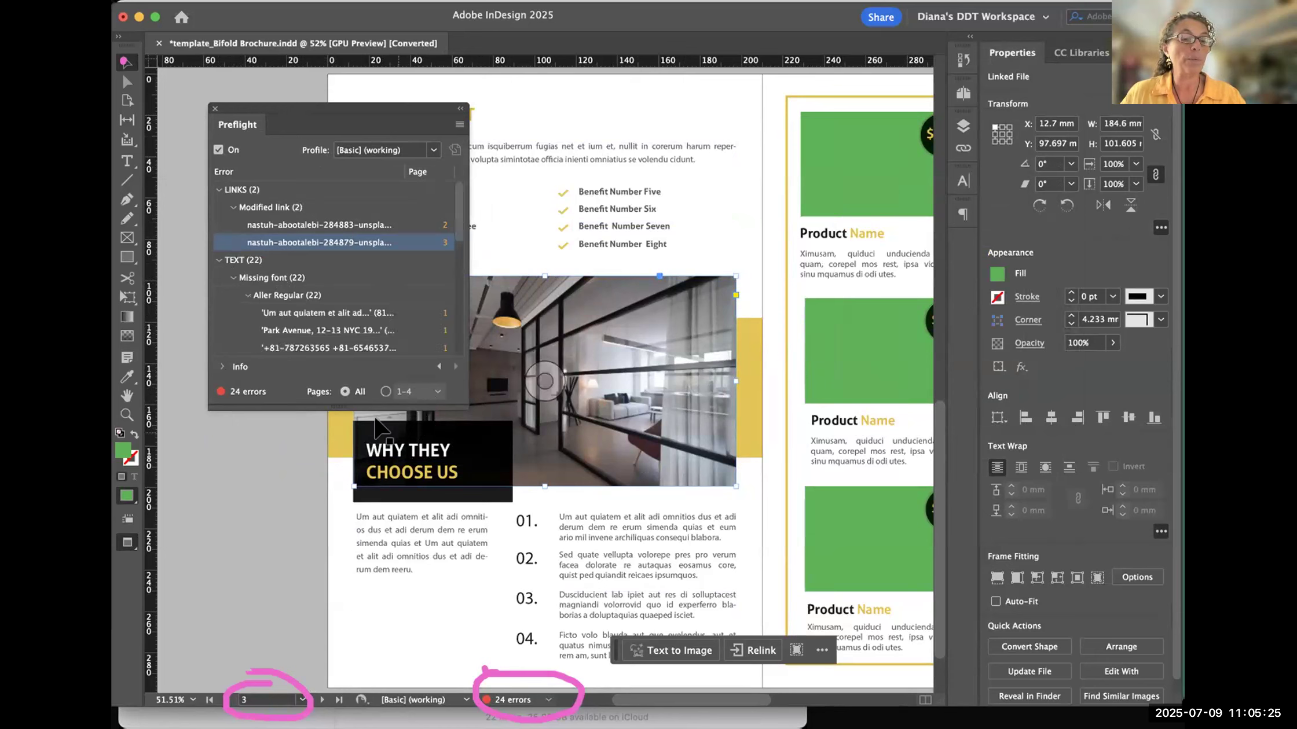
# - Enlarge the Preflight panel to show more rows, and review the full list of Aller Regular instances
pyautogui.moveTo(329, 402); pyautogui.dragTo(345, 653)
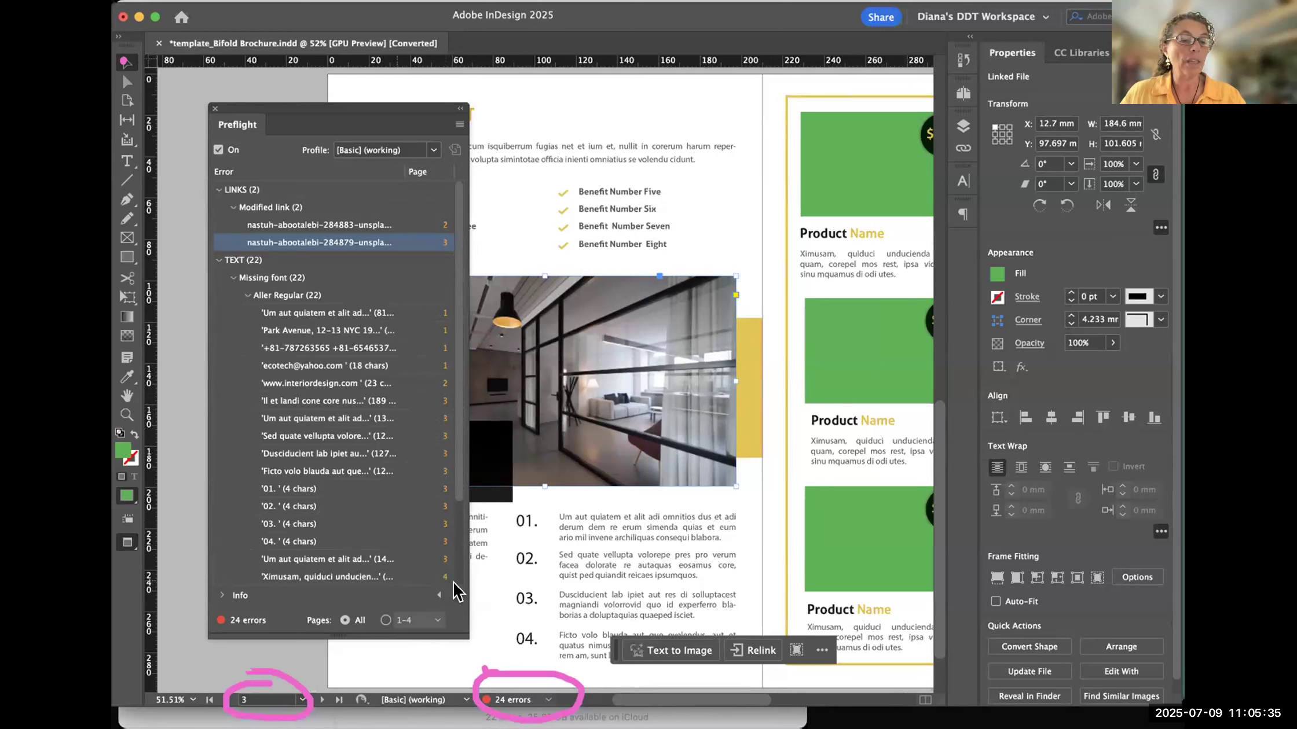
pyautogui.scroll(-1, 446, 585)
pyautogui.scroll(-5, 463, 556)
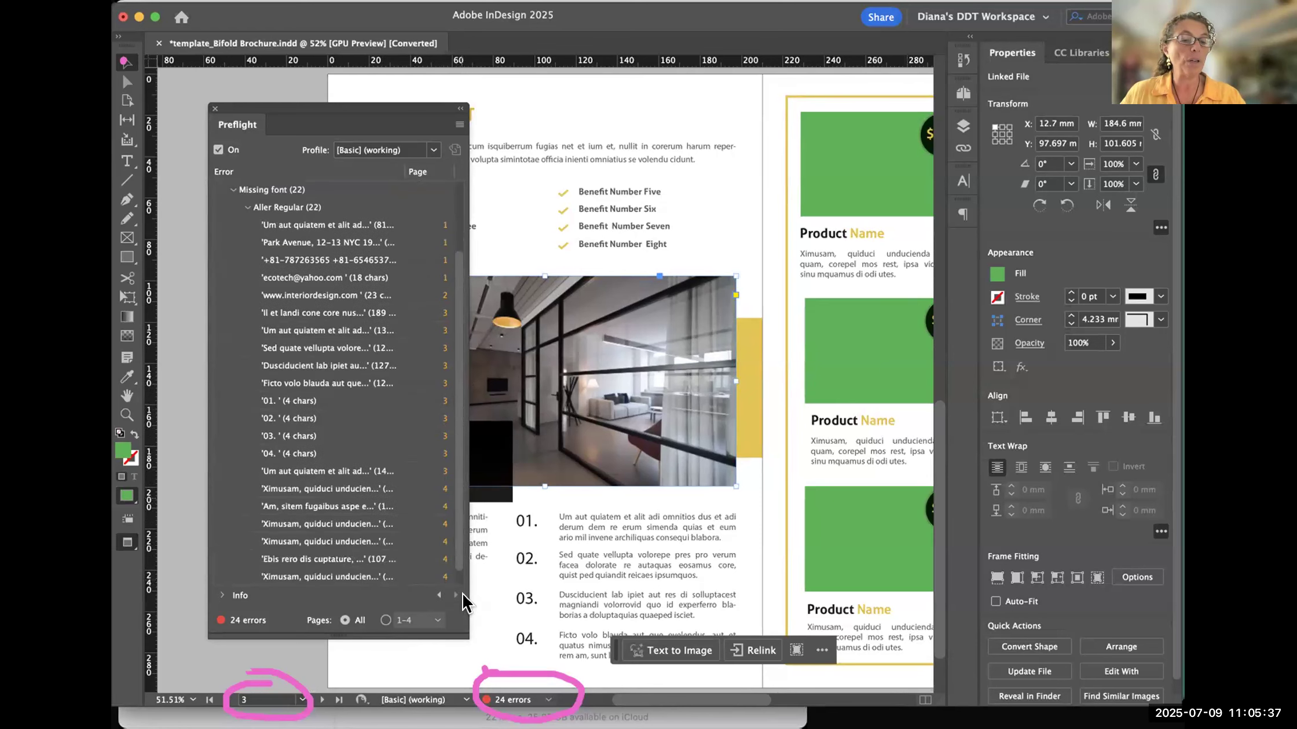
pyautogui.moveTo(454, 458); pyautogui.dragTo(449, 311)
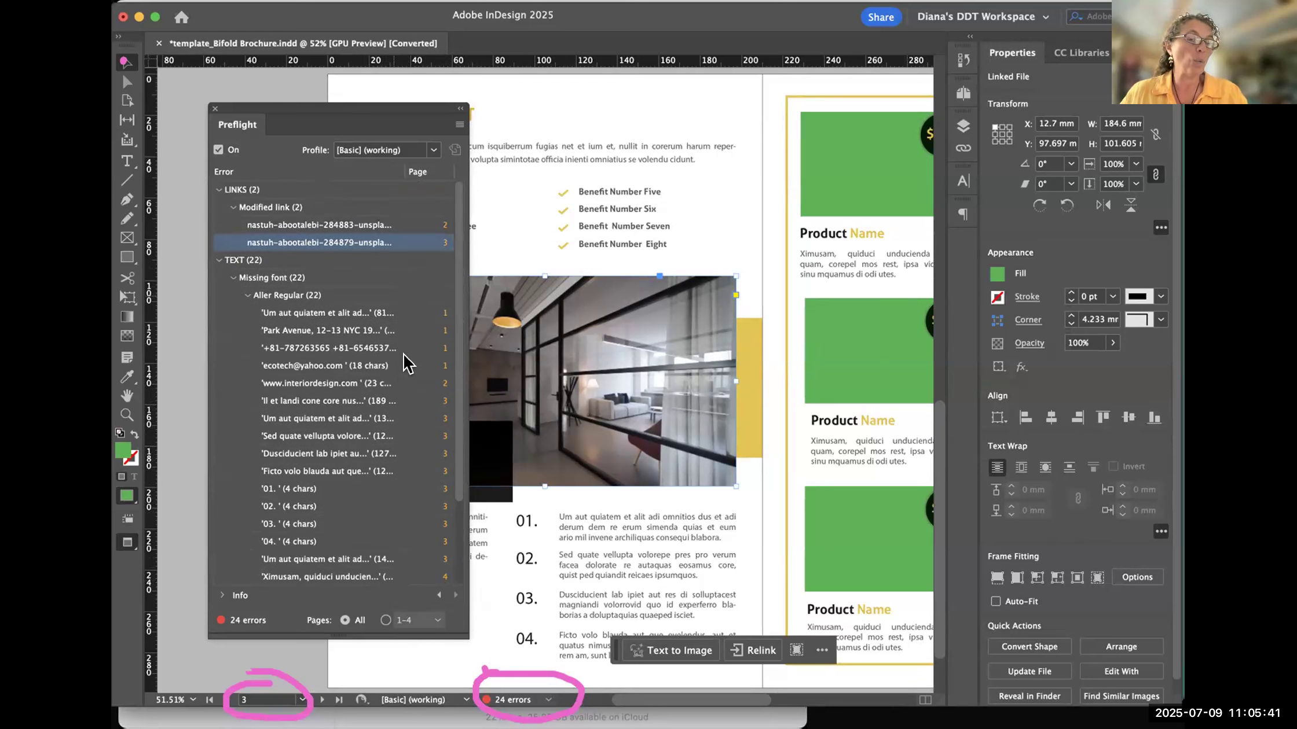
# - Jump to the first Aller Regular text on page 1, move the Preflight panel off it, and deselect the text
pyautogui.click(440, 315)
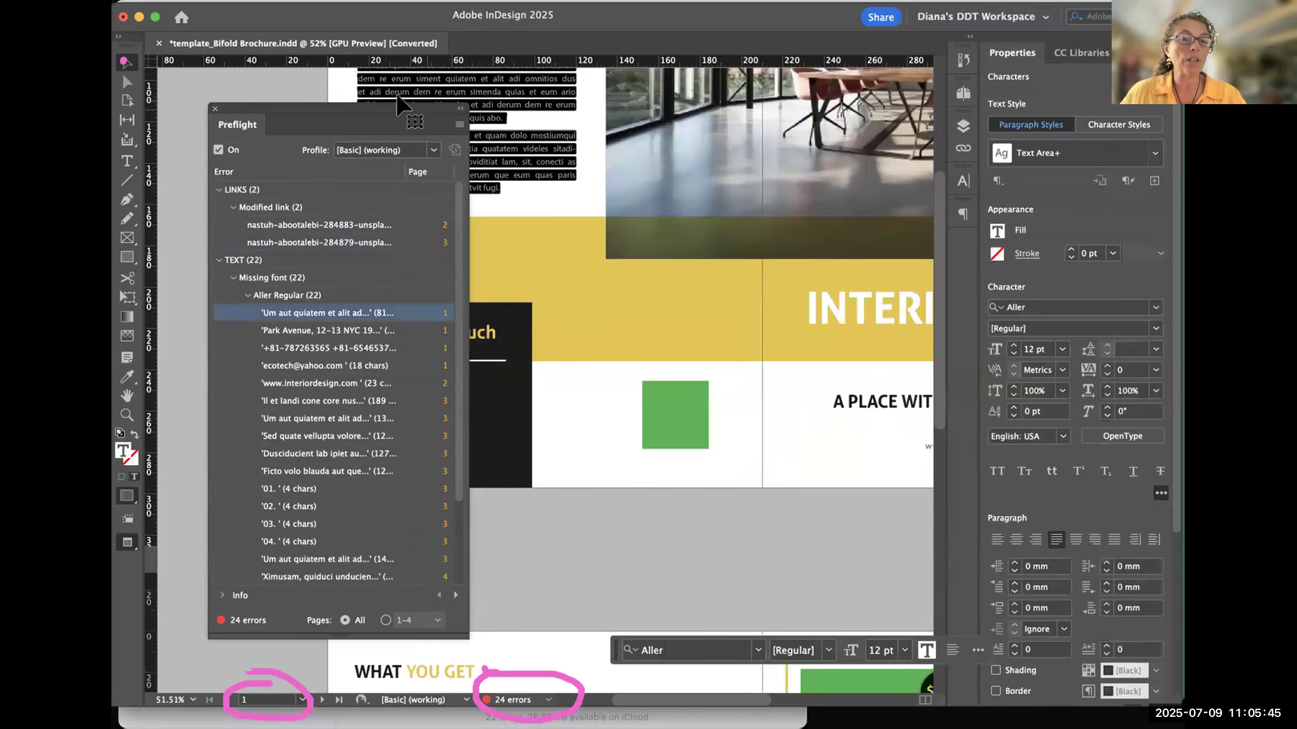
pyautogui.scroll(1, 511, 174)
pyautogui.moveTo(415, 135); pyautogui.dragTo(856, 153)
pyautogui.scroll(5, 449, 246)
pyautogui.scroll(1, 447, 246)
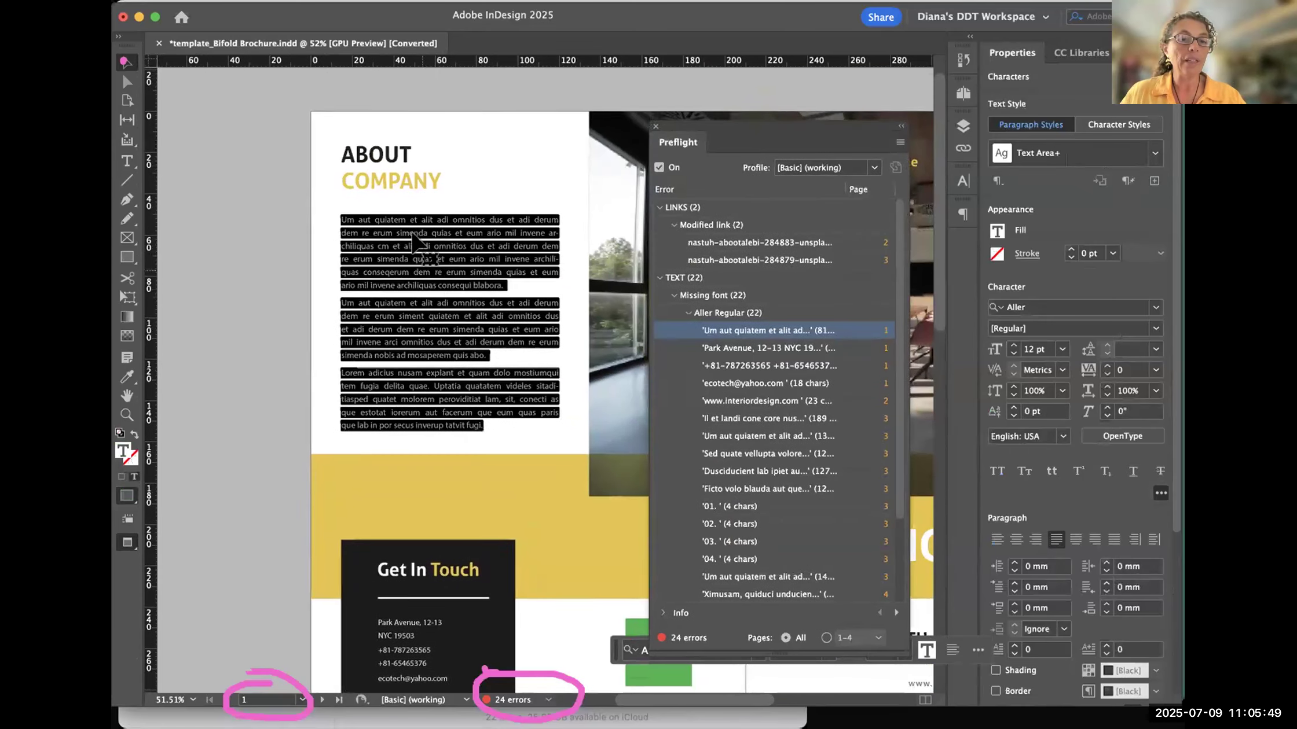
pyautogui.click(282, 273)
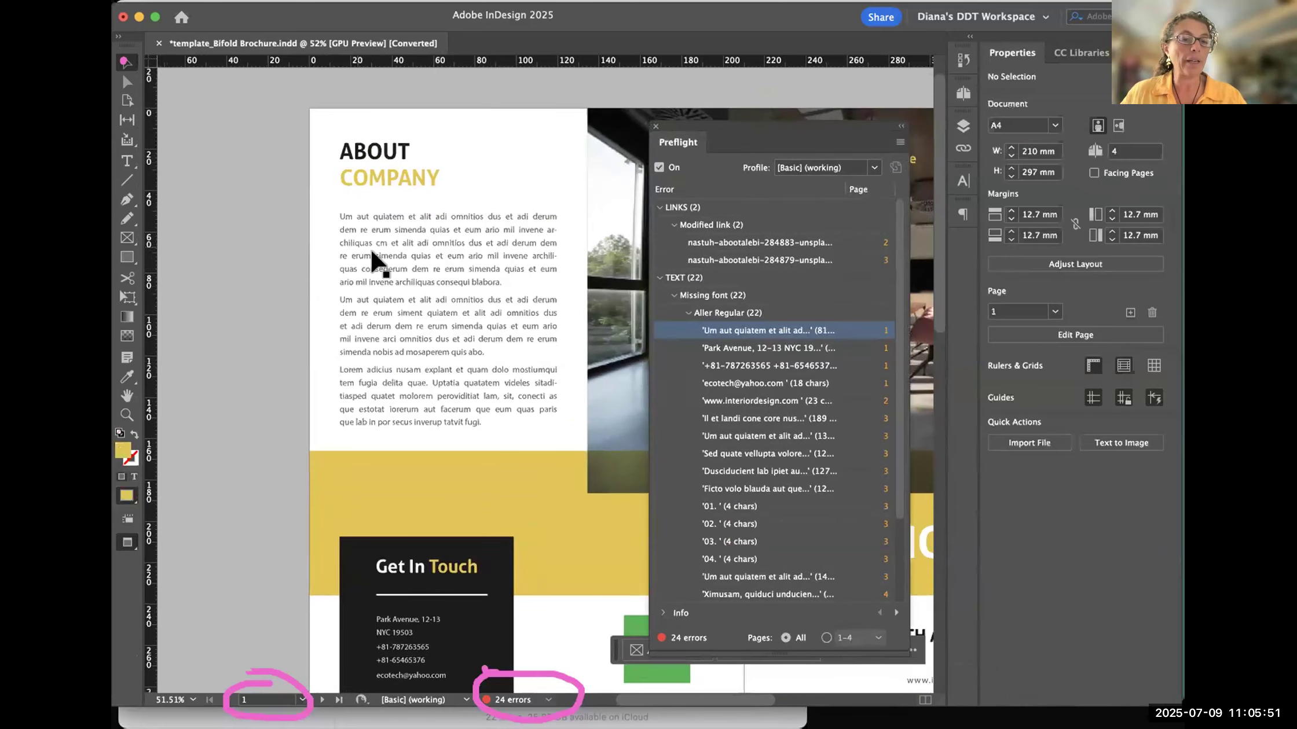
# - Highlight the About Company body text again from its Preflight entry, and clear the selection
pyautogui.click(881, 336)
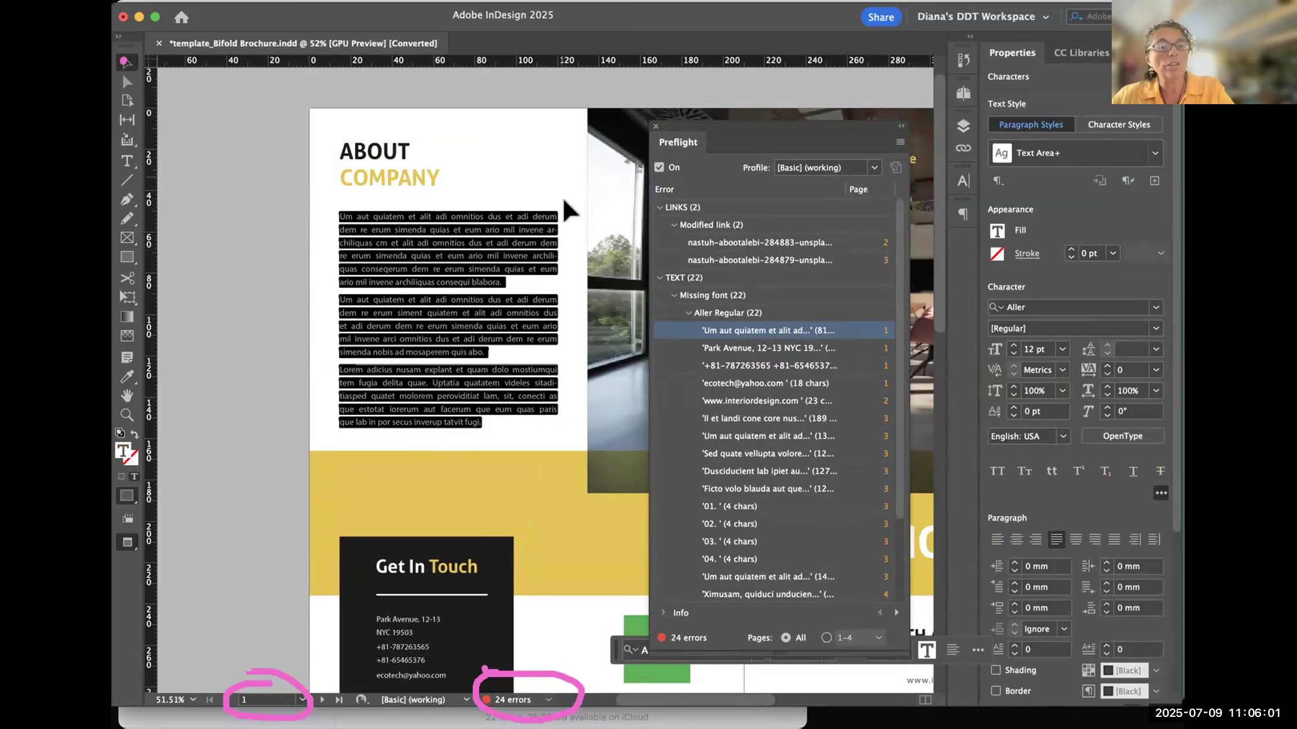
pyautogui.click(465, 227)
pyautogui.press('super+shift+a')
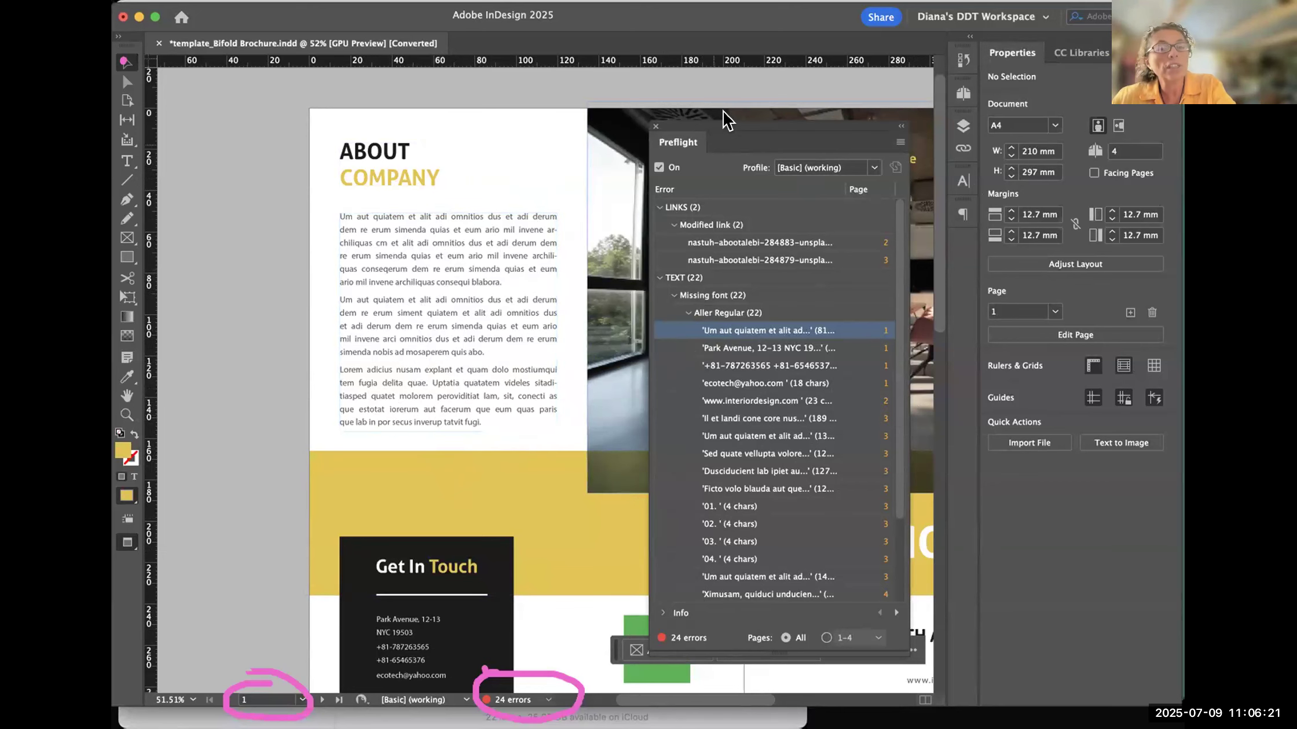
# - Move the Preflight panel up over the cover photo, and relocate the About Company text from its error entry
pyautogui.moveTo(734, 125); pyautogui.dragTo(773, 304)
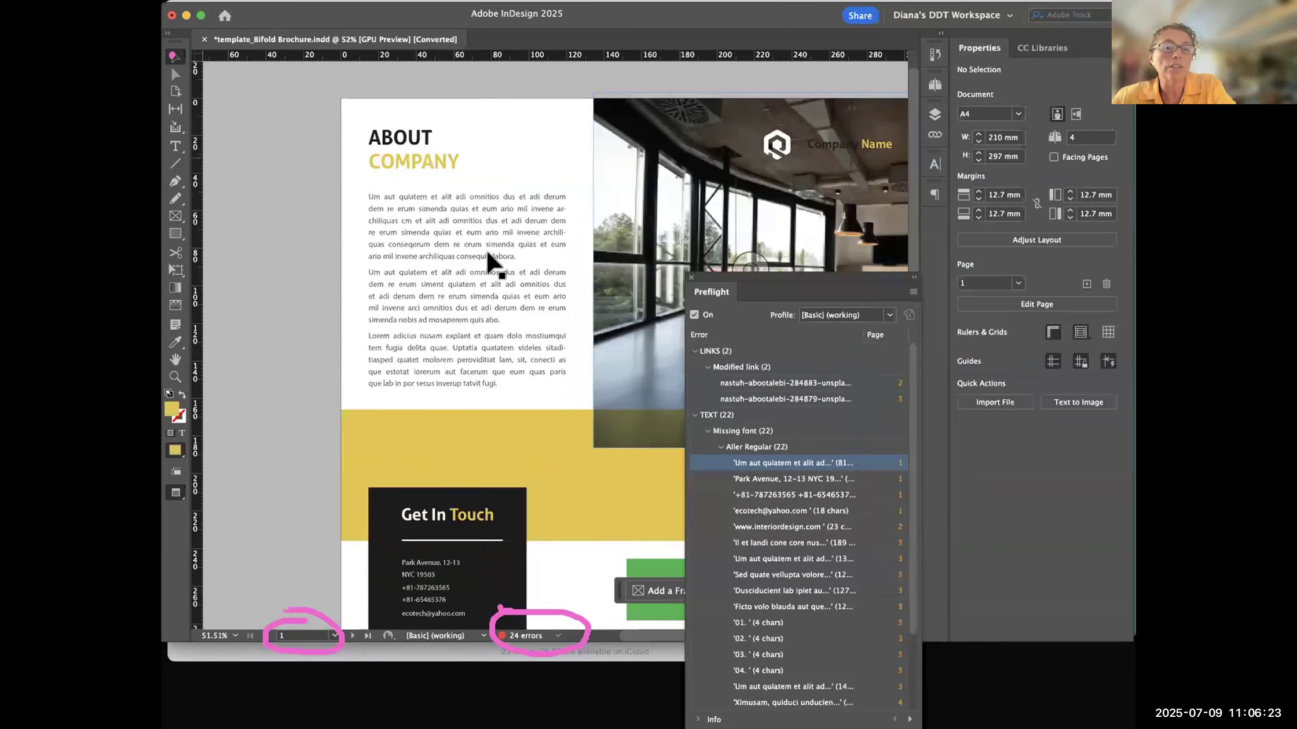
pyautogui.moveTo(755, 280); pyautogui.dragTo(714, 82)
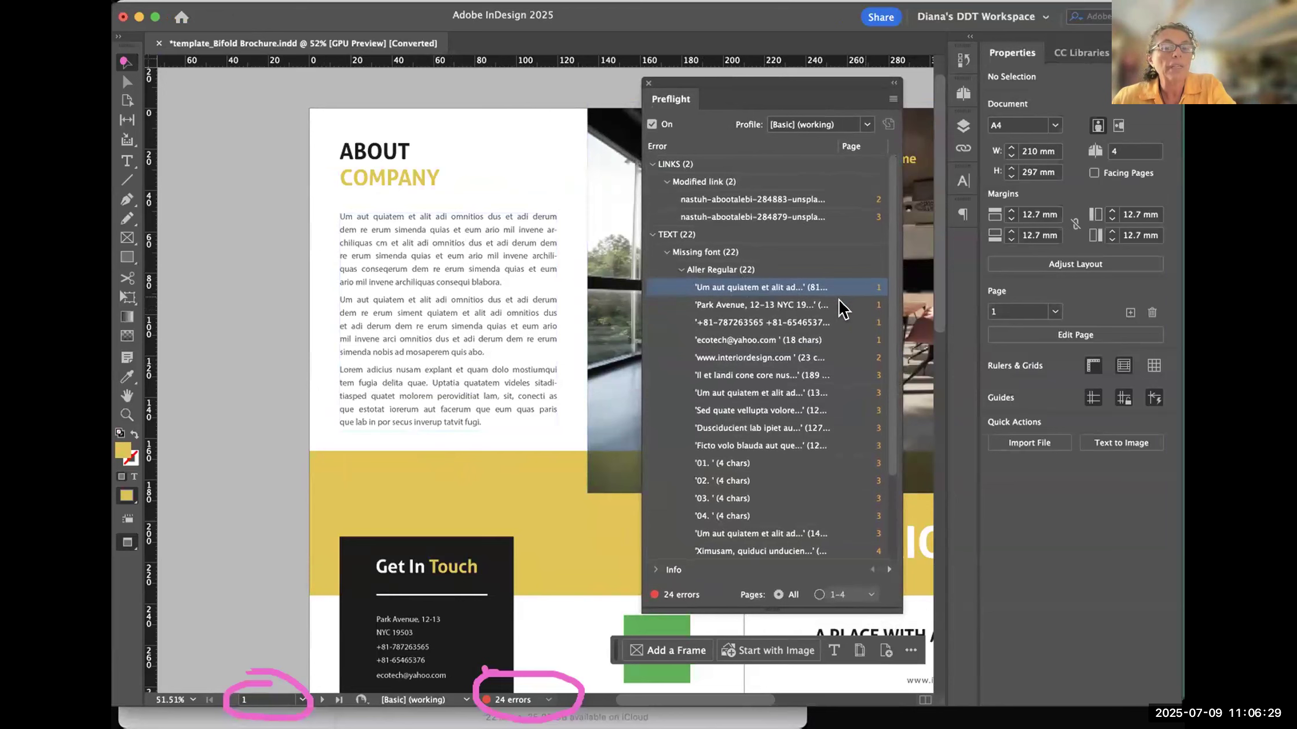
pyautogui.click(548, 359)
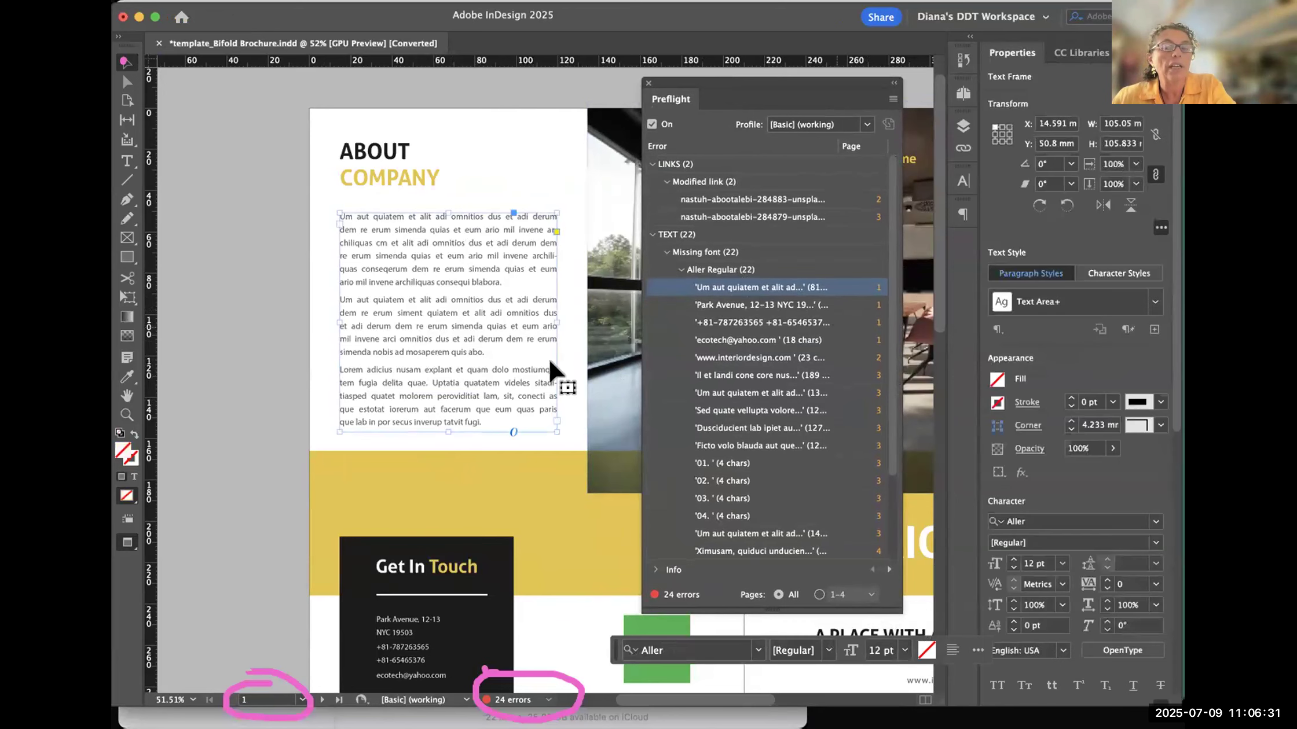
pyautogui.doubleClick(871, 290)
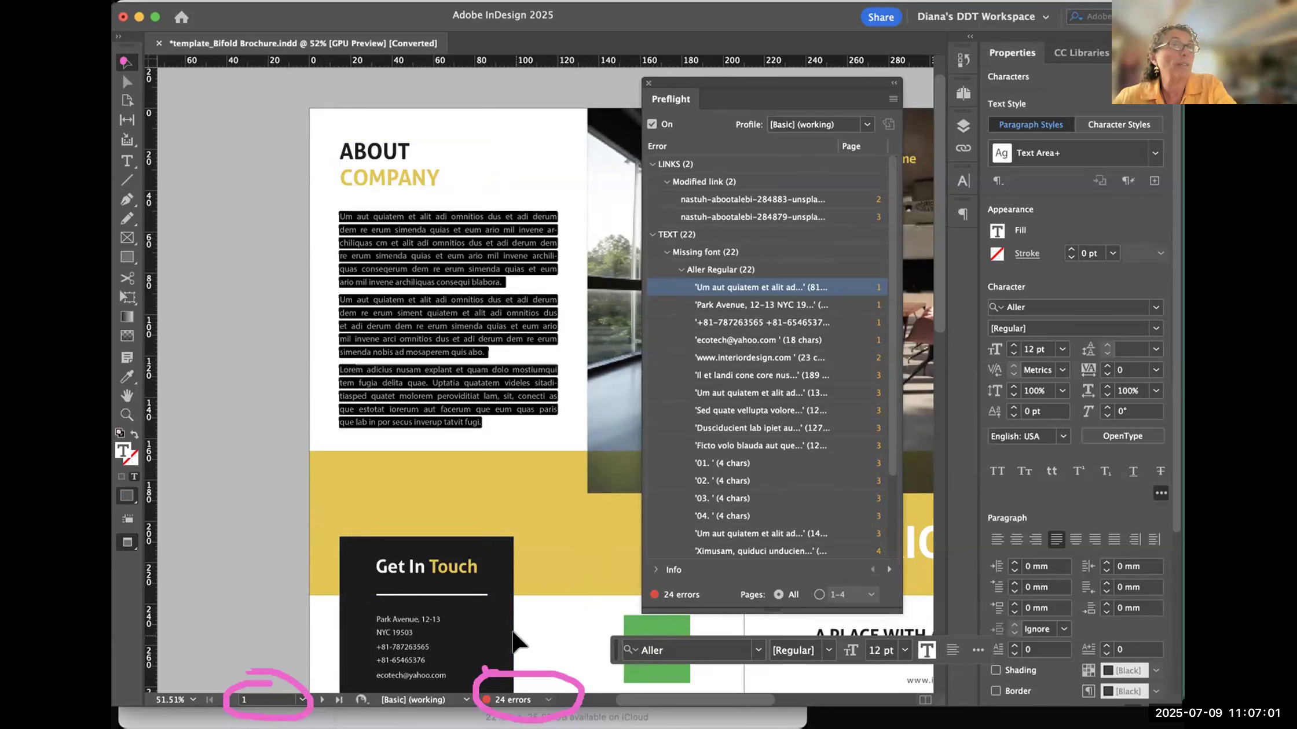
# - Highlight the two modified-link entries in the Preflight list, and clear the text selection on page 1
pyautogui.click(794, 201)
pyautogui.click(796, 219)
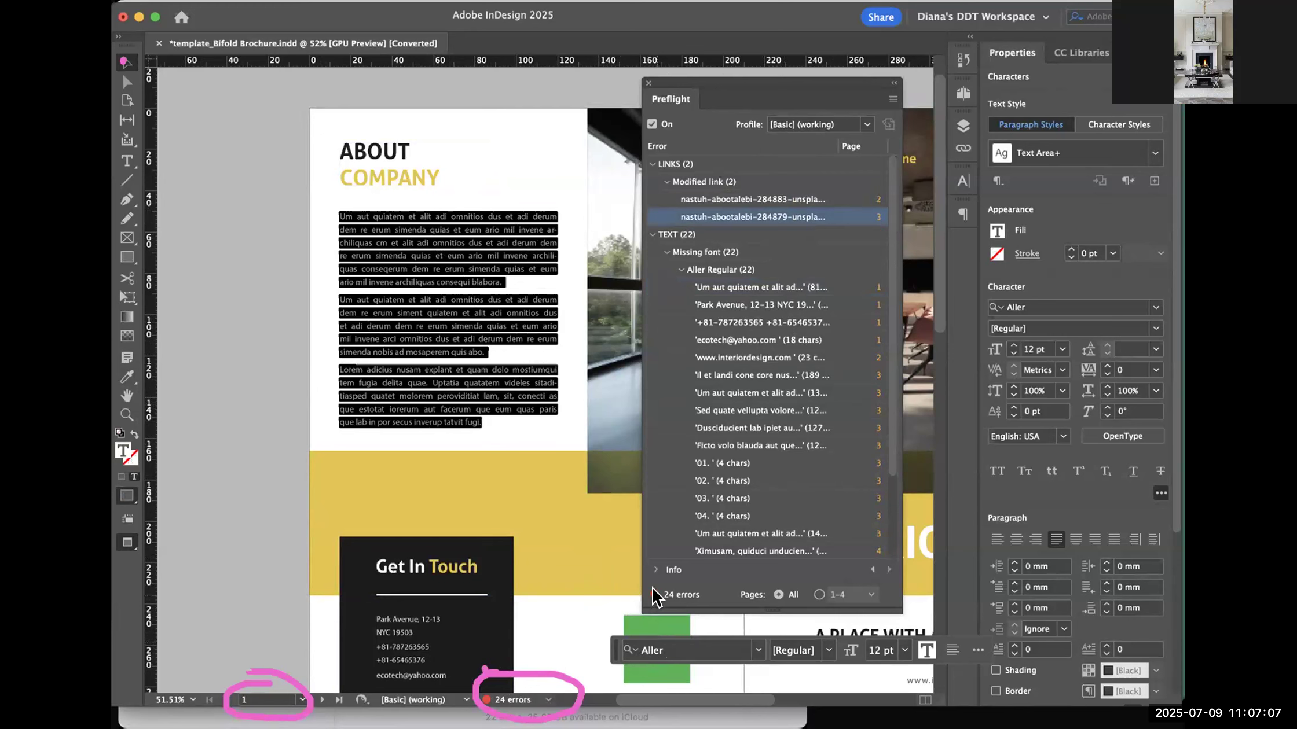
pyautogui.click(231, 449)
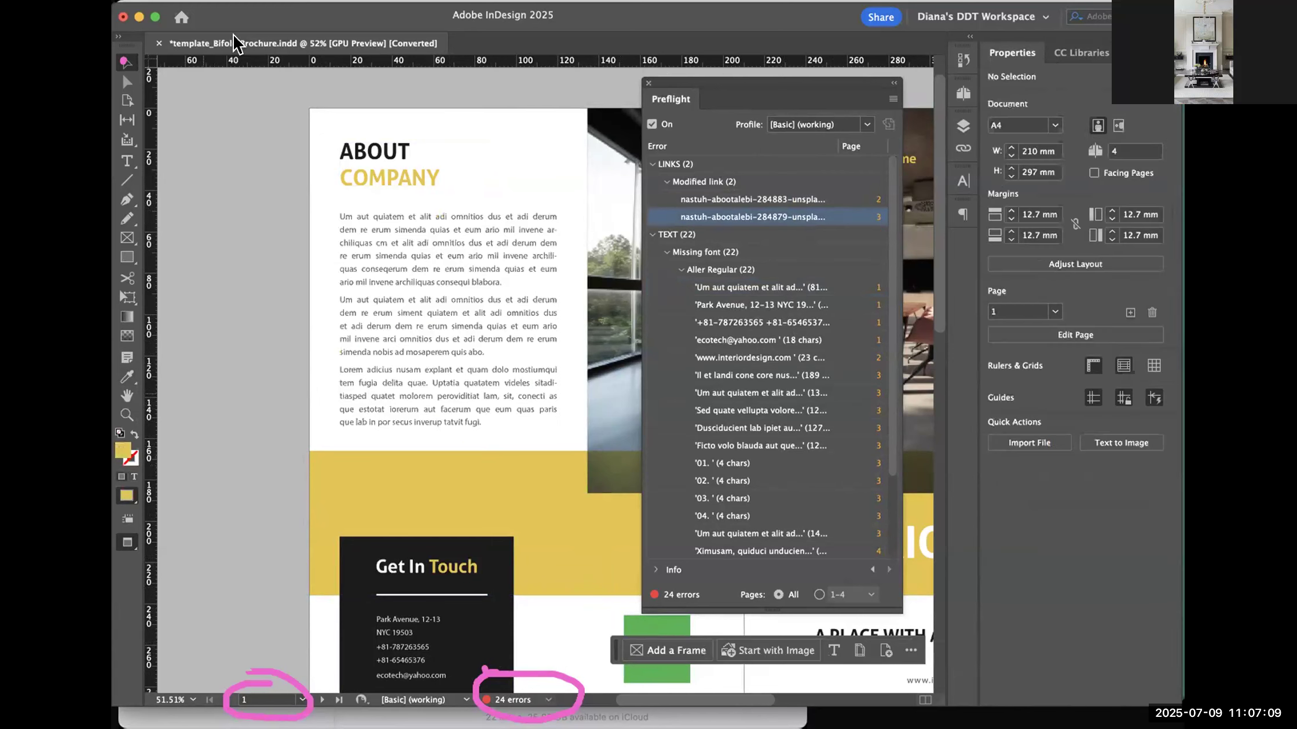
pyautogui.click(735, 200)
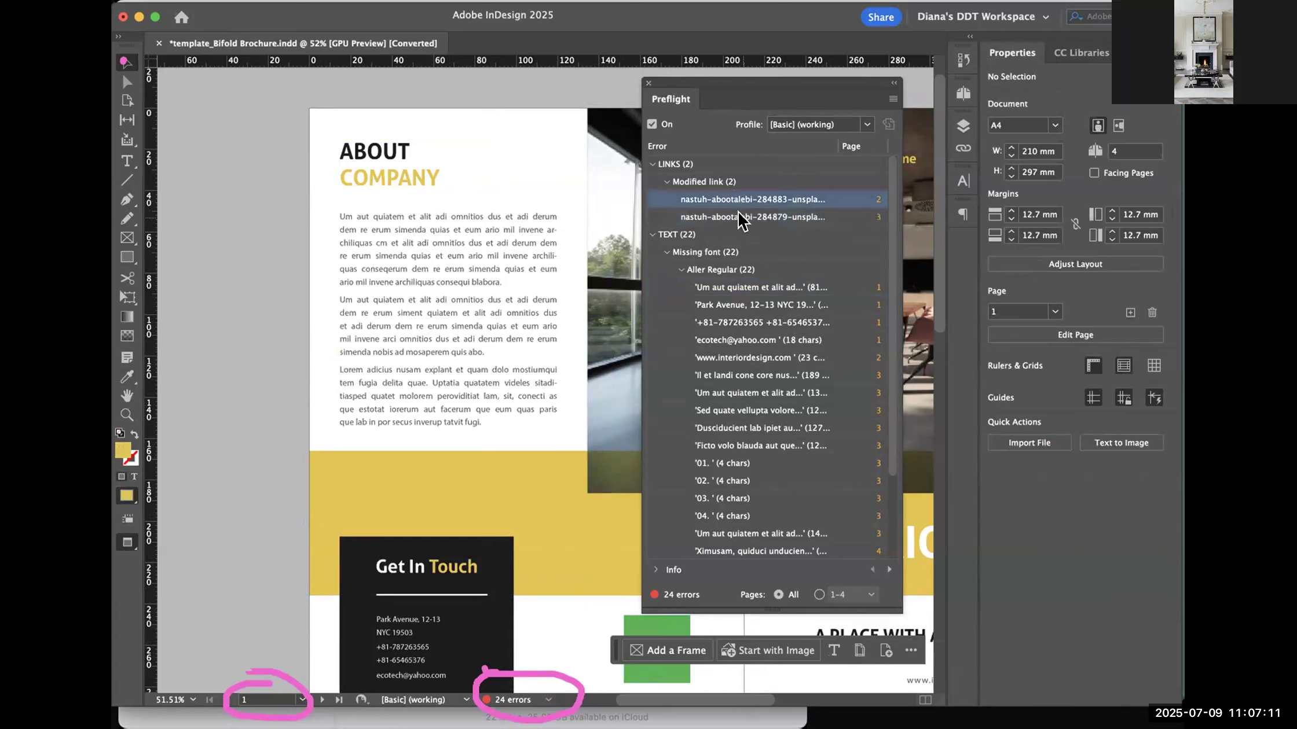
pyautogui.click(743, 214)
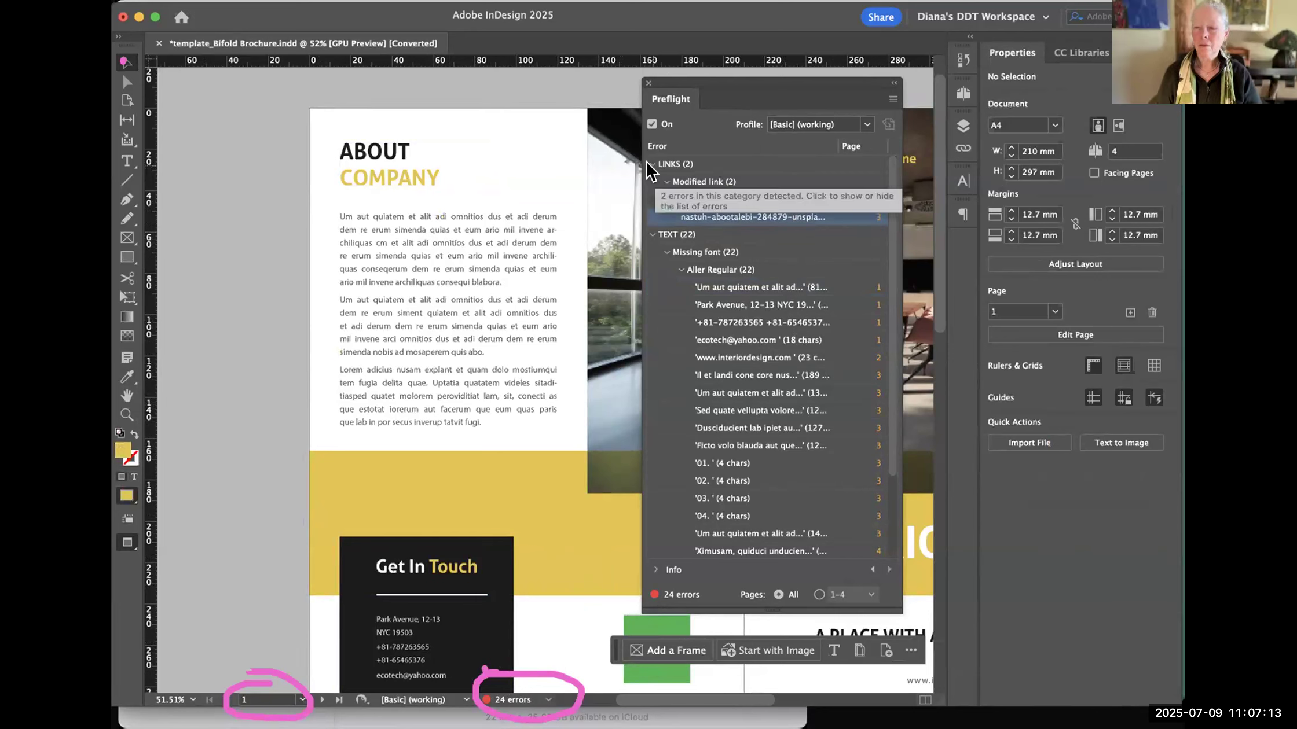
# - Collapse the Preflight links category and the Aller Regular instances, keeping the missing font category expanded
pyautogui.click(649, 165)
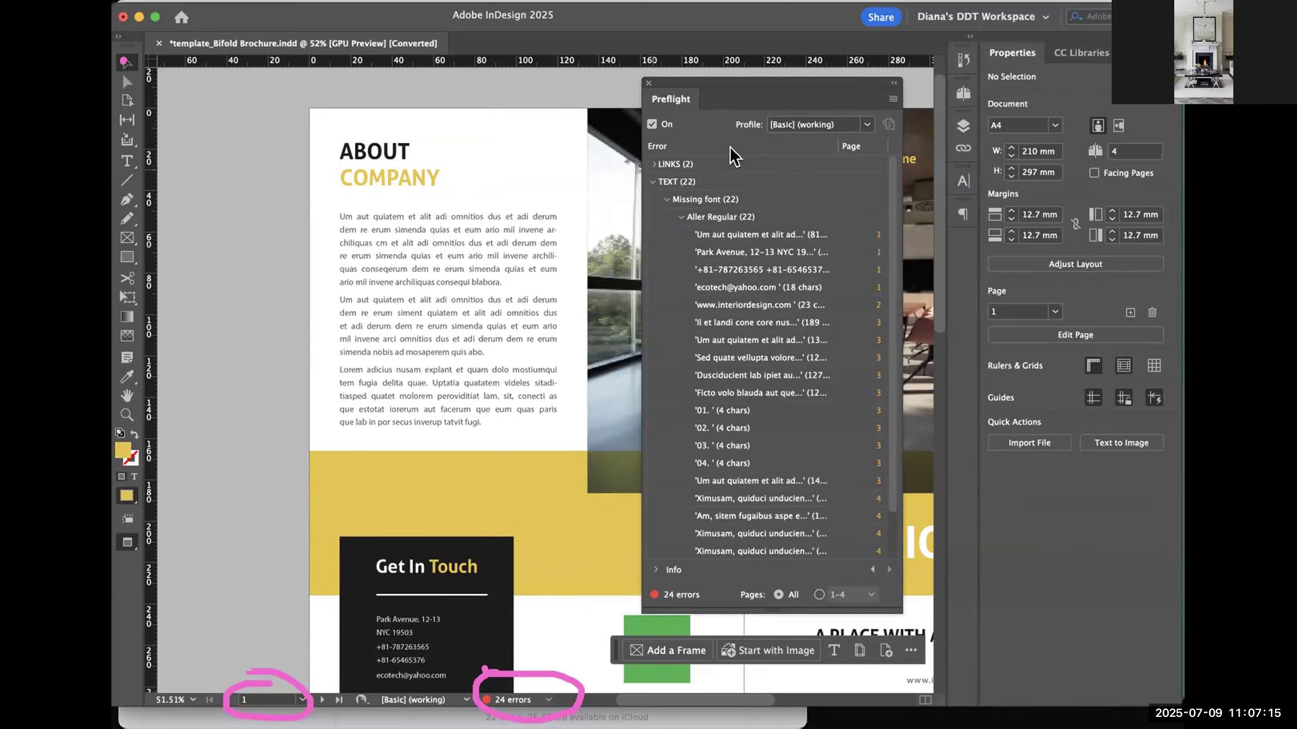
pyautogui.click(682, 218)
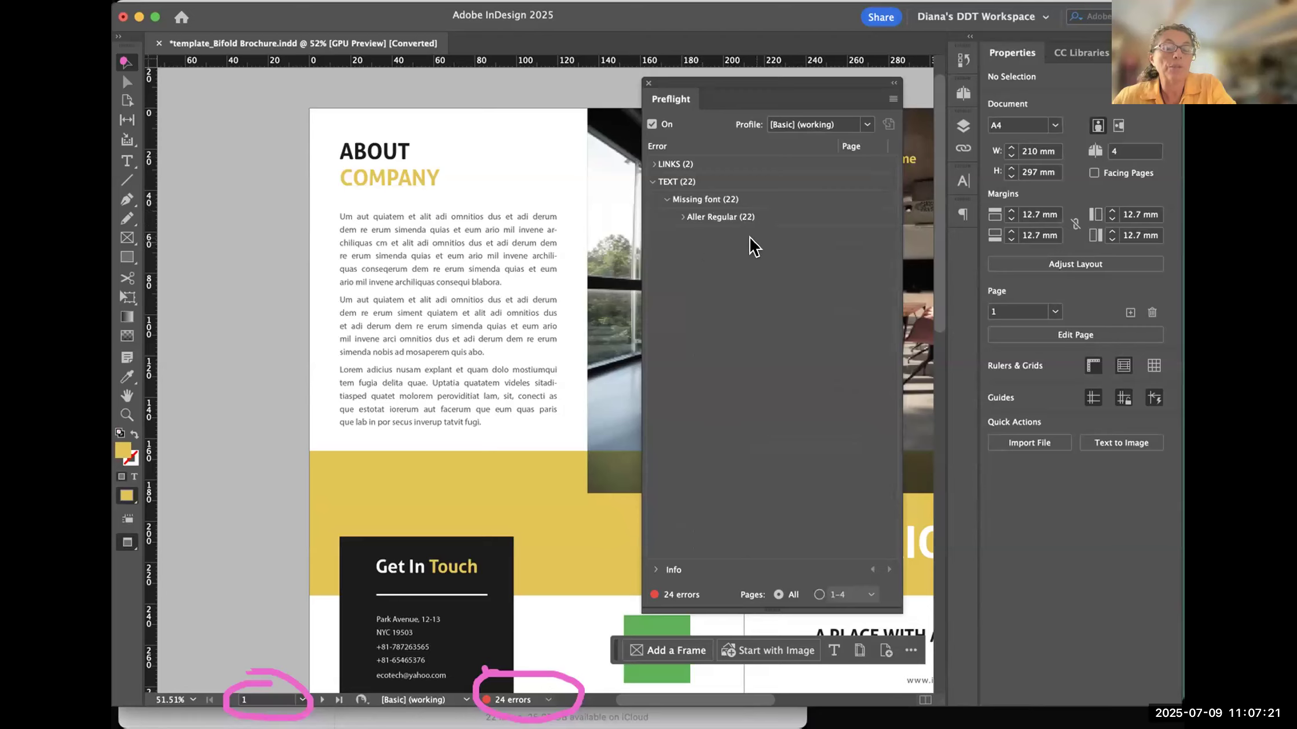
pyautogui.click(667, 199)
pyautogui.click(652, 182)
pyautogui.click(652, 182)
pyautogui.click(668, 200)
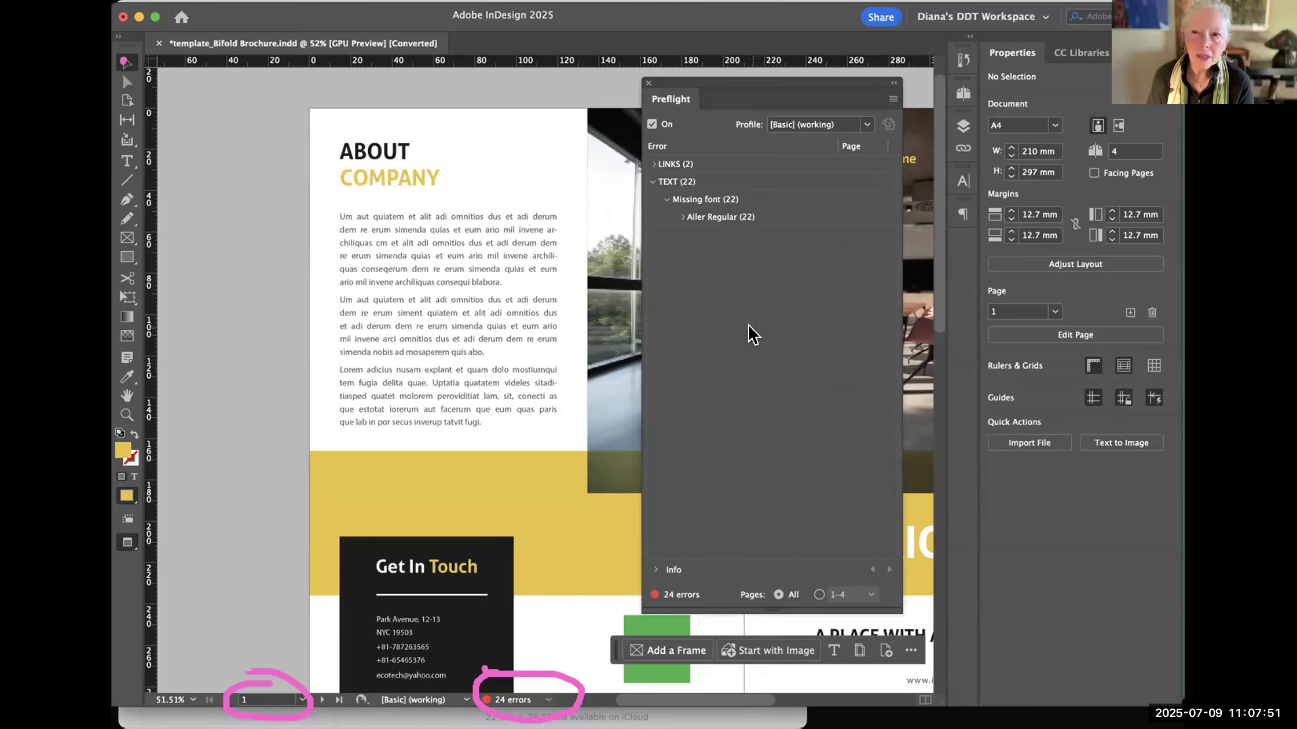
# - Expand the links category to show both modified images above the collapsed Aller Regular entry
pyautogui.click(653, 164)
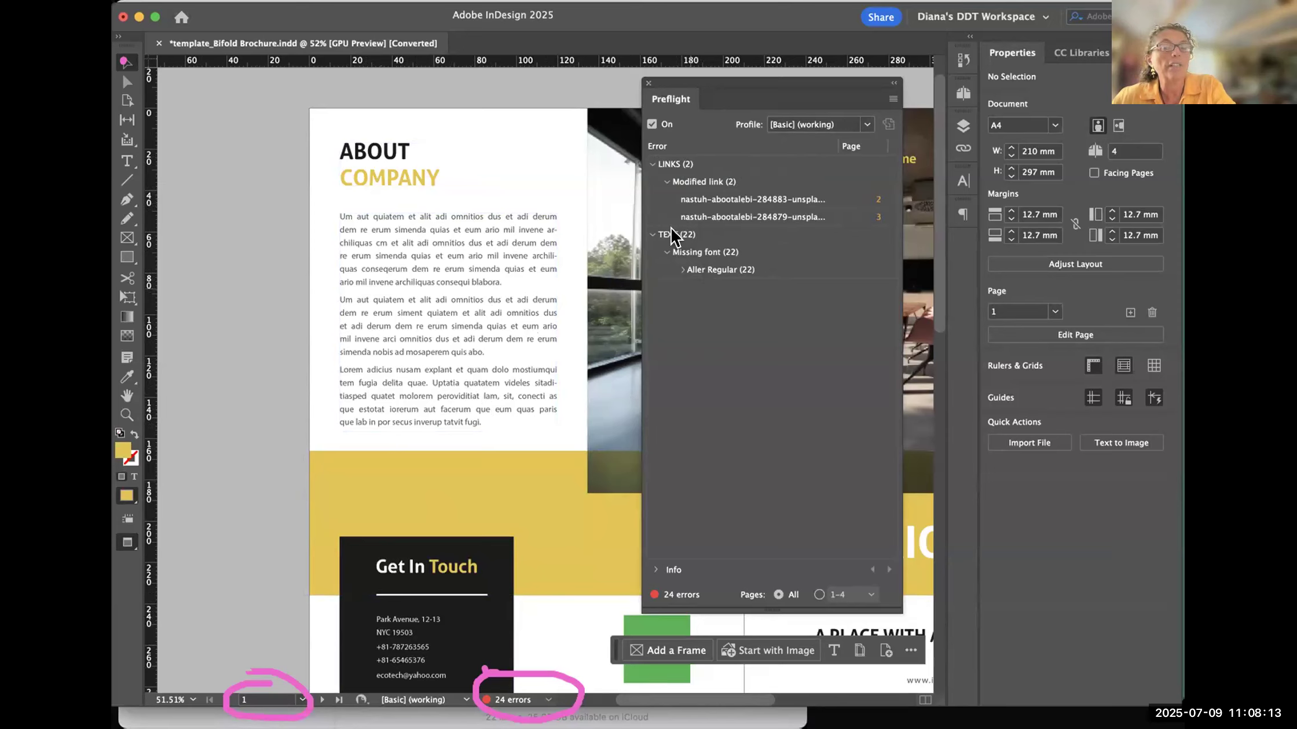
pyautogui.click(700, 271)
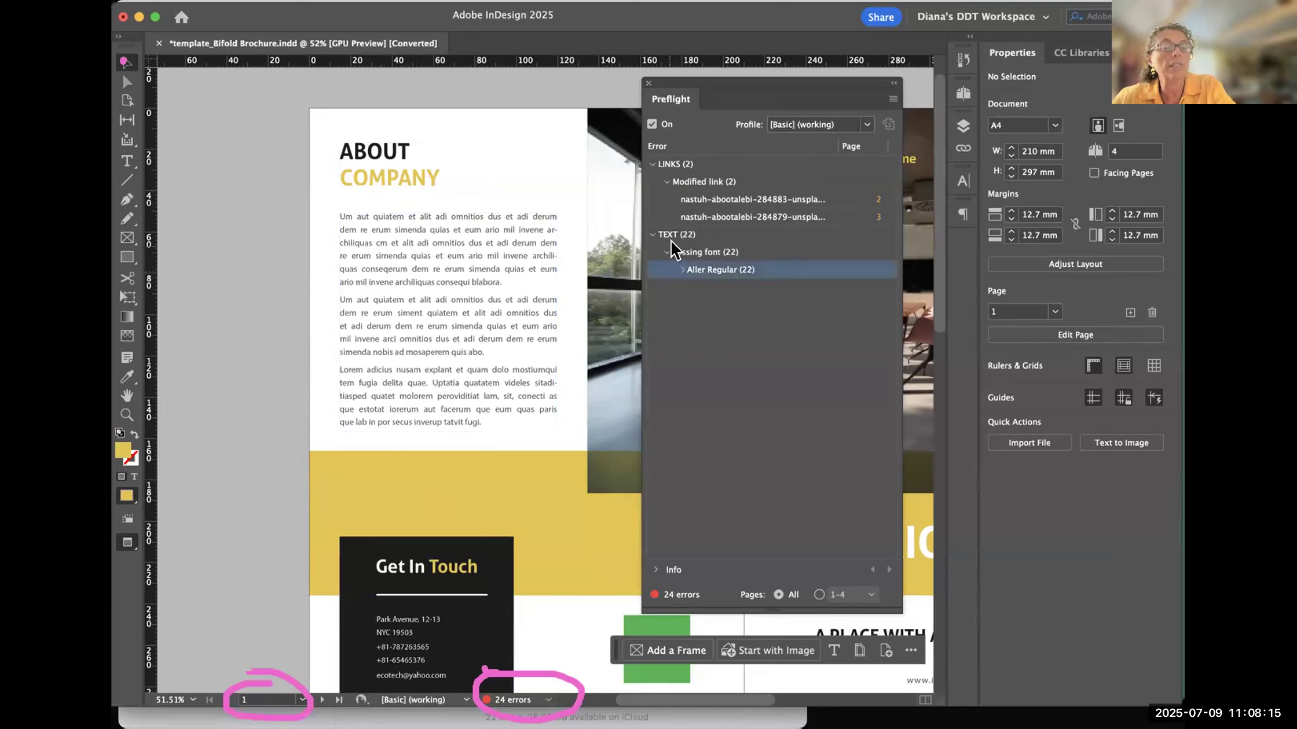
pyautogui.click(734, 290)
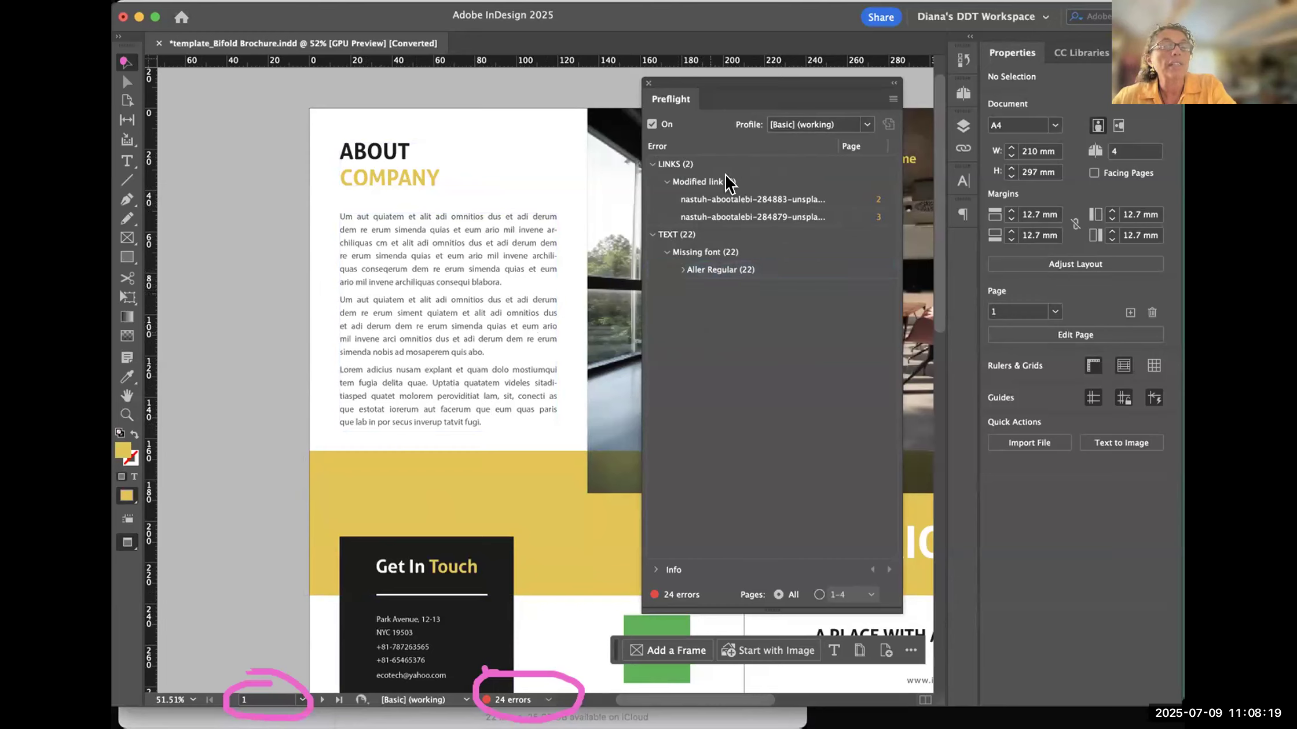
# - Reposition the Preflight panel between the About Company text and the cover photo, selecting and deselecting the text frame along the way
pyautogui.moveTo(747, 90); pyautogui.dragTo(654, 86)
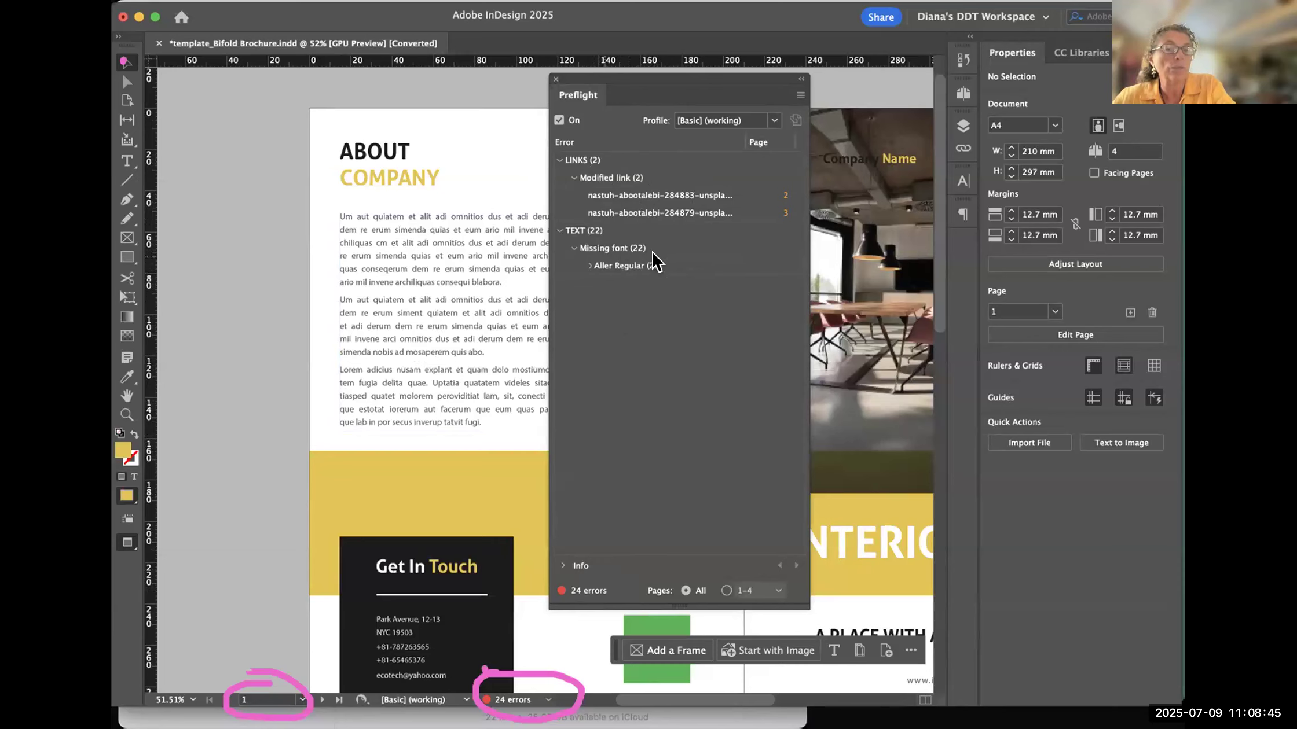
pyautogui.click(470, 285)
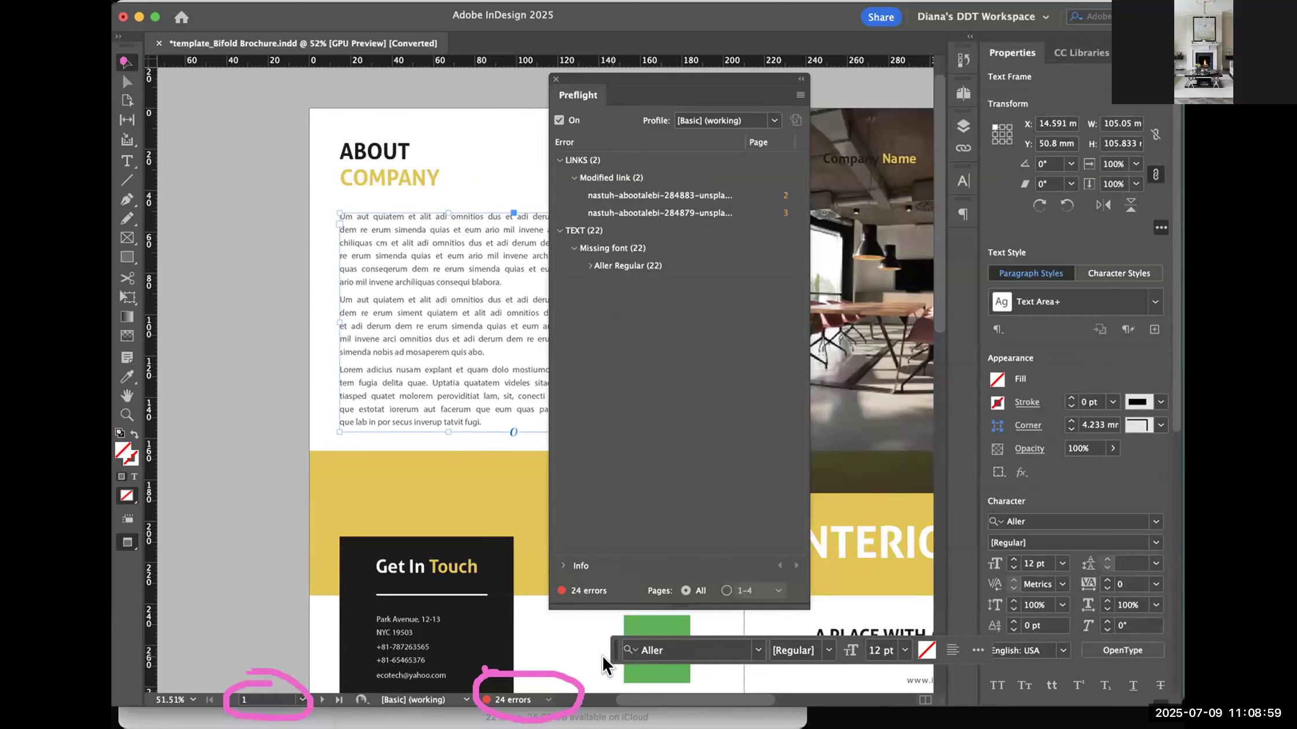
pyautogui.moveTo(657, 97)
pyautogui.mouseDown()
pyautogui.moveTo(735, 121)
pyautogui.moveTo(751, 171)
pyautogui.moveTo(656, 83)
pyautogui.mouseUp()
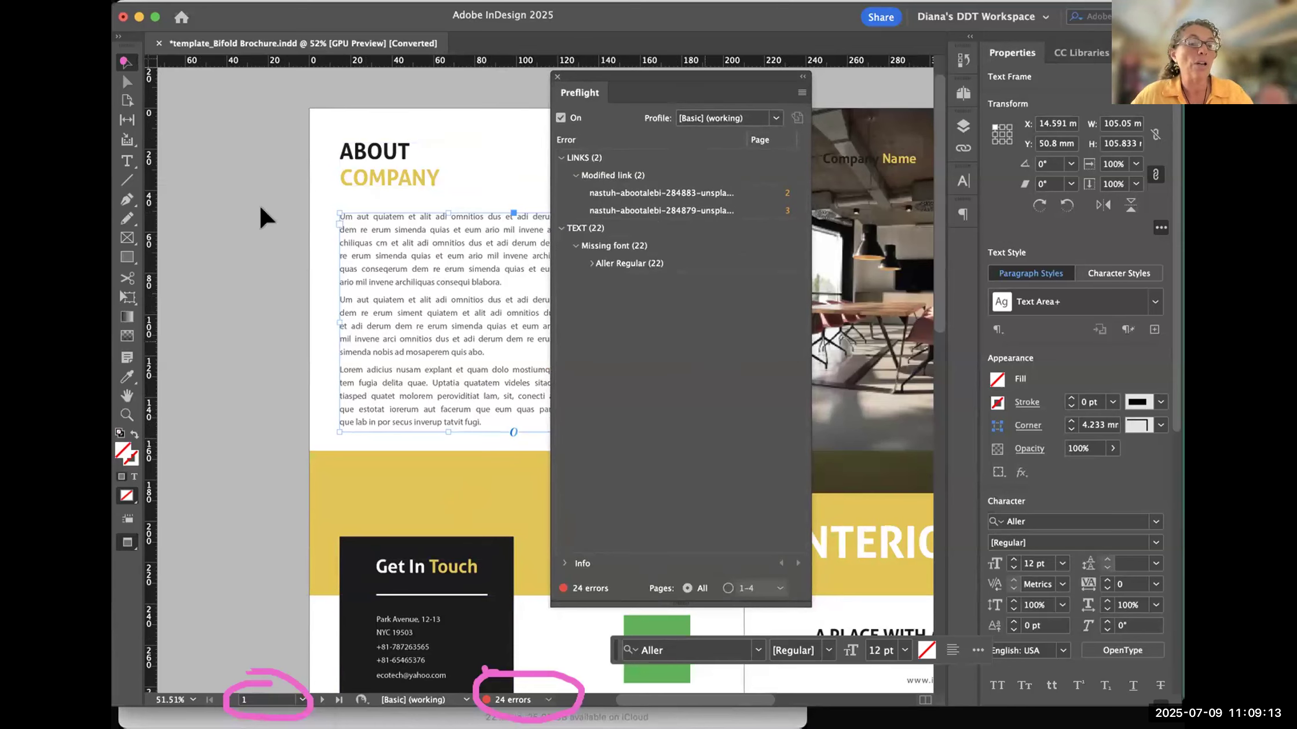
pyautogui.click(231, 223)
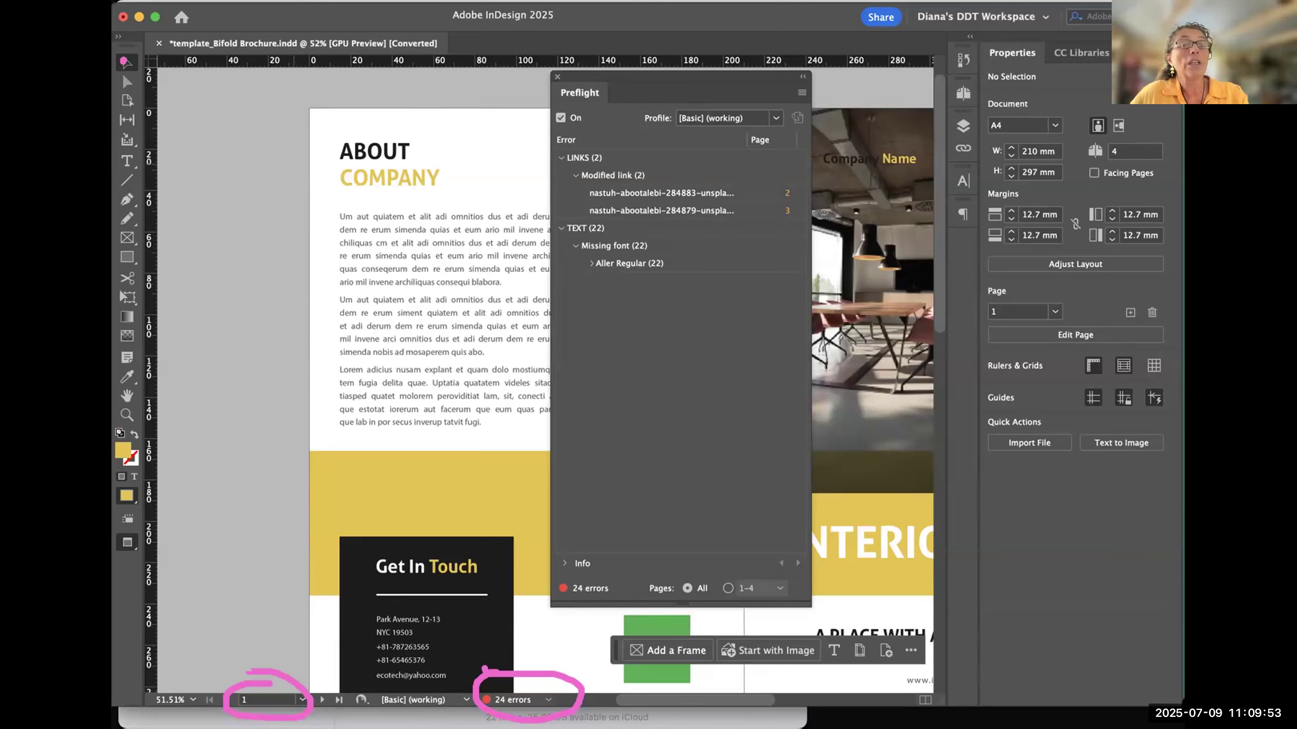
pyautogui.moveTo(644, 71); pyautogui.dragTo(693, 16)
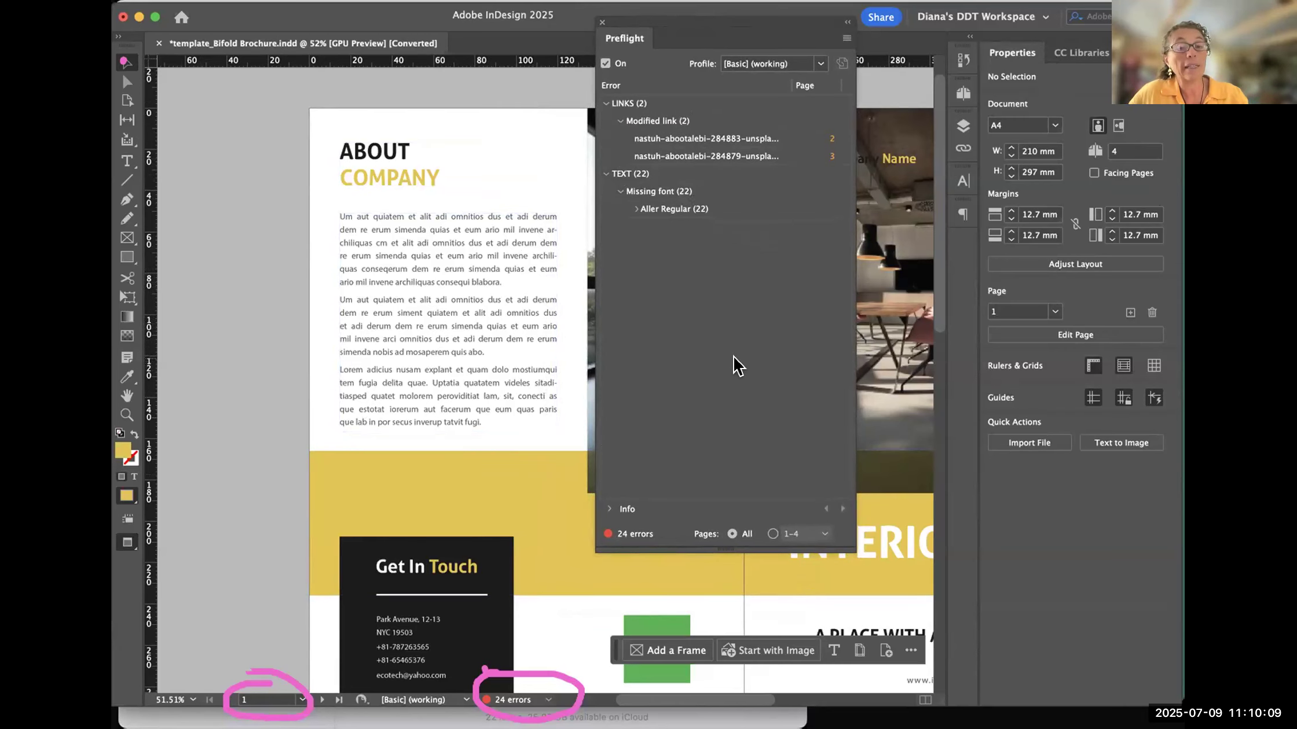
pyautogui.moveTo(666, 24); pyautogui.dragTo(543, 72)
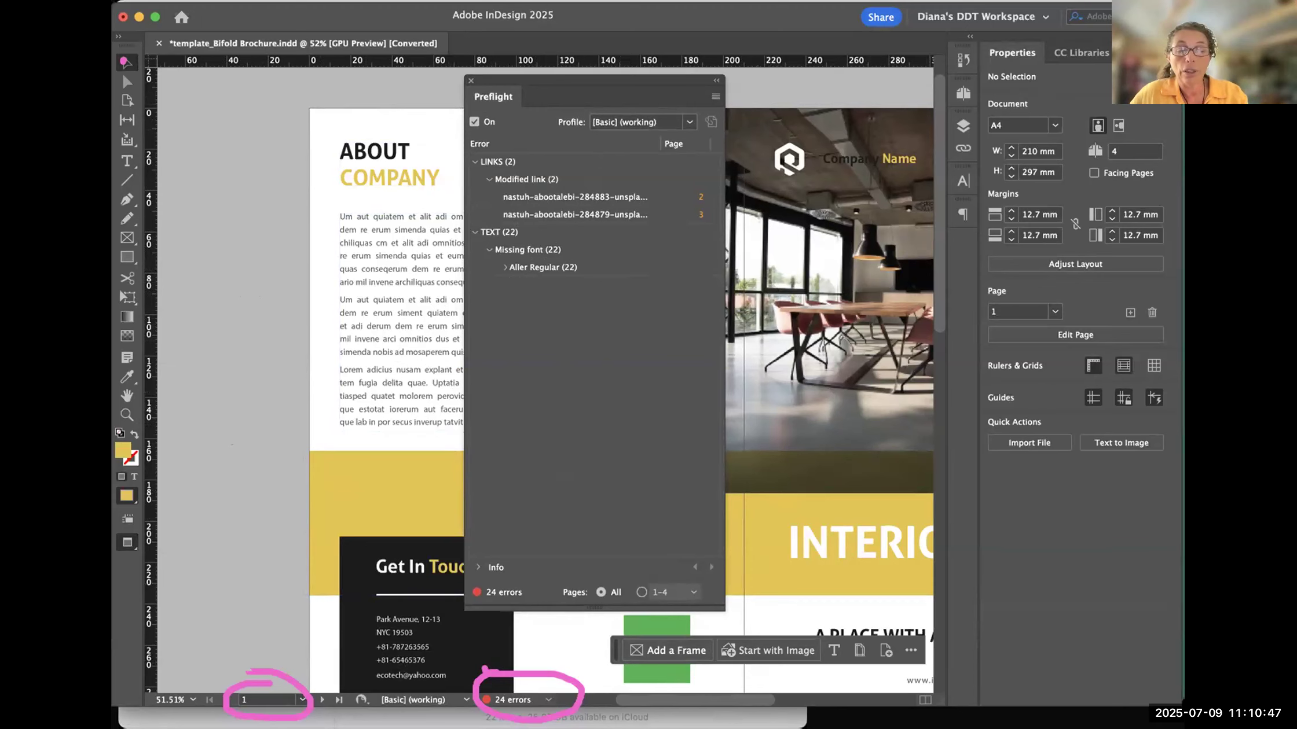
# - Switch to Bridge to preview the meeting-room photo stored with the brochure file, and return to InDesign
pyautogui.click(901, 698)
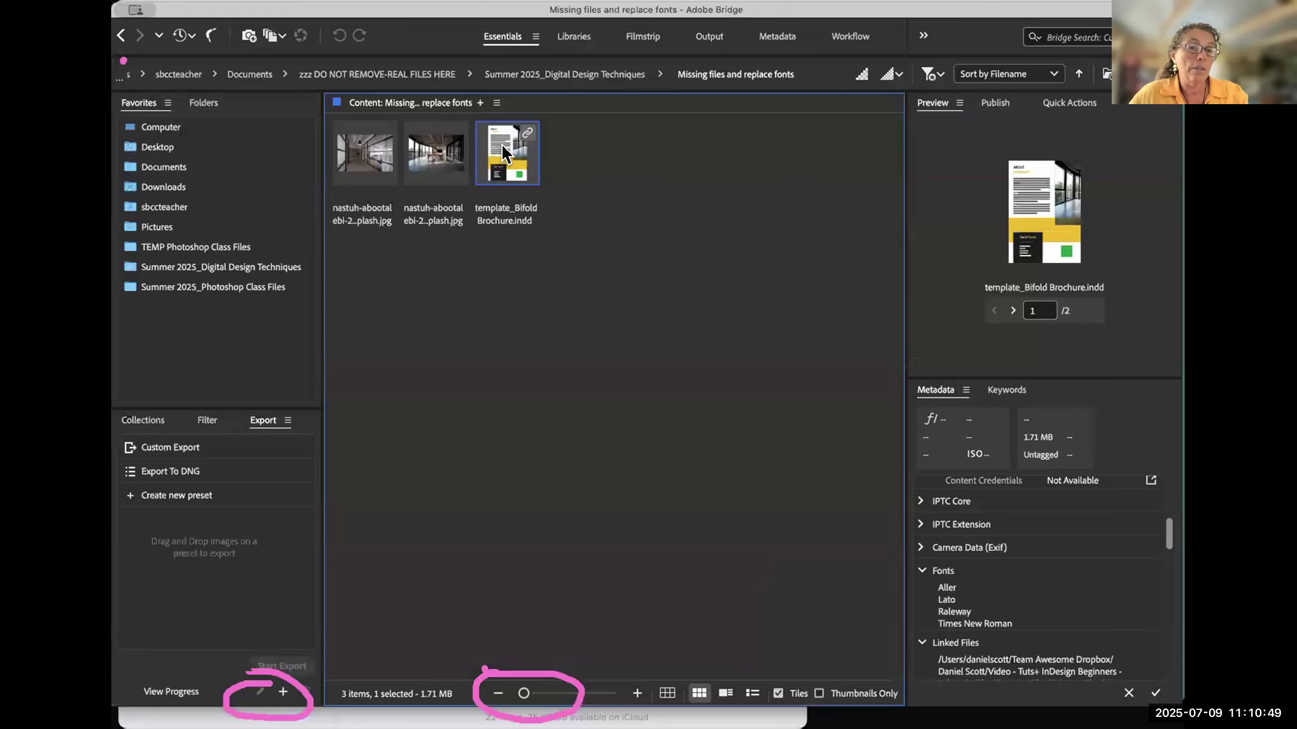
pyautogui.click(452, 139)
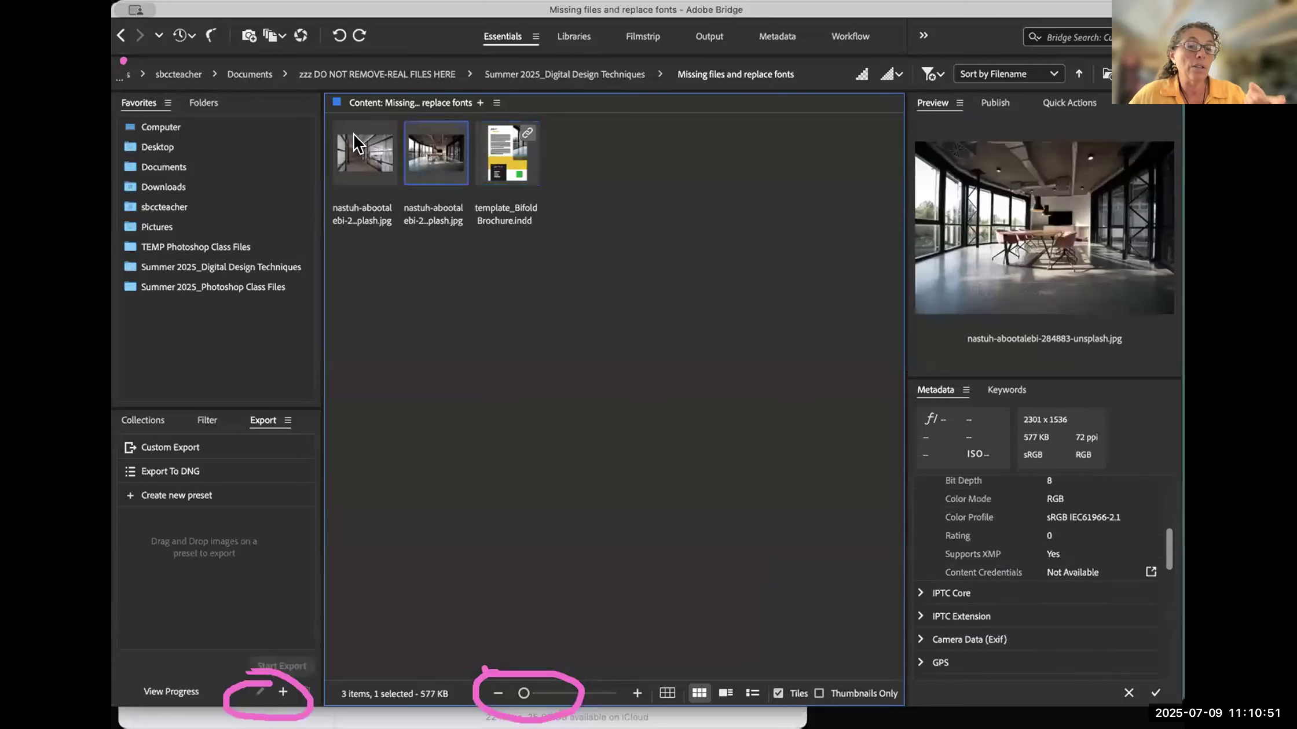
pyautogui.click(429, 270)
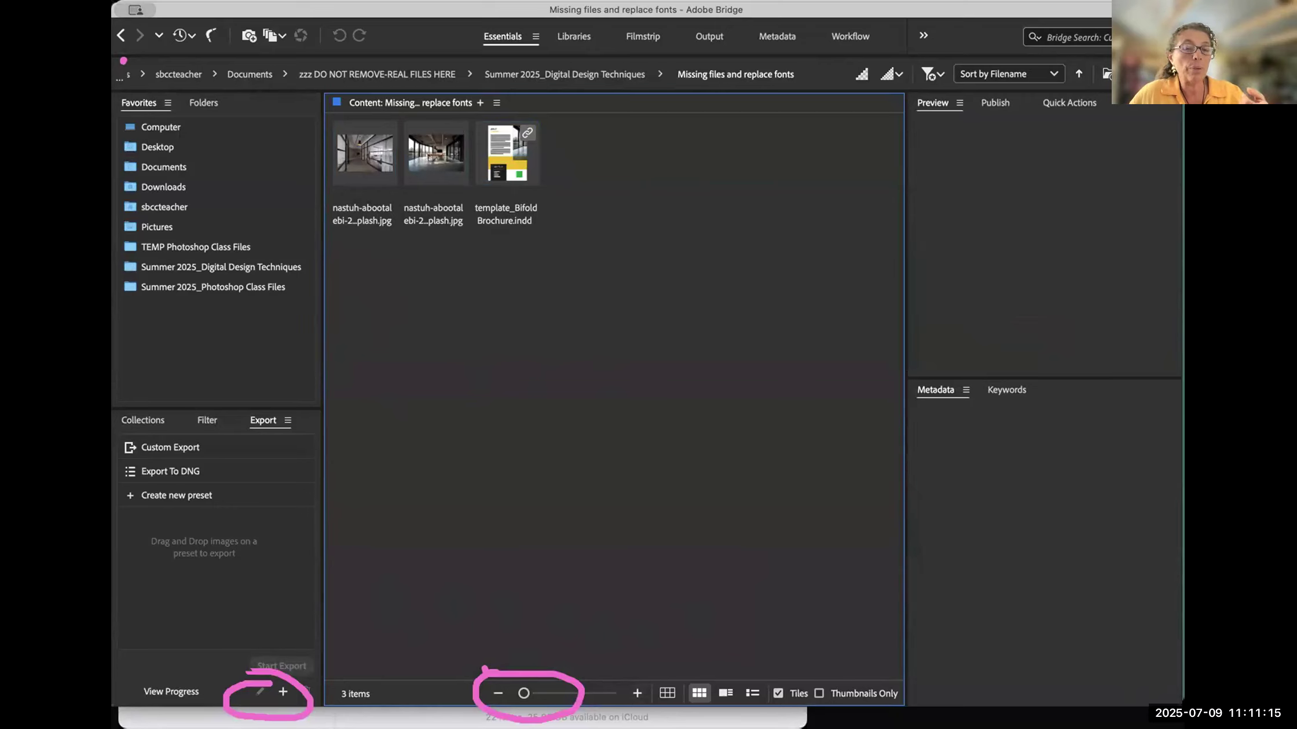
pyautogui.press('super+Tab')
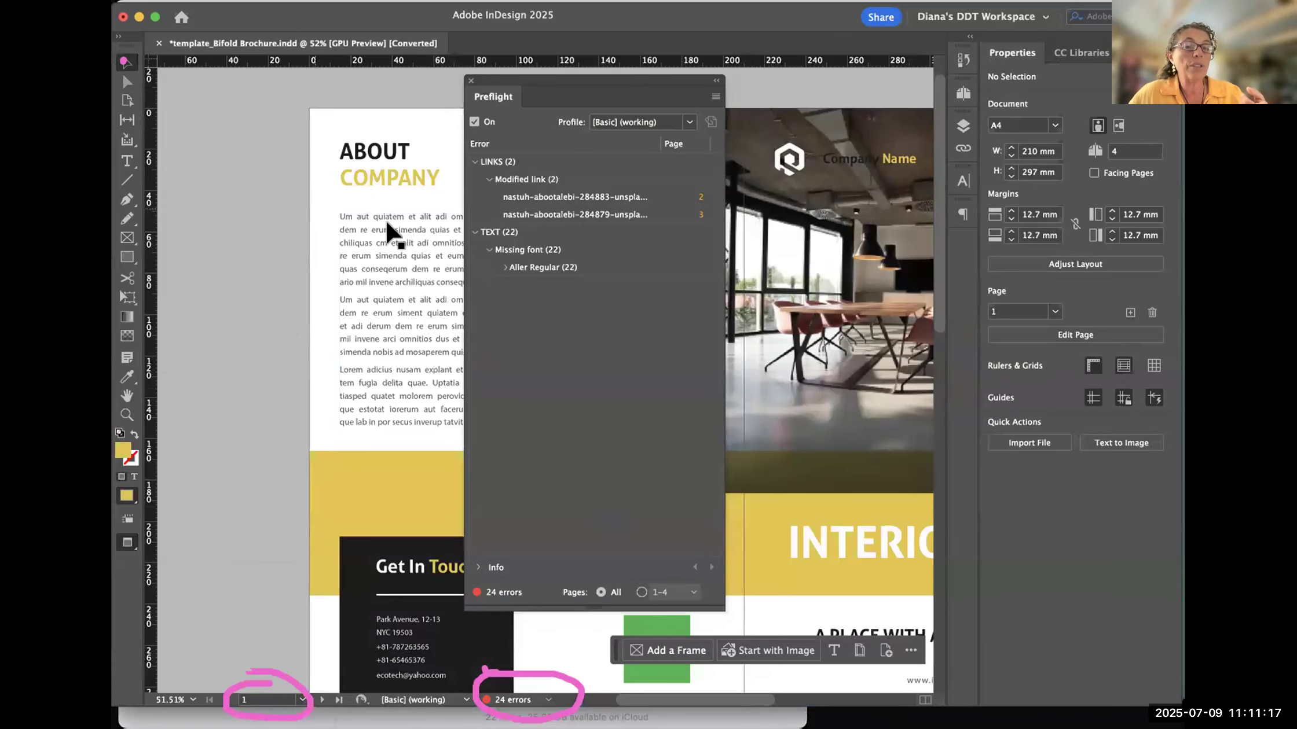
# - Set the About Company body text's font to Academy Engraved LET, moving the Preflight panel clear of the text frame
pyautogui.click(400, 237)
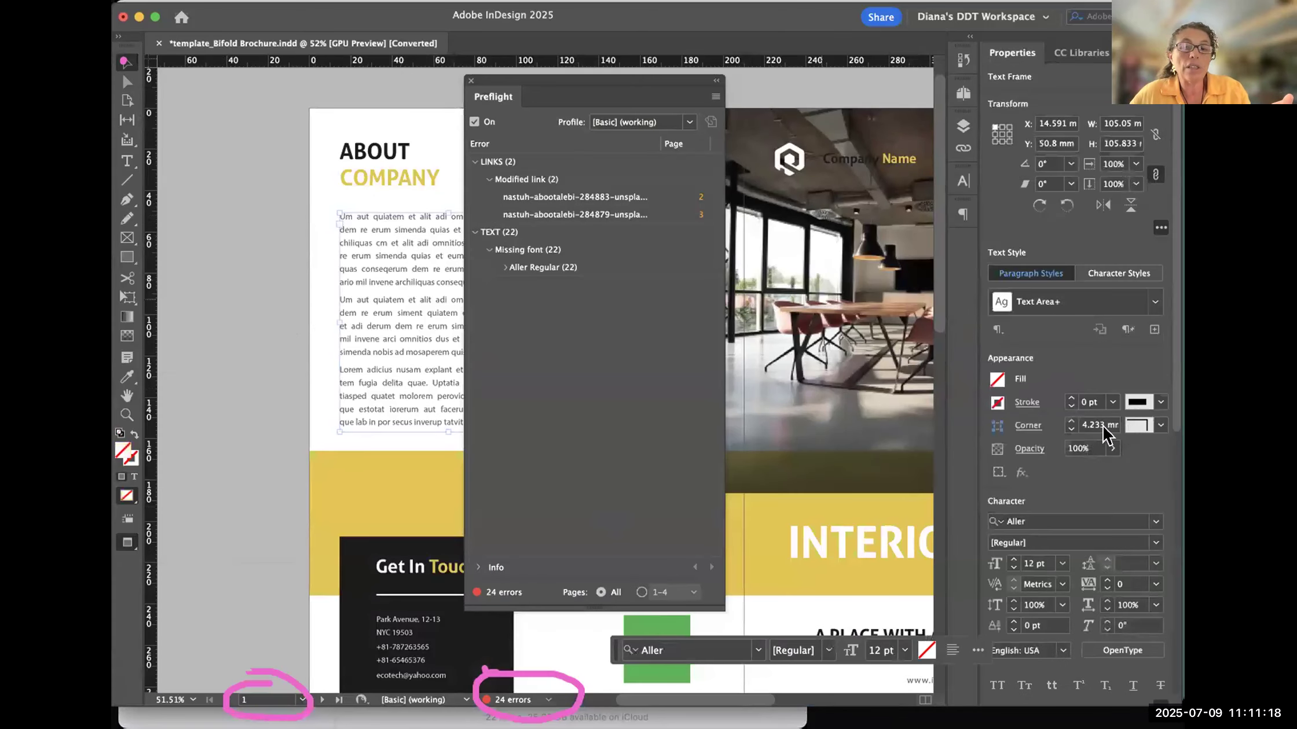
pyautogui.click(1147, 520)
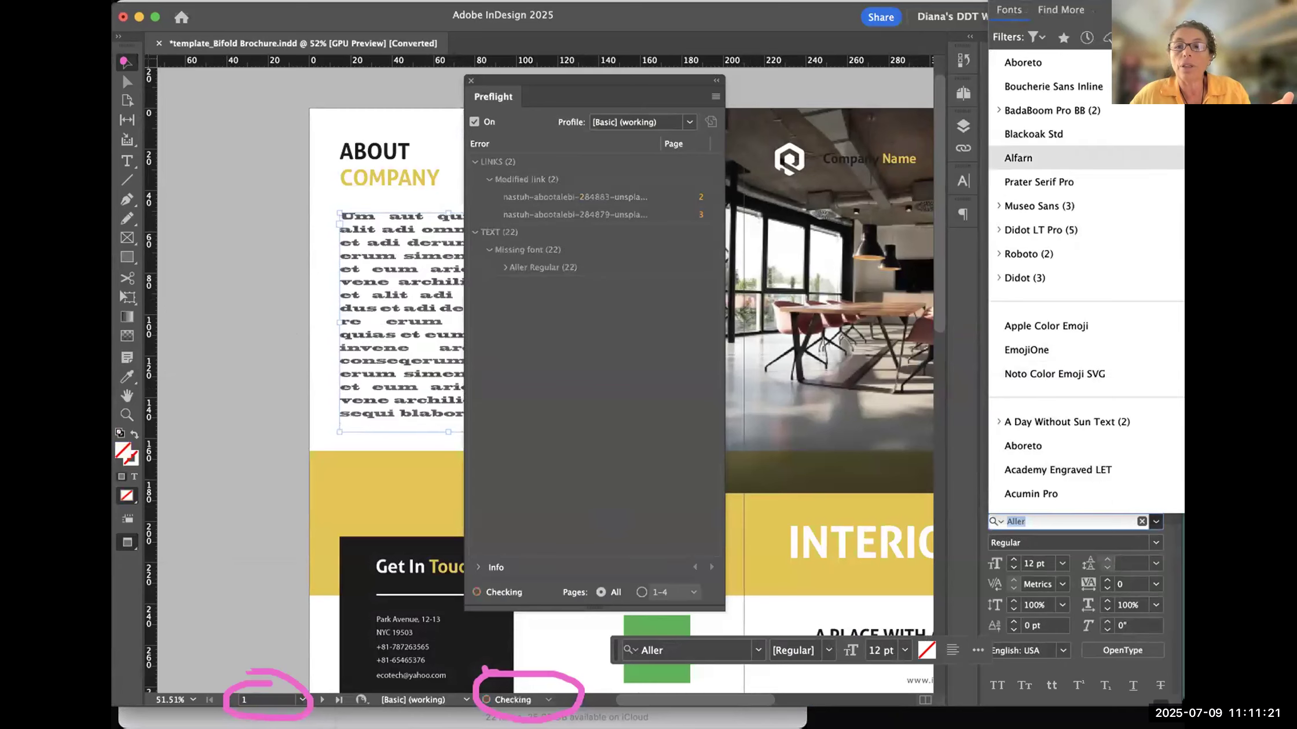
pyautogui.moveTo(539, 80); pyautogui.dragTo(713, 101)
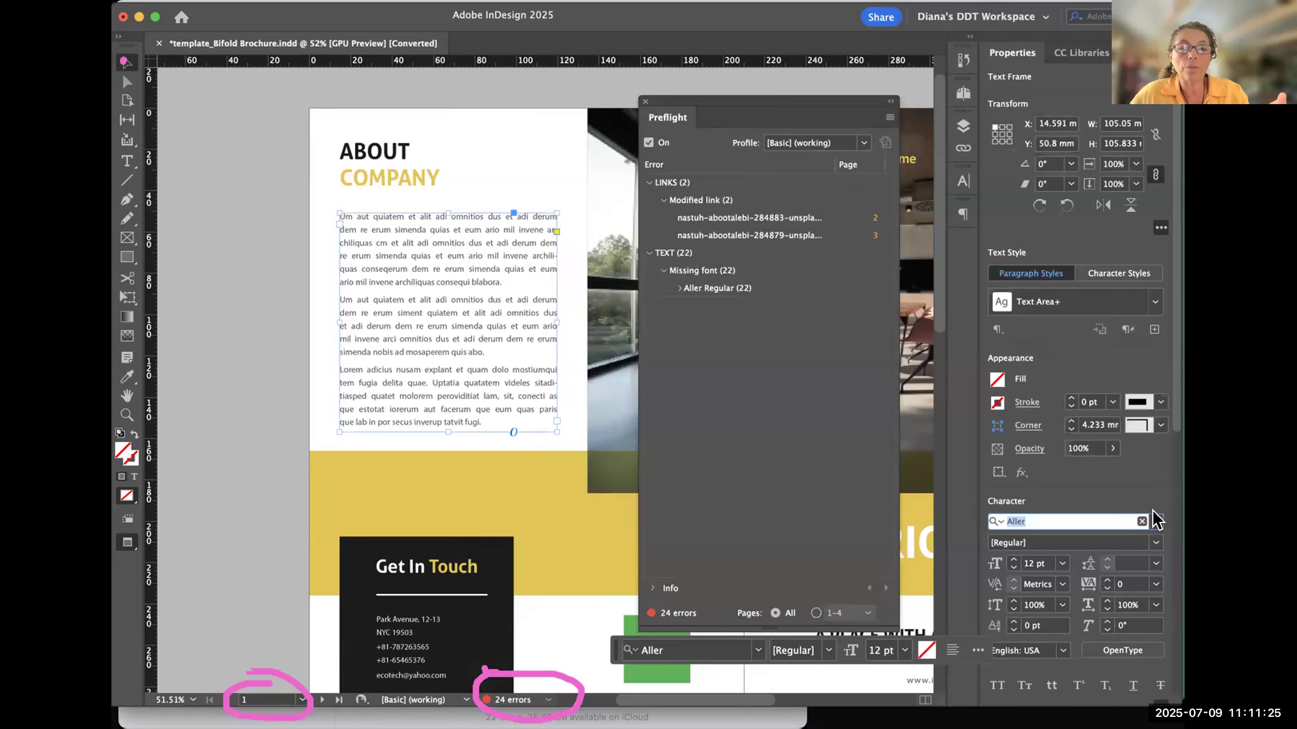
pyautogui.click(1156, 522)
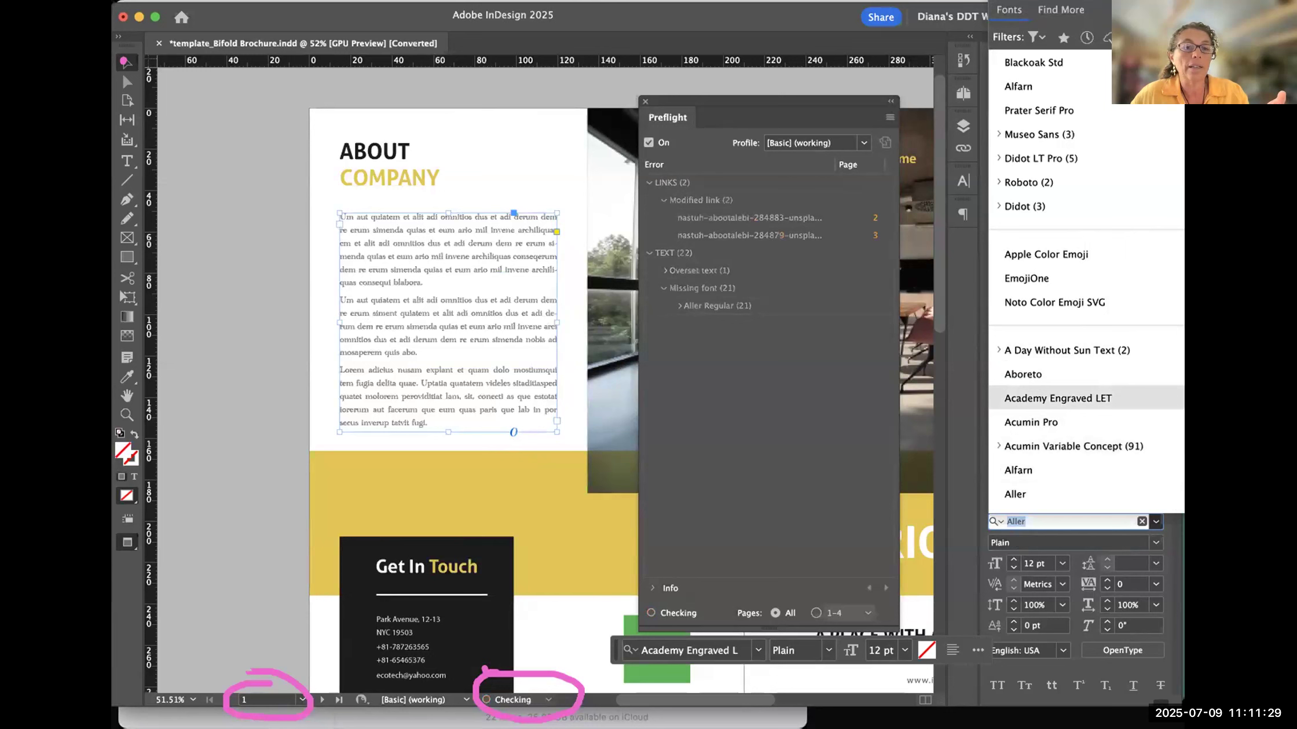
pyautogui.click(1029, 398)
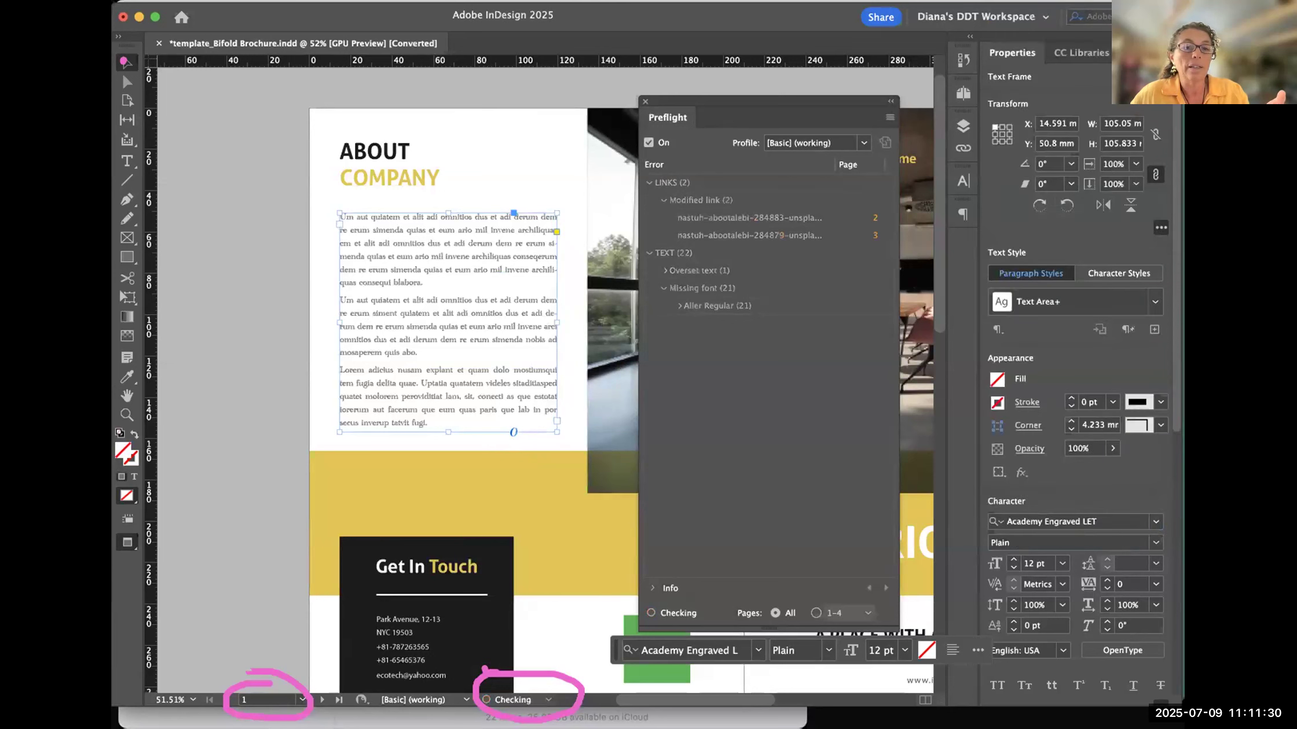
# - Change the About Company body text's font to Milonguita and deselect the text frame
pyautogui.click(1146, 518)
pyautogui.click(1152, 521)
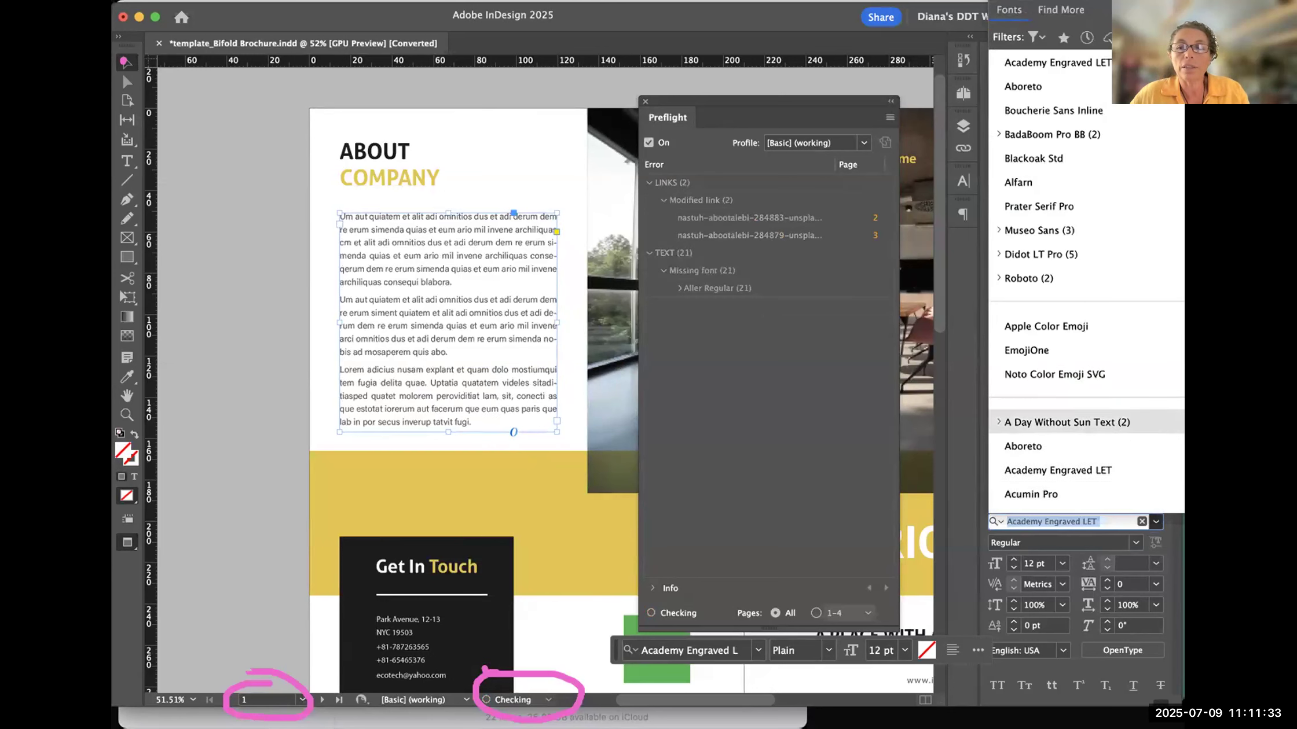
pyautogui.scroll(-20, 1089, 376)
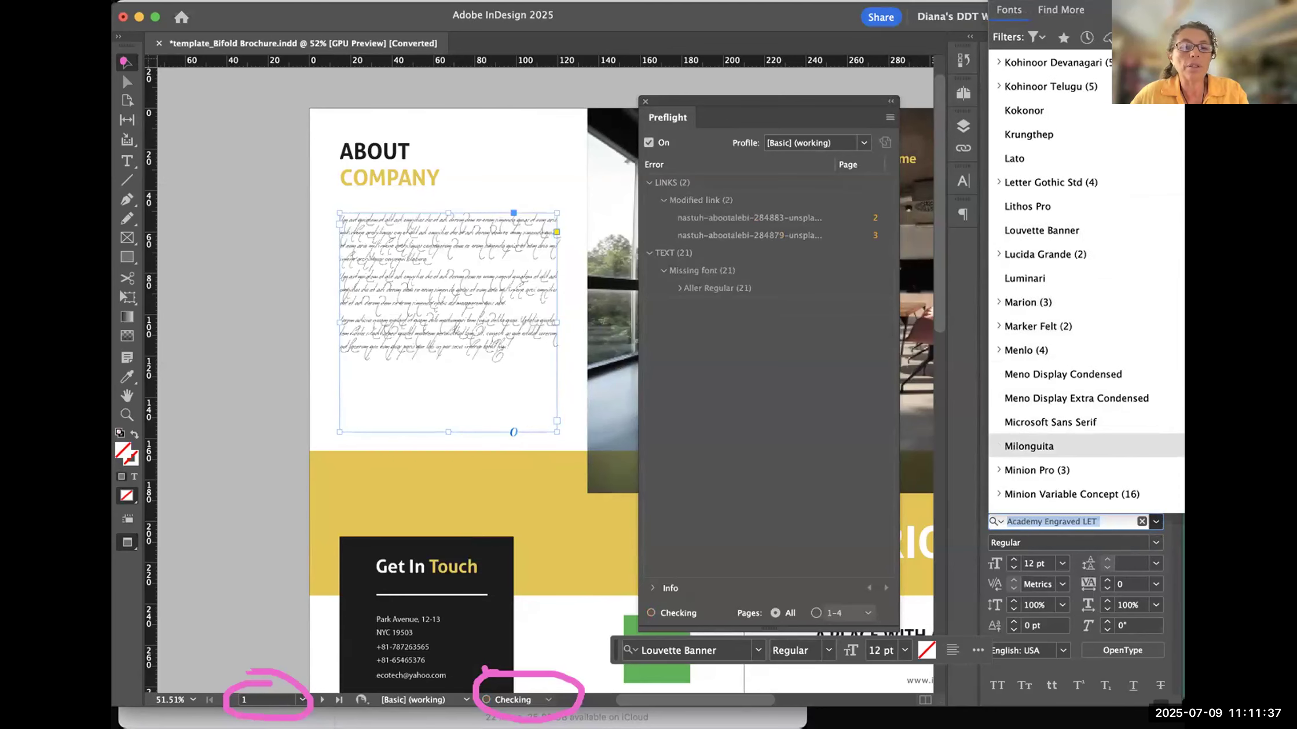
pyautogui.click(1028, 446)
pyautogui.click(573, 201)
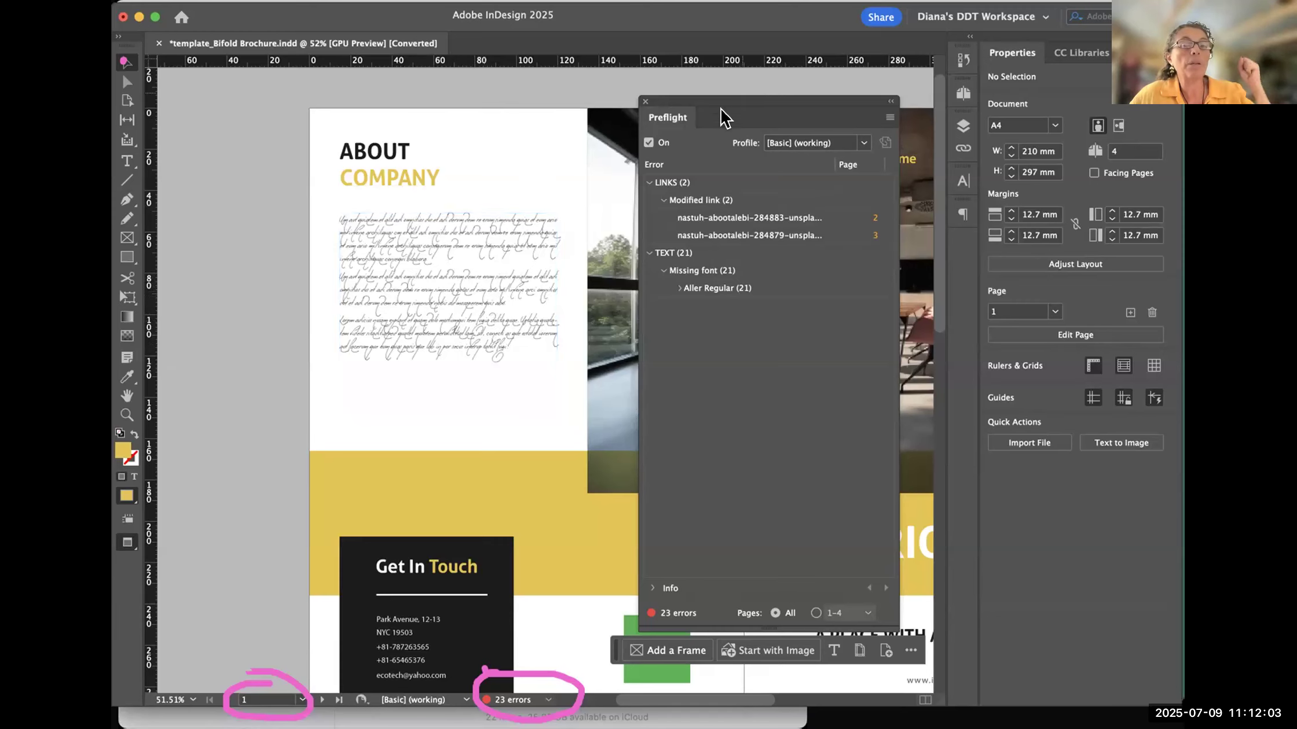
# - Shift the Preflight panel slightly towards the About Company text, and select the text frame to check its font before deselecting it
pyautogui.moveTo(767, 106); pyautogui.dragTo(737, 87)
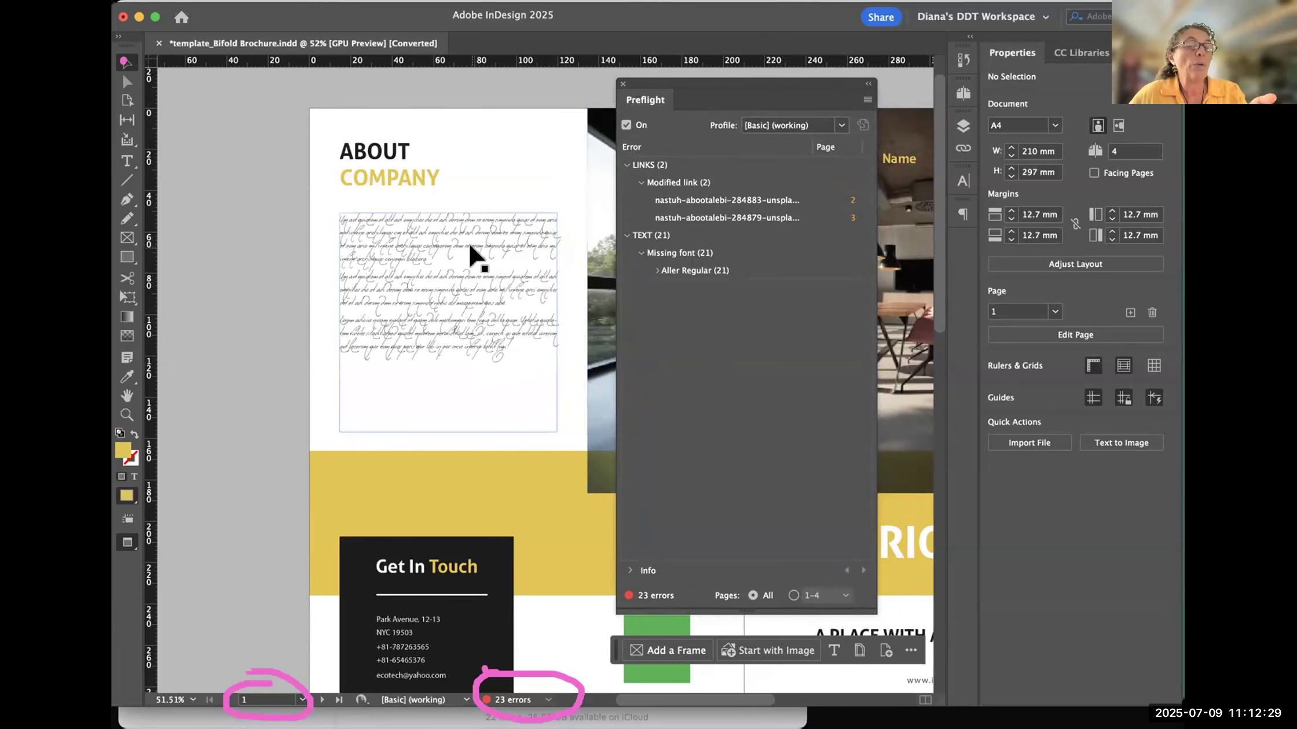
pyautogui.click(427, 264)
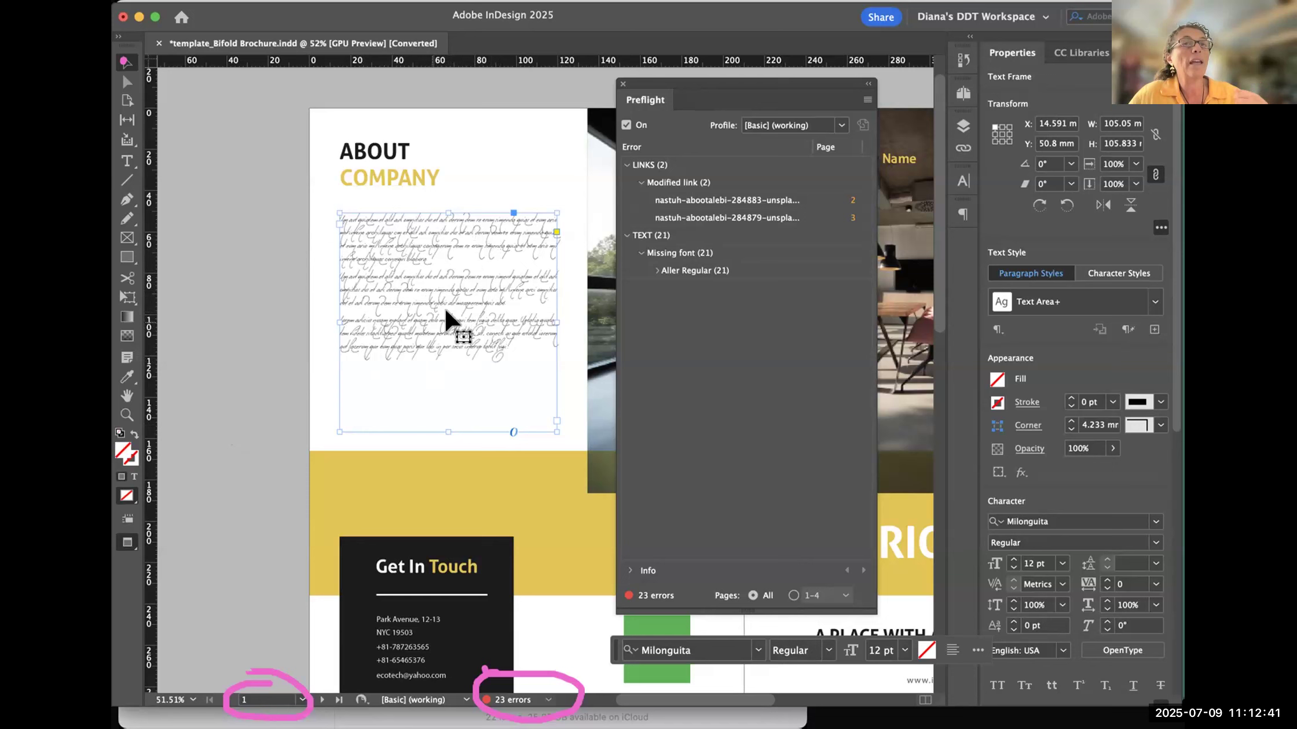
pyautogui.click(221, 286)
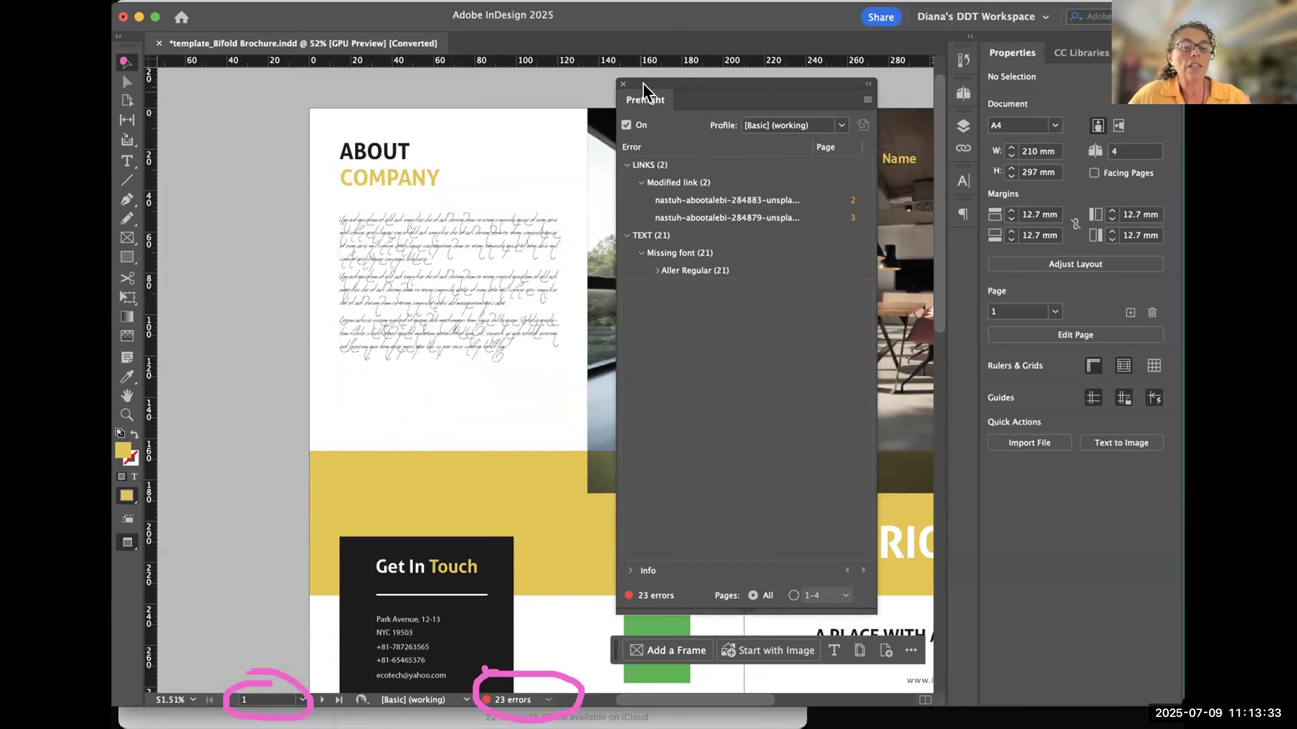
pyautogui.moveTo(644, 87); pyautogui.dragTo(635, 90)
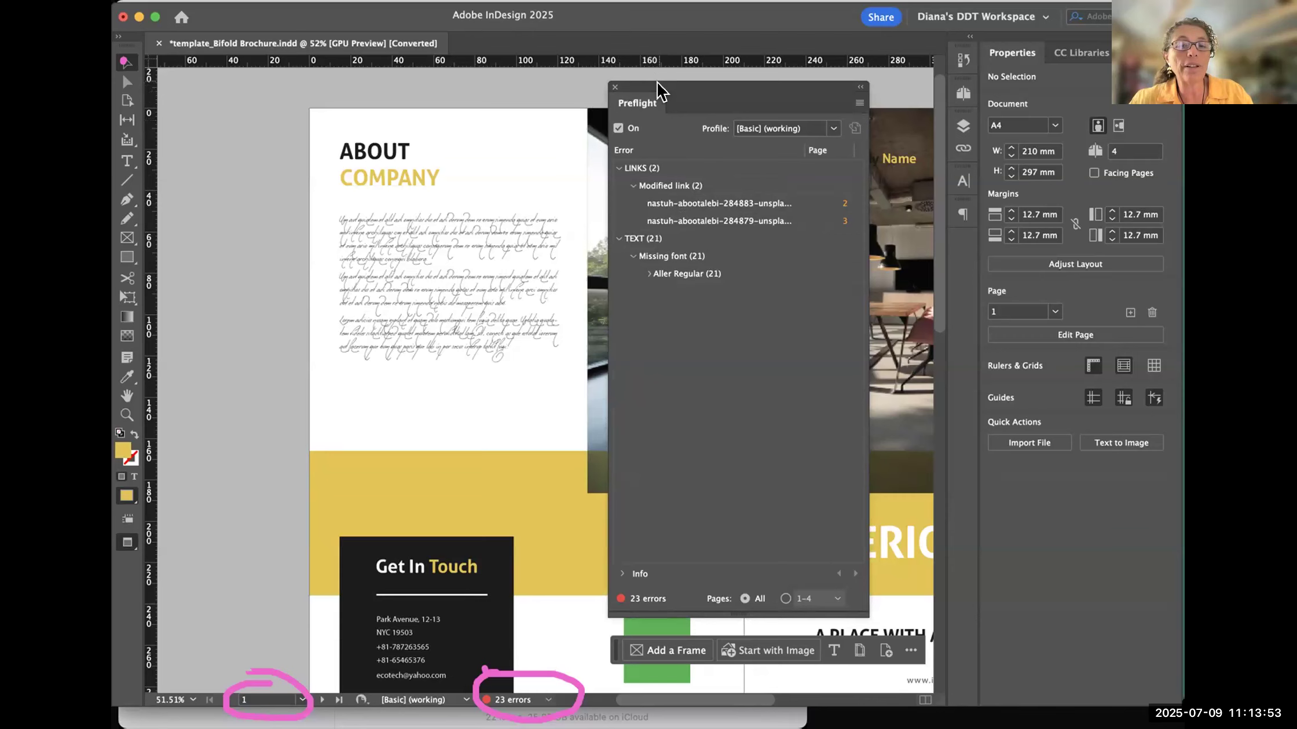
# - Expand the Aller Regular instances in Preflight and jump to the missing-font text on page 3 and the first one on page 4
pyautogui.click(647, 274)
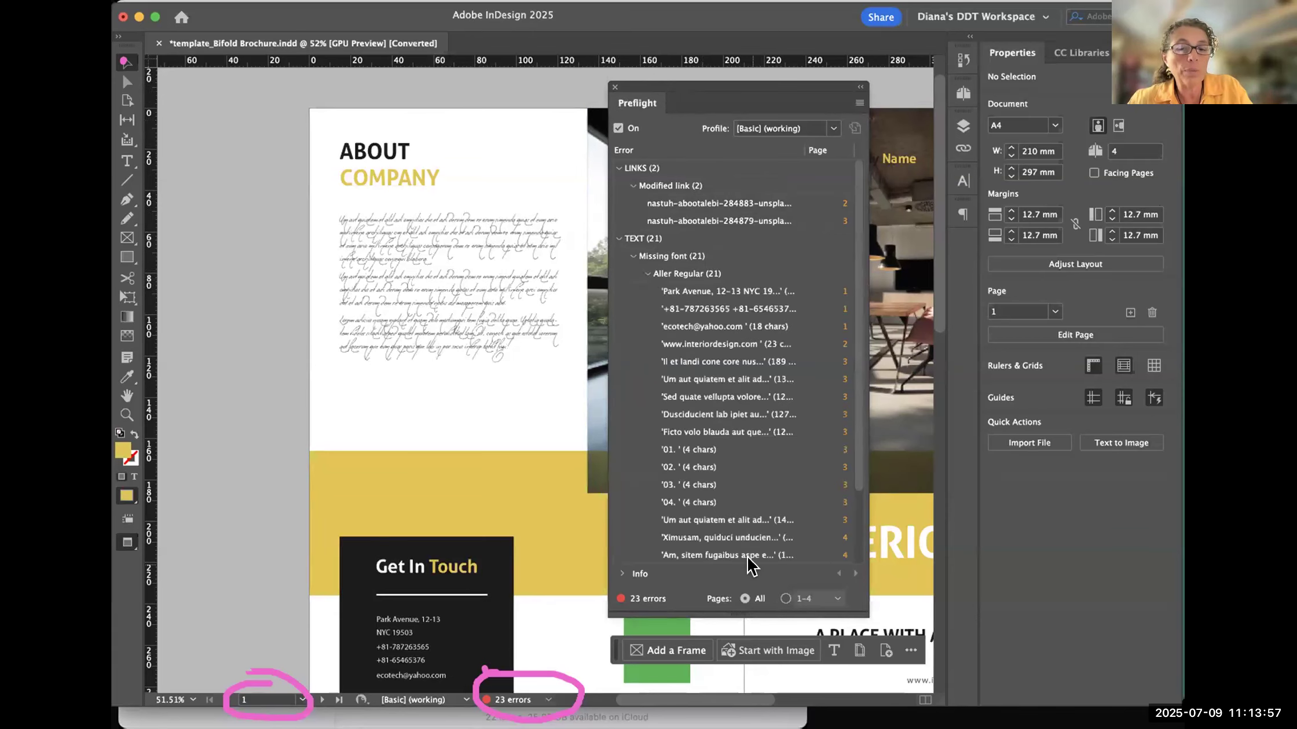
pyautogui.click(842, 362)
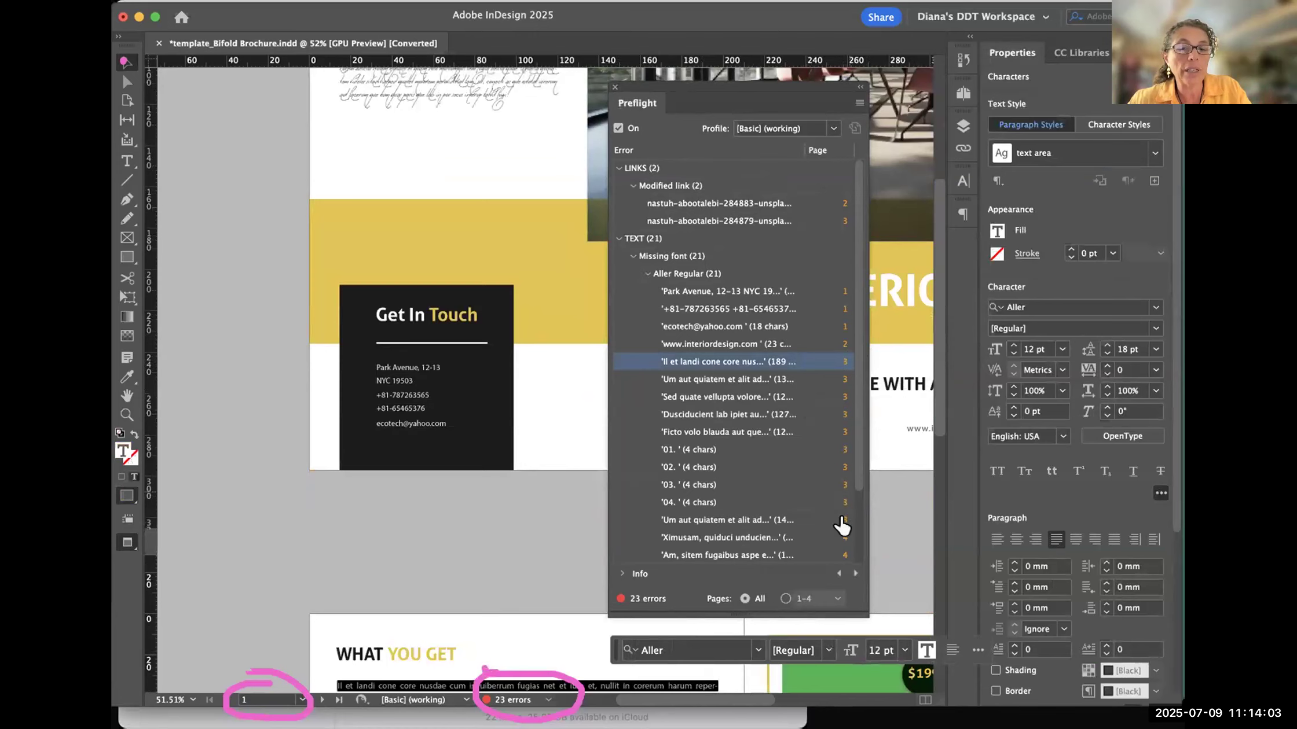
pyautogui.click(842, 538)
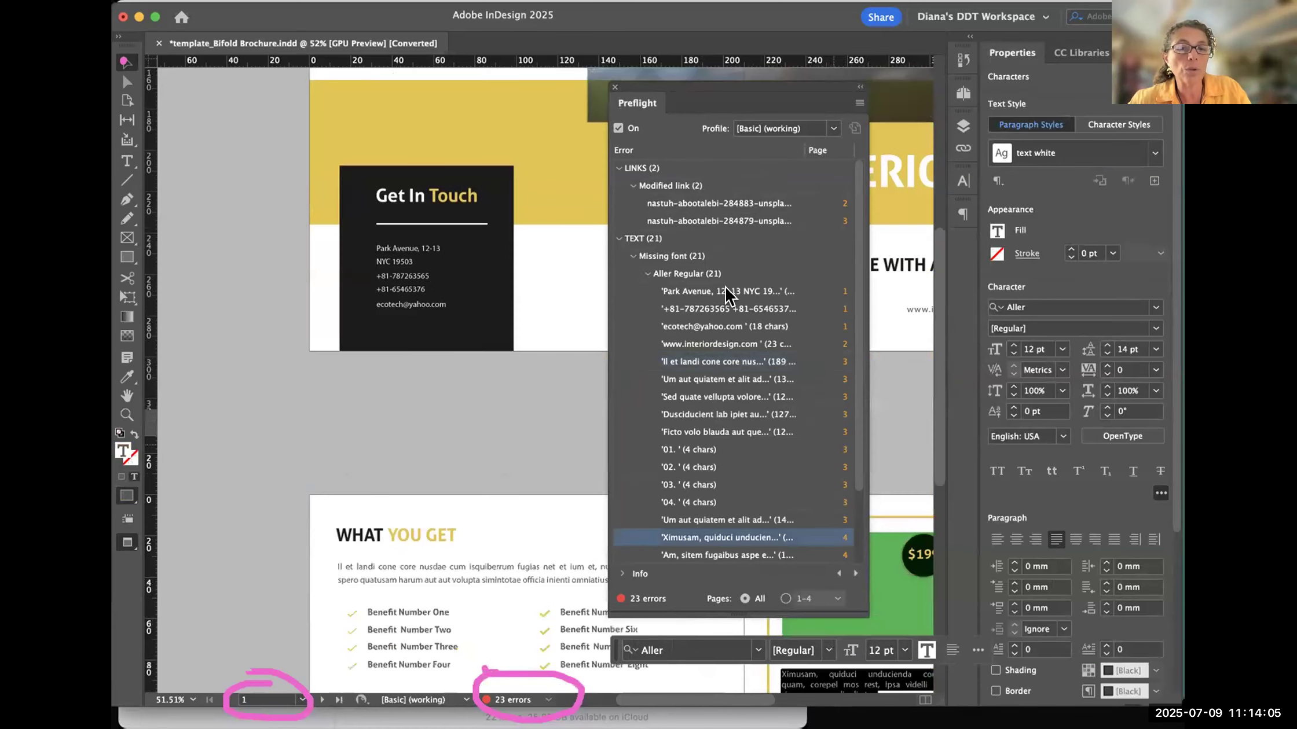
pyautogui.scroll(-1, 720, 129)
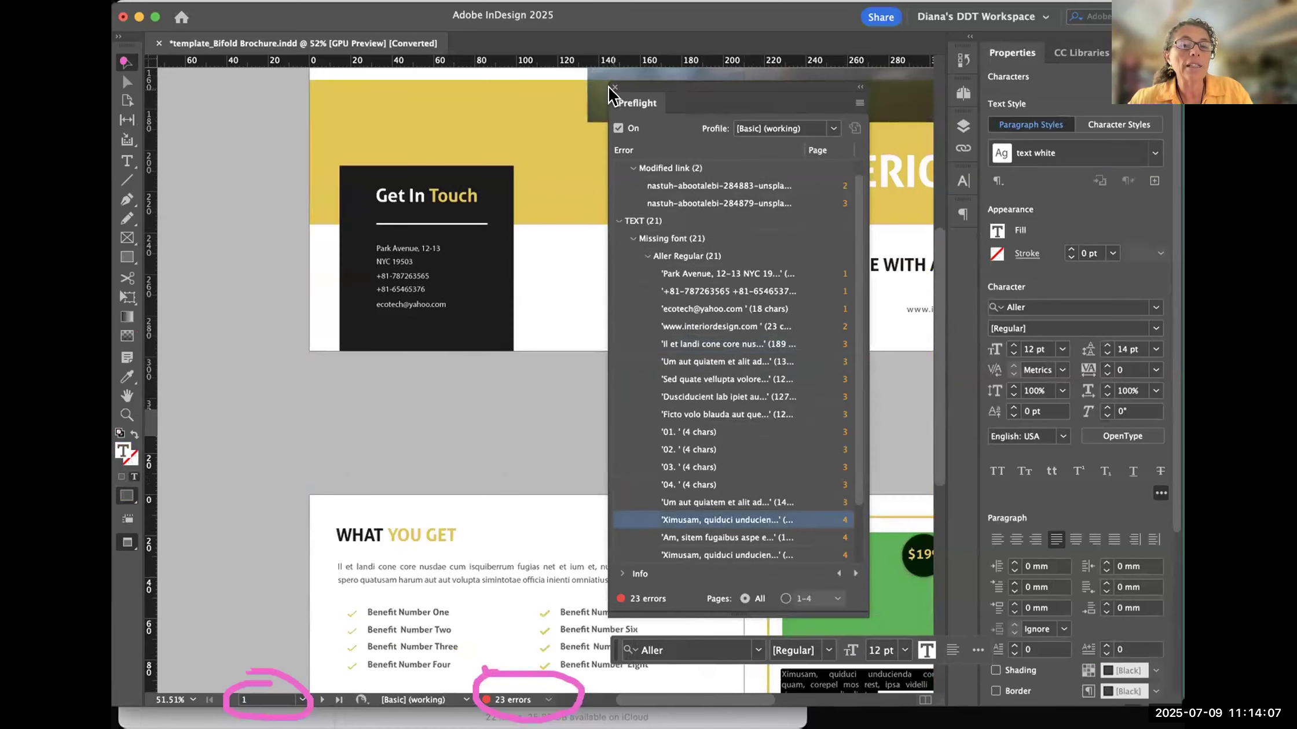
# - Move and close the Preflight panel, reopen it from the document's error status, and close it again
pyautogui.moveTo(650, 93); pyautogui.dragTo(617, 139)
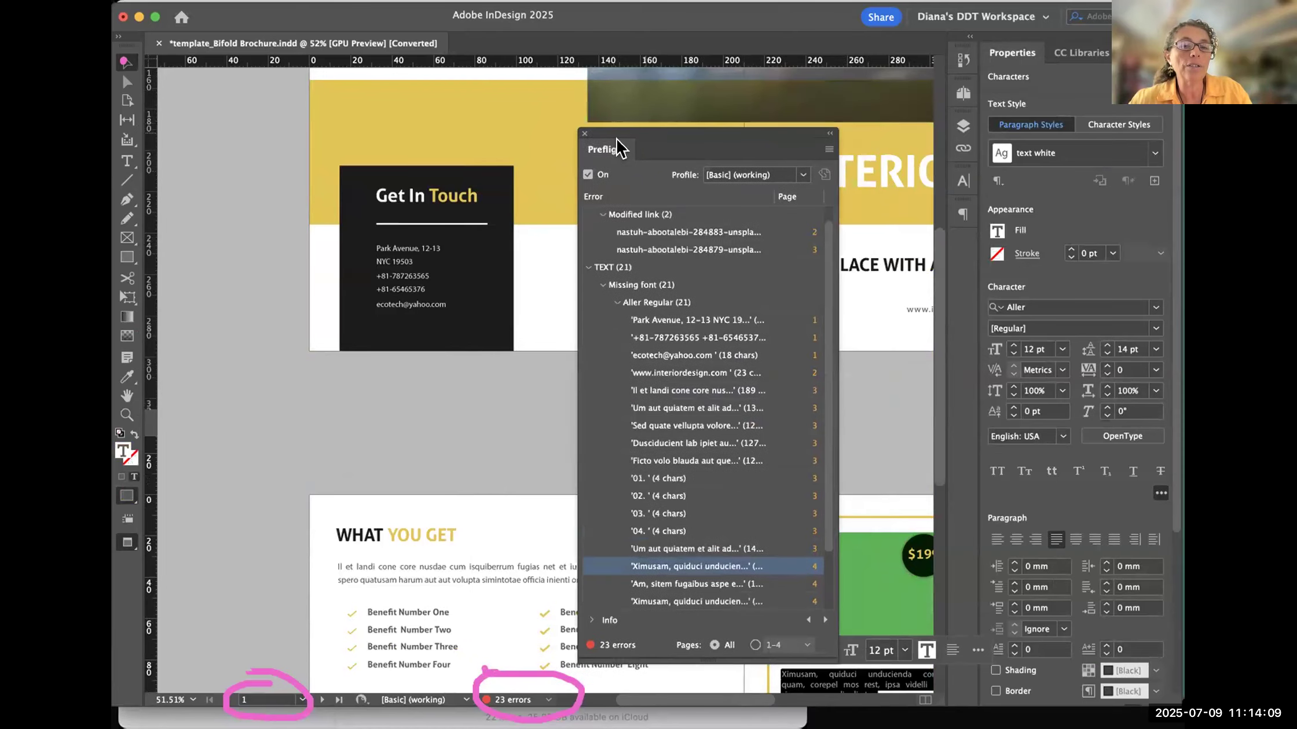
pyautogui.click(583, 134)
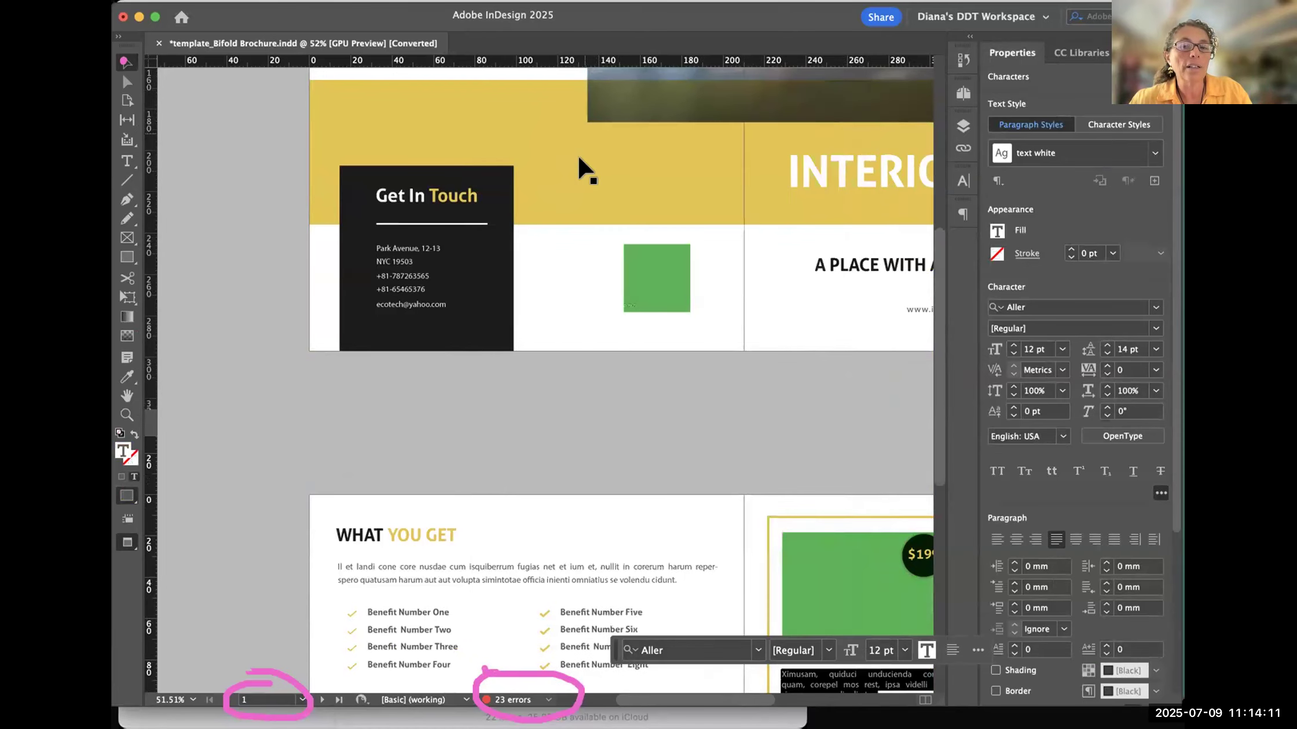
pyautogui.click(549, 700)
pyautogui.click(596, 676)
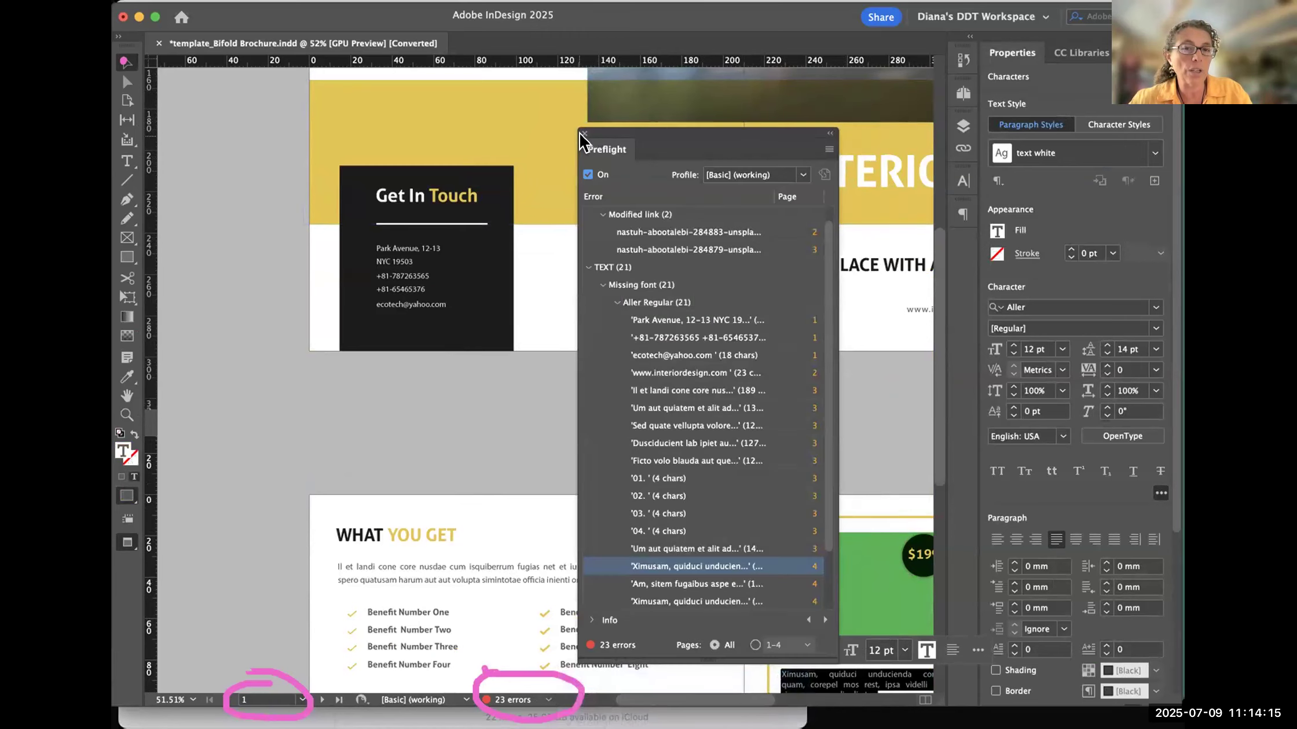
pyautogui.click(583, 134)
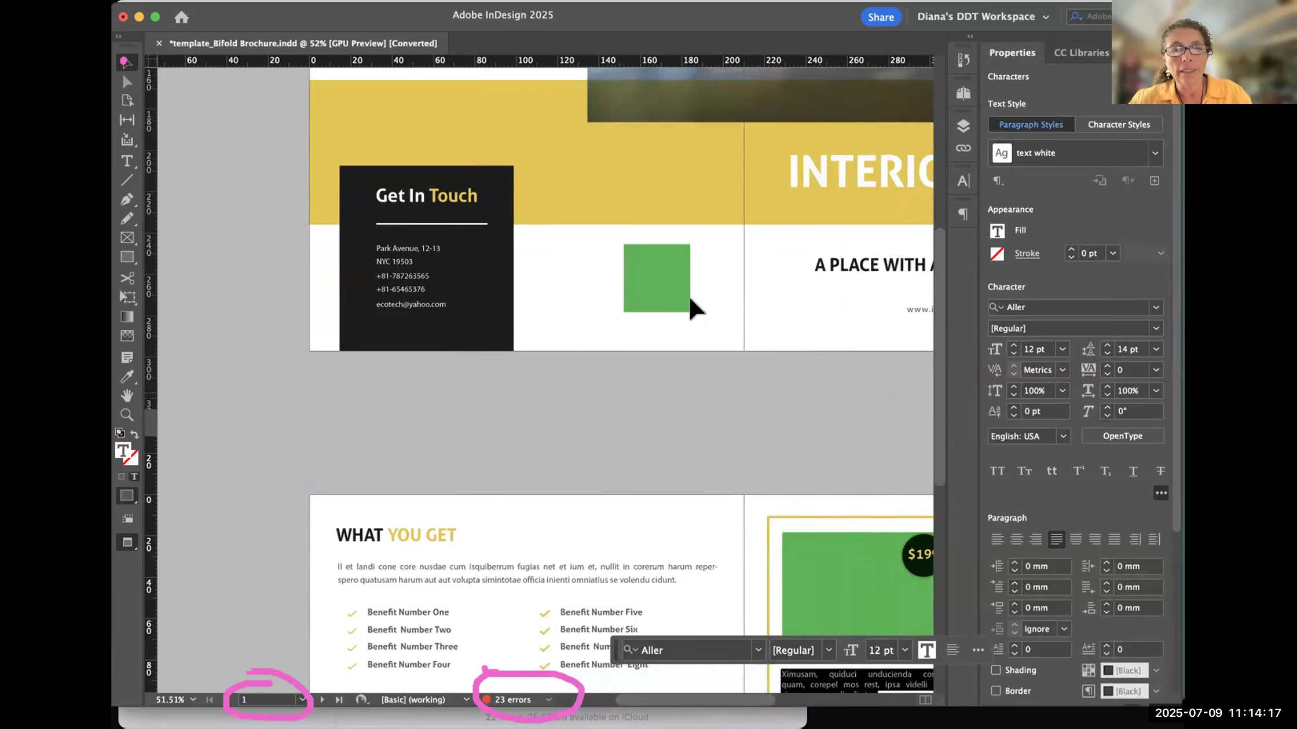
# - Examine the linked meeting-room photo on the cover and the office photo on page 3
pyautogui.scroll(2, 712, 249)
pyautogui.hscroll(2, 712, 249)
pyautogui.scroll(5, 738, 206)
pyautogui.hscroll(3, 739, 206)
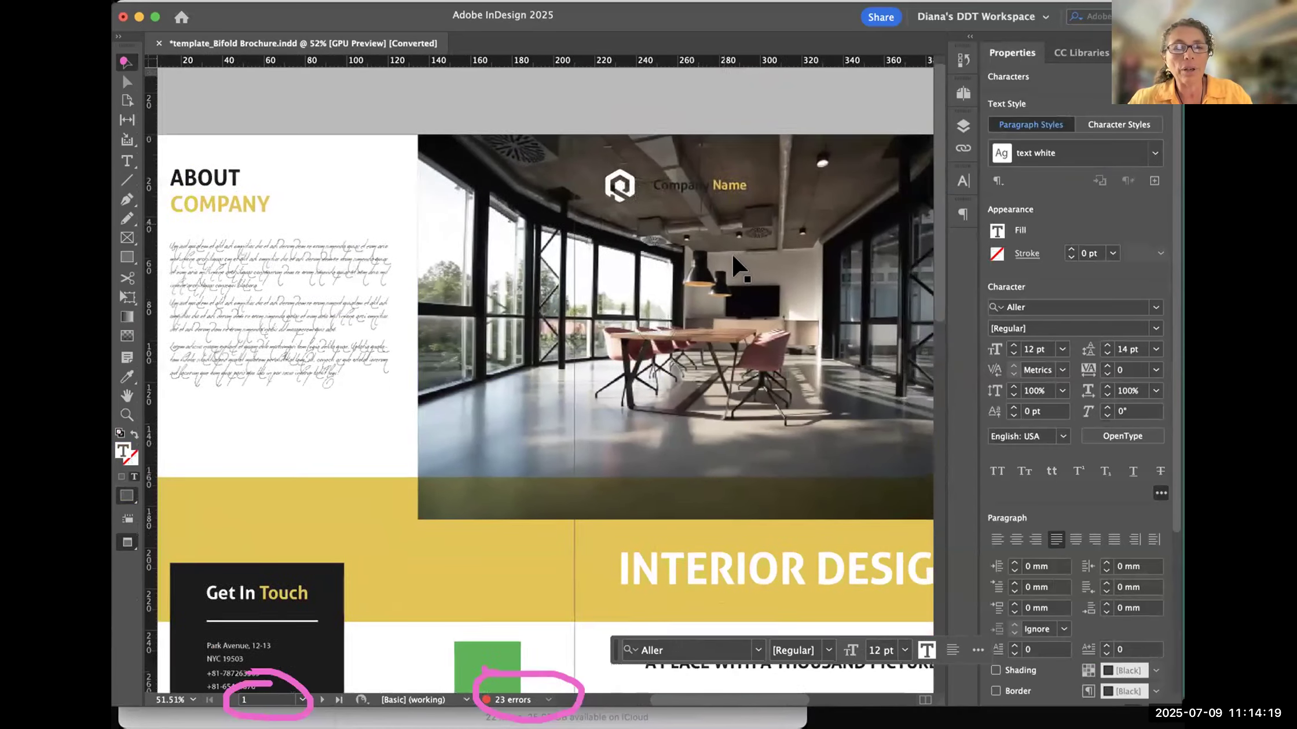
pyautogui.scroll(1, 666, 373)
pyautogui.hscroll(2, 665, 373)
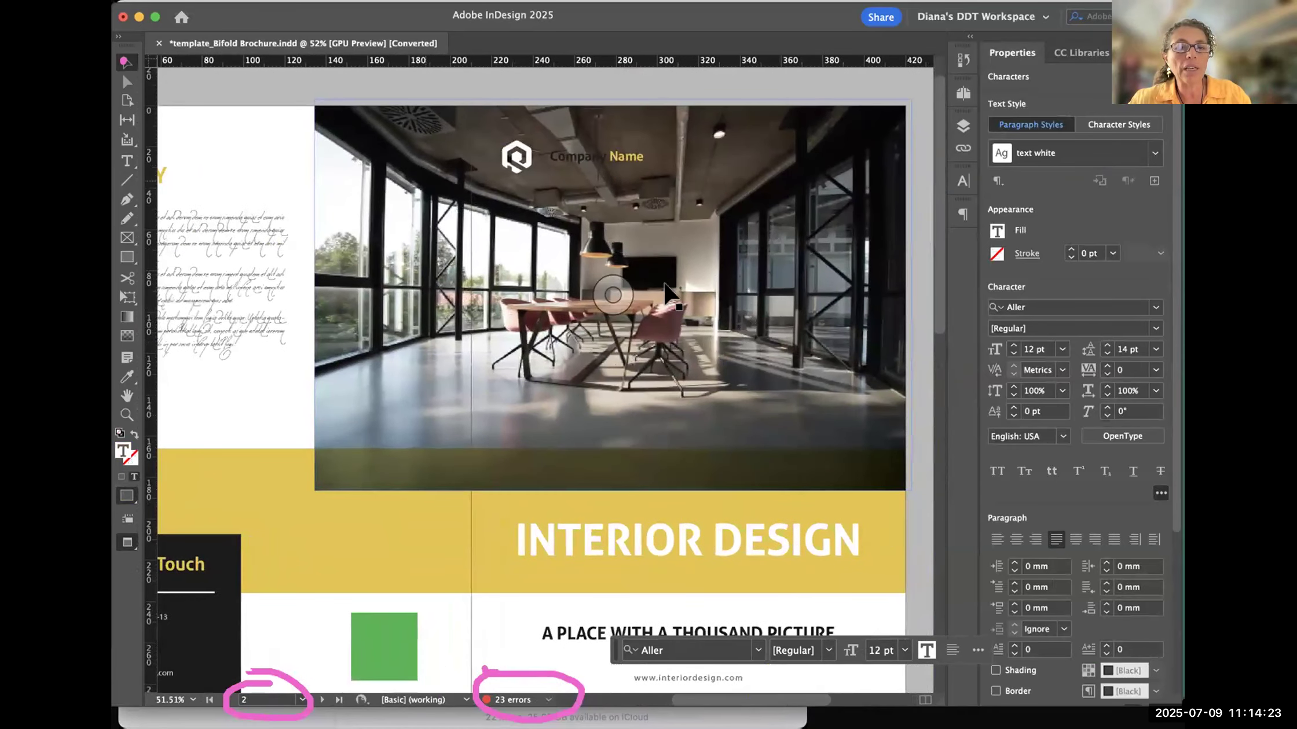
pyautogui.scroll(-5, 671, 301)
pyautogui.hscroll(-2, 672, 301)
pyautogui.scroll(-10, 695, 317)
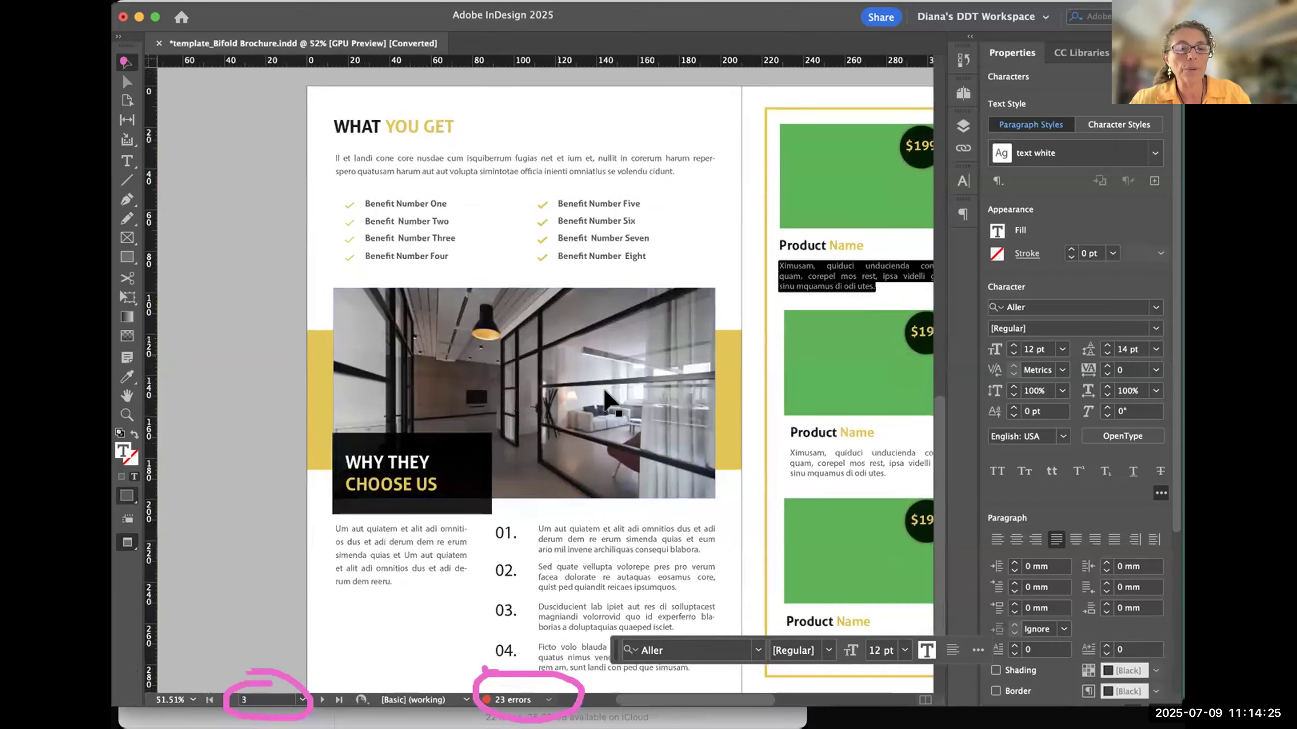
pyautogui.scroll(10, 610, 412)
pyautogui.hscroll(3, 610, 412)
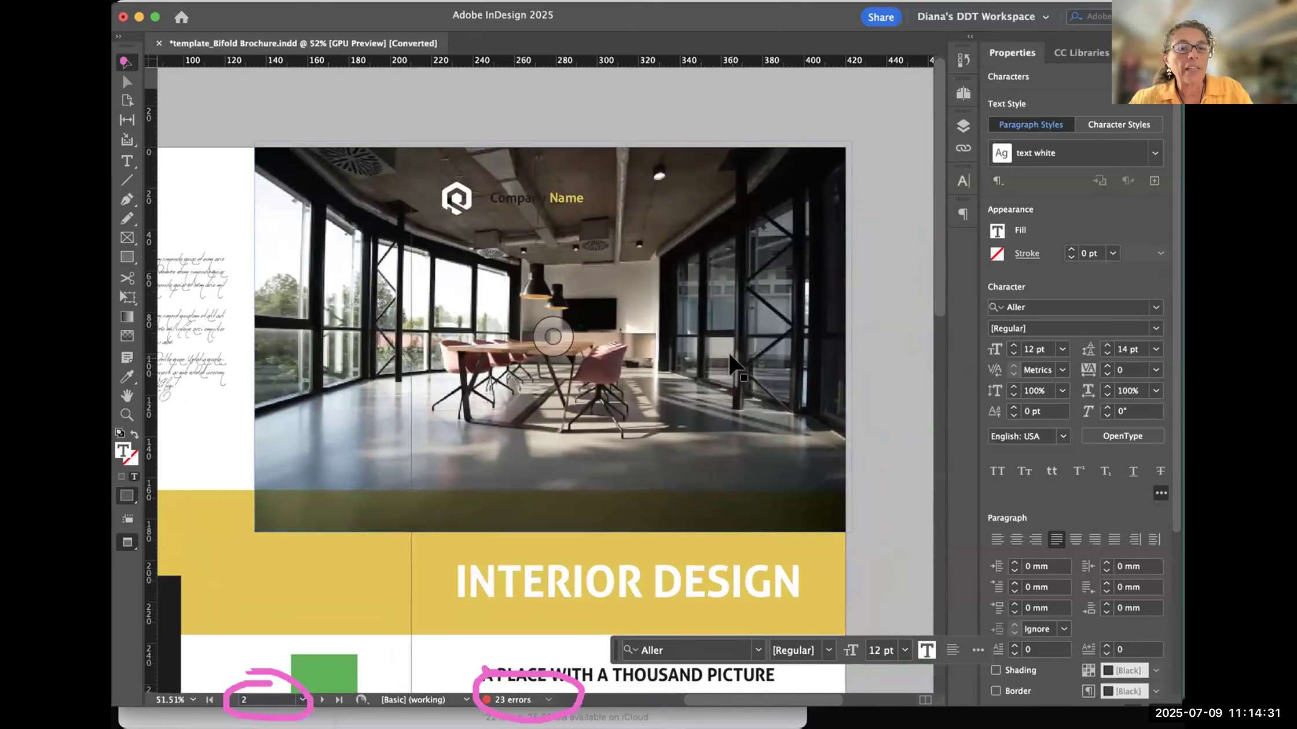
# - Select the cover photo, show the document's links, and update the modified images on pages 3 and 2
pyautogui.click(718, 169)
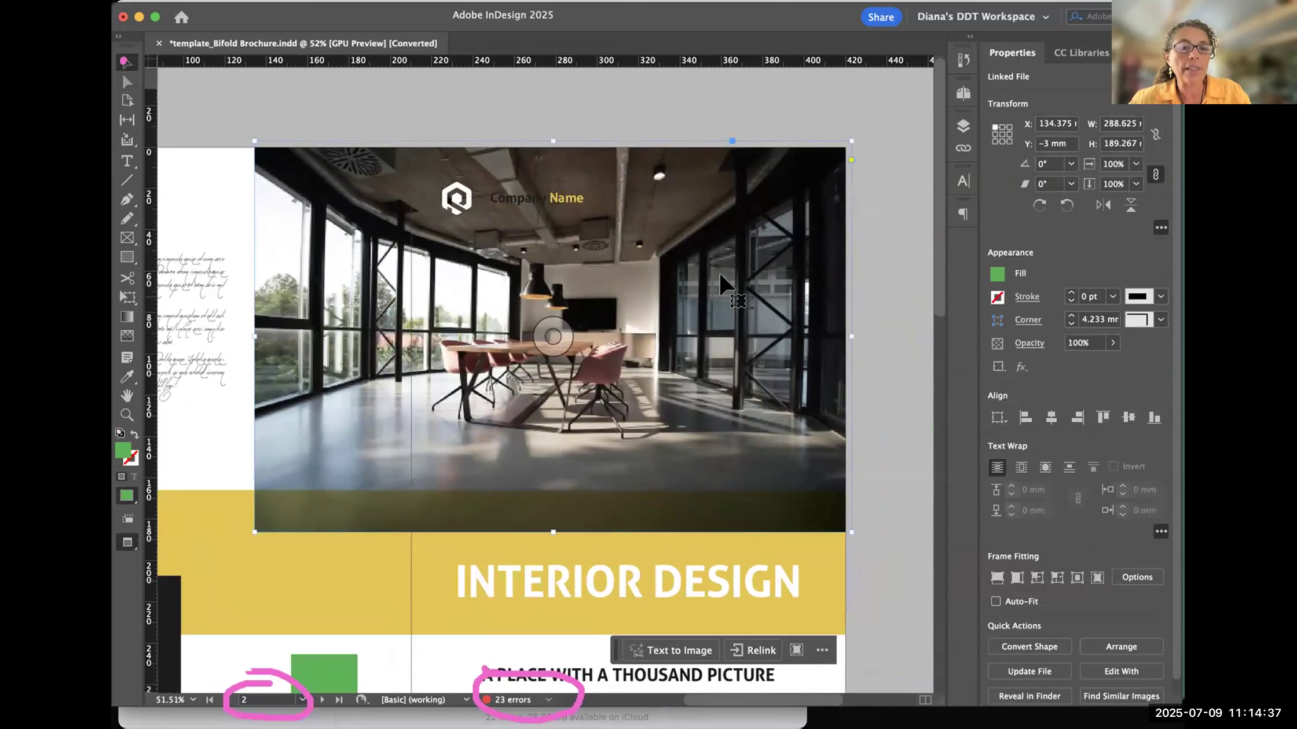
pyautogui.click(961, 149)
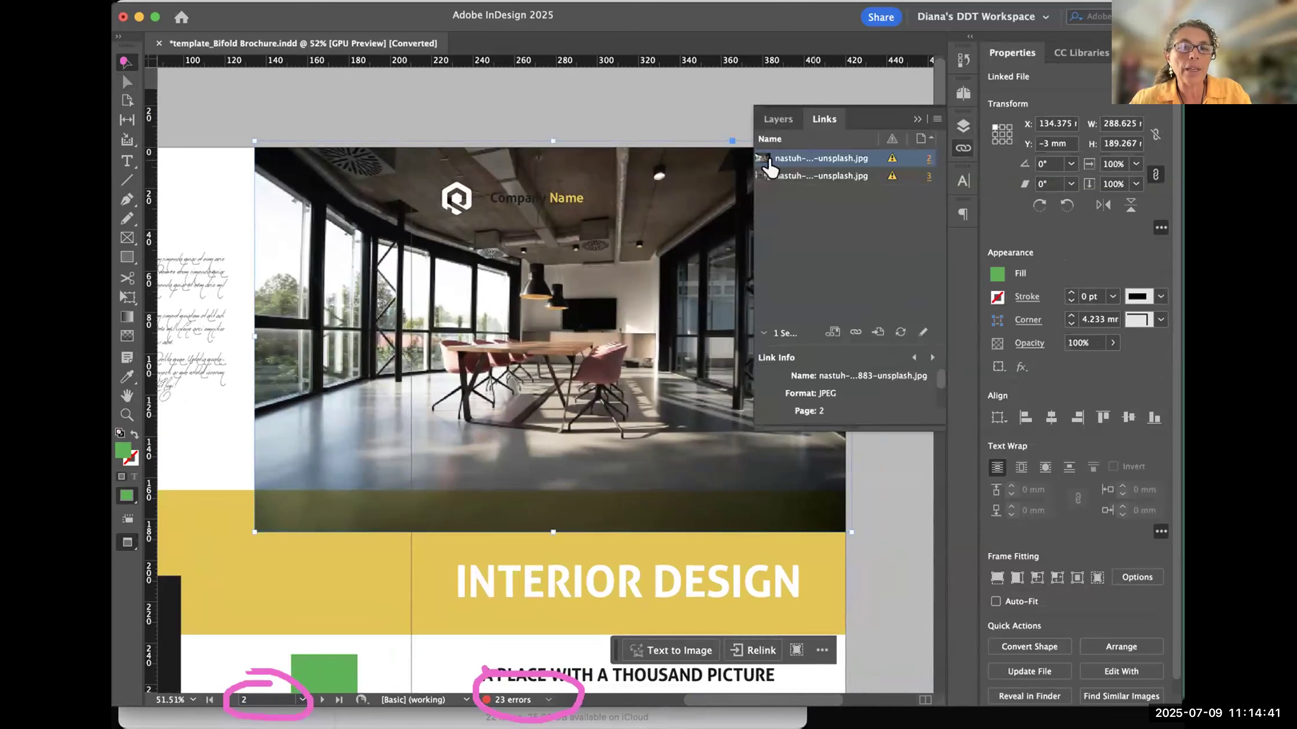
pyautogui.moveTo(891, 167)
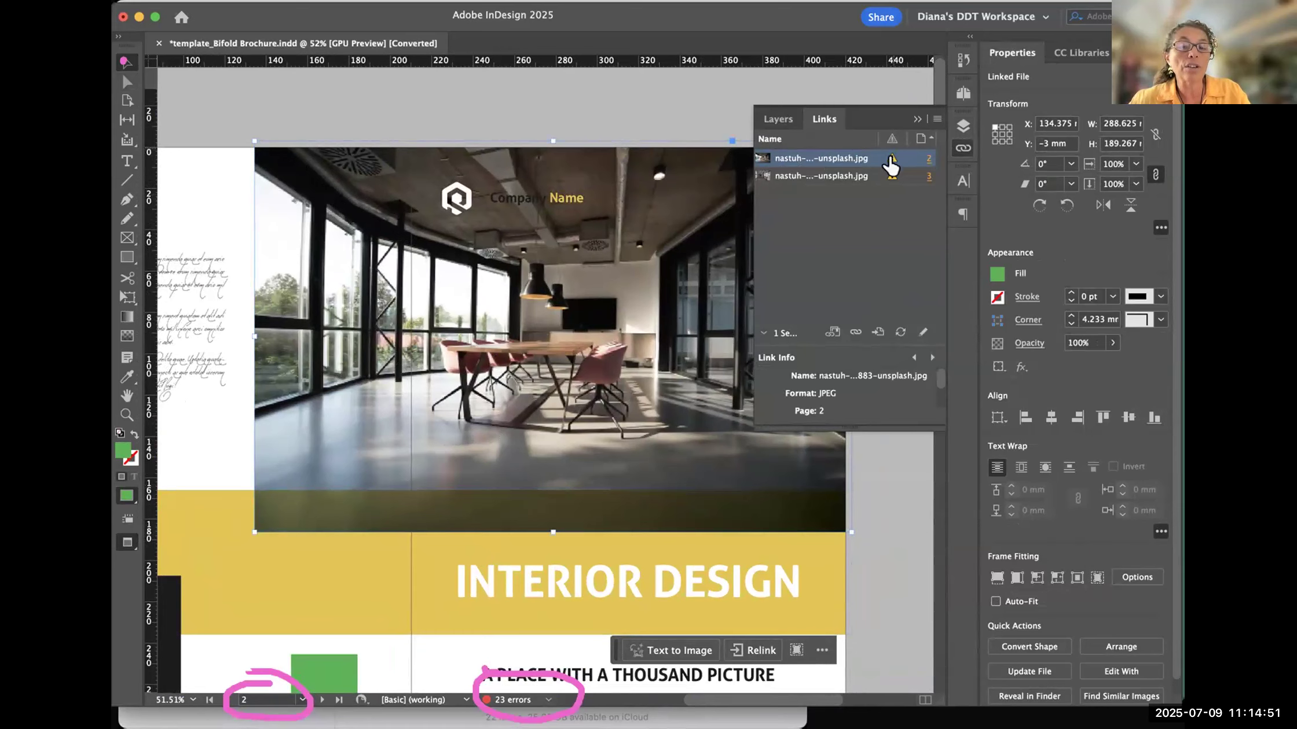
pyautogui.click(890, 178)
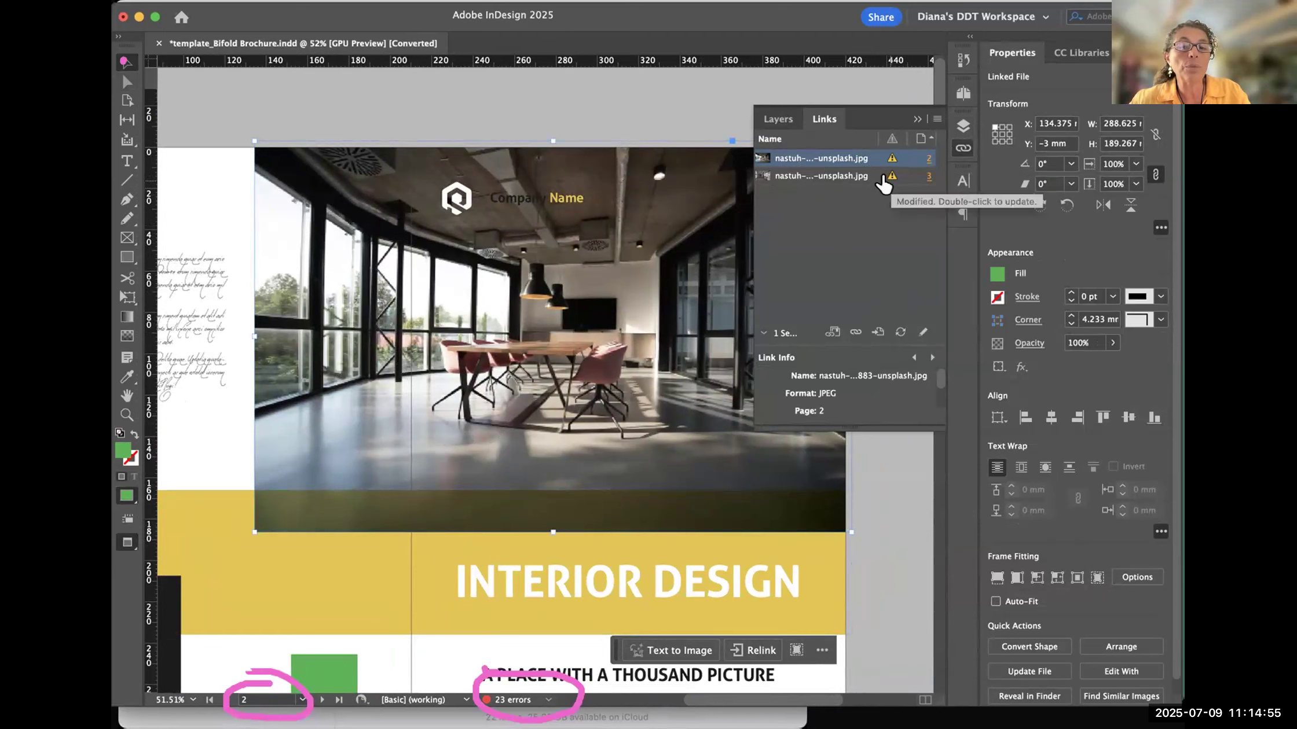
pyautogui.click(884, 181)
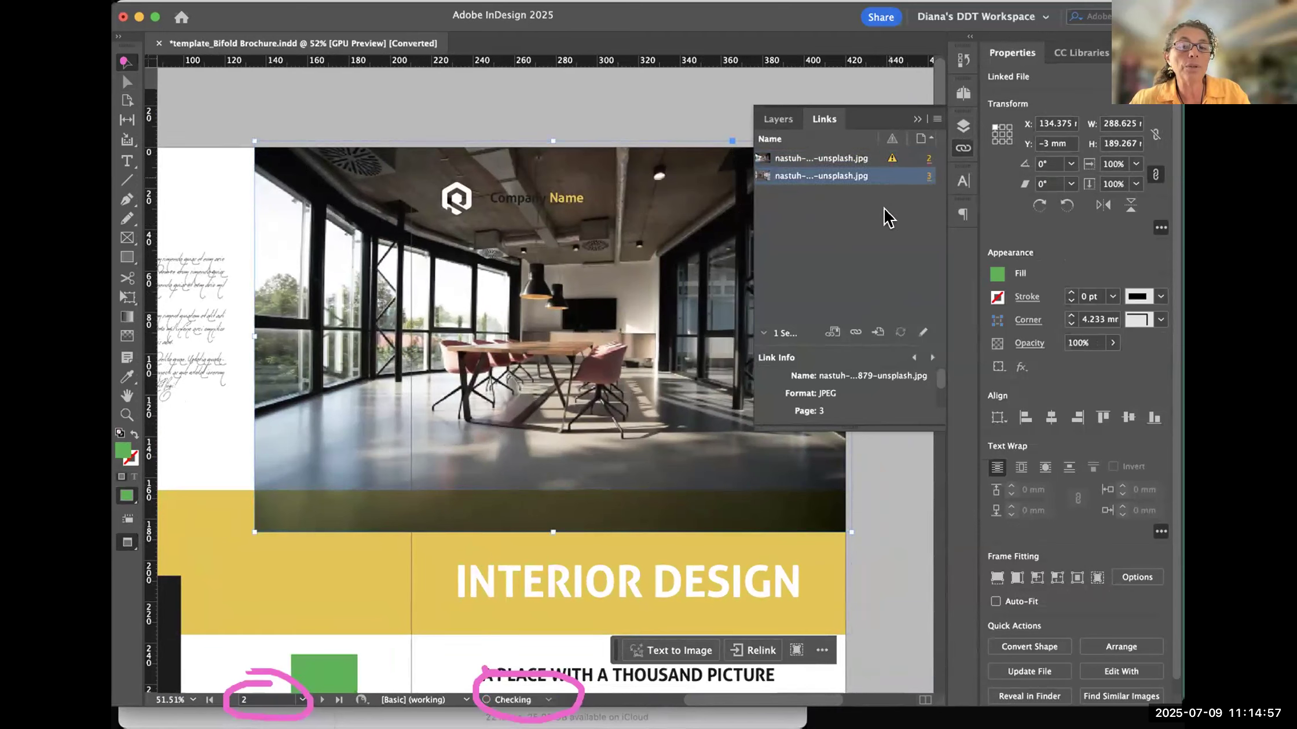
pyautogui.click(886, 165)
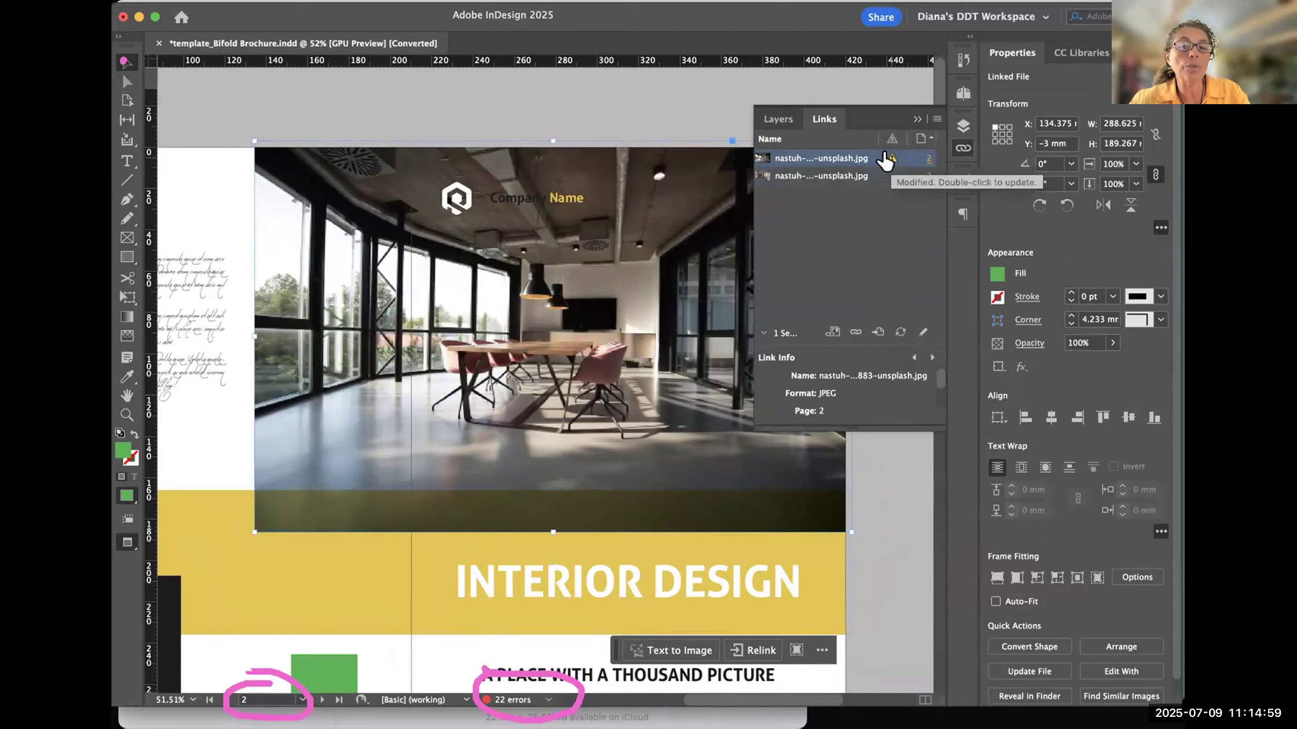
pyautogui.doubleClick(884, 159)
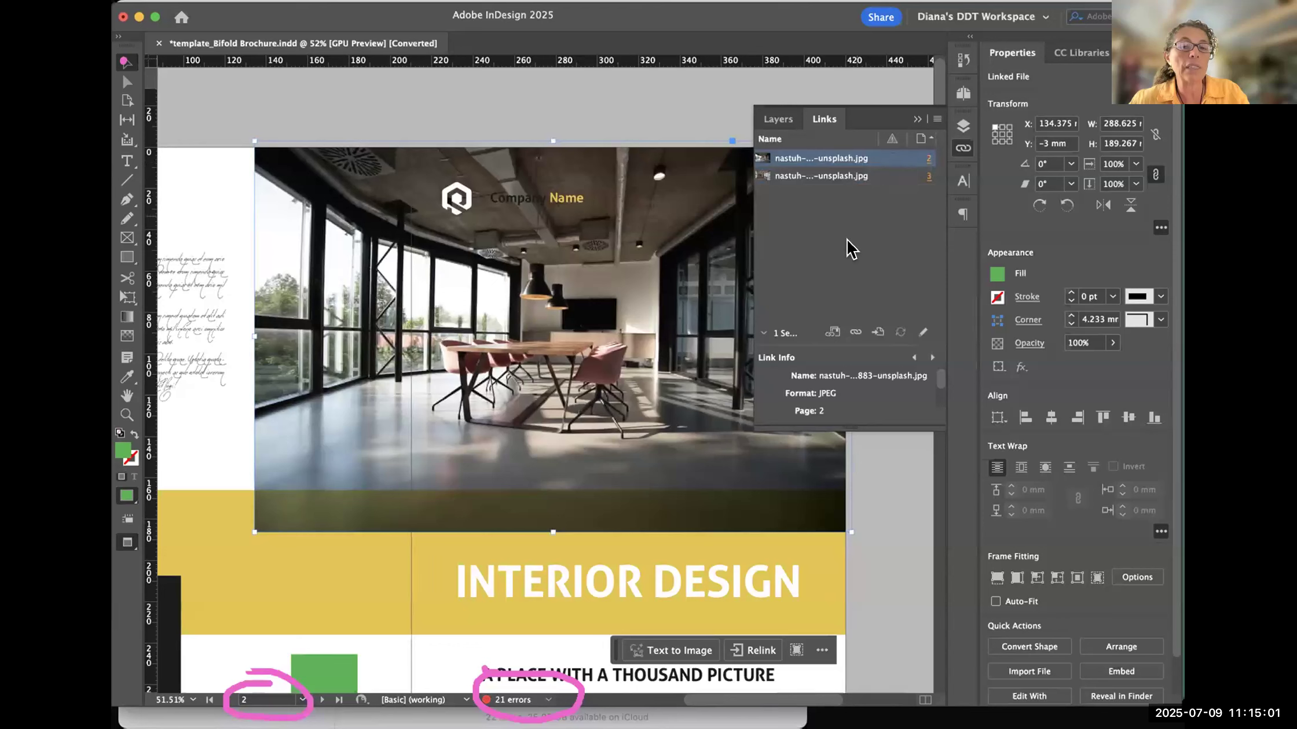
pyautogui.click(848, 250)
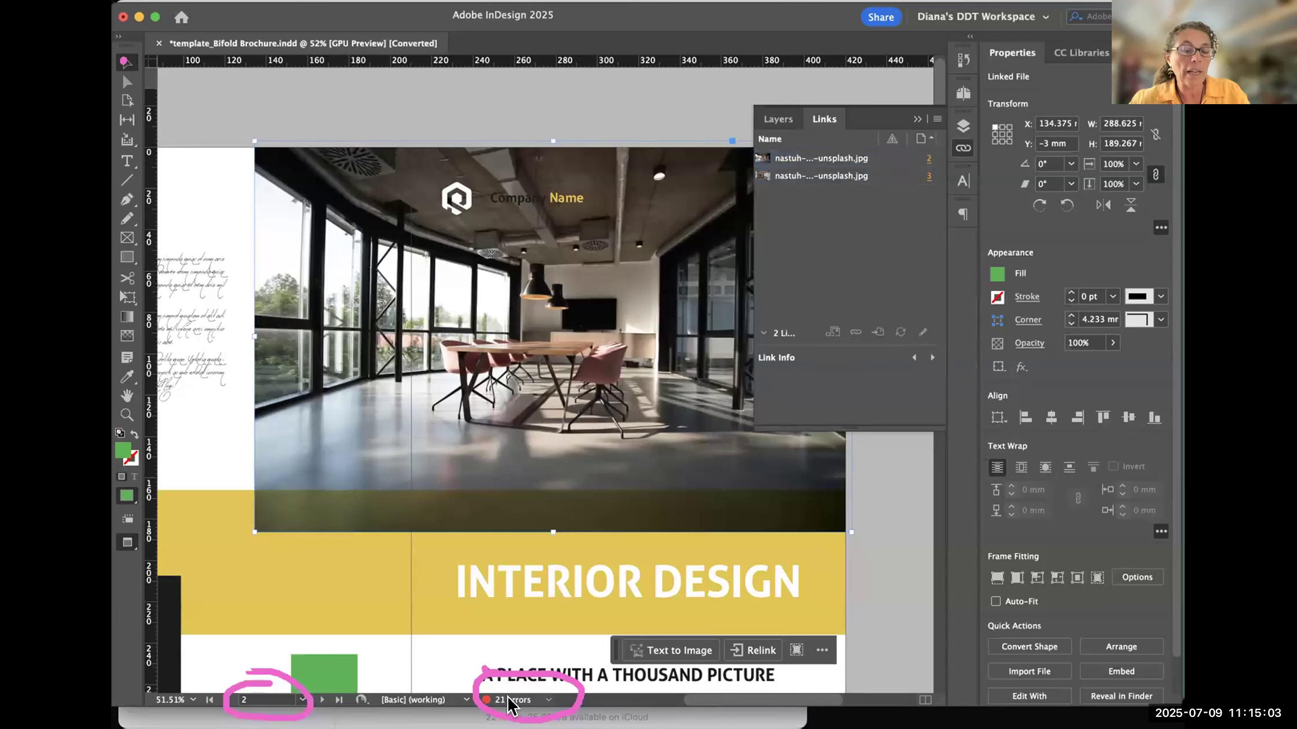
# - Reopen the Preflight panel to check the remaining errors and collapse the missing font category
pyautogui.click(549, 700)
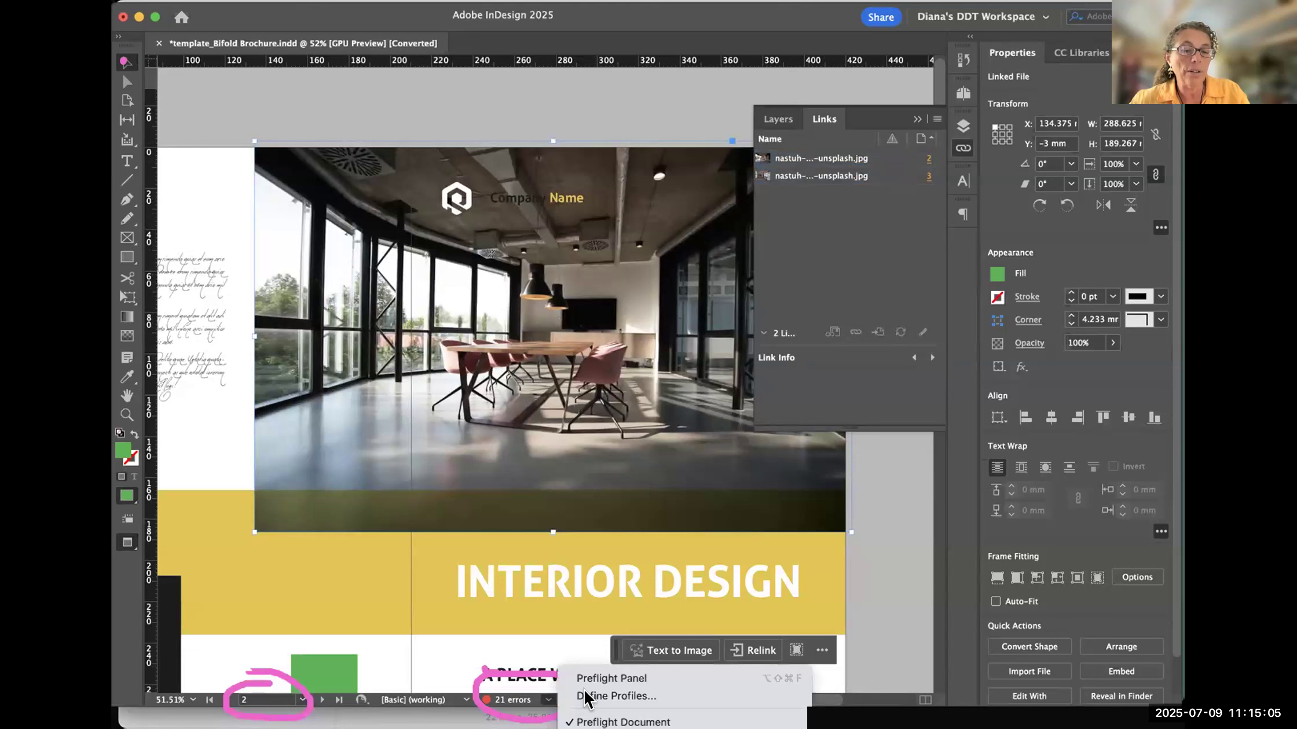
pyautogui.click(602, 676)
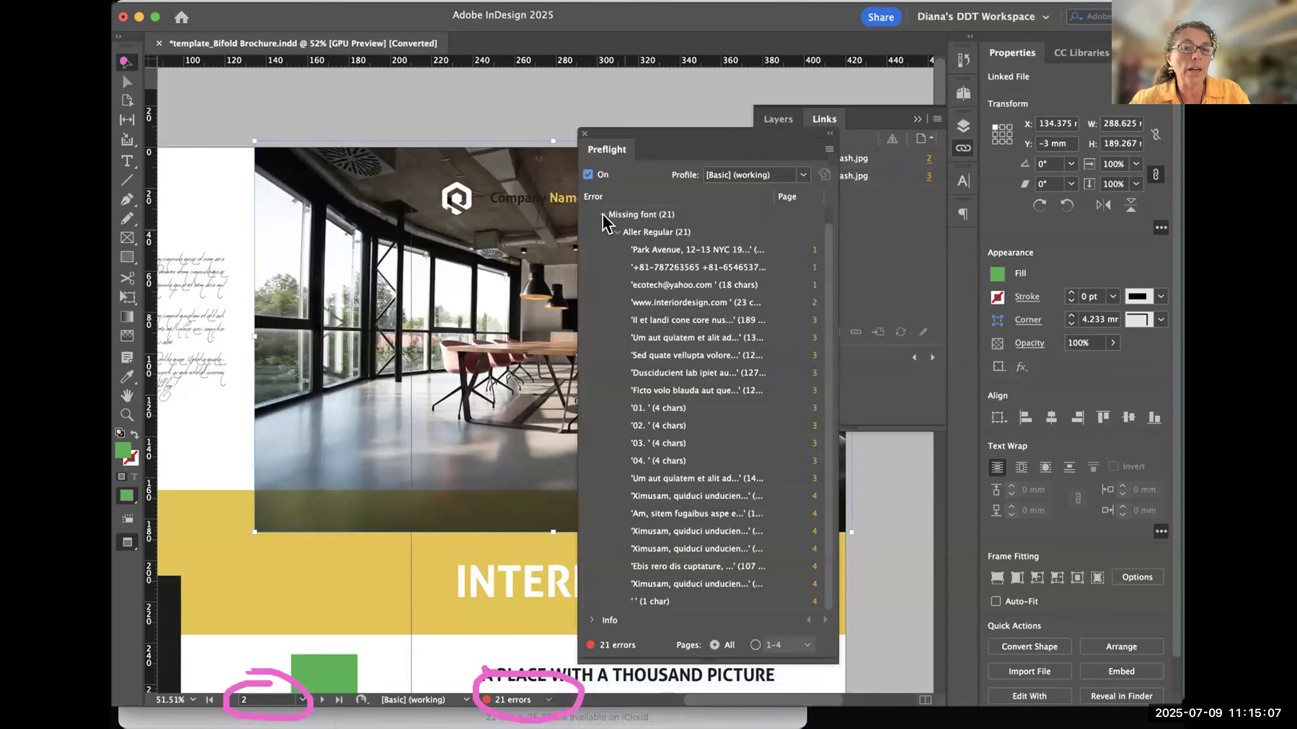
pyautogui.click(600, 215)
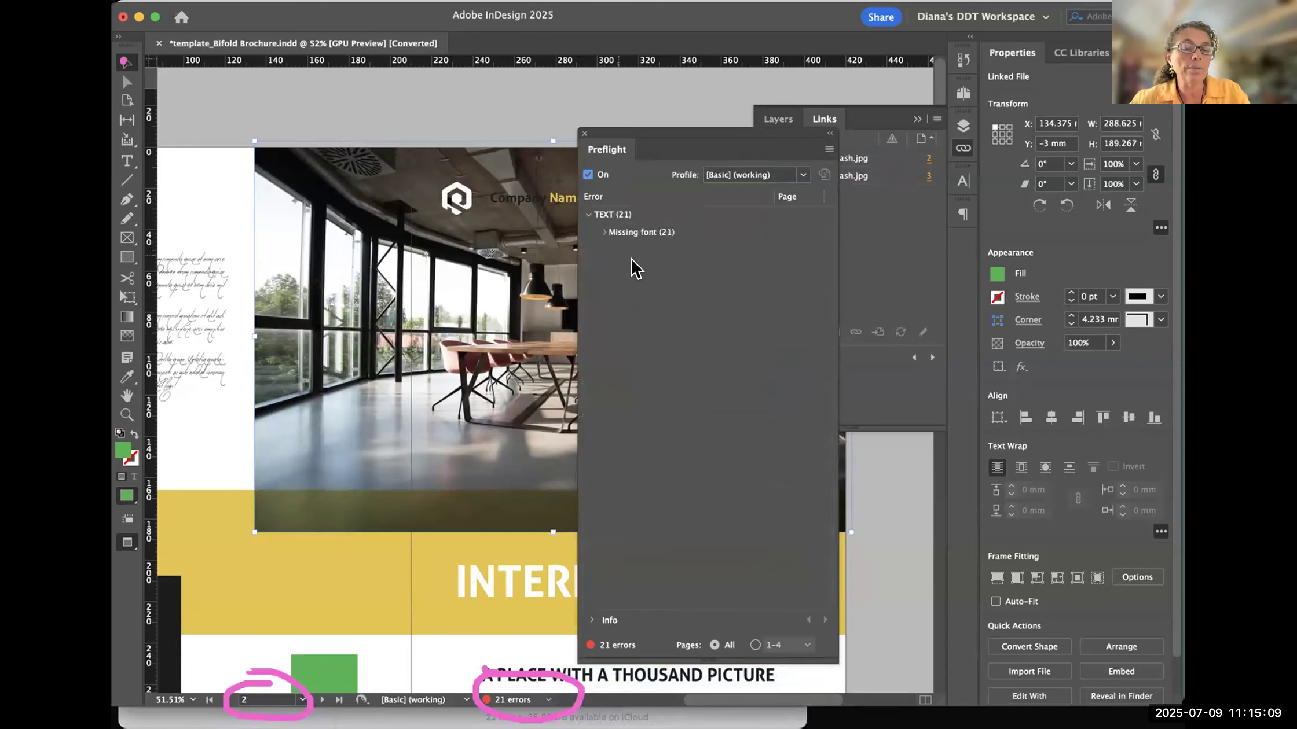
# - Check the font of the About Company body text on page 1 and close the Preflight panel
pyautogui.moveTo(683, 134); pyautogui.dragTo(481, 148)
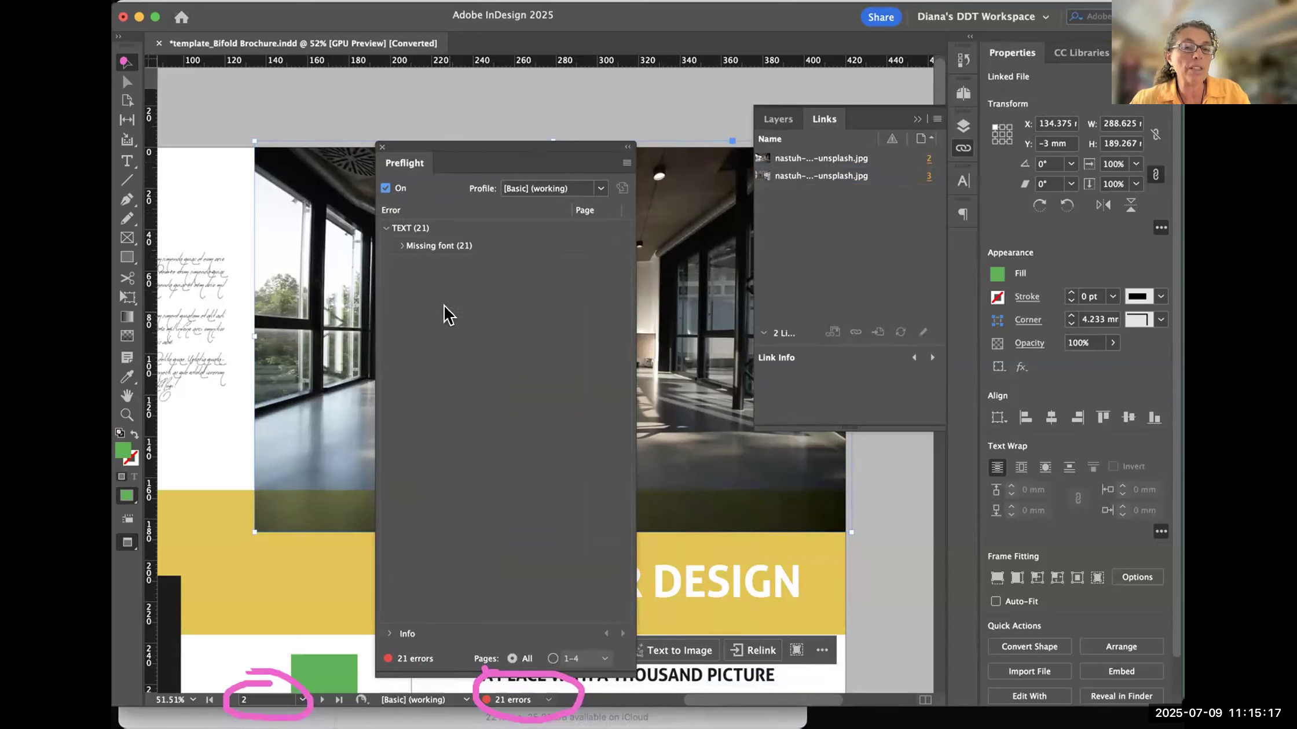
pyautogui.click(180, 282)
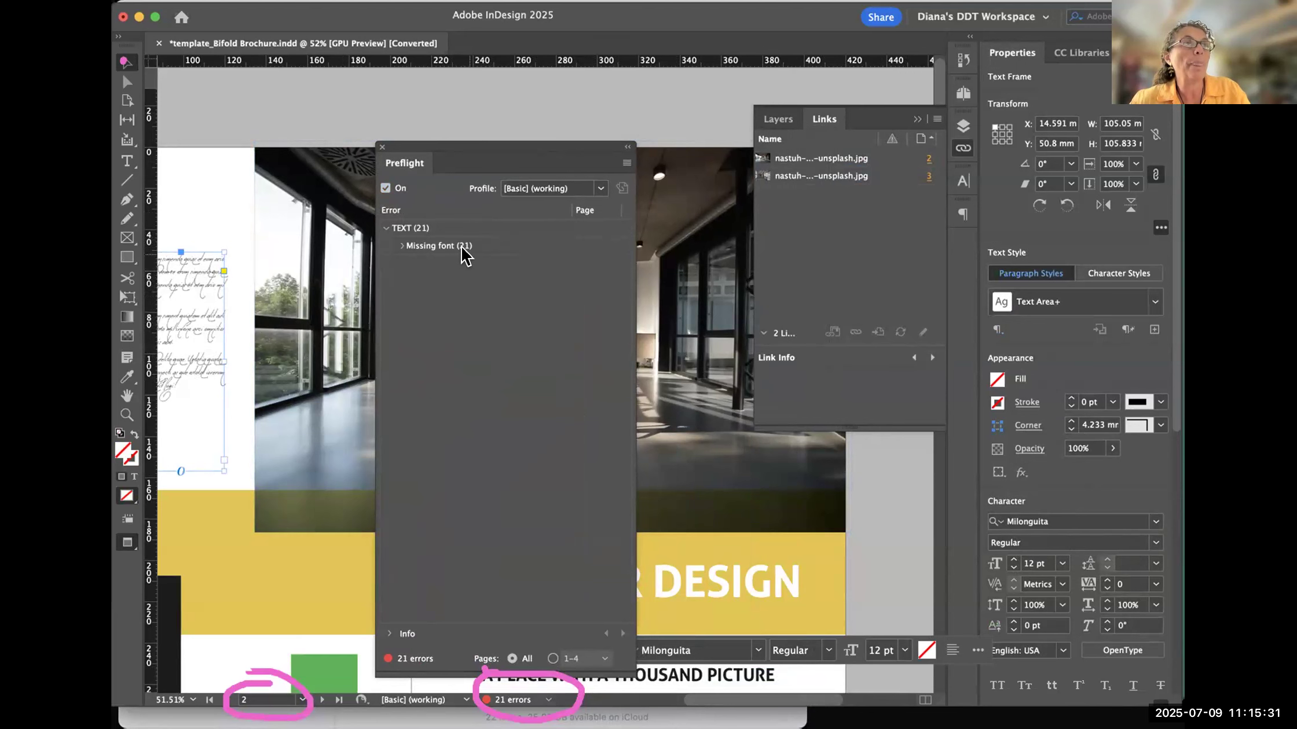
pyautogui.moveTo(179, 335); pyautogui.dragTo(346, 347)
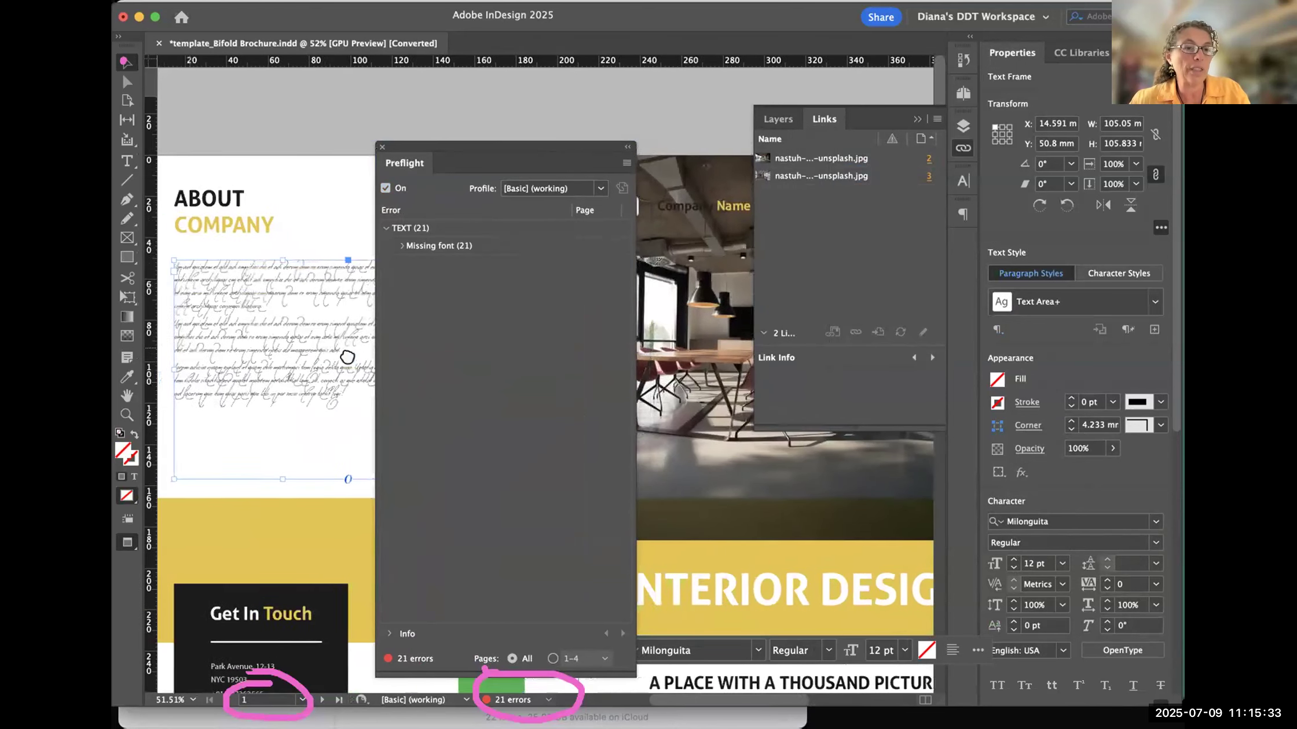
pyautogui.moveTo(480, 147); pyautogui.dragTo(564, 74)
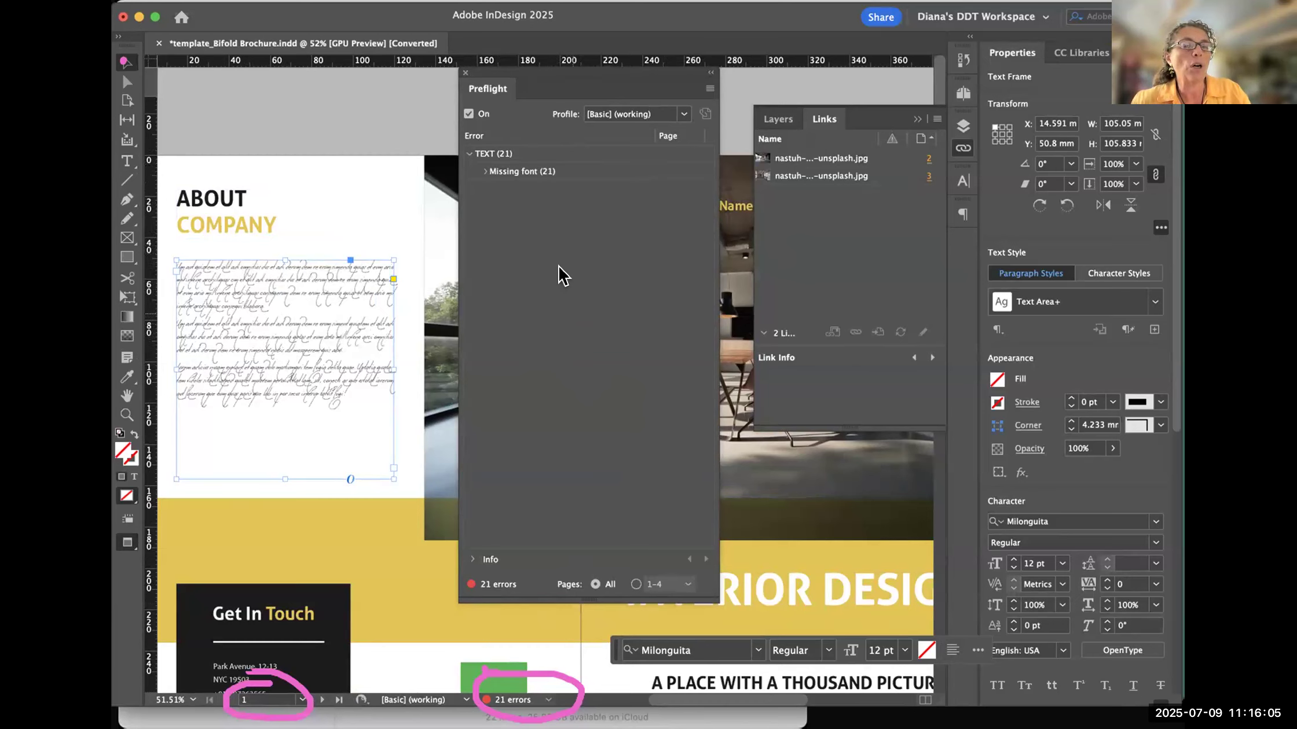
pyautogui.click(465, 73)
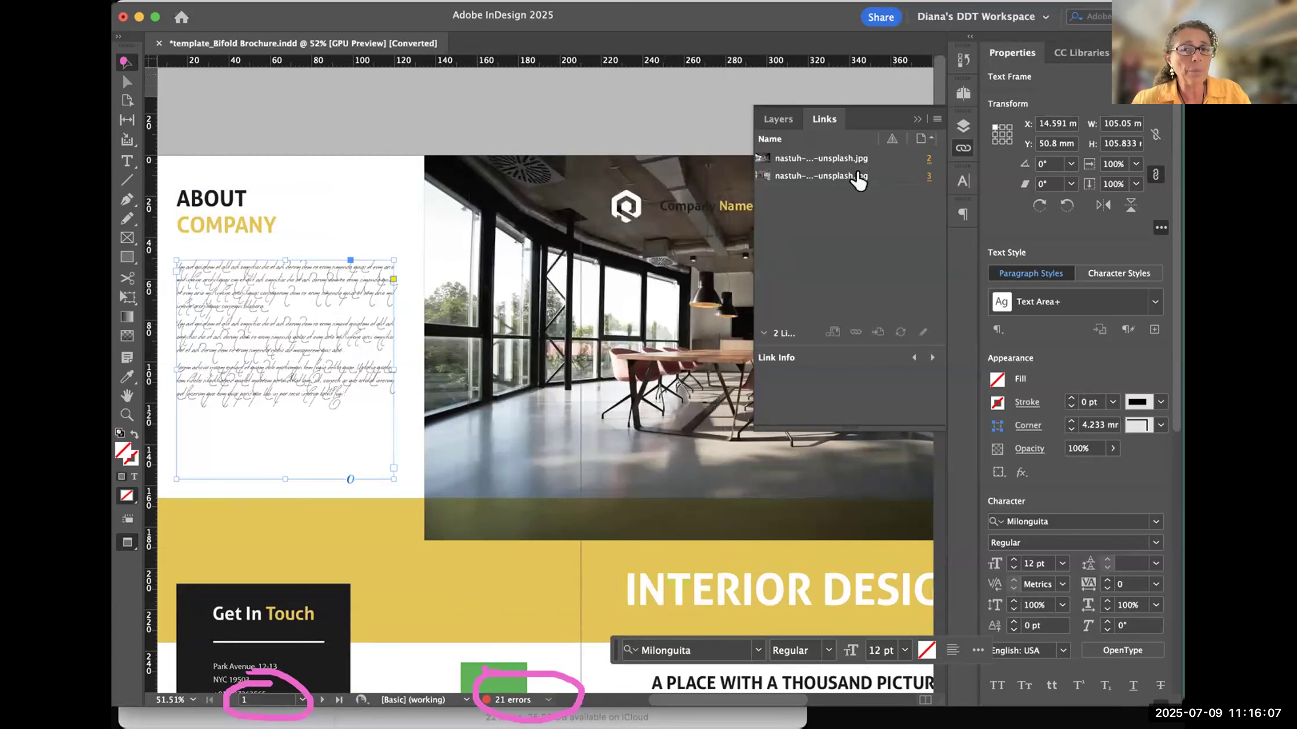
# - Select the cover photo to check its entry among the document's links and collapse the Links panel
pyautogui.click(573, 183)
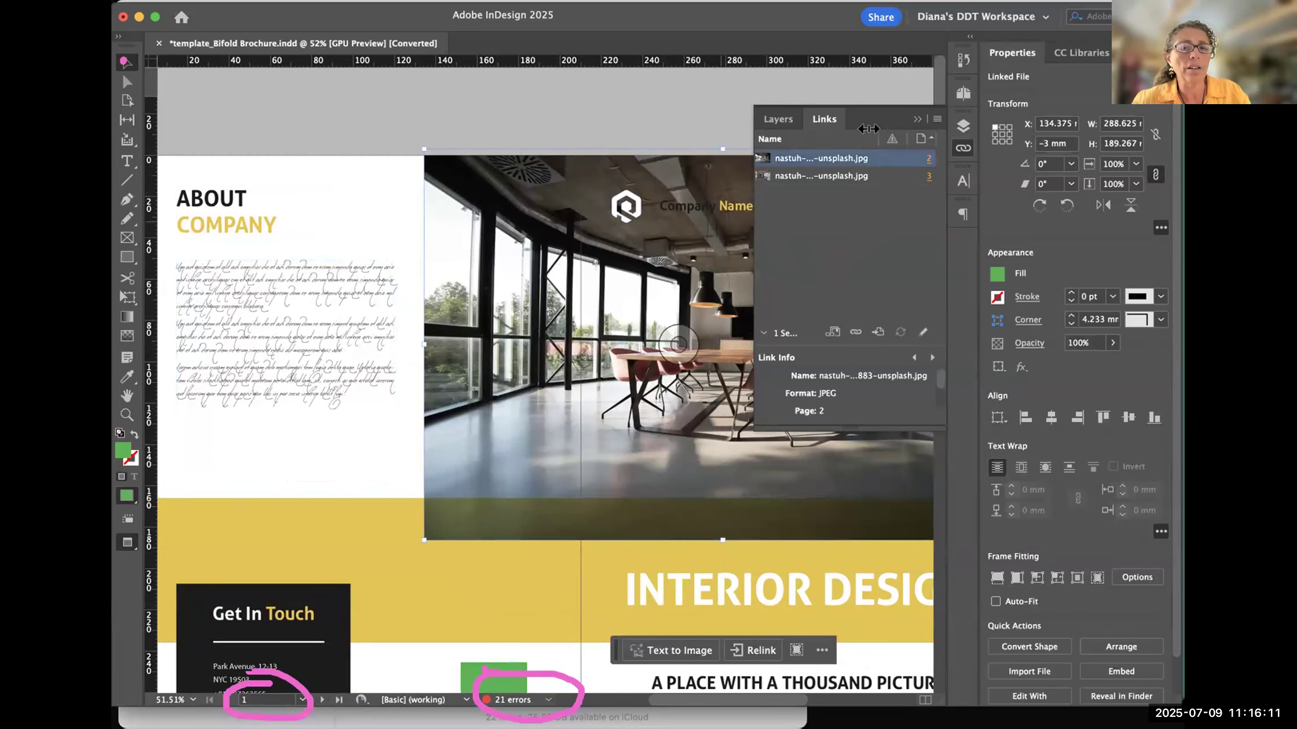
pyautogui.hscroll(5, 666, 319)
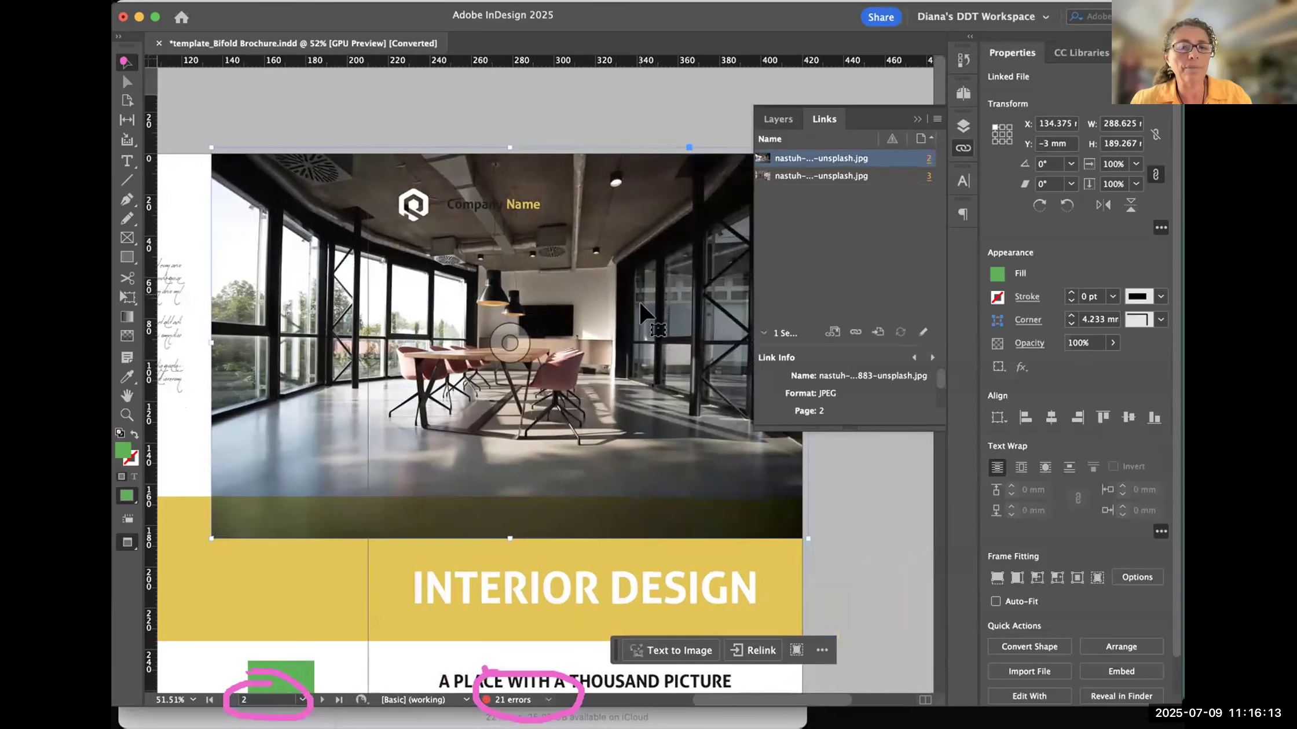
pyautogui.hscroll(-1, 686, 188)
pyautogui.scroll(-1, 686, 188)
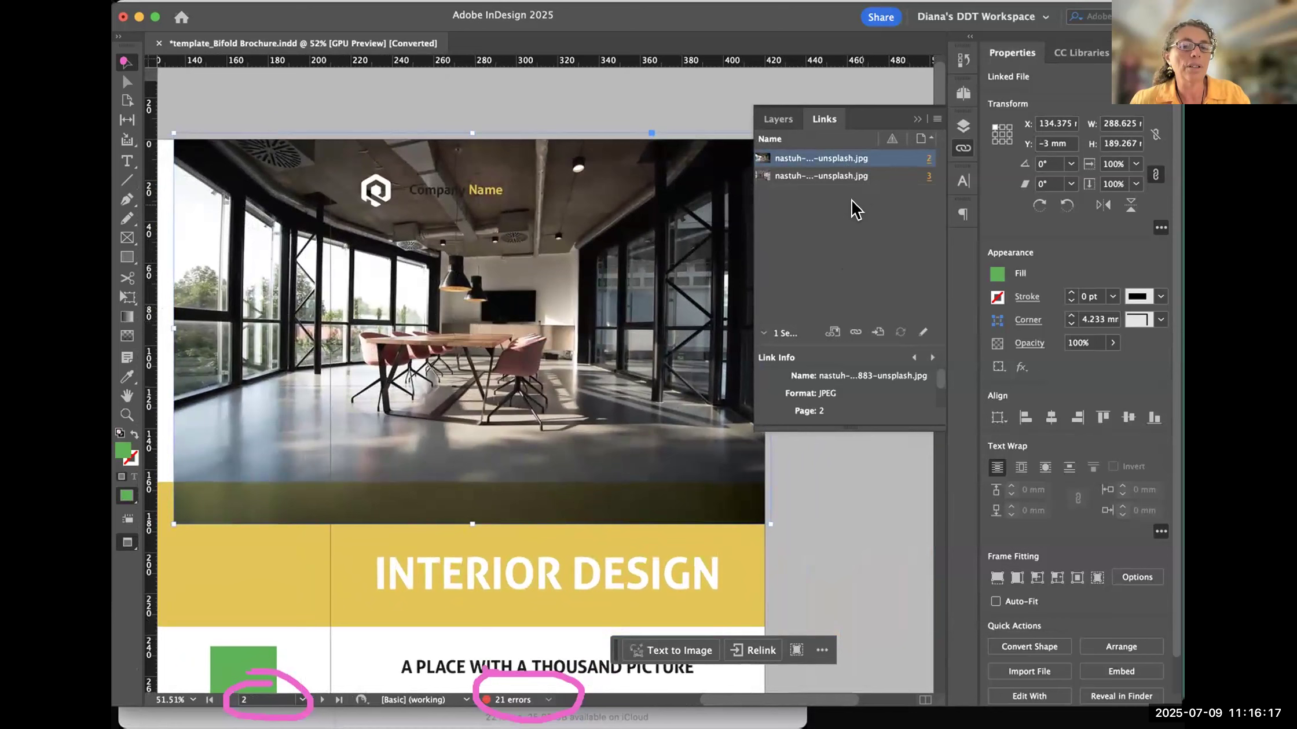
pyautogui.click(847, 235)
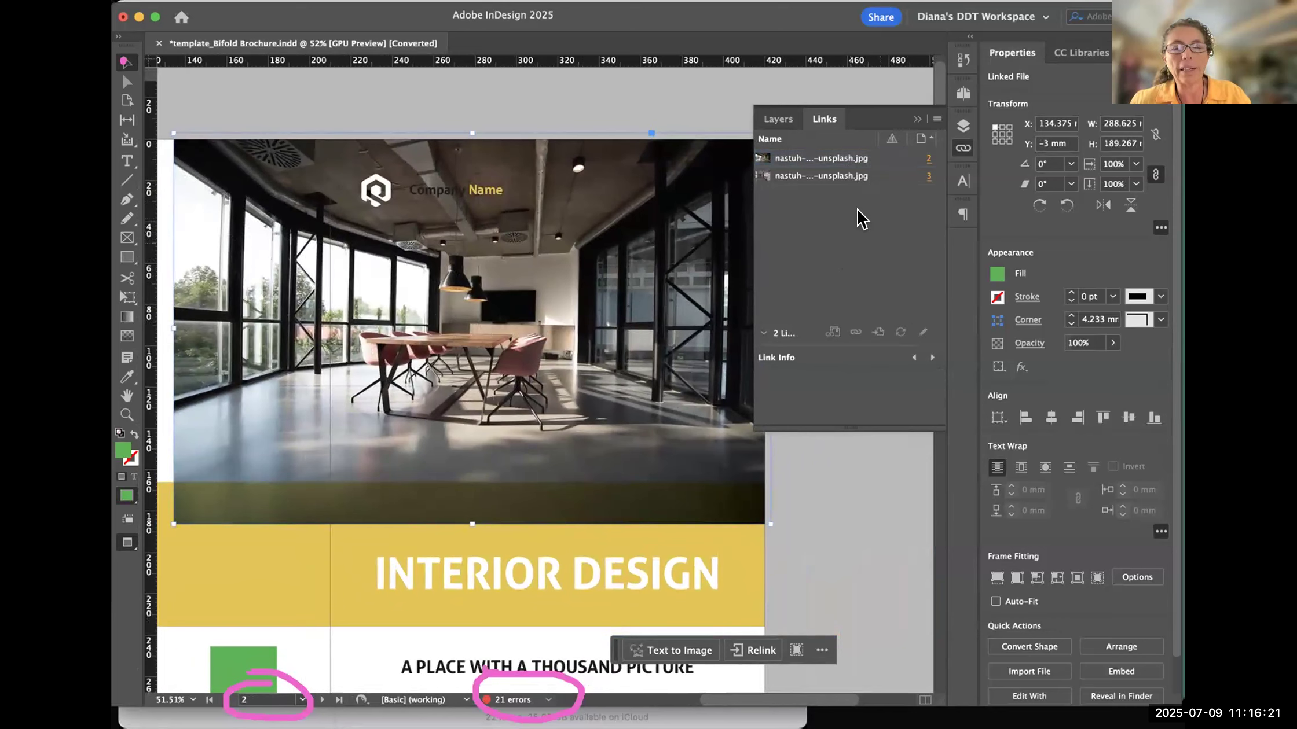
pyautogui.click(914, 116)
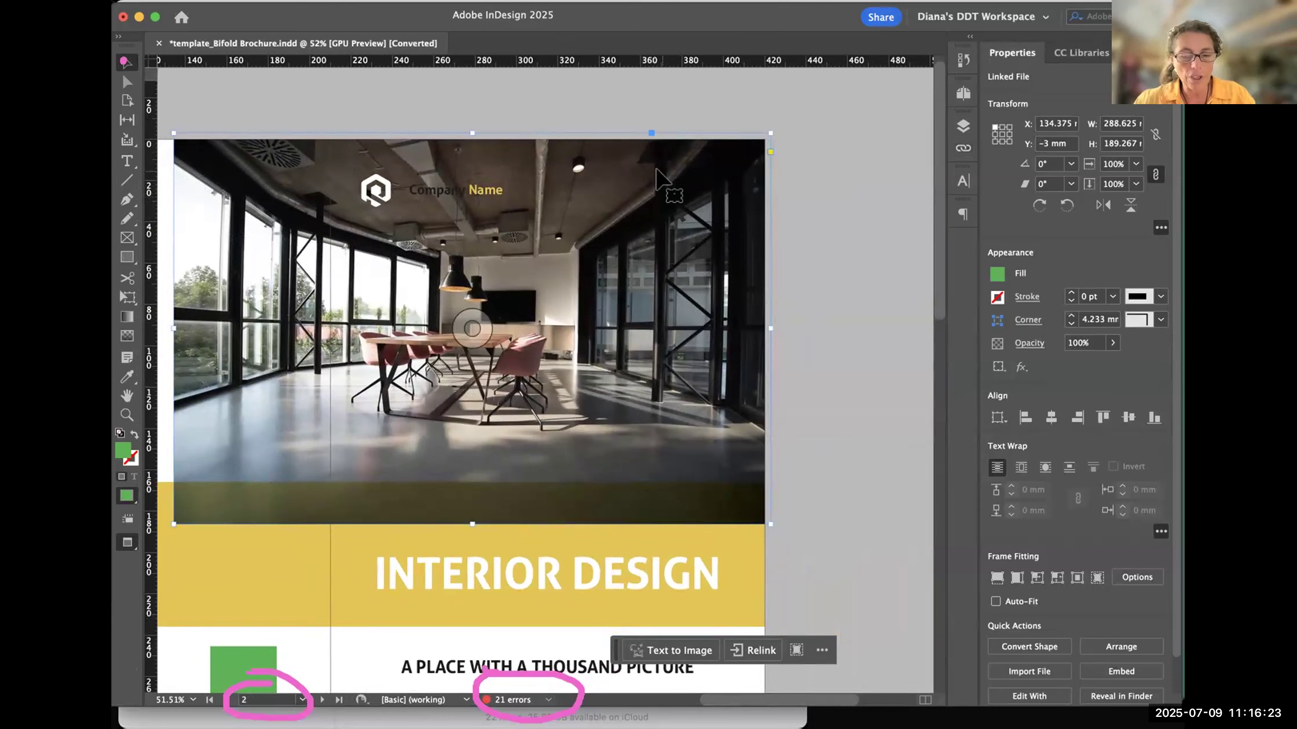
# - View both brochure spreads at 25% zoom and deselect the cover photo
pyautogui.press('super+minus')
pyautogui.press('super+minus')
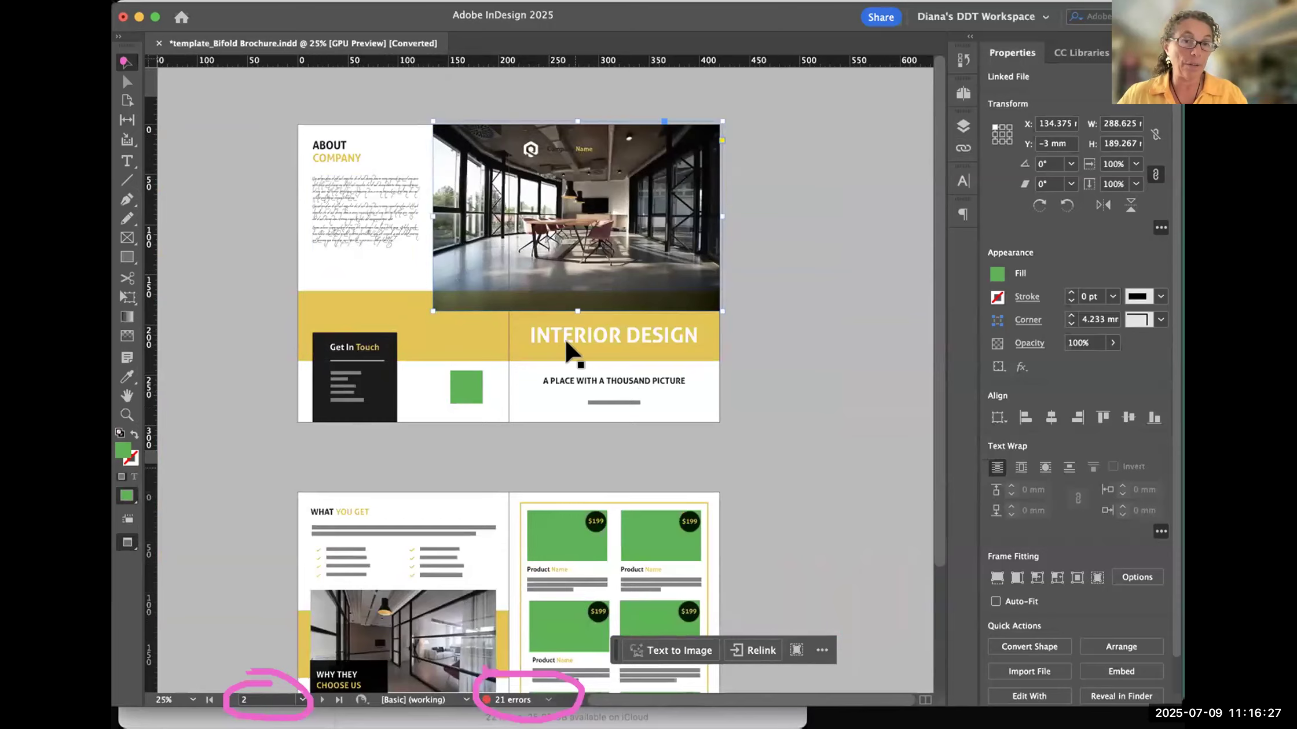
pyautogui.moveTo(489, 537); pyautogui.dragTo(510, 417)
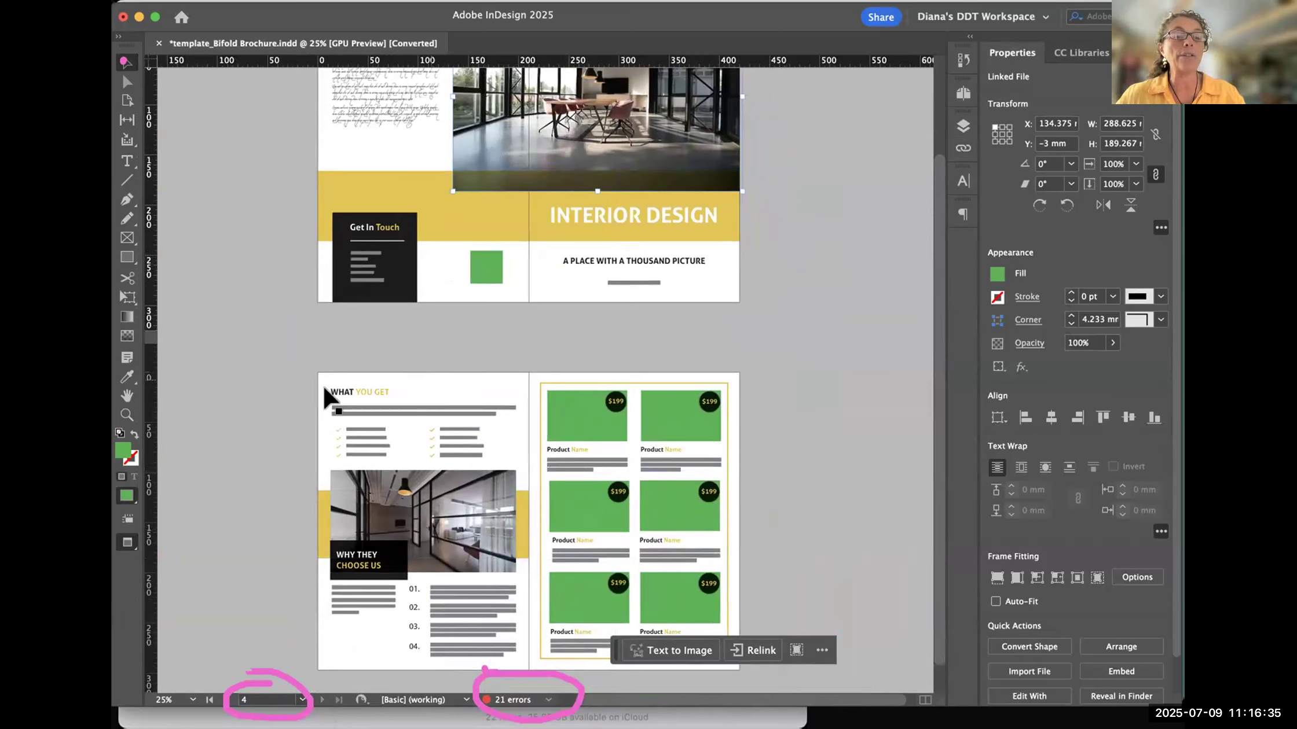
pyautogui.click(676, 313)
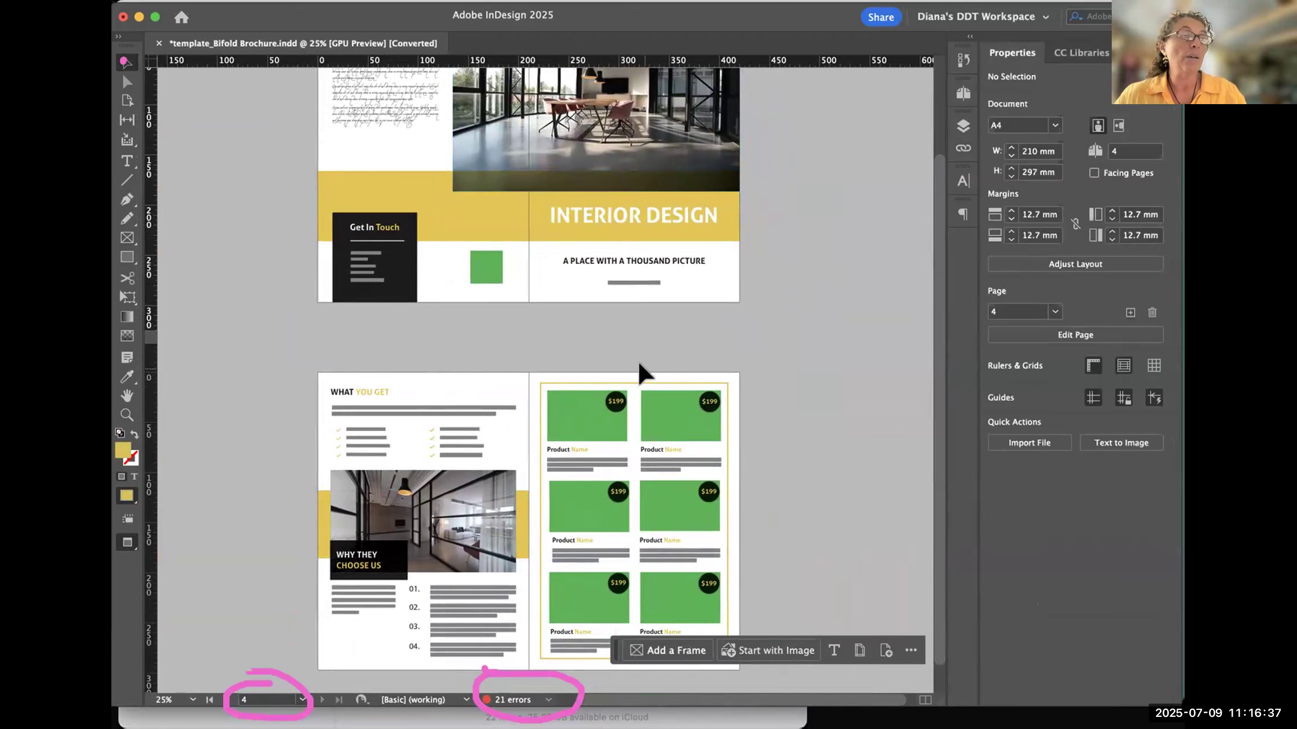
pyautogui.moveTo(501, 143); pyautogui.dragTo(393, 276)
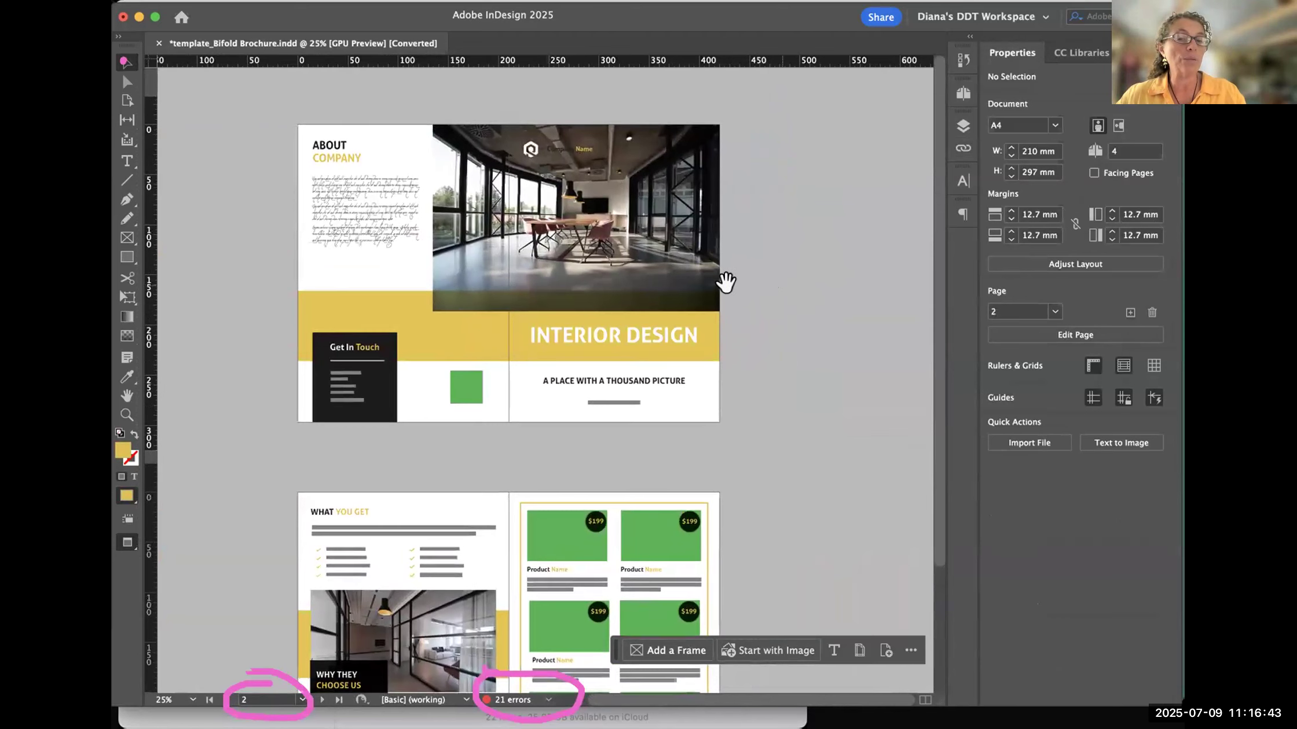
# - Show the Pages panel and go to page 1 and page 2 from their thumbnails
pyautogui.click(963, 94)
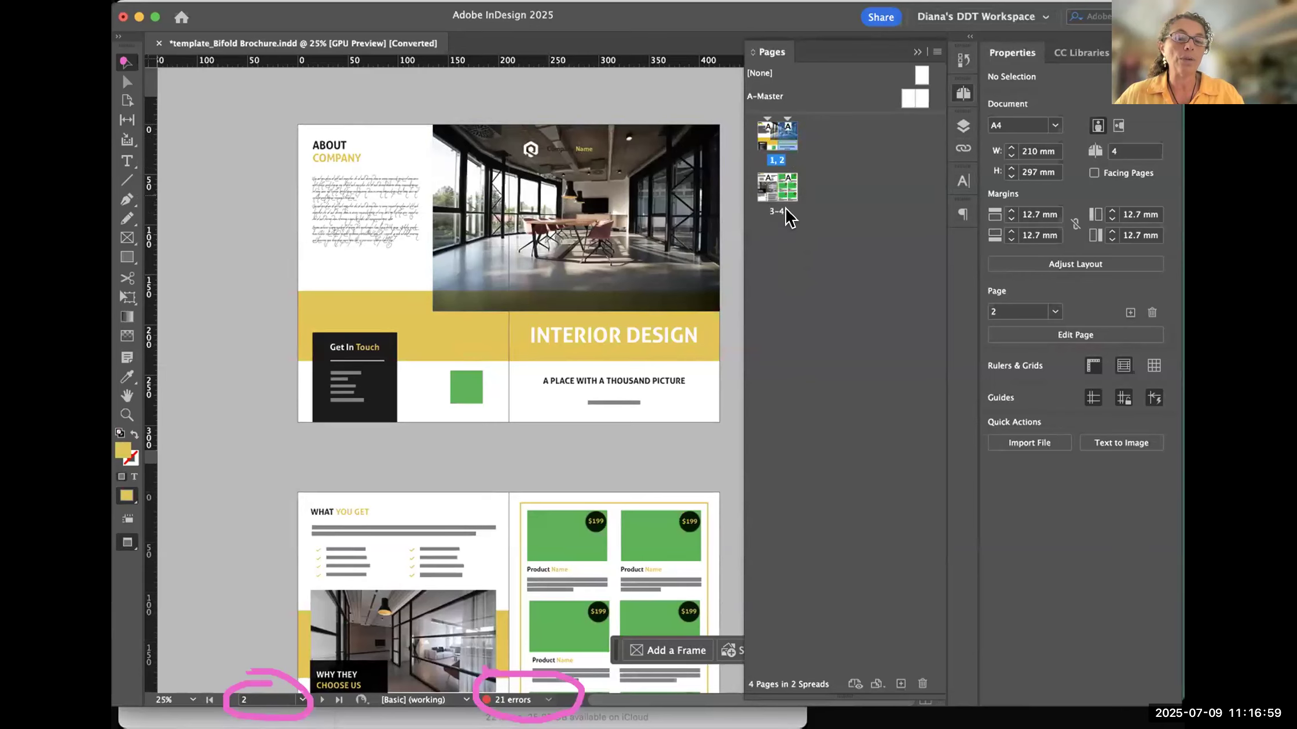
pyautogui.doubleClick(762, 132)
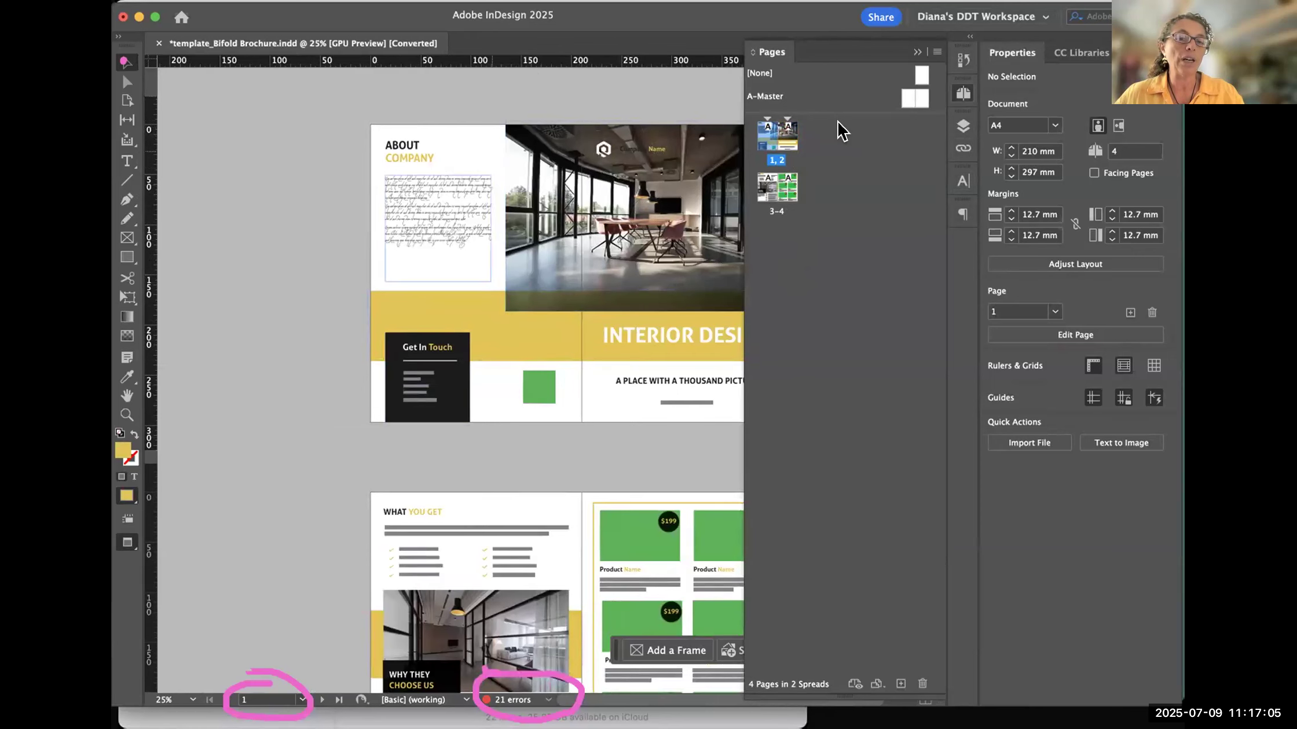
pyautogui.doubleClick(777, 138)
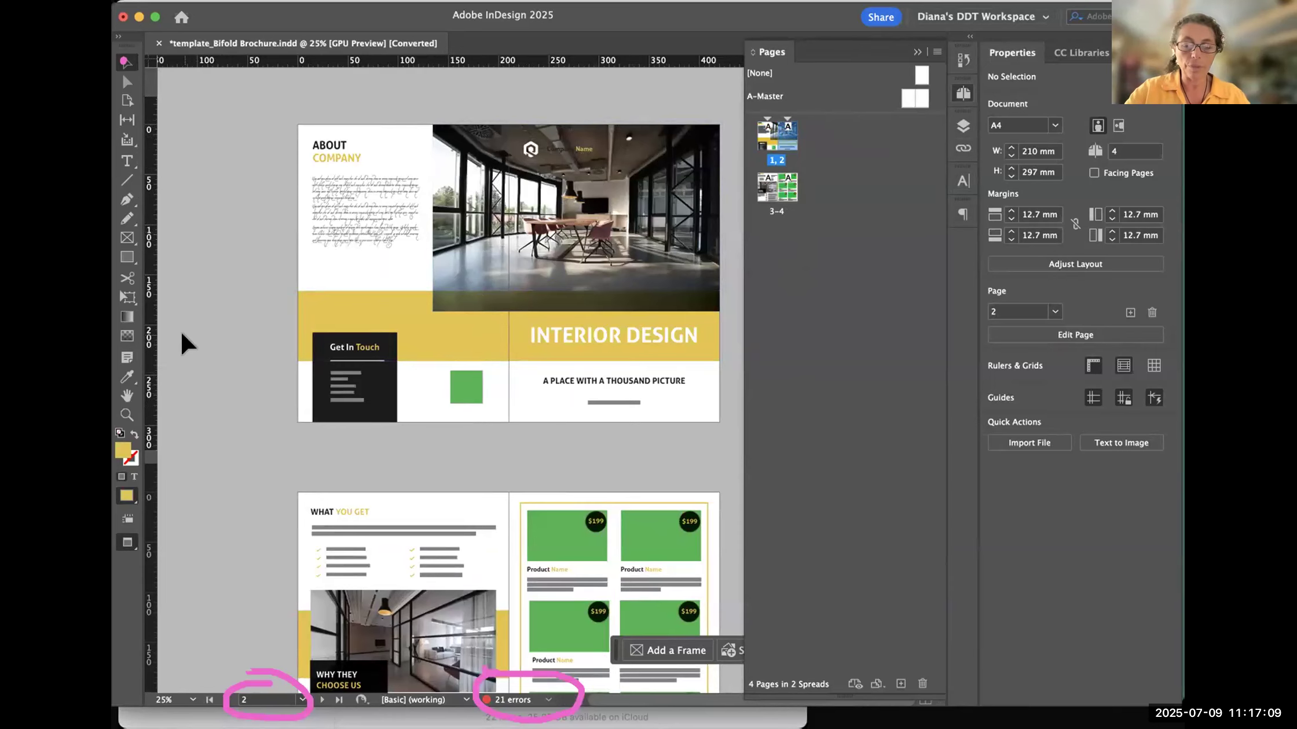
# - View the document at 100% zoom and visit pages 1, 2, 3 and 4 using their thumbnails
pyautogui.press('super+1')
pyautogui.moveTo(611, 191); pyautogui.dragTo(501, 463)
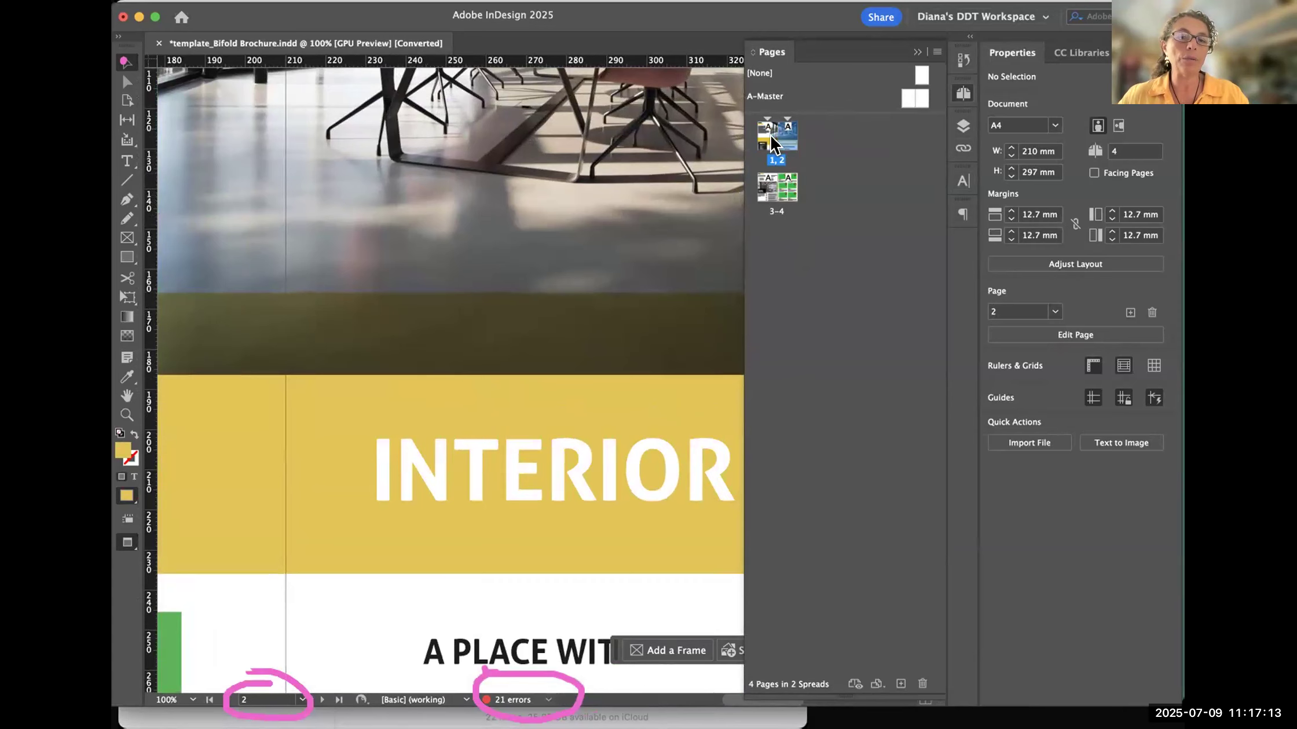
pyautogui.doubleClick(763, 137)
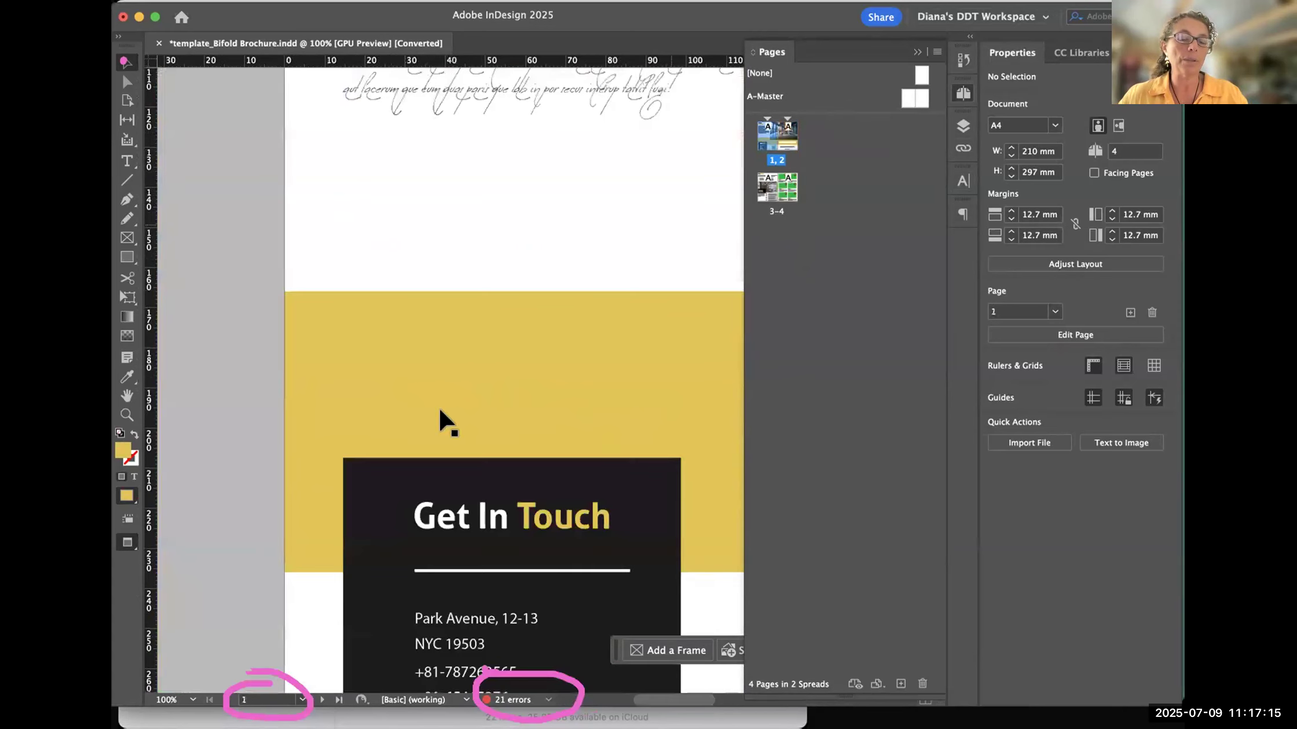
pyautogui.doubleClick(790, 136)
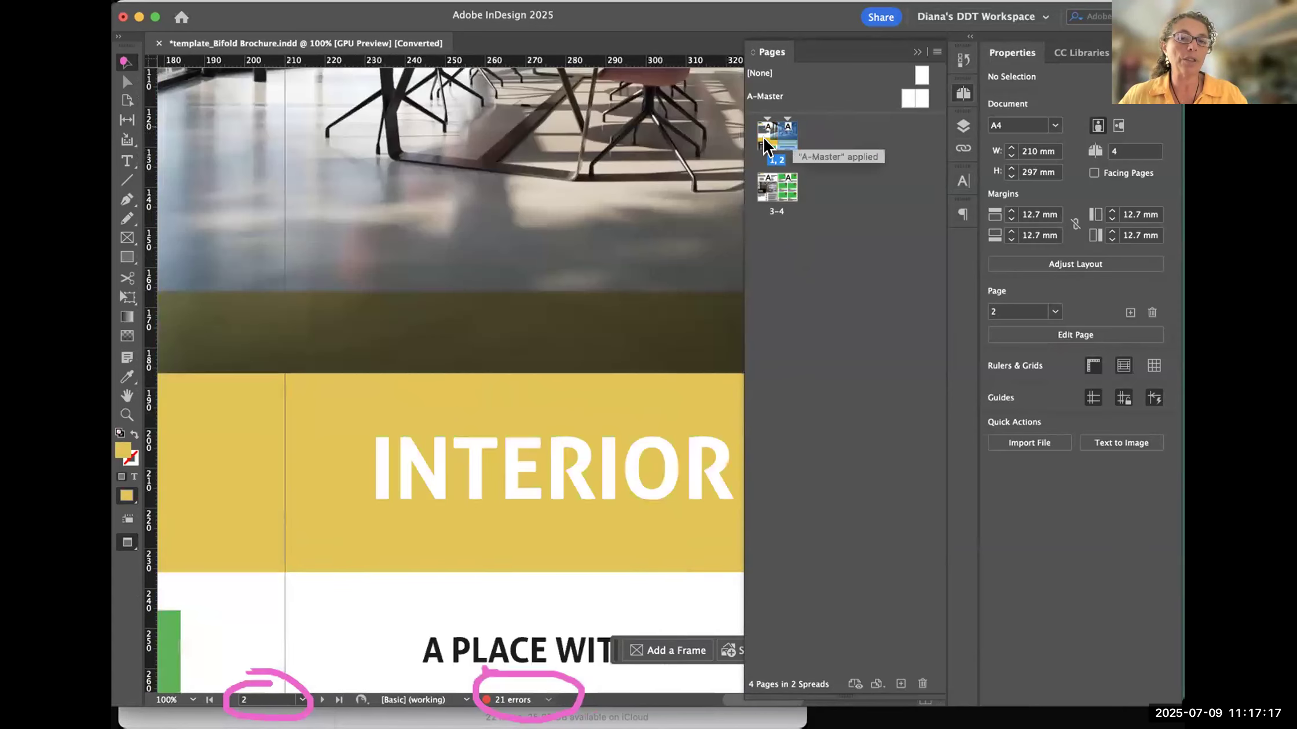
pyautogui.doubleClick(763, 184)
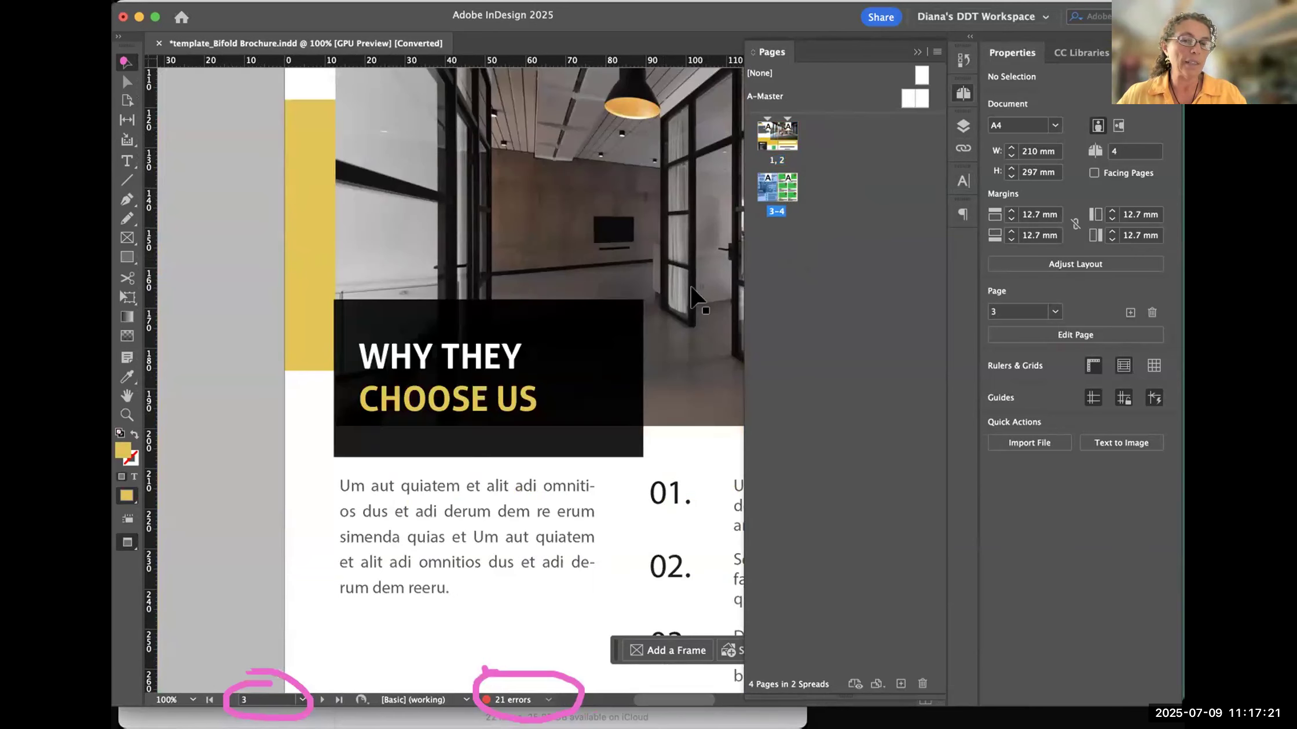
pyautogui.doubleClick(789, 189)
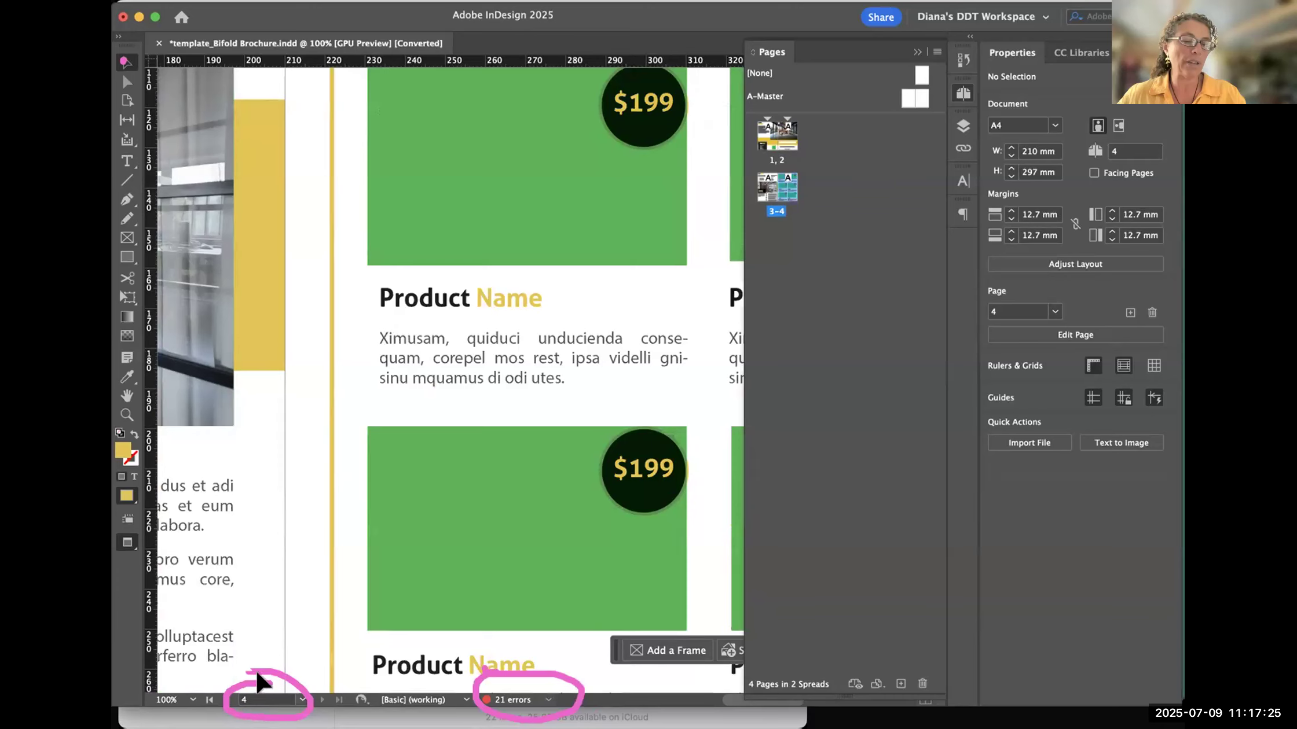
# - Visit pages 1, 4 and 3 from their thumbnails and make the Pages panel narrower
pyautogui.doubleClick(773, 138)
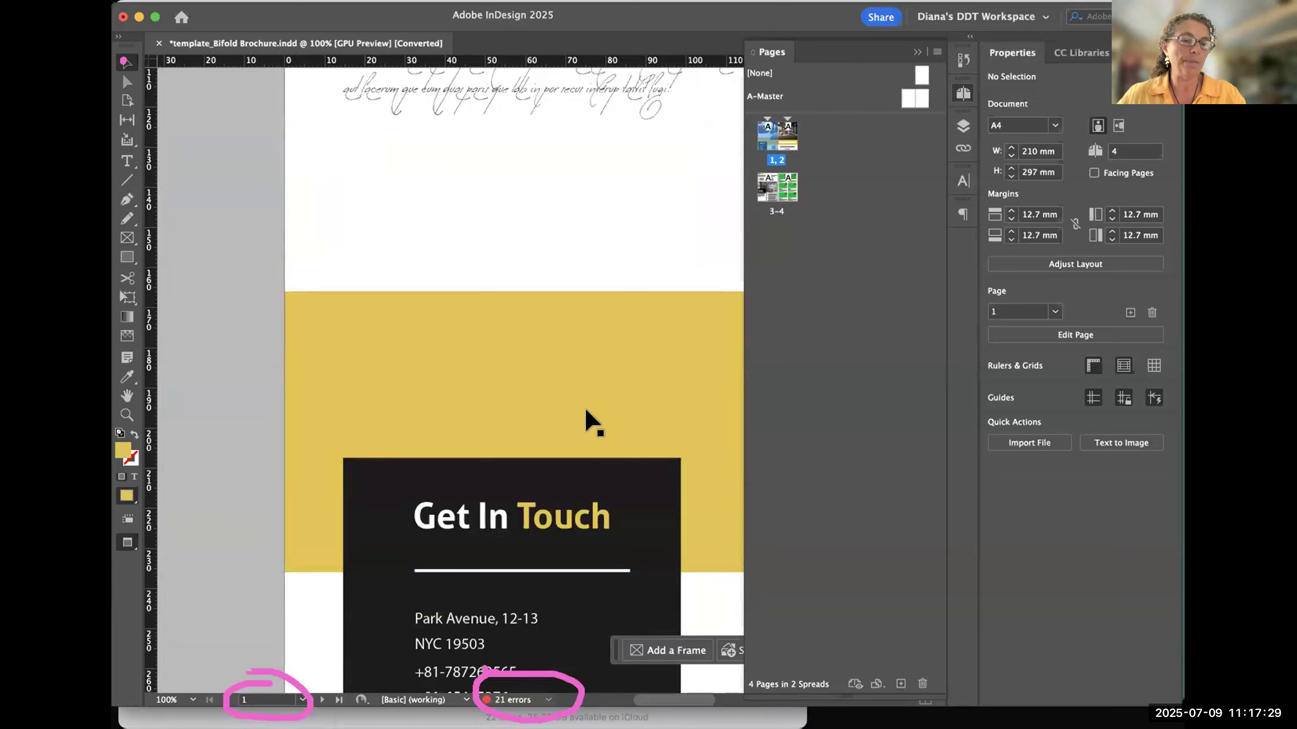
pyautogui.doubleClick(787, 193)
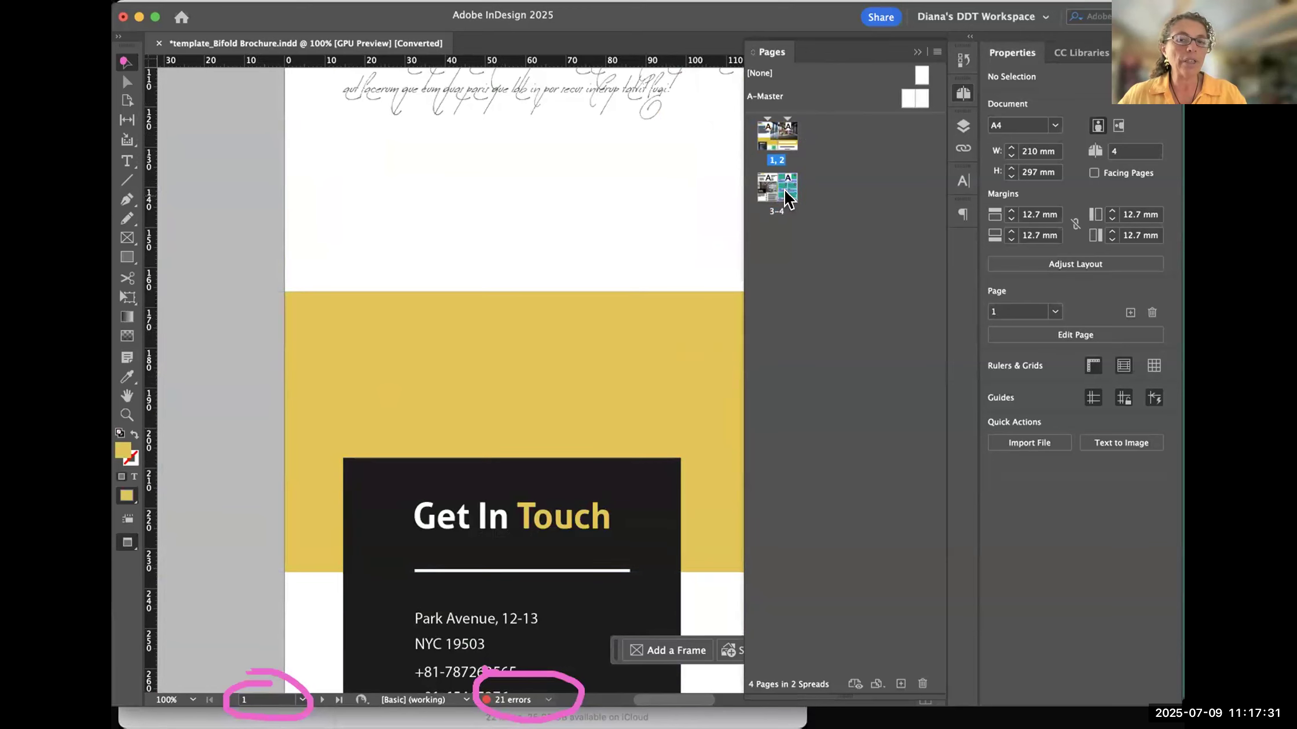
pyautogui.moveTo(739, 216); pyautogui.dragTo(841, 205)
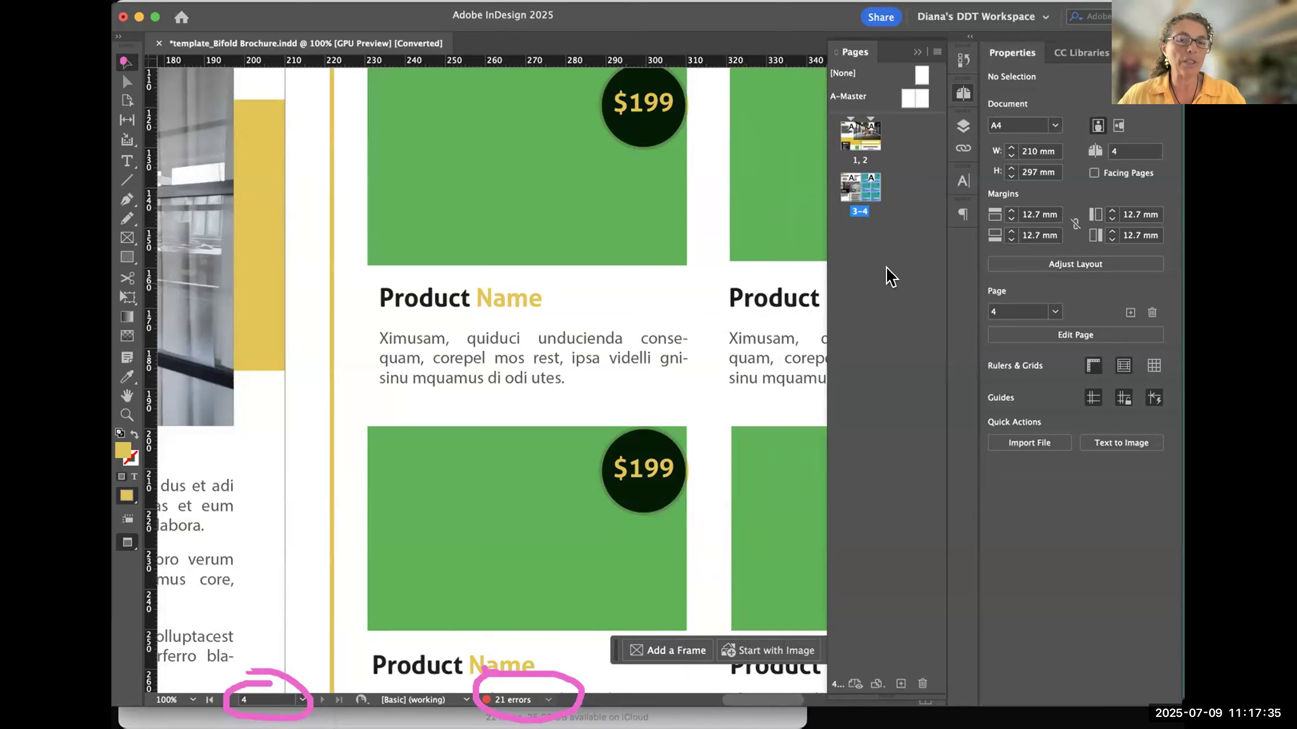
pyautogui.doubleClick(850, 190)
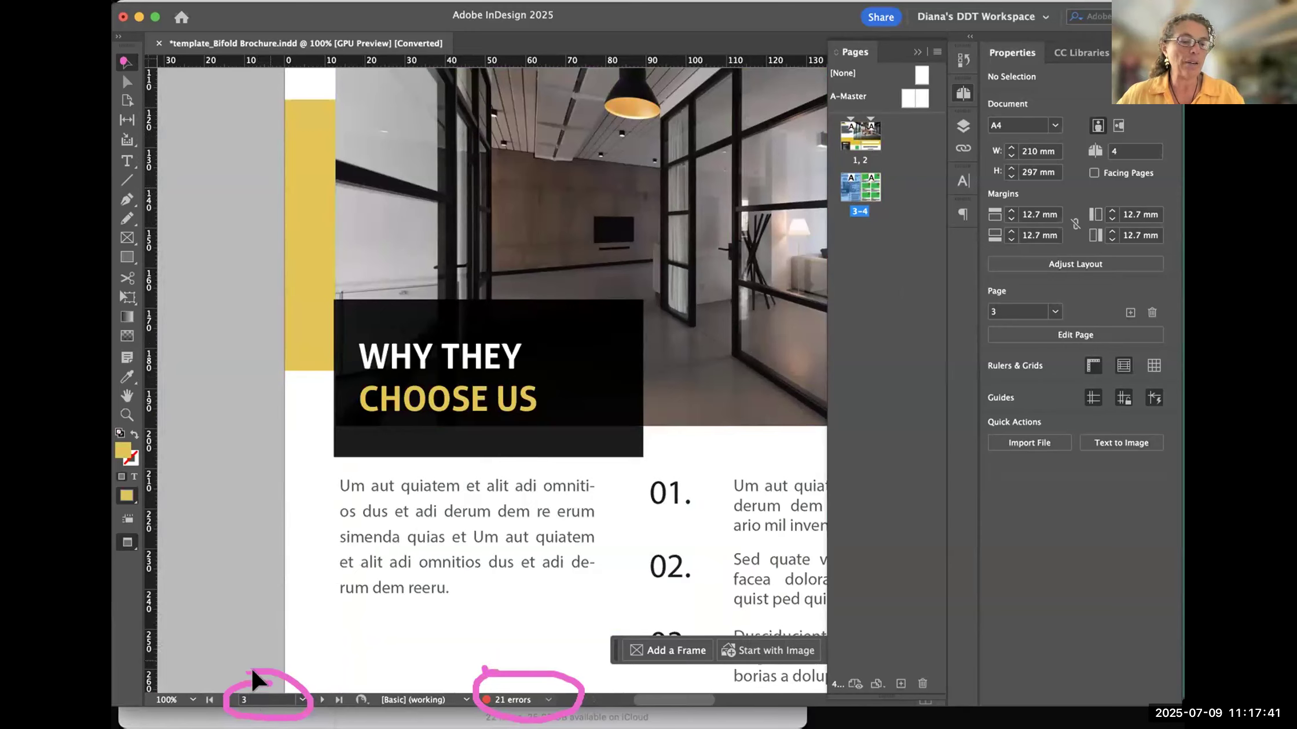
# - Go to pages 1, 4 and 3 by choosing their numbers from the document window's page list
pyautogui.click(299, 698)
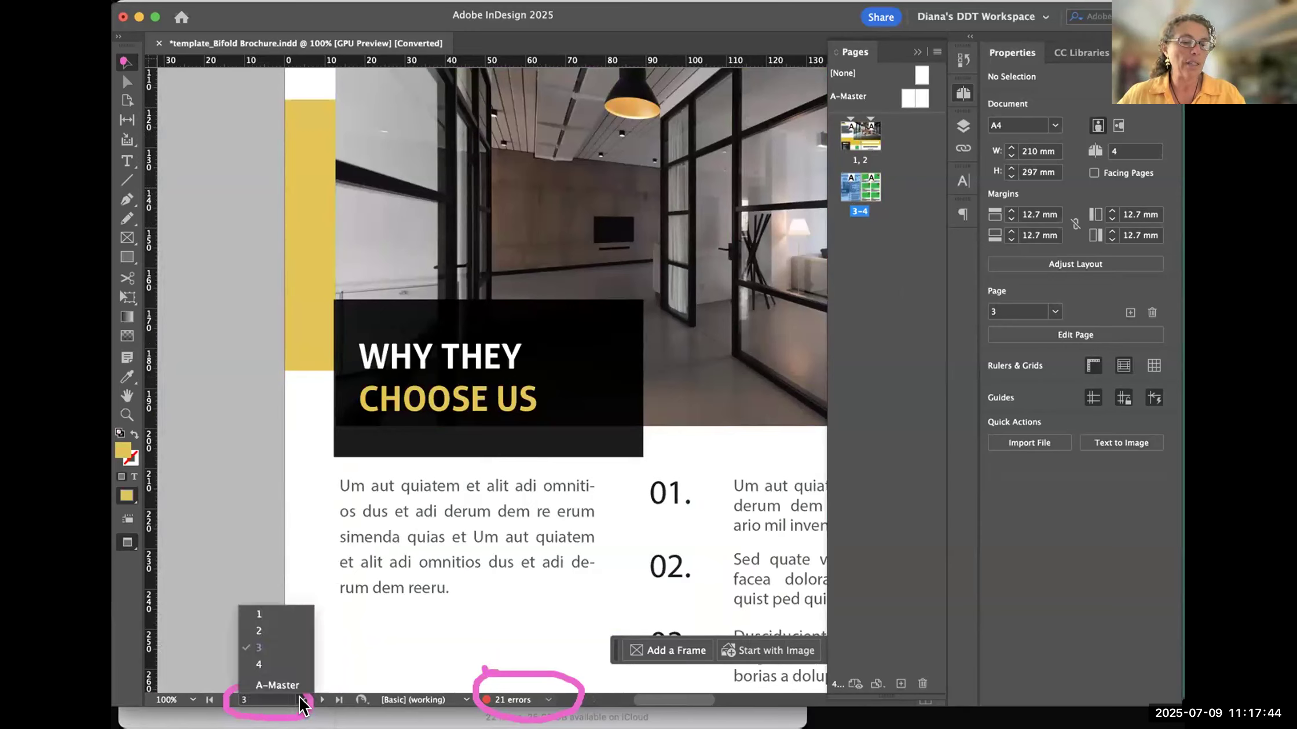
pyautogui.click(260, 618)
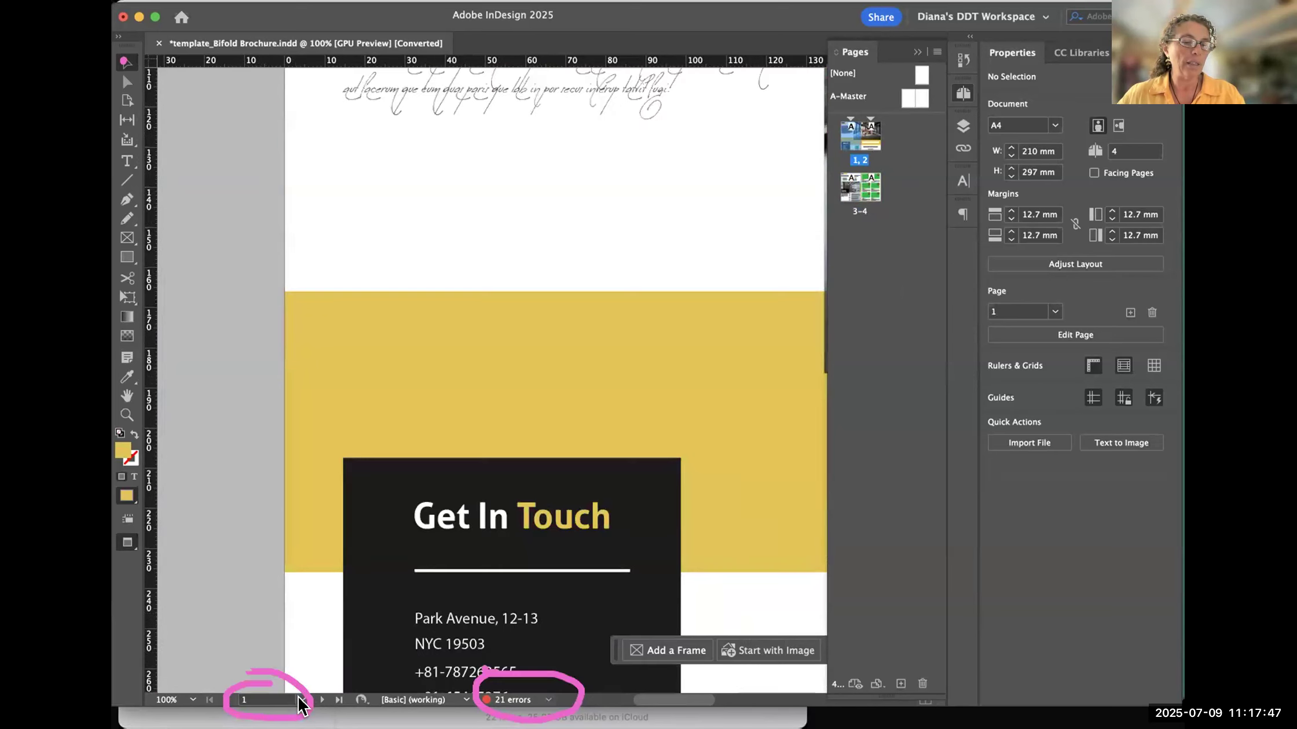
pyautogui.click(299, 698)
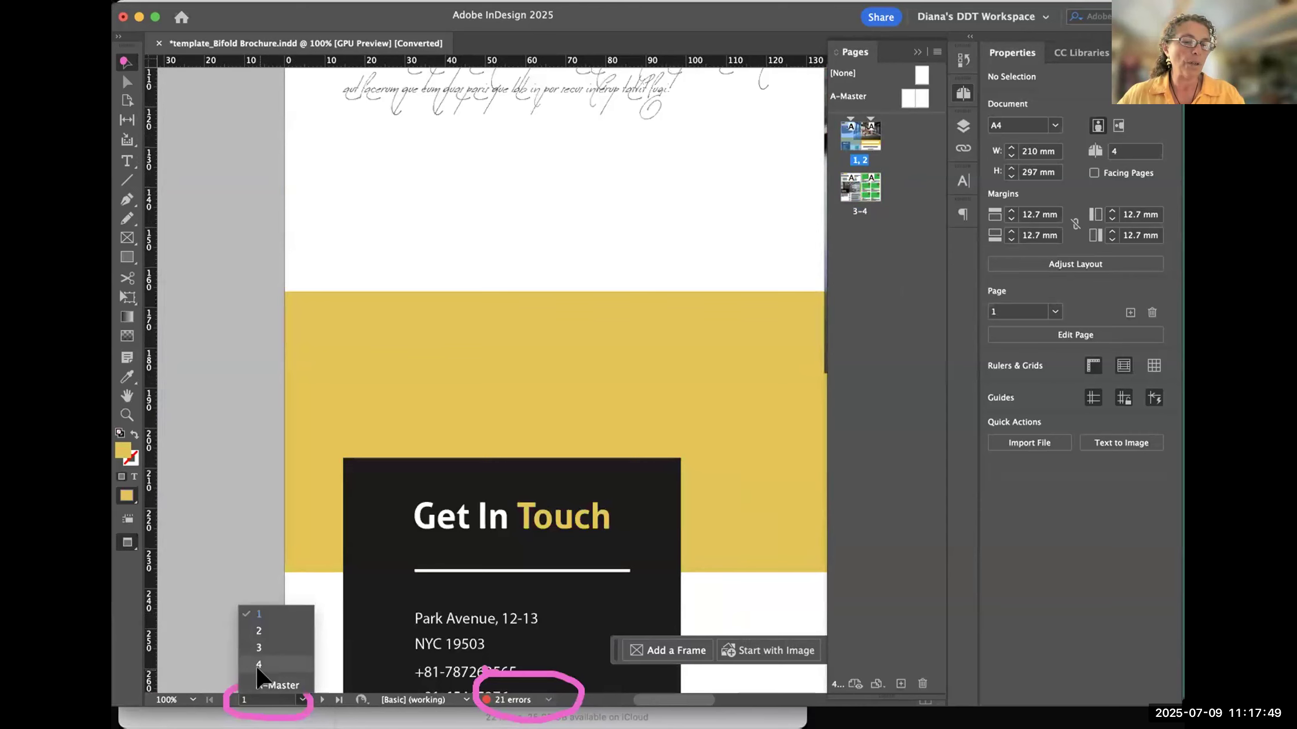
pyautogui.click(259, 664)
pyautogui.click(301, 704)
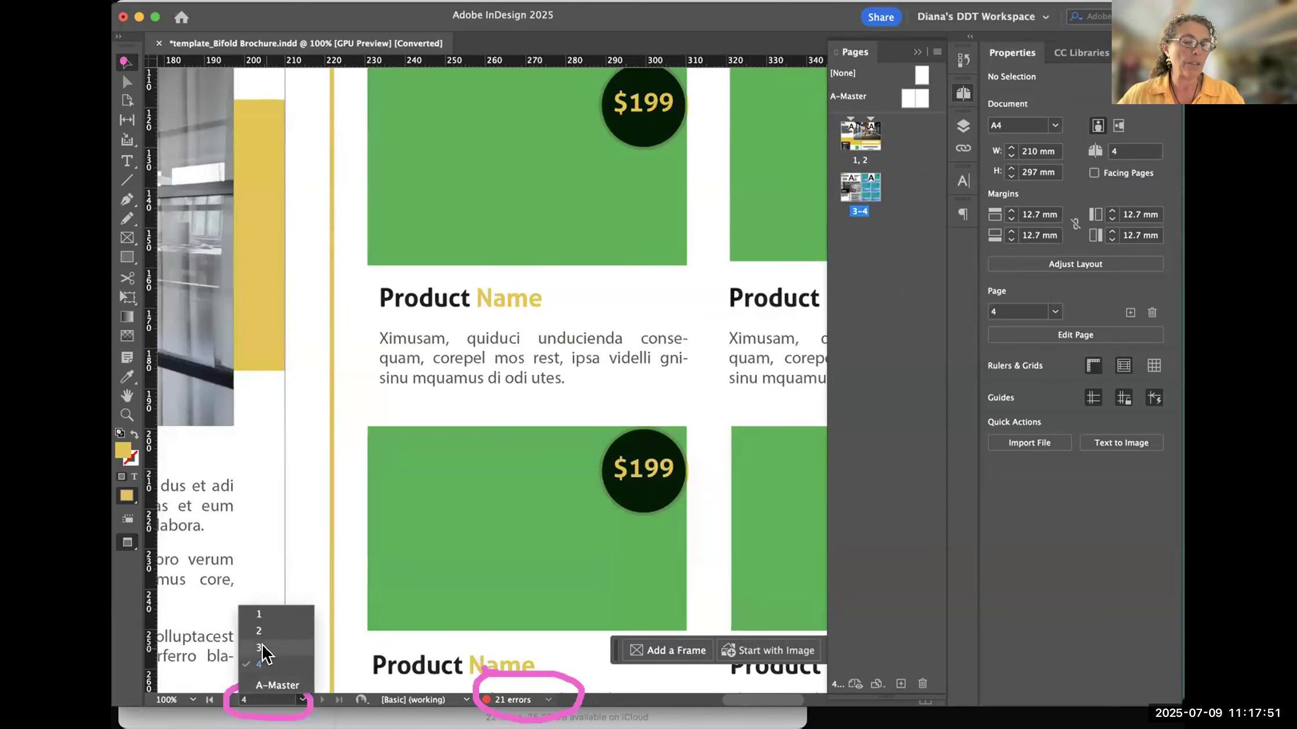
pyautogui.click(258, 648)
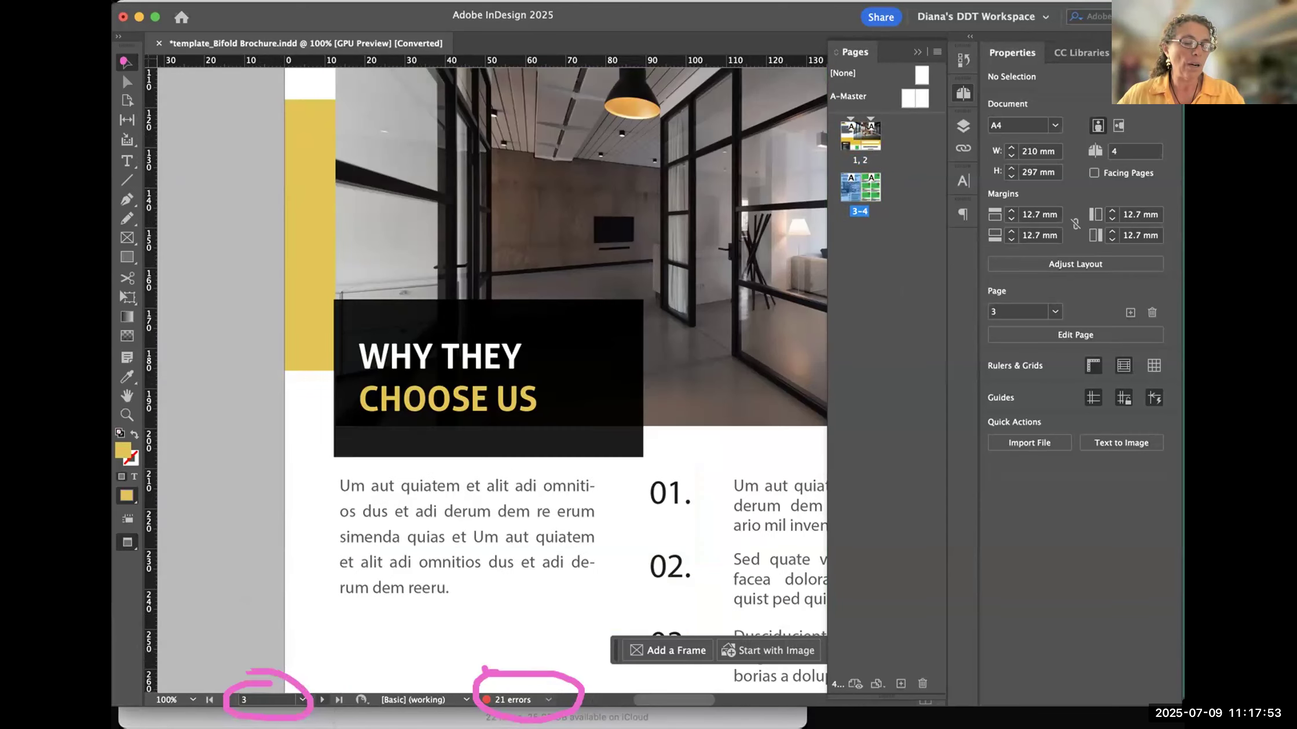
# - Step forward to page 4, back one page at a time to page 1, and forward to page 2
pyautogui.click(315, 695)
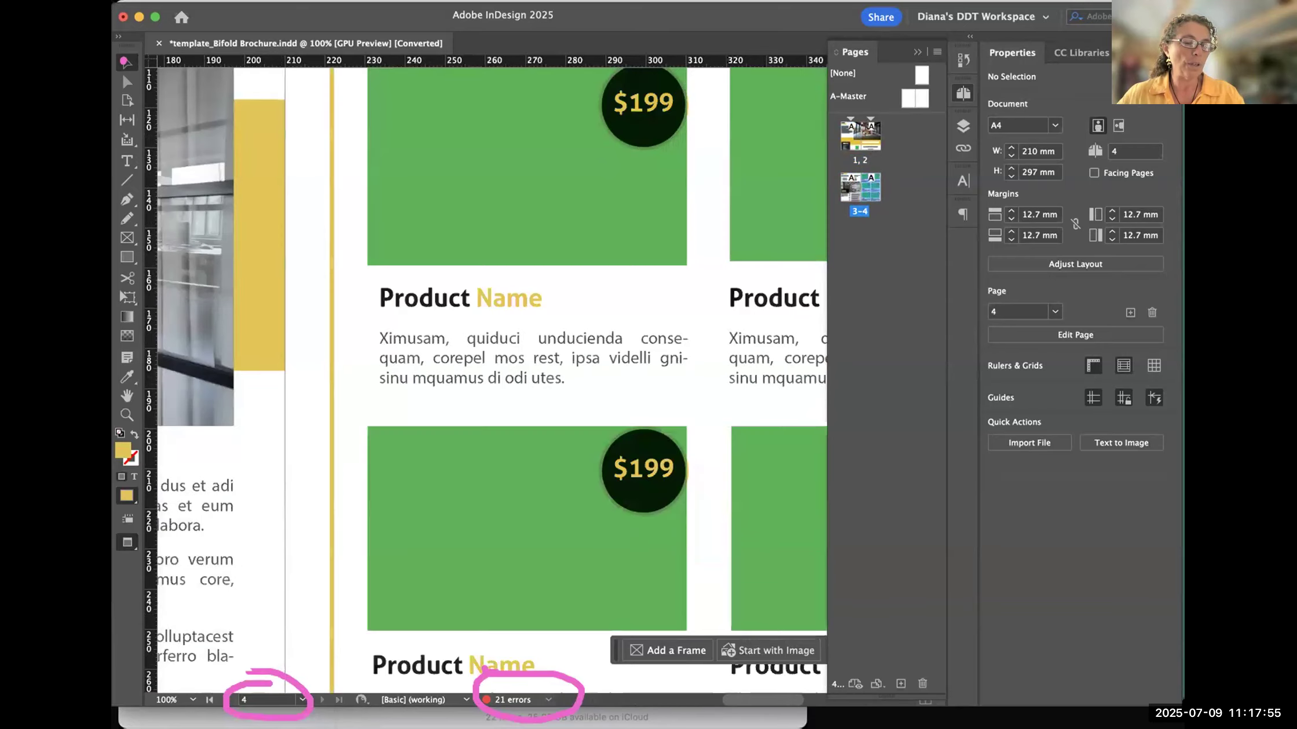
pyautogui.click(226, 700)
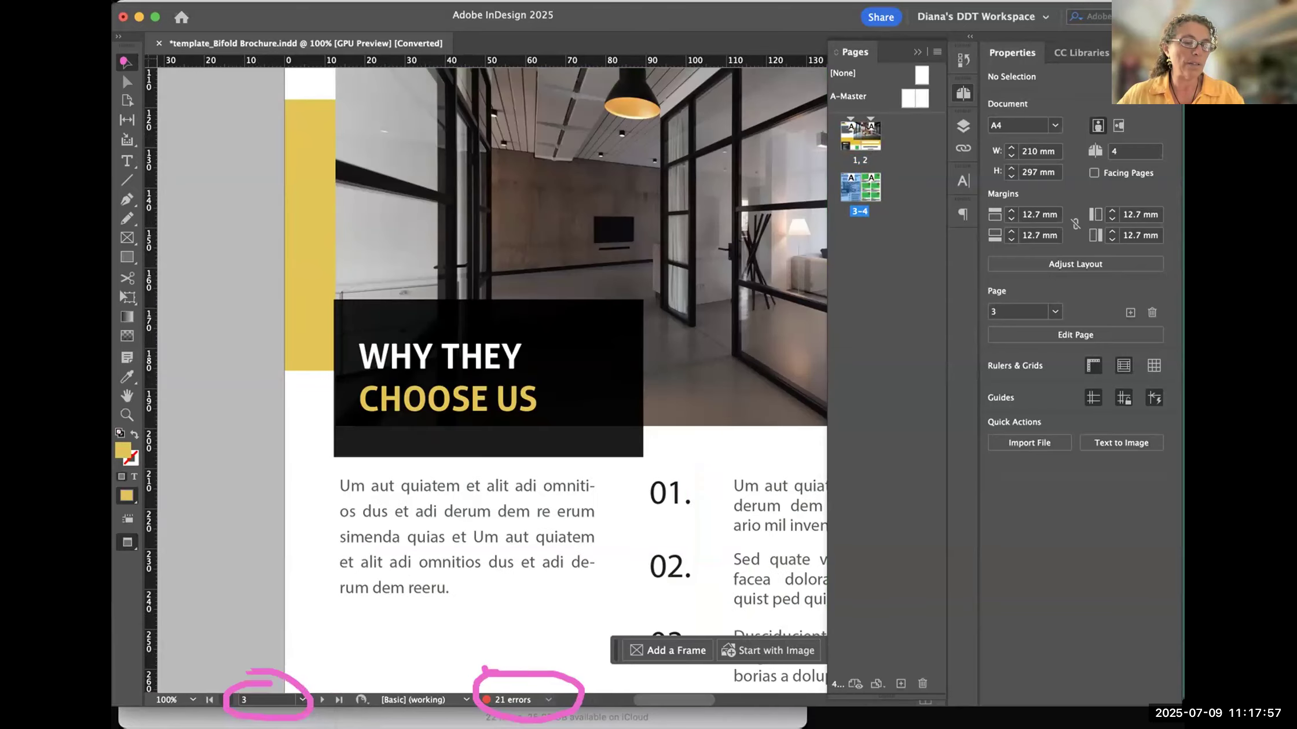
pyautogui.click(226, 701)
pyautogui.click(225, 698)
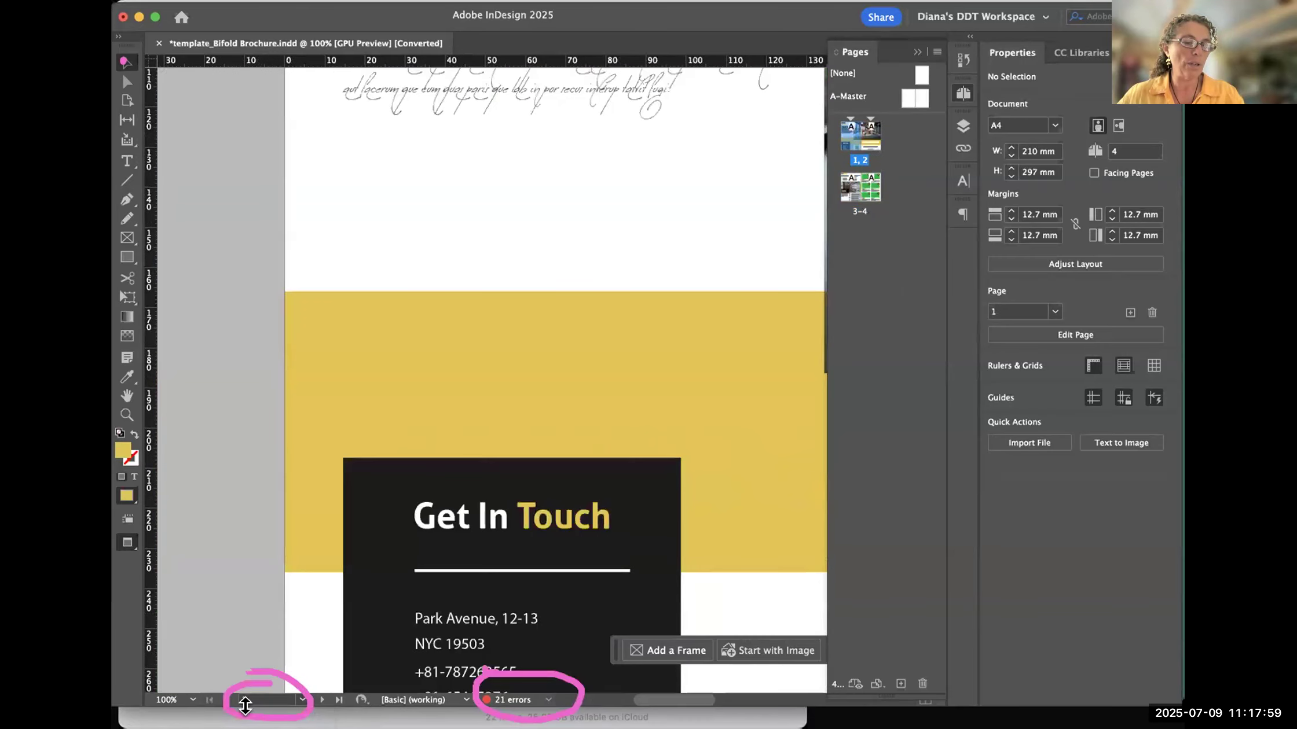
pyautogui.click(322, 701)
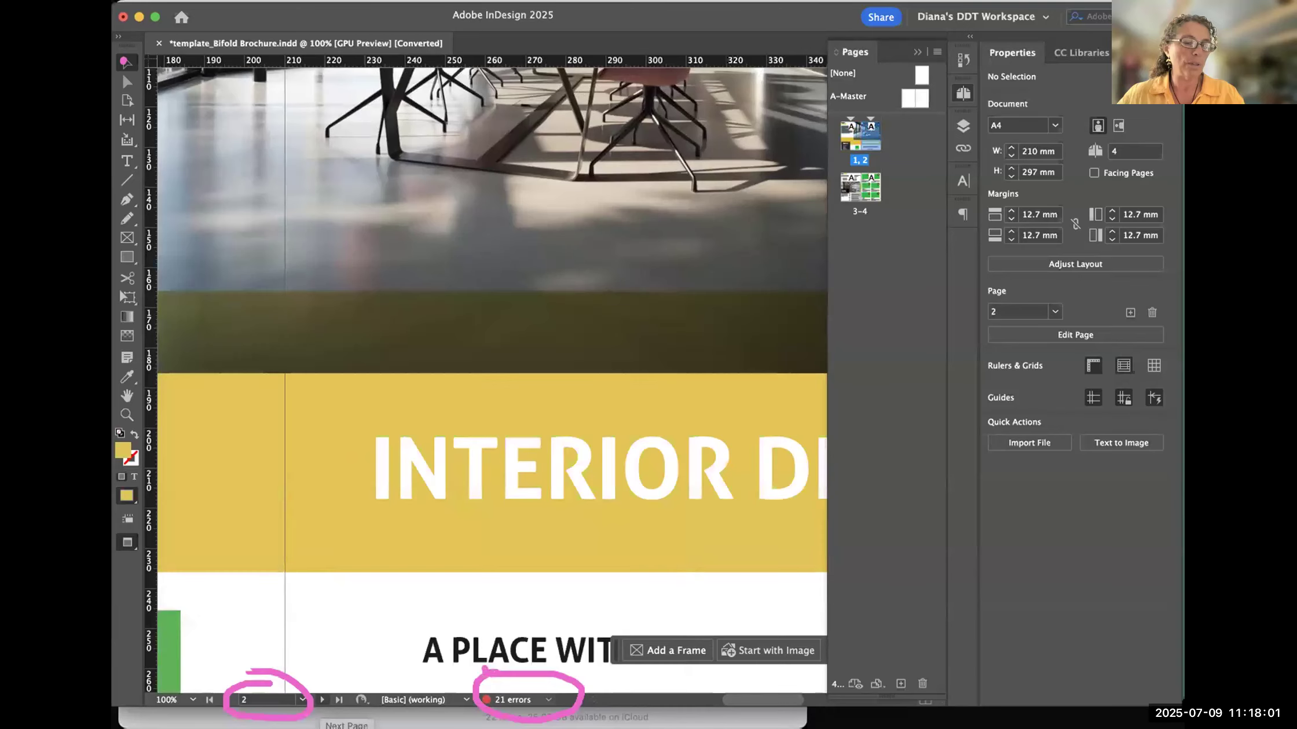
# - Advance to page 4, pan back up to page 2 with the Hand tool, and return to page 4 by its number
pyautogui.click(322, 701)
pyautogui.click(322, 701)
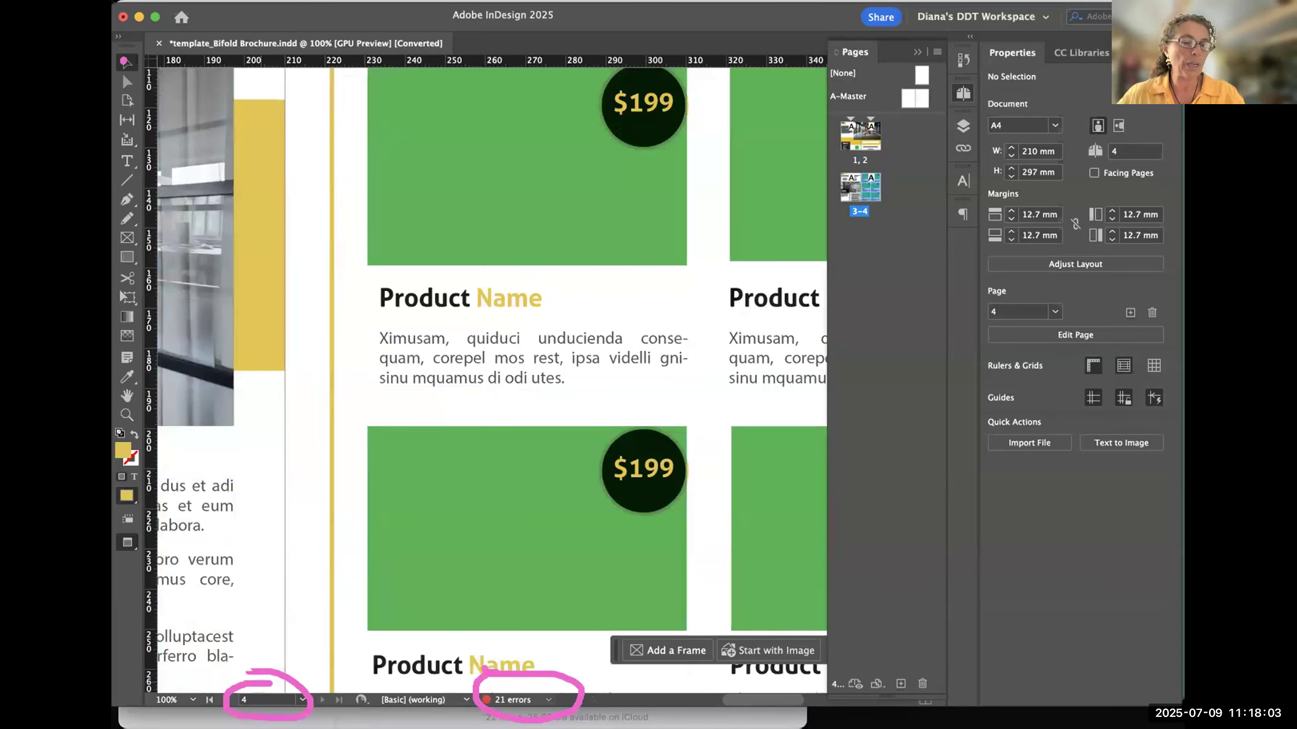
pyautogui.press('space')
pyautogui.moveTo(502, 211); pyautogui.dragTo(585, 622)
pyautogui.moveTo(595, 119); pyautogui.dragTo(539, 625)
pyautogui.moveTo(608, 133); pyautogui.dragTo(487, 643)
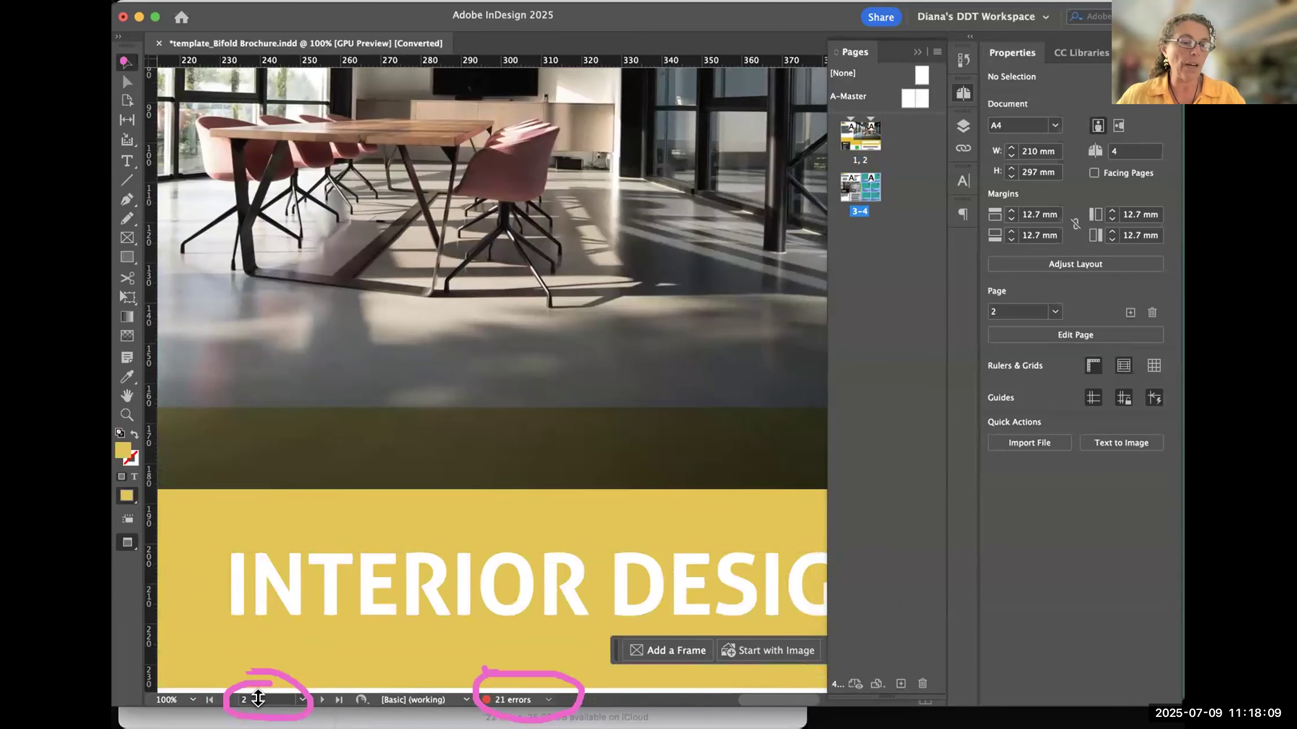
pyautogui.click(302, 699)
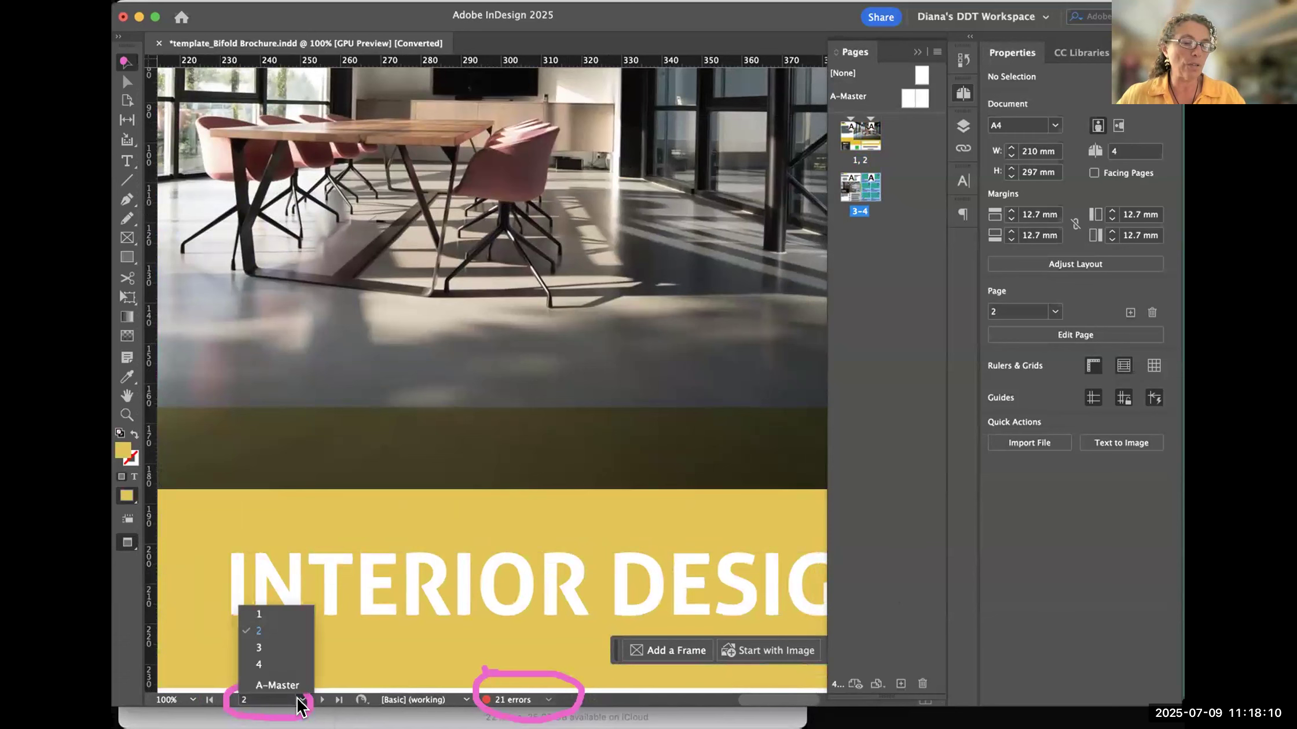
pyautogui.click(258, 666)
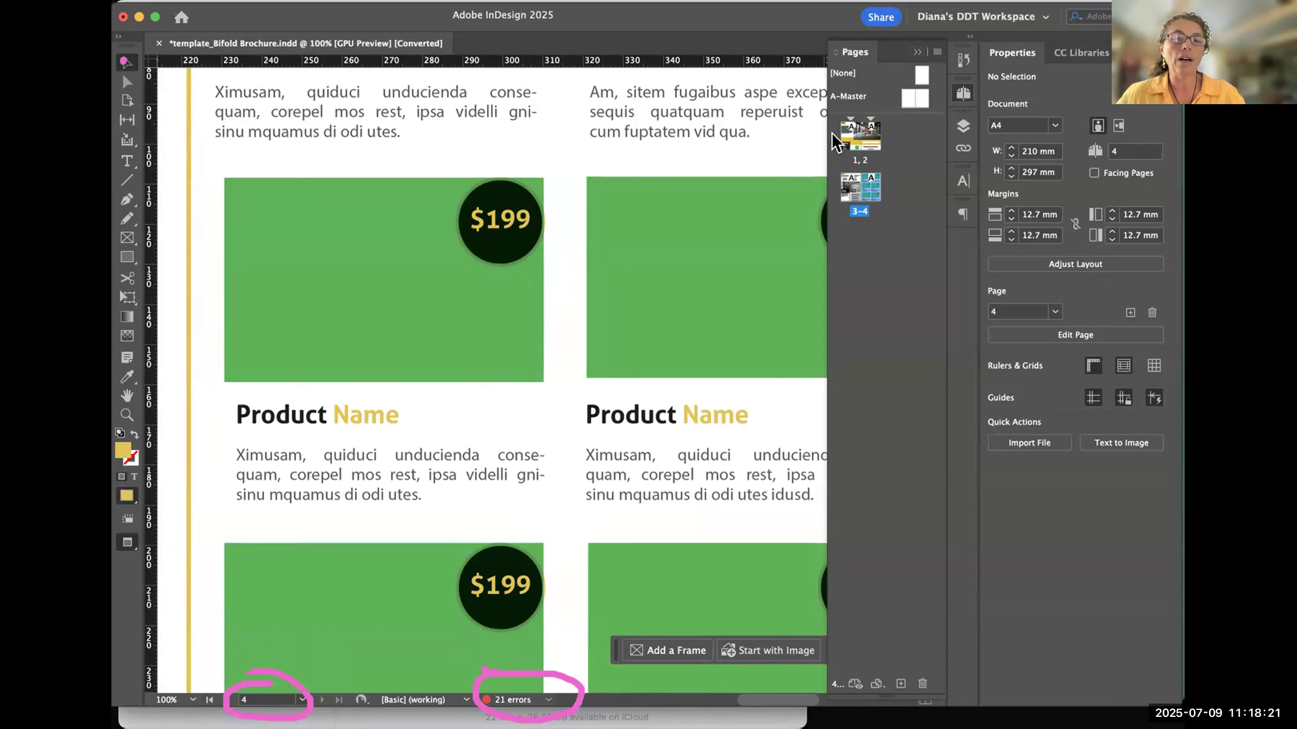
# - Collapse the Pages panel, and expand and collapse the Links panel
pyautogui.click(962, 92)
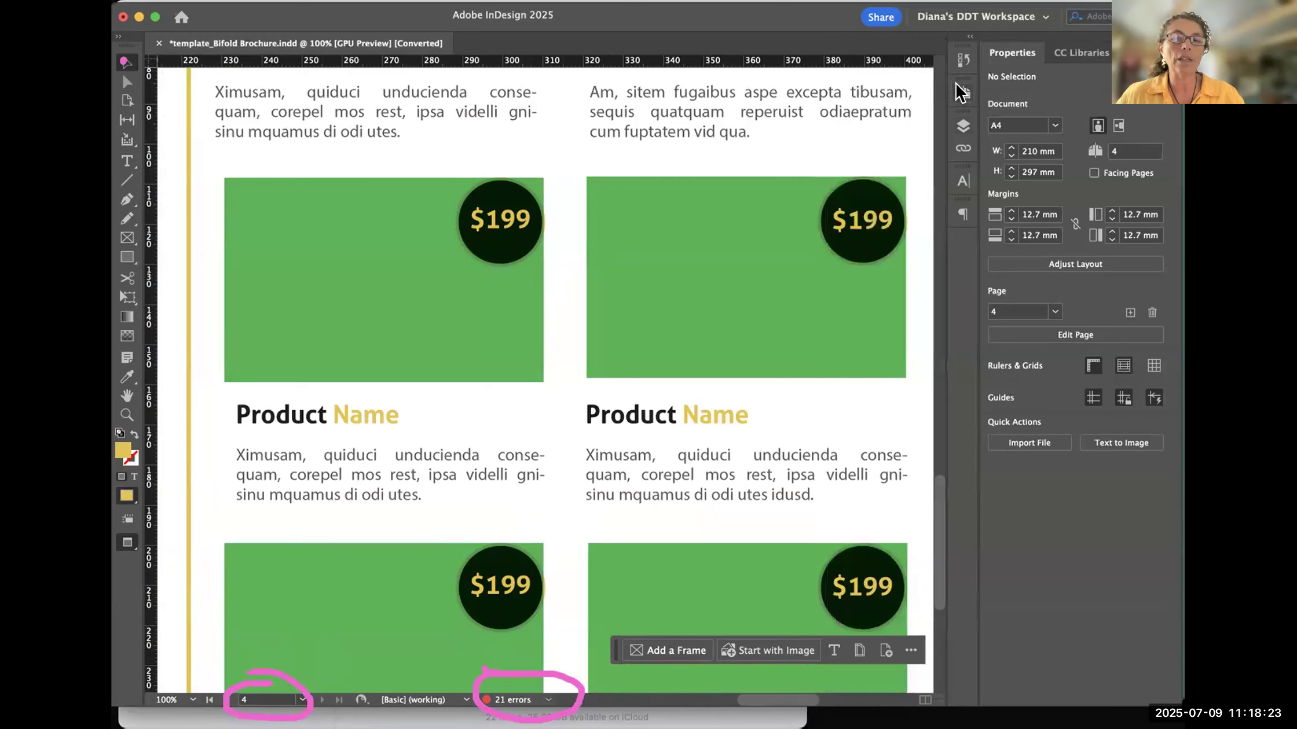
pyautogui.click(963, 94)
pyautogui.click(956, 93)
pyautogui.click(961, 150)
pyautogui.click(961, 150)
pyautogui.click(960, 149)
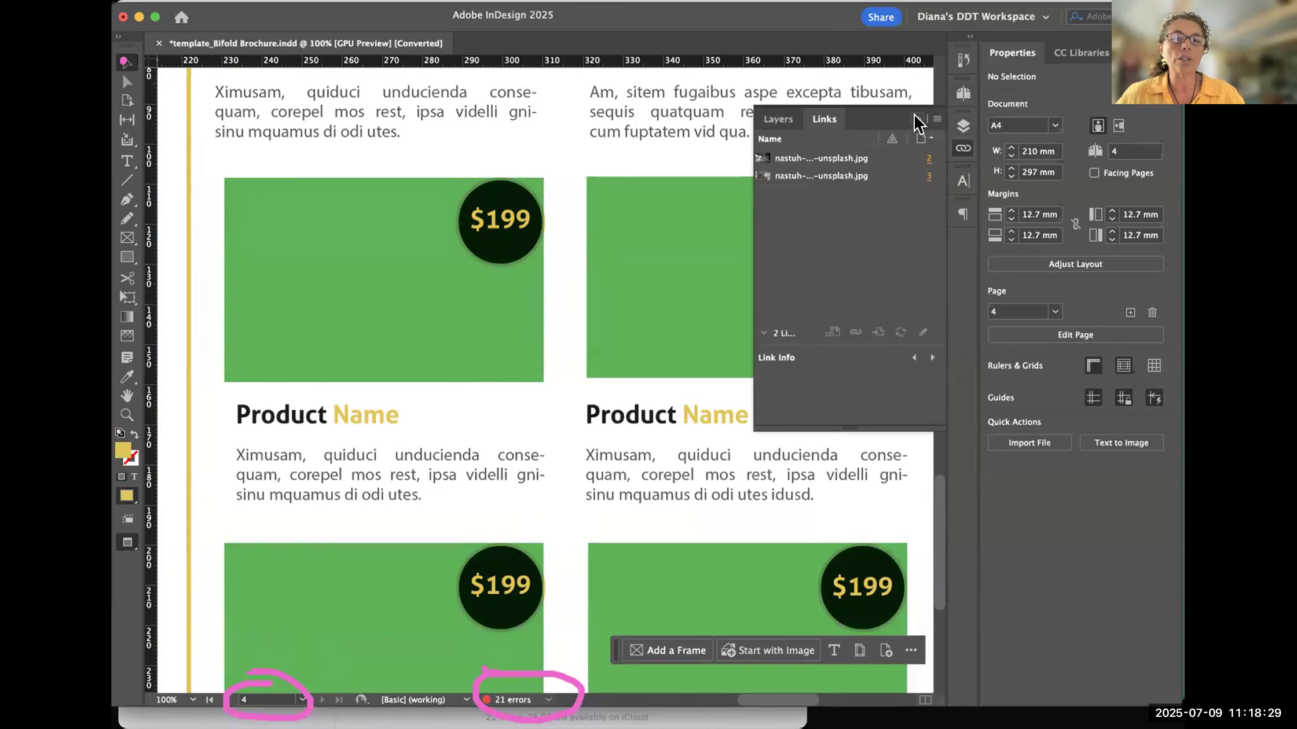
pyautogui.click(917, 119)
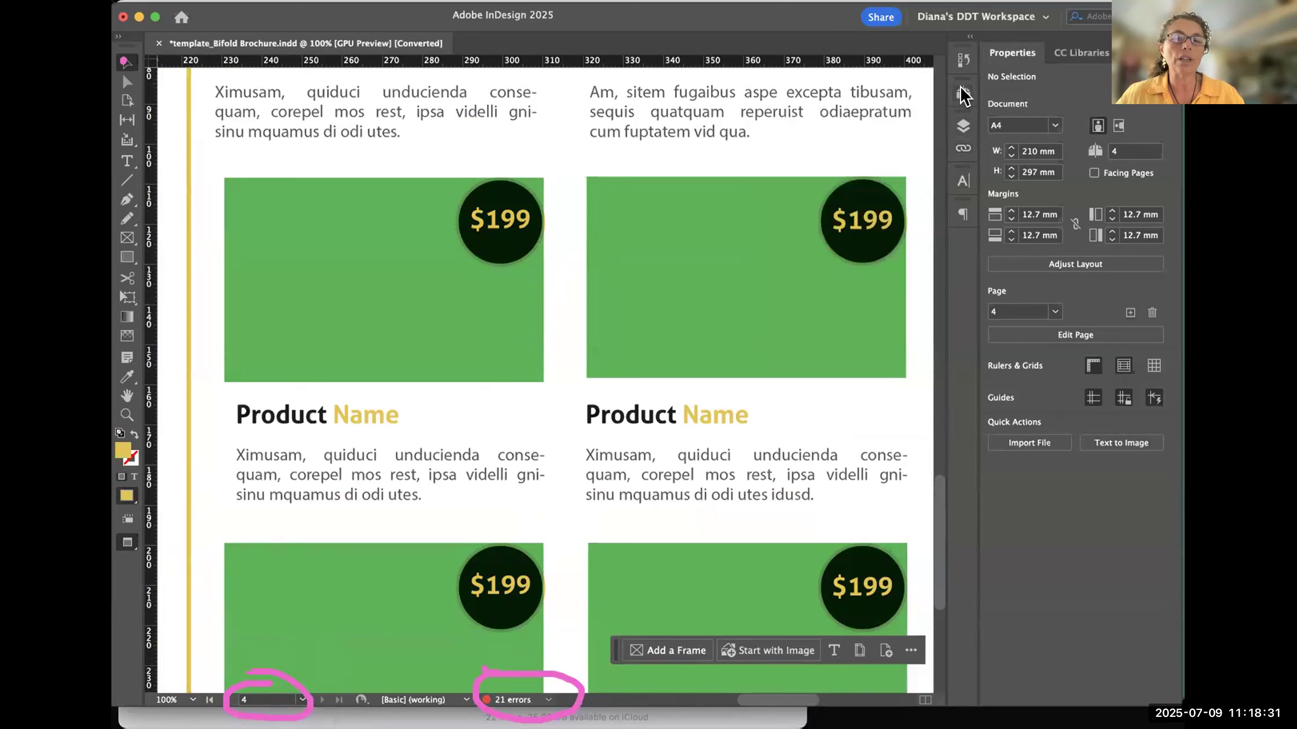
# - Expand and collapse the Pages panel and the Character panel in turn
pyautogui.click(962, 92)
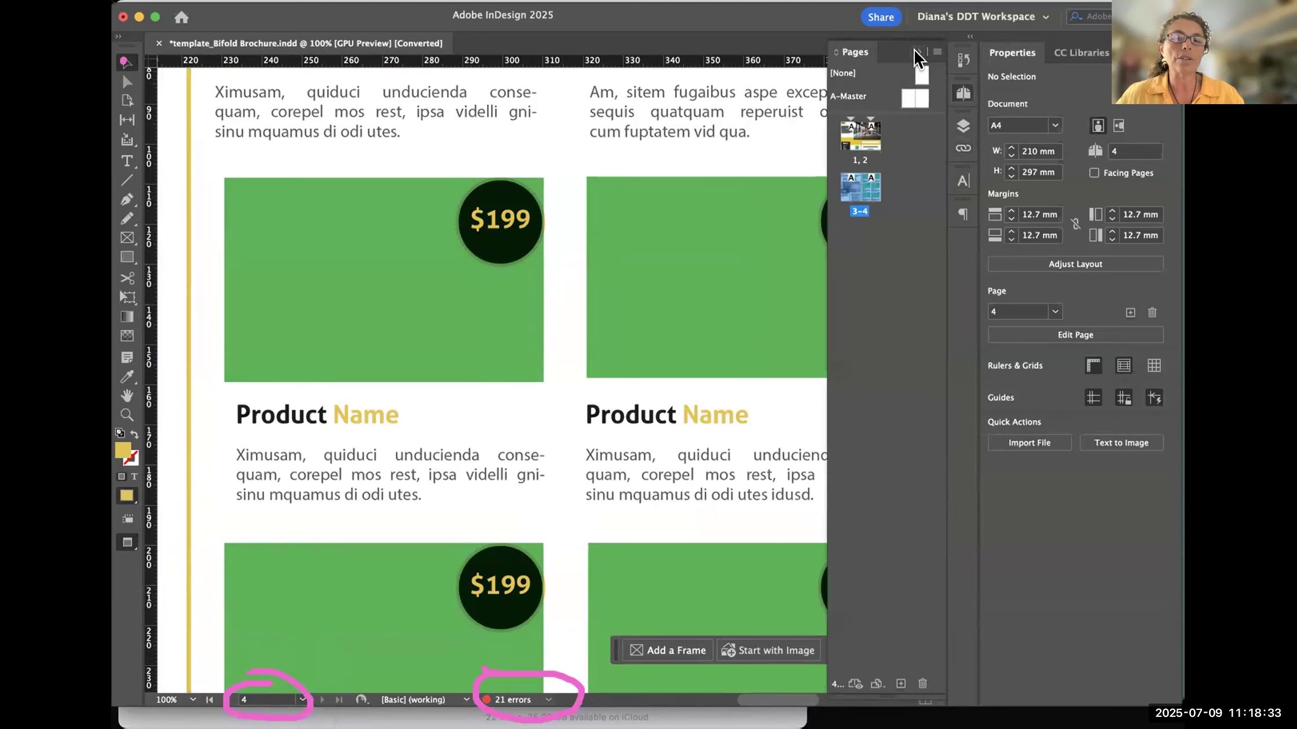
pyautogui.click(962, 97)
pyautogui.click(964, 96)
pyautogui.click(963, 96)
pyautogui.click(962, 183)
pyautogui.click(958, 184)
pyautogui.click(962, 181)
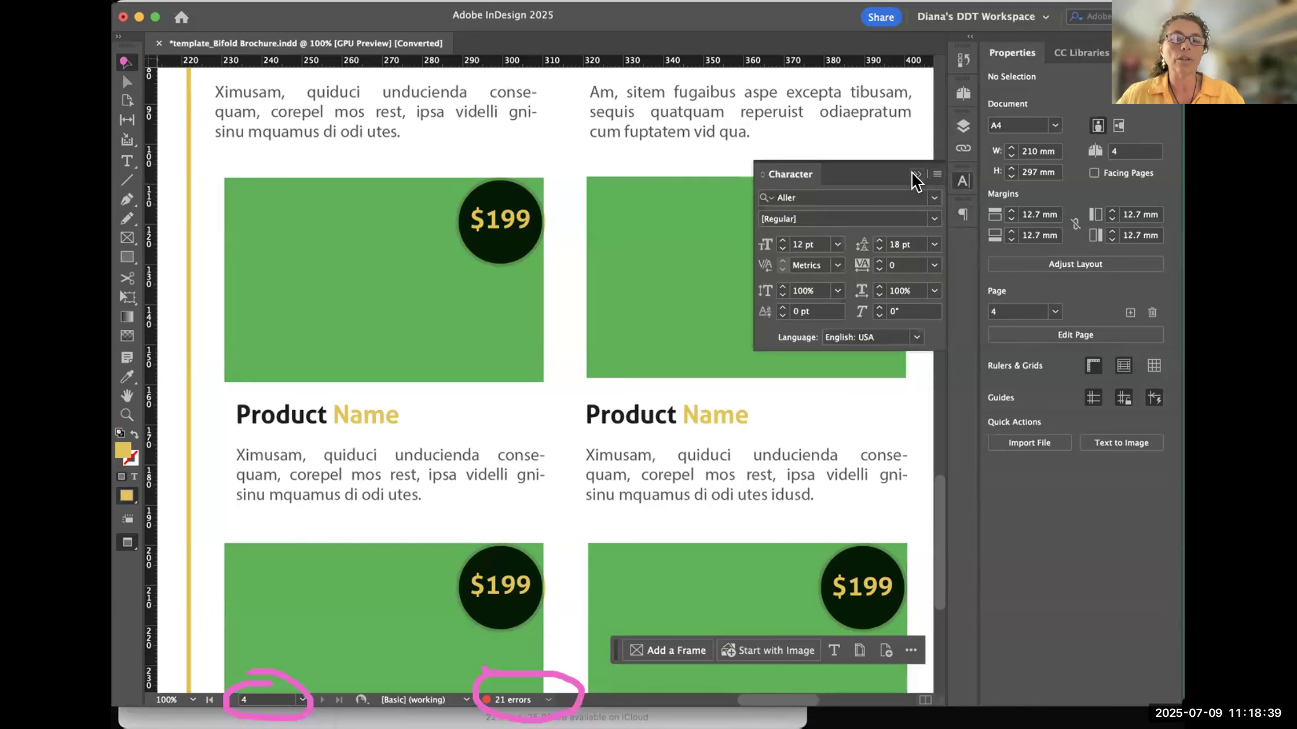
pyautogui.click(963, 182)
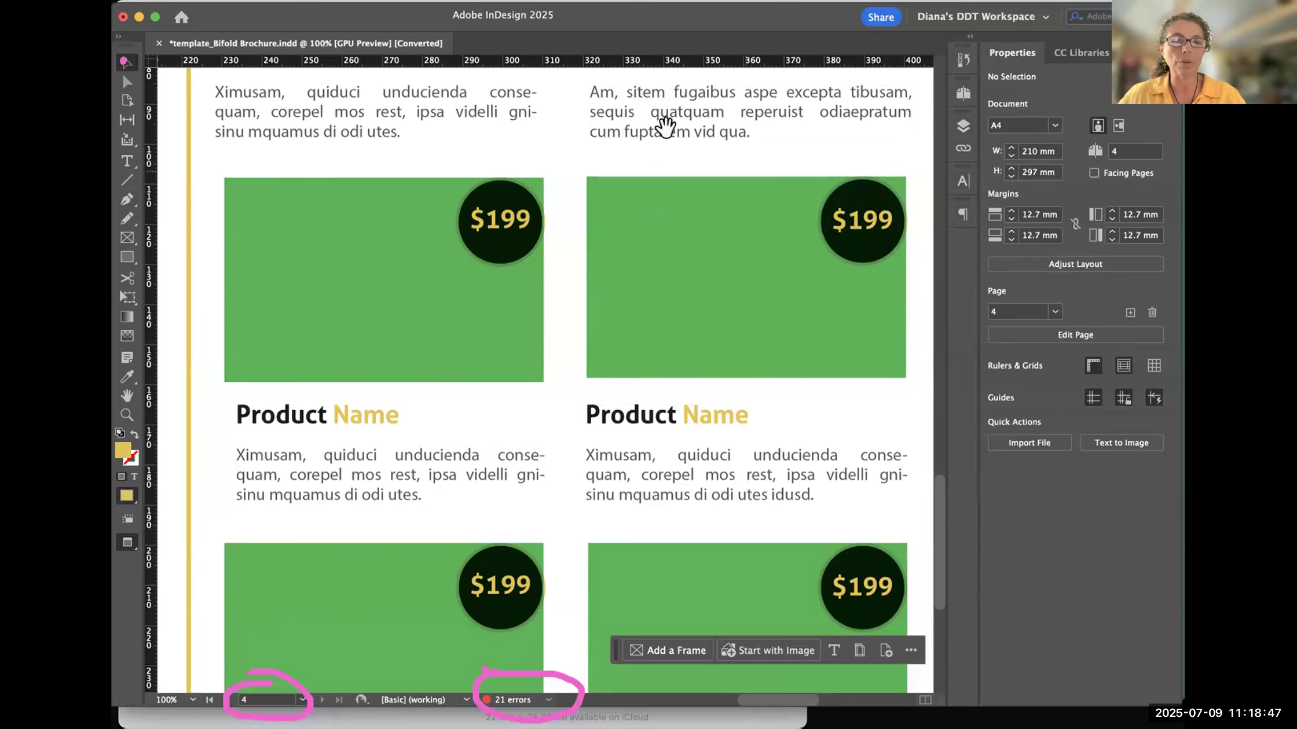
# - Pan up to page 2, and visit pages 1 and 4 from their thumbnails in the Pages panel
pyautogui.scroll(10, 665, 125)
pyautogui.scroll(20, 602, 614)
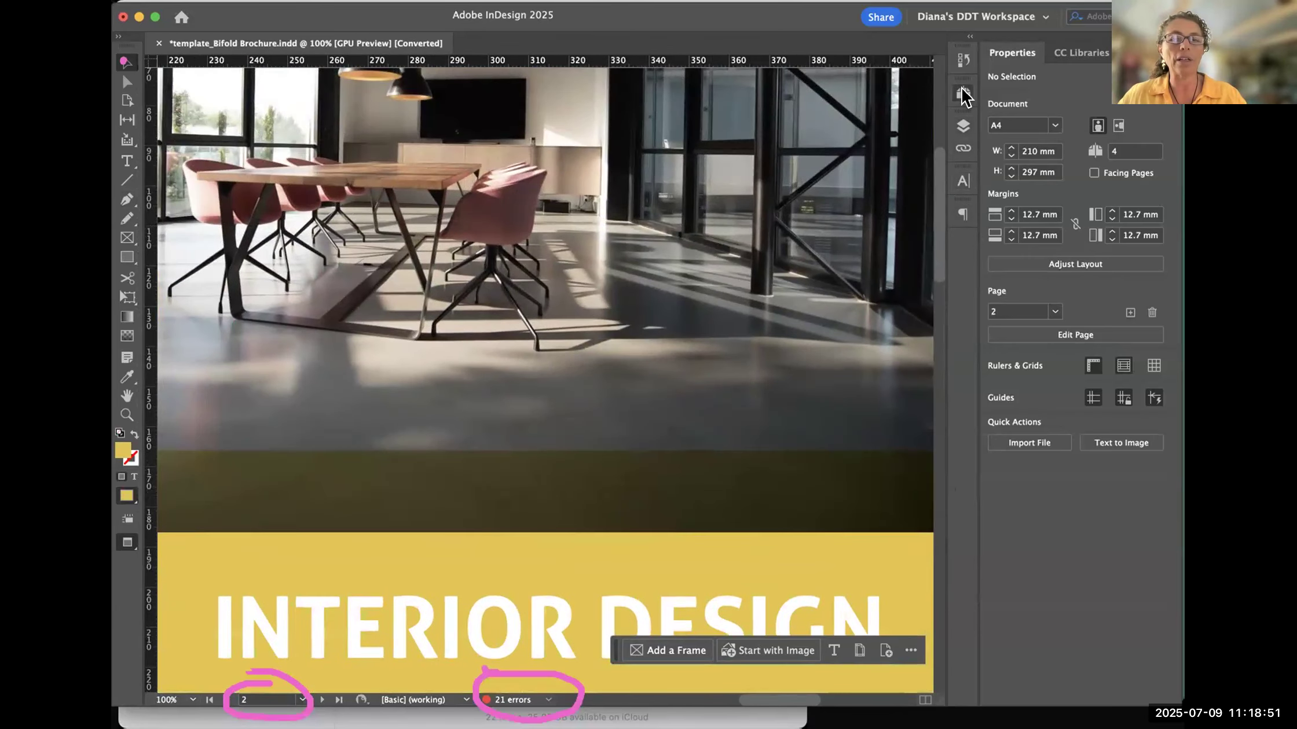
pyautogui.click(964, 94)
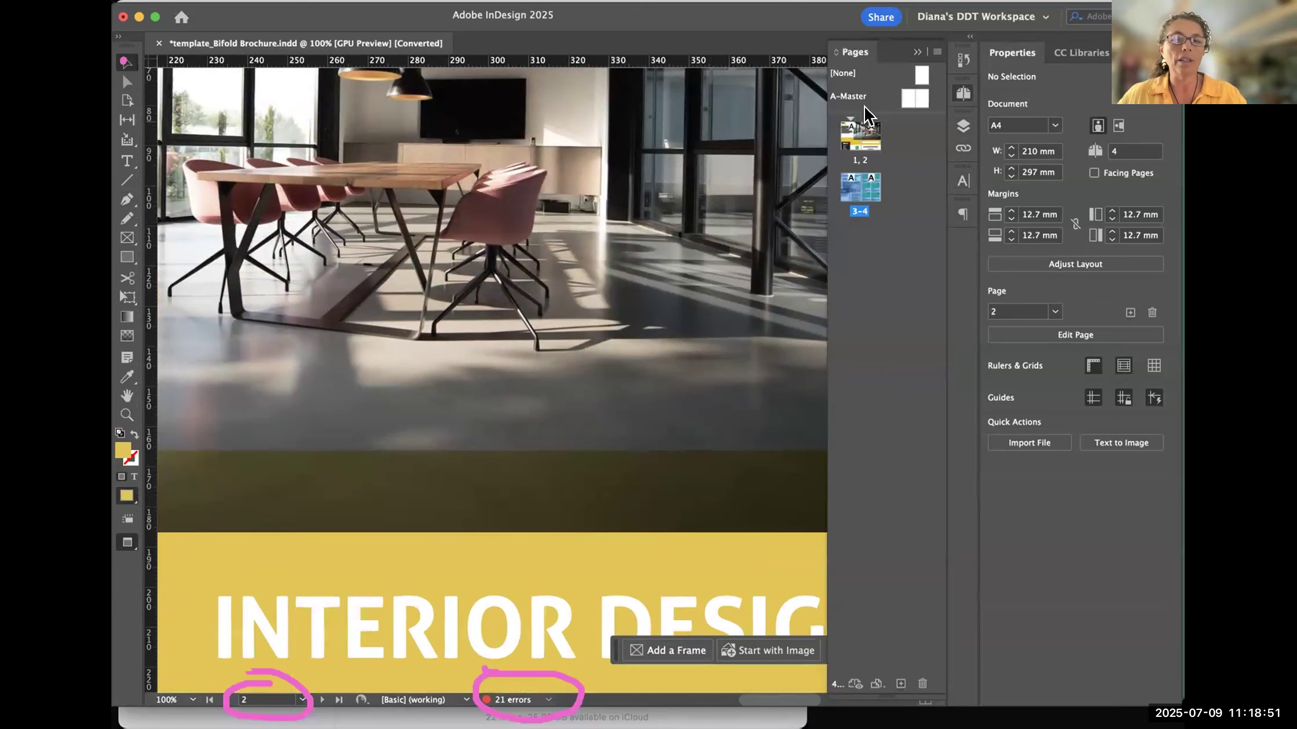
pyautogui.doubleClick(851, 188)
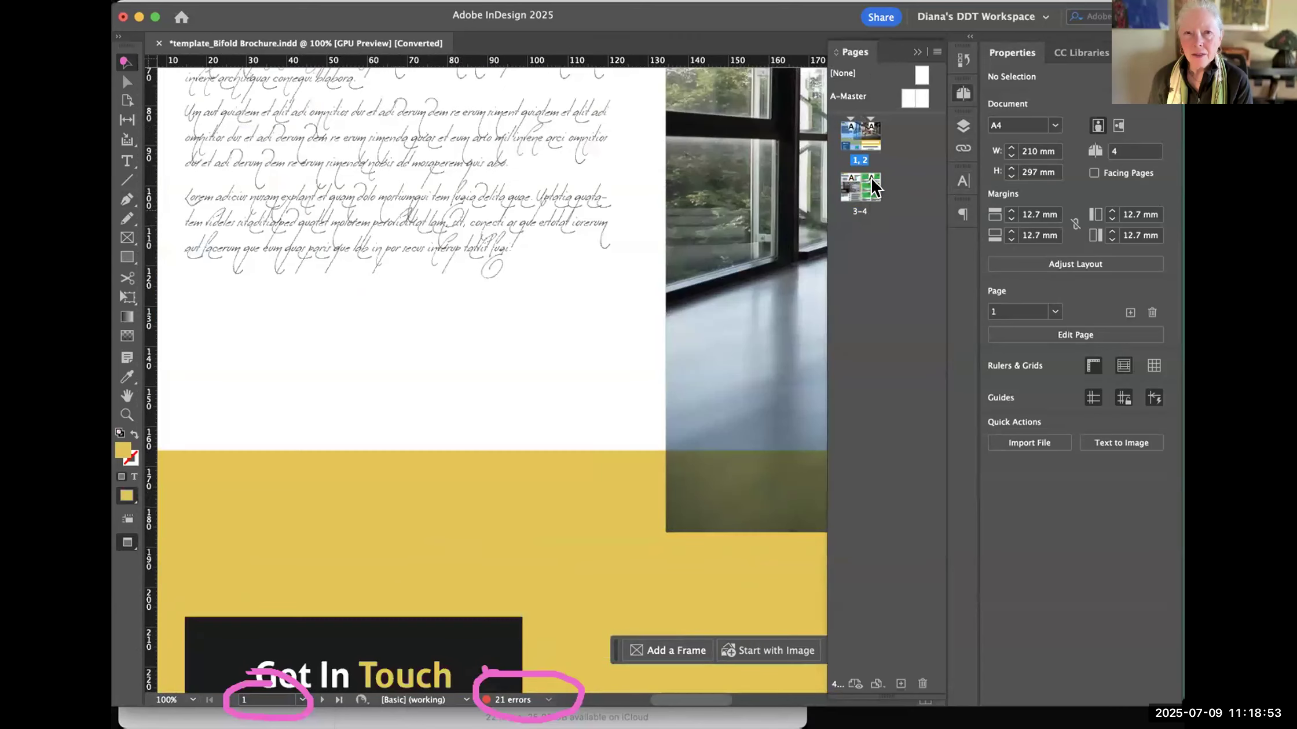
pyautogui.doubleClick(872, 188)
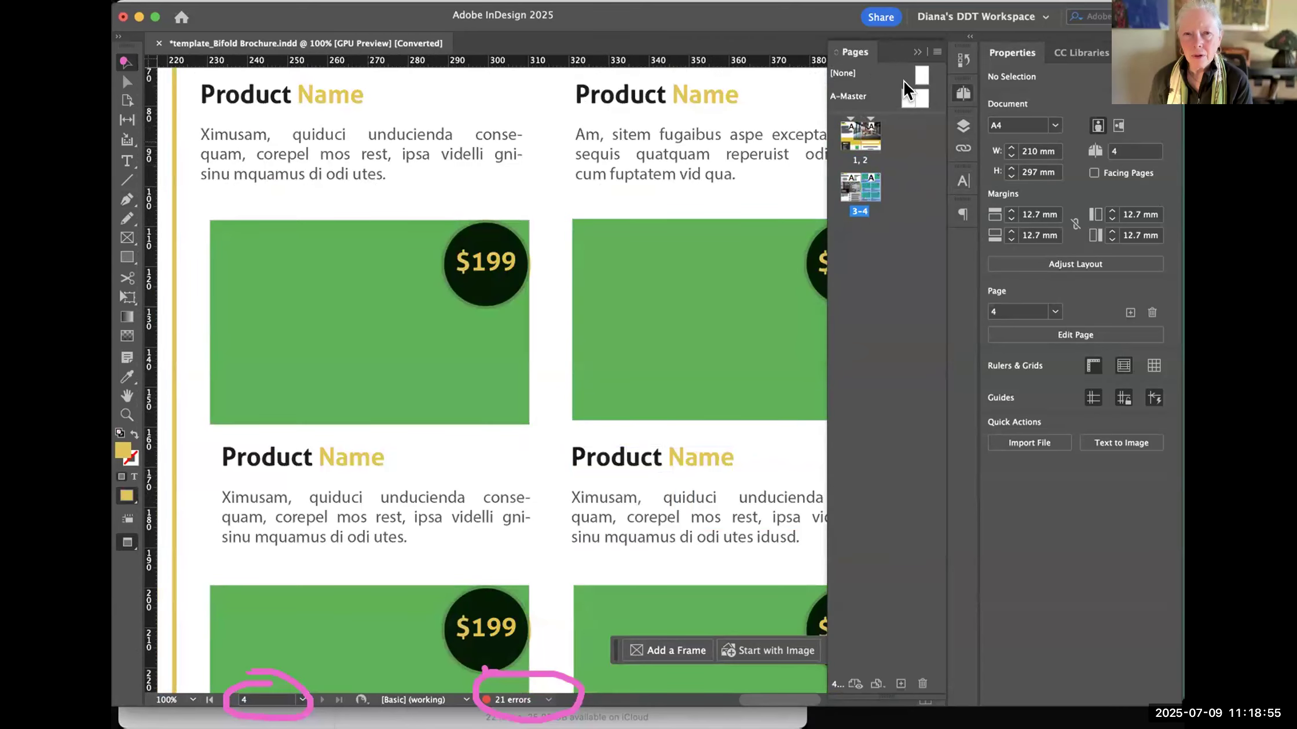
# - Expand and collapse the Paragraph panel, and open the floating Preflight panel over the brochure page
pyautogui.click(961, 215)
pyautogui.click(958, 213)
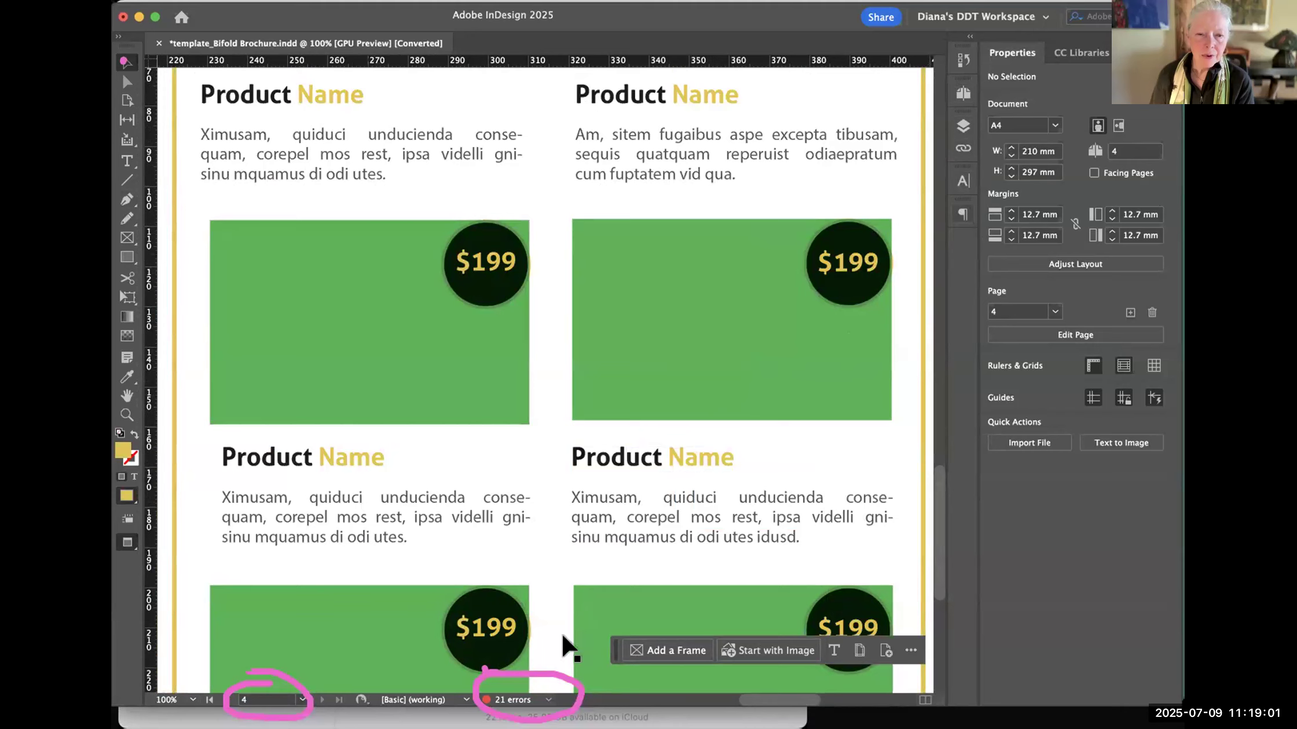
pyautogui.click(546, 701)
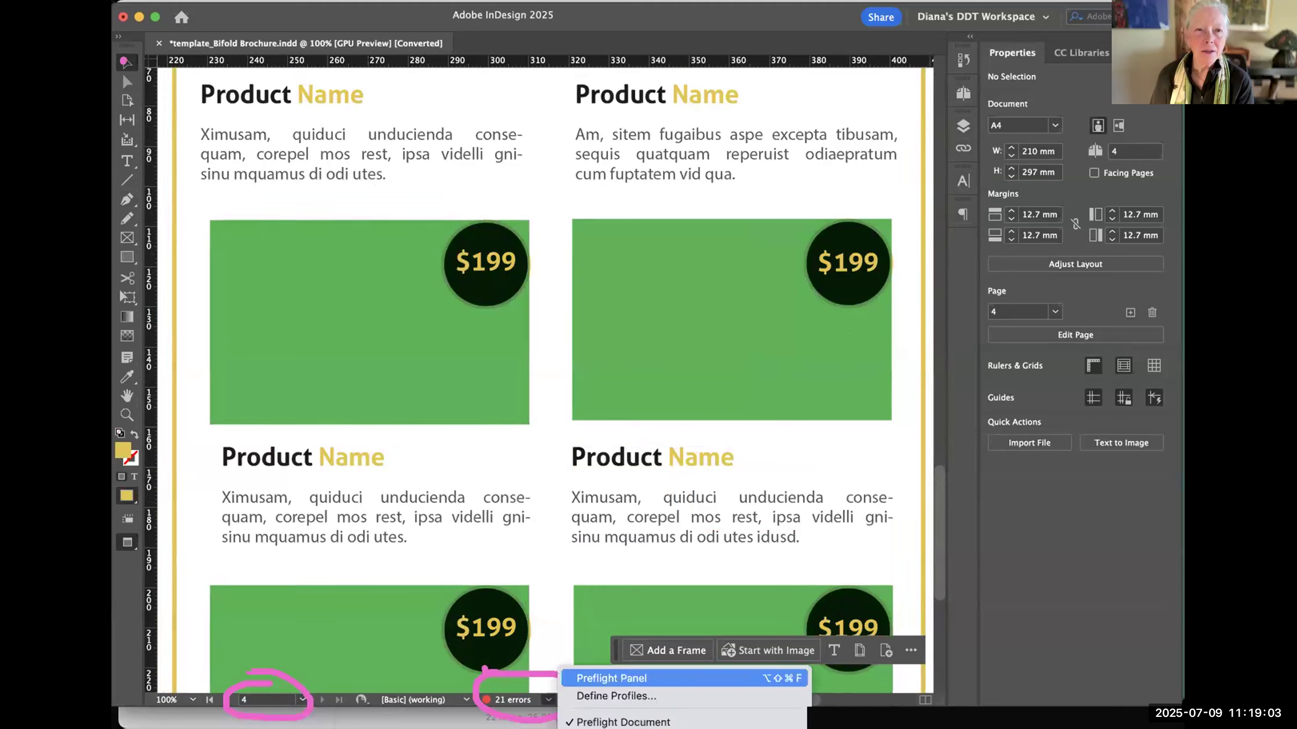
pyautogui.click(637, 678)
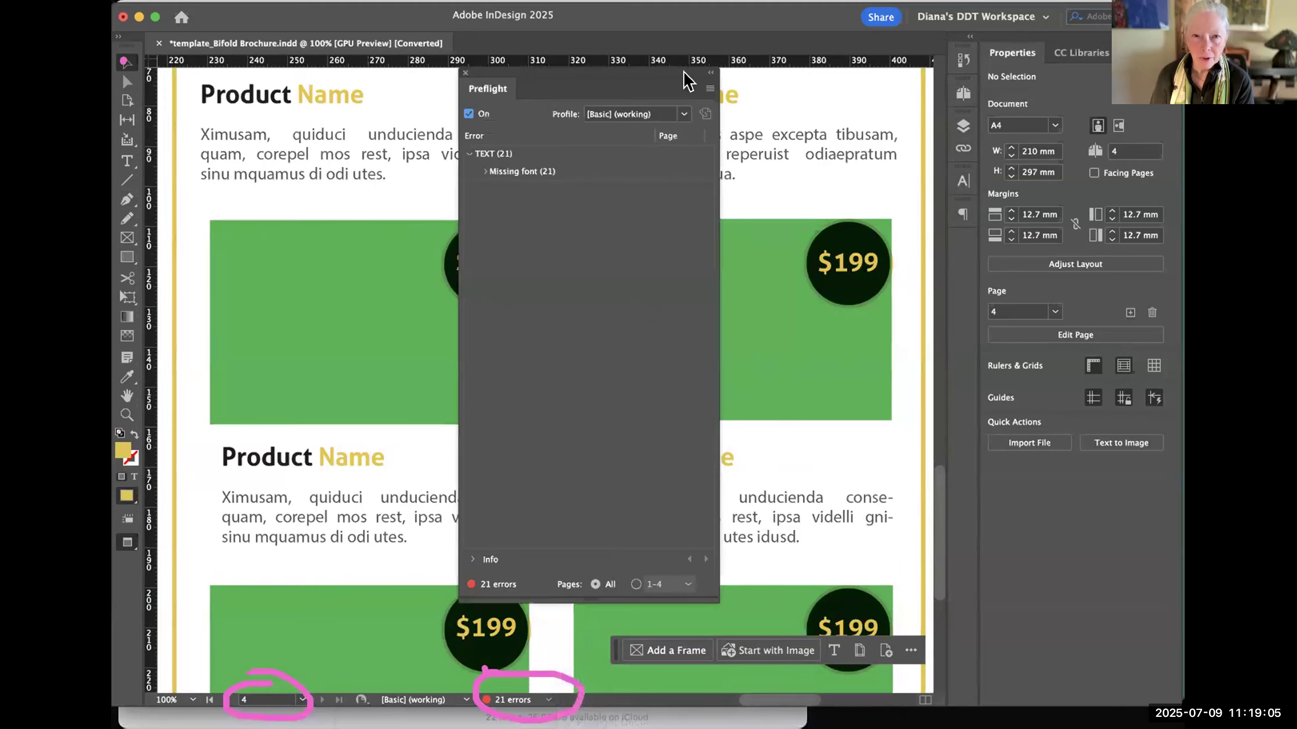
pyautogui.moveTo(624, 82); pyautogui.dragTo(541, 174)
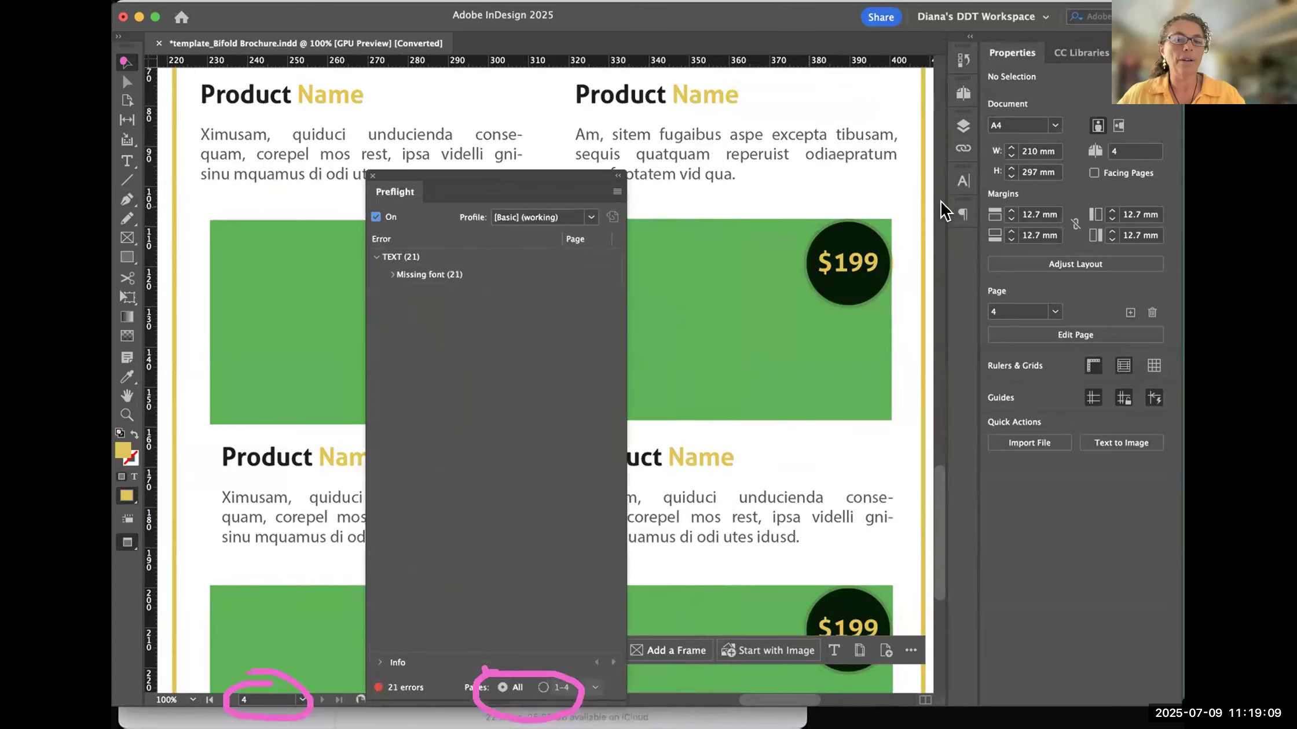
# - Try docking the Preflight panel with the expanded Paragraph panel, and close both panels
pyautogui.click(961, 211)
pyautogui.moveTo(403, 196); pyautogui.dragTo(848, 207)
pyautogui.click(848, 207)
pyautogui.moveTo(796, 209); pyautogui.dragTo(303, 185)
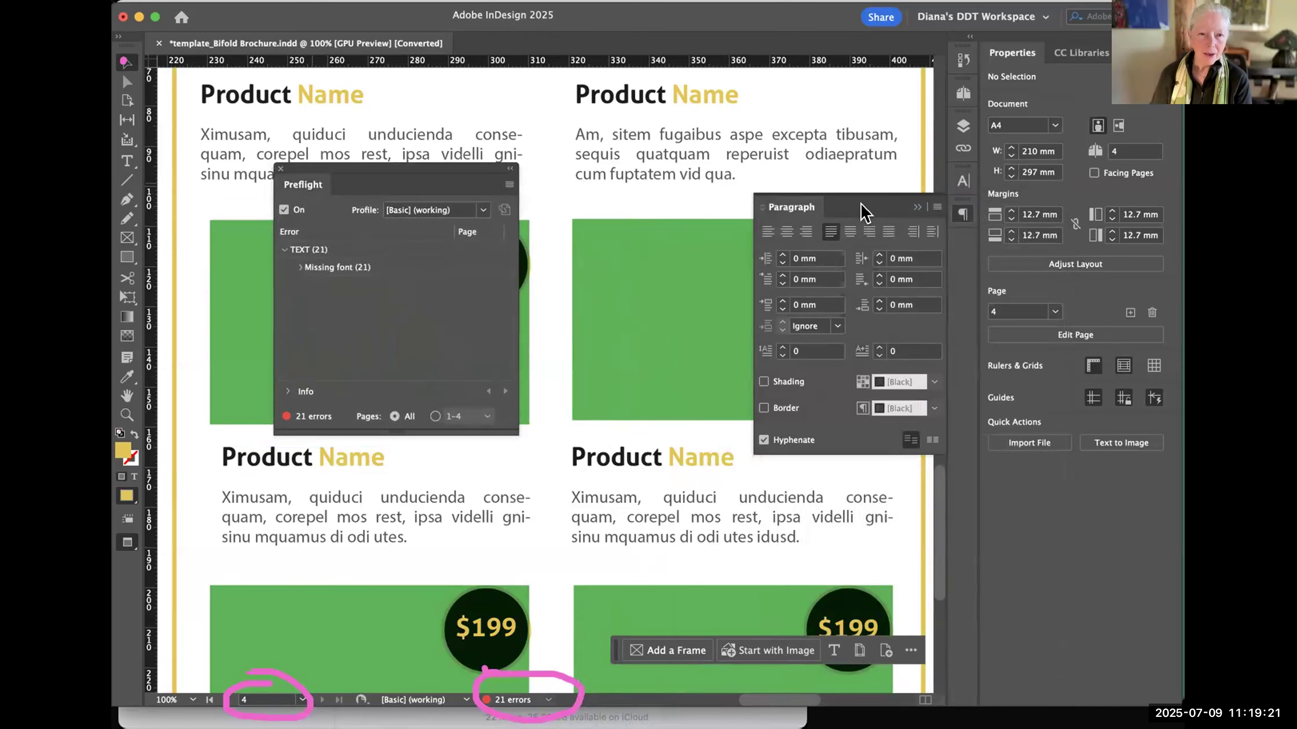
pyautogui.moveTo(303, 185); pyautogui.dragTo(850, 211)
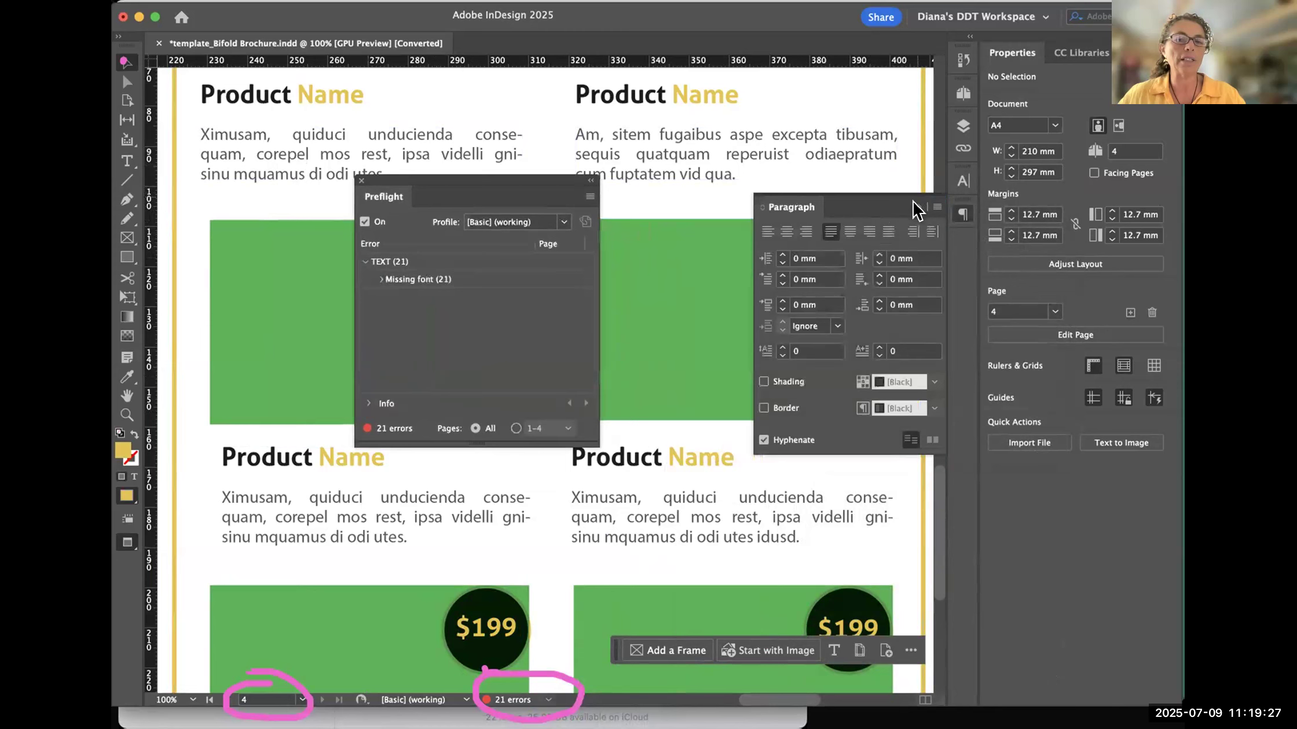
pyautogui.click(361, 182)
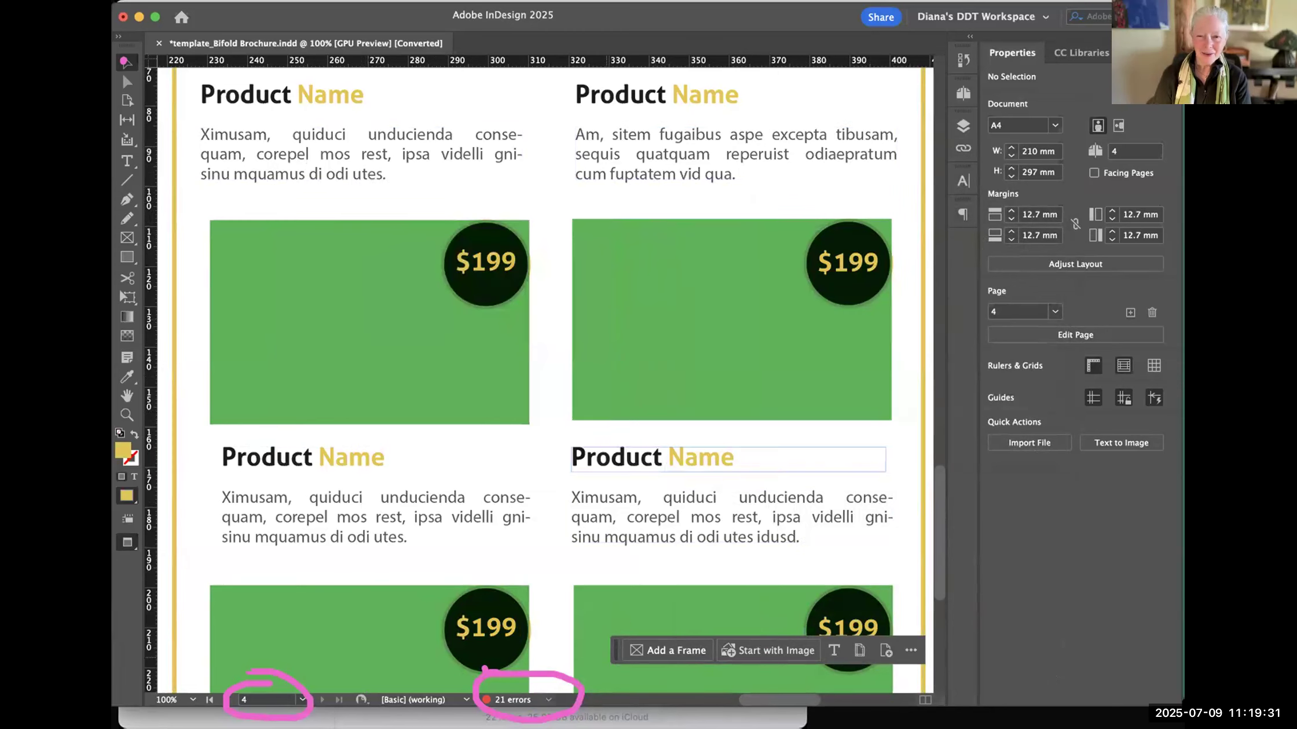
# - Show and hide the Preflight panel from the document window's preflight status, leaving it open
pyautogui.click(548, 700)
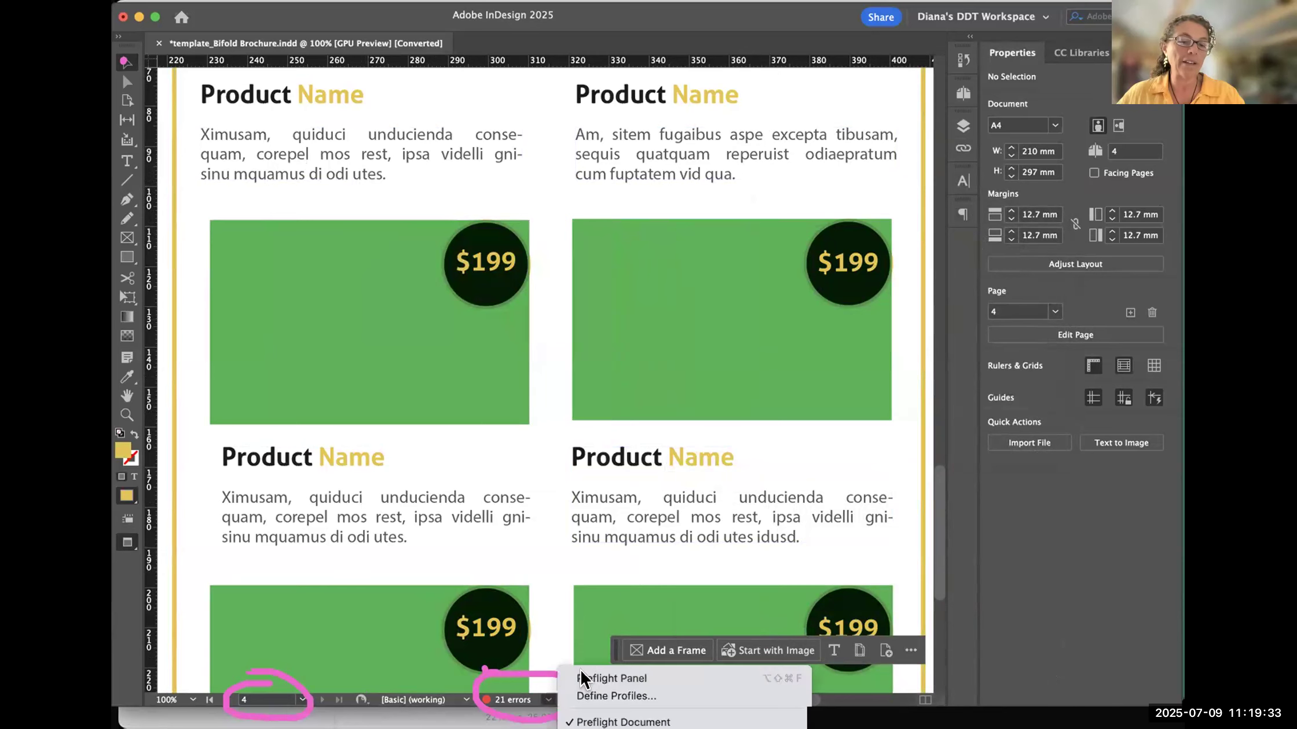
pyautogui.click(596, 675)
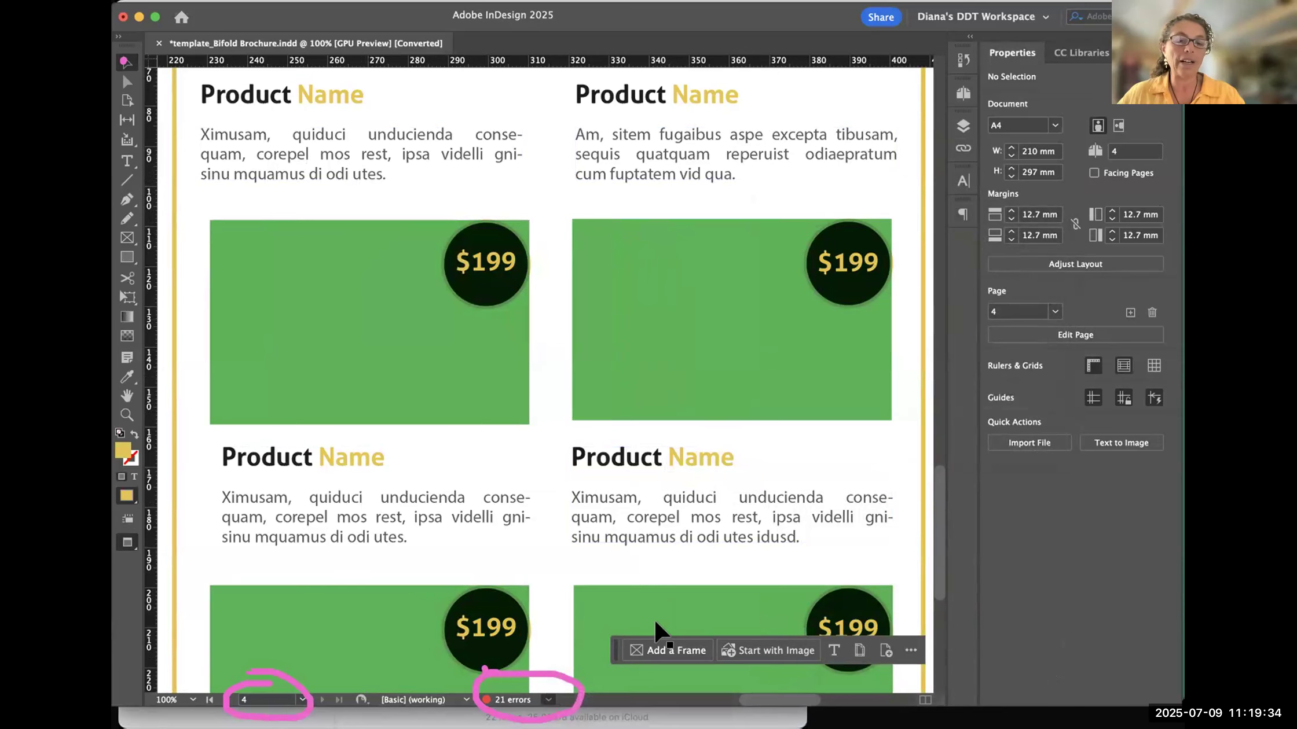
pyautogui.click(546, 700)
pyautogui.click(596, 678)
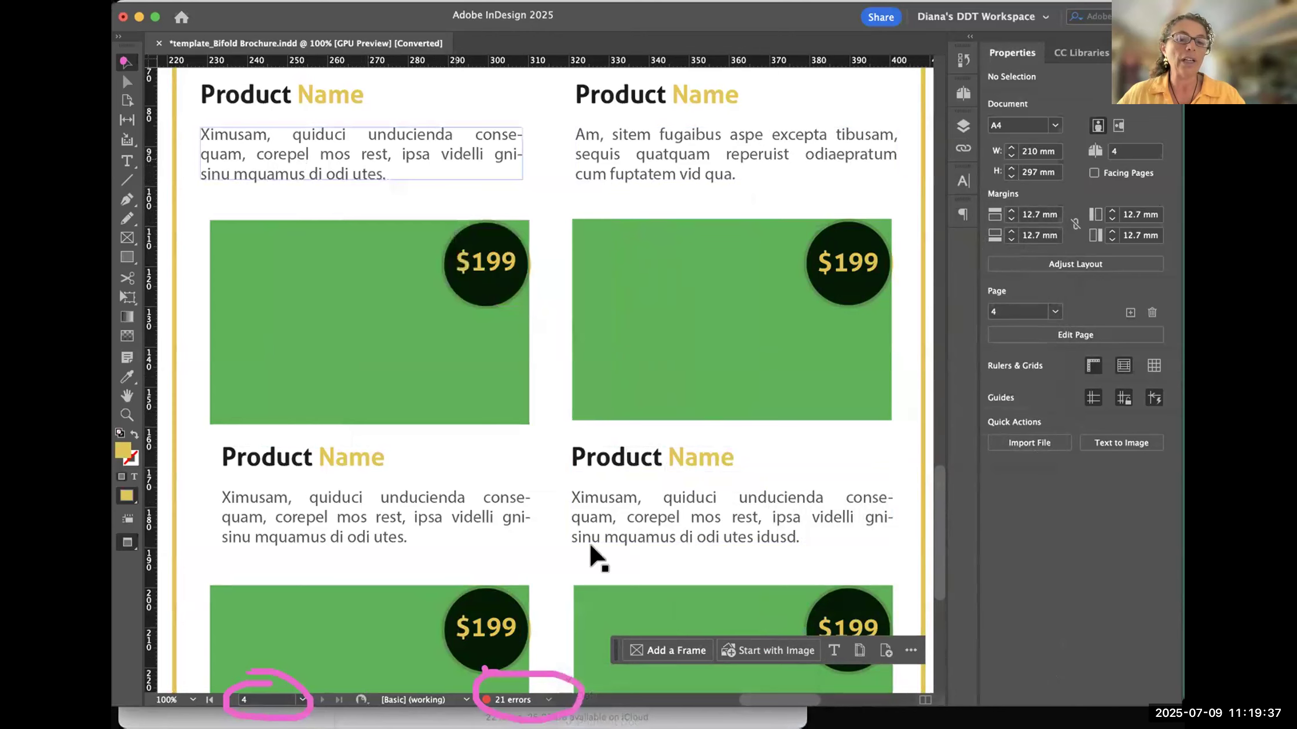
pyautogui.click(547, 700)
pyautogui.click(596, 675)
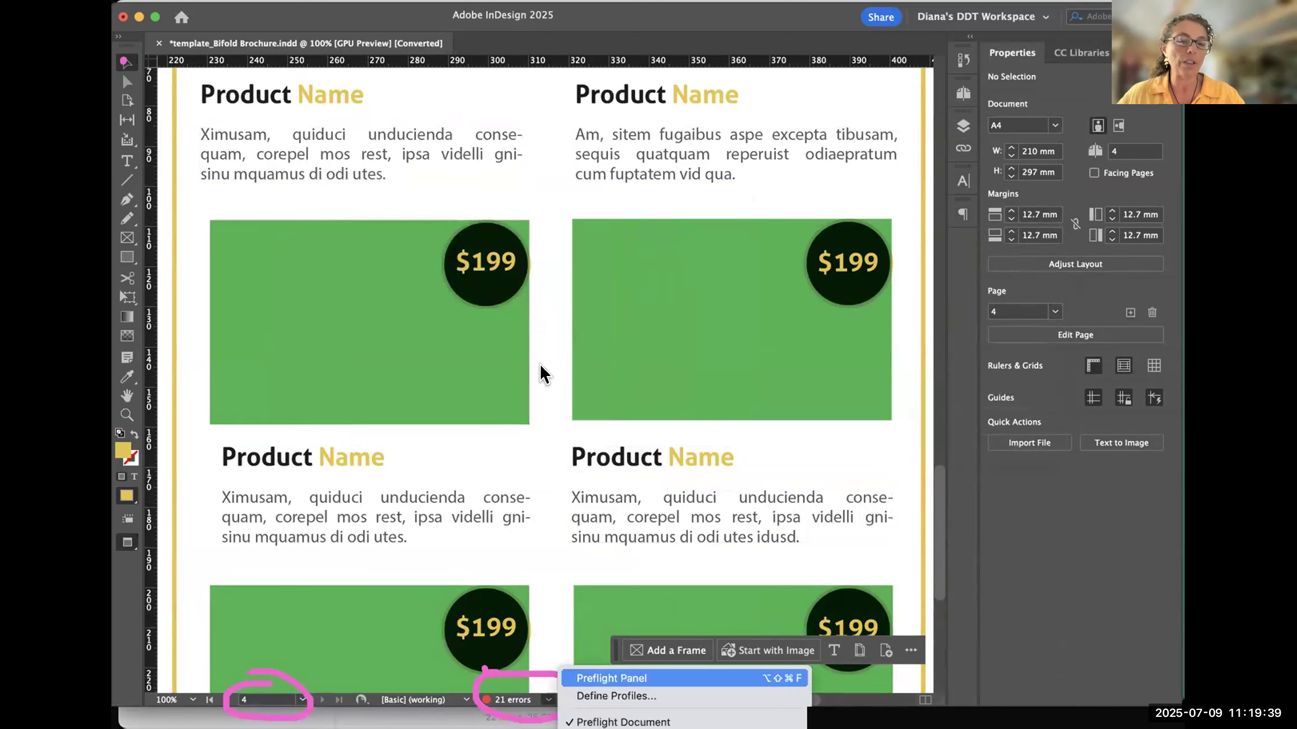
# - Reposition the floating Preflight panel, turn preflight checking off, and close the panel
pyautogui.moveTo(406, 191); pyautogui.dragTo(553, 103)
pyautogui.click(975, 57)
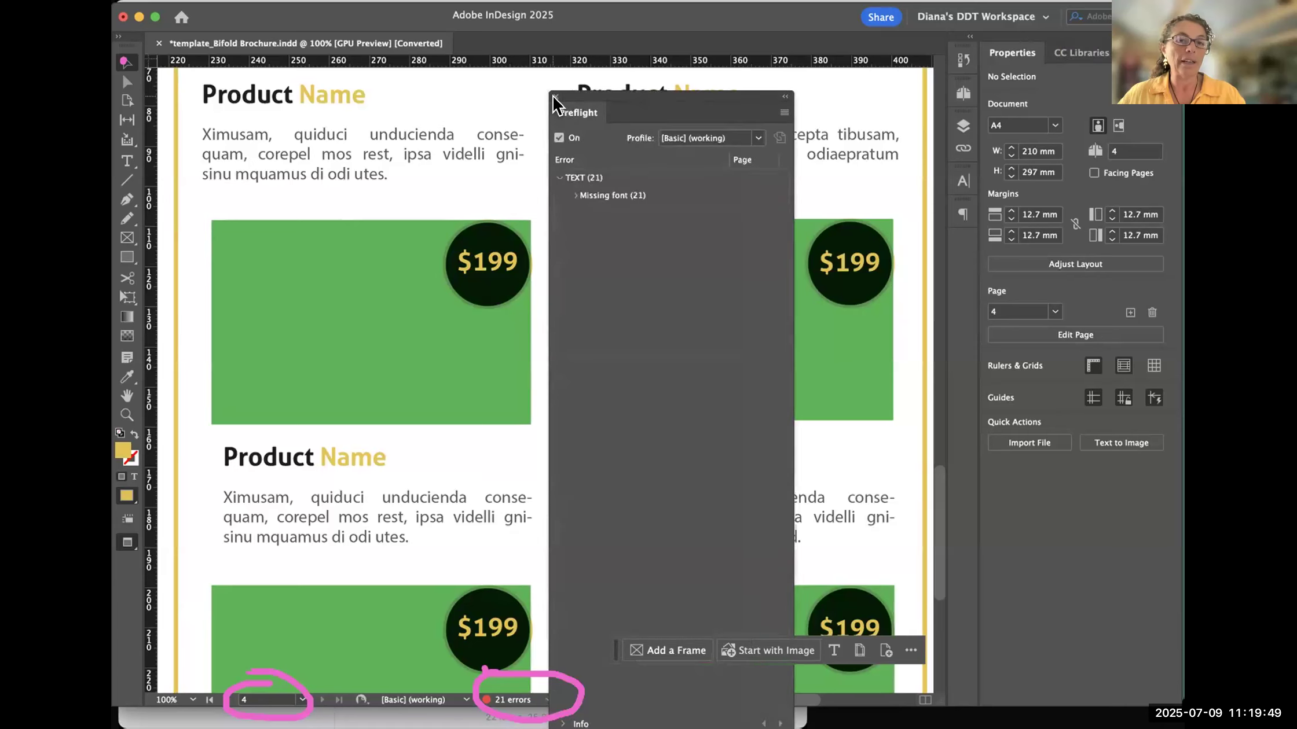
pyautogui.click(559, 138)
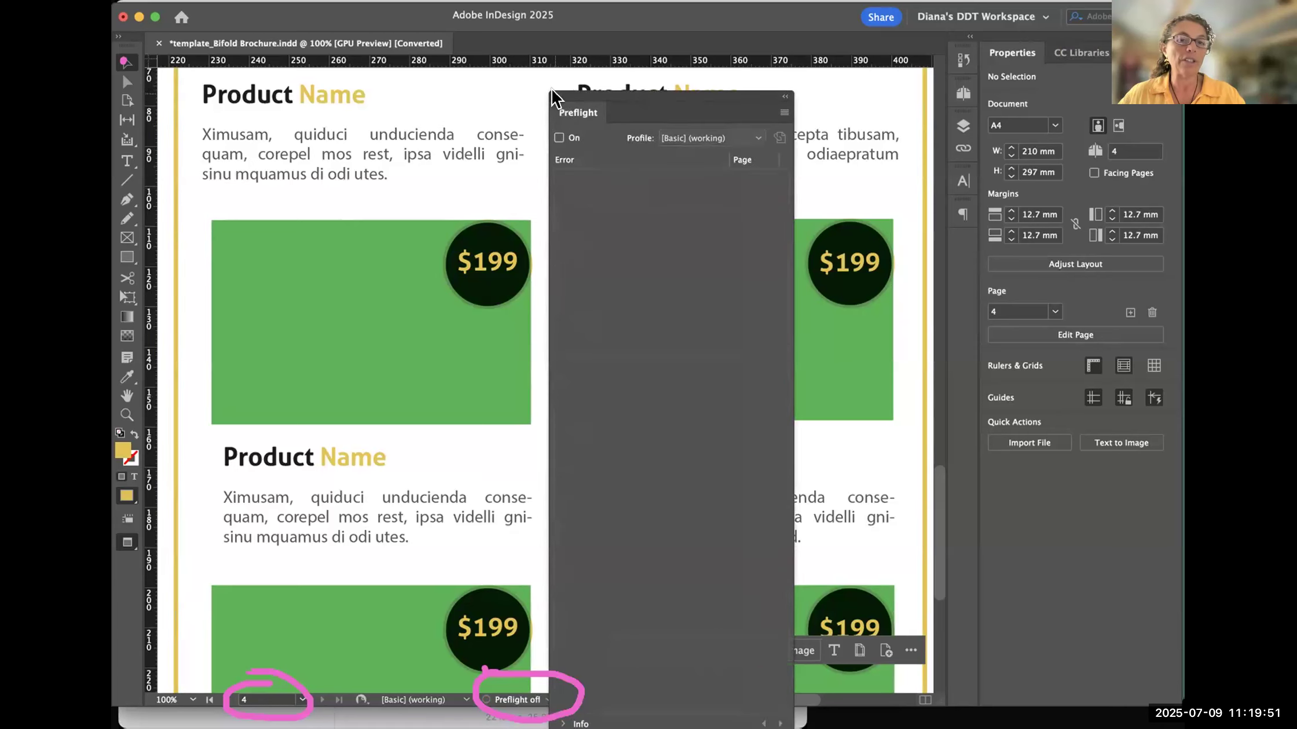
pyautogui.click(553, 96)
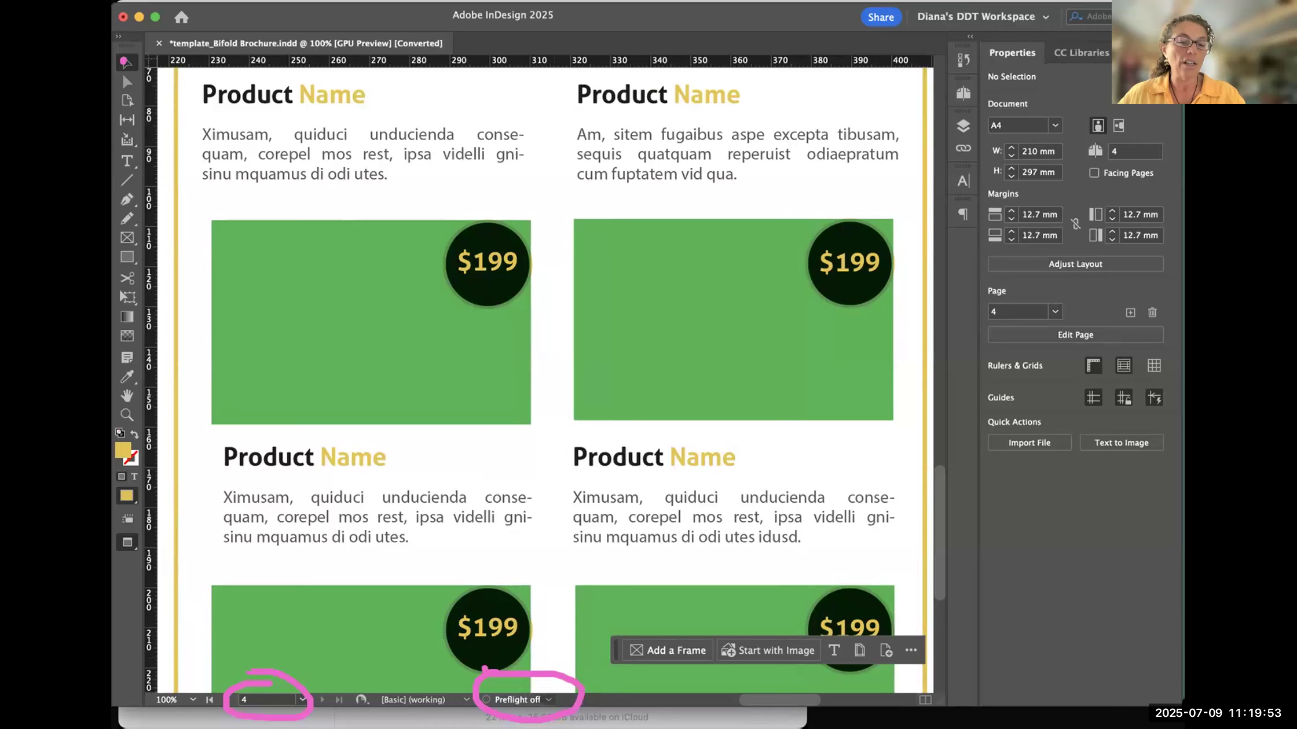
# - Reopen the Preflight panel, turn preflight checking back on, and close the panel
pyautogui.click(547, 700)
pyautogui.click(593, 676)
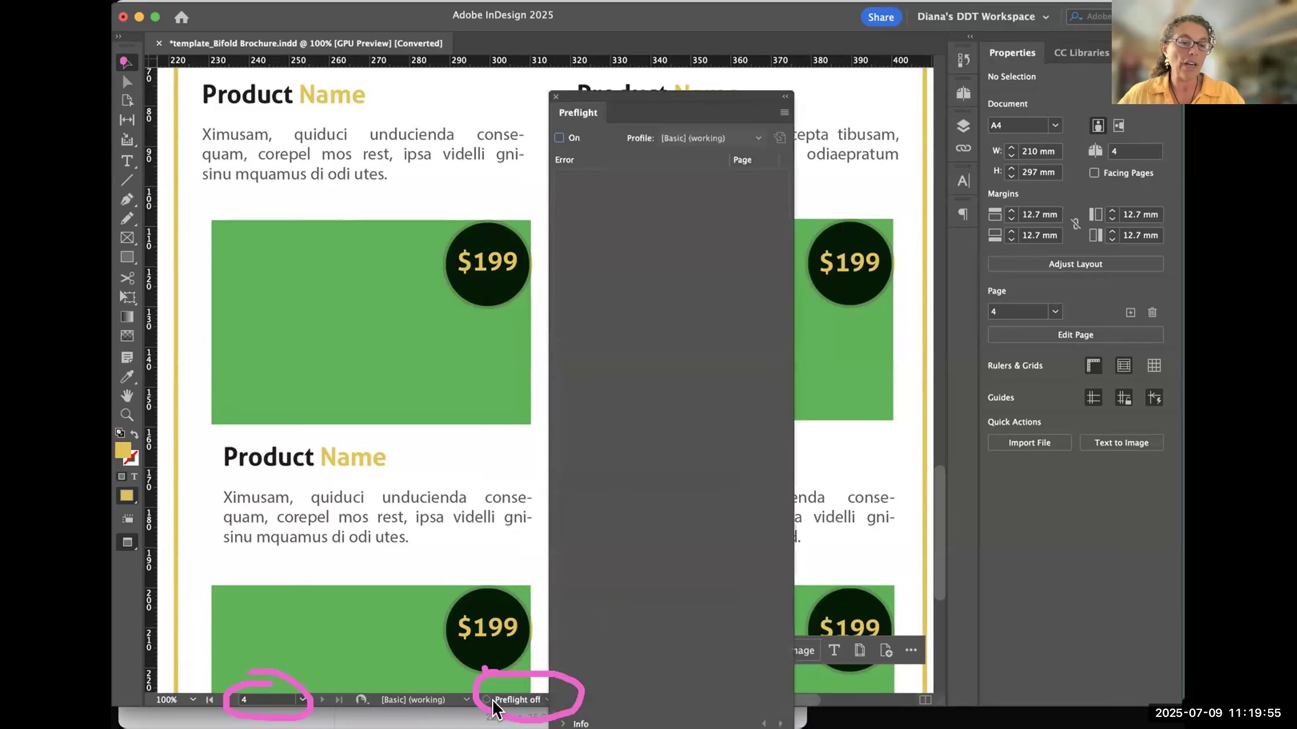
pyautogui.click(559, 138)
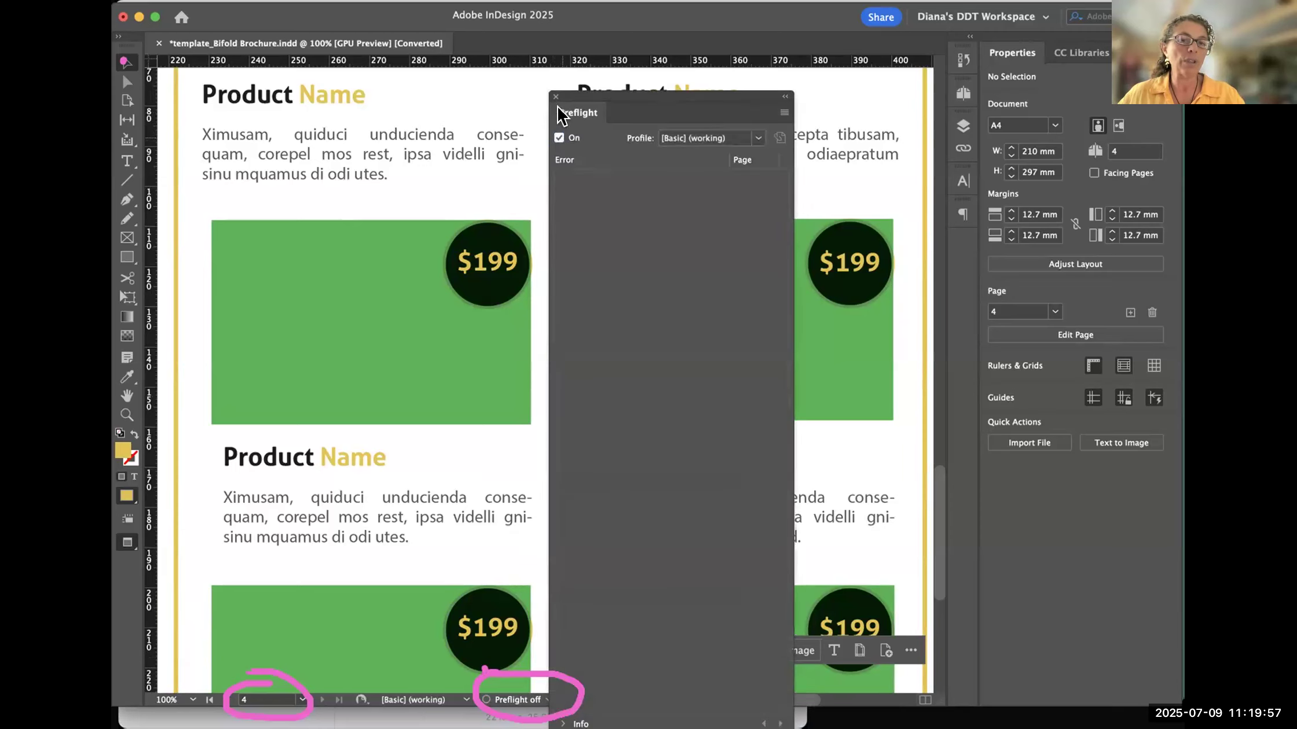
pyautogui.click(556, 97)
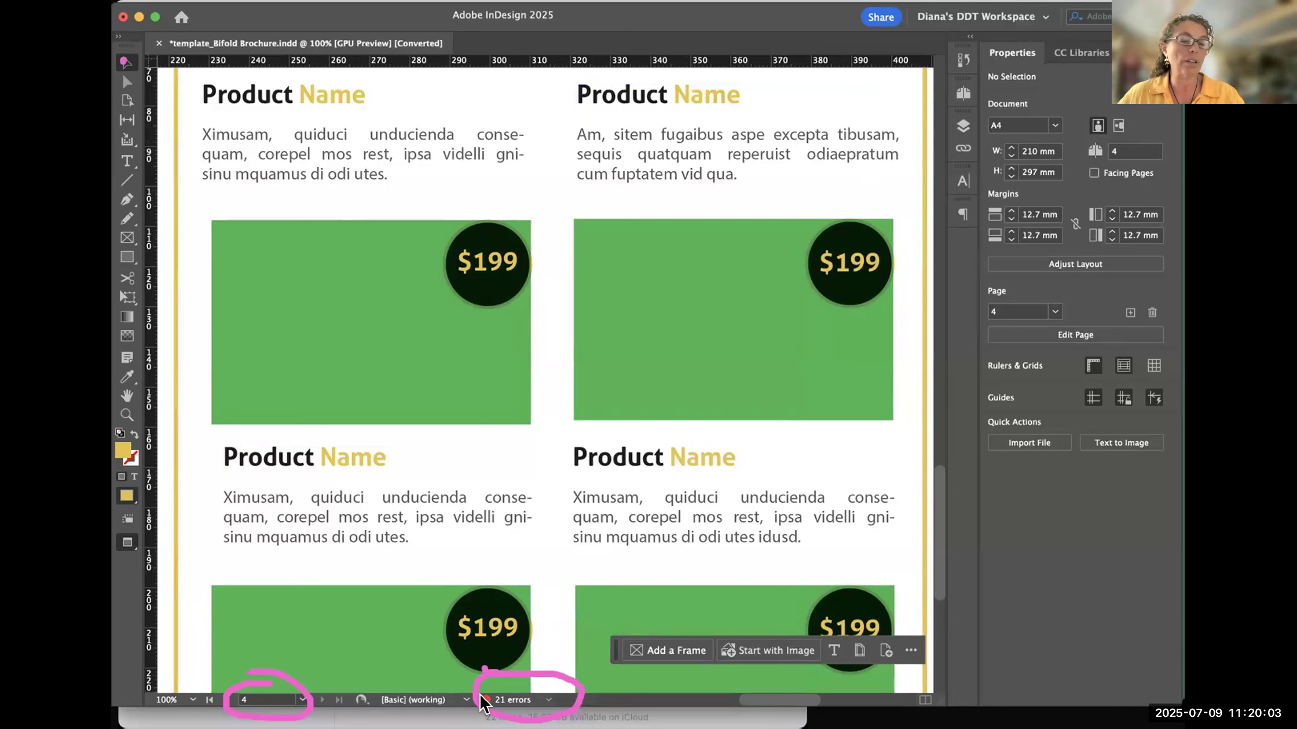
pyautogui.click(547, 700)
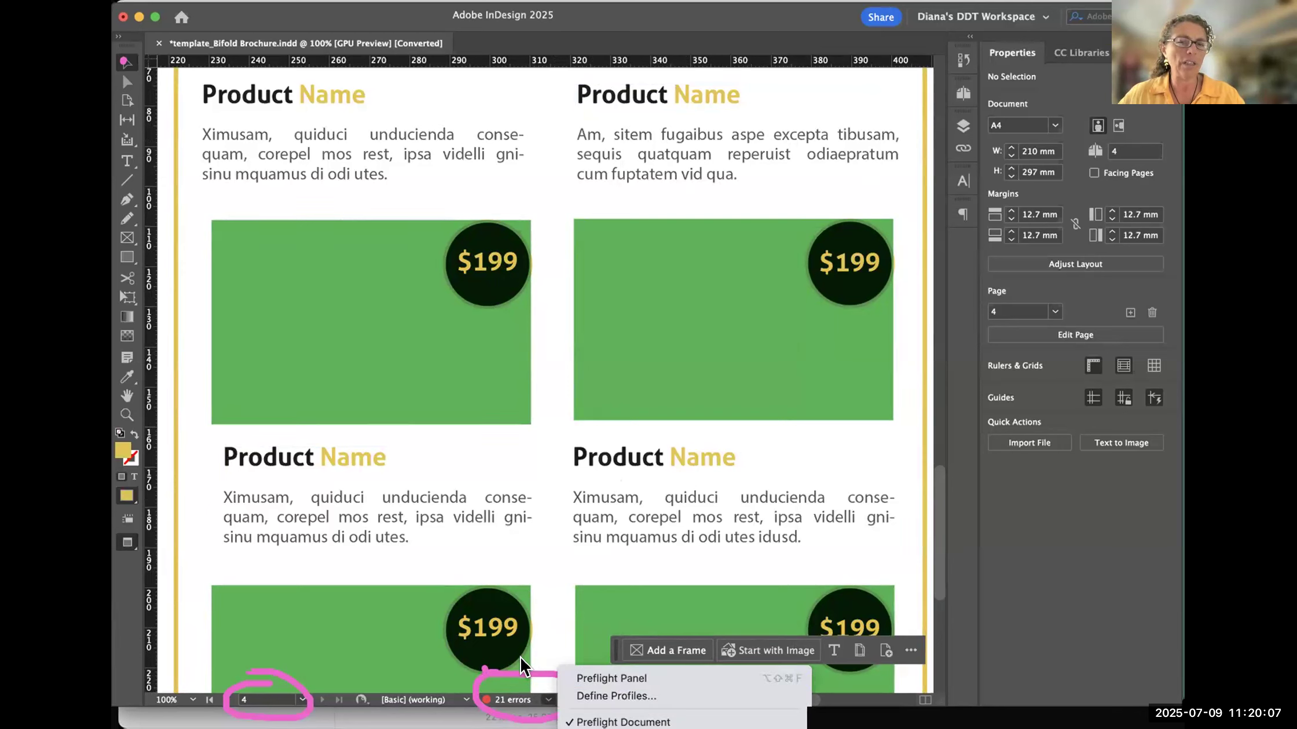
pyautogui.click(543, 638)
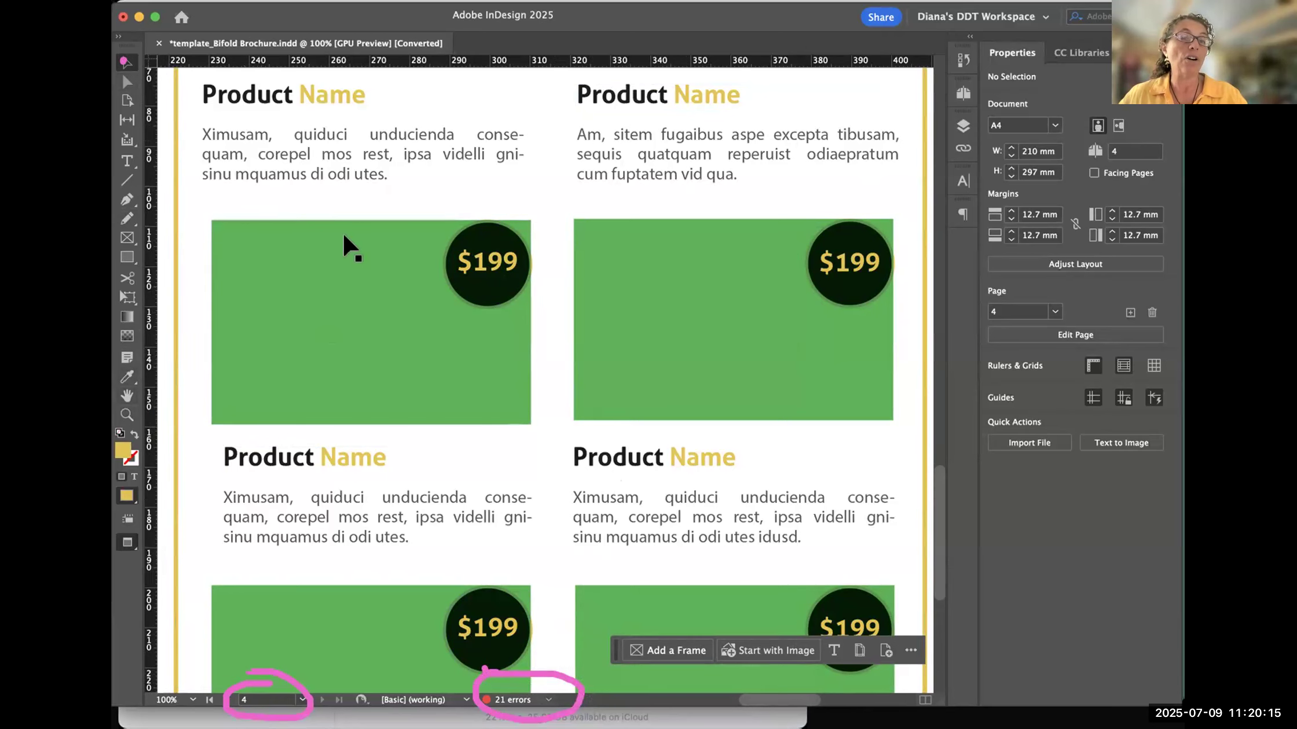
# - Pan from page 4 back up to the About Company section on page 1
pyautogui.moveTo(370, 252); pyautogui.dragTo(766, 584)
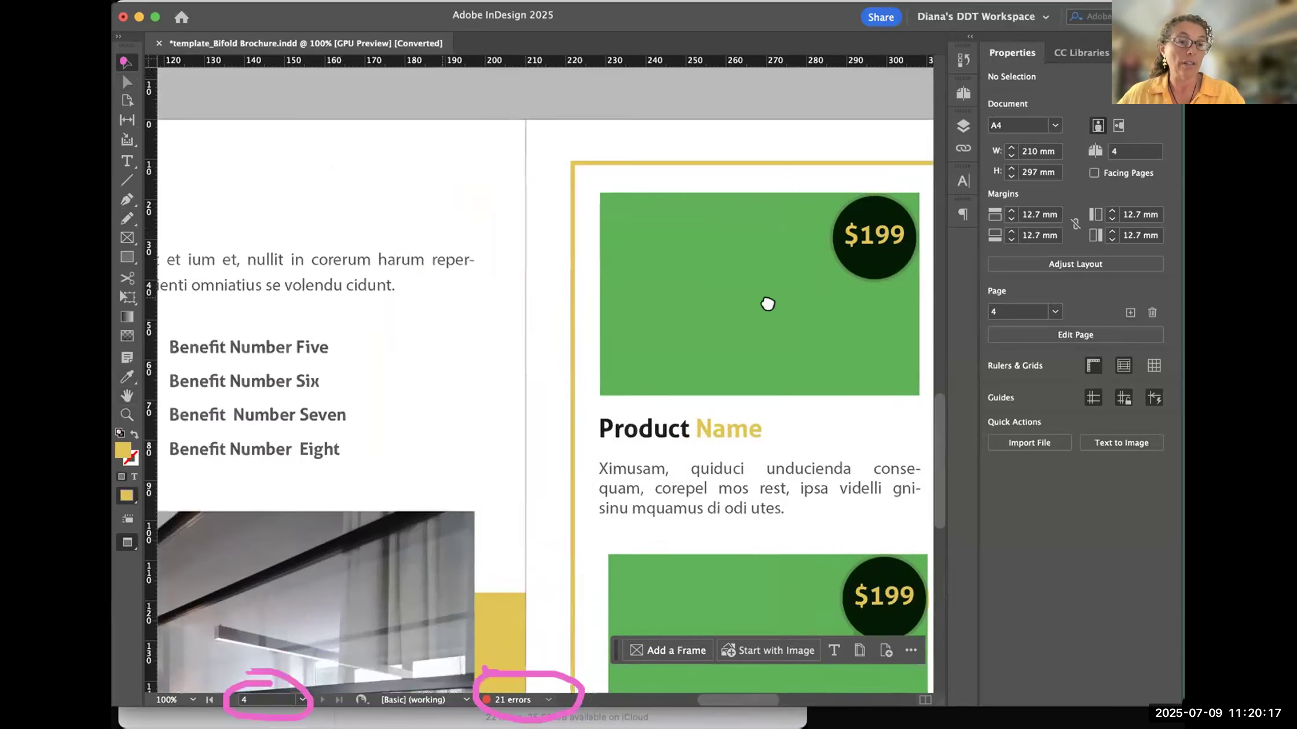
pyautogui.scroll(20, 767, 304)
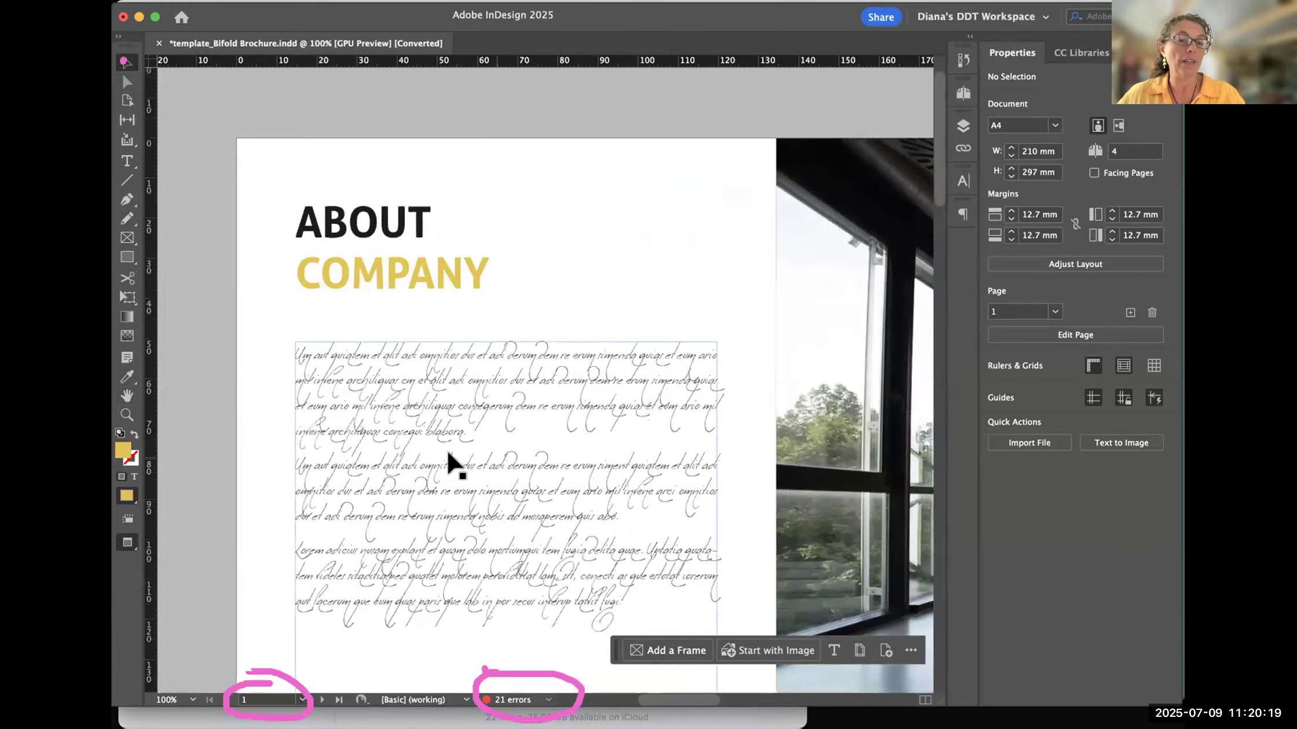
# - Select the conference room photo on the cover spread and view it at 25%, at 100% and with the page fitted to the window
pyautogui.moveTo(562, 541); pyautogui.dragTo(550, 433)
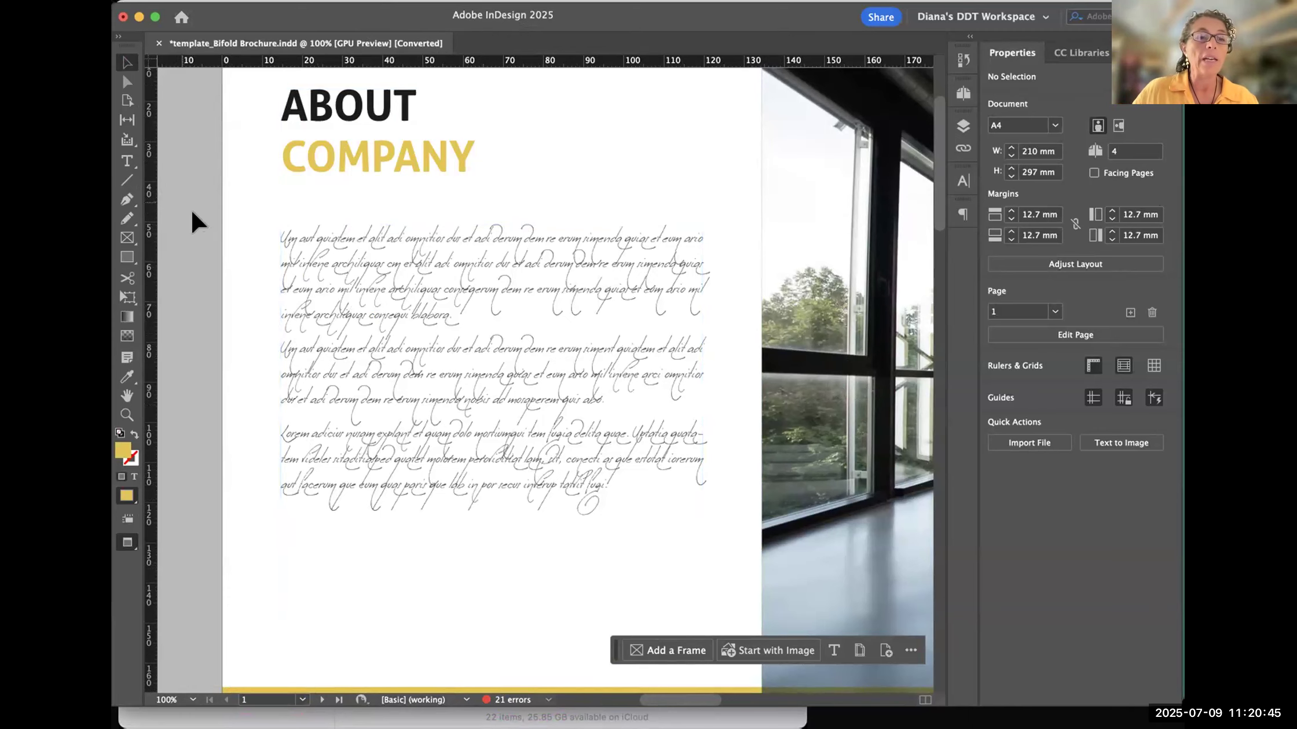
pyautogui.click(845, 370)
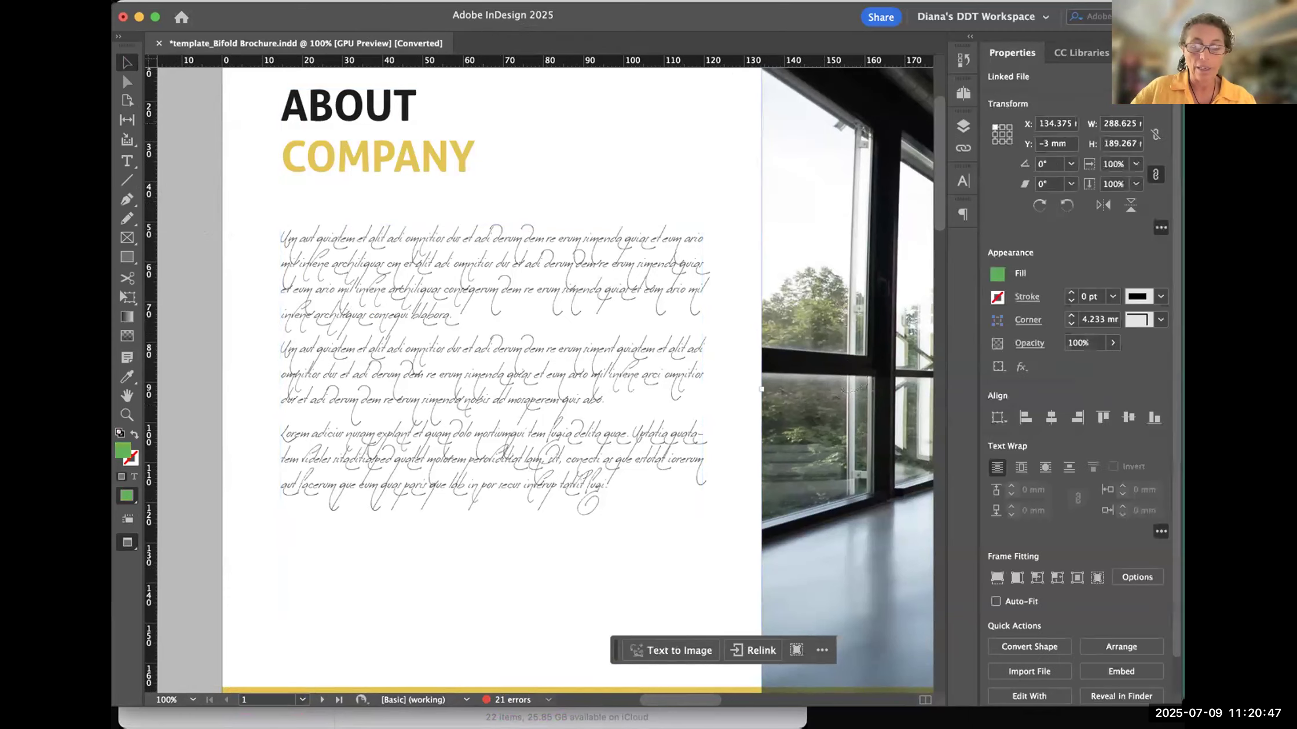
pyautogui.press('super+minus')
pyautogui.press('super+minus')
pyautogui.press('super+minus')
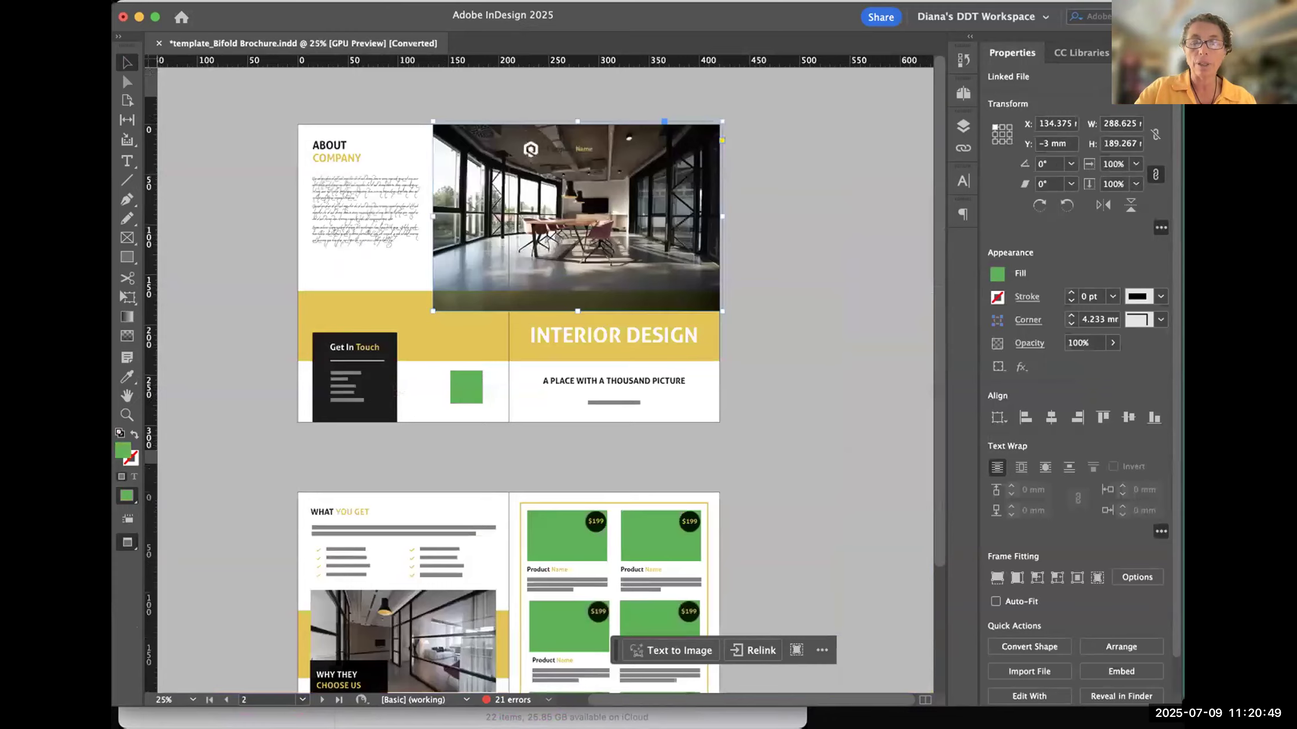
pyautogui.press('super+1')
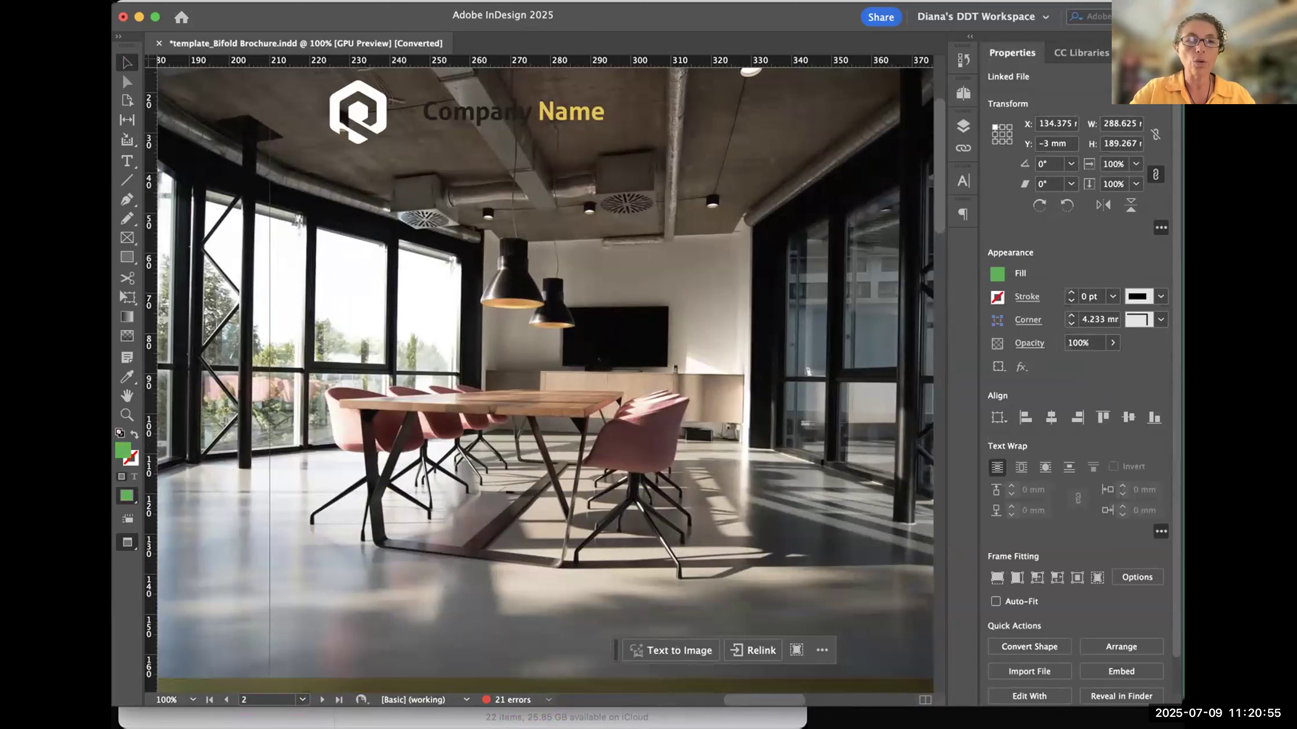
pyautogui.press('super+0')
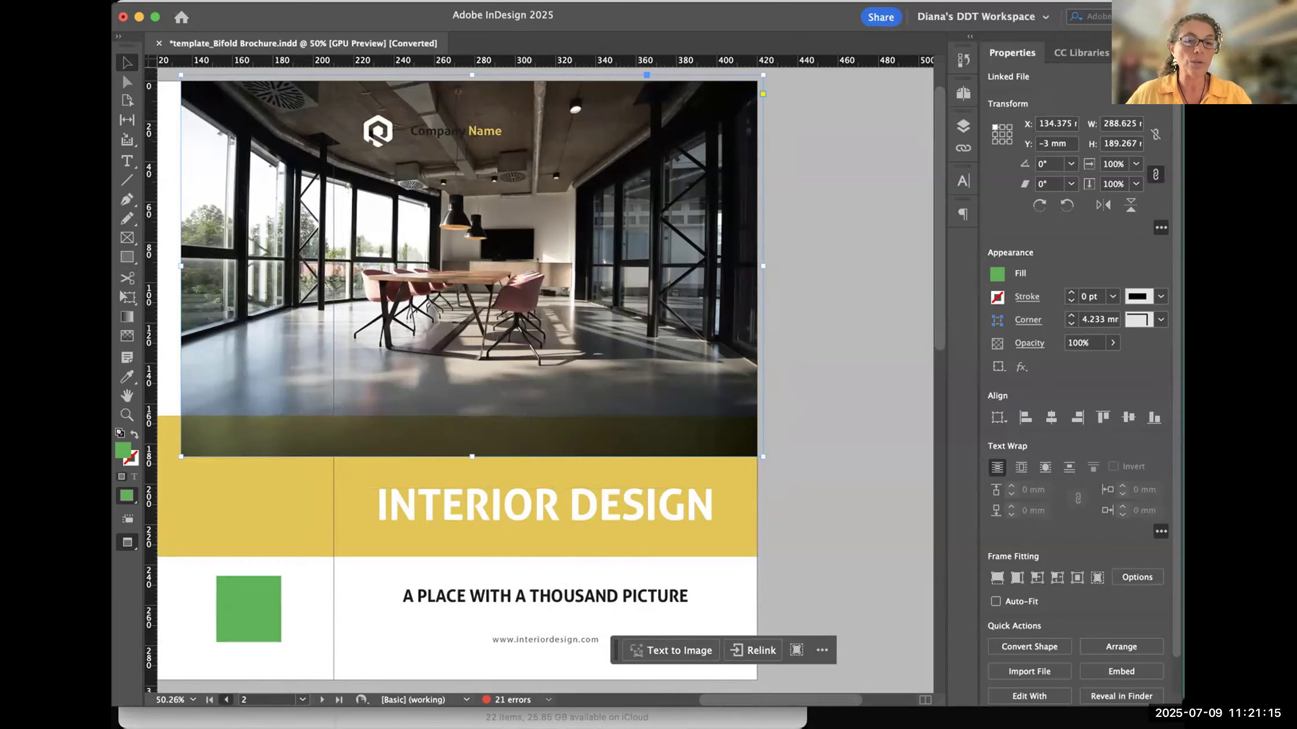
# - Go to page 1 and examine the cover spread at 25% and 50% zoom
pyautogui.click(227, 700)
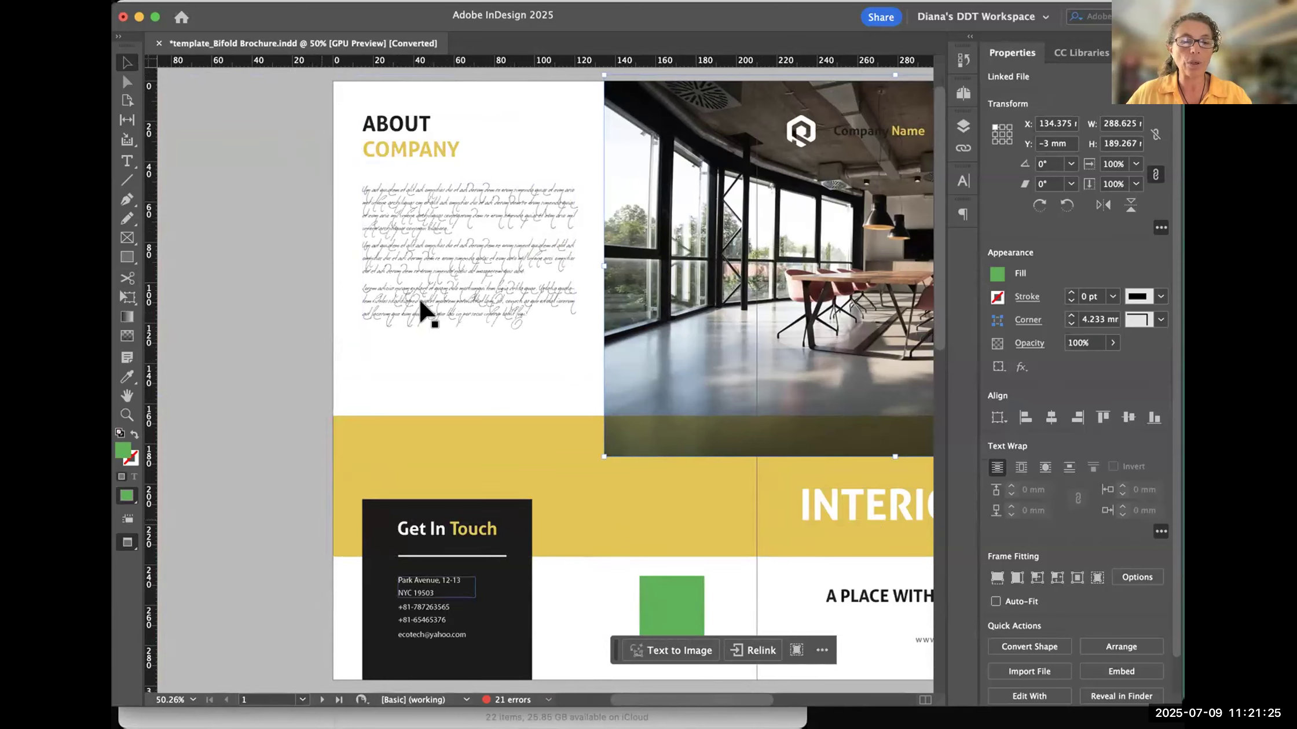
pyautogui.moveTo(393, 353); pyautogui.dragTo(347, 364)
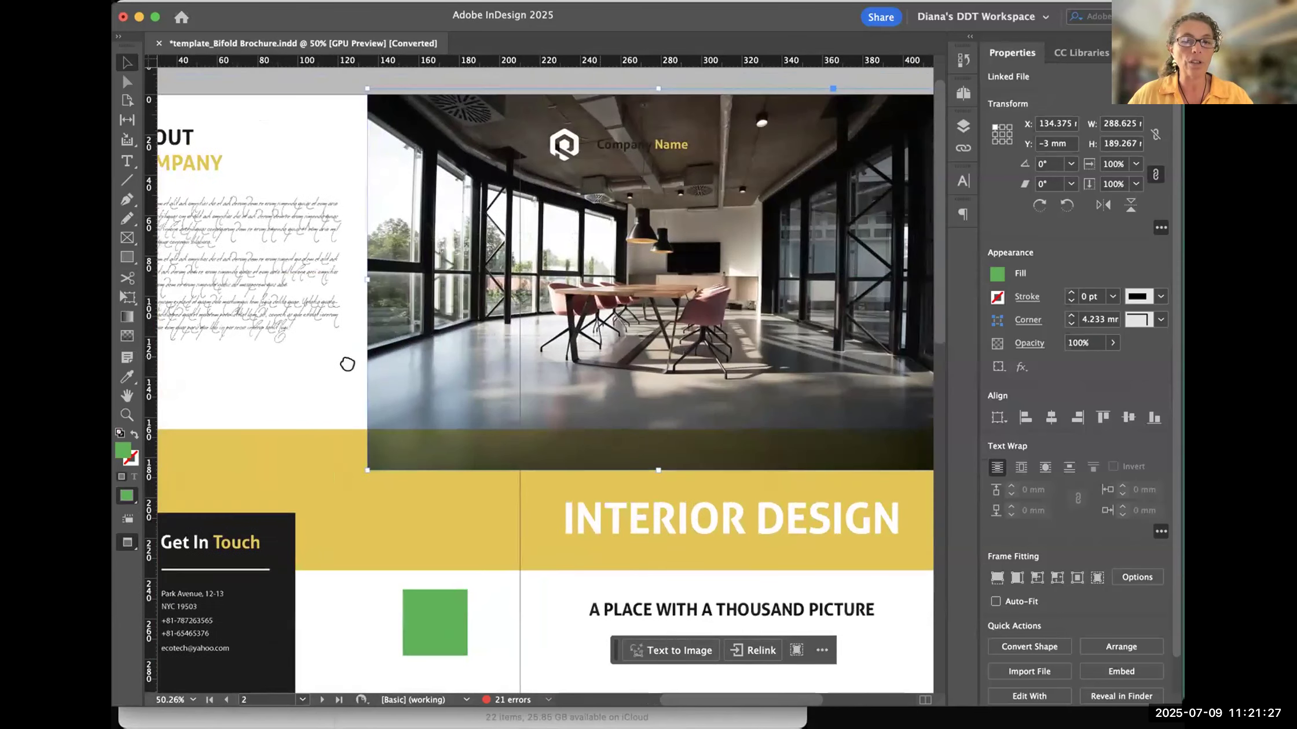
pyautogui.press('super+minus')
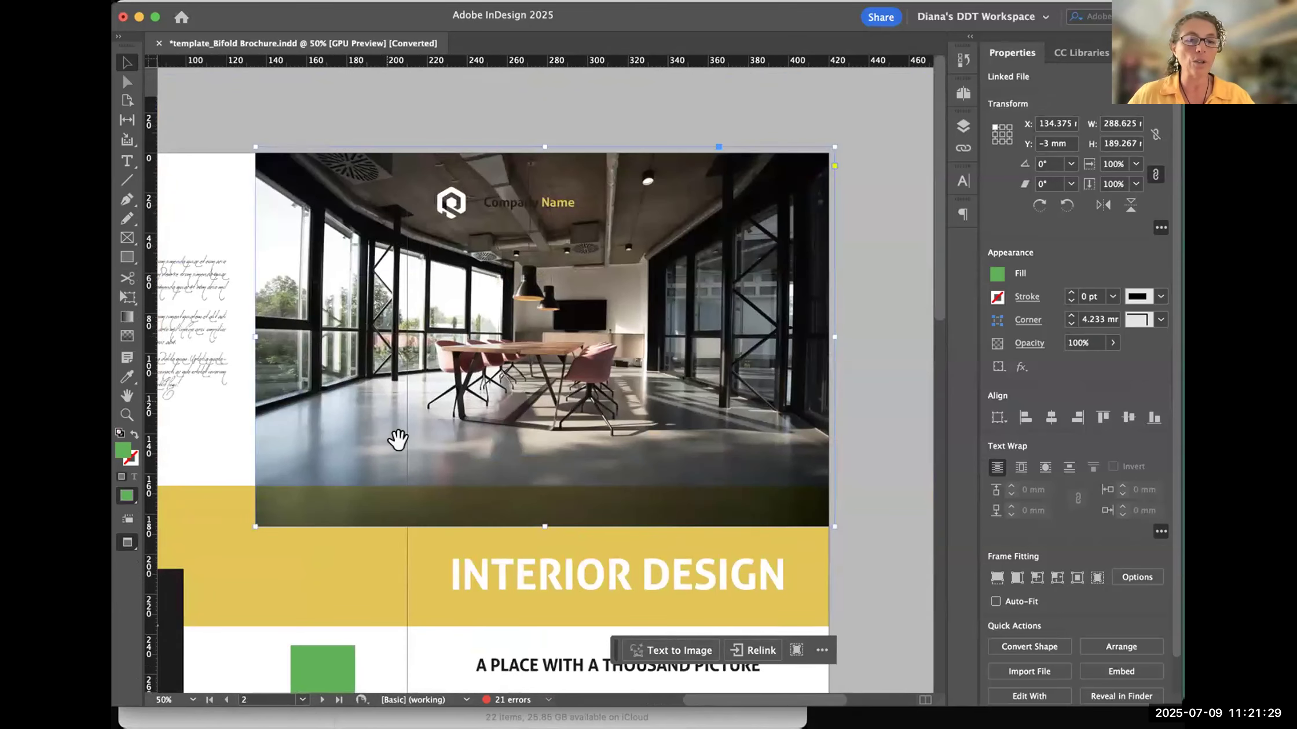
pyautogui.scroll(-5, 371, 272)
pyautogui.hscroll(-5, 371, 272)
pyautogui.press('super+minus')
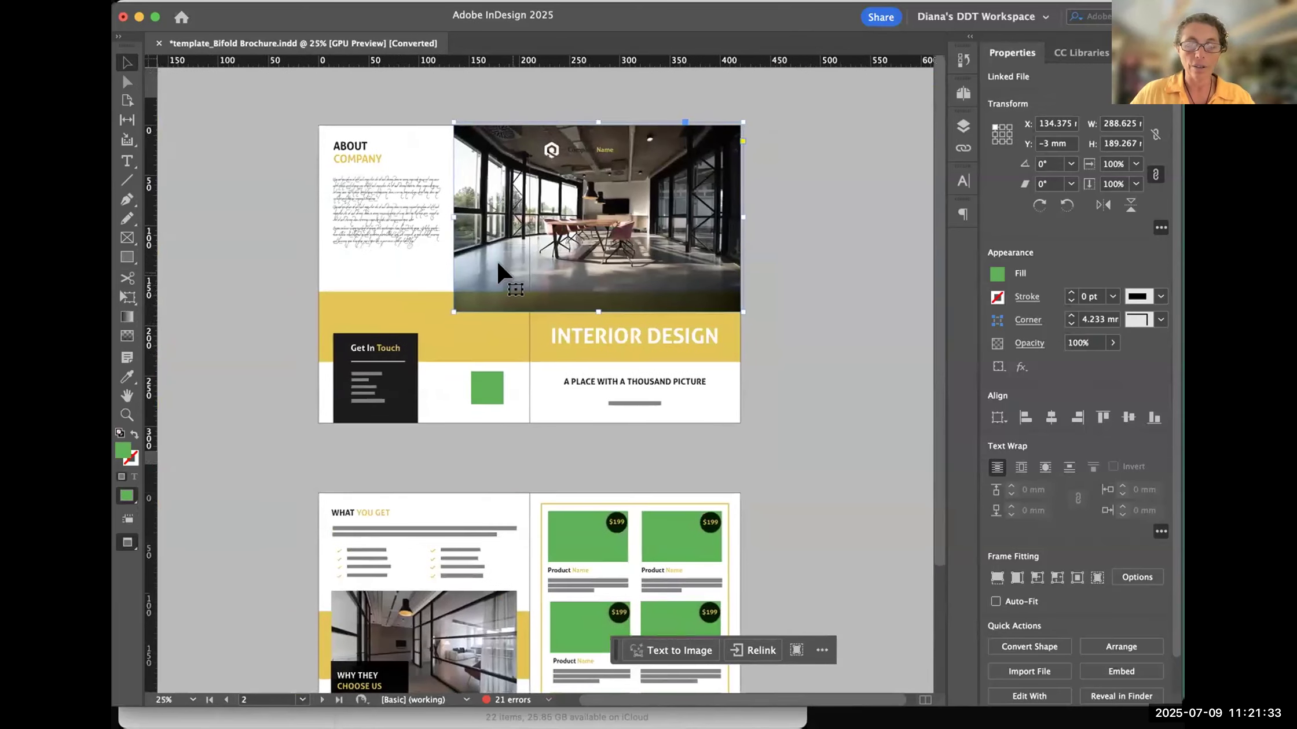
pyautogui.press('super+equal')
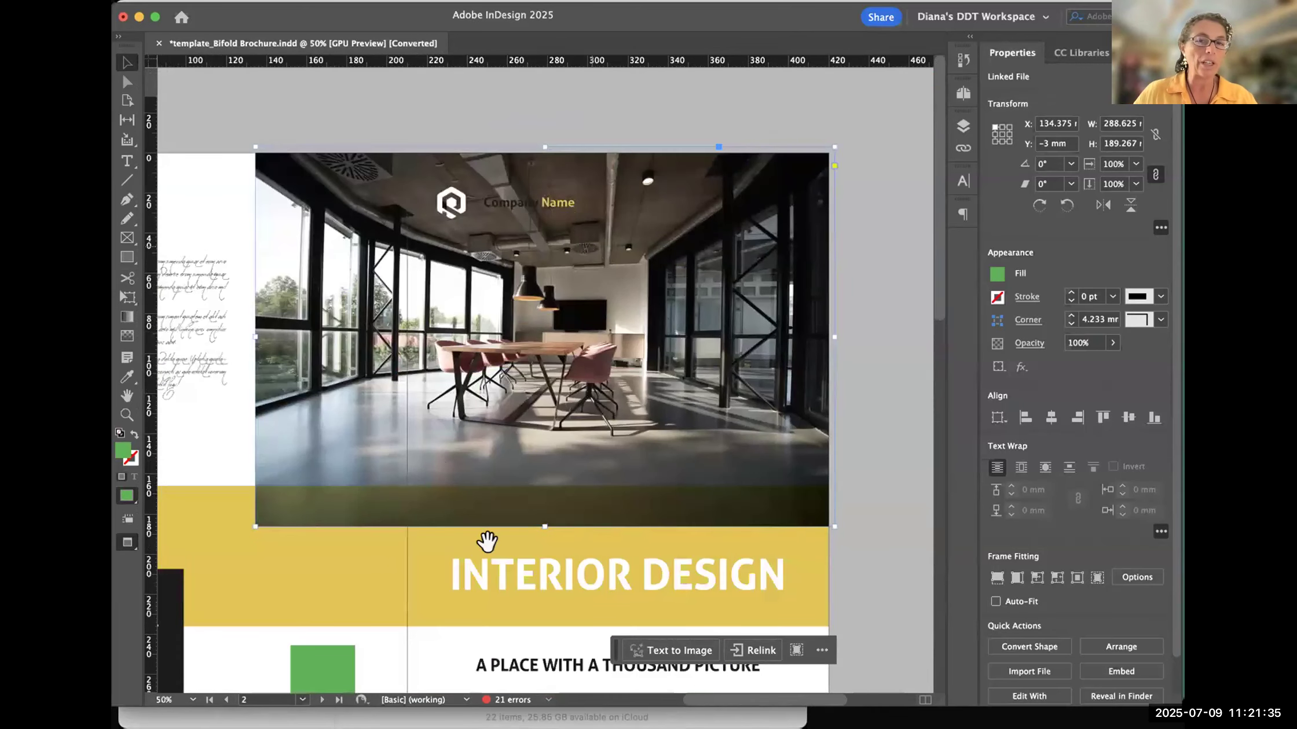
pyautogui.hscroll(-5, 613, 434)
pyautogui.scroll(-2, 614, 434)
pyautogui.moveTo(790, 502); pyautogui.dragTo(719, 462)
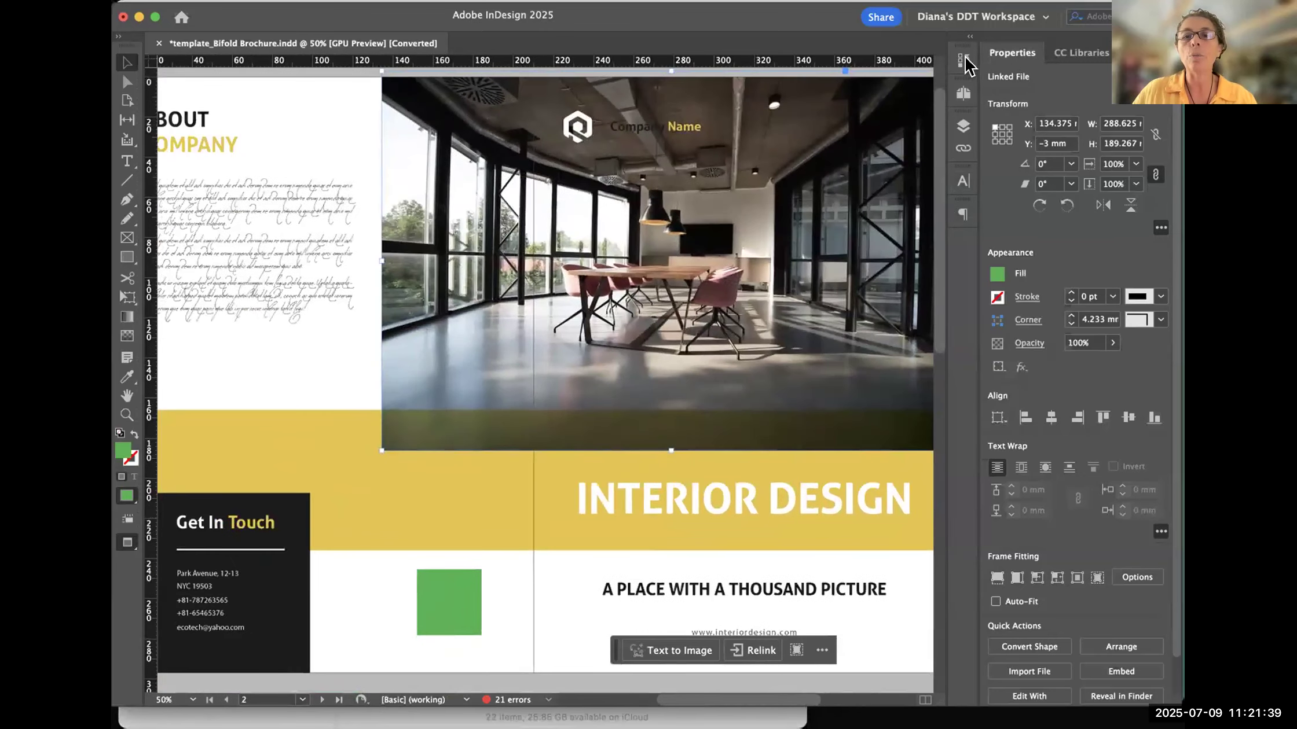
# - Set the document zoom to the 25% preset and to a custom 40%, and deselect the conference room photo
pyautogui.click(190, 701)
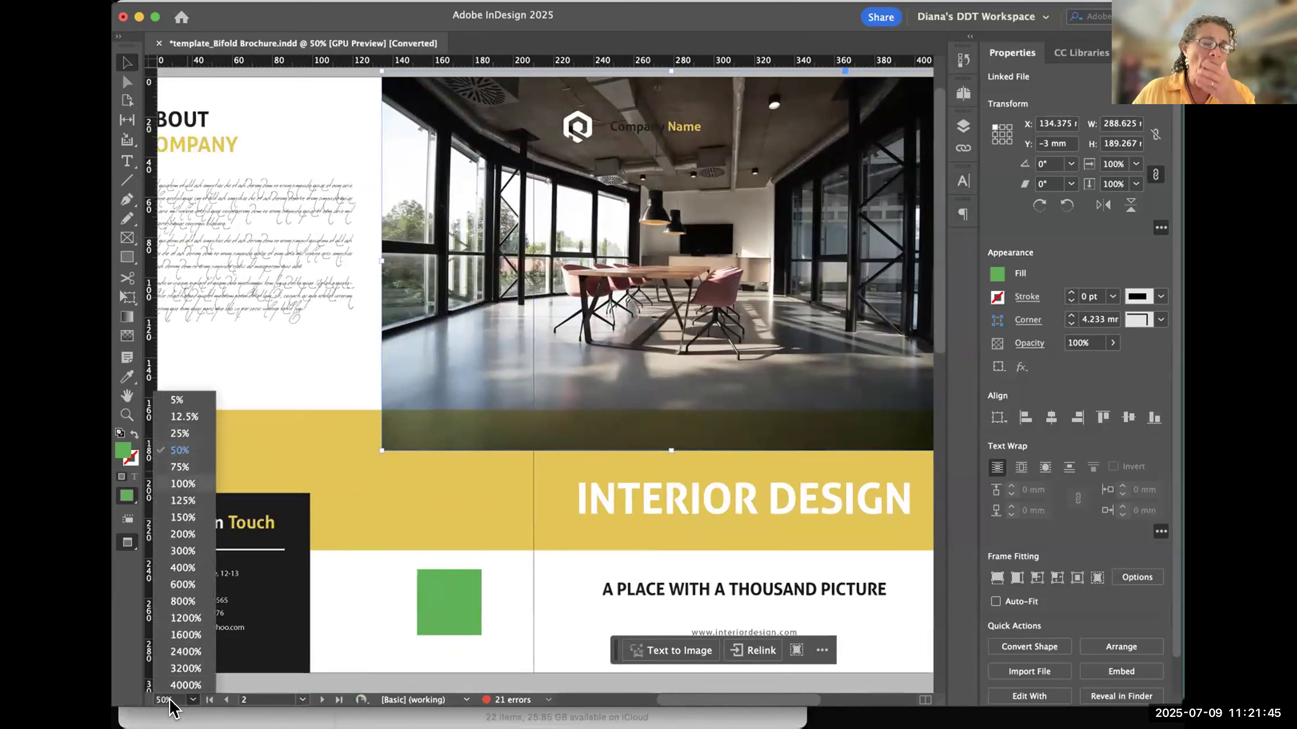
pyautogui.click(180, 434)
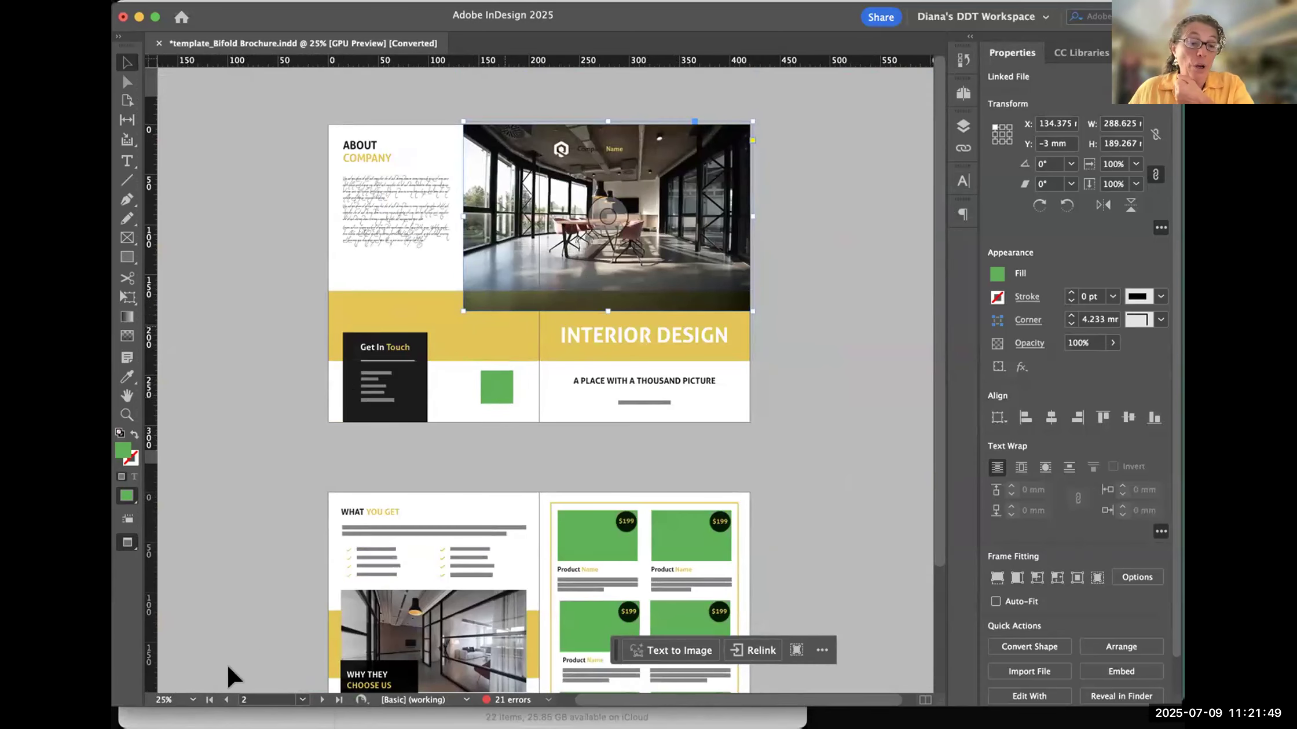
pyautogui.click(174, 700)
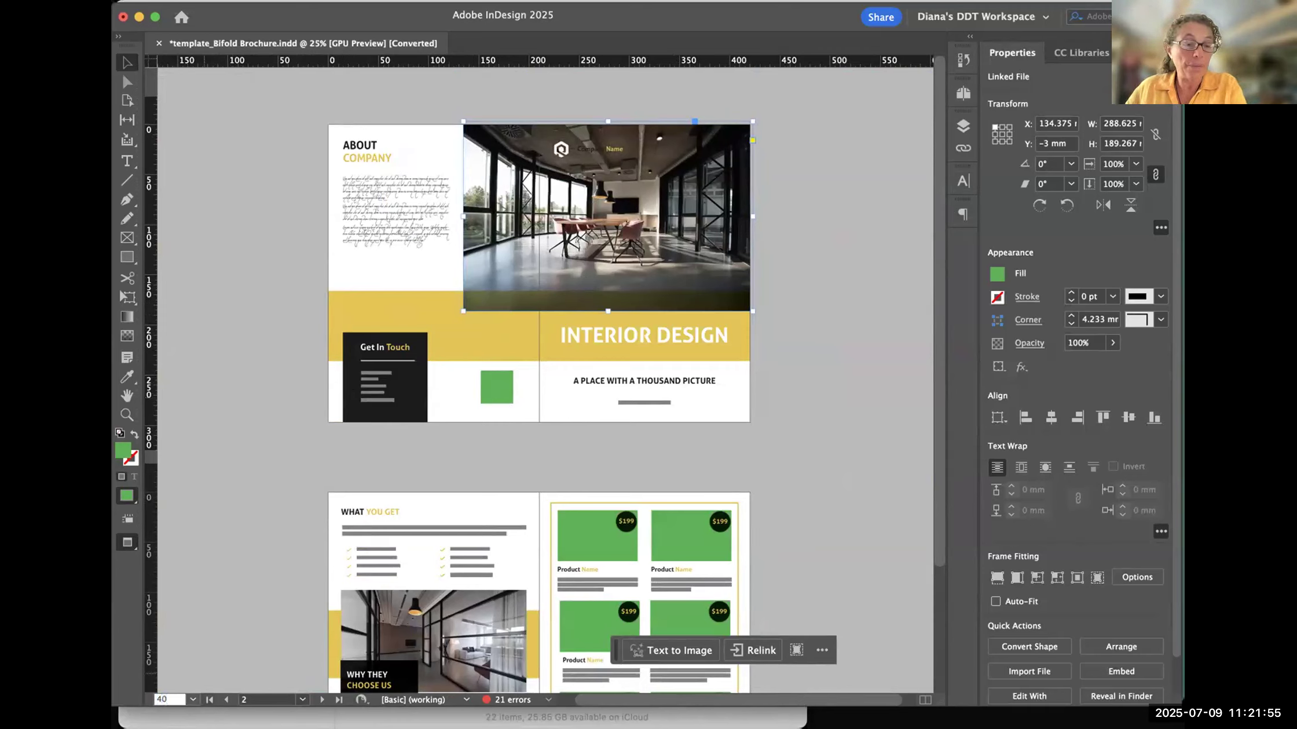
pyautogui.press('Return')
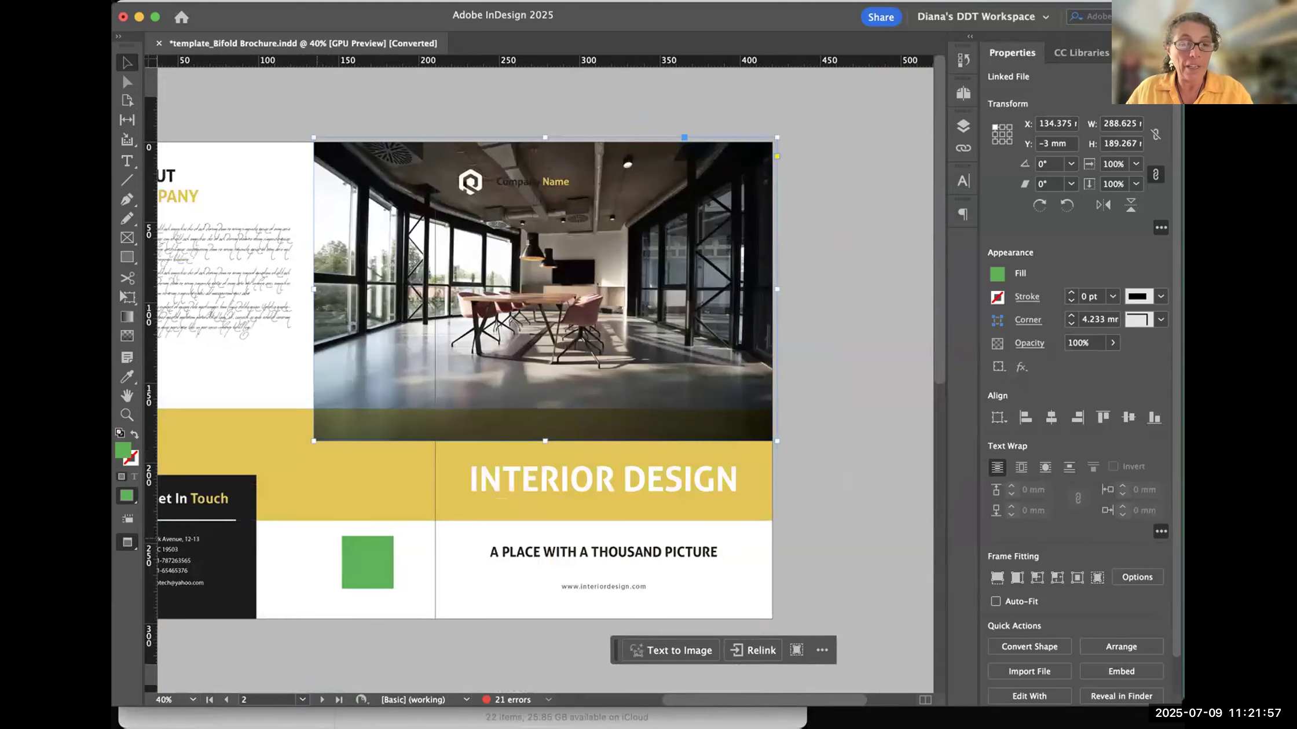
pyautogui.hscroll(-5, 317, 539)
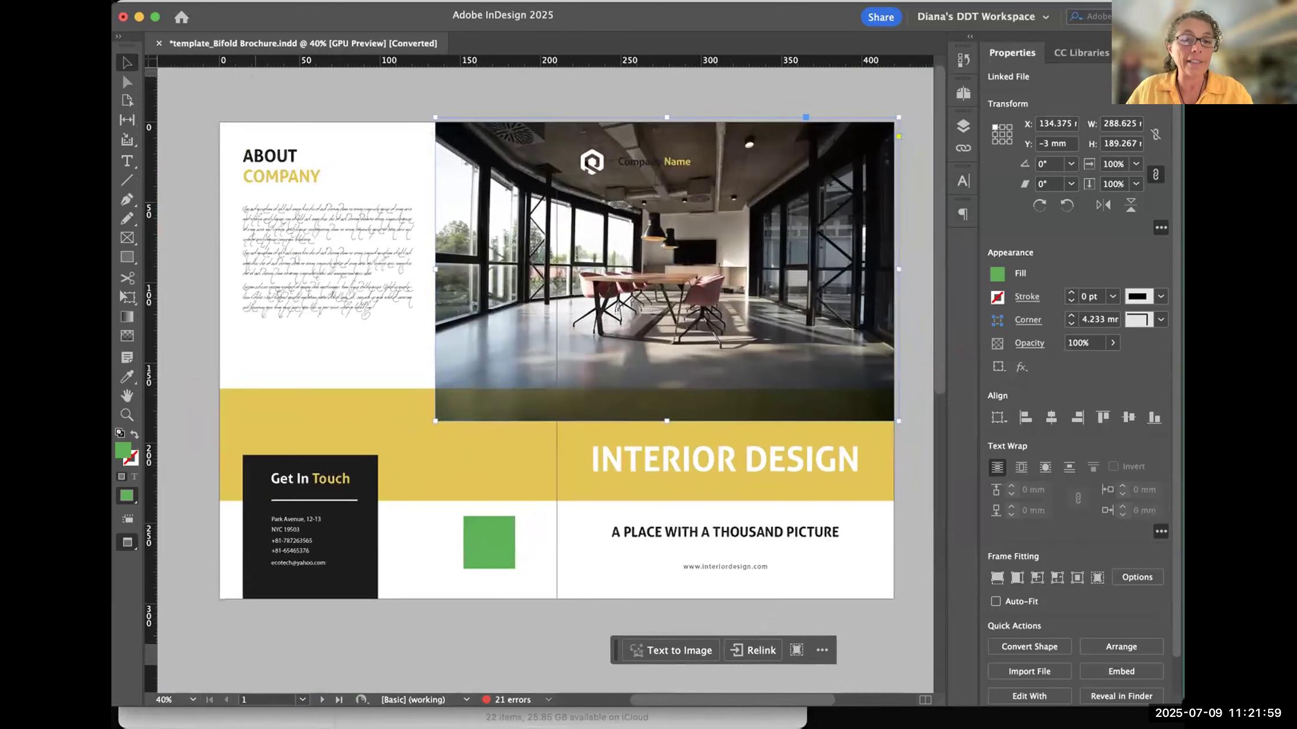
pyautogui.press('super+shift+a')
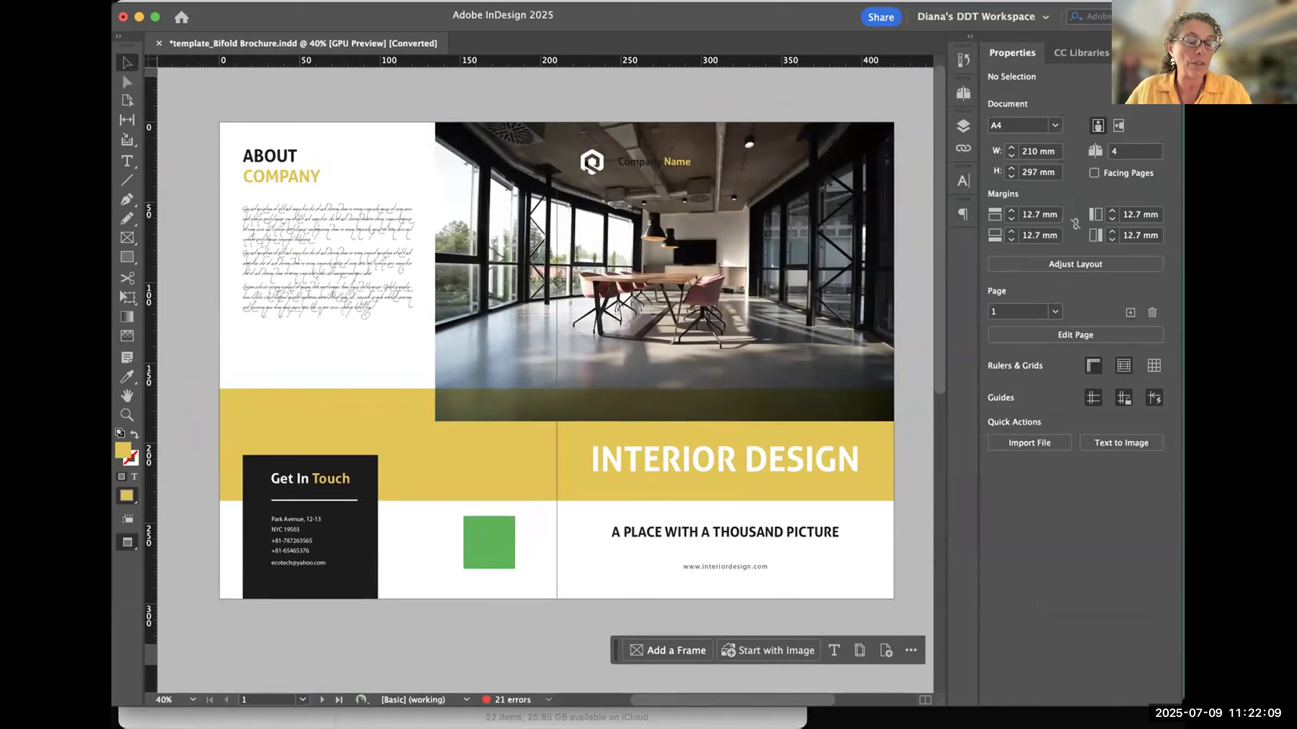
# - Resize the document window by pulling in its left edge and extending its lower edge, keeping InDesign in front of Bridge
pyautogui.moveTo(112, 370); pyautogui.dragTo(129, 370)
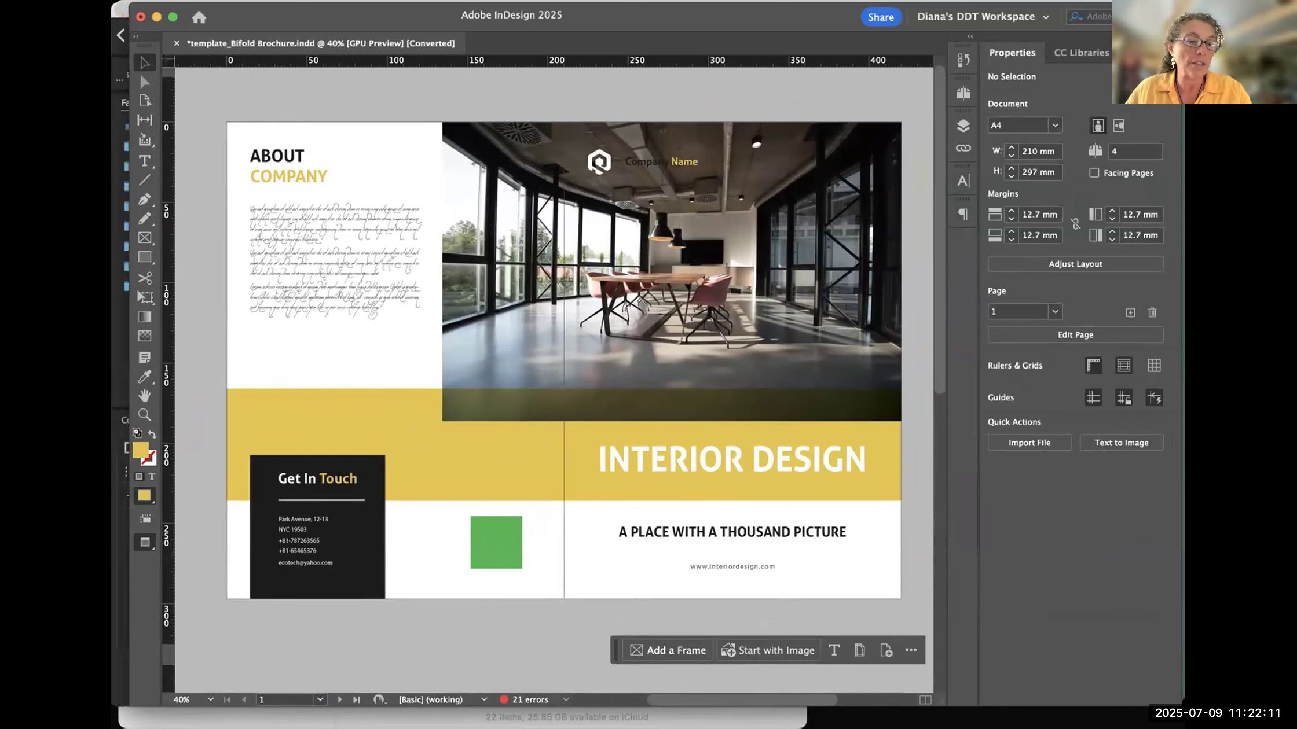
pyautogui.moveTo(654, 707); pyautogui.dragTo(654, 726)
pyautogui.click(122, 674)
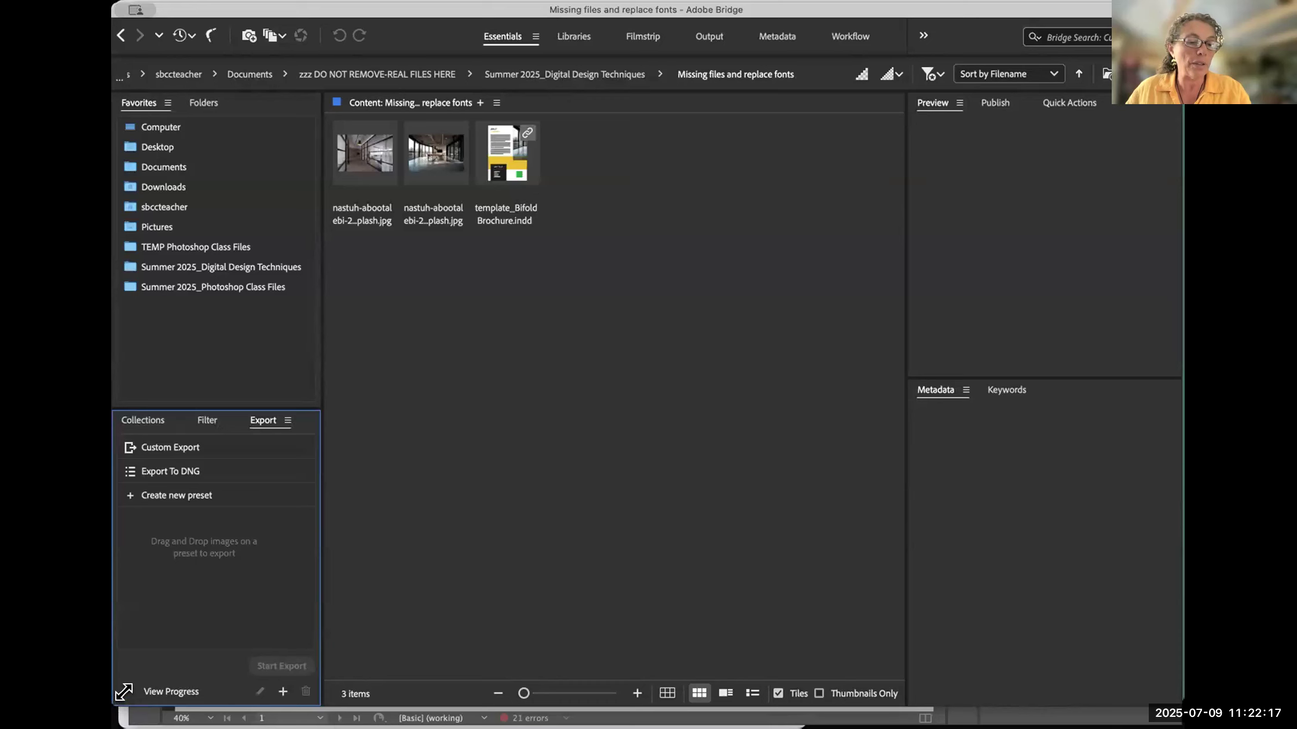
pyautogui.click(145, 718)
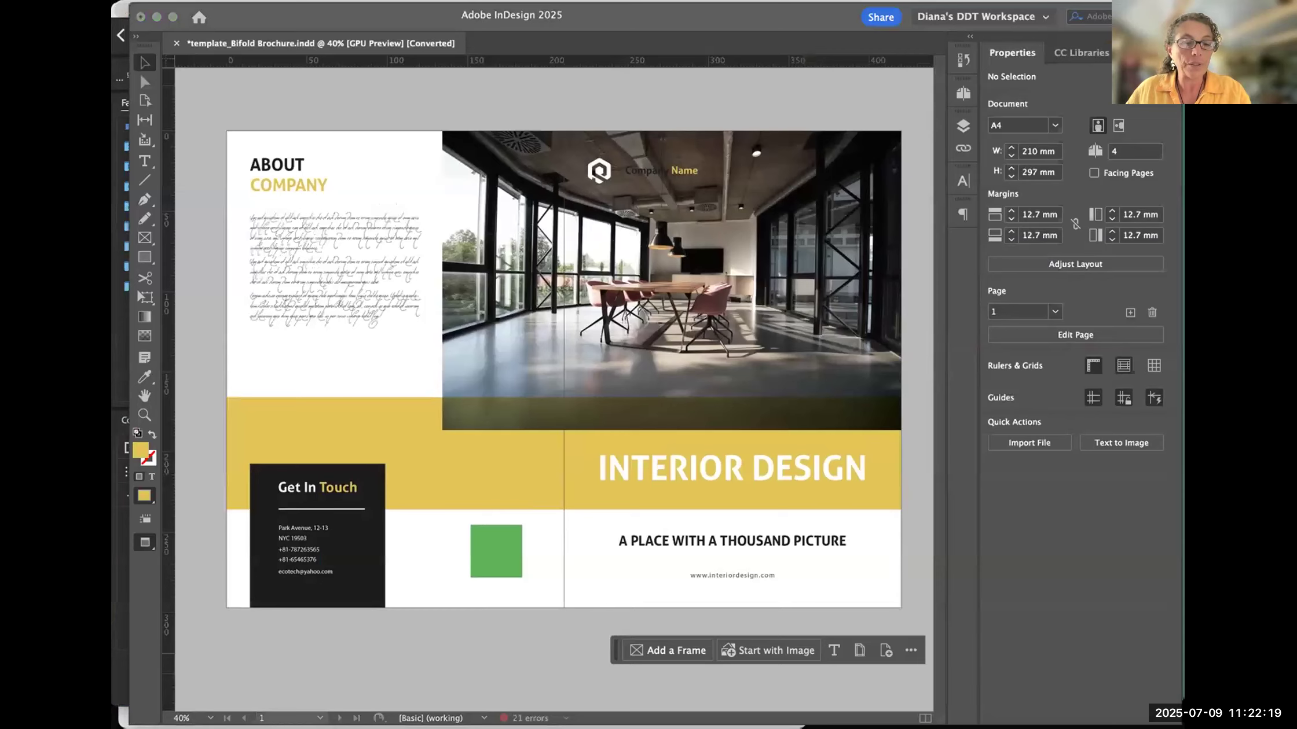
# - Set the document zoom to a custom 15% and to a custom 45%
pyautogui.click(186, 718)
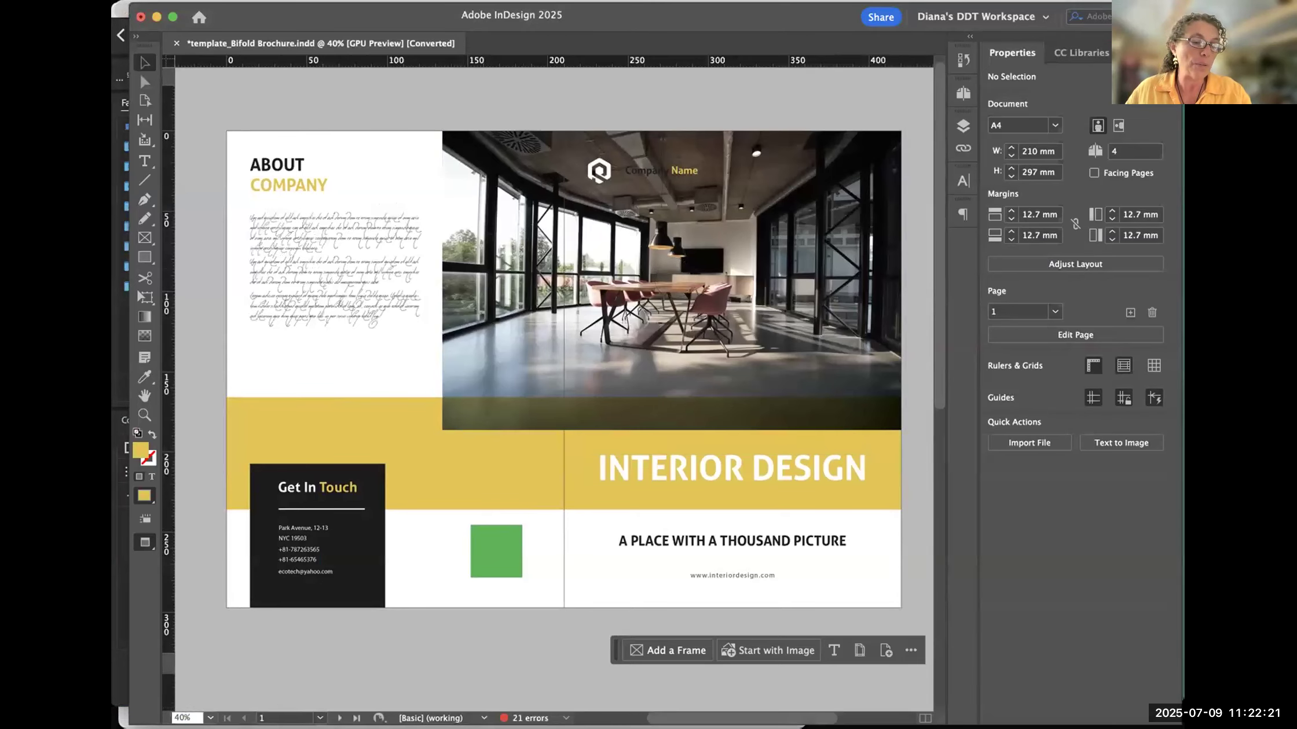
pyautogui.press('Return')
pyautogui.click(185, 718)
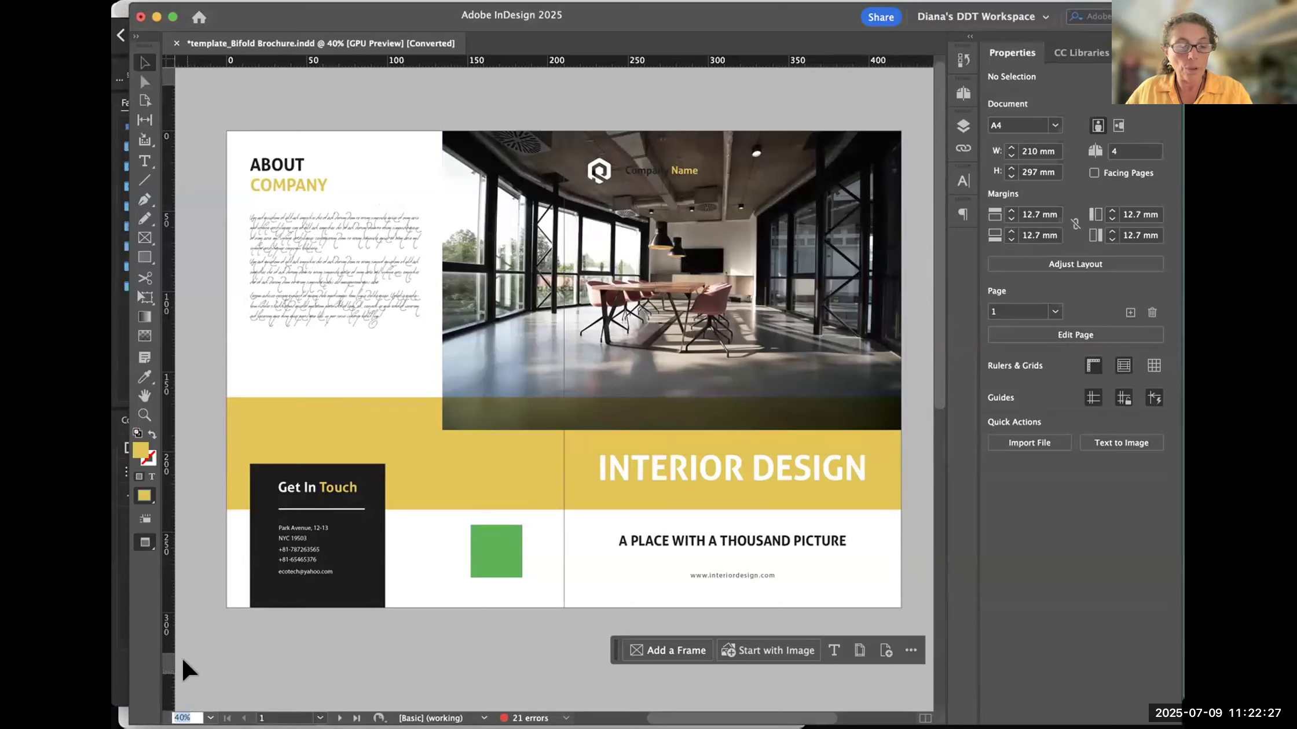
pyautogui.write('15')
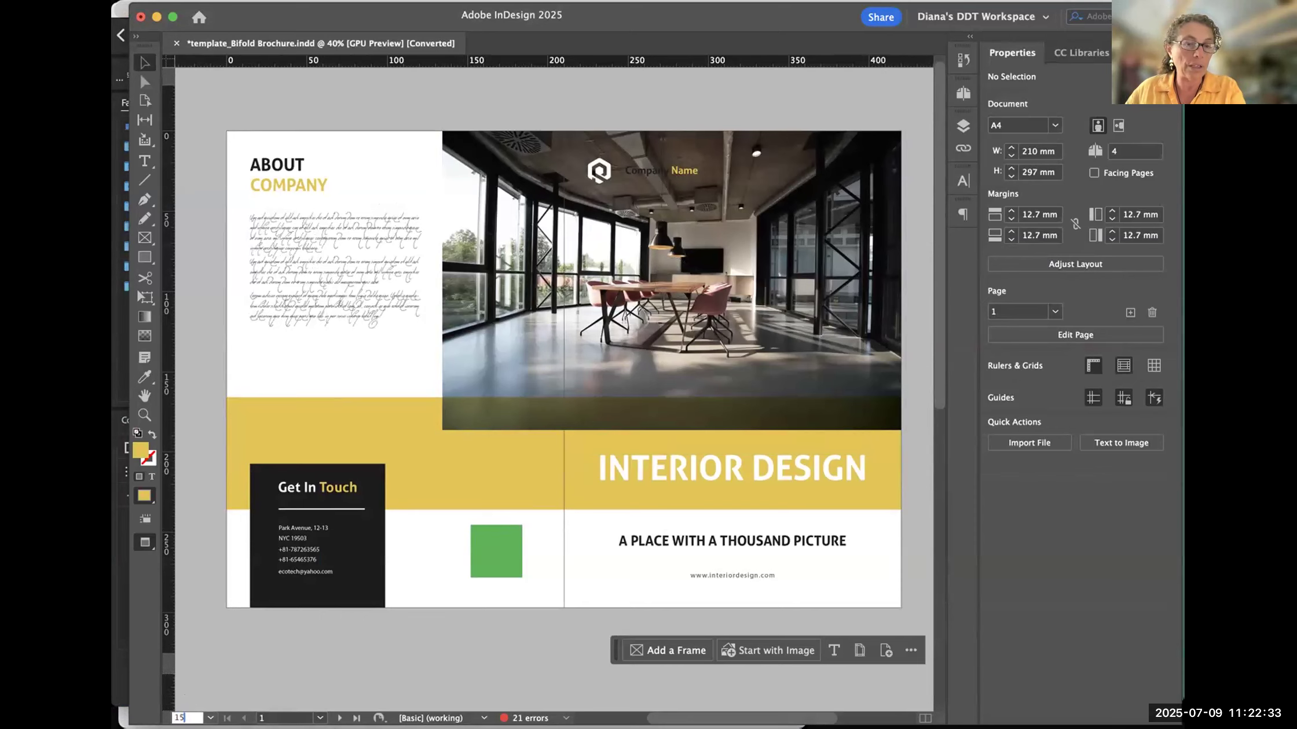
pyautogui.press('Return')
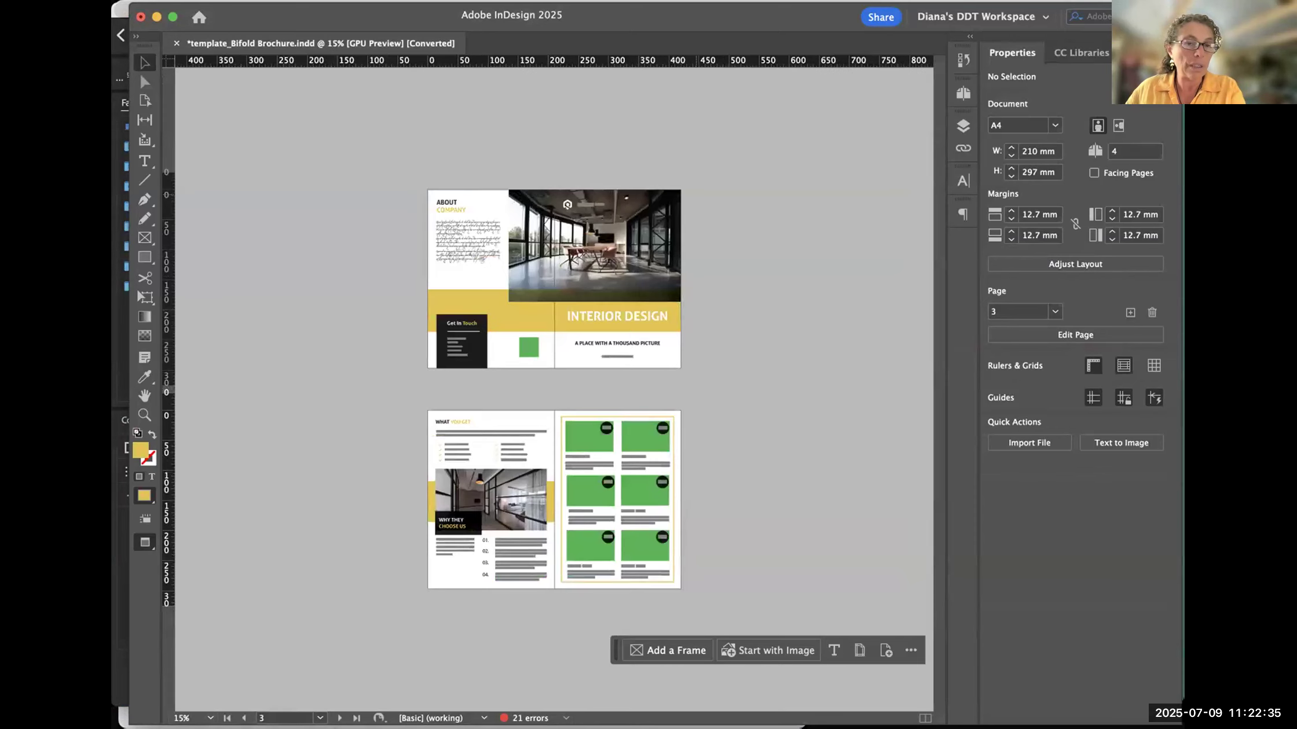
pyautogui.click(183, 718)
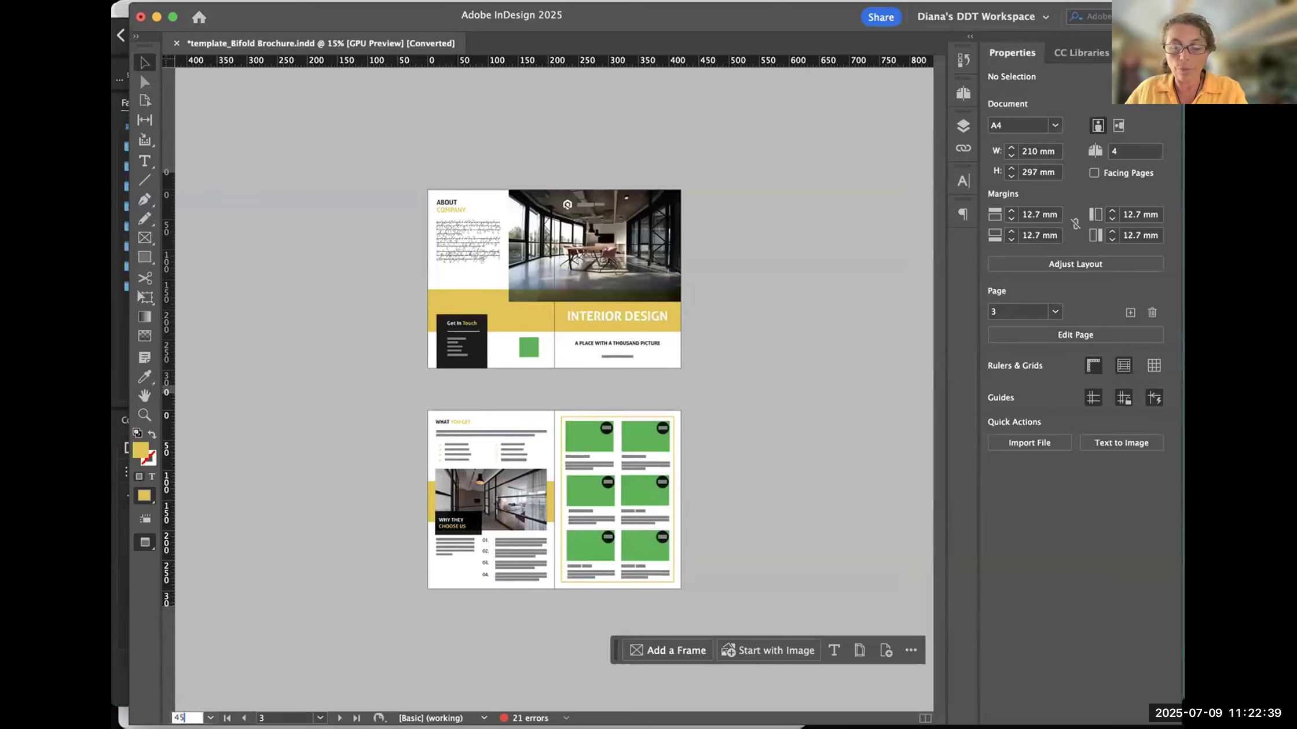
pyautogui.press('Return')
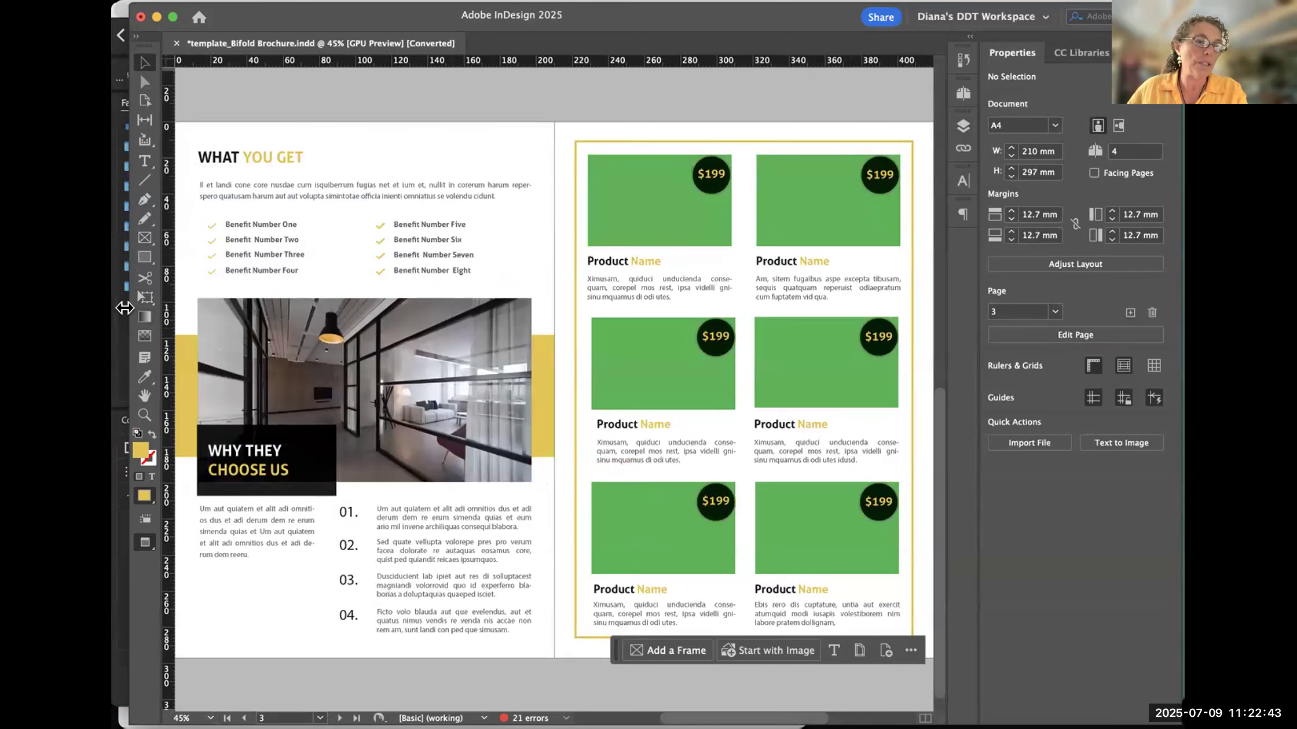
# - Widen the document window again, move the contextual task bar below the spread, and return to page 1
pyautogui.moveTo(124, 307); pyautogui.dragTo(108, 307)
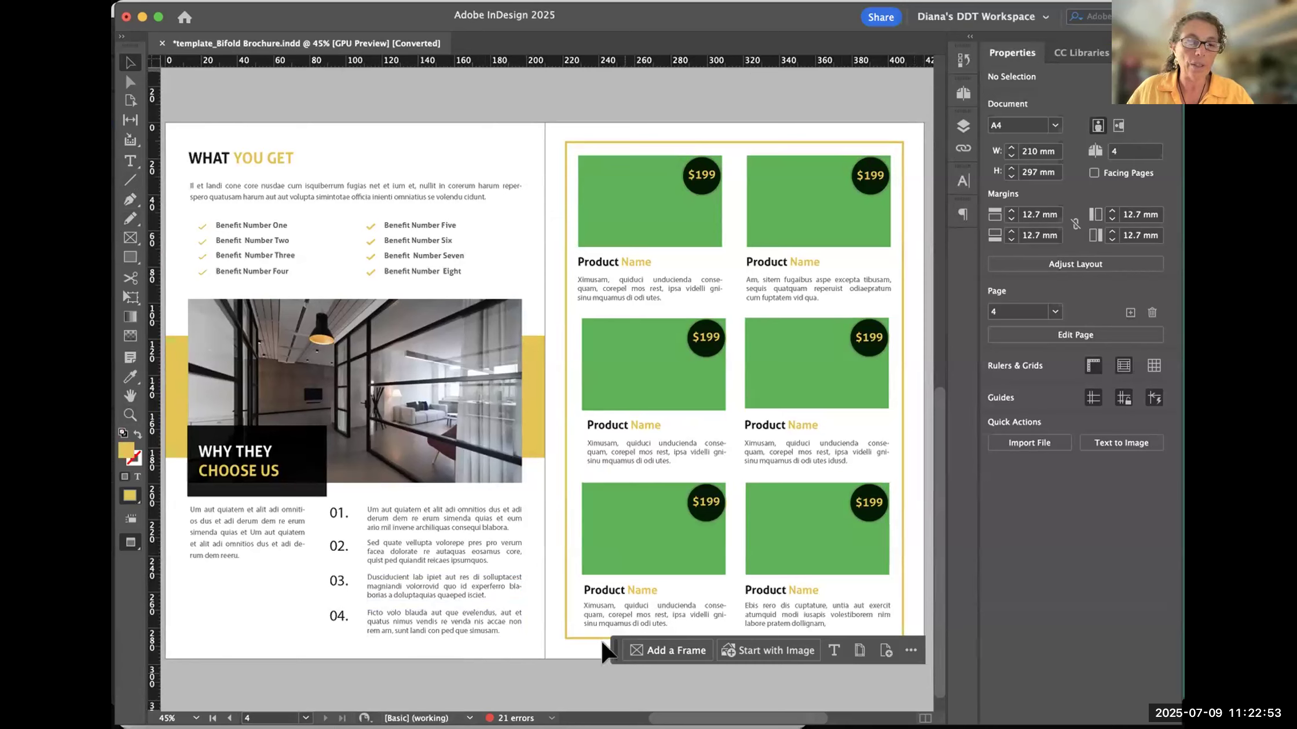
pyautogui.moveTo(603, 647); pyautogui.dragTo(608, 684)
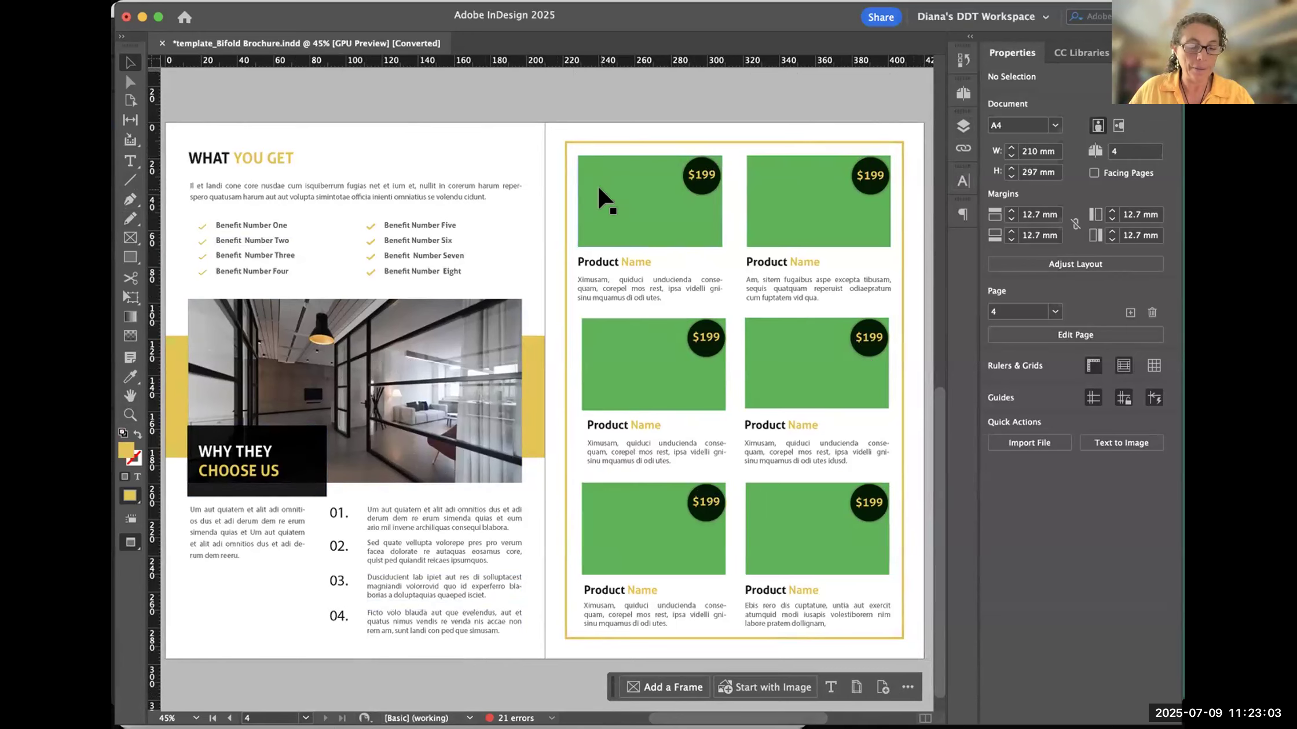
pyautogui.scroll(10, 587, 139)
pyautogui.scroll(3, 586, 223)
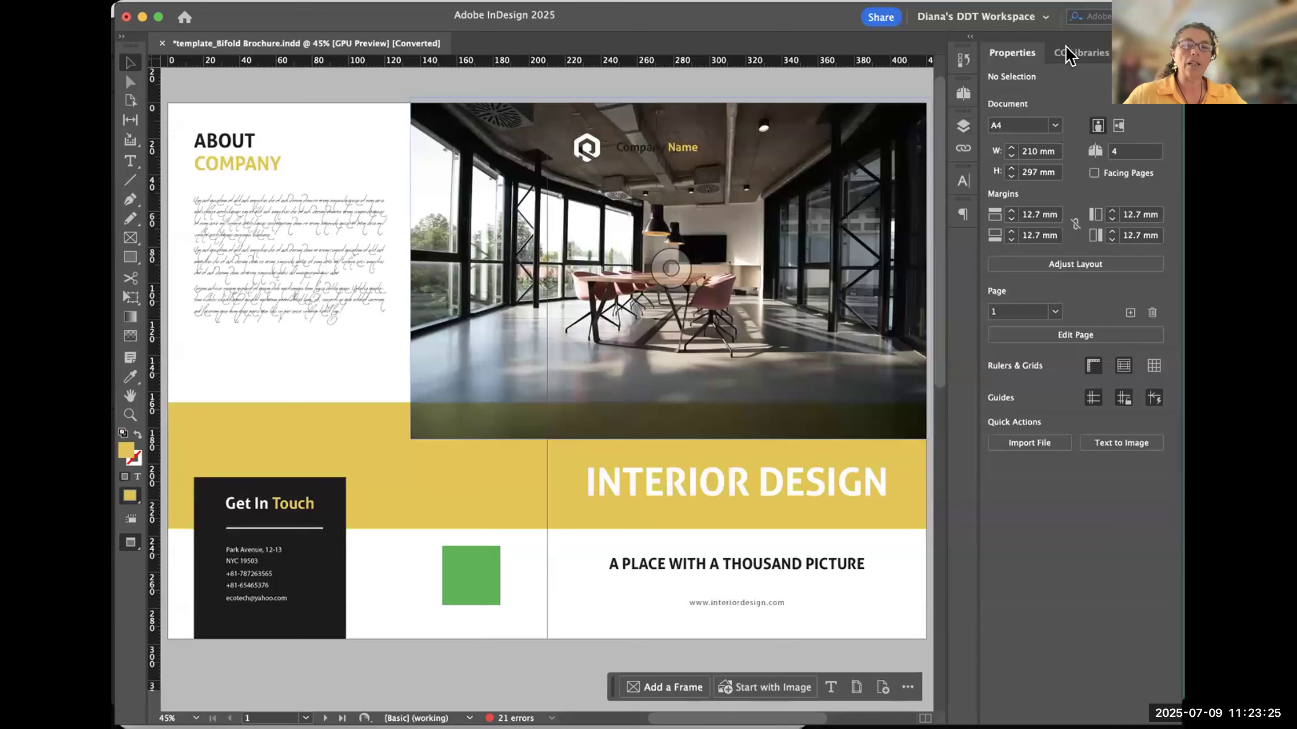
# - Open the Pages panel and shorten it to about two thirds of the window's height, clearing the accidental photo selection
pyautogui.click(963, 94)
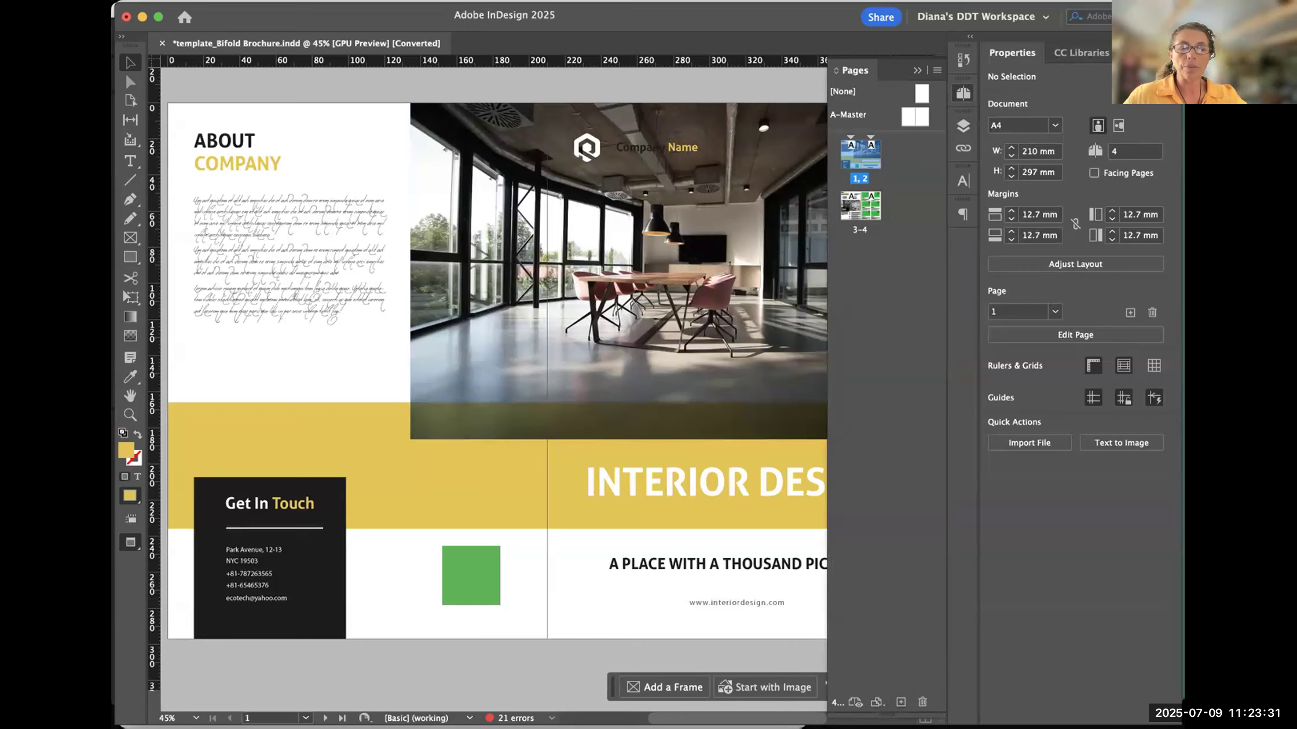
pyautogui.moveTo(870, 655); pyautogui.dragTo(883, 312)
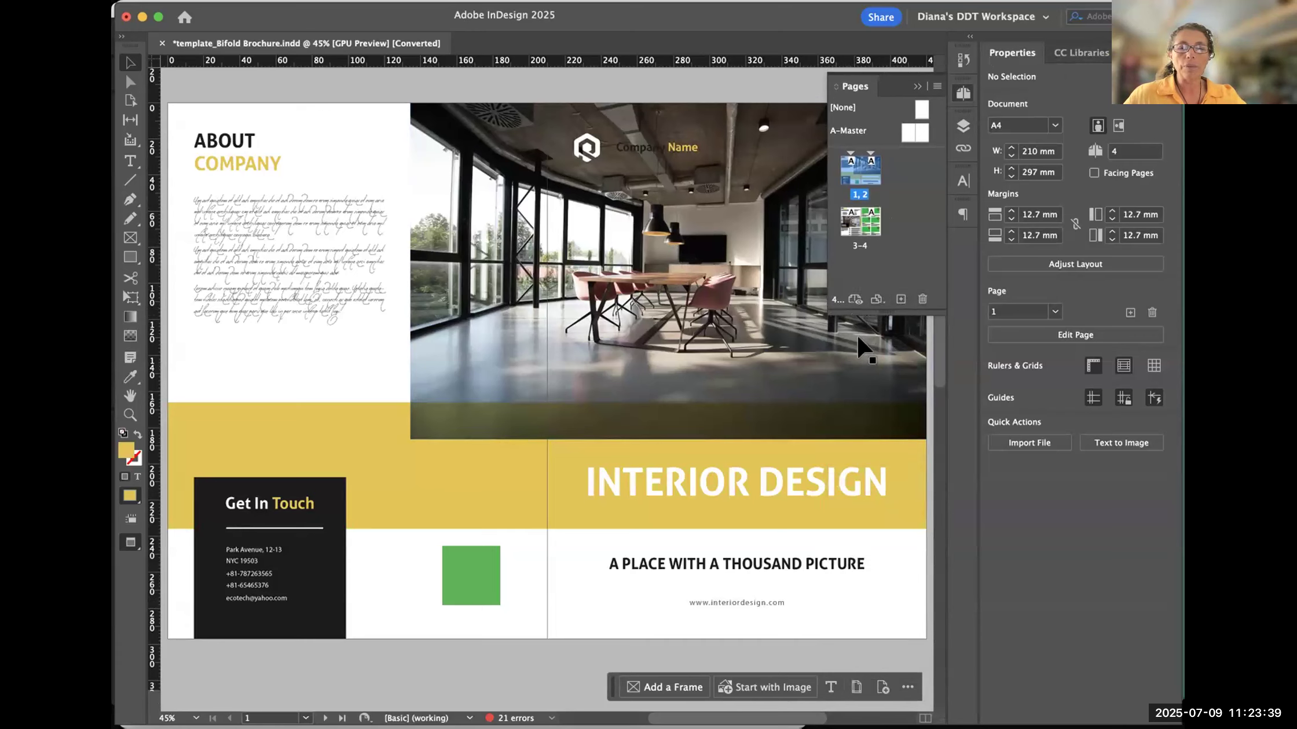
pyautogui.click(897, 330)
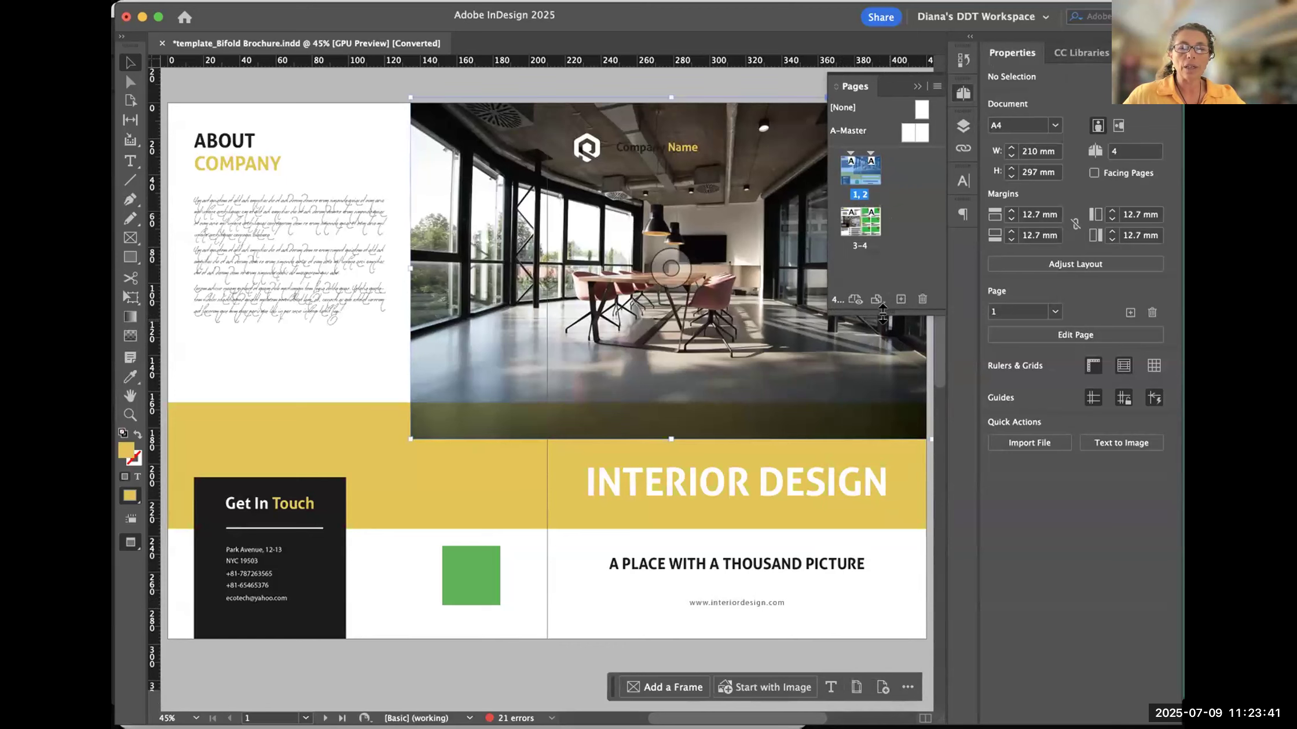
pyautogui.moveTo(881, 309); pyautogui.dragTo(890, 604)
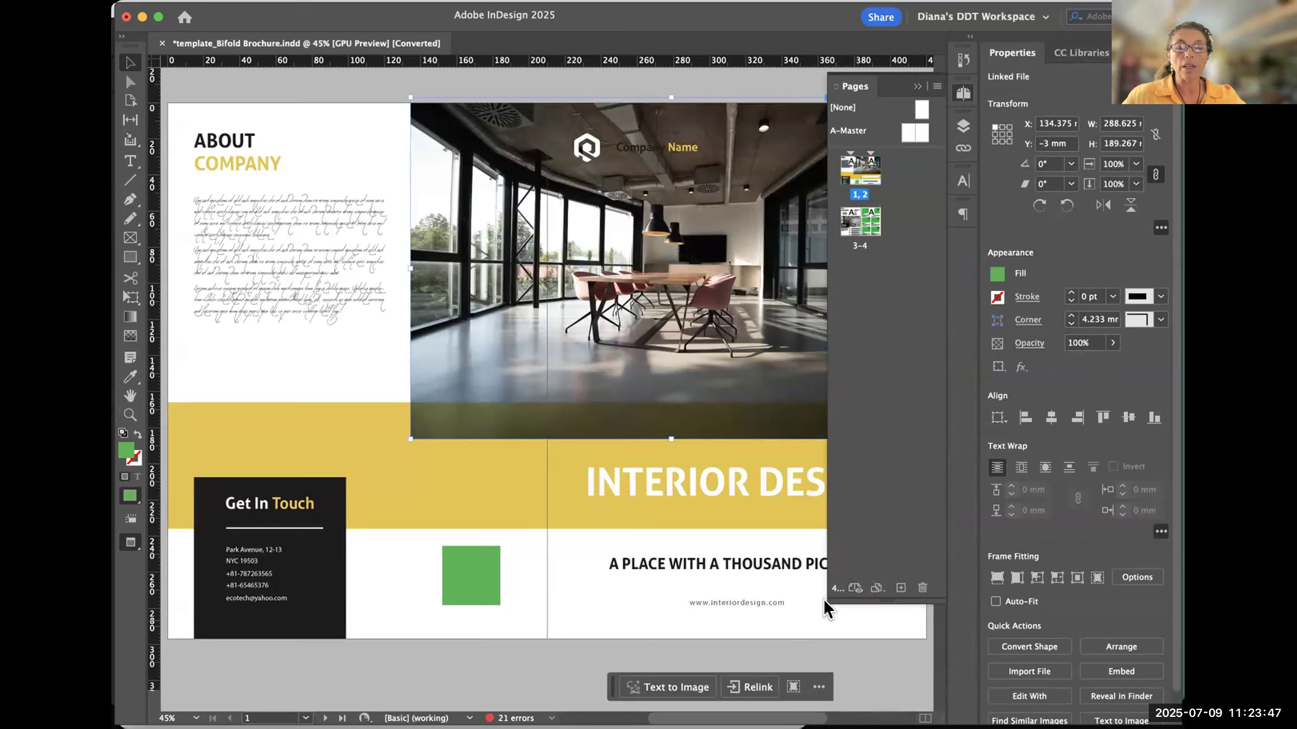
pyautogui.moveTo(882, 603); pyautogui.dragTo(884, 545)
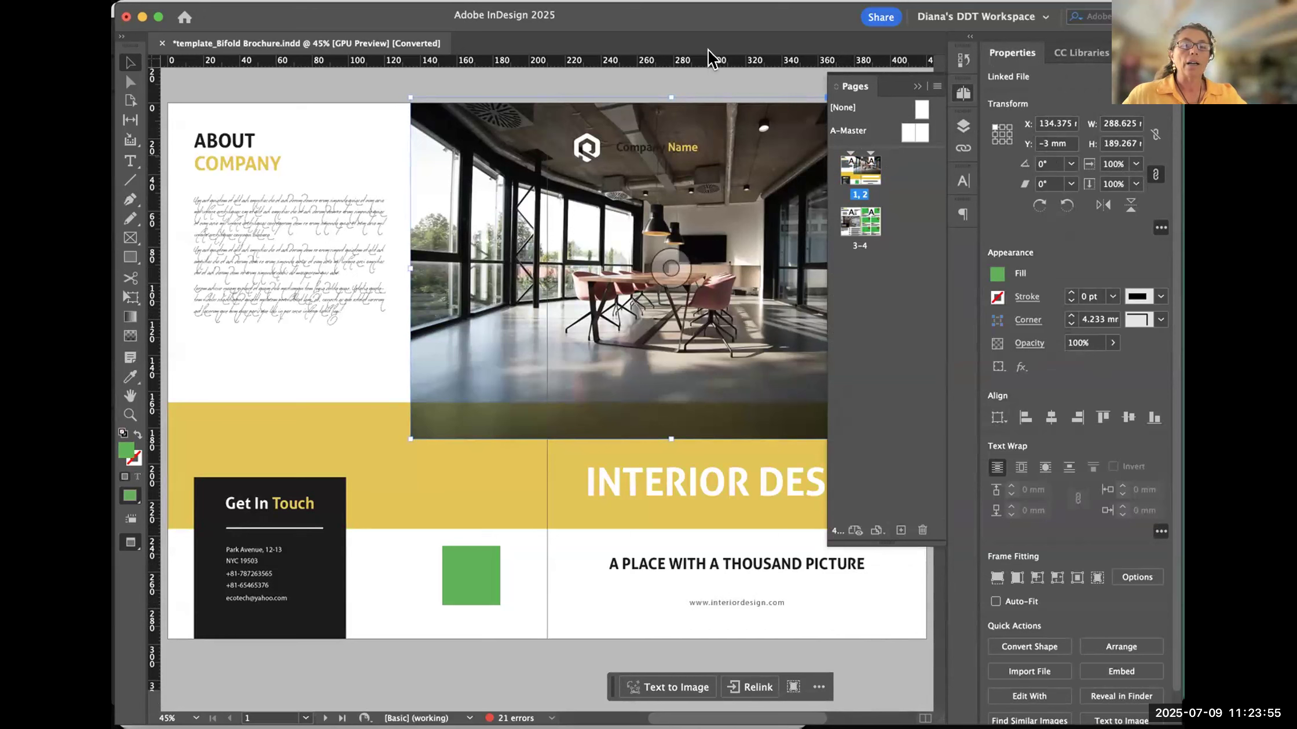
pyautogui.click(725, 76)
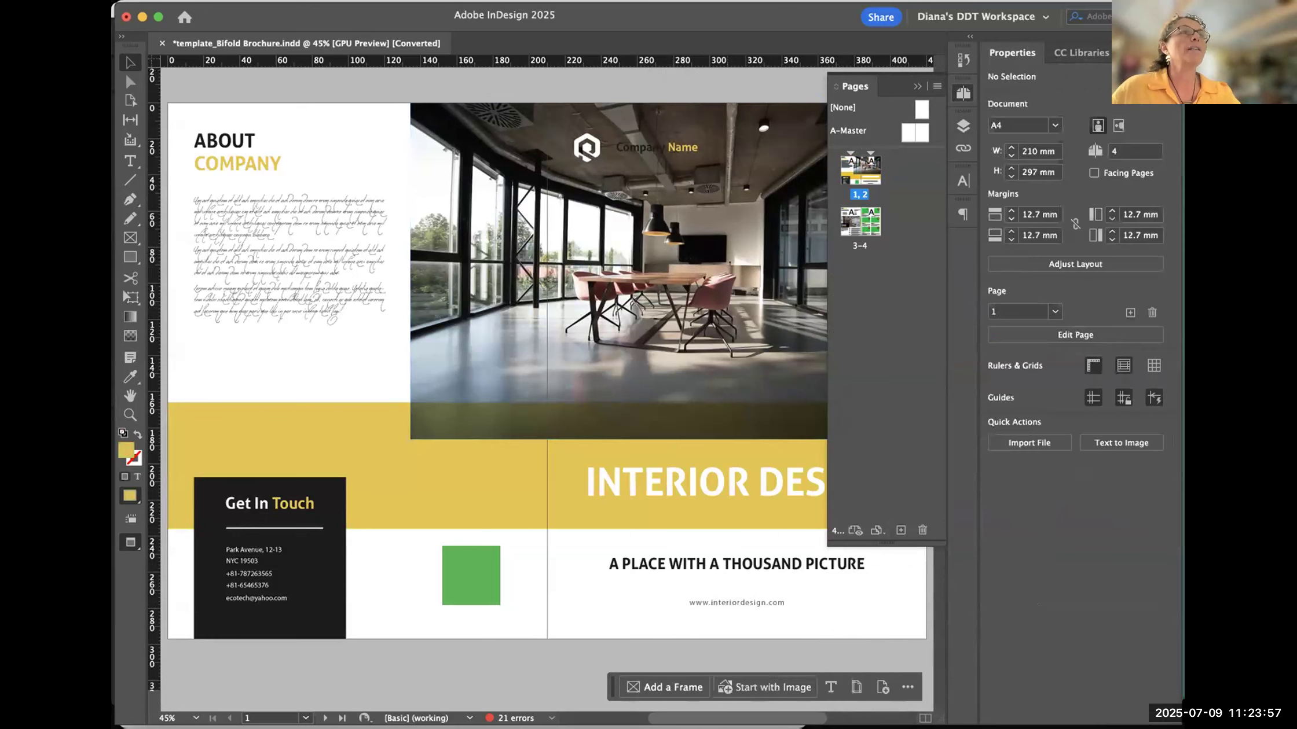
pyautogui.press('super+Tab')
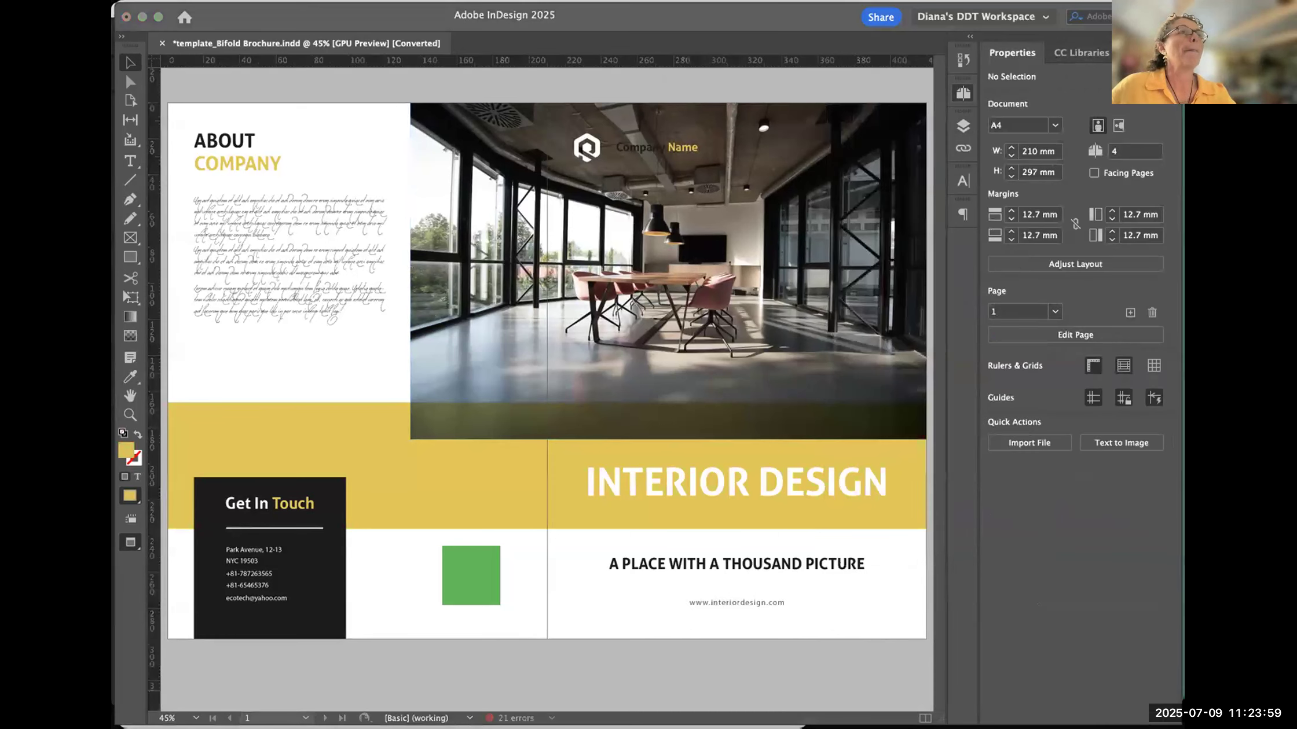
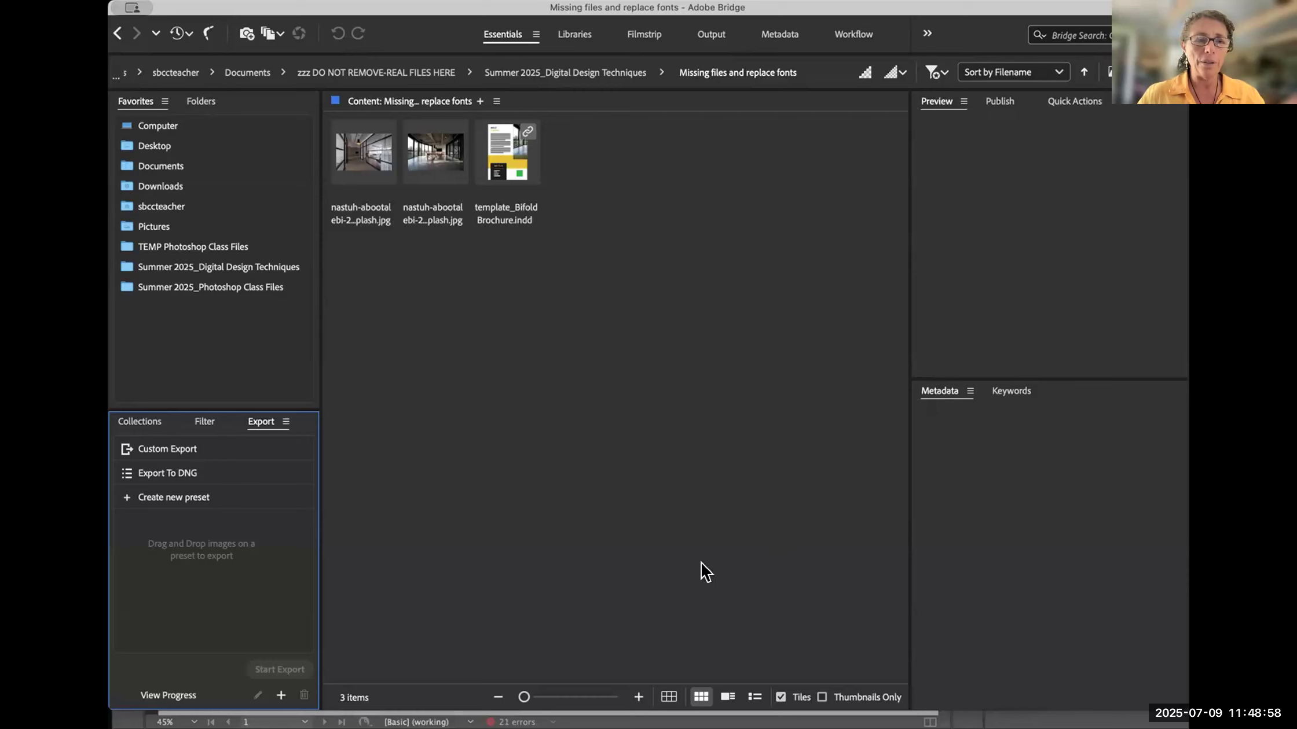
# - In Bridge, open the Summer 2025_Digital Design Techniques favorite and its Missing files and replace fonts folder, and switch back to InDesign
pyautogui.click(232, 267)
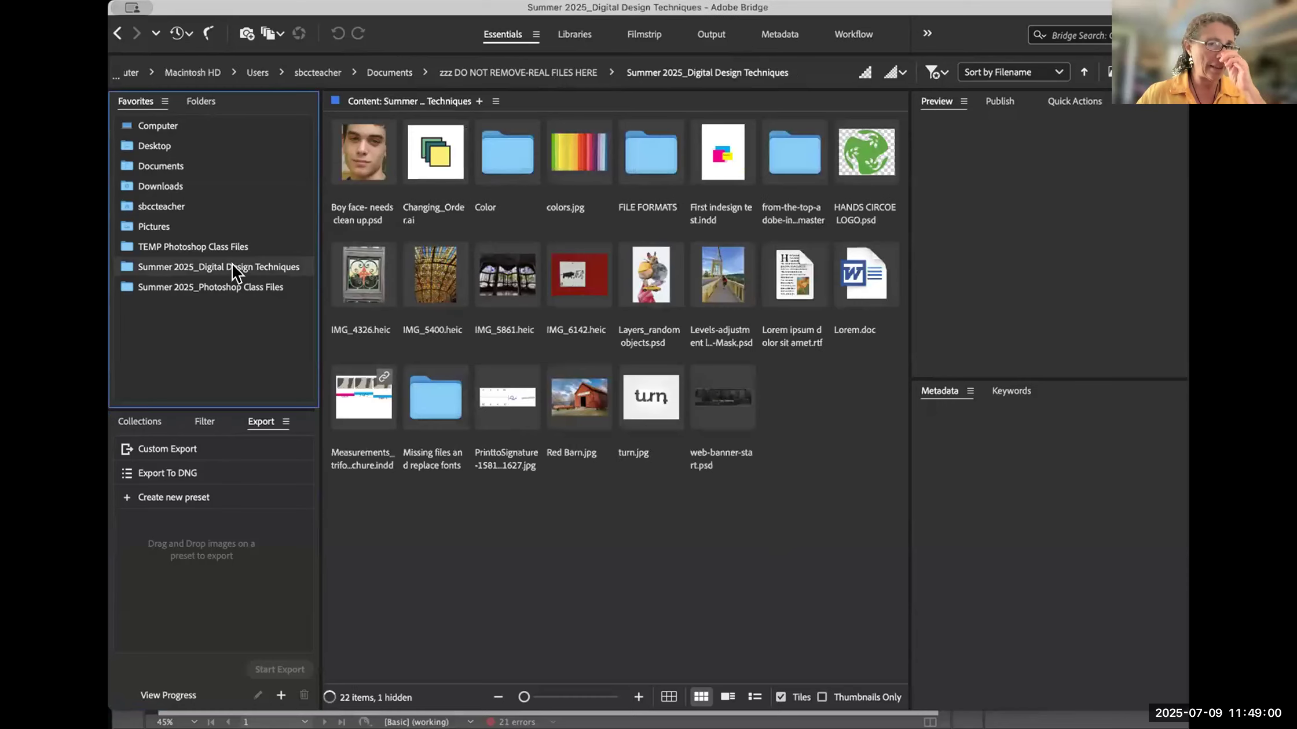
pyautogui.click(438, 396)
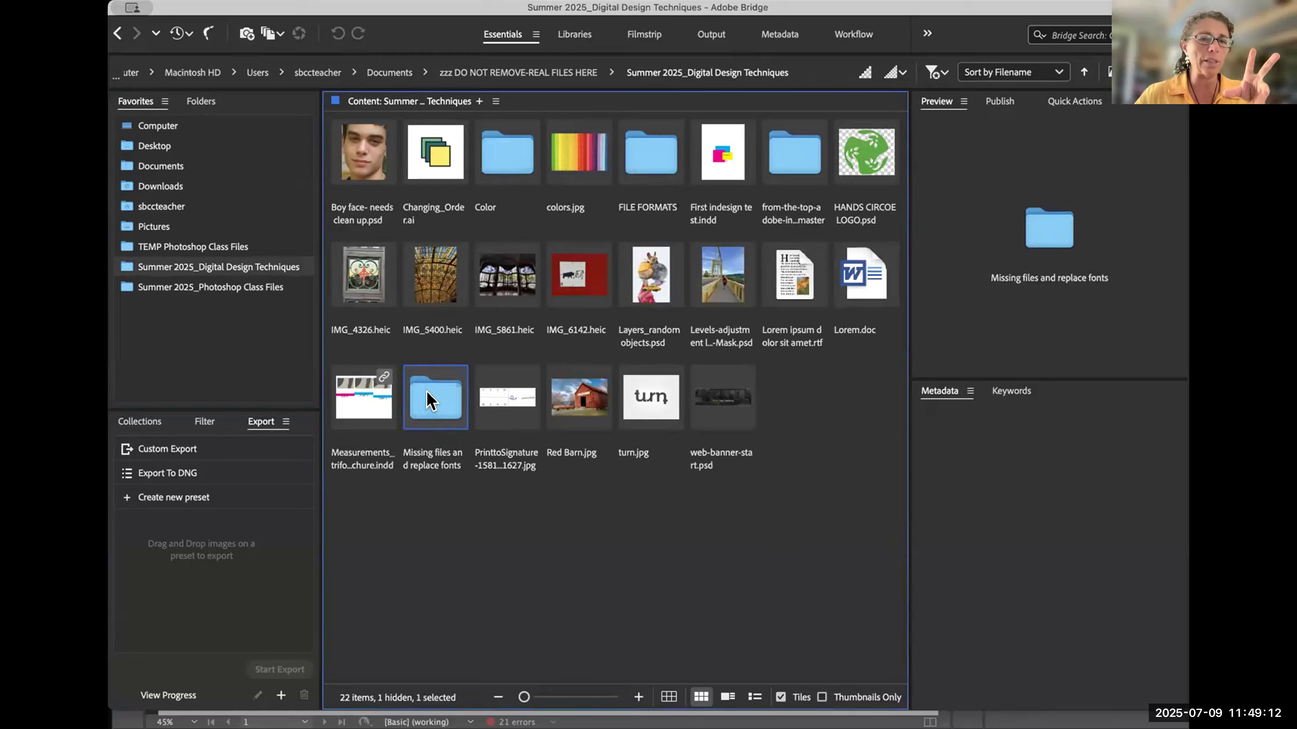
pyautogui.doubleClick(427, 399)
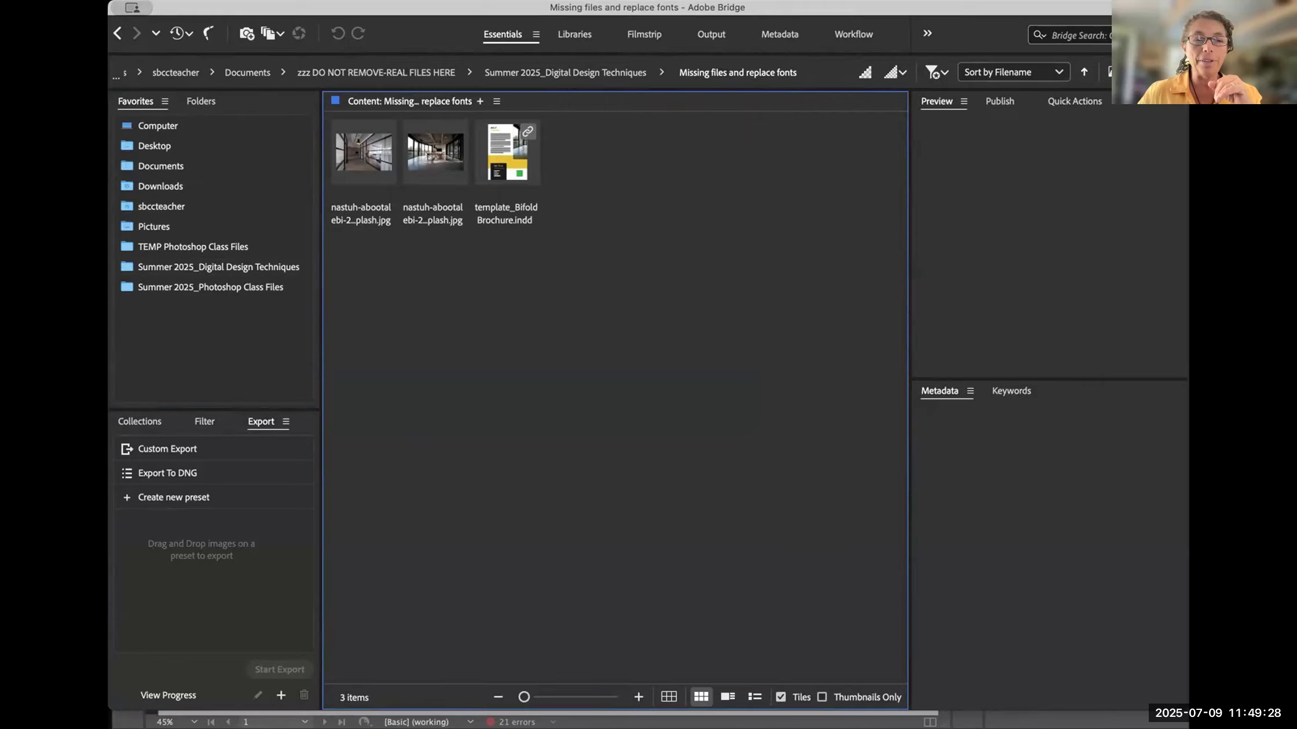
pyautogui.press('super+Tab')
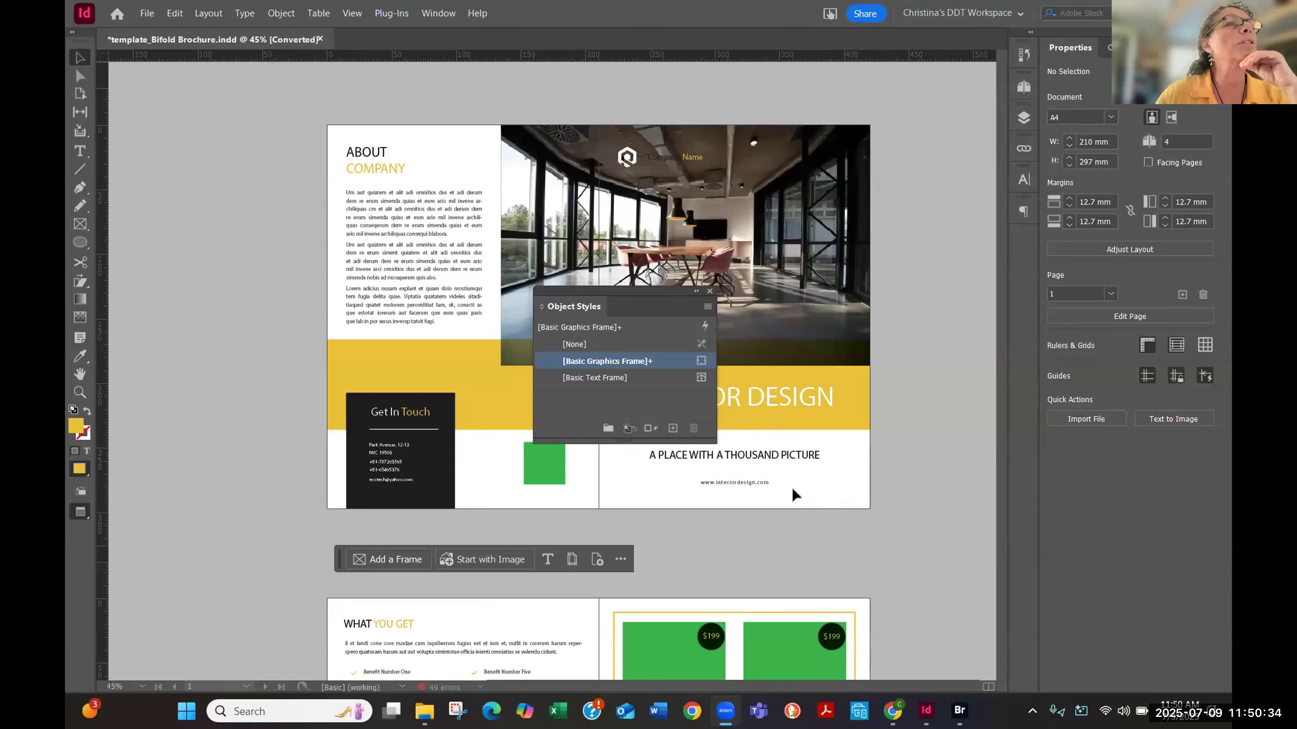
# - Close the floating Object Styles panel, toggle it open and closed once more, and look over both brochure spreads
pyautogui.click(708, 292)
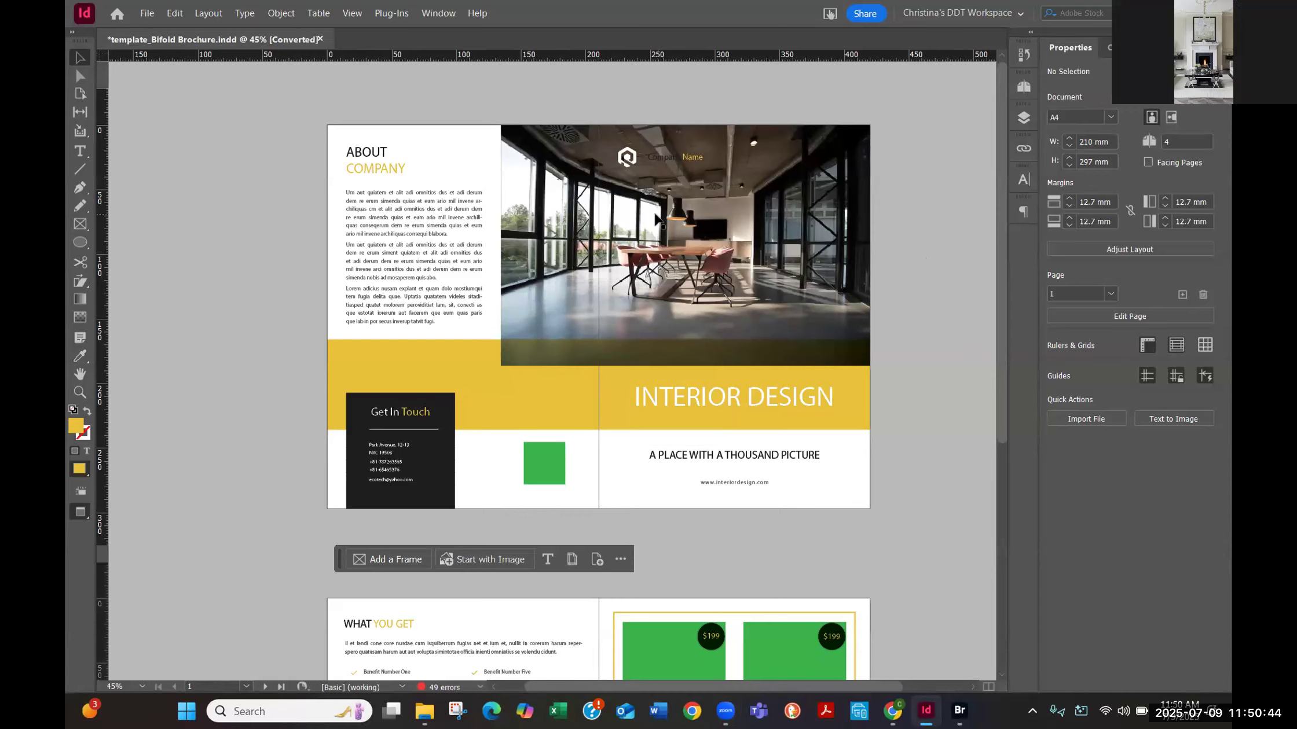
pyautogui.hotkey('ctrl', 'F7')
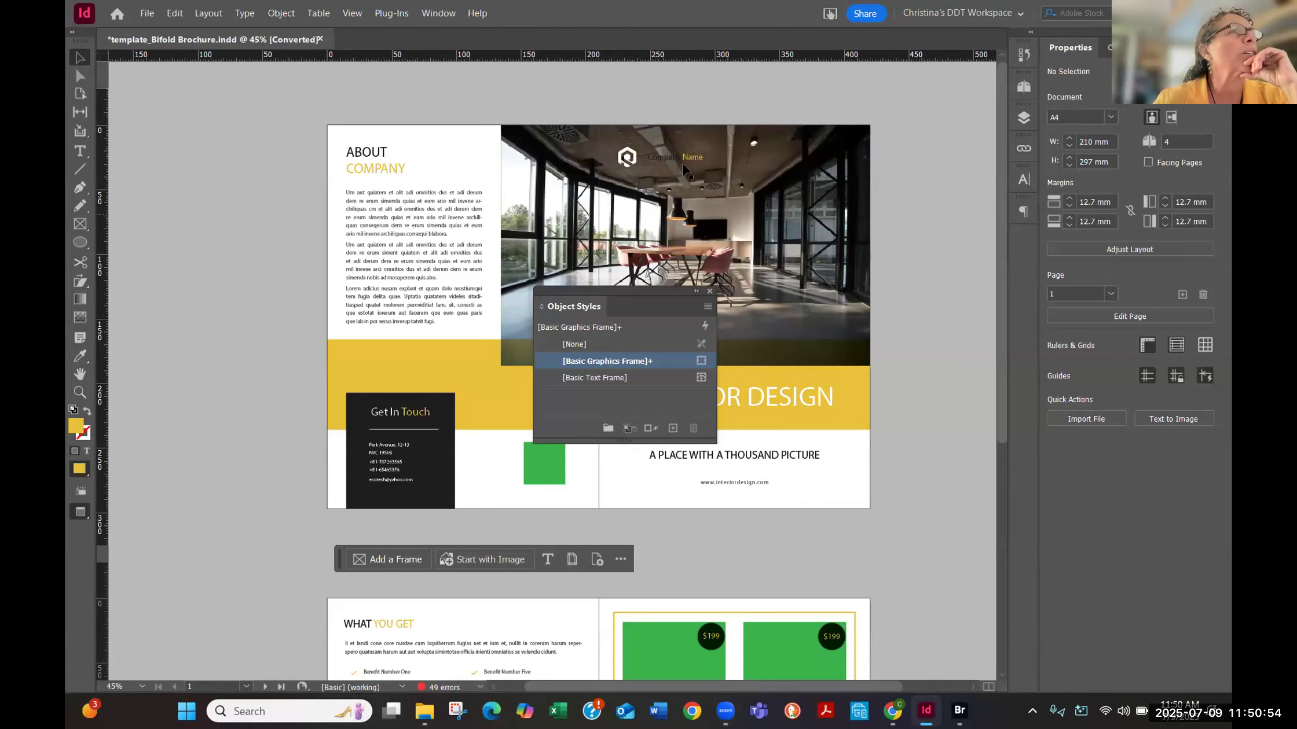
pyautogui.click(709, 291)
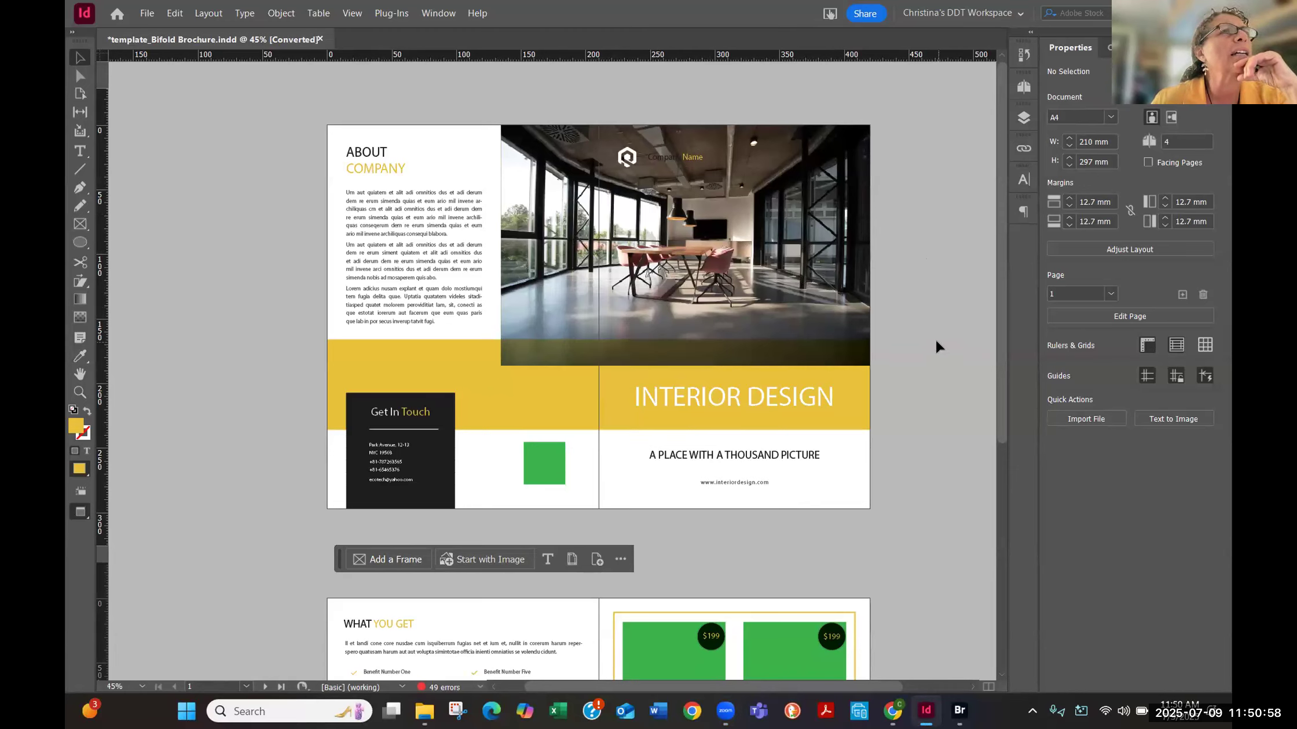
pyautogui.scroll(-3, 938, 346)
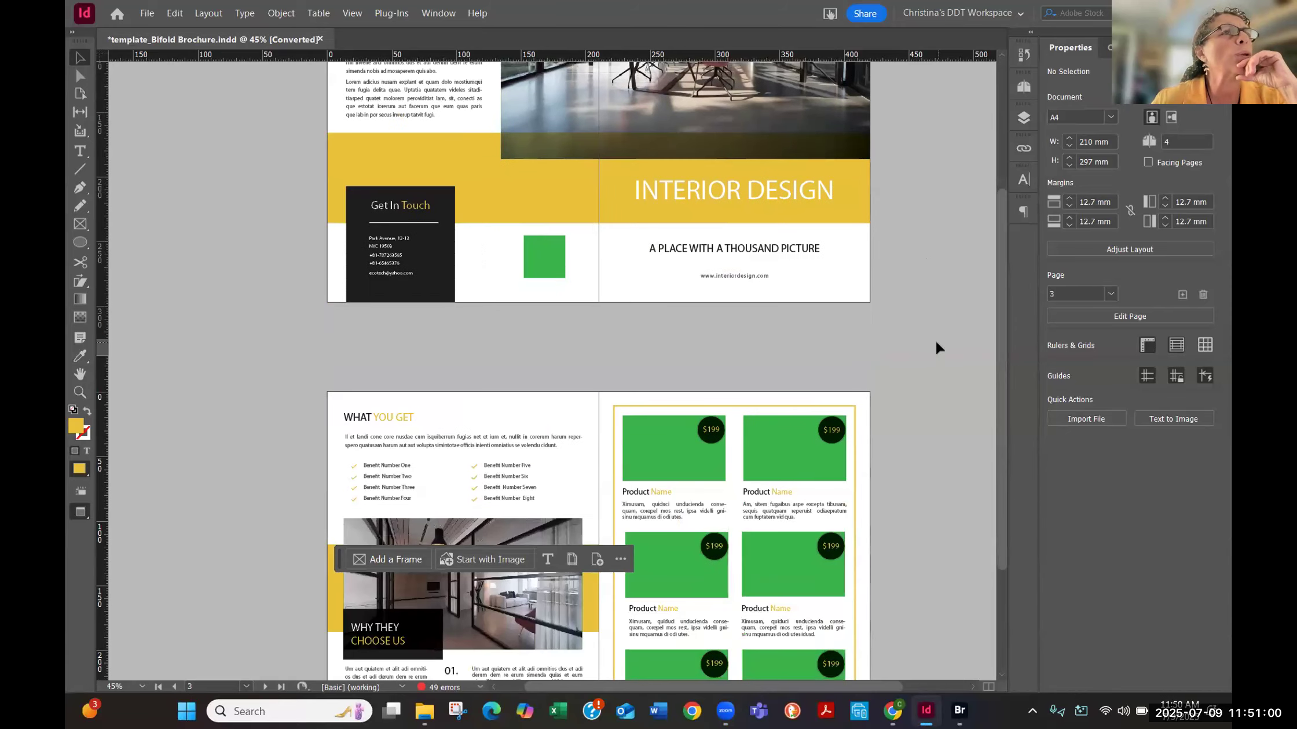
pyautogui.scroll(-2, 938, 347)
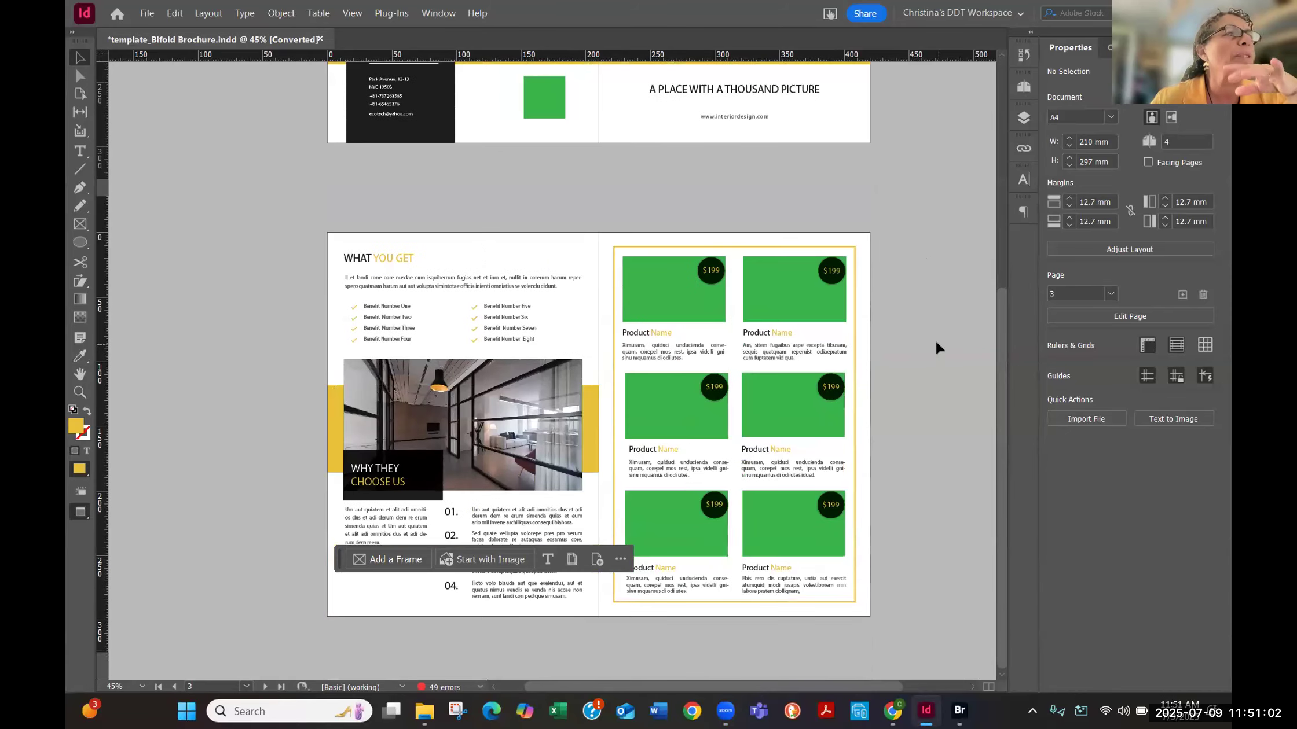
pyautogui.scroll(5, 938, 347)
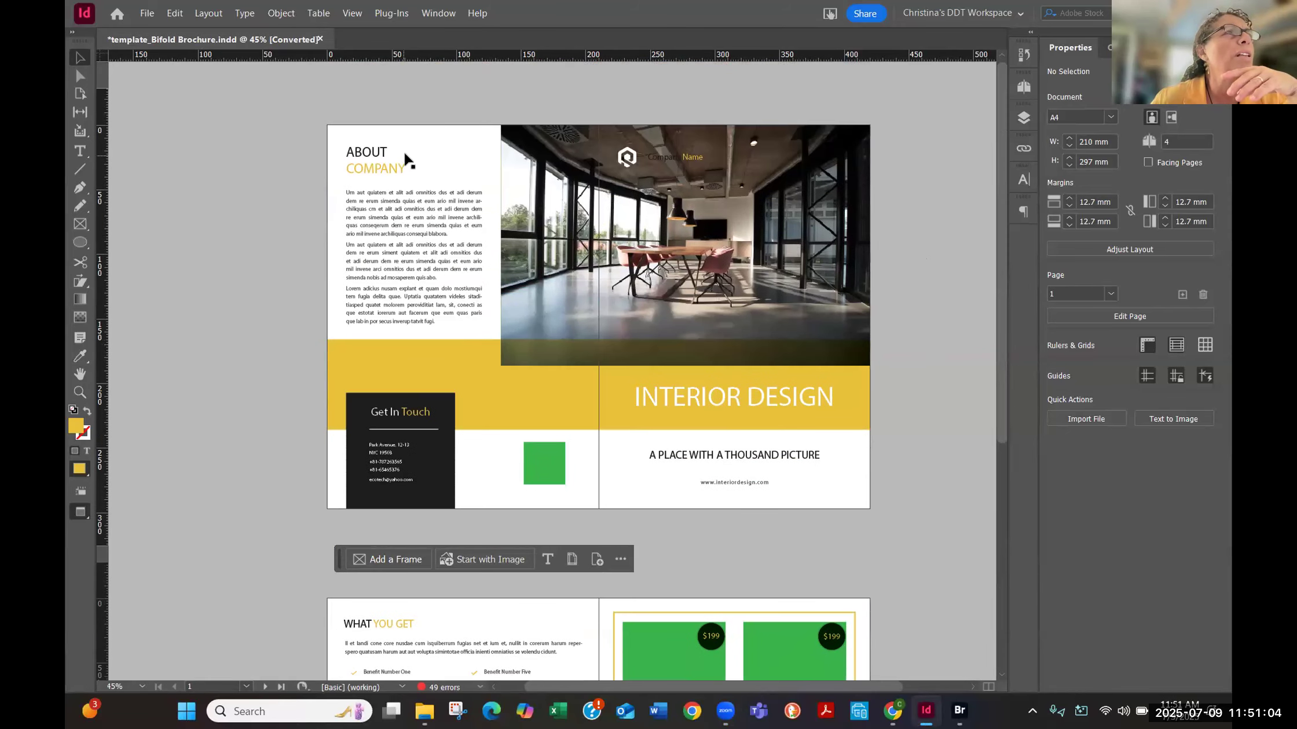
# - Show and hide the Object Styles panel with the ABOUT COMPANY text frame selected, and zoom in to 50%
pyautogui.click(426, 176)
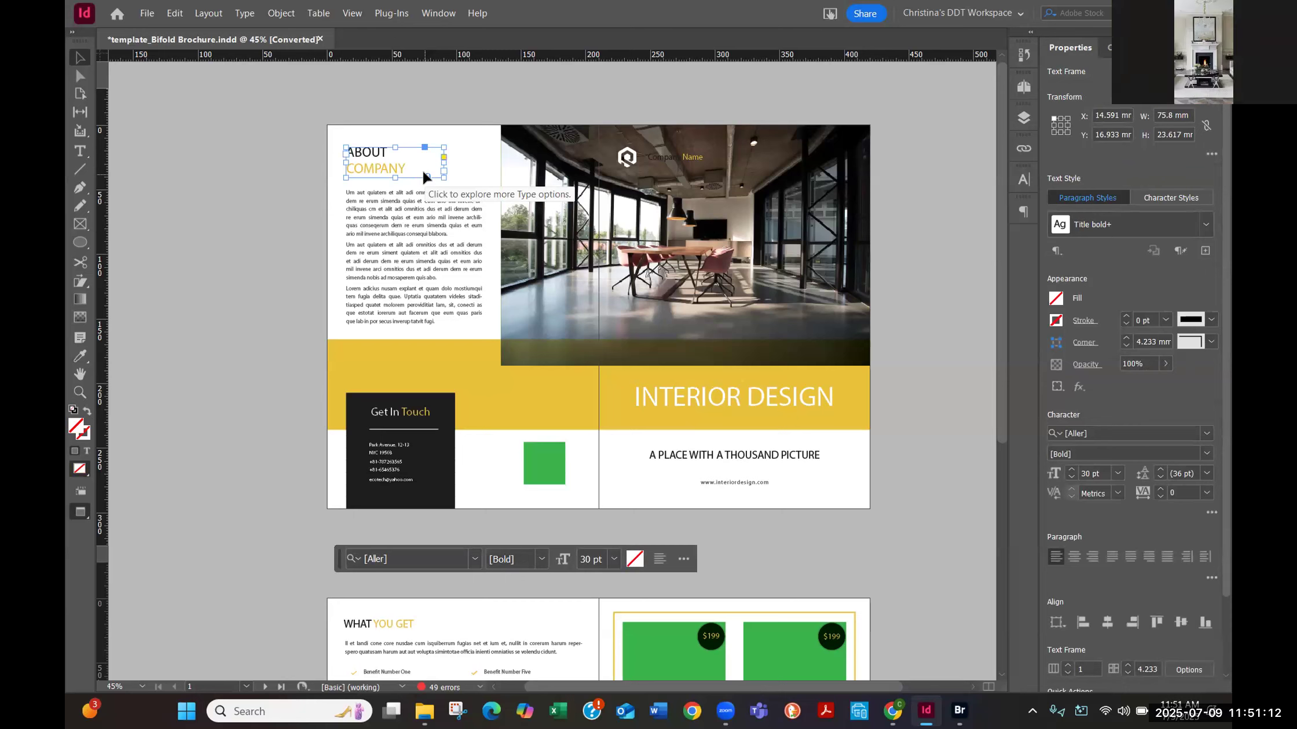
pyautogui.hotkey('ctrl', 'F7')
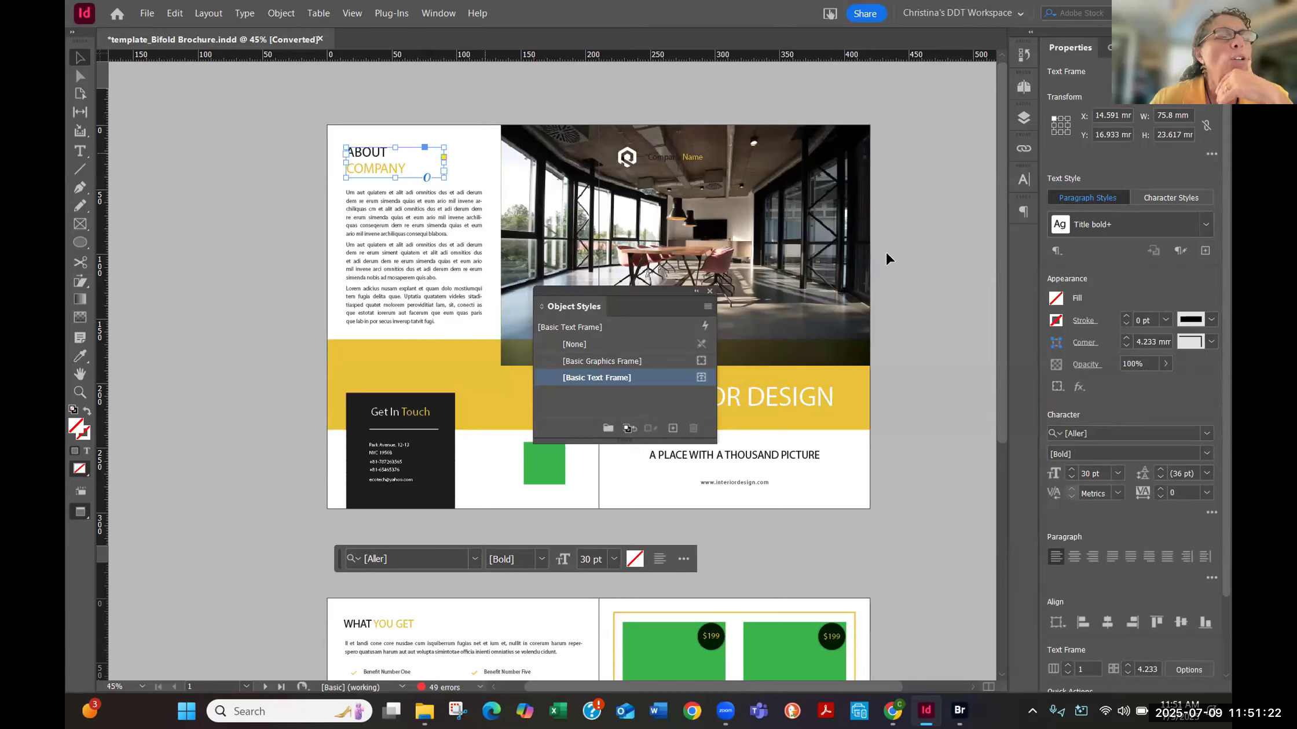
pyautogui.click(711, 292)
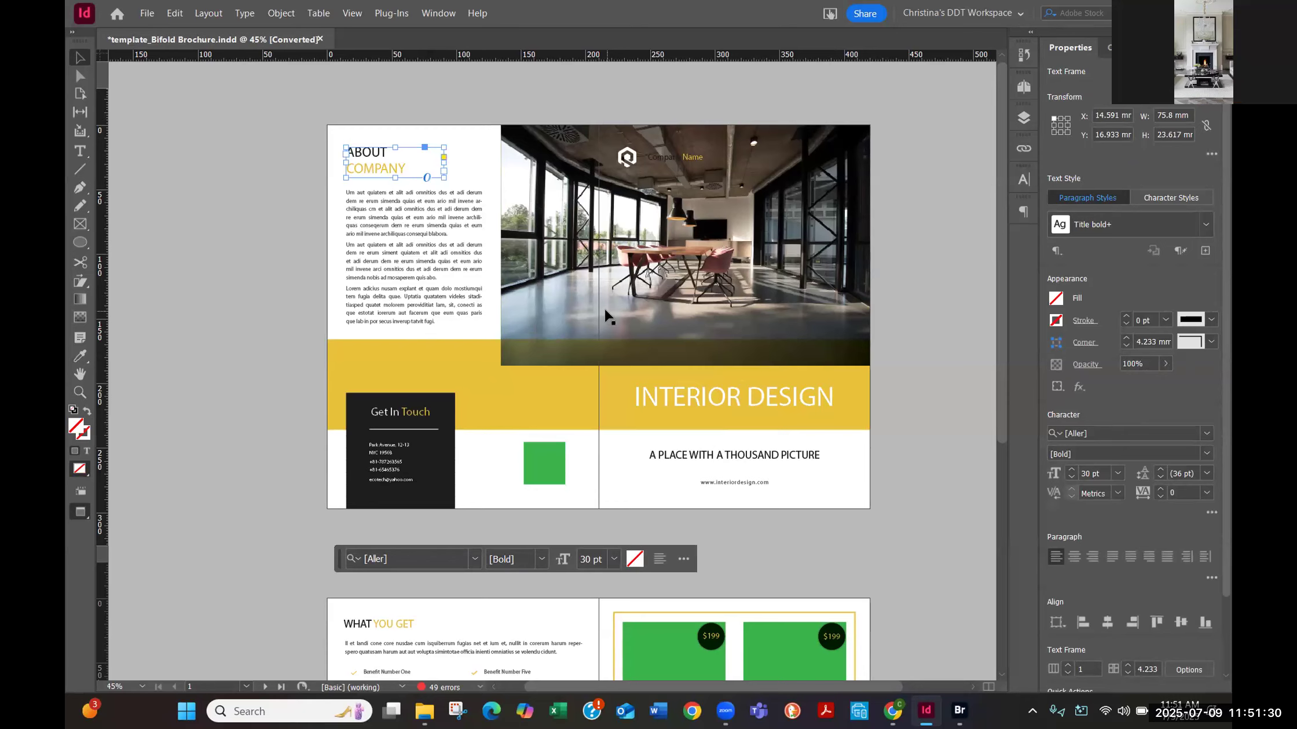
pyautogui.hotkey('ctrl', '=')
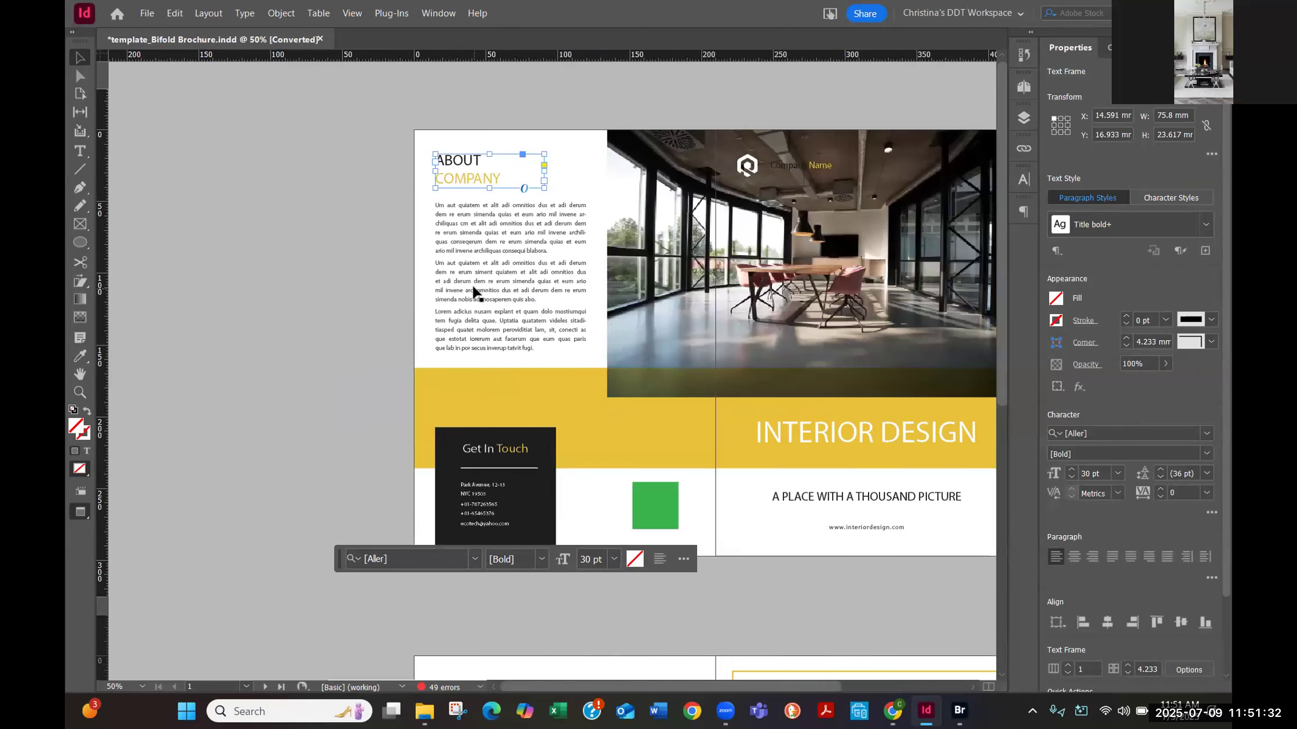
pyautogui.click(325, 279)
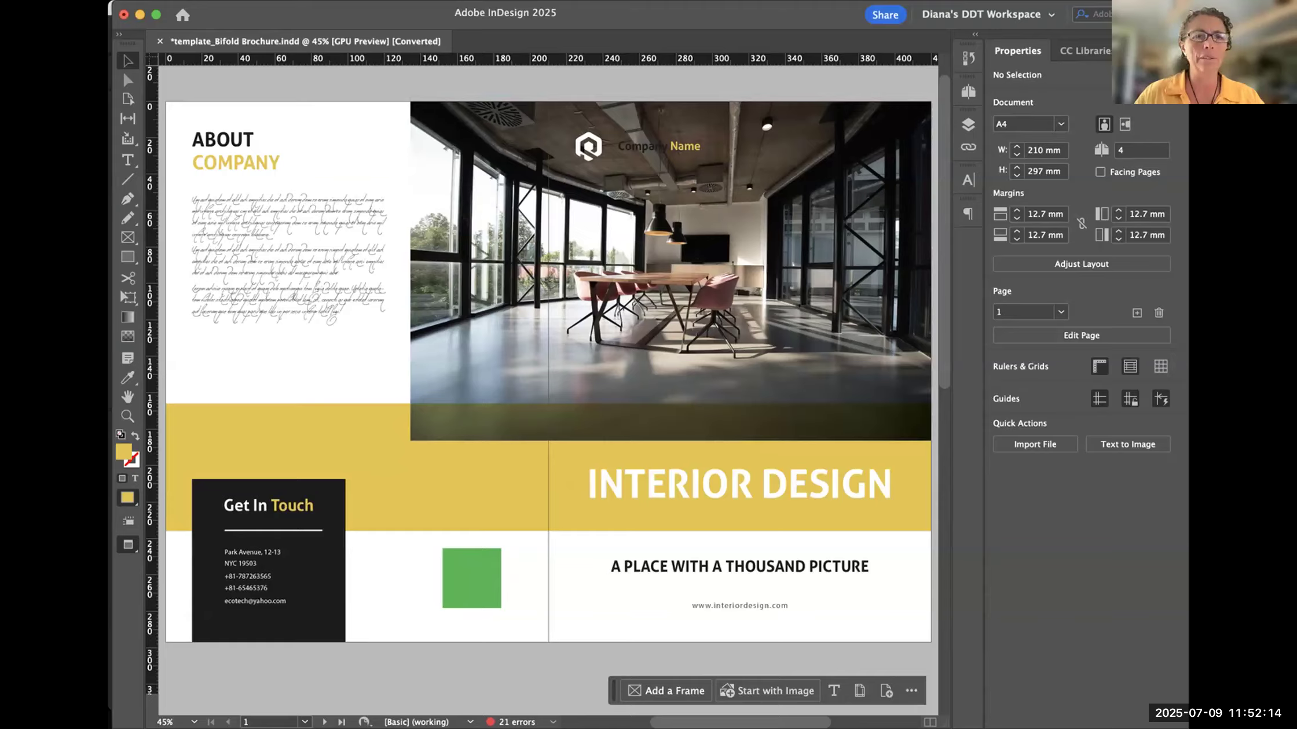
# - Switch through the Padlet page back to InDesign and select the INTERIOR DESIGN title text frame
pyautogui.press('super+Tab')
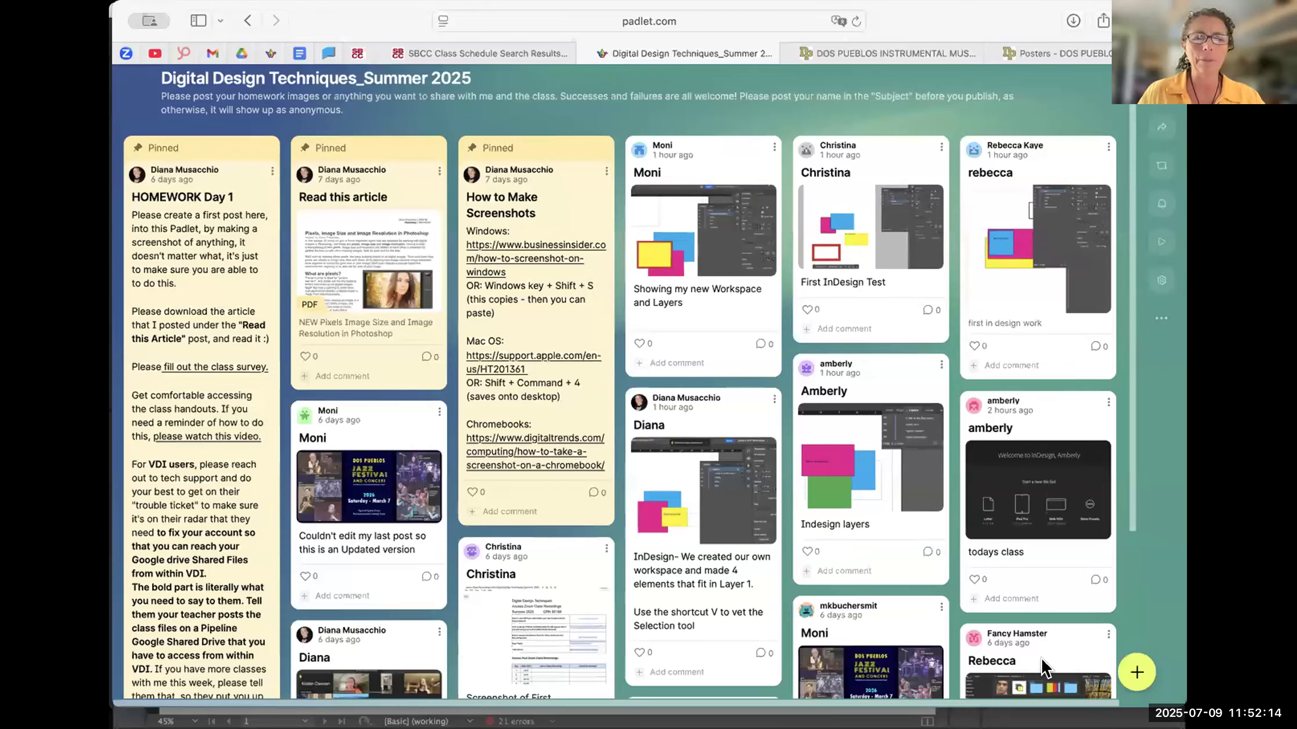
pyautogui.press('super+Tab')
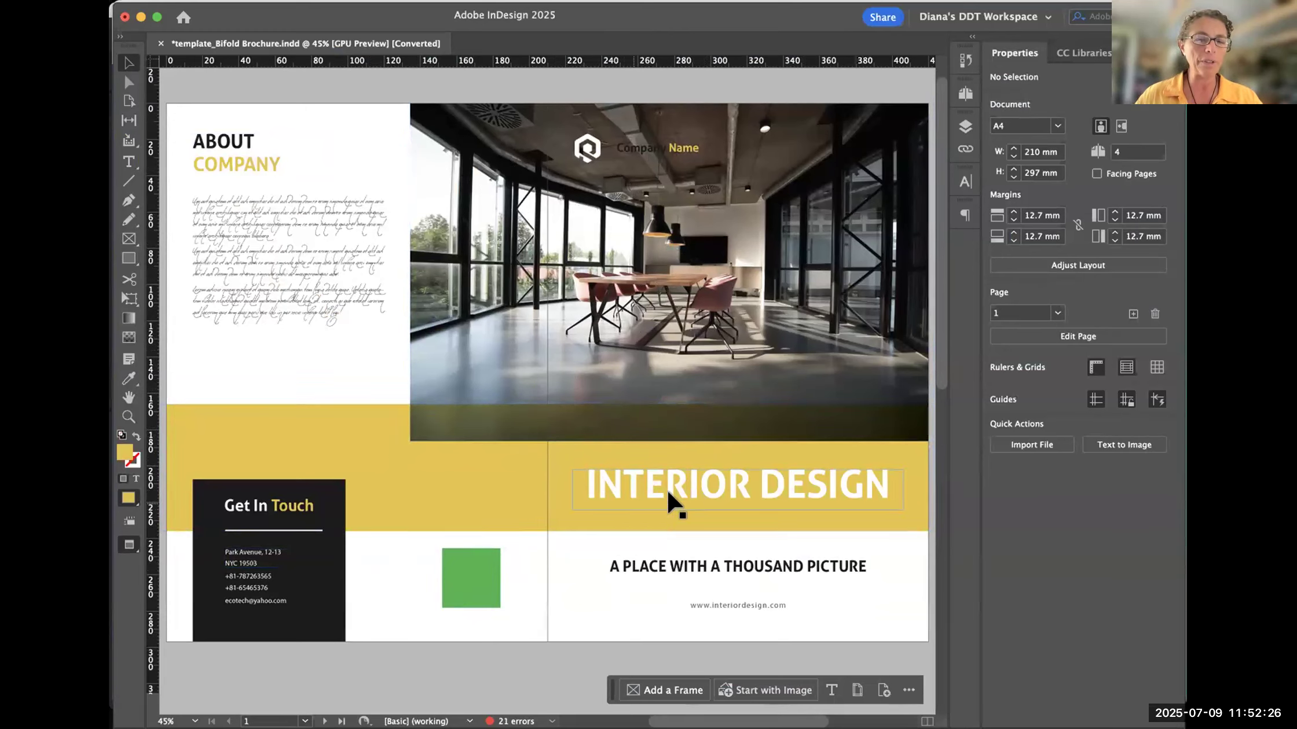
pyautogui.click(707, 482)
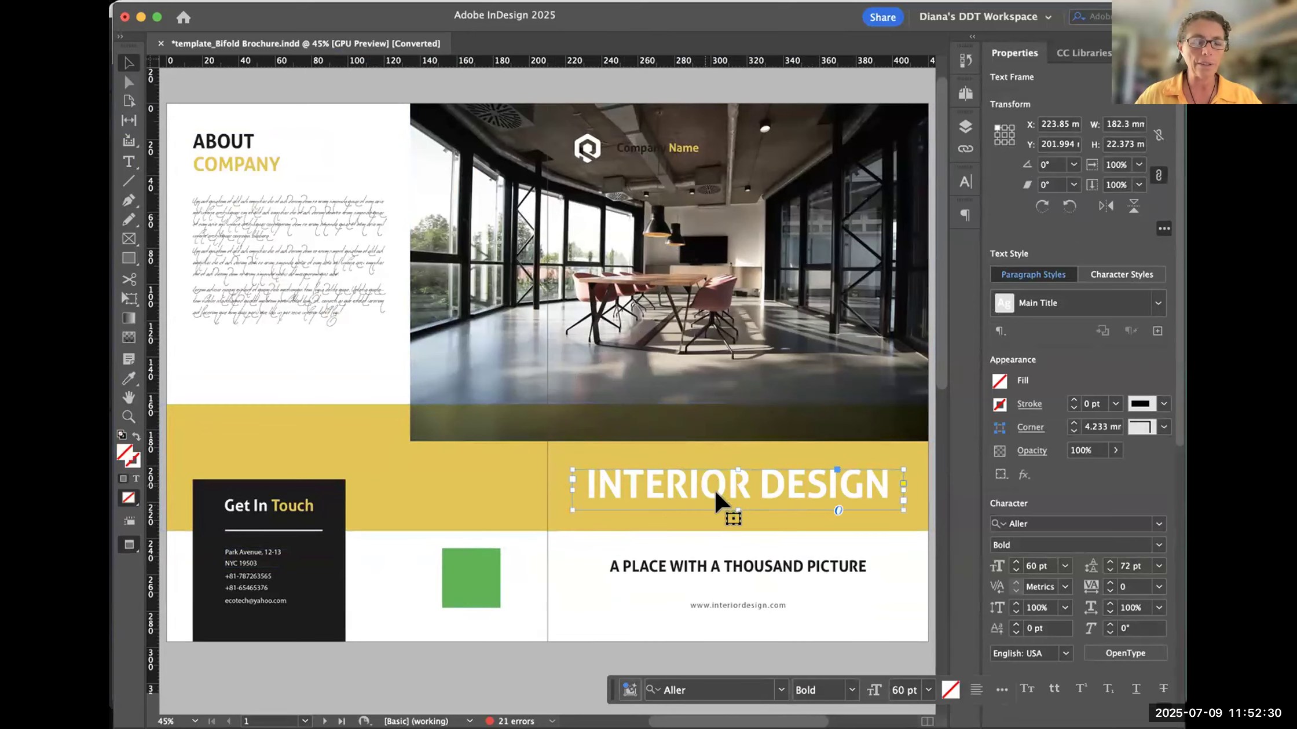
pyautogui.scroll(-5, 728, 492)
pyautogui.hscroll(2, 728, 492)
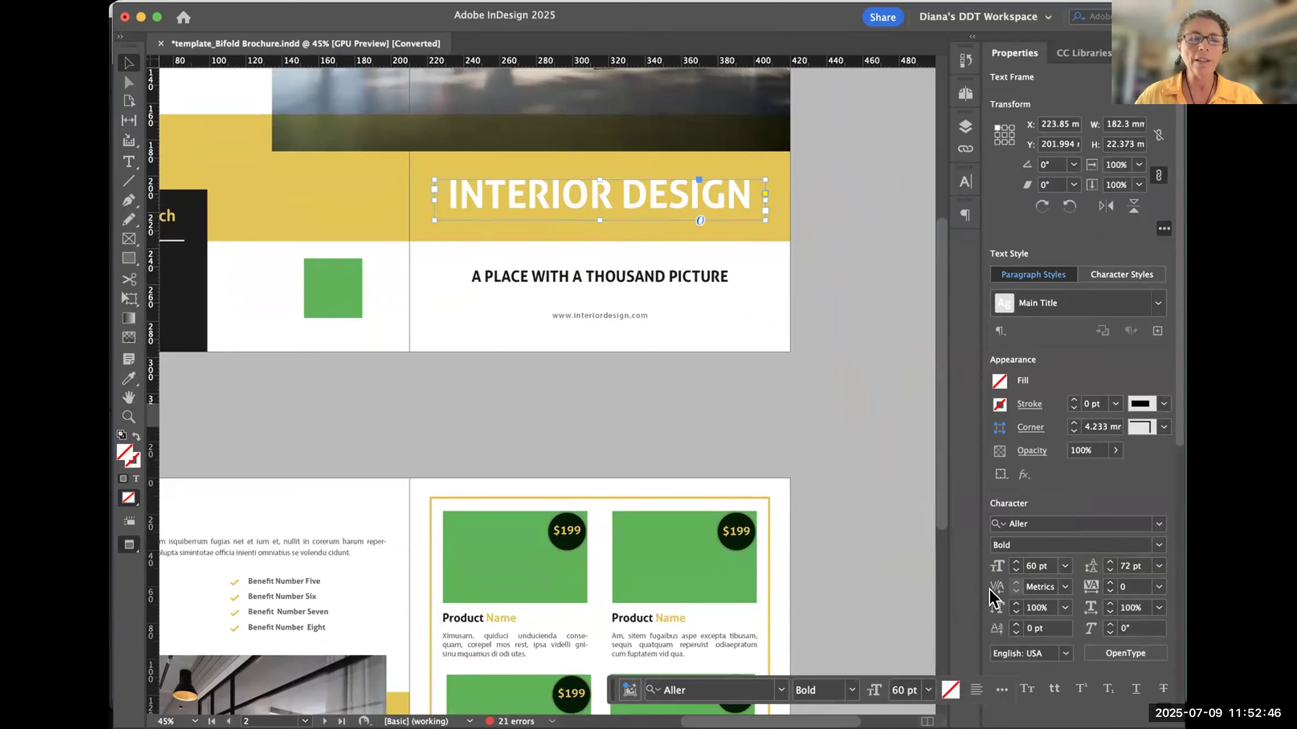
# - Resize the INTERIOR DESIGN text frame from its lower edge to about 150 mm, about 10 mm and finally about 166 mm high
pyautogui.click(596, 219)
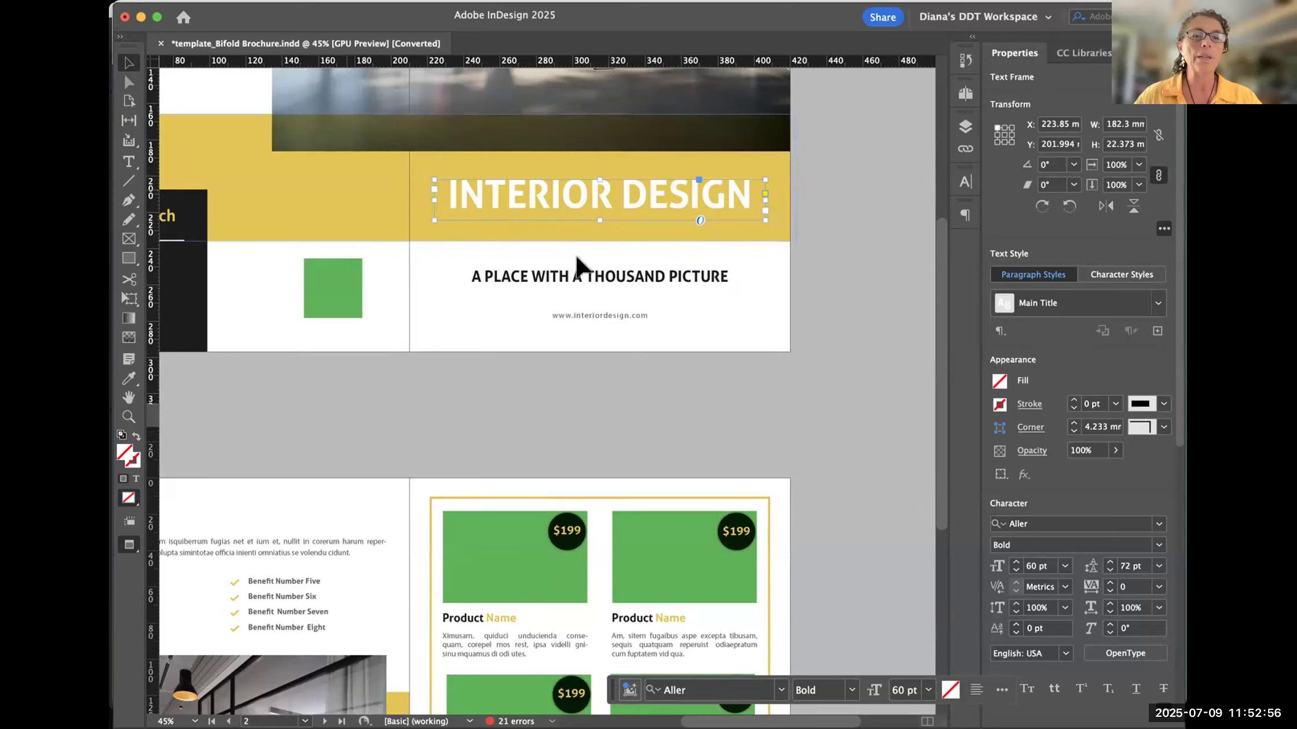
pyautogui.moveTo(597, 215); pyautogui.dragTo(604, 452)
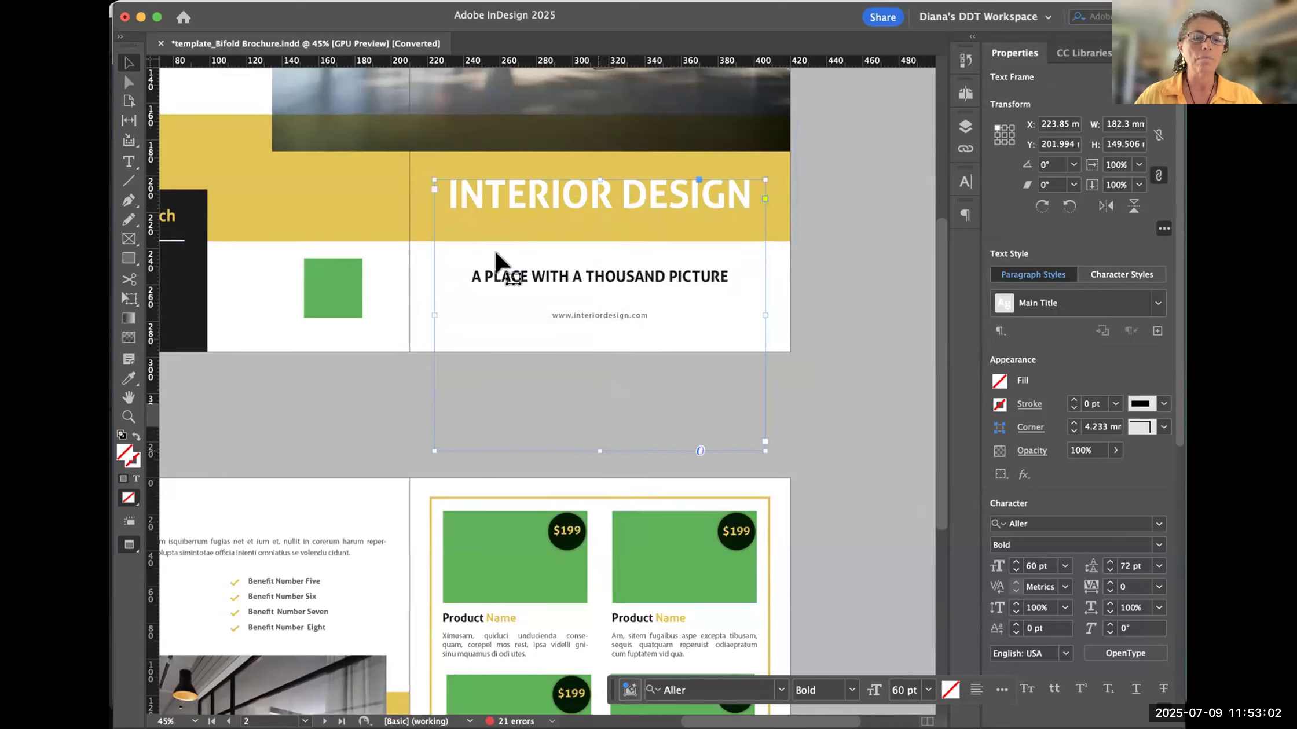
pyautogui.moveTo(596, 441); pyautogui.dragTo(602, 198)
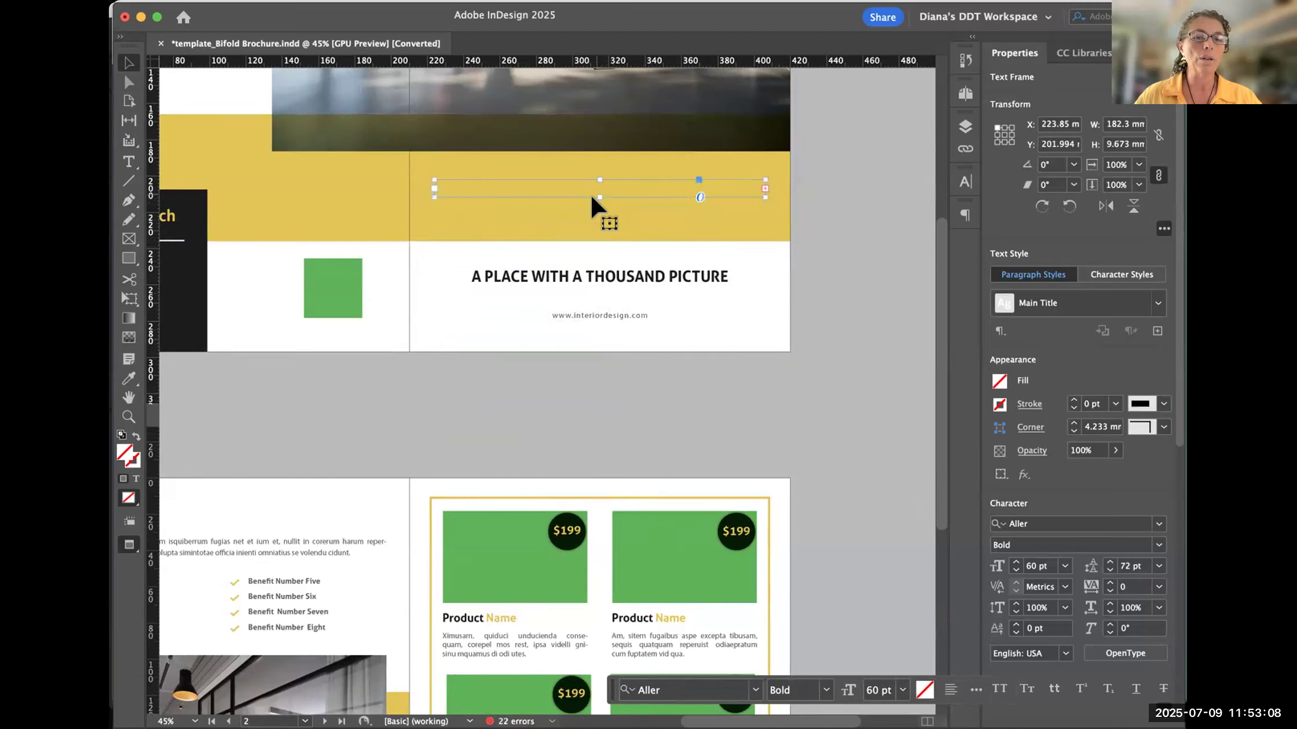
pyautogui.moveTo(599, 197); pyautogui.dragTo(606, 481)
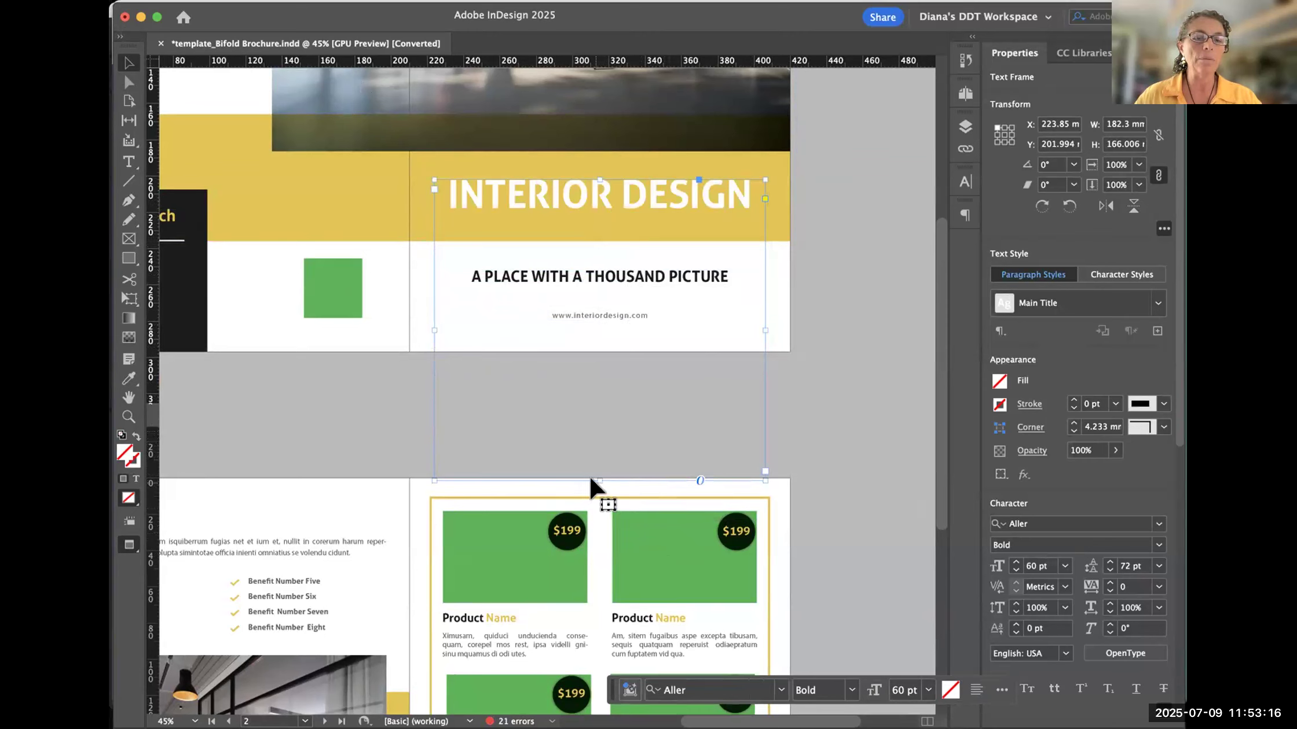
# - Undo the accidental shift of the INTERIOR DESIGN text frame and bring the frame back into view
pyautogui.moveTo(599, 481); pyautogui.dragTo(598, 479)
pyautogui.click(661, 413)
pyautogui.click(639, 383)
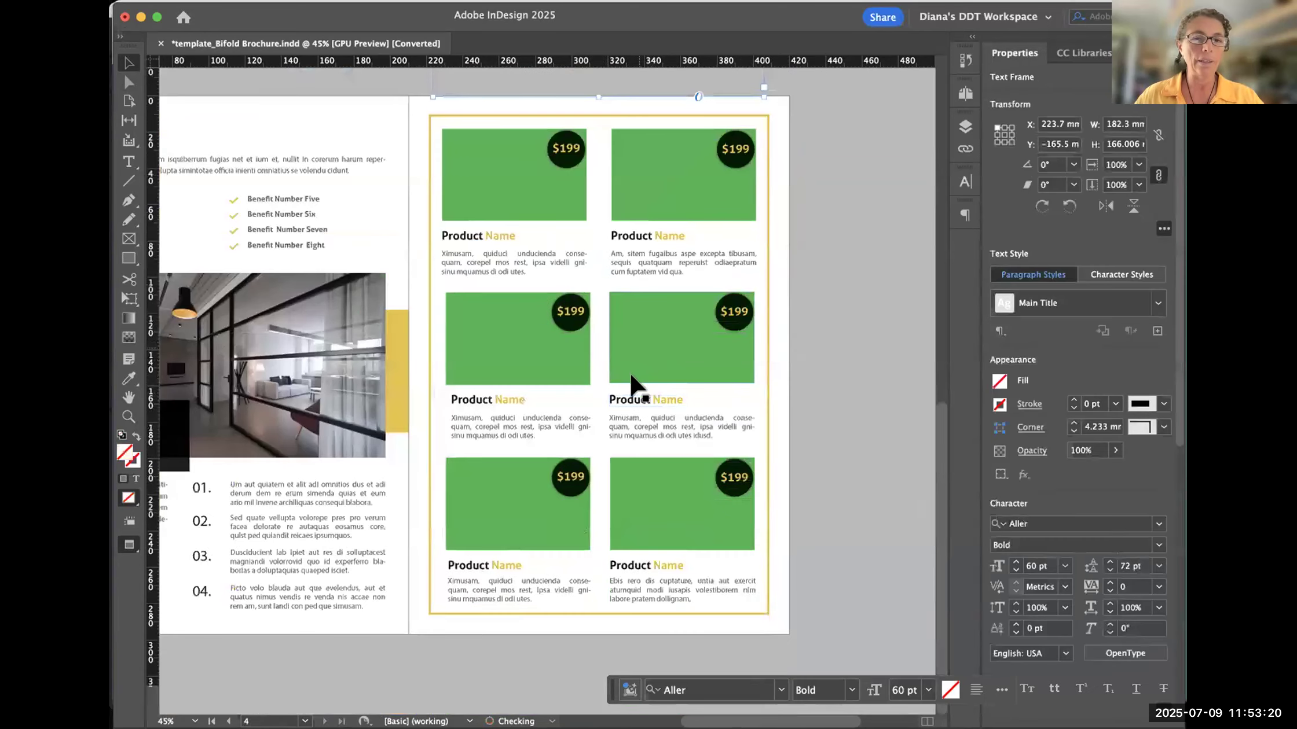
pyautogui.click(831, 148)
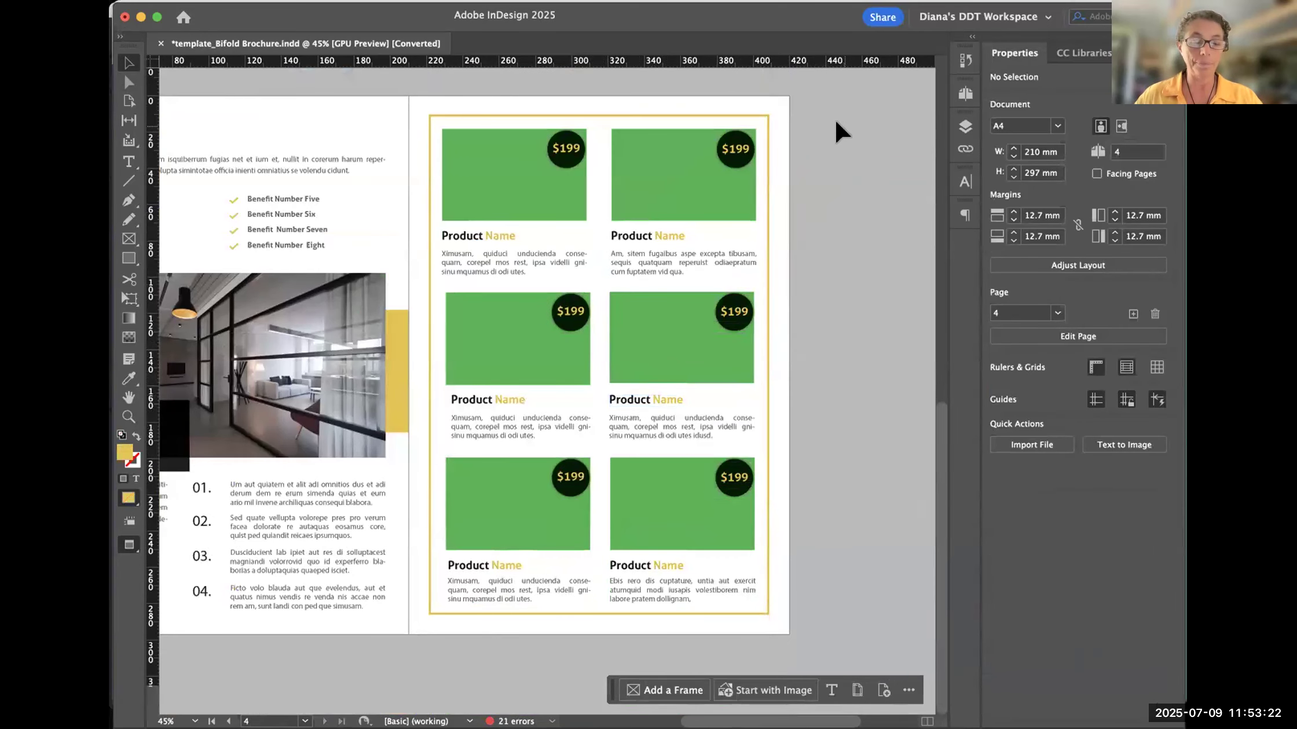
pyautogui.press('super+z')
pyautogui.press('space')
pyautogui.moveTo(824, 401); pyautogui.dragTo(837, 88)
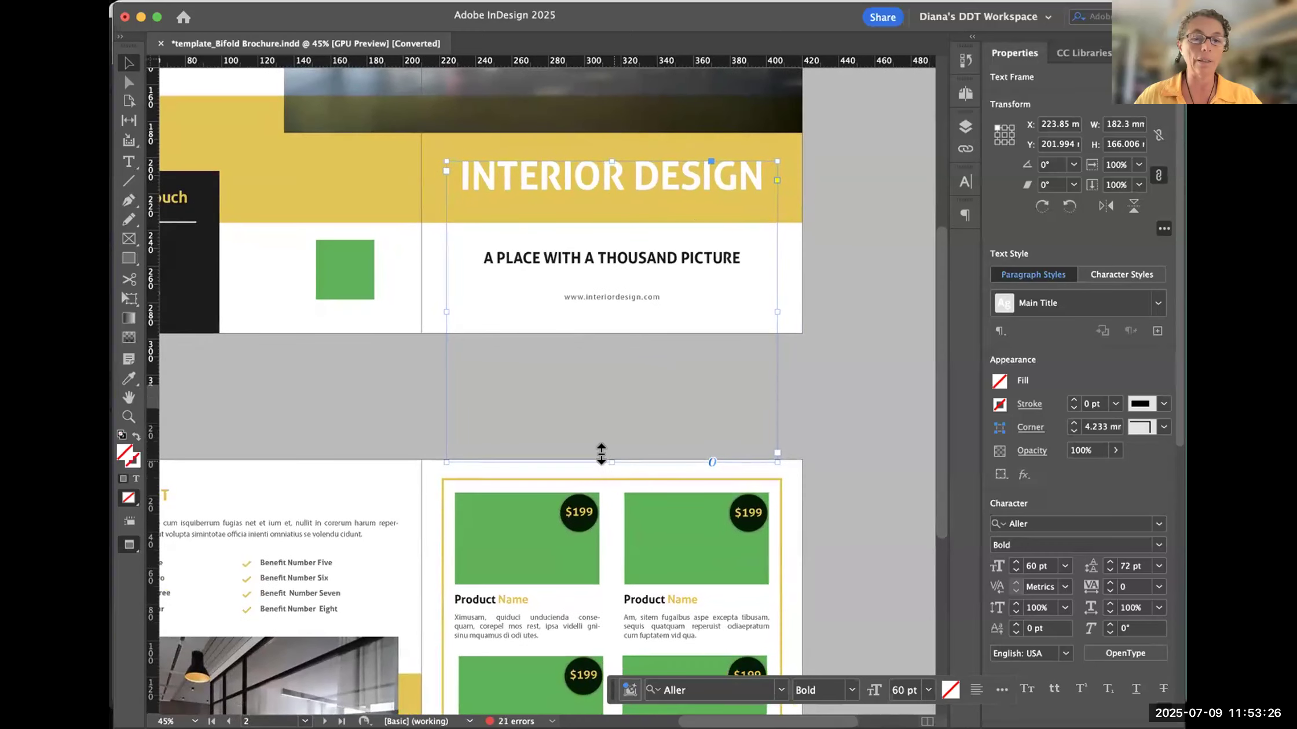
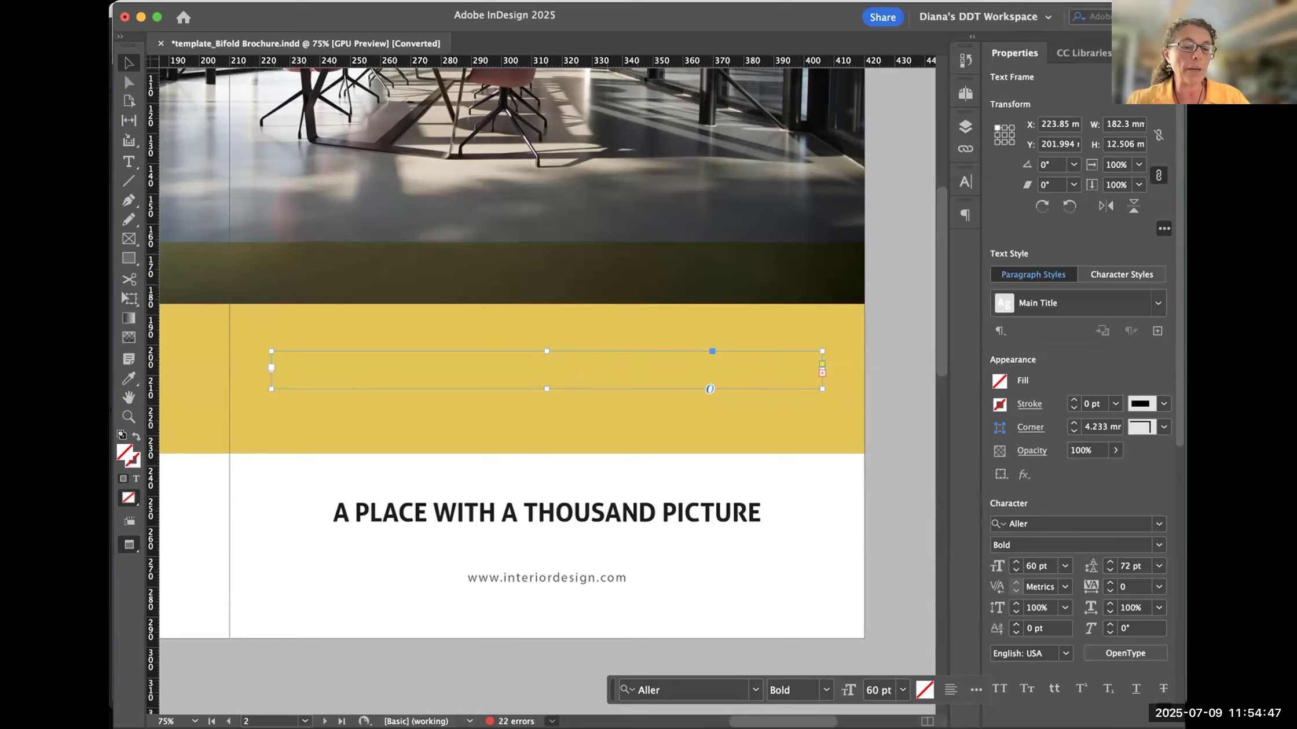
# - Open the Preflight panel, expand the overset text error and jump to the affected text frame on page 2
pyautogui.click(589, 683)
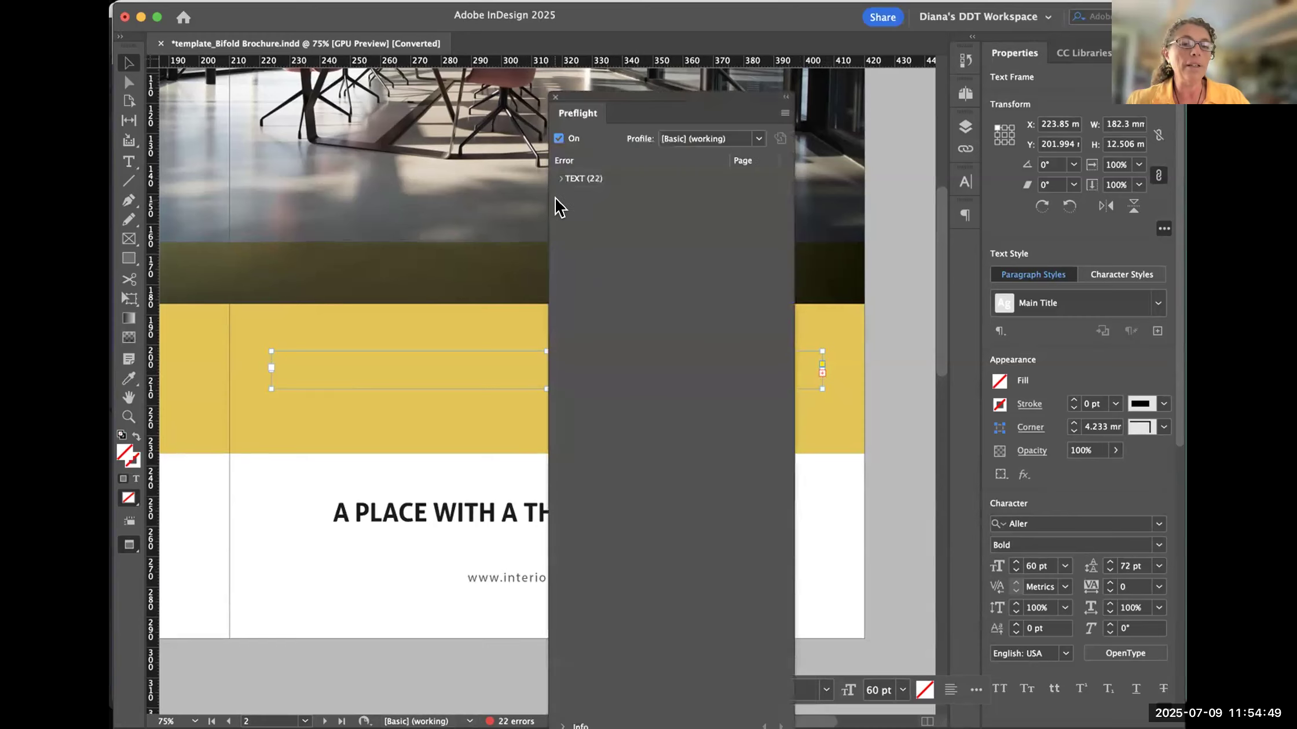
pyautogui.click(560, 178)
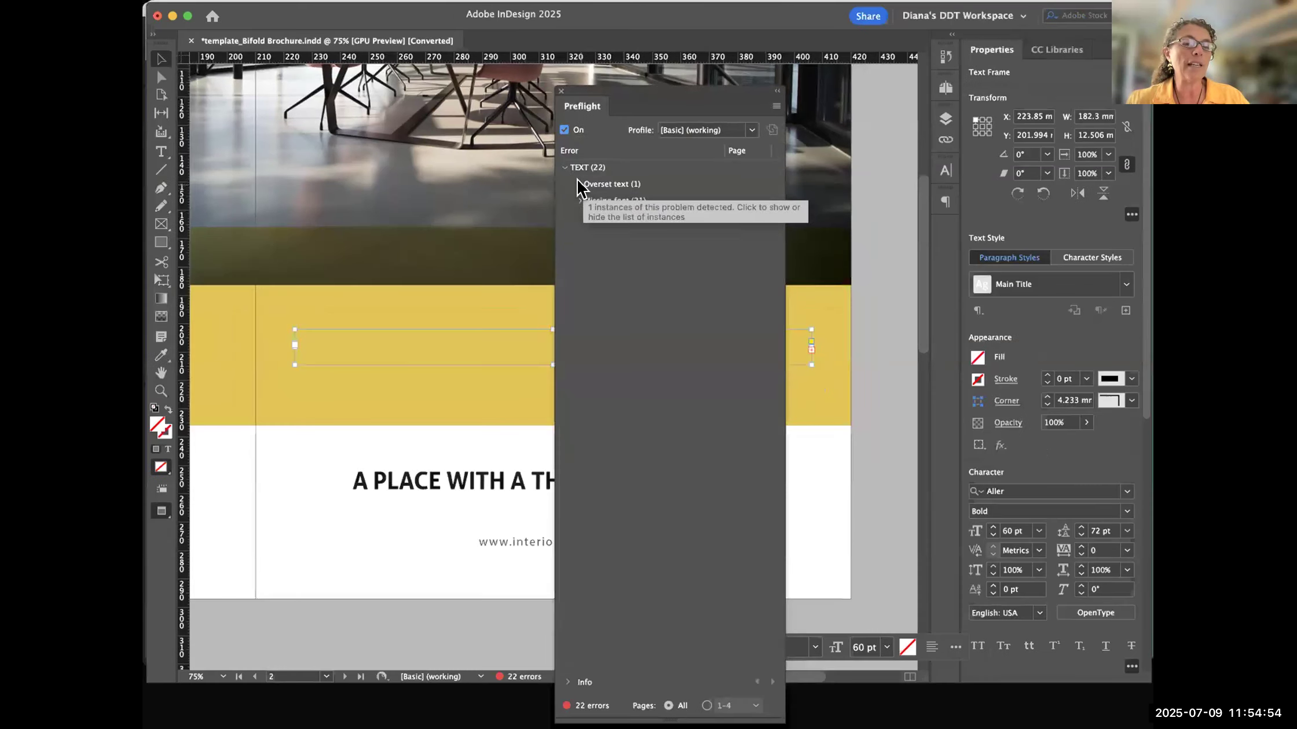
pyautogui.click(575, 196)
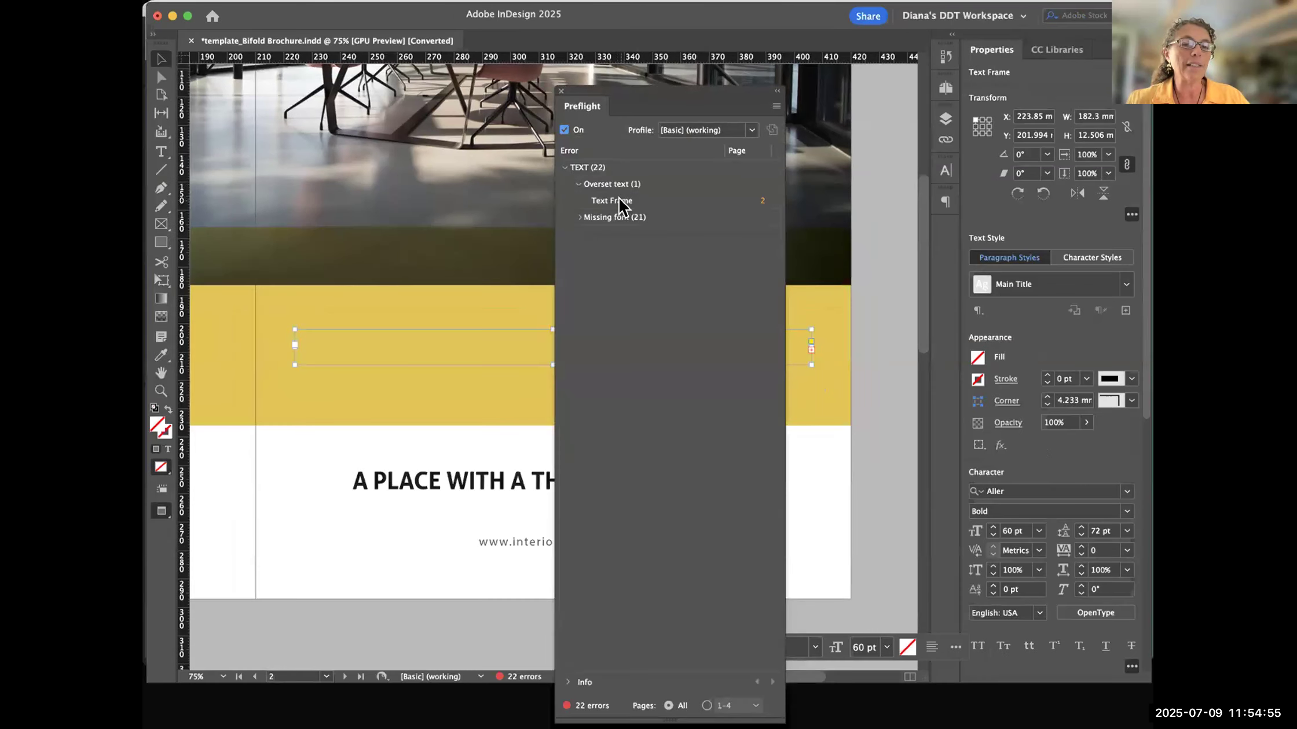
pyautogui.click(762, 201)
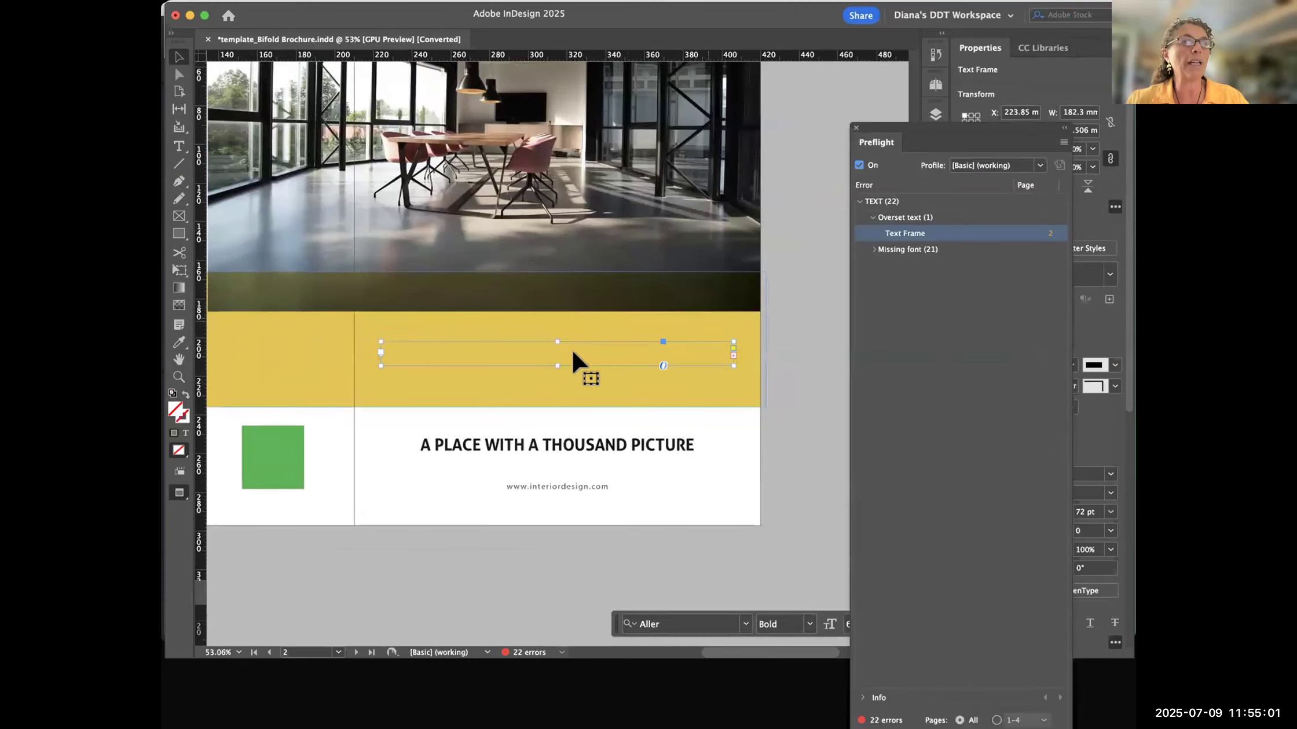
# - Enlarge the INTERIOR DESIGN text frame to about 22 mm high, shrink it back to about 12 mm, and close Preflight
pyautogui.moveTo(557, 366); pyautogui.dragTo(557, 385)
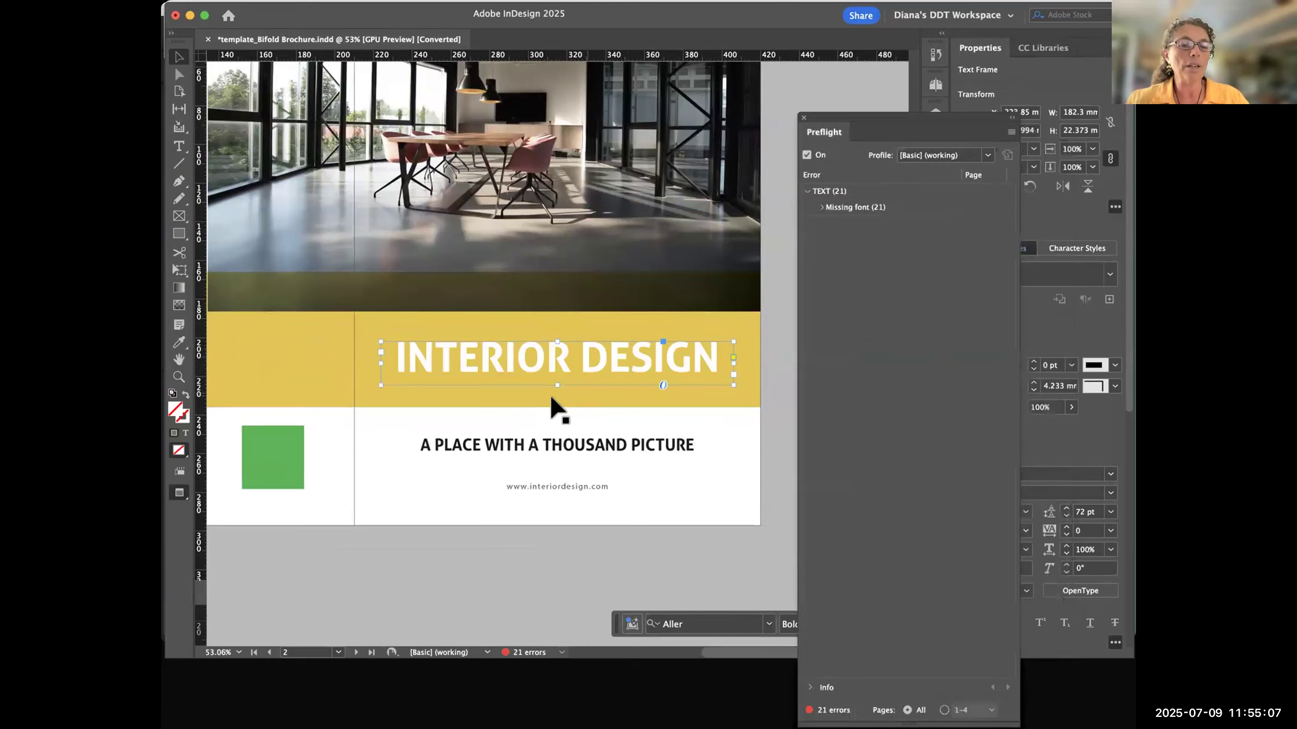
pyautogui.moveTo(557, 385); pyautogui.dragTo(557, 365)
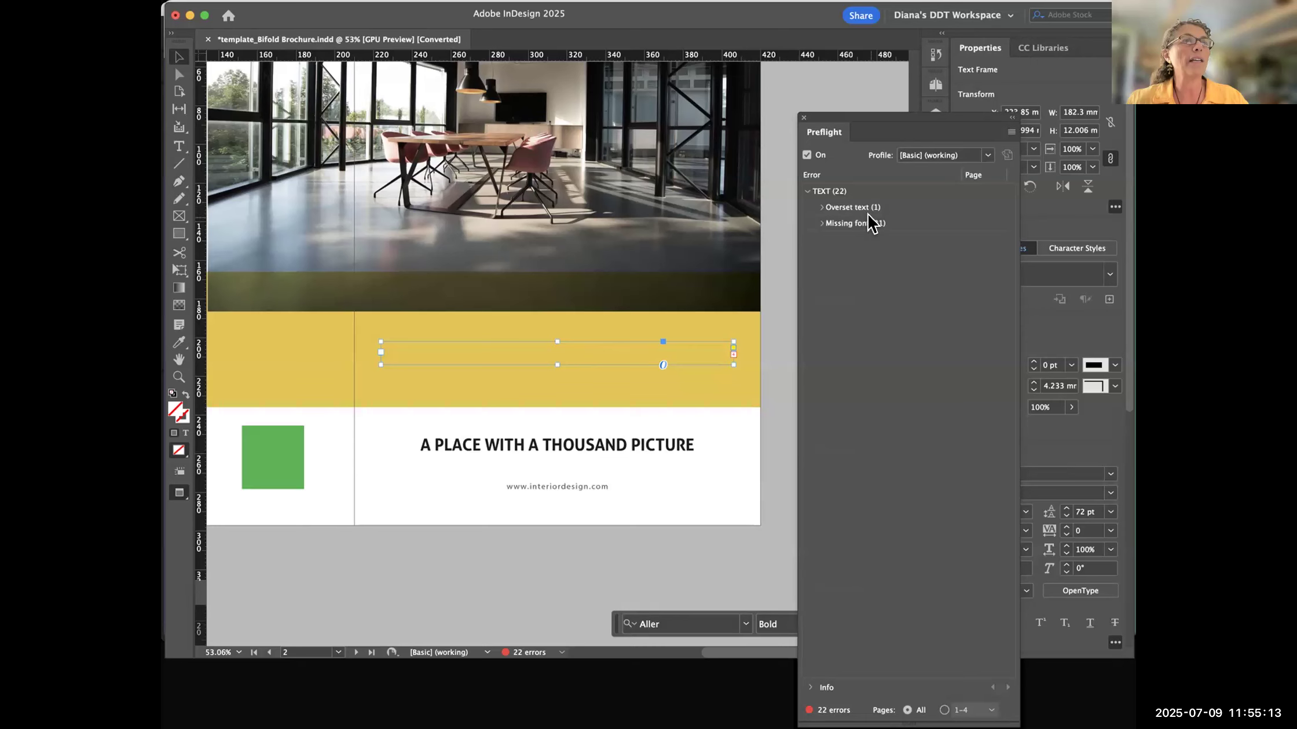
pyautogui.click(804, 117)
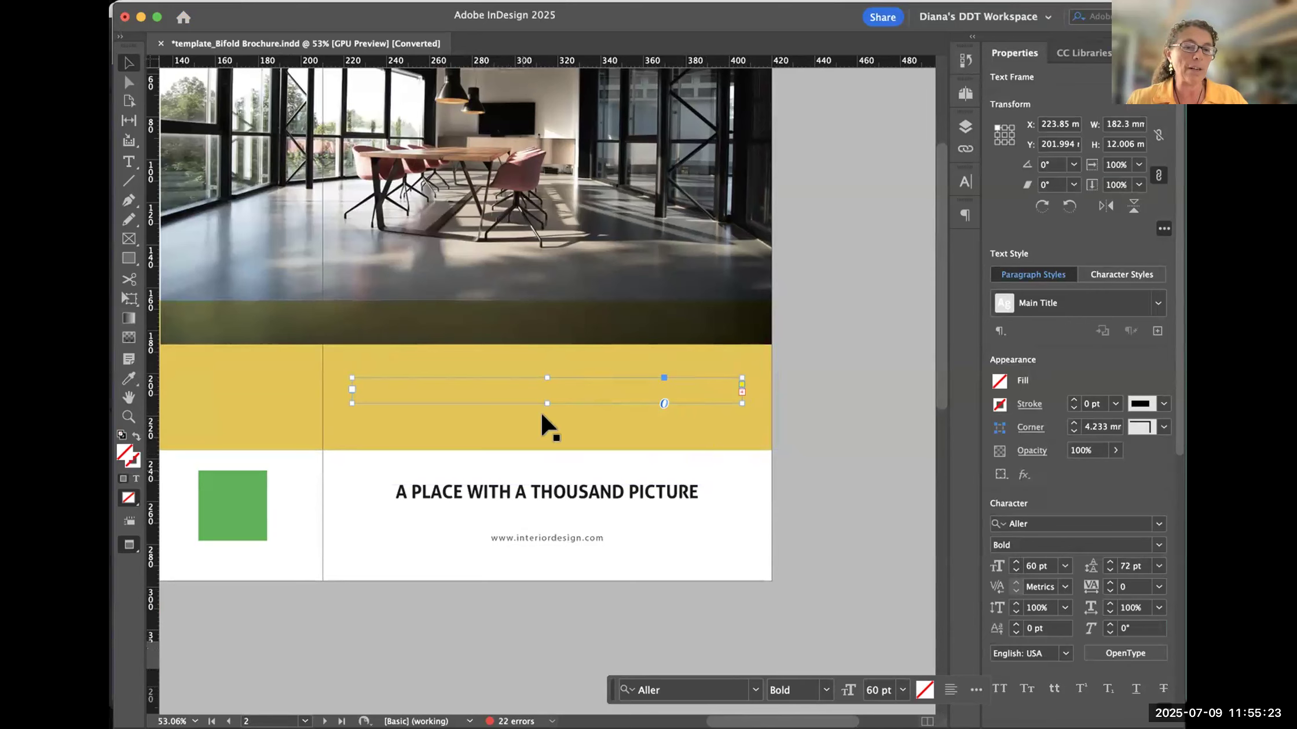
# - Enlarge the INTERIOR DESIGN text frame from its lower edge to about 24 mm high and deselect it
pyautogui.moveTo(547, 403); pyautogui.dragTo(546, 428)
pyautogui.click(842, 314)
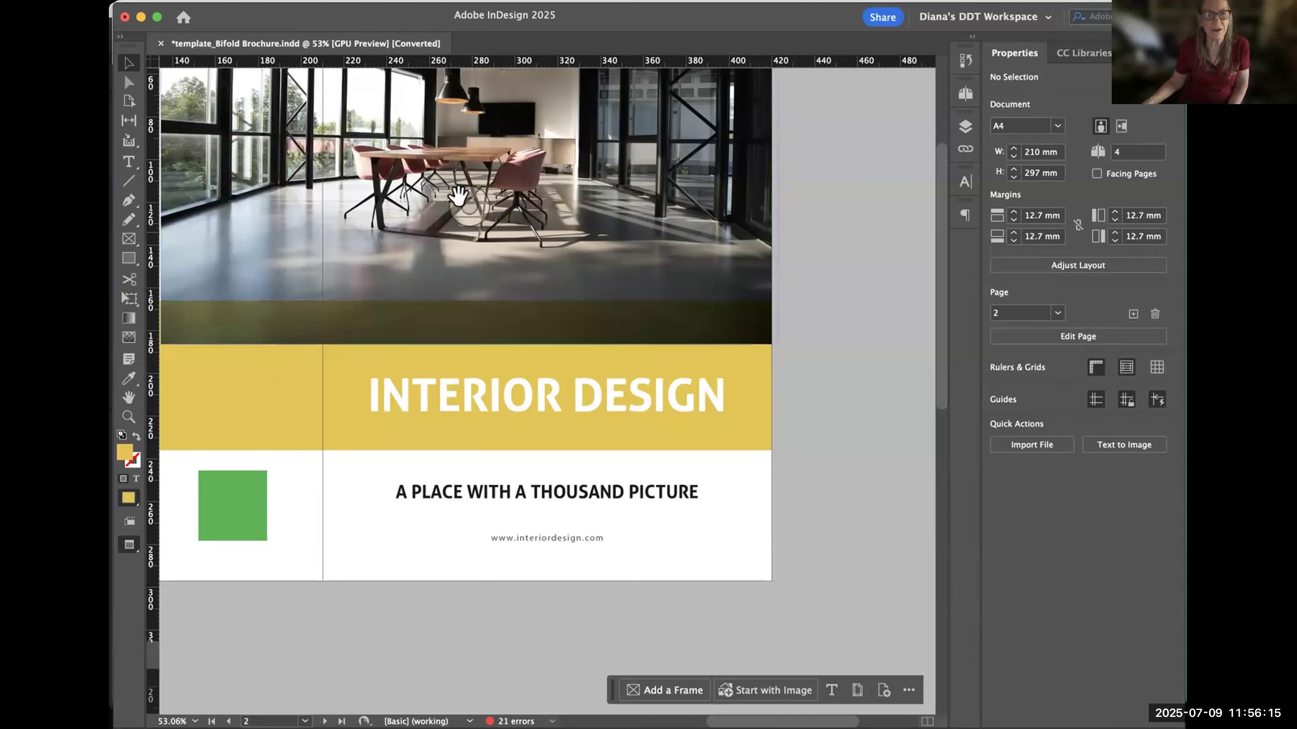
pyautogui.moveTo(457, 249); pyautogui.dragTo(485, 280)
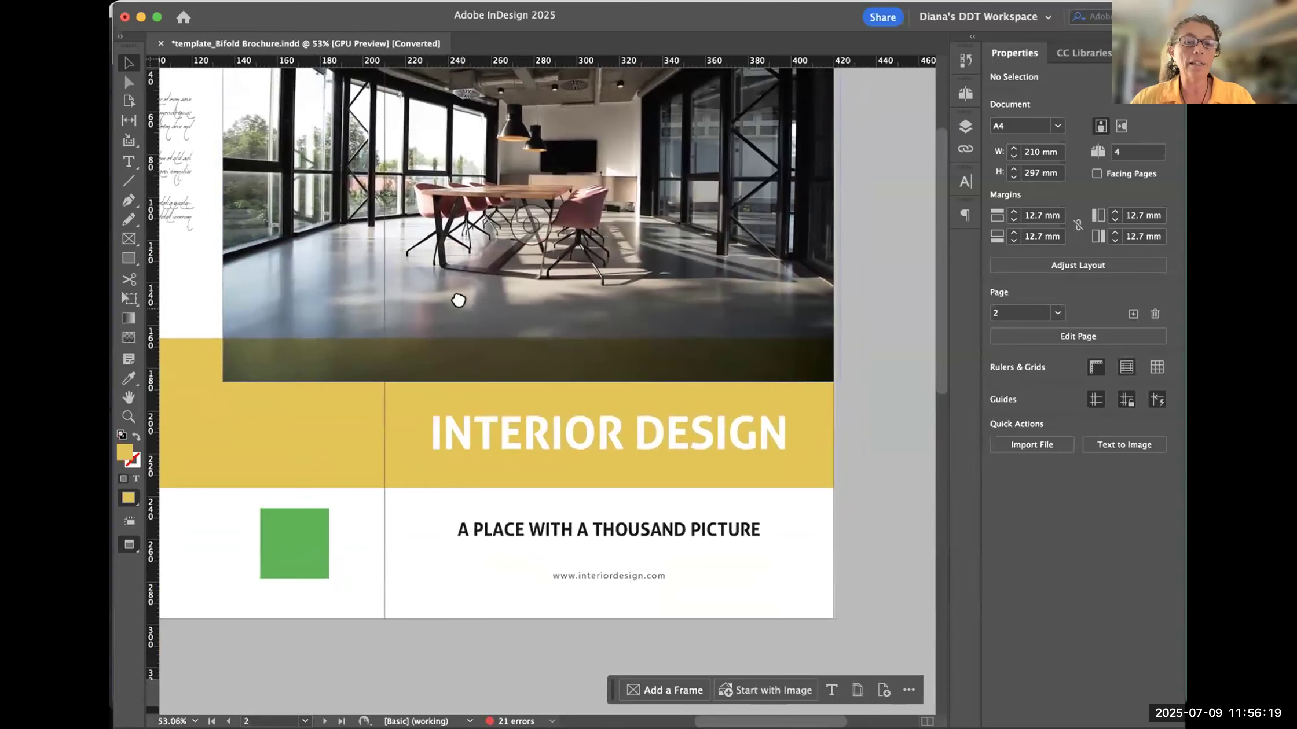
pyautogui.moveTo(451, 301); pyautogui.dragTo(473, 296)
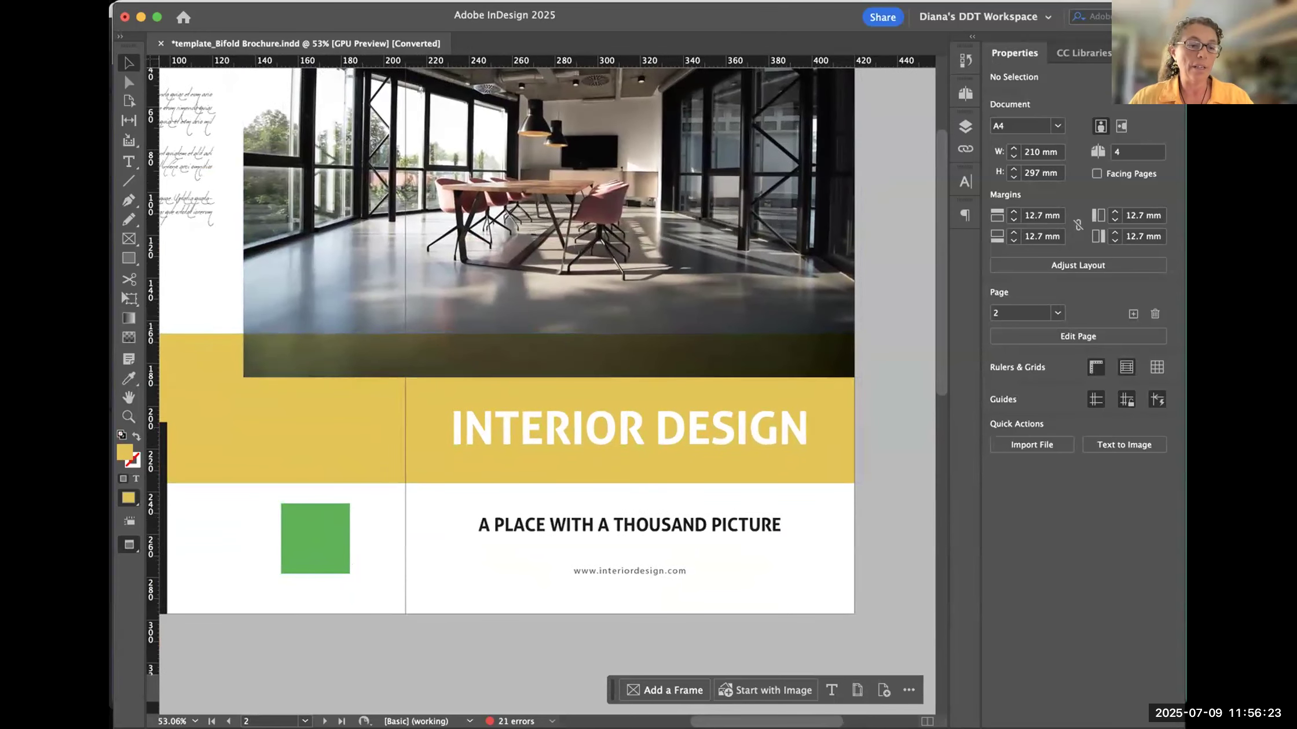
# - Switch to the browser and open the Digital Design Techniques shared drive in Google Drive
pyautogui.press('super+Tab')
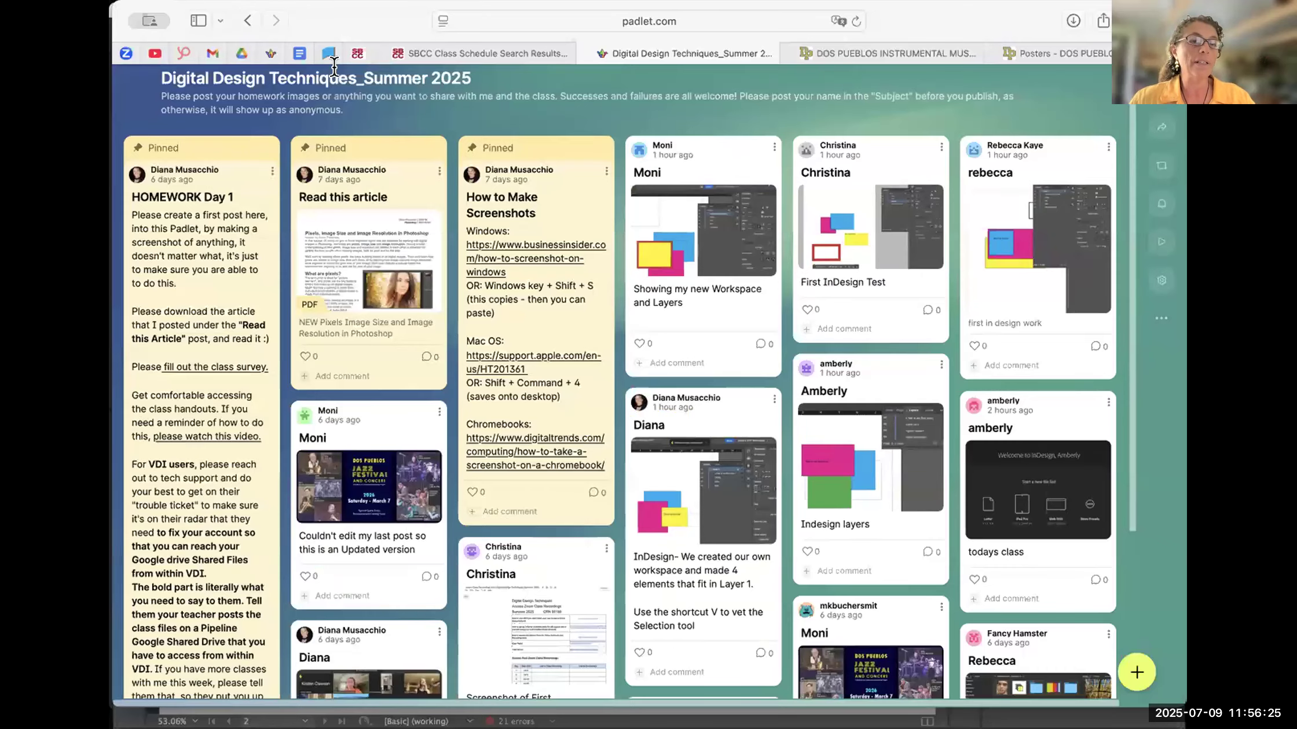
pyautogui.click(241, 53)
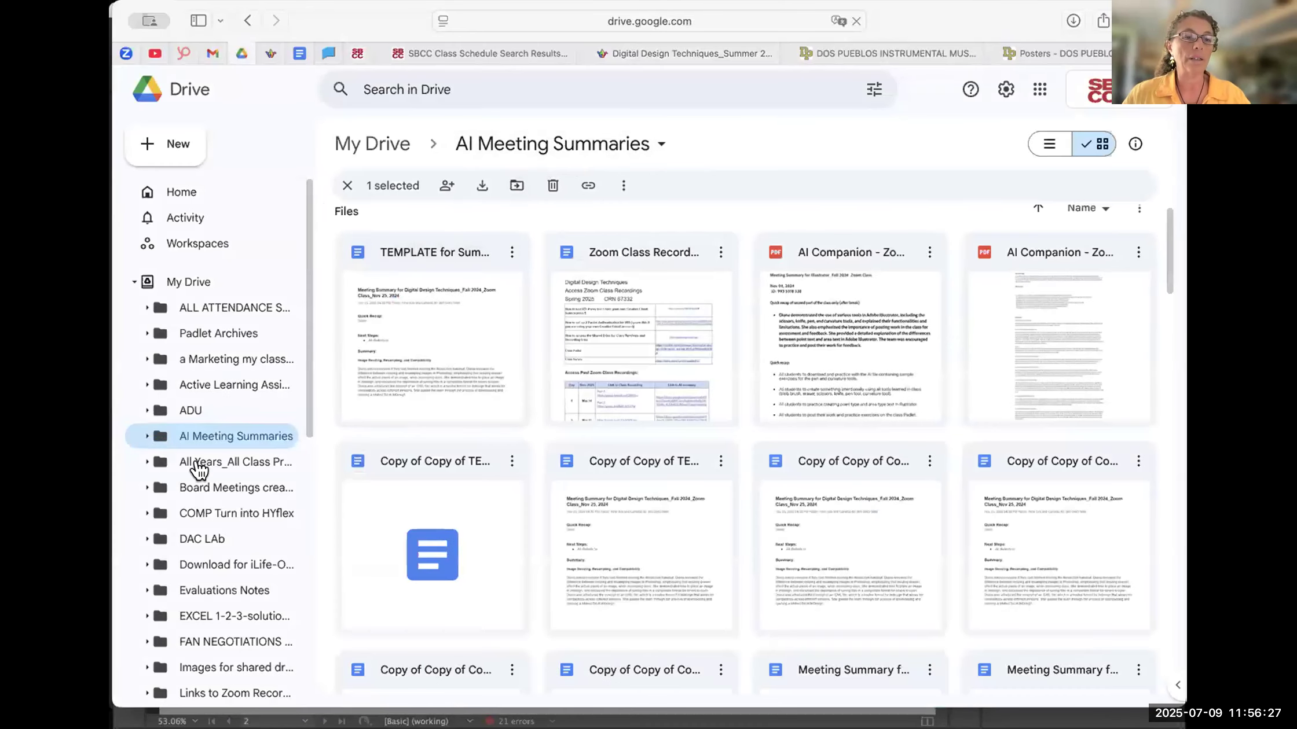
pyautogui.click(133, 283)
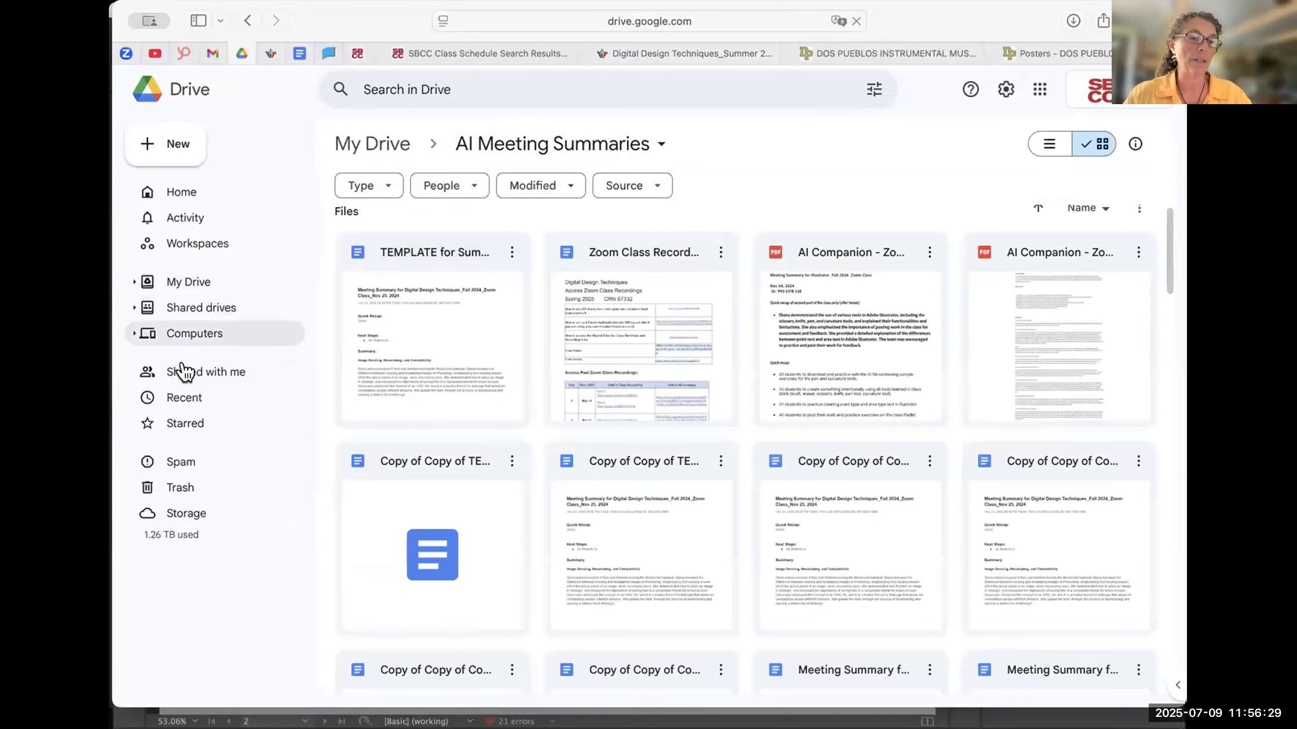
pyautogui.click(195, 308)
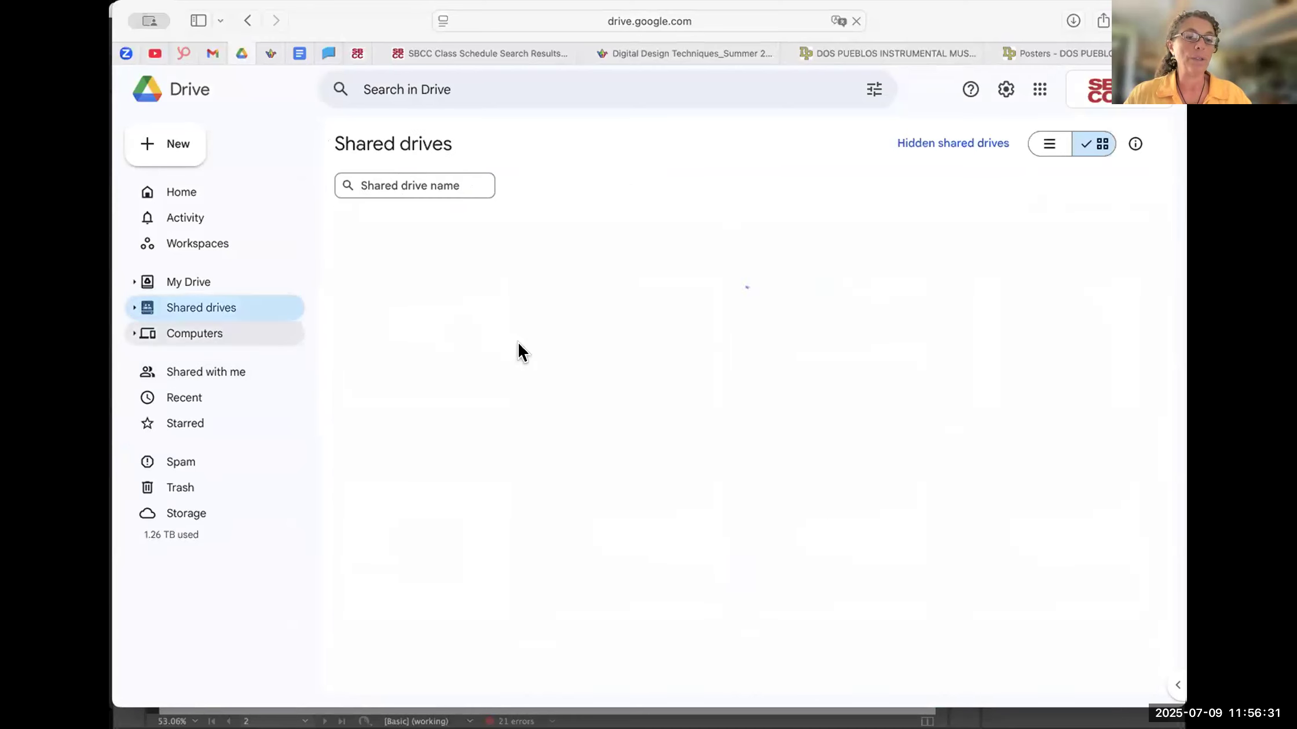
pyautogui.doubleClick(655, 327)
# - Show and dismiss the Summer 2025 folder's options, and open the Zoom class recording links document at its past recordings table
pyautogui.click(669, 311)
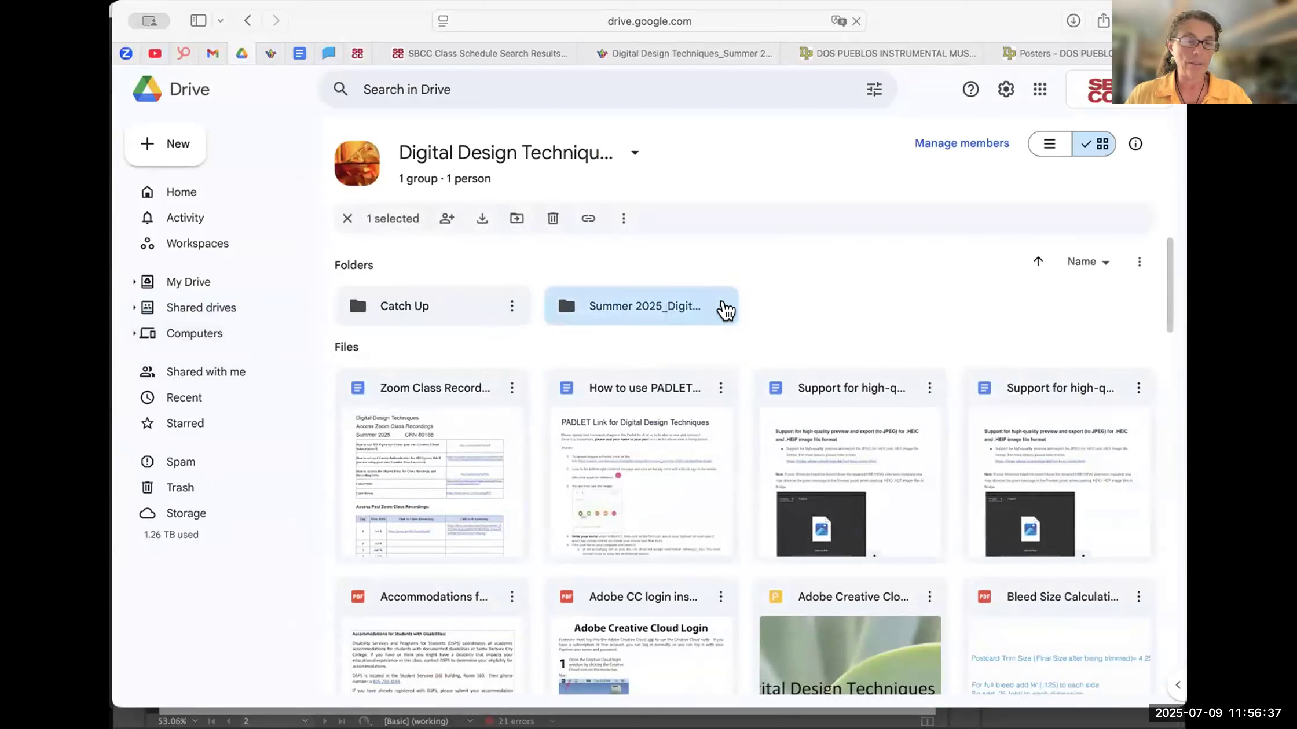
pyautogui.click(721, 305)
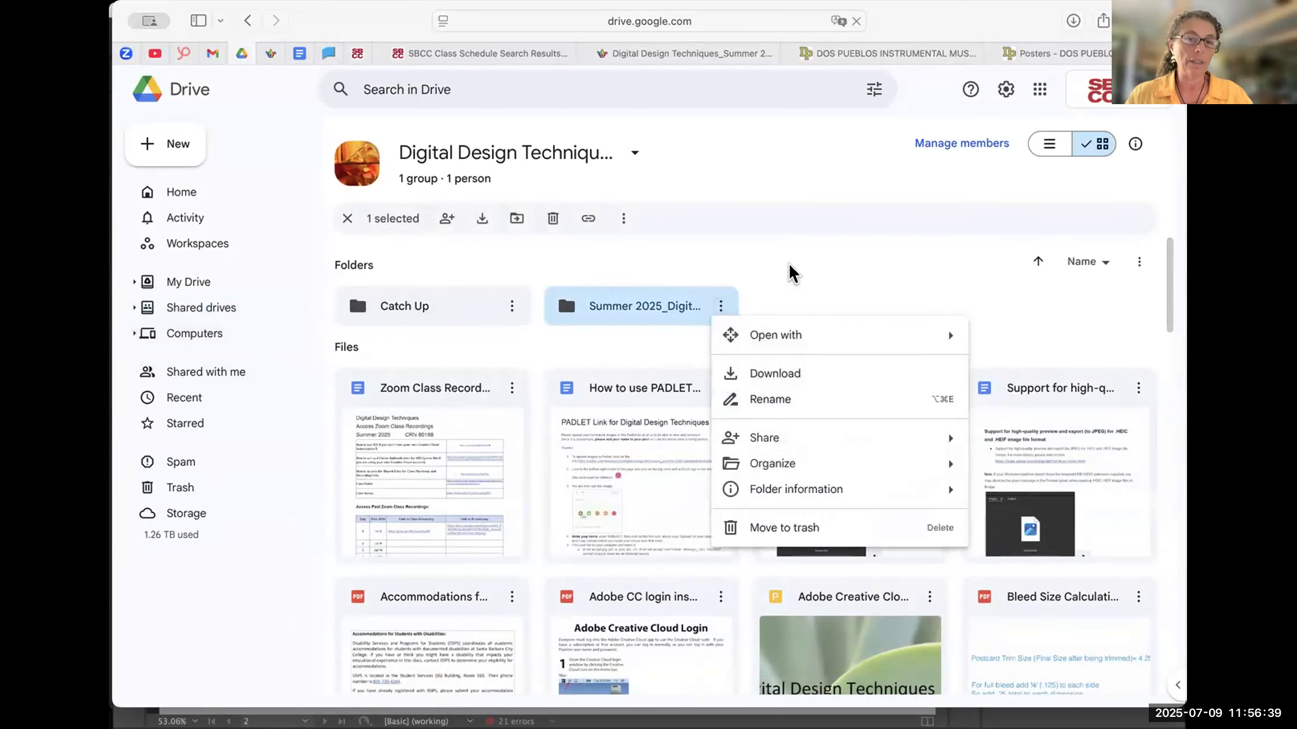
pyautogui.click(749, 316)
pyautogui.doubleClick(427, 399)
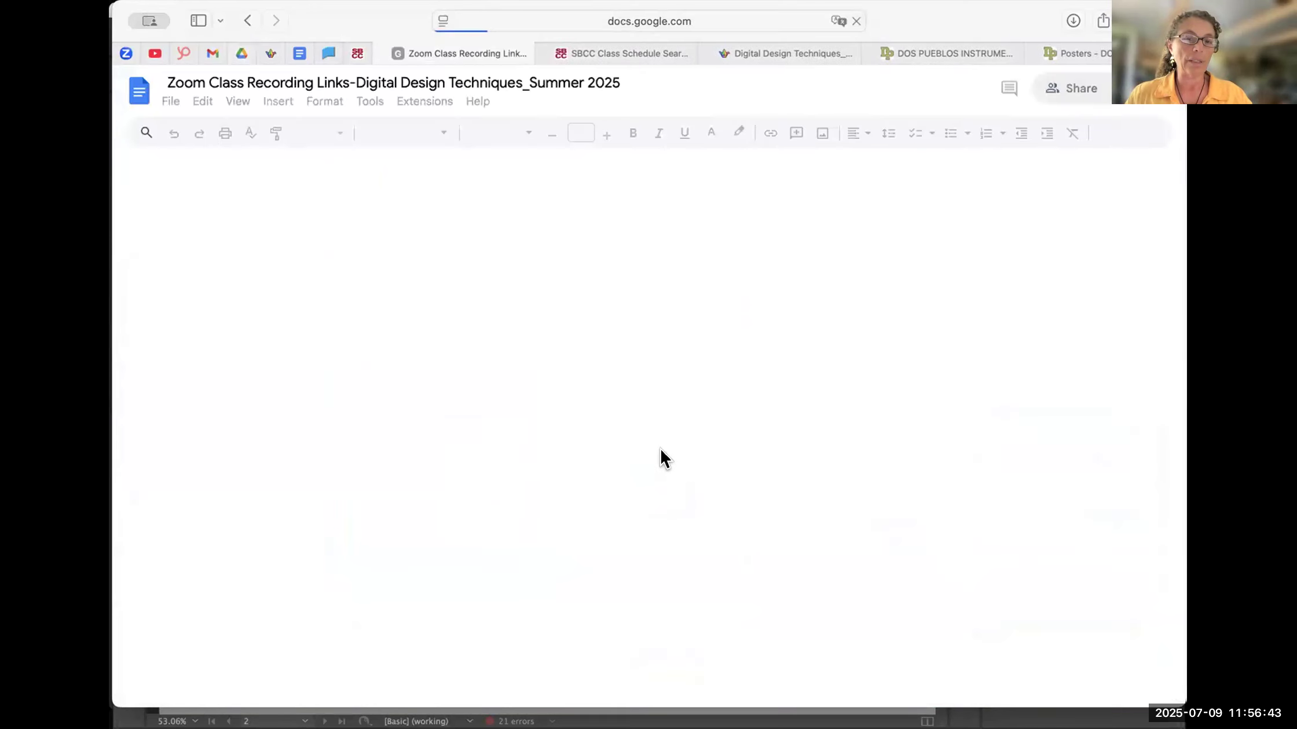
pyautogui.scroll(-4, 666, 472)
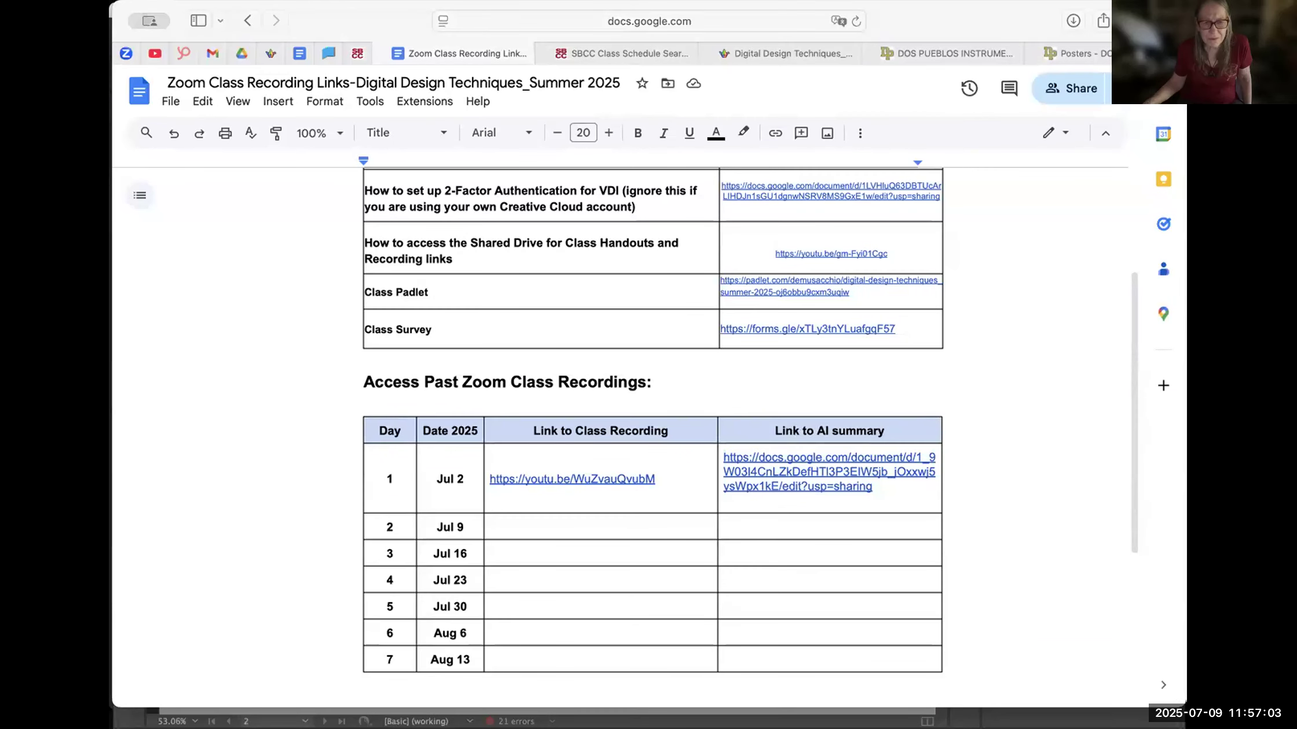
# - Return to InDesign, zoom out to 50% and select the INTERIOR DESIGN text frame with the whole cover photo in view
pyautogui.press('super+Tab')
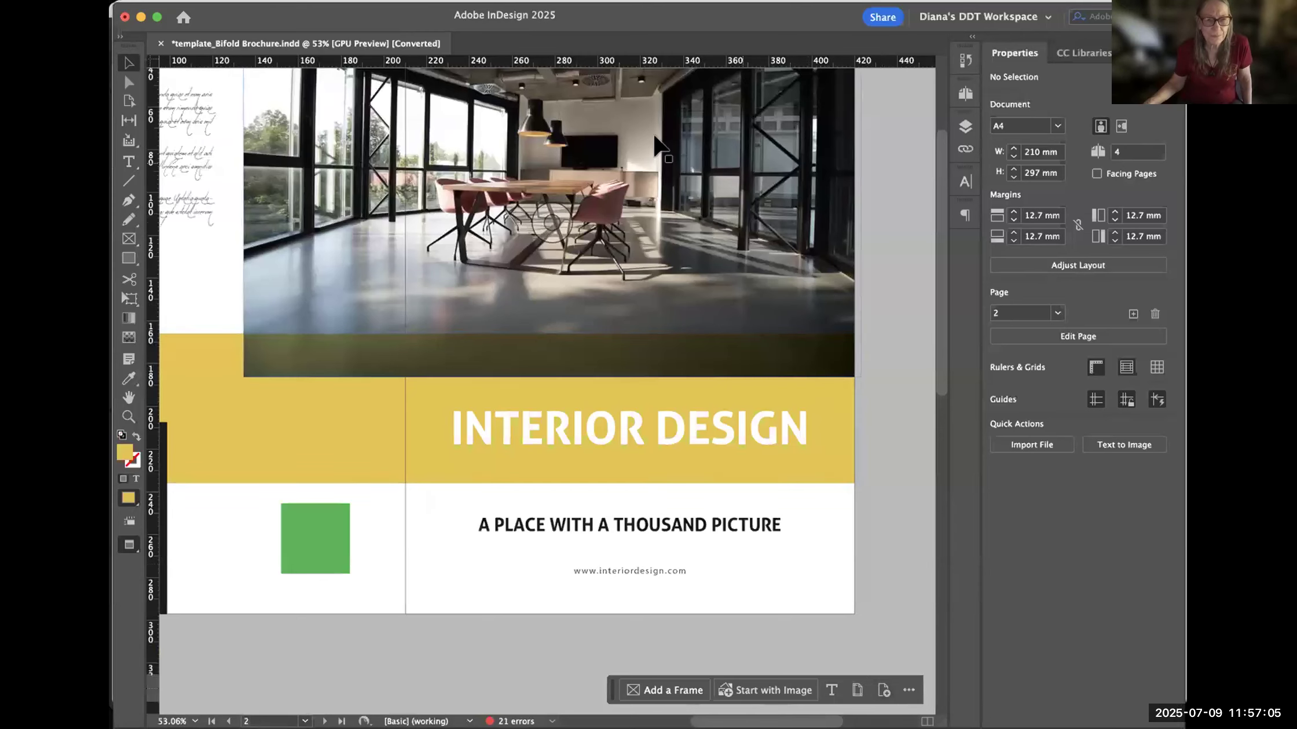
pyautogui.moveTo(483, 207); pyautogui.dragTo(538, 267)
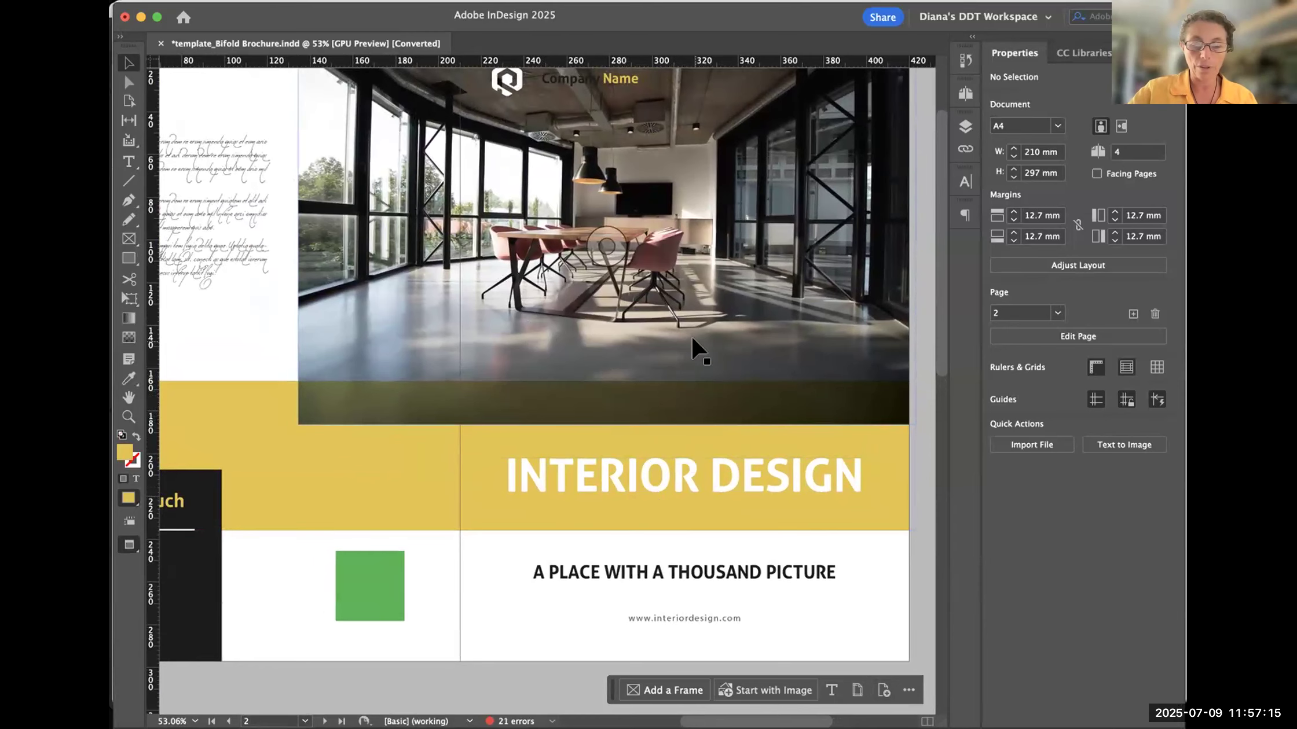
pyautogui.press('super+minus')
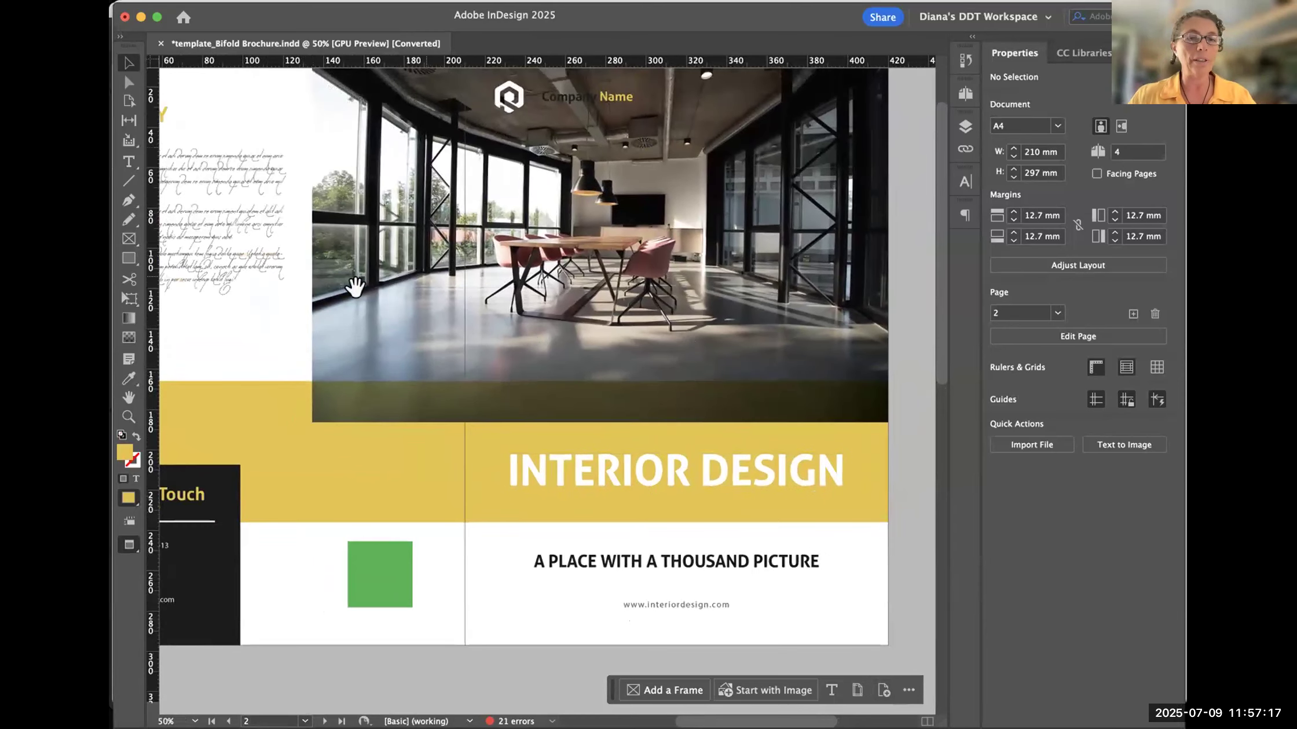
pyautogui.moveTo(394, 330)
pyautogui.mouseDown()
pyautogui.moveTo(445, 354)
pyautogui.moveTo(402, 334)
pyautogui.mouseUp()
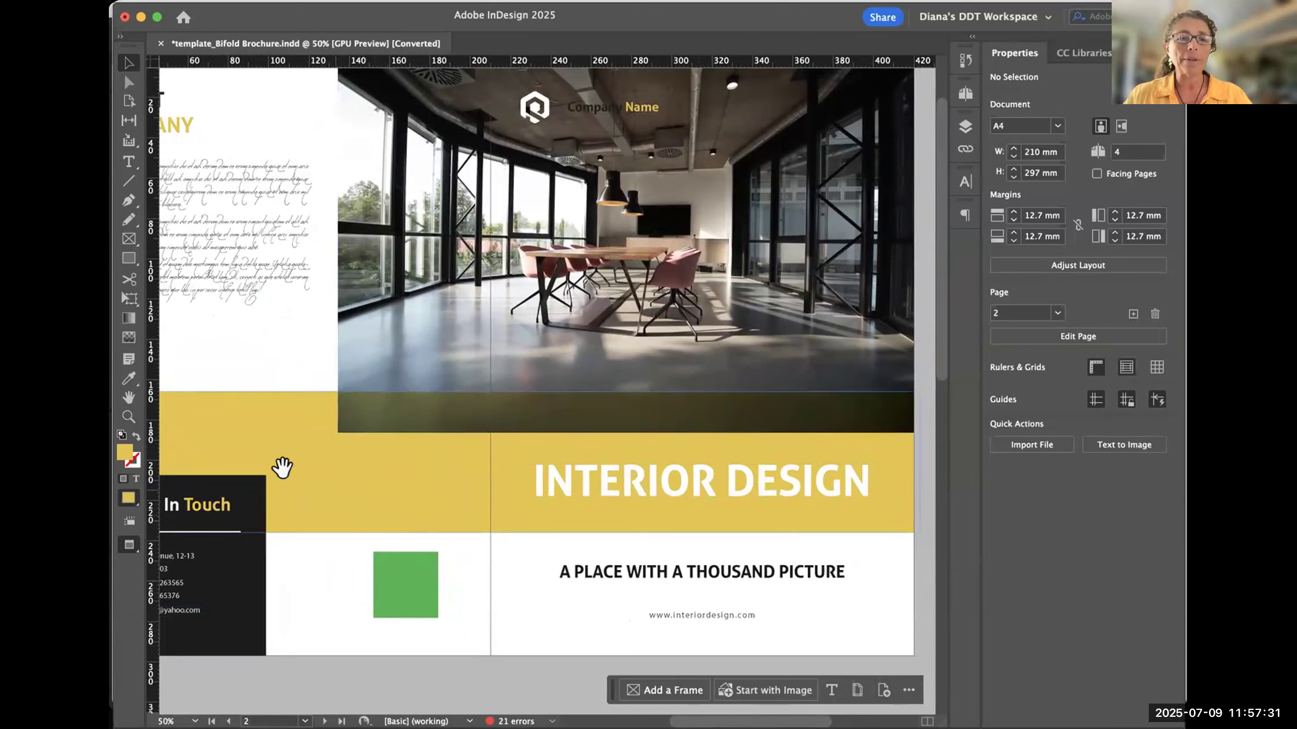
pyautogui.click(693, 507)
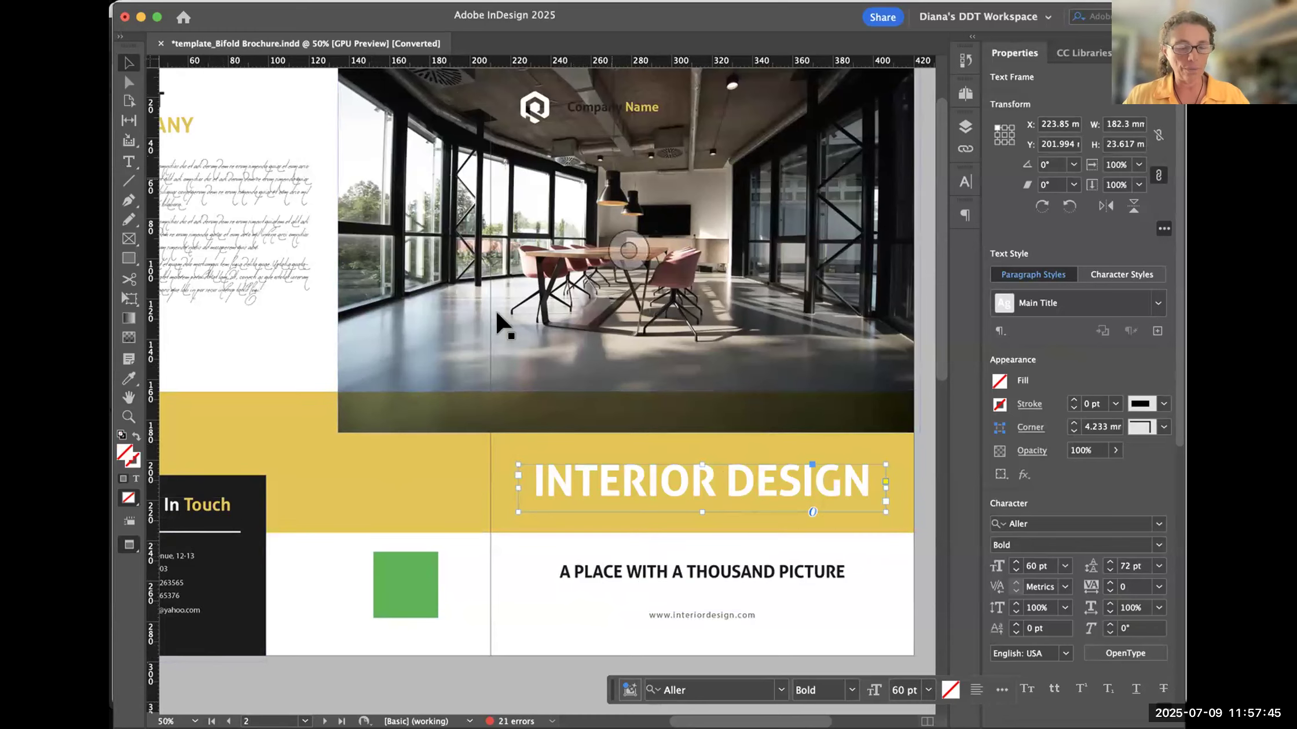
pyautogui.moveTo(605, 381); pyautogui.dragTo(338, 478)
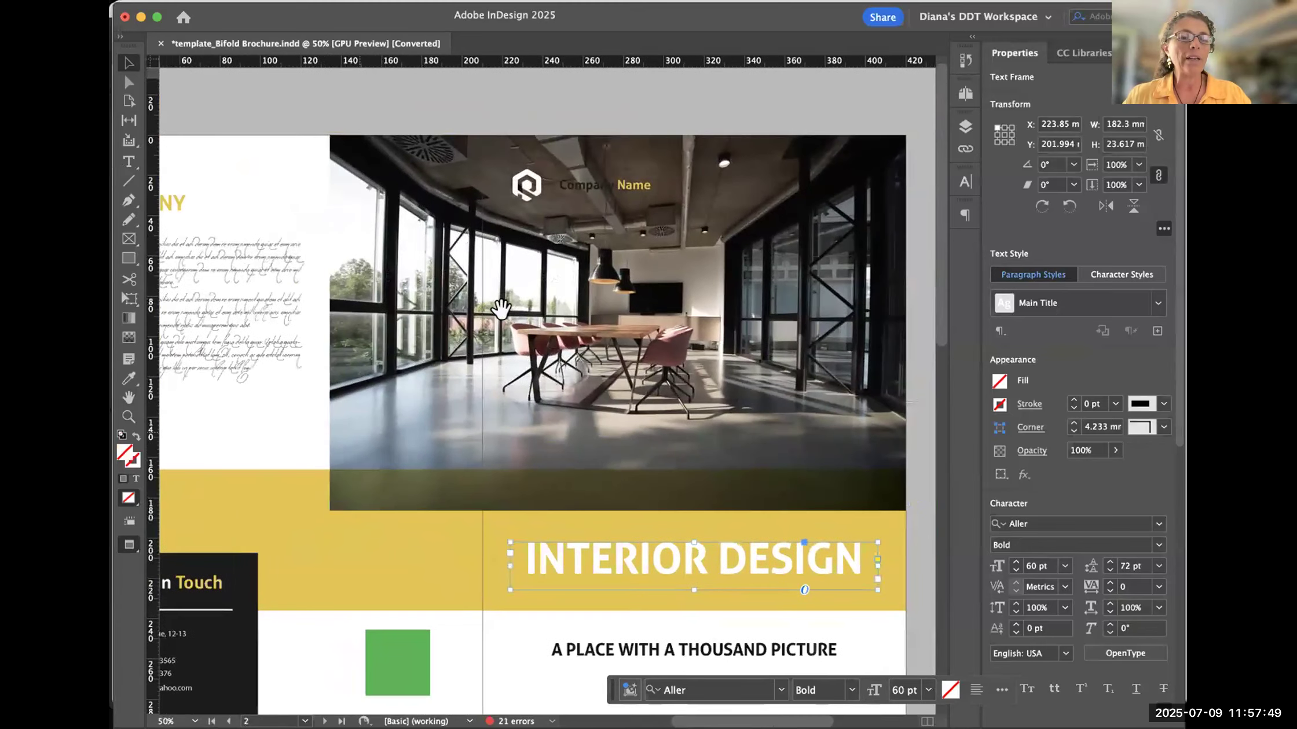
# - Move the white logo off the cover photo onto the pasteboard above the page, and undo the move
pyautogui.click(527, 187)
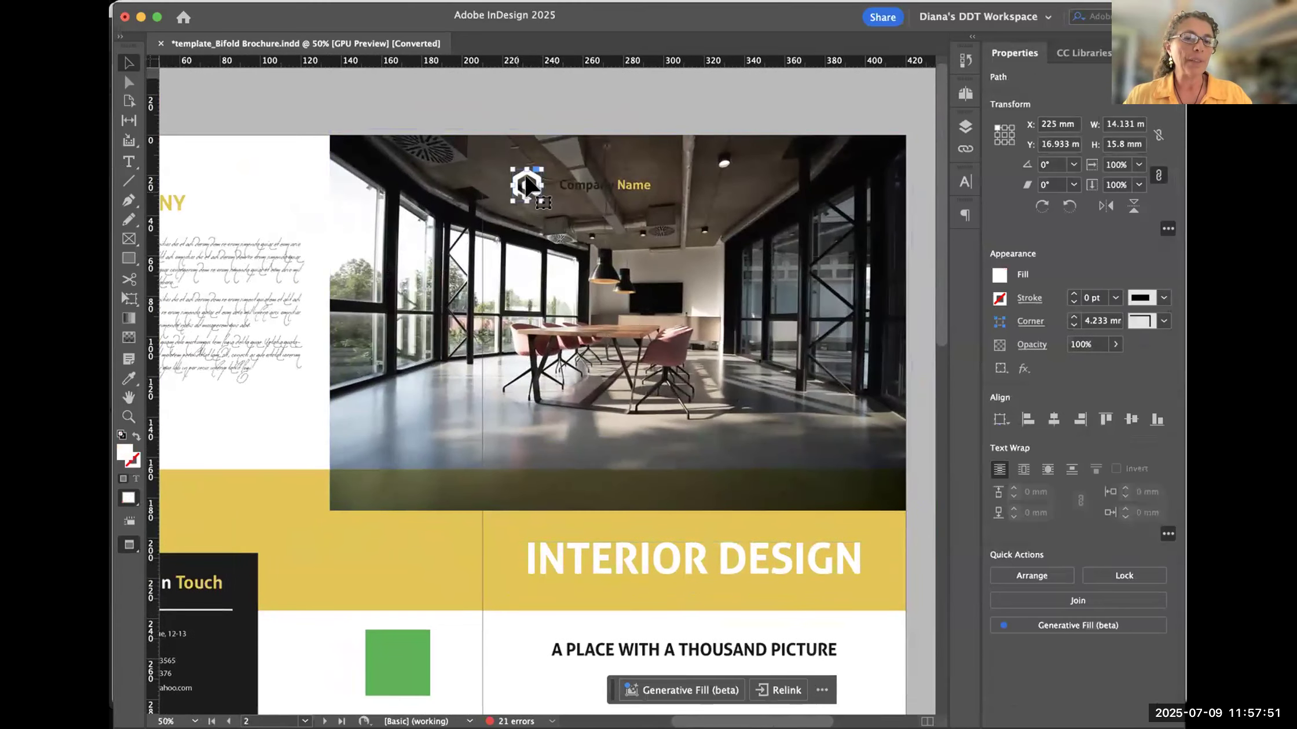
pyautogui.moveTo(526, 186); pyautogui.dragTo(476, 103)
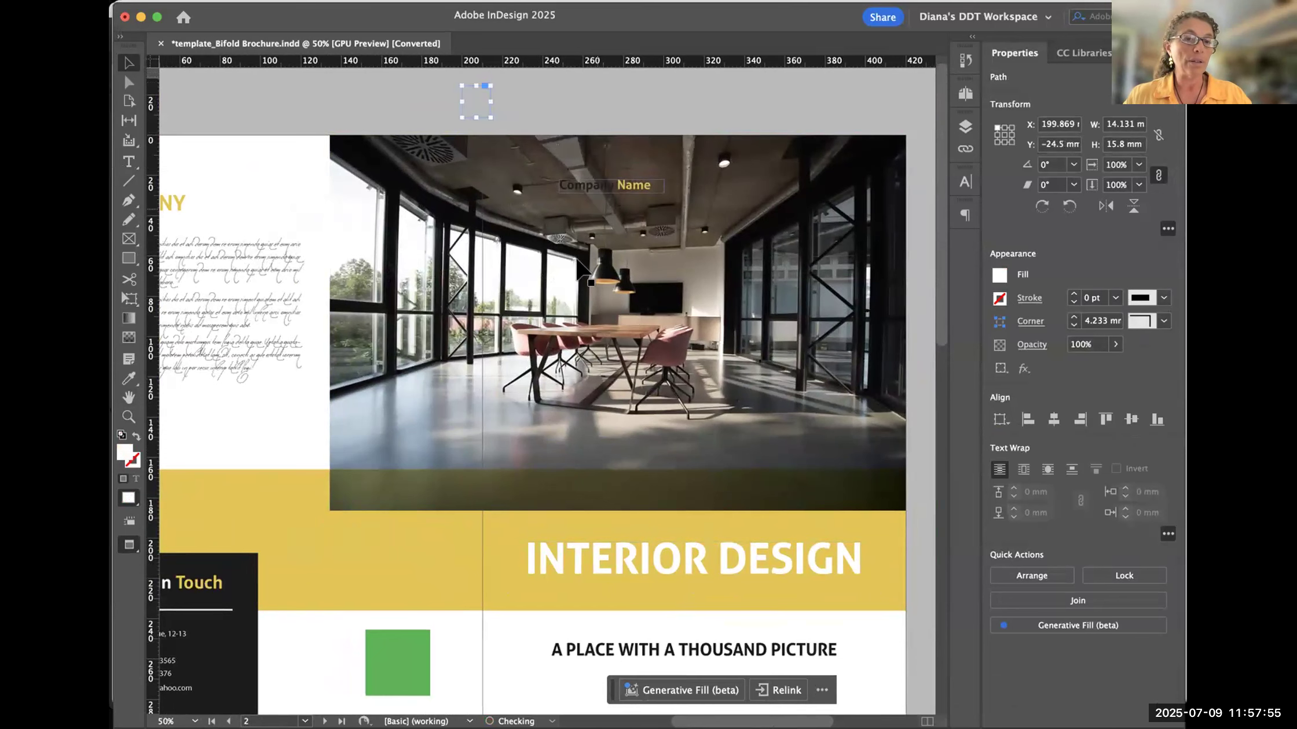
pyautogui.press('super+z')
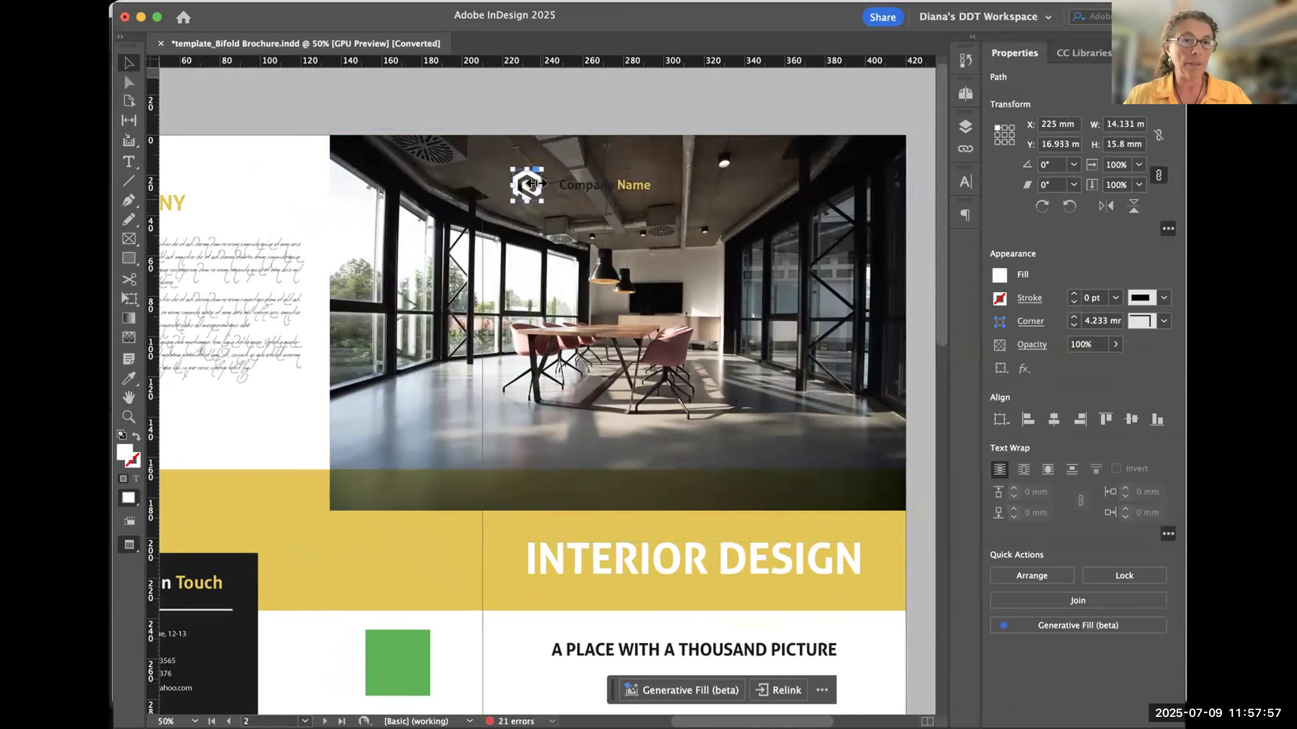
# - Open the Links panel, check the files of the Missing files and replace fonts folder in Bridge, and return to InDesign
pyautogui.click(965, 151)
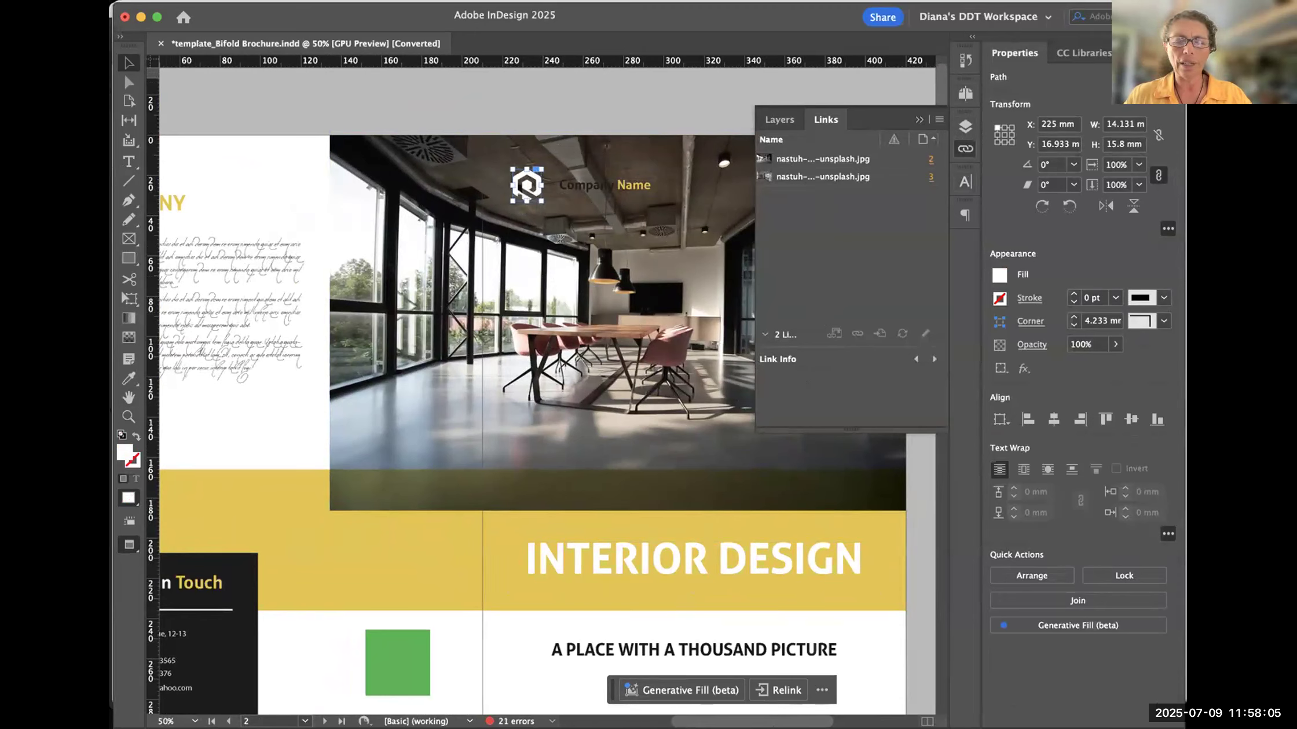
pyautogui.press('super+Tab')
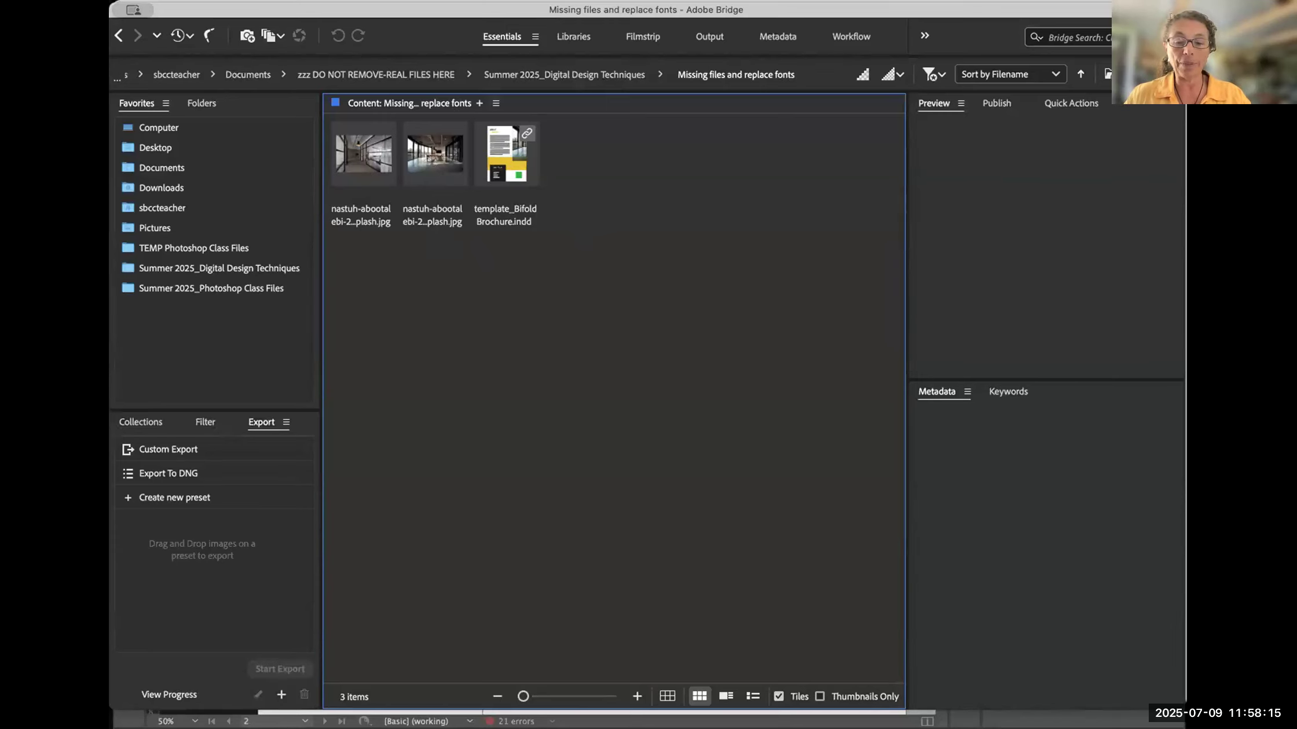
pyautogui.press('super+Tab')
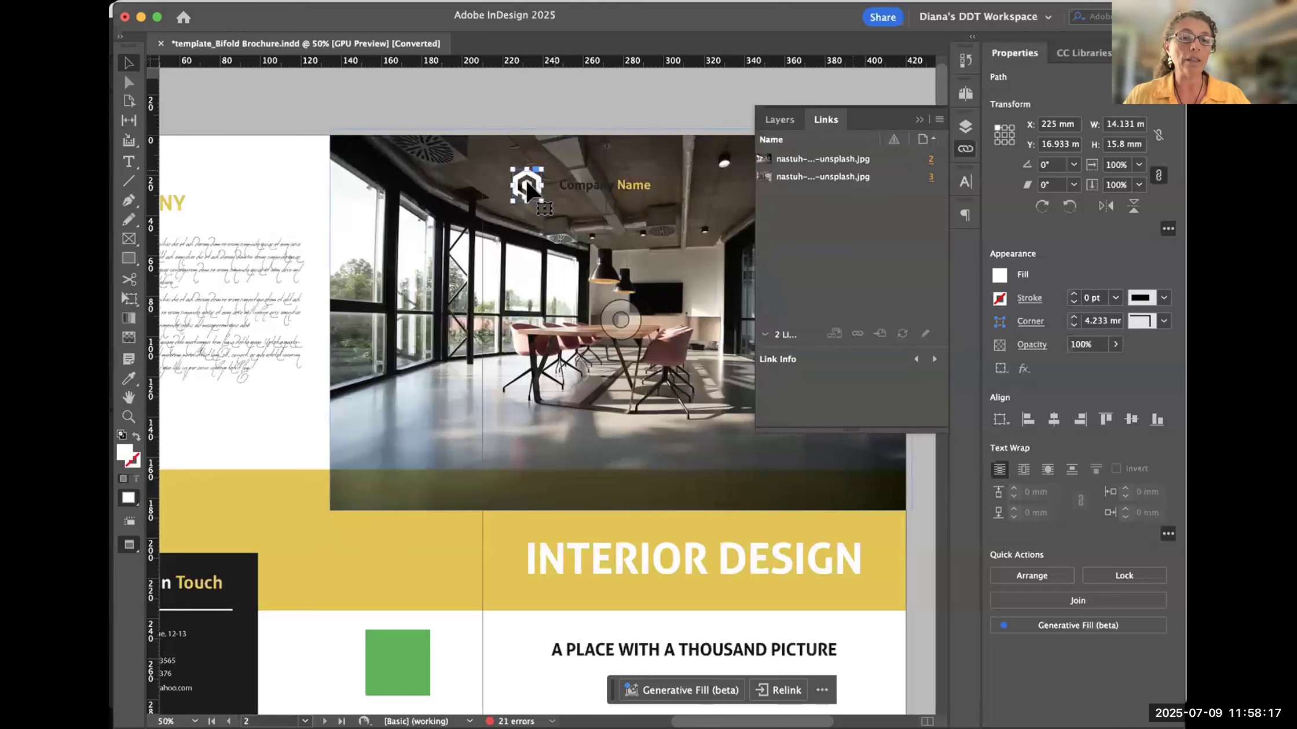
# - Nudge the white logo to about X 228.5 mm, Y 18 mm, and select and deselect the cover photo
pyautogui.moveTo(528, 189); pyautogui.dragTo(535, 190)
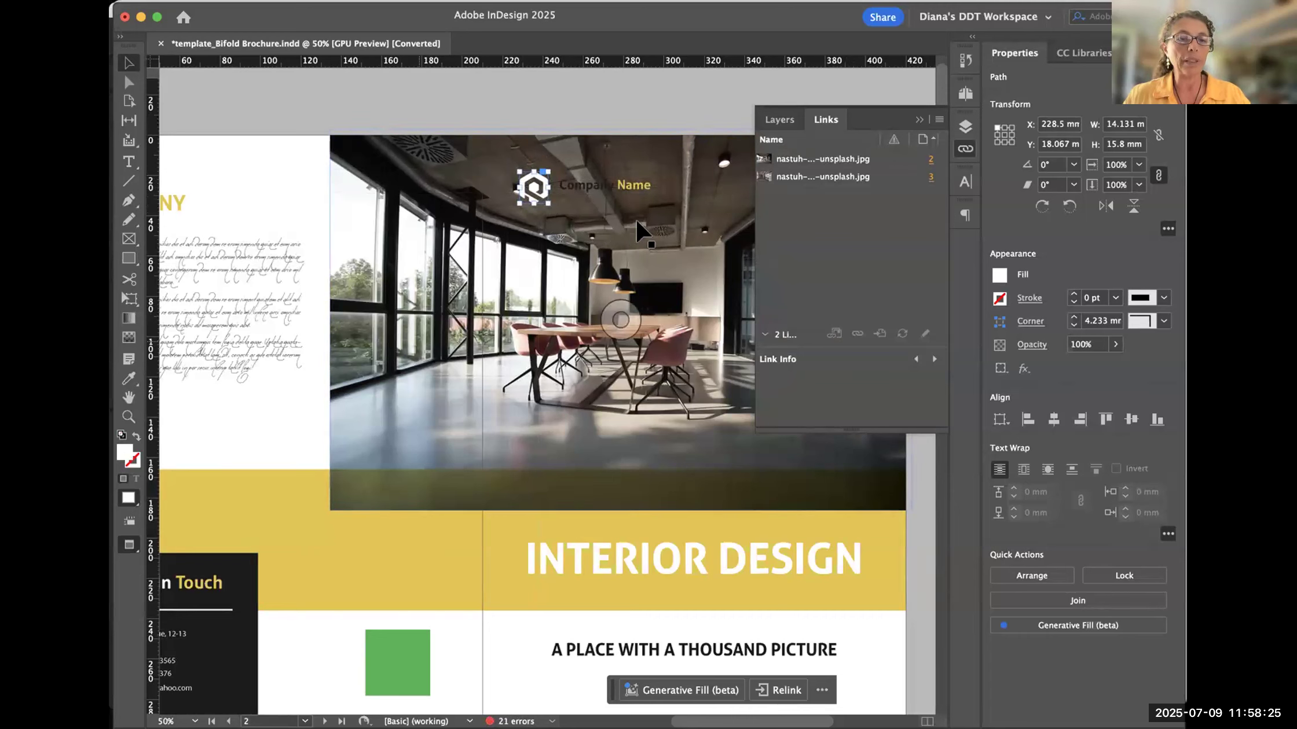
pyautogui.click(668, 152)
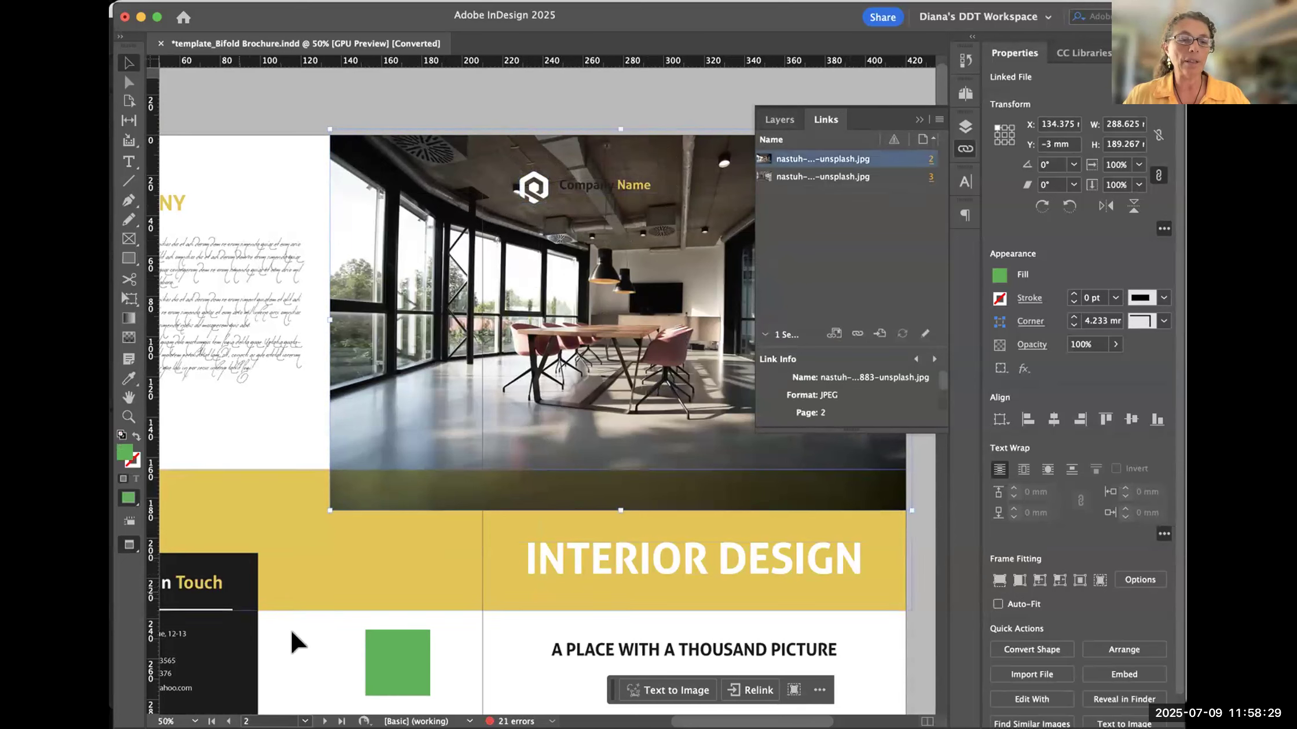
pyautogui.click(455, 519)
pyautogui.click(538, 105)
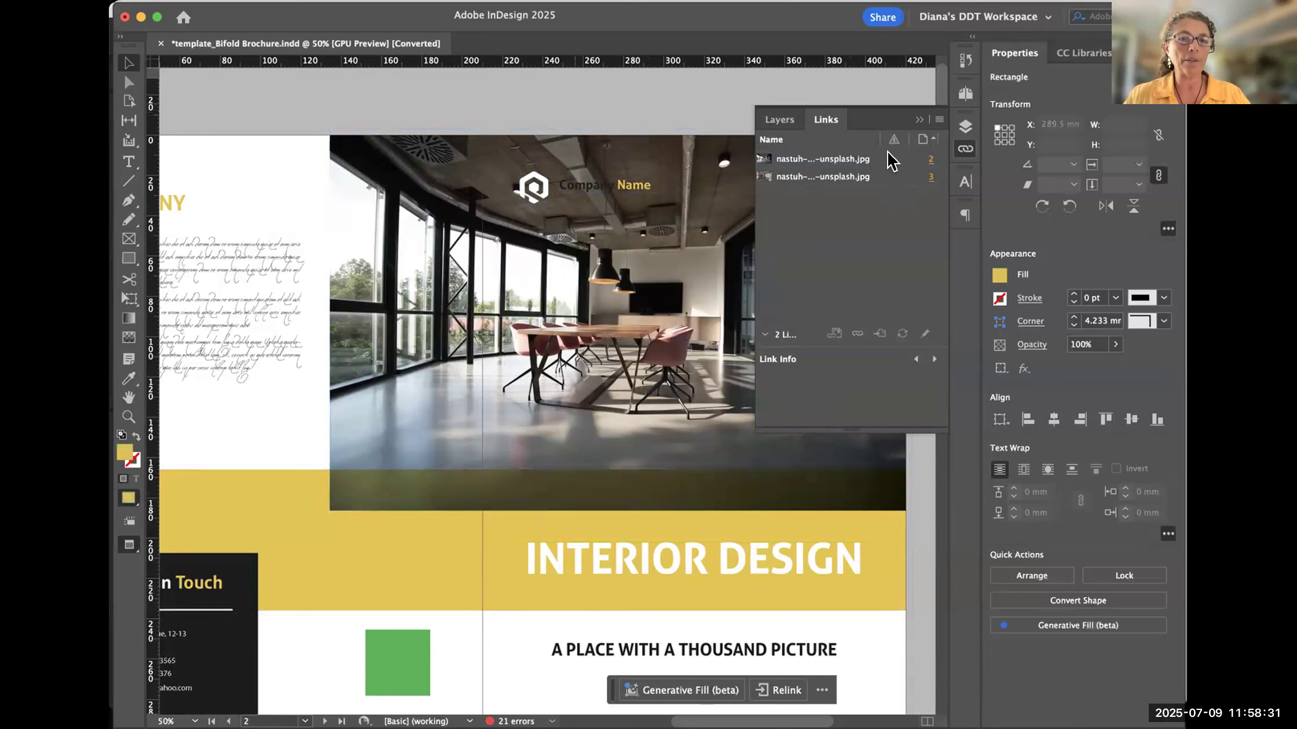
# - Collapse and reopen the Links panel, and select the linked page 2 photo to show its link info
pyautogui.click(964, 151)
pyautogui.click(964, 152)
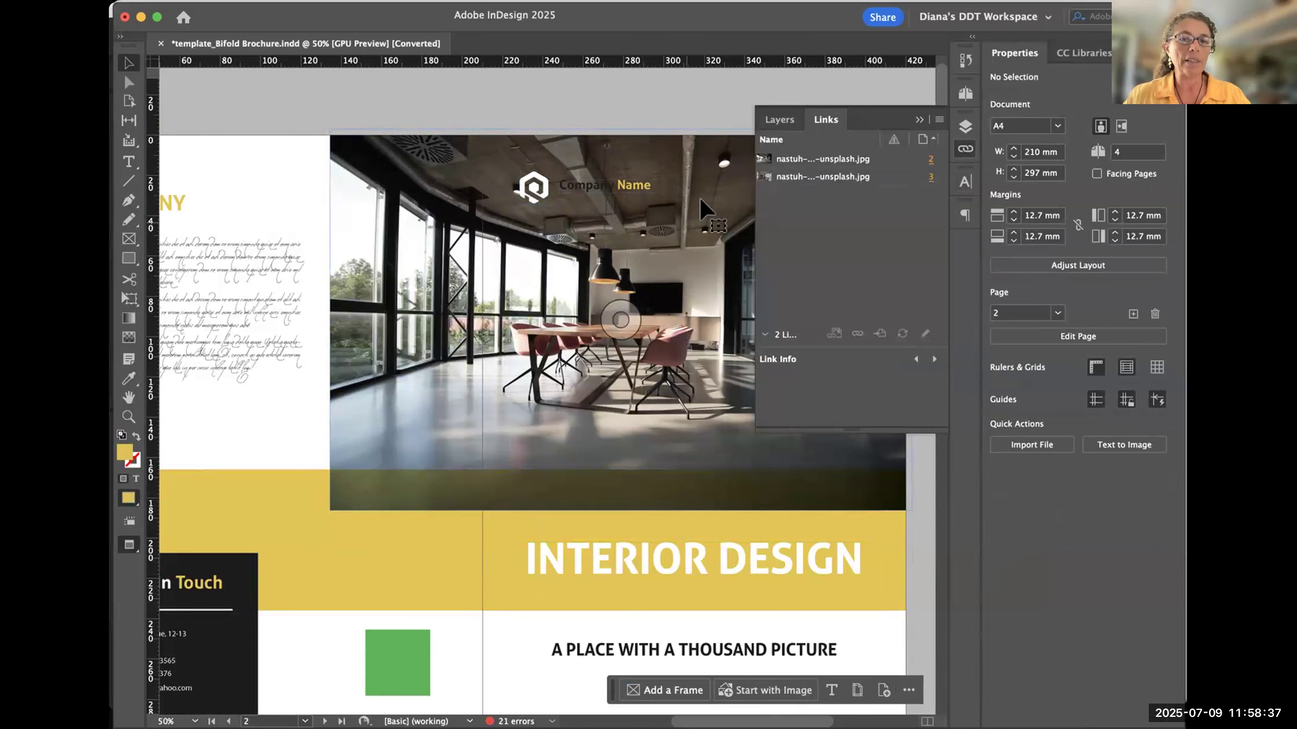
pyautogui.click(794, 165)
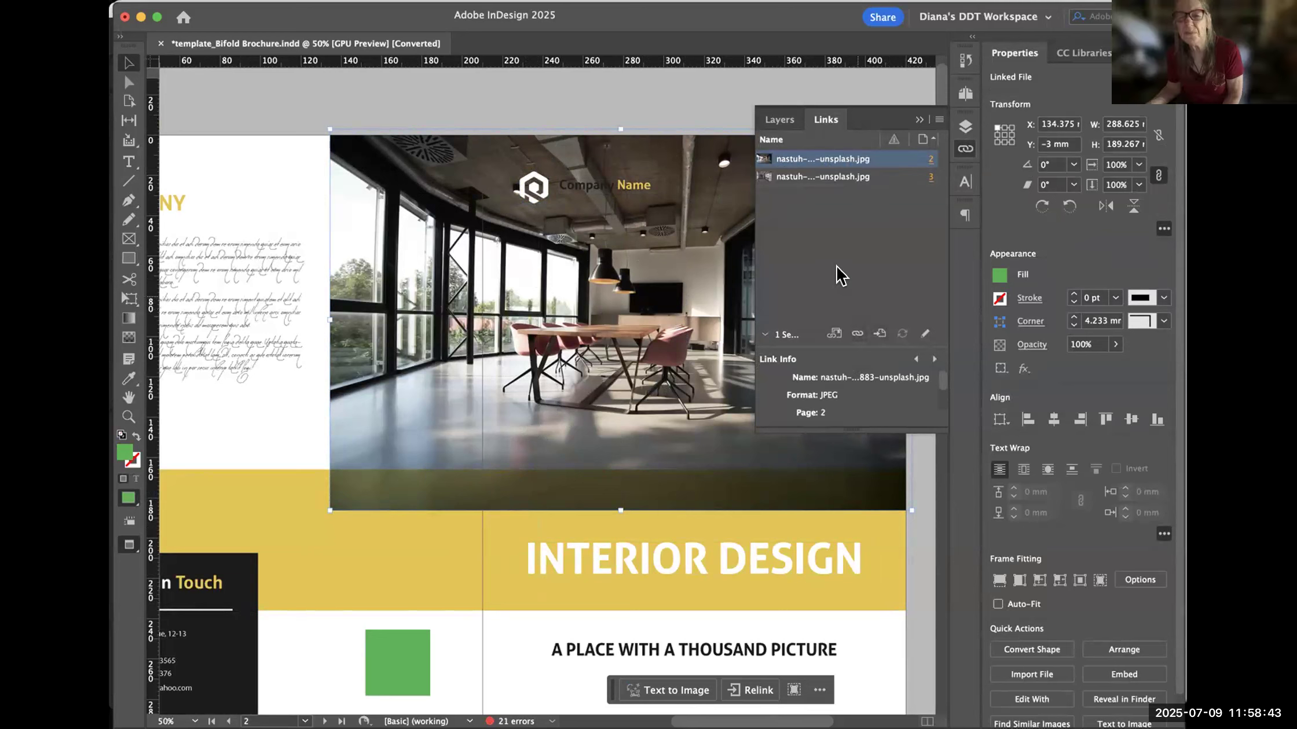
# - Enlarge the Links panel and its Link Info area to show every detail, and compare the page 3 photo's info with the page 2 photo's
pyautogui.moveTo(833, 337); pyautogui.dragTo(834, 252)
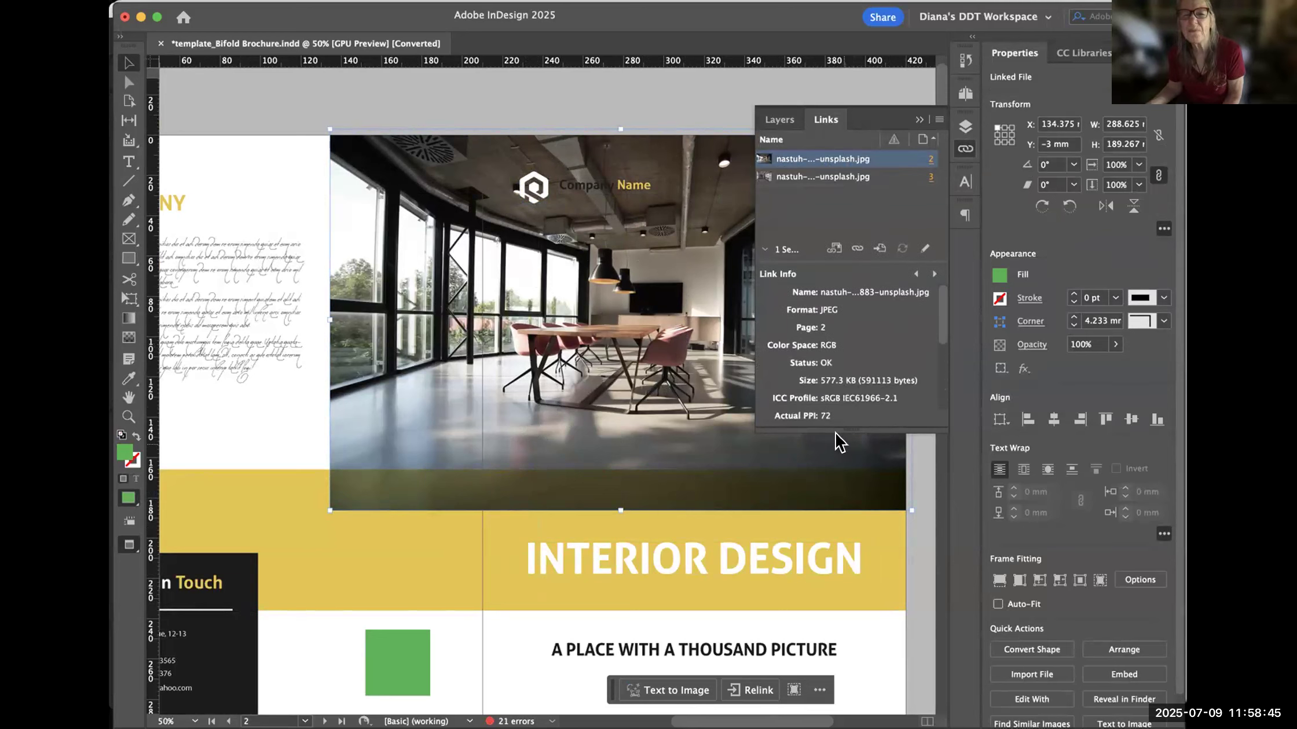
pyautogui.moveTo(843, 426); pyautogui.dragTo(845, 623)
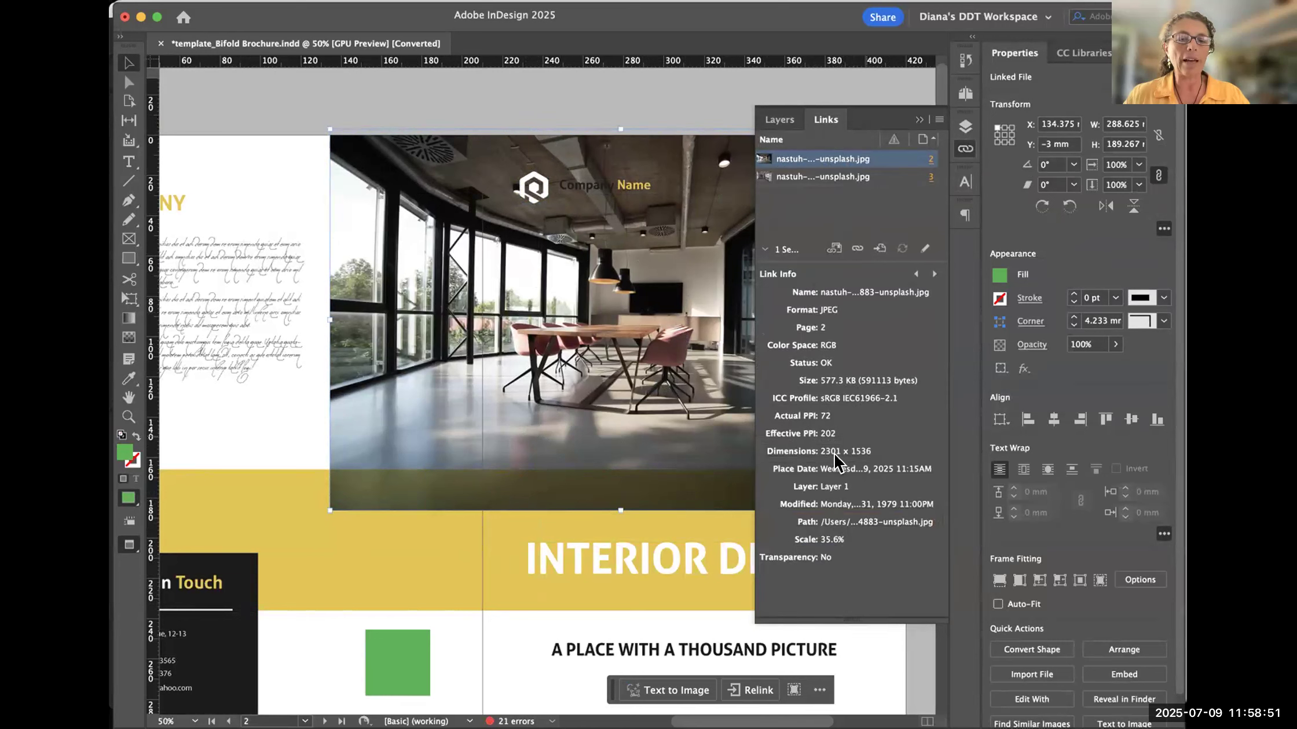
pyautogui.click(834, 177)
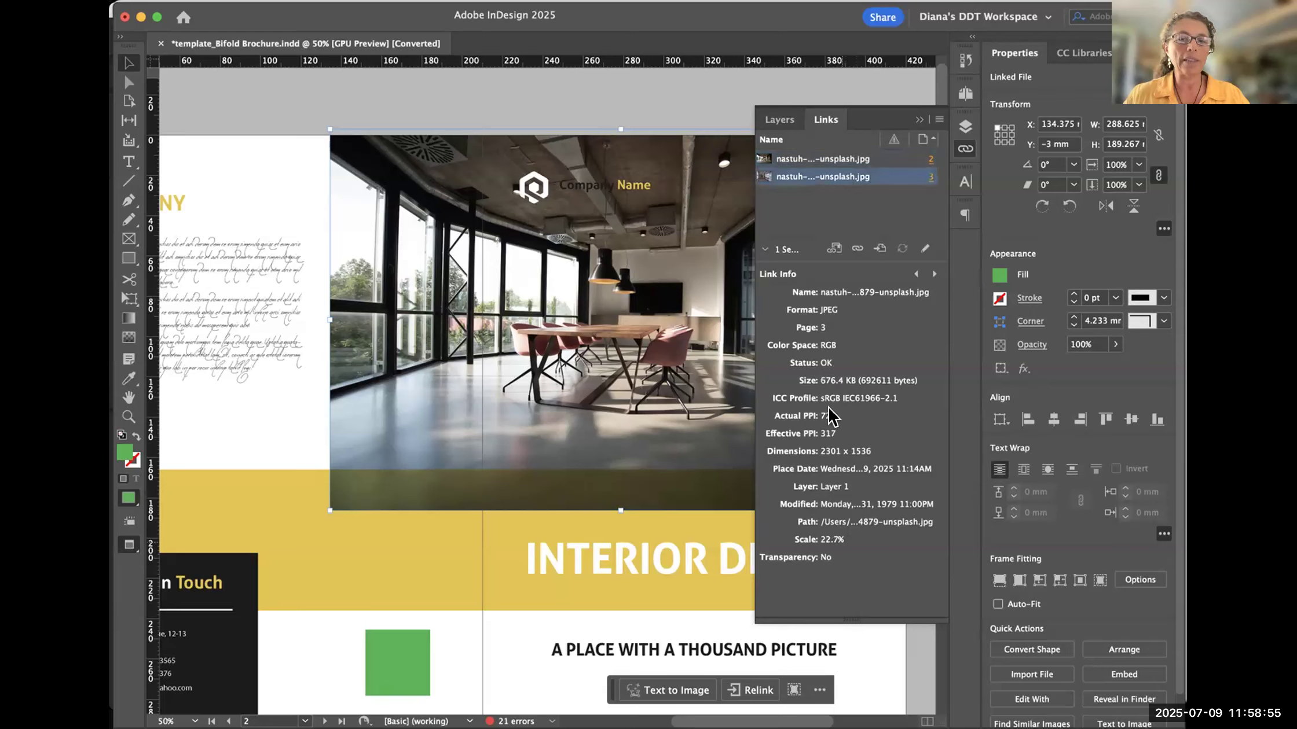
pyautogui.click(823, 160)
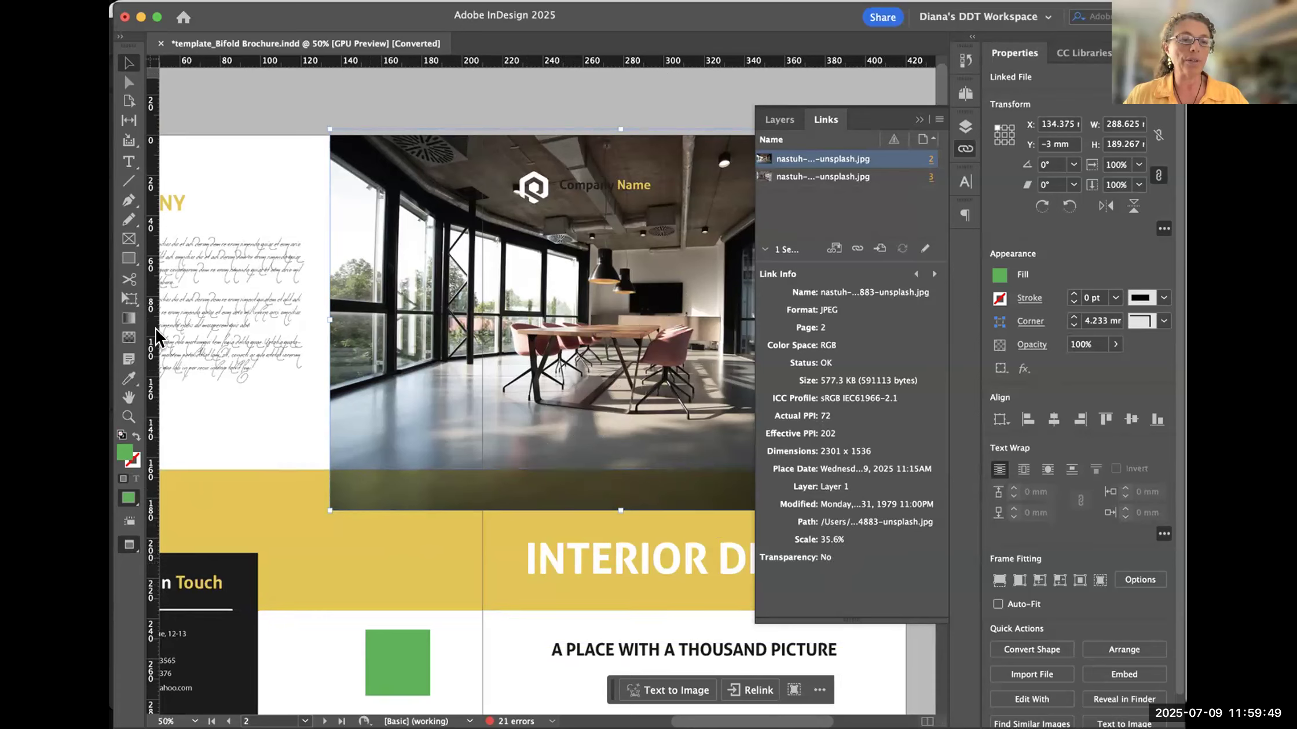
# - Mark the Effective PPI entry in the page 2 photo's link info with an on-screen annotation, reopening the Links panel whenever it hides
pyautogui.moveTo(850, 433)
pyautogui.mouseDown()
pyautogui.moveTo(763, 424)
pyautogui.moveTo(789, 446)
pyautogui.moveTo(851, 431)
pyautogui.mouseUp()
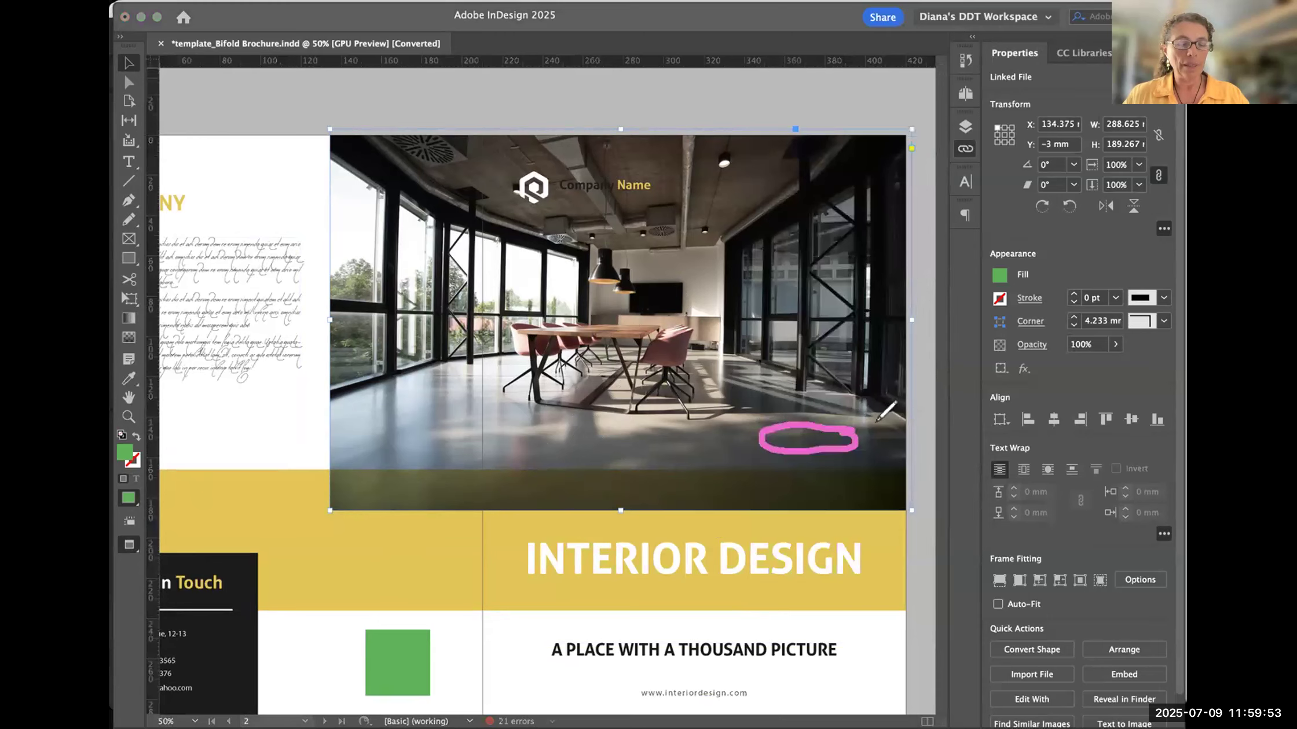
pyautogui.click(965, 151)
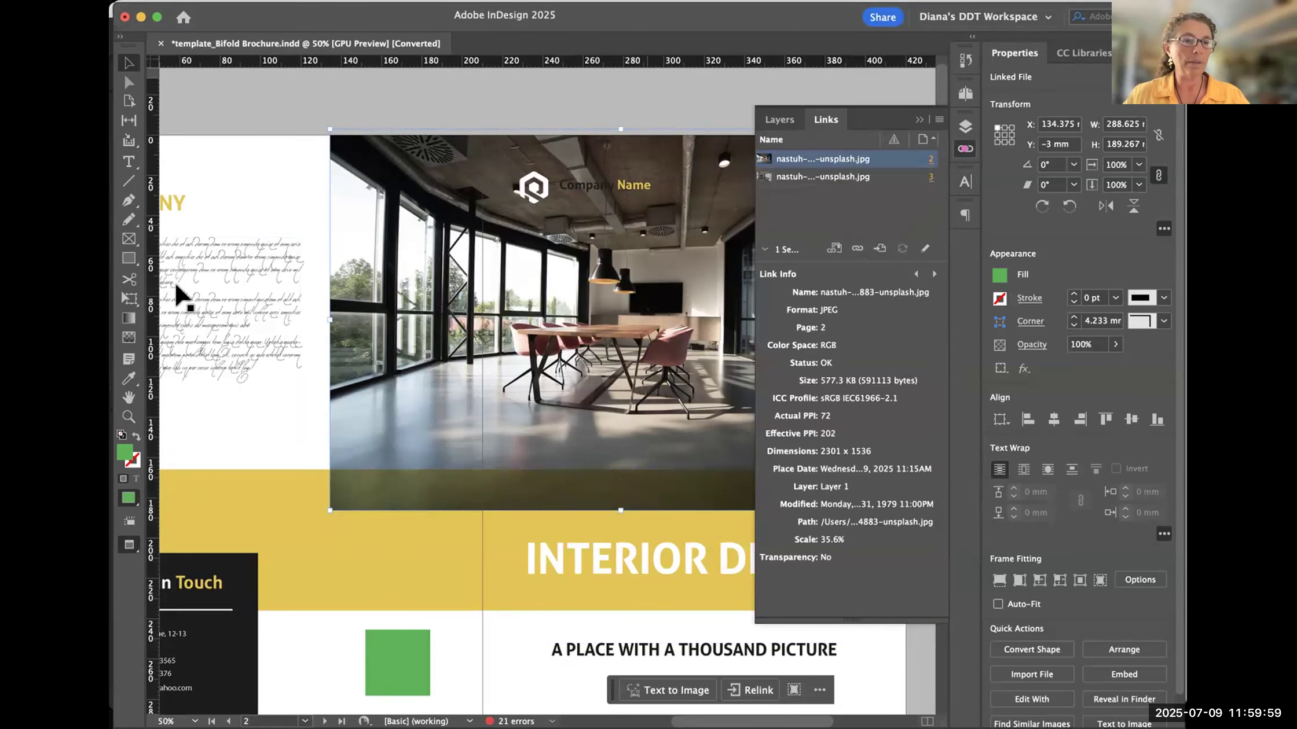
pyautogui.moveTo(842, 431)
pyautogui.mouseDown()
pyautogui.moveTo(802, 420)
pyautogui.moveTo(755, 440)
pyautogui.moveTo(836, 450)
pyautogui.moveTo(843, 431)
pyautogui.mouseUp()
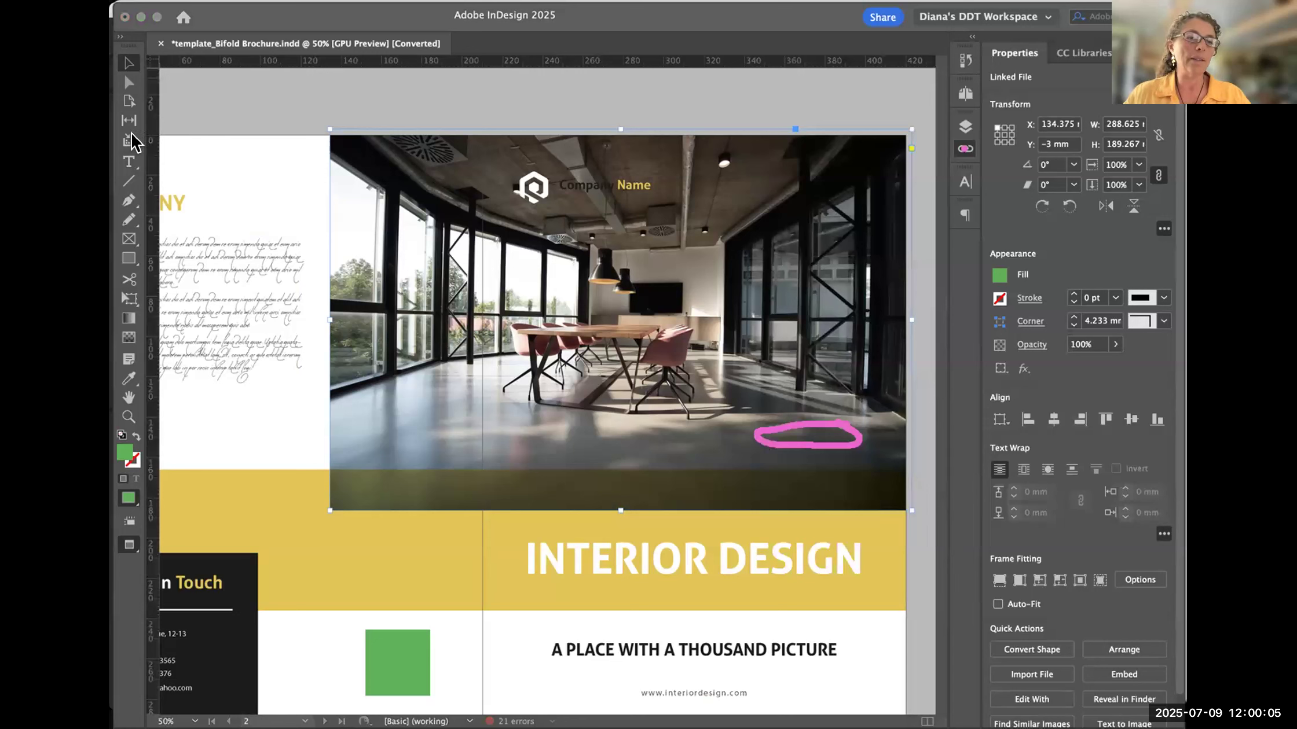
pyautogui.click(965, 149)
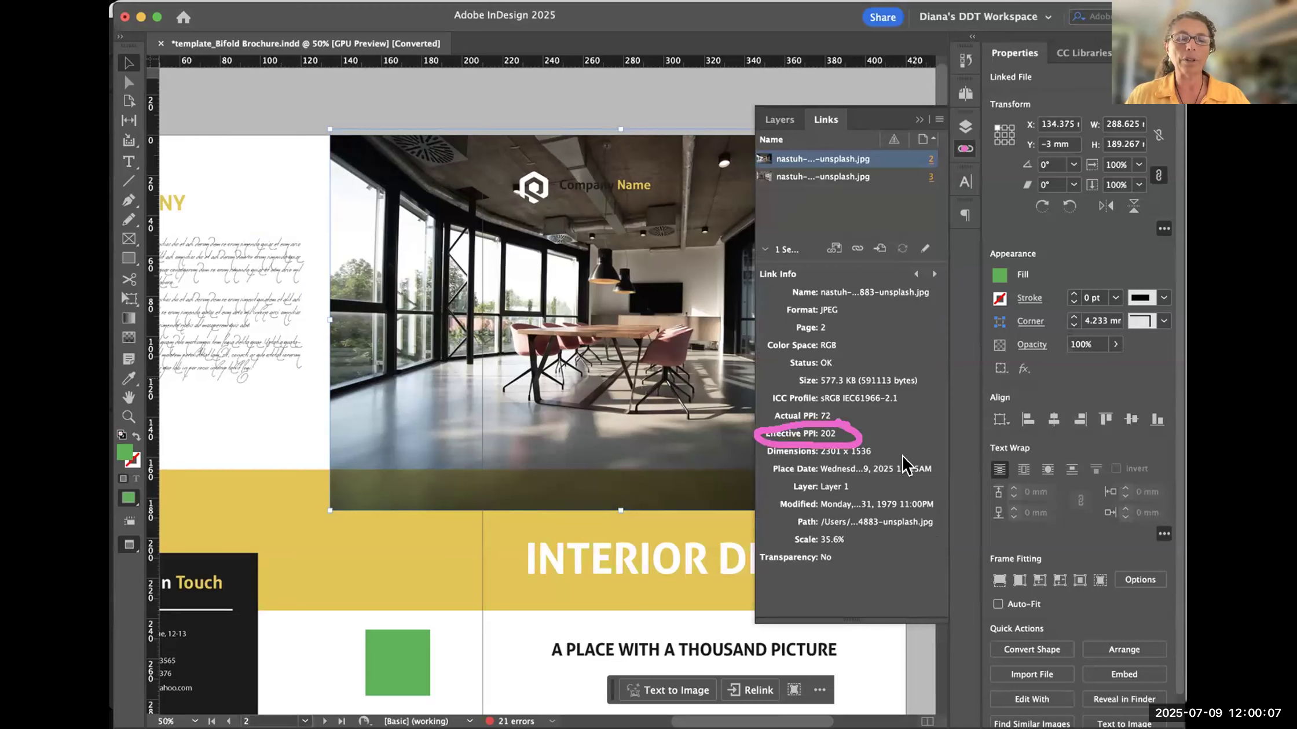
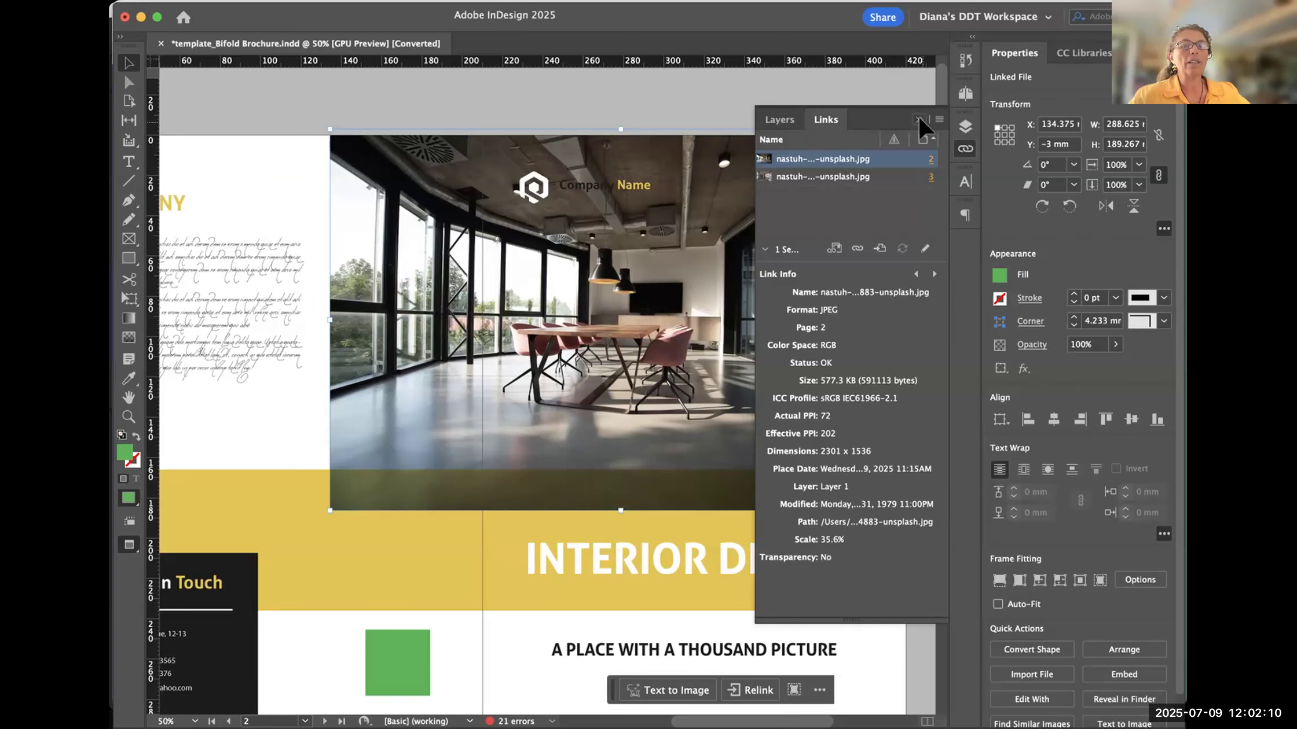
pyautogui.press('super+Tab')
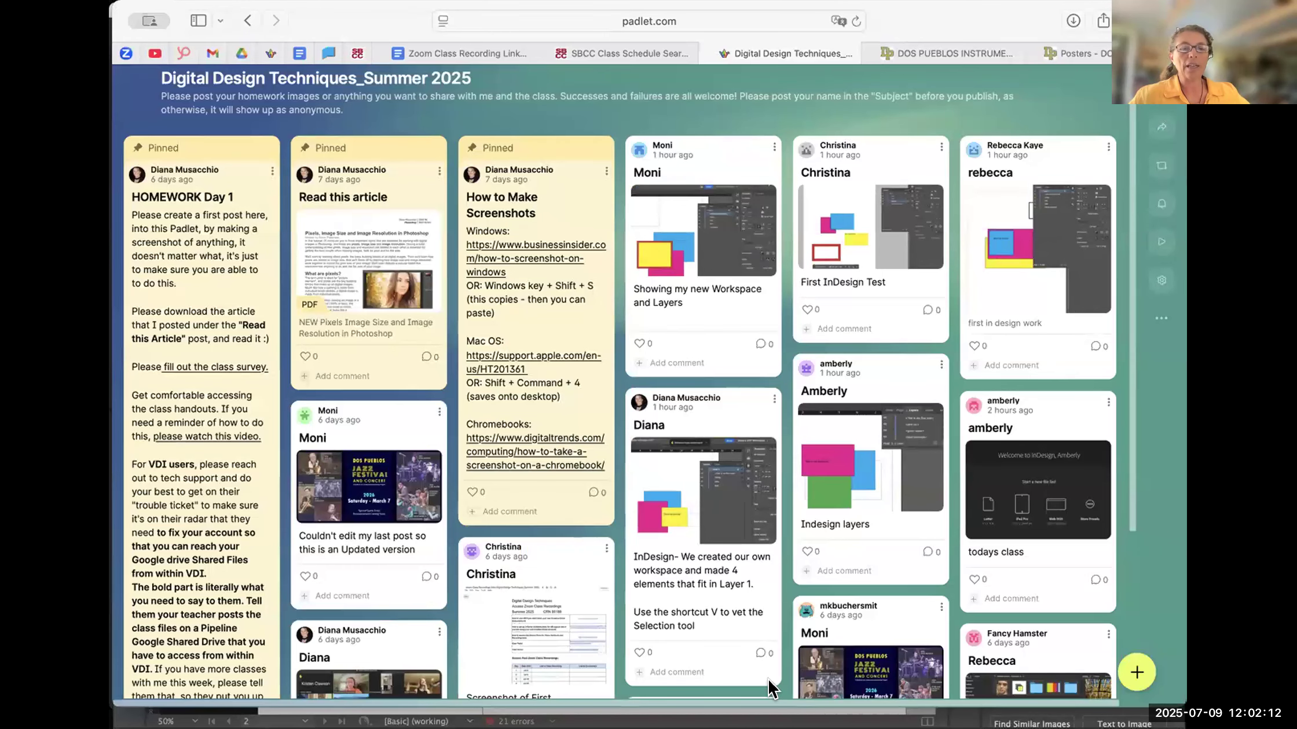
pyautogui.press('super+Tab')
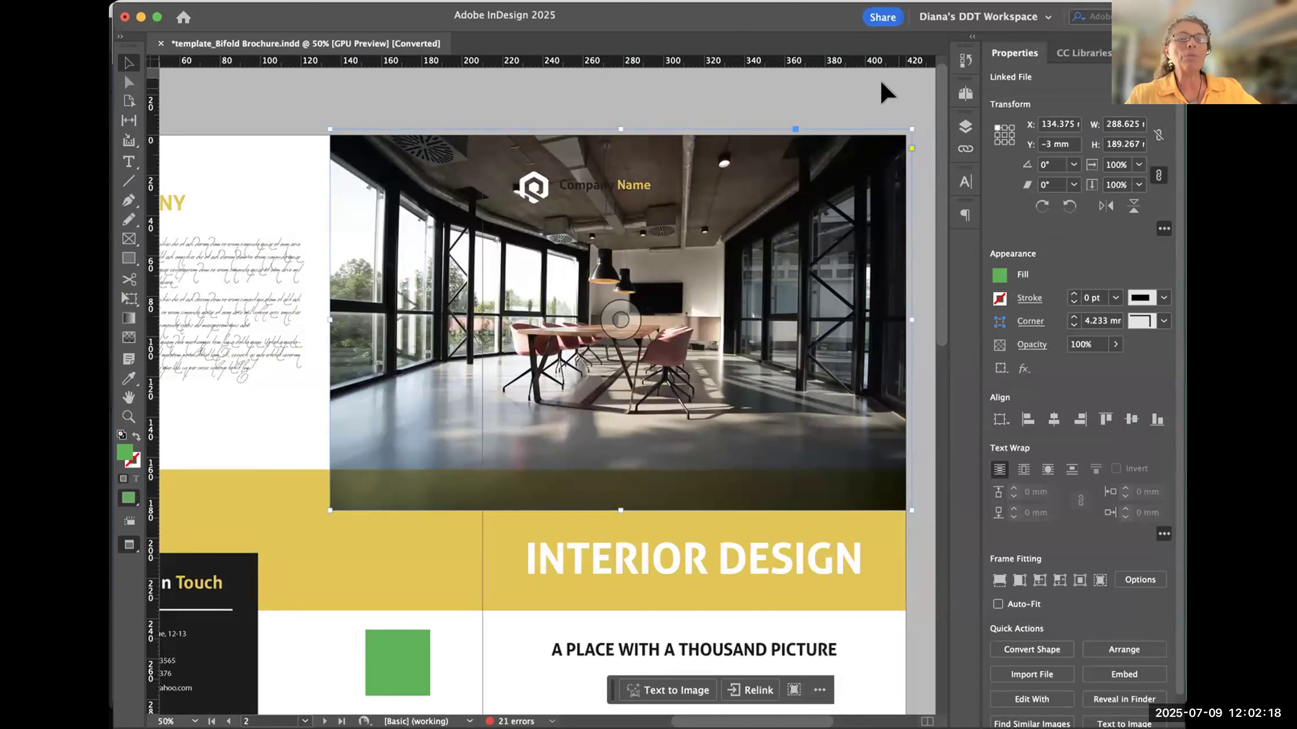
# - Select the meeting-room photo on the brochure cover and display its link info
pyautogui.click(889, 101)
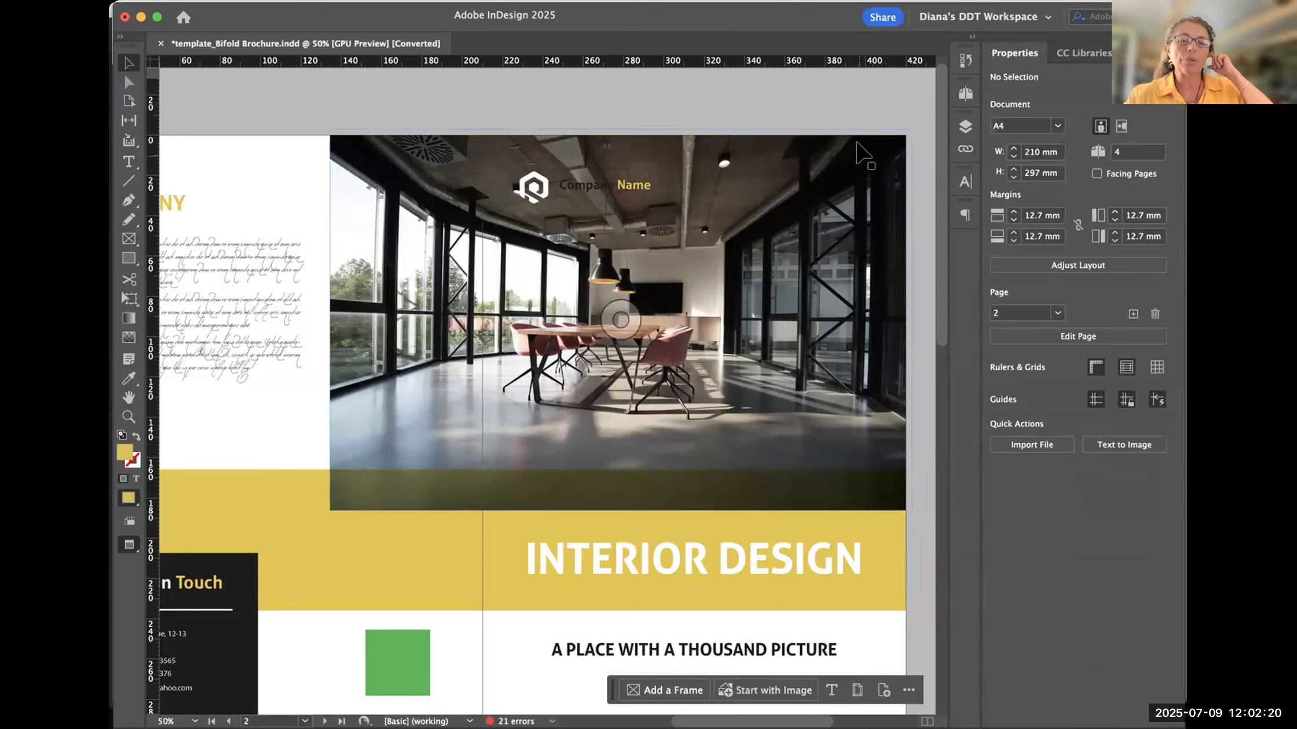
pyautogui.click(856, 144)
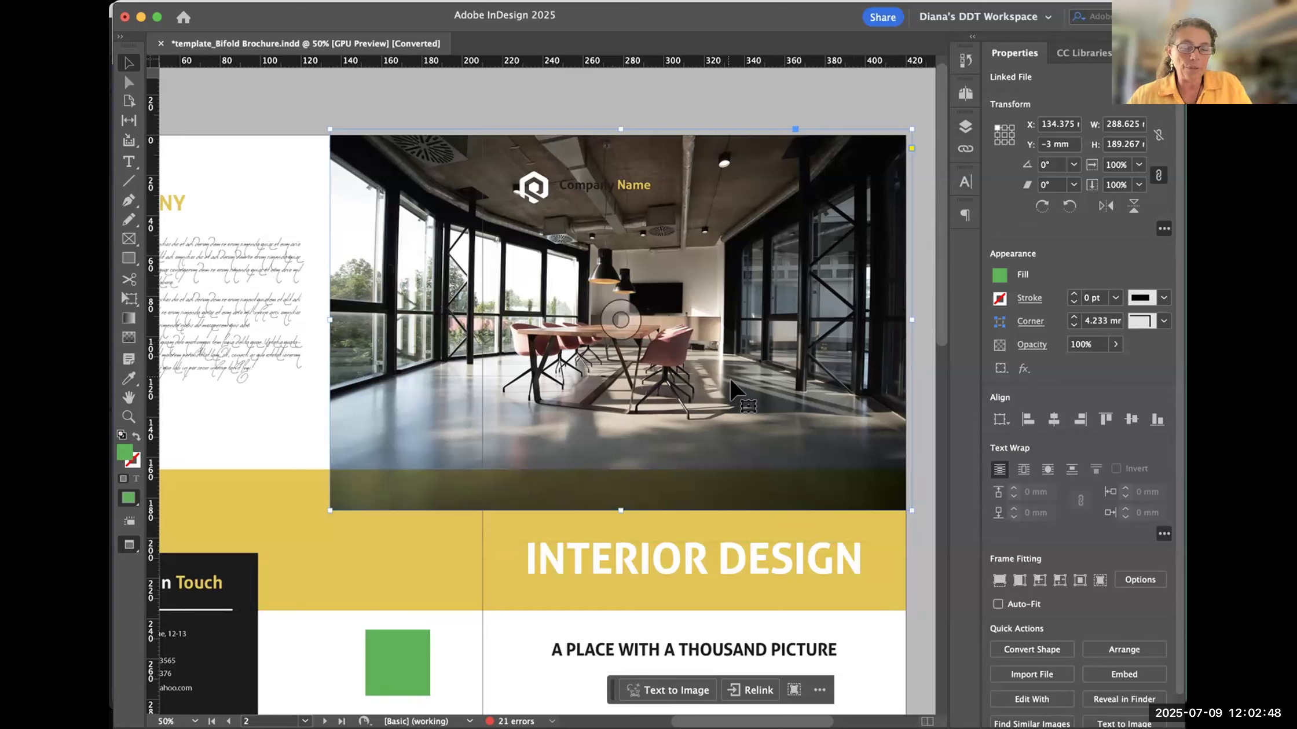
pyautogui.hscroll(4, 637, 394)
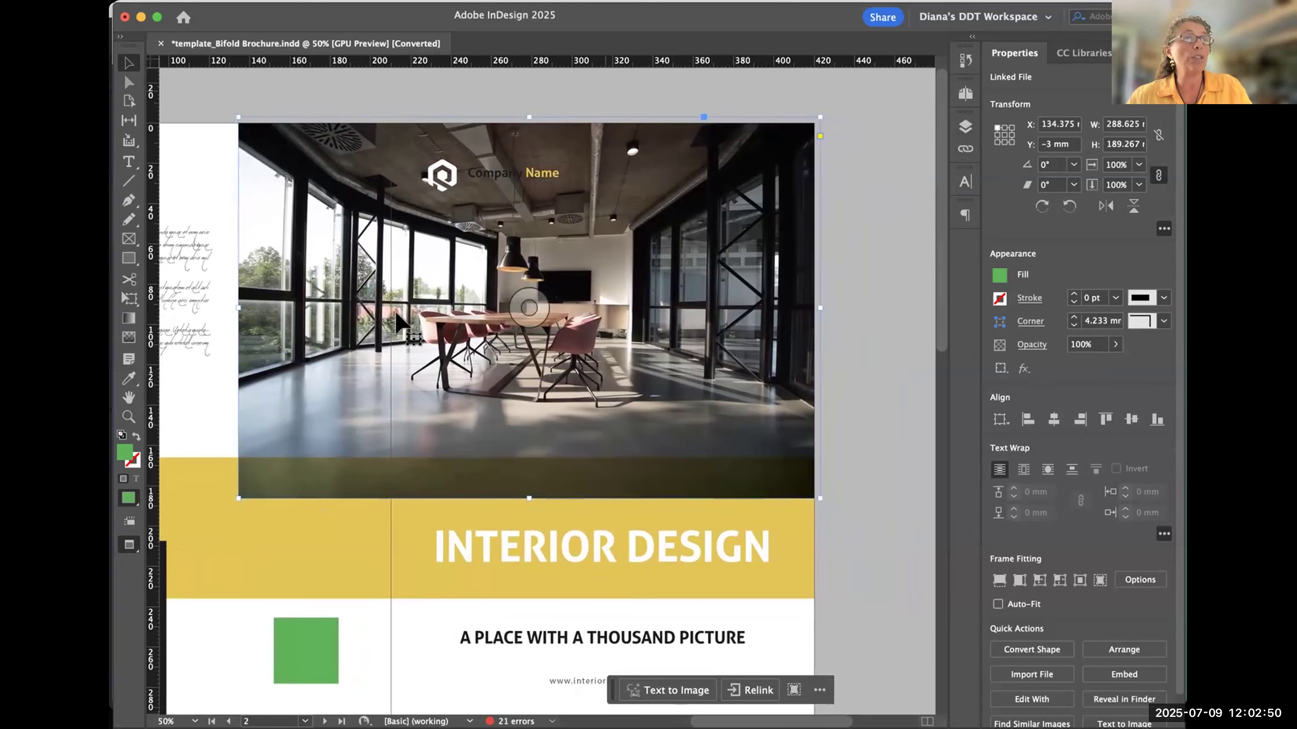
pyautogui.hscroll(1, 695, 290)
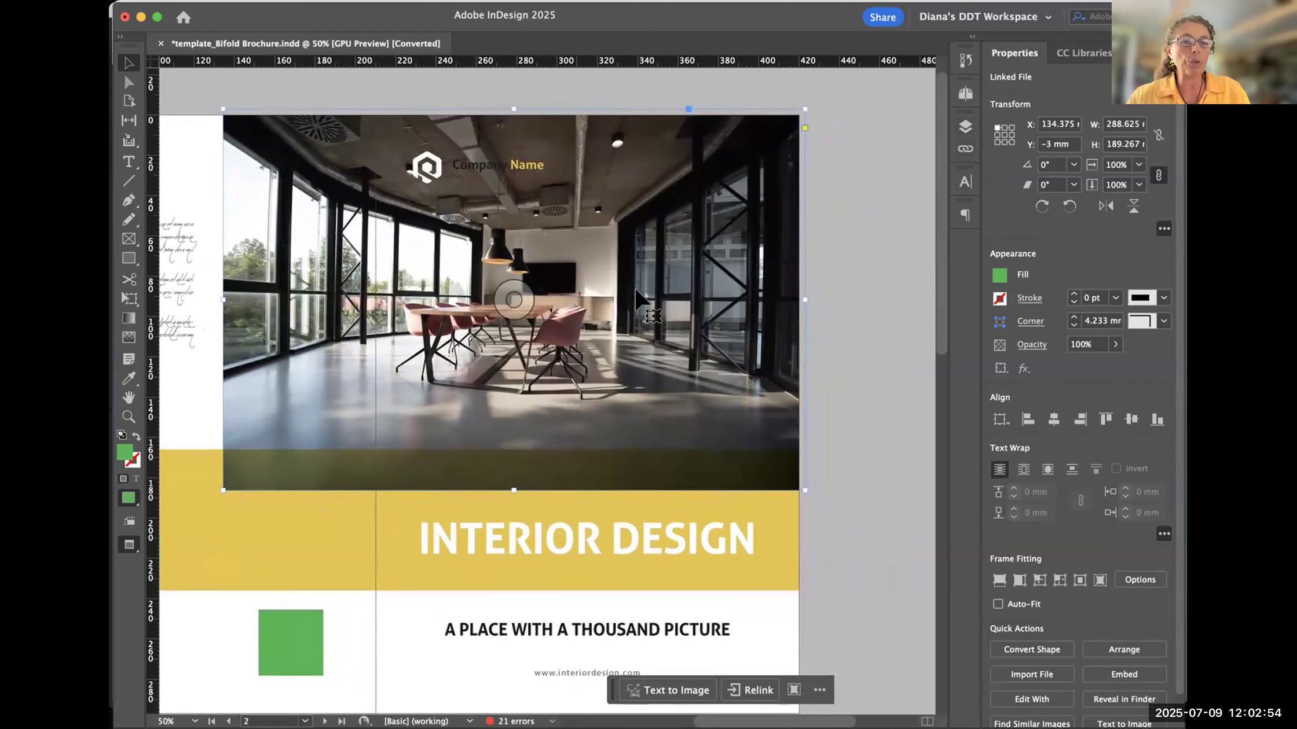
pyautogui.hscroll(-3, 637, 299)
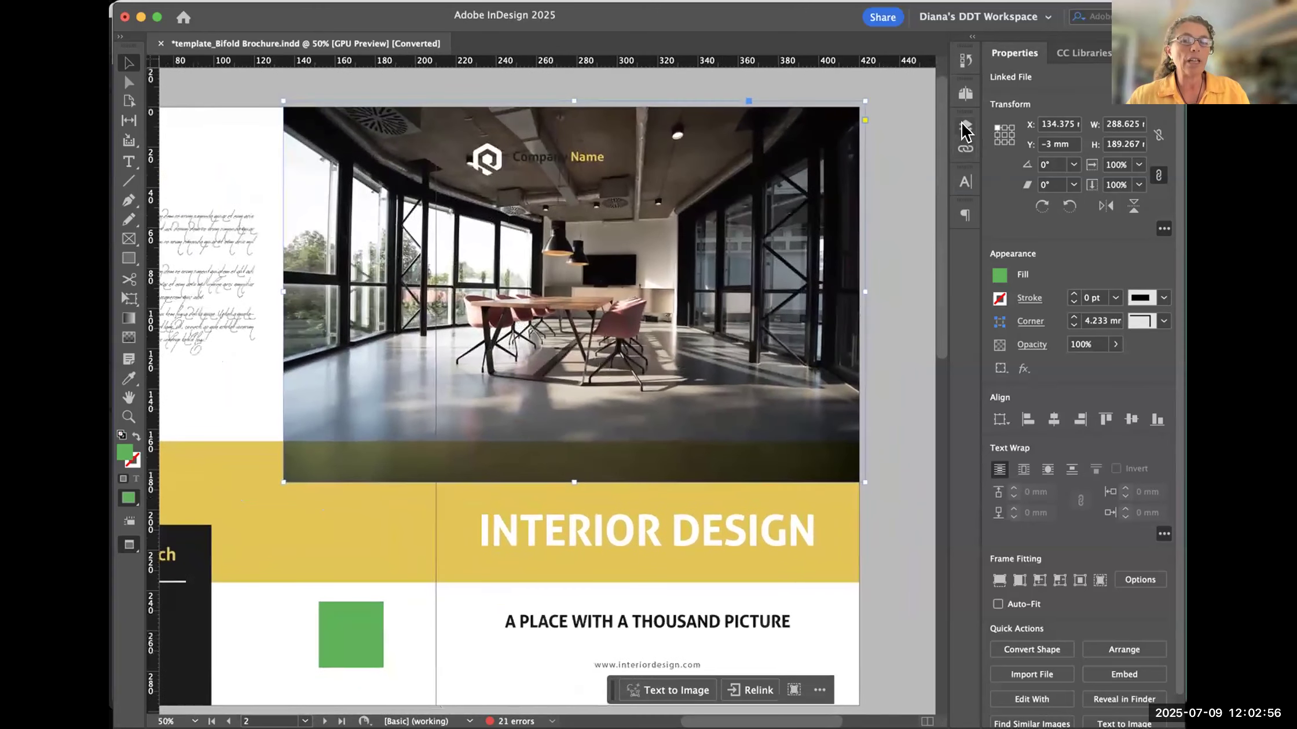
pyautogui.click(964, 149)
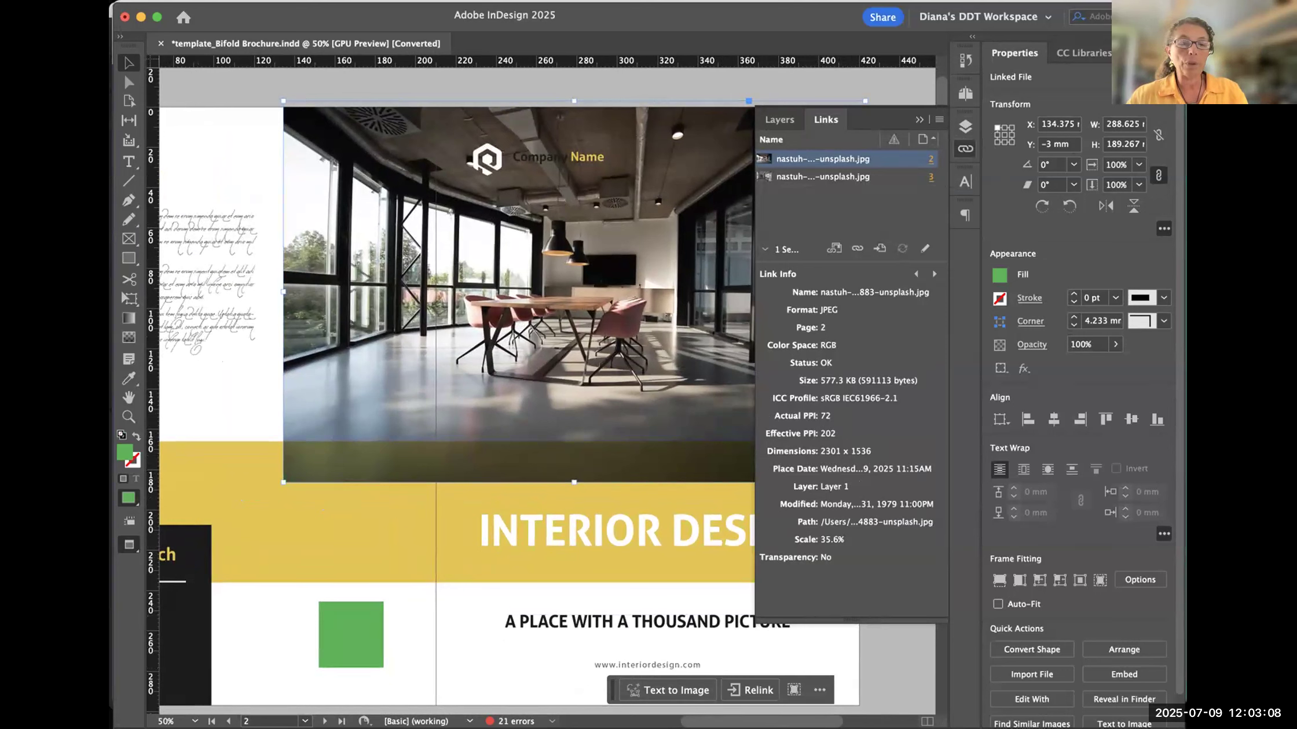
# - Switch to Adobe Bridge and check the meeting-room JPEG's dimensions in inches and resolution in an enlarged metadata area
pyautogui.press('super+Tab')
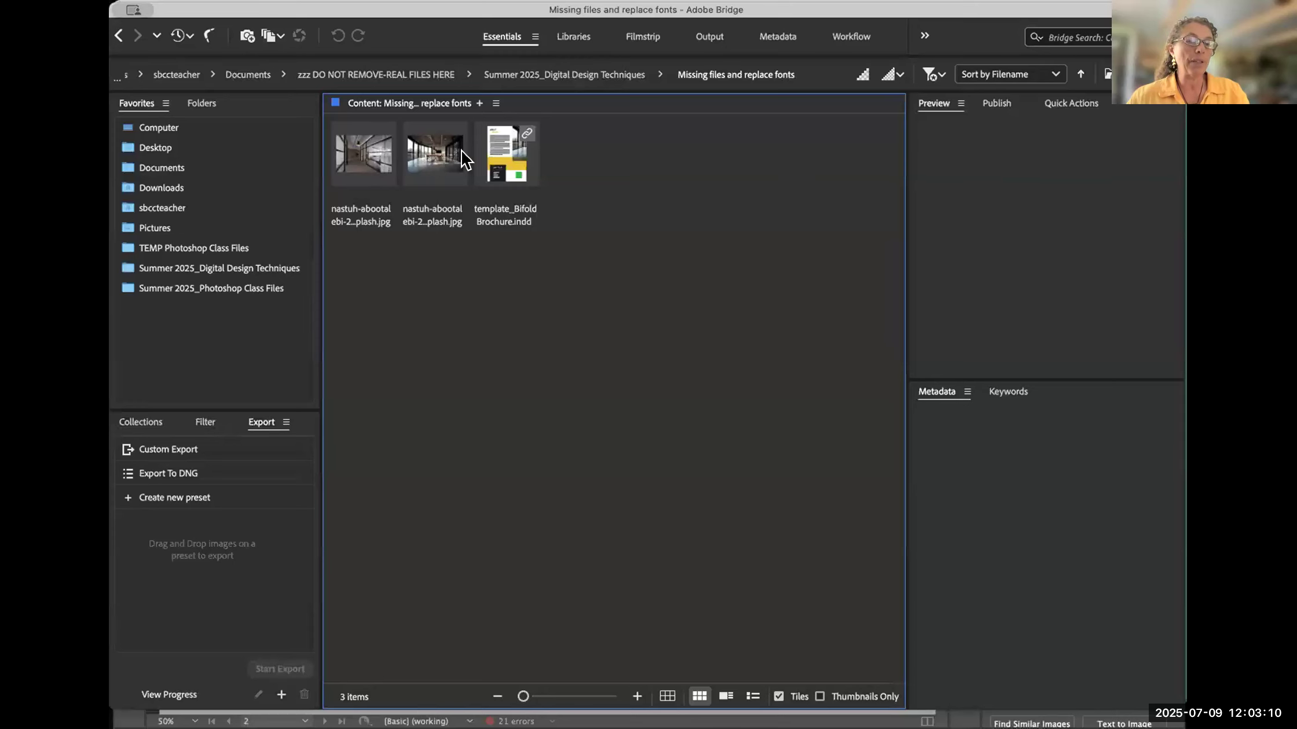
pyautogui.click(431, 154)
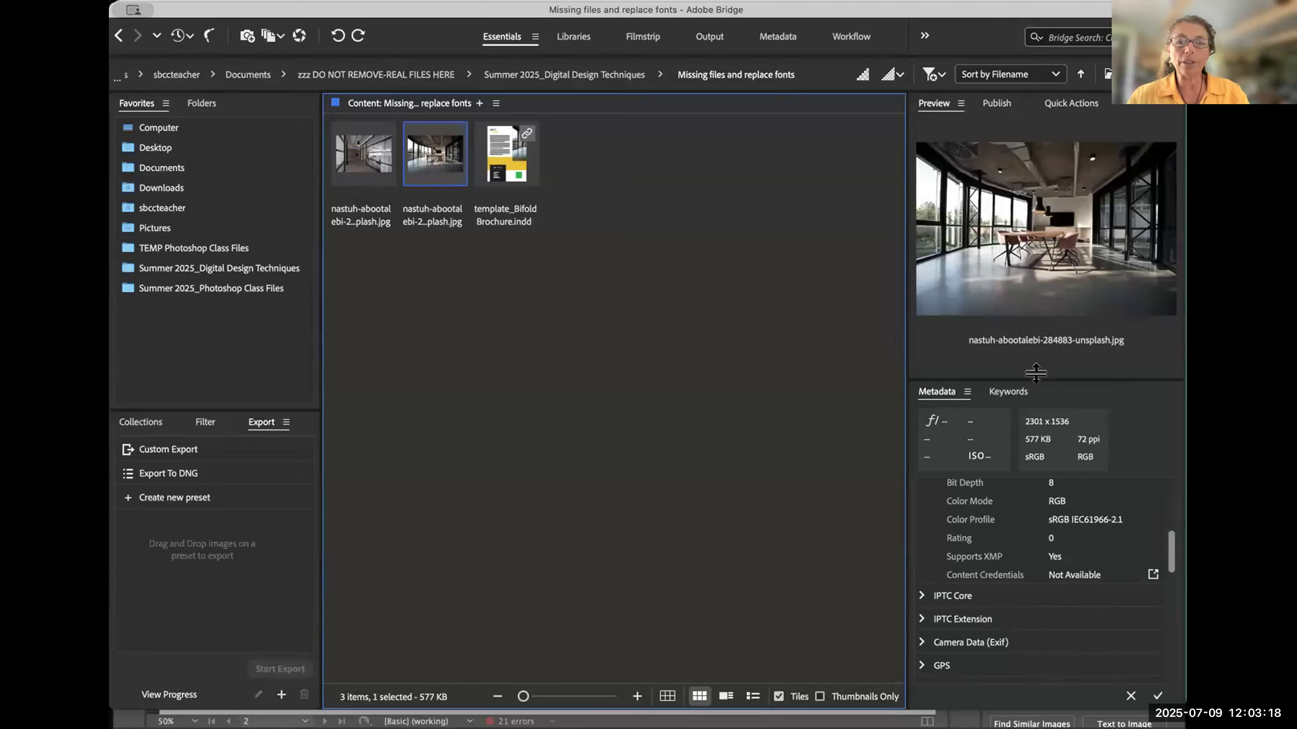
pyautogui.moveTo(1040, 380); pyautogui.dragTo(1029, 266)
pyautogui.scroll(5, 1083, 425)
pyautogui.scroll(-2, 1071, 492)
pyautogui.scroll(2, 1071, 417)
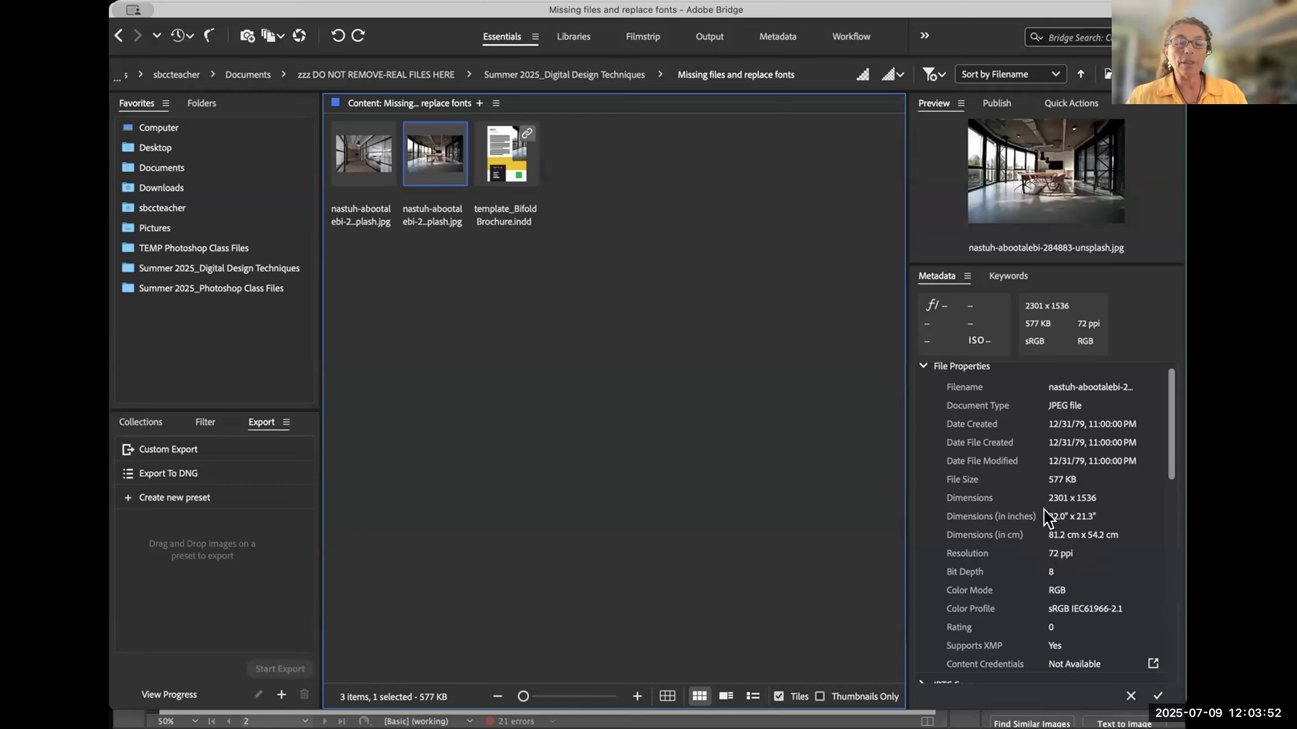
pyautogui.click(1068, 516)
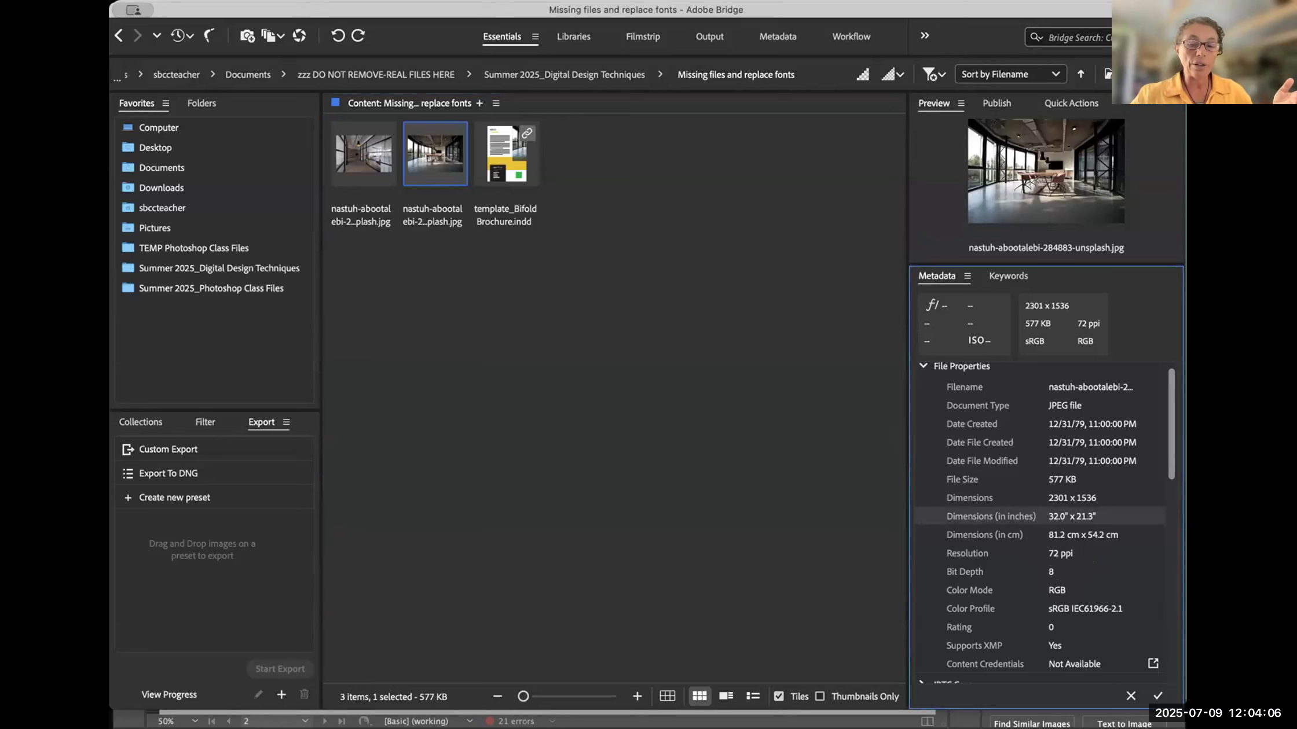
# - Switch back to InDesign, deselect everything and set the ruler units to inches
pyautogui.press('super+Tab')
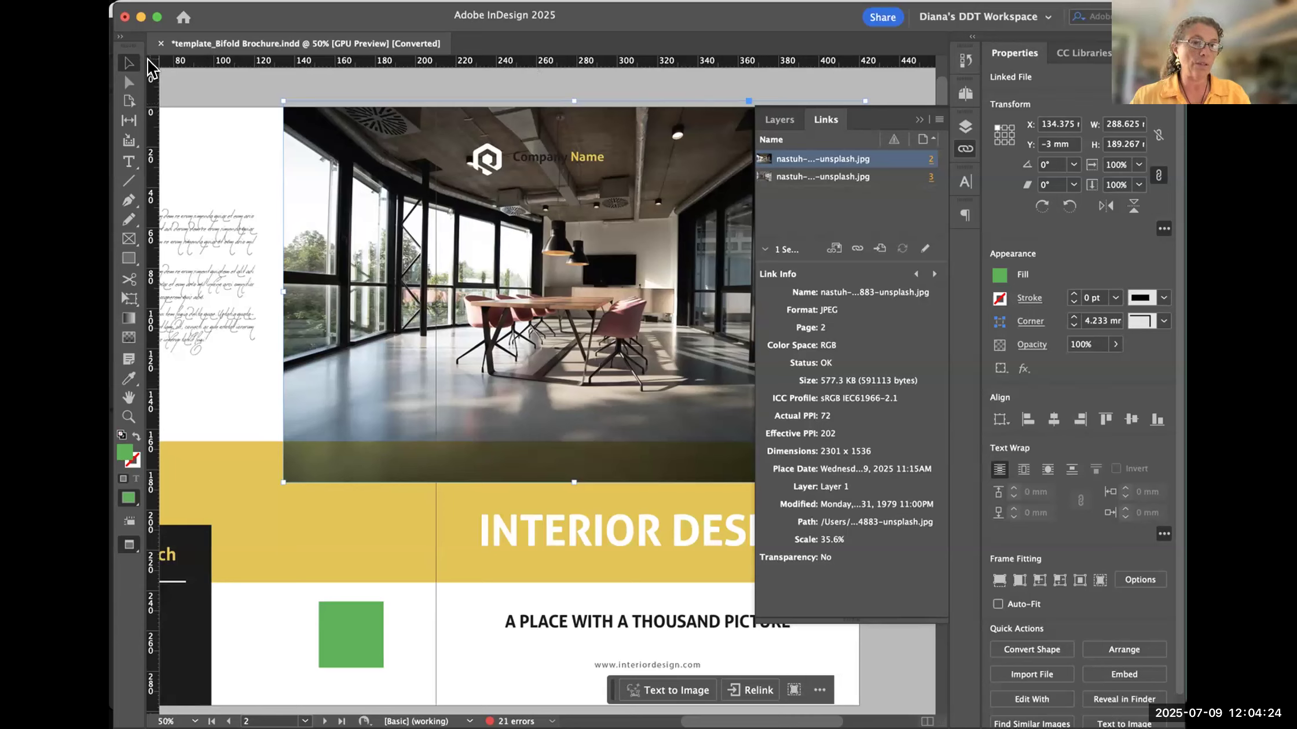
pyautogui.press('super+shift+a')
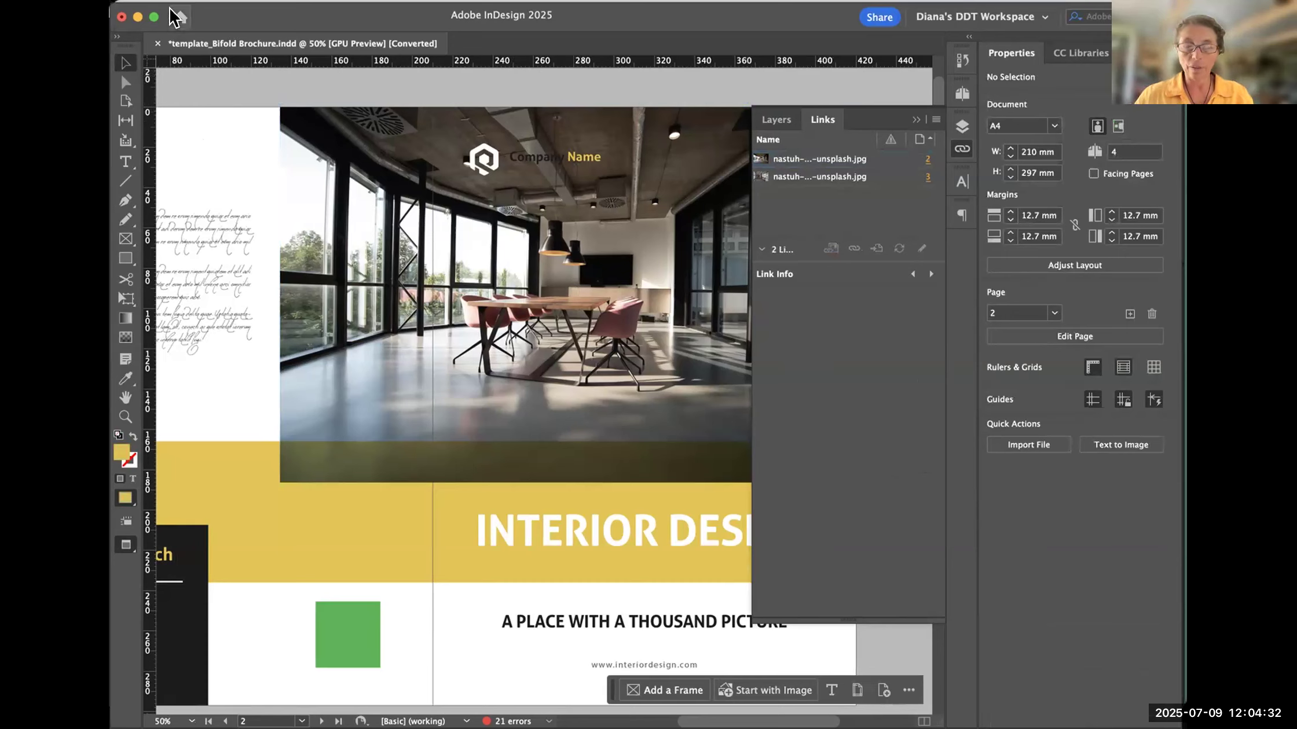
pyautogui.rightClick(145, 61)
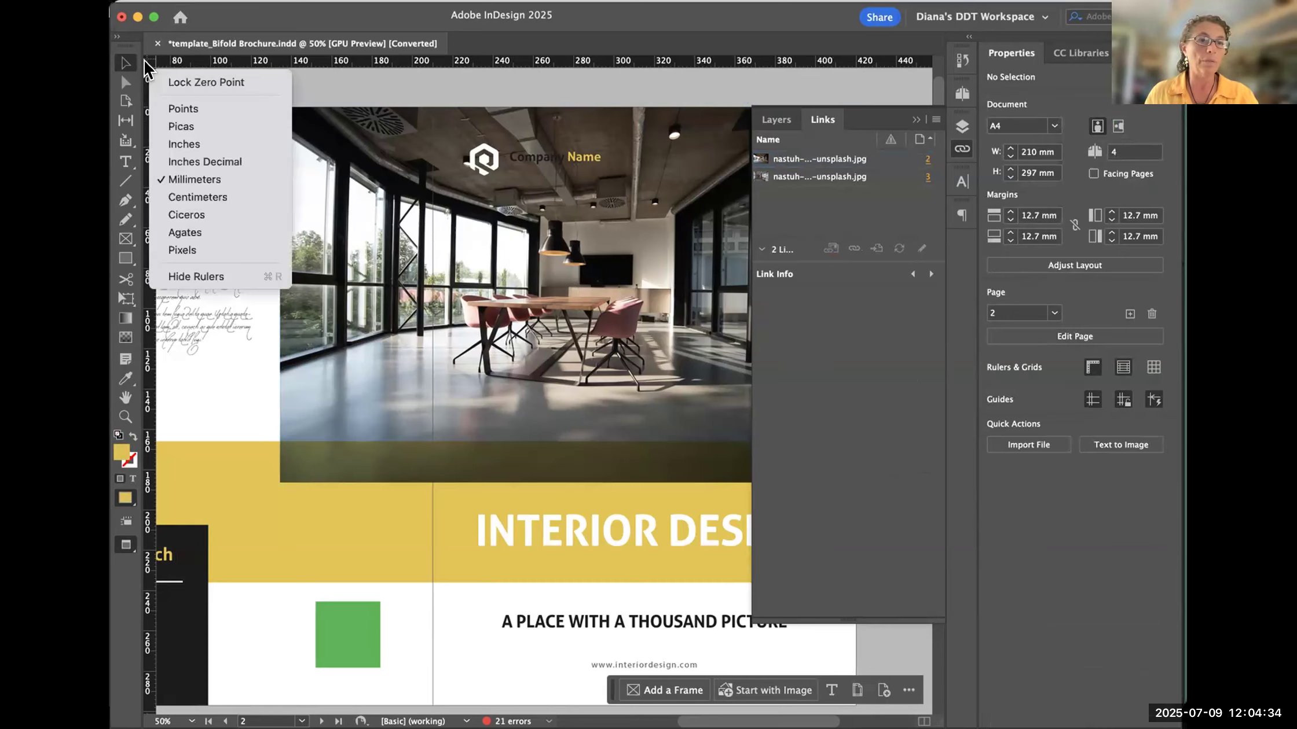
pyautogui.click(224, 146)
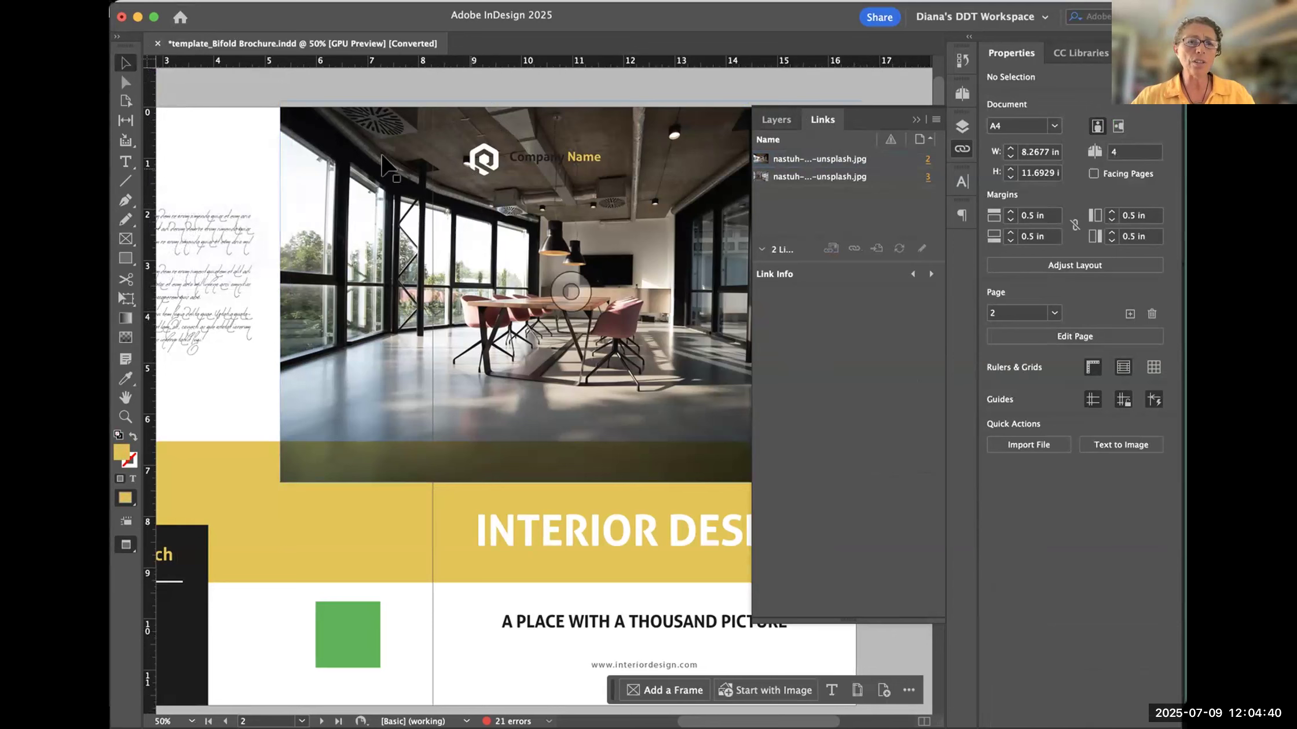
# - Select the cover photo and compare its placed width and height with the original file's dimensions in Adobe Bridge
pyautogui.click(362, 148)
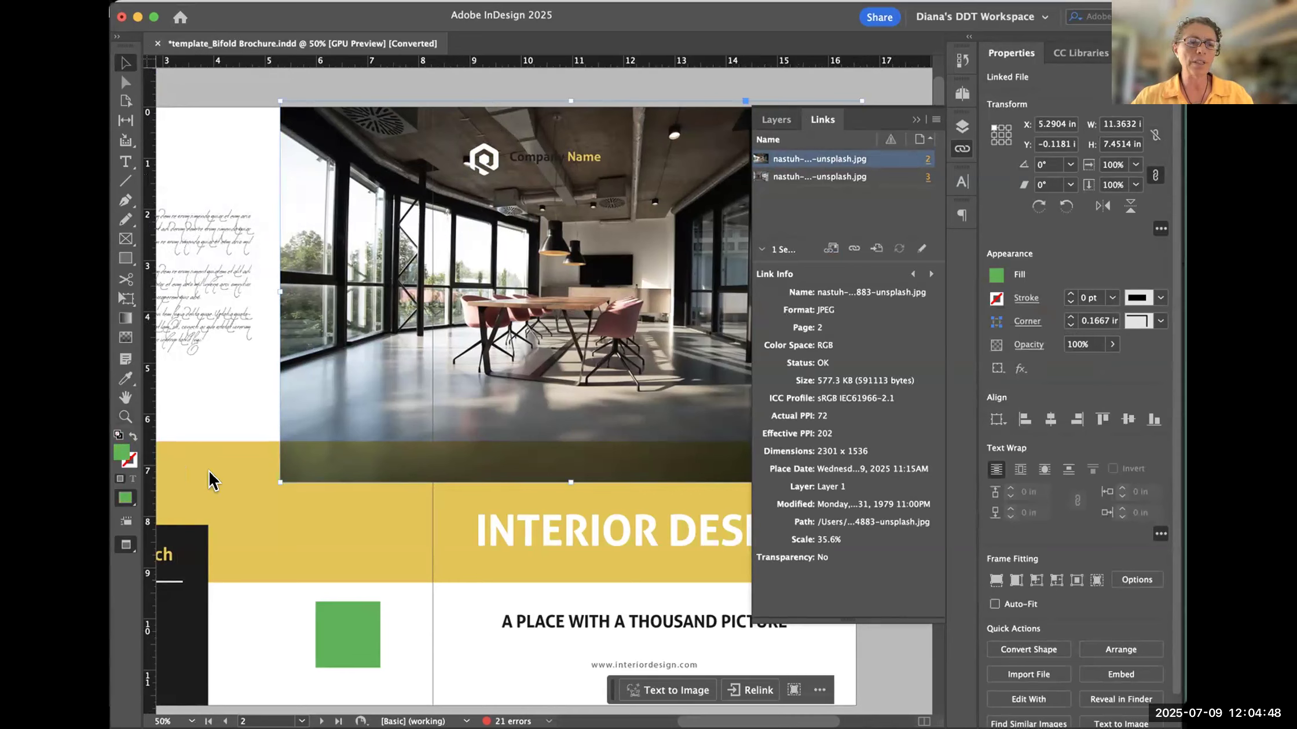
pyautogui.moveTo(1085, 139)
pyautogui.mouseDown()
pyautogui.moveTo(1142, 152)
pyautogui.moveTo(1117, 97)
pyautogui.mouseUp()
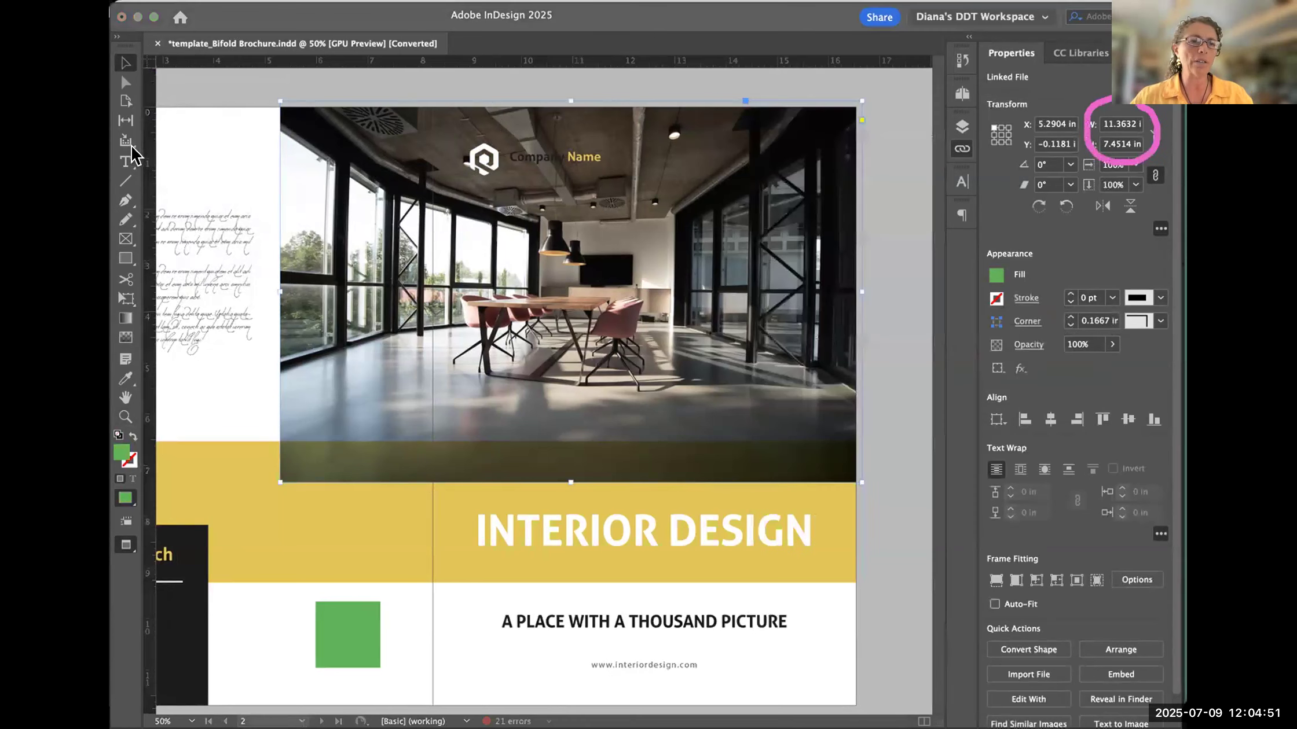
pyautogui.click(386, 87)
pyautogui.click(369, 73)
pyautogui.click(368, 152)
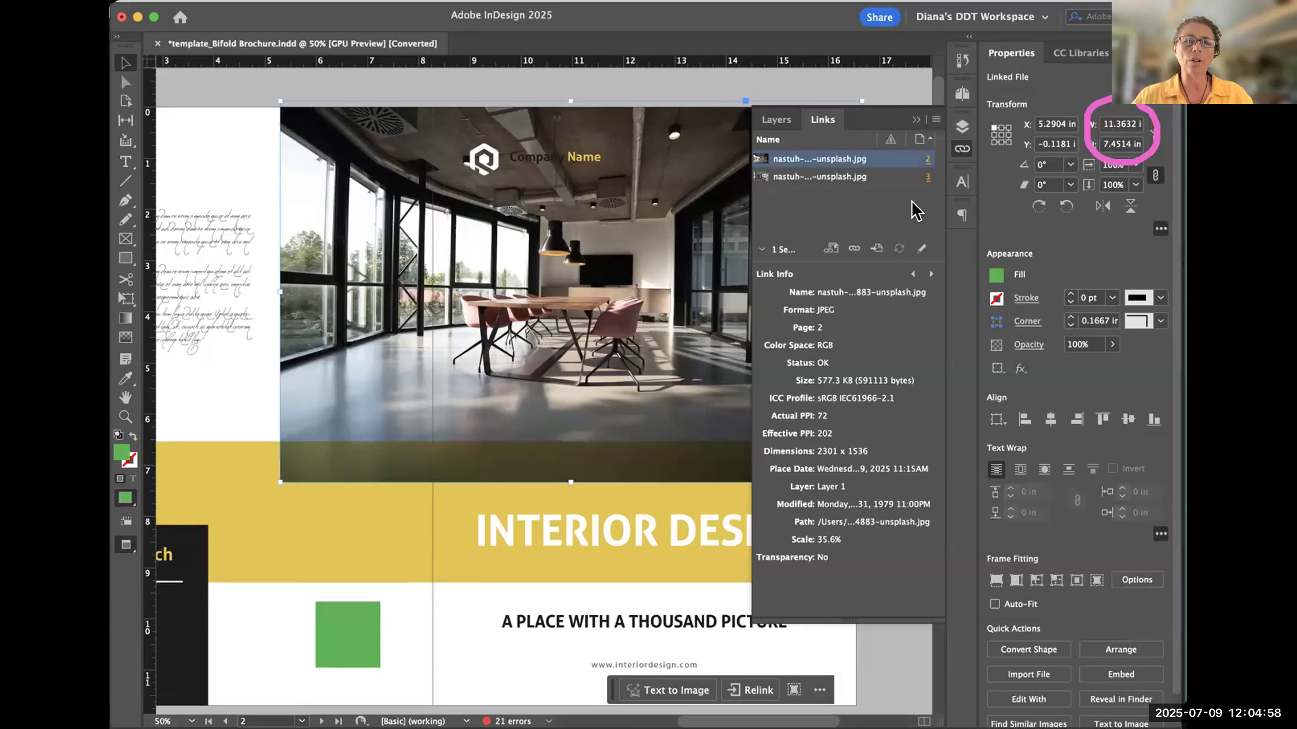
pyautogui.click(328, 81)
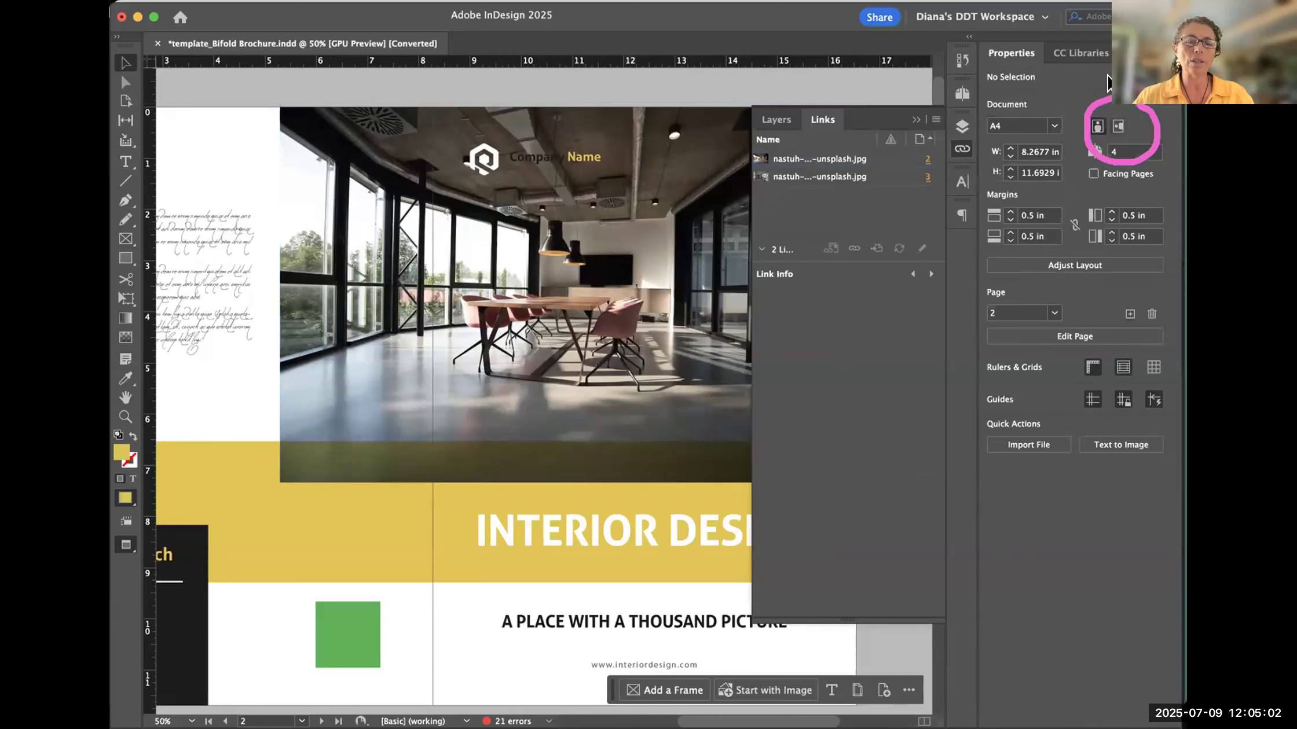
pyautogui.click(354, 268)
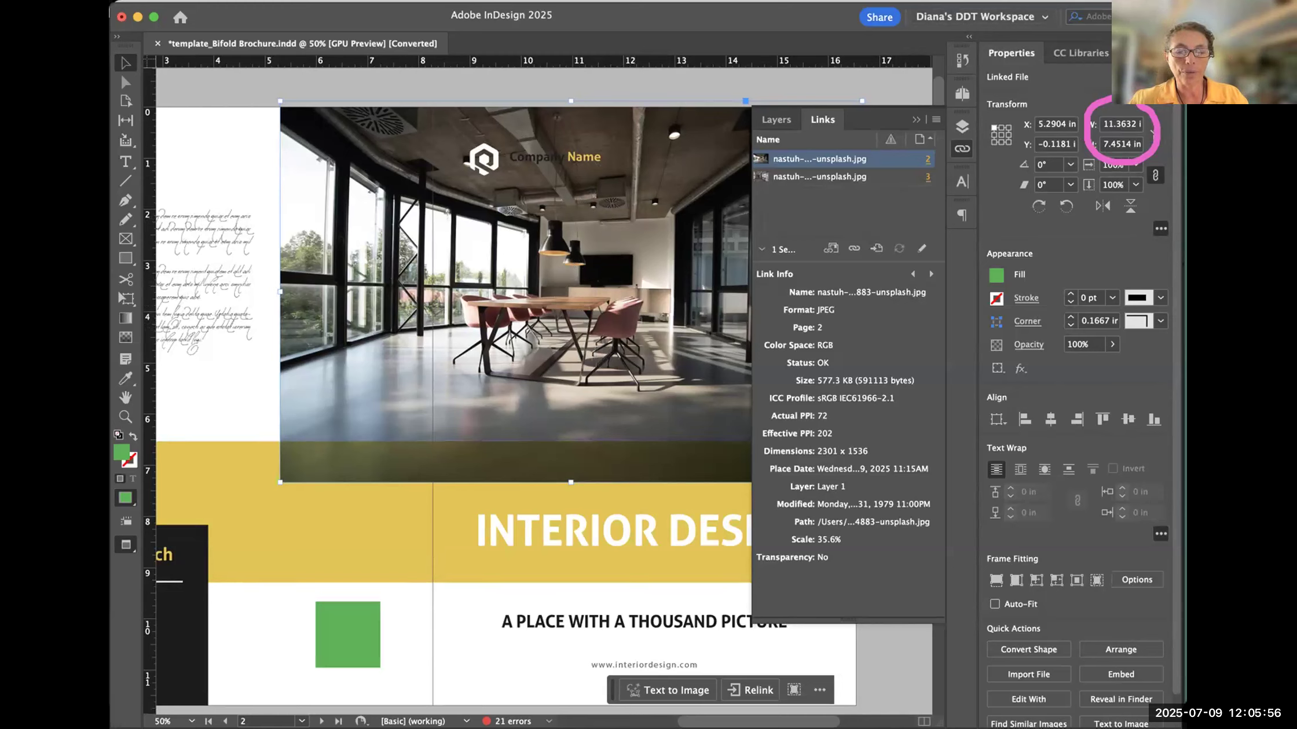
pyautogui.press('super+Tab')
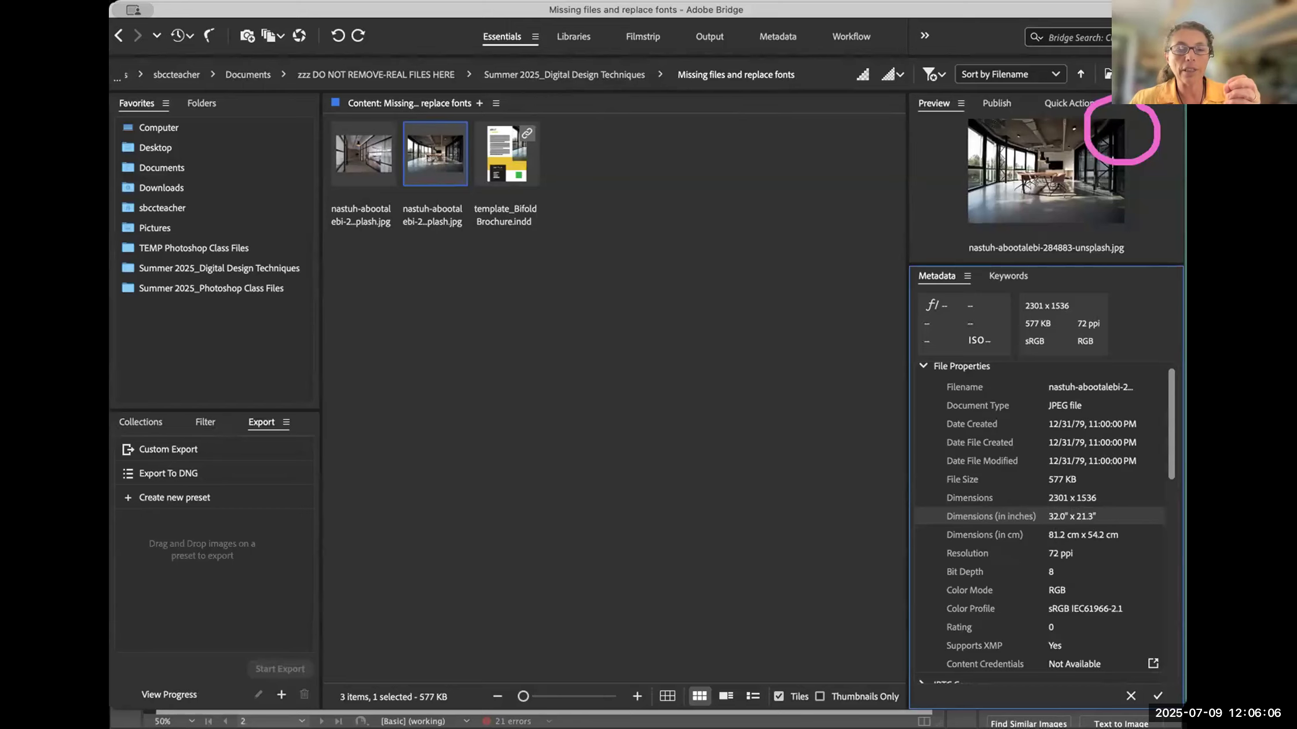
pyautogui.press('super+Tab')
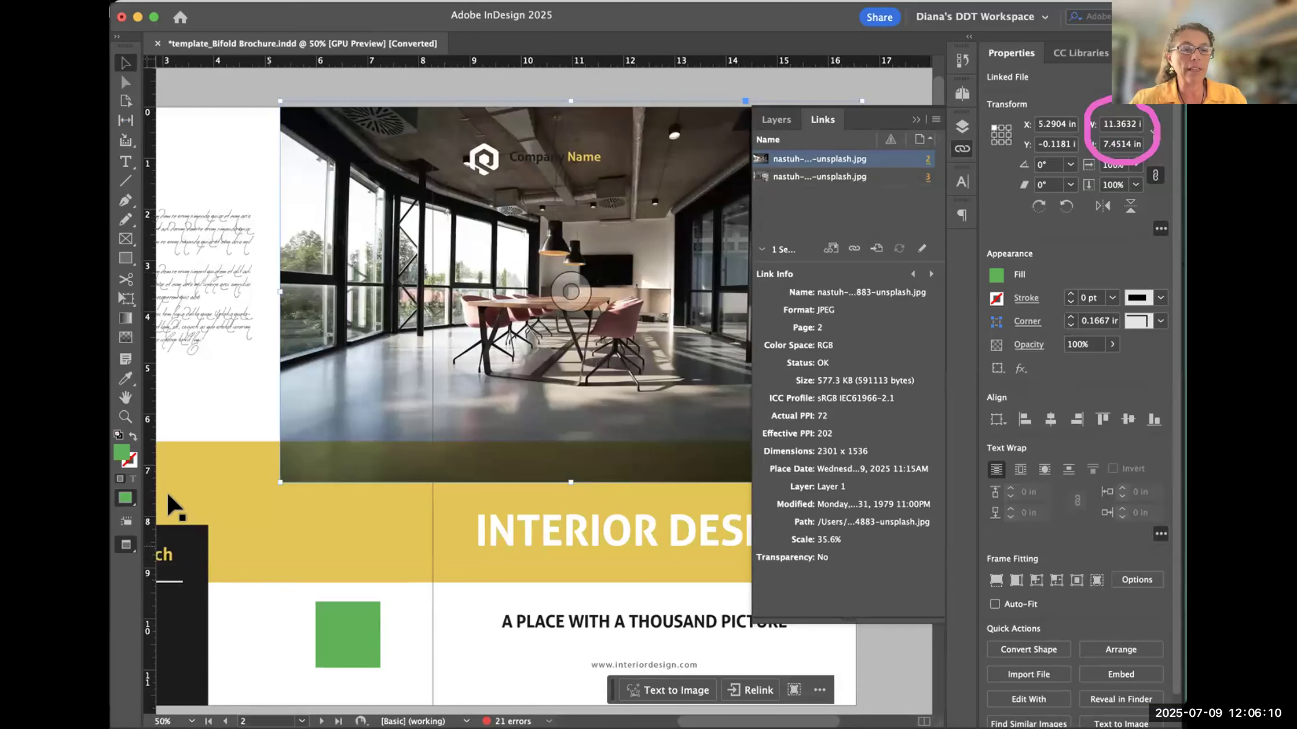
# - Examine the cover photo's scale and effective PPI in its link info, keeping the whole photo in view beside it
pyautogui.moveTo(850, 528)
pyautogui.mouseDown()
pyautogui.moveTo(787, 522)
pyautogui.moveTo(784, 537)
pyautogui.moveTo(863, 541)
pyautogui.mouseUp()
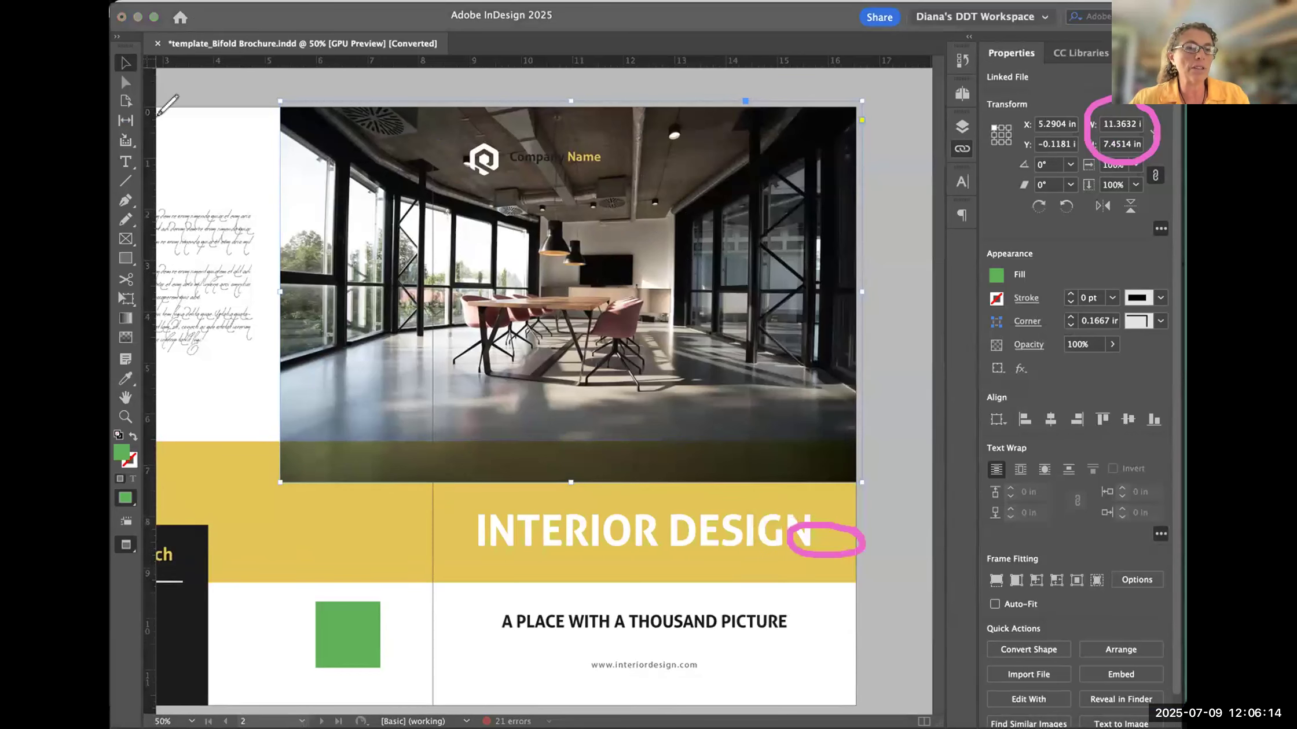
pyautogui.click(962, 149)
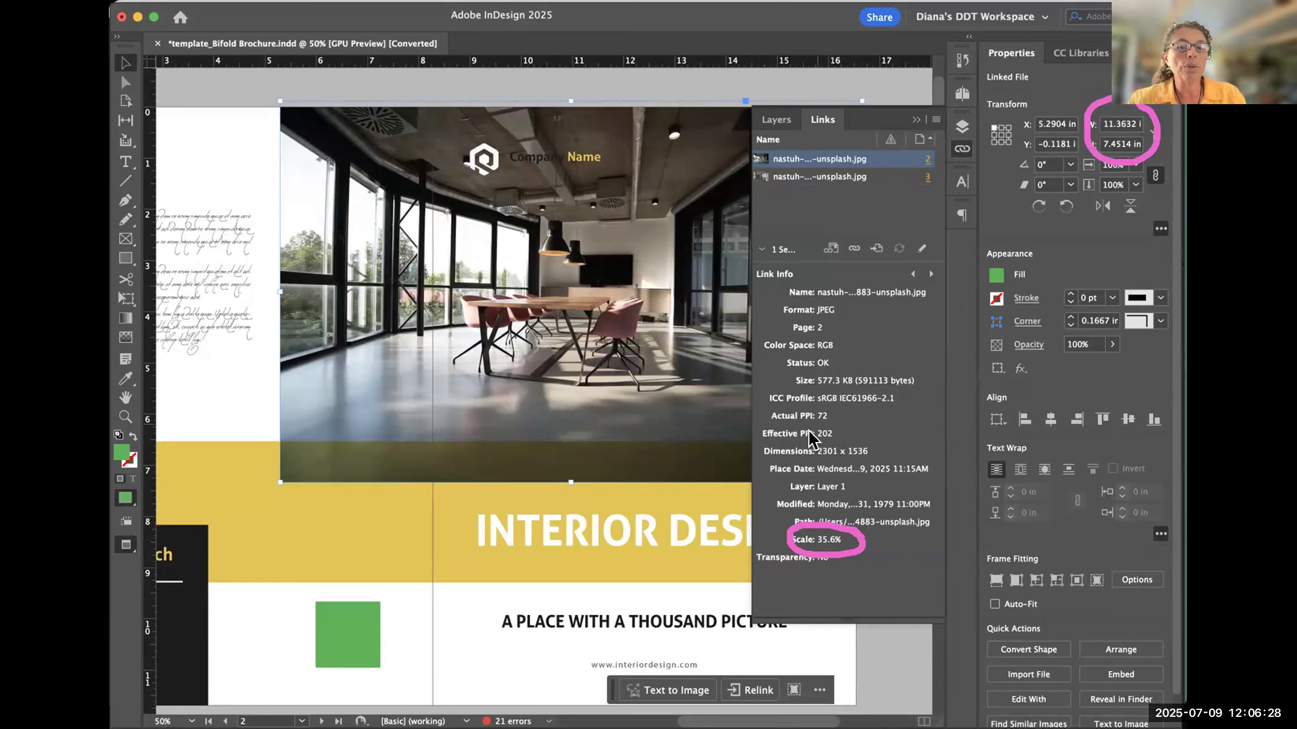
pyautogui.moveTo(849, 420)
pyautogui.mouseDown()
pyautogui.moveTo(856, 441)
pyautogui.moveTo(805, 448)
pyautogui.moveTo(807, 419)
pyautogui.moveTo(850, 428)
pyautogui.mouseUp()
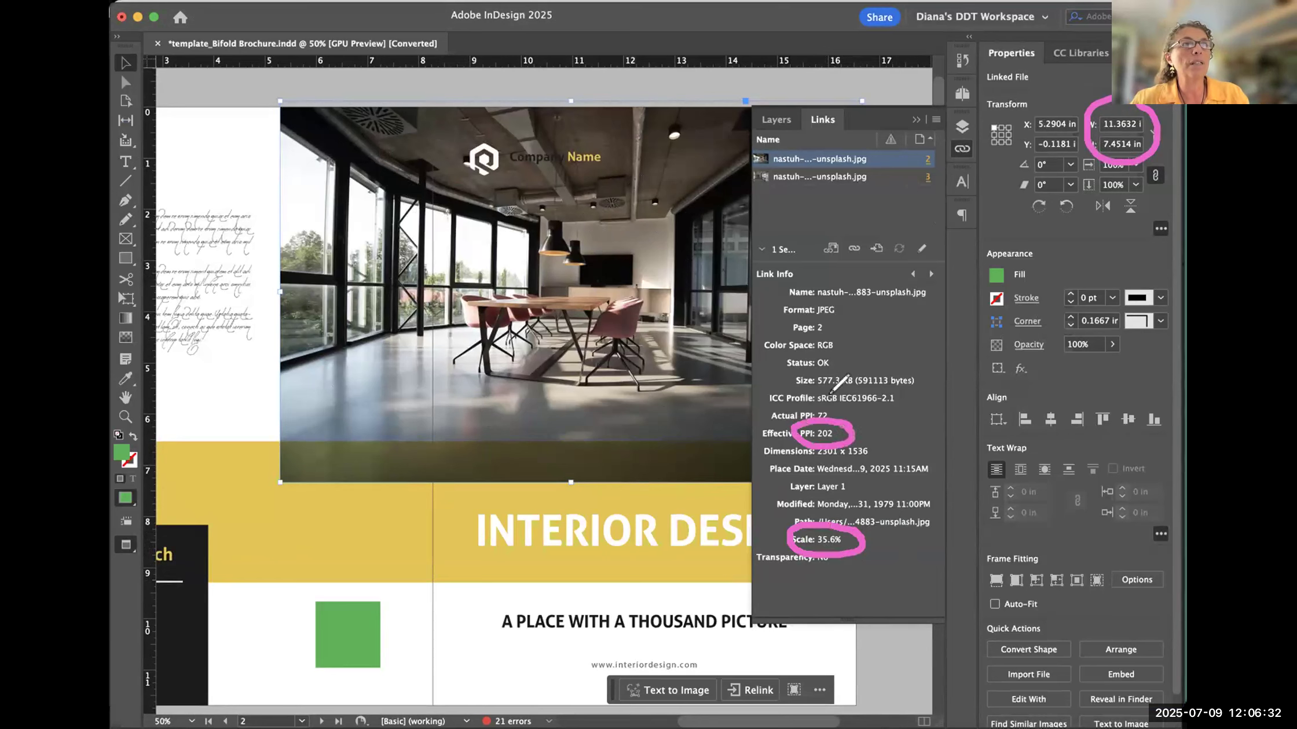
pyautogui.click(146, 139)
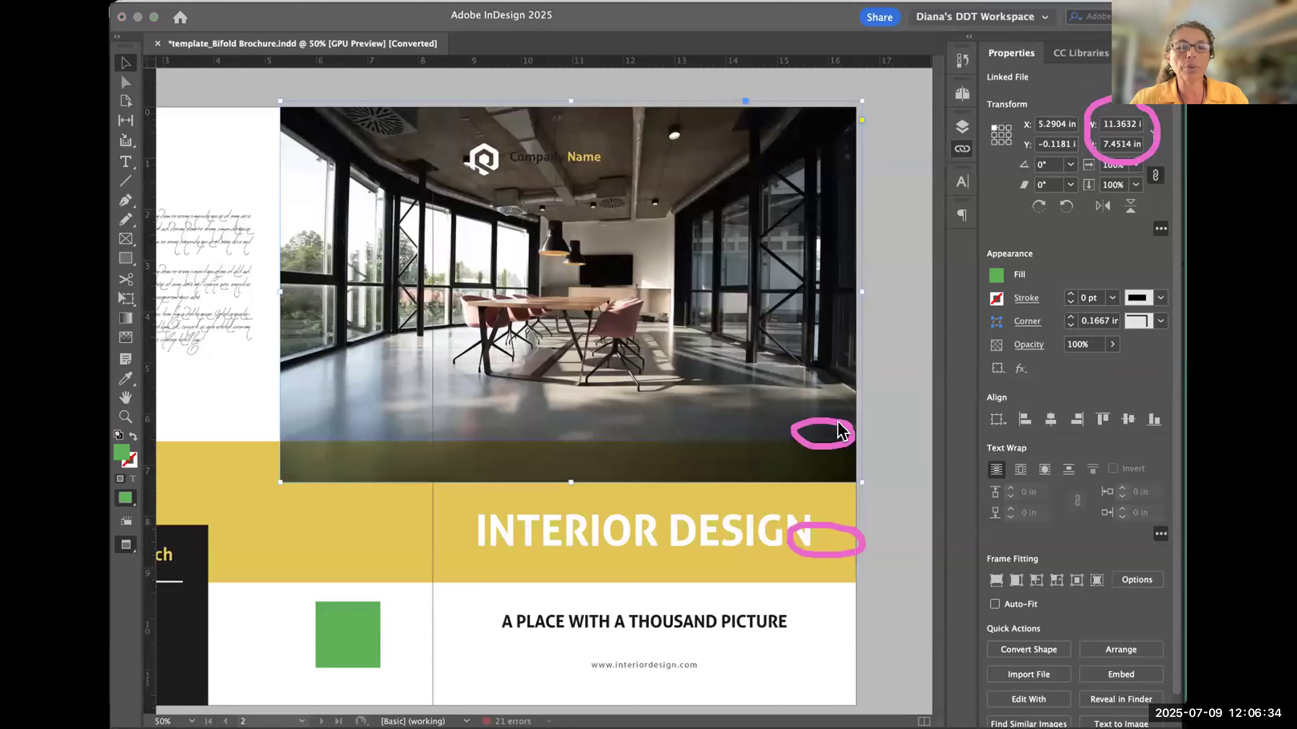
pyautogui.click(961, 149)
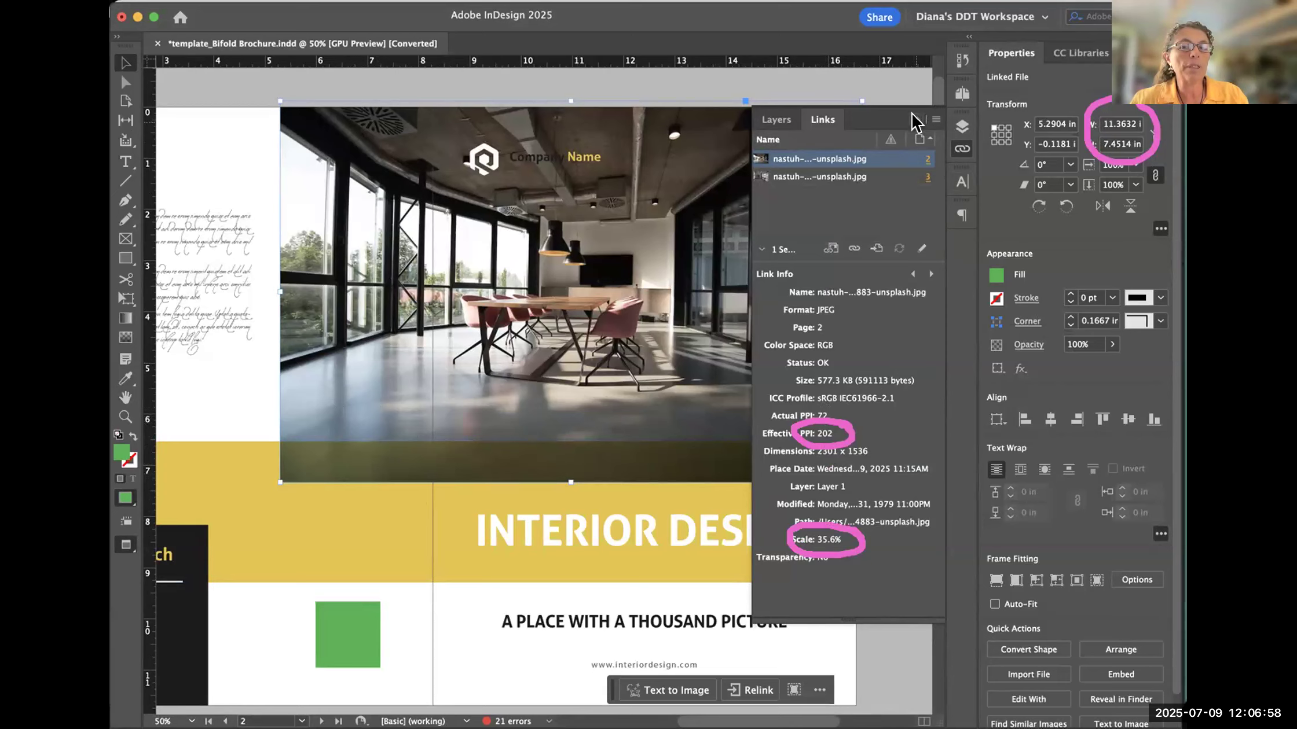
pyautogui.click(961, 149)
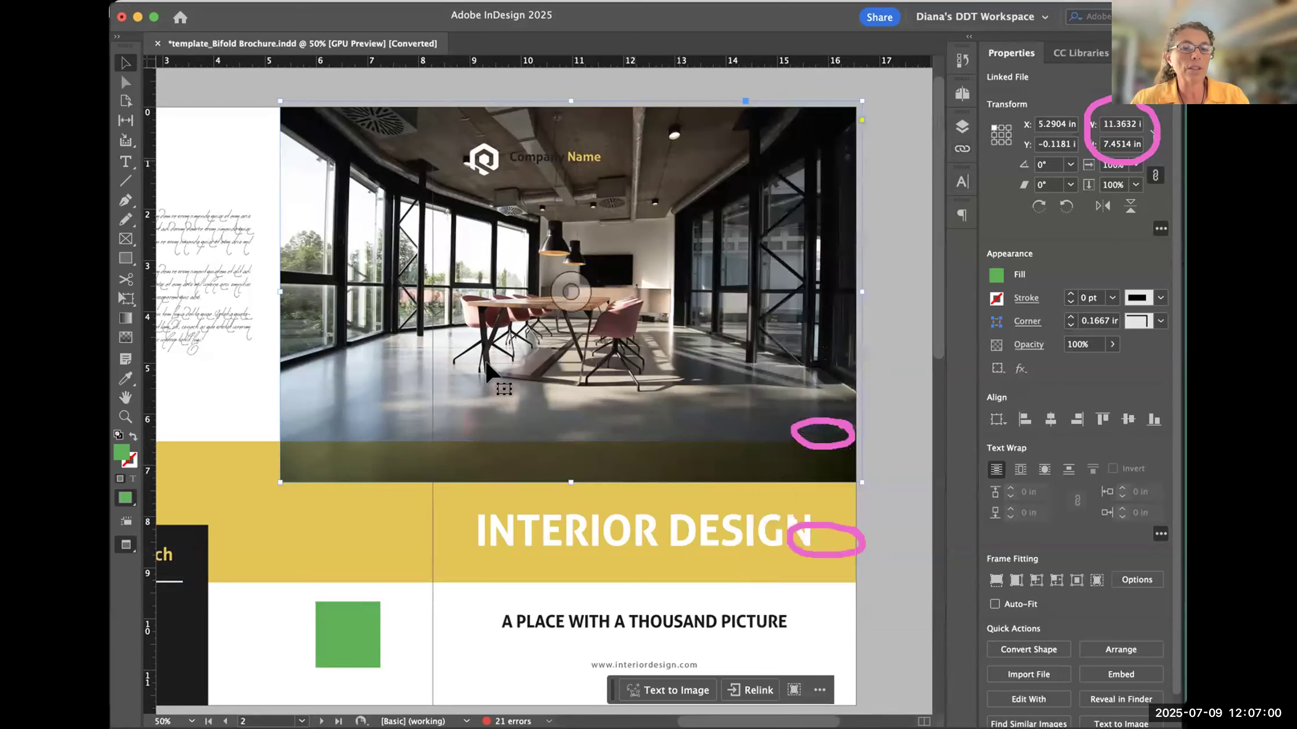
pyautogui.moveTo(643, 339); pyautogui.dragTo(524, 341)
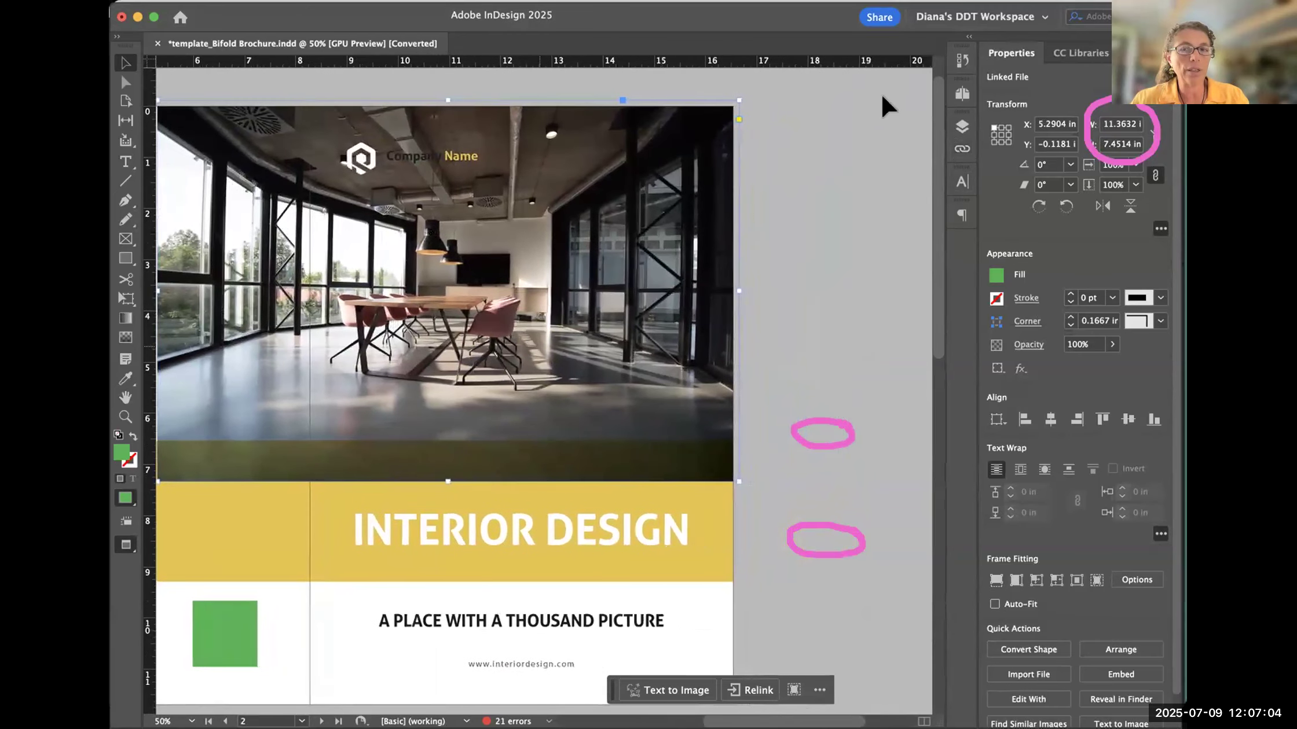
pyautogui.click(955, 145)
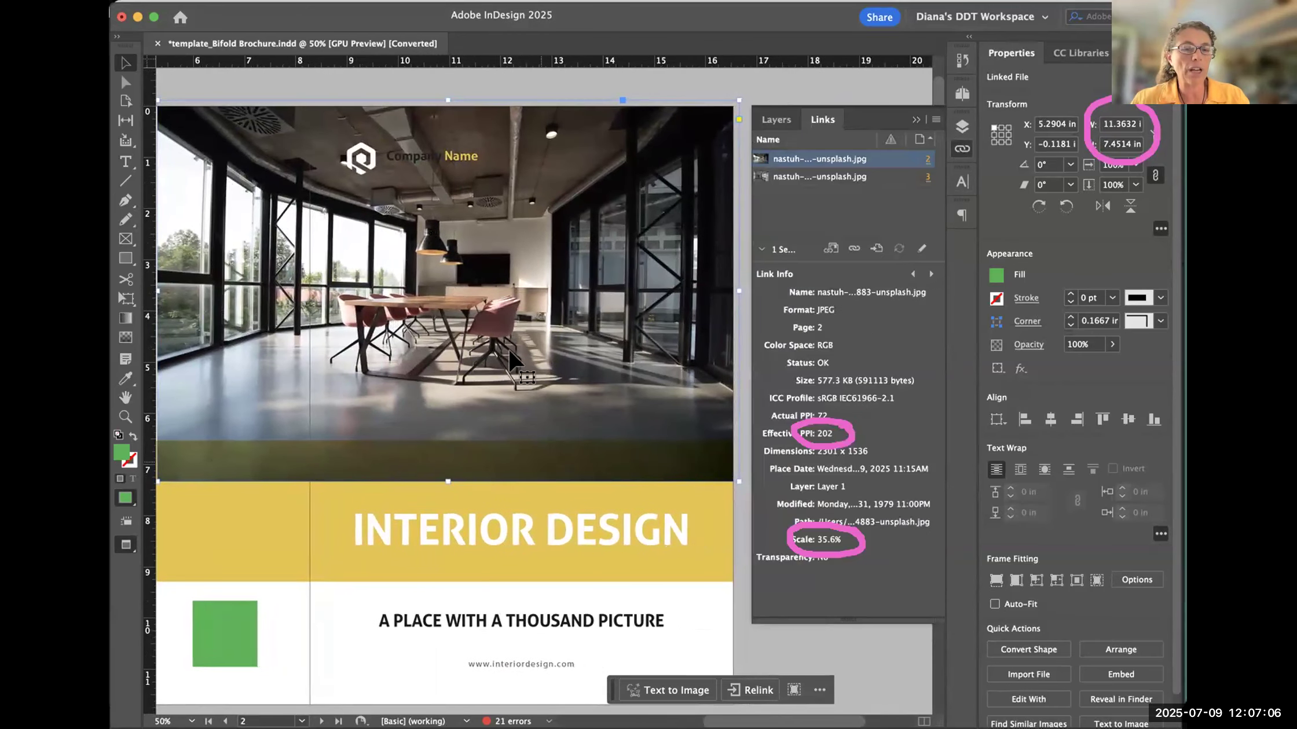
pyautogui.moveTo(530, 379); pyautogui.dragTo(537, 379)
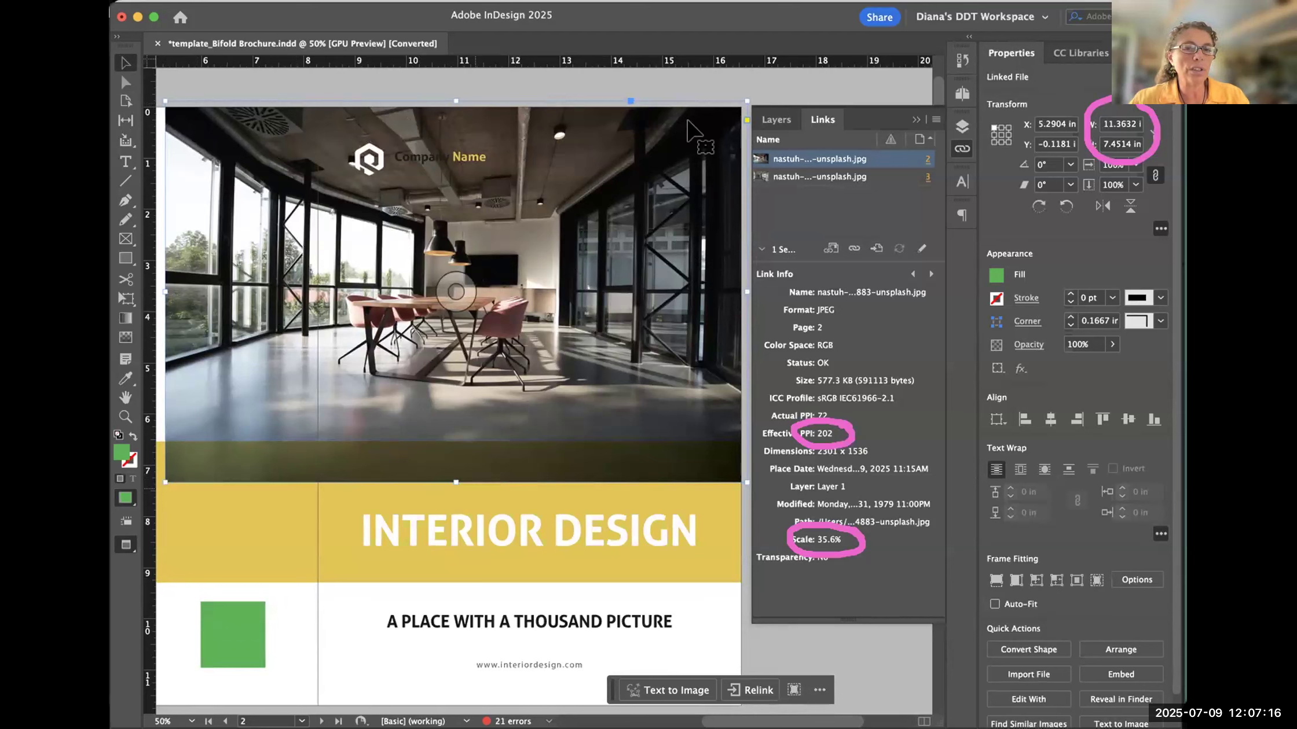
pyautogui.moveTo(166, 482); pyautogui.dragTo(165, 484)
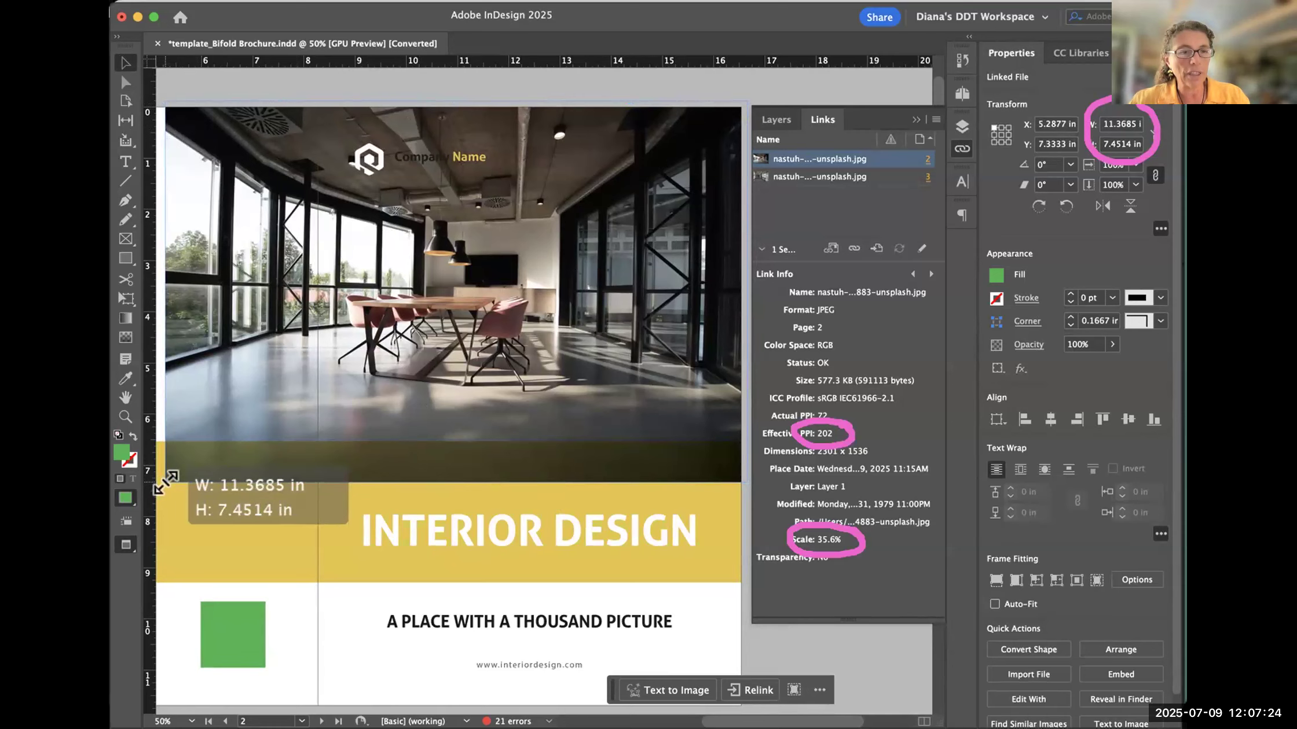
pyautogui.moveTo(165, 483); pyautogui.dragTo(270, 388)
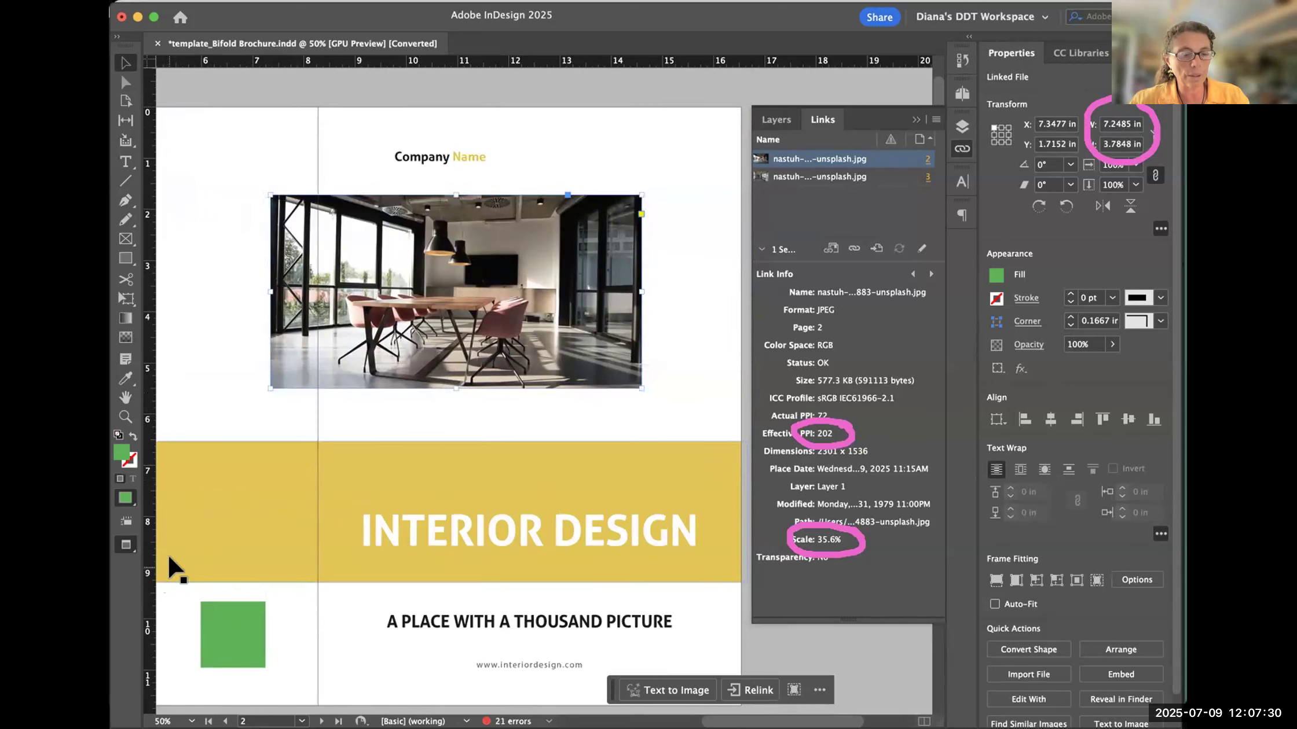
pyautogui.press('super+z')
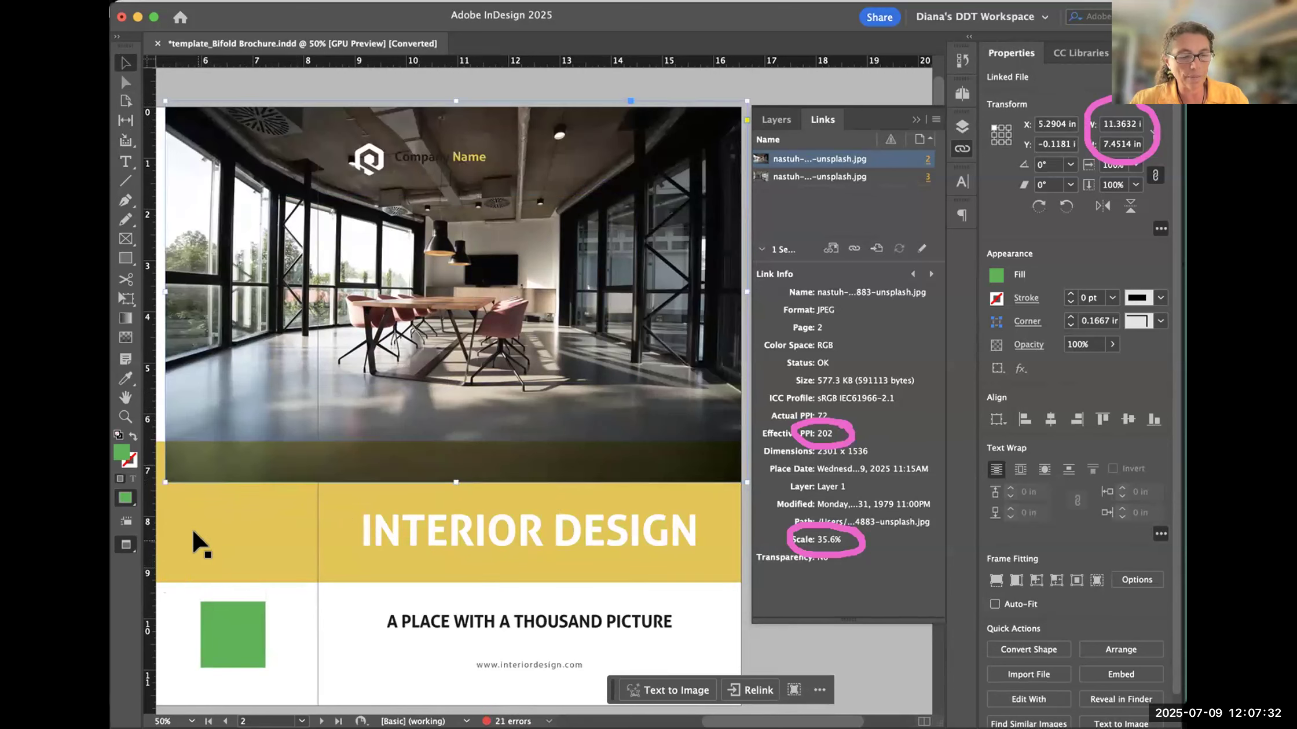
# - Try scaling the cover photo and its frame proportionally down to about 9.69 × 6.35 in, and undo the resize
pyautogui.moveTo(166, 472); pyautogui.dragTo(175, 487)
pyautogui.press('super+z')
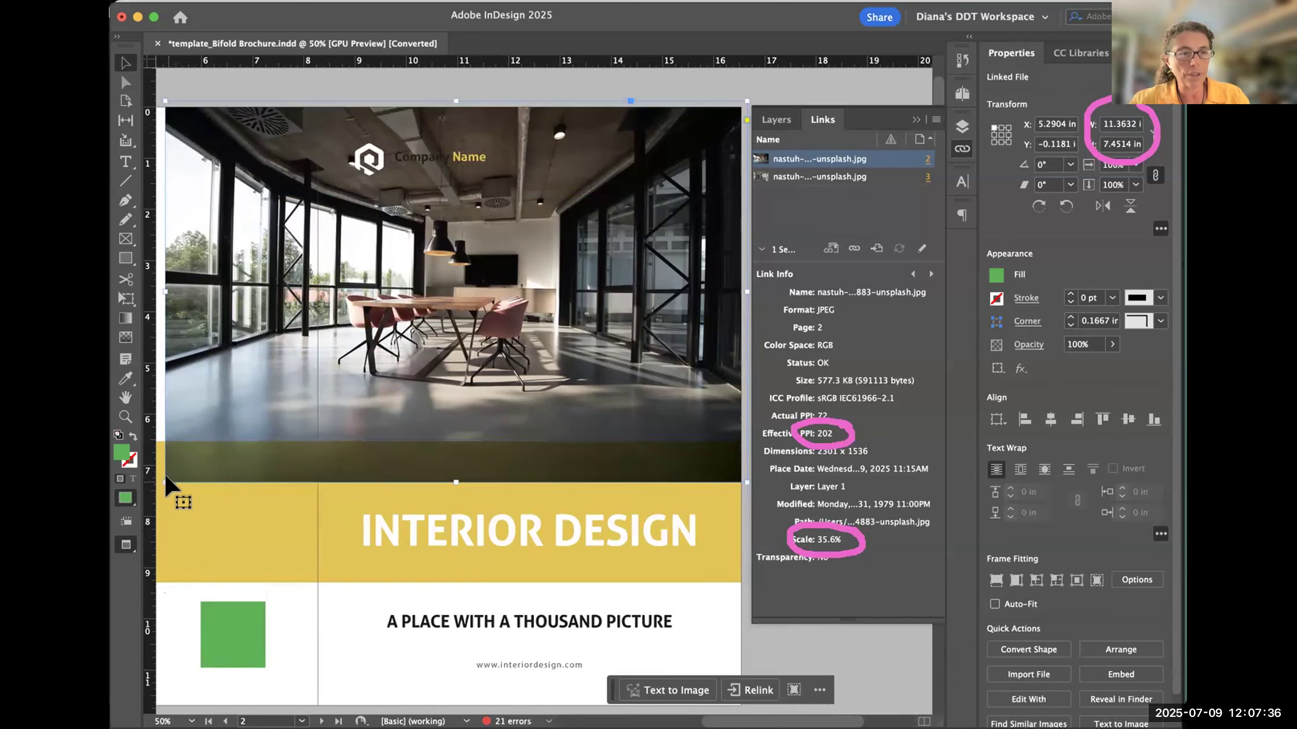
pyautogui.moveTo(166, 481); pyautogui.dragTo(252, 426)
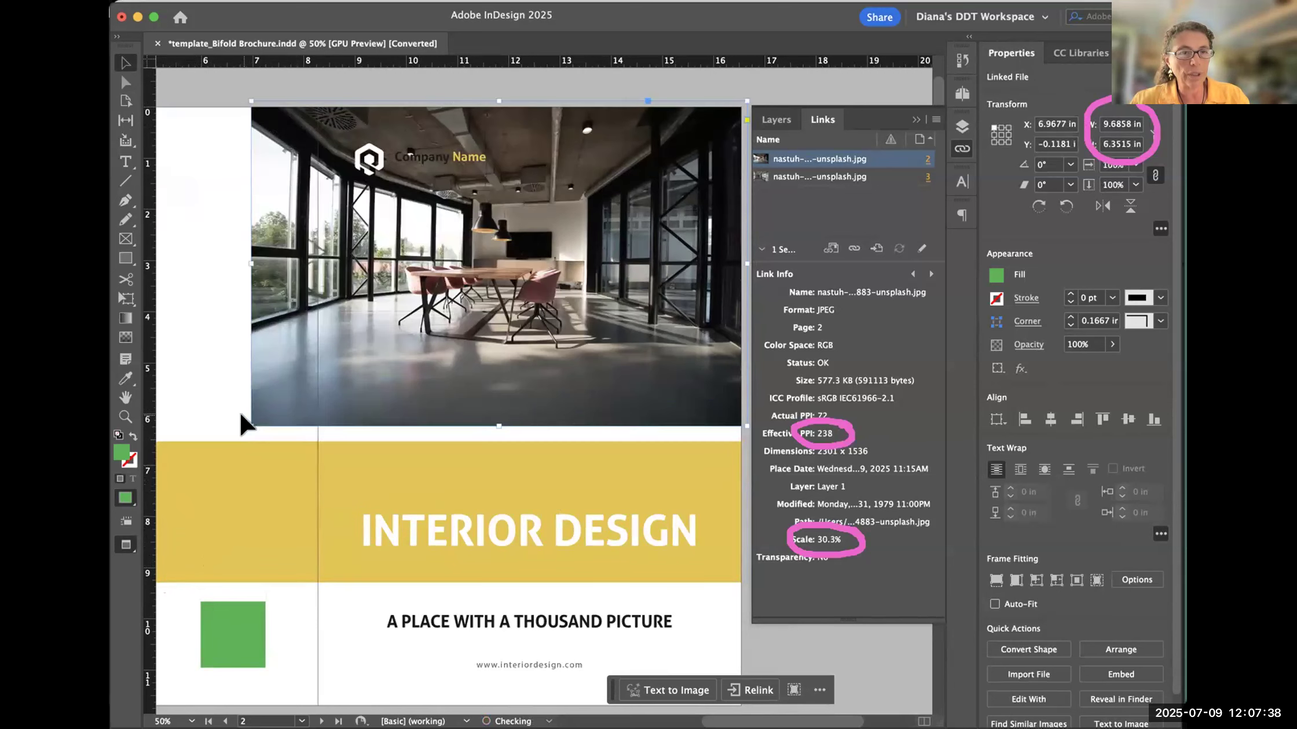
pyautogui.press('super+z')
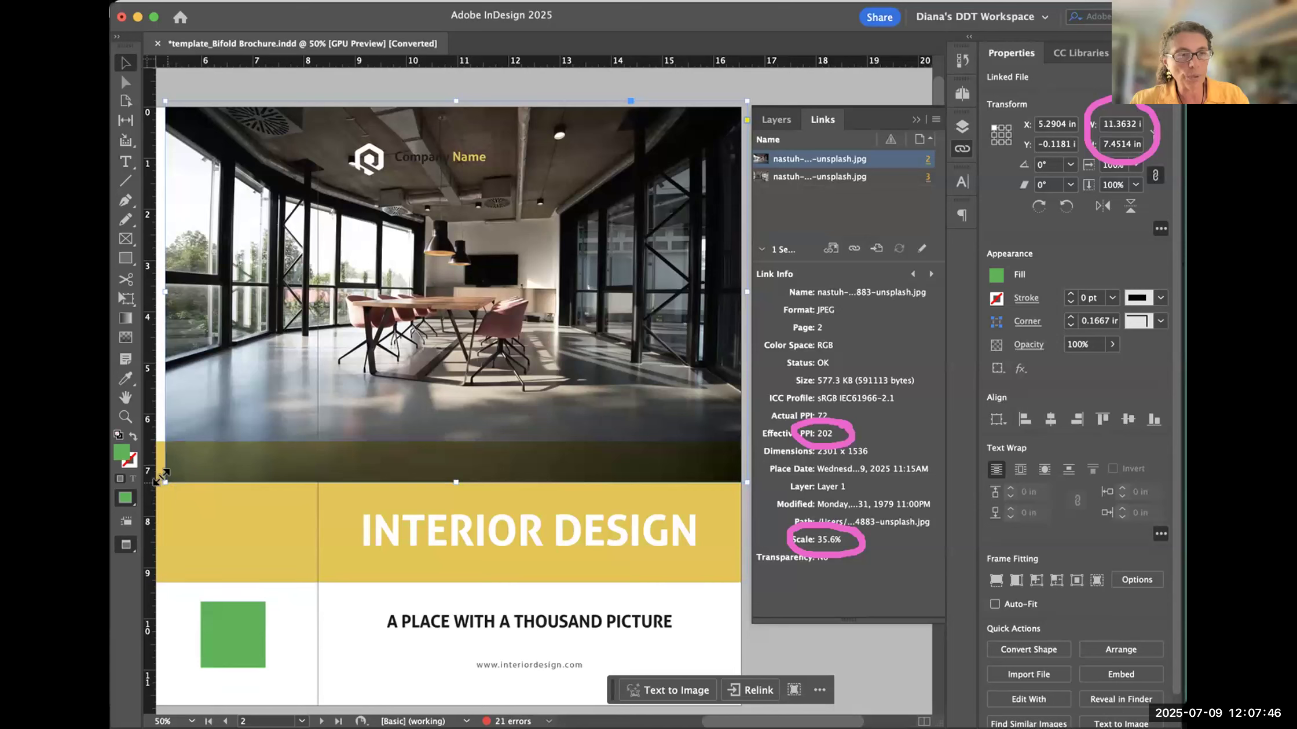
# - Try scaling the cover photo proportionally to widths of about 7.38, 9.58 and 17.88 in to compare its scale and effective PPI
pyautogui.moveTo(161, 478); pyautogui.dragTo(369, 348)
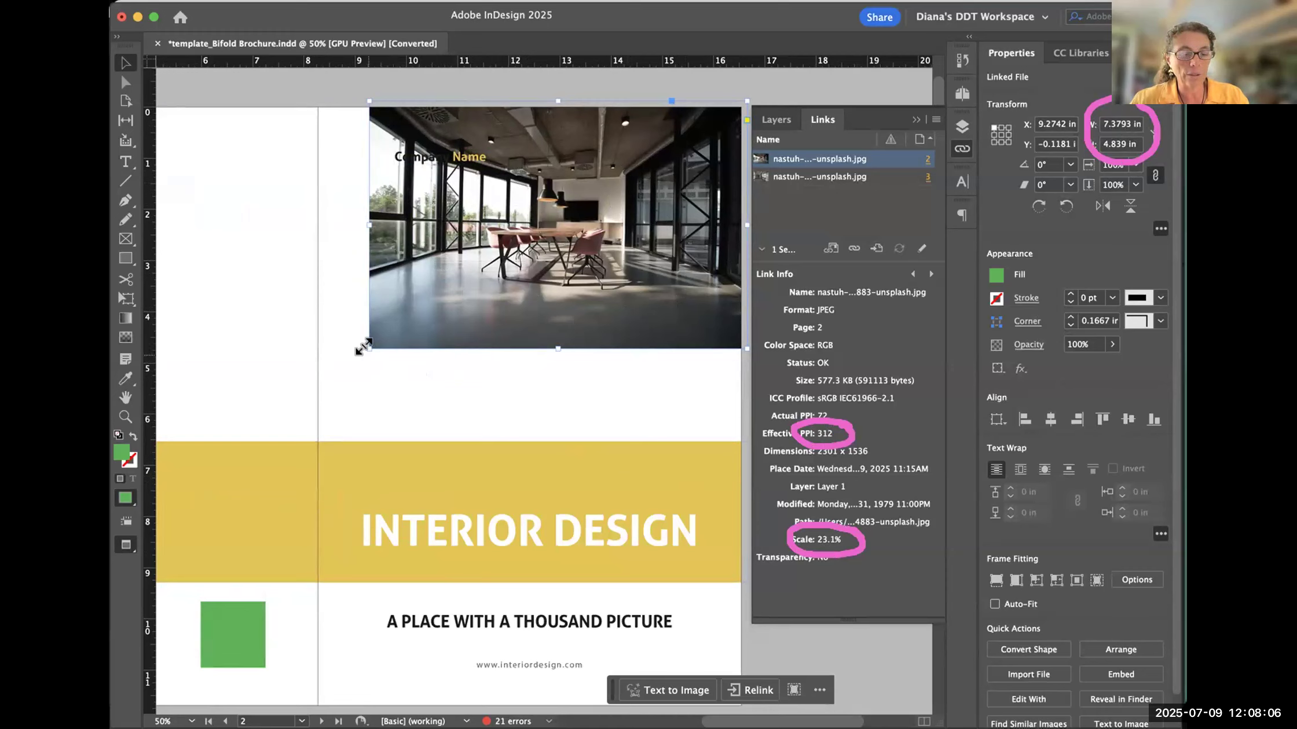
pyautogui.moveTo(363, 346); pyautogui.dragTo(261, 423)
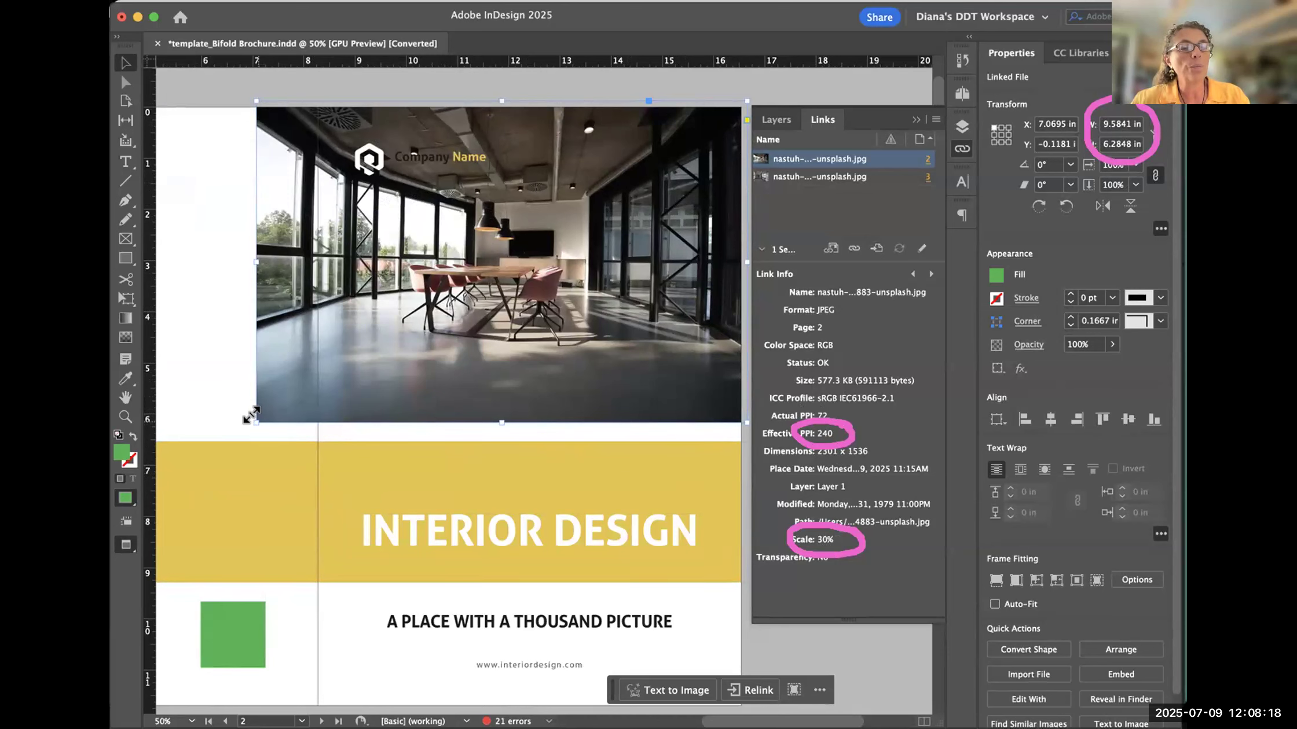
pyautogui.moveTo(251, 414)
pyautogui.mouseDown()
pyautogui.moveTo(136, 541)
pyautogui.moveTo(175, 550)
pyautogui.mouseUp()
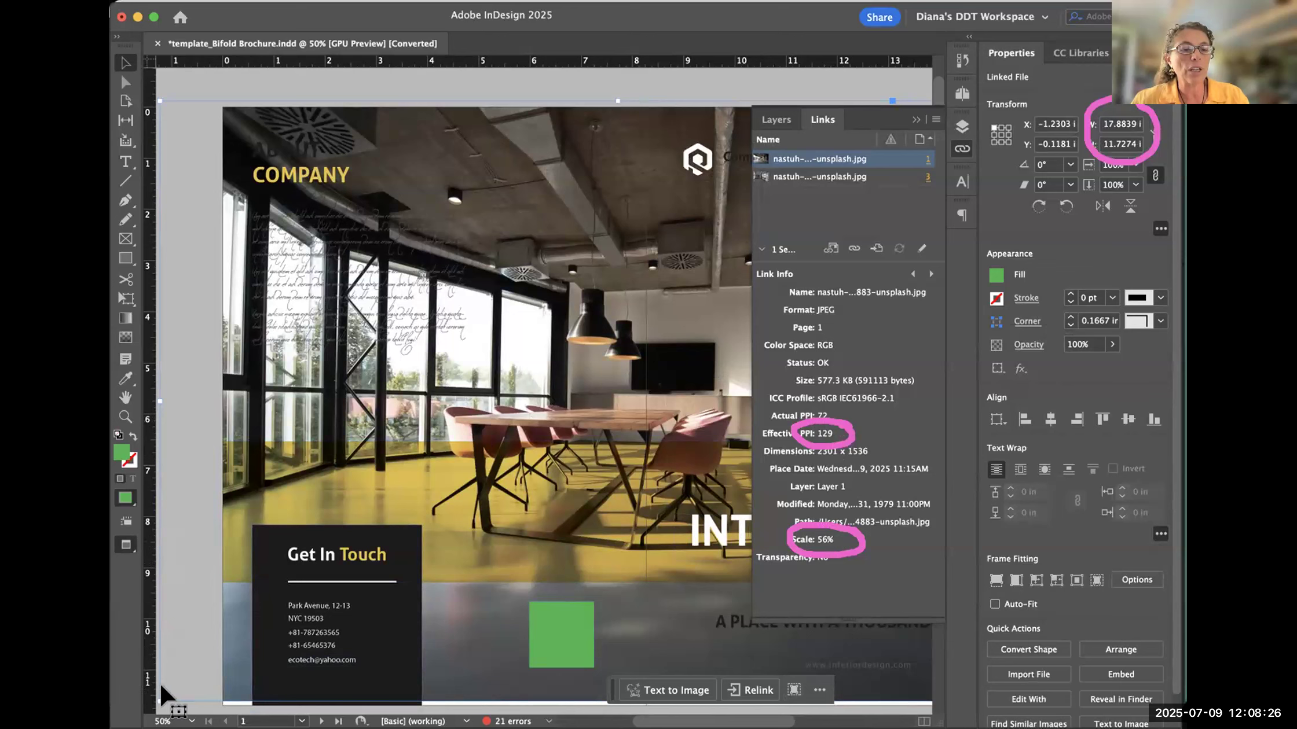
# - Scale the photo proportionally to about 8.39 × 5.5 in so it spans only the front cover, and deselect it
pyautogui.moveTo(160, 700); pyautogui.dragTo(646, 410)
pyautogui.press('space')
pyautogui.moveTo(572, 367); pyautogui.dragTo(155, 483)
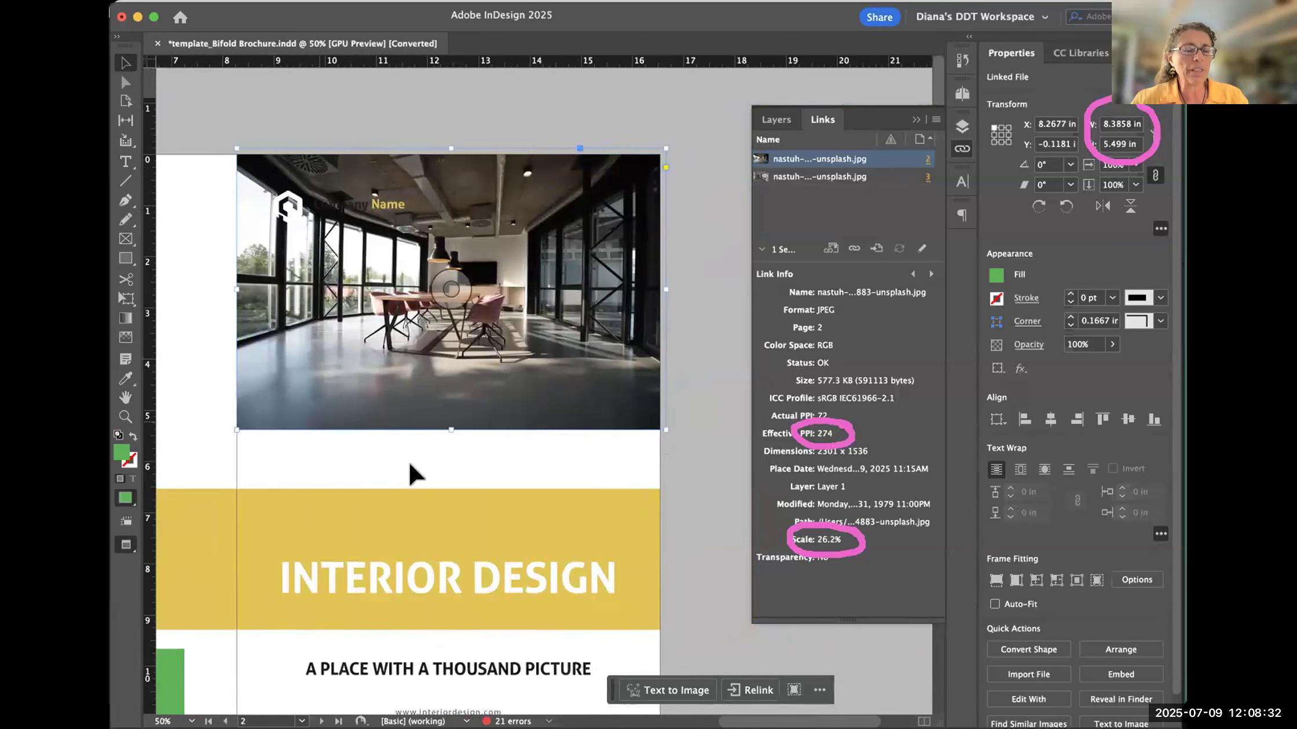
pyautogui.moveTo(332, 492); pyautogui.dragTo(524, 519)
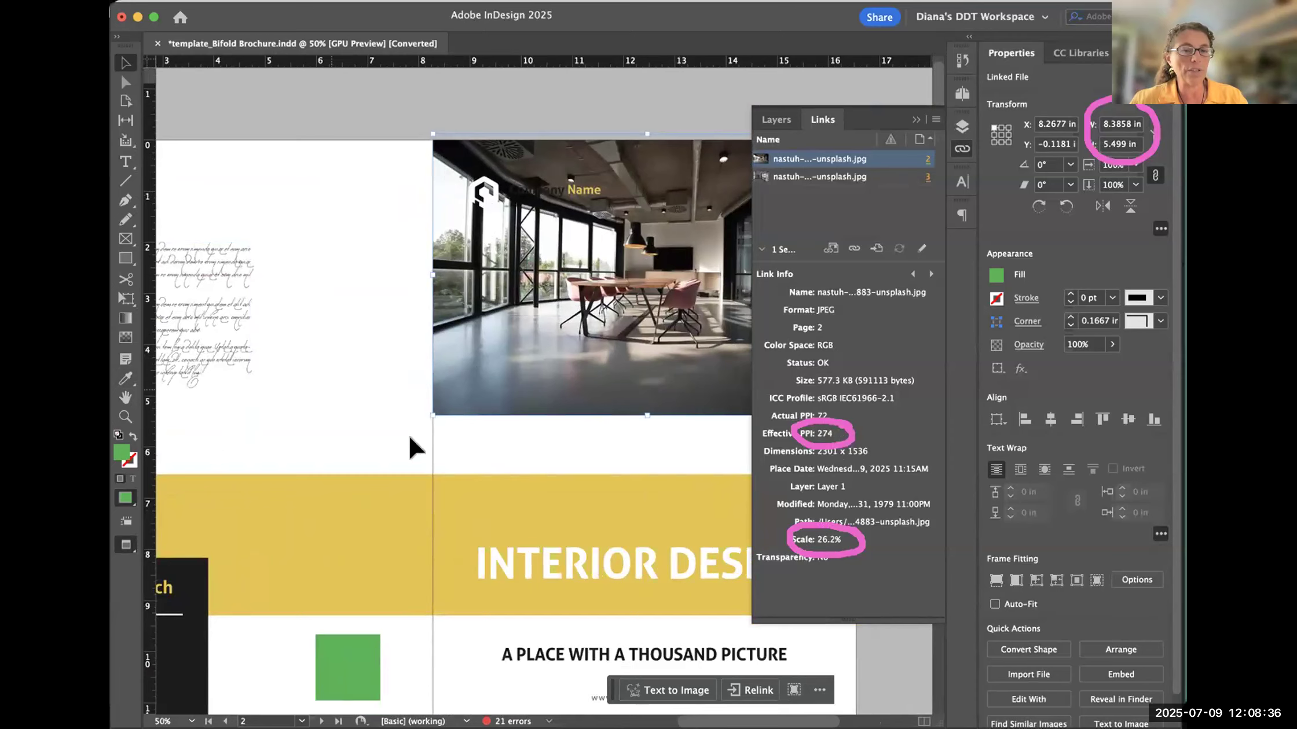
pyautogui.moveTo(588, 498); pyautogui.dragTo(463, 491)
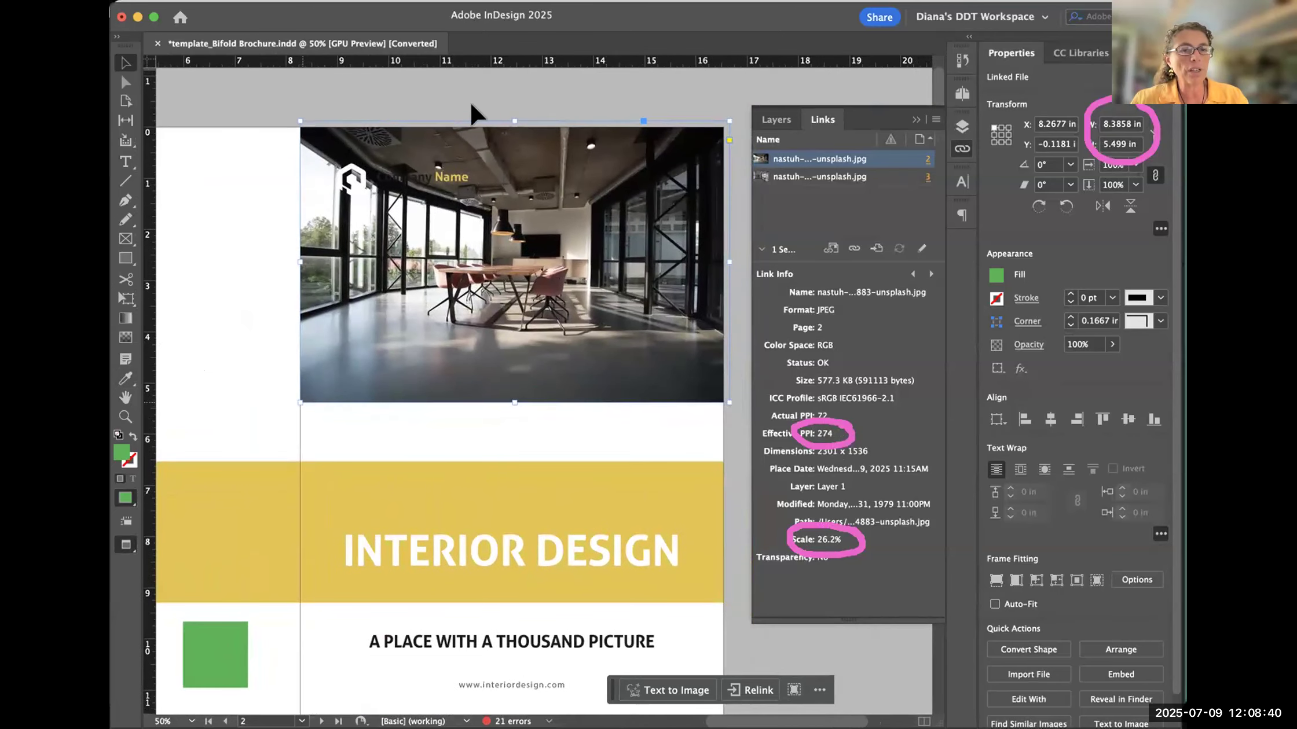
pyautogui.click(301, 402)
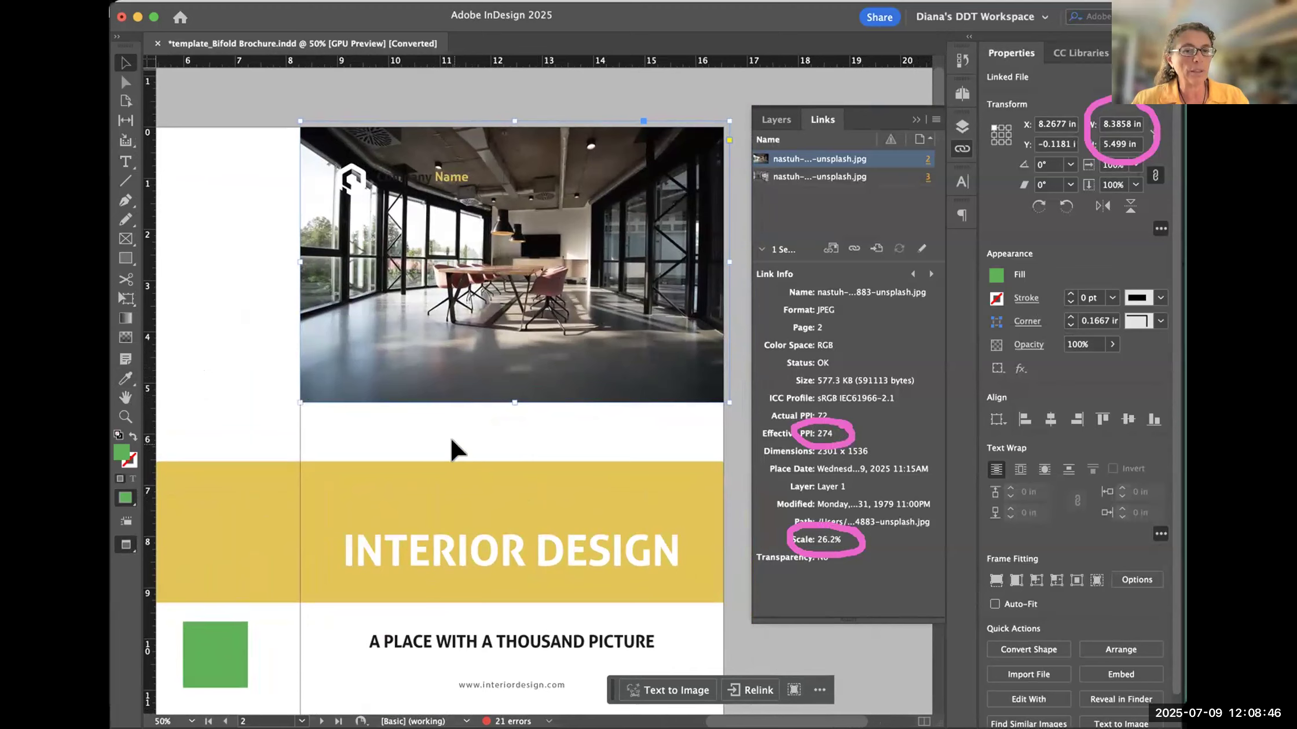
pyautogui.click(468, 441)
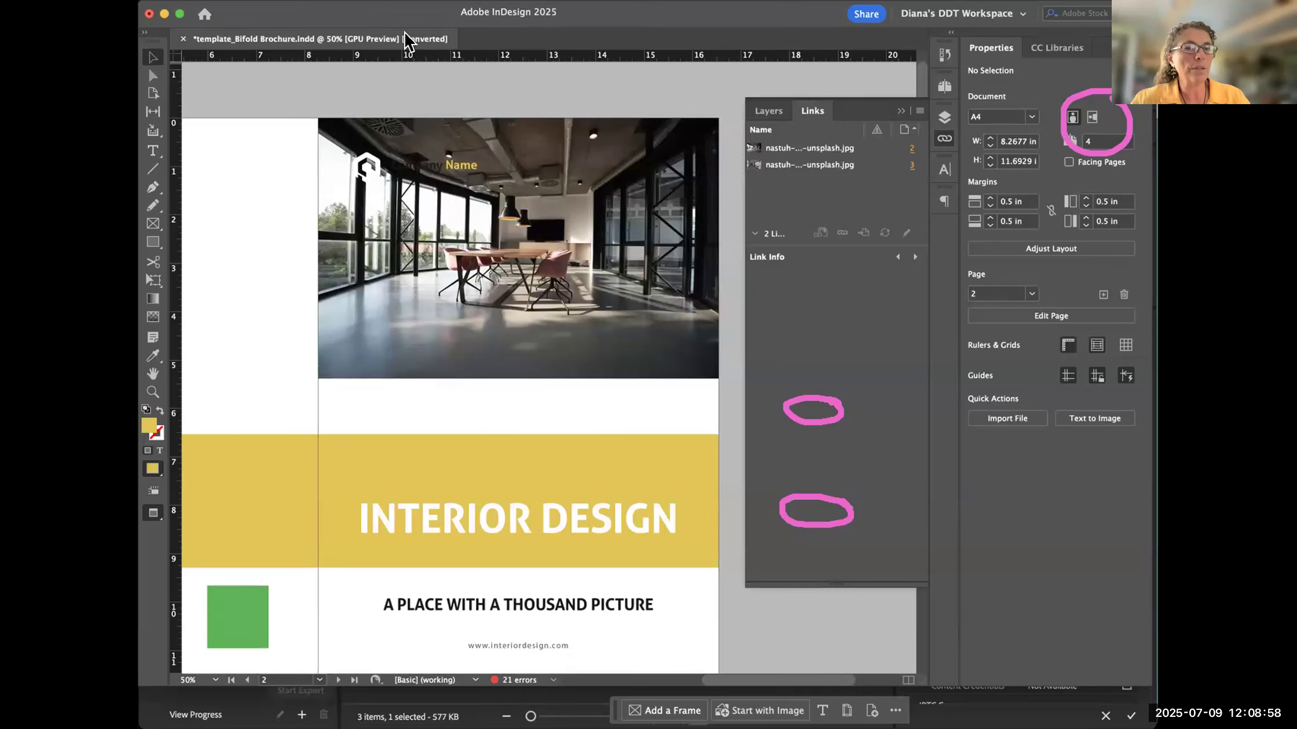
# - Create a new one-page Letter print document in inches, 8.5 × 11 in, and collapse the linked-files list
pyautogui.press('super+n')
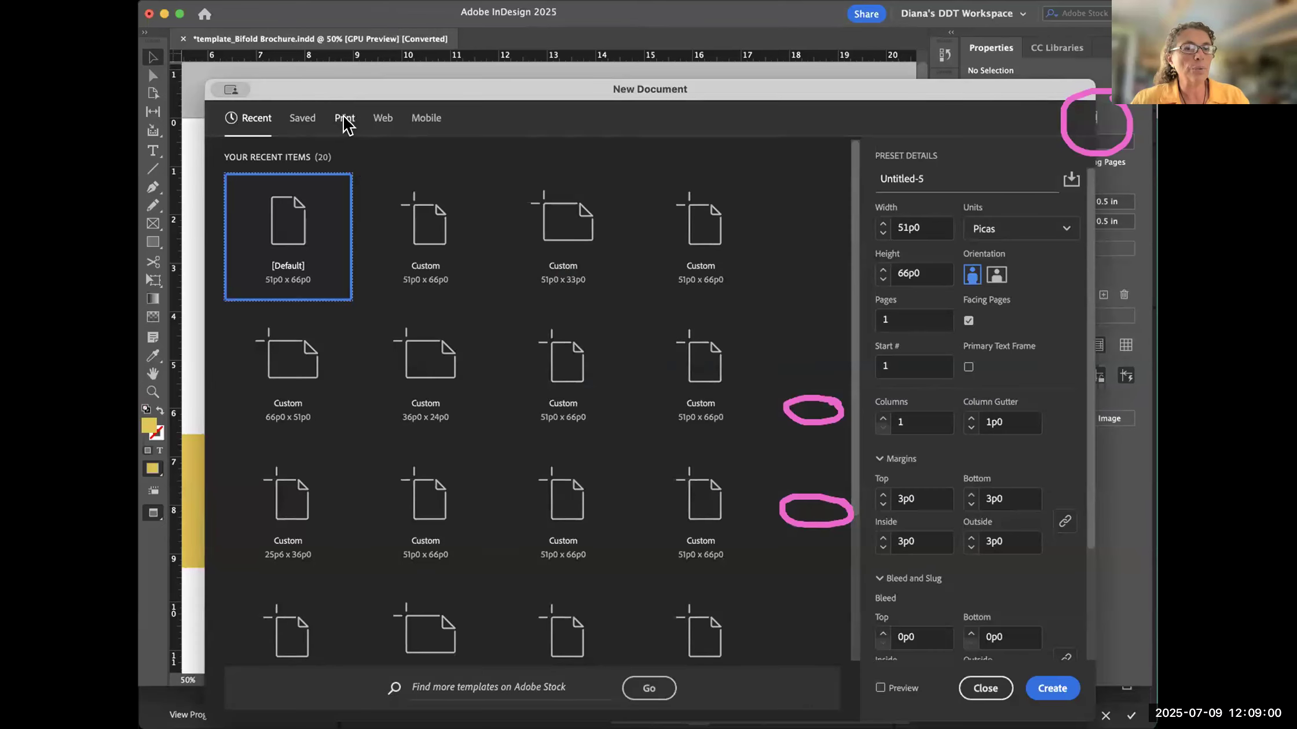
pyautogui.click(344, 118)
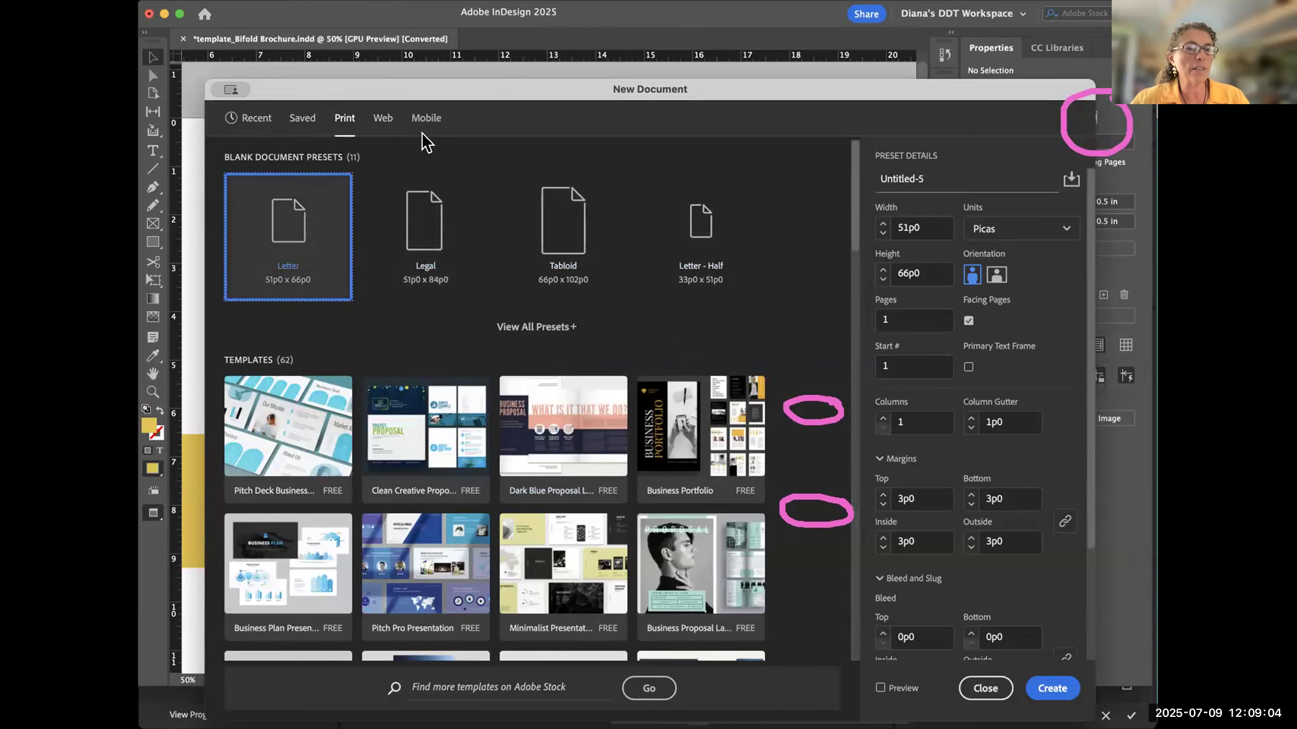
pyautogui.click(1037, 229)
pyautogui.click(1019, 307)
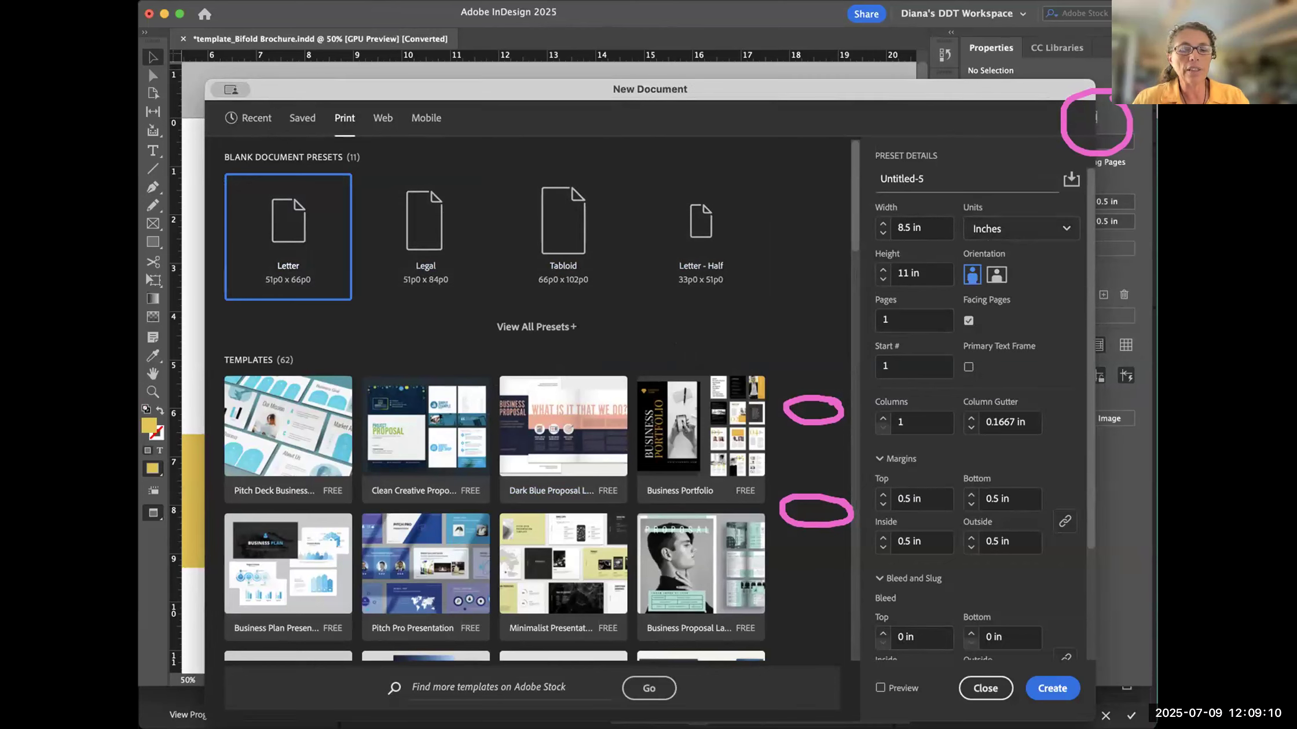
pyautogui.click(1051, 694)
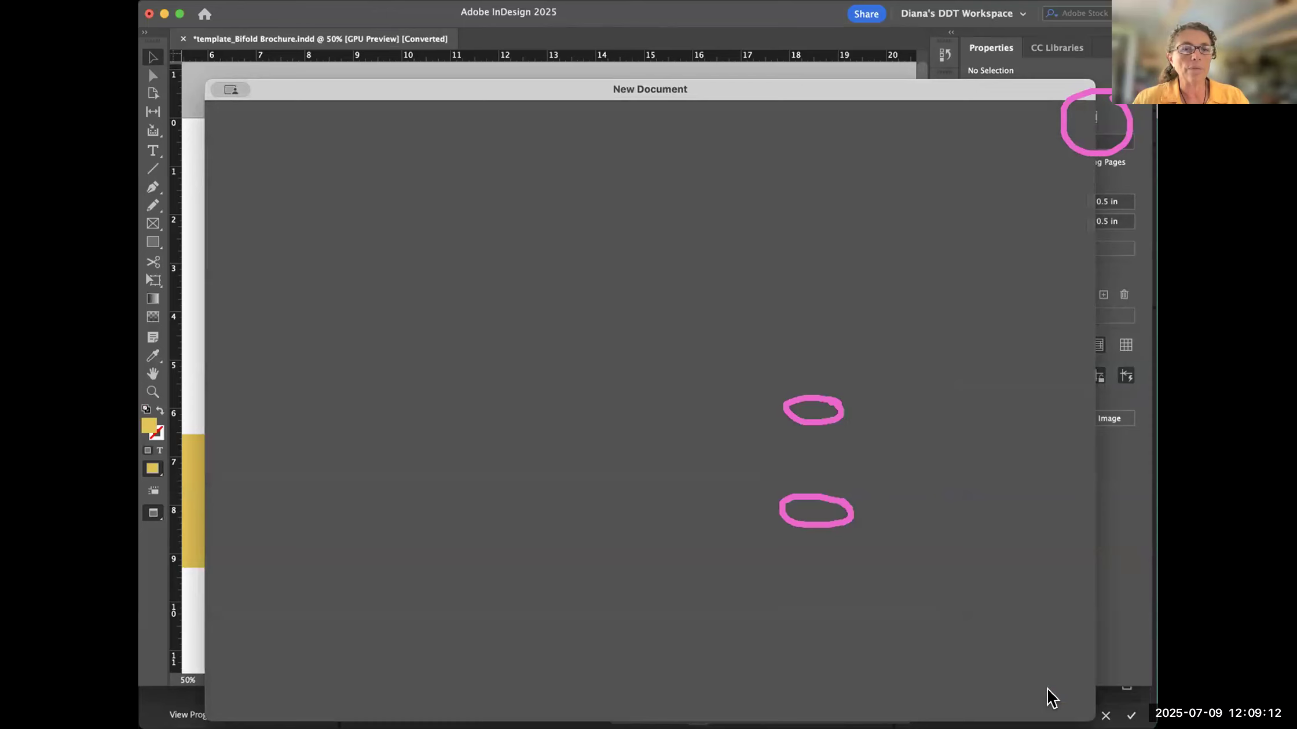
pyautogui.moveTo(471, 247); pyautogui.dragTo(389, 242)
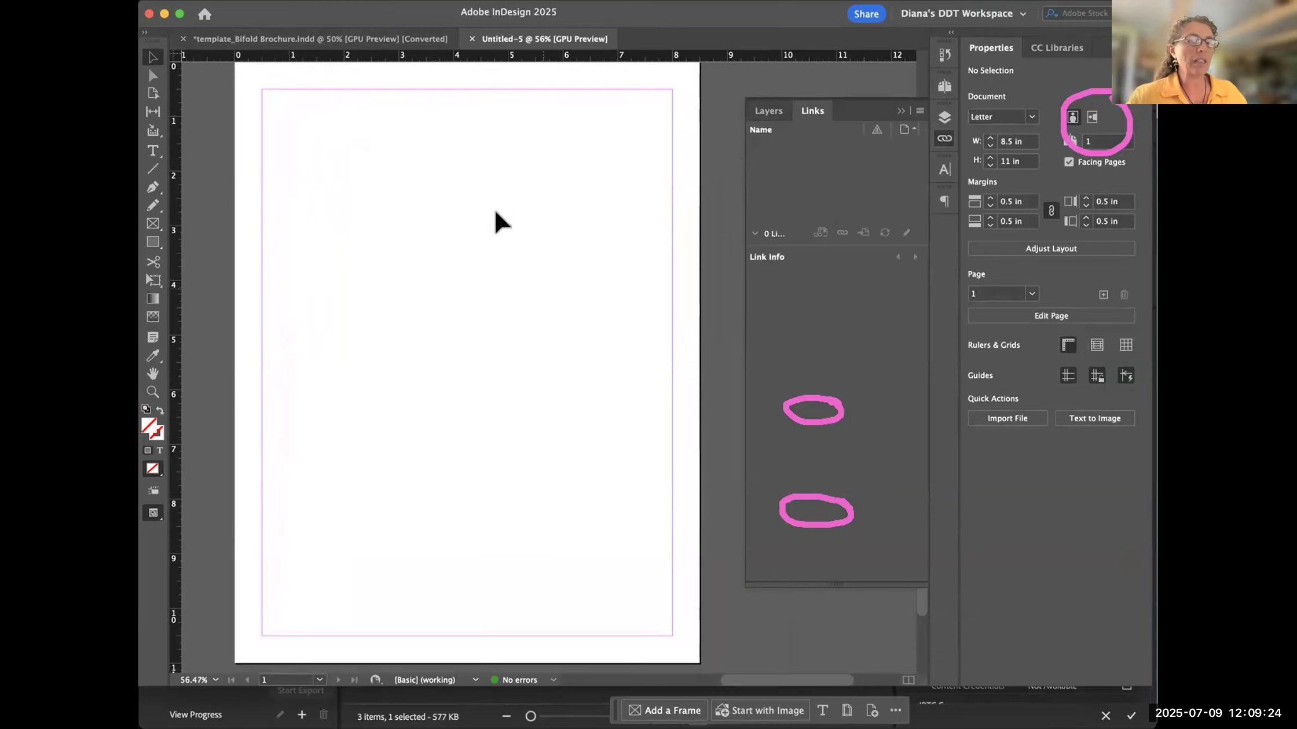
pyautogui.click(900, 110)
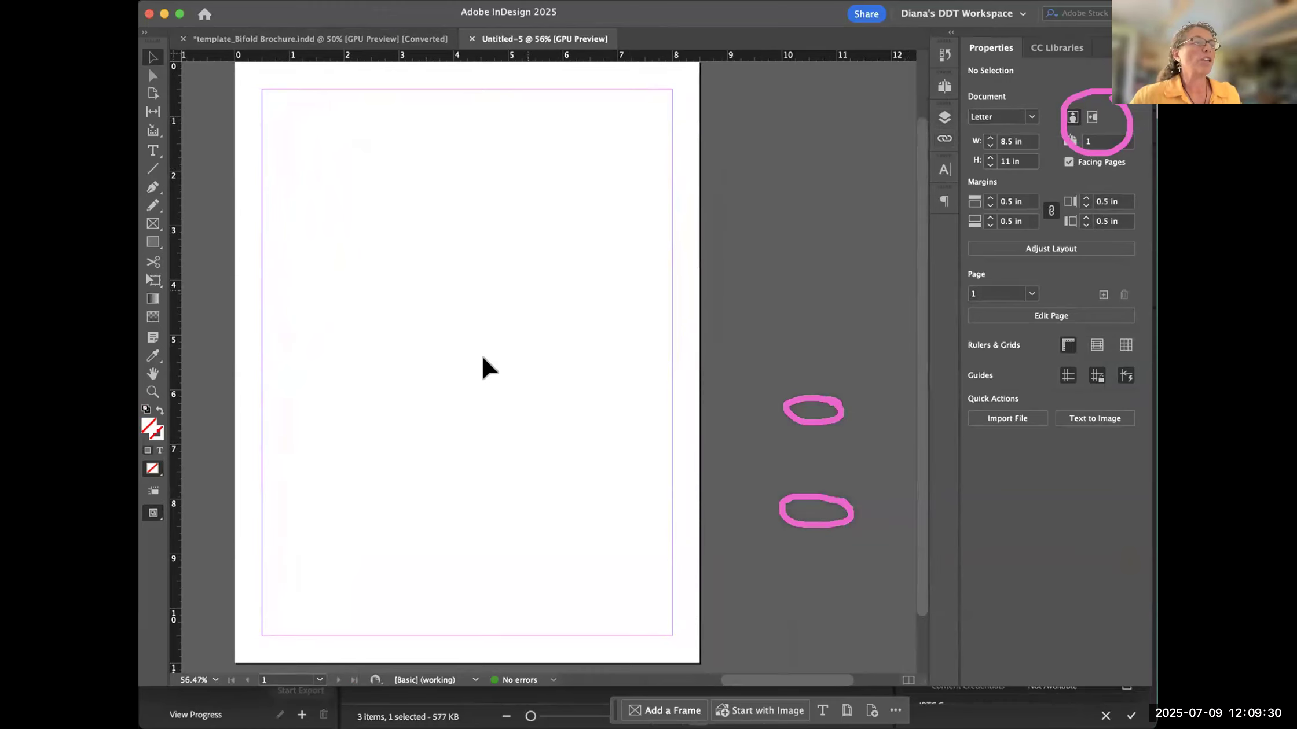
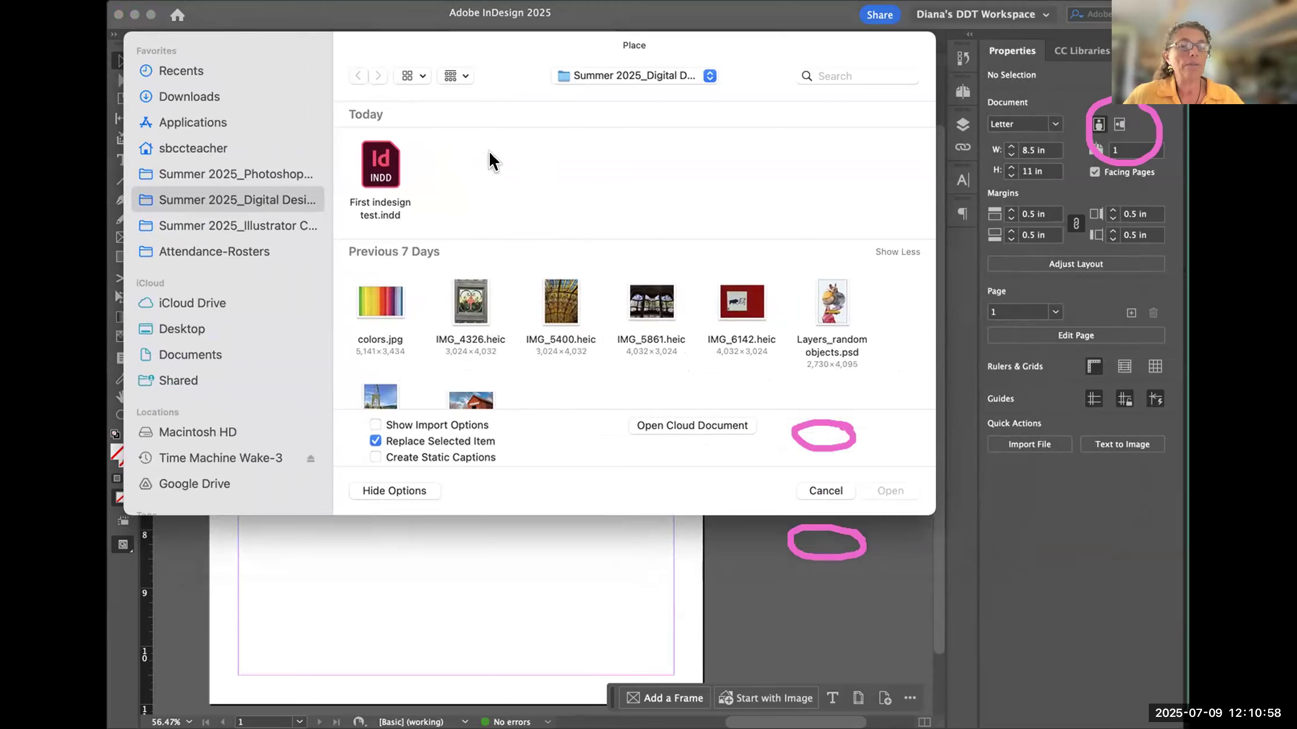
# - Show the class folder's files in a single name-ordered list for placing, and open the "Missing files and replace fonts" folder
pyautogui.scroll(-10, 515, 278)
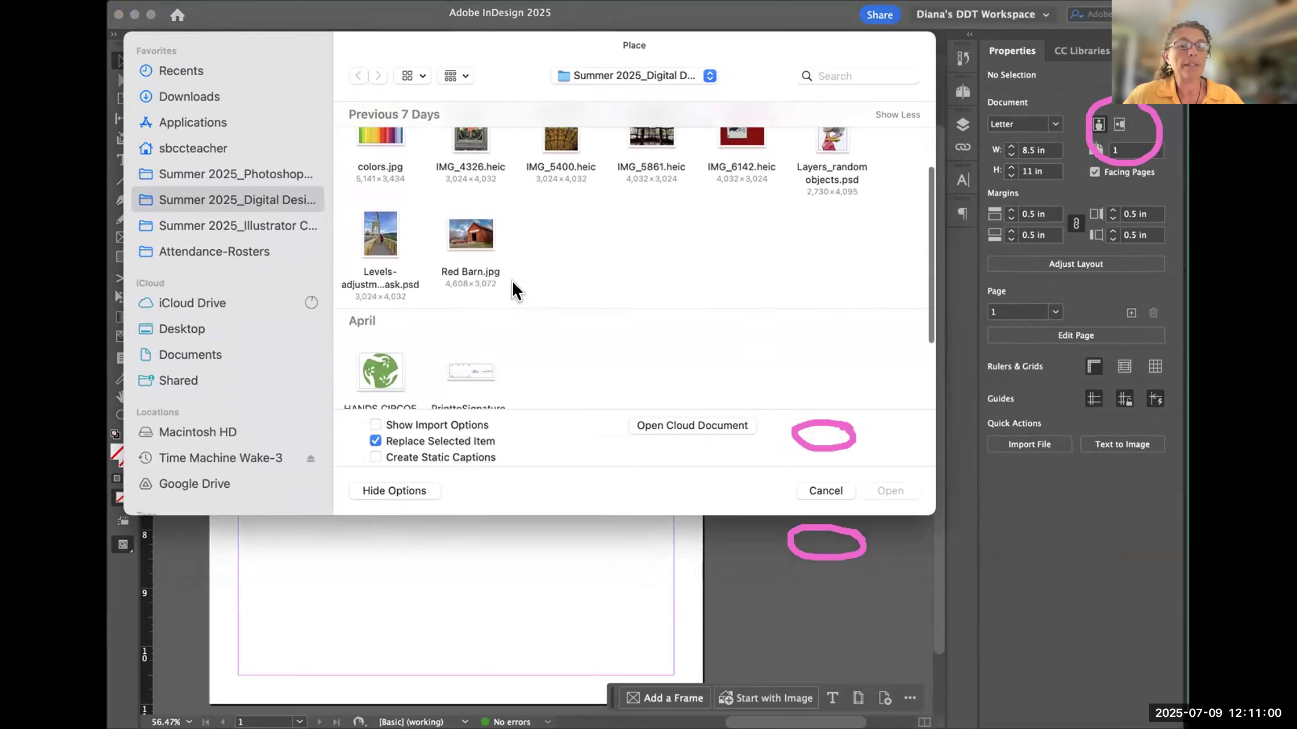
pyautogui.scroll(10, 511, 277)
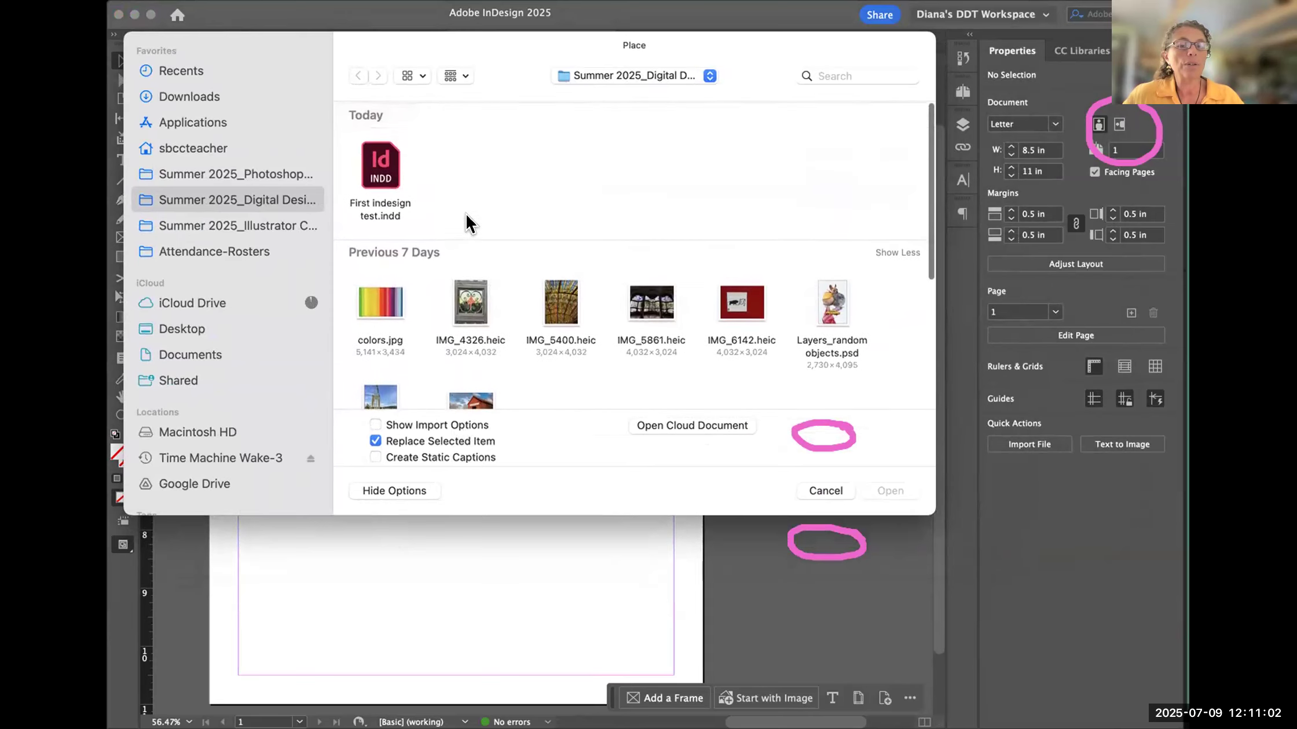
pyautogui.scroll(-3, 463, 226)
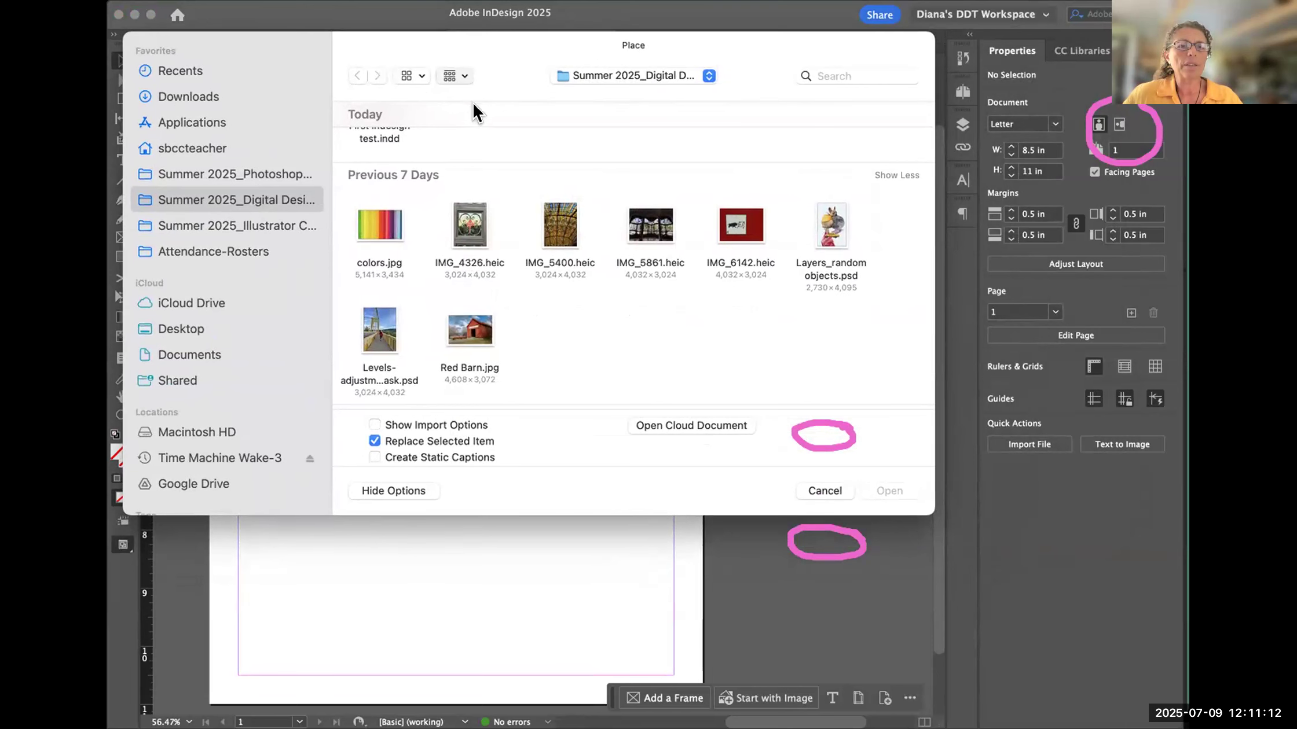
pyautogui.click(512, 49)
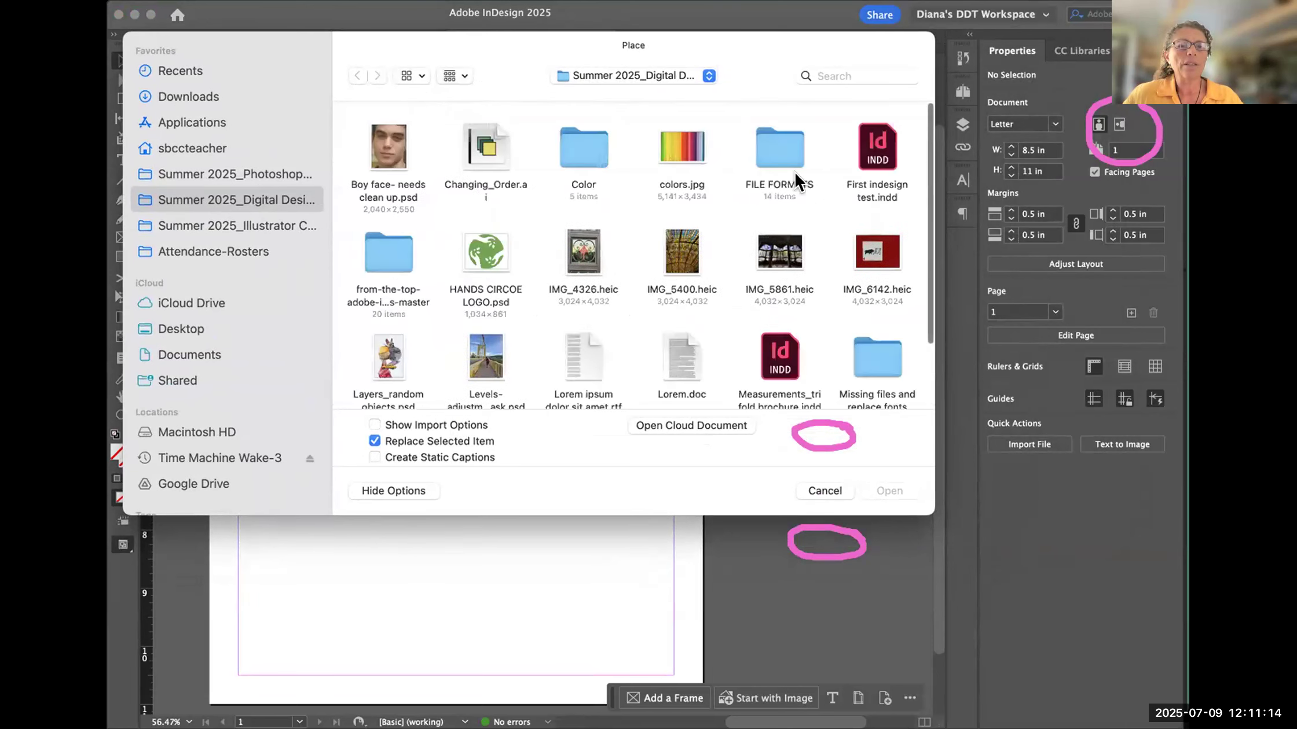
pyautogui.scroll(-5, 867, 237)
pyautogui.doubleClick(866, 237)
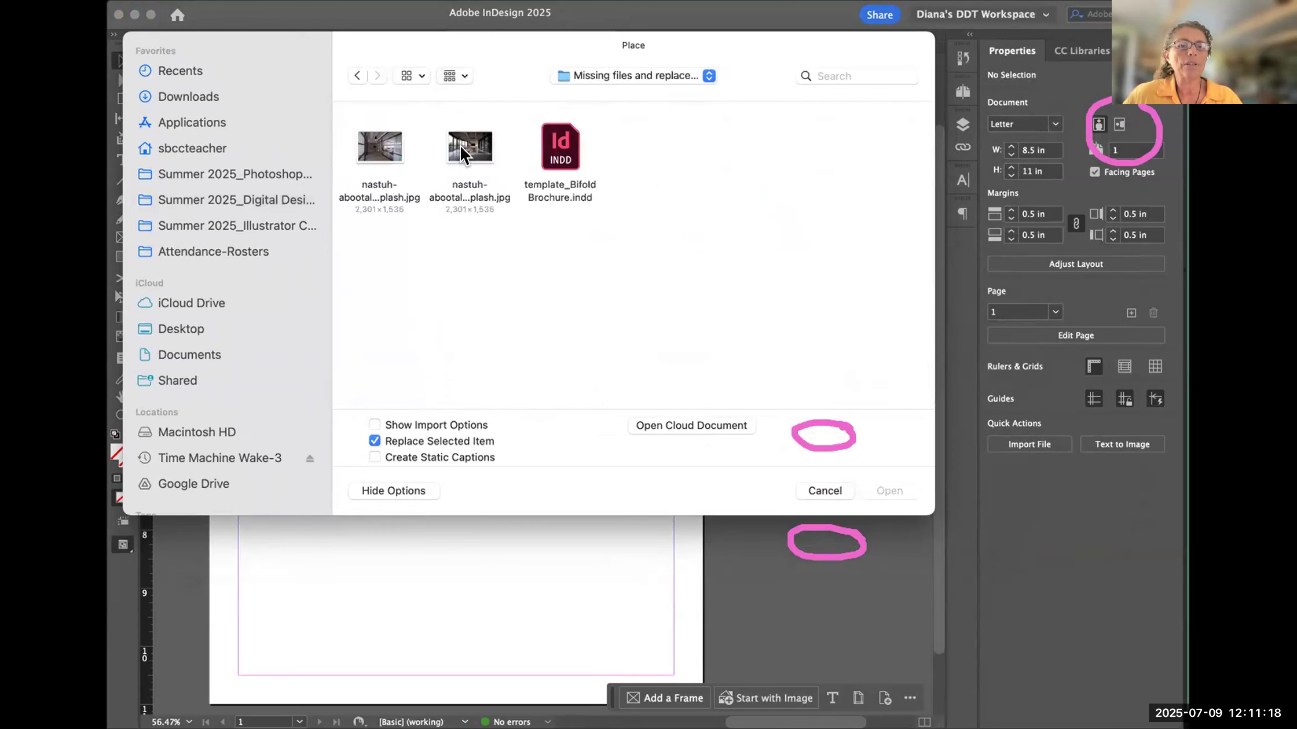
pyautogui.click(463, 148)
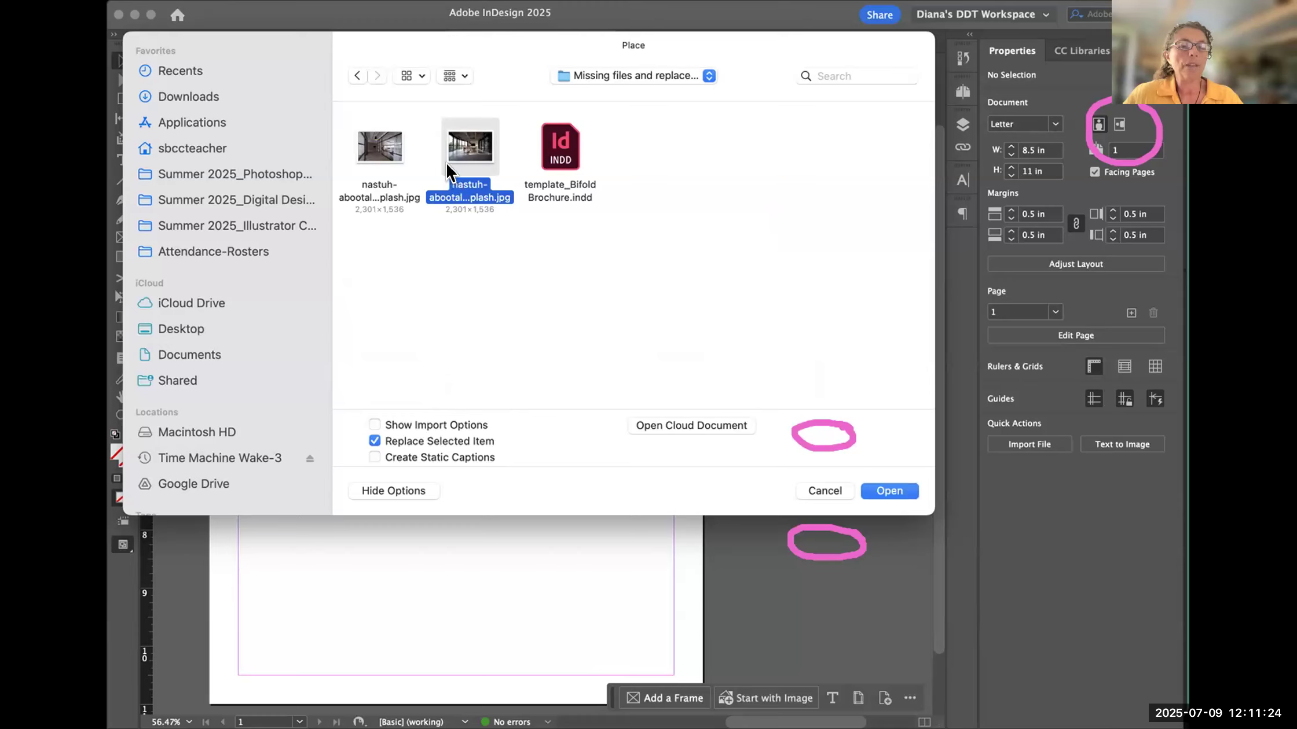
pyautogui.click(885, 492)
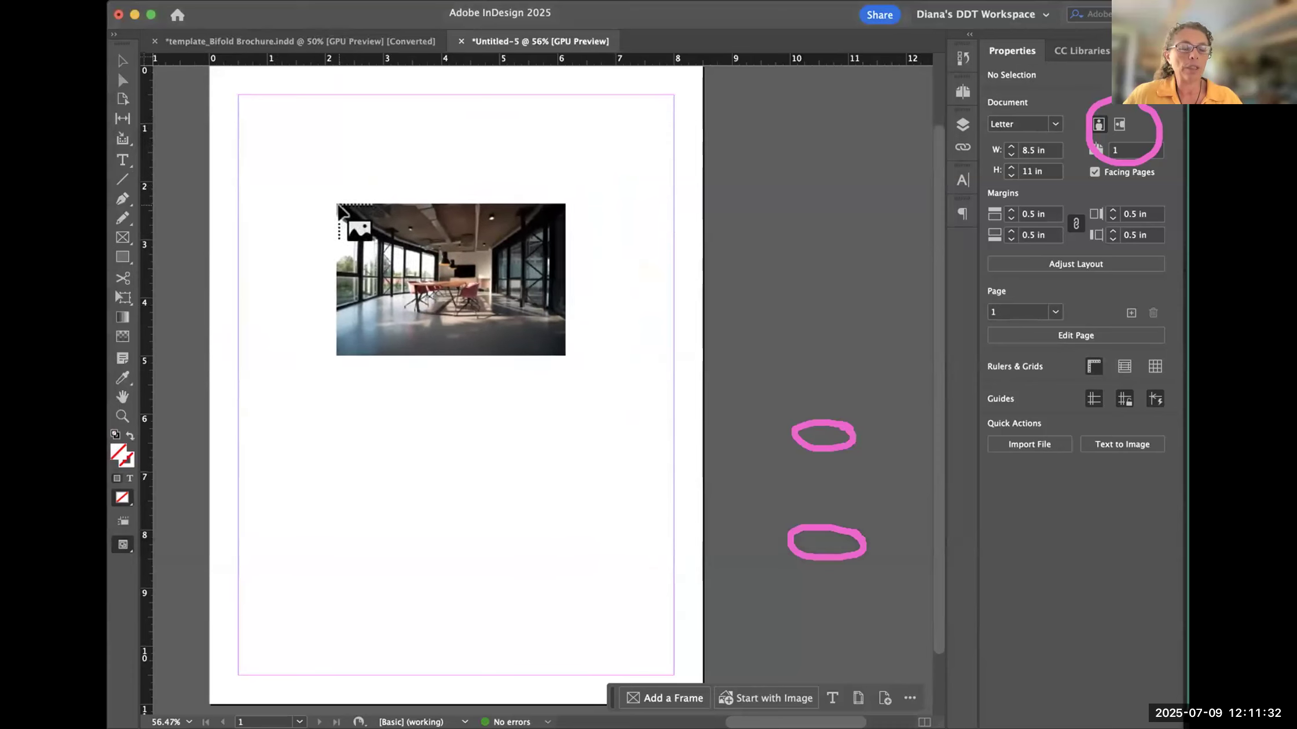
pyautogui.press('Escape')
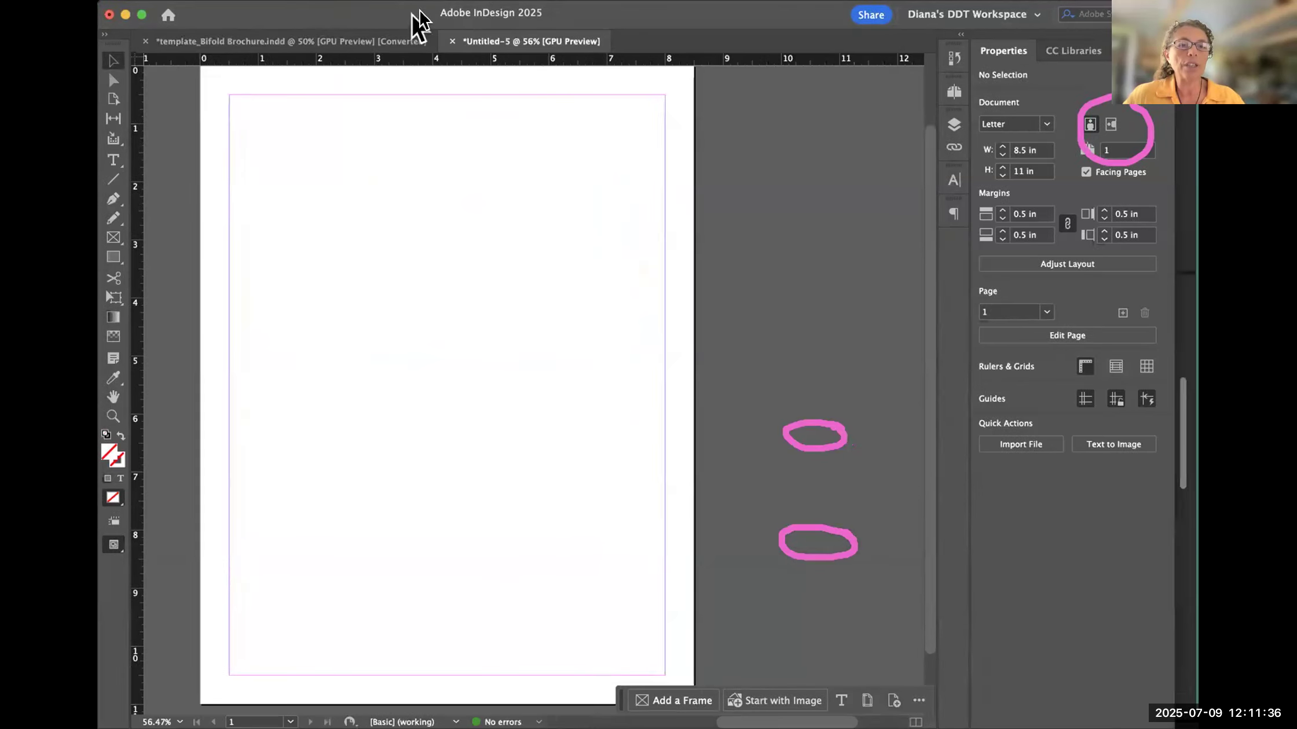
# - Move the InDesign window aside and narrow the Bridge window to view the conference-room photo's metadata alongside the blank document
pyautogui.moveTo(411, 14); pyautogui.dragTo(754, 19)
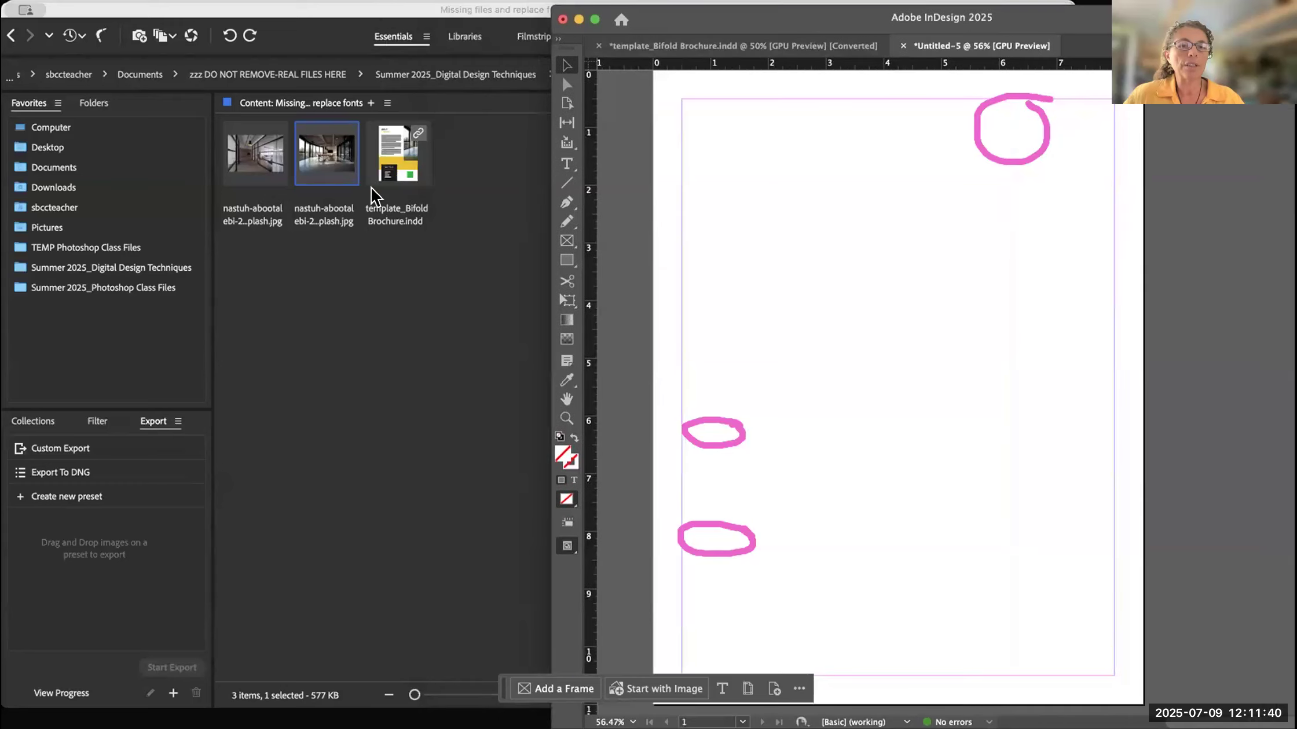
pyautogui.click(315, 156)
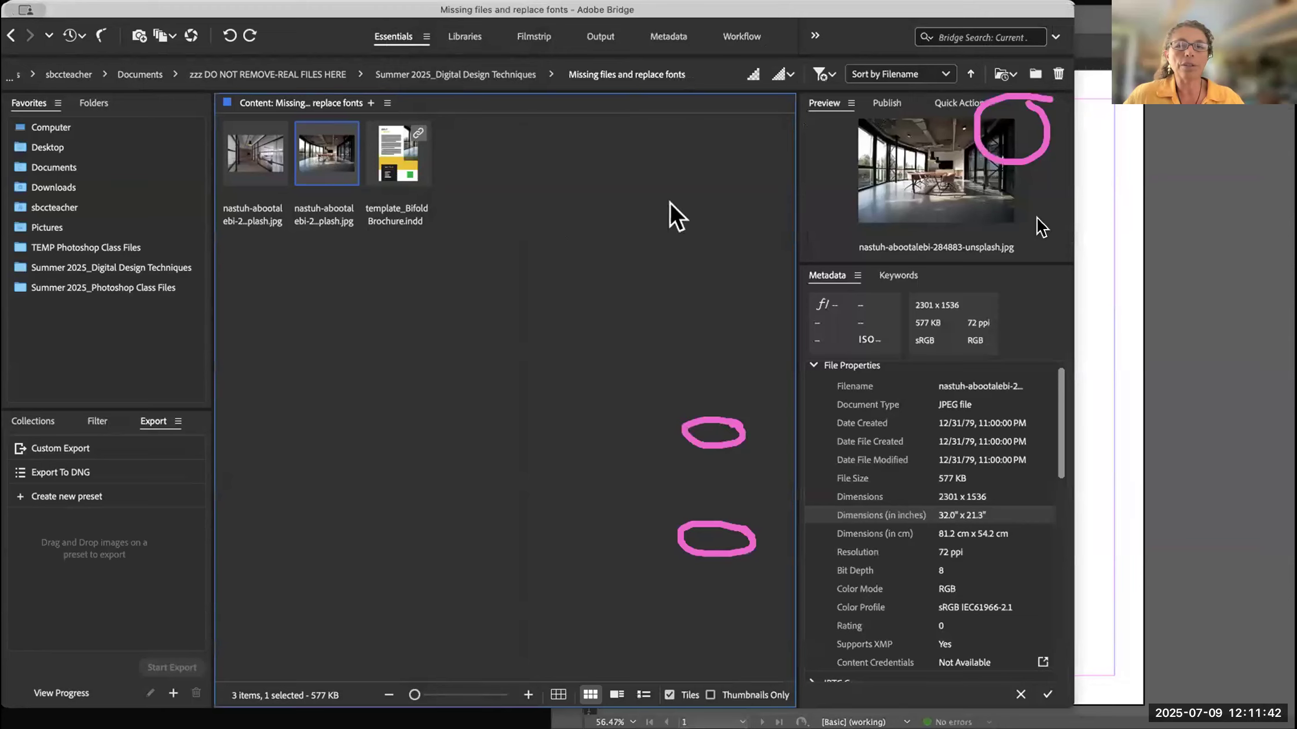
pyautogui.click(1071, 243)
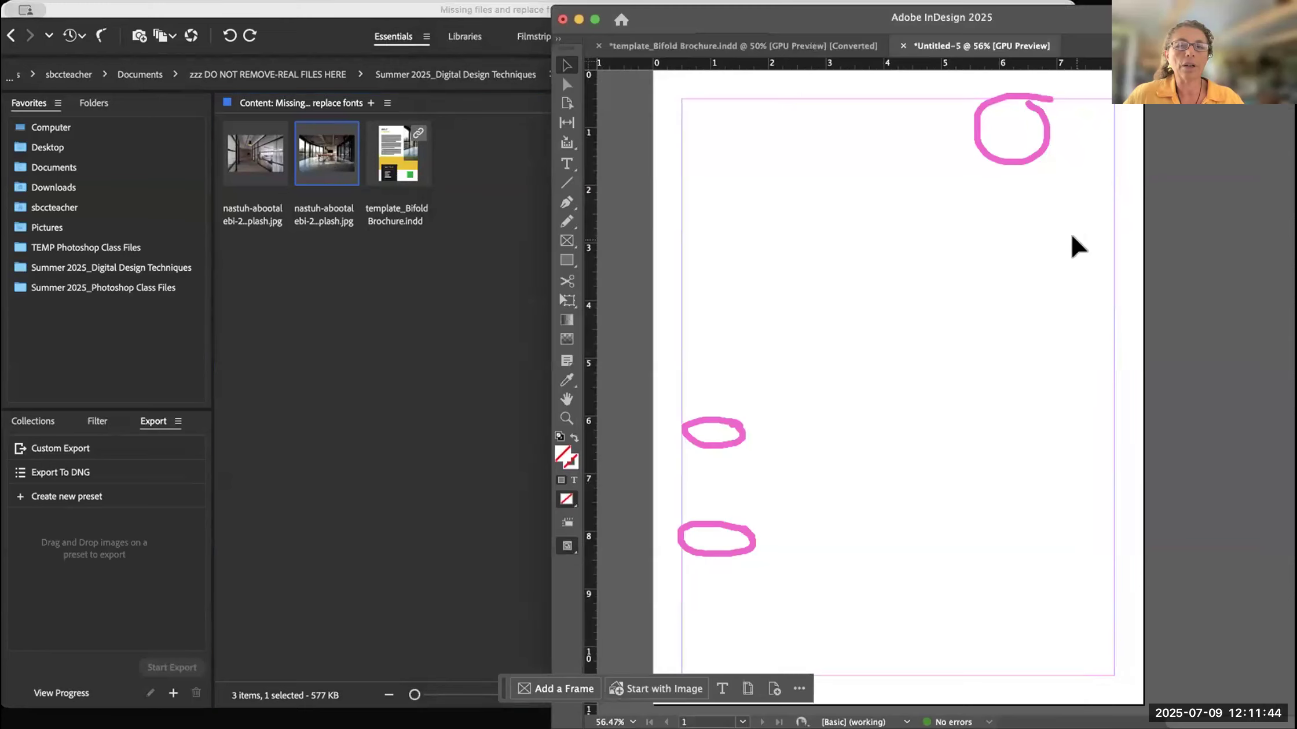
pyautogui.click(472, 321)
pyautogui.moveTo(1070, 172); pyautogui.dragTo(825, 173)
pyautogui.moveTo(575, 191); pyautogui.dragTo(812, 209)
pyautogui.press('Escape')
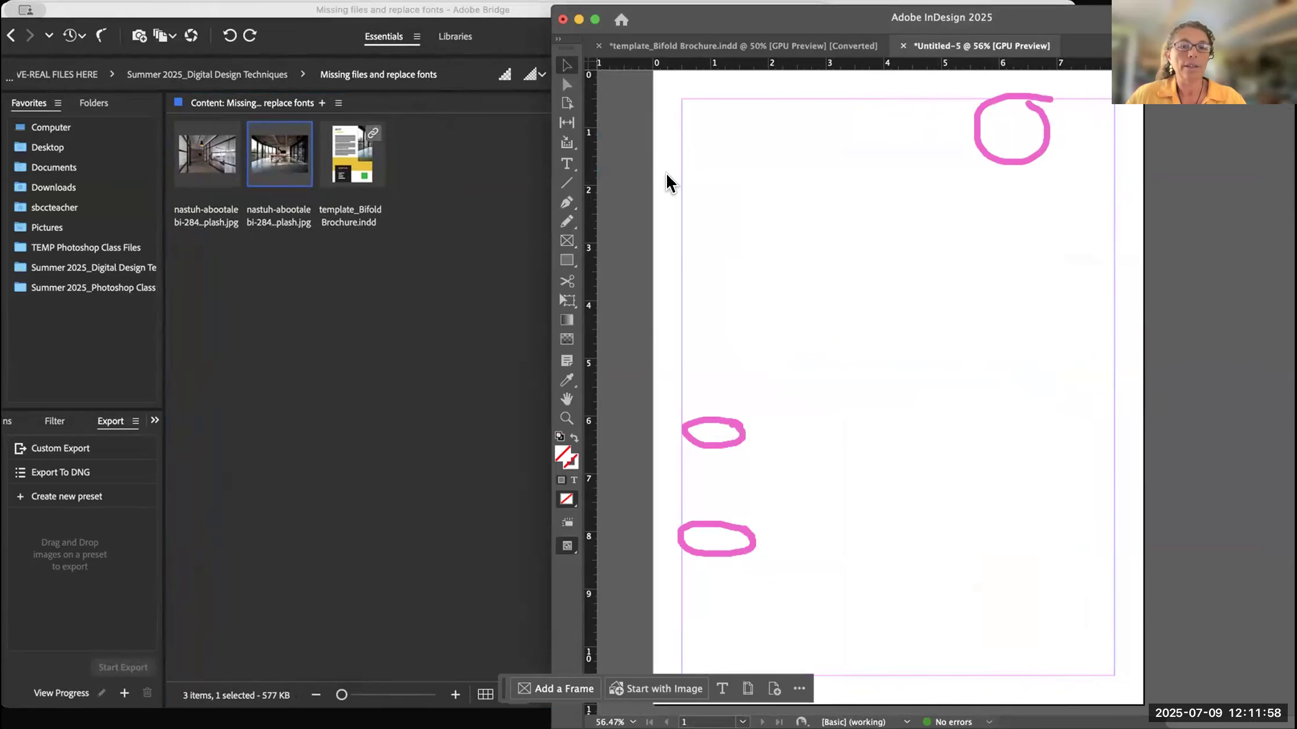
# - Place the conference-room photo at full size on the Letter page at about X 1.56 in, Y 1.58 in, with the InDesign window moved back
pyautogui.press('super+d')
pyautogui.click(542, 142)
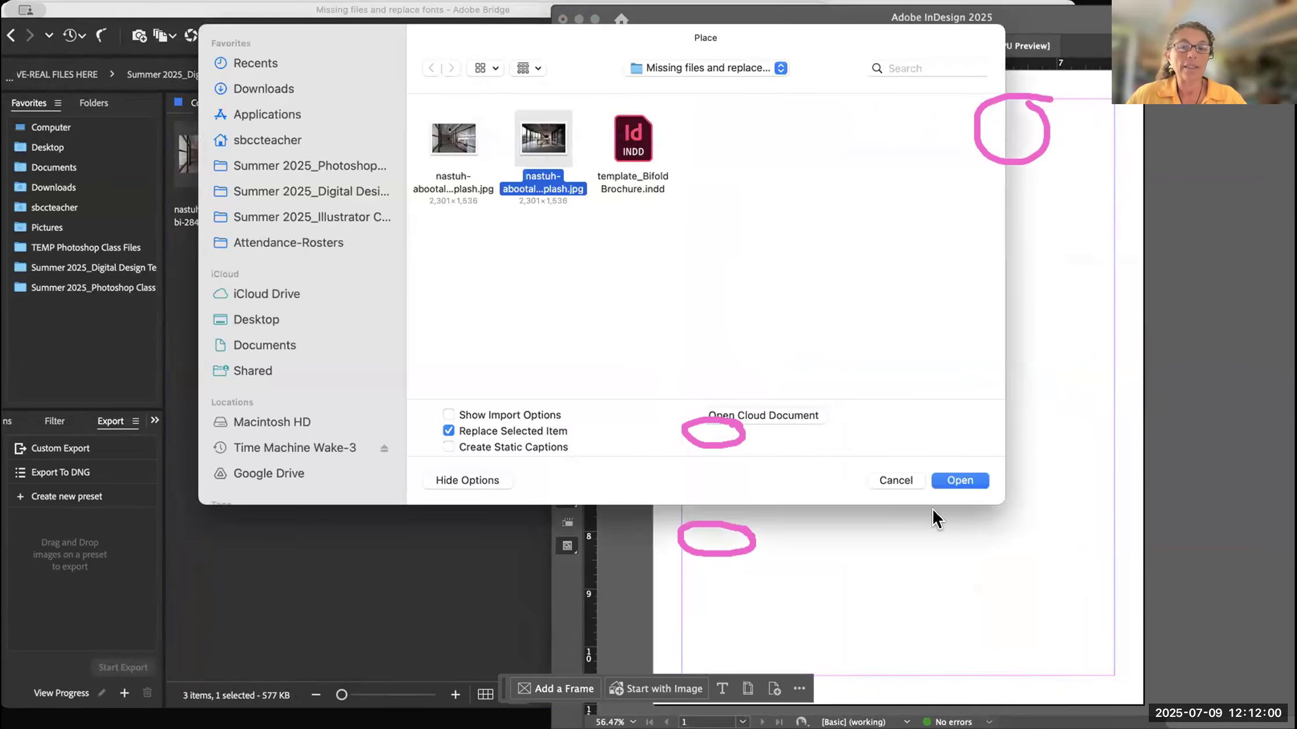
pyautogui.click(960, 480)
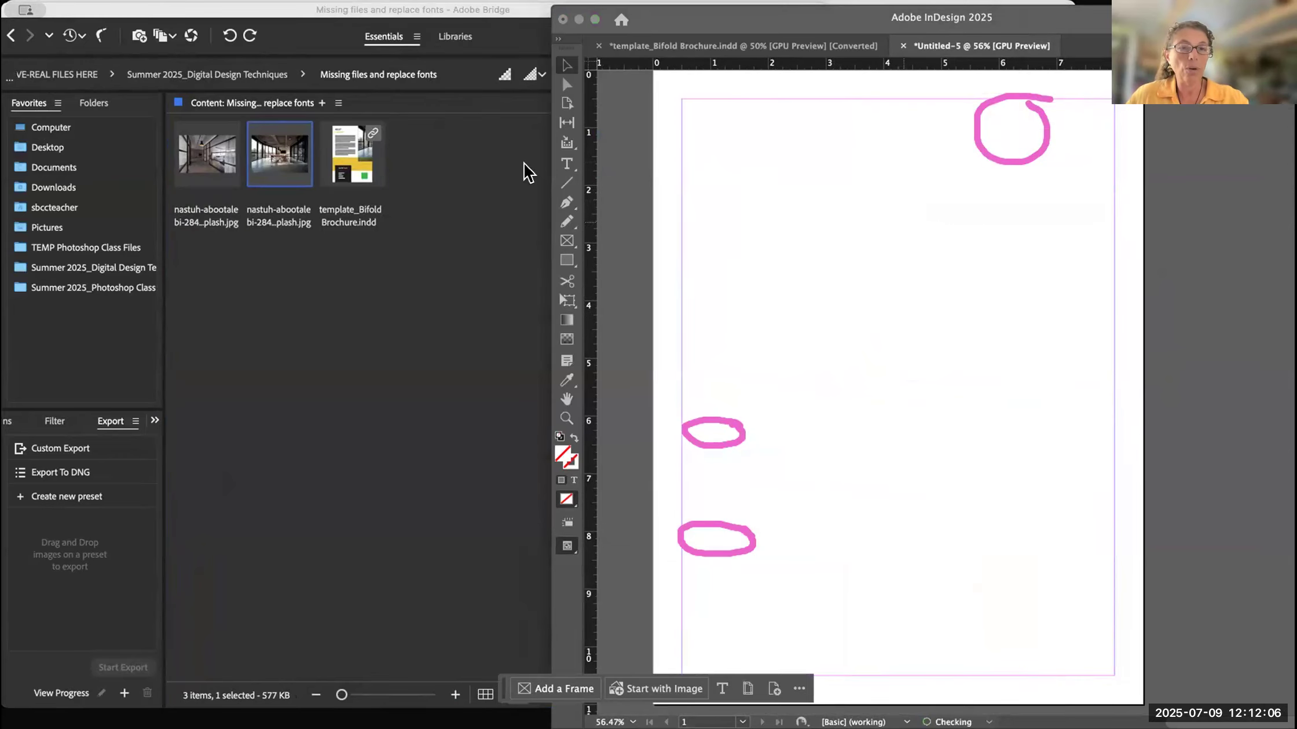
pyautogui.click(310, 168)
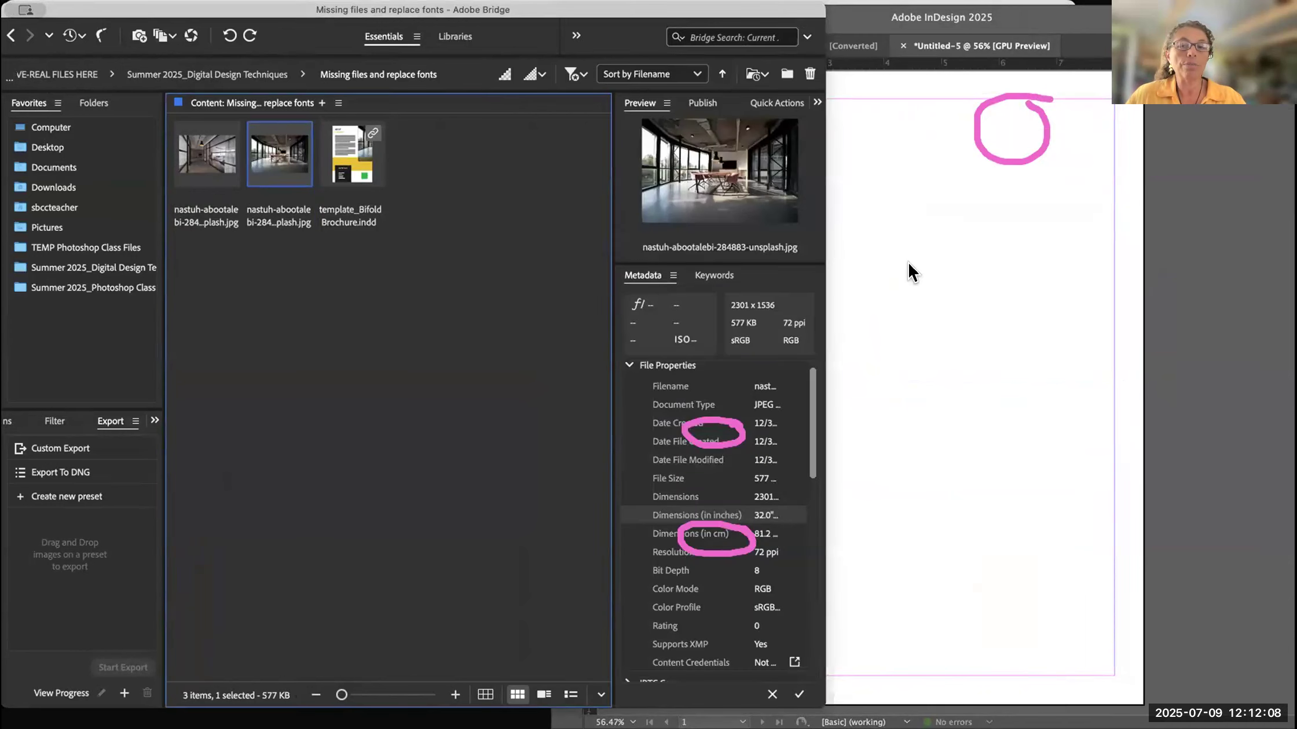
pyautogui.click(876, 249)
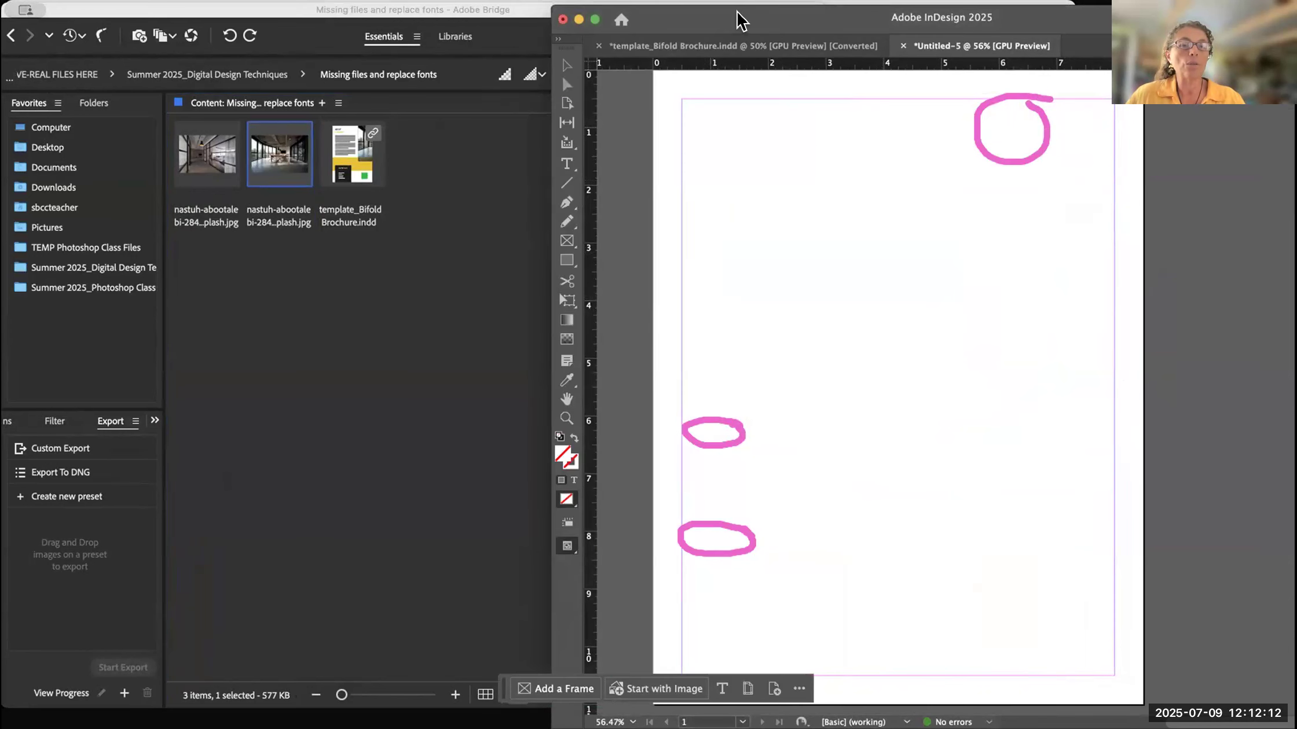
pyautogui.moveTo(738, 13); pyautogui.dragTo(295, 9)
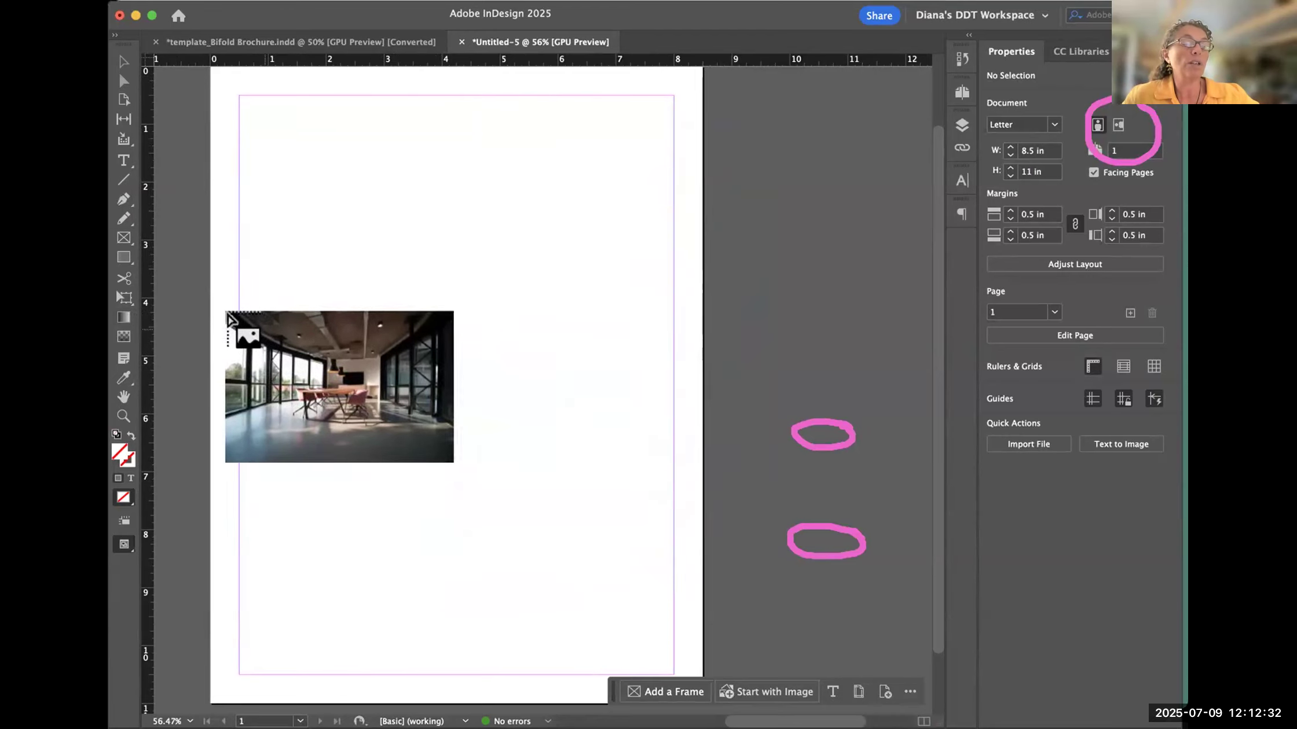
pyautogui.click(300, 157)
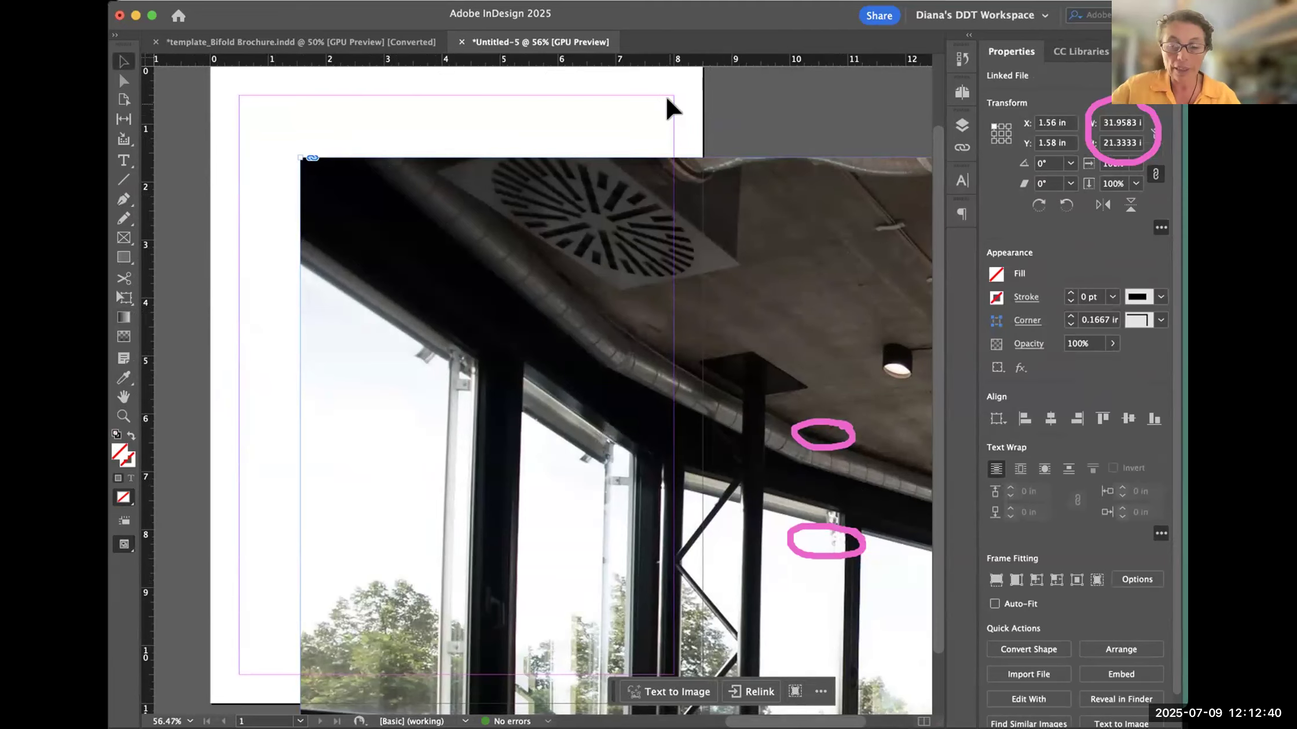
# - Move the placed photo to about X 2.2 in, Y 0 in, with its whole frame in view
pyautogui.press('super+minus')
pyautogui.press('super+minus')
pyautogui.press('super+minus')
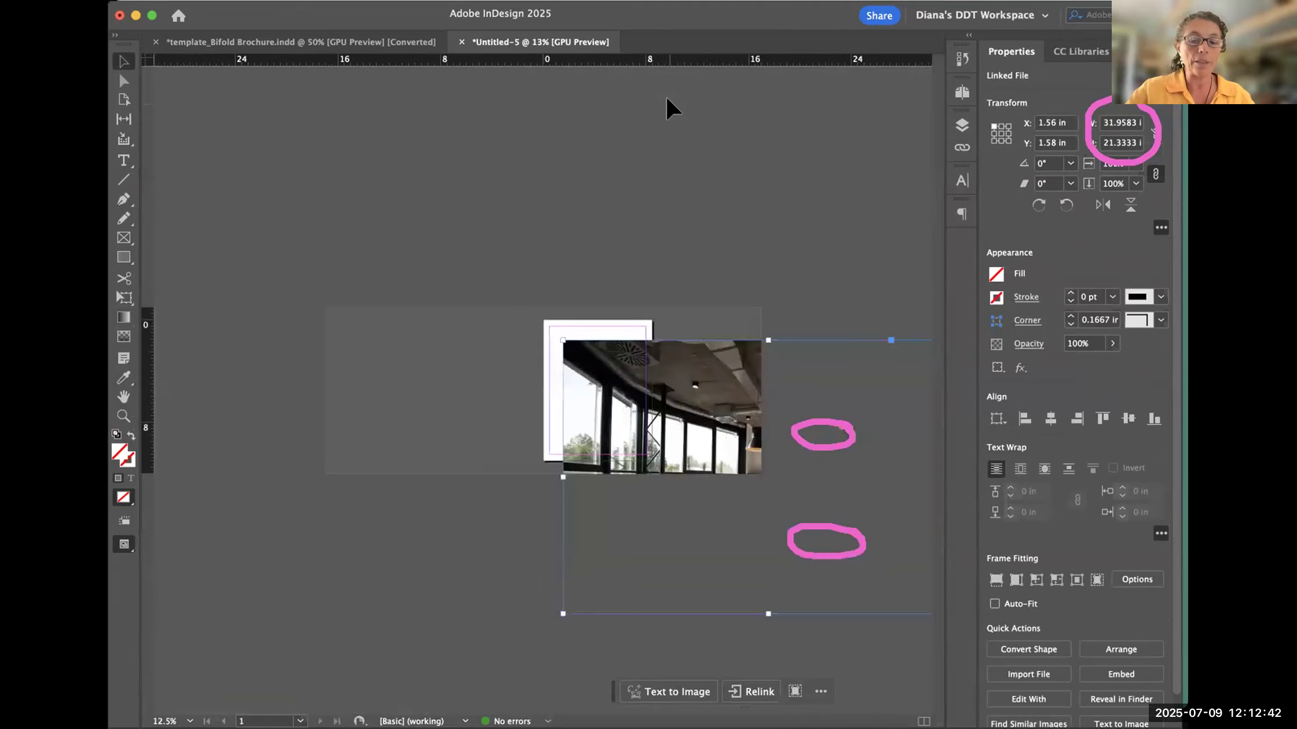
pyautogui.press('super+minus')
pyautogui.moveTo(603, 371)
pyautogui.mouseDown()
pyautogui.moveTo(542, 314)
pyautogui.moveTo(558, 376)
pyautogui.moveTo(532, 383)
pyautogui.moveTo(608, 388)
pyautogui.moveTo(535, 365)
pyautogui.moveTo(548, 379)
pyautogui.moveTo(580, 374)
pyautogui.mouseUp()
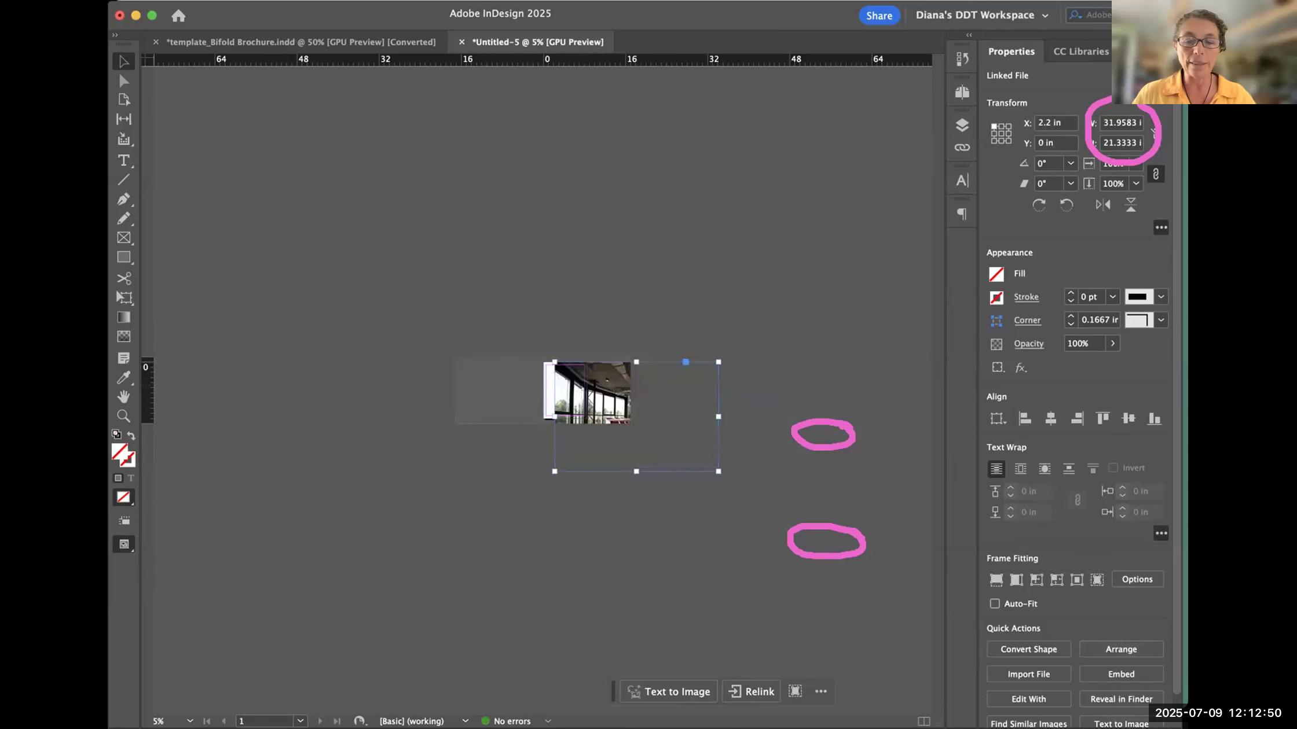
# - Switch to Bridge, widen the metadata area to read the photo's dimensions in inches and resolution, and return to InDesign
pyautogui.press('super+Tab')
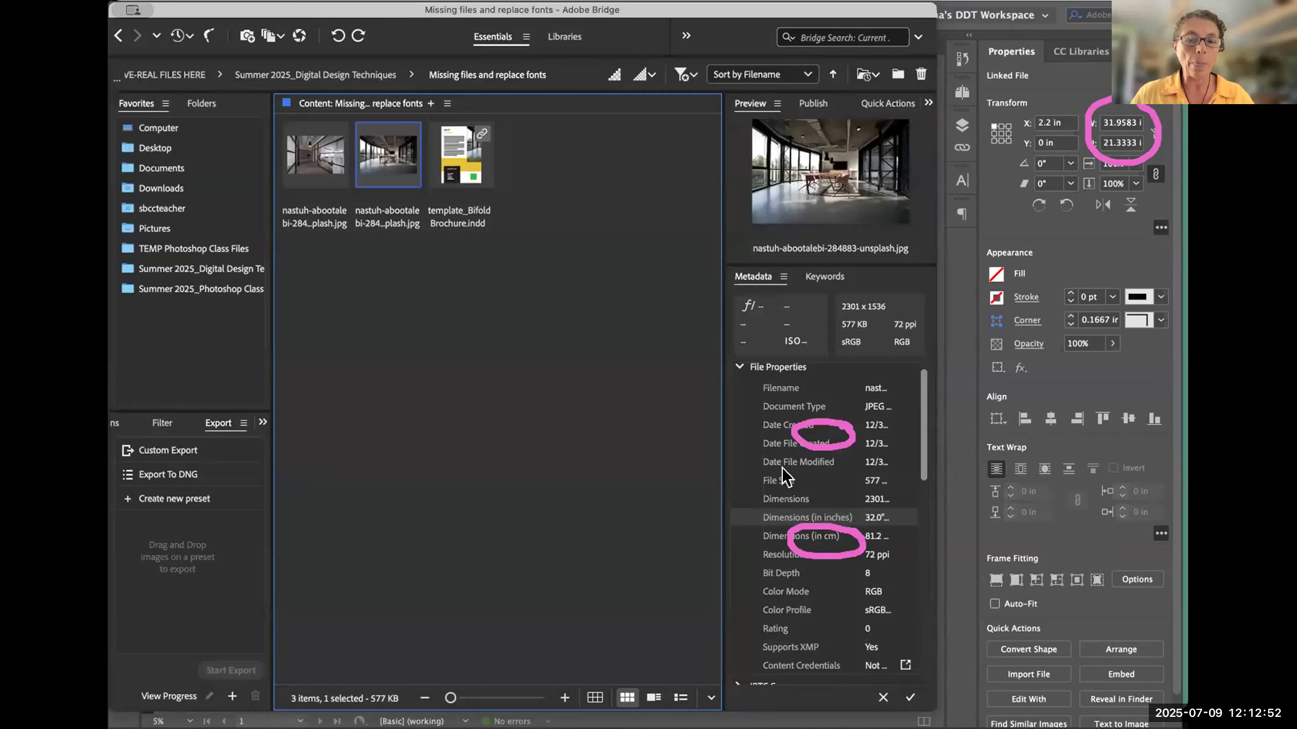
pyautogui.moveTo(723, 446); pyautogui.dragTo(679, 449)
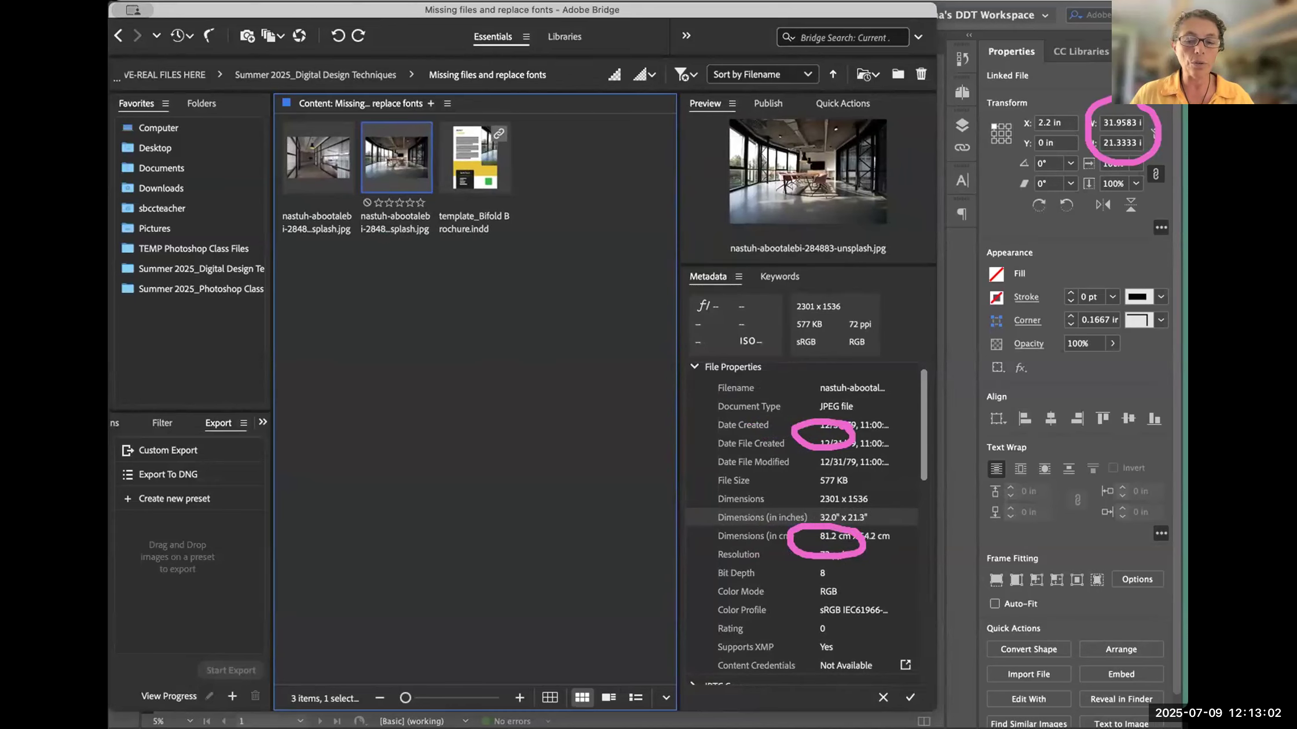
pyautogui.press('super+Tab')
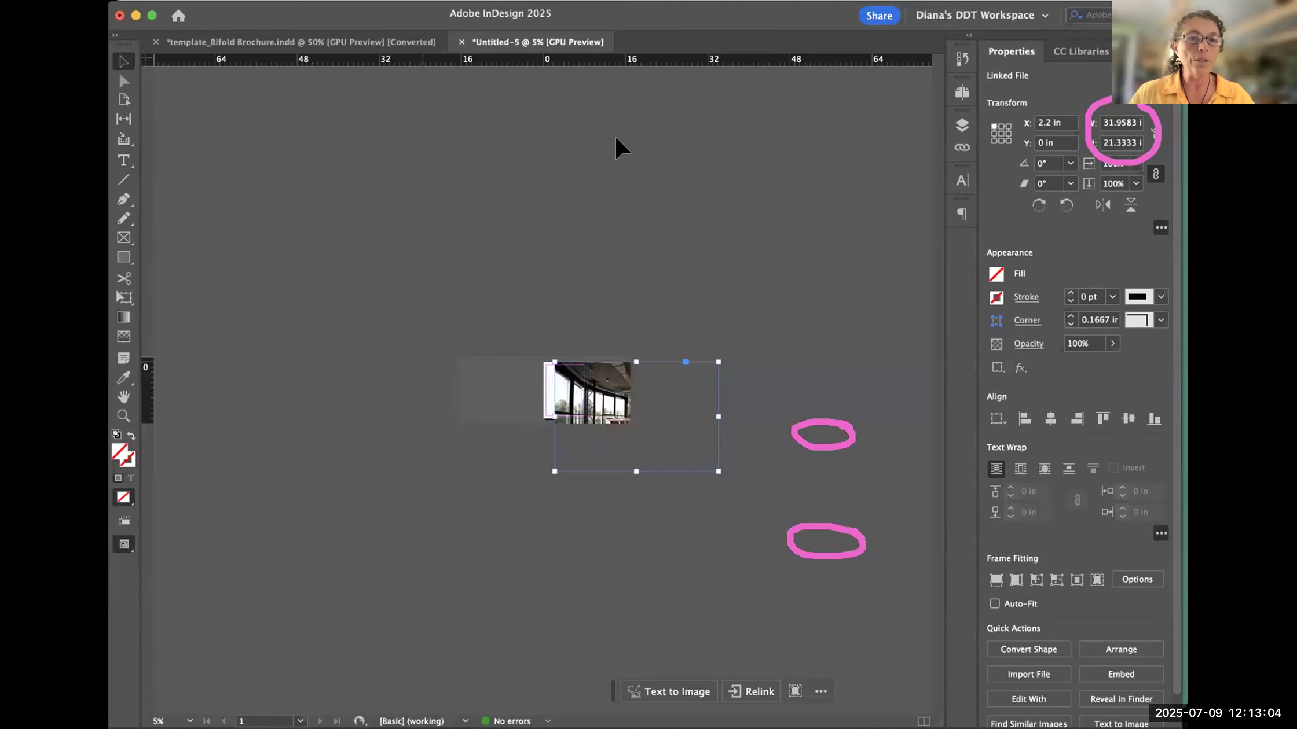
# - Move the photo to about X −8 in, Y −5.95 in so it surrounds the page, and delete it
pyautogui.moveTo(608, 421); pyautogui.dragTo(558, 395)
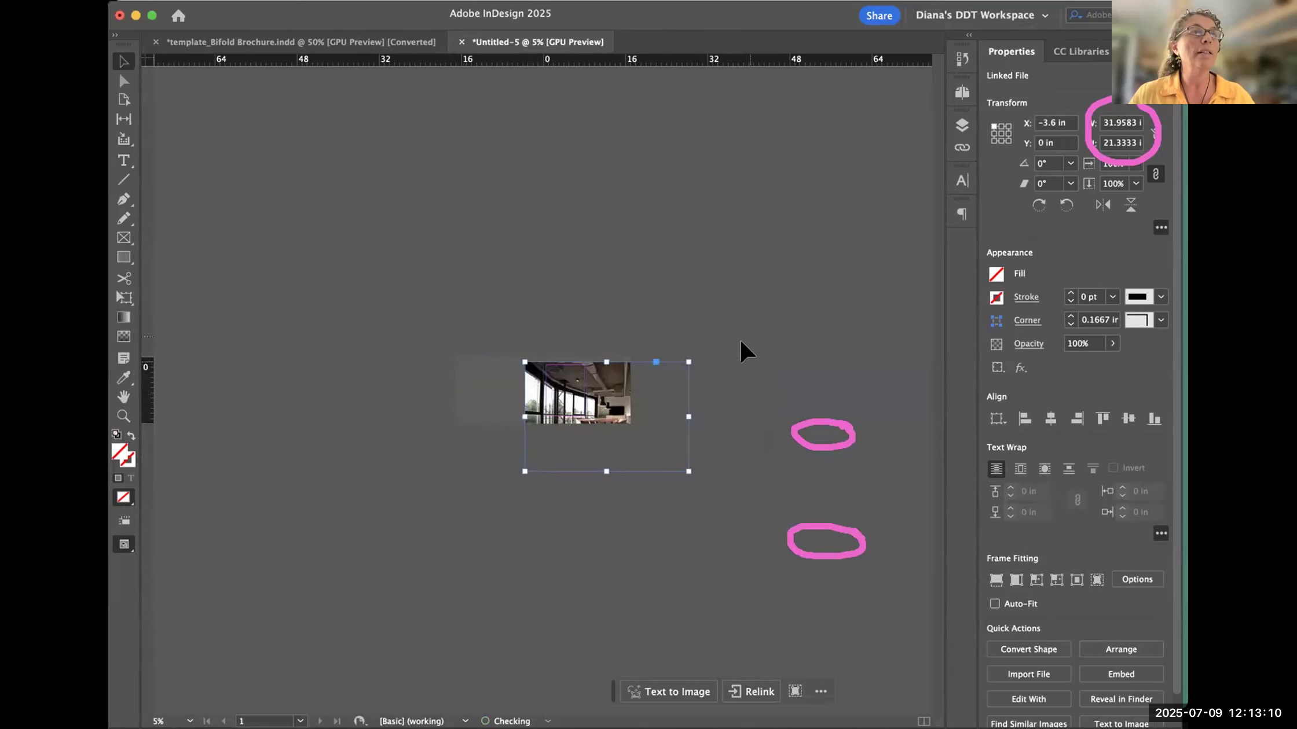
pyautogui.press('super+0')
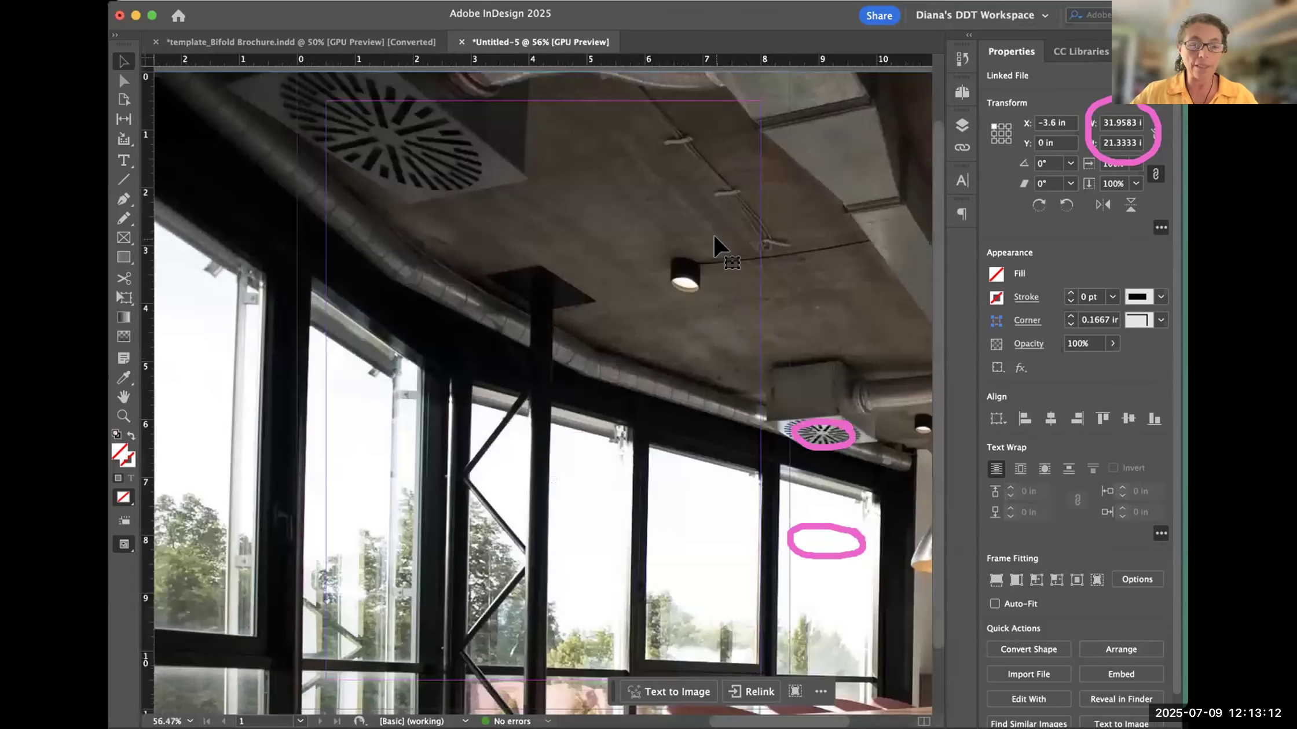
pyautogui.press('super+minus')
pyautogui.press('super+minus')
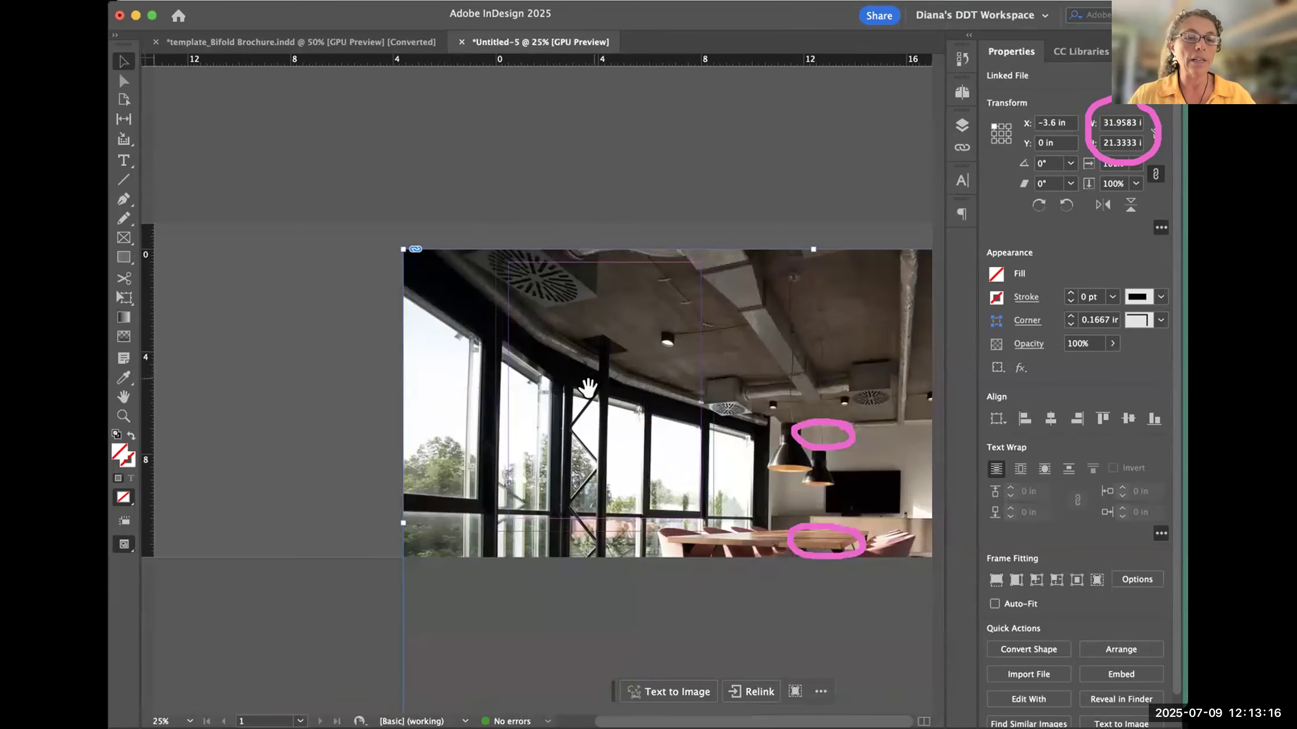
pyautogui.moveTo(605, 412); pyautogui.dragTo(492, 260)
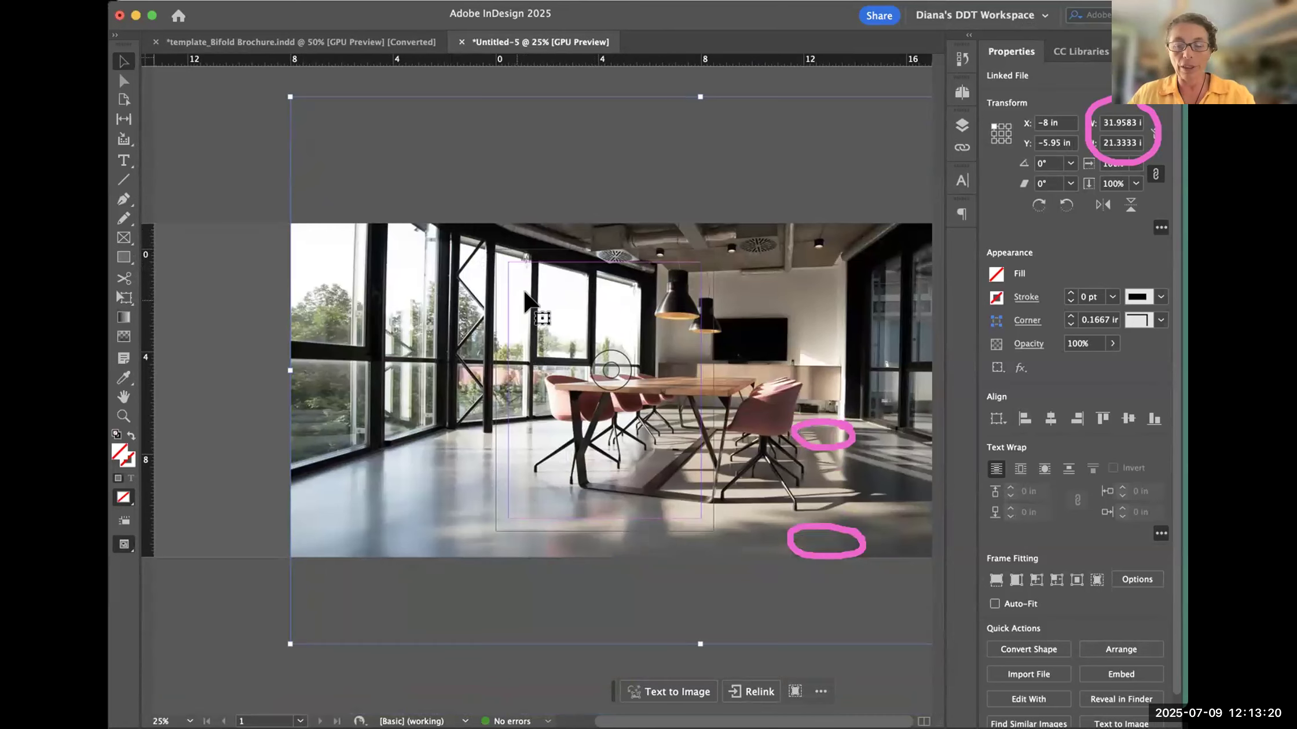
pyautogui.press('Delete')
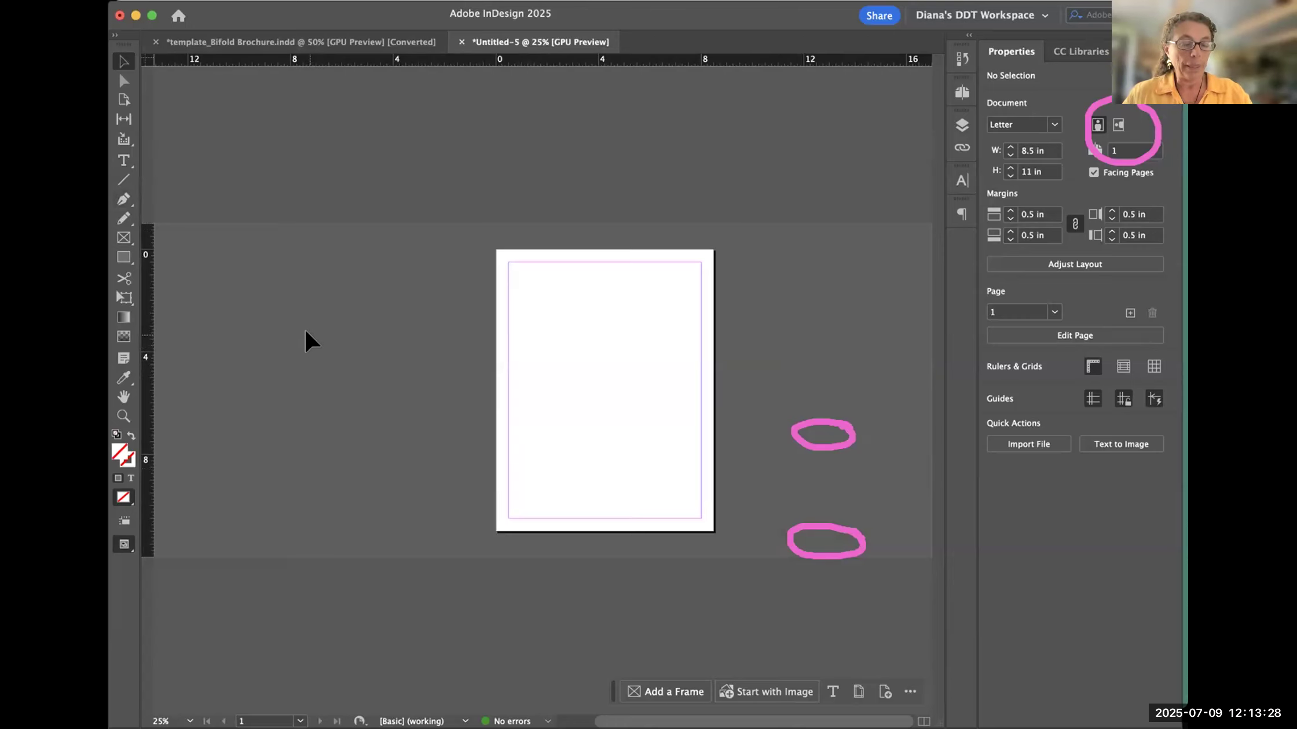
# - Place the same conference-room photo again at full size, starting at about X −5.3 in, Y 0.65 in
pyautogui.press('super+d')
pyautogui.click(648, 142)
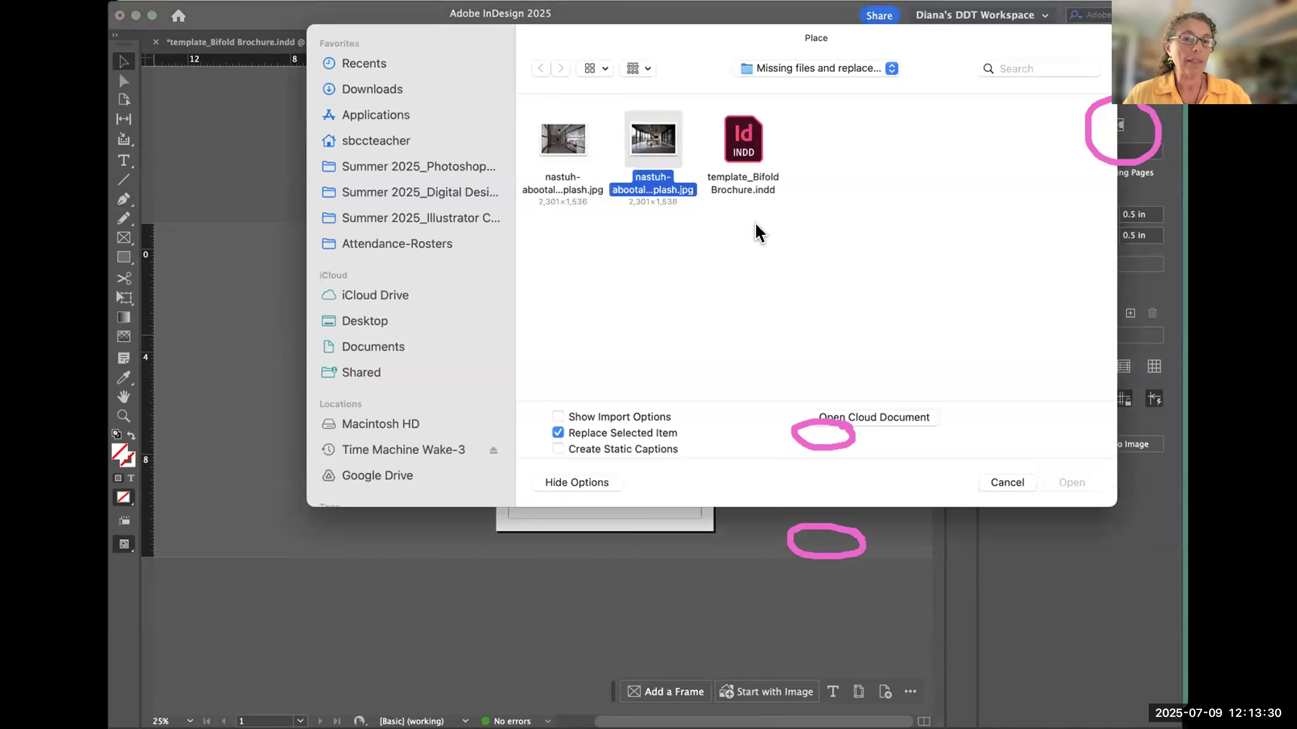
pyautogui.click(1070, 483)
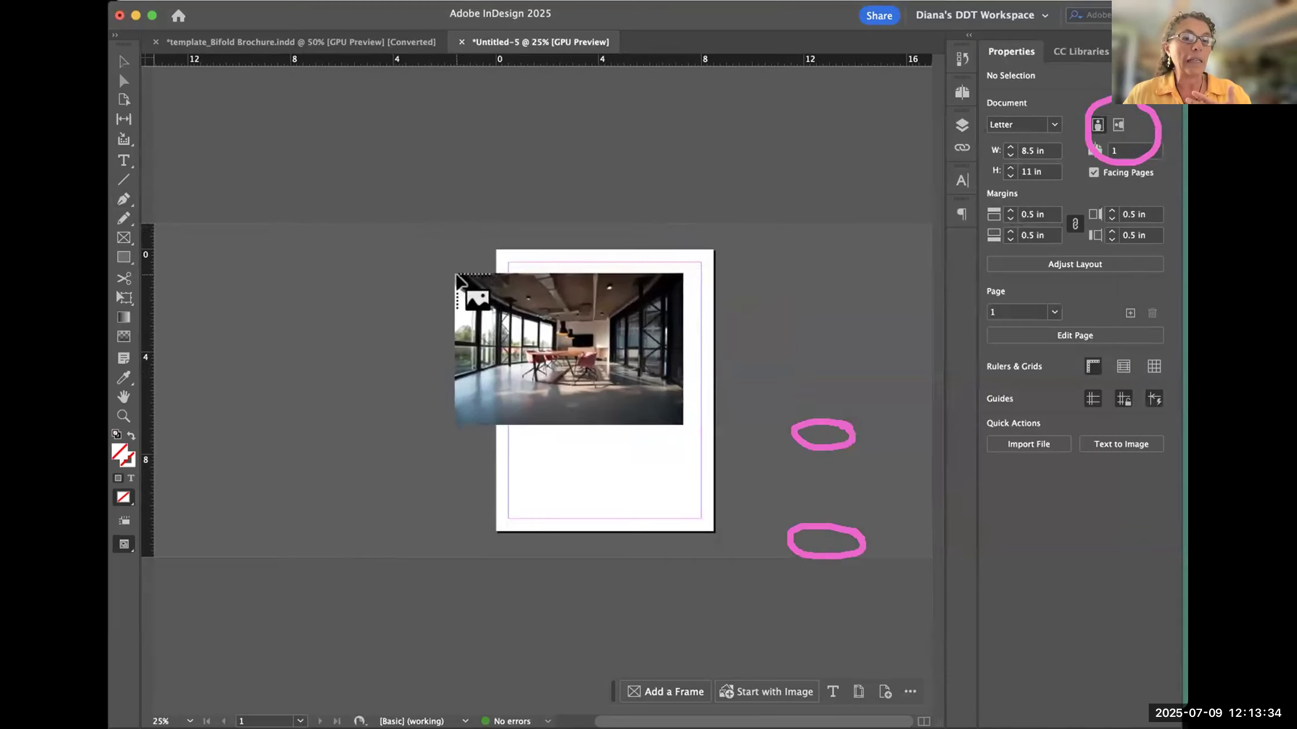
pyautogui.click(360, 265)
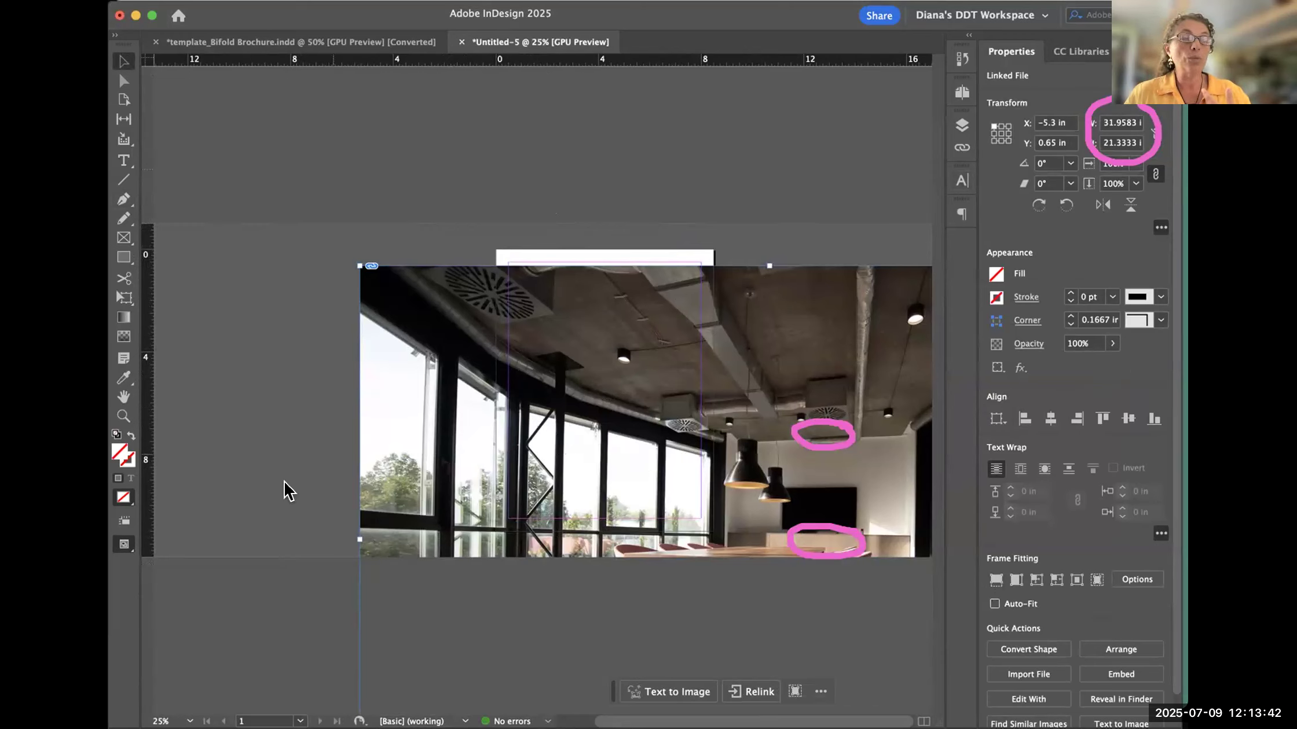
# - Move the full-size photo around to compare it with the Letter page, leaving it at about X −9.45 in, Y −0.625 in
pyautogui.moveTo(442, 294); pyautogui.dragTo(445, 364)
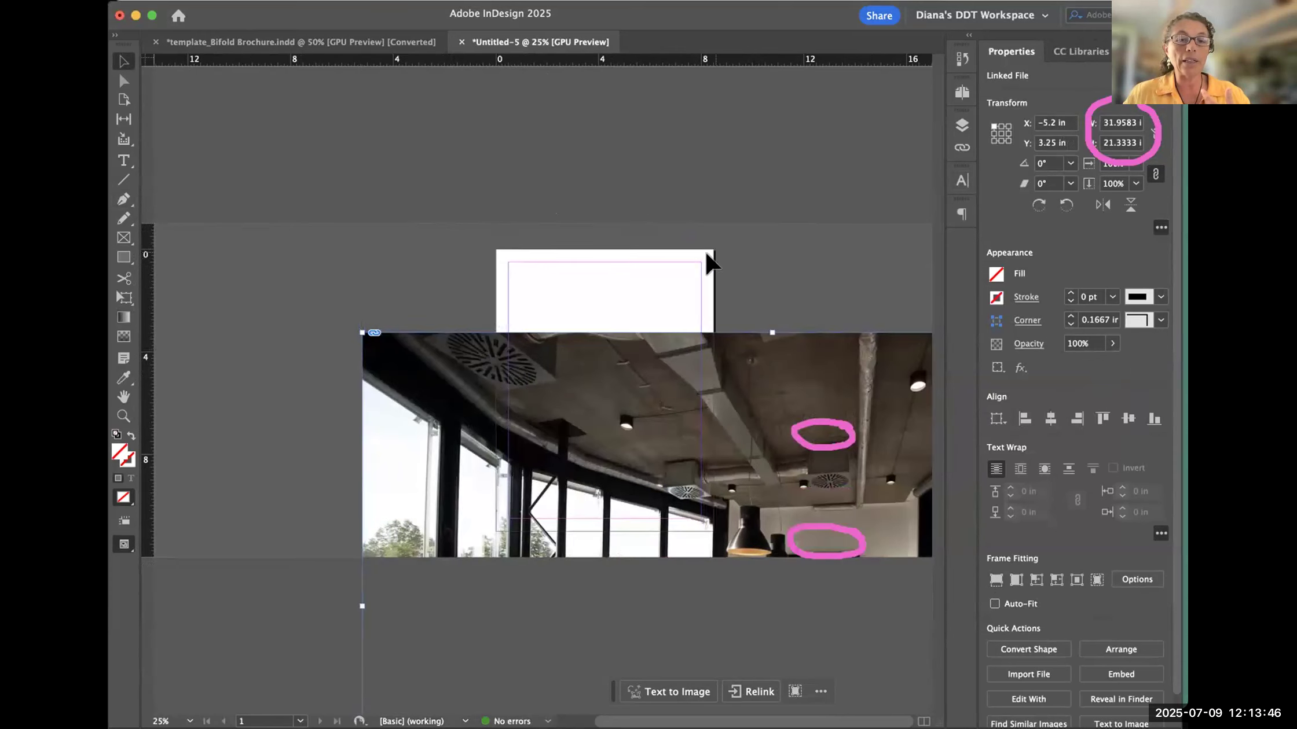
pyautogui.moveTo(384, 463); pyautogui.dragTo(584, 426)
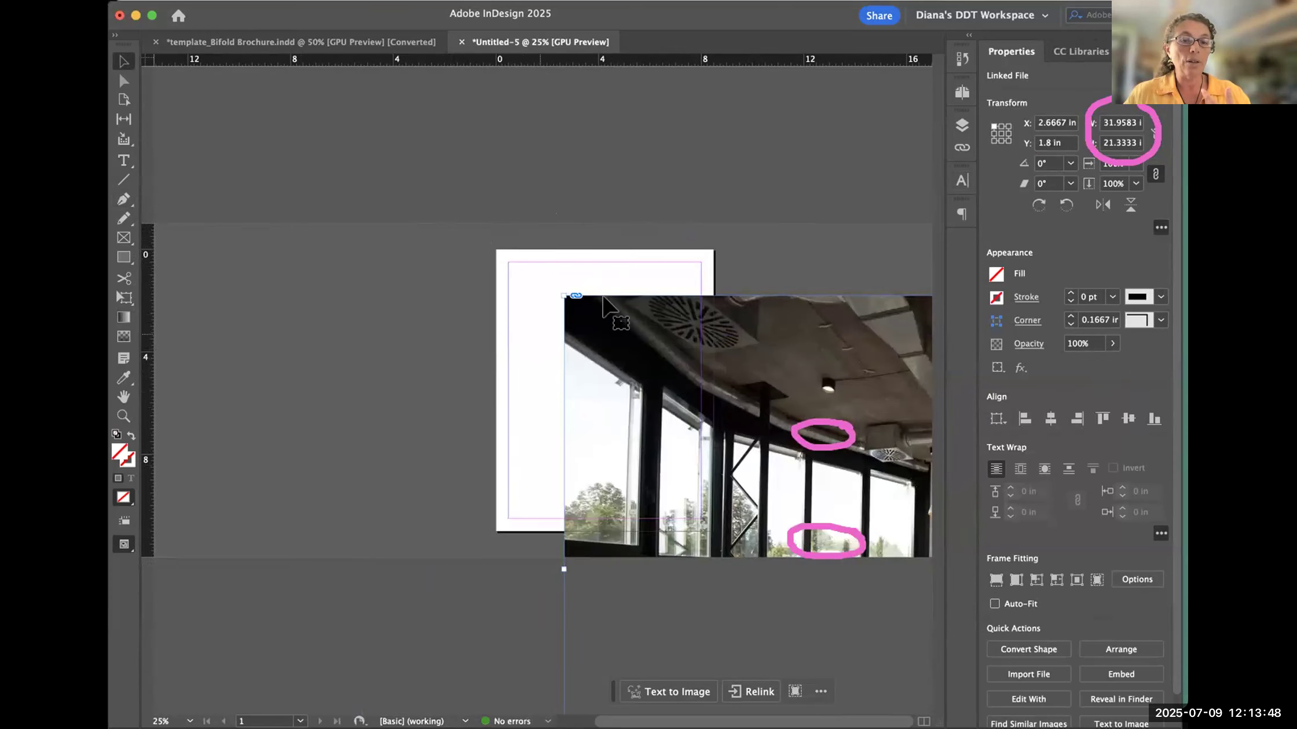
pyautogui.moveTo(561, 315); pyautogui.dragTo(492, 271)
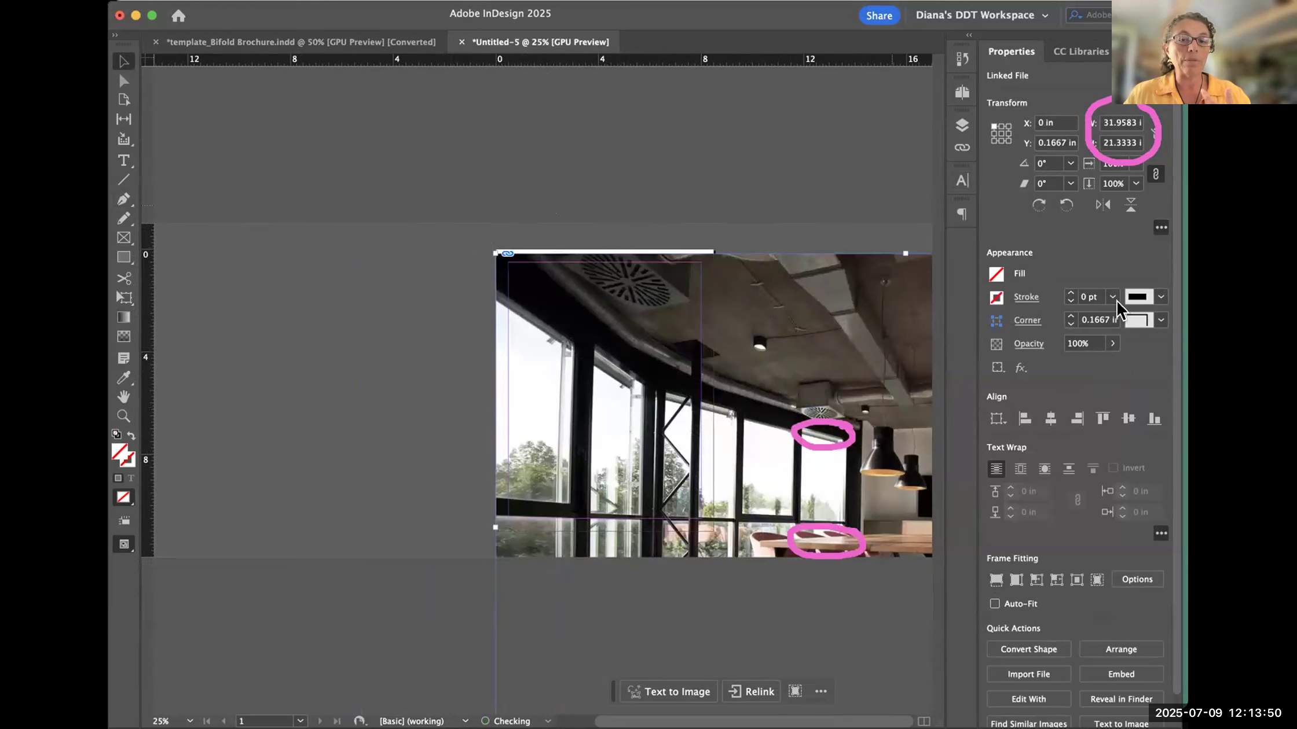
pyautogui.moveTo(600, 336); pyautogui.dragTo(354, 316)
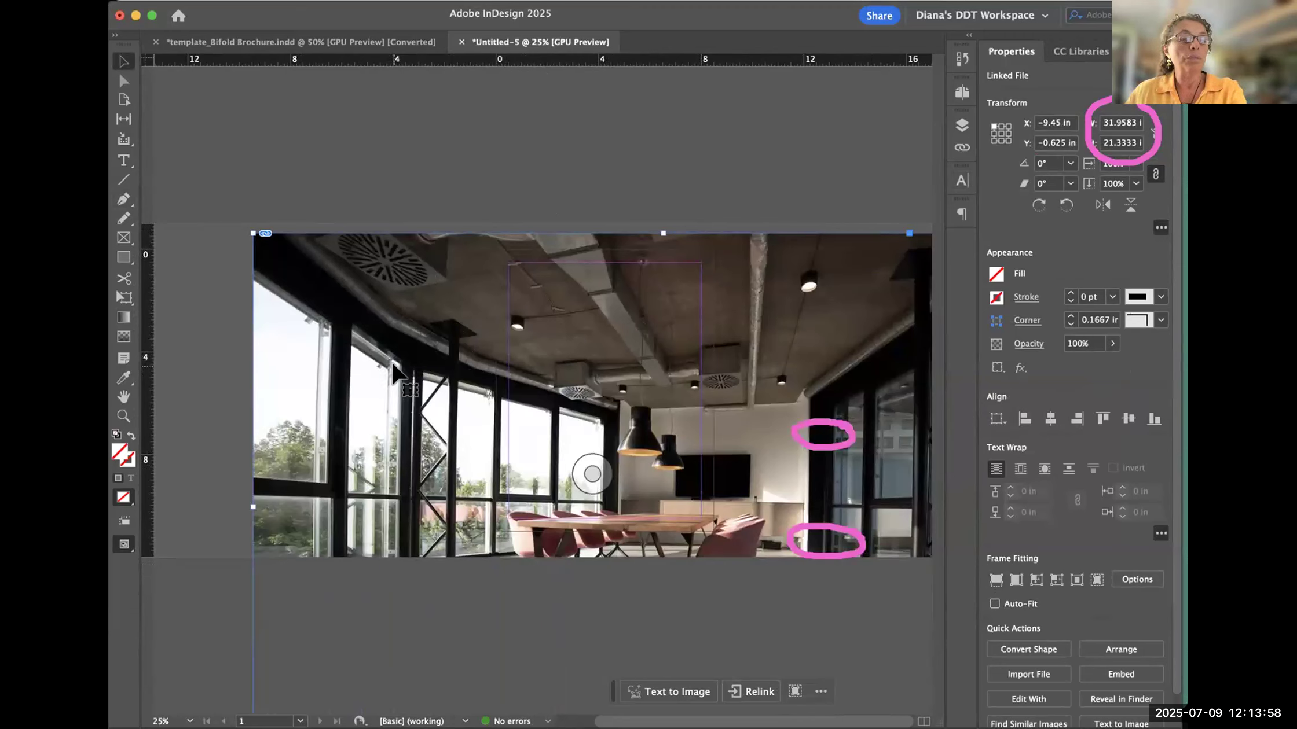
# - Delete the full-size photo and place the conference-room photo again at about 1.92 × 1.28 in, starting near X 1.8 in, Y 1.4 in
pyautogui.moveTo(410, 318); pyautogui.dragTo(380, 301)
pyautogui.press('Delete')
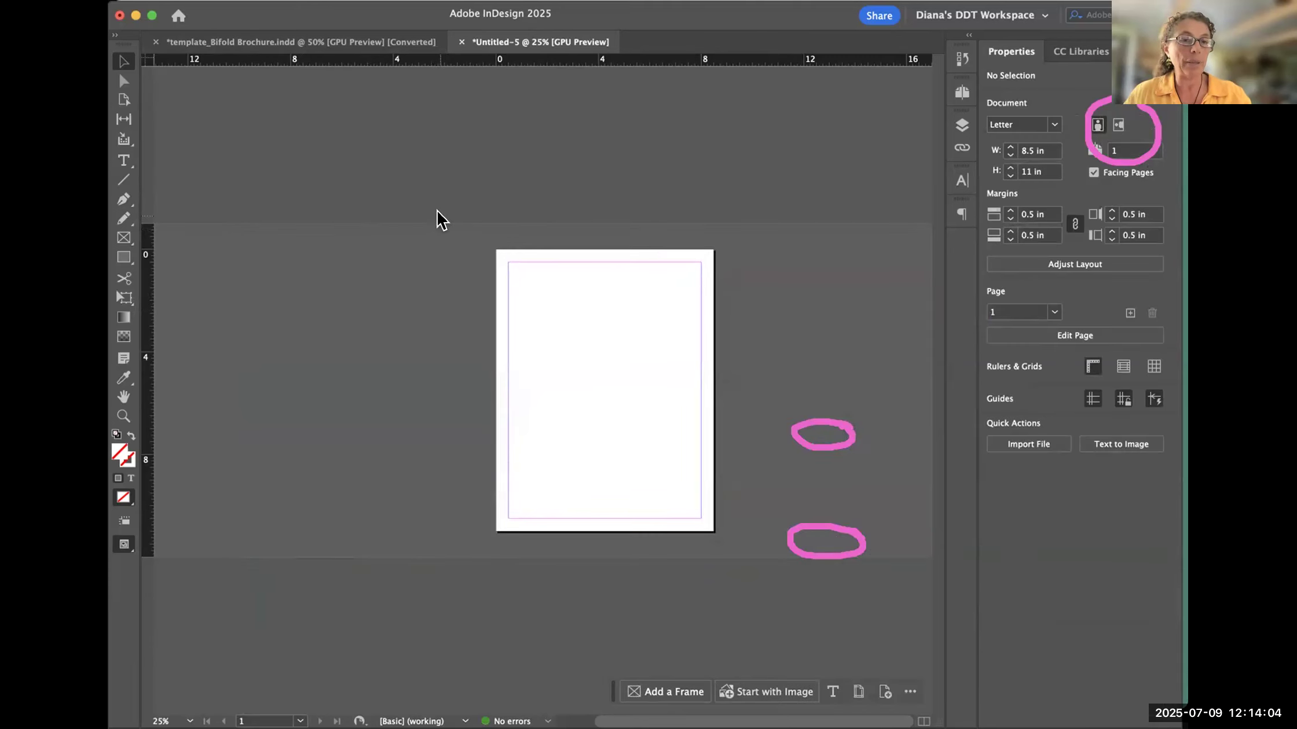
pyautogui.press('super+d')
pyautogui.click(642, 139)
pyautogui.click(1085, 483)
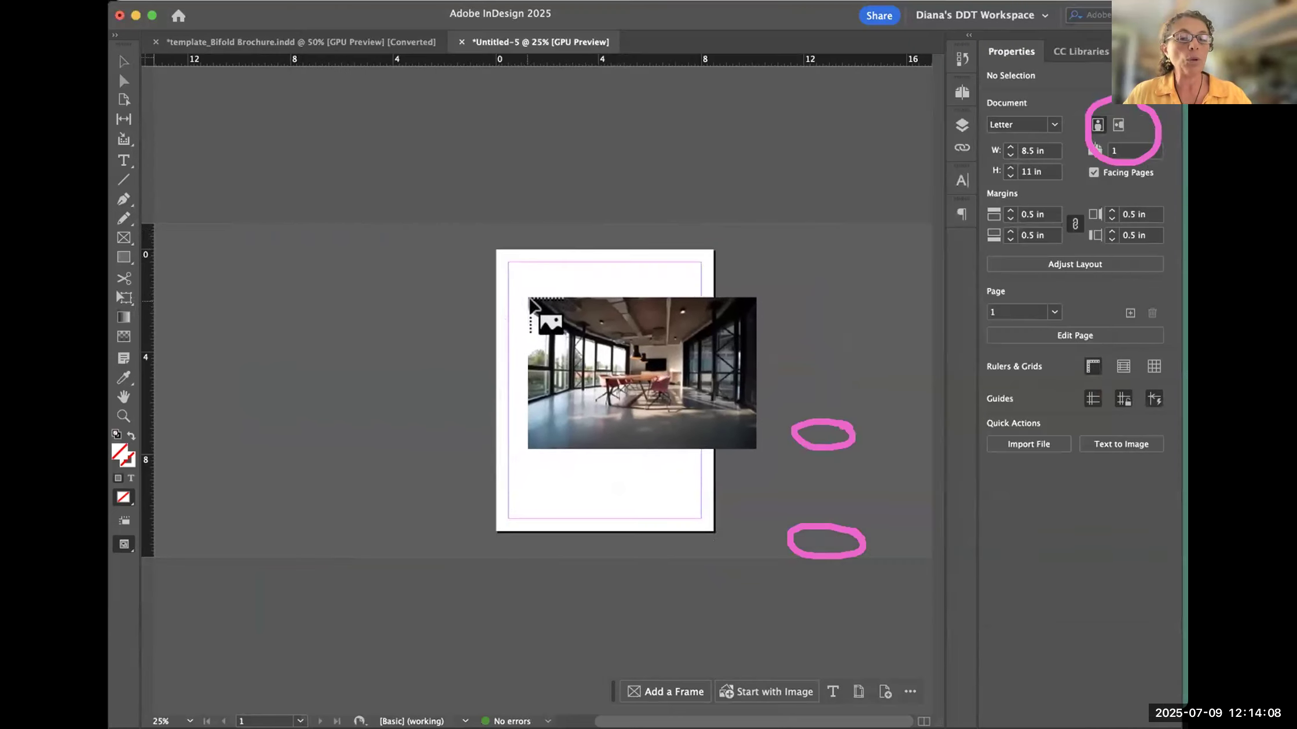
pyautogui.moveTo(542, 285); pyautogui.dragTo(542, 285)
pyautogui.moveTo(585, 316); pyautogui.dragTo(592, 318)
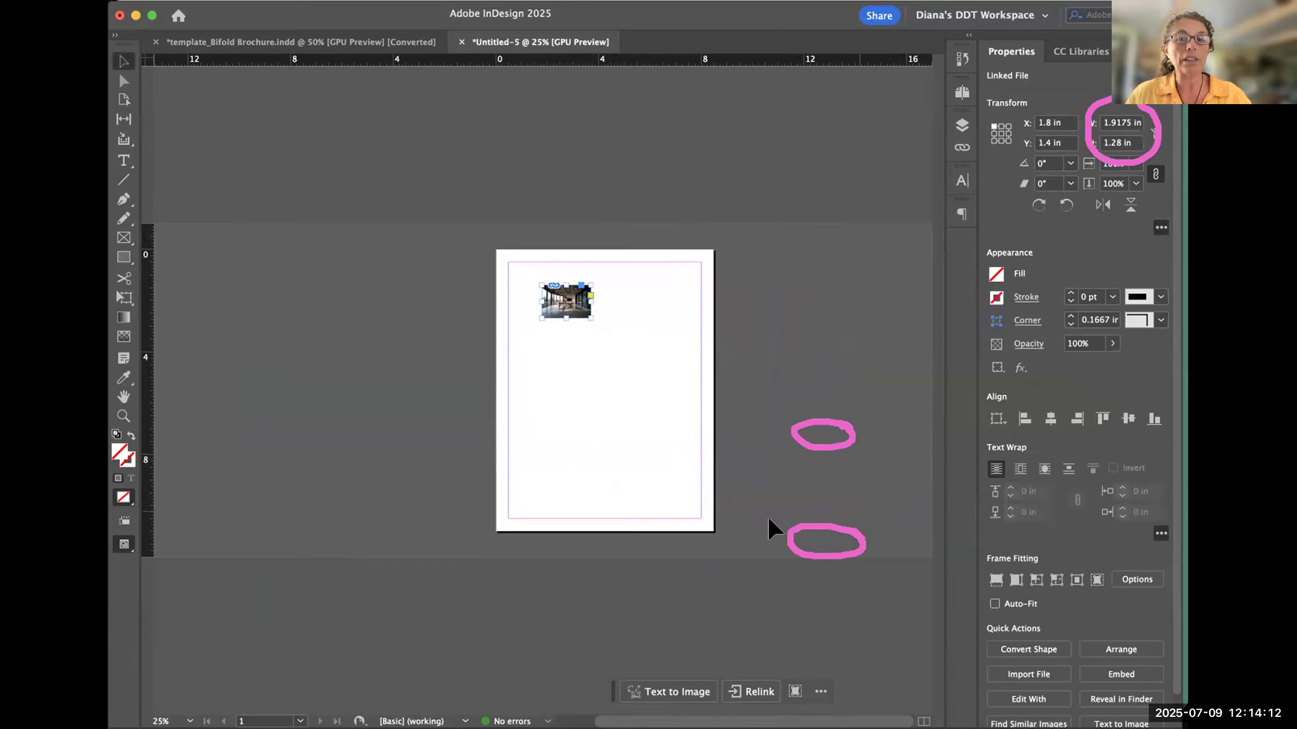
pyautogui.press('super+equal')
pyautogui.press('super+equal')
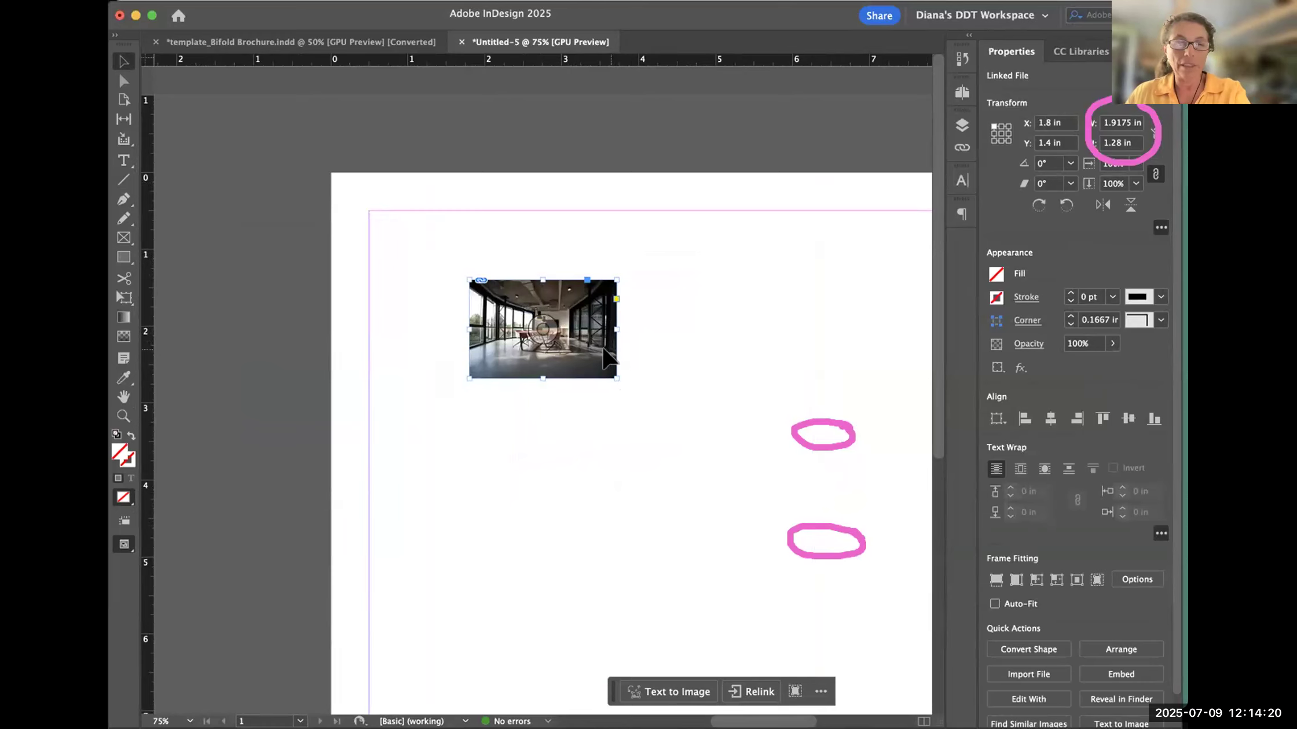
# - Delete the small photo and place it again across the full page width, 8.5 in wide, from about X 0 in, Y 0.06 in
pyautogui.press('Delete')
pyautogui.press('super+d')
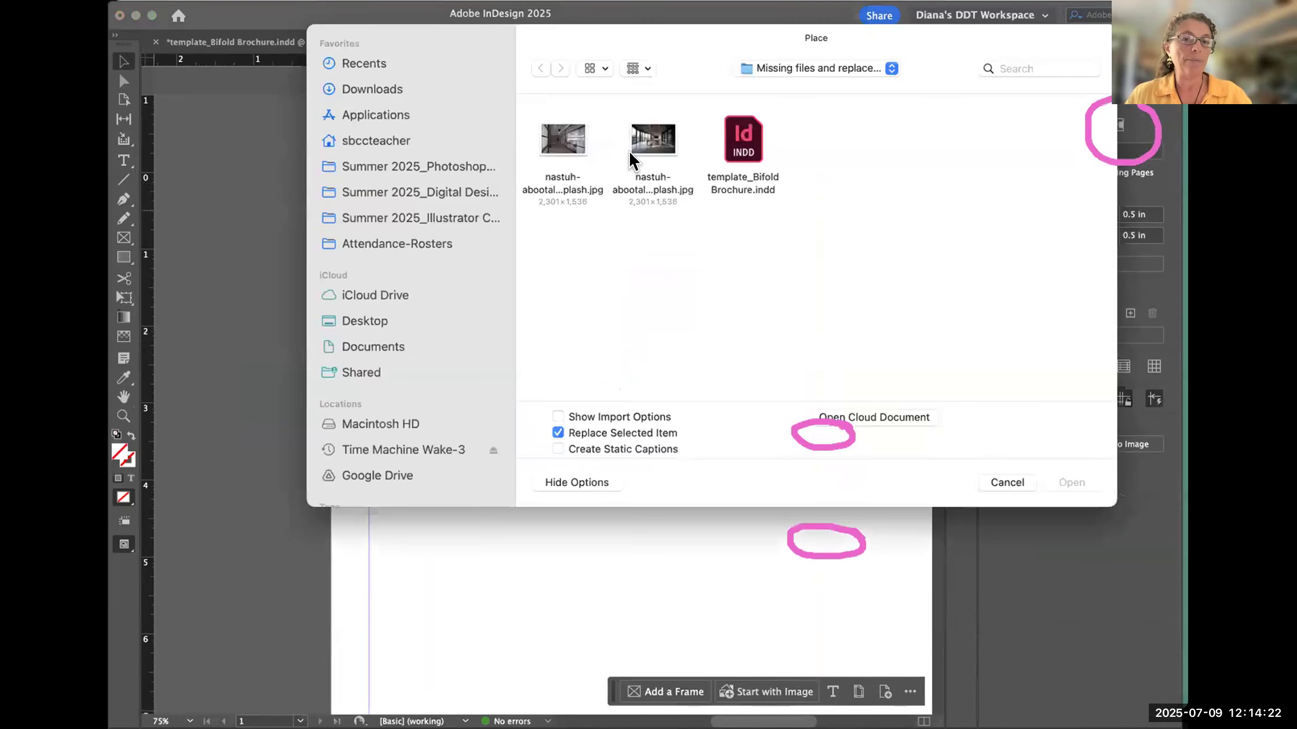
pyautogui.click(1070, 481)
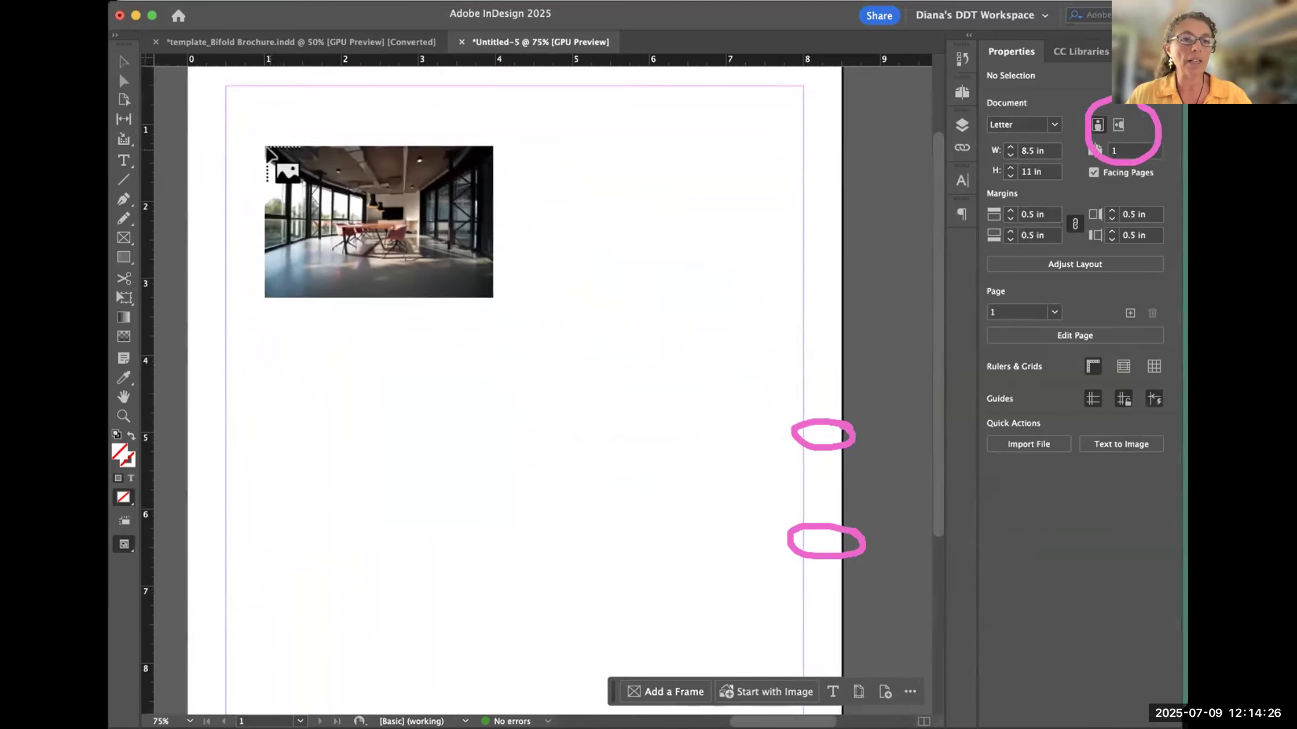
pyautogui.scroll(1, 263, 144)
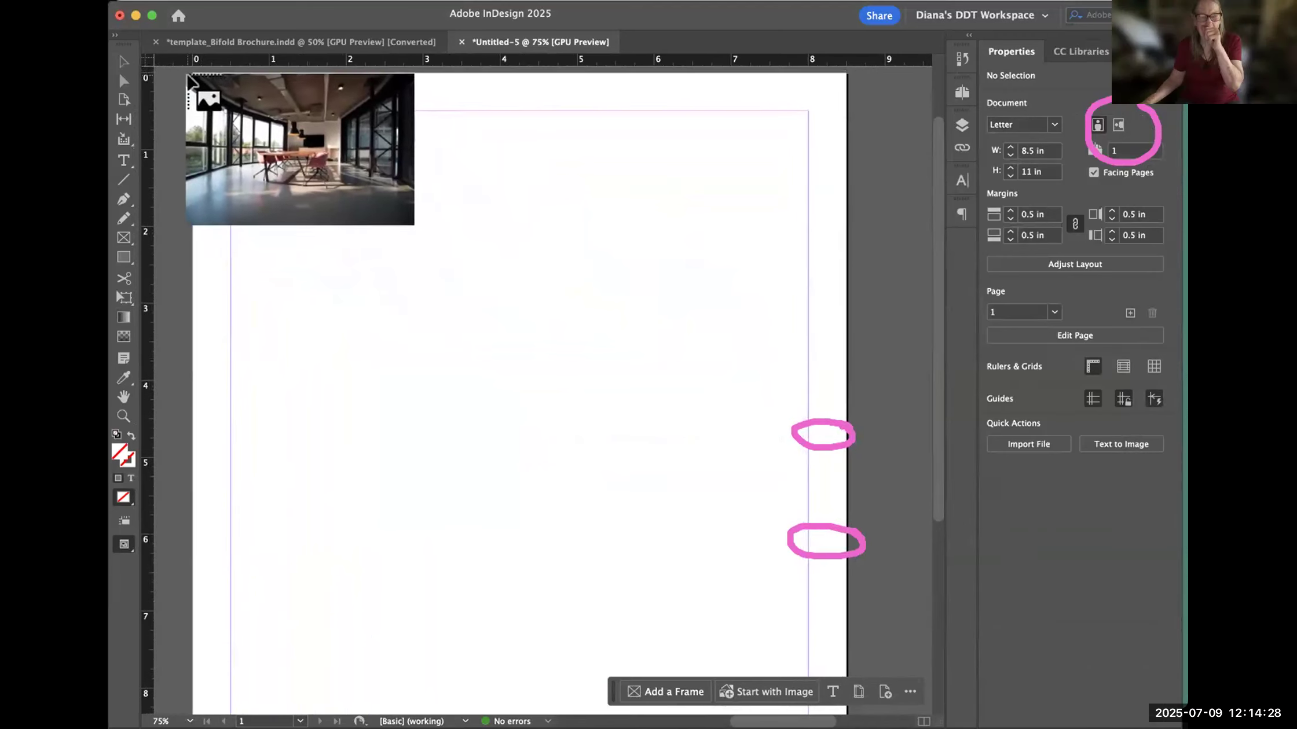
pyautogui.moveTo(193, 76); pyautogui.dragTo(836, 410)
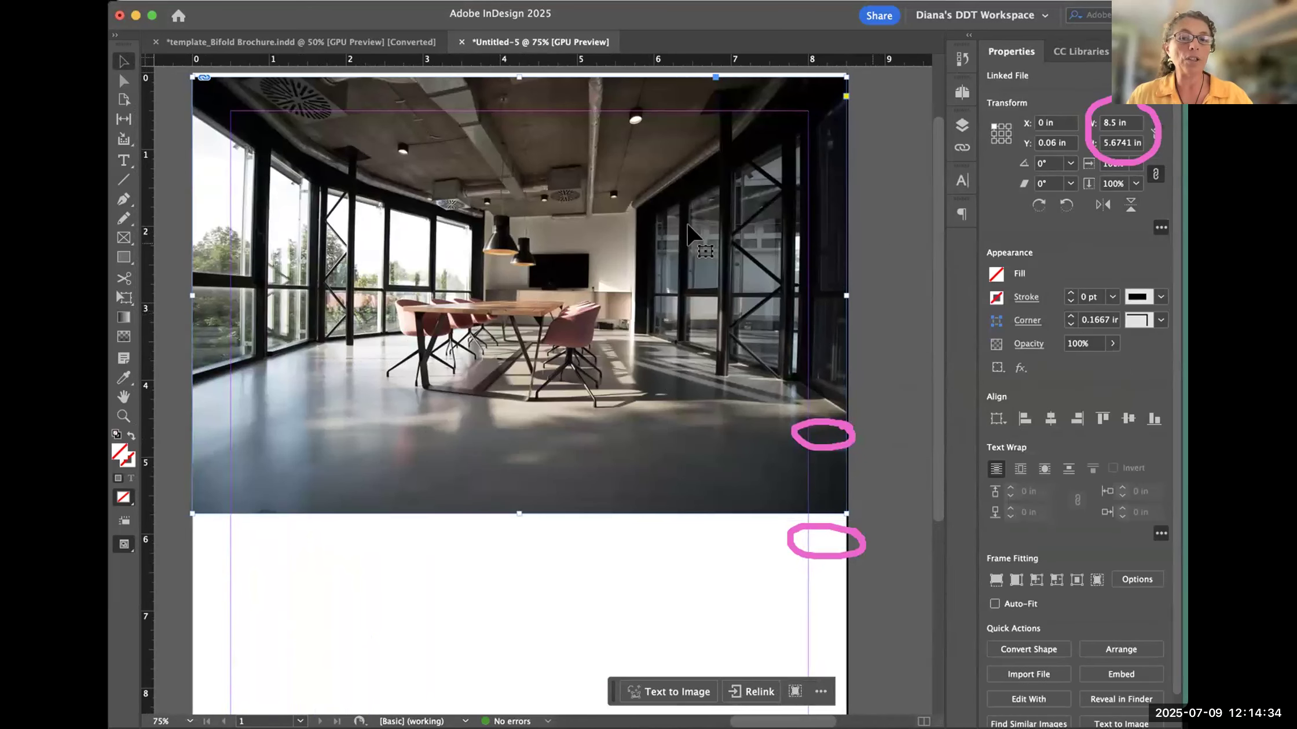
pyautogui.moveTo(388, 408); pyautogui.dragTo(405, 425)
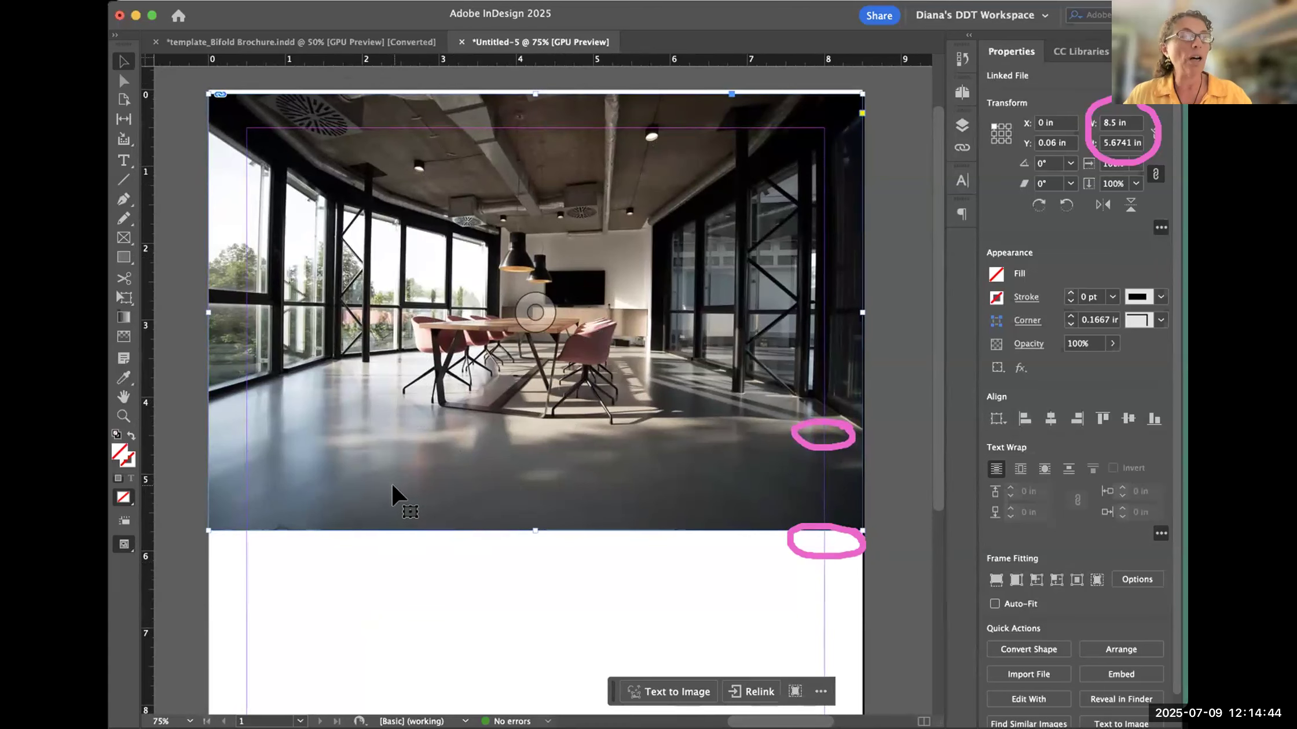
# - Undo the page-width placement and place the photo at full size instead, starting at about X −7.5 in, Y −0.5 in
pyautogui.press('super+z')
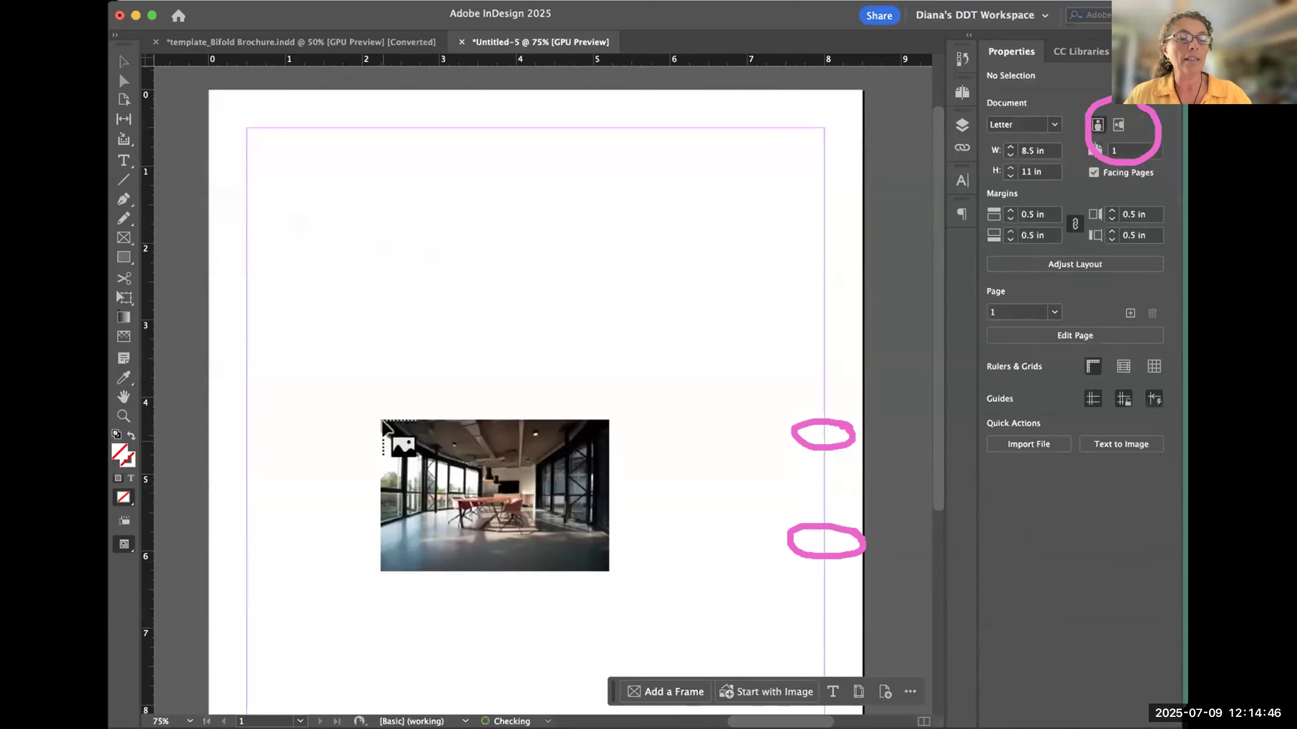
pyautogui.press('Escape')
pyautogui.press('super+minus')
pyautogui.press('super+minus')
pyautogui.press('super+minus')
pyautogui.press('super+minus')
pyautogui.press('super+minus')
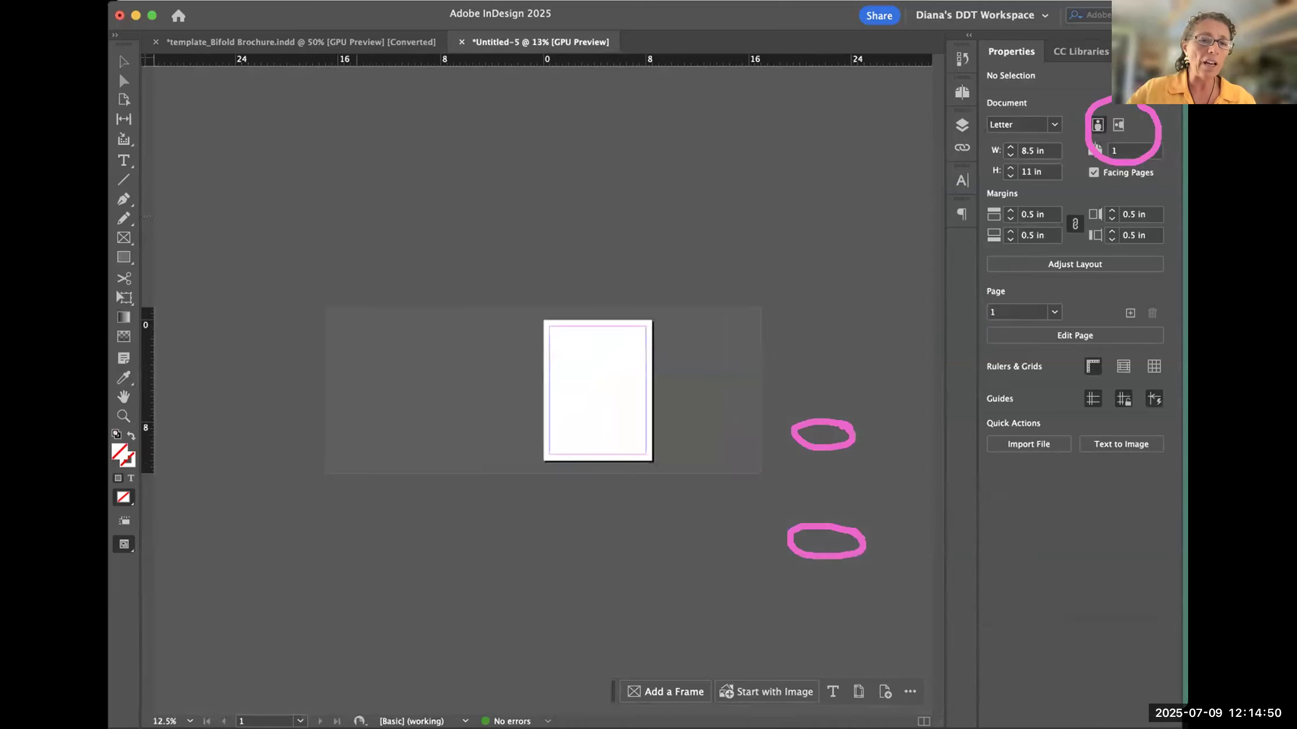
pyautogui.moveTo(447, 315); pyautogui.dragTo(447, 314)
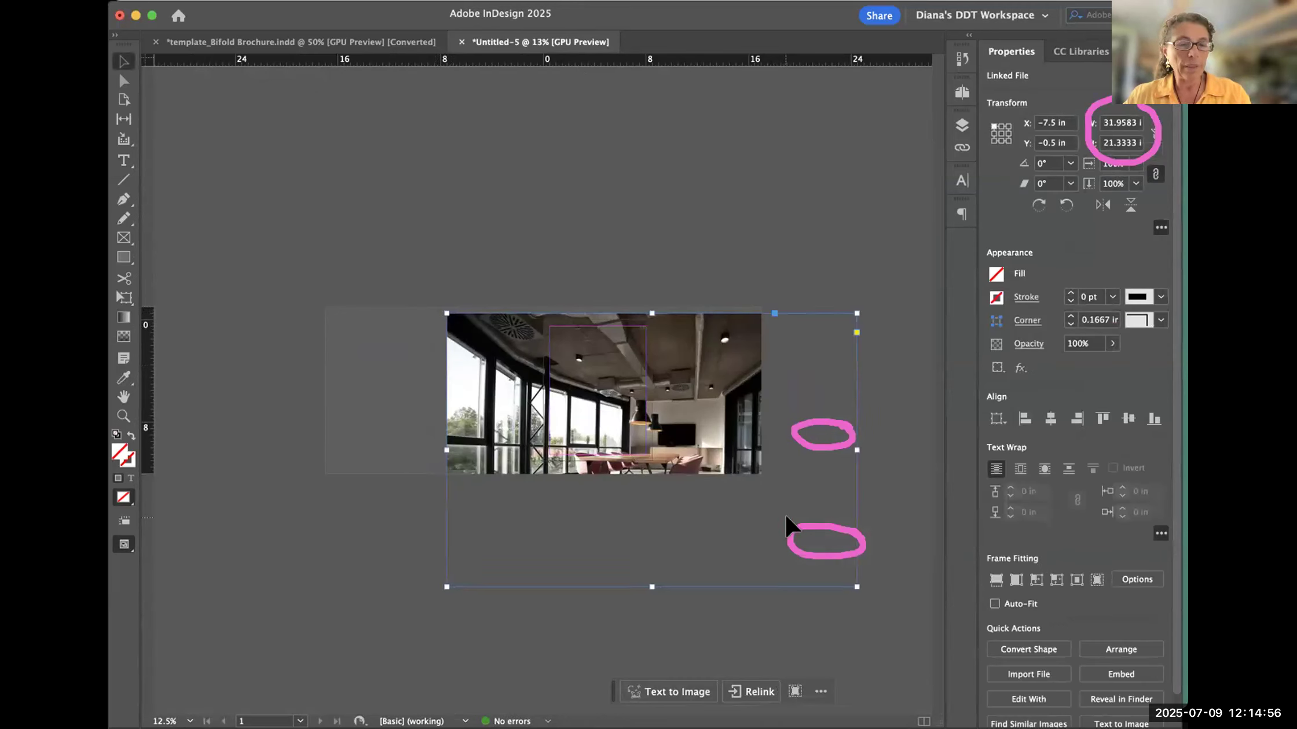
# - Undo the full-size placement, try the photo at about 1.28 × 0.85 in, undo that, and place it 8.5 in wide from about Y 0.8 in
pyautogui.press('super+z')
pyautogui.moveTo(571, 341); pyautogui.dragTo(587, 353)
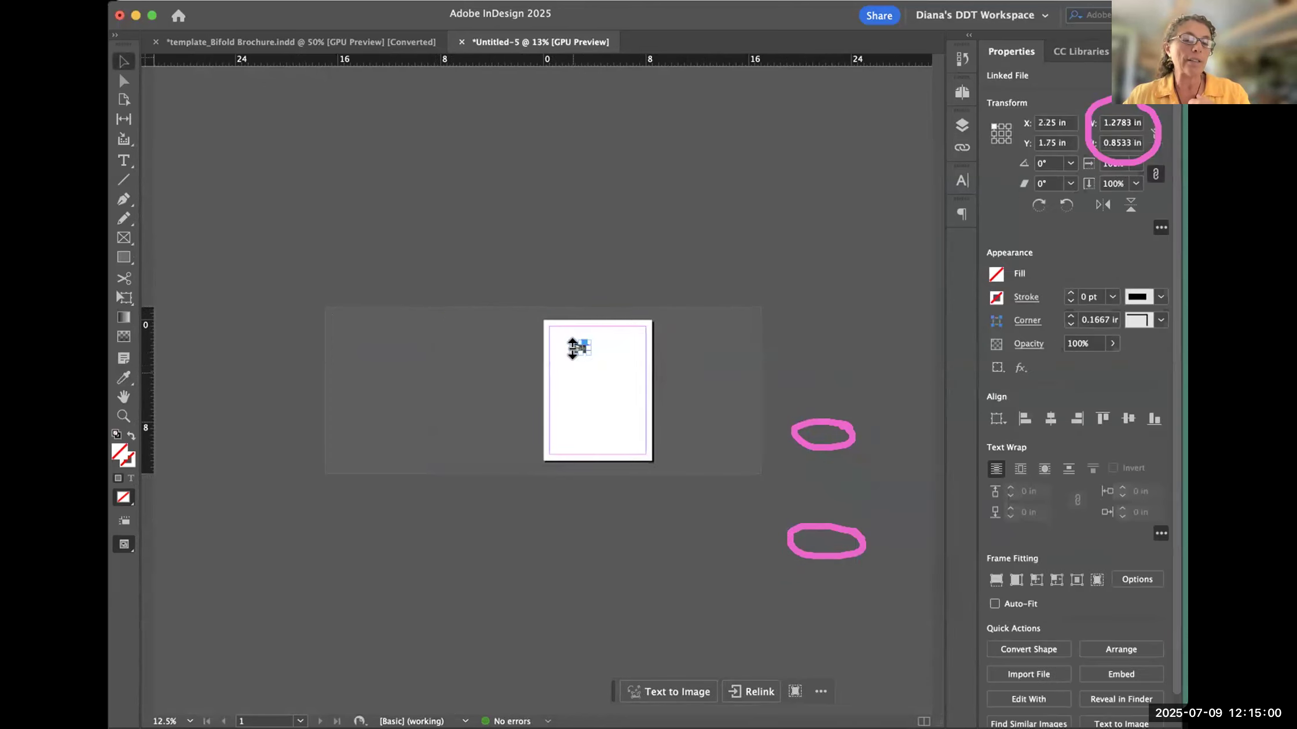
pyautogui.press('super+z')
pyautogui.moveTo(548, 330); pyautogui.dragTo(654, 414)
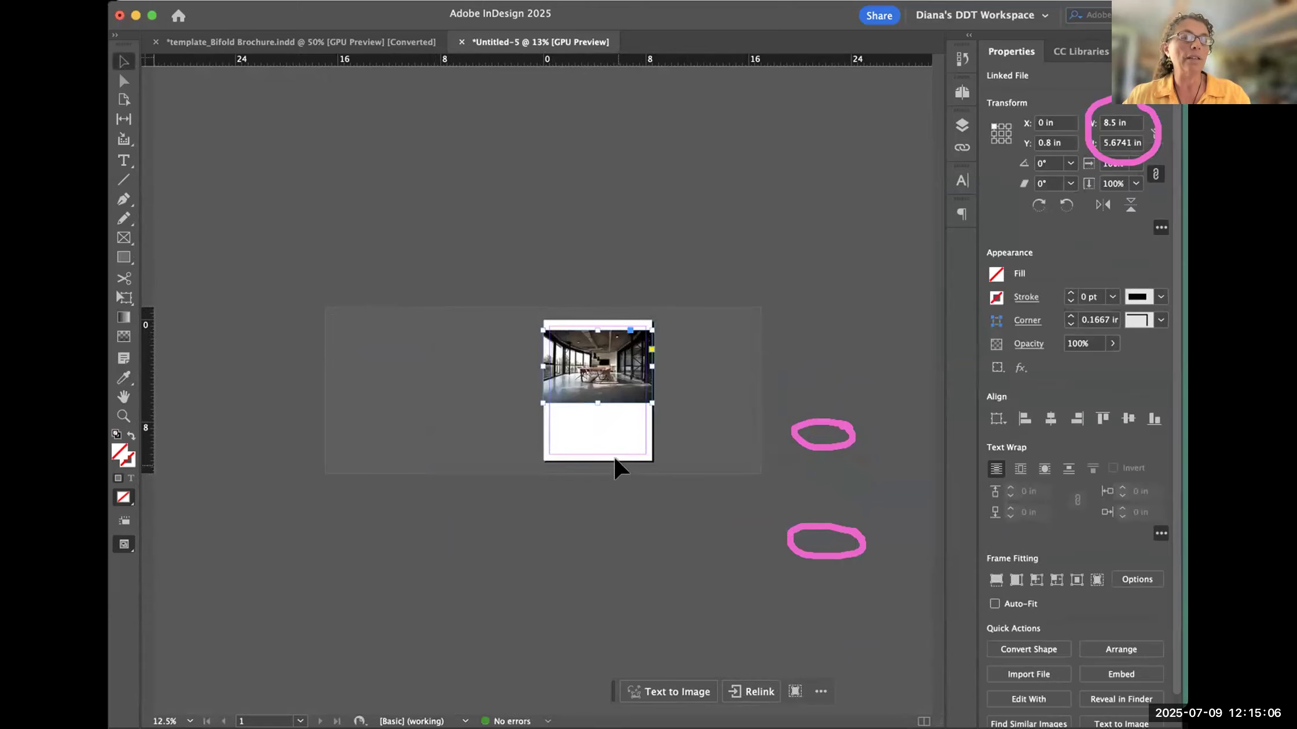
# - Undo the 8.5 in wide placement and place the photo at about 5.11 × 3.41 in, starting near X 1.75 in, Y 2.3 in
pyautogui.press('super+z')
pyautogui.moveTo(565, 350); pyautogui.dragTo(631, 394)
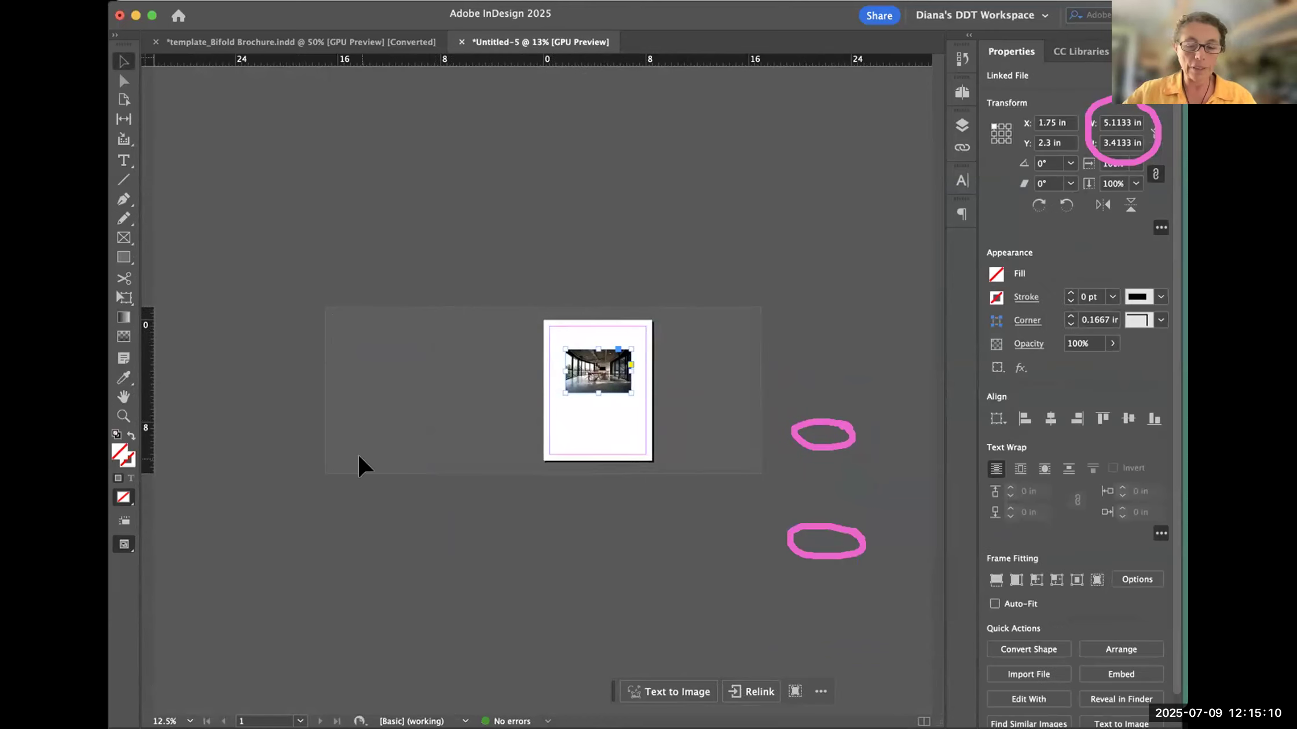
pyautogui.press('super+equal')
pyautogui.press('super+equal')
pyautogui.press('super+equal')
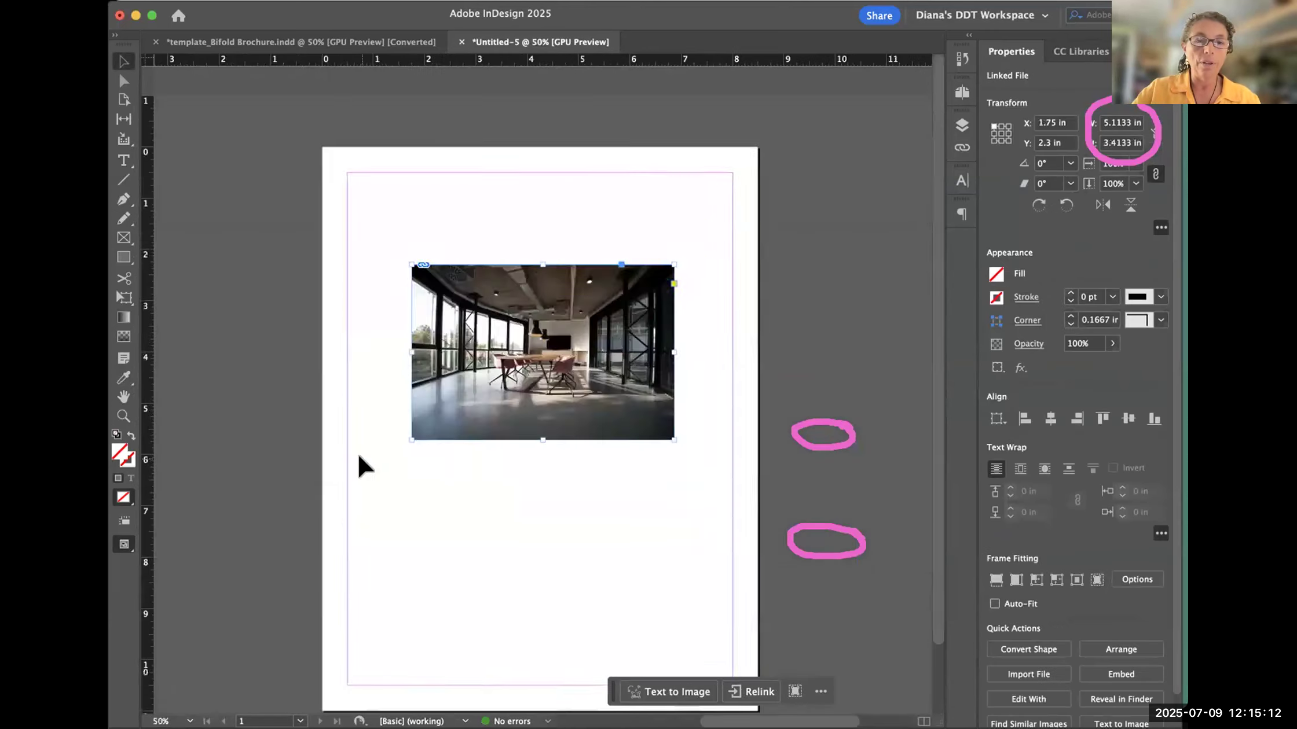
pyautogui.hscroll(4, 628, 168)
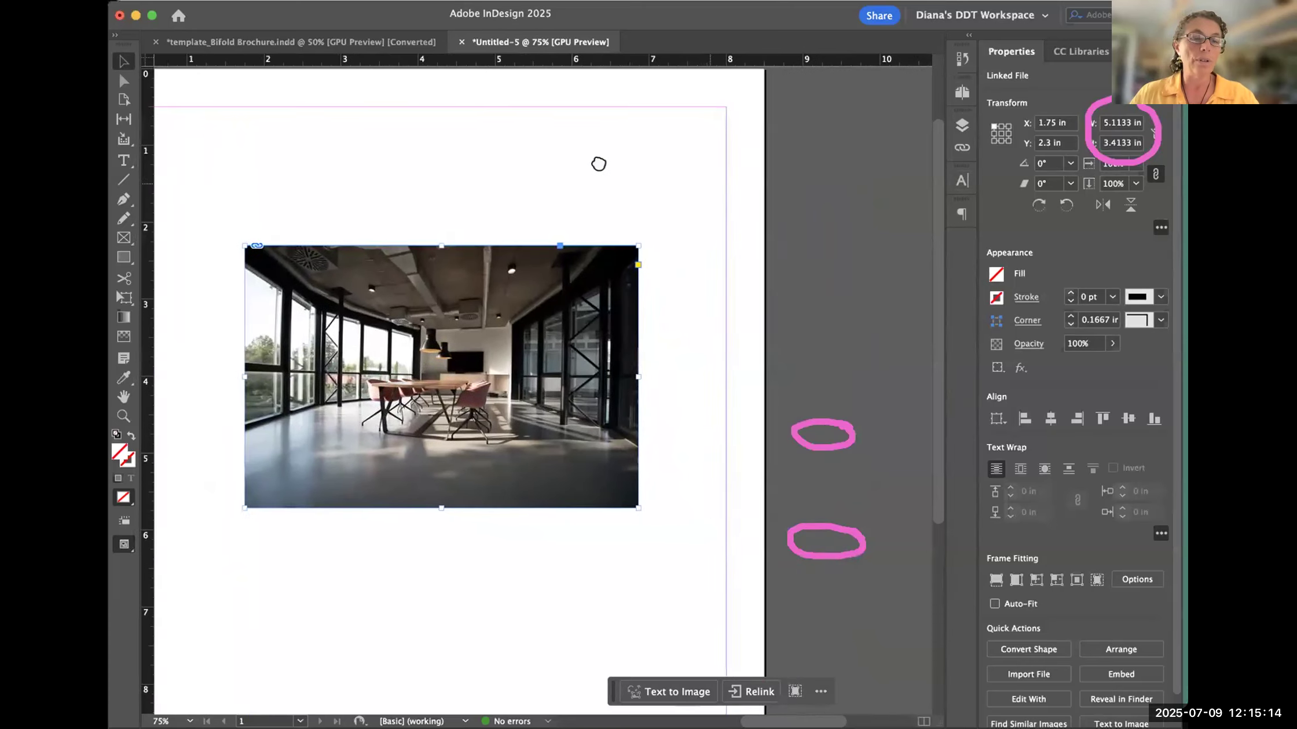
# - Undo the last placement, show the link information, and place the photo at full size from about X 0.88 in, Y 0.72 in
pyautogui.press('super+z')
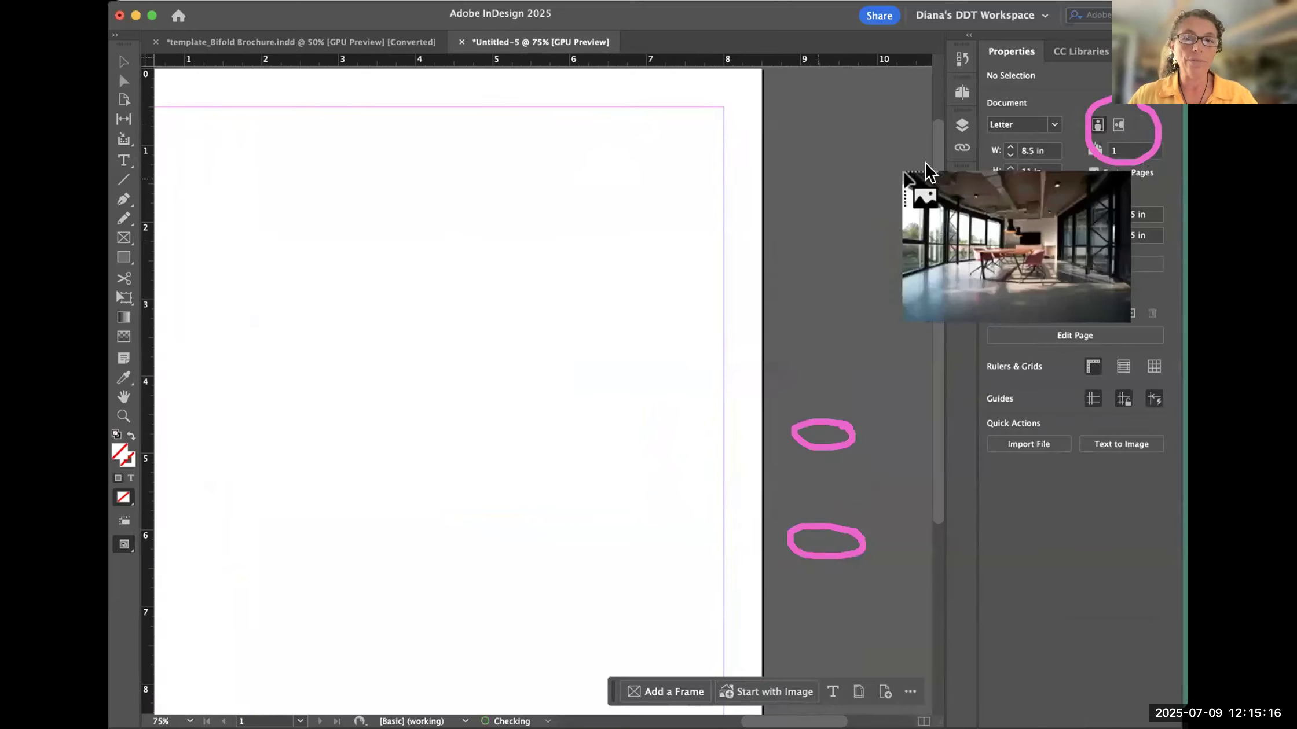
pyautogui.click(961, 147)
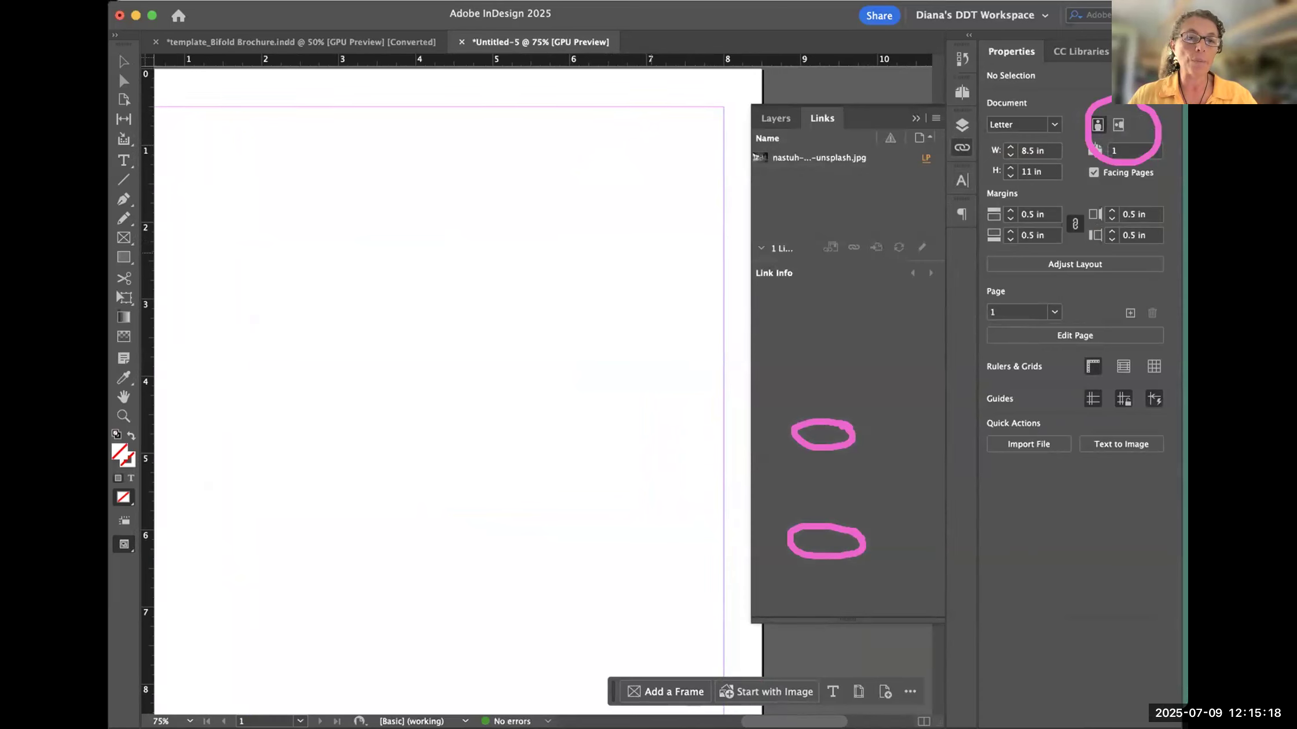
pyautogui.click(176, 123)
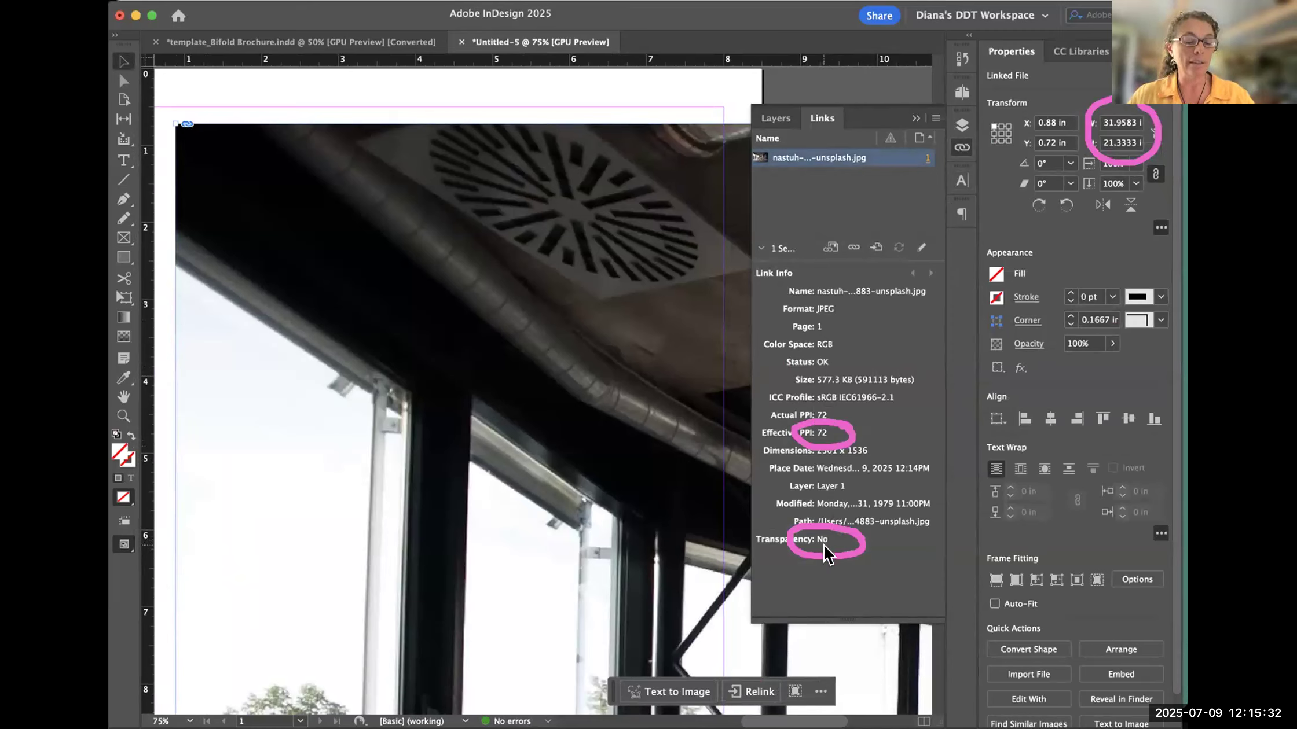
# - Undo the full-size placement, try the photo at about 2.88 × 1.92 in, undo it, and place it at about 7.125 × 4.76 in
pyautogui.press('cmd+z')
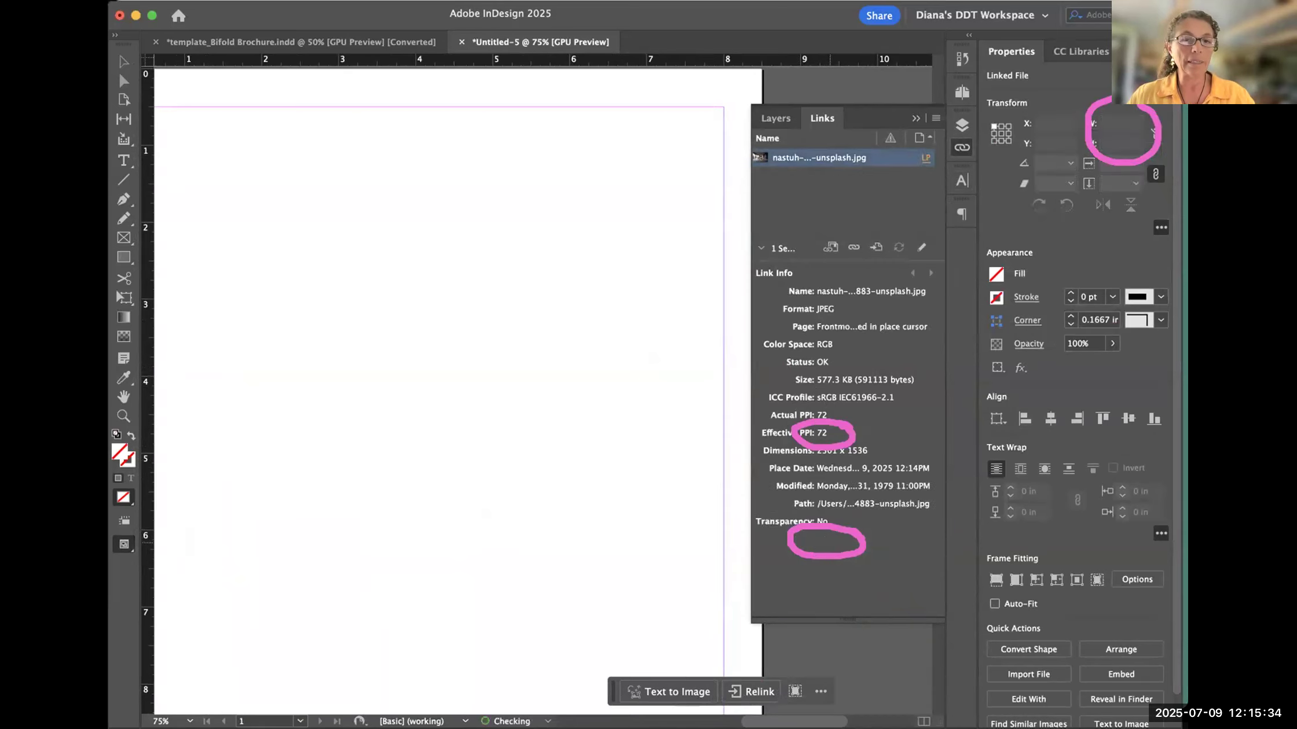
pyautogui.moveTo(314, 203); pyautogui.dragTo(533, 400)
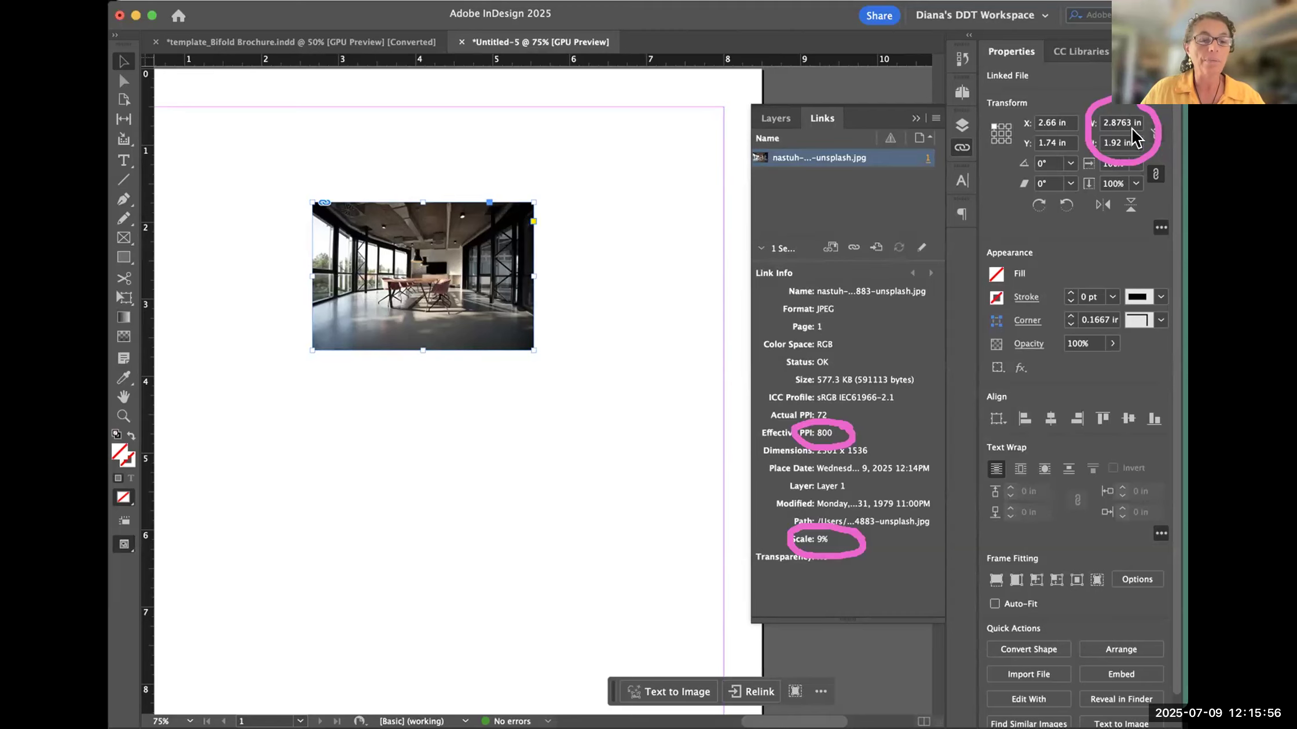
pyautogui.press('super+z')
pyautogui.moveTo(174, 116); pyautogui.dragTo(727, 661)
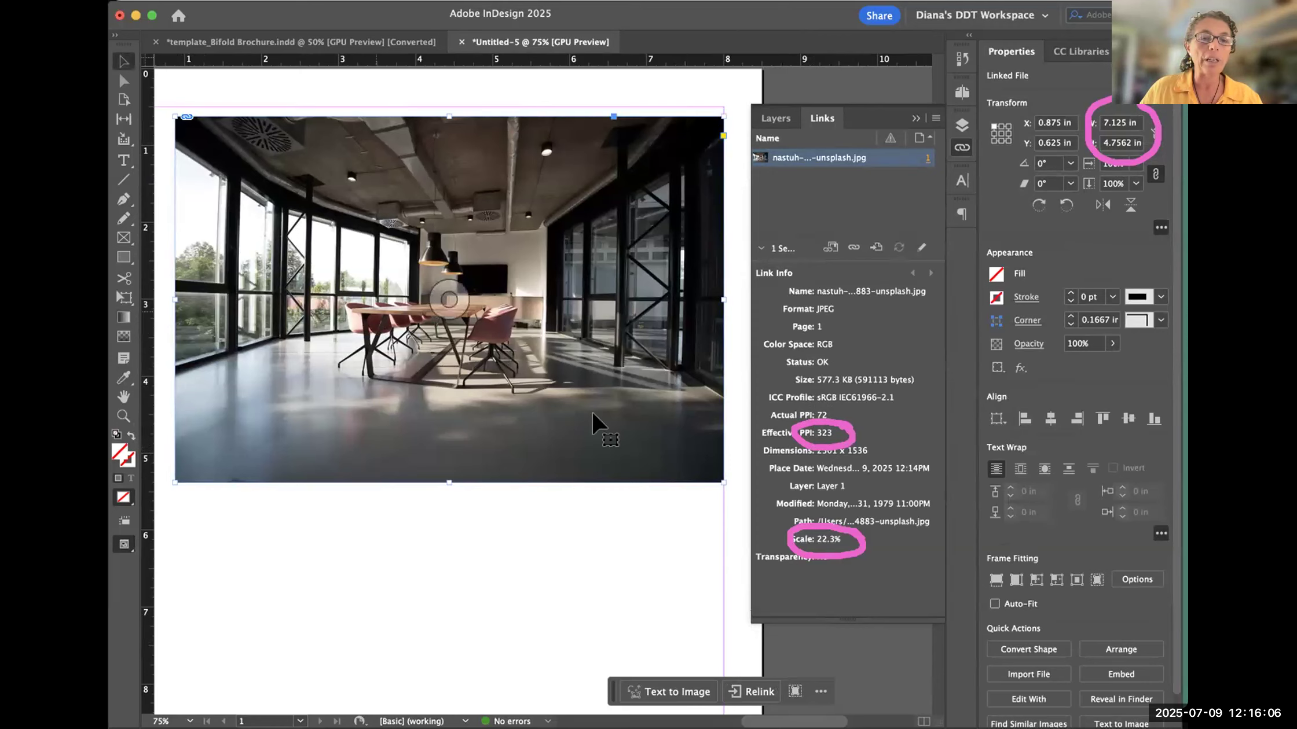
pyautogui.press('super+minus')
pyautogui.press('super+minus')
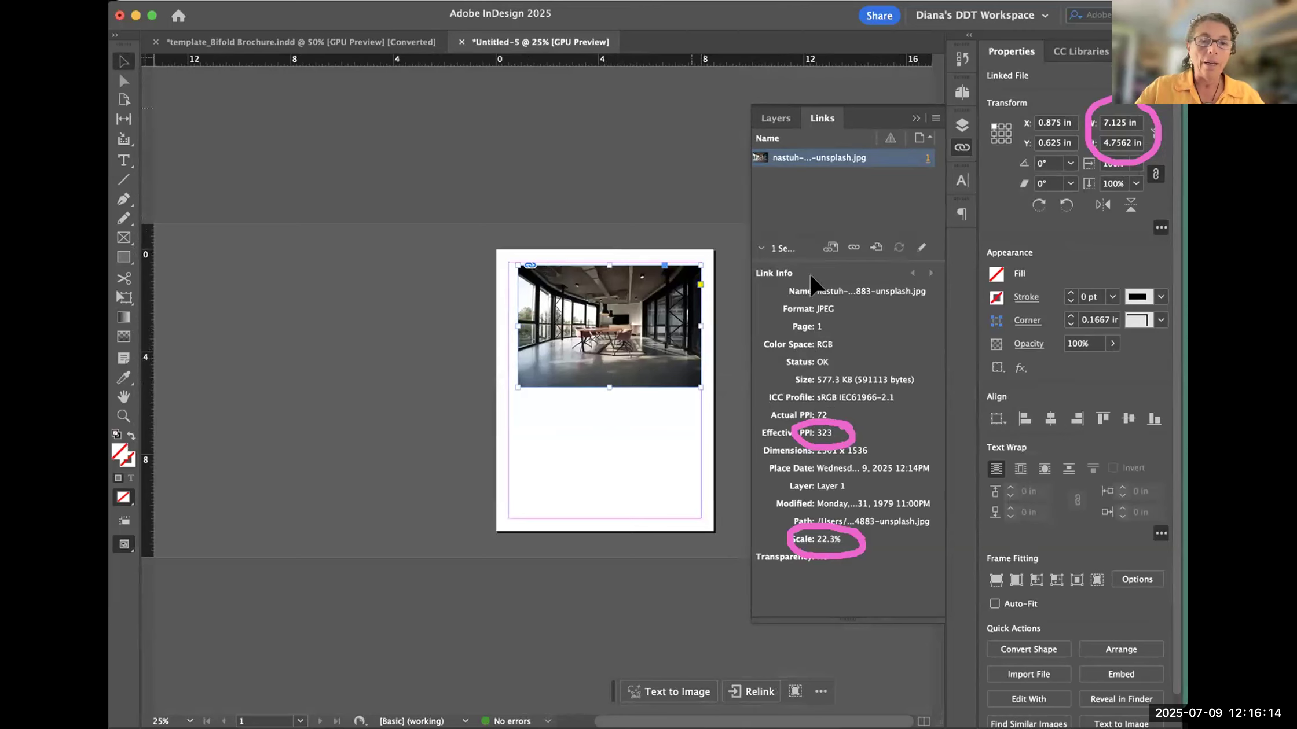
# - Delete the photo, check its dimensions in inches and resolution in Bridge, and return to the blank page in InDesign
pyautogui.press('Delete')
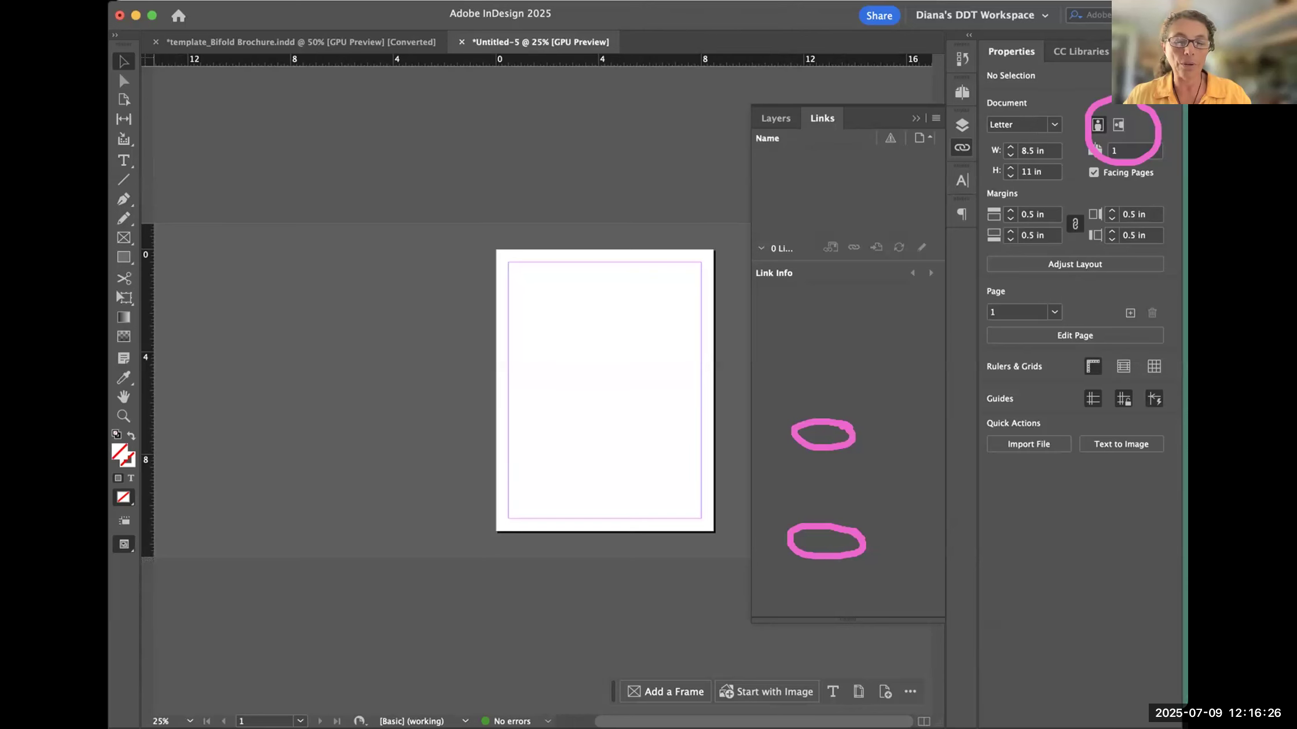
pyautogui.press('super+Tab')
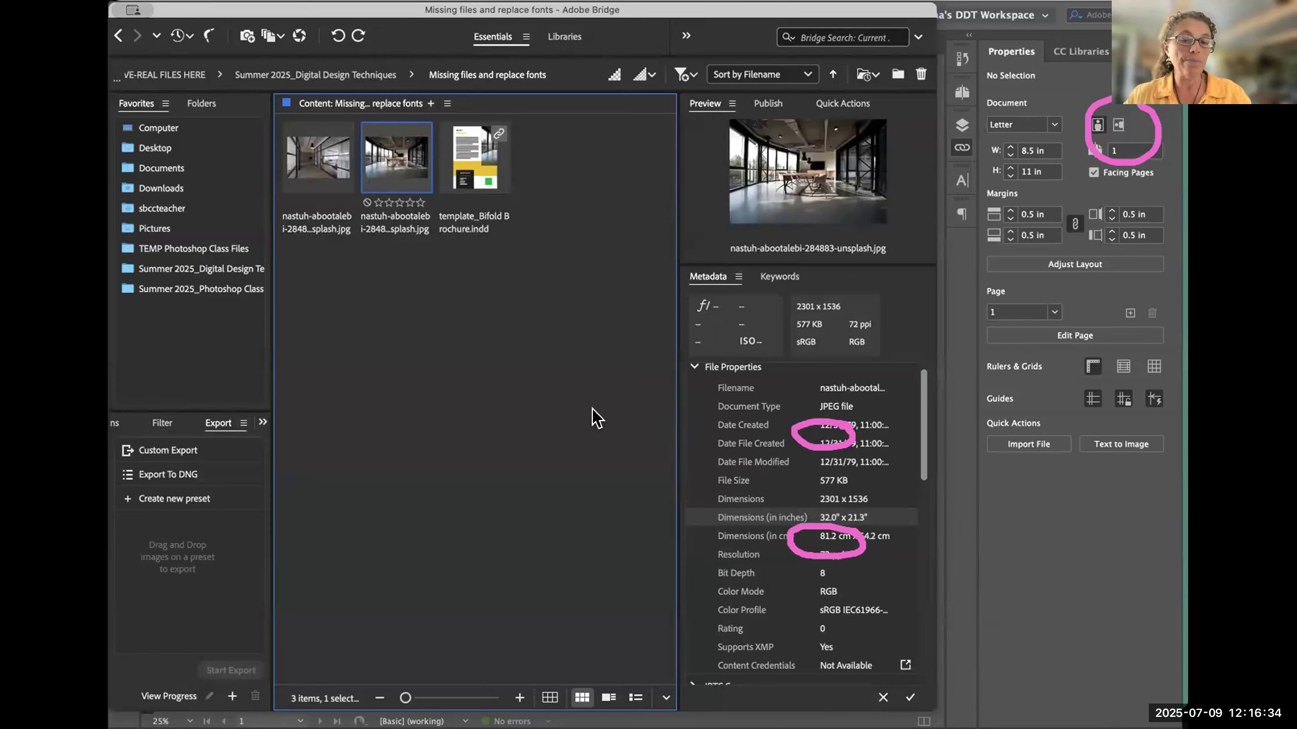
pyautogui.press('super+Tab')
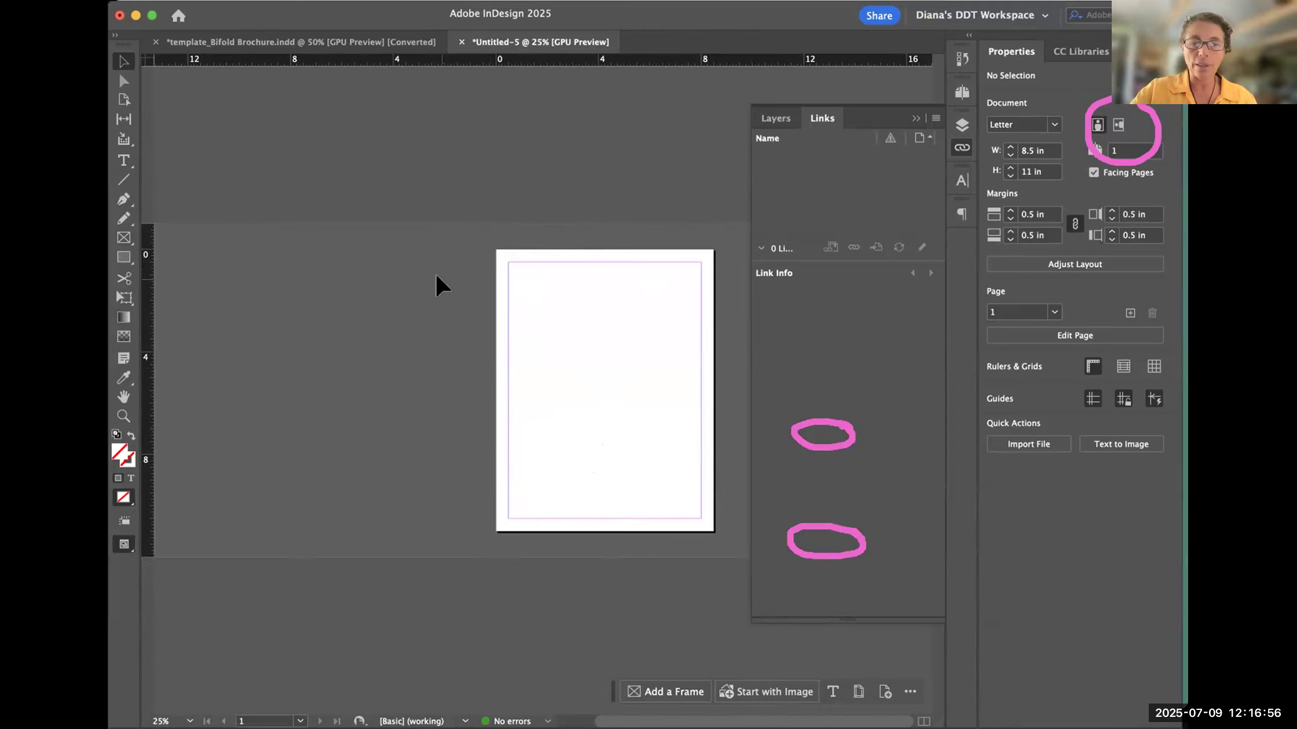
pyautogui.hscroll(-2, 436, 275)
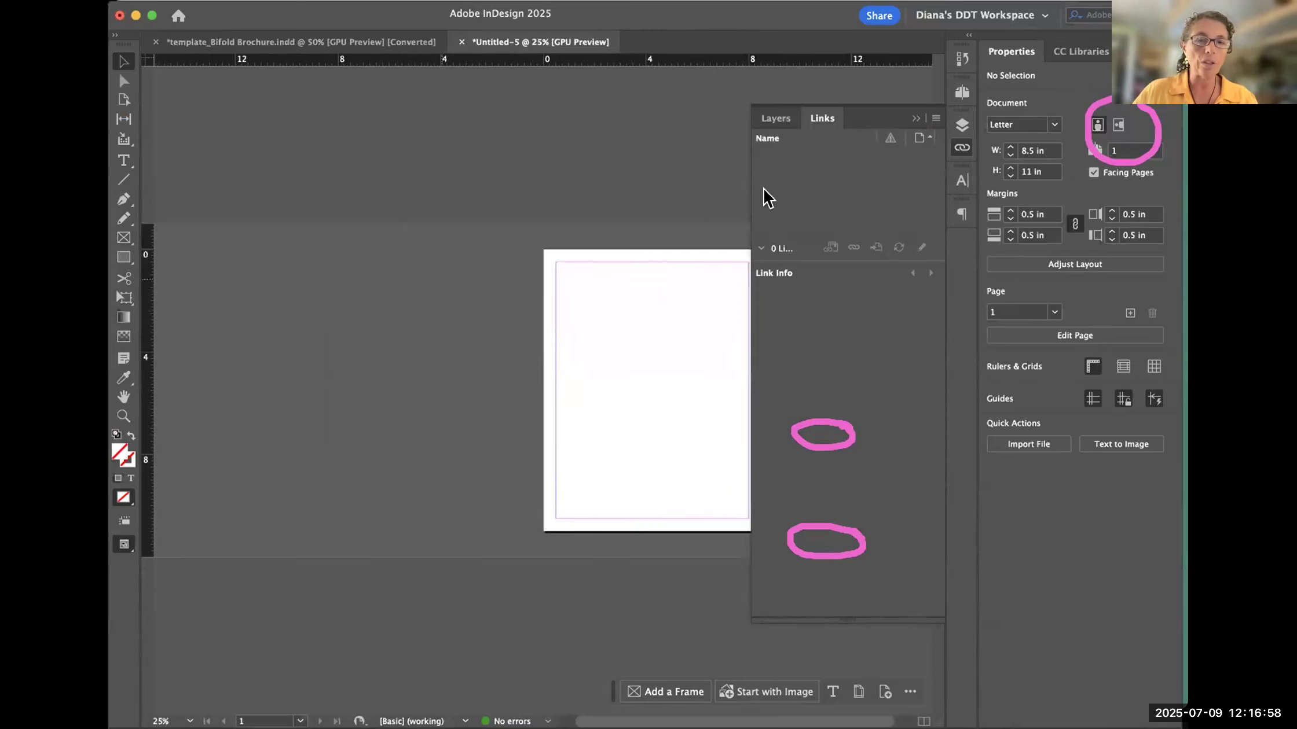
pyautogui.hscroll(2, 549, 274)
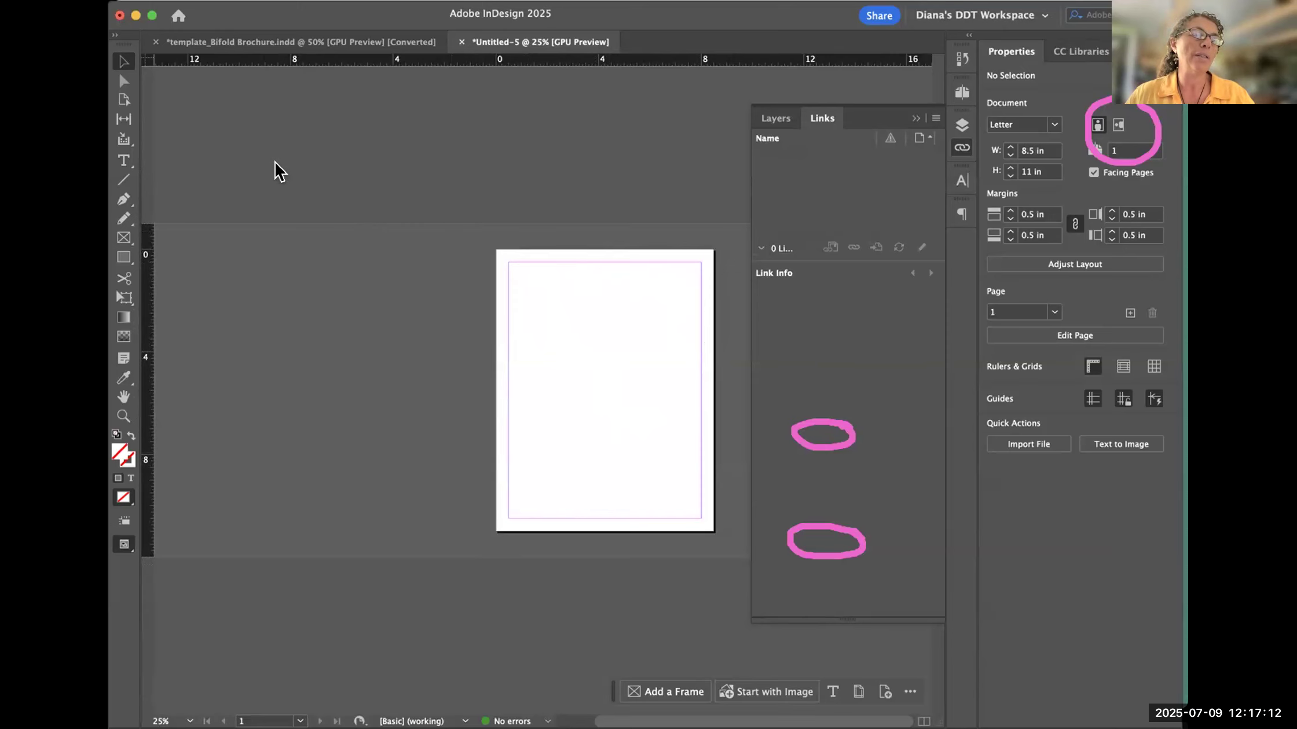
# - Place the conference-room photo at full size from the page's top-left corner at X 0 in, Y 0 in, and collapse the link information
pyautogui.press('super+d')
pyautogui.click(653, 142)
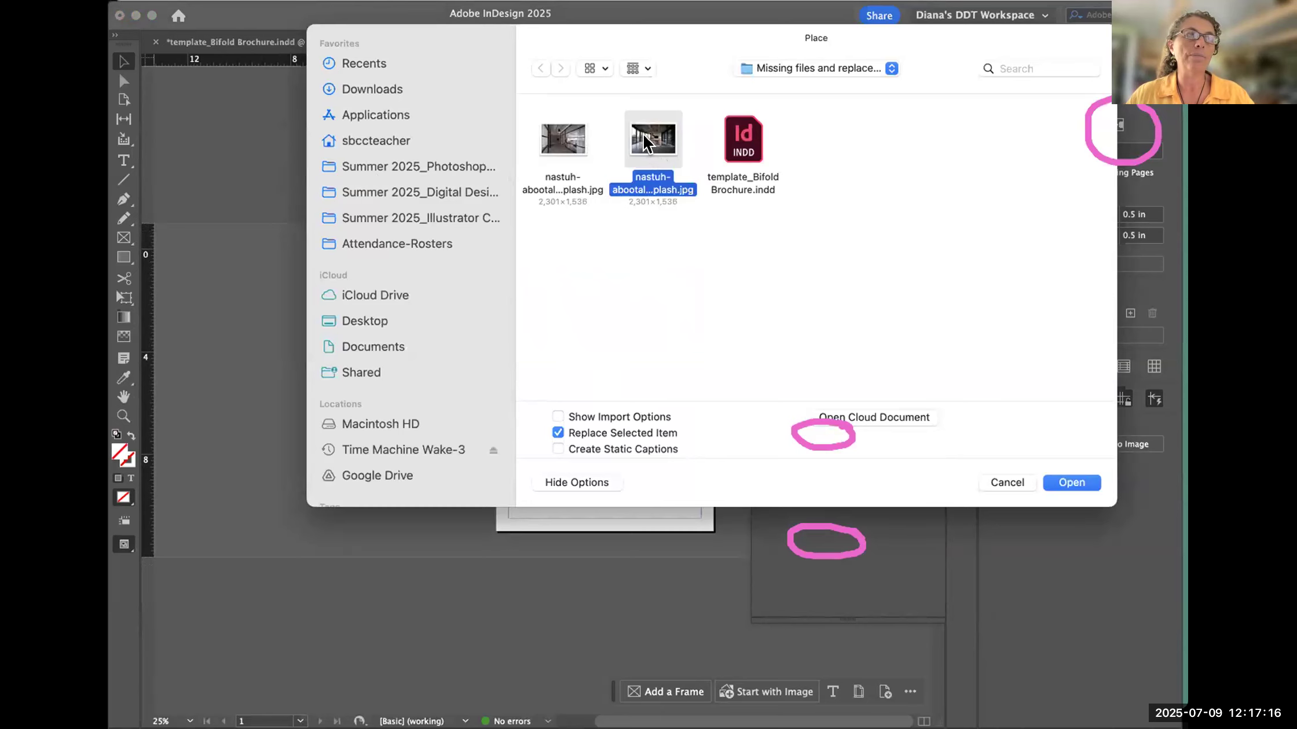
pyautogui.click(1071, 483)
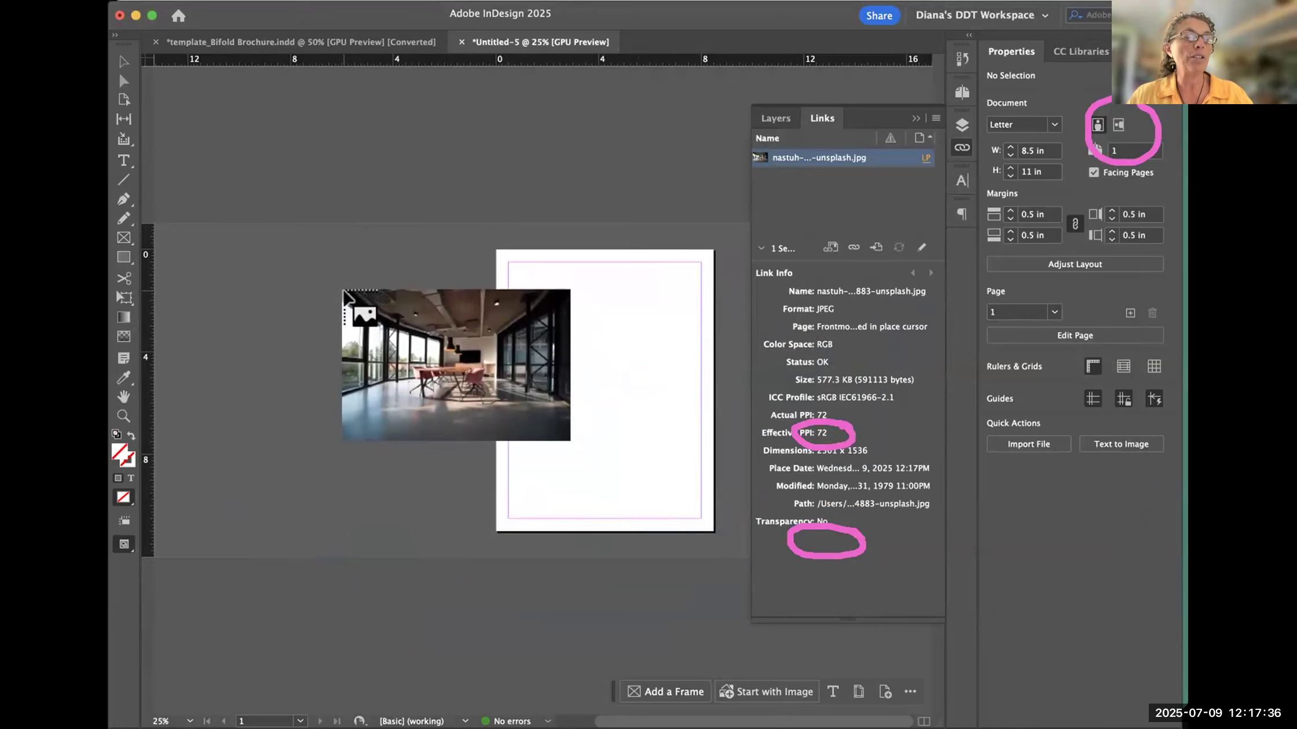
pyautogui.click(496, 251)
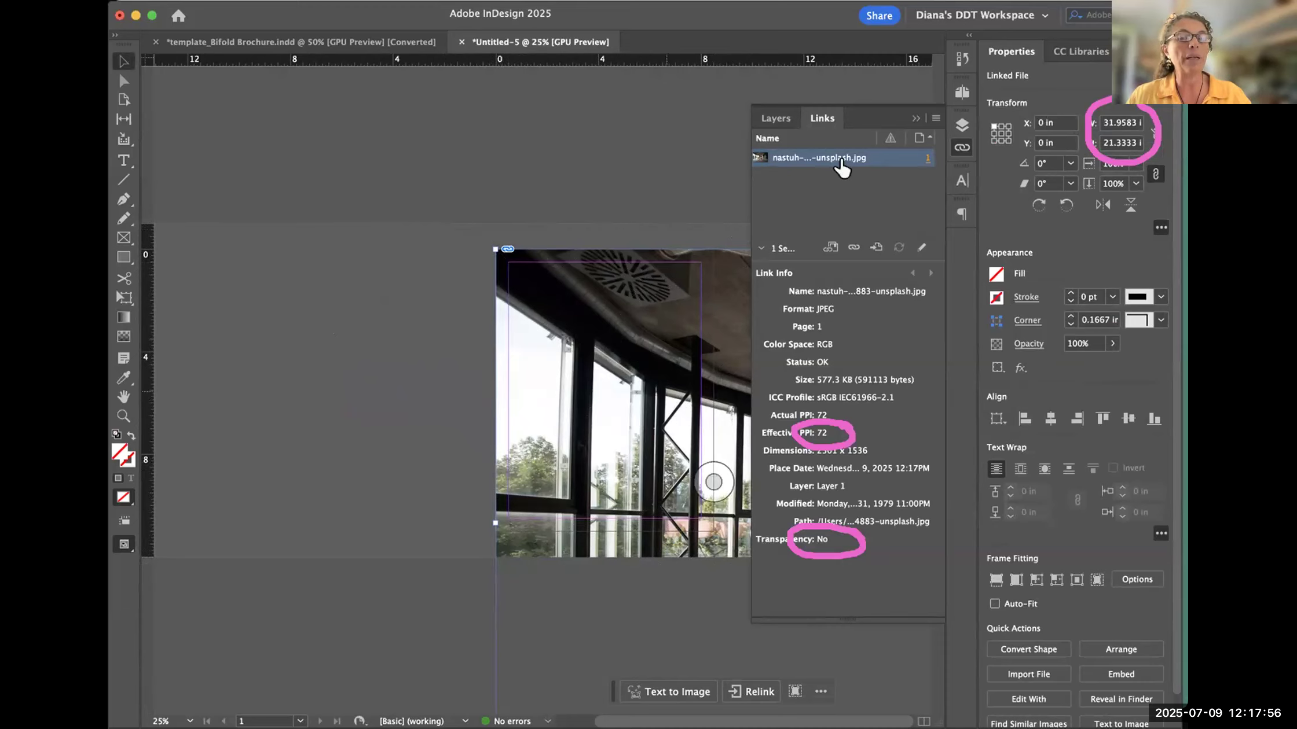
pyautogui.click(915, 118)
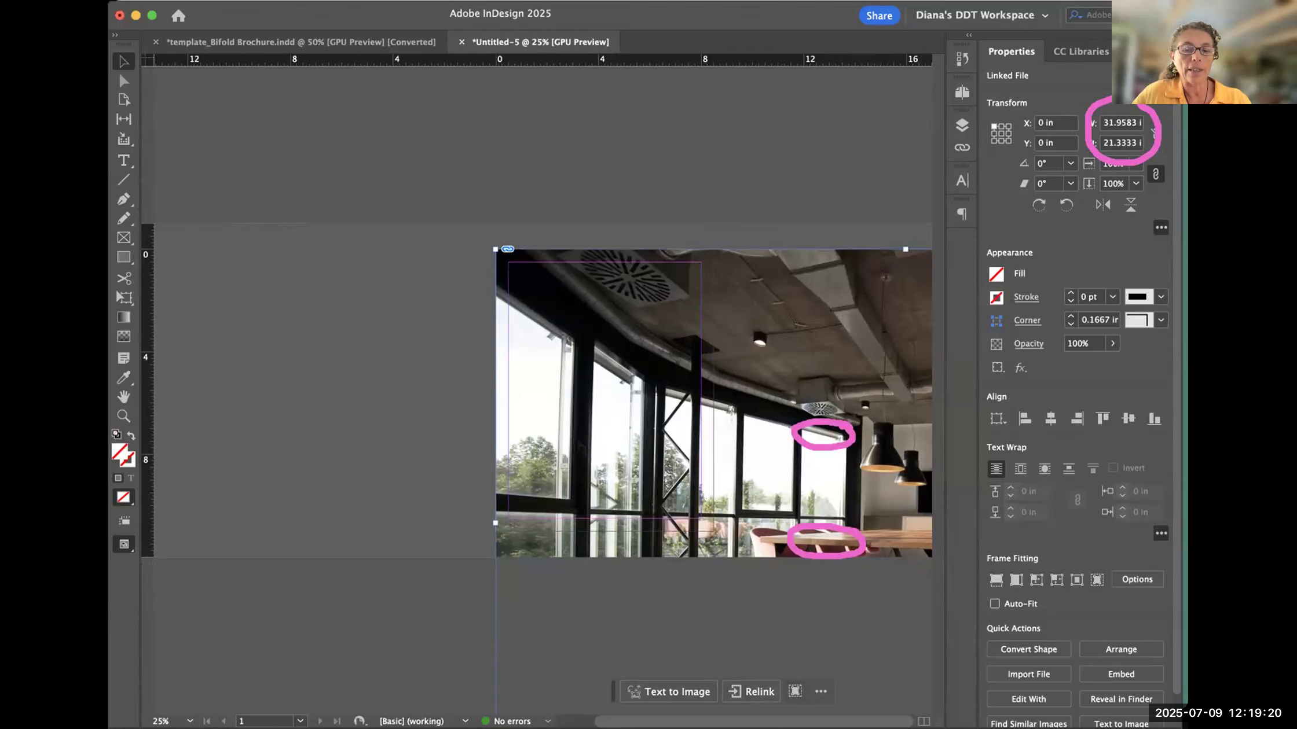
# - Switch to Bridge and move its window aside so the photo's metadata can be compared with its placed dimensions in InDesign
pyautogui.press('super+Tab')
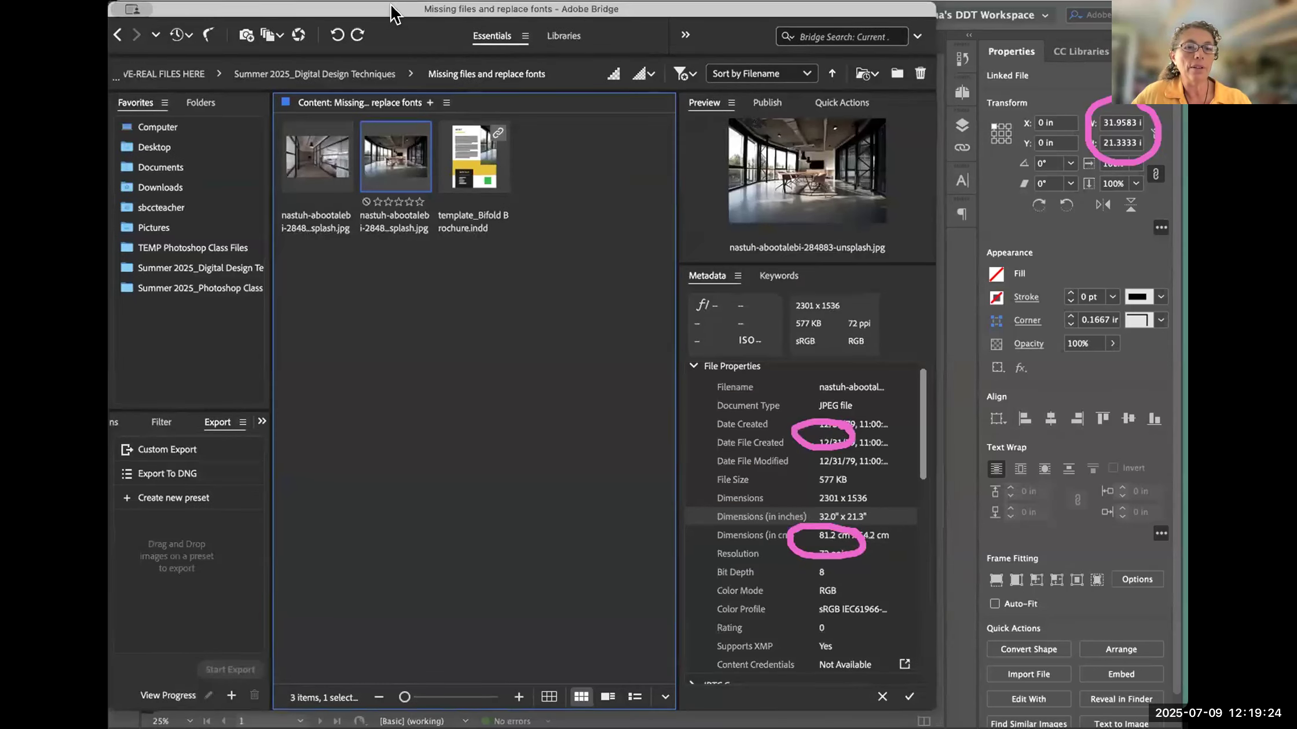
pyautogui.moveTo(391, 6); pyautogui.dragTo(180, 5)
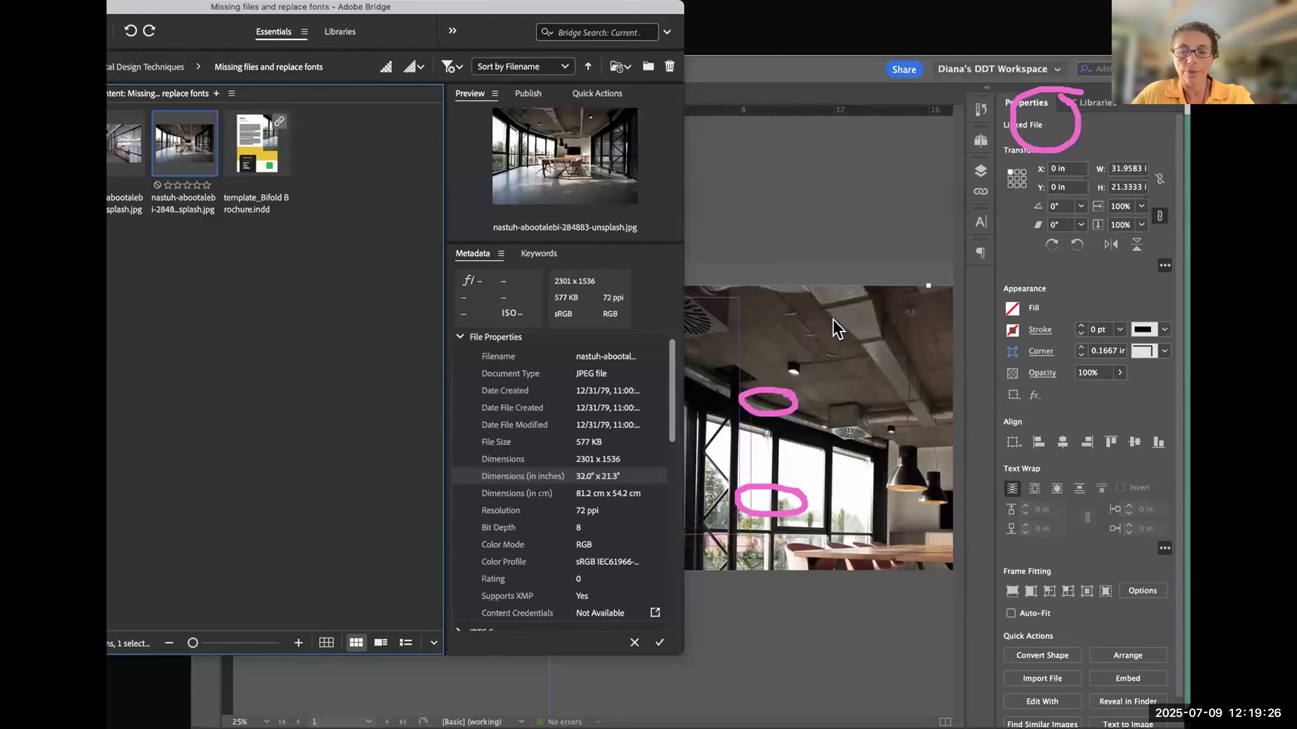
# - Bring InDesign back to the front and deselect the full-size conference-room photo
pyautogui.press('Delete')
pyautogui.click(336, 411)
pyautogui.click(790, 211)
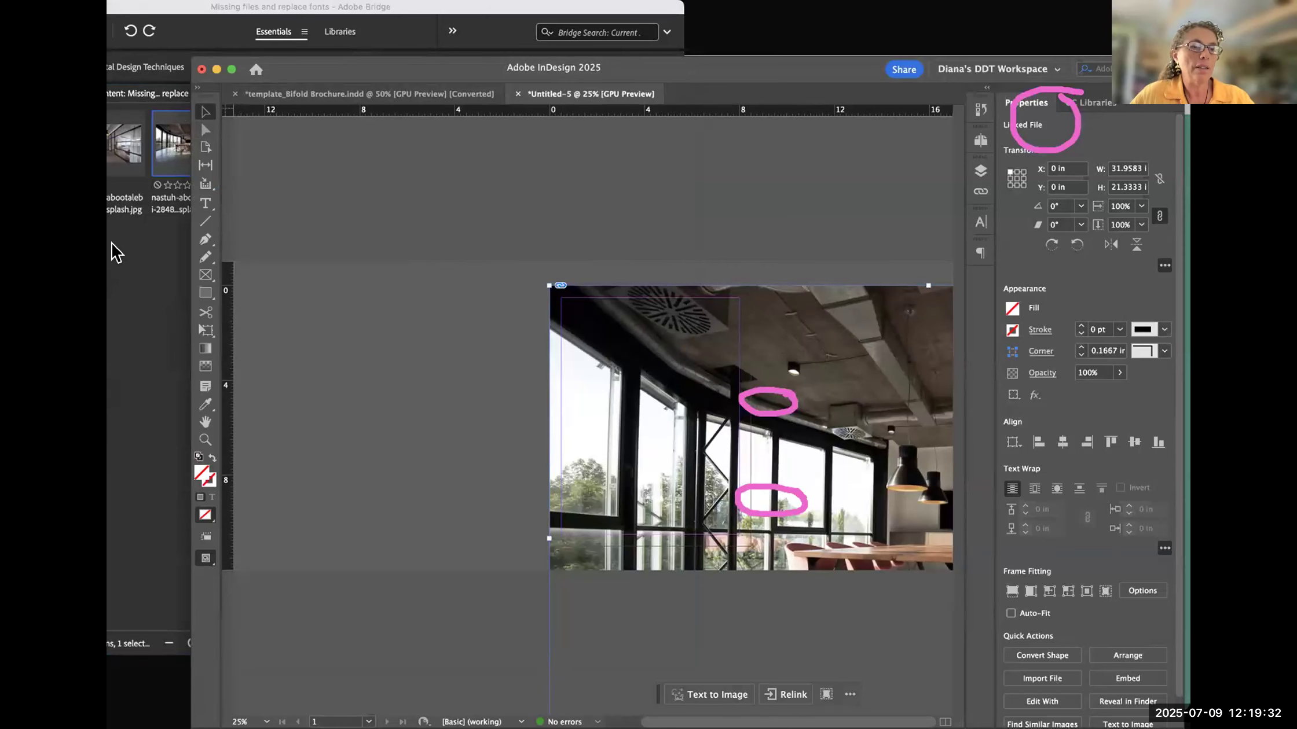
pyautogui.click(137, 270)
pyautogui.click(751, 185)
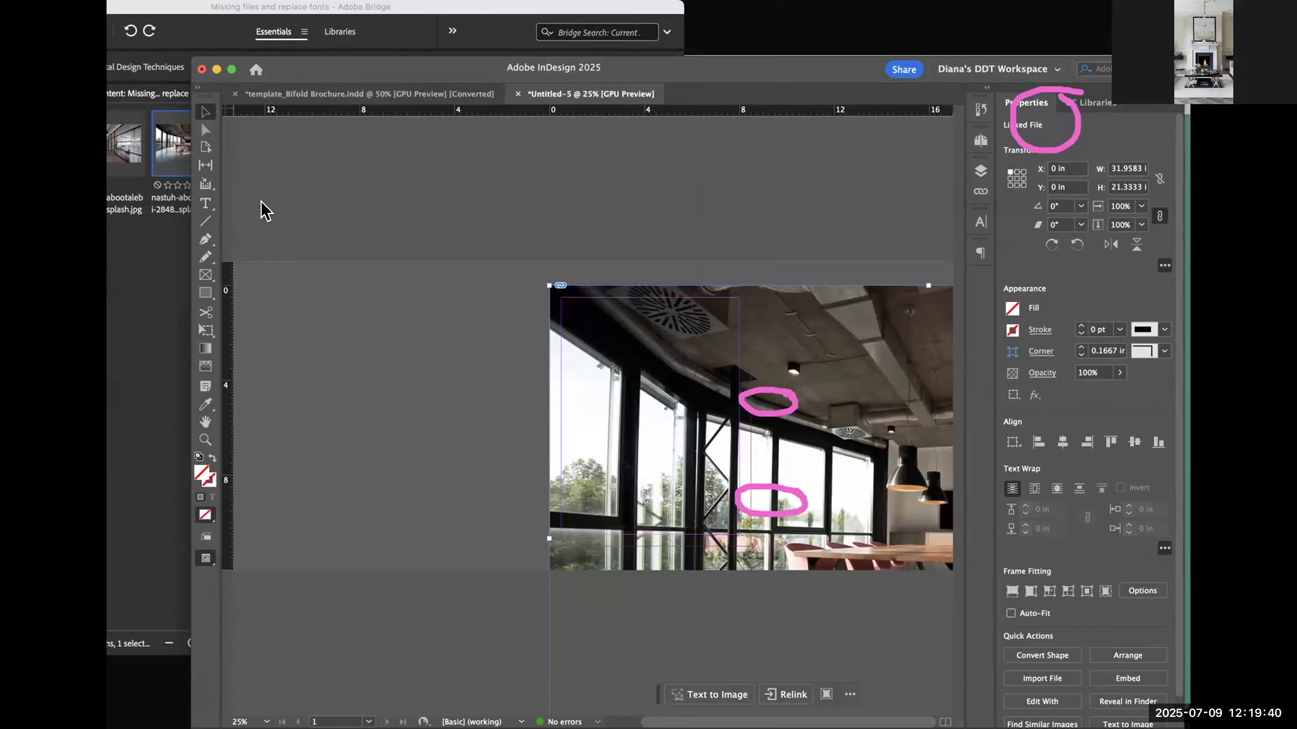
pyautogui.click(565, 183)
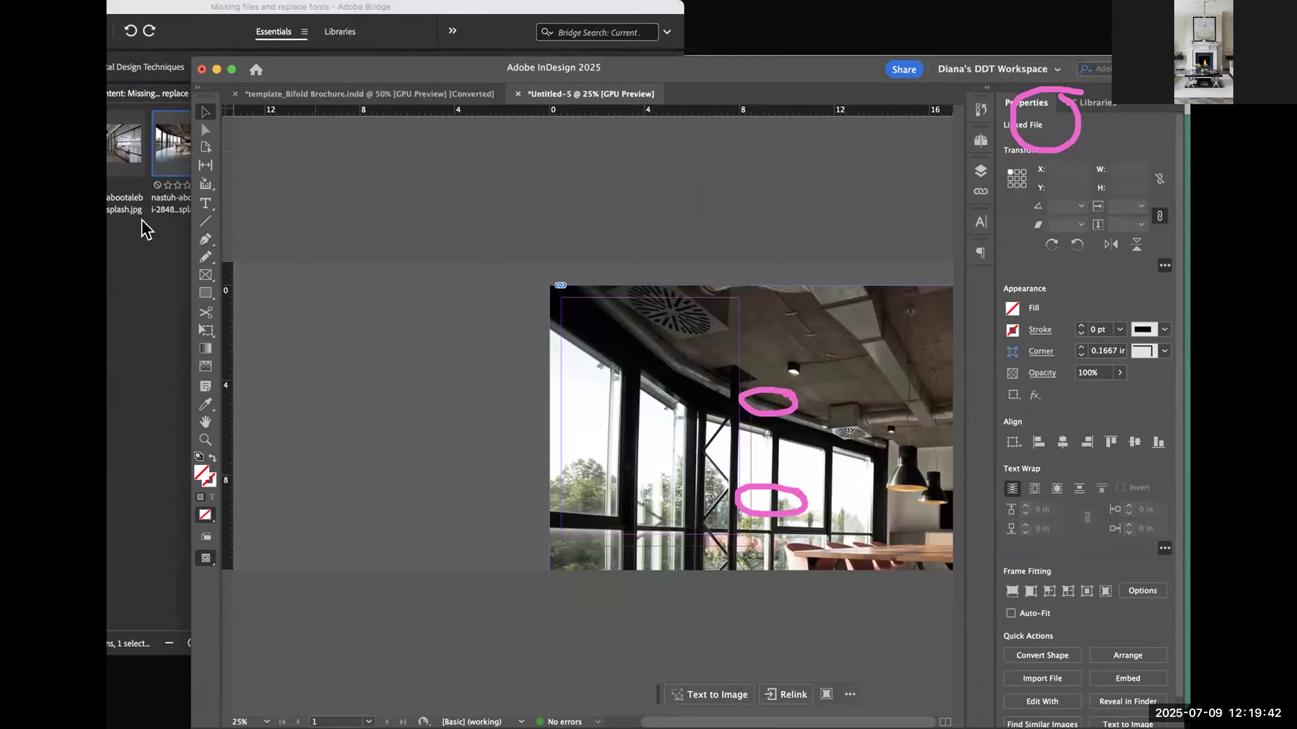
# - Switch to Bridge, move its window fully into view with the photo's metadata, and return to InDesign
pyautogui.click(139, 180)
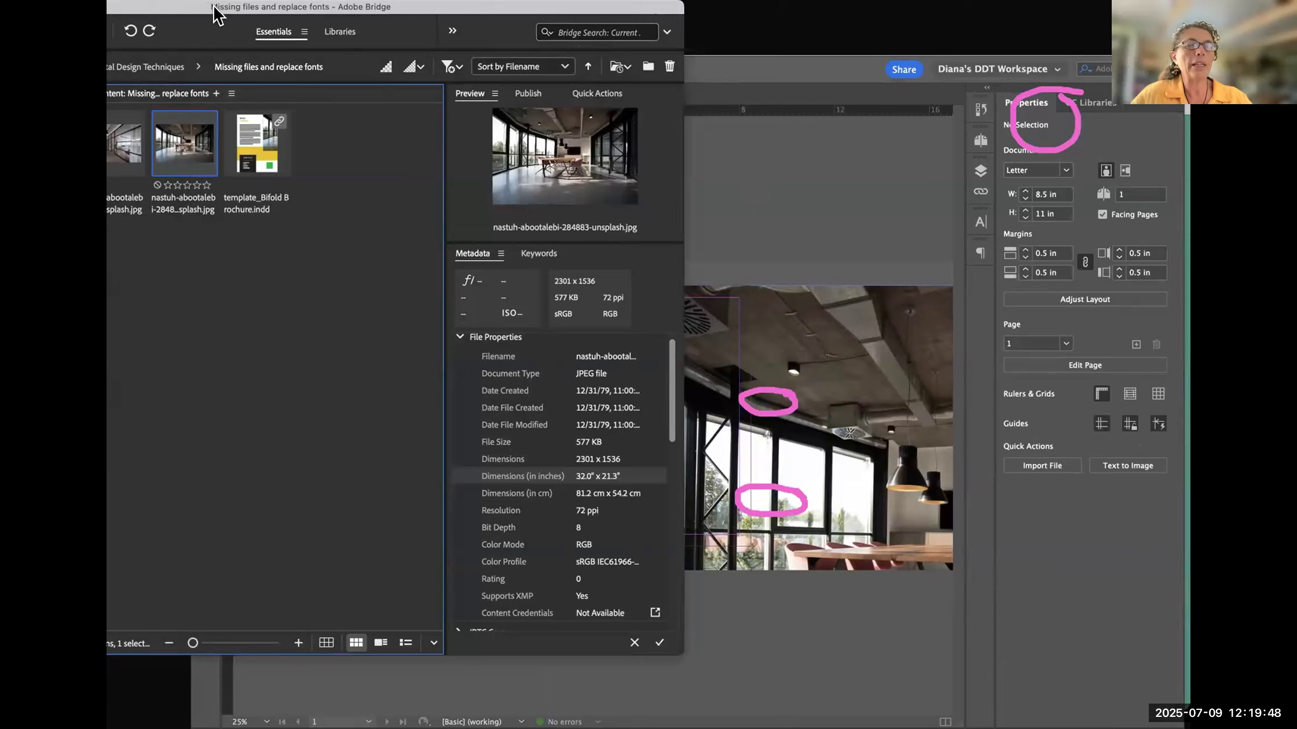
pyautogui.moveTo(214, 7); pyautogui.dragTo(440, 17)
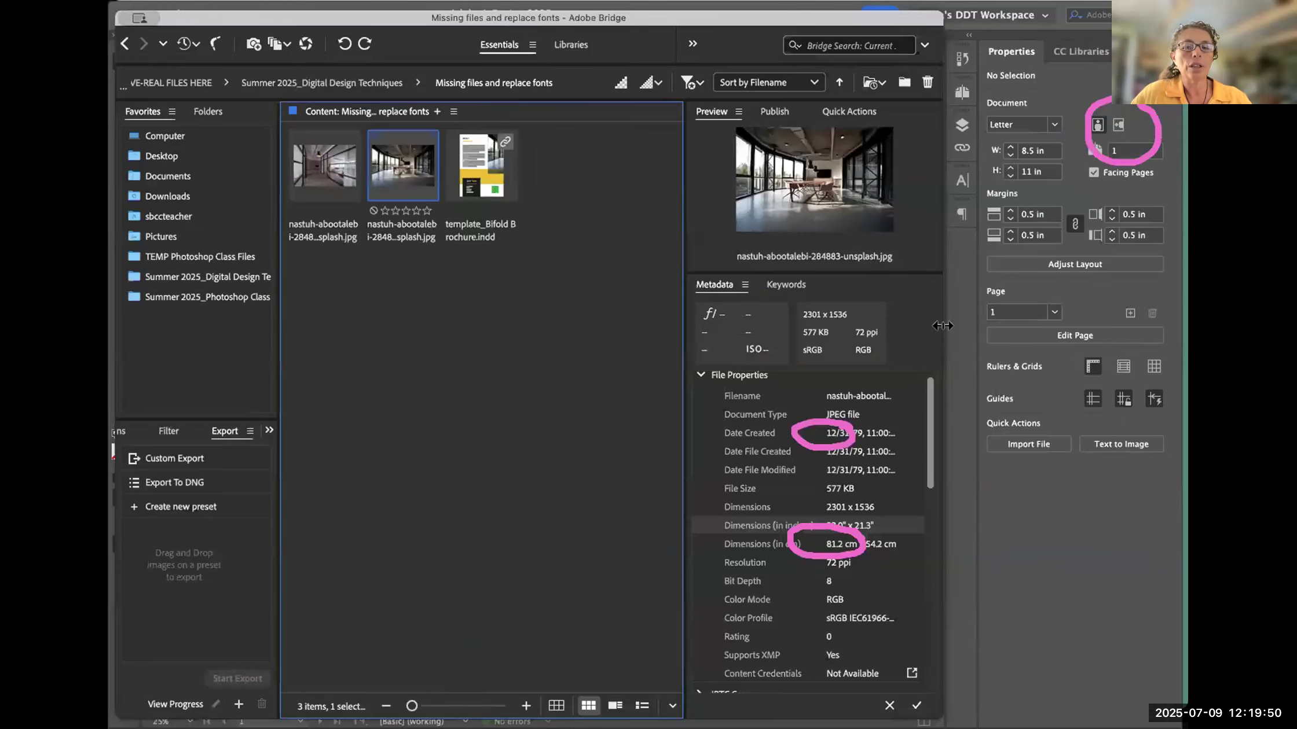
pyautogui.click(954, 301)
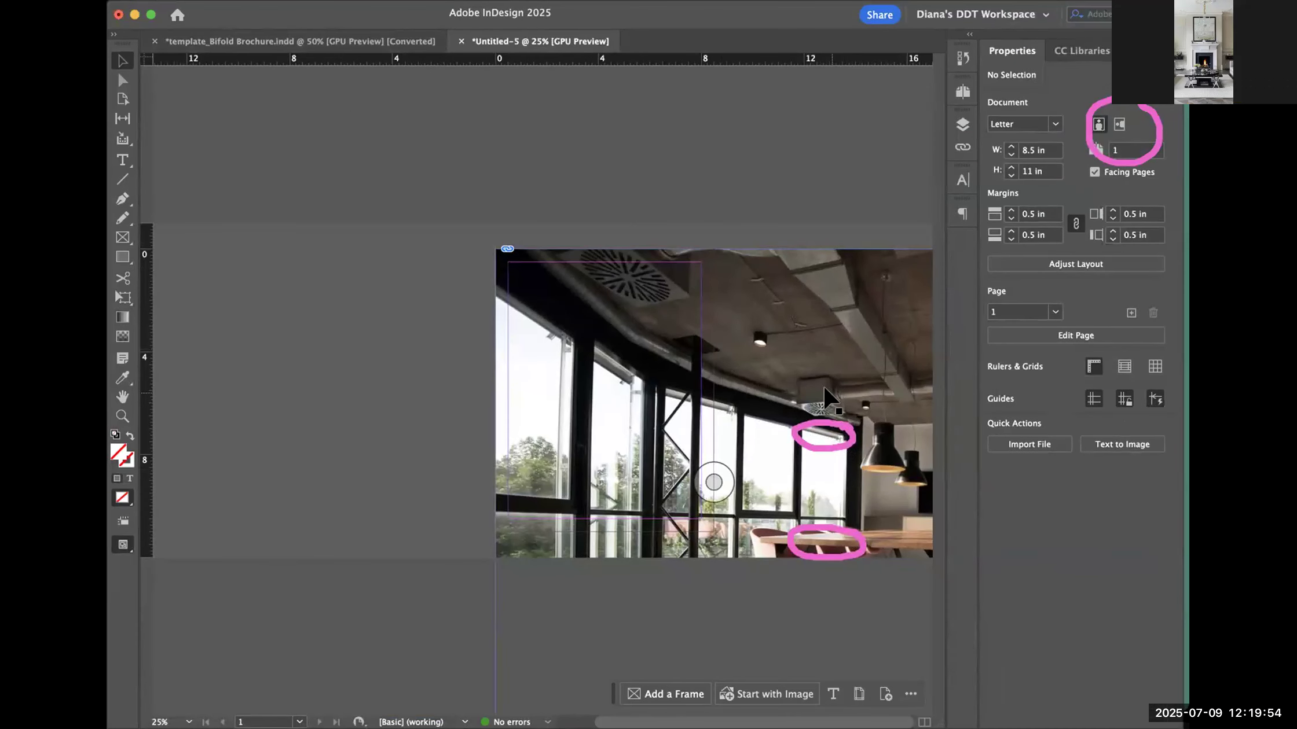
# - Delete the full-size photo from the page and load the conference-room JPEG again for placing
pyautogui.click(831, 337)
pyautogui.press('BackSpace')
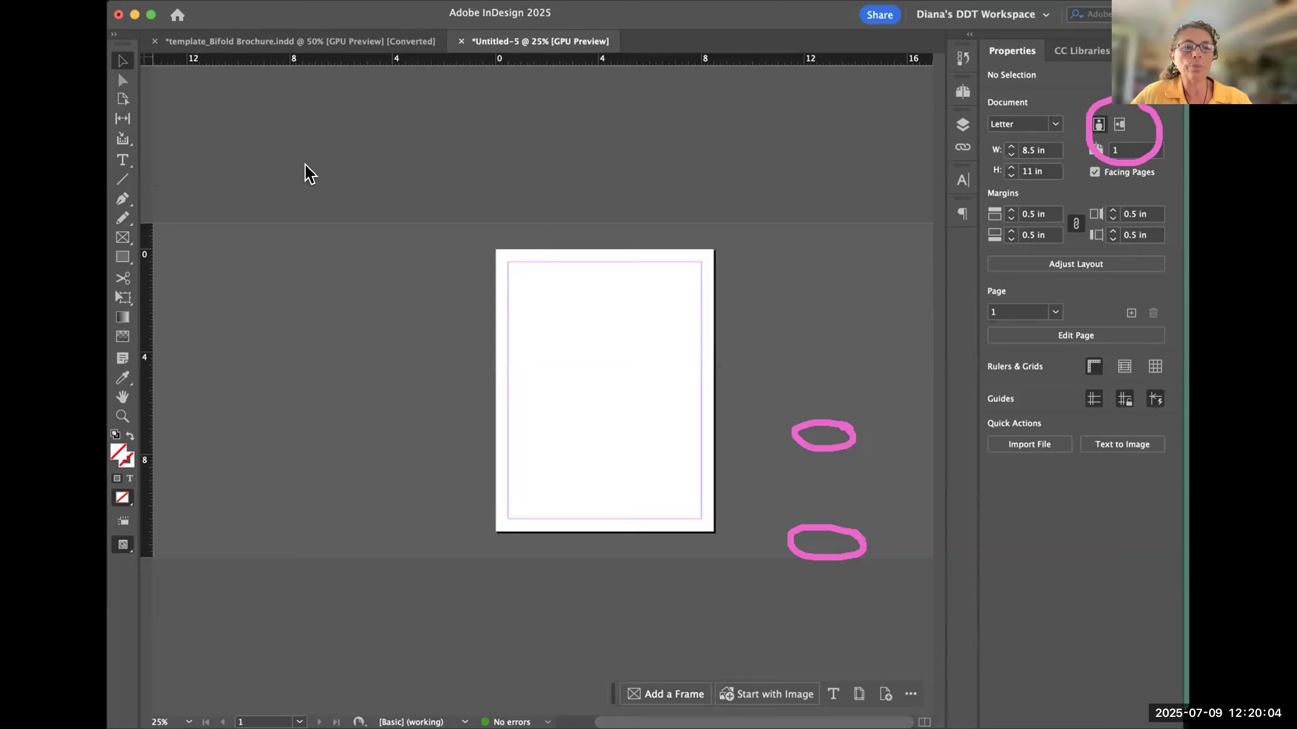
pyautogui.press('super+d')
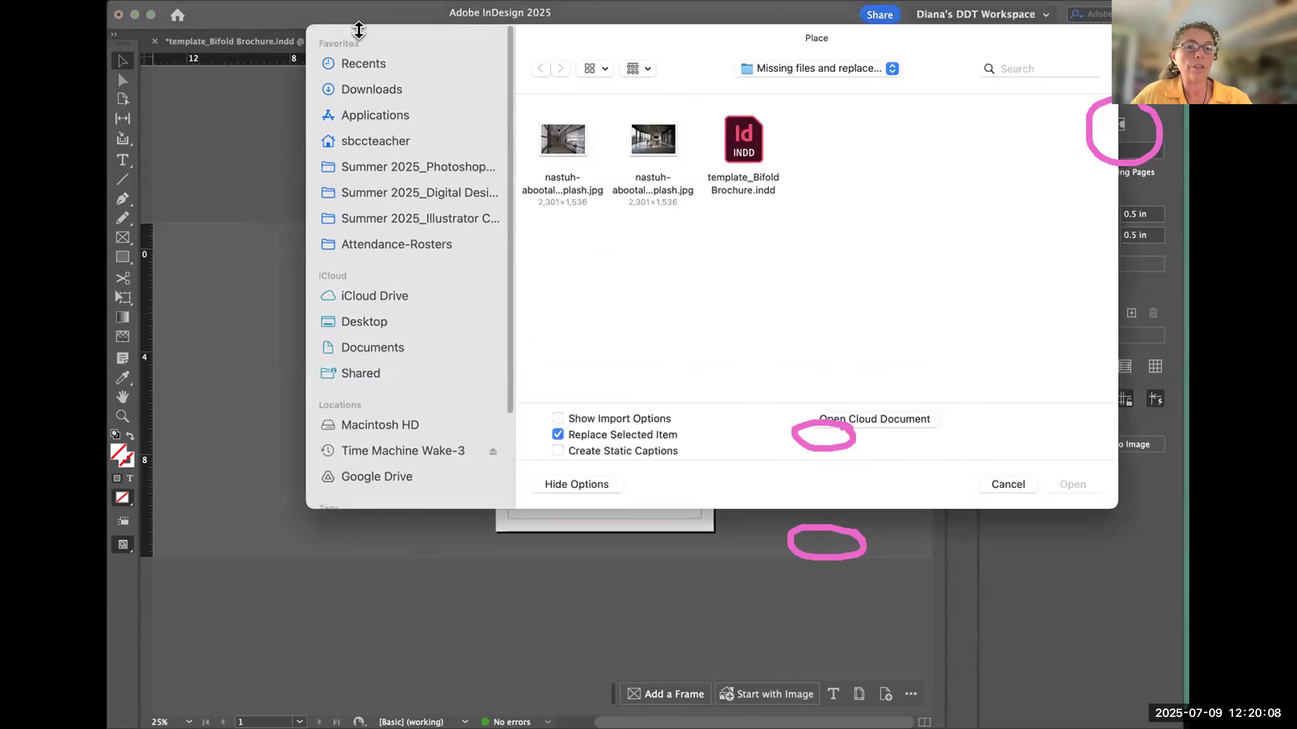
pyautogui.moveTo(618, 39); pyautogui.dragTo(452, 114)
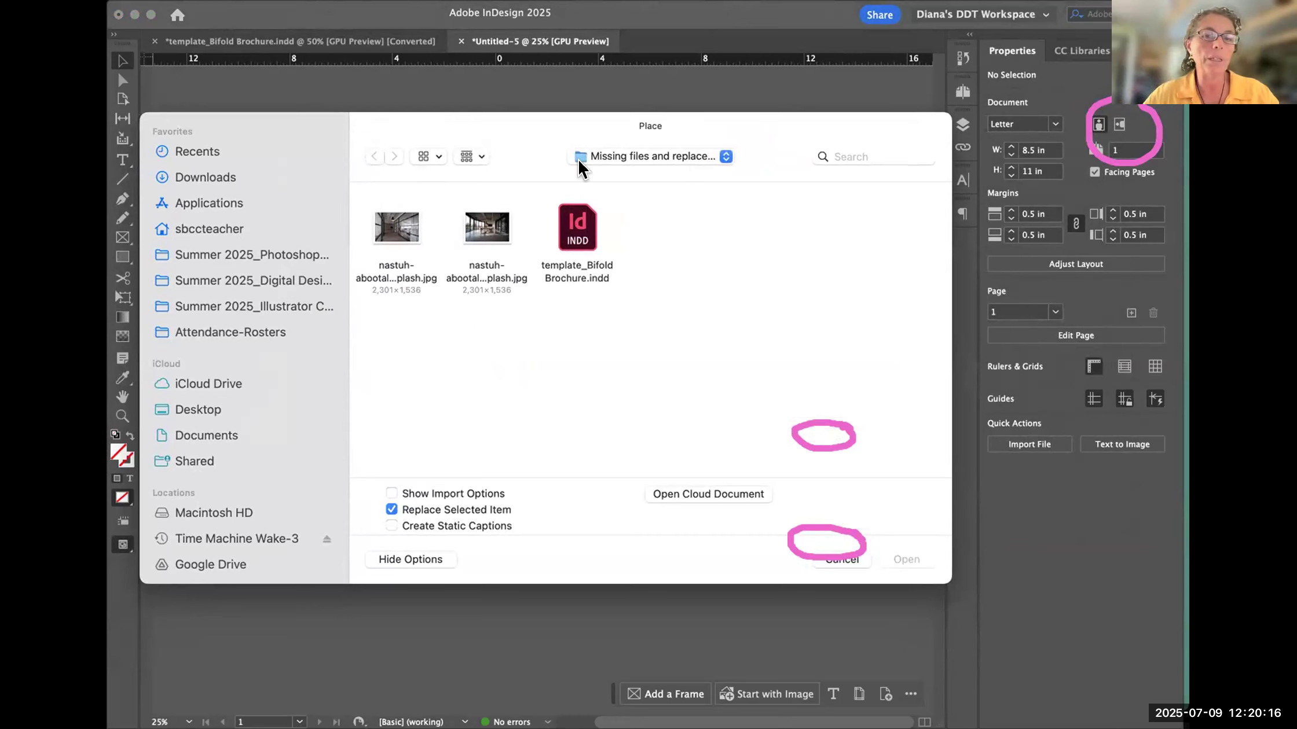
pyautogui.click(488, 254)
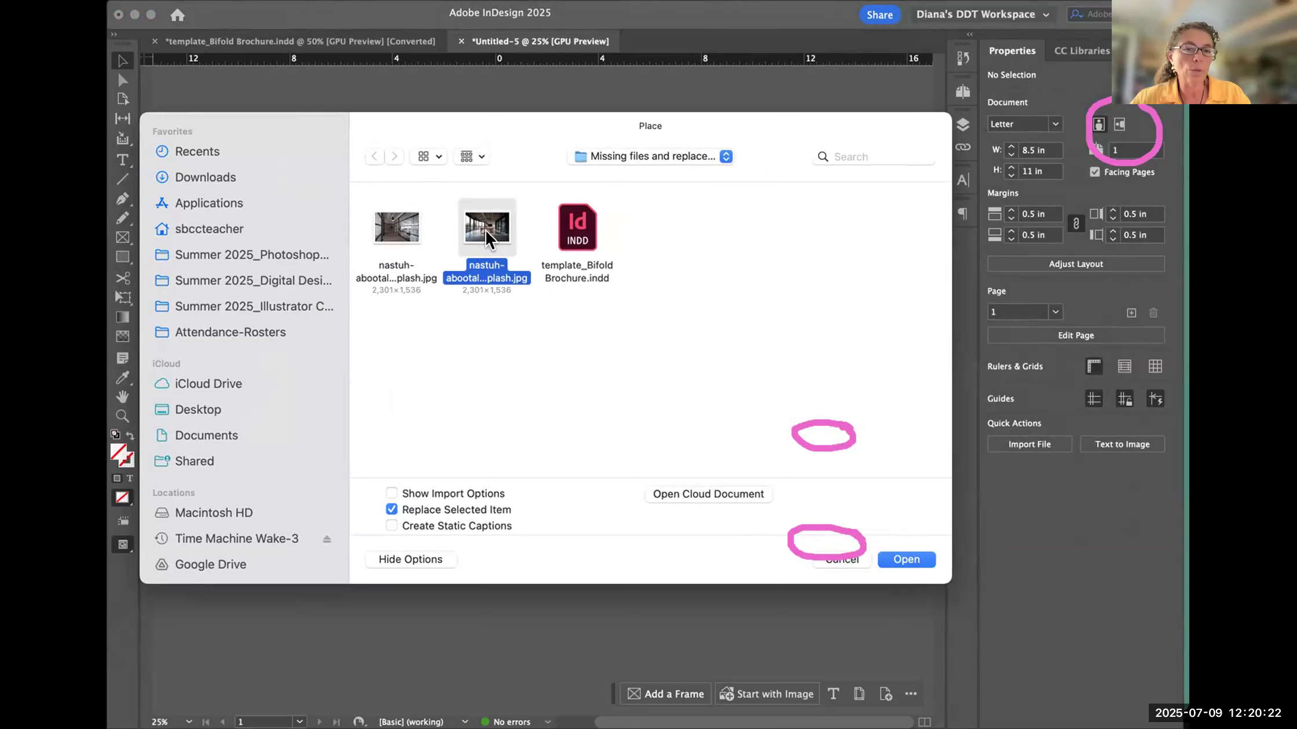
pyautogui.doubleClick(486, 237)
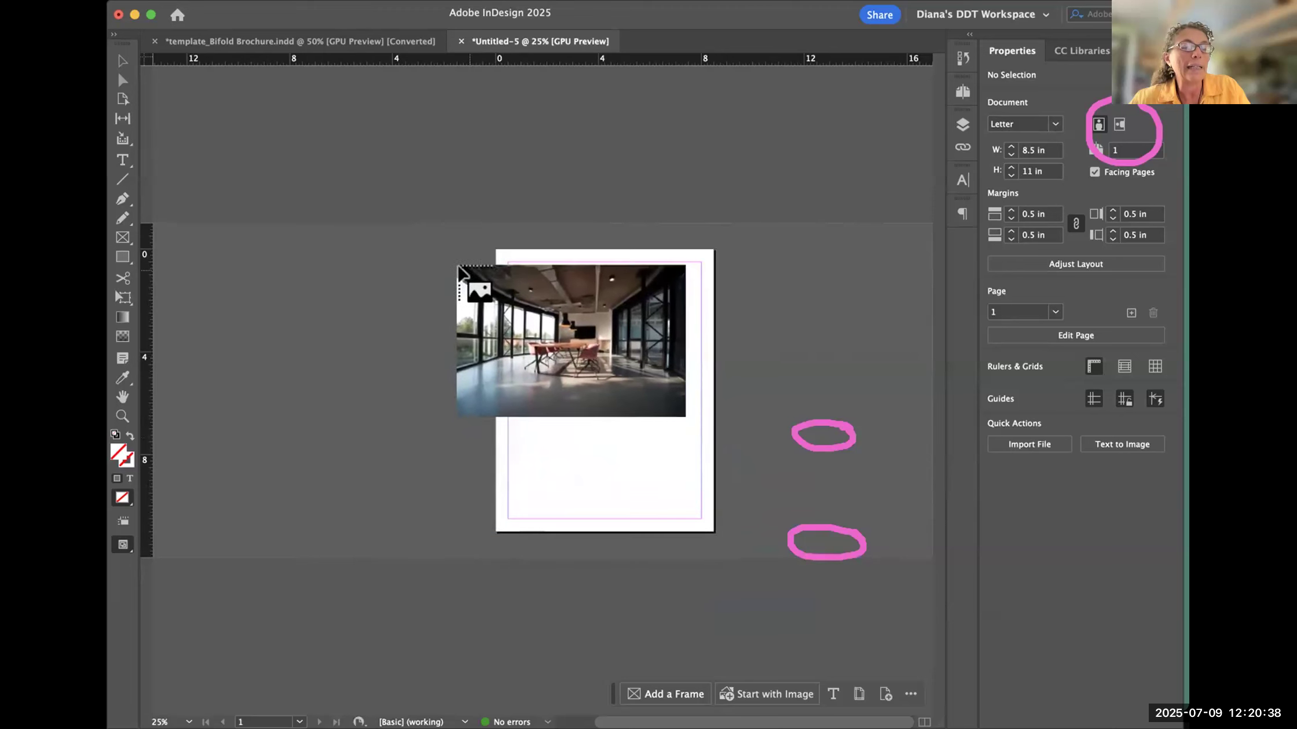
# - Place the photo at full size from about X -2.05 in, Y 0.05 in, compare its dimensions with Bridge's metadata, and return to InDesign
pyautogui.click(443, 250)
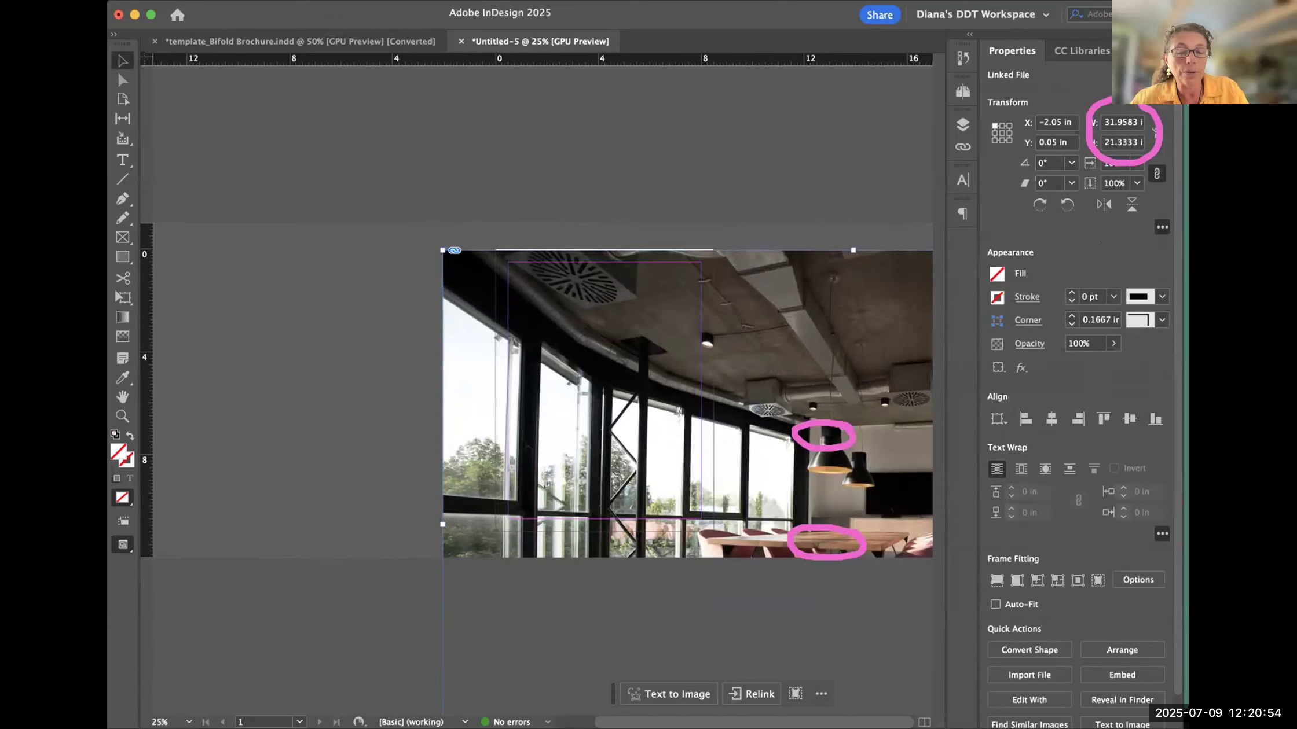
pyautogui.press('super+Tab')
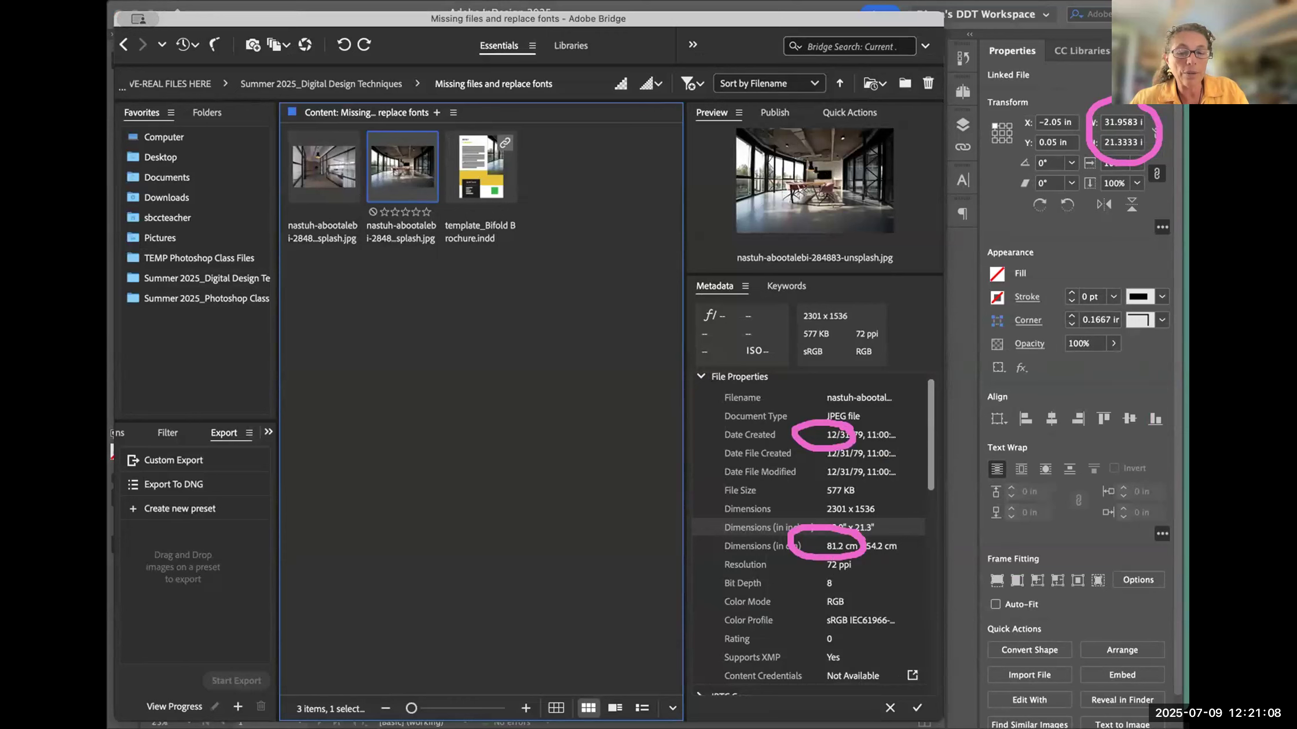
pyautogui.press('super+Tab')
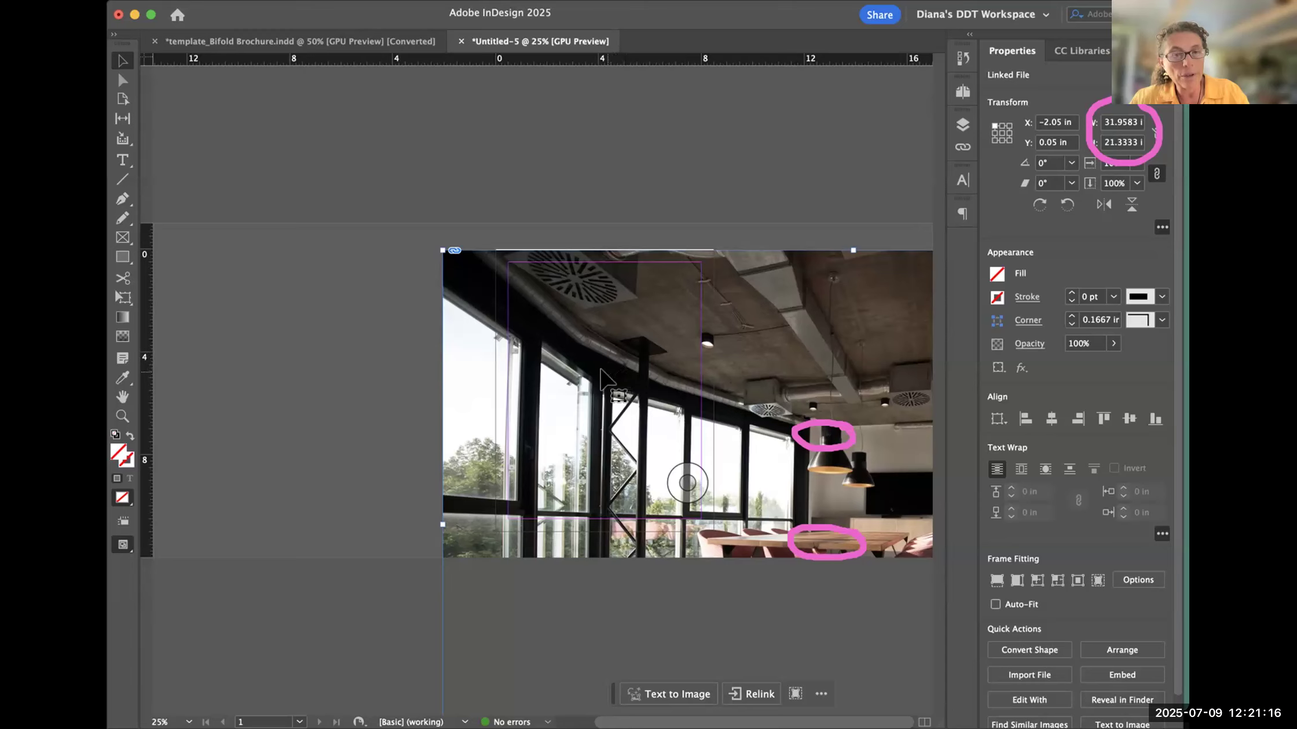
# - Undo the placement, try the photo at full size from about X -2.9 in, Y 0.9 in, and undo that too
pyautogui.press('super+z')
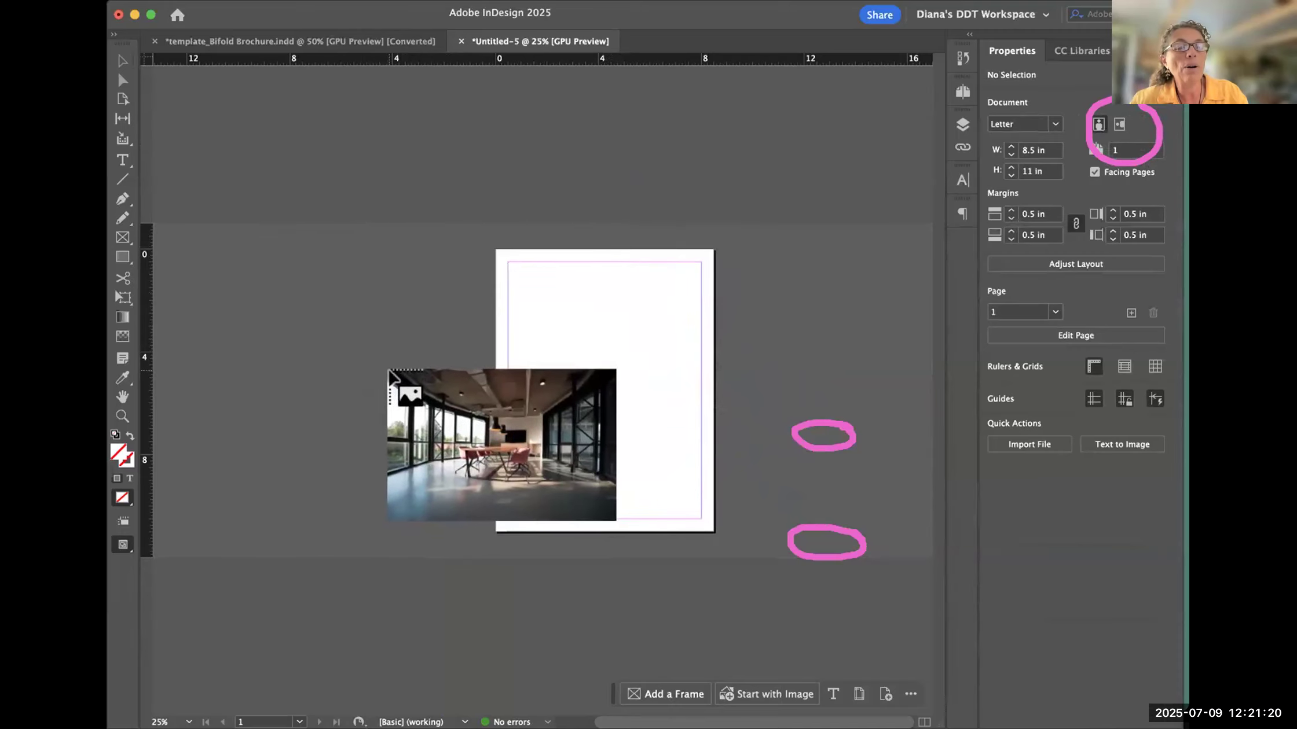
pyautogui.click(421, 272)
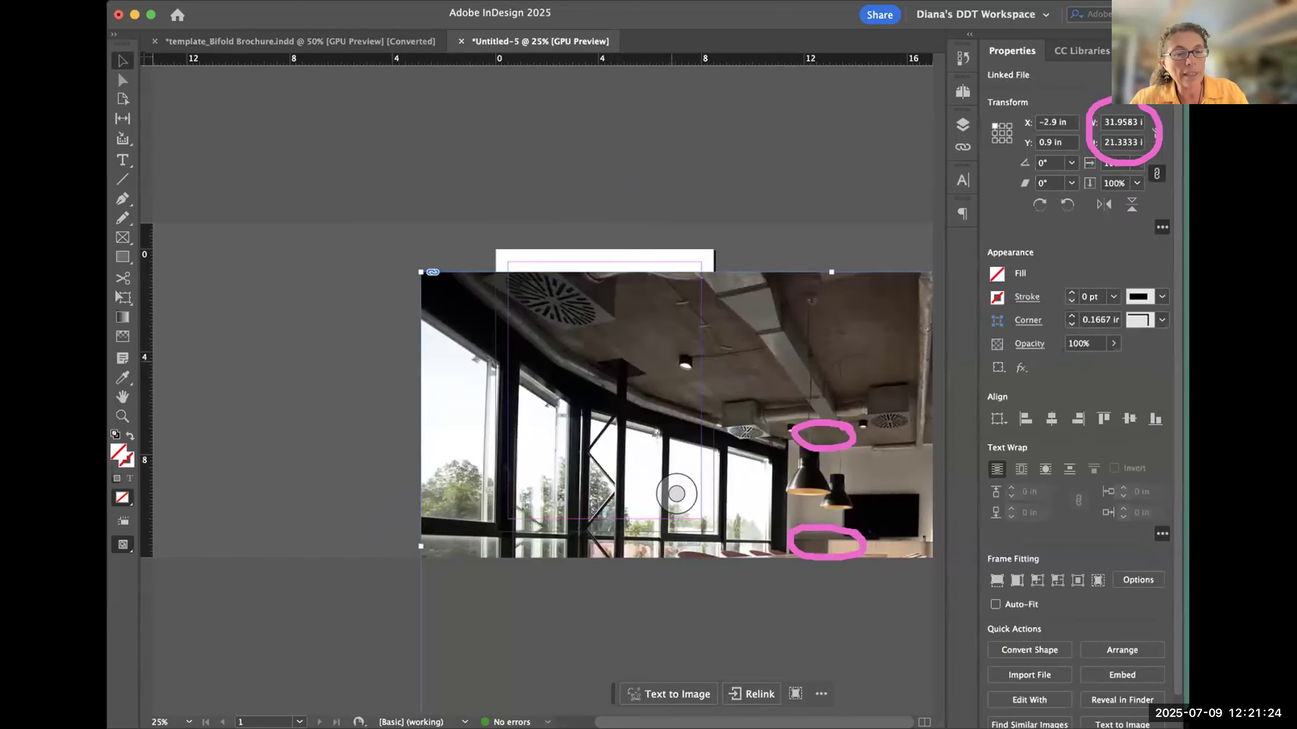
pyautogui.press('super+z')
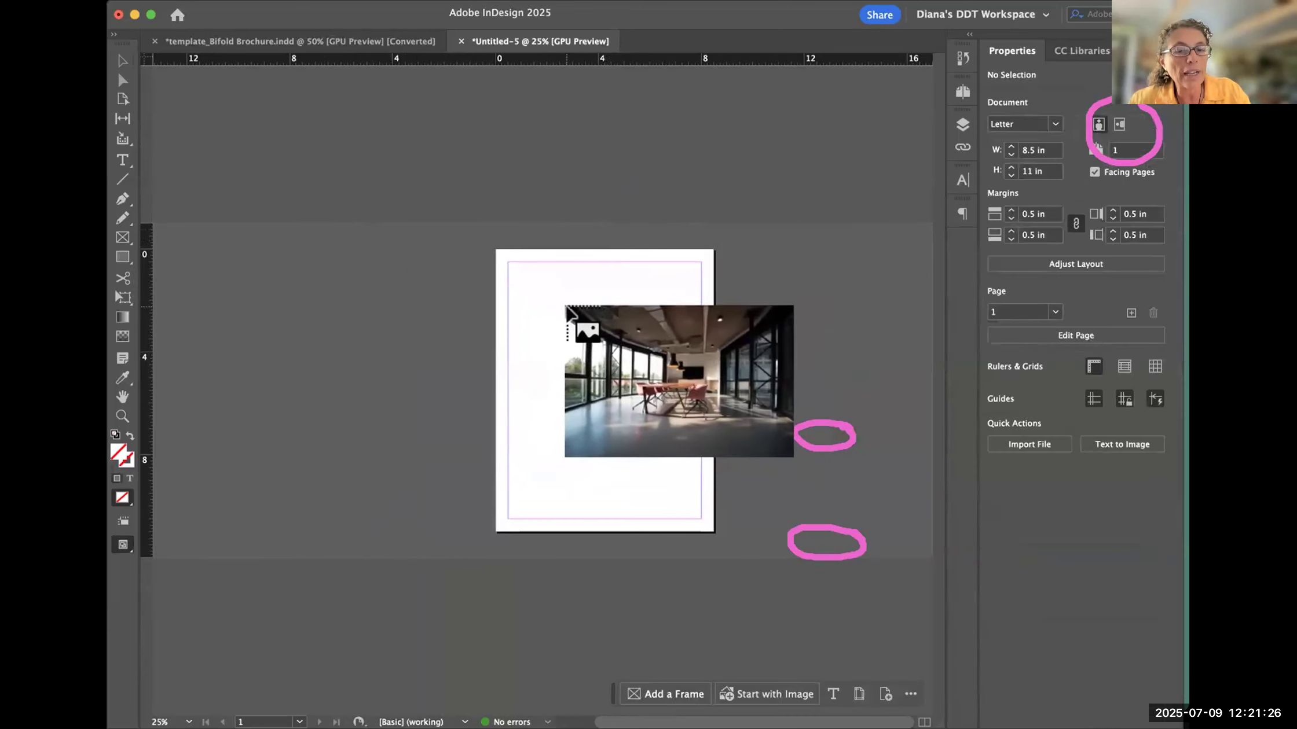
# - Place the photo at about 2.35 × 1.57 in on the upper part of the page and show its link information
pyautogui.moveTo(545, 298); pyautogui.dragTo(603, 355)
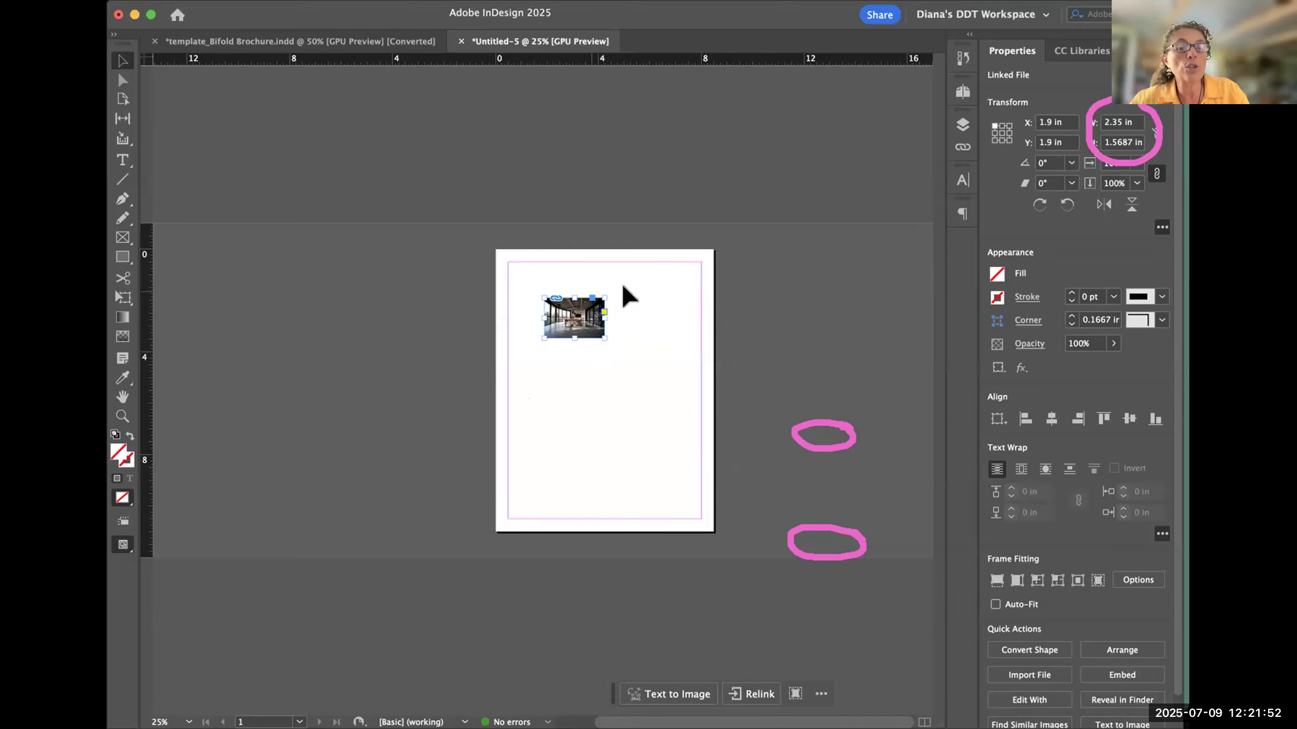
pyautogui.click(963, 149)
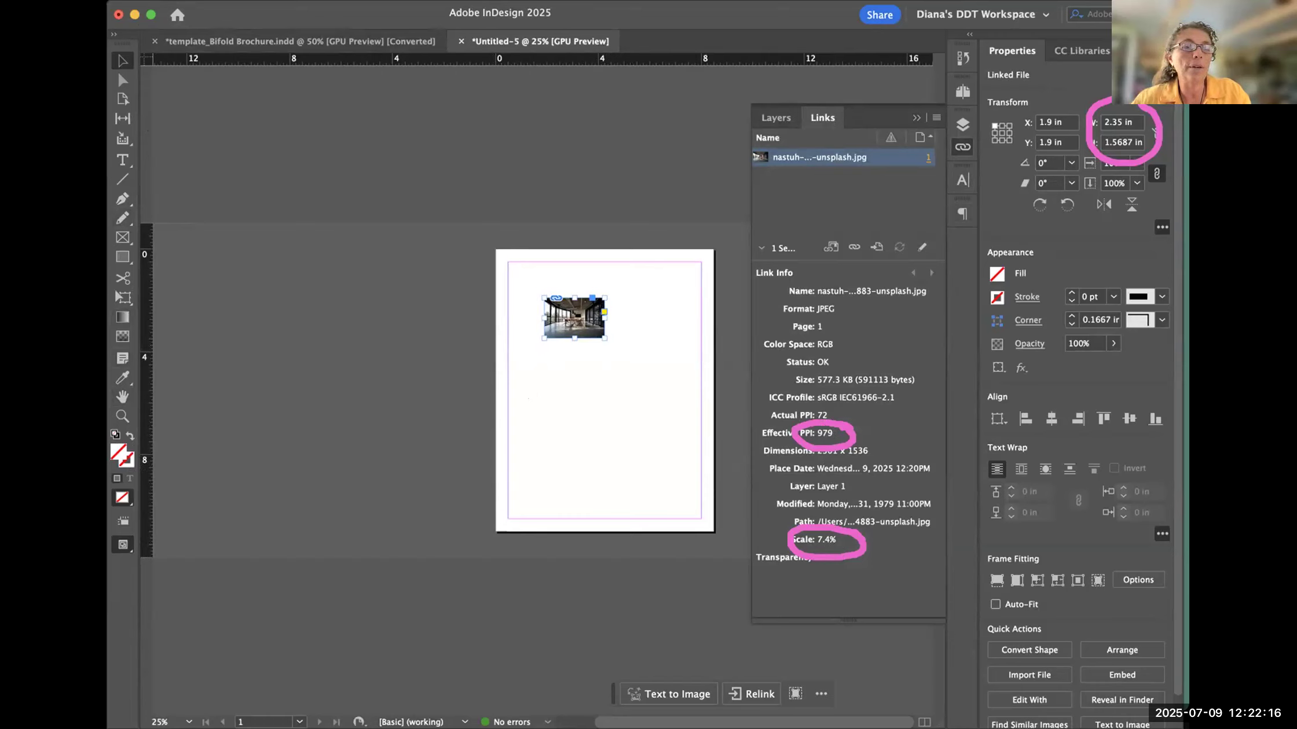
# - Examine the placed photo's effective PPI and pixel dimensions in its link information, reopening the information whenever it collapses
pyautogui.click(796, 443)
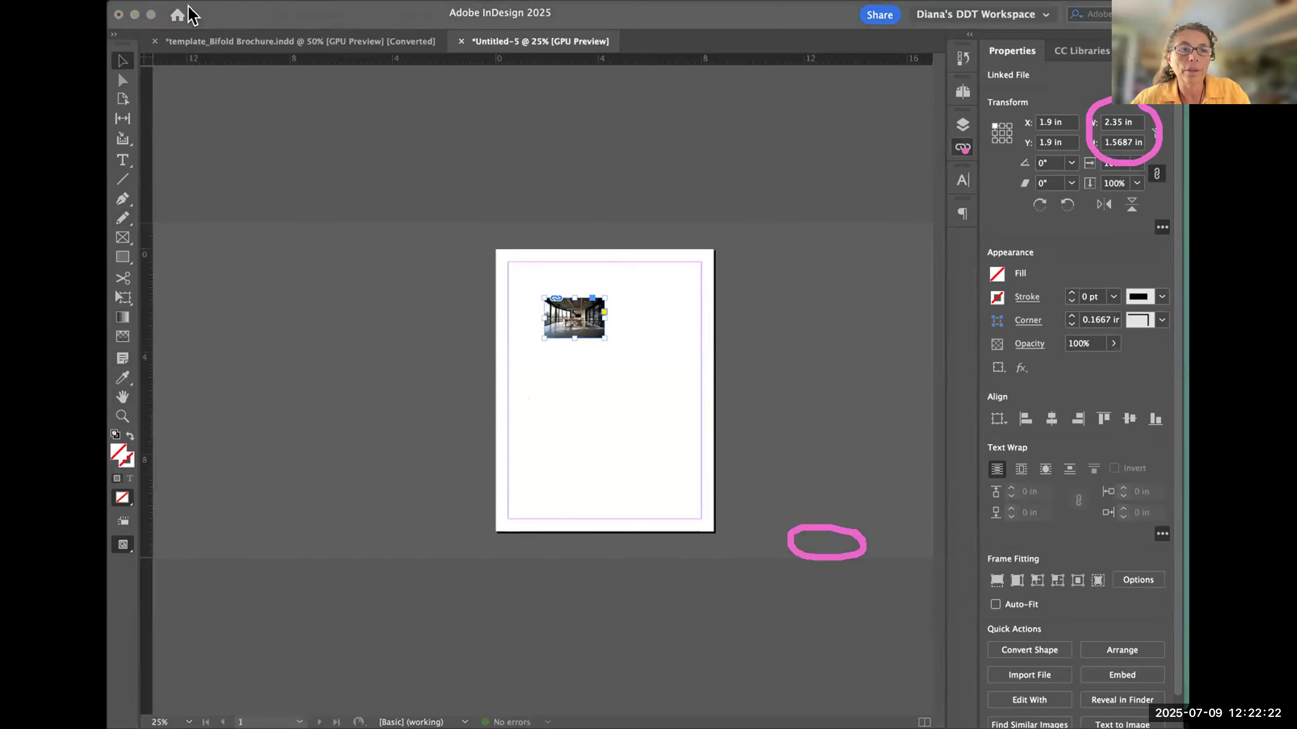
pyautogui.click(964, 148)
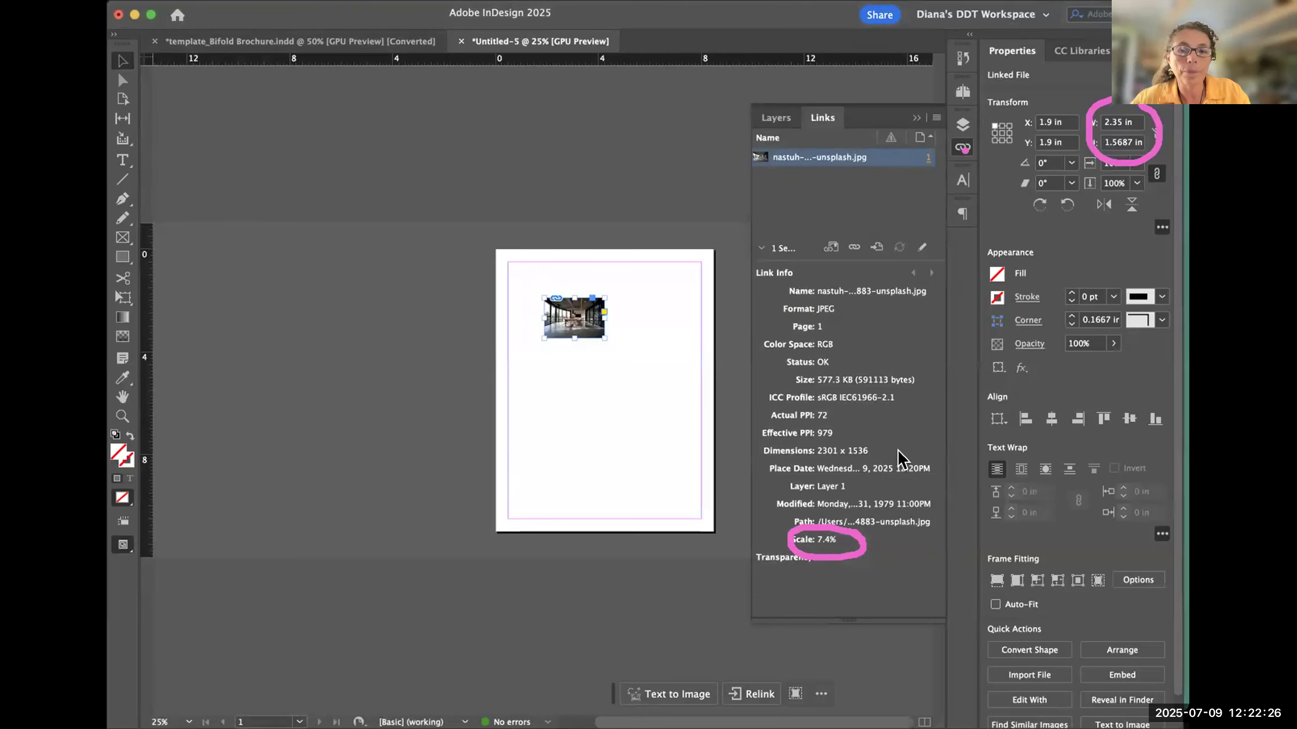
pyautogui.moveTo(838, 426)
pyautogui.mouseDown()
pyautogui.moveTo(764, 419)
pyautogui.moveTo(758, 434)
pyautogui.moveTo(825, 429)
pyautogui.mouseUp()
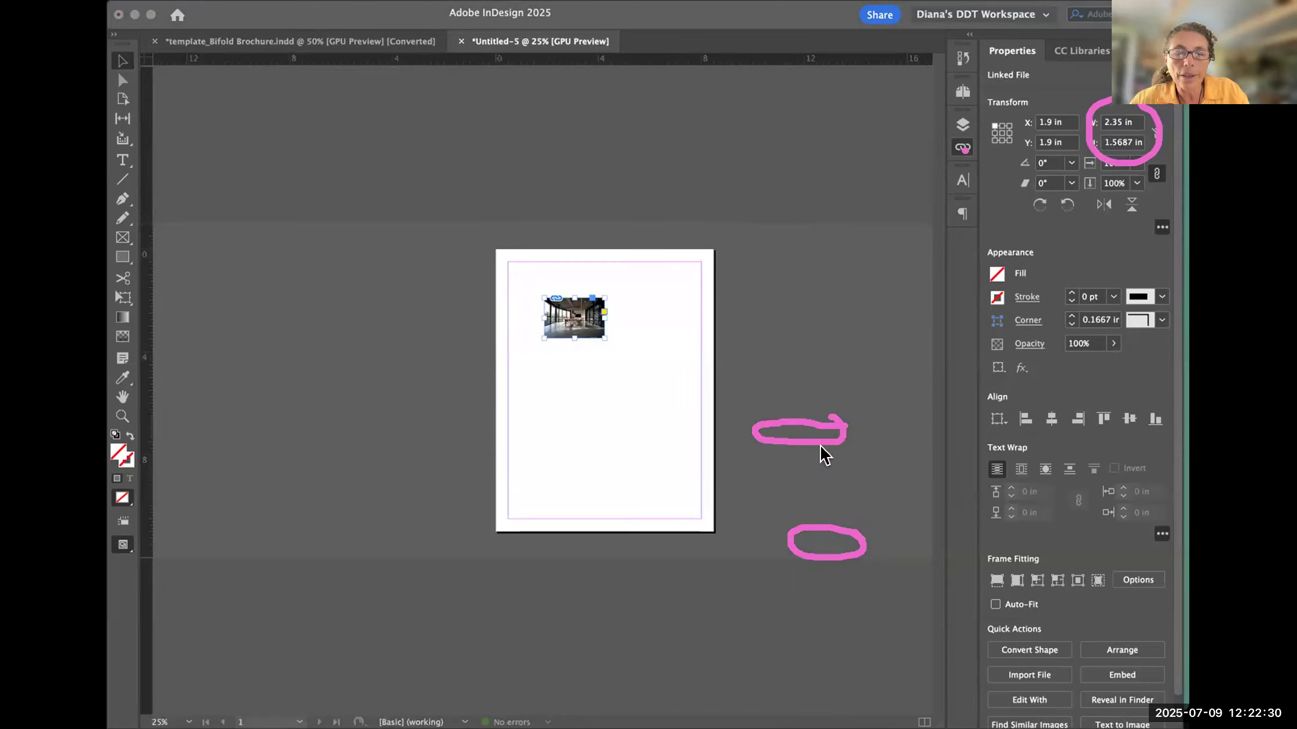
pyautogui.click(961, 148)
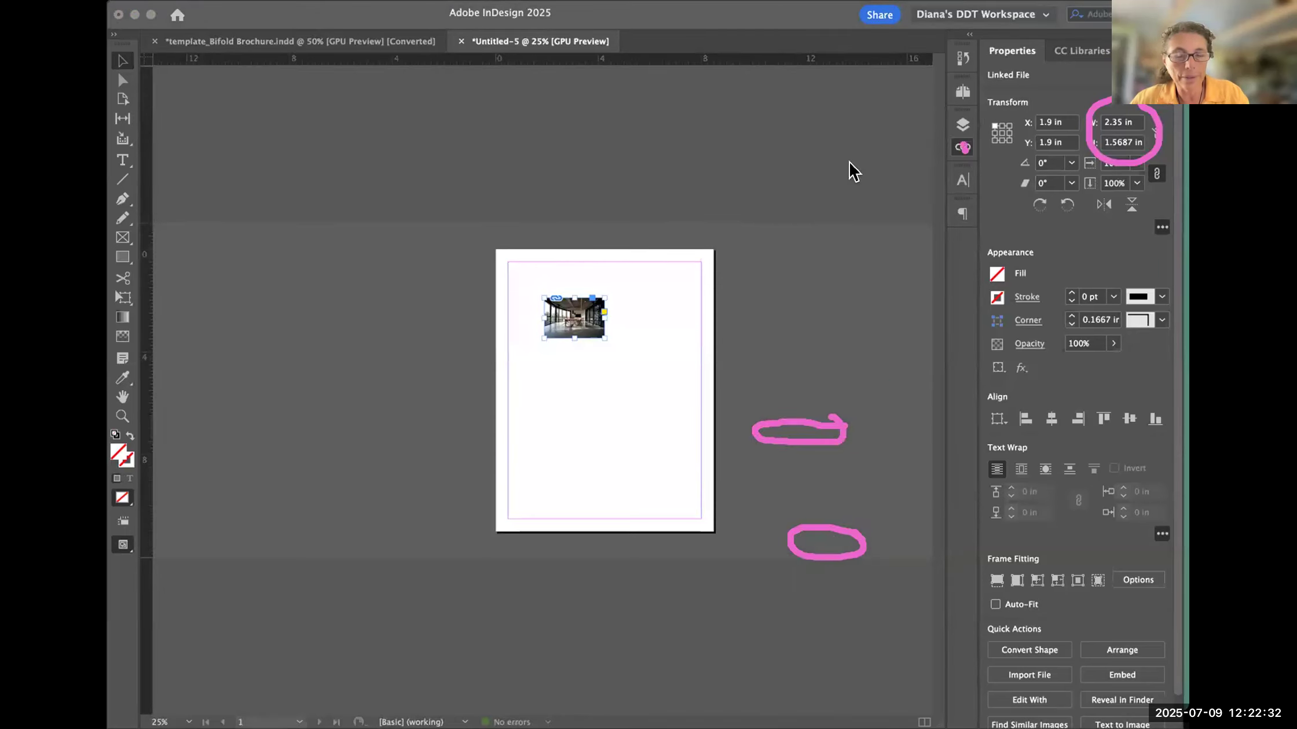
pyautogui.click(962, 147)
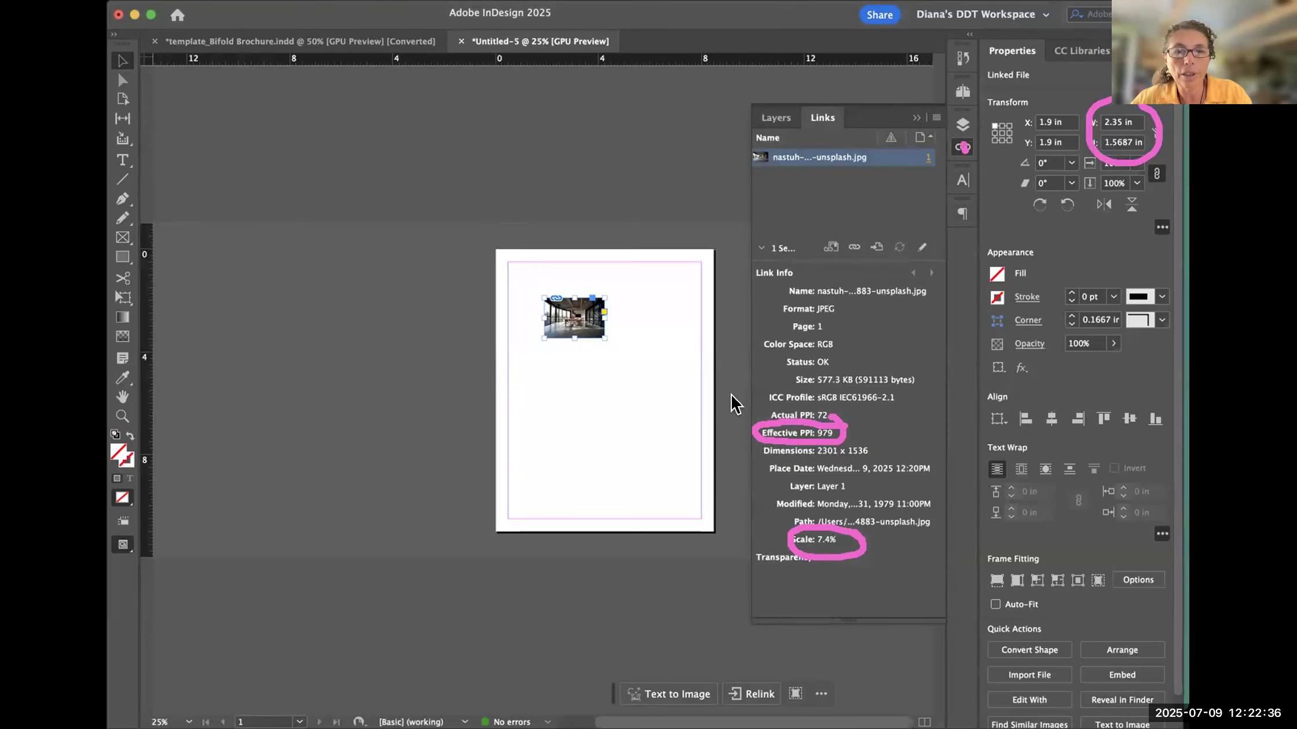
pyautogui.moveTo(846, 430)
pyautogui.mouseDown()
pyautogui.moveTo(885, 460)
pyautogui.moveTo(784, 466)
pyautogui.moveTo(747, 455)
pyautogui.moveTo(762, 436)
pyautogui.mouseUp()
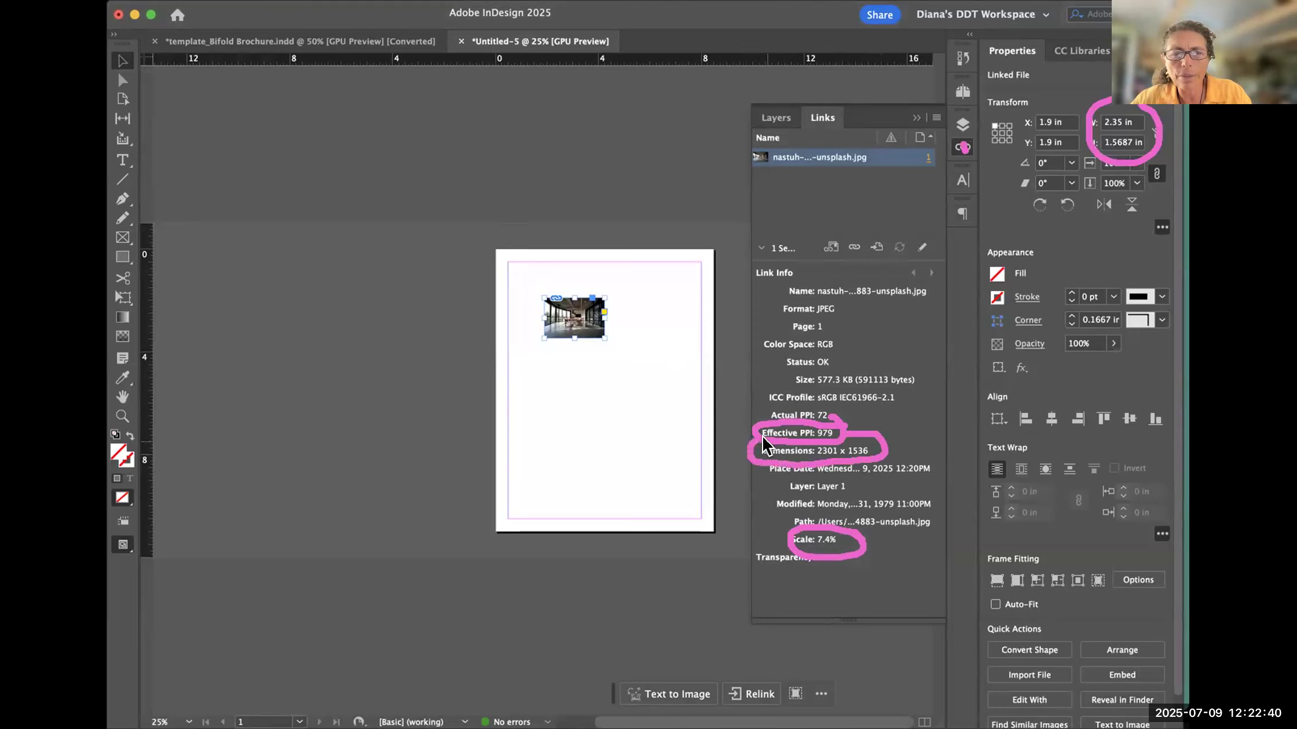
pyautogui.click(157, 20)
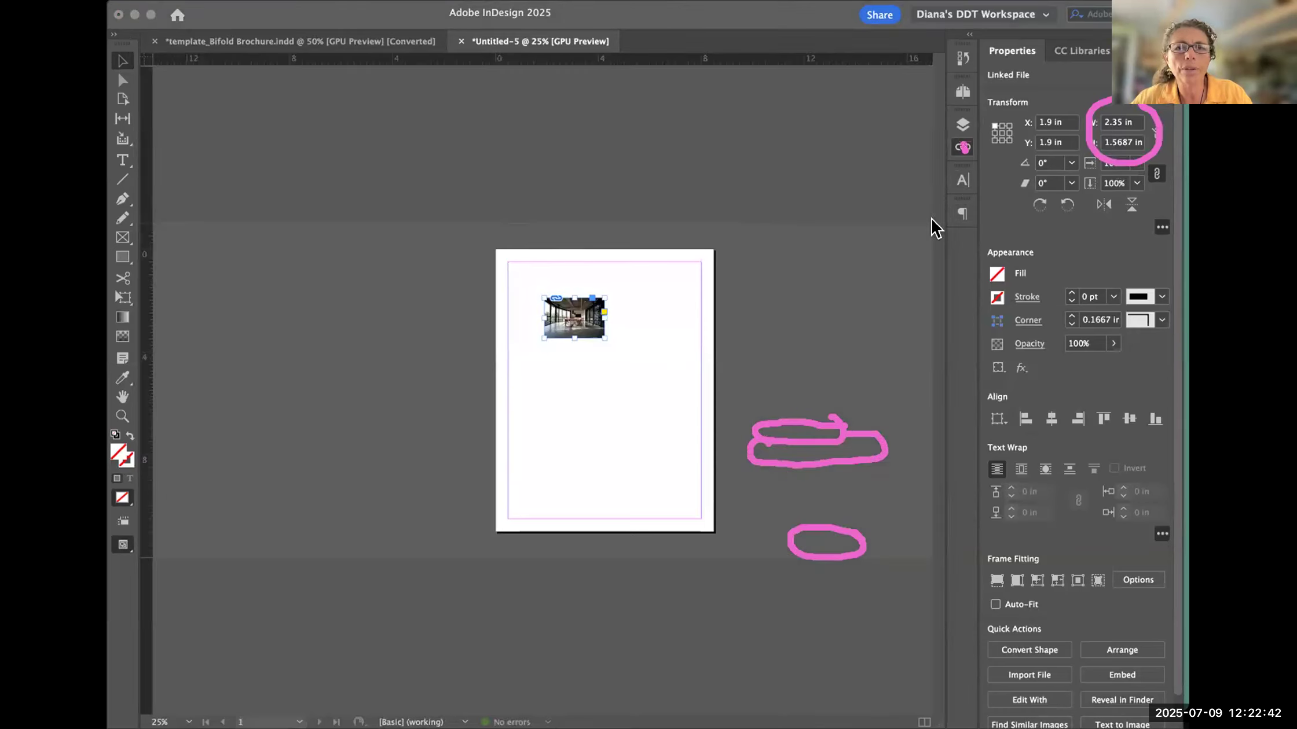
pyautogui.click(963, 148)
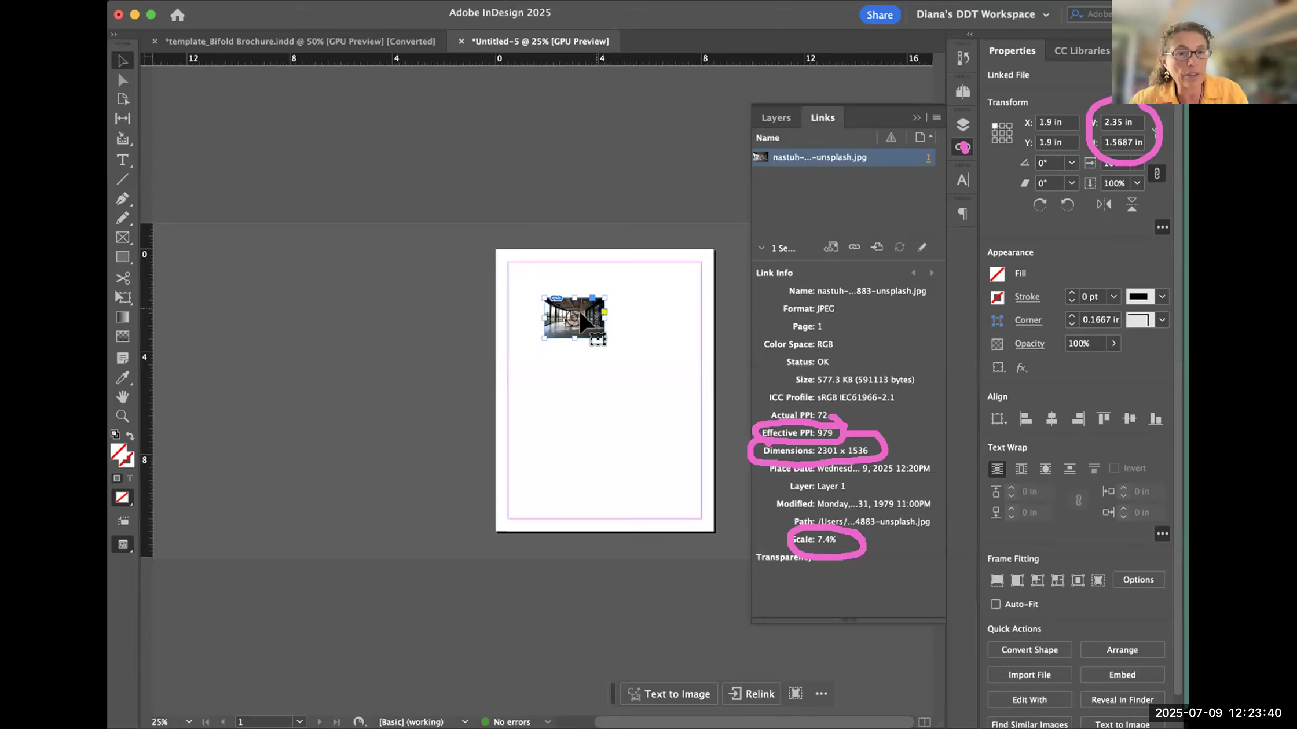
# - Undo the small placement and place the photo at full size from about X -5.45 in, Y -0.8 in to check its effective PPI
pyautogui.press('super+z')
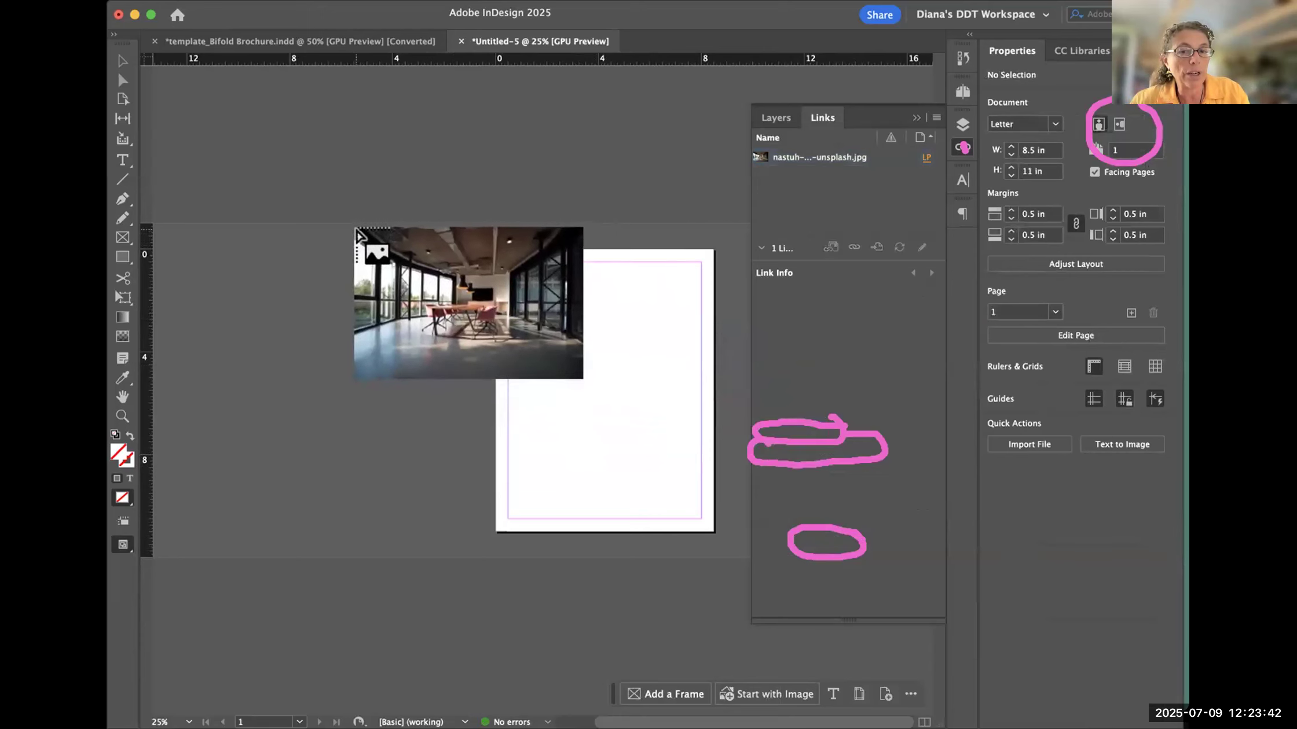
pyautogui.click(355, 228)
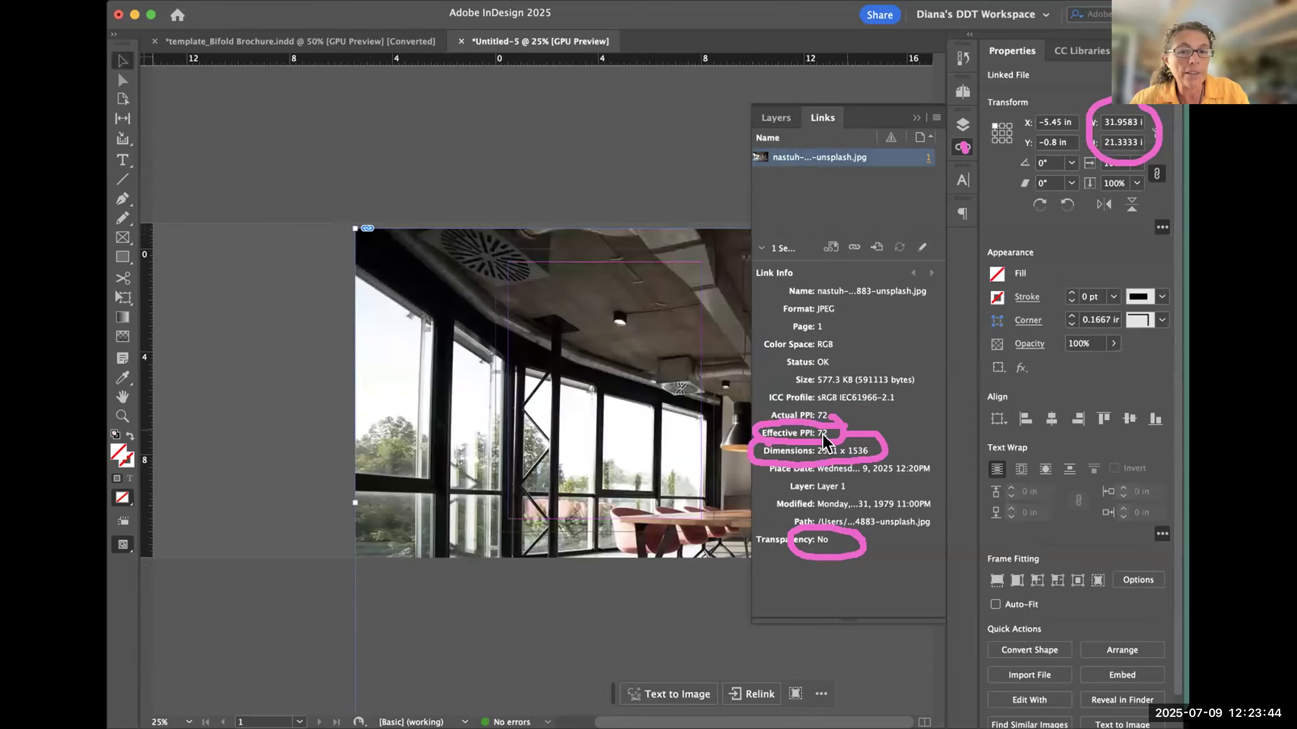
pyautogui.click(643, 472)
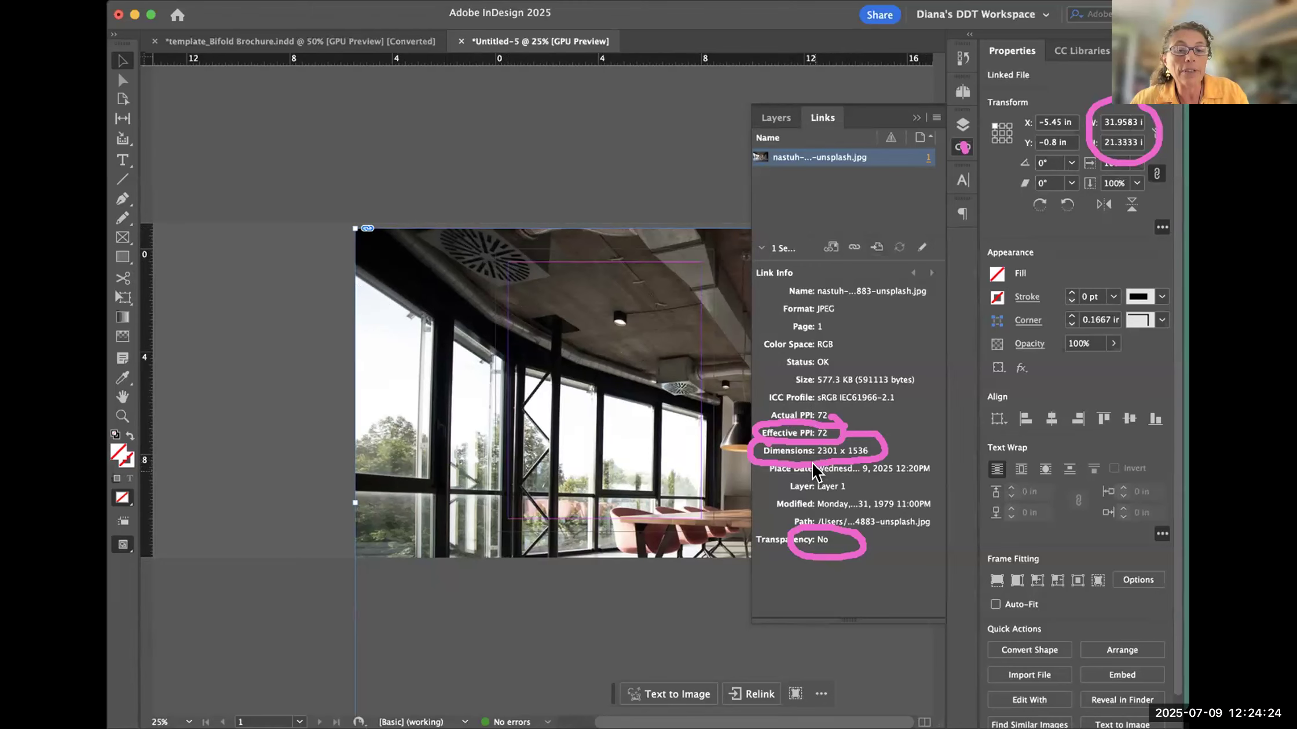
# - Undo the full-size placement, try the photo at about 1.7 × 1.13 in, and undo it after checking the effective PPI
pyautogui.press('super+z')
pyautogui.moveTo(560, 291); pyautogui.dragTo(604, 319)
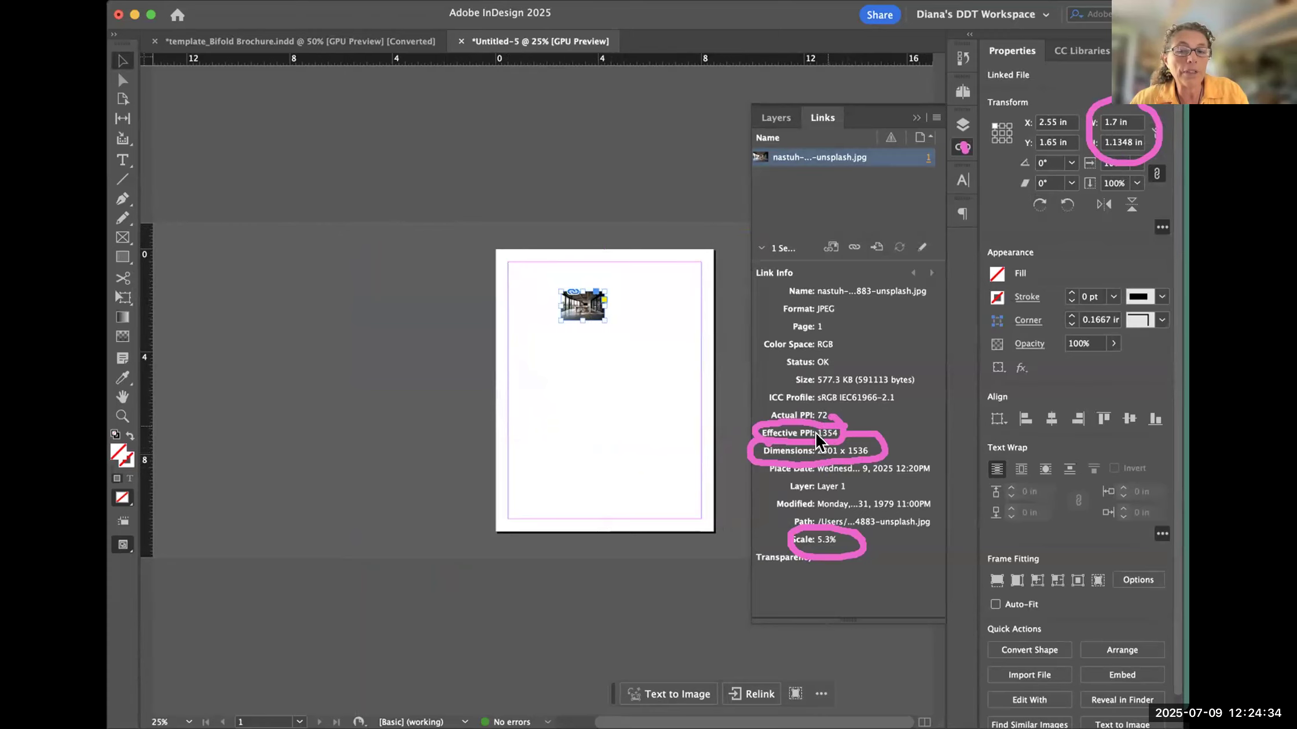
pyautogui.press('super+z')
# - Try placing the photo at about 0.96 × 0.64 in on the upper part of the page, and undo it
pyautogui.moveTo(561, 305); pyautogui.dragTo(590, 327)
pyautogui.press('super+z')
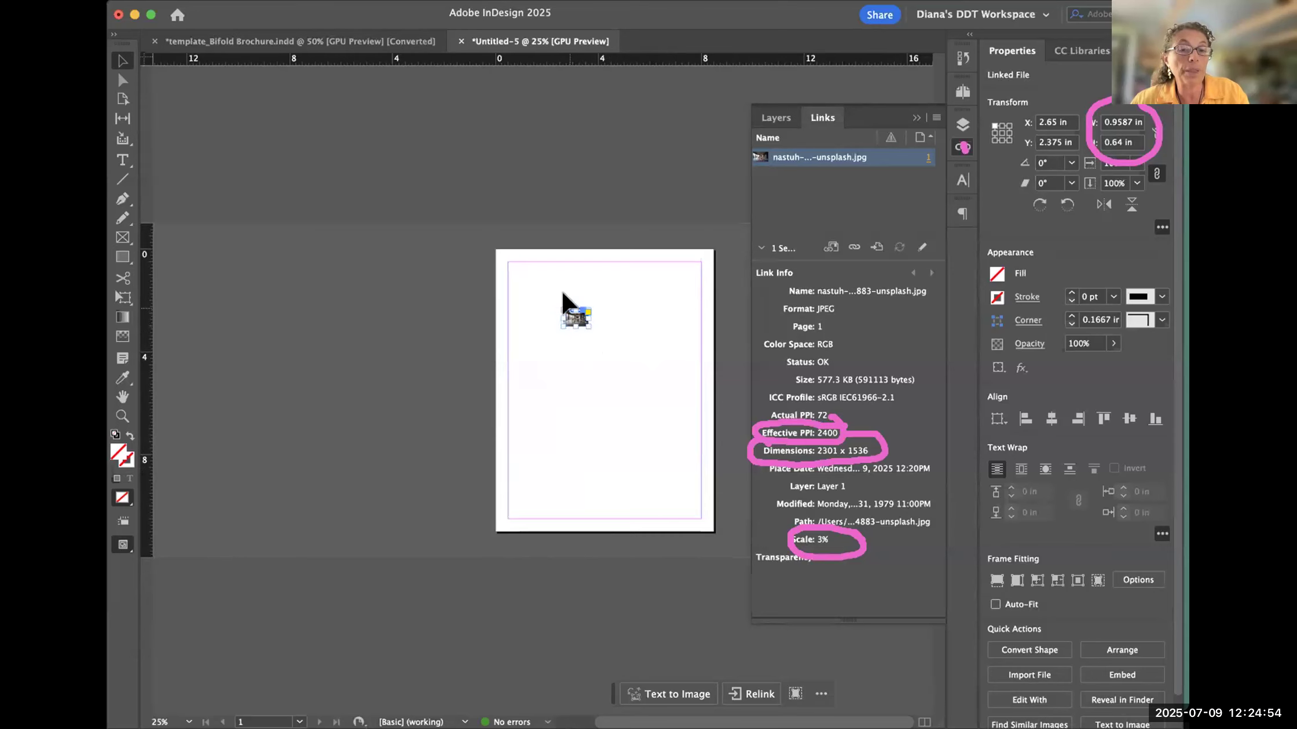
pyautogui.press('super+z')
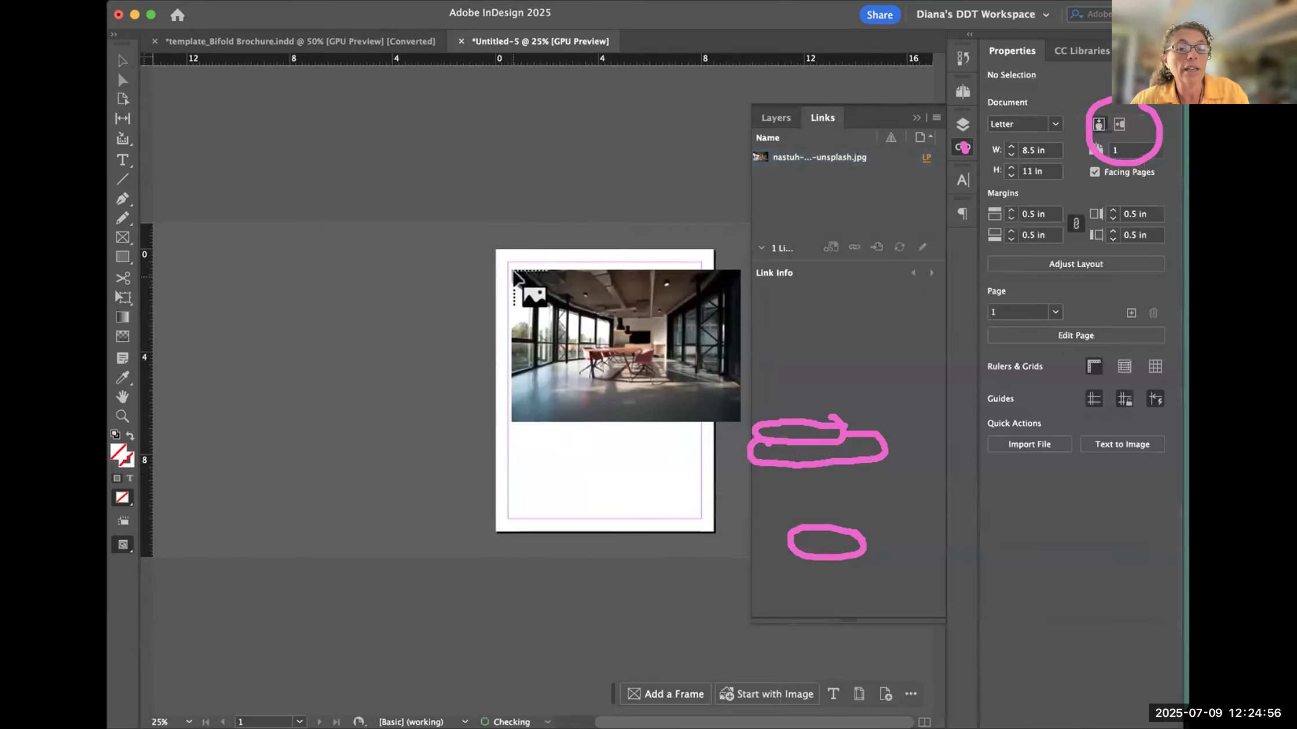
# - Try the photo at about 7.35 × 4.91 in from X 0.5 in, Y 0.9 in, and undo the placement
pyautogui.moveTo(507, 277); pyautogui.dragTo(694, 396)
pyautogui.press('super+z')
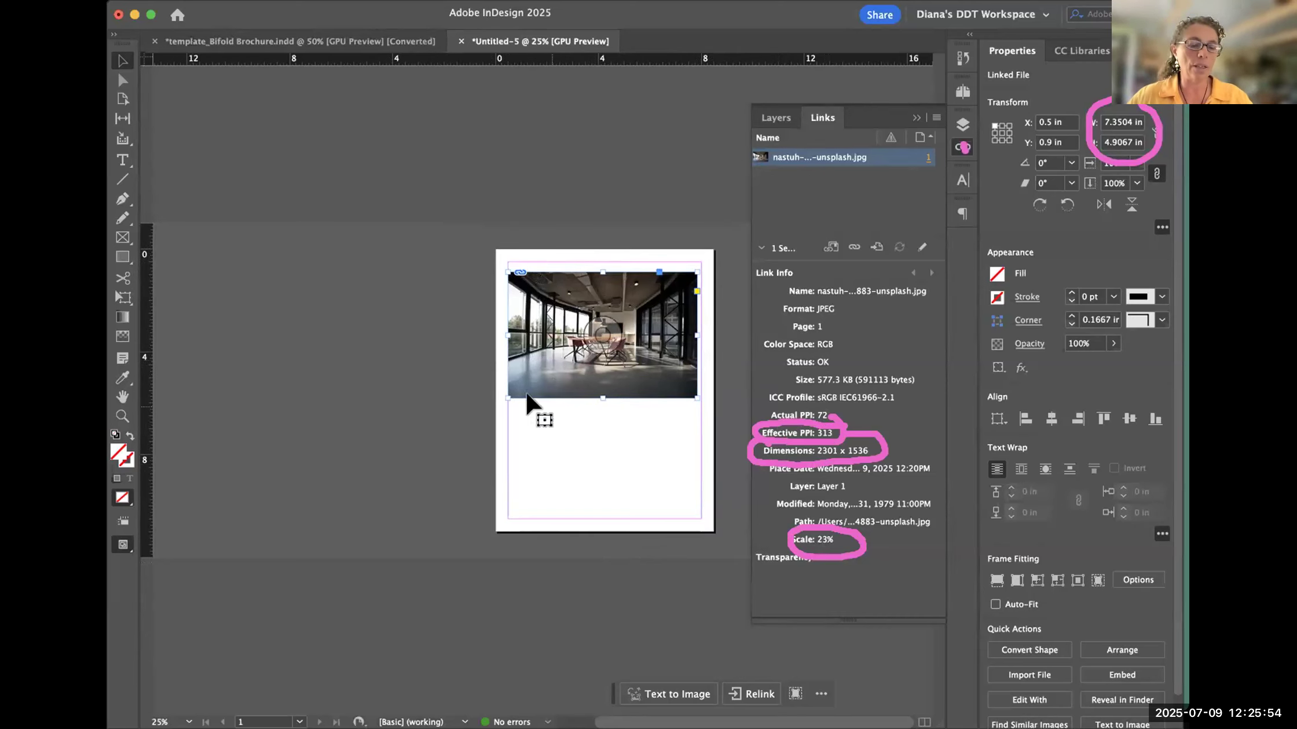
pyautogui.press('super+z')
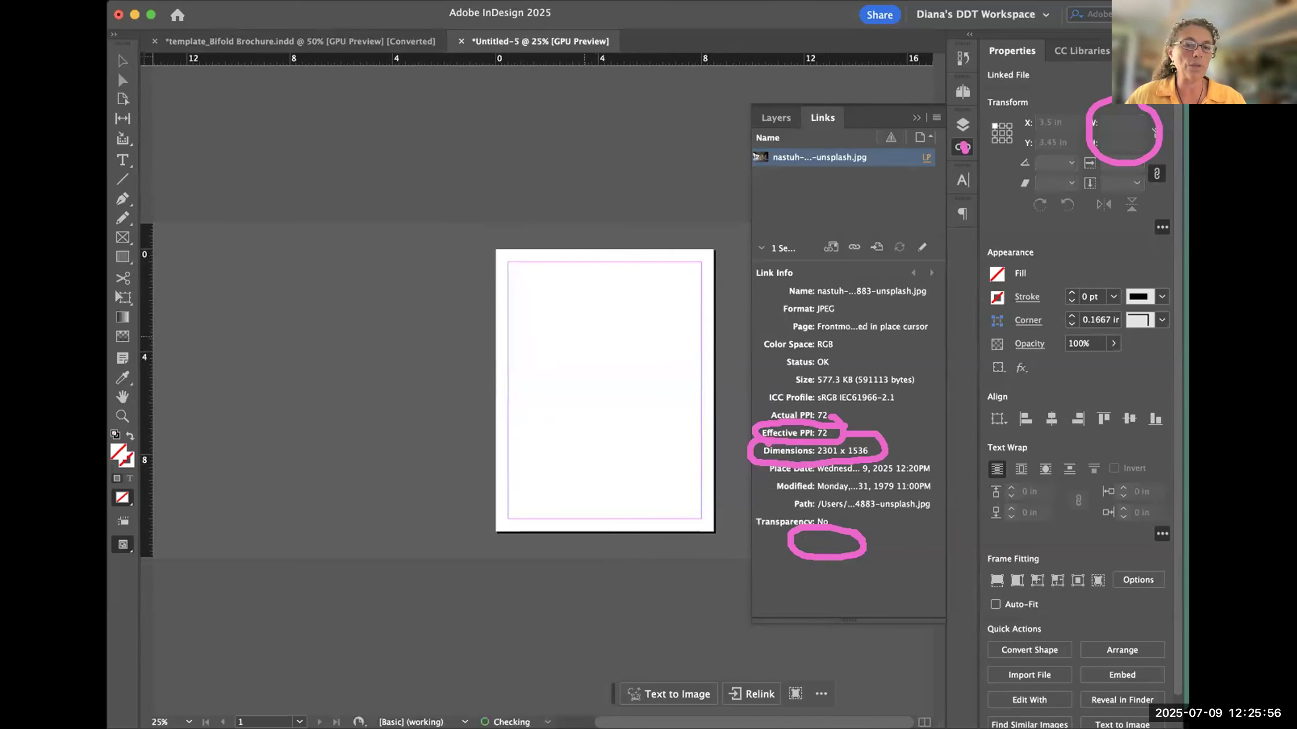
# - Undo the full-size placement and place the photo at about 4.79 × 3.2 in from X 1.55 in, Y 2.625 in
pyautogui.click(536, 332)
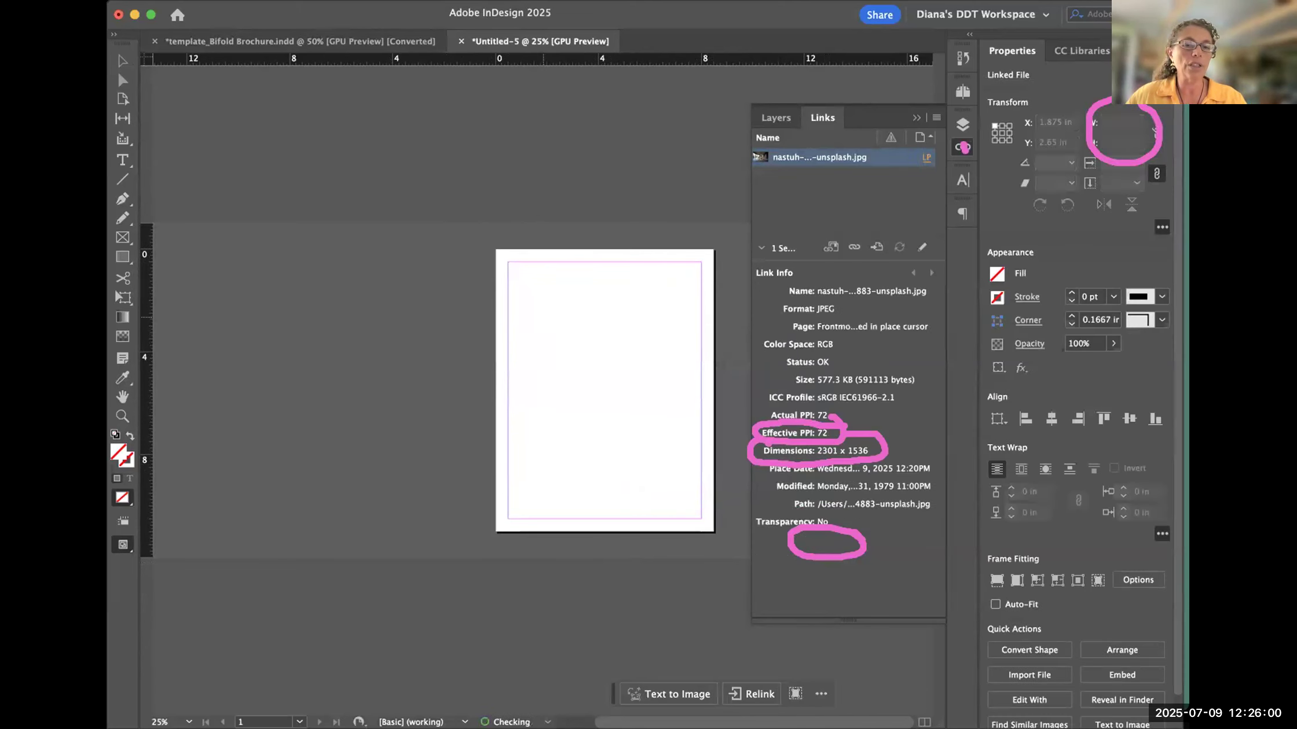
pyautogui.press('super+z')
pyautogui.moveTo(535, 317); pyautogui.dragTo(661, 372)
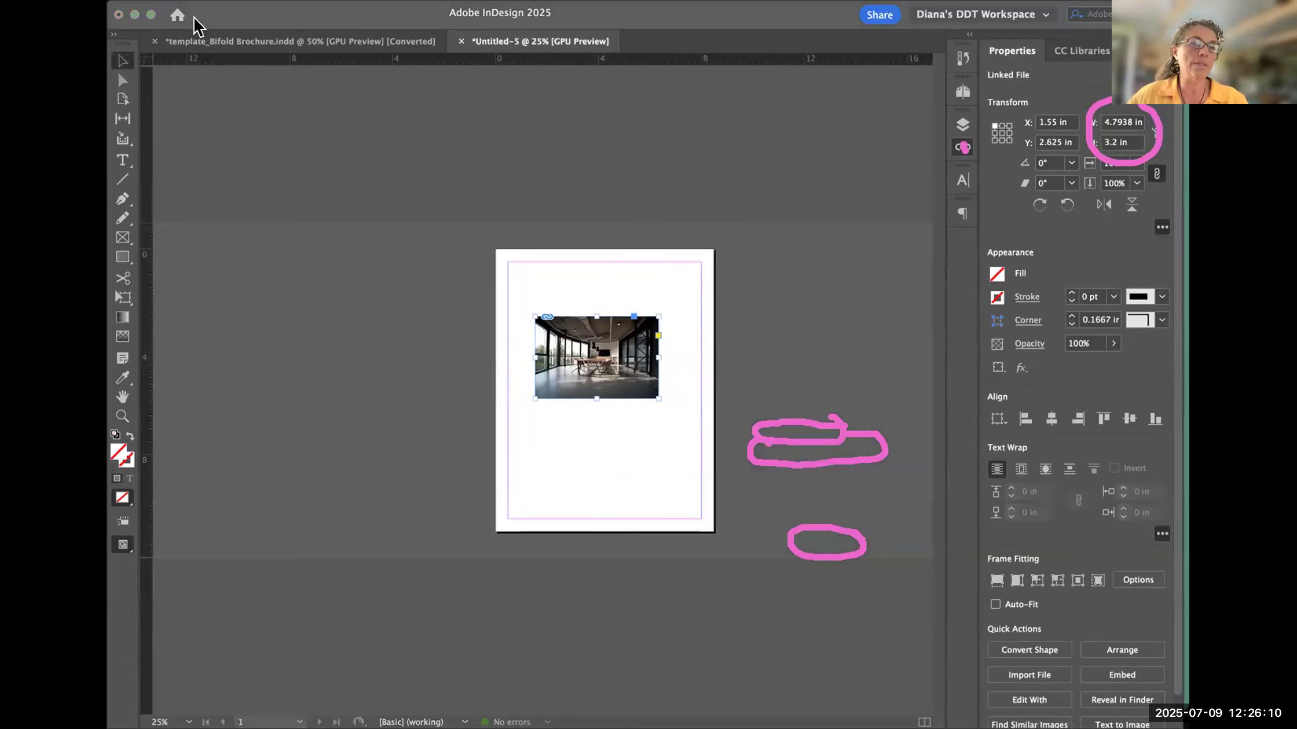
# - Bring up the Calculator beside the page and check the photo's pixel dimensions in its link info
pyautogui.click(186, 80)
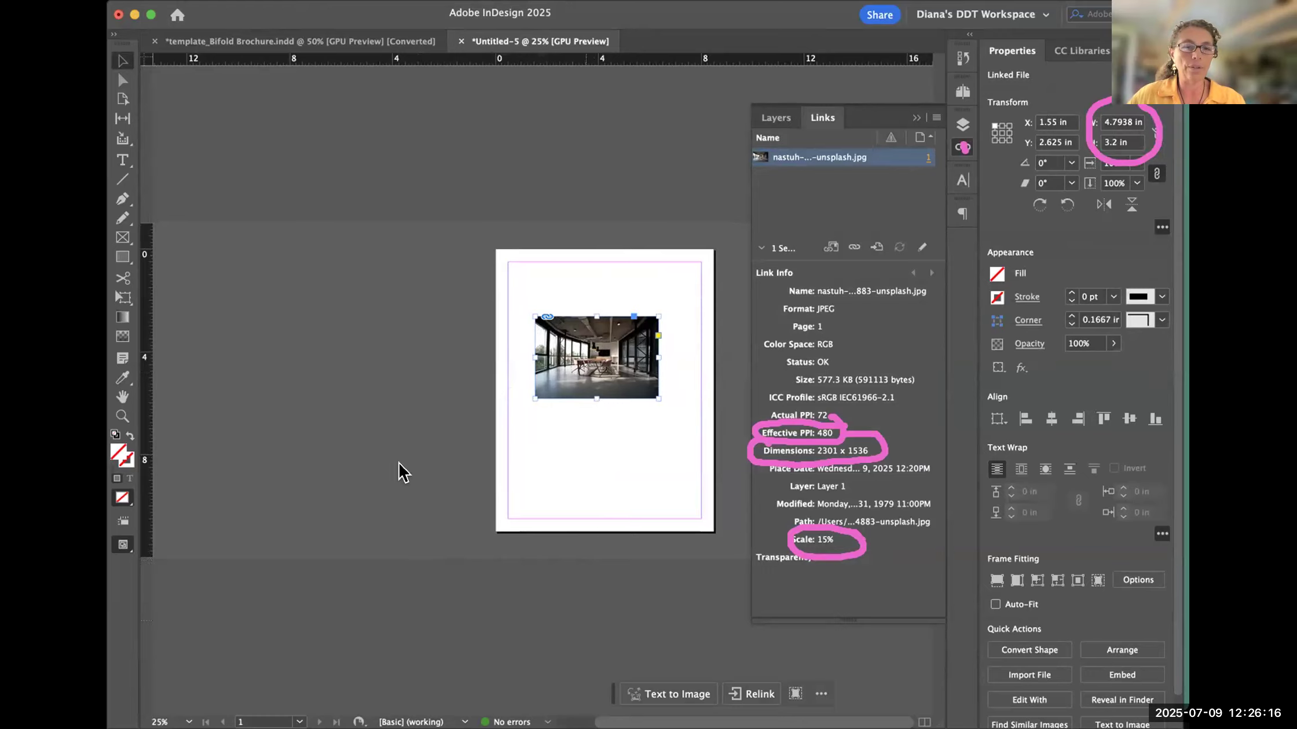
pyautogui.click(411, 541)
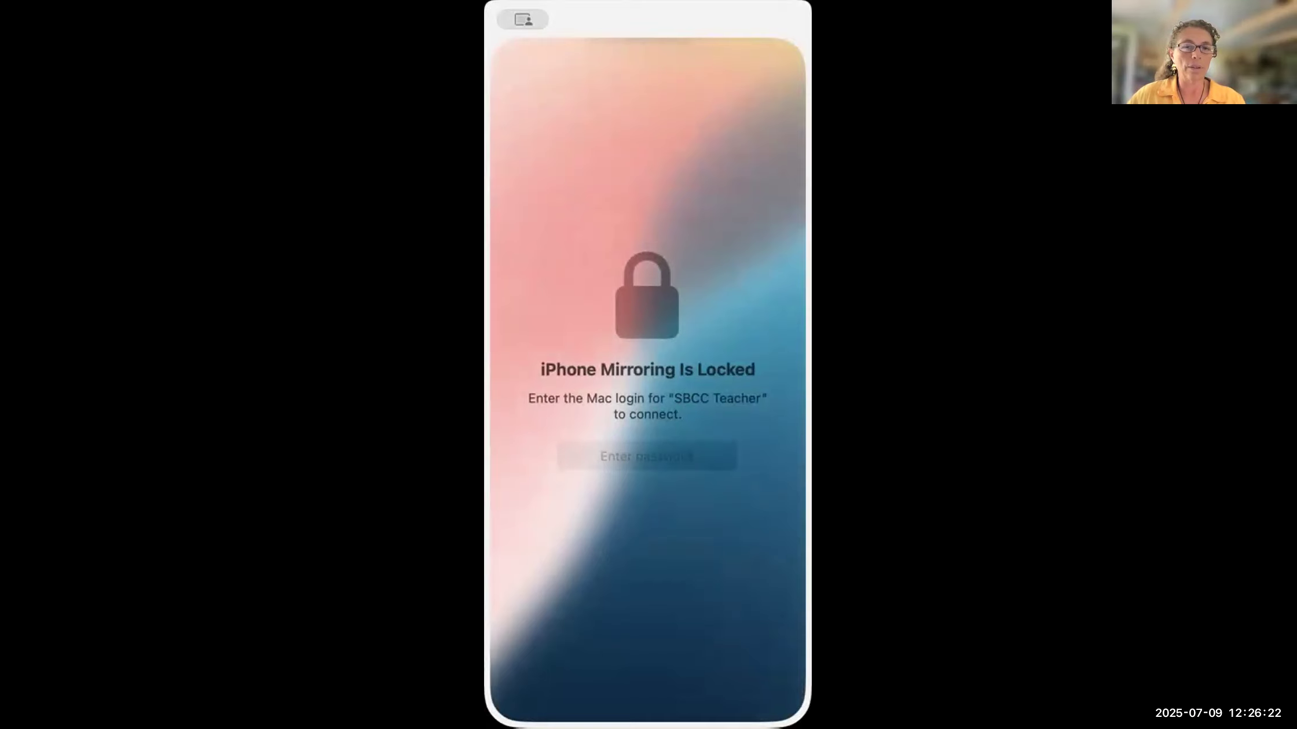
pyautogui.click(508, 19)
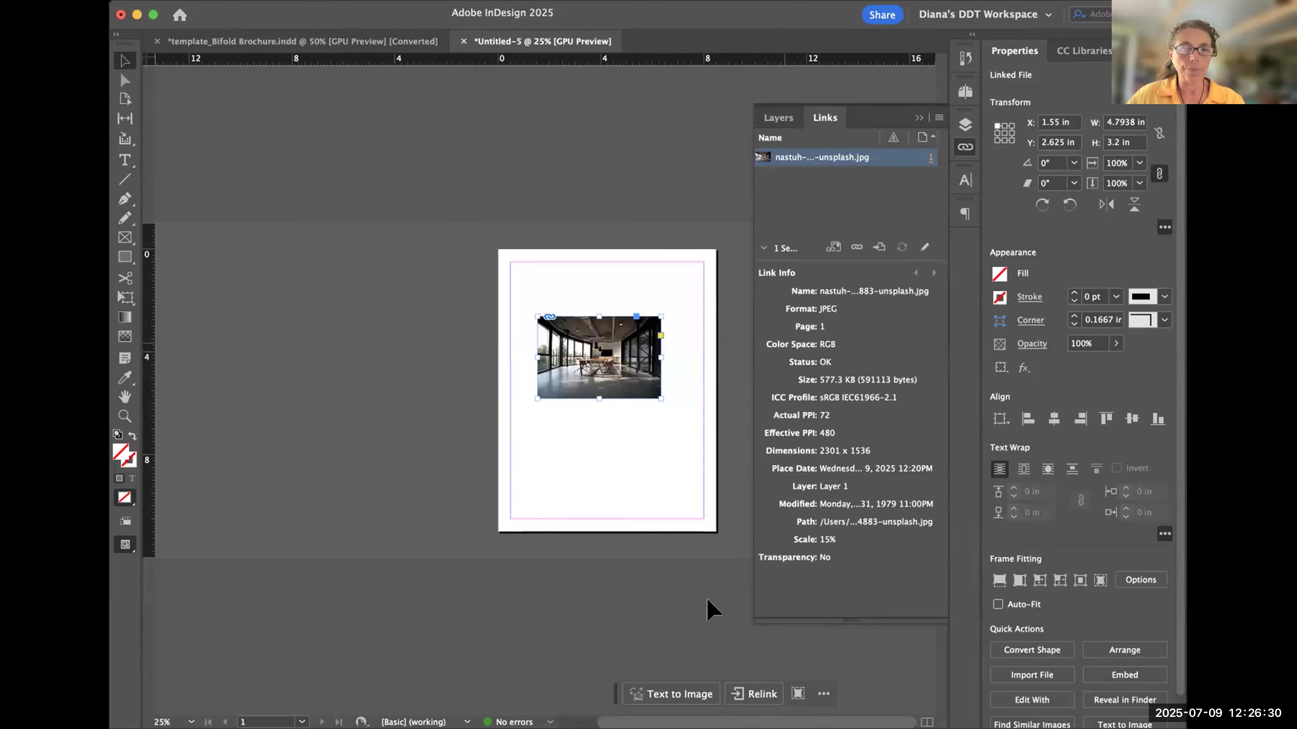
pyautogui.press('super+Tab')
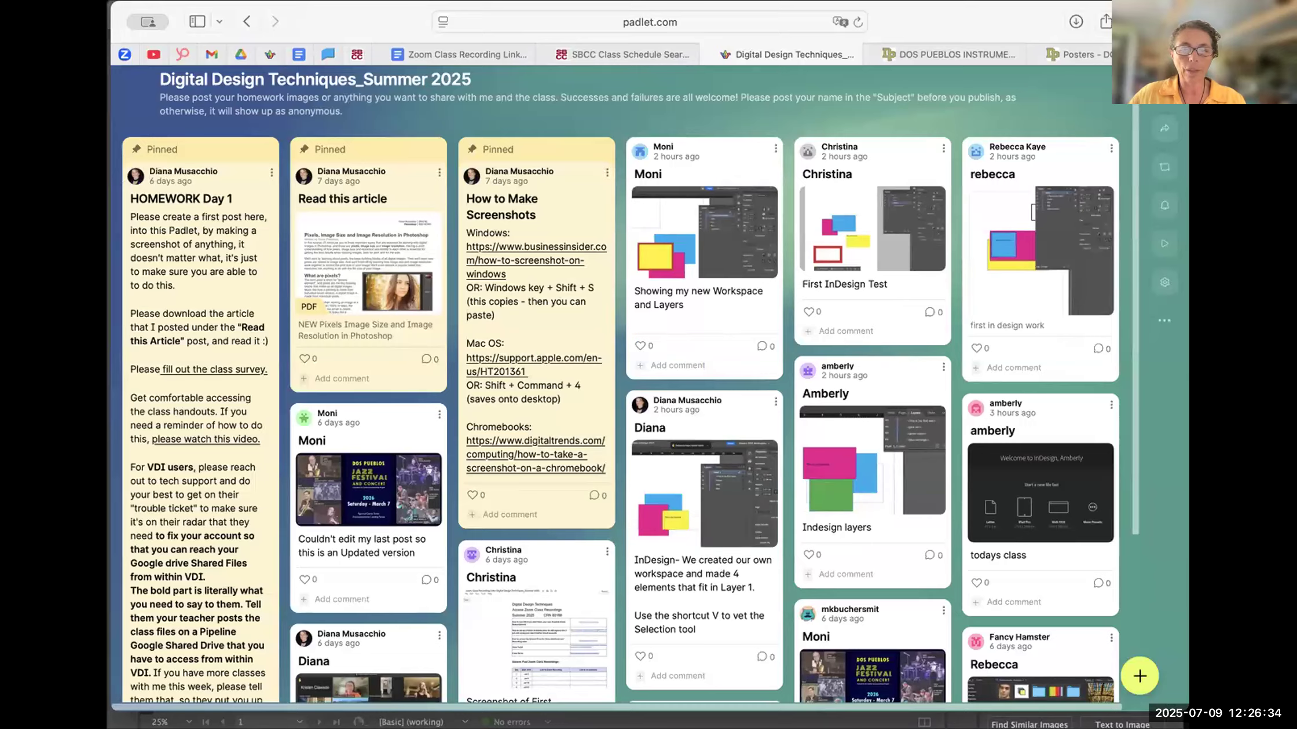
pyautogui.press('super+Tab')
pyautogui.press('super+Tab')
pyautogui.moveTo(327, 52); pyautogui.dragTo(410, 330)
pyautogui.click(790, 345)
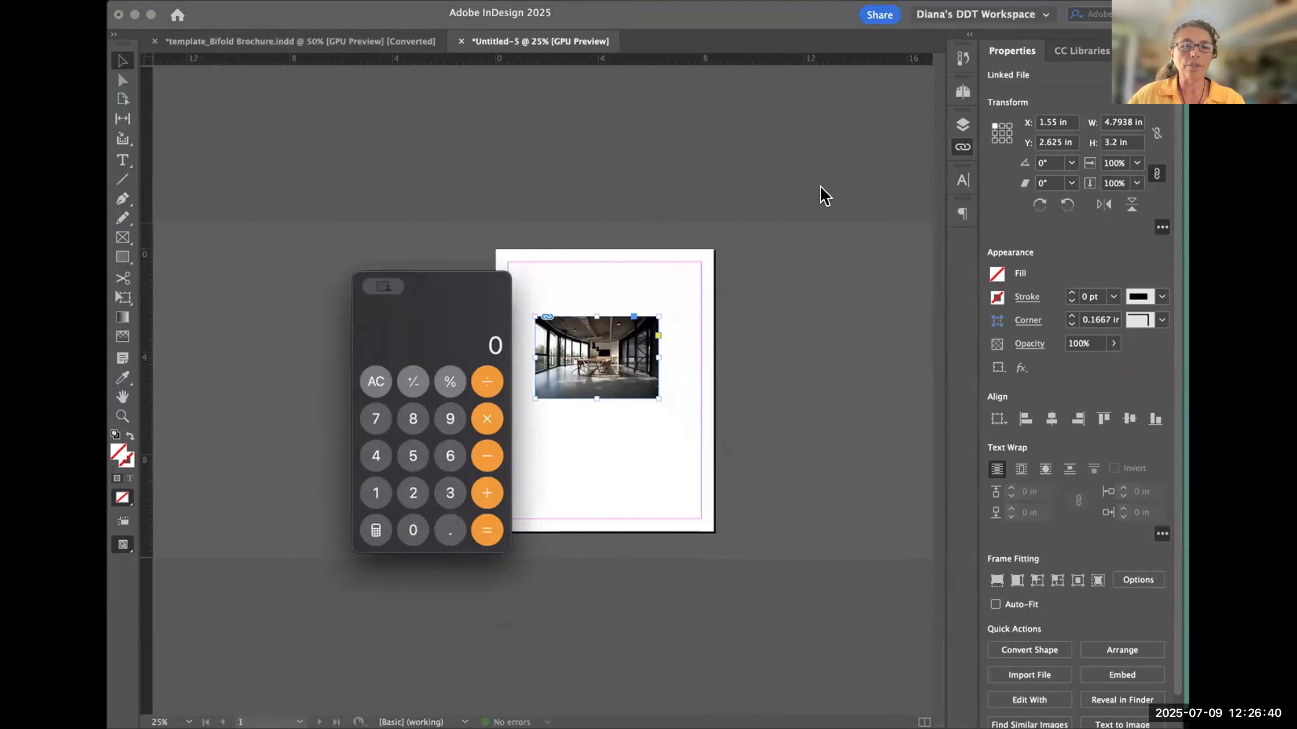
pyautogui.click(842, 298)
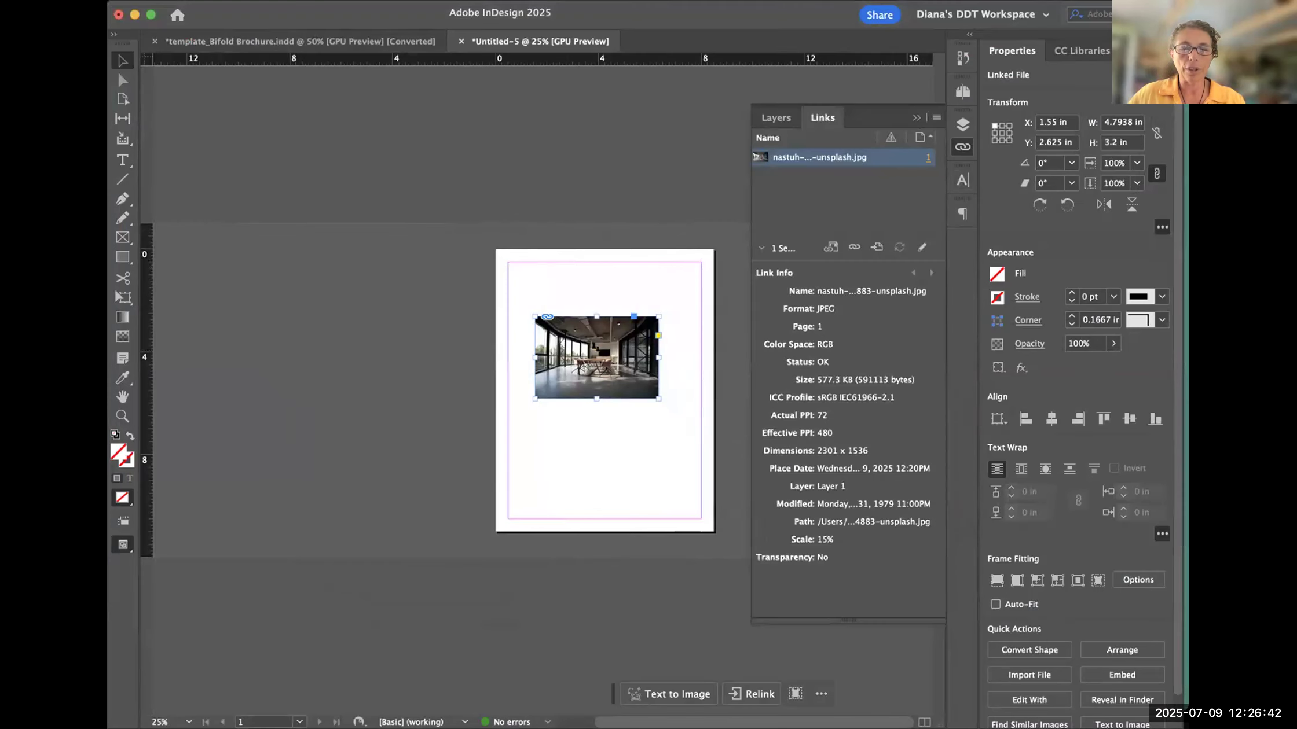
pyautogui.press('super+Tab')
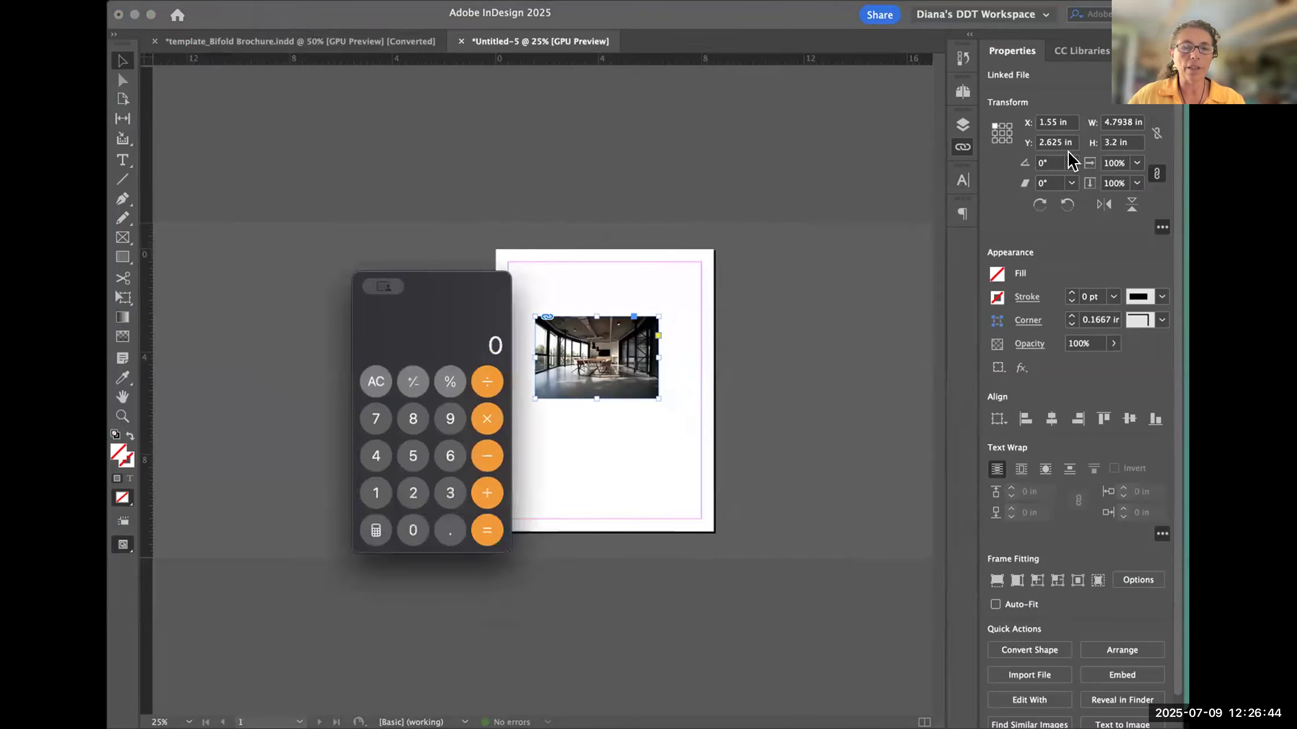
# - Divide 2300 by 5 in the Calculator to estimate the placed photo's pixels per inch
pyautogui.moveTo(463, 281); pyautogui.dragTo(406, 292)
pyautogui.click(348, 503)
pyautogui.click(392, 504)
pyautogui.click(356, 541)
pyautogui.click(355, 542)
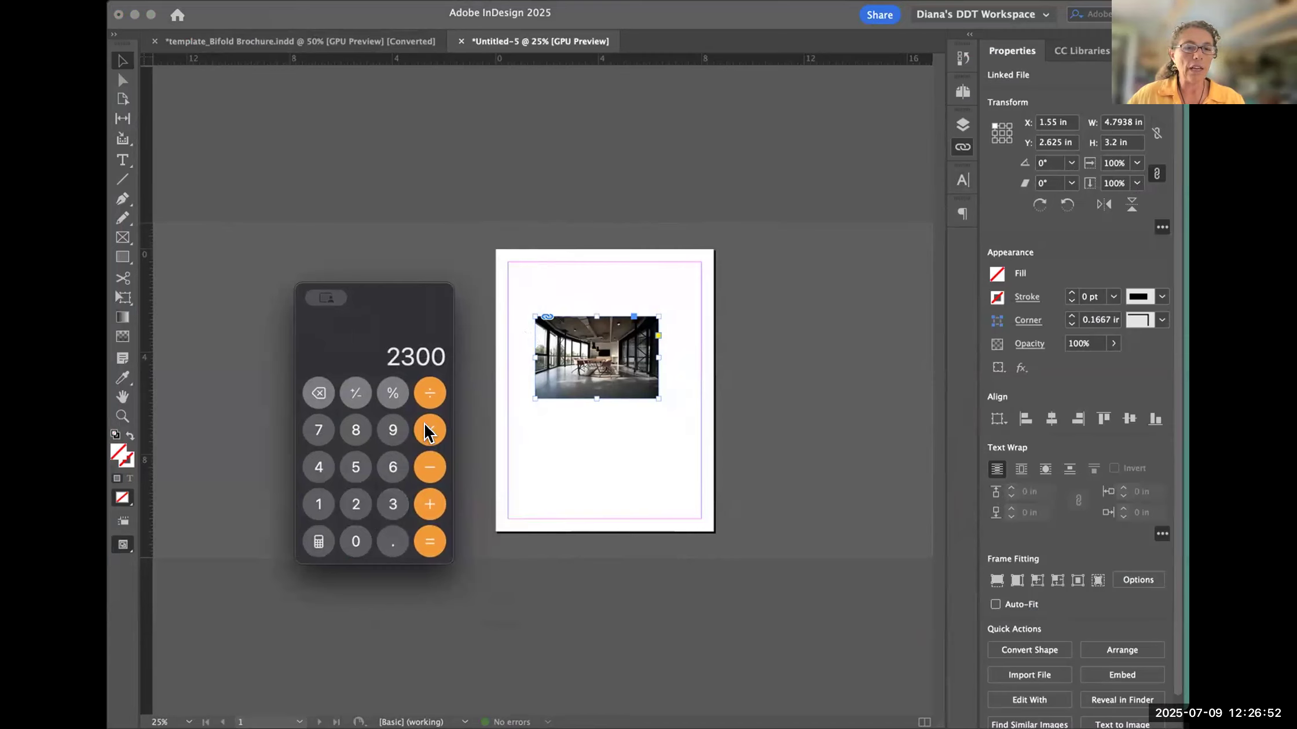
pyautogui.click(428, 396)
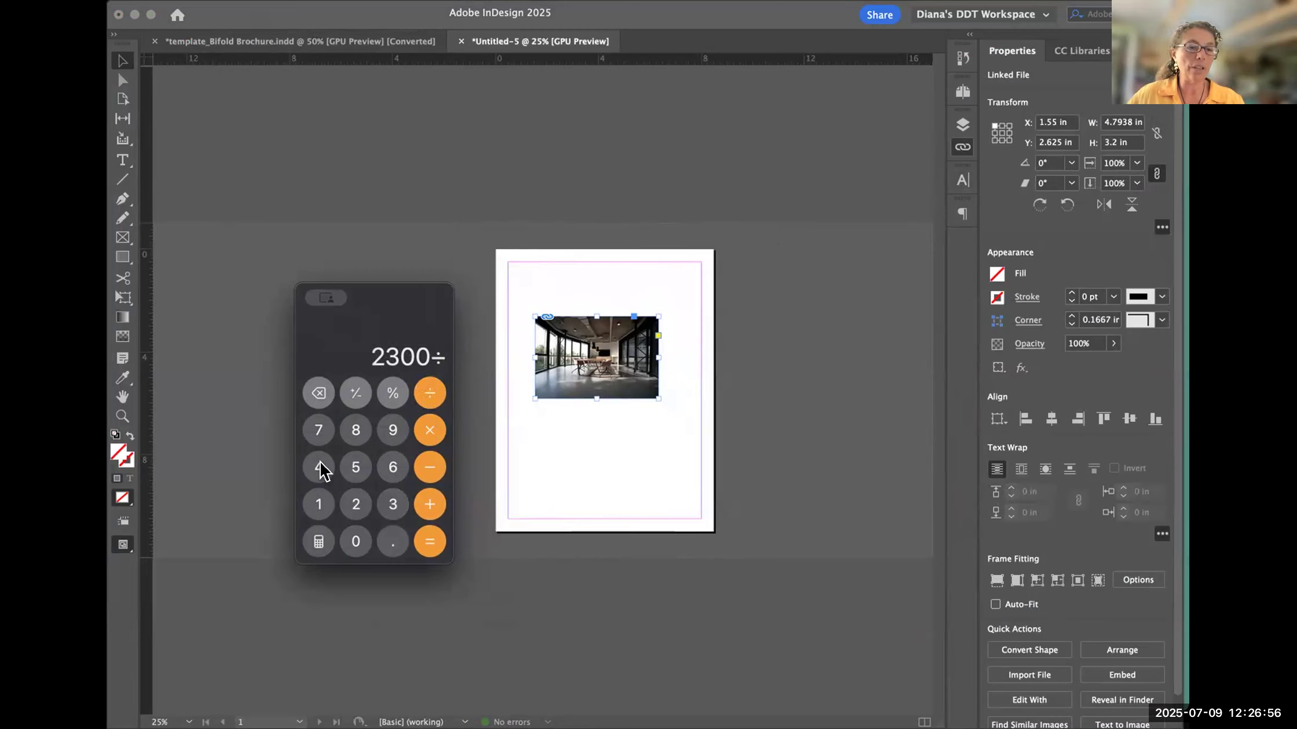
pyautogui.click(353, 469)
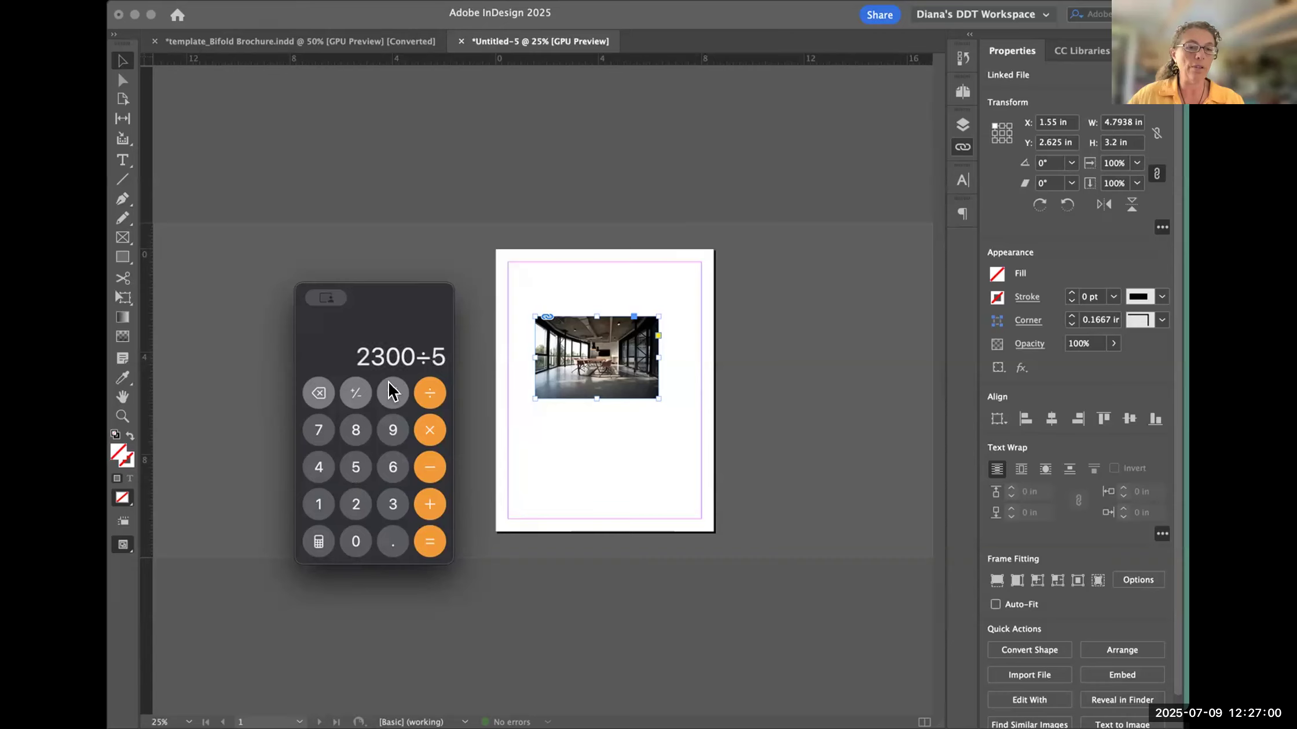
pyautogui.click(429, 542)
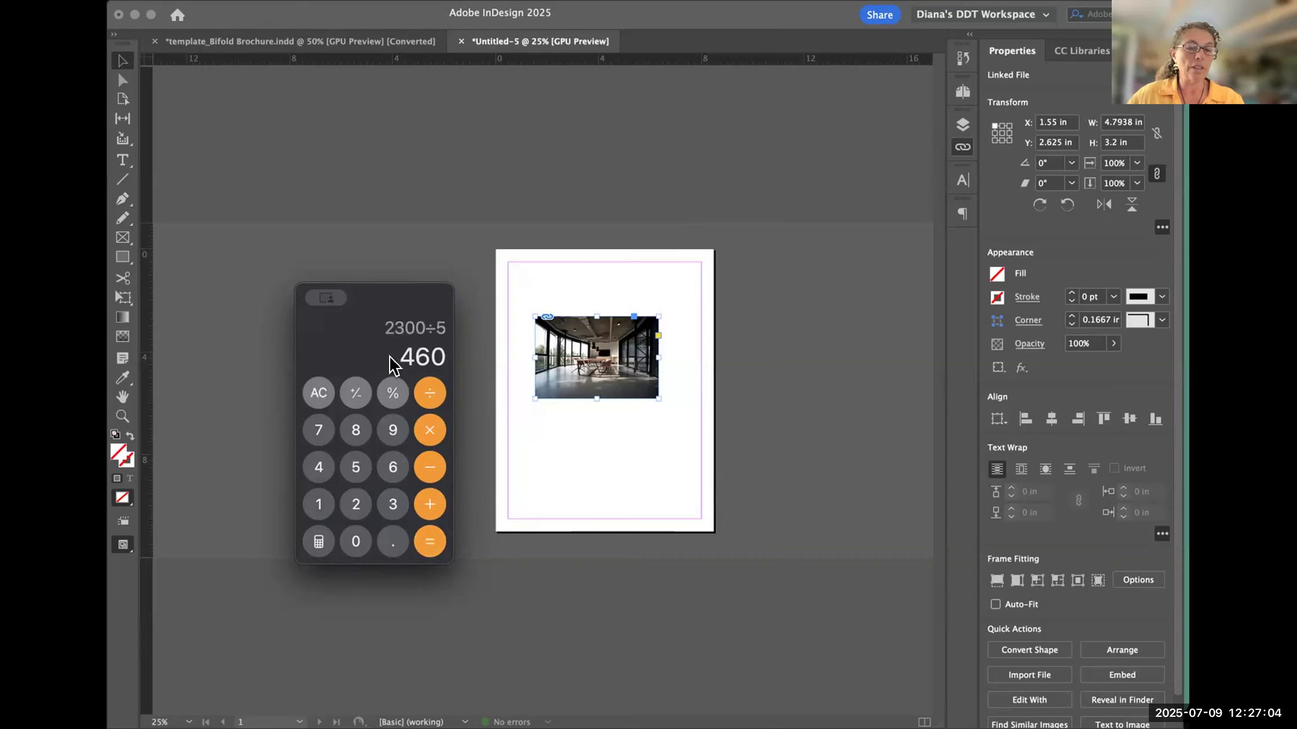
# - Return to the photo's link info in InDesign and mark its effective PPI value
pyautogui.click(961, 148)
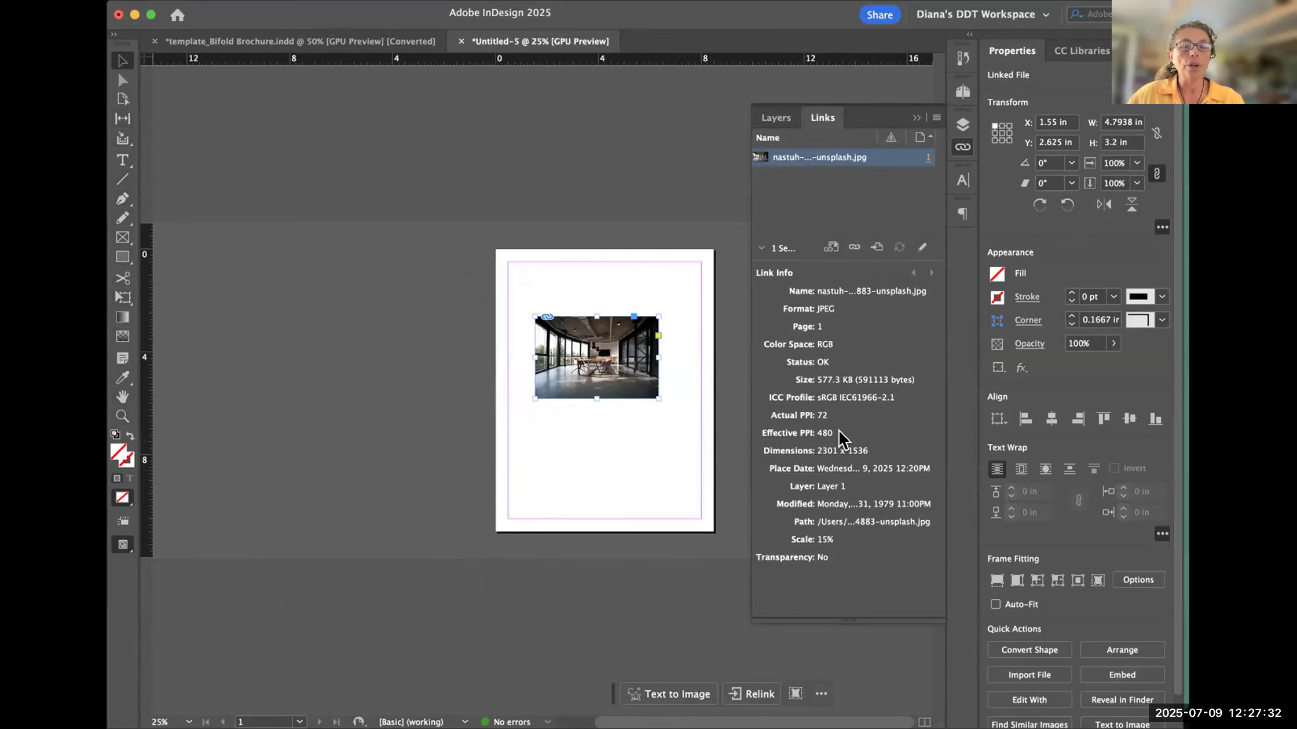
pyautogui.moveTo(842, 429)
pyautogui.mouseDown()
pyautogui.moveTo(811, 423)
pyautogui.moveTo(830, 437)
pyautogui.moveTo(829, 425)
pyautogui.mouseUp()
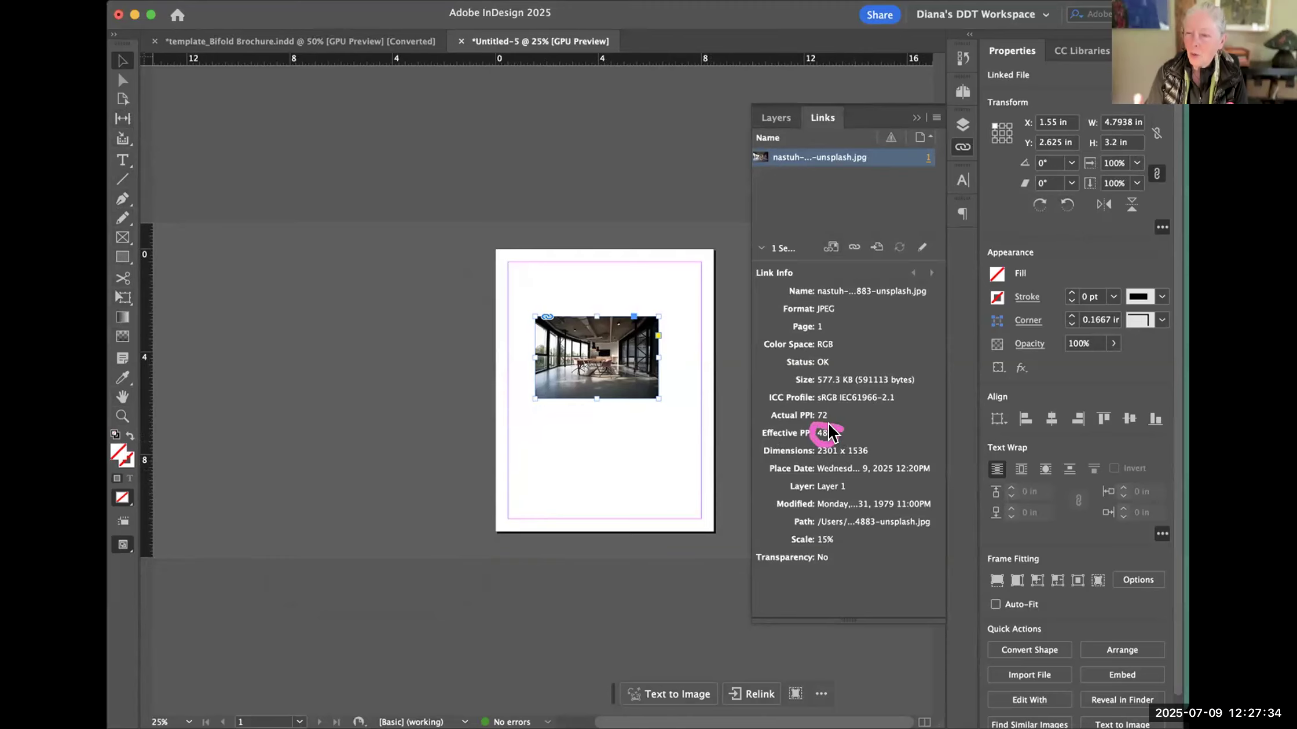
pyautogui.click(696, 585)
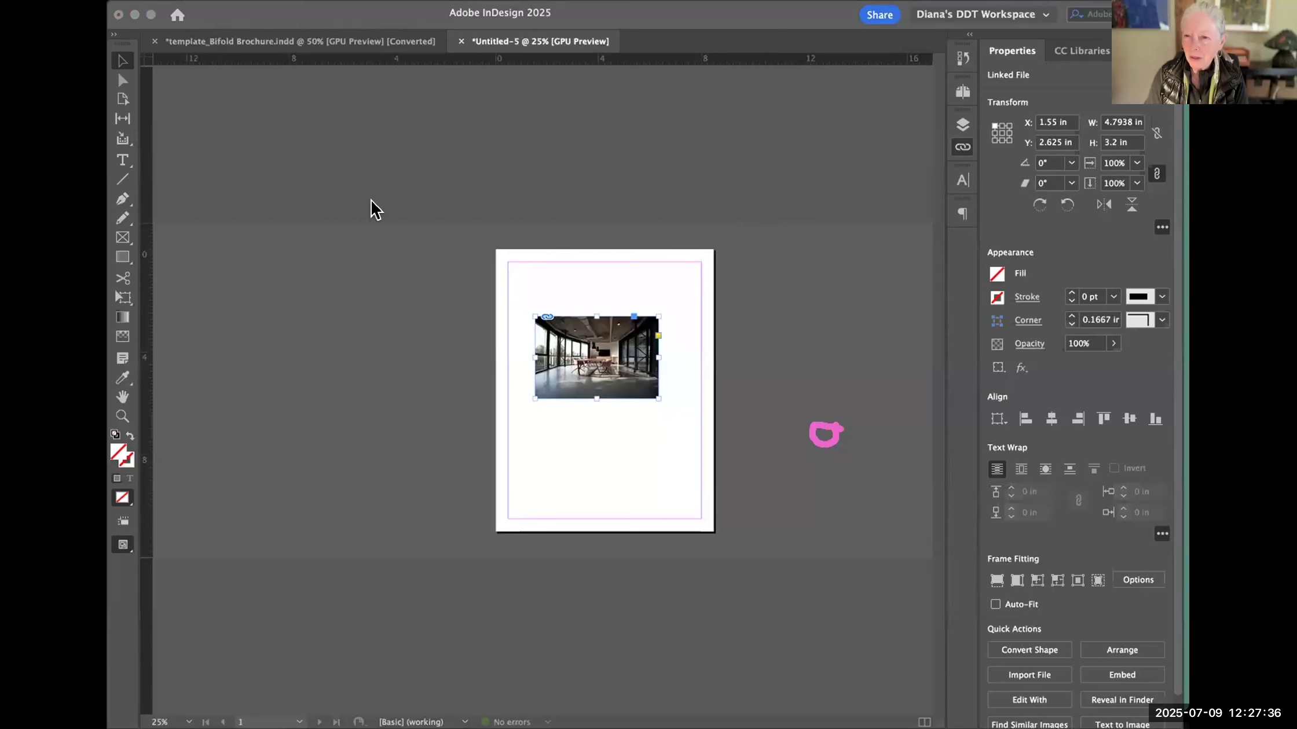
pyautogui.click(810, 380)
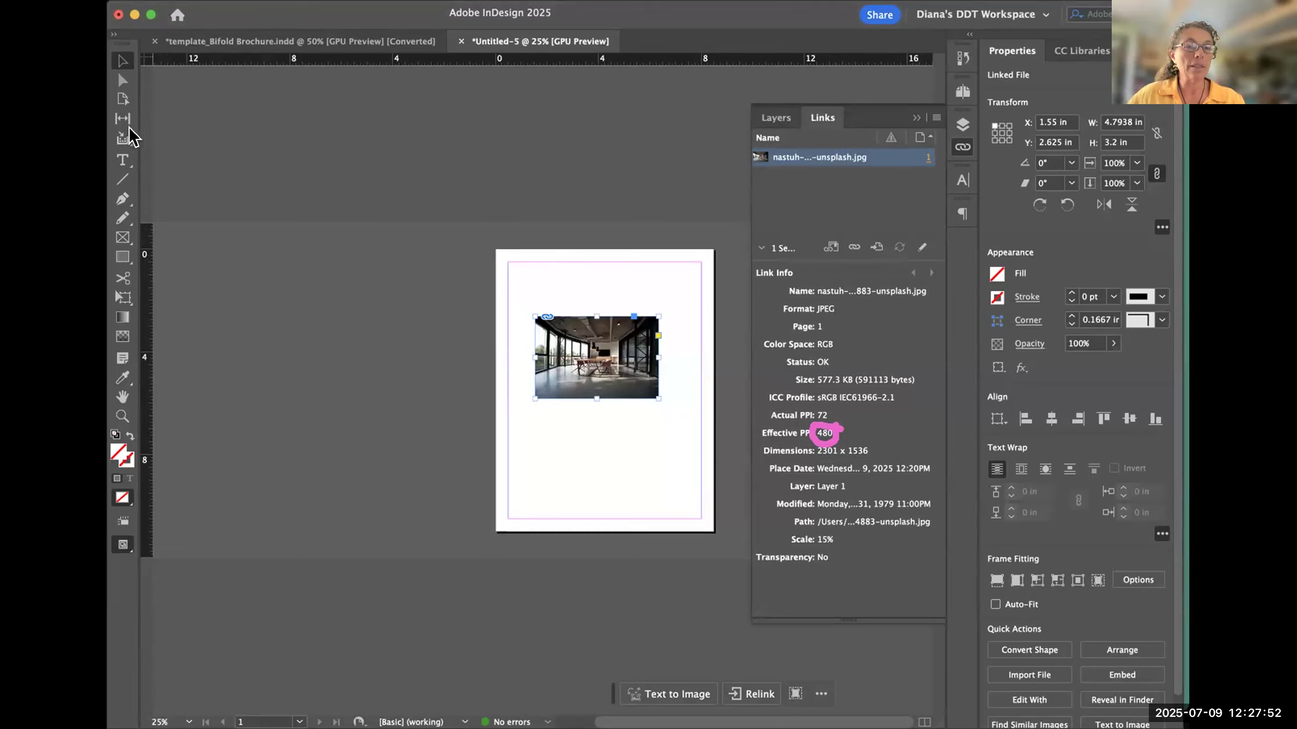
# - In the bifold brochure document, scale the cover photo together with its frame to about 8.83 × 5.79 in
pyautogui.click(329, 41)
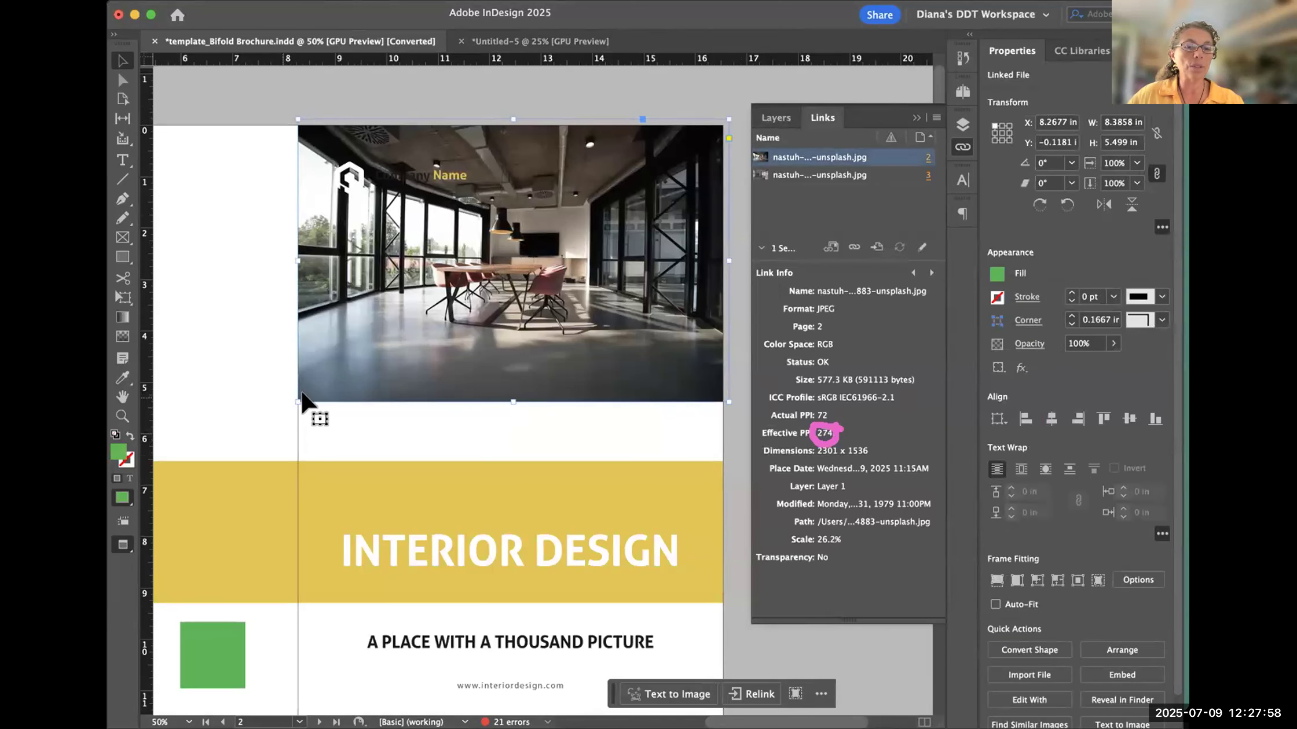
pyautogui.moveTo(289, 395); pyautogui.dragTo(274, 416)
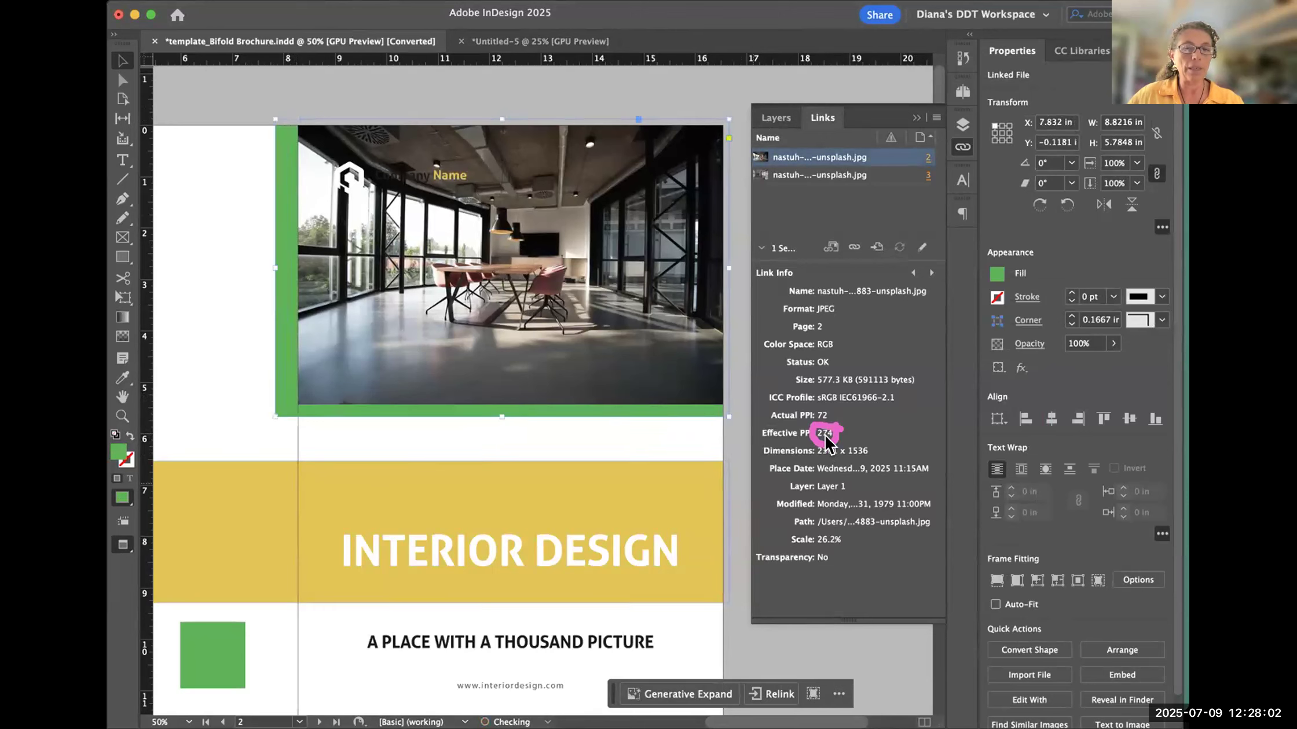
pyautogui.press('super+z')
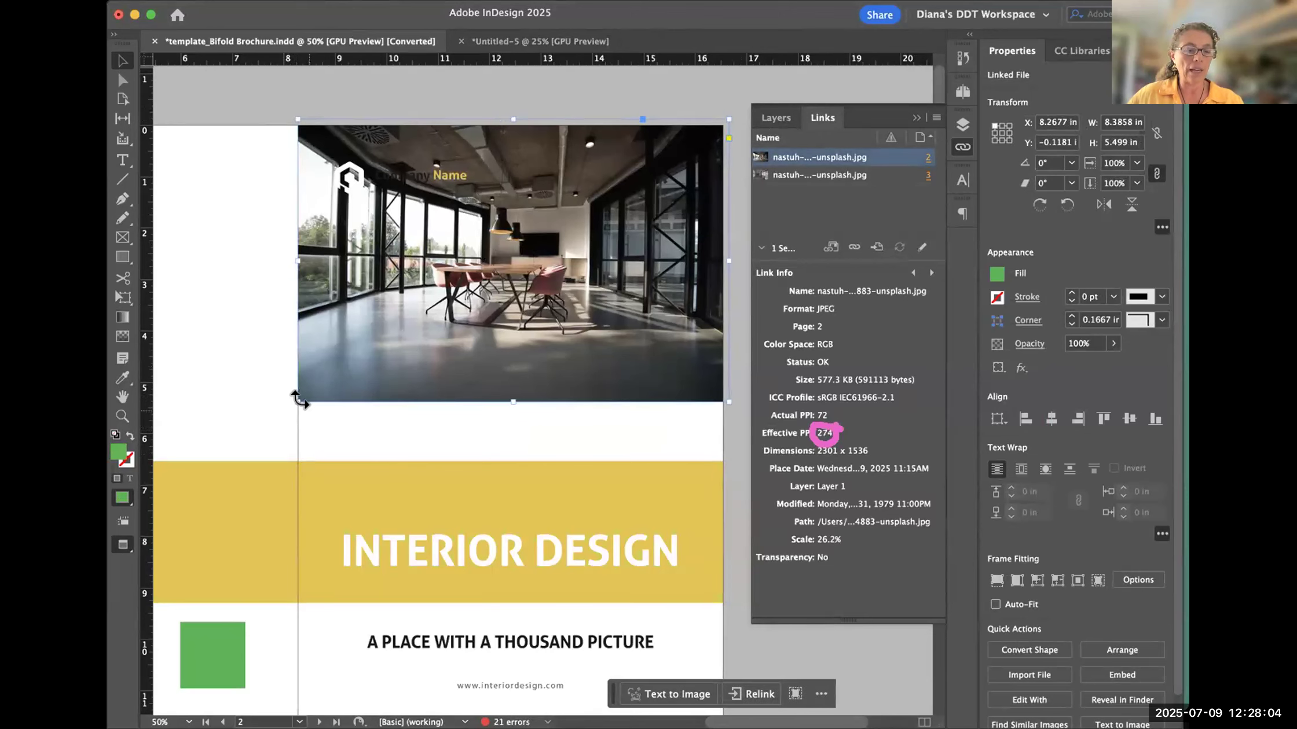
pyautogui.moveTo(290, 399); pyautogui.dragTo(274, 416)
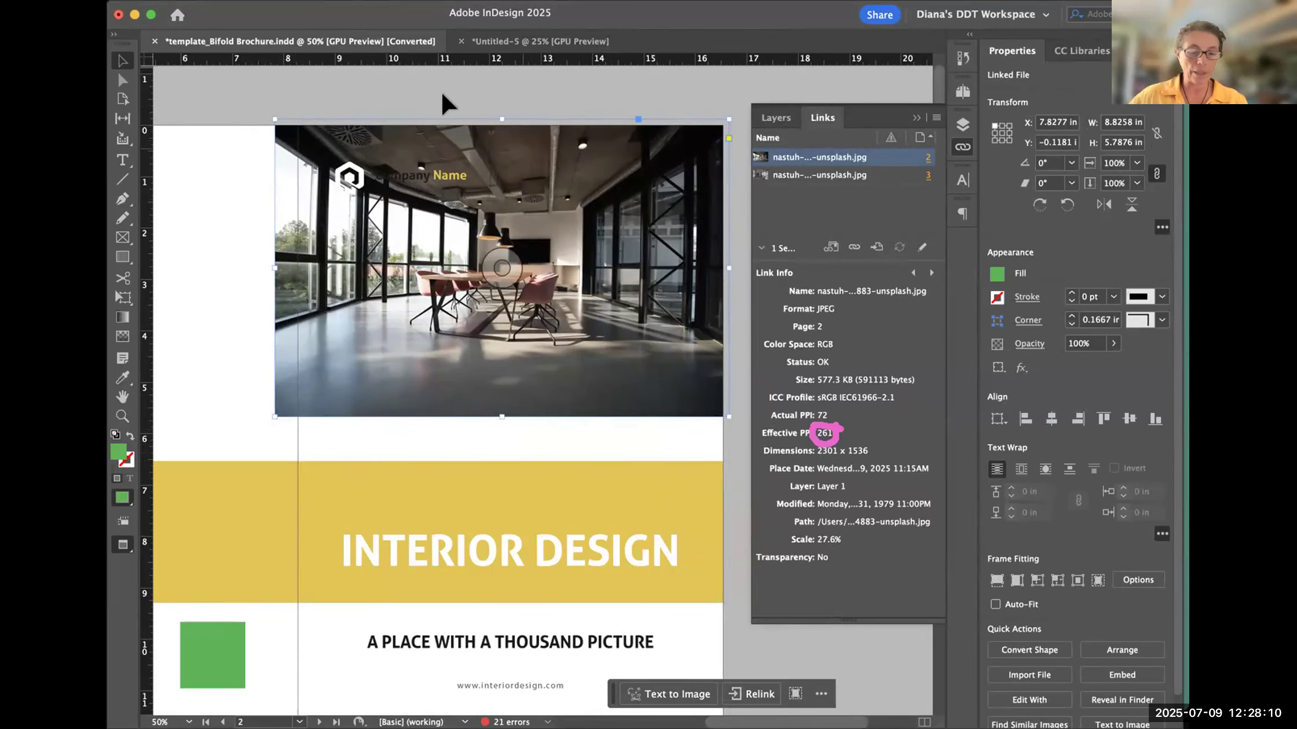
# - Enlarge the cover photo together with its frame to about 10.09 × 6.62 in to compare the effective PPI
pyautogui.press('super+minus')
pyautogui.press('super+minus')
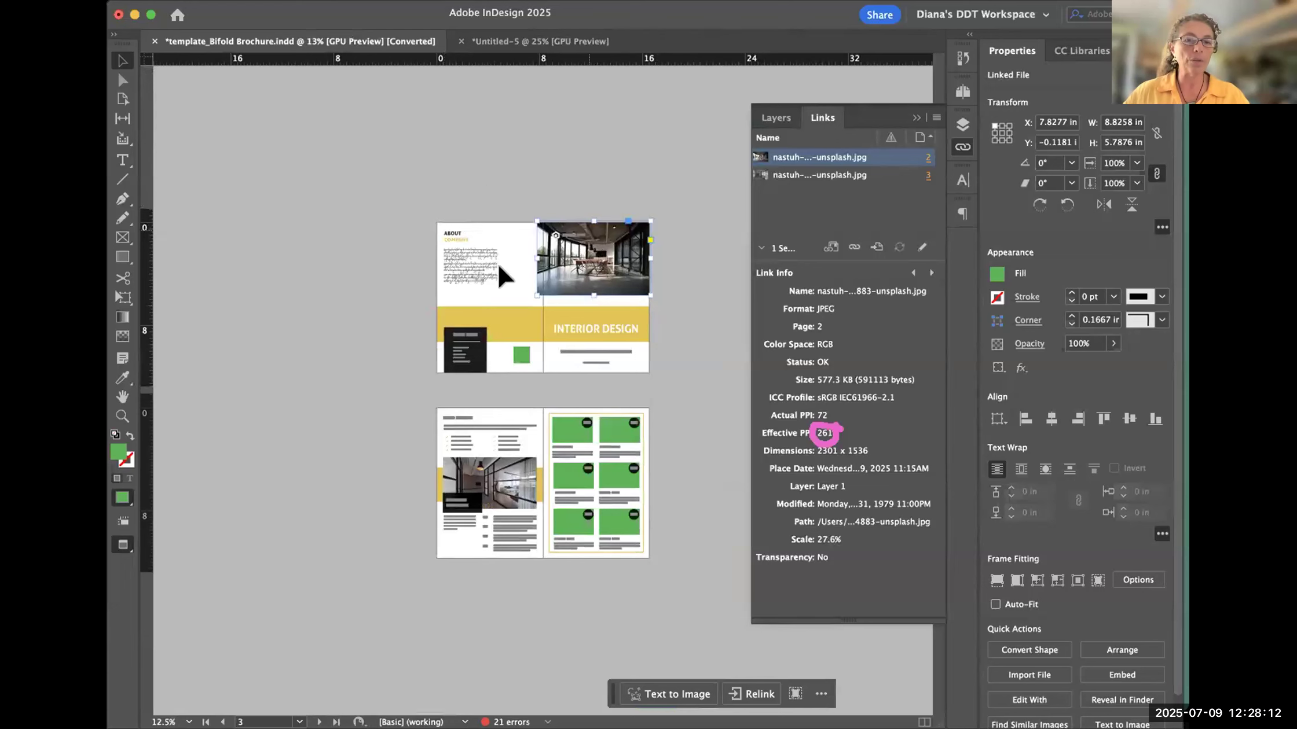
pyautogui.click(677, 250)
pyautogui.click(547, 272)
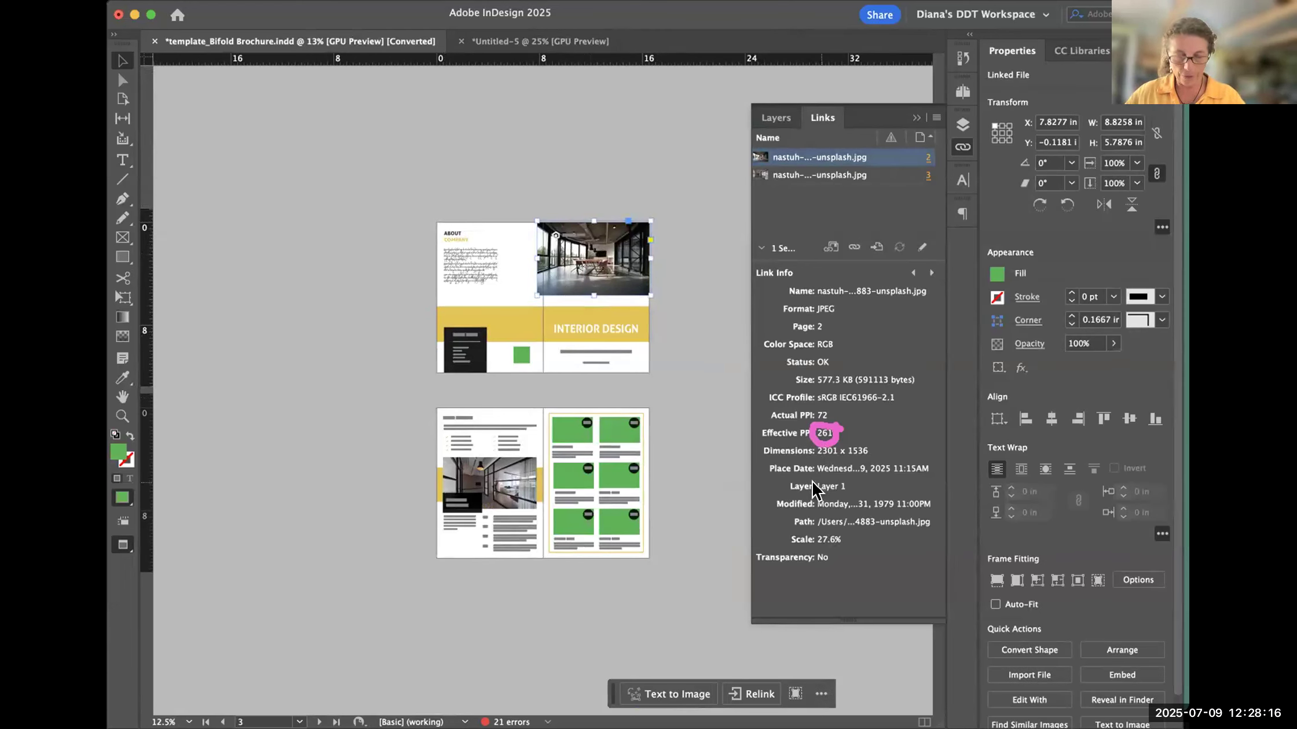
pyautogui.click(713, 312)
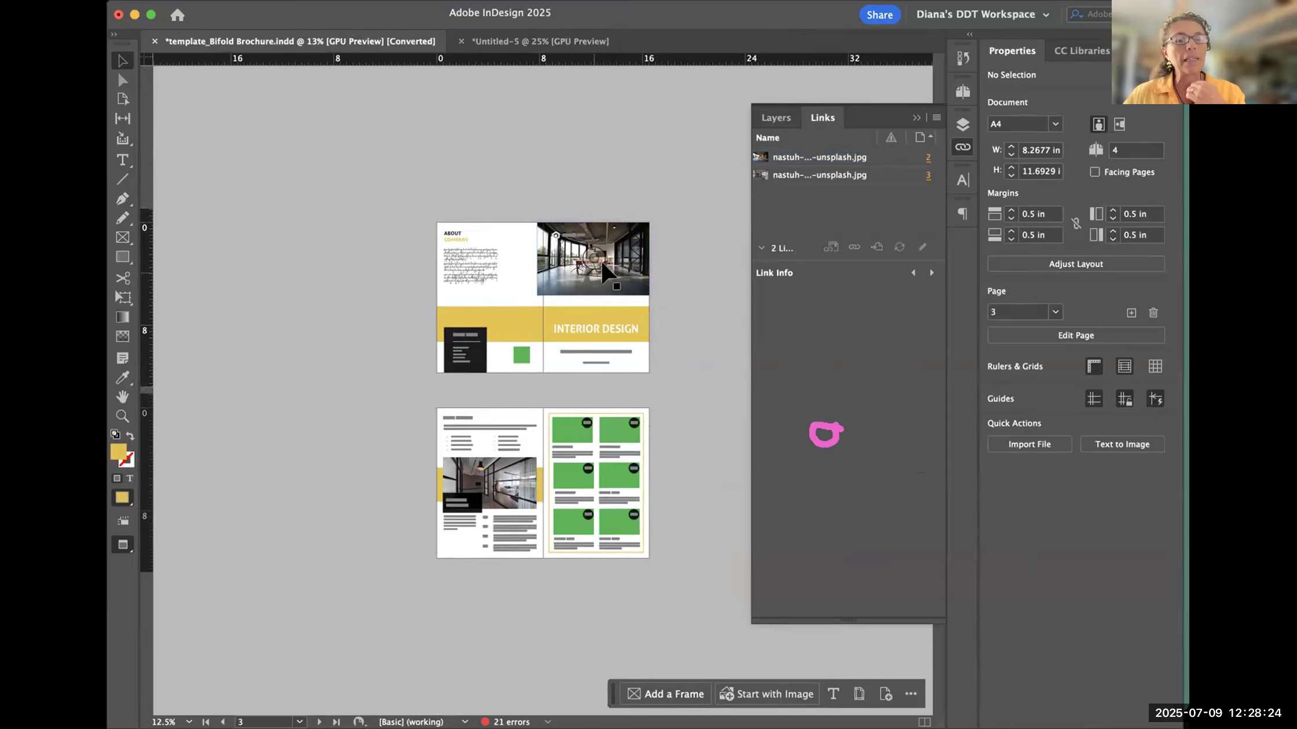
pyautogui.click(643, 292)
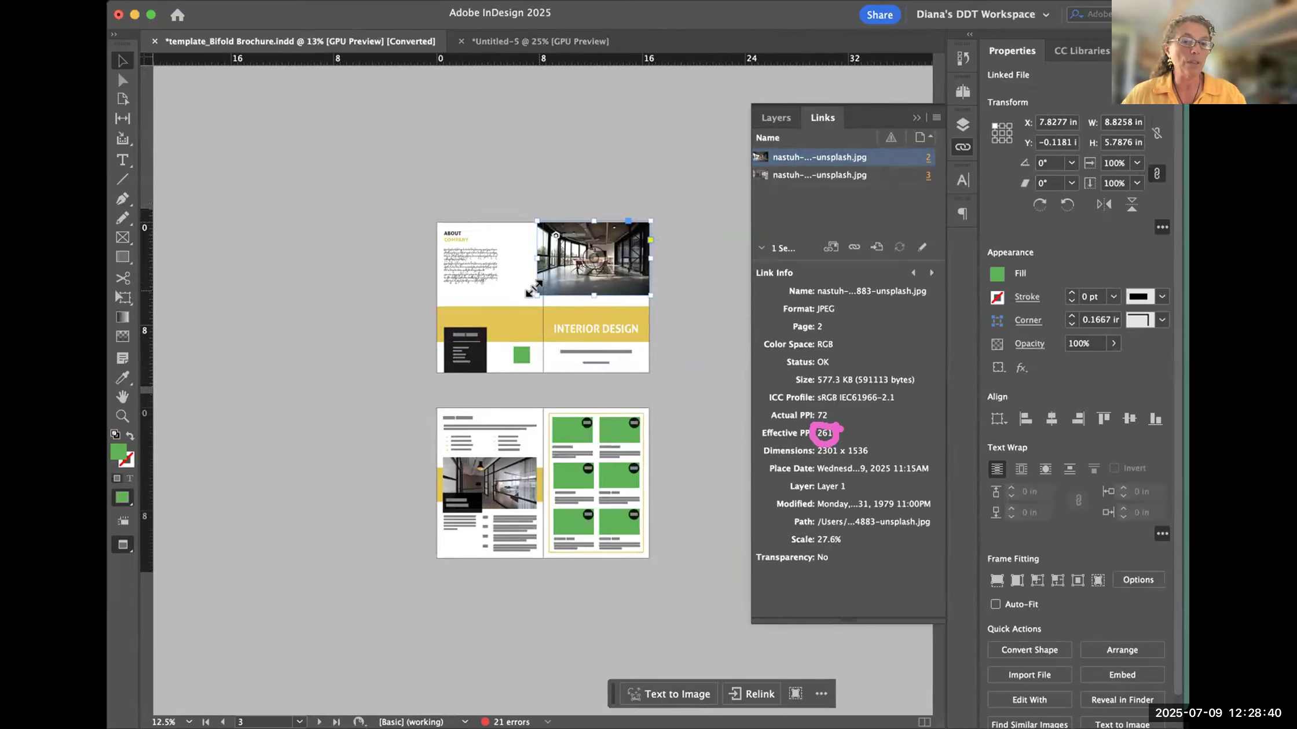
pyautogui.moveTo(534, 288); pyautogui.dragTo(521, 306)
pyautogui.press('super+z')
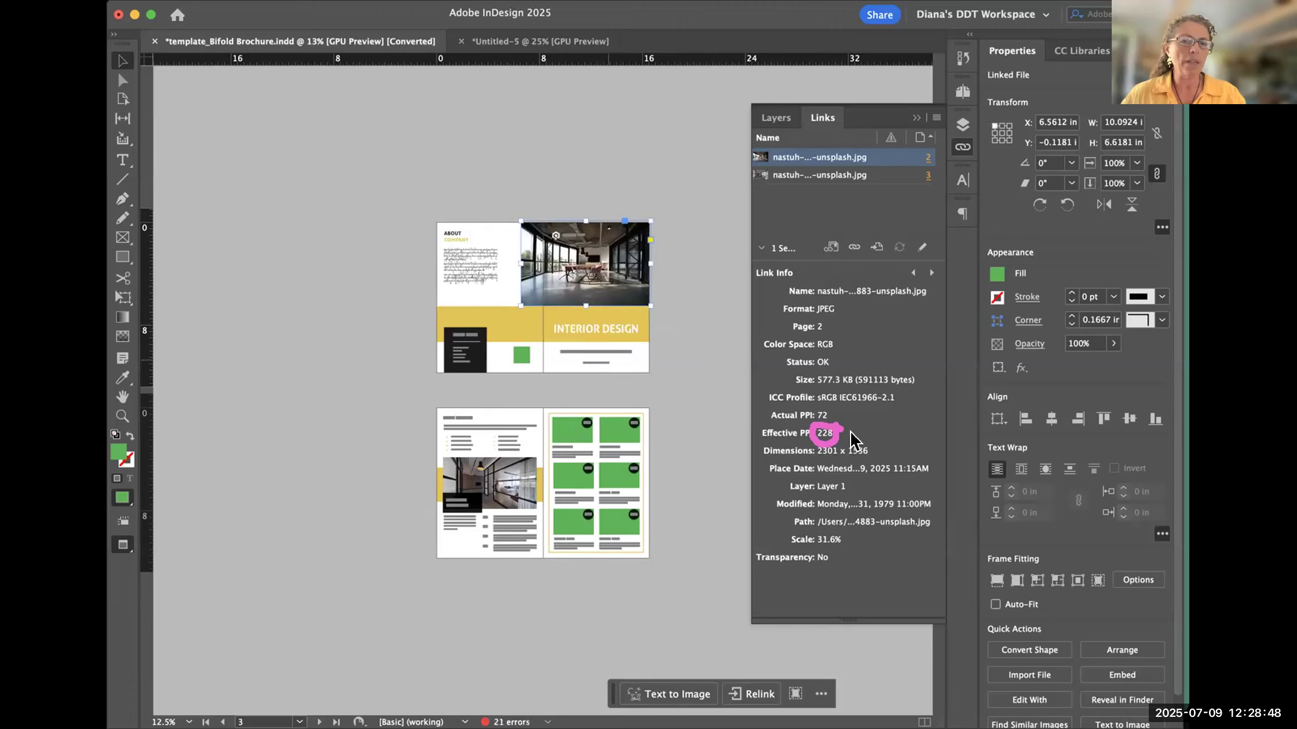
# - Enlarge the cover photo with its frame further to about 11.36 × 7.45 in, positioned at about X 5.25 in
pyautogui.moveTo(520, 307); pyautogui.dragTo(501, 308)
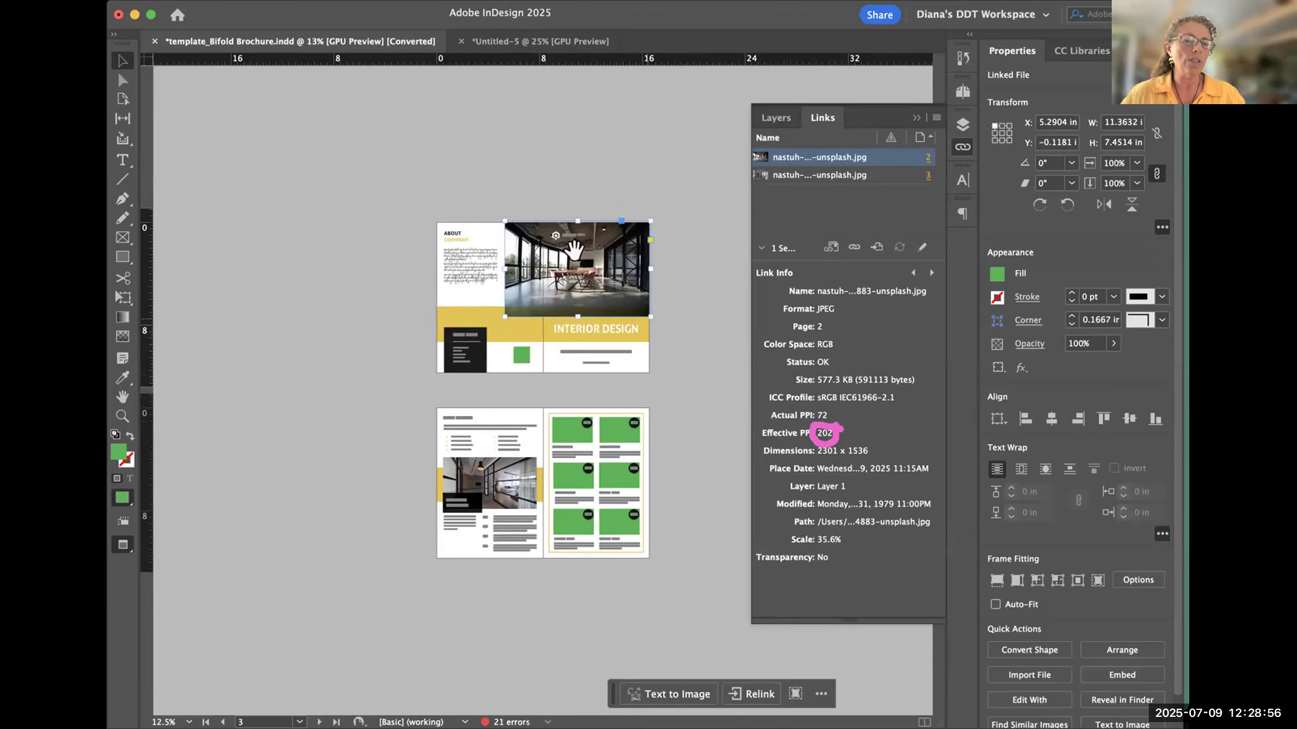
pyautogui.click(687, 287)
pyautogui.click(615, 279)
pyautogui.click(680, 272)
pyautogui.click(620, 297)
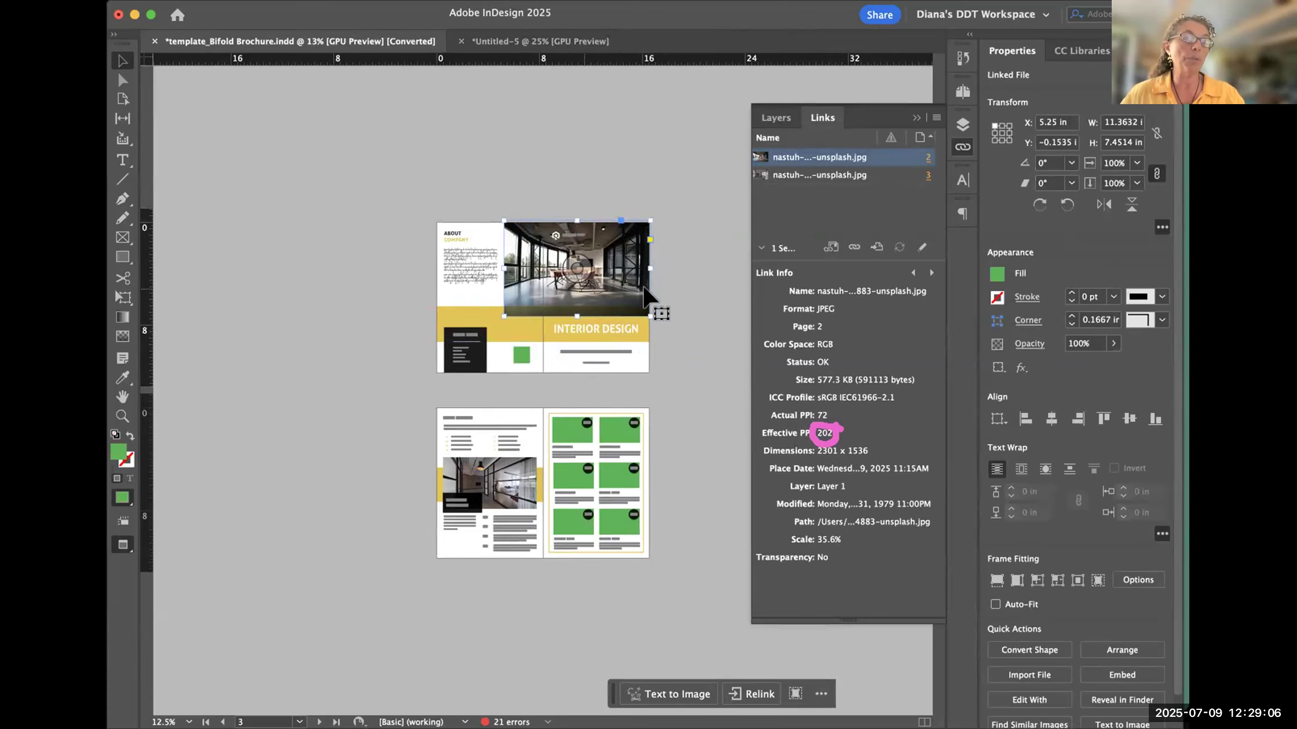
# - Try reducing the cover photo's frame to about 8.85 × 5.8 in, and undo the resizing
pyautogui.click(726, 334)
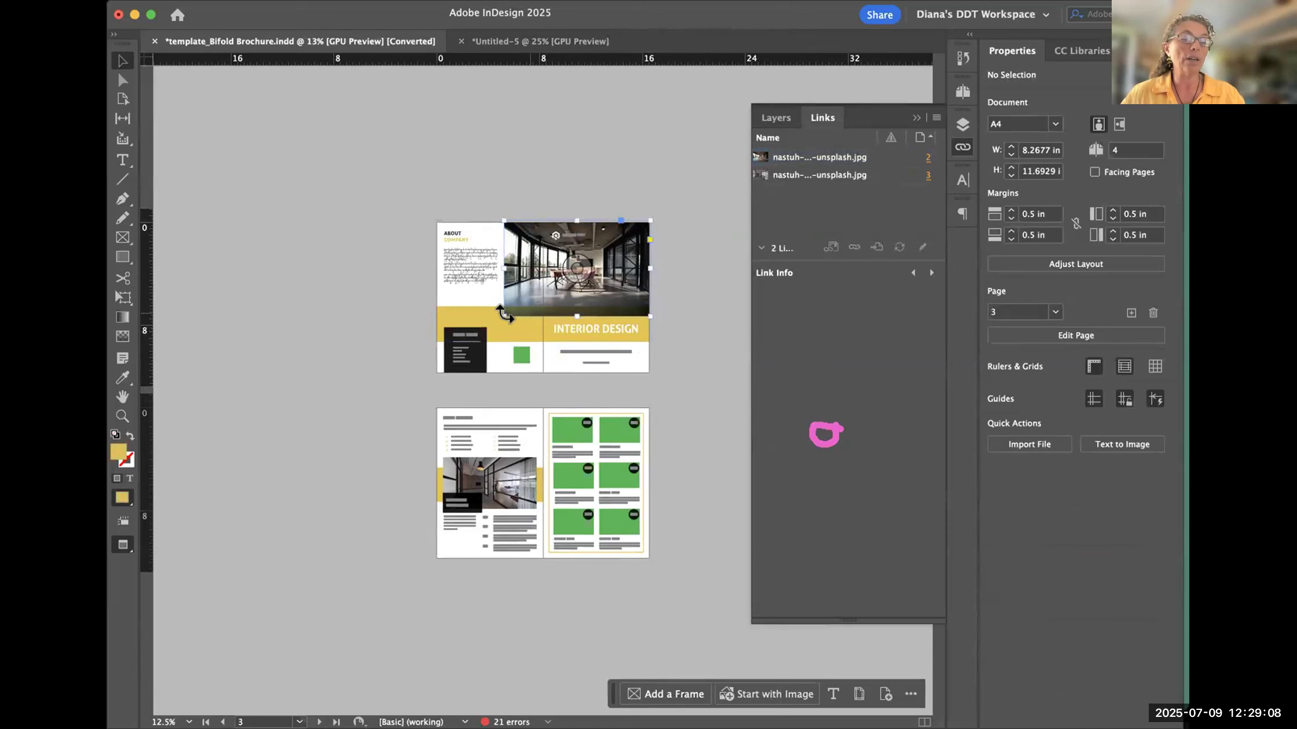
pyautogui.click(505, 315)
pyautogui.moveTo(501, 314); pyautogui.dragTo(537, 294)
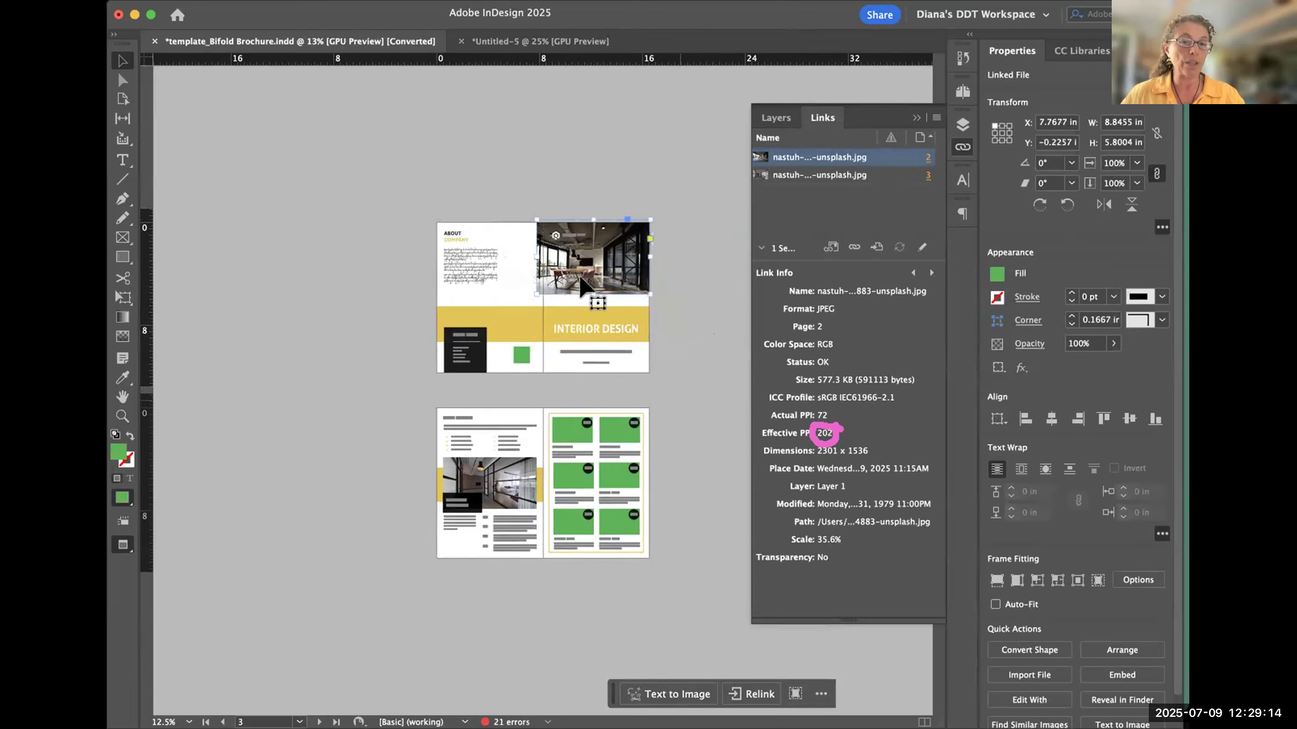
pyautogui.click(677, 317)
pyautogui.press('super+z')
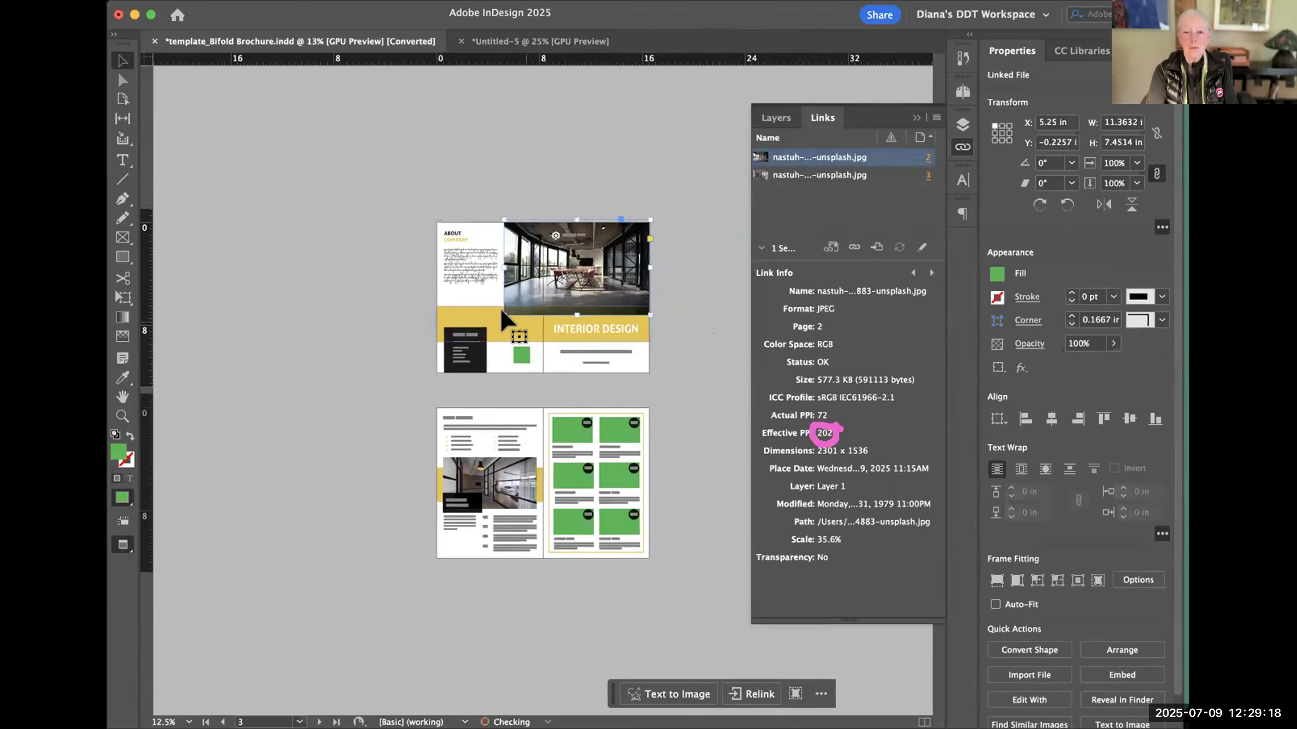
pyautogui.moveTo(497, 311); pyautogui.dragTo(531, 298)
pyautogui.press('super+z')
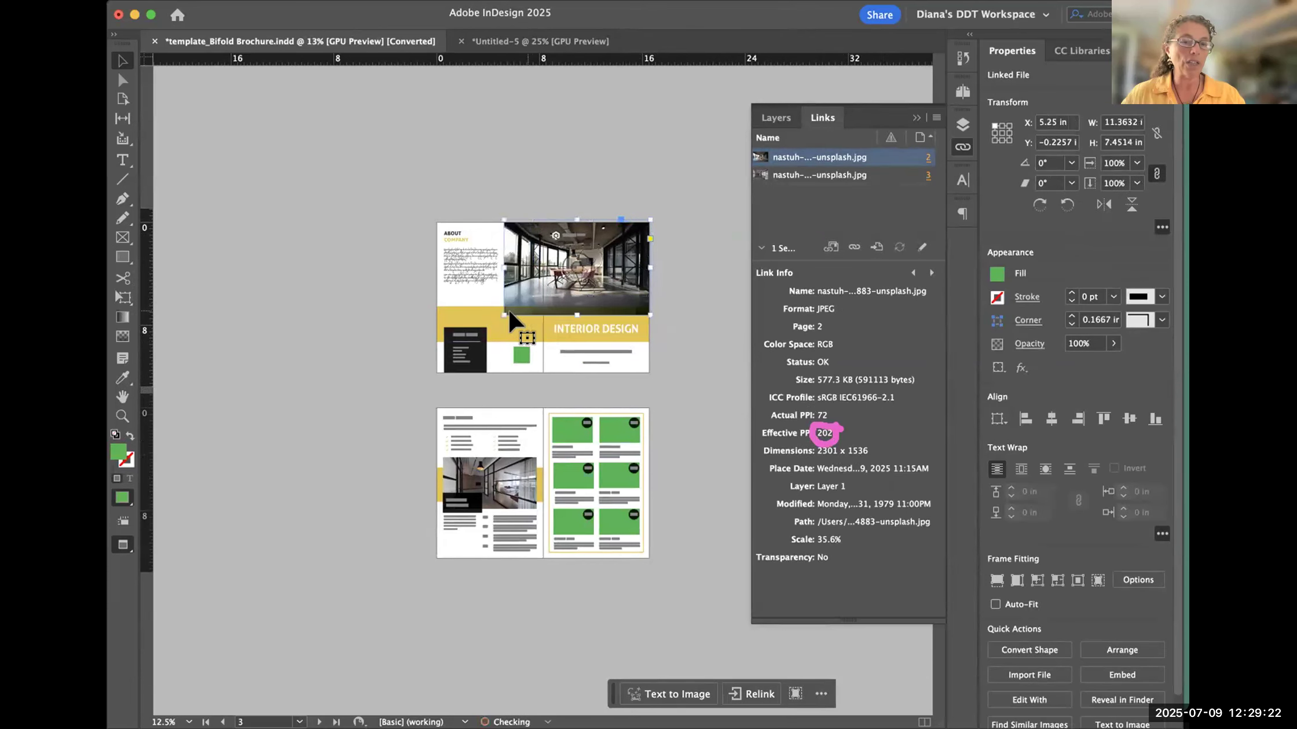
# - Return to the Untitled-5 document, review the placed photo's effective PPI, and deselect the photo
pyautogui.click(702, 295)
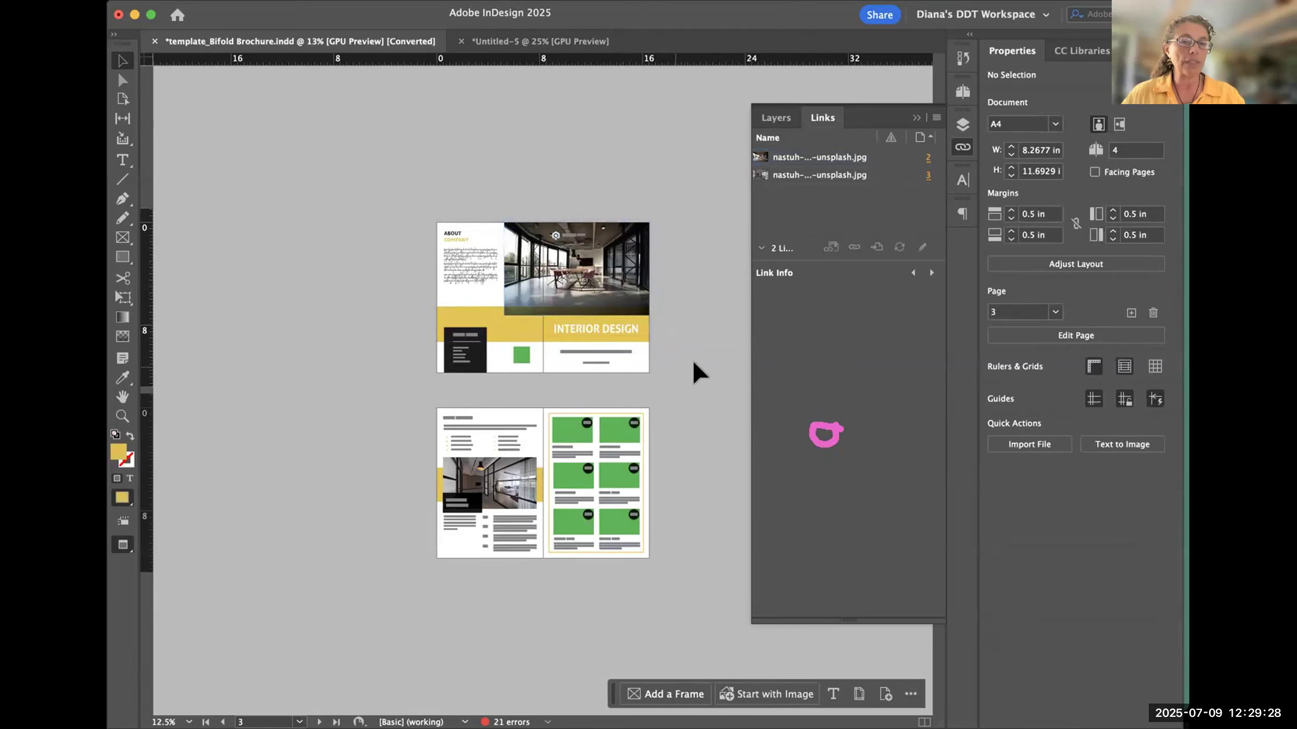
pyautogui.click(555, 41)
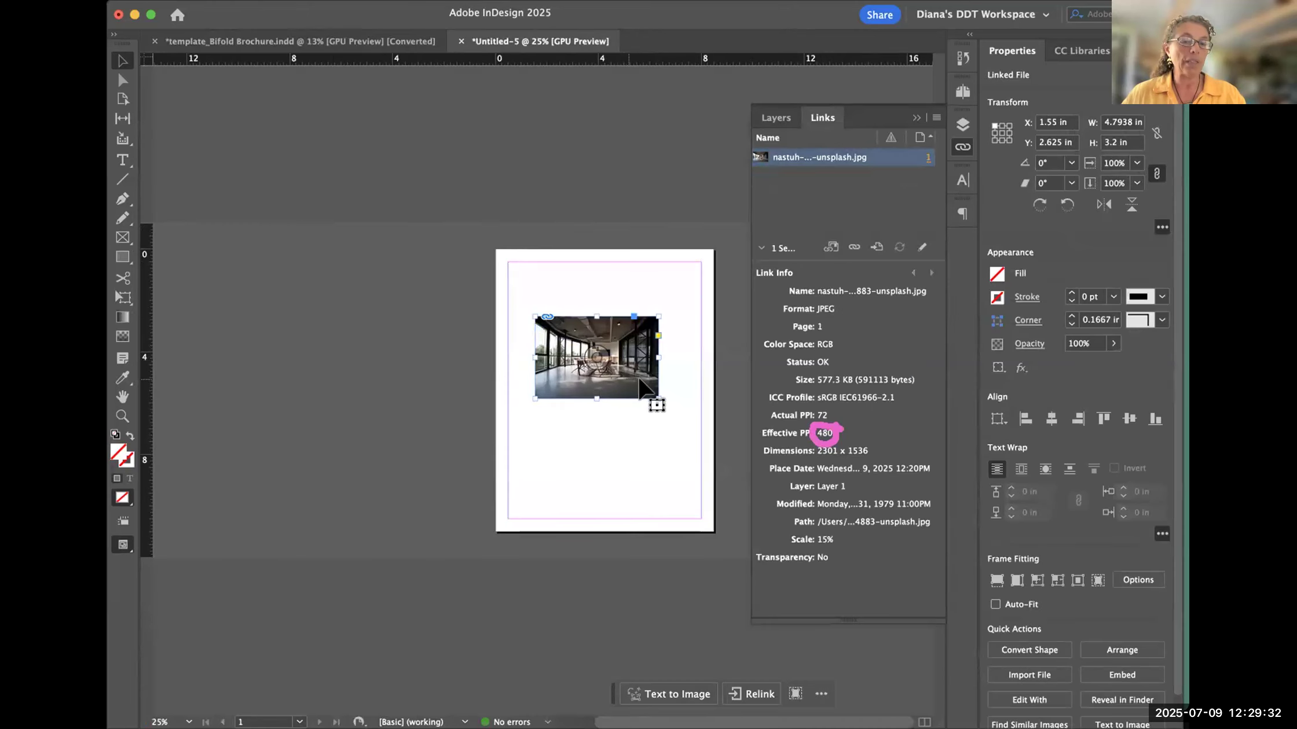
pyautogui.click(637, 479)
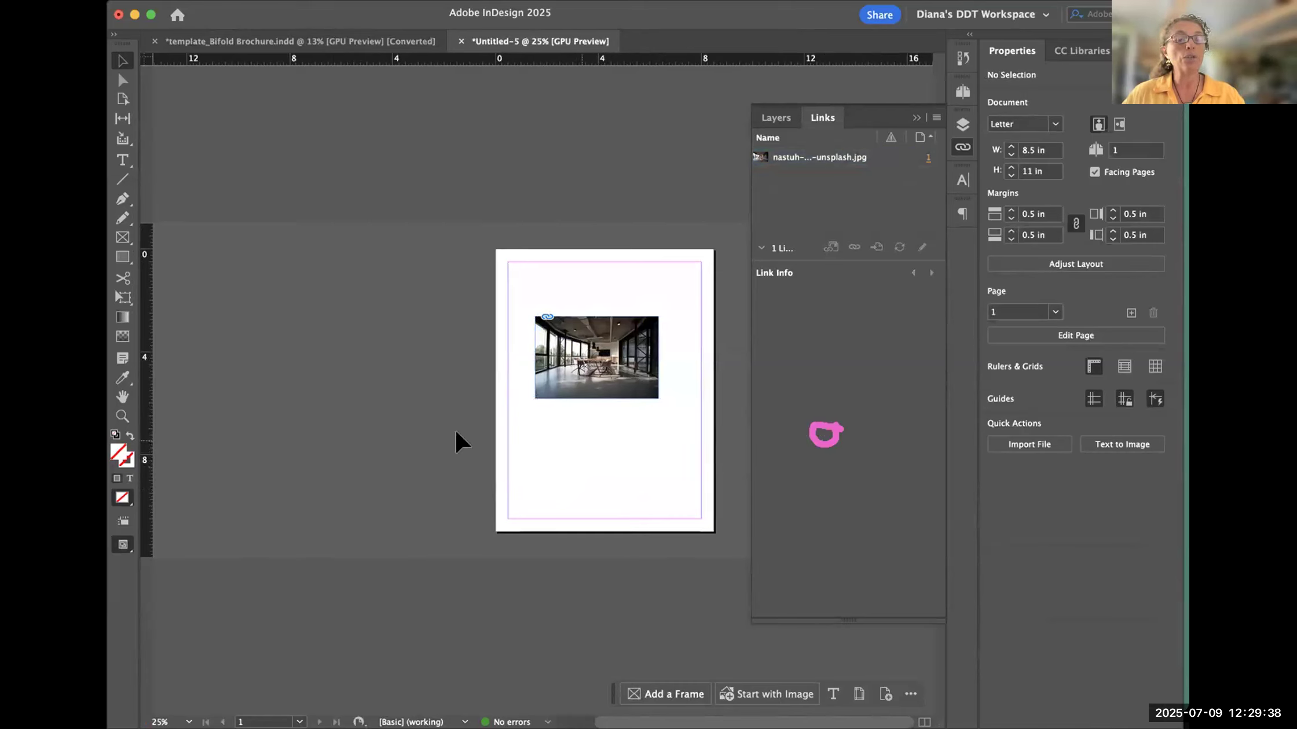
# - Select the placed photo to show its link info and take a screenshot of the page with those link details
pyautogui.click(647, 387)
pyautogui.click(680, 536)
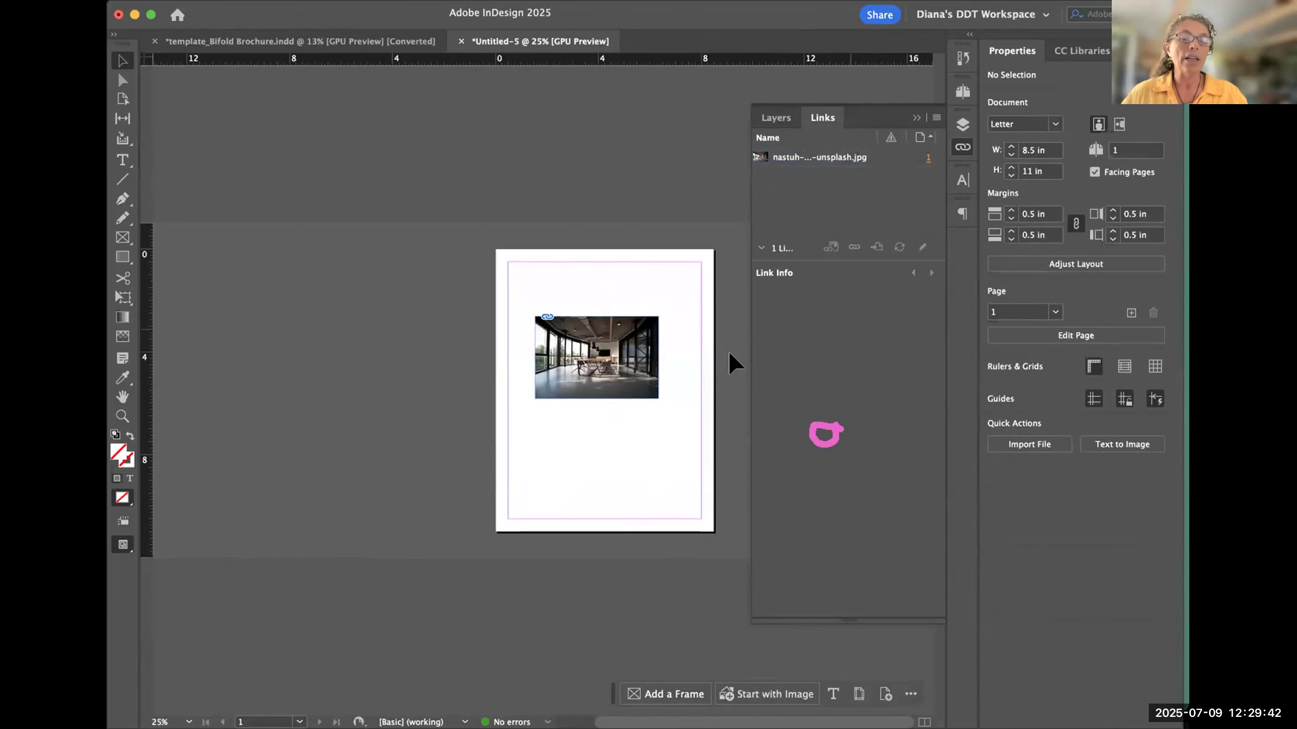
pyautogui.moveTo(637, 370); pyautogui.dragTo(636, 370)
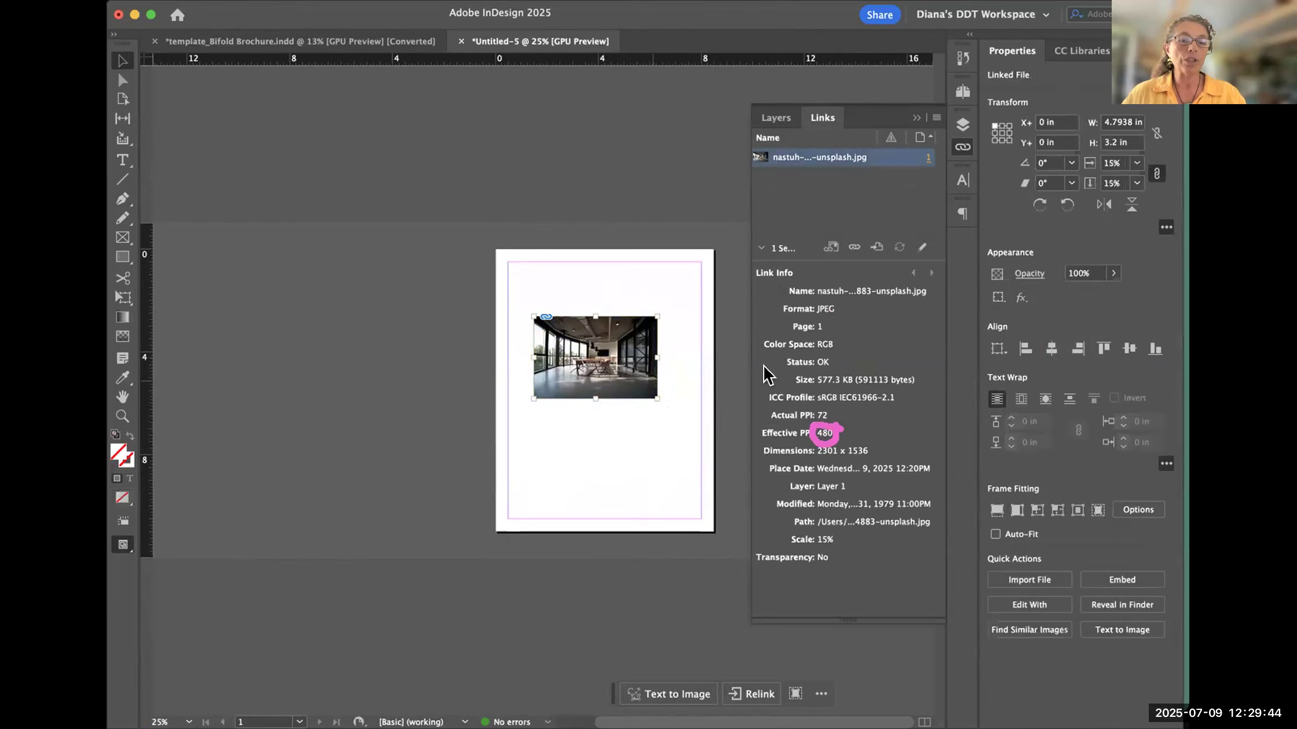
pyautogui.press('super+shift+4')
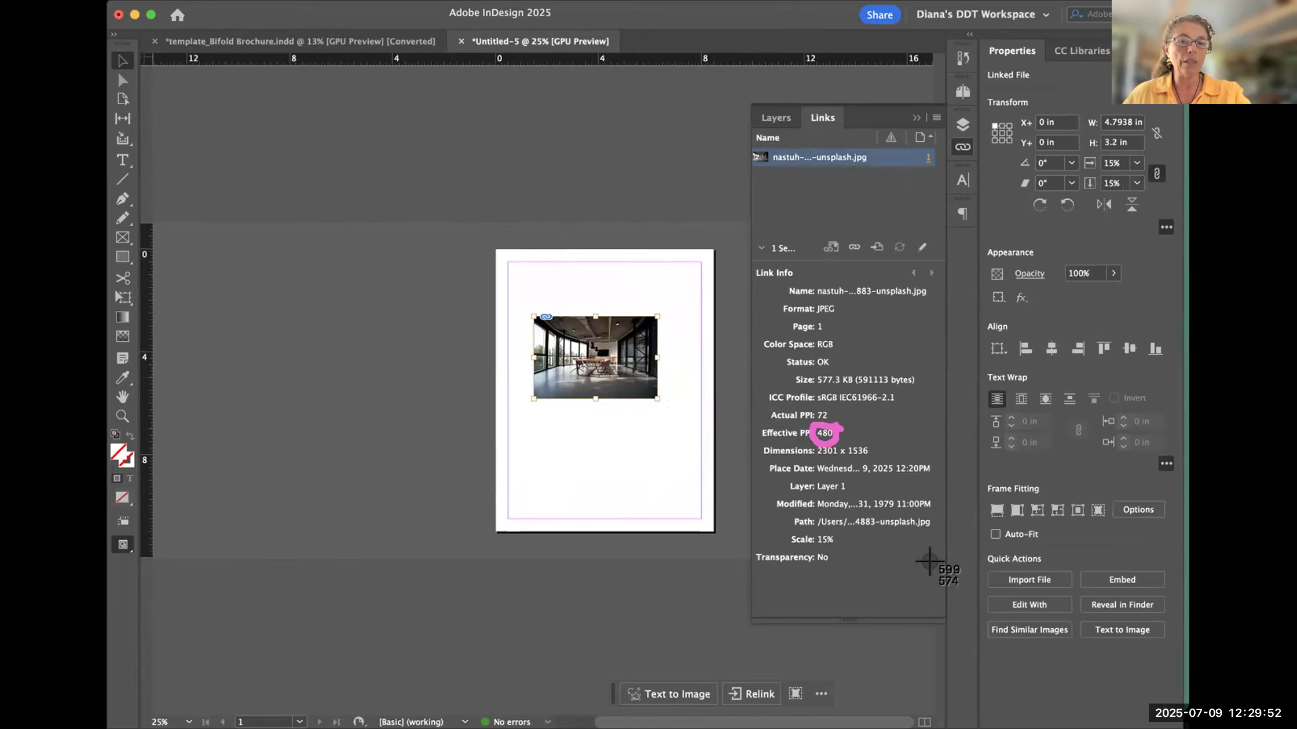
pyautogui.press('Escape')
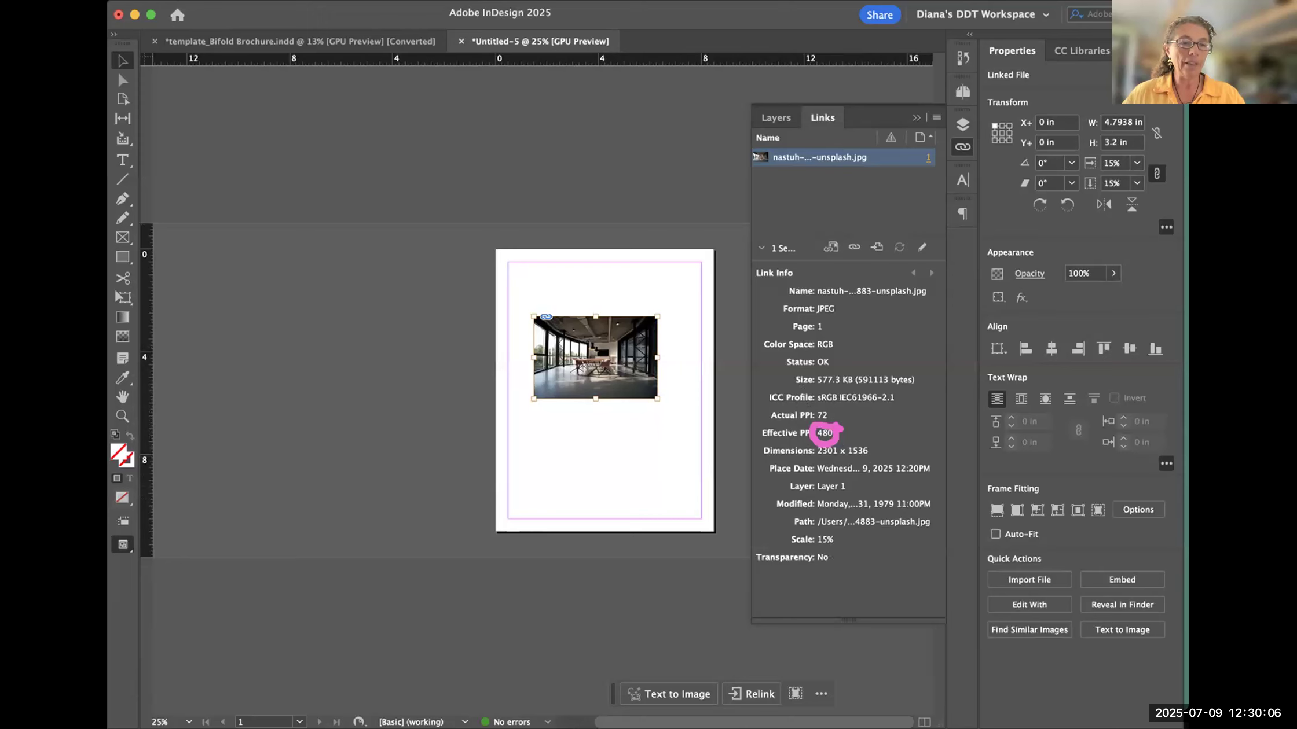
# - Switch to the Digital Design Techniques_Summer 2025 Padlet board in the browser and copy the link to the board
pyautogui.press('super+Tab')
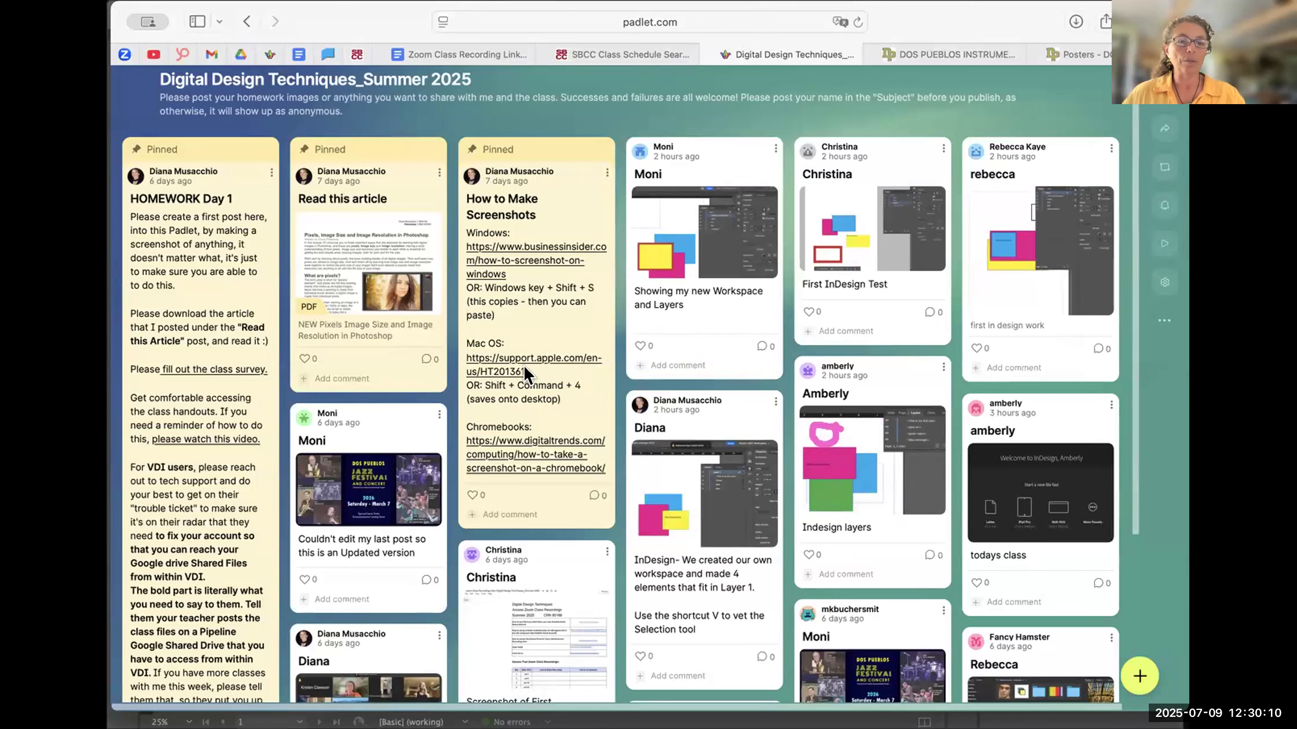
pyautogui.click(1161, 126)
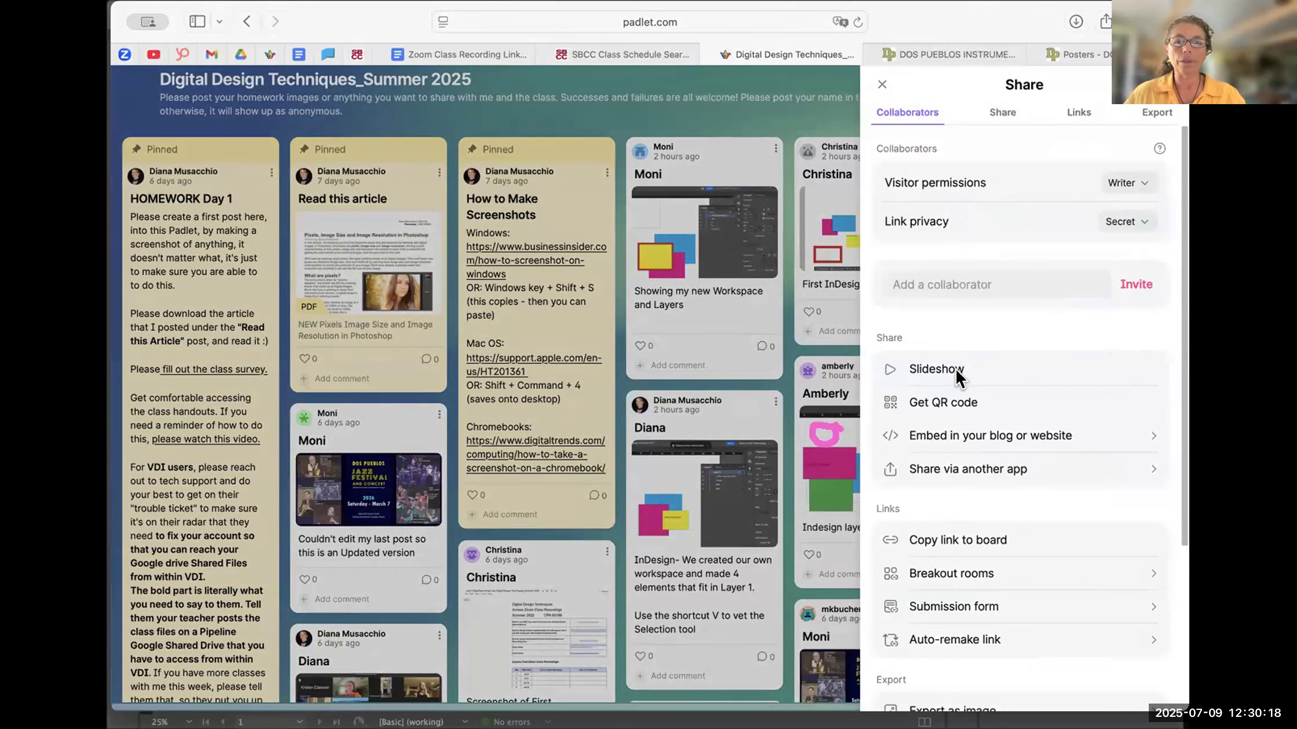
pyautogui.click(976, 540)
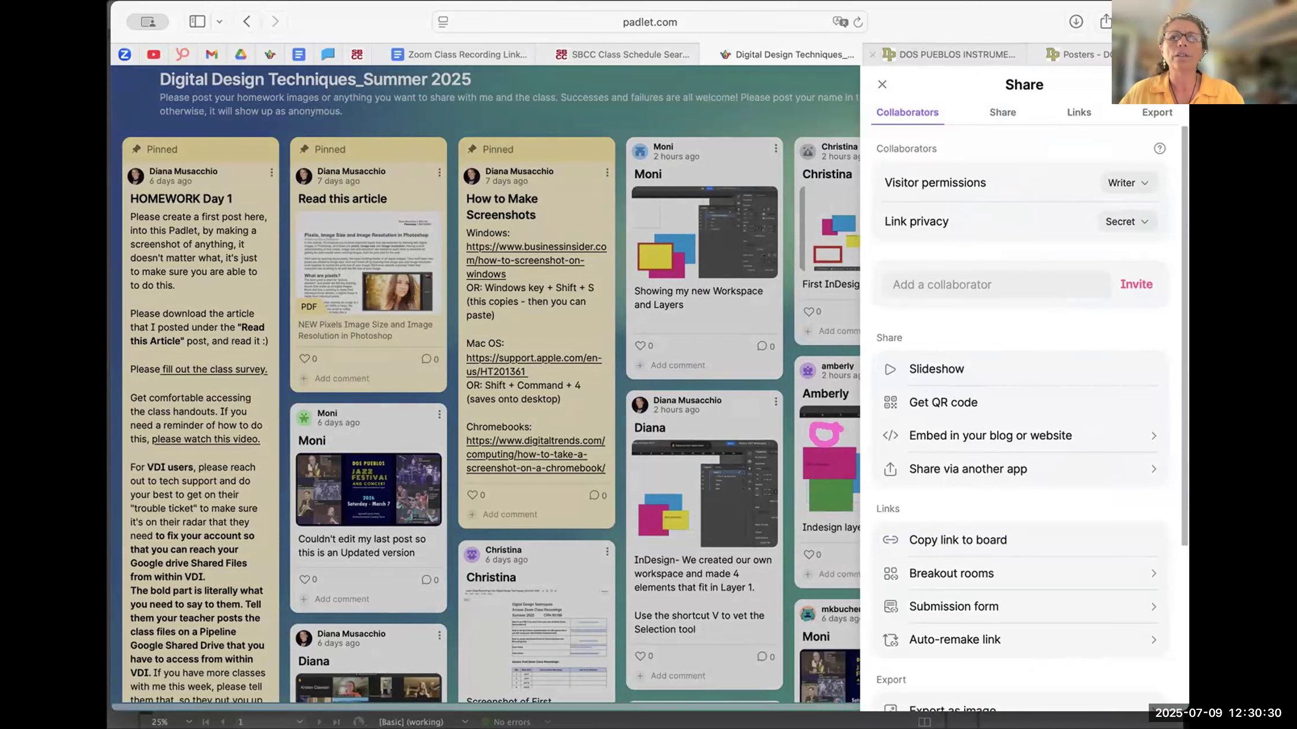
pyautogui.press('Escape')
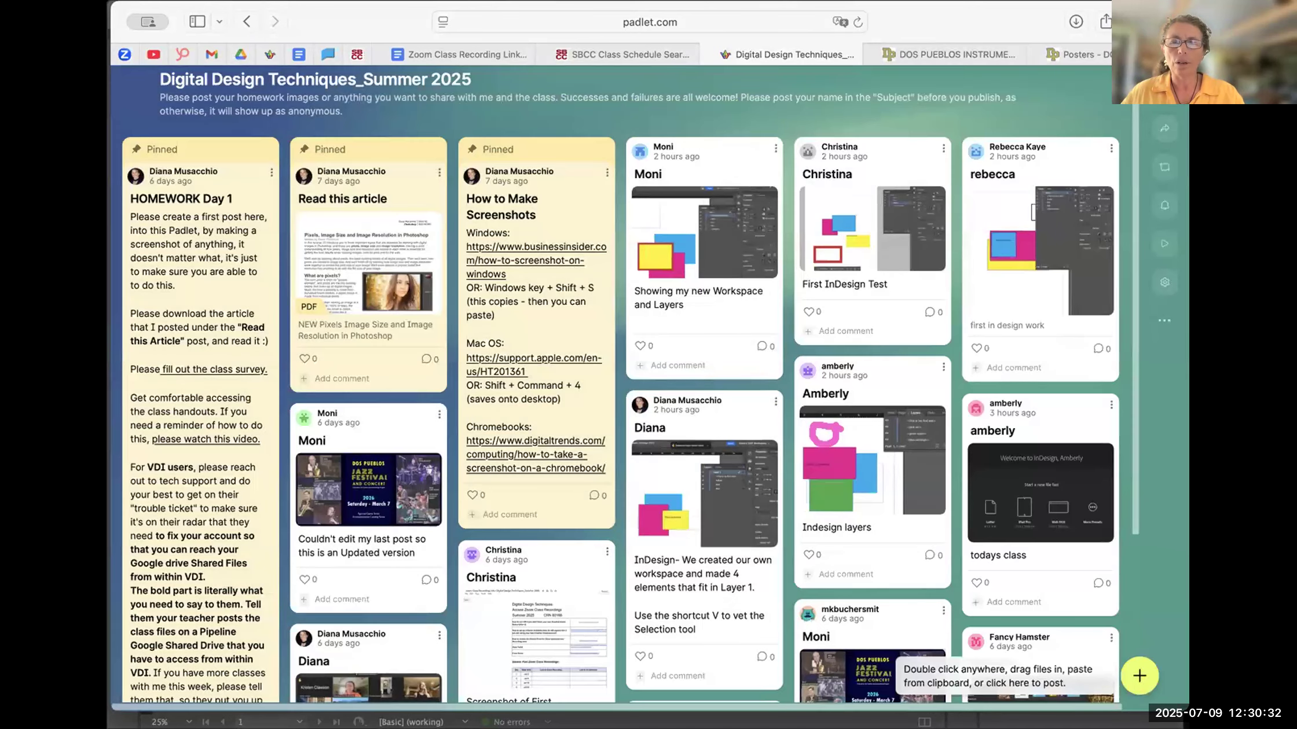
# - Start a new post with the instructor's first name as subject and attach the screenshot of the placed photo and its link info
pyautogui.click(1139, 676)
pyautogui.write('Diana')
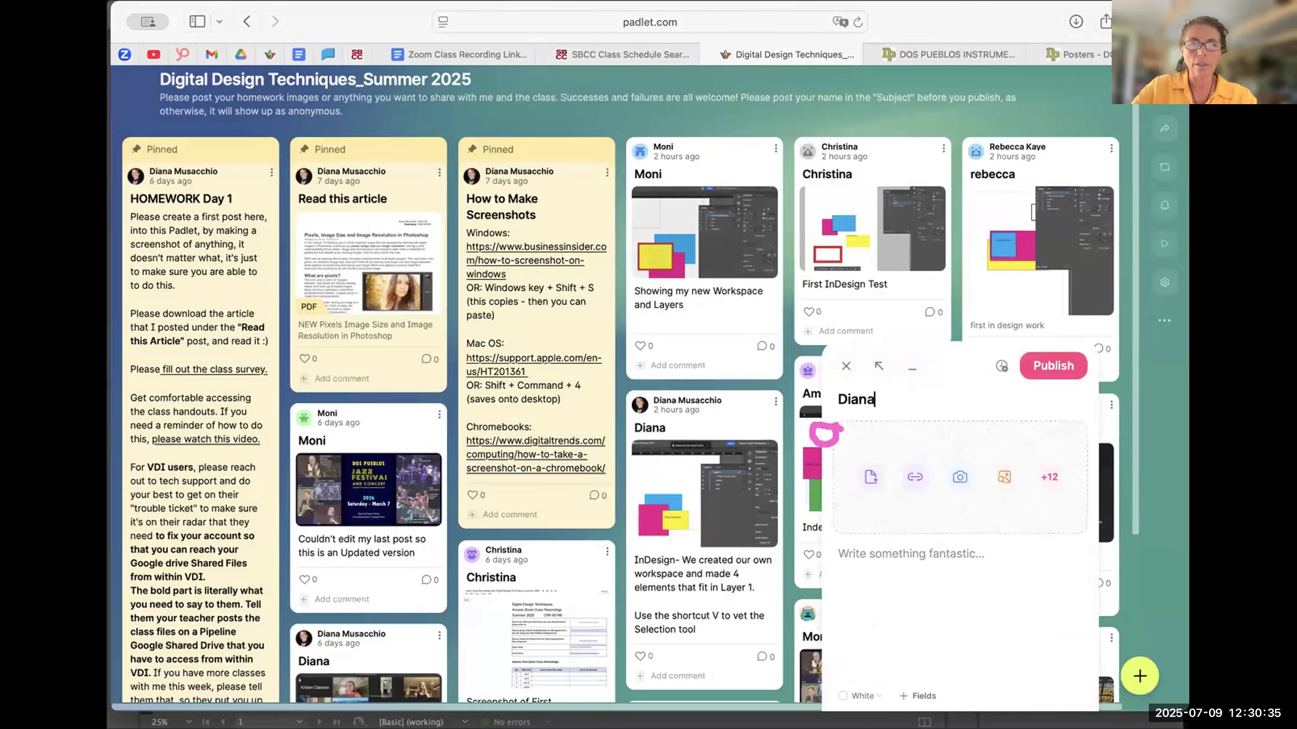
pyautogui.click(870, 480)
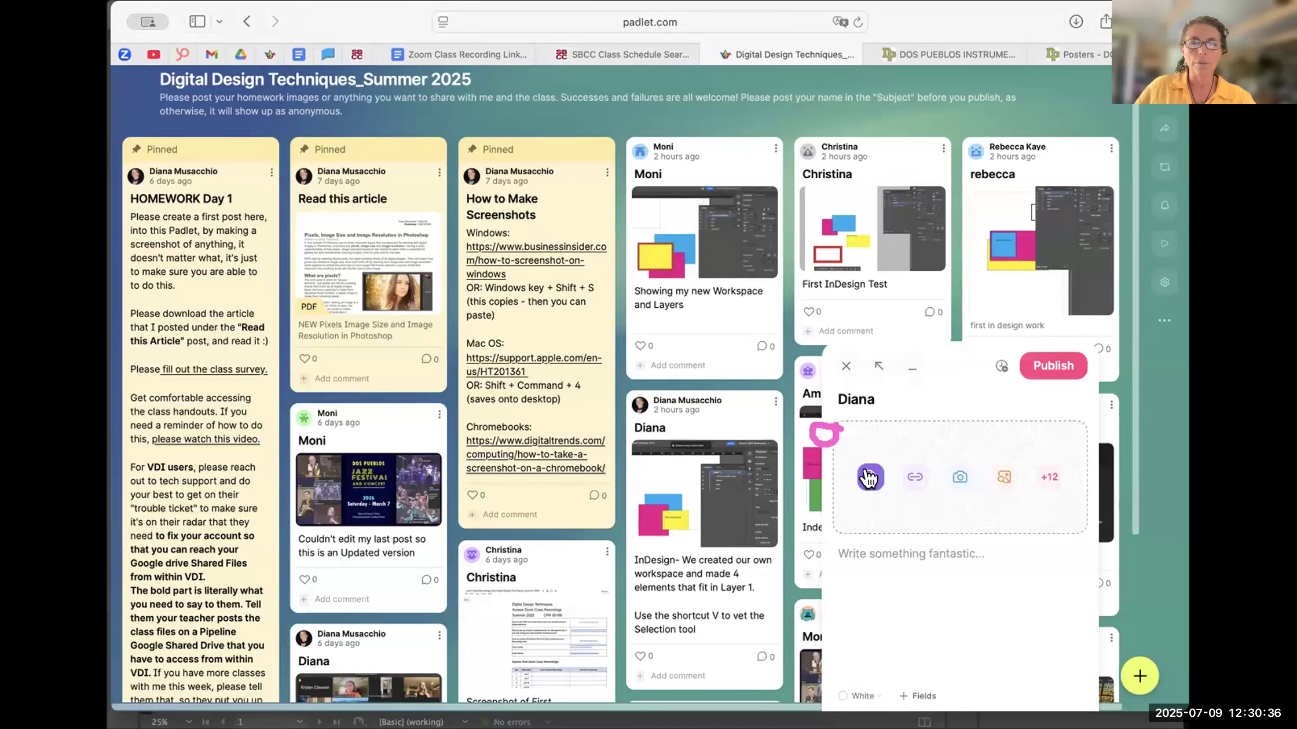
pyautogui.click(1053, 521)
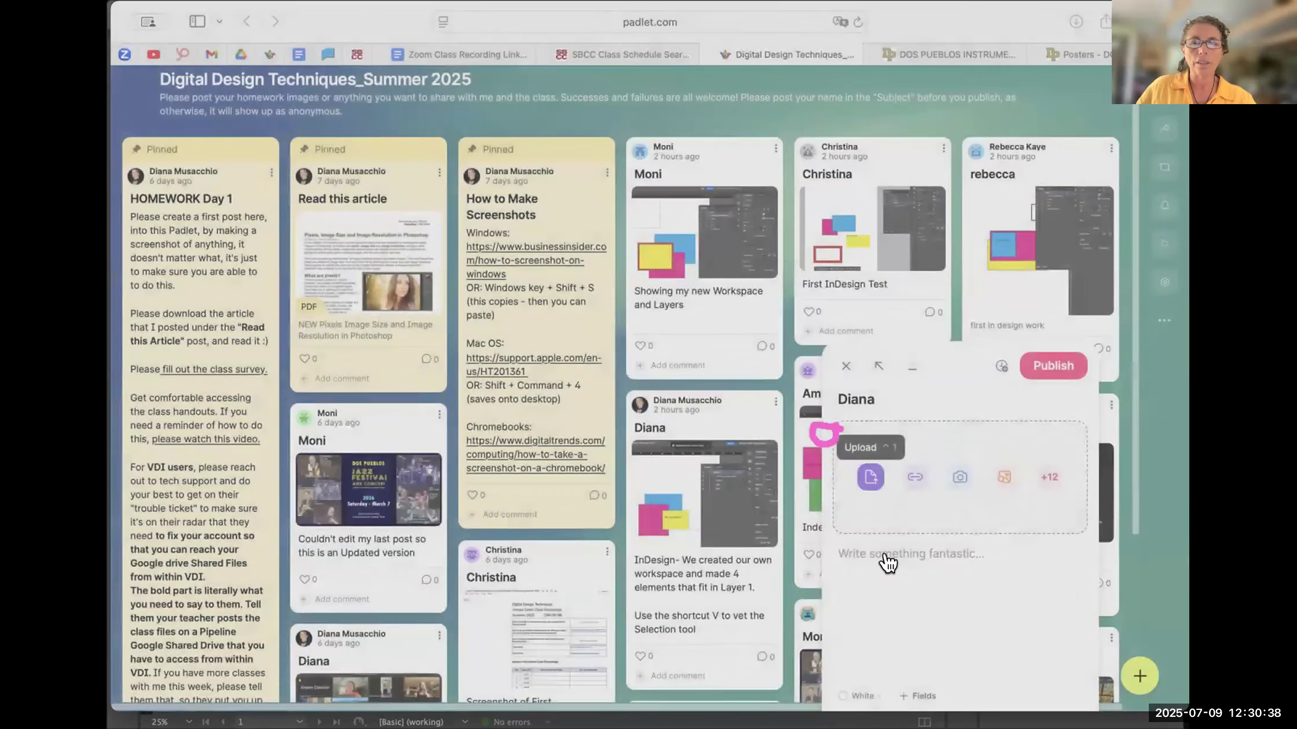
pyautogui.click(874, 636)
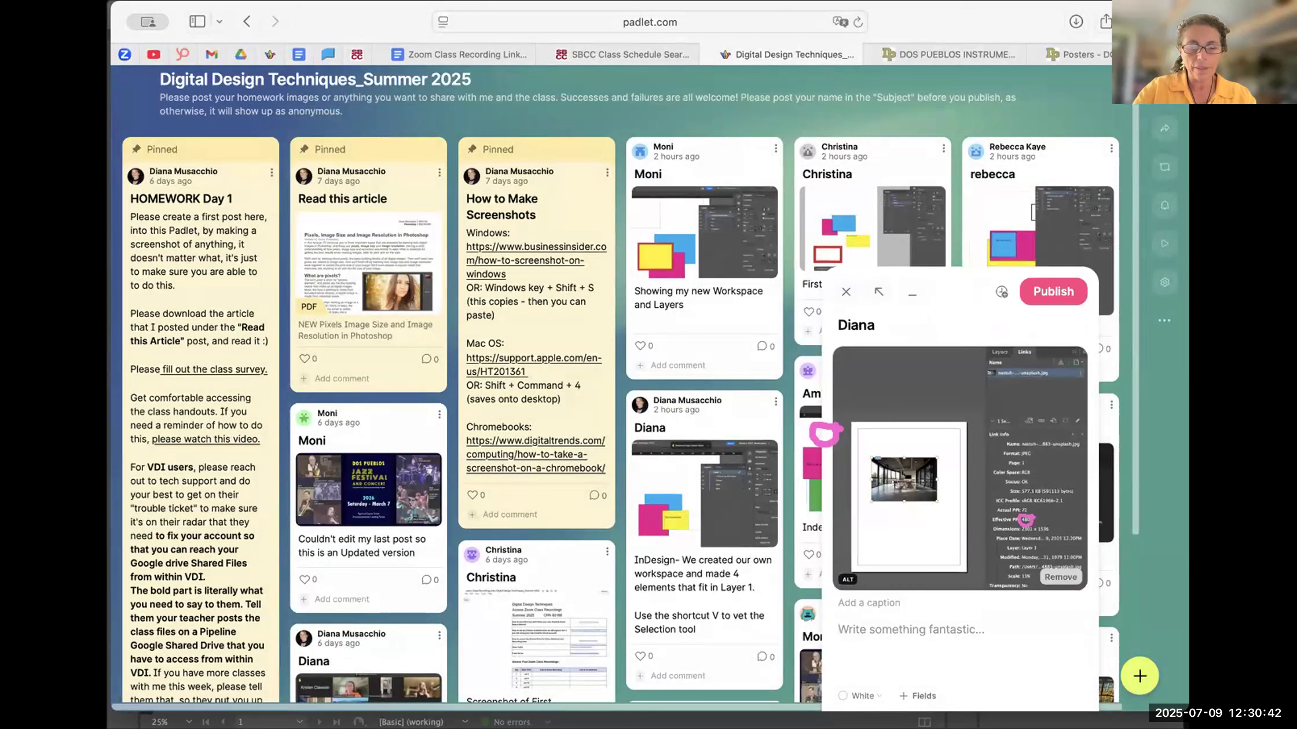
# - Write the post text: "Check the EFFECTIVE PPI of the image in the LiINKS panel to make sure this photo is "right-sized" for this image to print correctly."
pyautogui.write('Chcek')
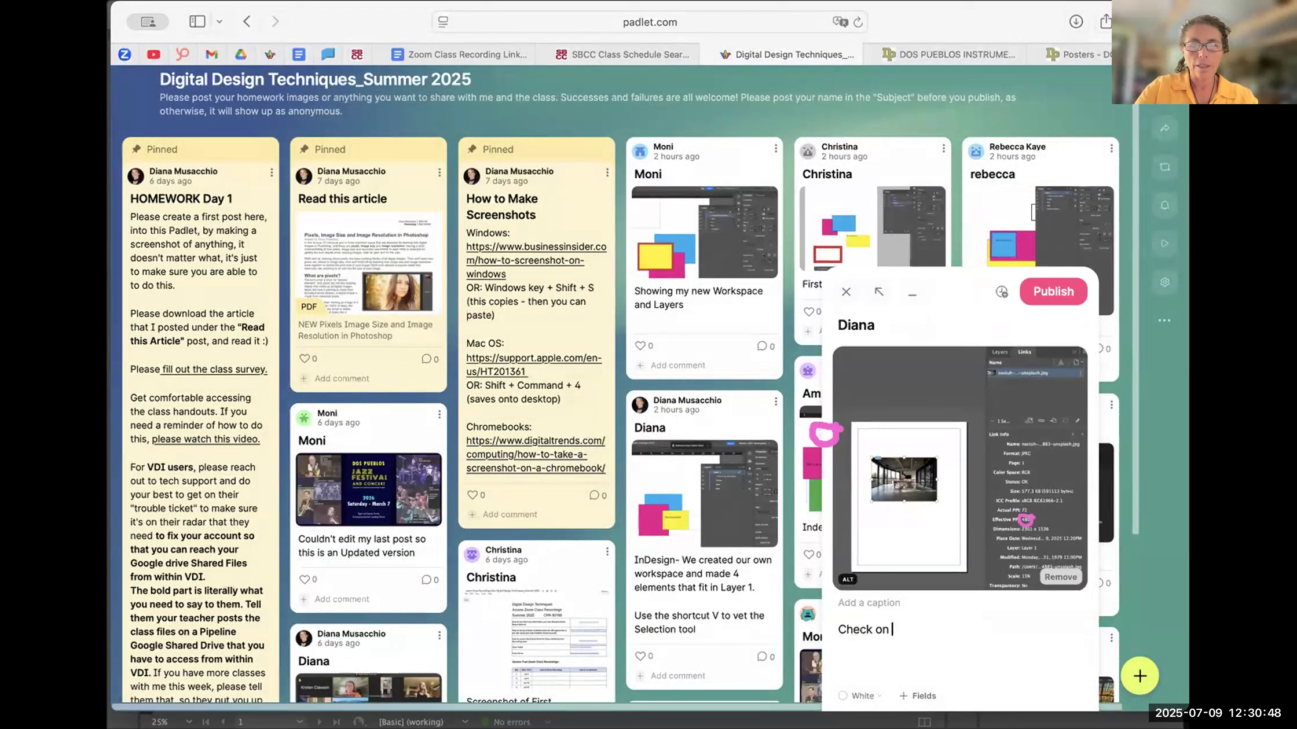
pyautogui.write('EFF')
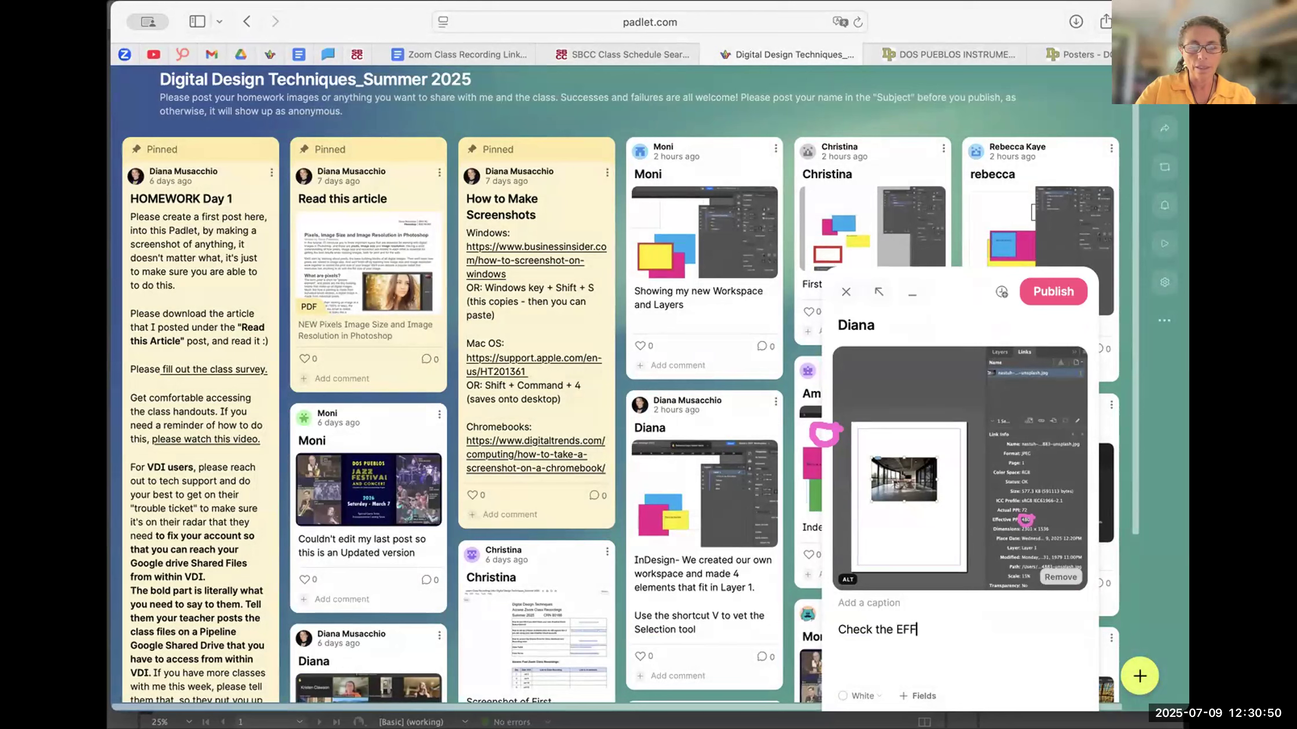
pyautogui.write('ECTIVE PPI on')
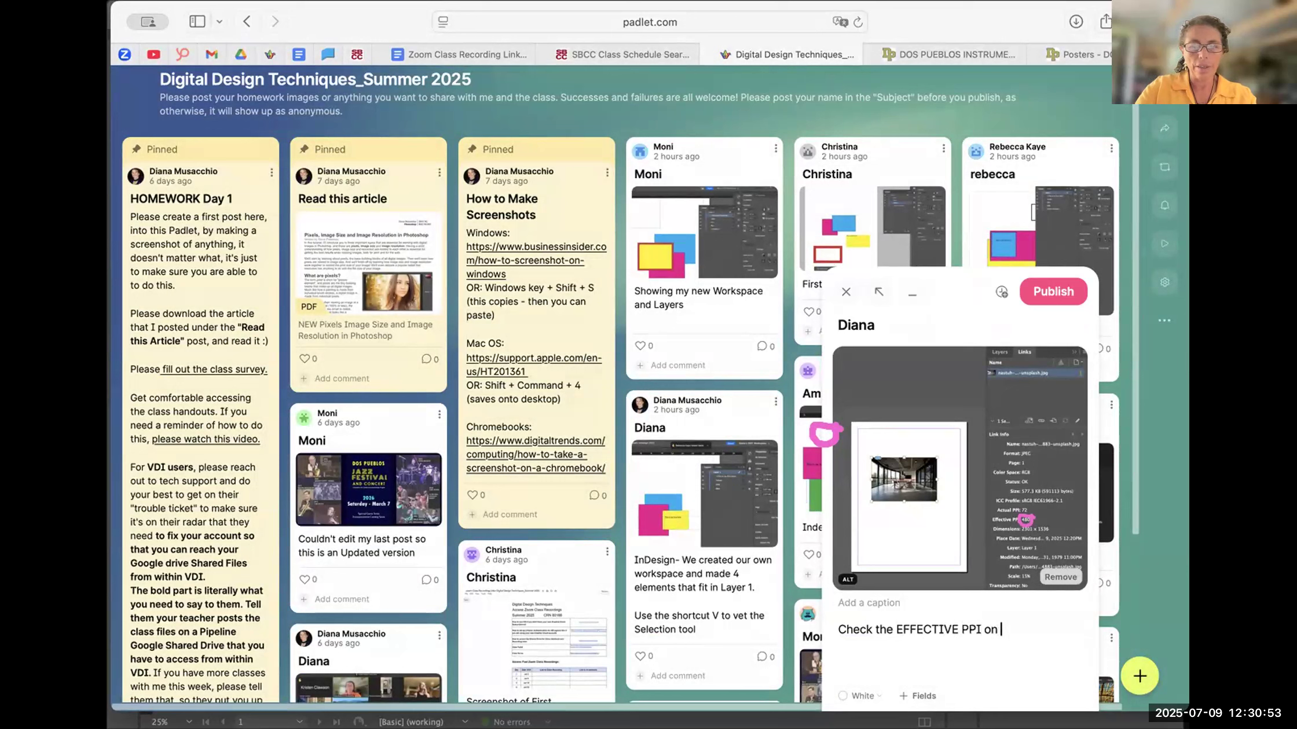
pyautogui.press('BackSpace')
pyautogui.write('f')
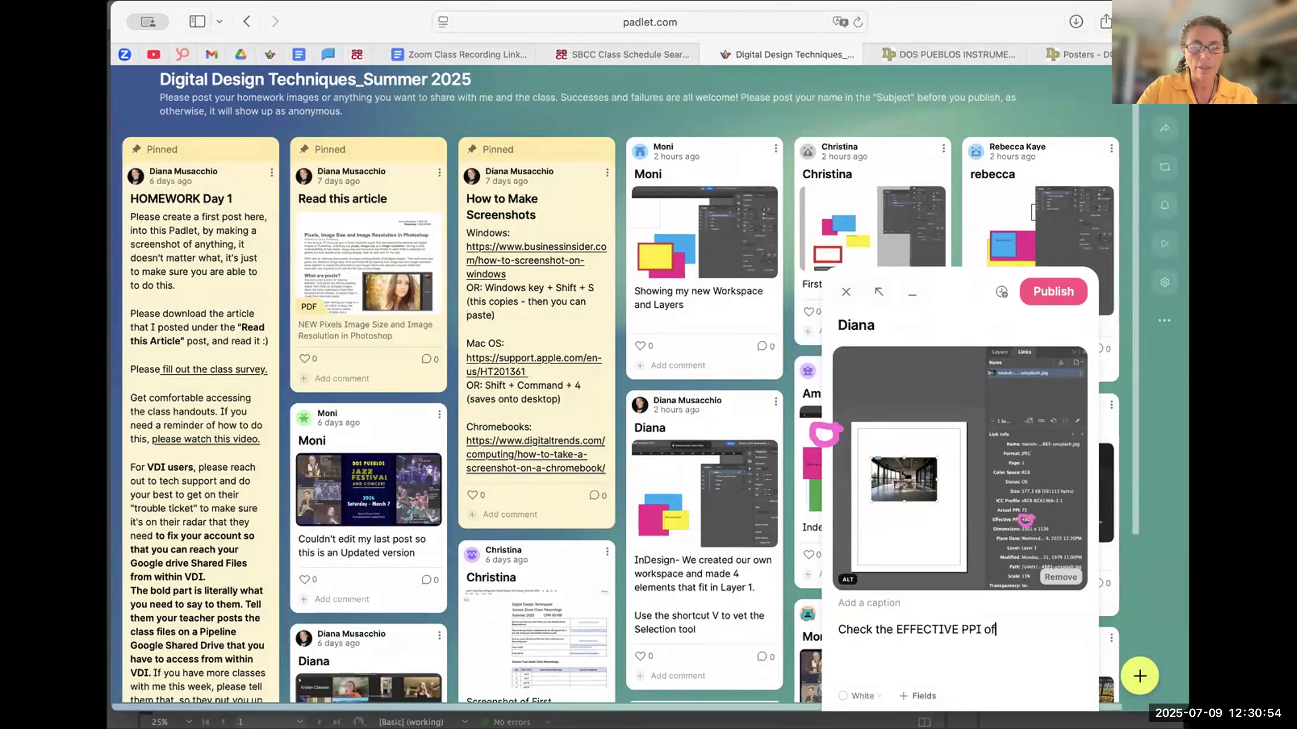
pyautogui.write(' the image in ')
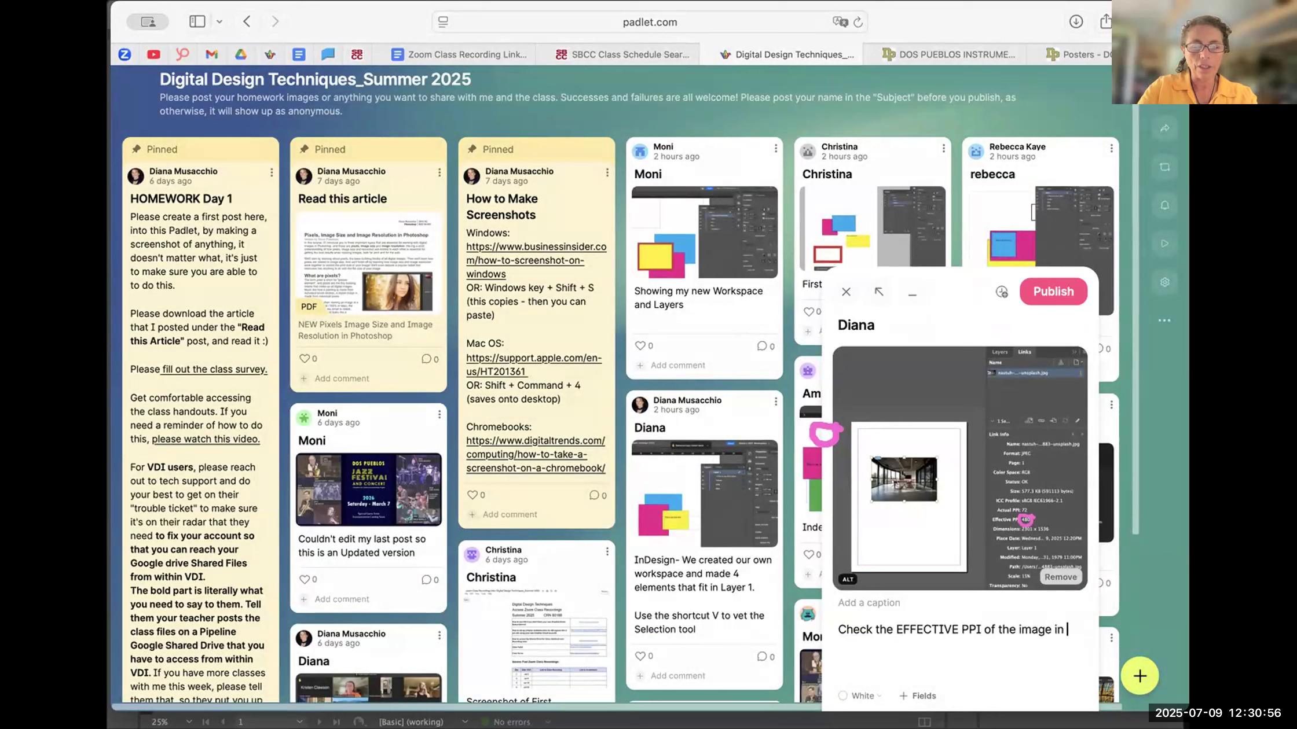
pyautogui.write('the LiINKS panel')
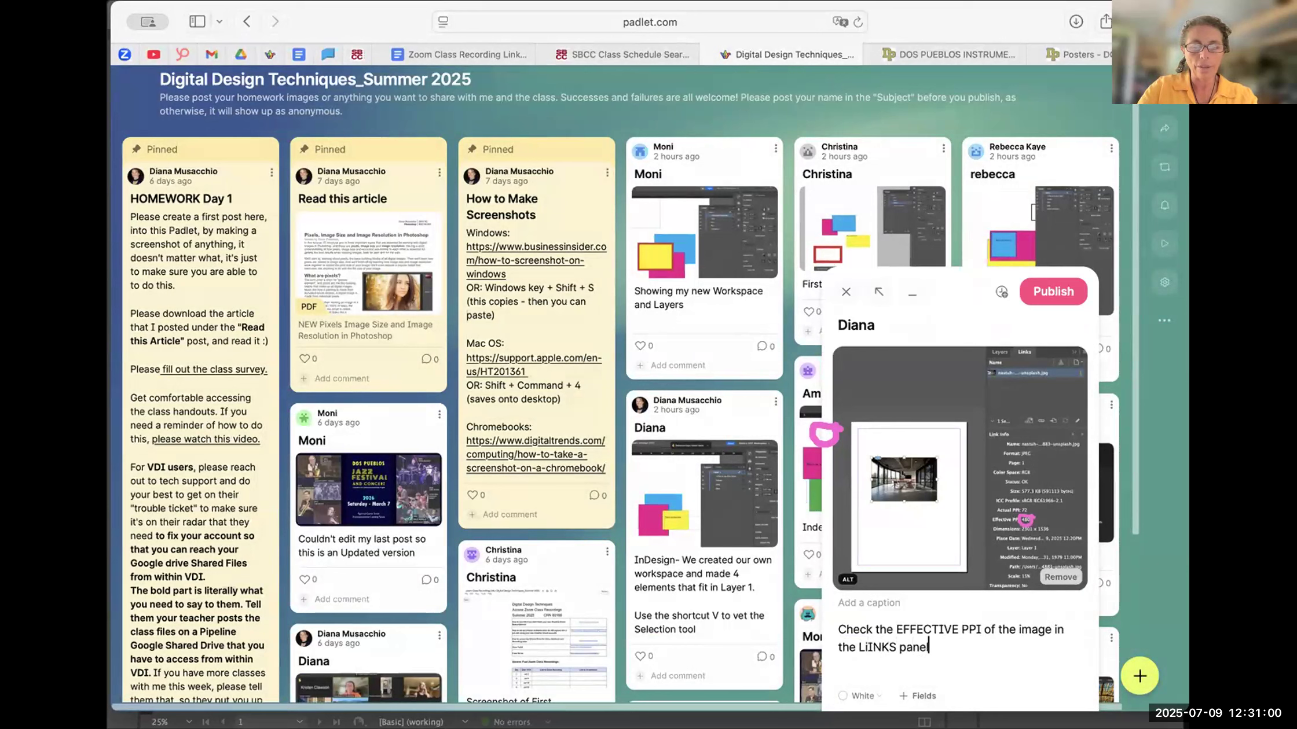
pyautogui.write(' to make sure this ')
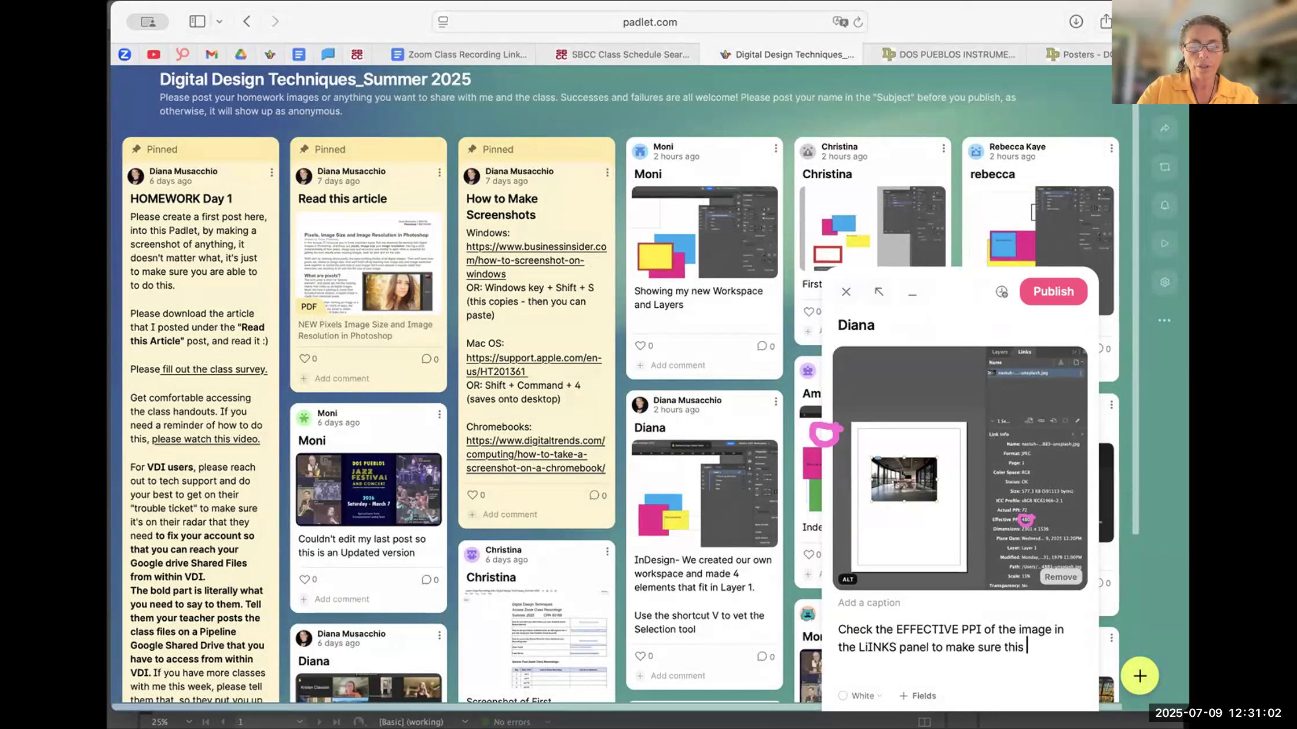
pyautogui.write('photo is "right')
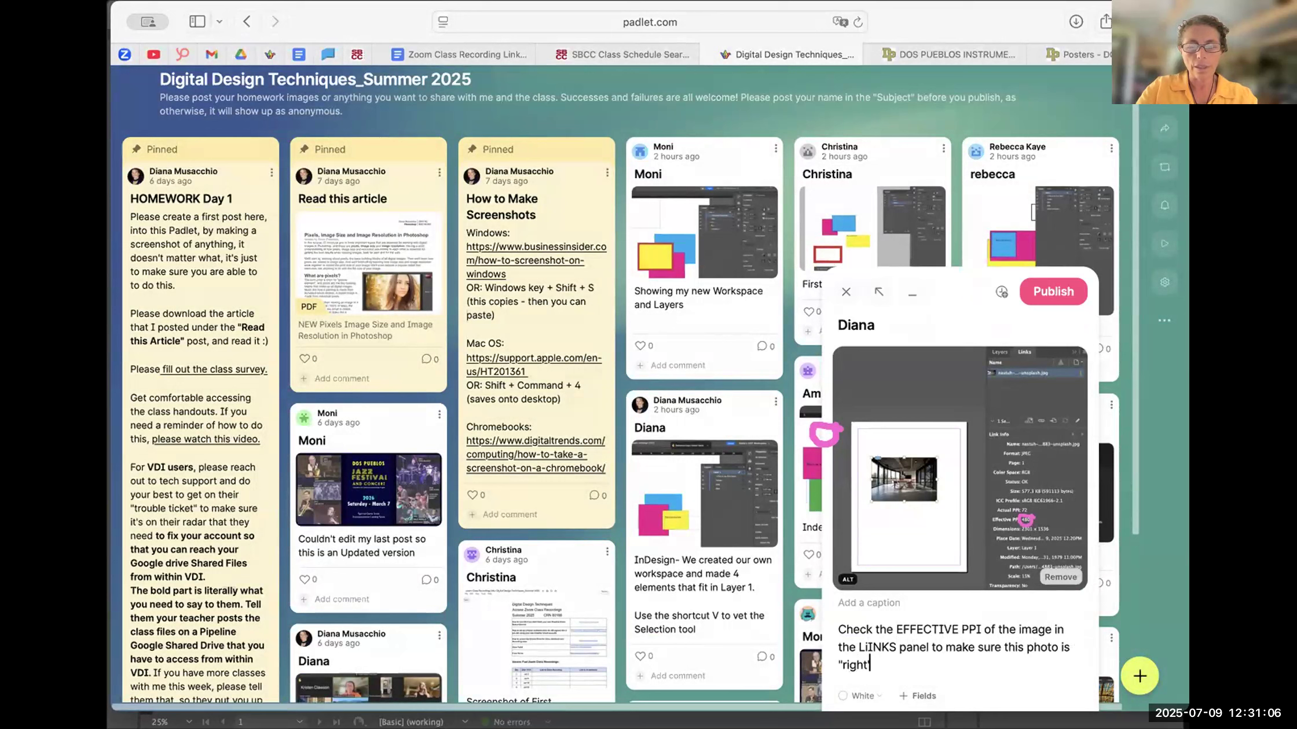
pyautogui.write('-si')
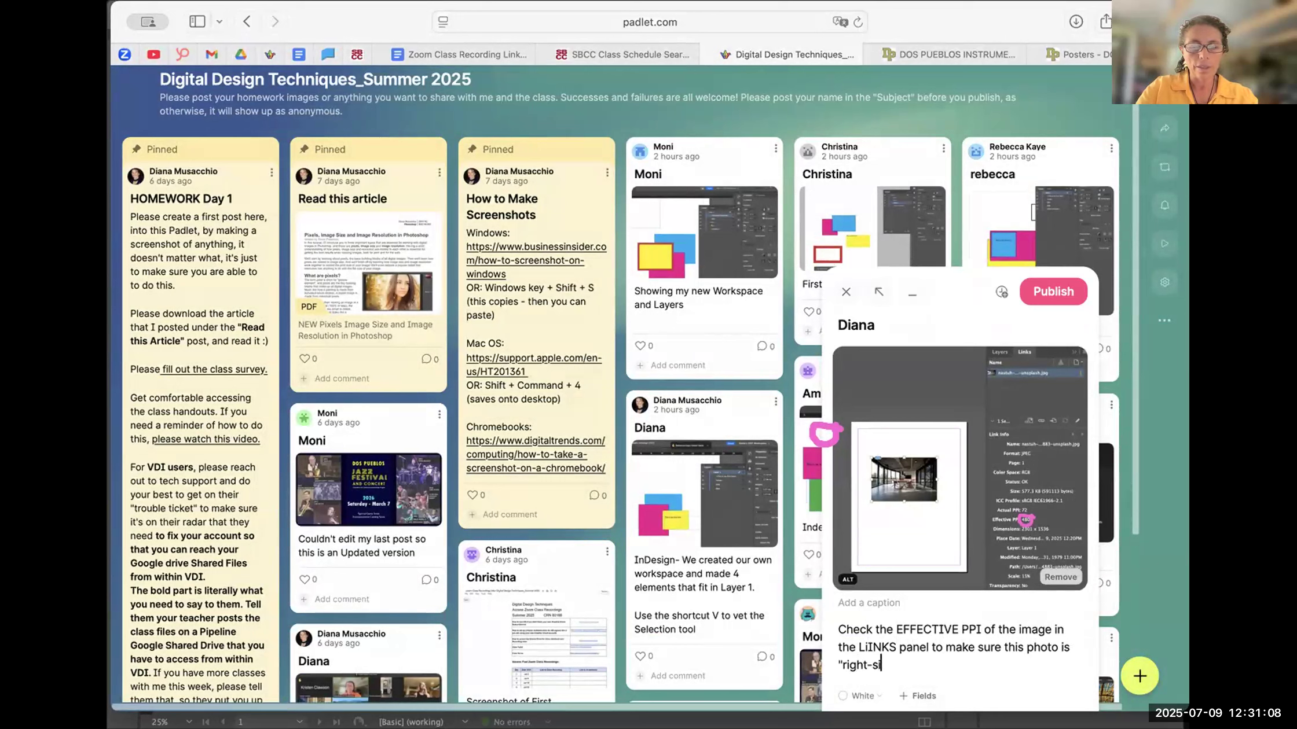
pyautogui.write('zed" for thi')
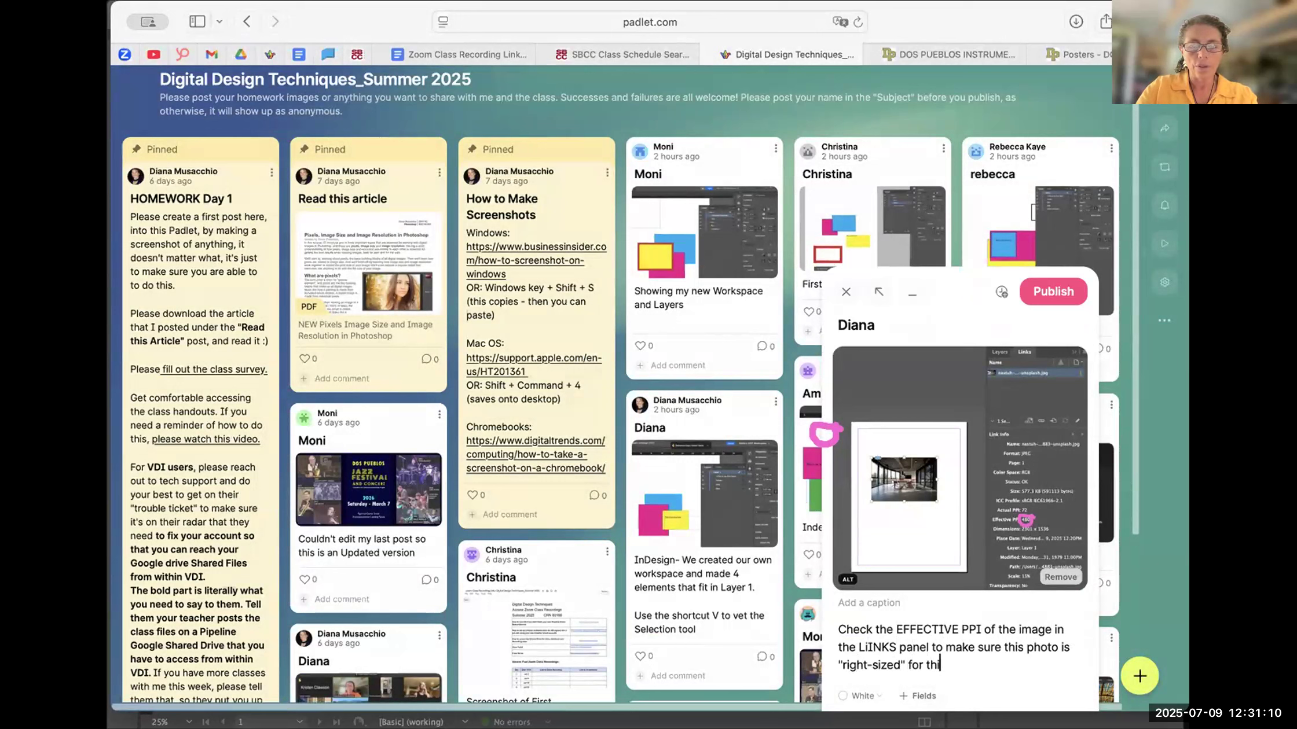
pyautogui.write('s image to print correctly')
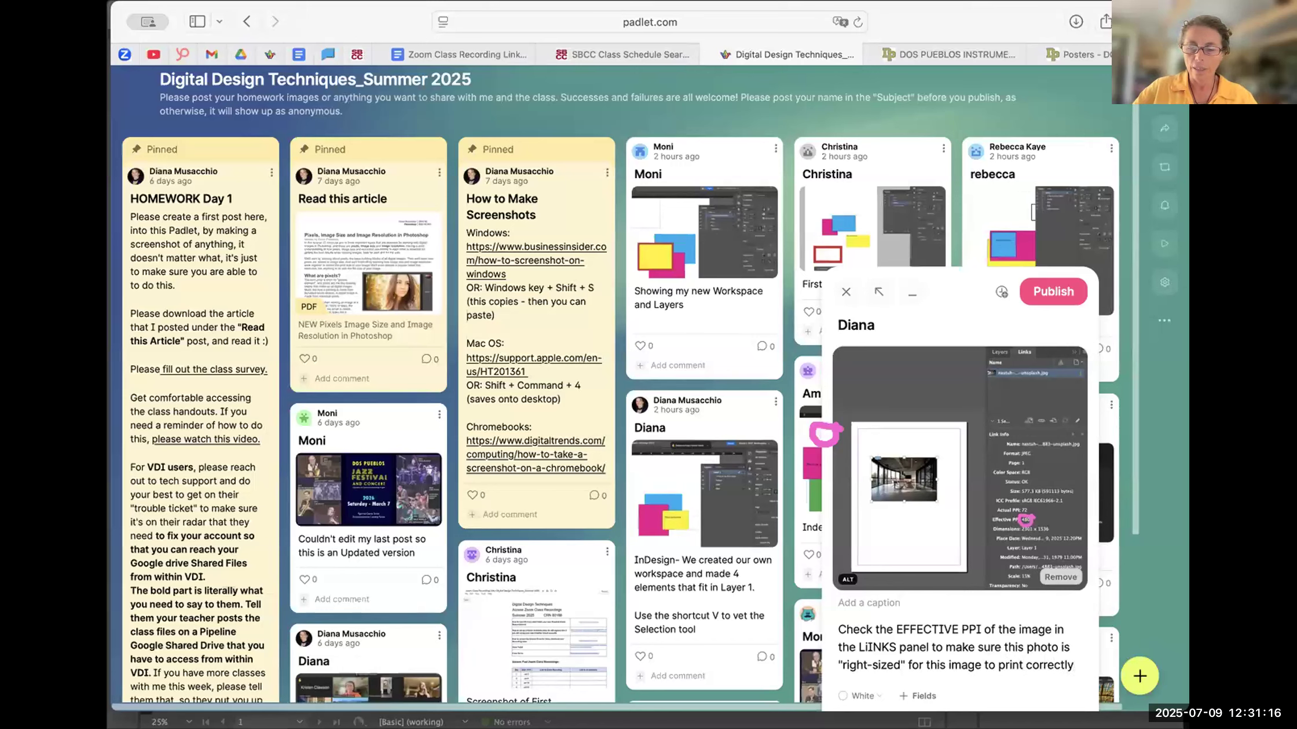
pyautogui.write('.')
pyautogui.press('Return')
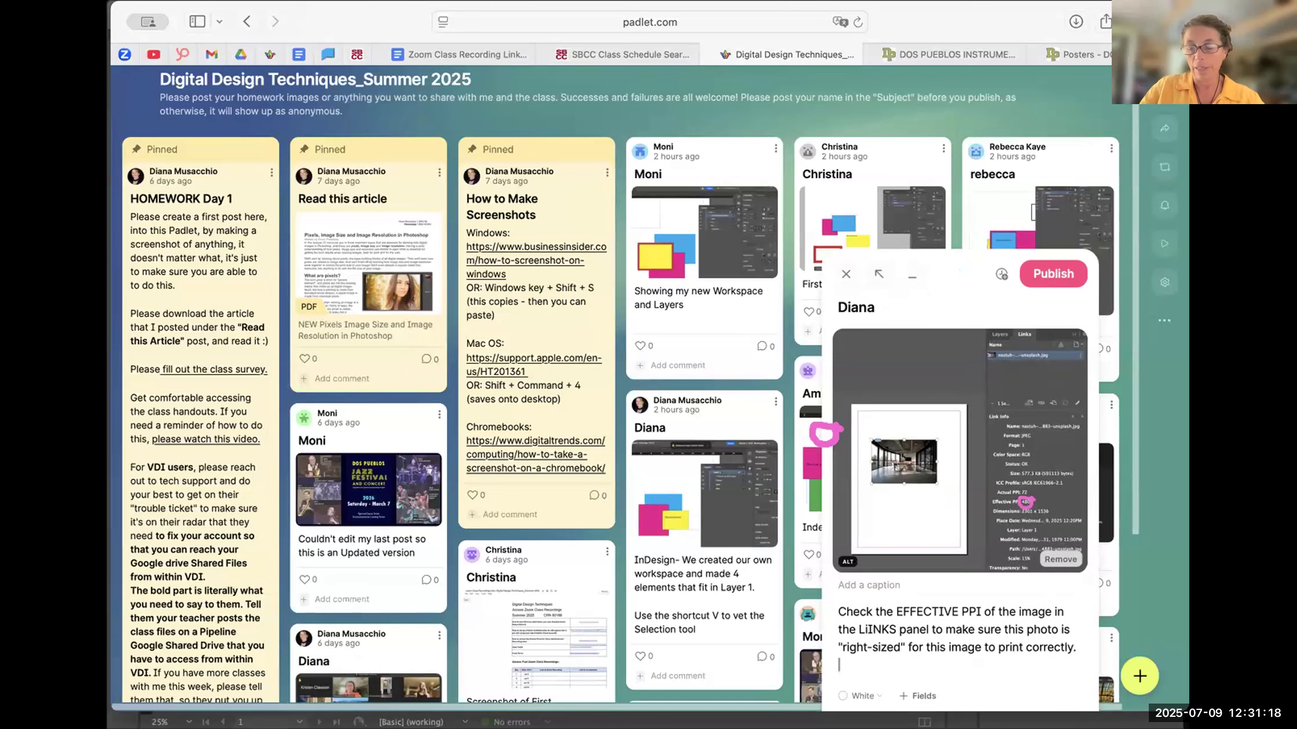
# - Insert the line "goto File/Place to insert a photo into my InDesign document." ahead of the effective PPI sentence in the post text
pyautogui.moveTo(846, 611); pyautogui.dragTo(835, 608)
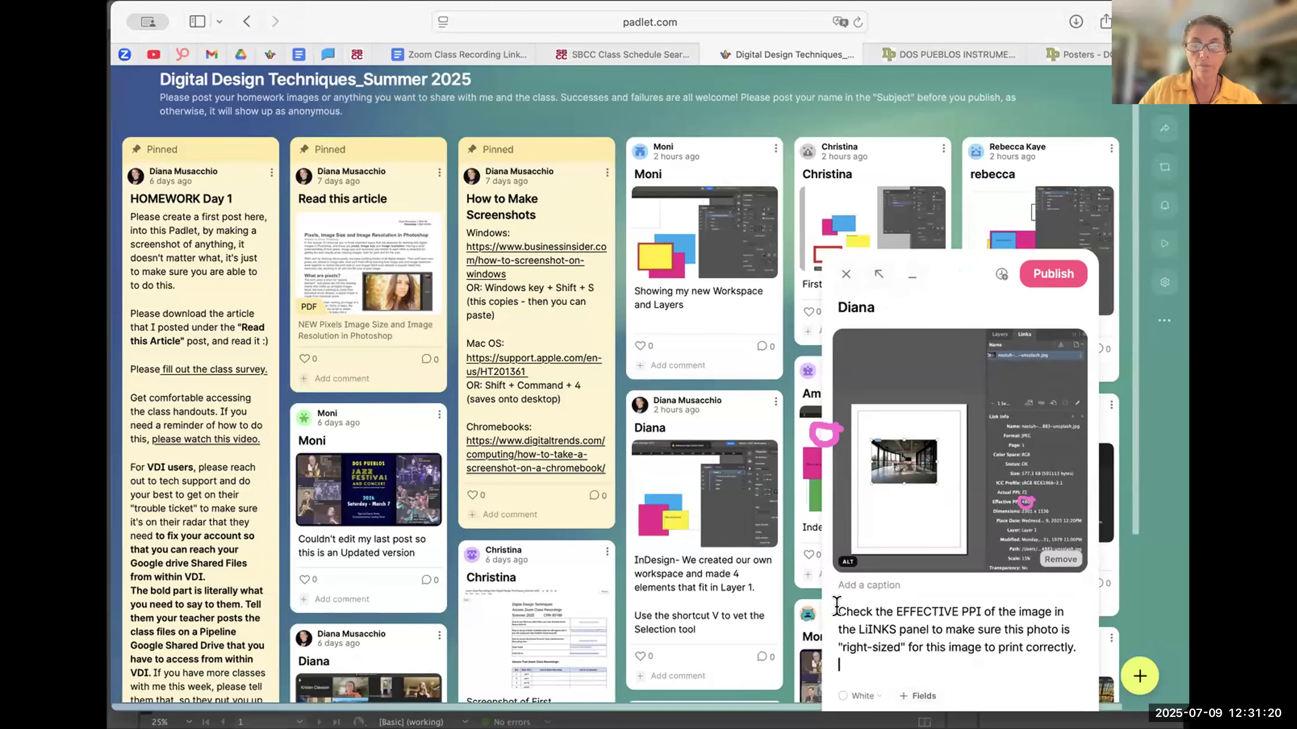
pyautogui.press('Left')
pyautogui.write('Pl')
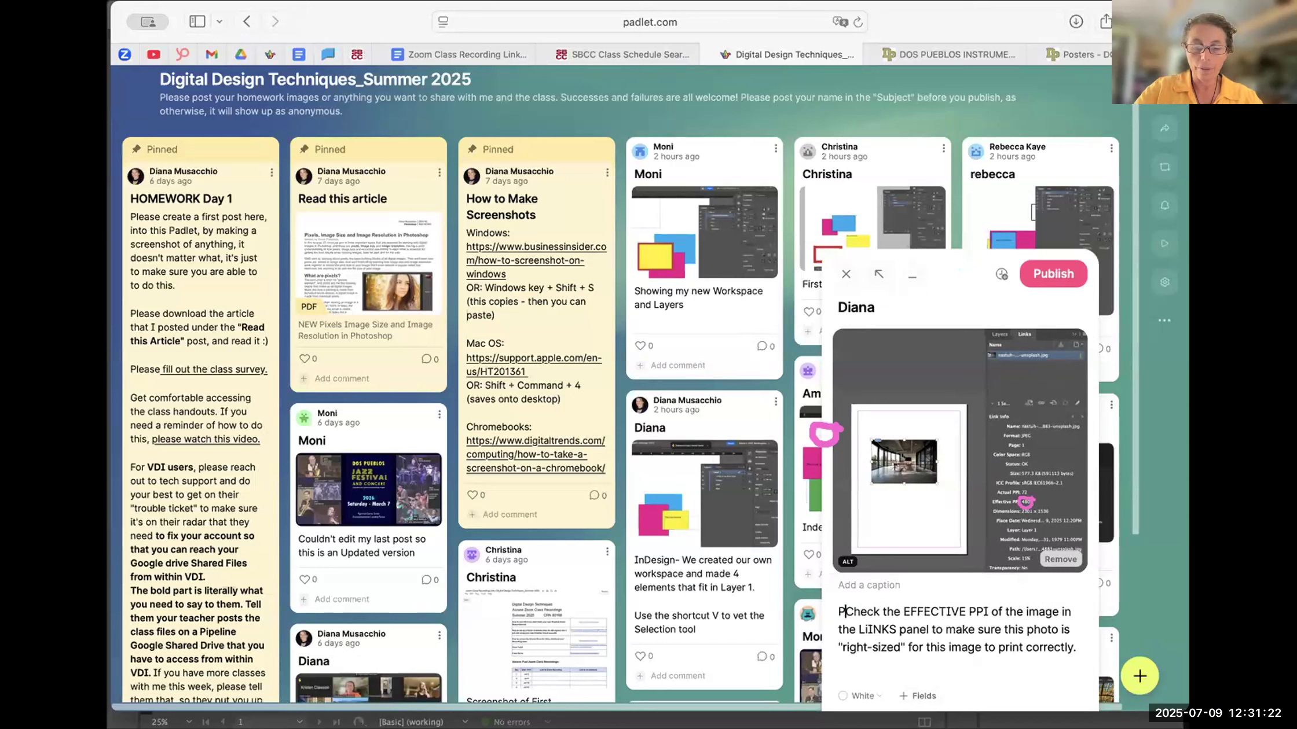
pyautogui.press('BackSpace')
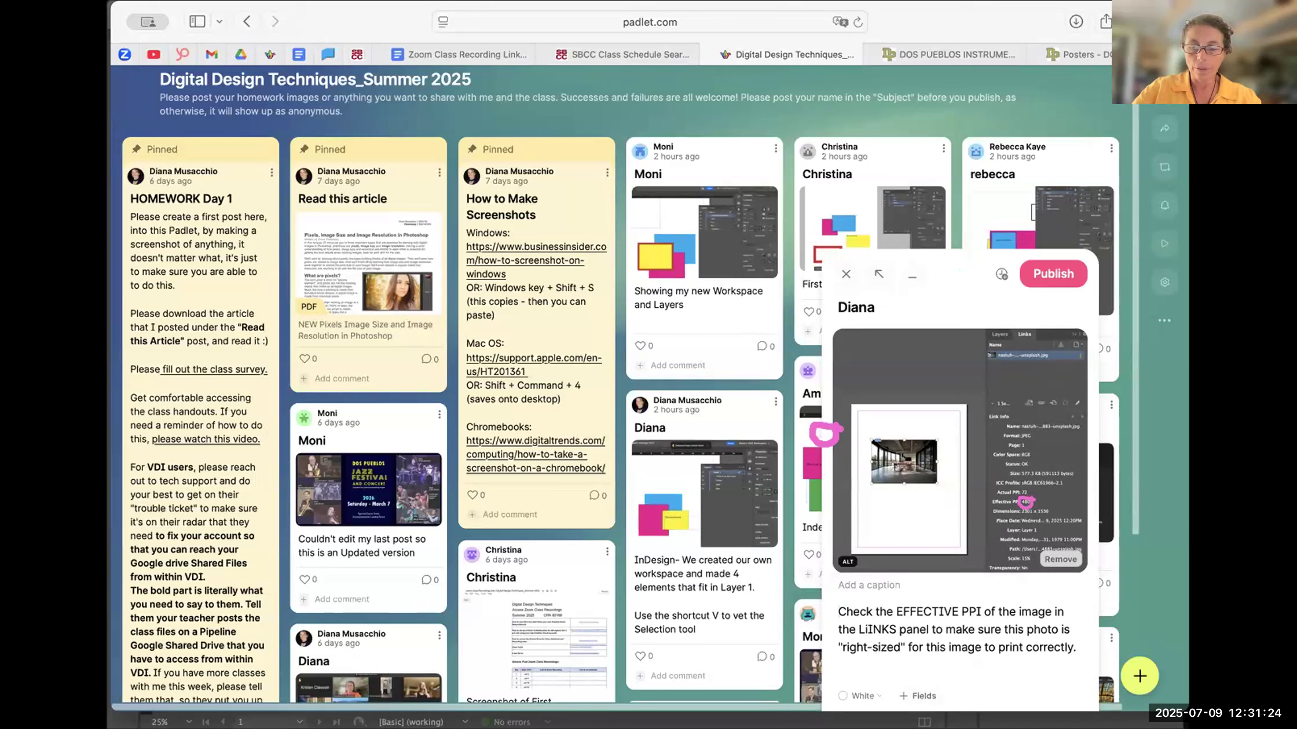
pyautogui.write('goto ')
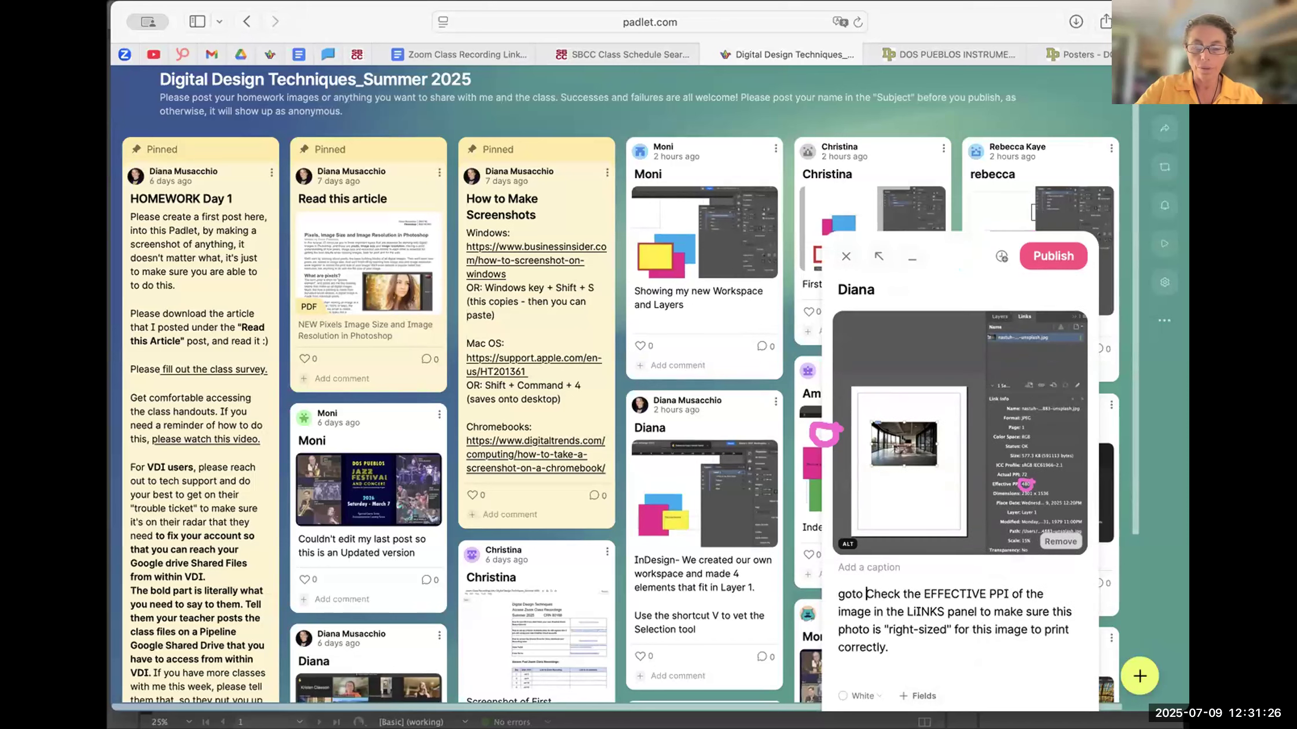
pyautogui.write('Filer')
pyautogui.press('BackSpace')
pyautogui.write('/P')
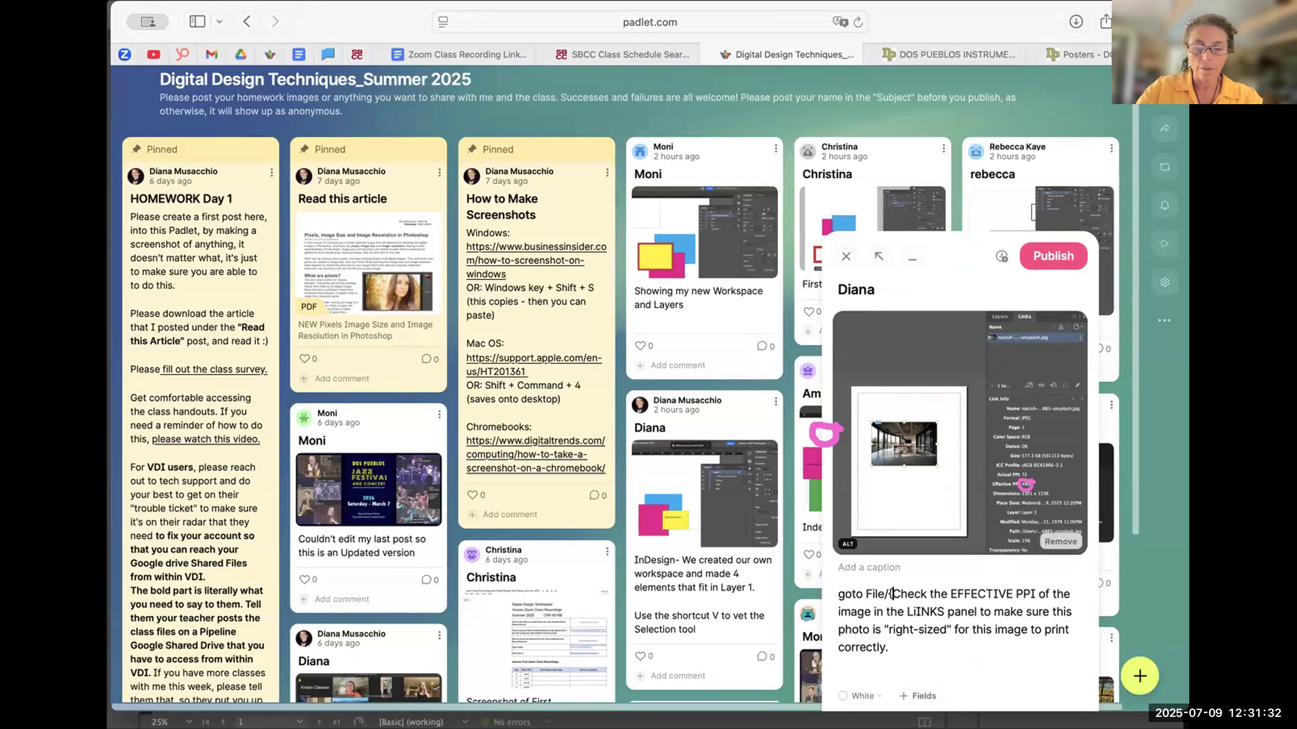
pyautogui.write('lace')
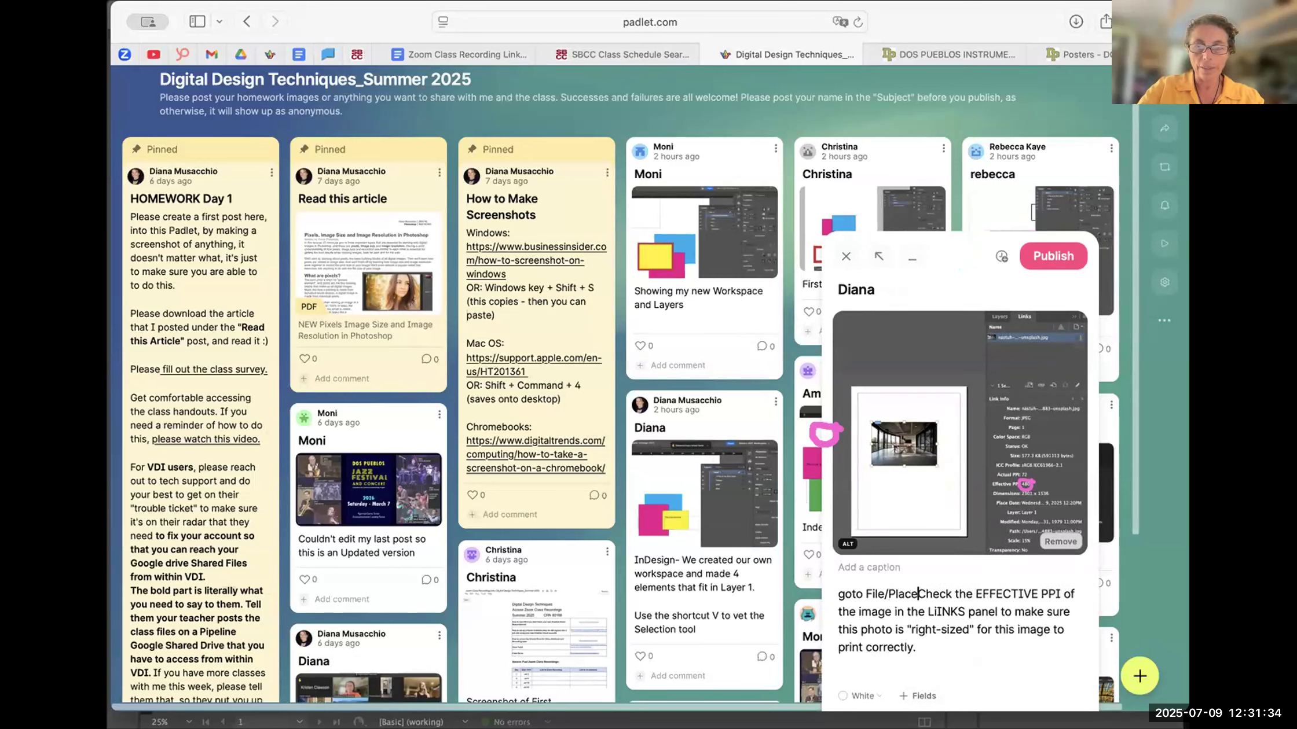
pyautogui.write(' to in')
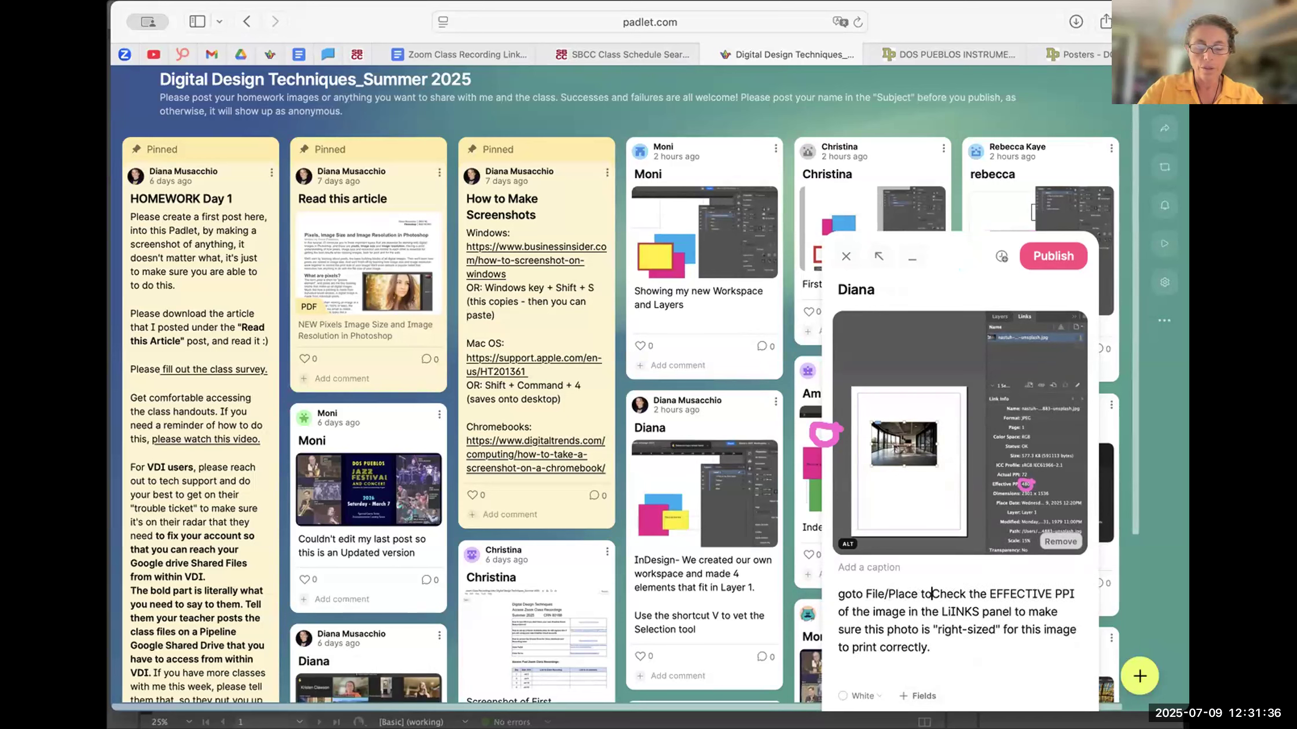
pyautogui.write('sert a phot')
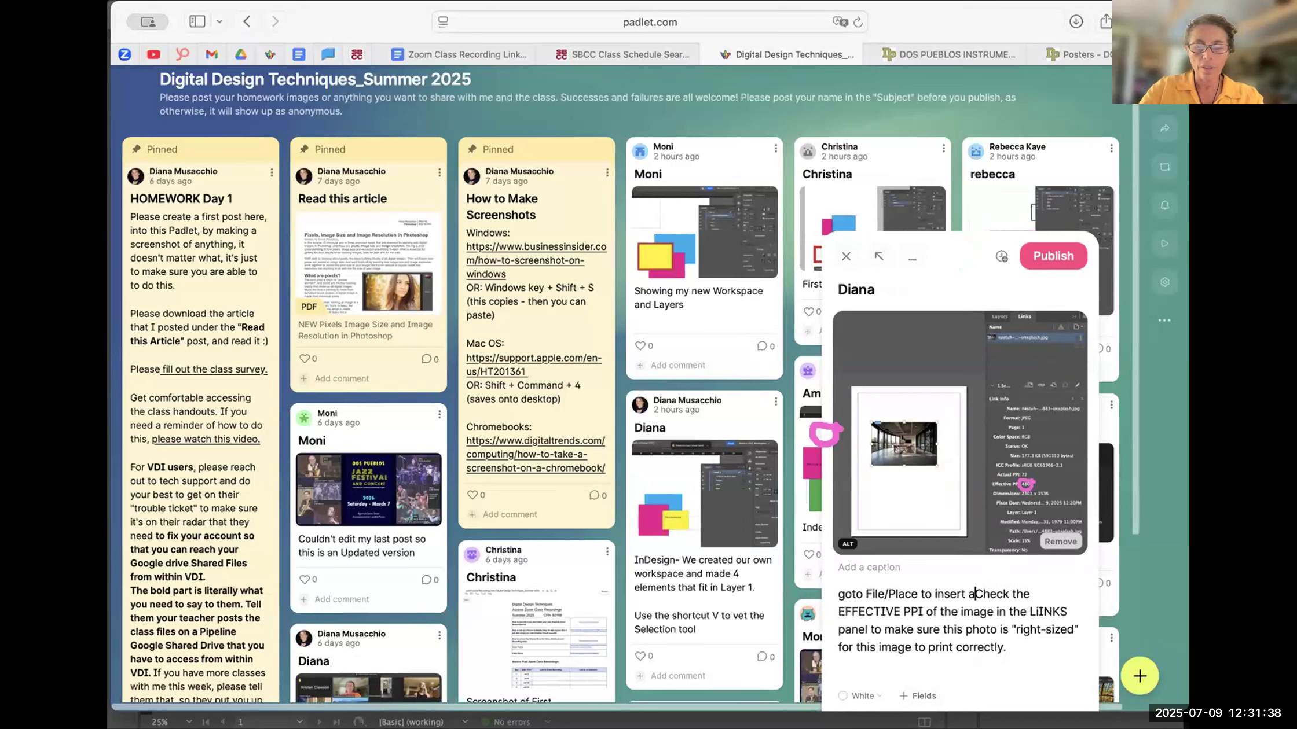
pyautogui.write('o into')
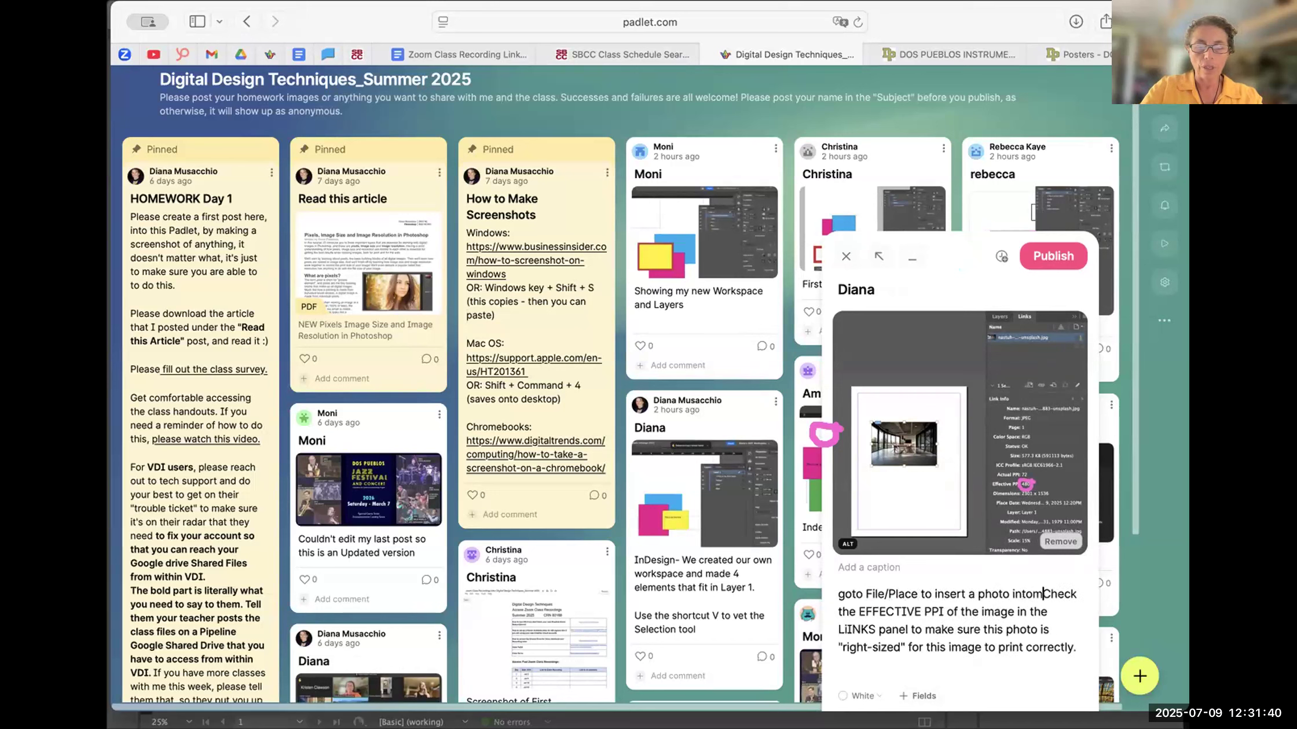
pyautogui.write(' my InDesi')
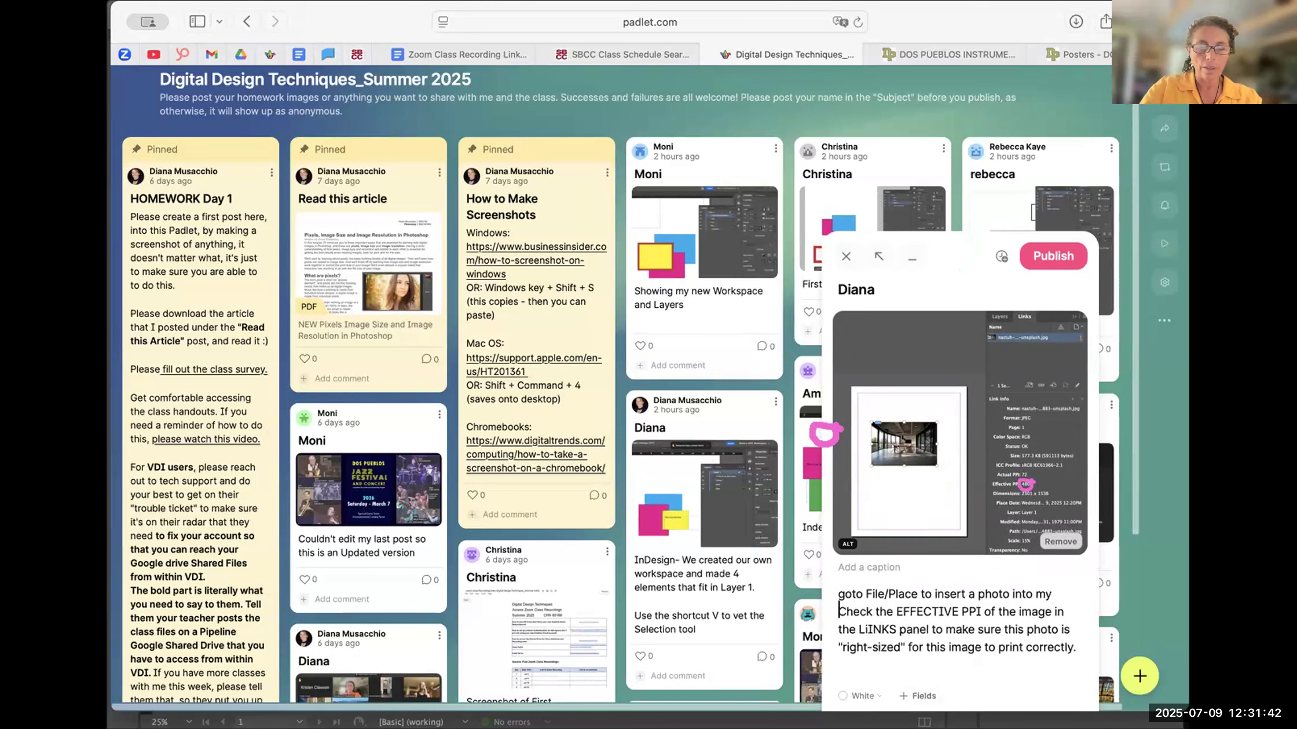
pyautogui.write('gn document')
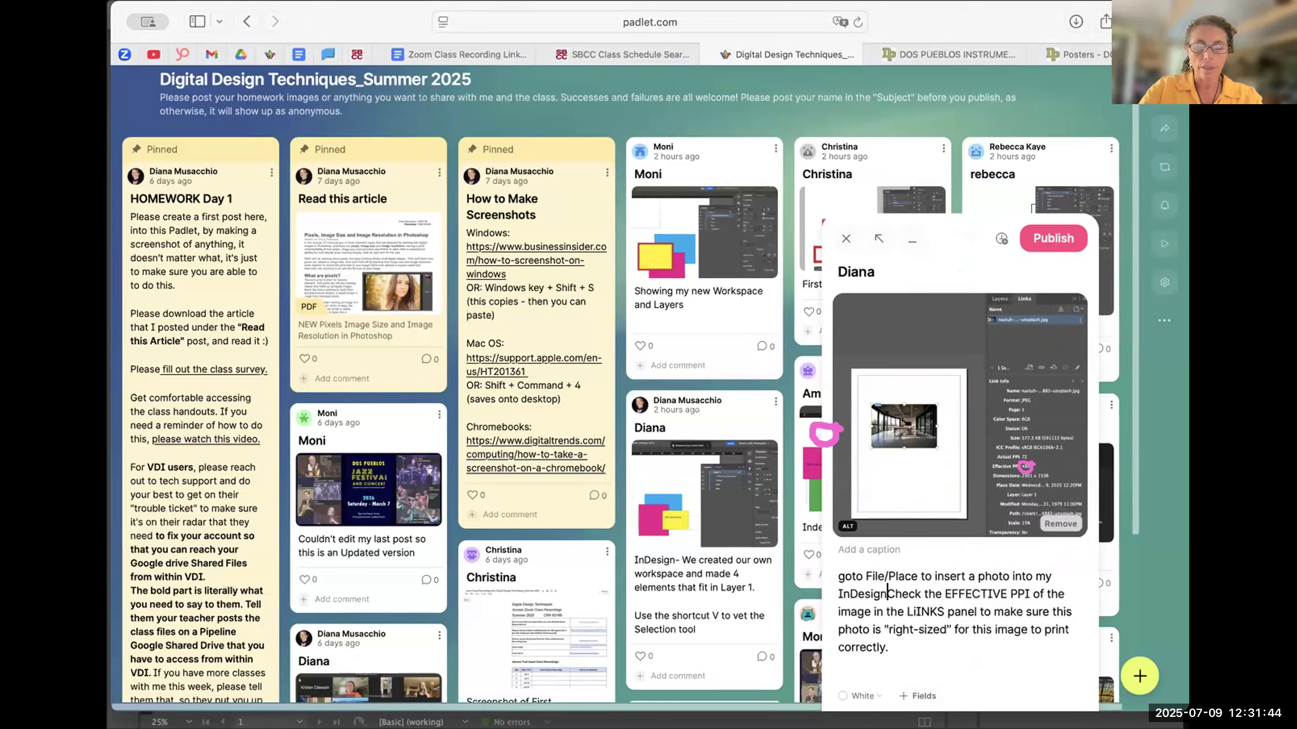
pyautogui.write('.')
pyautogui.press('Return')
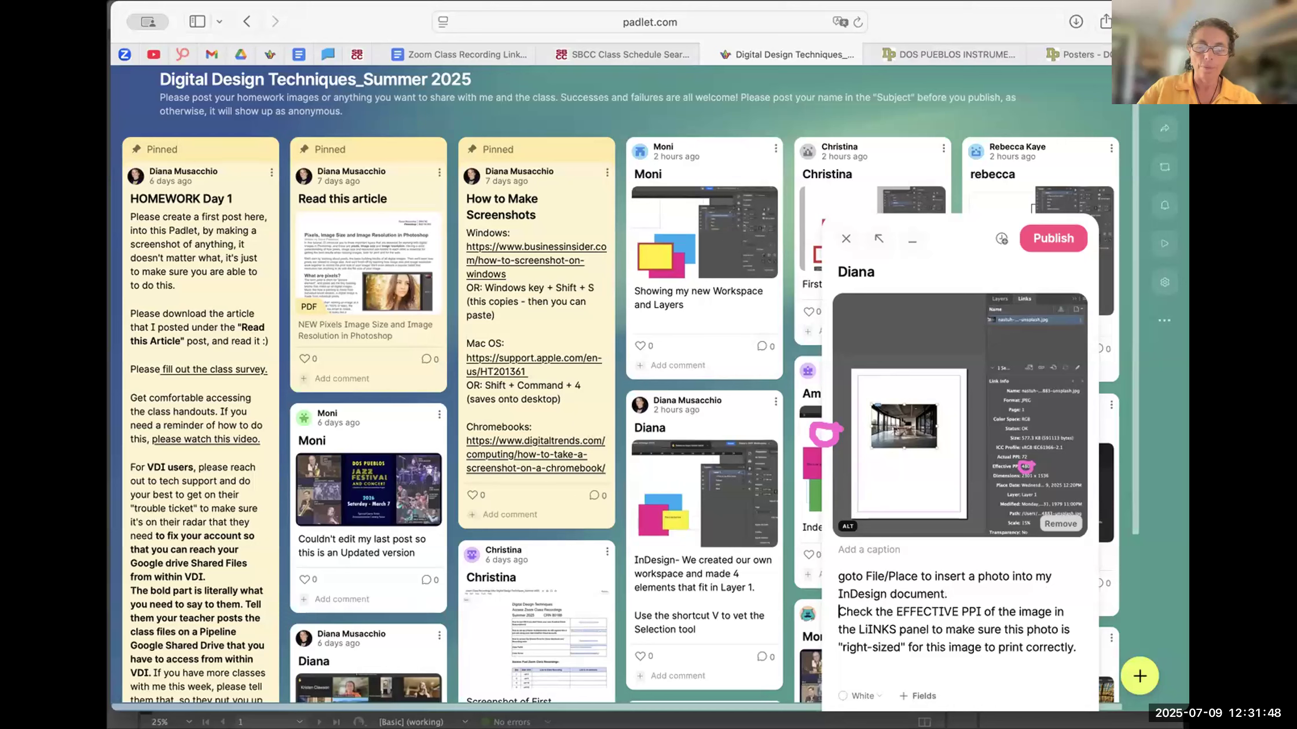
# - Insert "Click and drag to make it the size you want and then" before the effective PPI sentence and lowercase its "check"
pyautogui.write('CLic')
pyautogui.press('BackSpace')
pyautogui.press('BackSpace')
pyautogui.press('BackSpace')
pyautogui.write('lick and drag to make it the size you want and then')
pyautogui.press('Right')
pyautogui.press('BackSpace')
pyautogui.write('c')
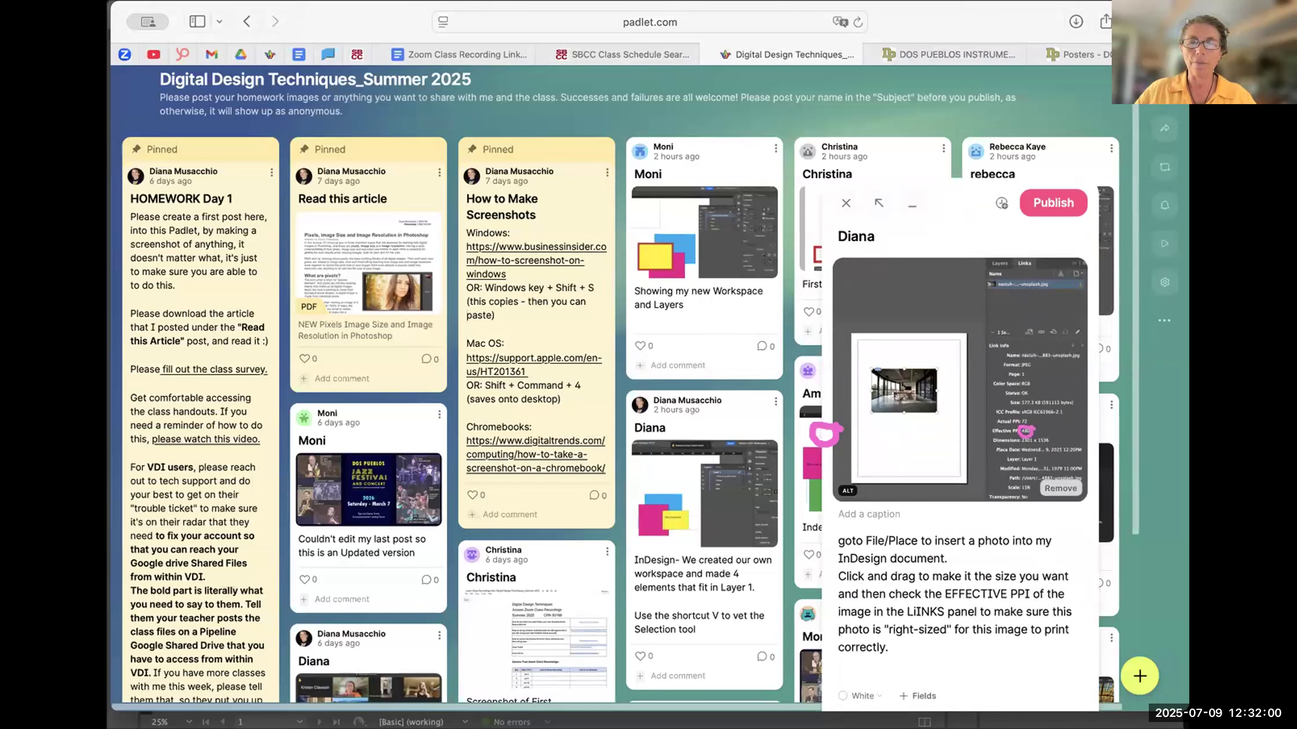
# - Correct the opening "goto" to "Go to" in the post text and publish the post on the board
pyautogui.click(840, 541)
pyautogui.moveTo(840, 541); pyautogui.dragTo(846, 541)
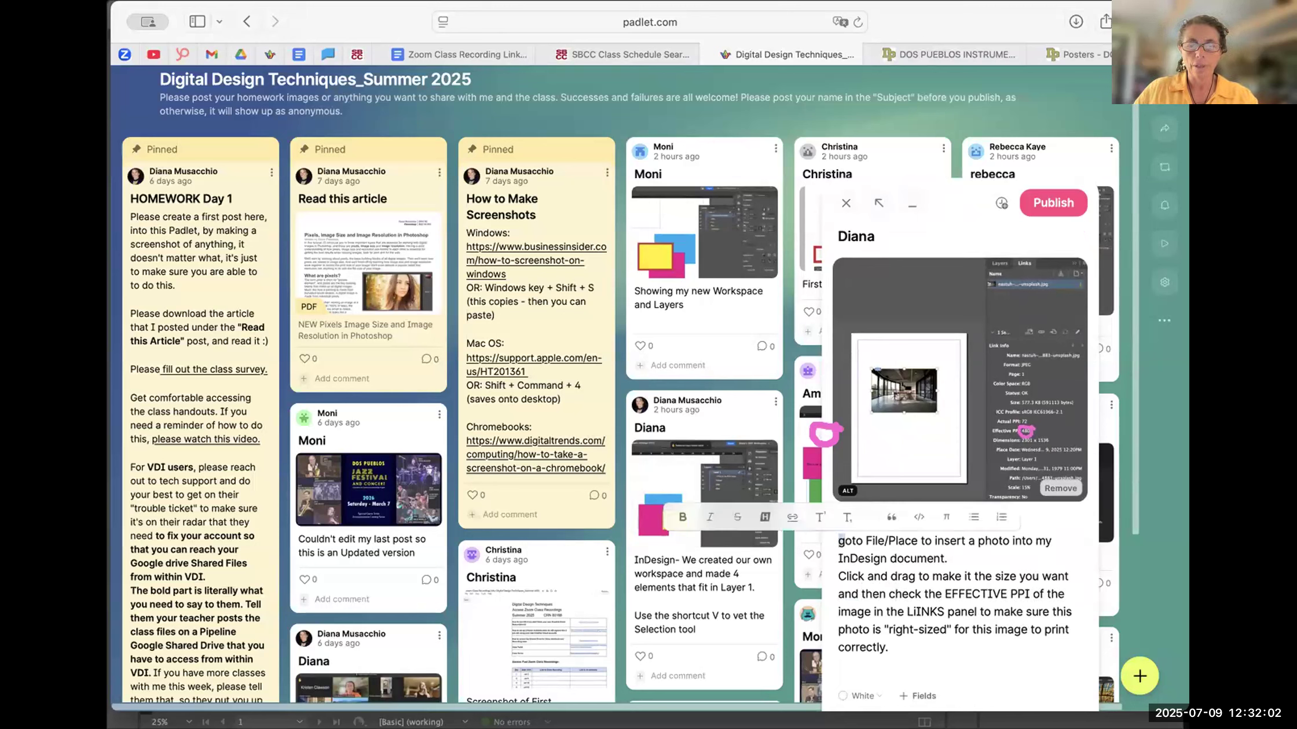
pyautogui.write('G')
pyautogui.press('Right')
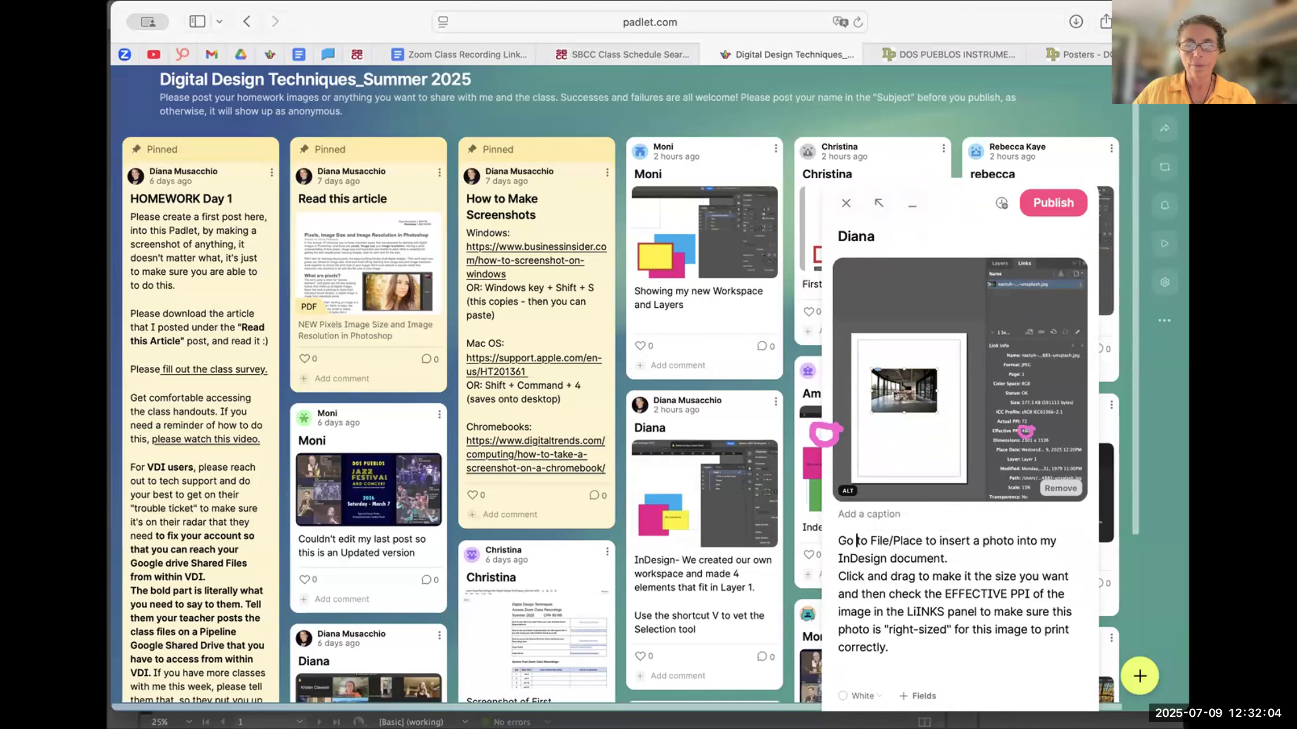
pyautogui.click(1053, 203)
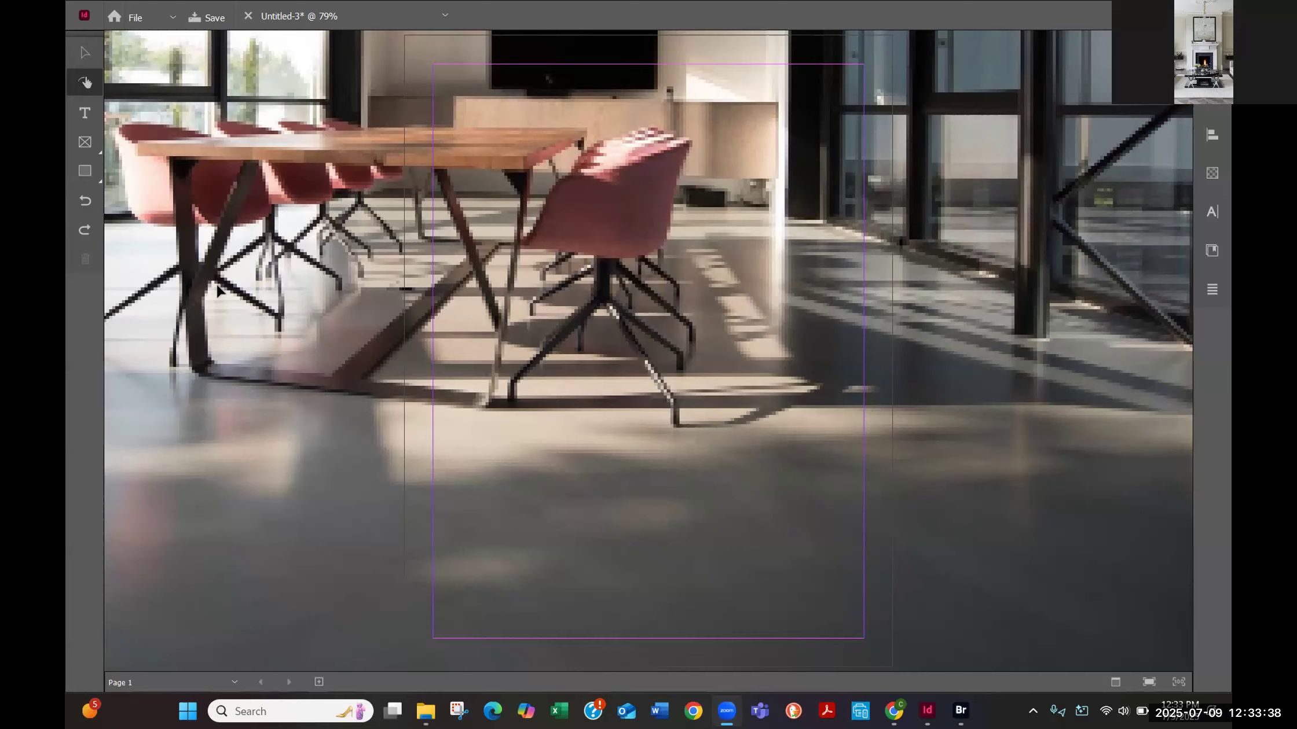
# - Undo the placement of the oversized photo in the Untitled-3 InDesign document
pyautogui.click(760, 174)
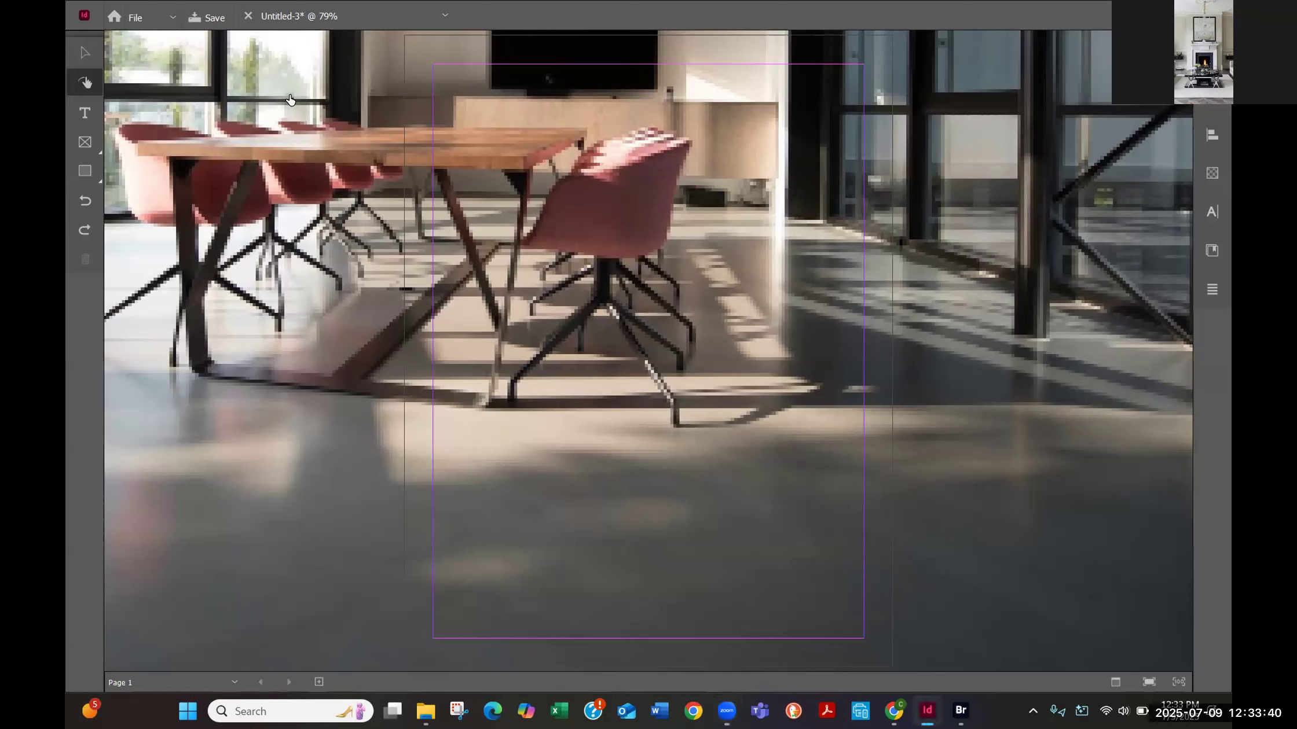
pyautogui.hotkey('ctrl', 'z')
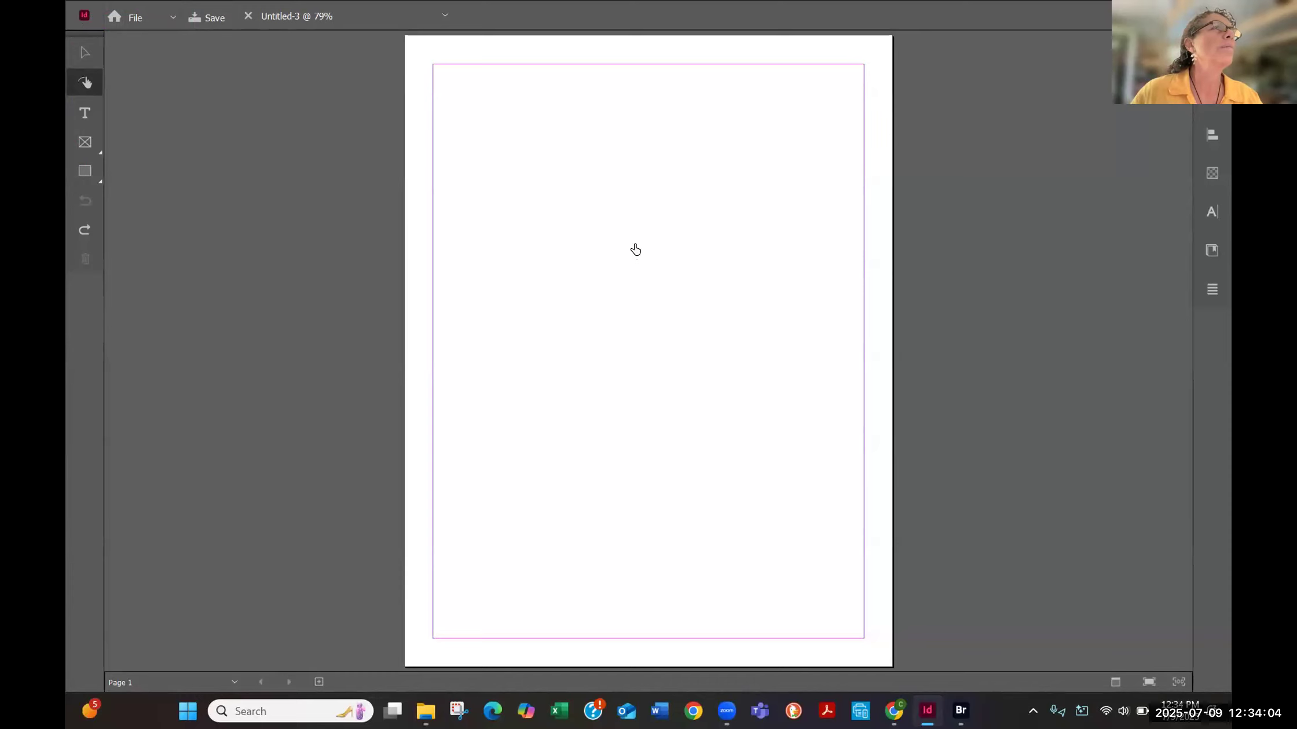
pyautogui.click(165, 14)
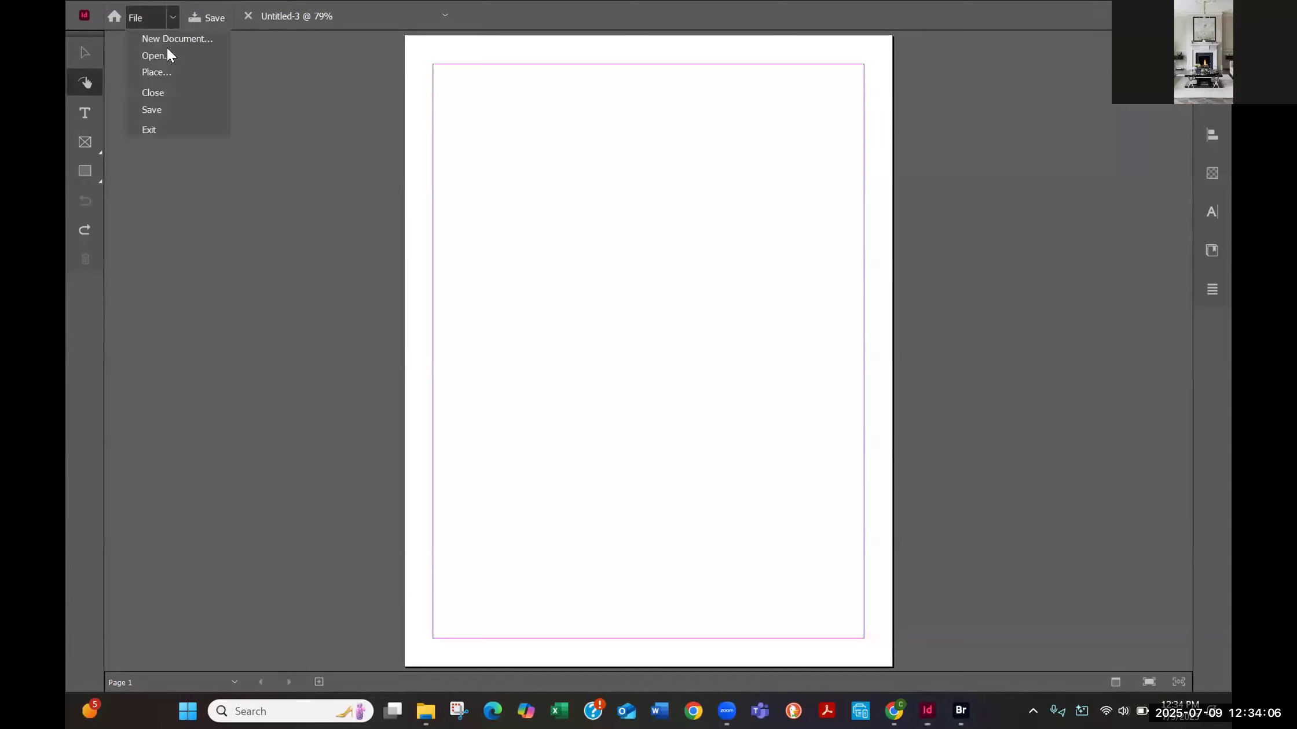
pyautogui.click(153, 72)
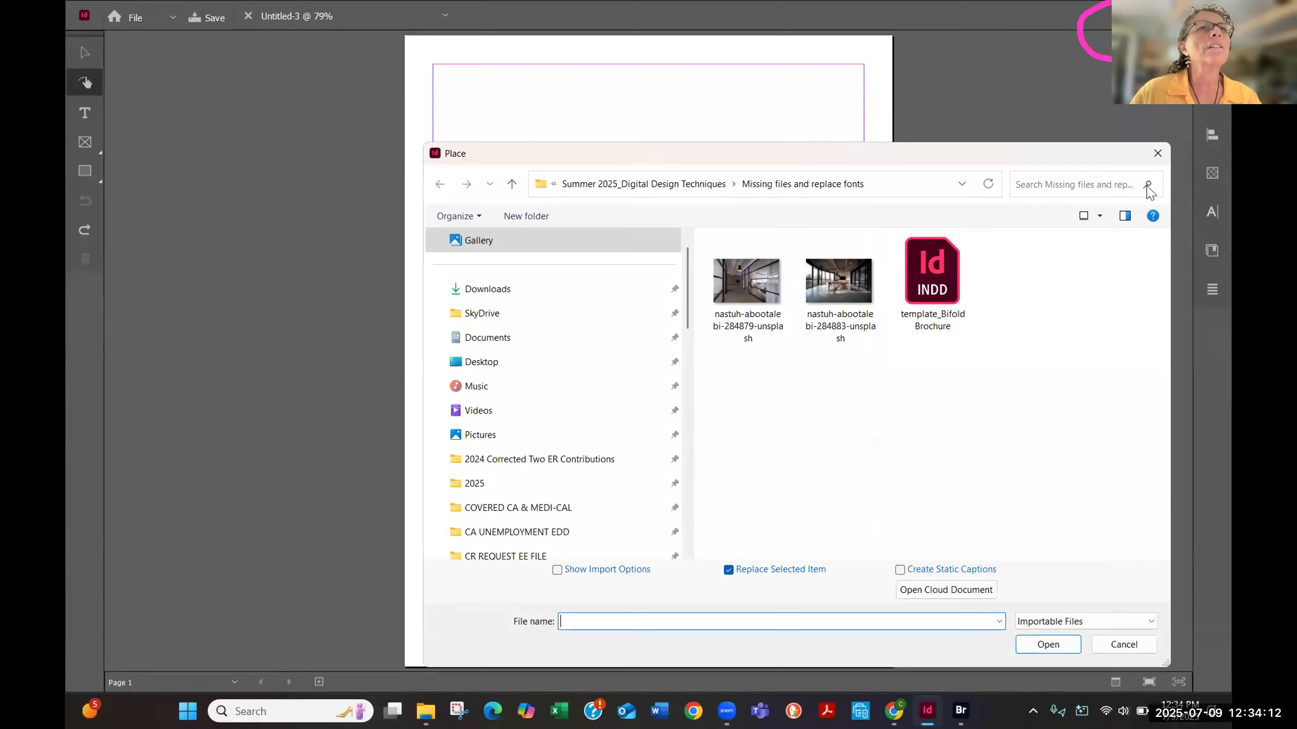
pyautogui.click(1157, 152)
# - Switch from the Touch workspace to the student's custom DDT workspace
pyautogui.click(1152, 17)
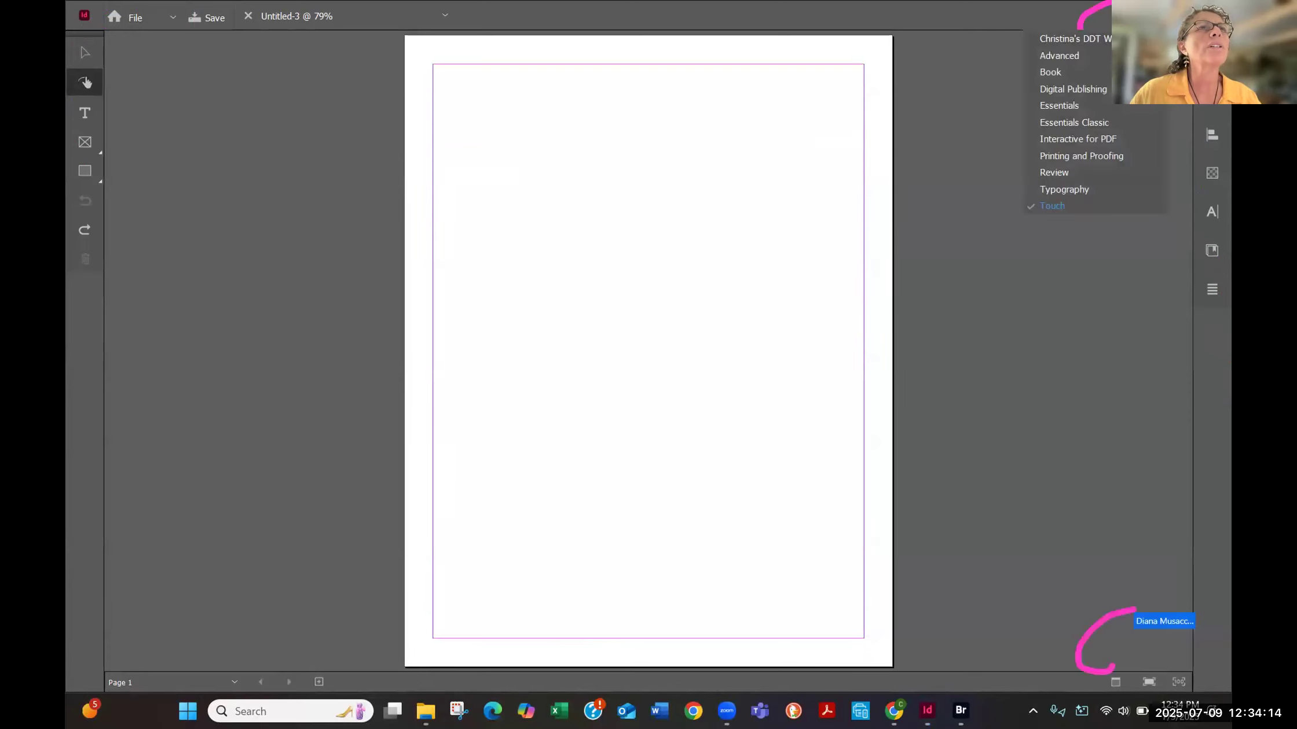
pyautogui.click(1129, 39)
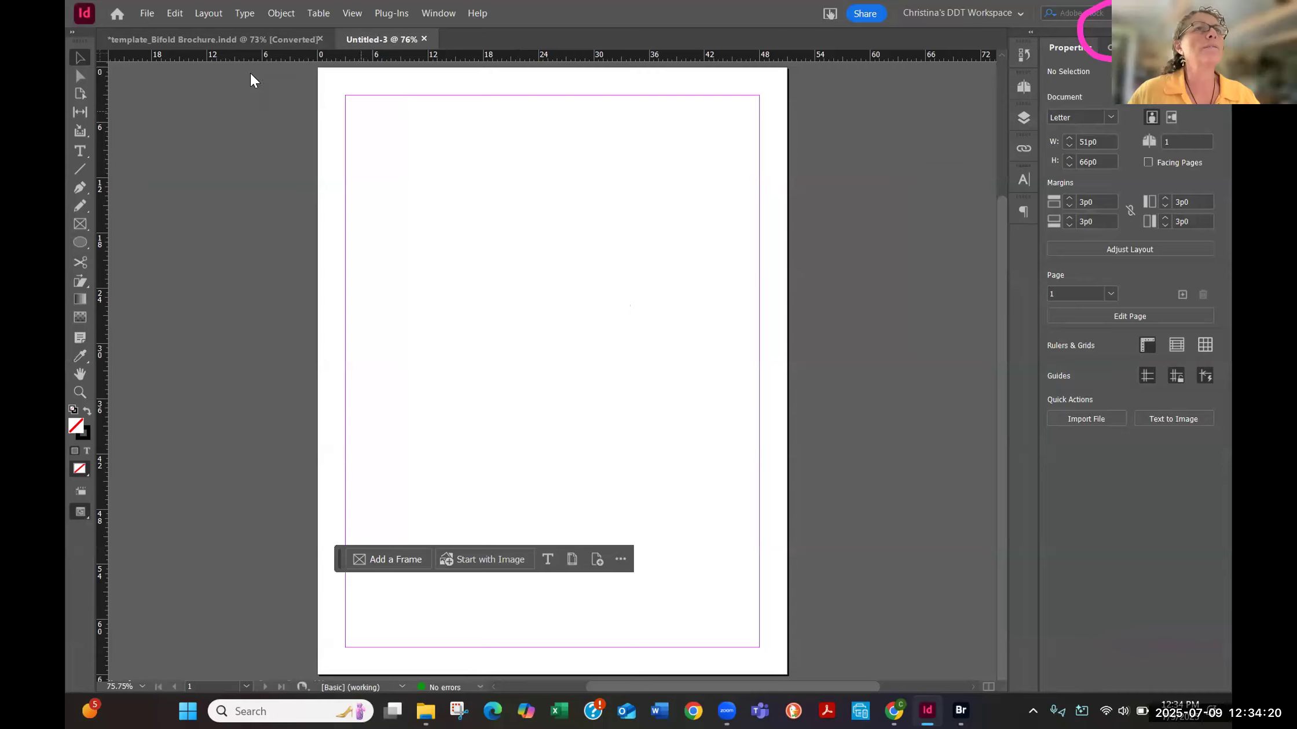
# - Place the 284883-unsplash interior photo in the upper part of the page and scale it to about 33p8 by 25p7
pyautogui.click(148, 13)
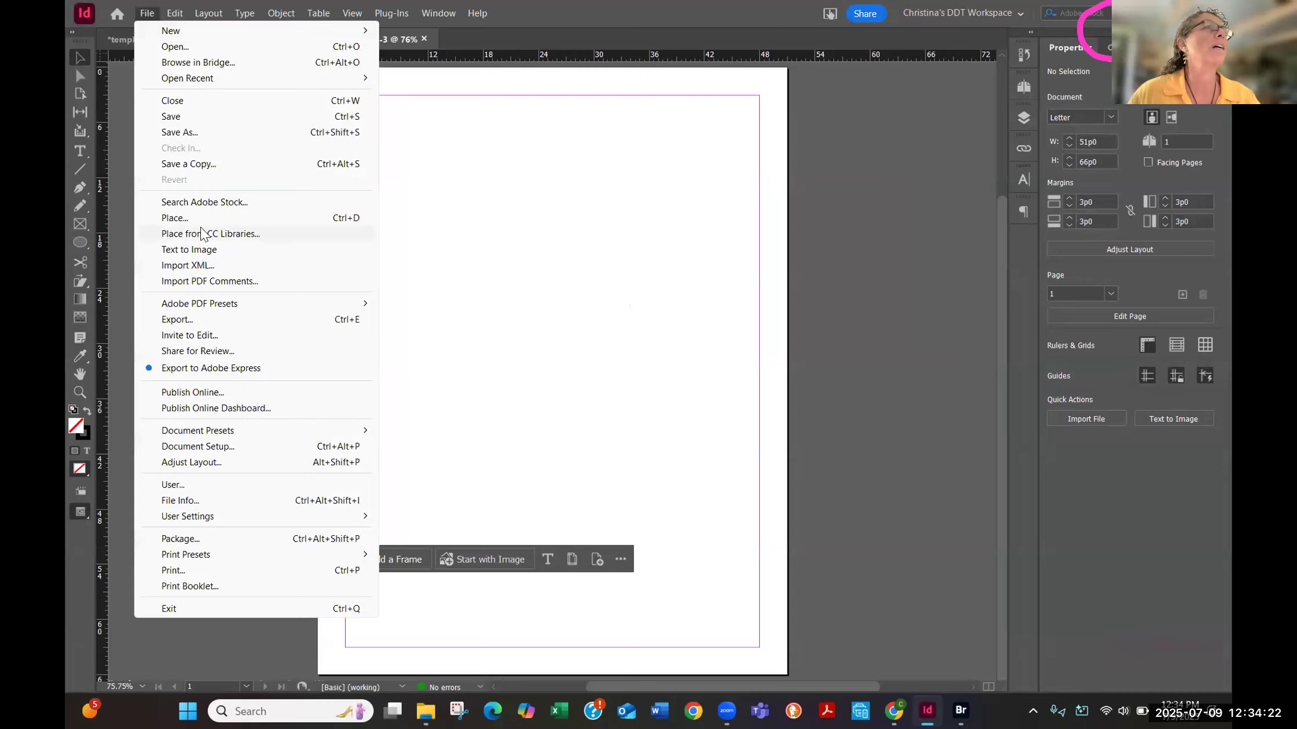
pyautogui.click(184, 218)
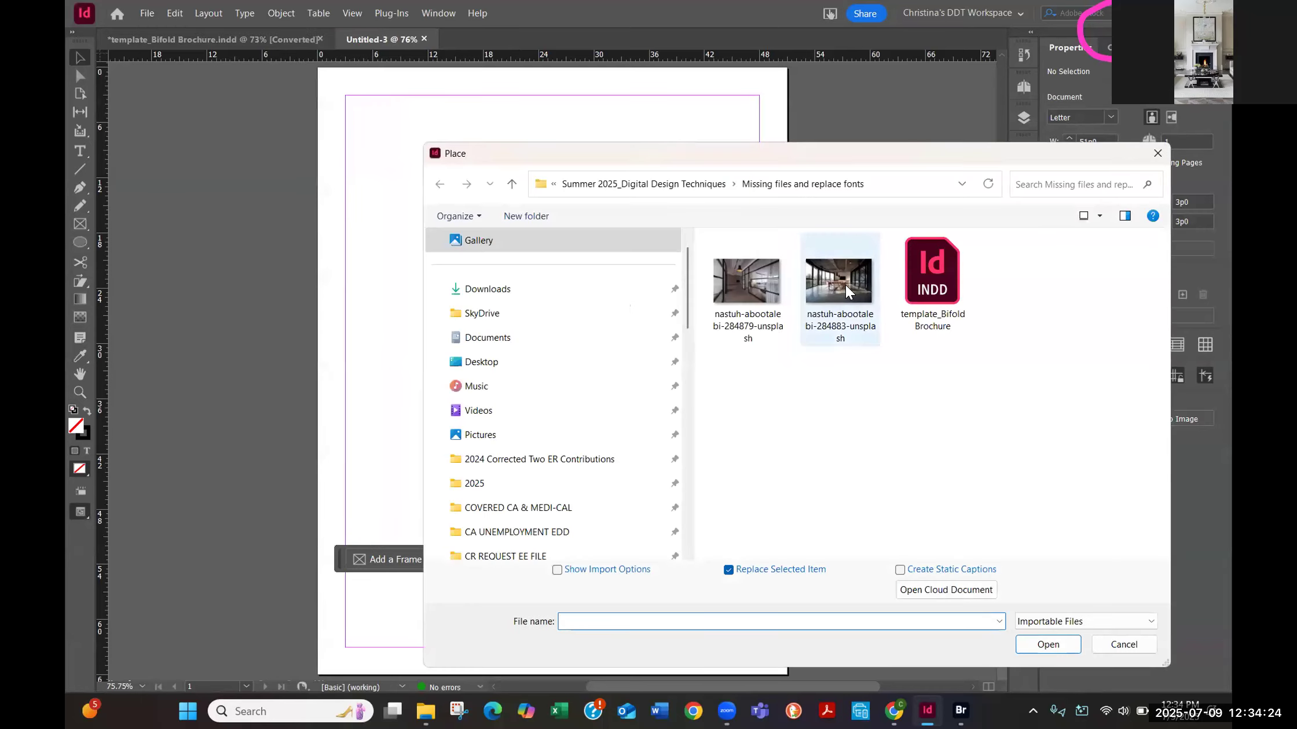
pyautogui.doubleClick(845, 285)
pyautogui.moveTo(841, 283); pyautogui.dragTo(383, 149)
pyautogui.moveTo(569, 181); pyautogui.dragTo(527, 268)
pyautogui.moveTo(811, 415); pyautogui.dragTo(659, 343)
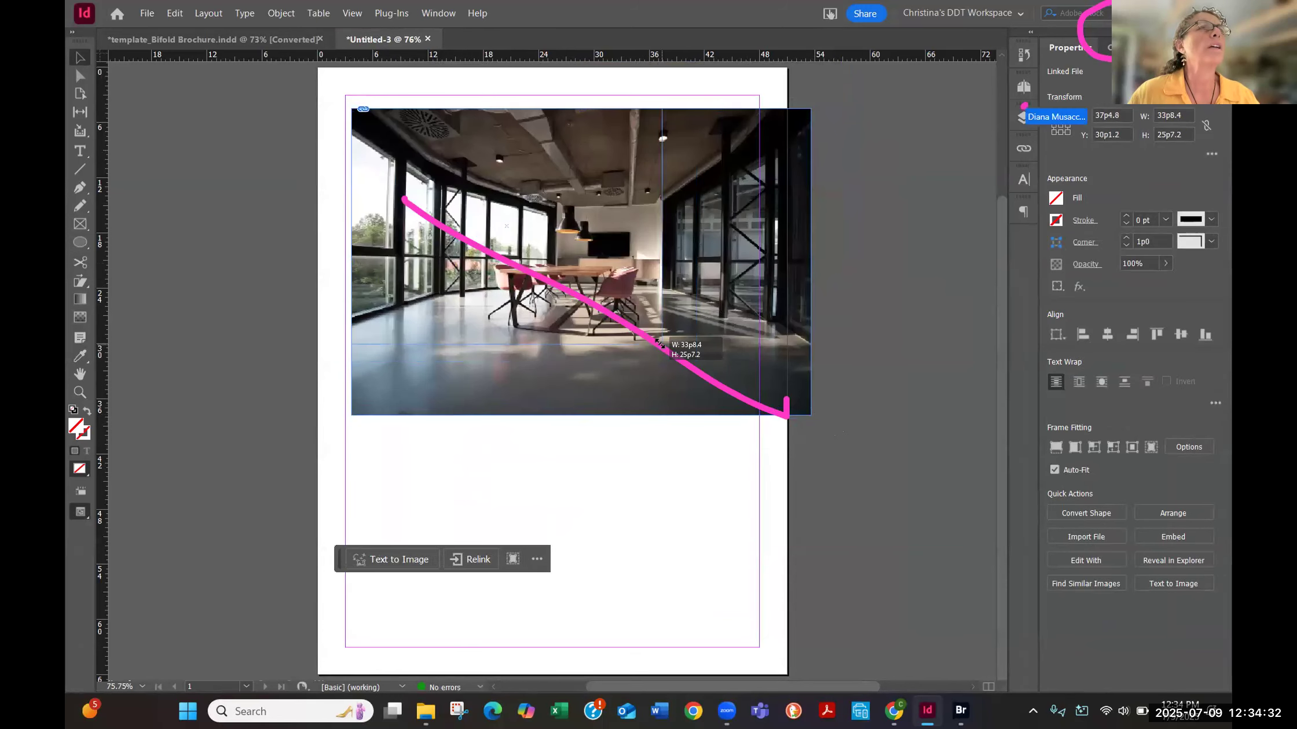